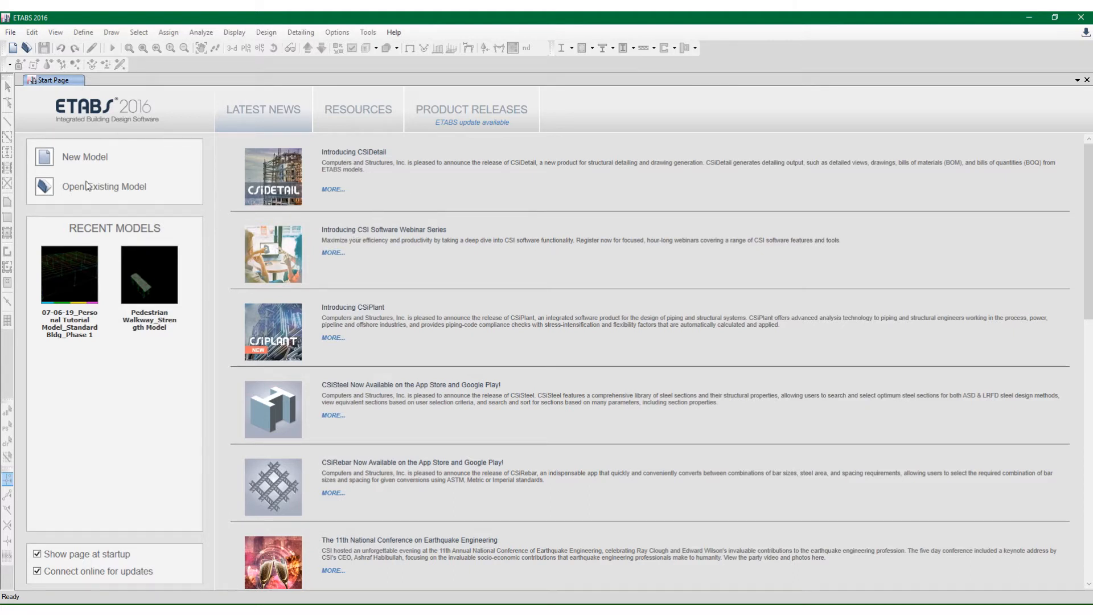
# Start a new model with built-in settings: U.S. Customary units, AISC14 section database, AISC 360-10 steel code and ACI 318-14 concrete code
pyautogui.click(71, 162)
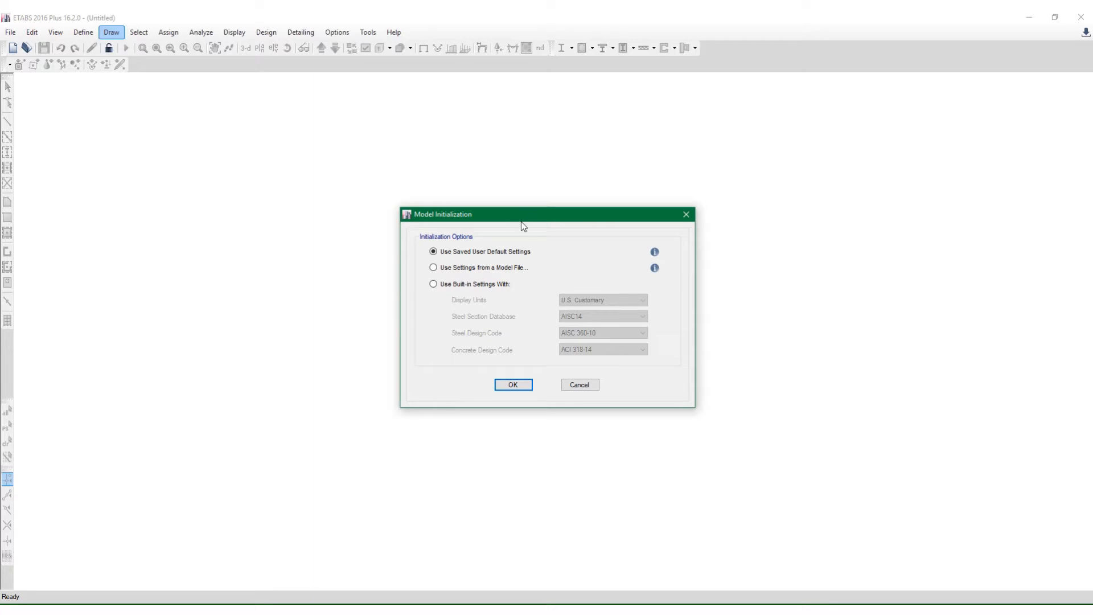
pyautogui.moveTo(521, 222); pyautogui.dragTo(512, 213)
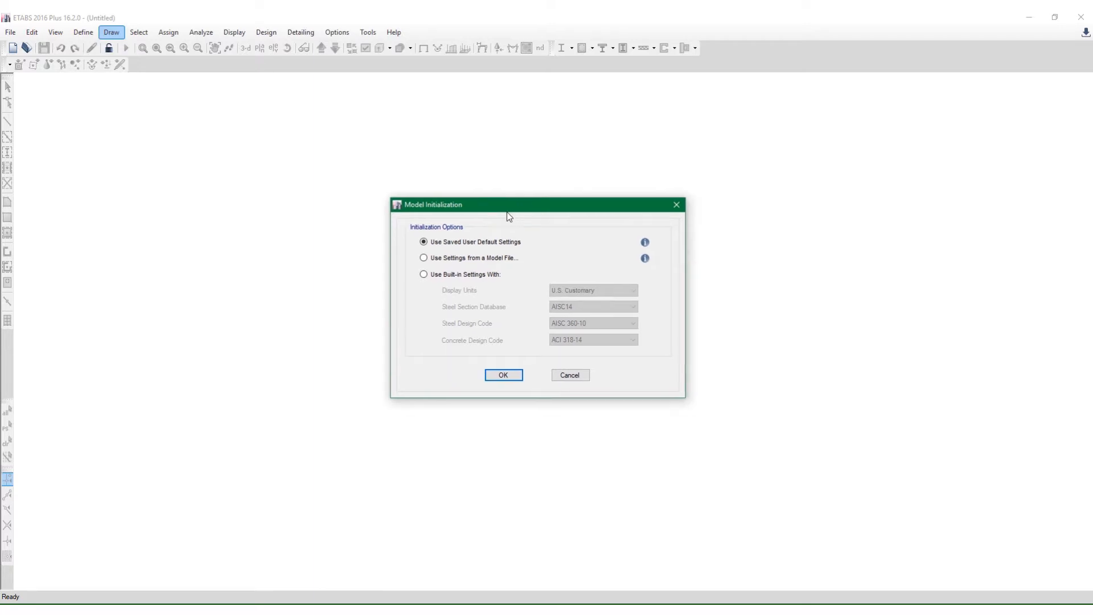
pyautogui.click(447, 275)
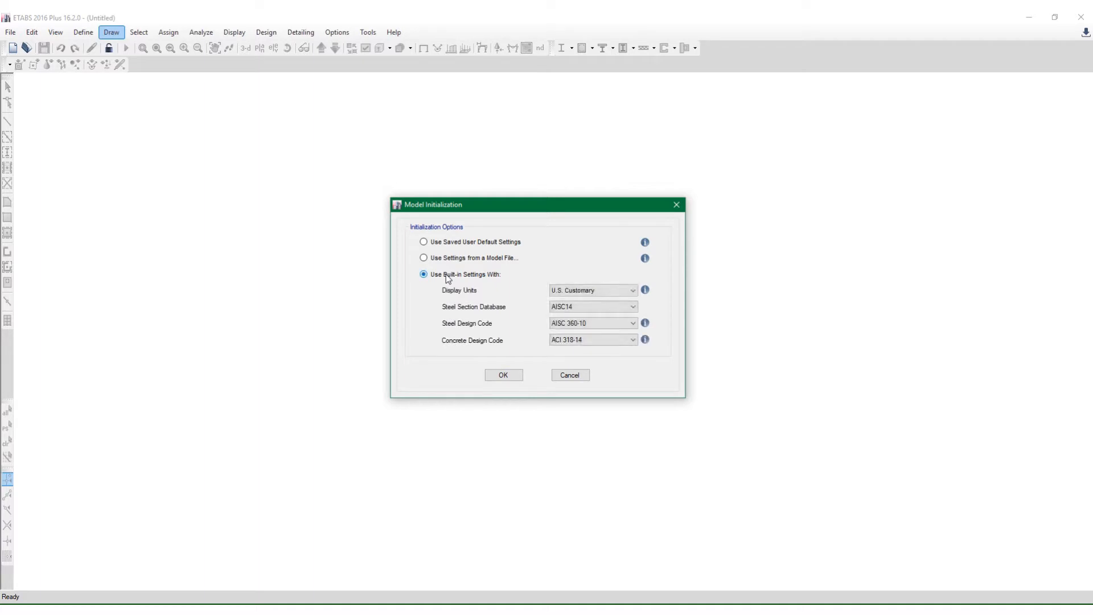
pyautogui.click(612, 309)
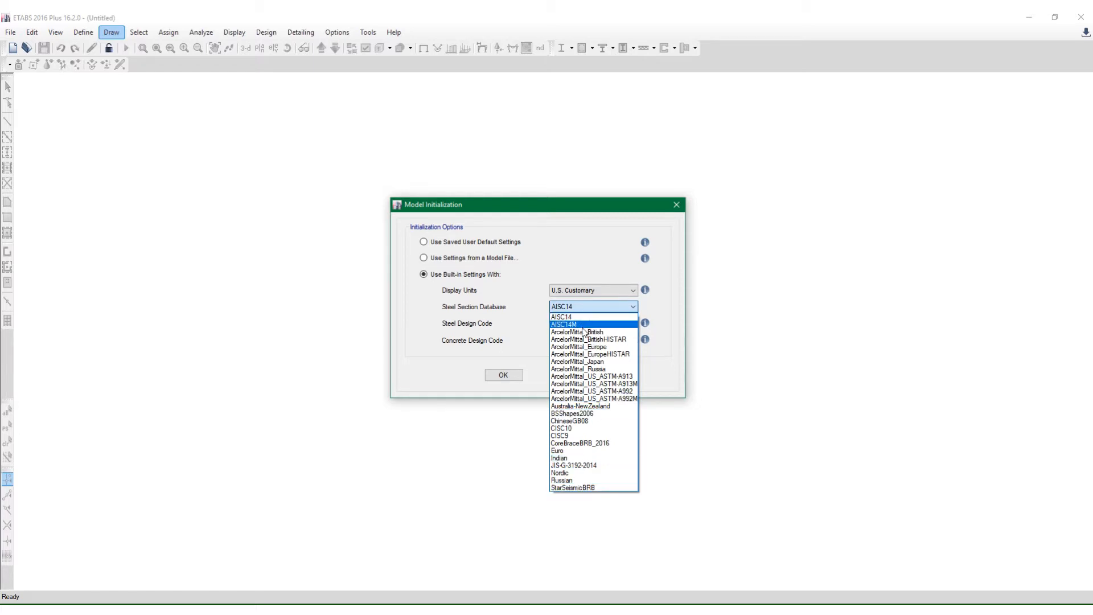
pyautogui.click(561, 318)
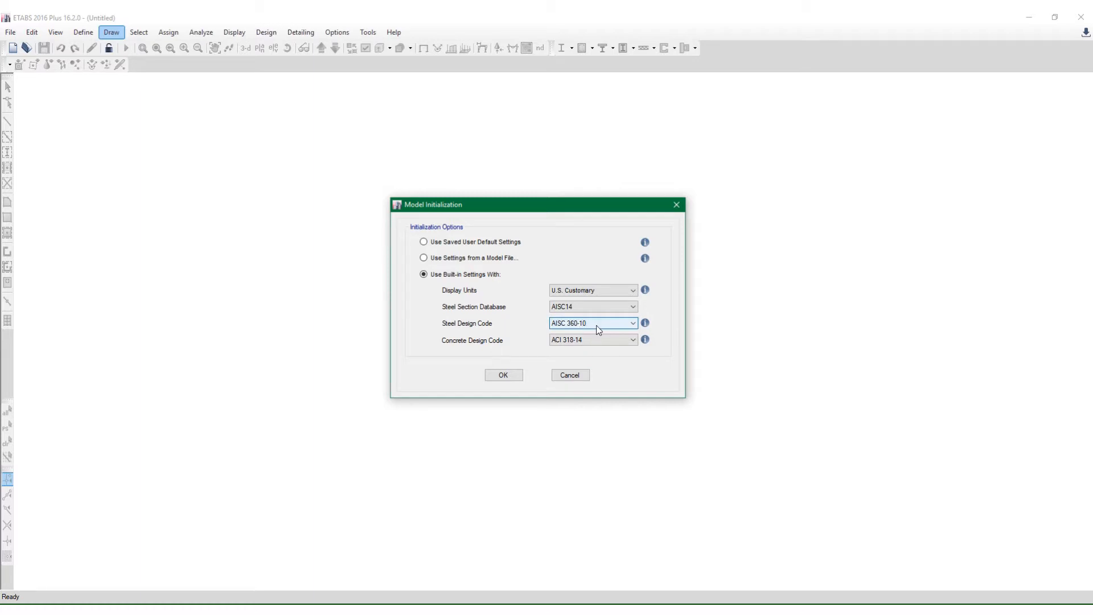
pyautogui.click(597, 325)
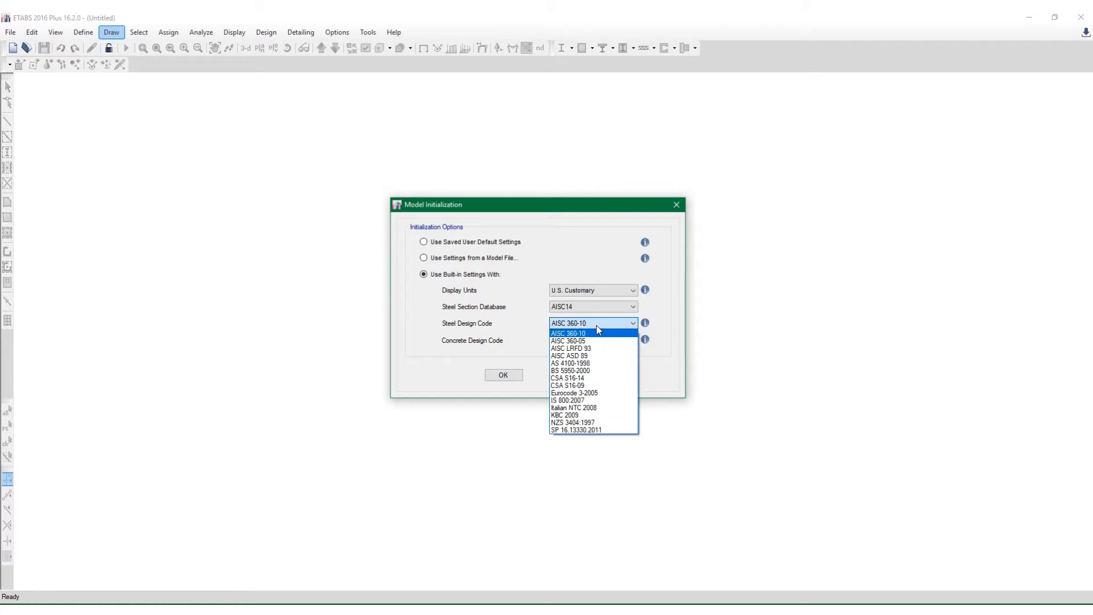
pyautogui.click(569, 333)
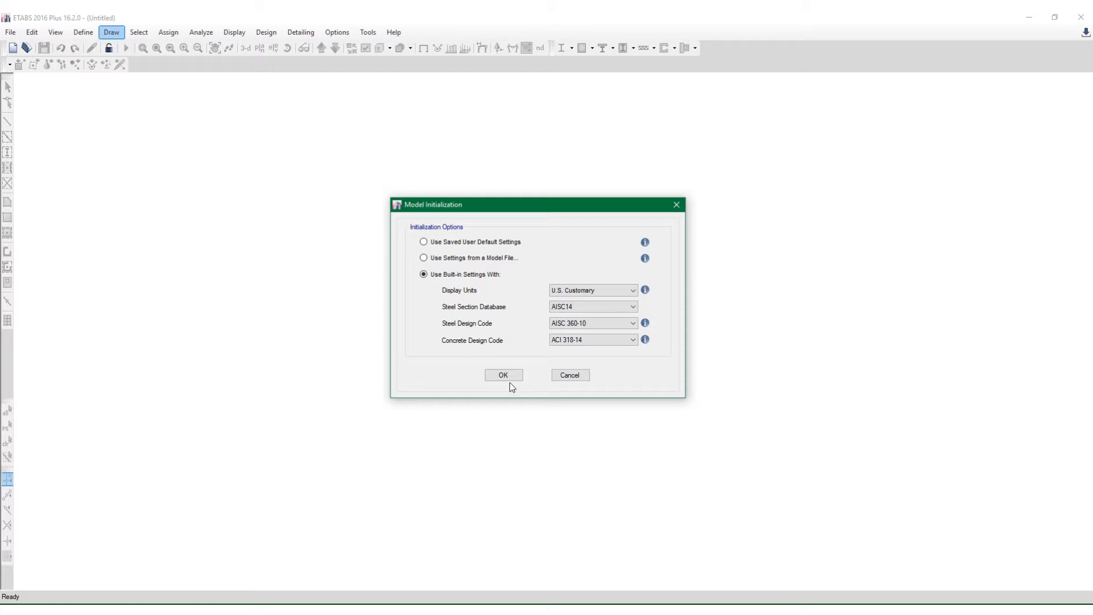
pyautogui.moveTo(647, 341)
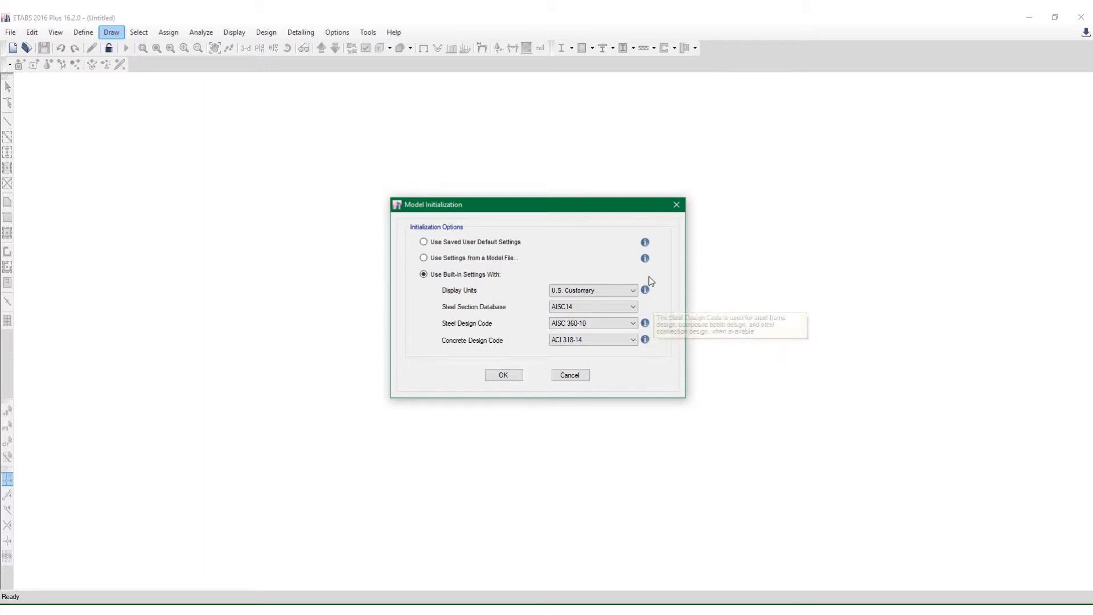
pyautogui.moveTo(647, 295)
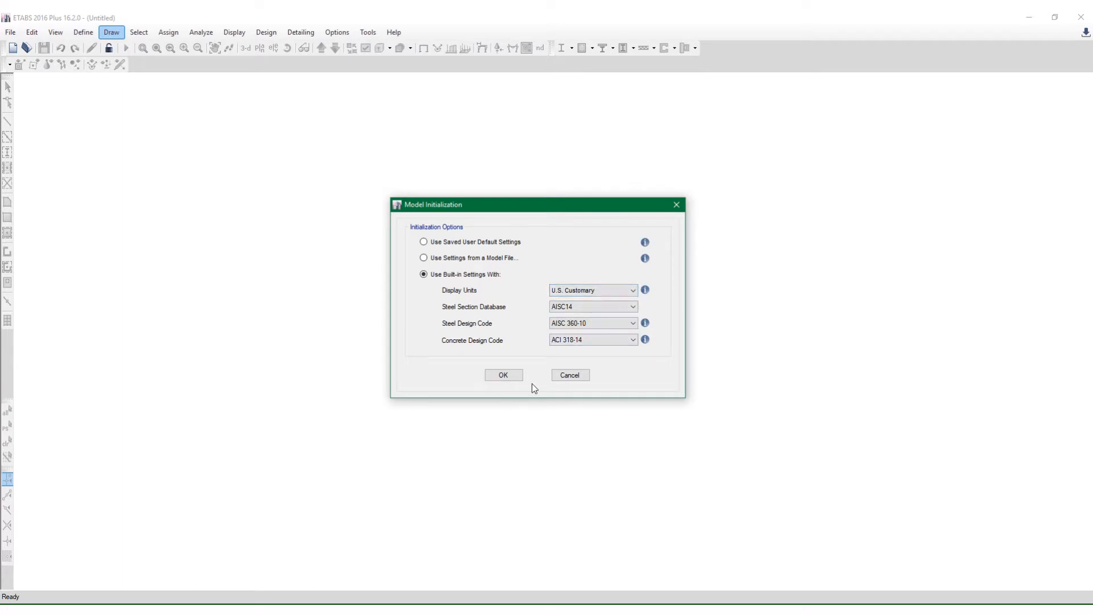
pyautogui.click(504, 375)
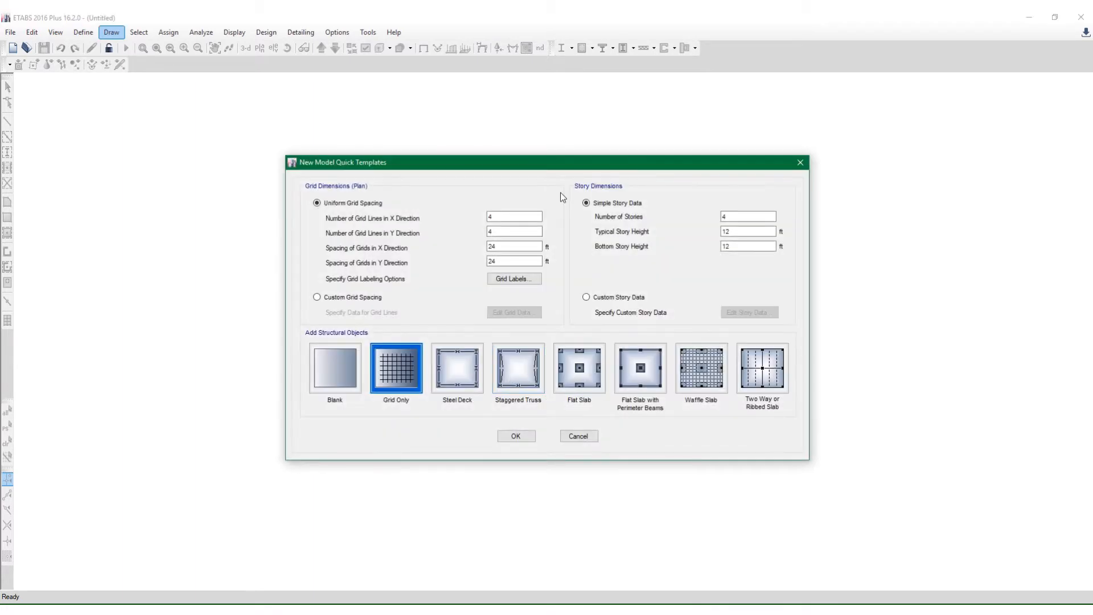
# Define a uniform plan grid of 4 by 4 lines, spaced 30 ft in X and 25 ft in Y
pyautogui.moveTo(560, 169); pyautogui.dragTo(584, 135)
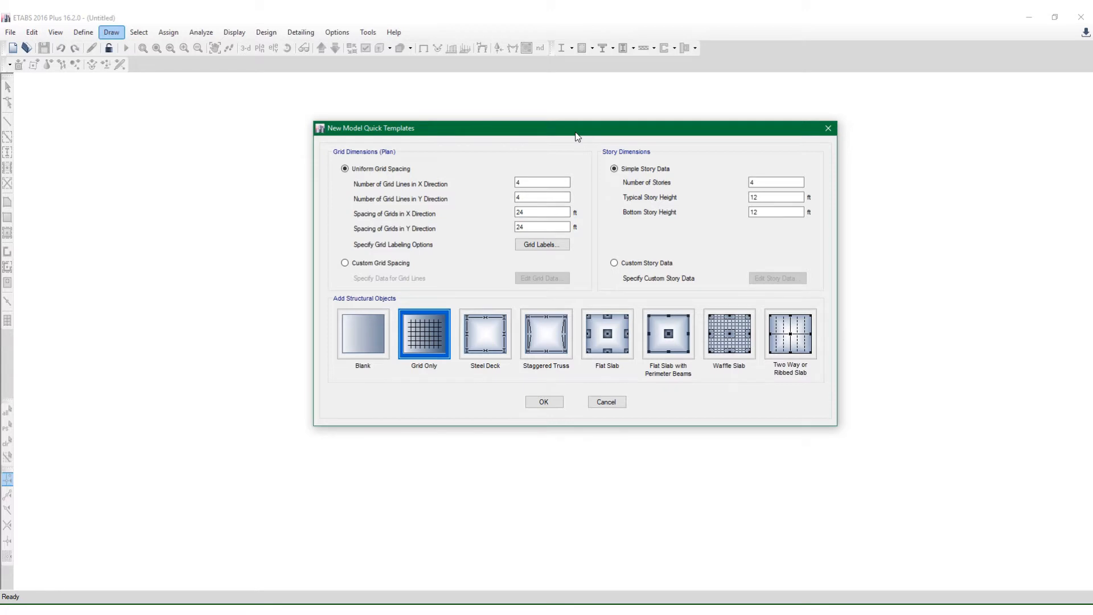
pyautogui.moveTo(576, 136); pyautogui.dragTo(602, 110)
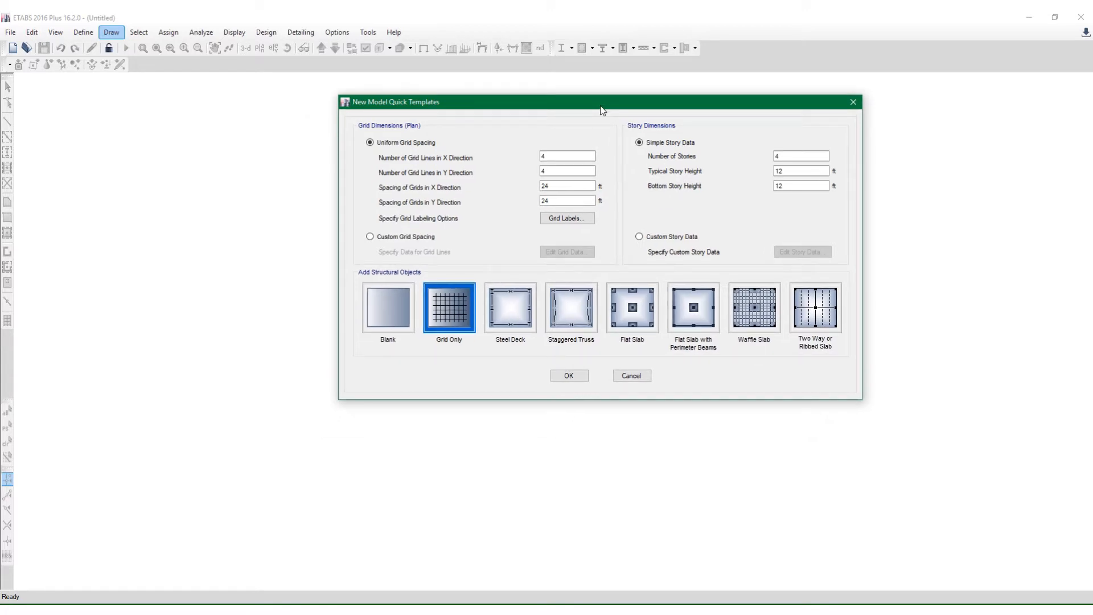
pyautogui.click(558, 158)
pyautogui.click(563, 153)
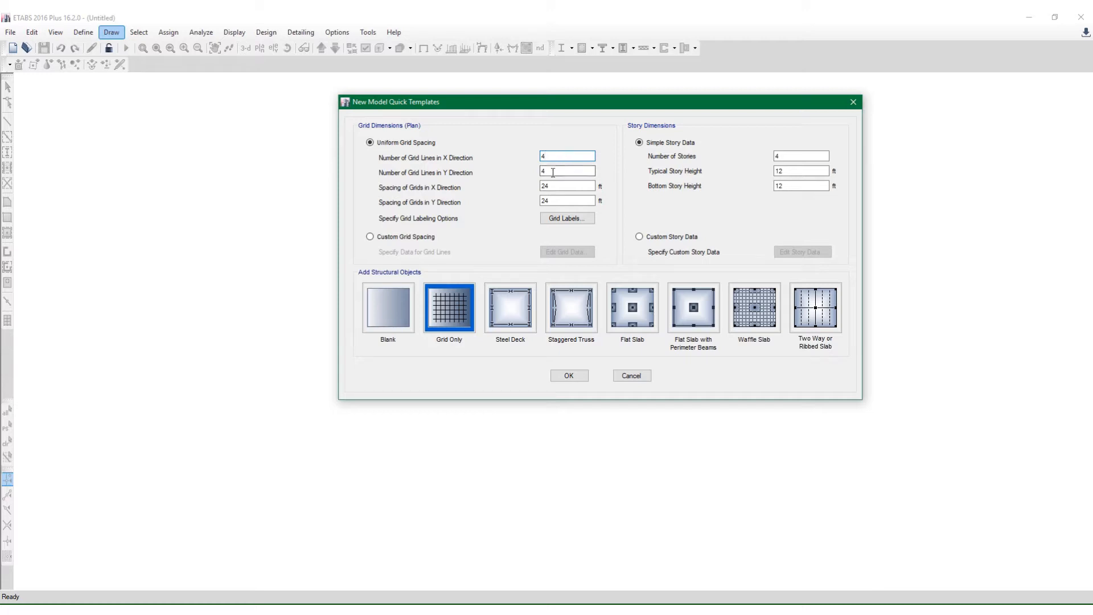
pyautogui.click(553, 172)
pyautogui.moveTo(557, 187); pyautogui.dragTo(535, 193)
pyautogui.press('Tab')
pyautogui.write('25')
# Keep the grid labels starting at A from left to right in X and at 1 from bottom to top in Y
pyautogui.click(567, 219)
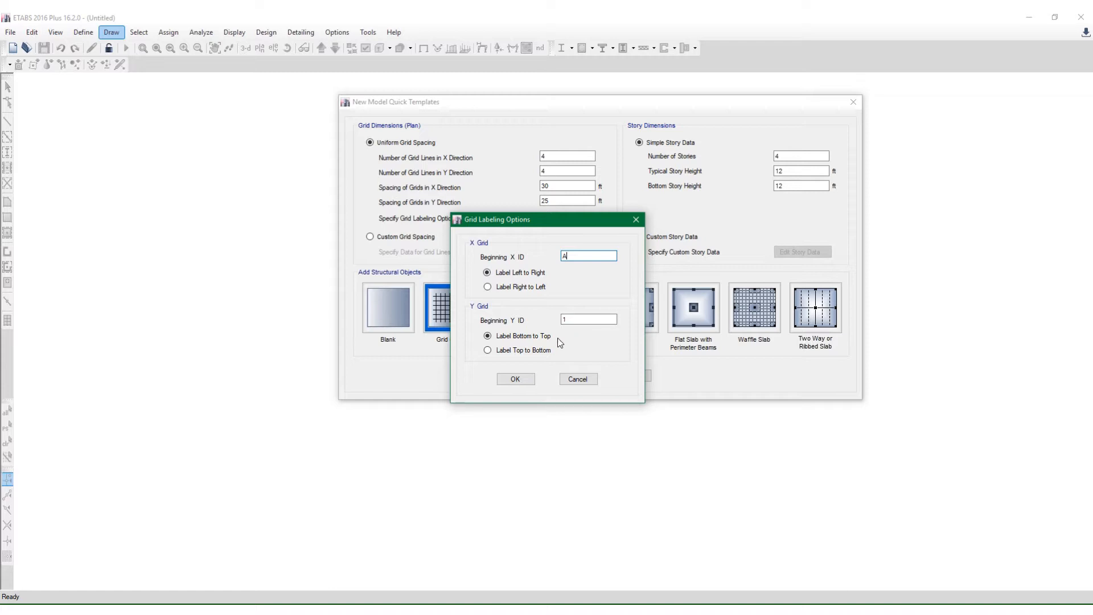
pyautogui.click(582, 318)
pyautogui.click(516, 380)
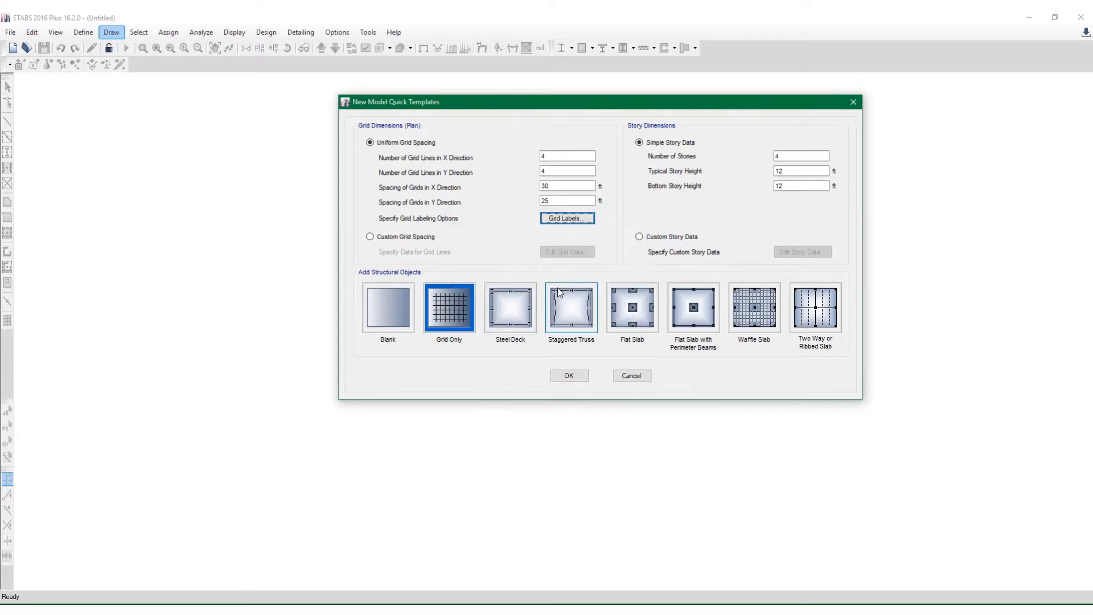
# Set the simple story data to 1 story with 15 ft typical and bottom heights, and create the Grid Only model
pyautogui.click(801, 154)
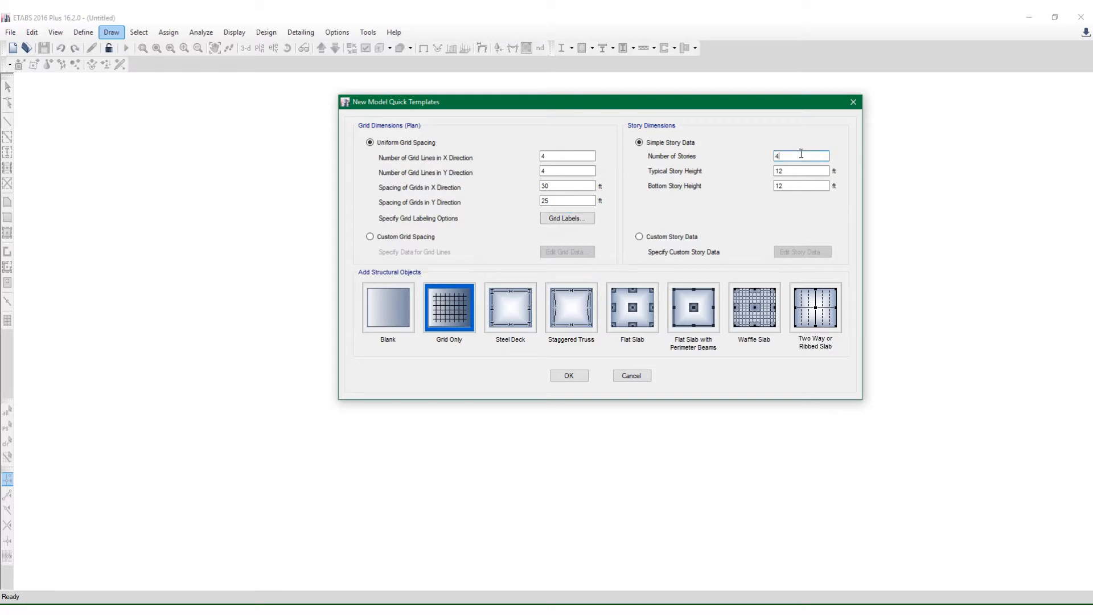
pyautogui.moveTo(802, 154); pyautogui.dragTo(763, 161)
pyautogui.moveTo(800, 171); pyautogui.dragTo(743, 191)
pyautogui.write('15')
pyautogui.moveTo(826, 185); pyautogui.dragTo(750, 205)
pyautogui.click(570, 376)
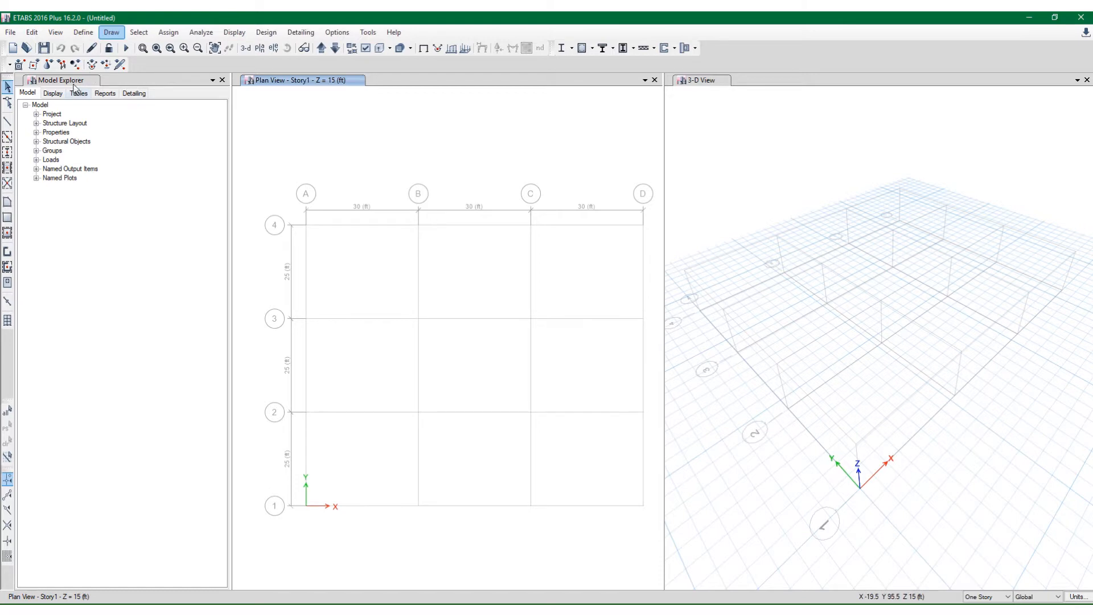
pyautogui.click(77, 83)
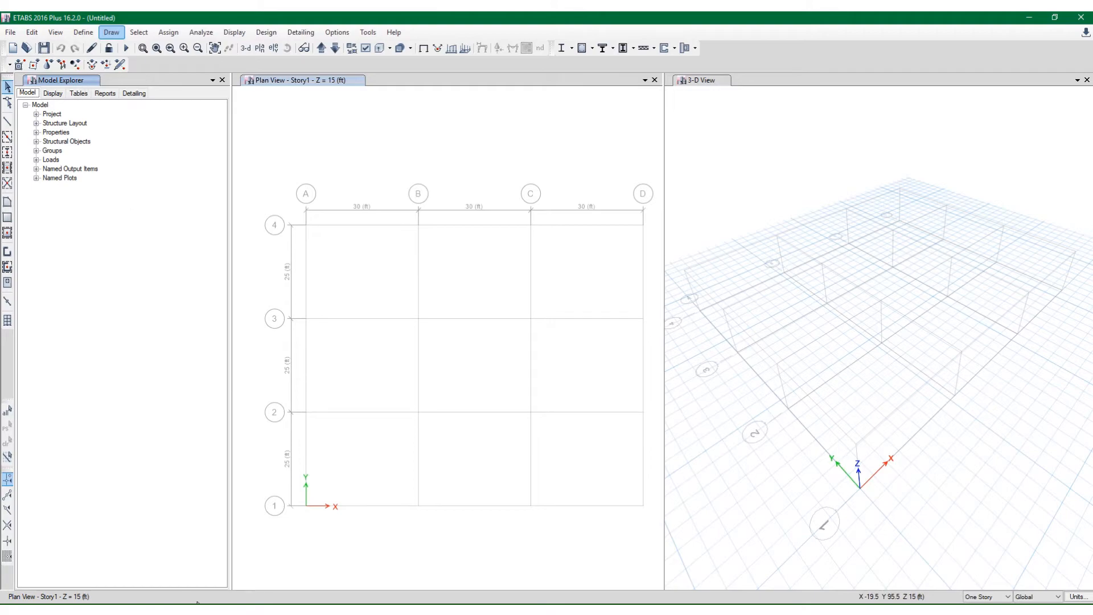
pyautogui.hotkey('alt', 'Tab')
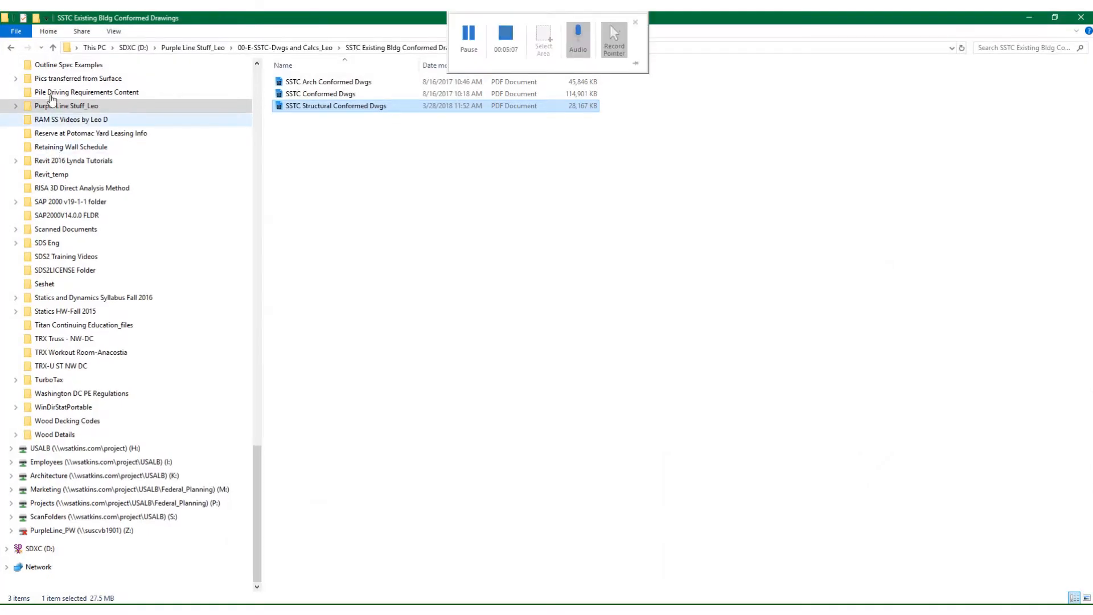
pyautogui.hotkey('alt', 'Tab')
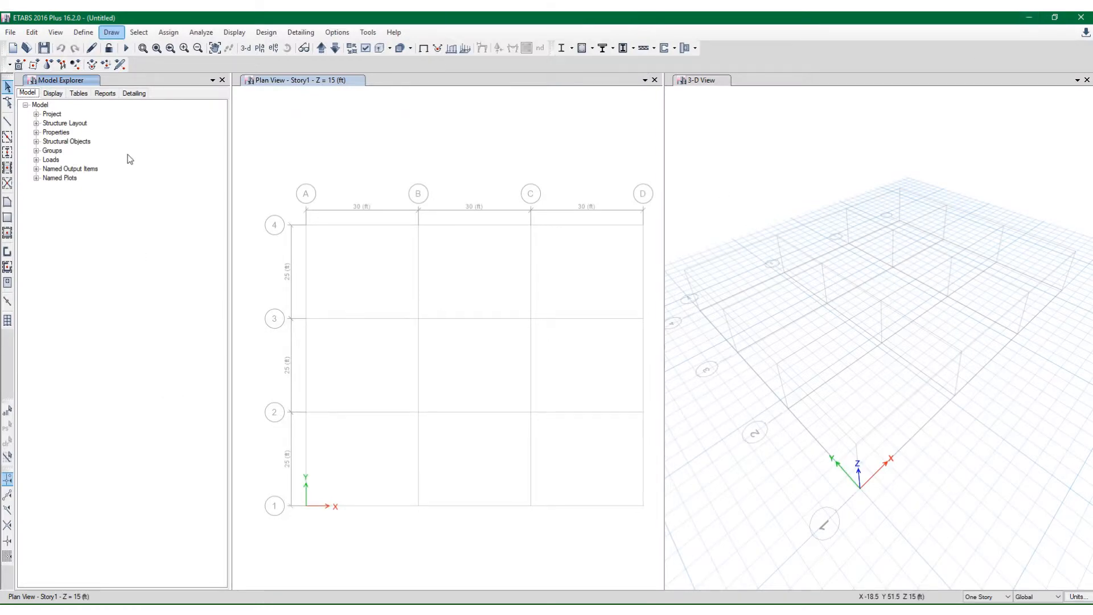
# Look through the Display, Tables, Reports and Detailing pages of the Model Explorer and return to the model tree
pyautogui.click(52, 94)
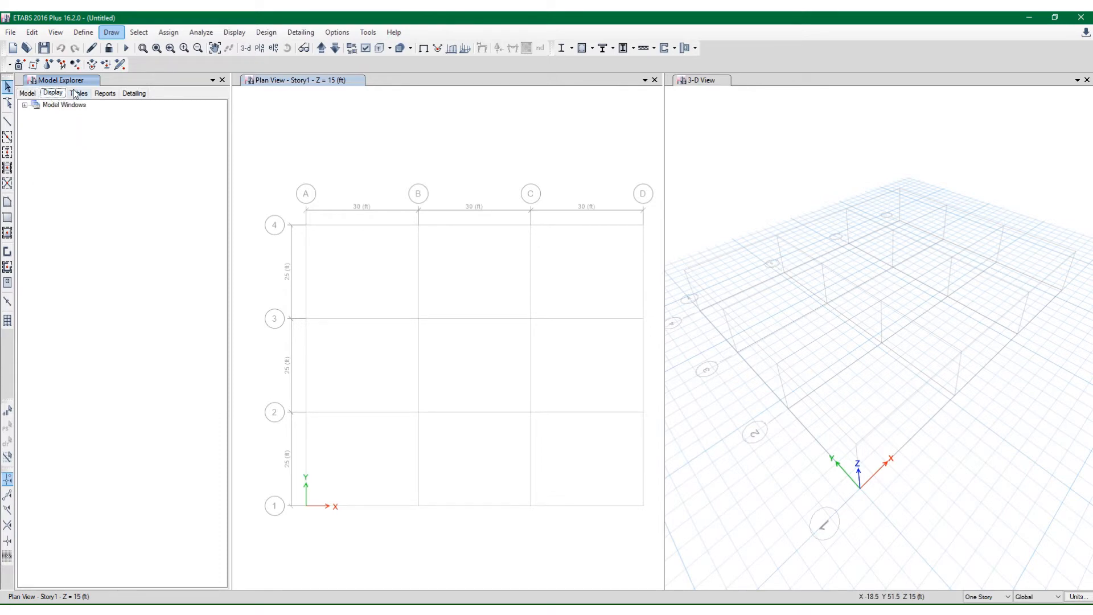
pyautogui.click(79, 93)
pyautogui.click(103, 93)
pyautogui.click(134, 94)
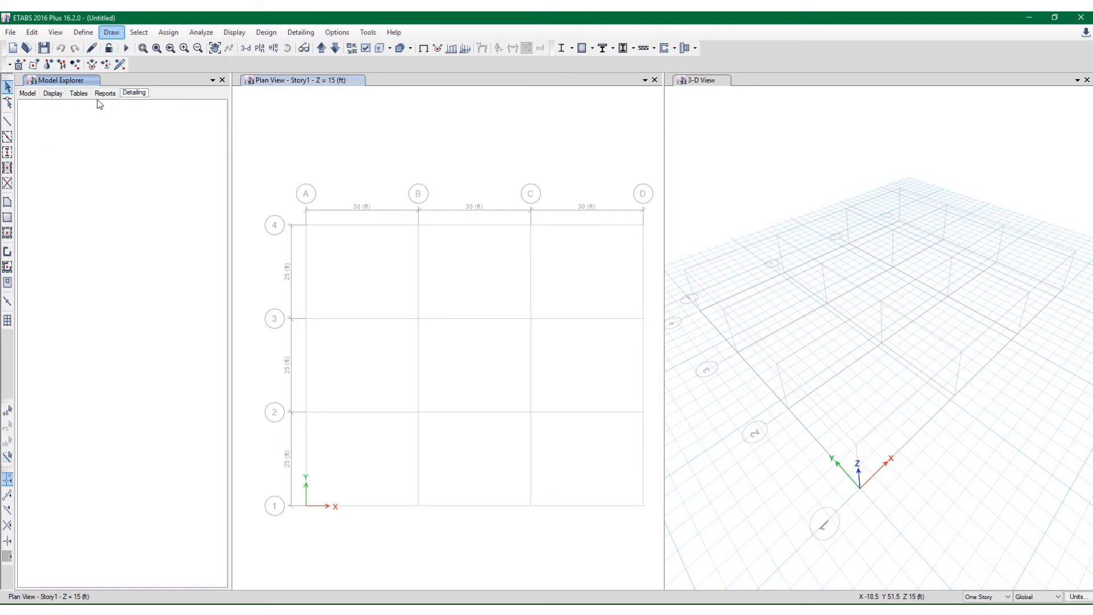
pyautogui.click(102, 93)
pyautogui.click(79, 95)
pyautogui.click(53, 94)
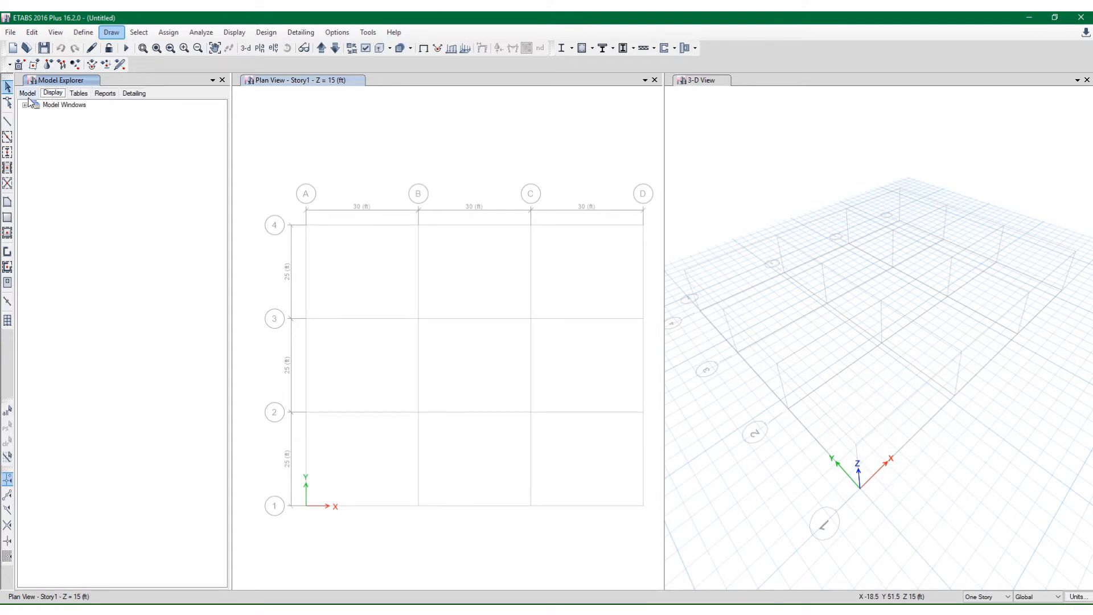
pyautogui.click(26, 94)
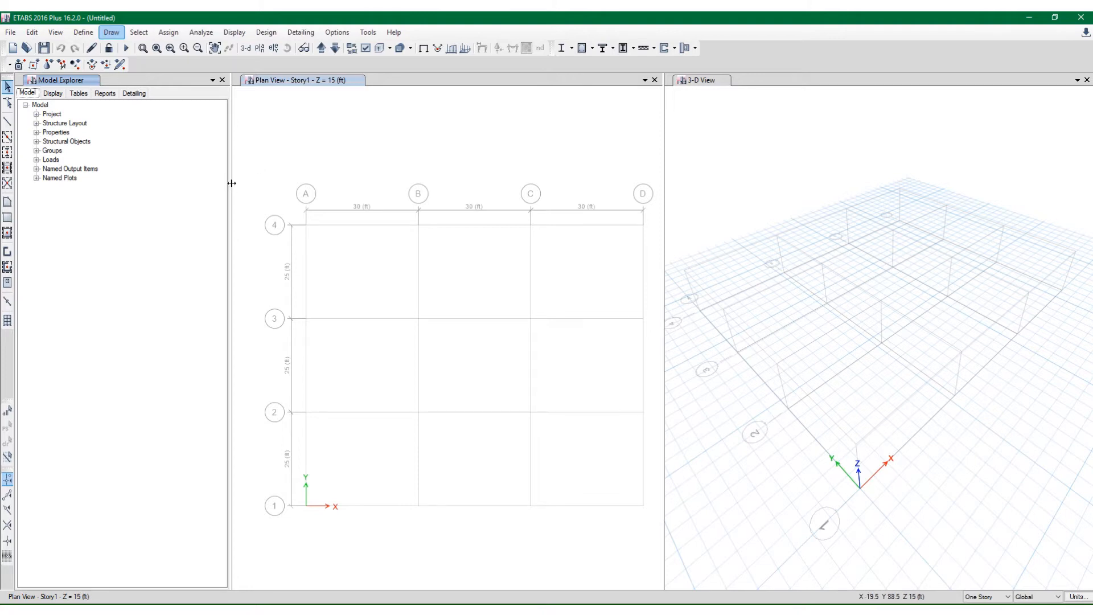
# Narrow the Model Explorer pane and close the Story1 plan view so the 3-D view fills the workspace
pyautogui.moveTo(231, 182); pyautogui.dragTo(174, 196)
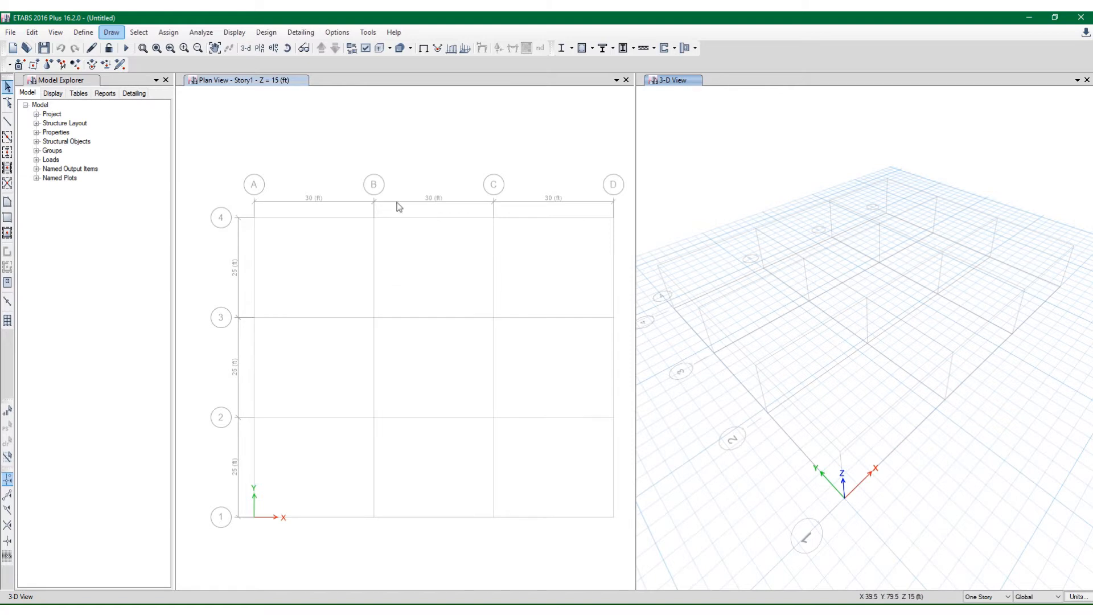
pyautogui.click(259, 85)
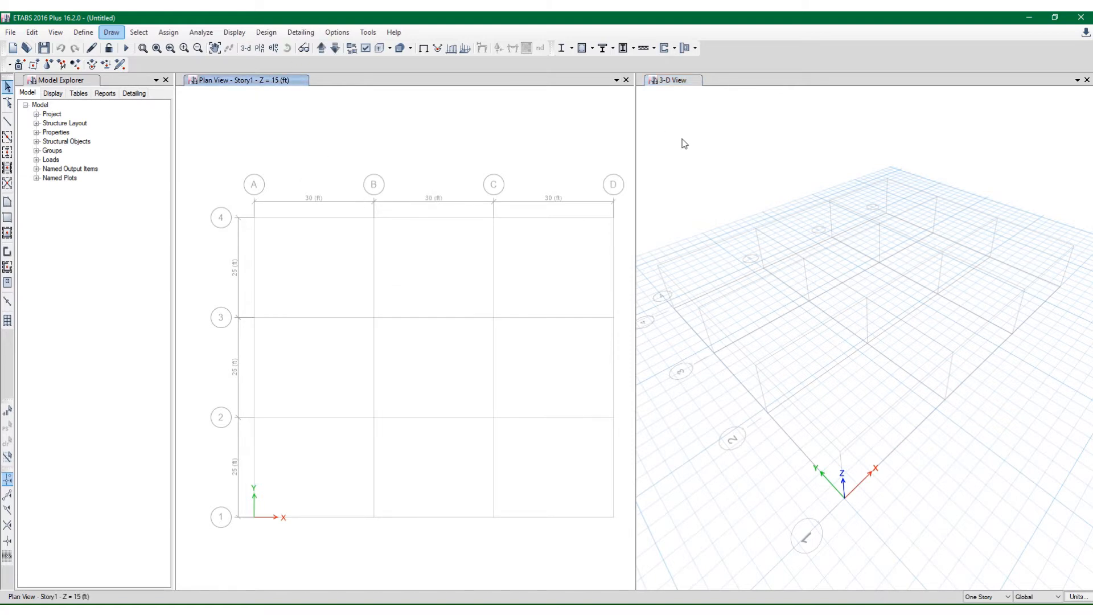
pyautogui.click(679, 86)
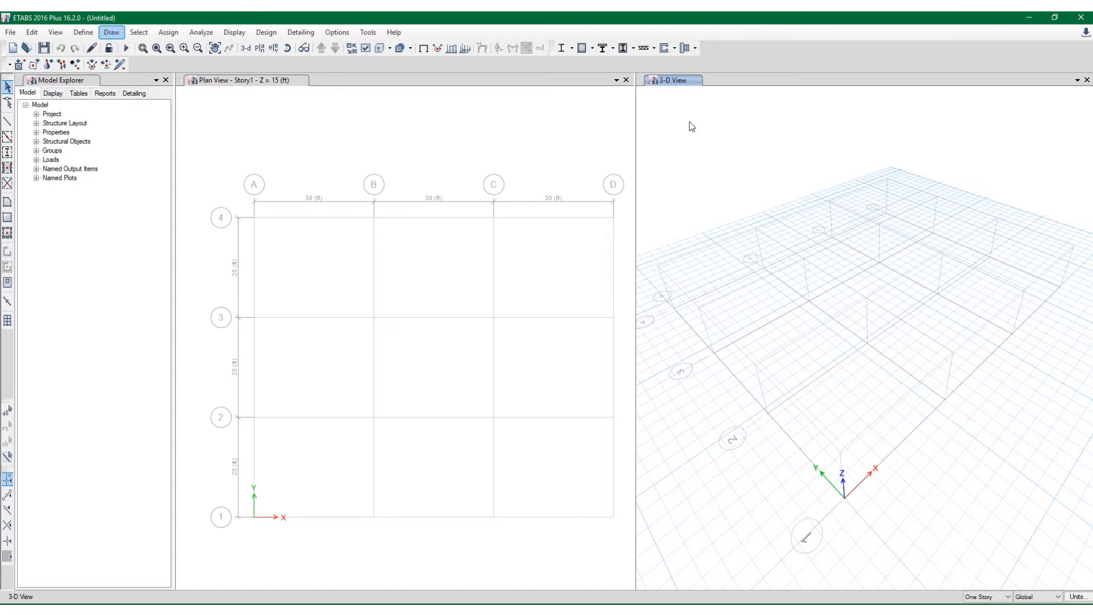
pyautogui.click(626, 81)
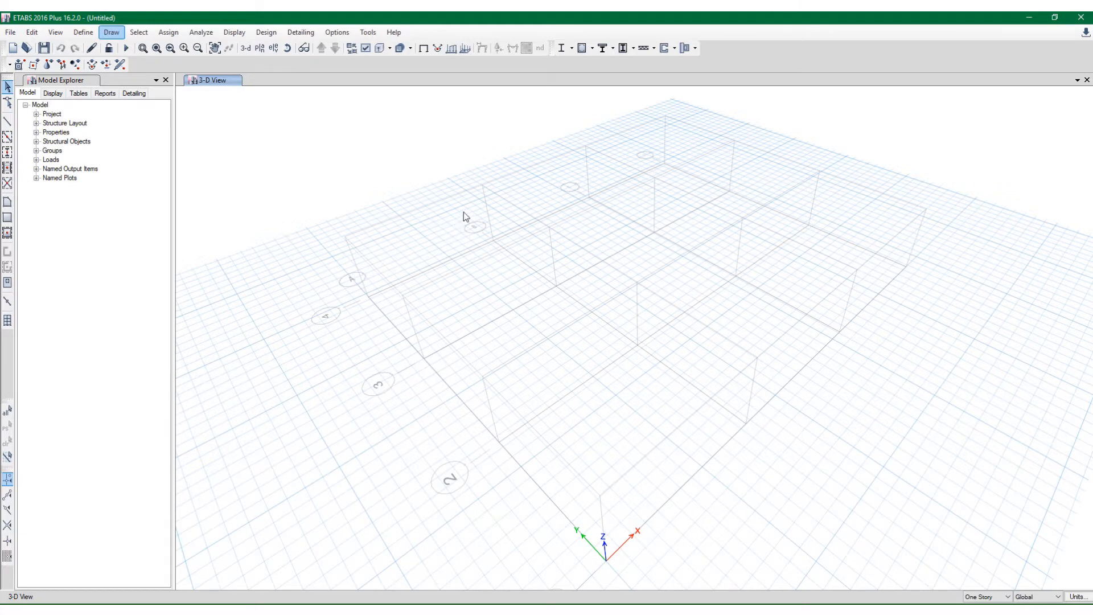
# Examine the building grid in the 3-D view at close and distant zoom levels and from shifted positions
pyautogui.scroll(-3, 391, 166)
pyautogui.scroll(5, 391, 171)
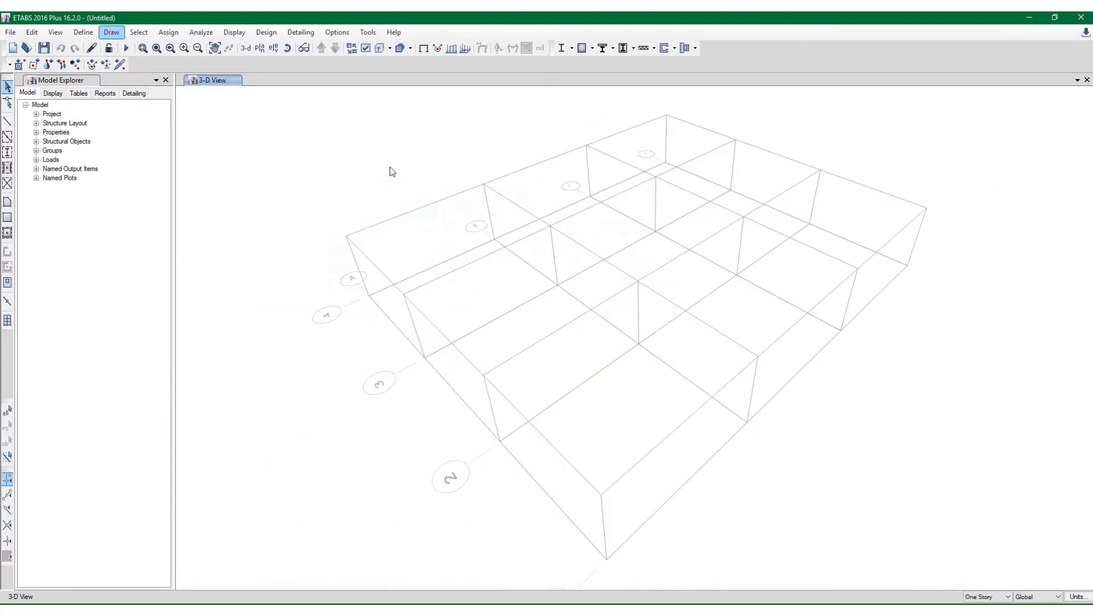
pyautogui.scroll(-2, 385, 174)
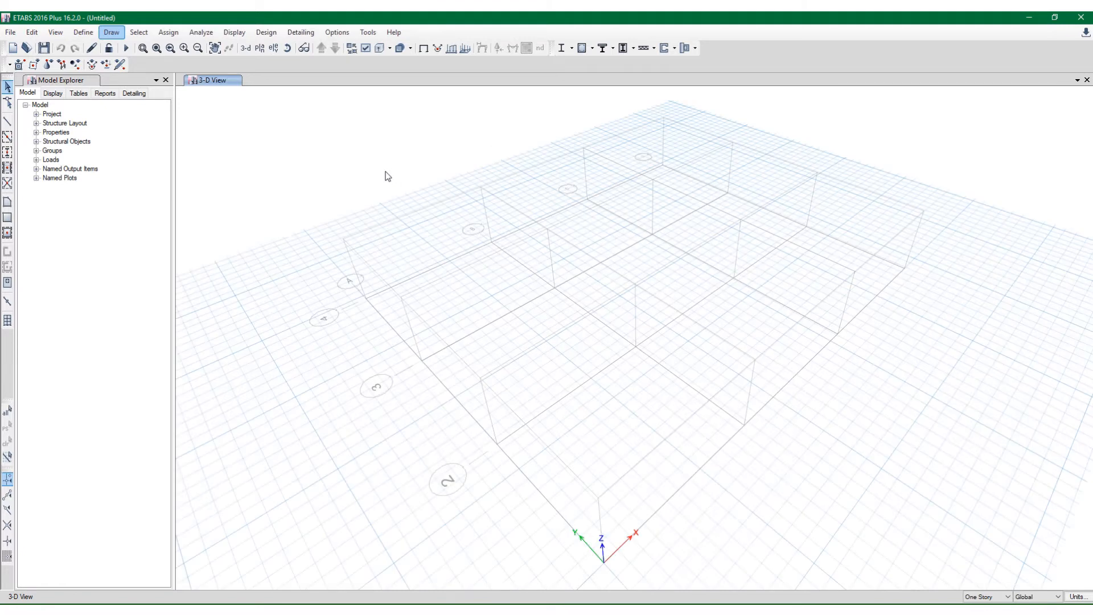
pyautogui.scroll(-3, 386, 175)
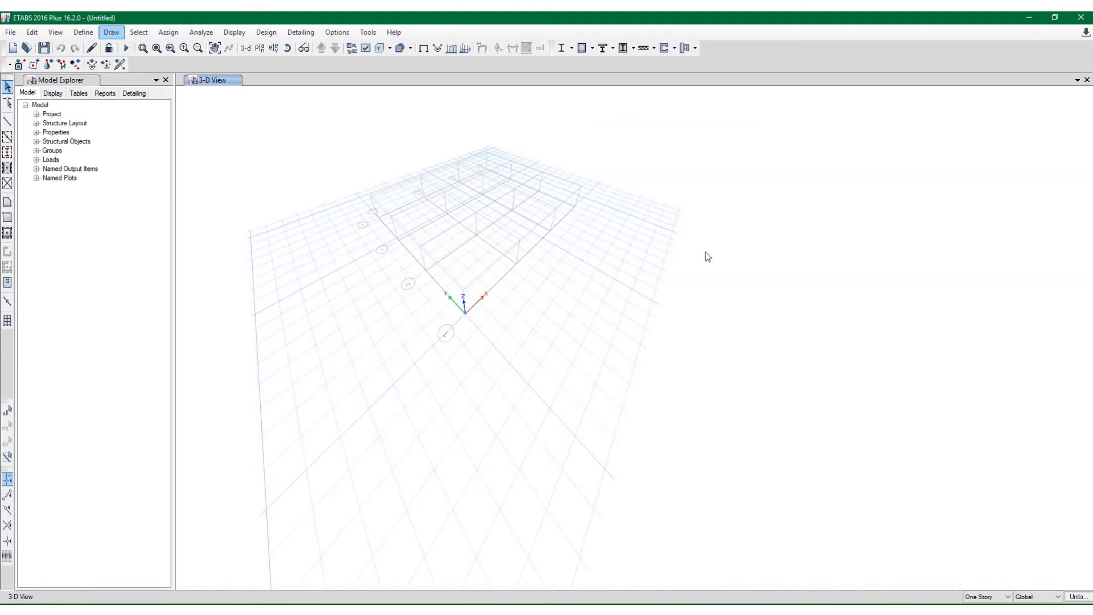
pyautogui.moveTo(705, 254); pyautogui.dragTo(800, 248, button='middle')
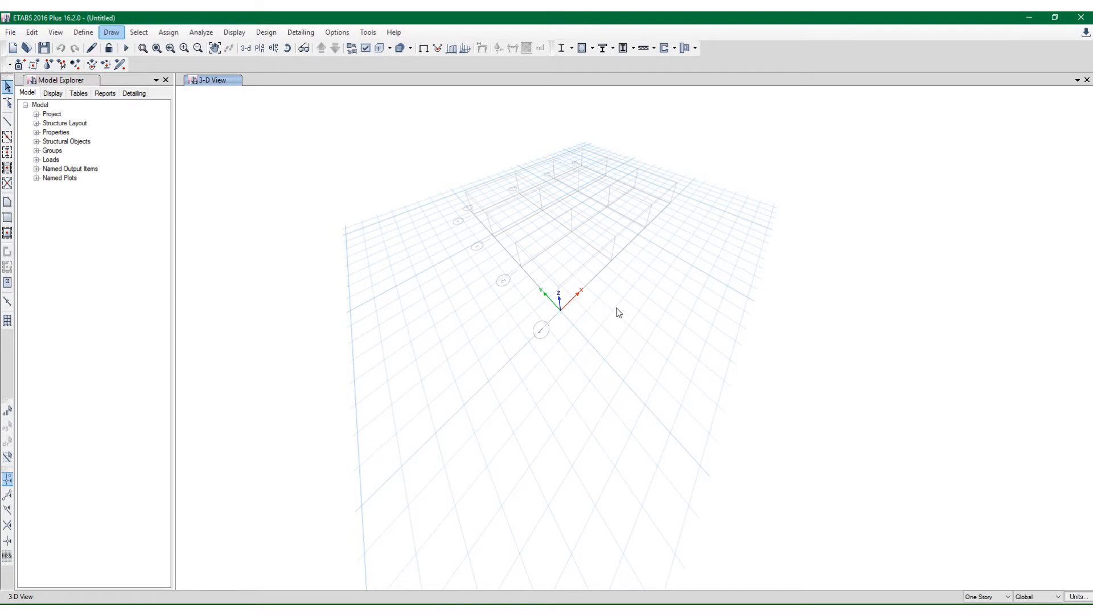
pyautogui.scroll(5, 605, 240)
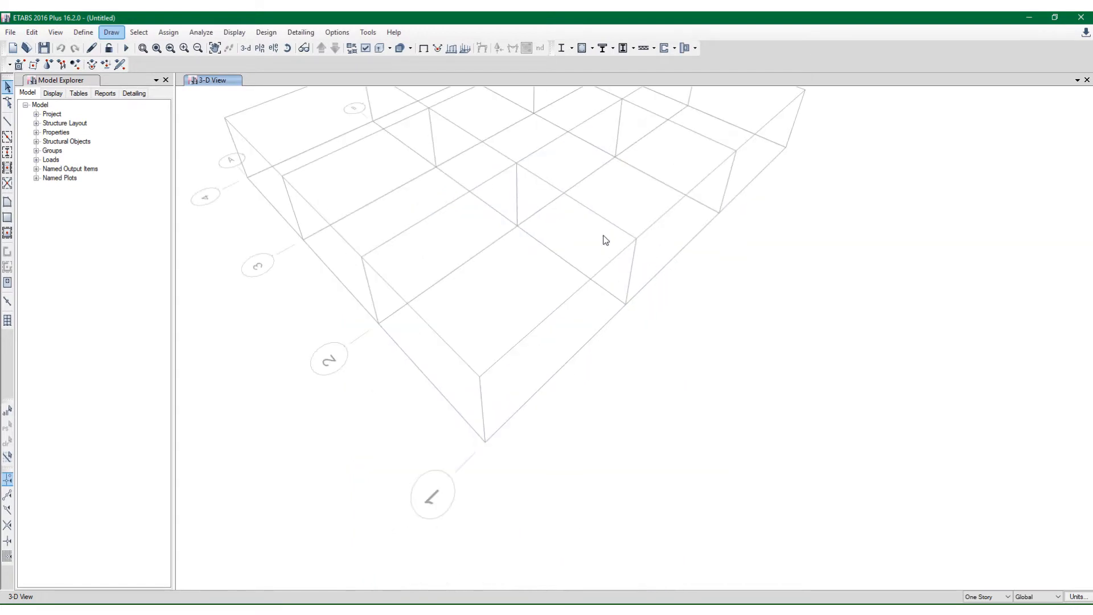
pyautogui.scroll(-5, 606, 240)
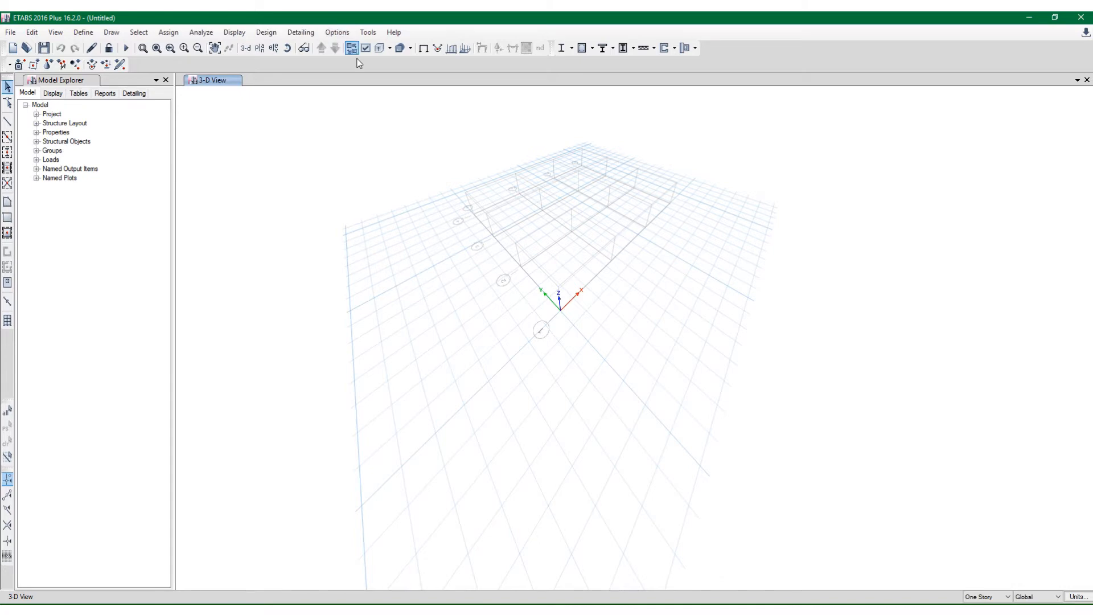
pyautogui.moveTo(375, 169); pyautogui.dragTo(334, 161, button='middle')
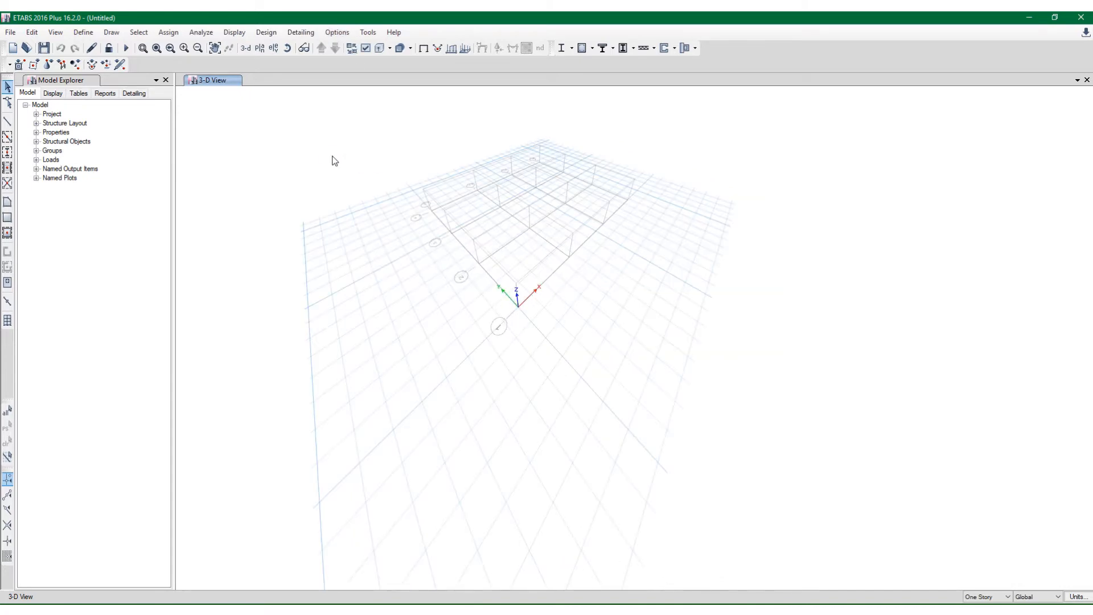
# Set the screen display colors to the Black Background scheme
pyautogui.click(337, 33)
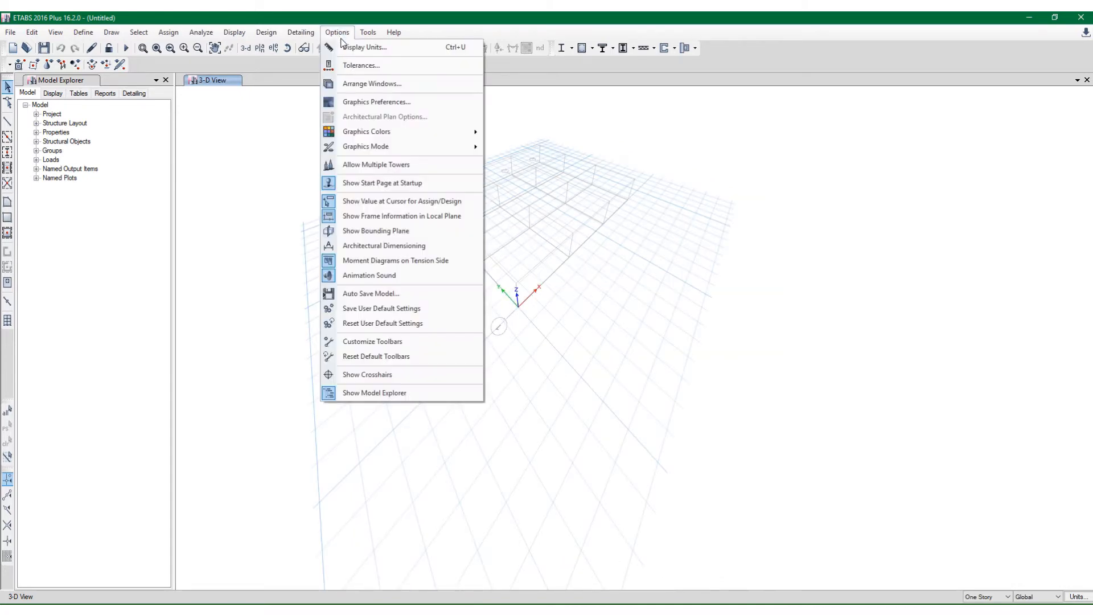
pyautogui.moveTo(365, 132)
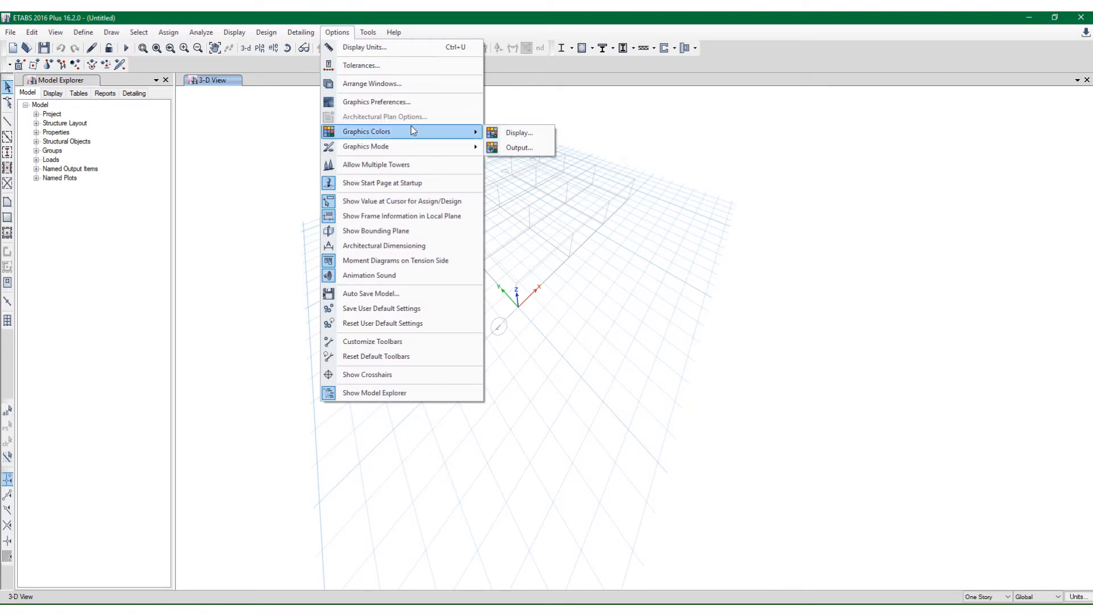
pyautogui.click(511, 134)
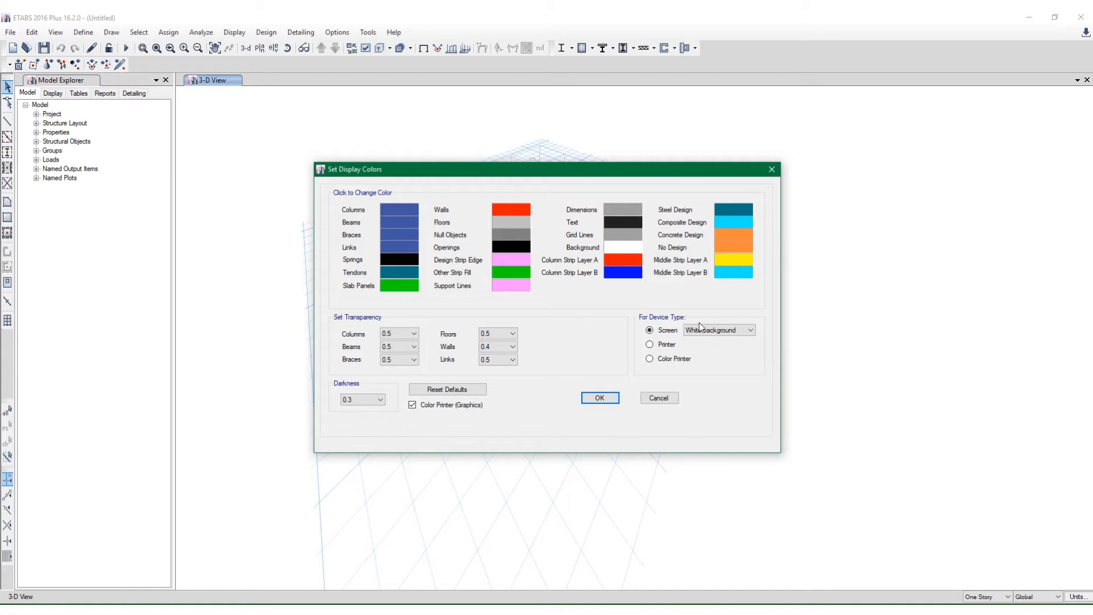
pyautogui.click(720, 331)
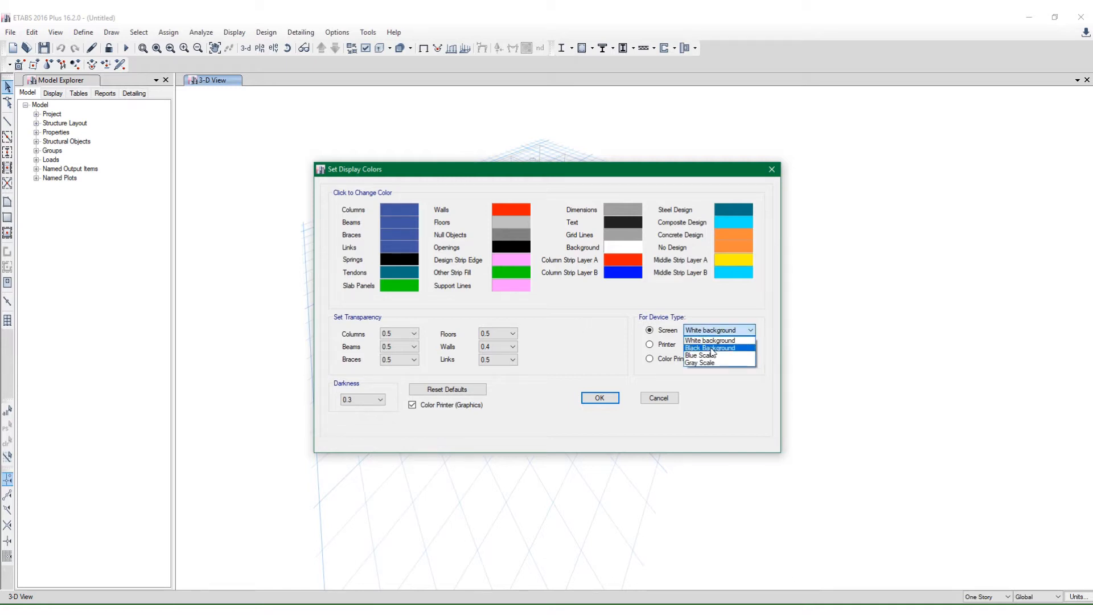
pyautogui.click(710, 347)
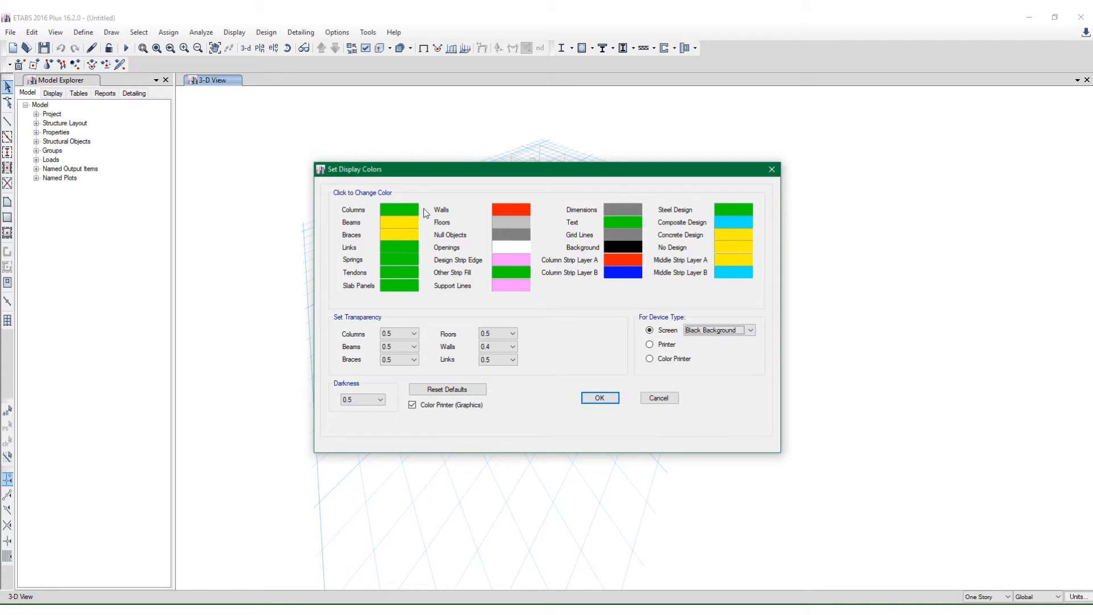
pyautogui.click(590, 399)
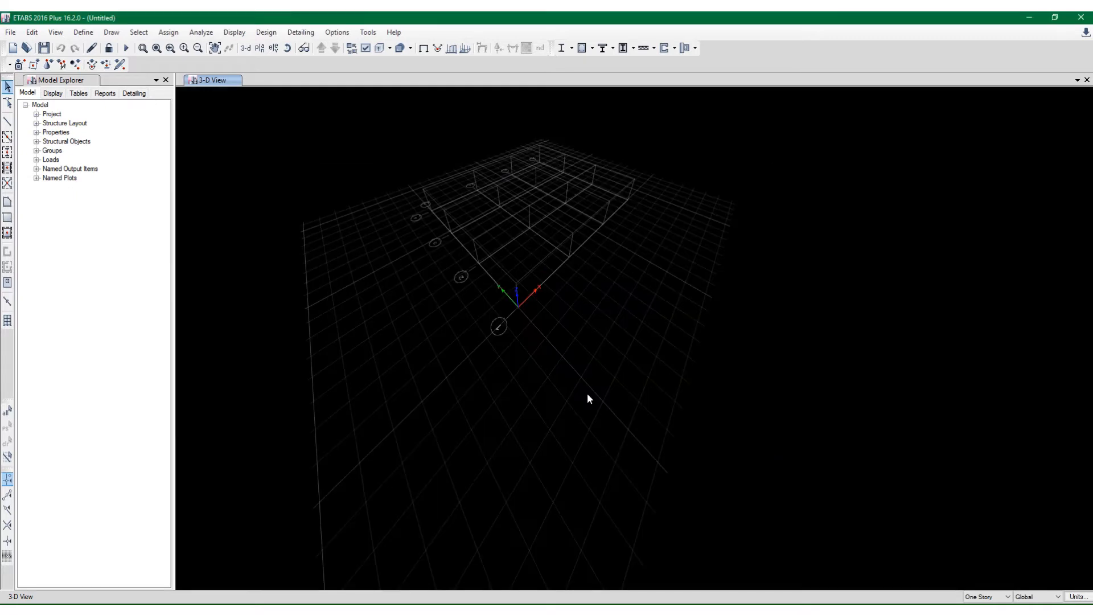
pyautogui.click(366, 49)
pyautogui.click(345, 36)
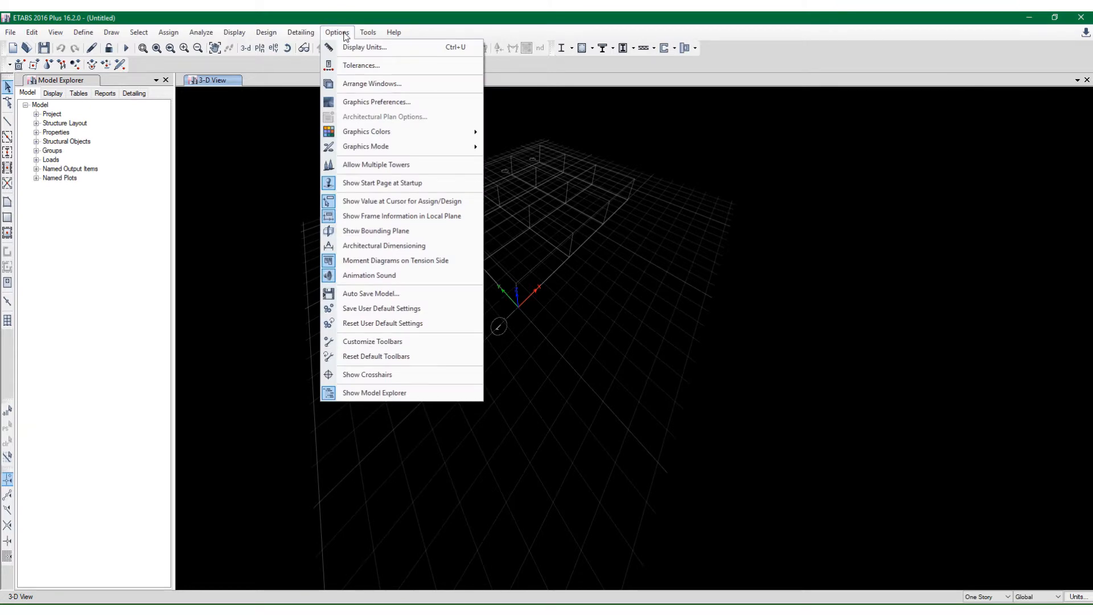
pyautogui.click(305, 35)
pyautogui.moveTo(129, 38)
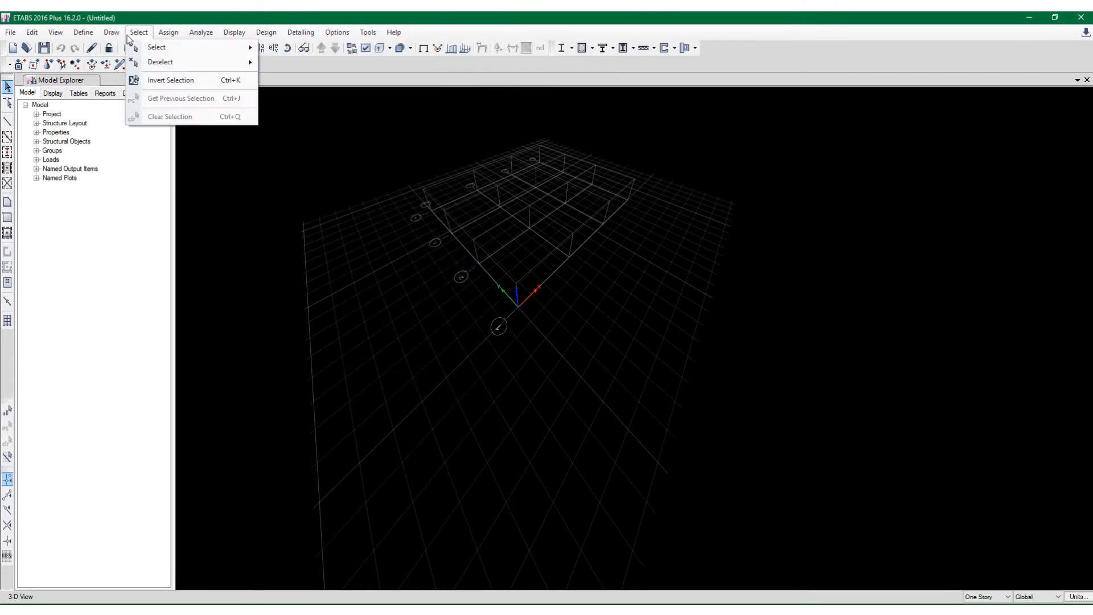
pyautogui.moveTo(407, 24)
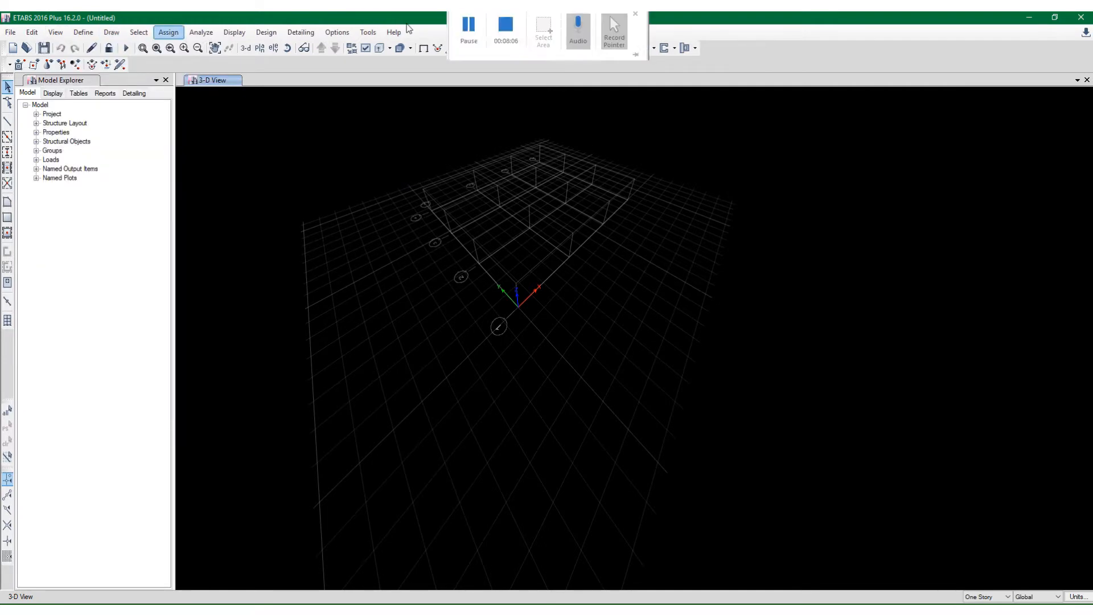
# Hide the horizon, turn off the Invisible setting for joint objects, and apply these view options to all windows
pyautogui.click(365, 51)
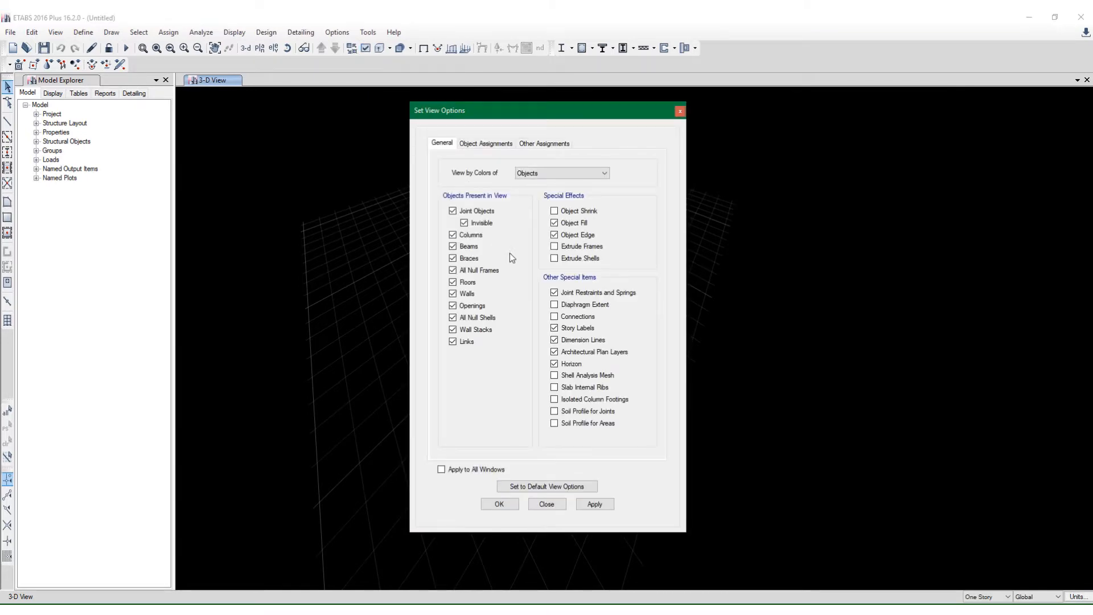
pyautogui.click(563, 364)
pyautogui.click(490, 145)
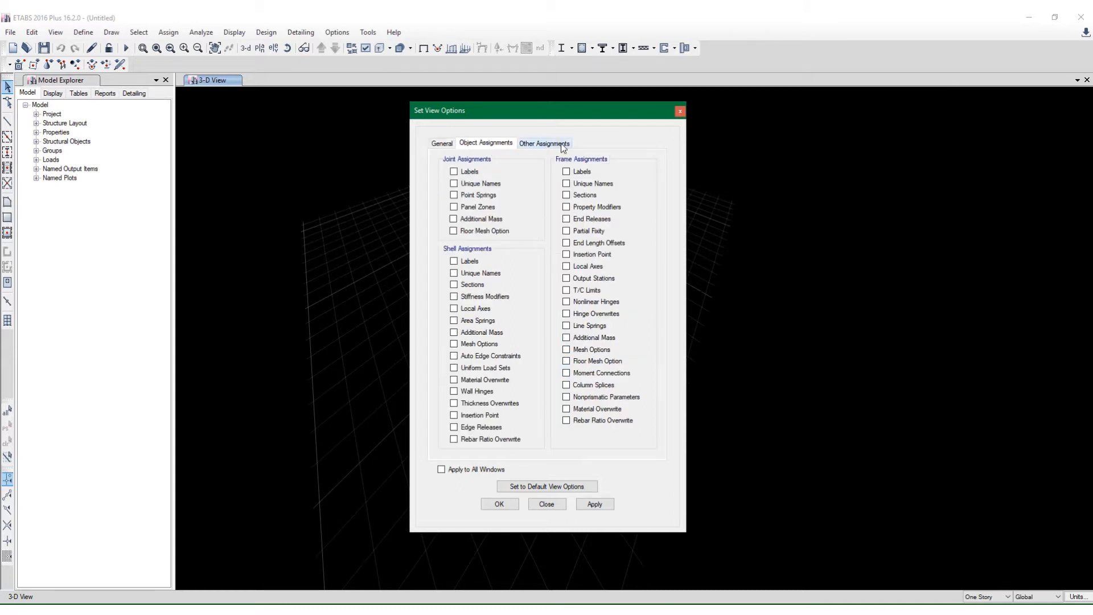
pyautogui.click(563, 146)
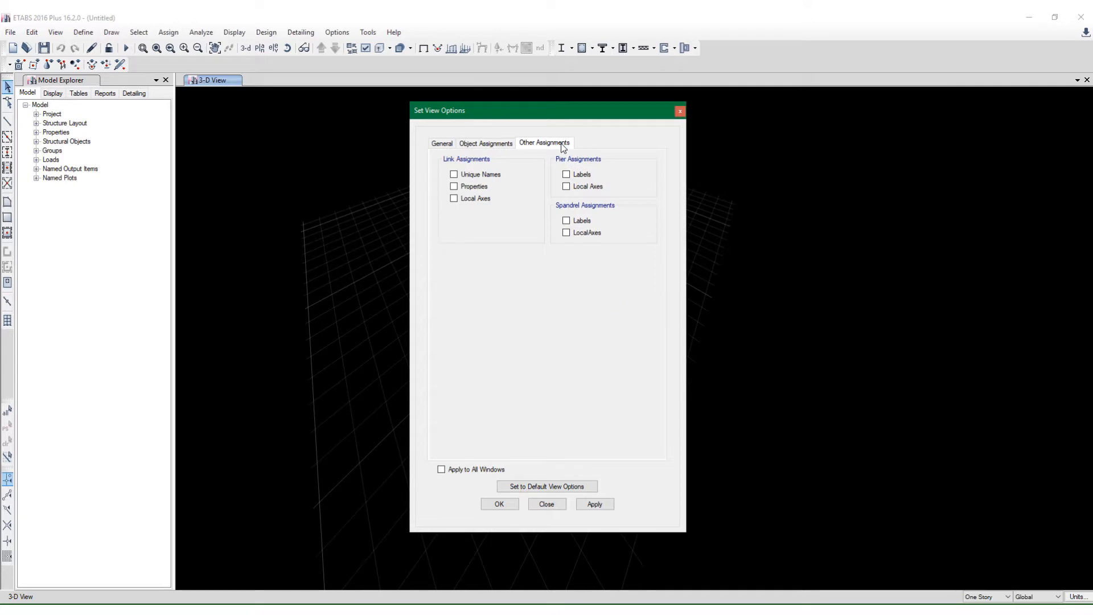
pyautogui.click(486, 144)
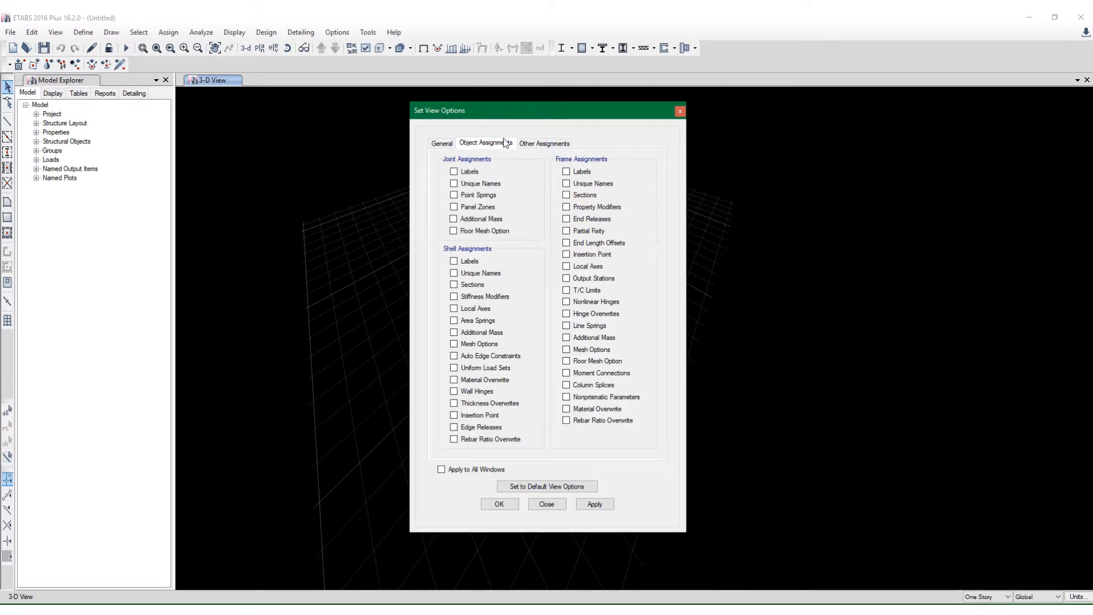
pyautogui.click(438, 149)
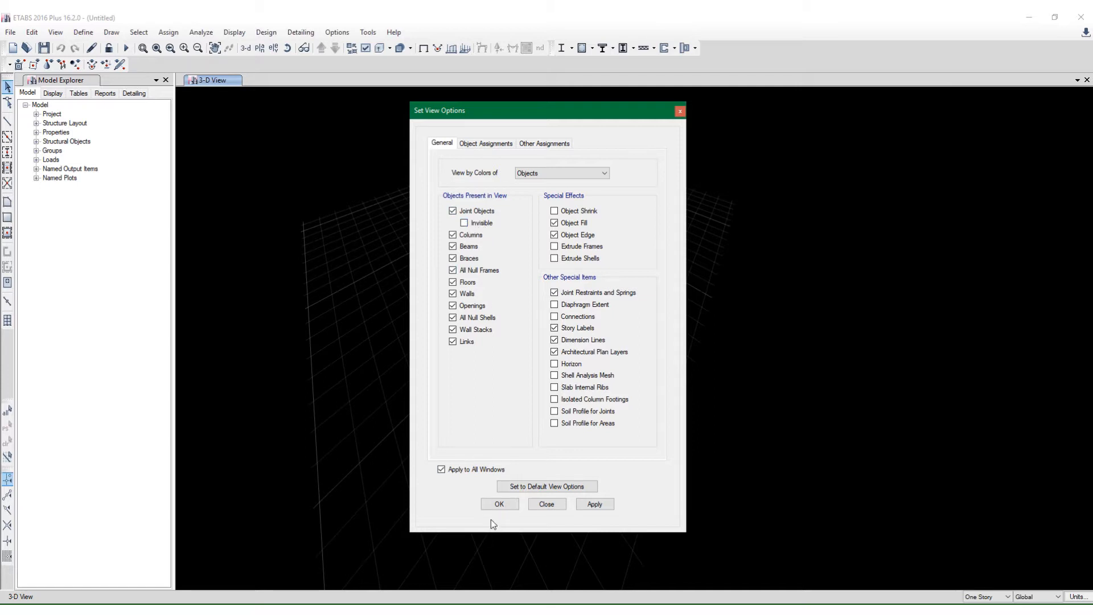
pyautogui.click(497, 504)
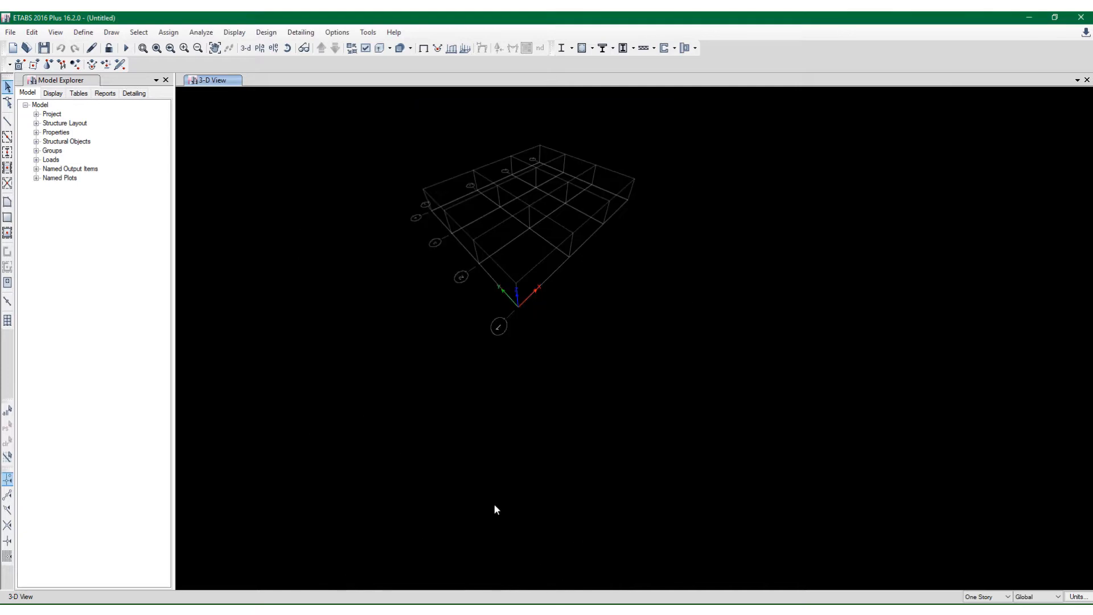
# Switch the 3-D view to the default Story1 plan view and position the whole grid within the window
pyautogui.scroll(3, 514, 176)
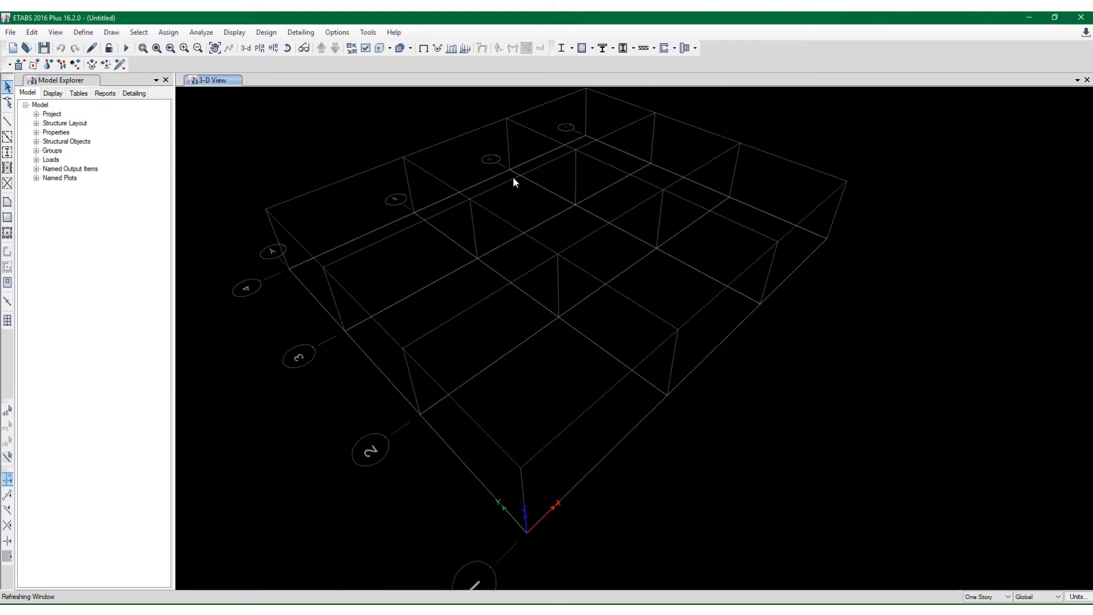
pyautogui.moveTo(514, 180); pyautogui.dragTo(524, 198, button='middle')
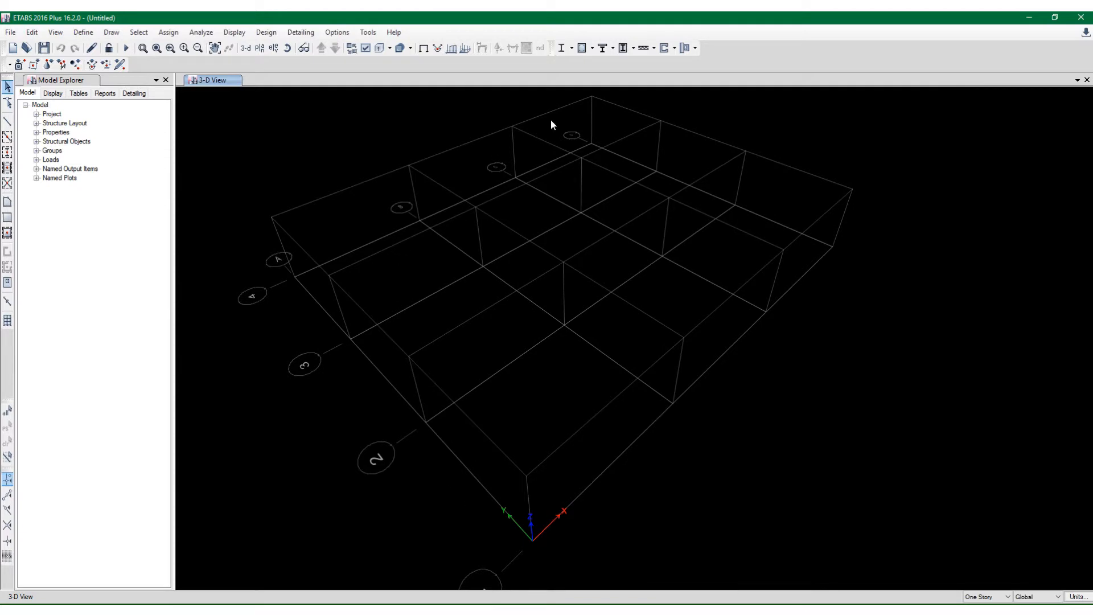
pyautogui.scroll(-5, 226, 394)
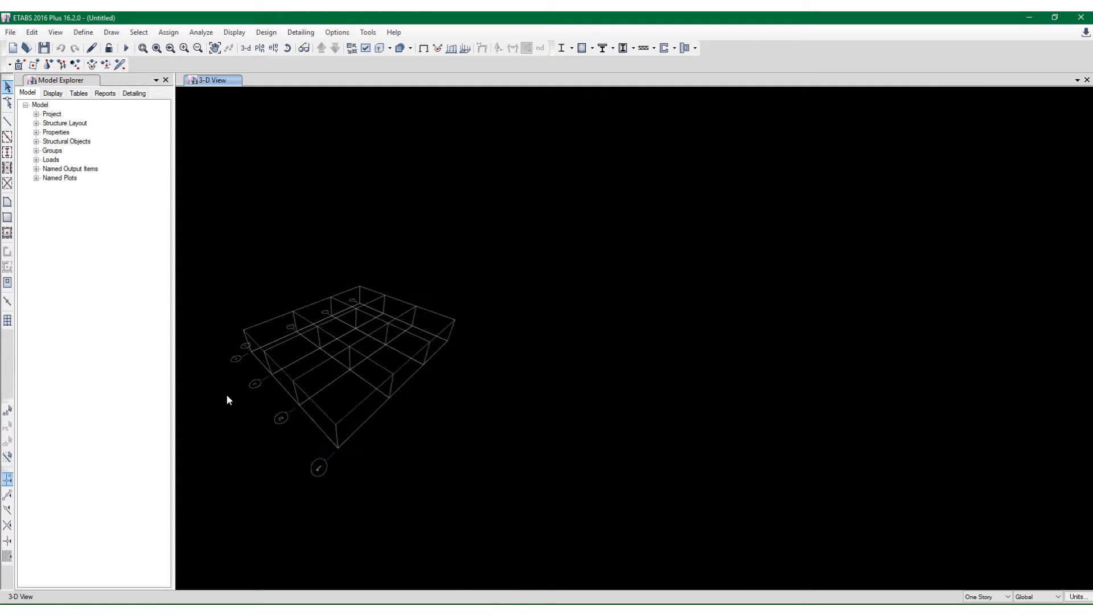
pyautogui.scroll(5, 287, 474)
pyautogui.scroll(-5, 293, 475)
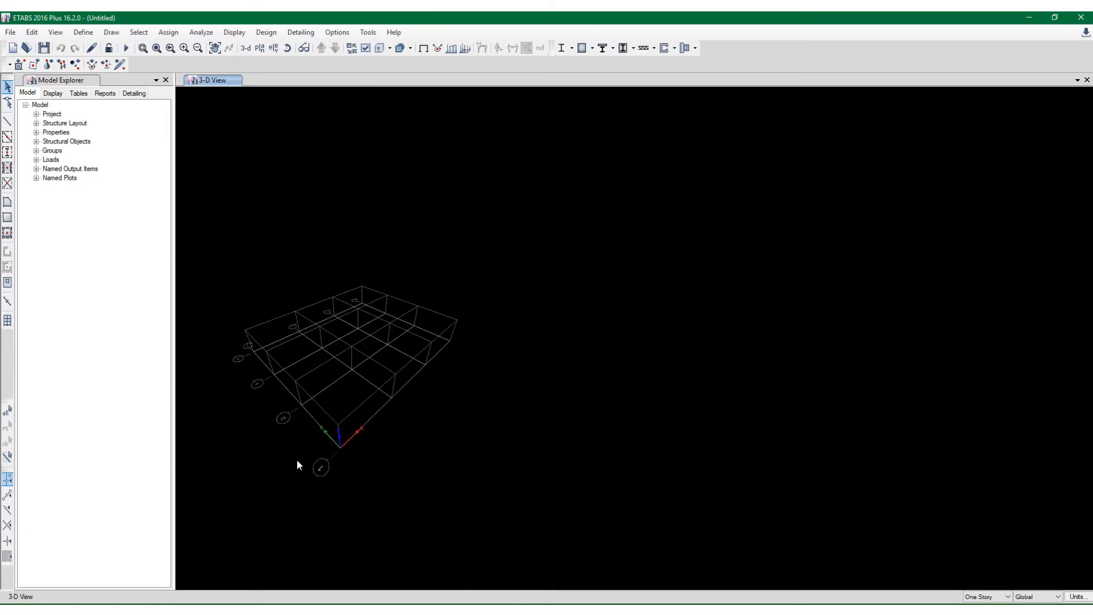
pyautogui.moveTo(296, 460); pyautogui.dragTo(377, 428, button='middle')
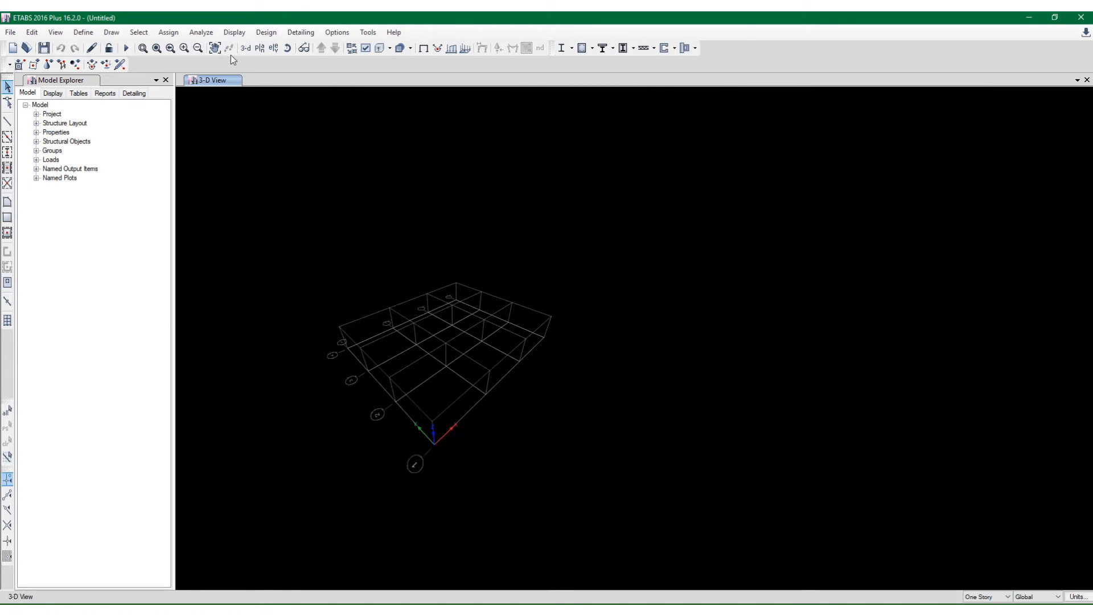
pyautogui.click(273, 48)
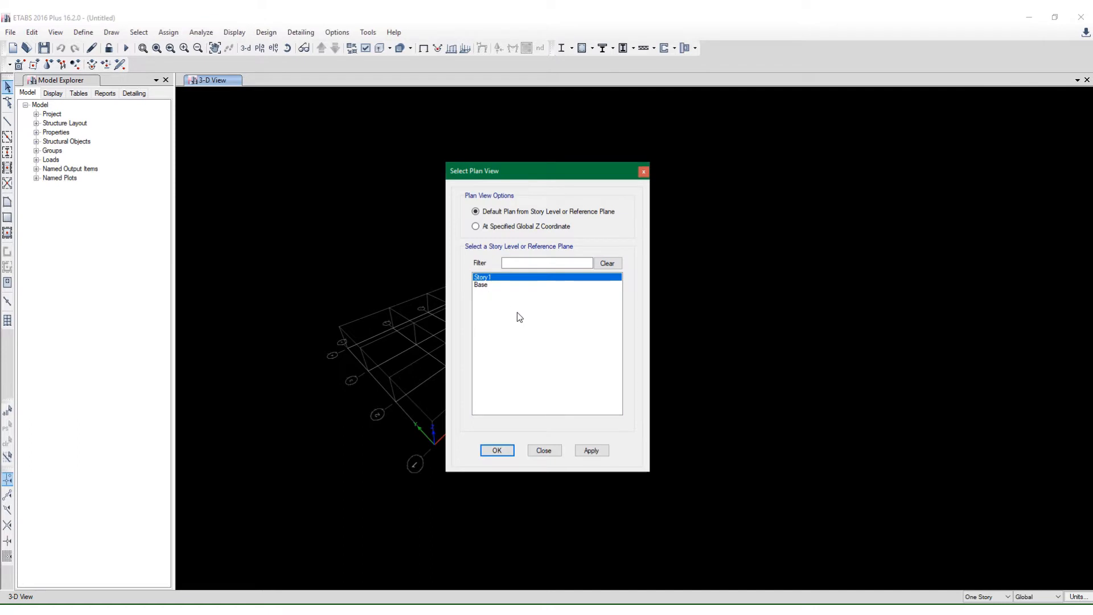
pyautogui.click(493, 449)
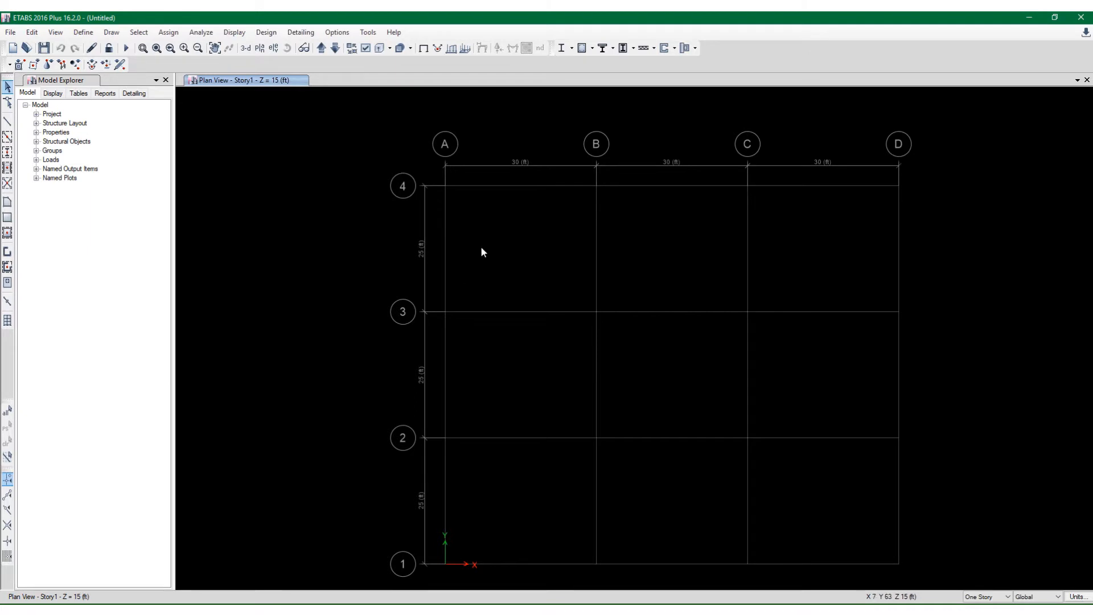
pyautogui.moveTo(481, 246); pyautogui.dragTo(436, 227, button='middle')
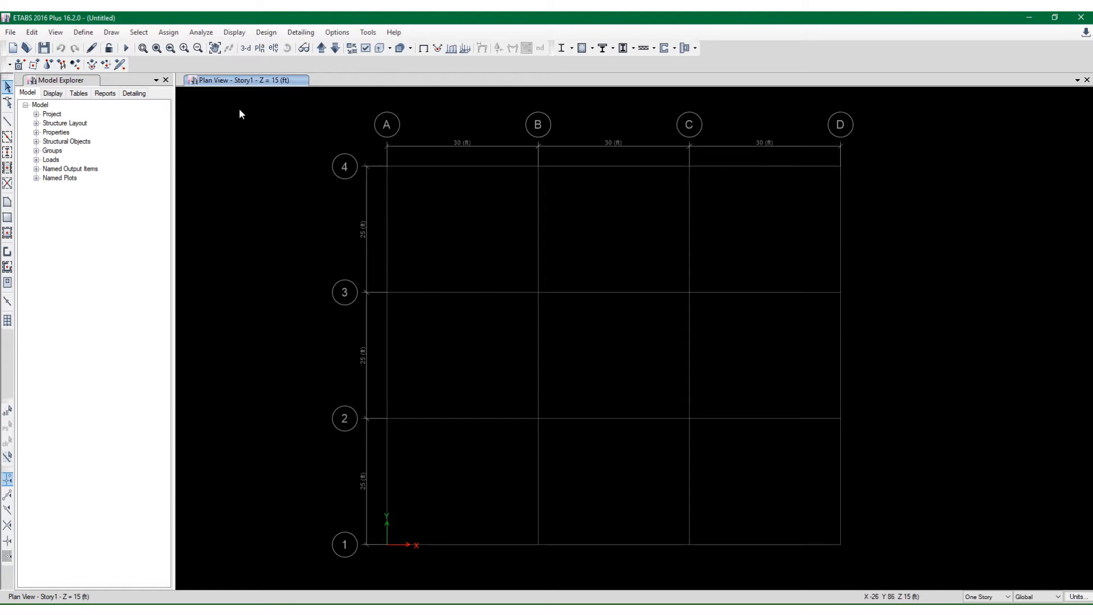
# Open the material definitions and look through the A992Fy50, 4000Psi, A615Gr60 and A416Gr270 entries
pyautogui.click(83, 32)
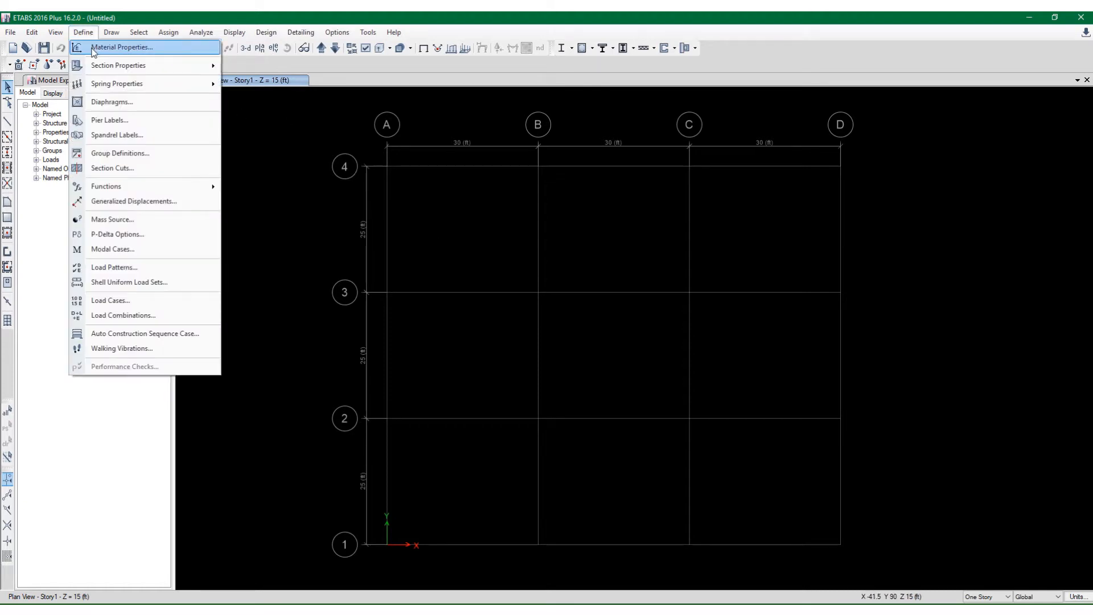
pyautogui.click(94, 49)
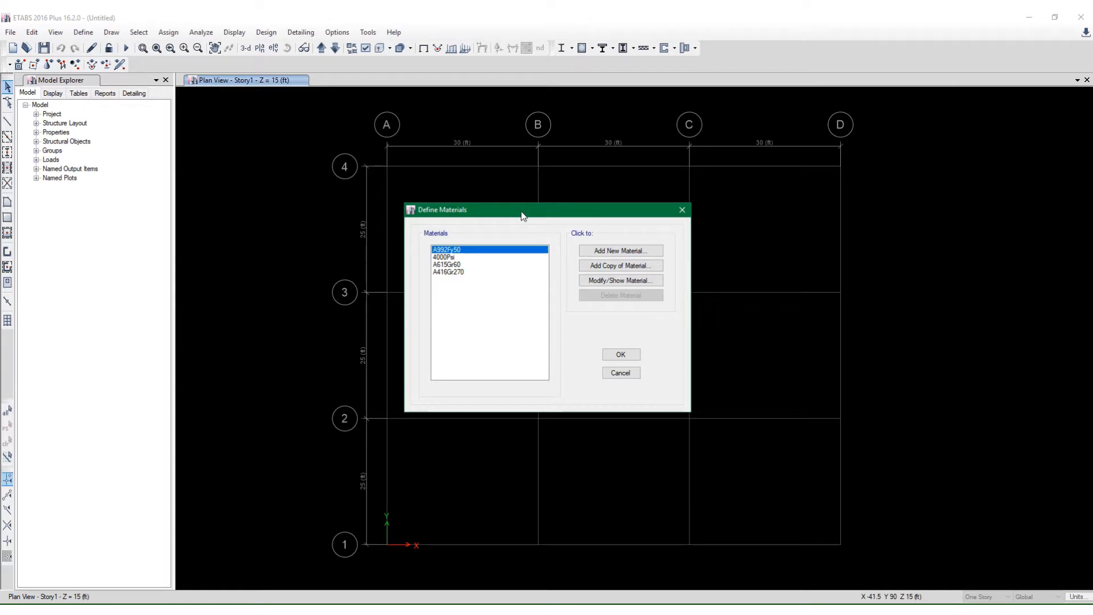
pyautogui.moveTo(524, 213); pyautogui.dragTo(607, 146)
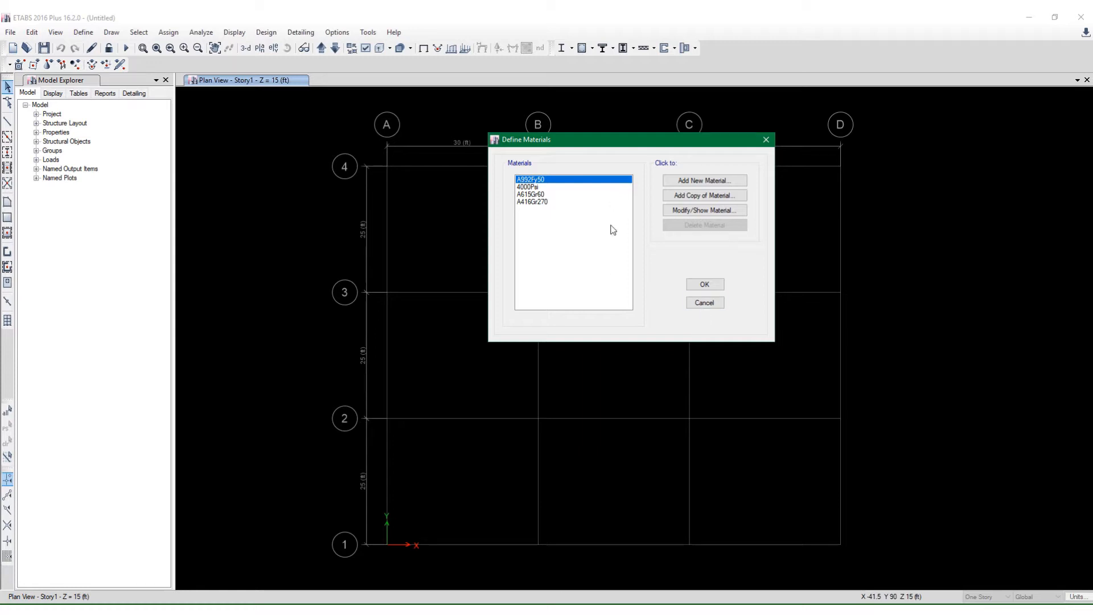
pyautogui.click(536, 187)
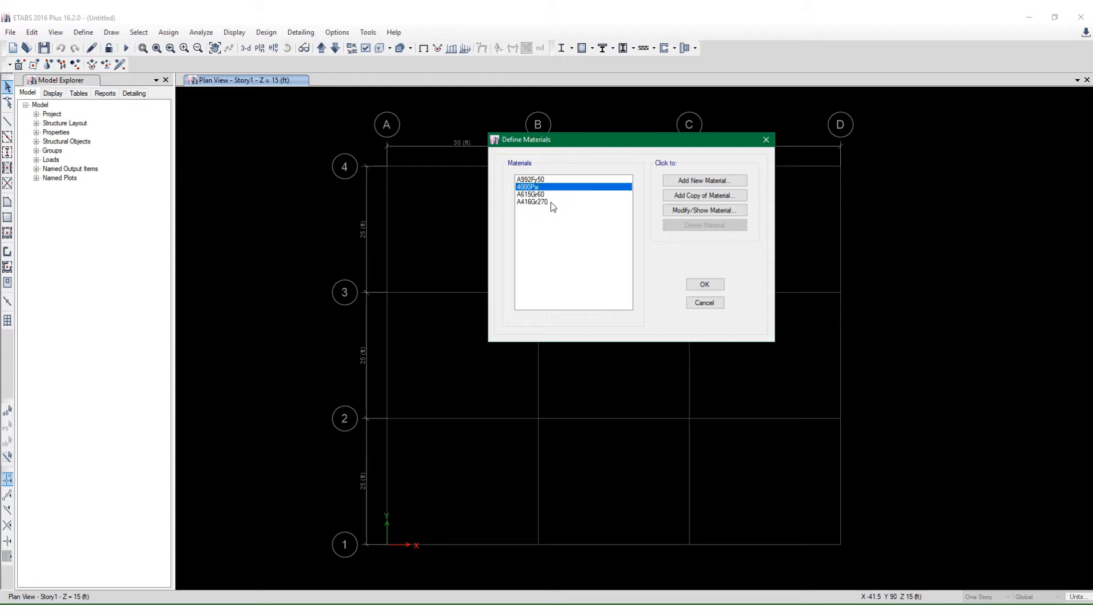
pyautogui.click(535, 195)
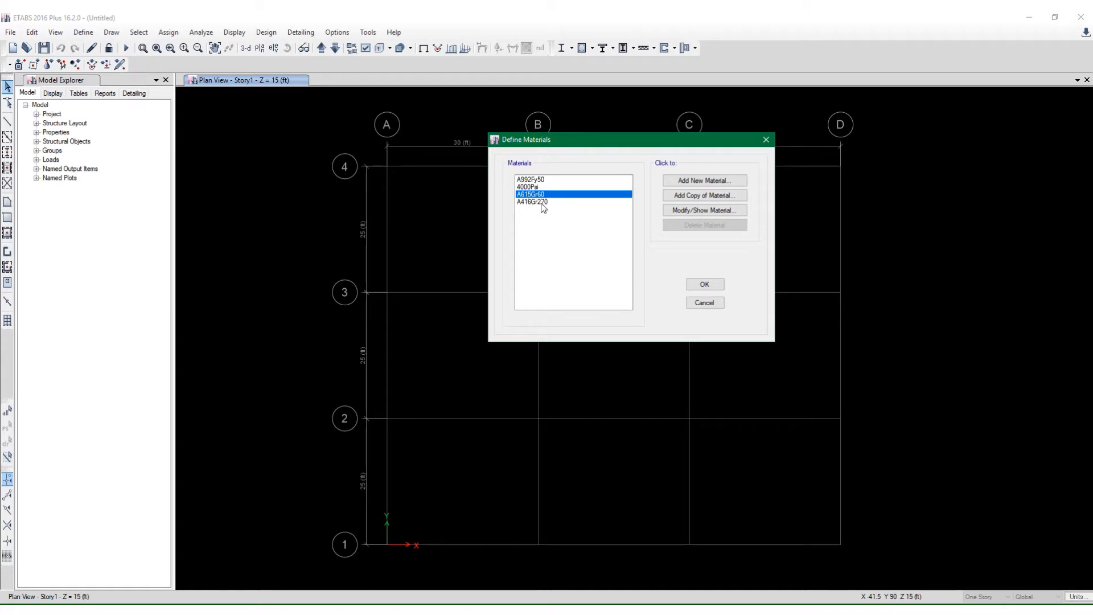
pyautogui.click(543, 203)
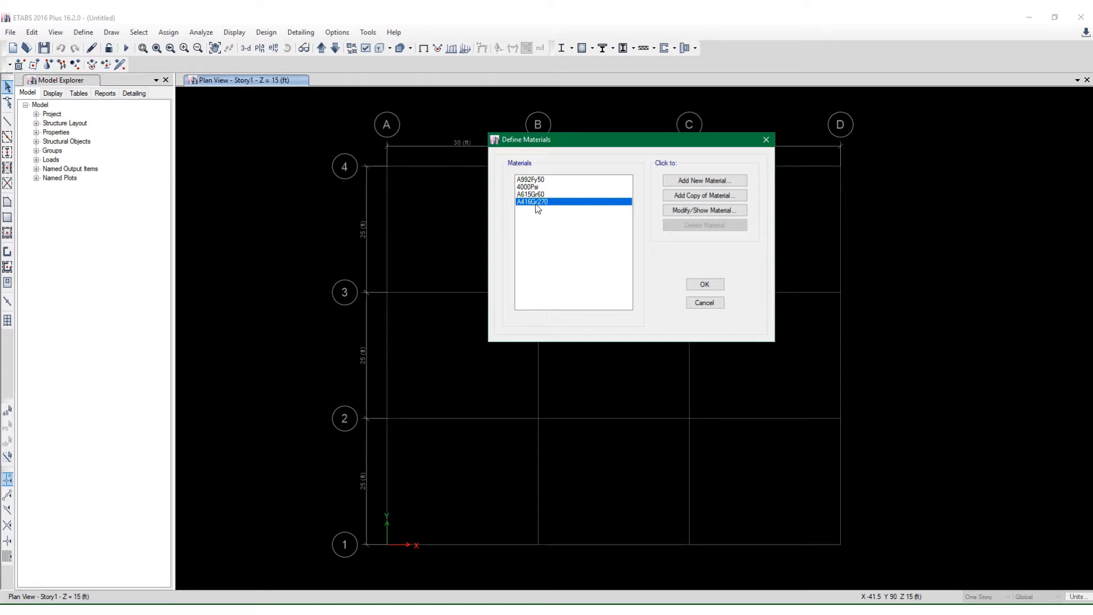
pyautogui.click(548, 181)
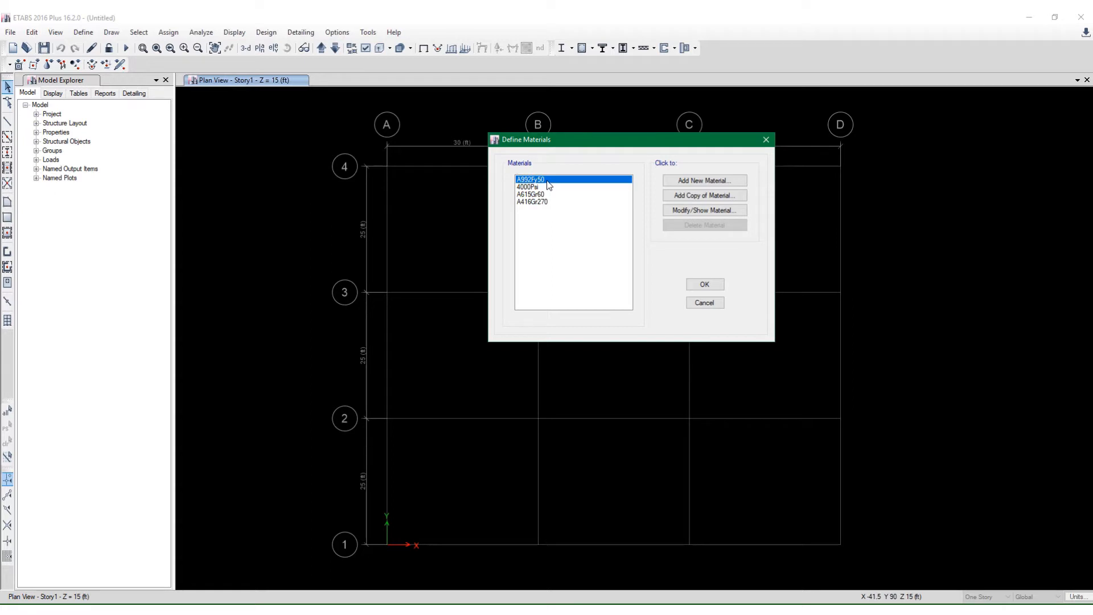
# Start a new United States steel material with standard ASTM A36 and Grade 36, continuing to its property data
pyautogui.click(693, 181)
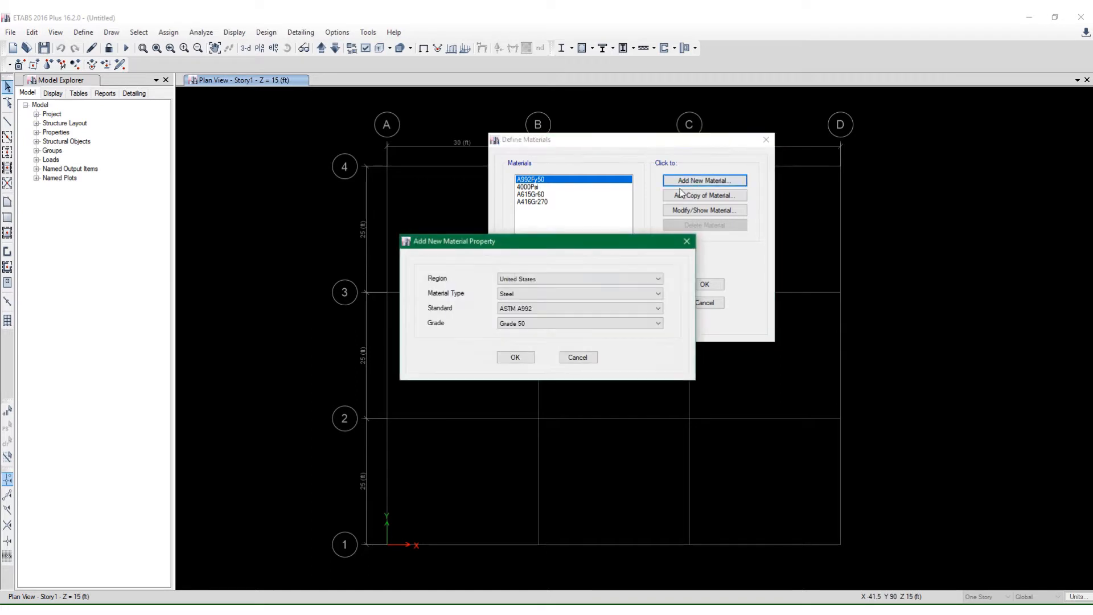
pyautogui.click(557, 310)
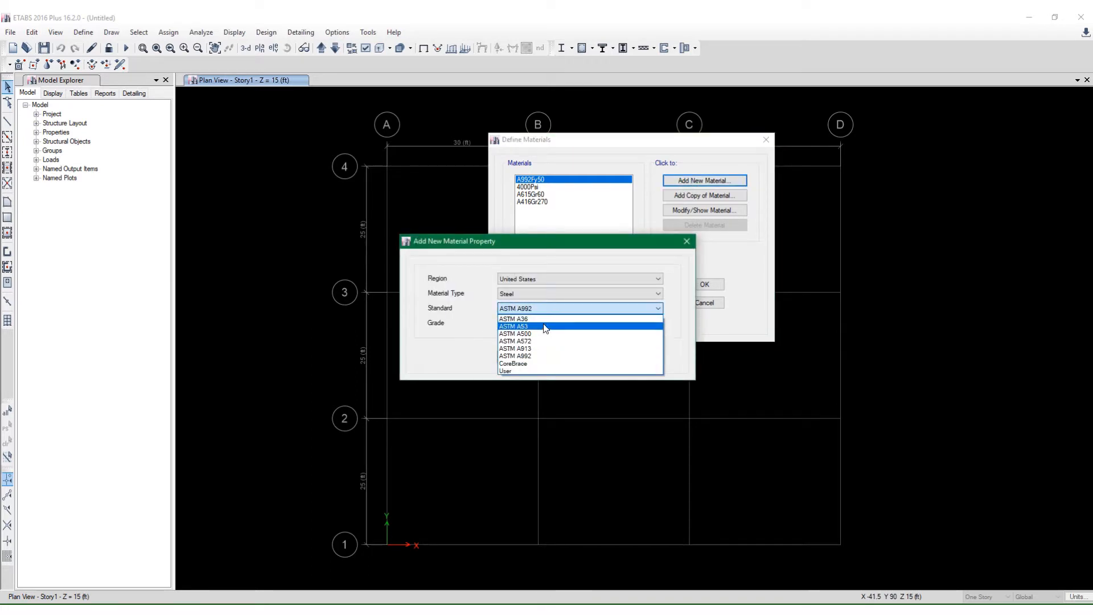
pyautogui.scroll(1, 540, 320)
pyautogui.click(540, 318)
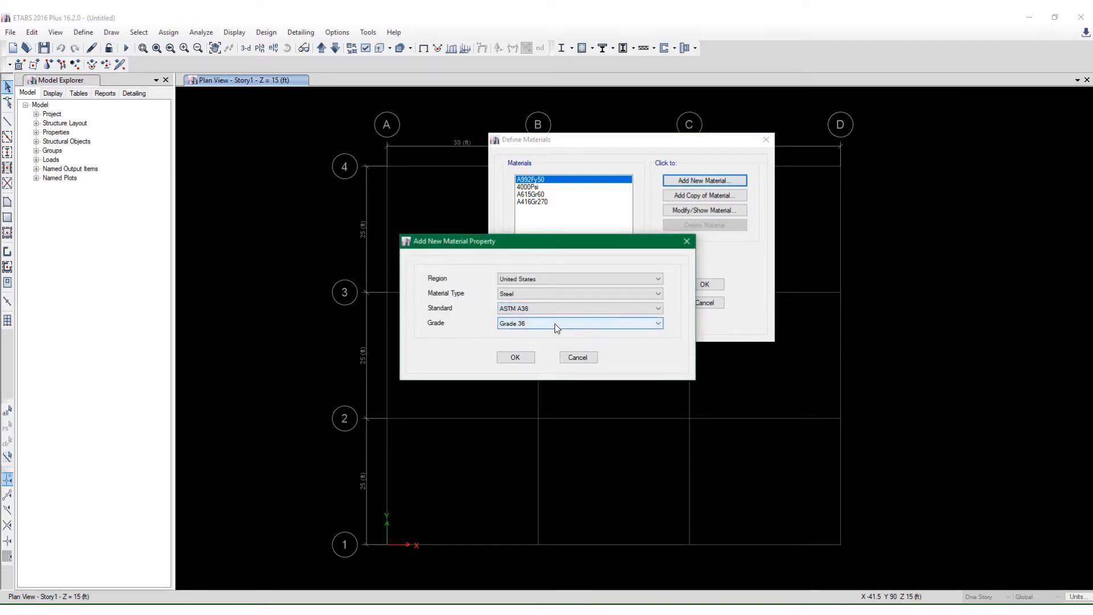
pyautogui.moveTo(592, 246); pyautogui.dragTo(721, 245)
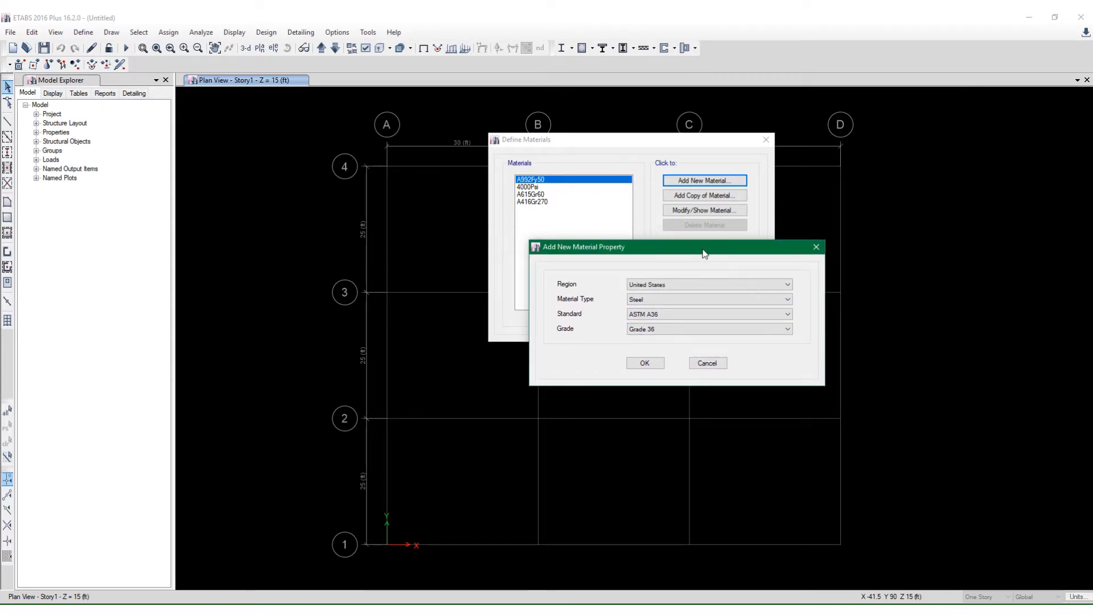
pyautogui.click(644, 365)
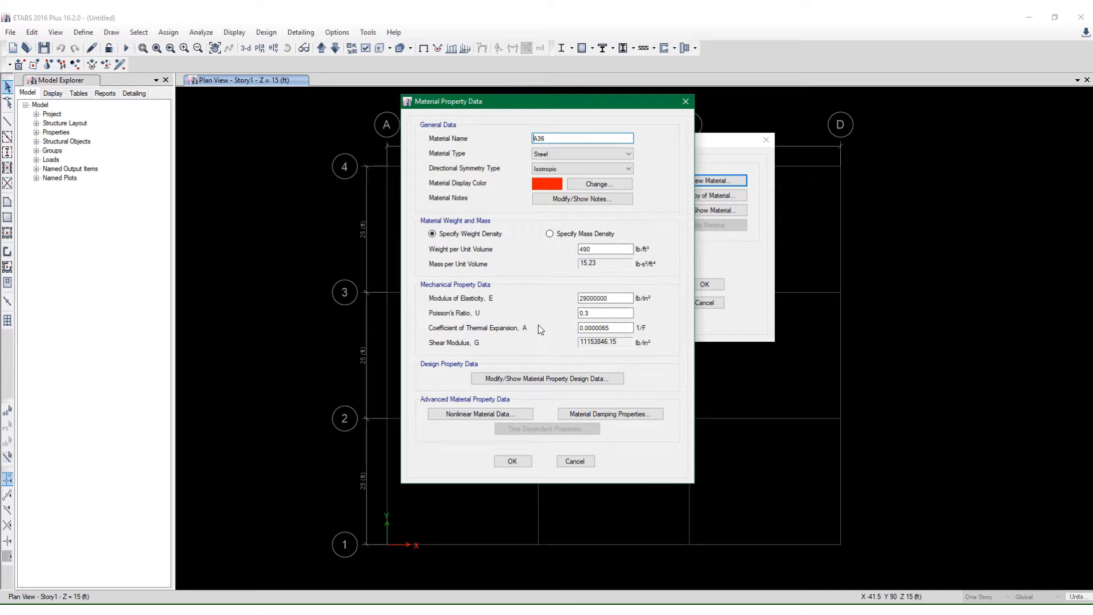
# Review the A36 design property, nonlinear and damping data, then accept the new material and close the material definitions
pyautogui.click(509, 381)
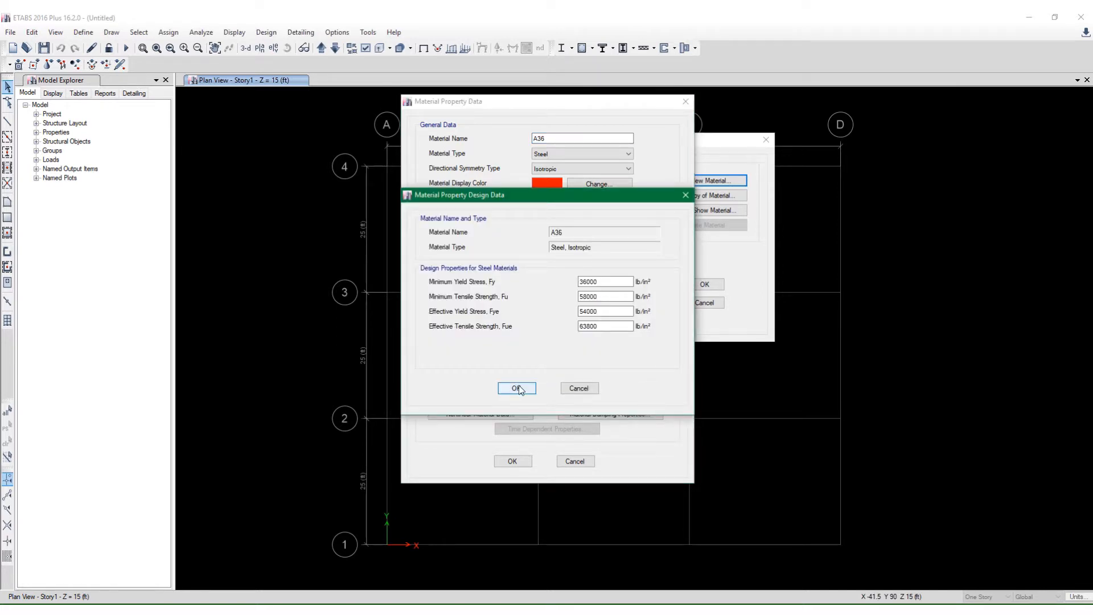
pyautogui.click(518, 389)
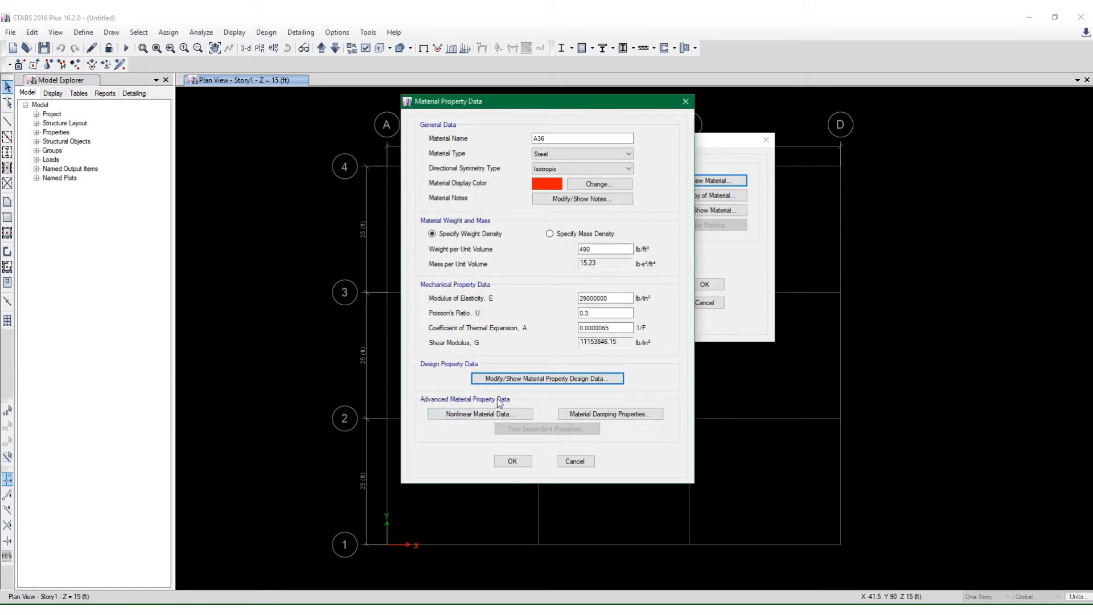
pyautogui.click(470, 418)
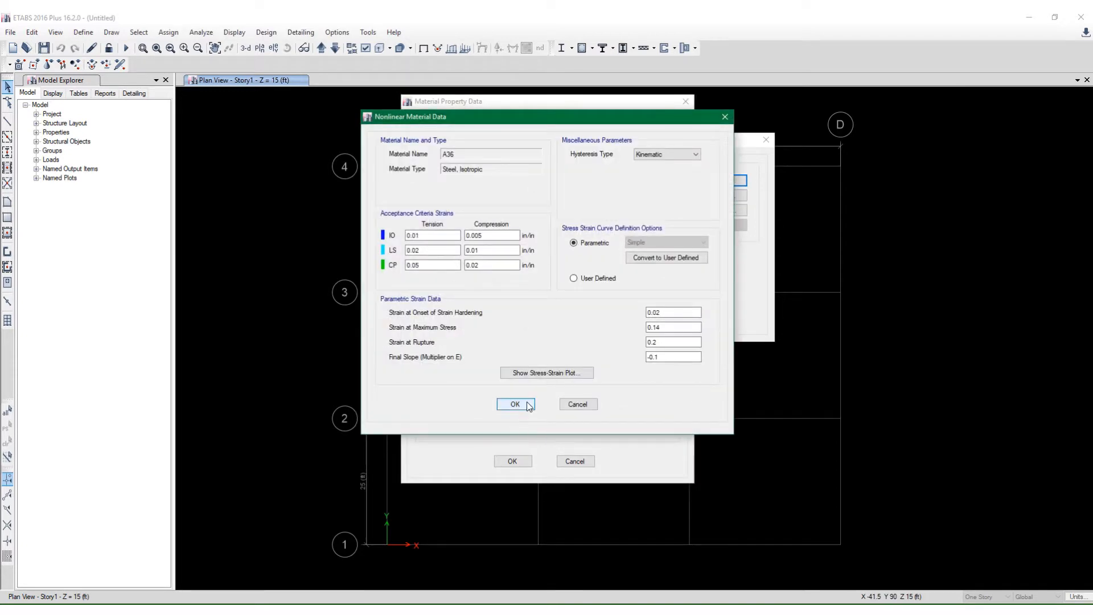
pyautogui.click(526, 405)
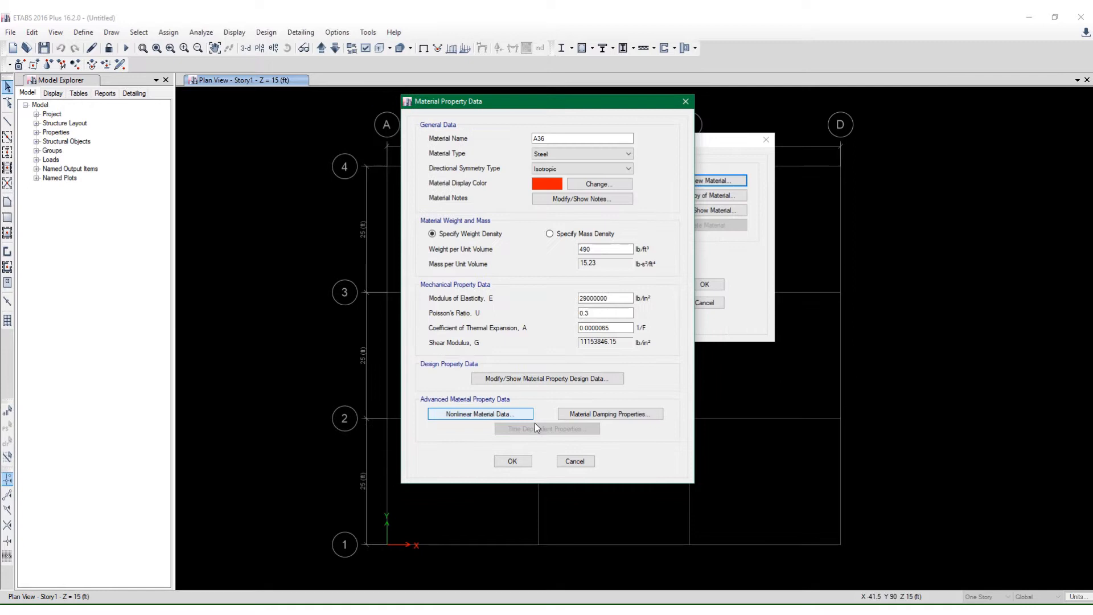
pyautogui.click(598, 415)
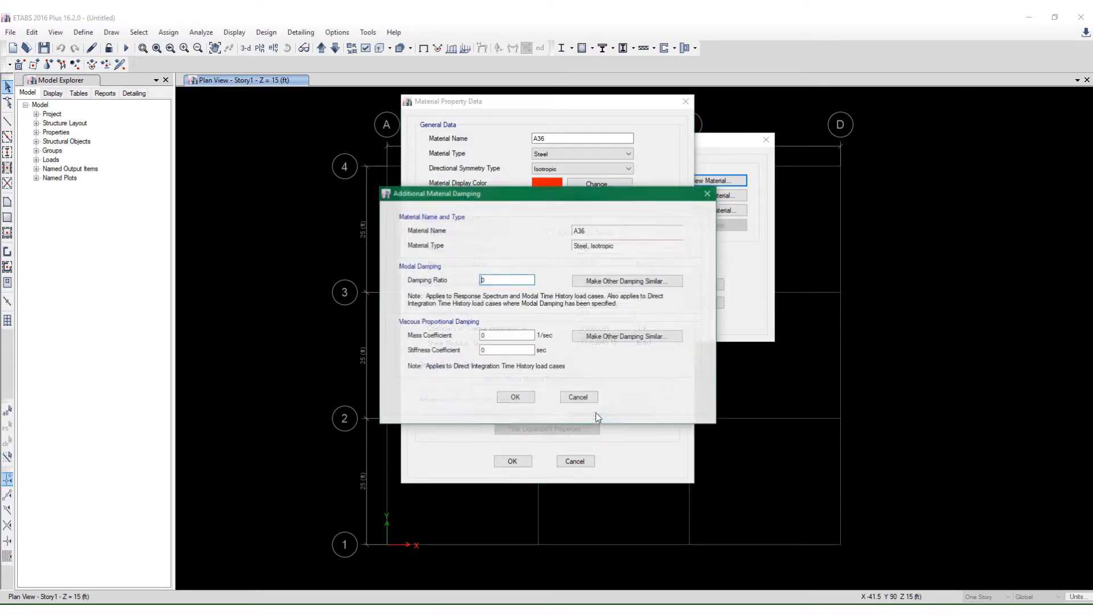
pyautogui.click(513, 399)
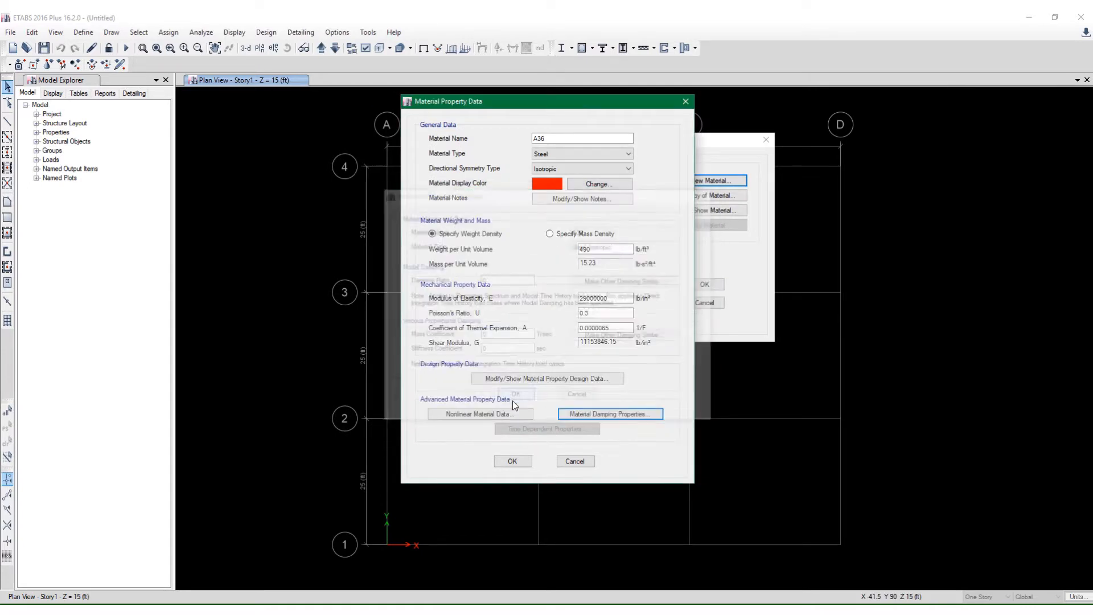
pyautogui.click(513, 462)
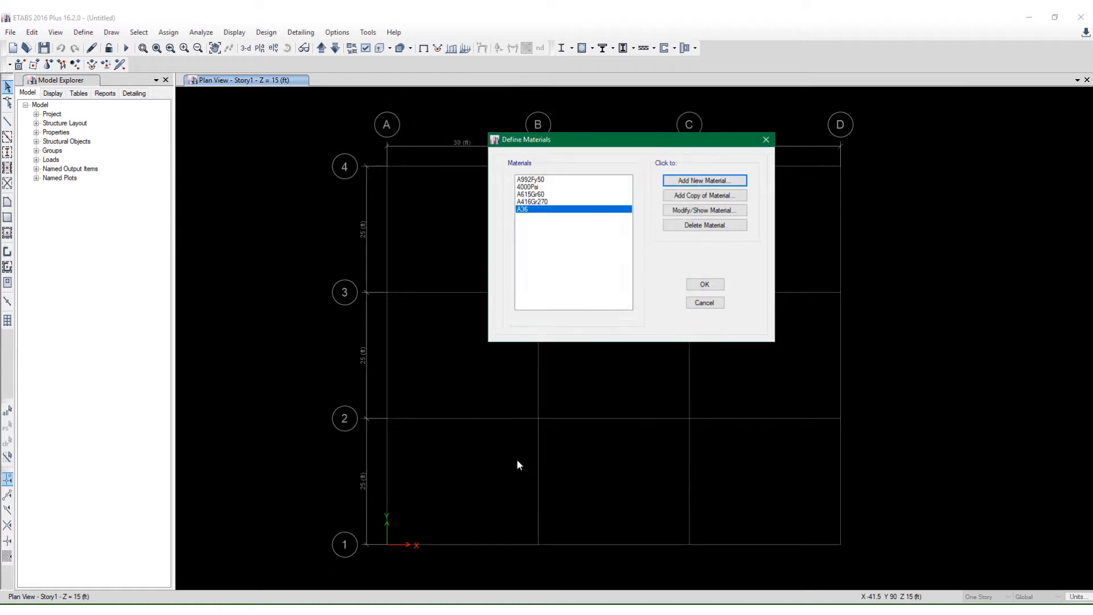
pyautogui.click(705, 286)
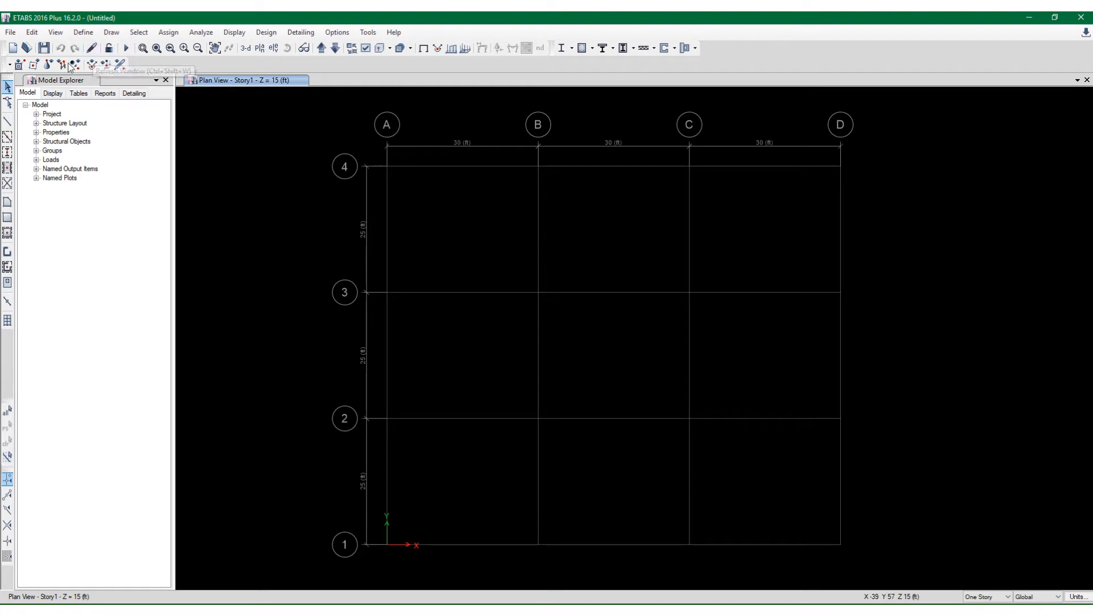
# Start saving the model and switch the save location to the Documents folder
pyautogui.click(44, 48)
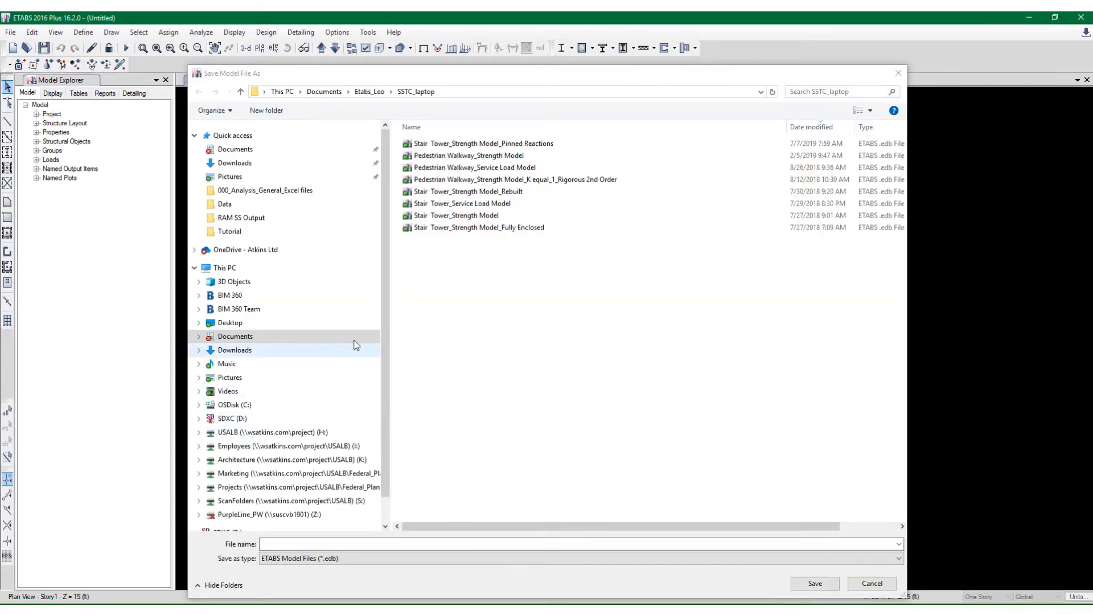
pyautogui.click(325, 92)
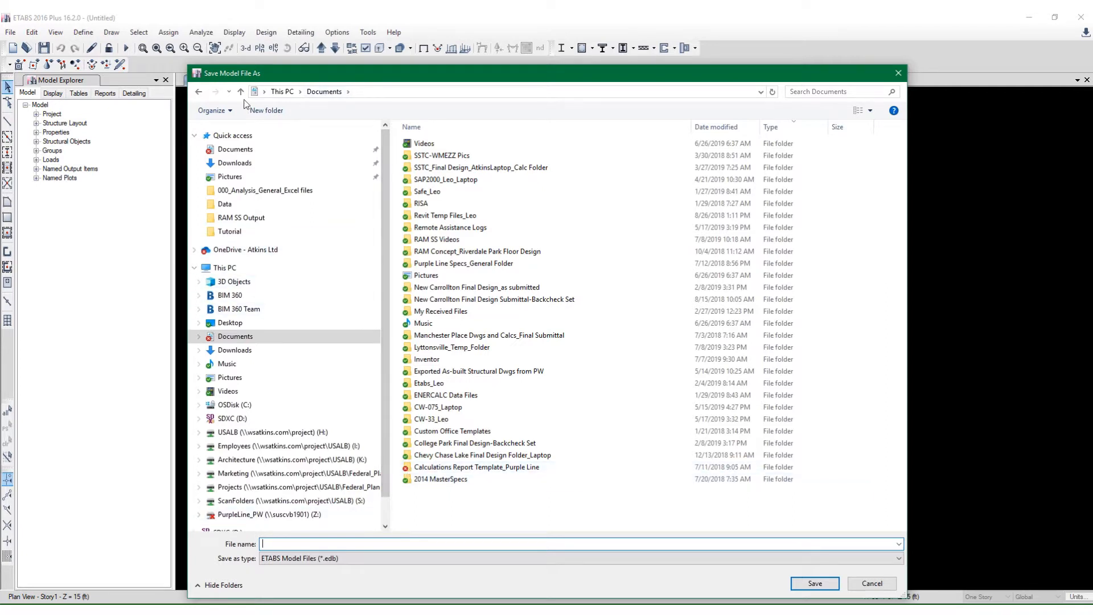
pyautogui.click(258, 110)
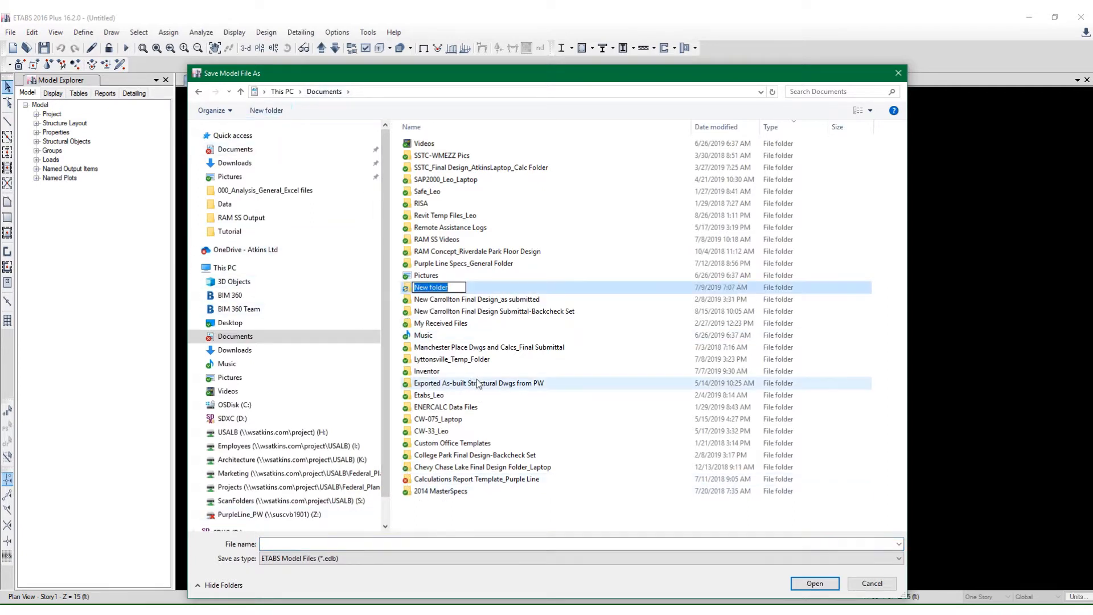
pyautogui.write('ETABS SS')
pyautogui.press('BackSpace')
pyautogui.press('BackSpace')
pyautogui.press('BackSpace')
pyautogui.press('BackSpace')
pyautogui.press('BackSpace')
pyautogui.press('BackSpace')
pyautogui.press('BackSpace')
pyautogui.press('BackSpace')
pyautogui.click(411, 398)
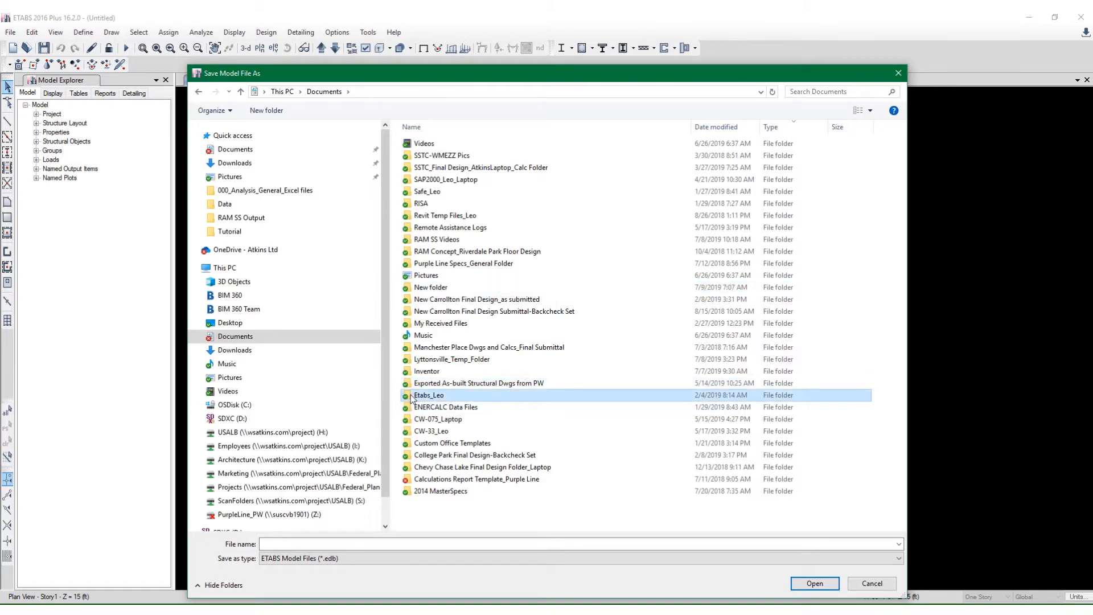
pyautogui.doubleClick(411, 396)
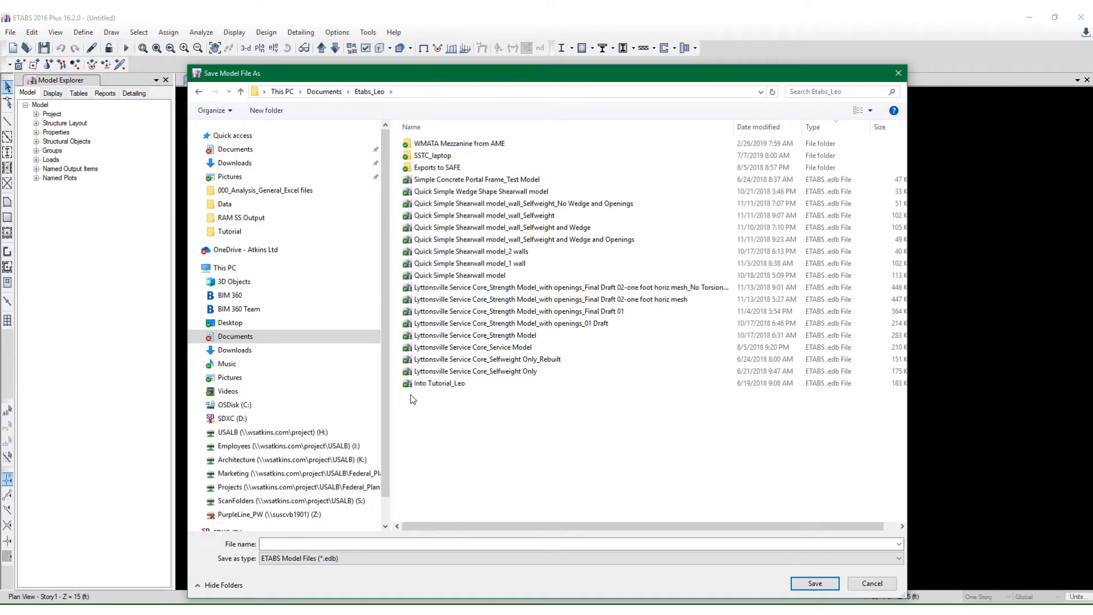
pyautogui.click(242, 92)
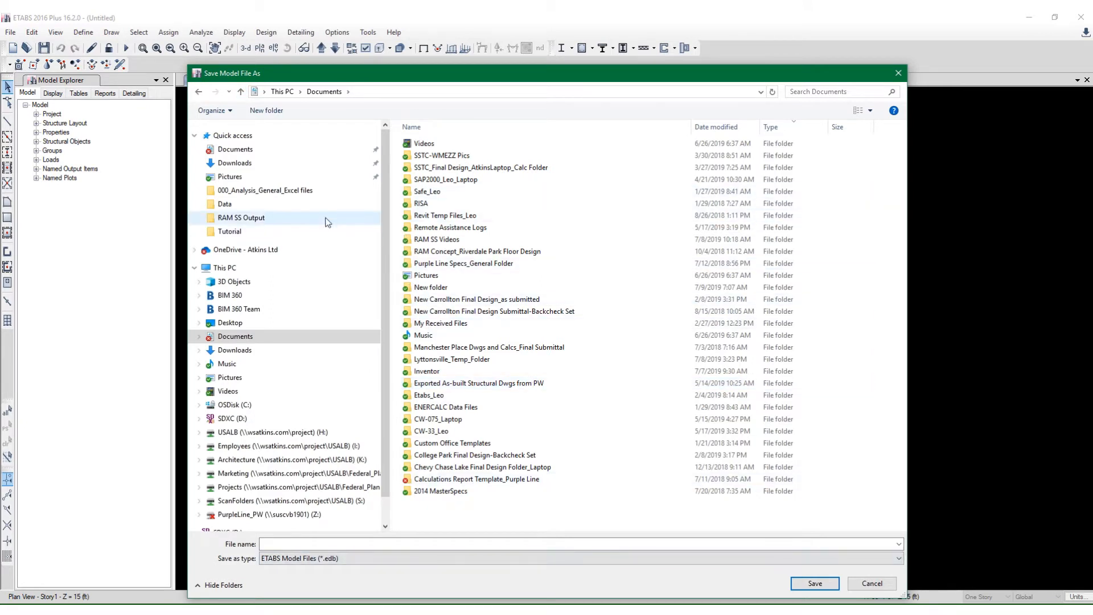
# Create a folder named "ETABS Example Model" in Documents and open it as the save location
pyautogui.click(256, 113)
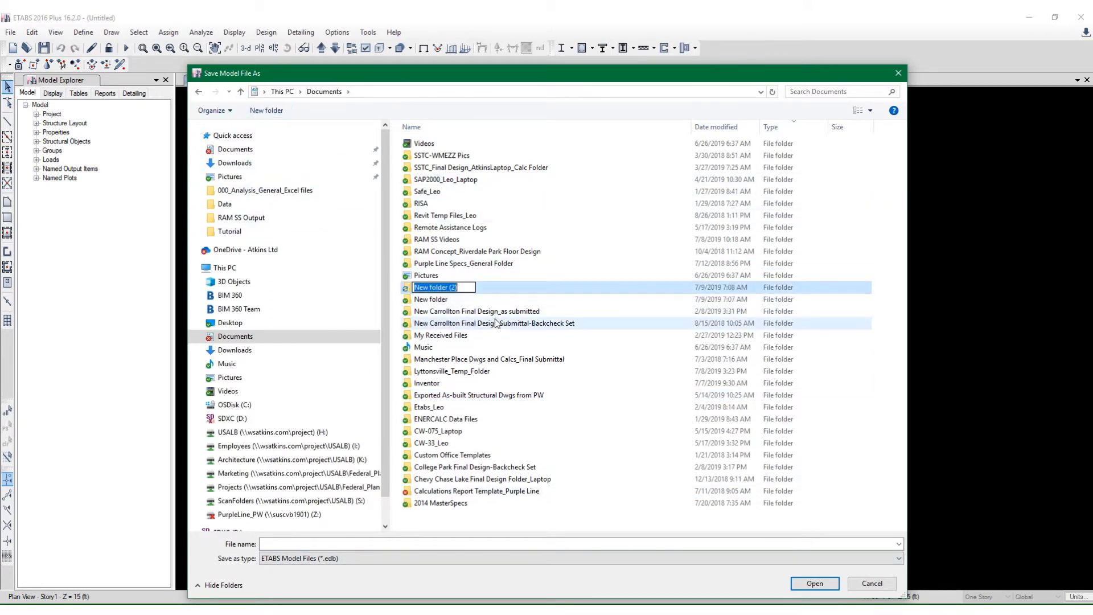
pyautogui.write('E')
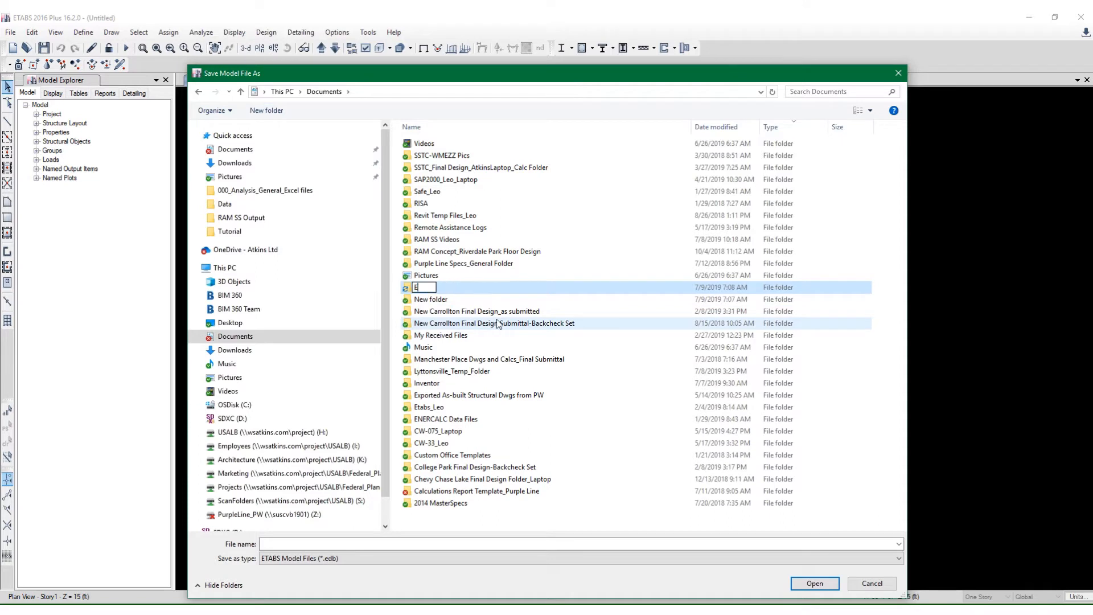
pyautogui.write('TABS Example')
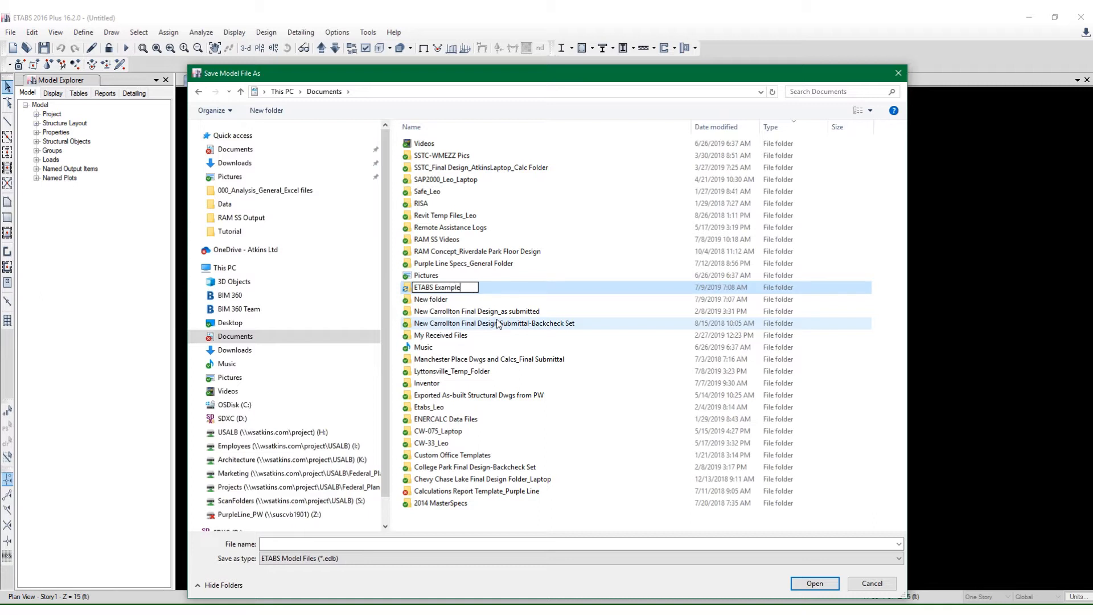
pyautogui.write(' Model')
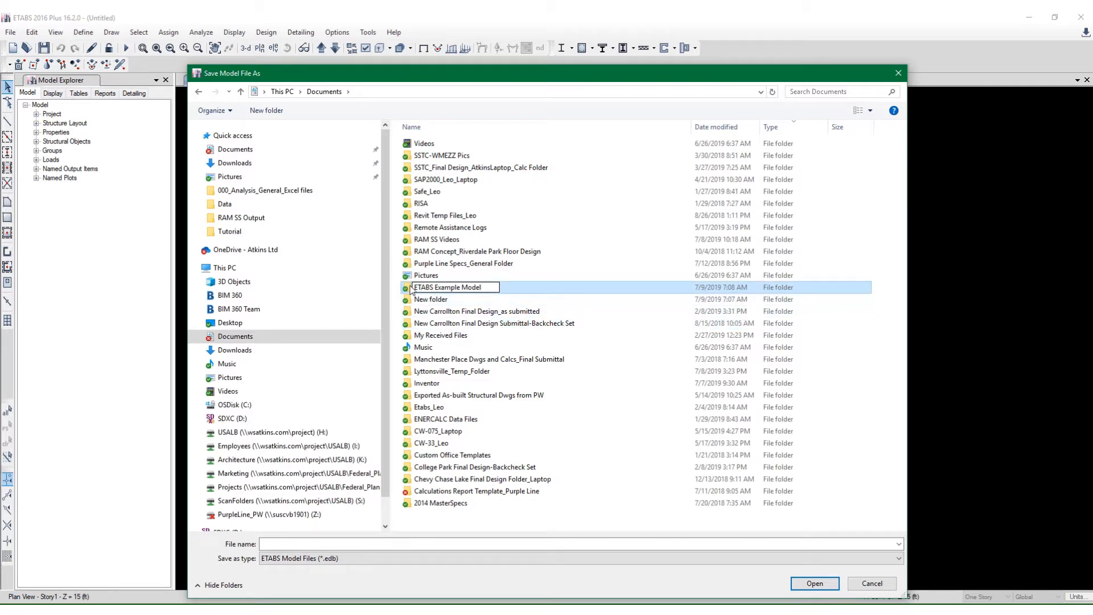
pyautogui.press('Return')
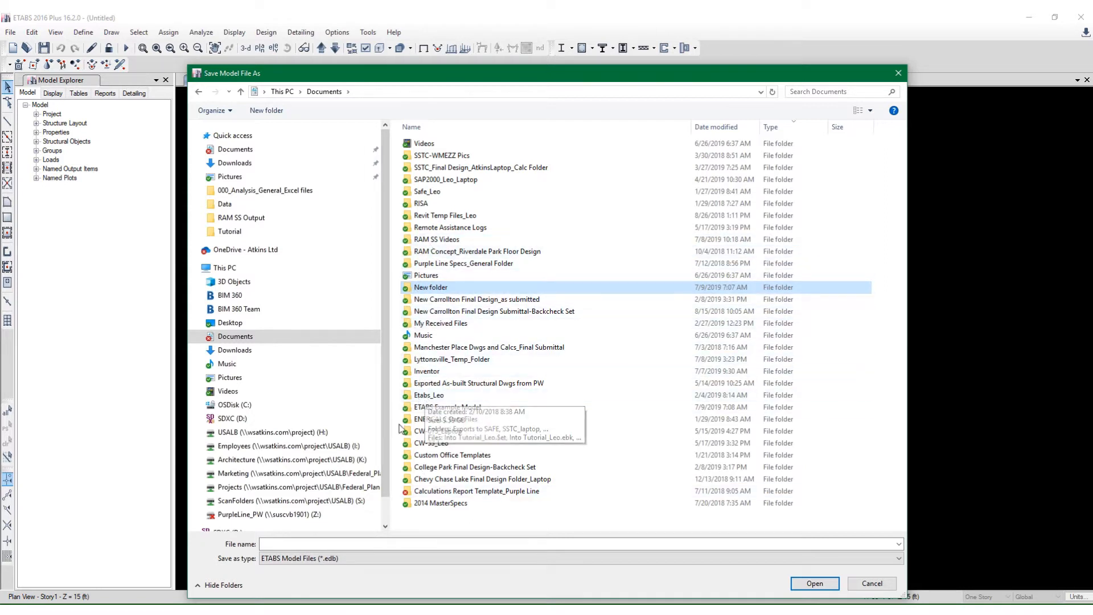
pyautogui.doubleClick(409, 409)
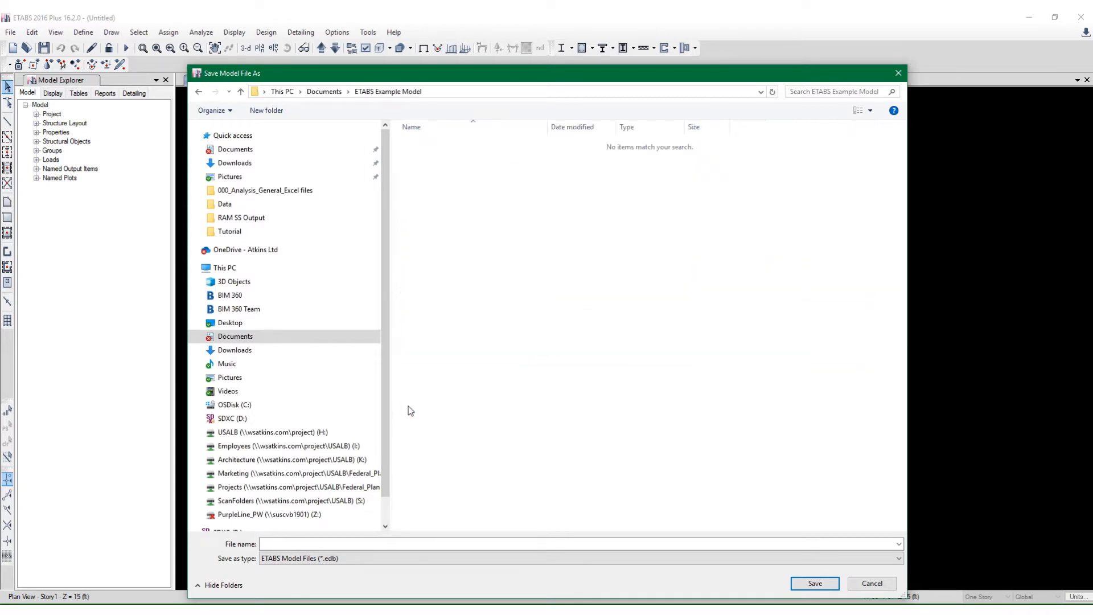
# Move the save dialog aside and begin the model's file name with "07-09-19_"
pyautogui.click(272, 542)
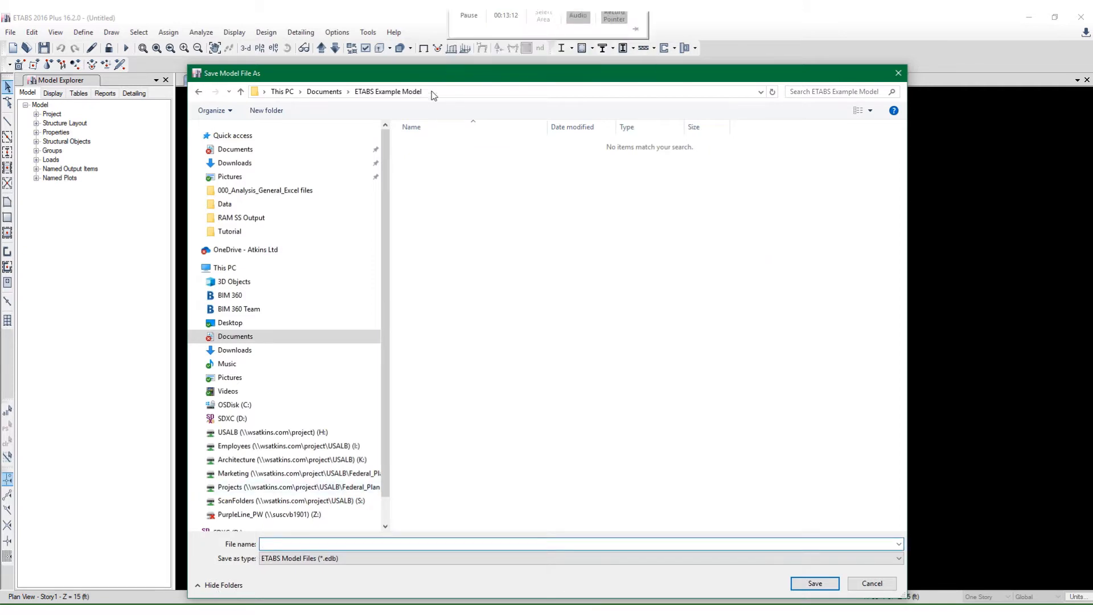
pyautogui.moveTo(426, 73); pyautogui.dragTo(547, 71)
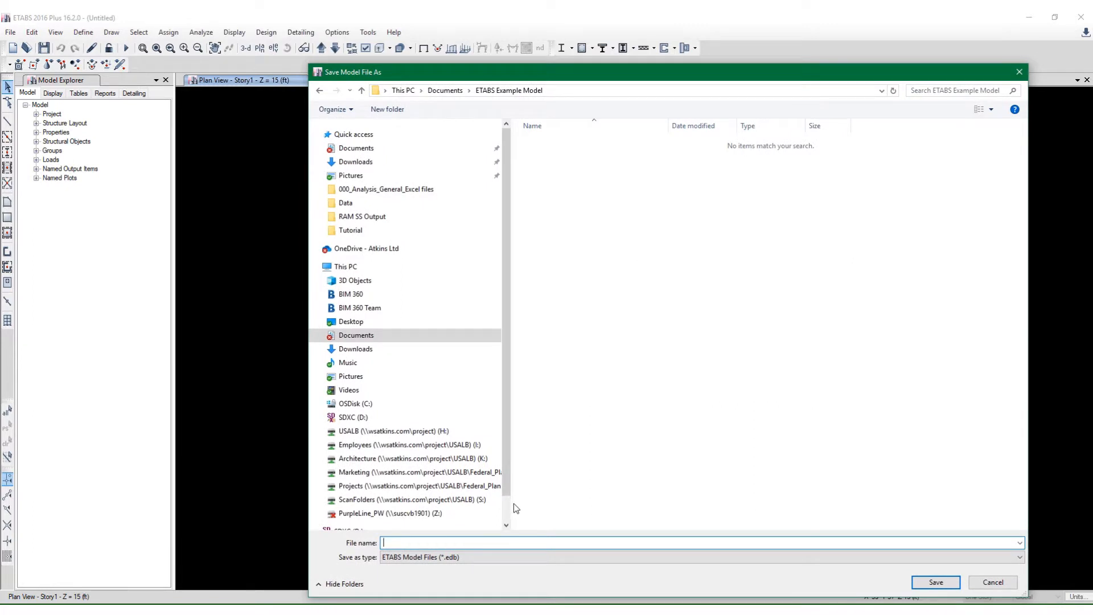
pyautogui.write('07-09-19_')
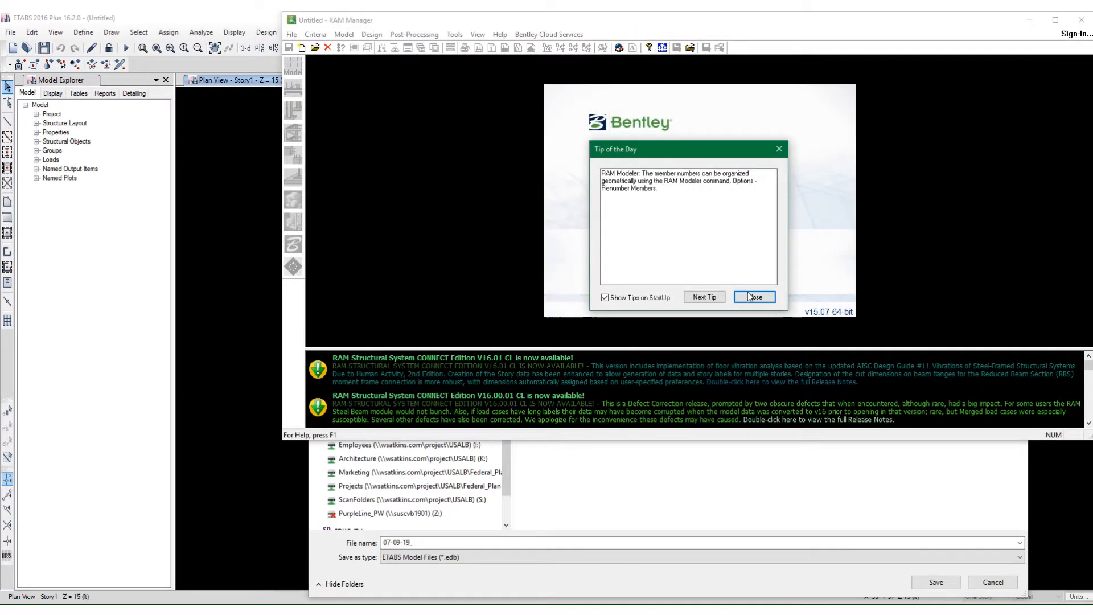
# Dismiss the Tip of the Day in RAM Manager and close RAM Manager to return to the ETABS save dialog
pyautogui.click(753, 296)
pyautogui.click(719, 313)
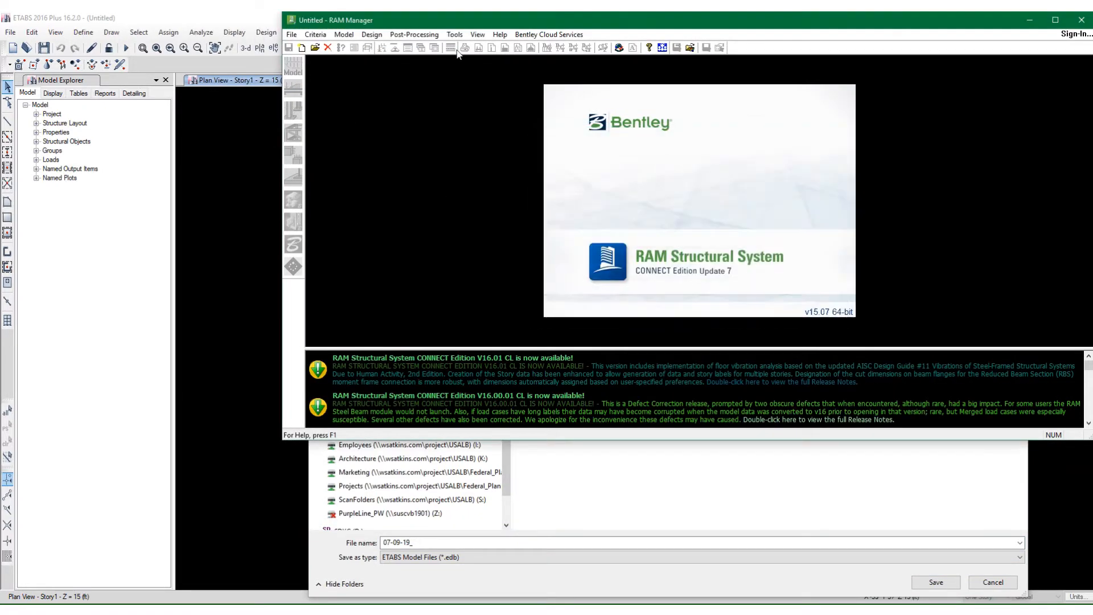
pyautogui.click(292, 35)
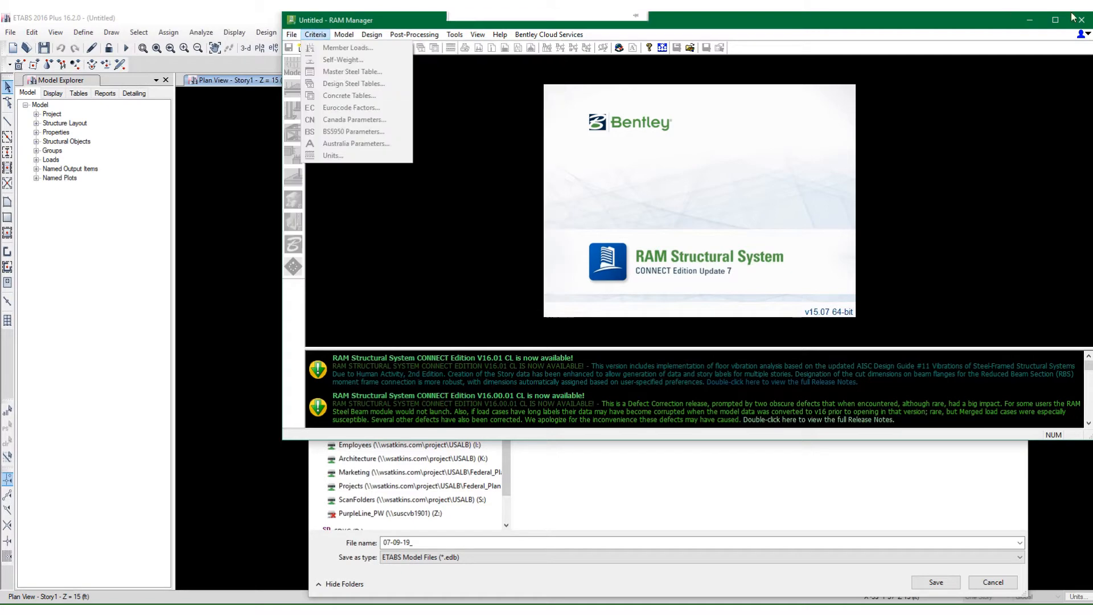
pyautogui.click(897, 26)
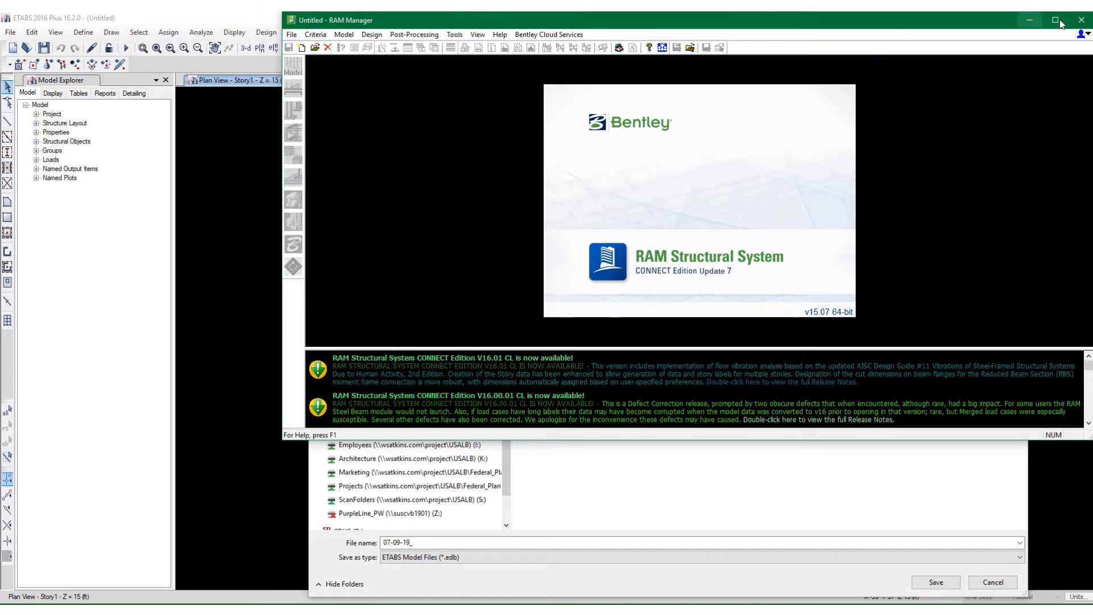
pyautogui.click(1082, 20)
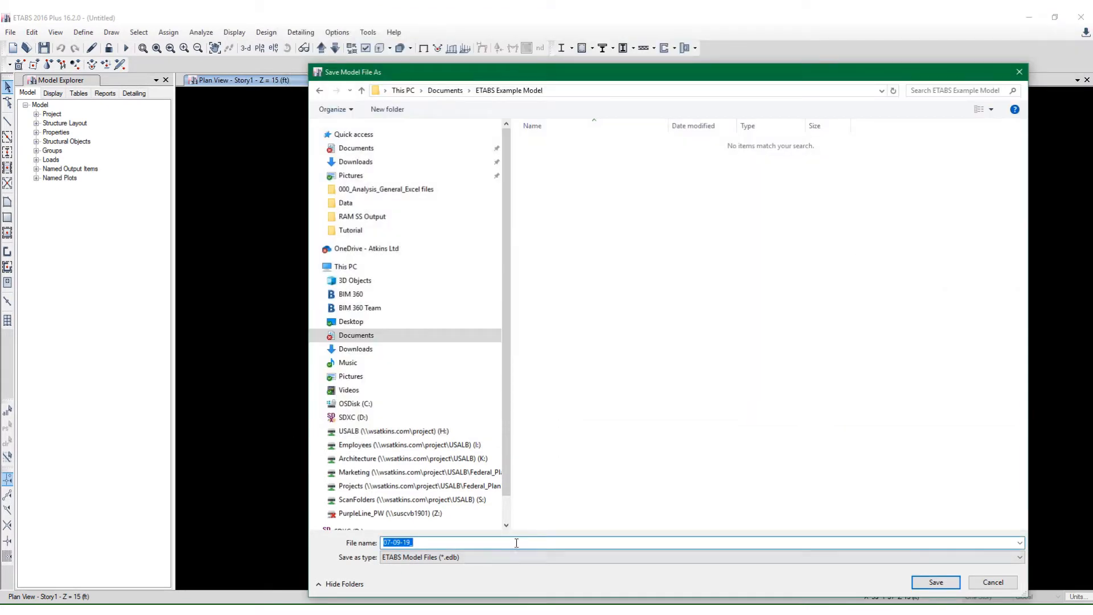
# Complete the file name as "07-09-19_Personal Tutorial Model_Standard Bldg_Phase 1" and save the model
pyautogui.click(494, 542)
pyautogui.write('Personal Tutorial Bldg_Standard')
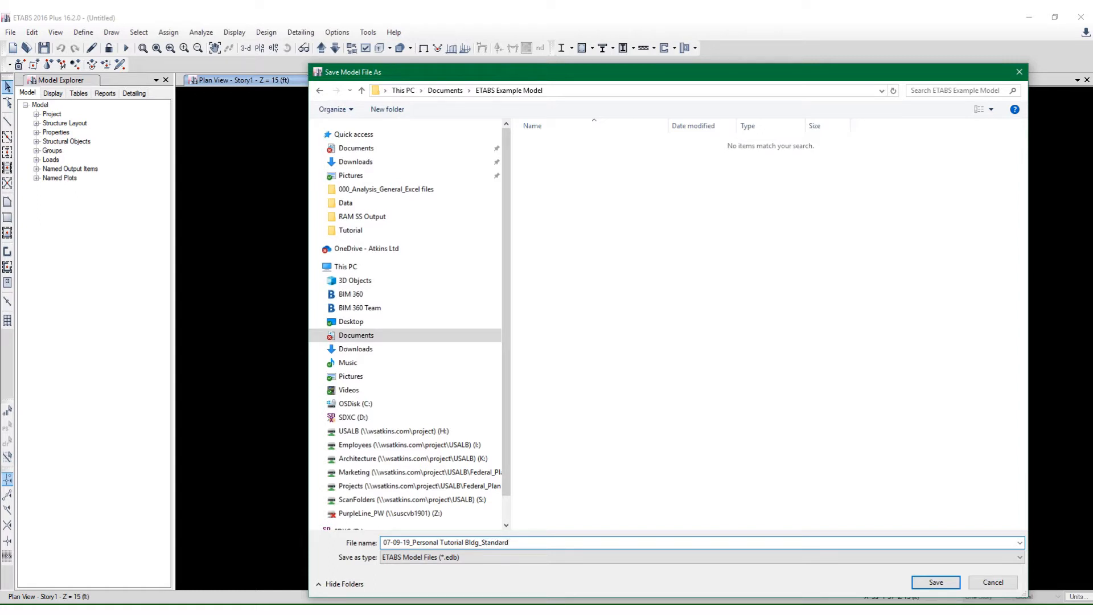
pyautogui.press('BackSpace')
pyautogui.press('BackSpace')
pyautogui.press('BackSpace')
pyautogui.press('BackSpace')
pyautogui.press('BackSpace')
pyautogui.press('BackSpace')
pyautogui.press('BackSpace')
pyautogui.press('BackSpace')
pyautogui.press('BackSpace')
pyautogui.press('BackSpace')
pyautogui.press('BackSpace')
pyautogui.press('BackSpace')
pyautogui.press('BackSpace')
pyautogui.write('Model_Standard Bldg_Phase 1')
pyautogui.press('Return')
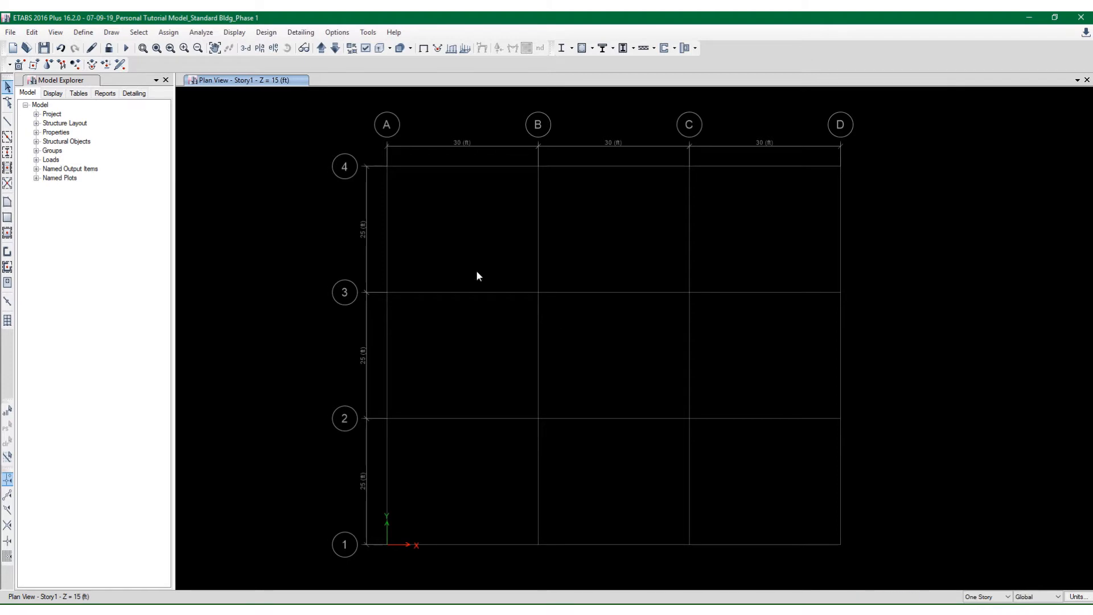
# Start importing new frame section properties with the steel I/Wide Flange shape type
pyautogui.scroll(-3, 450, 267)
pyautogui.scroll(3, 450, 266)
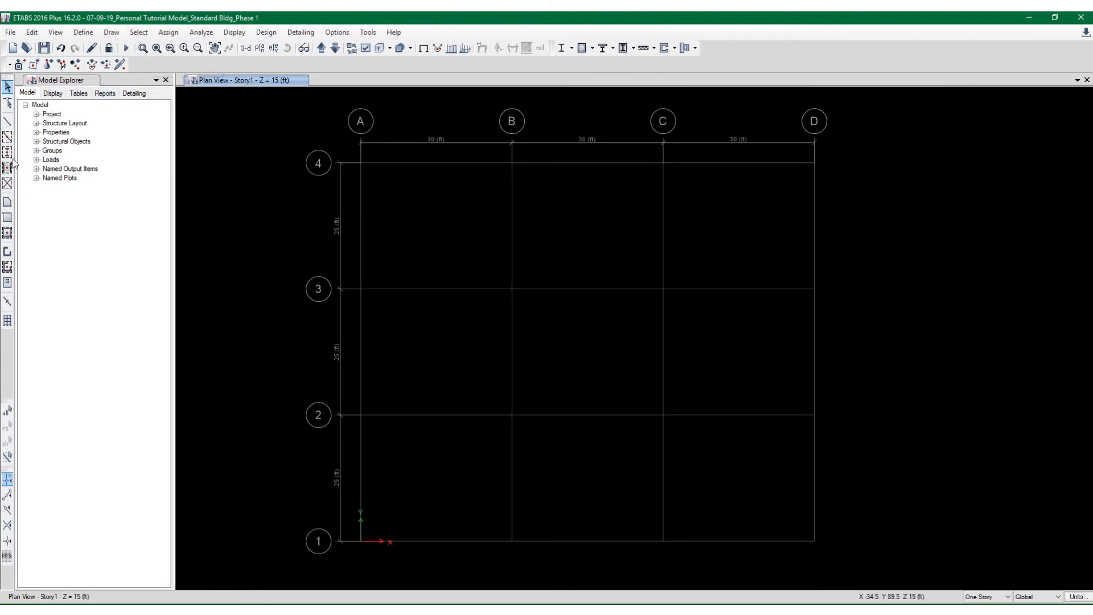
pyautogui.click(84, 32)
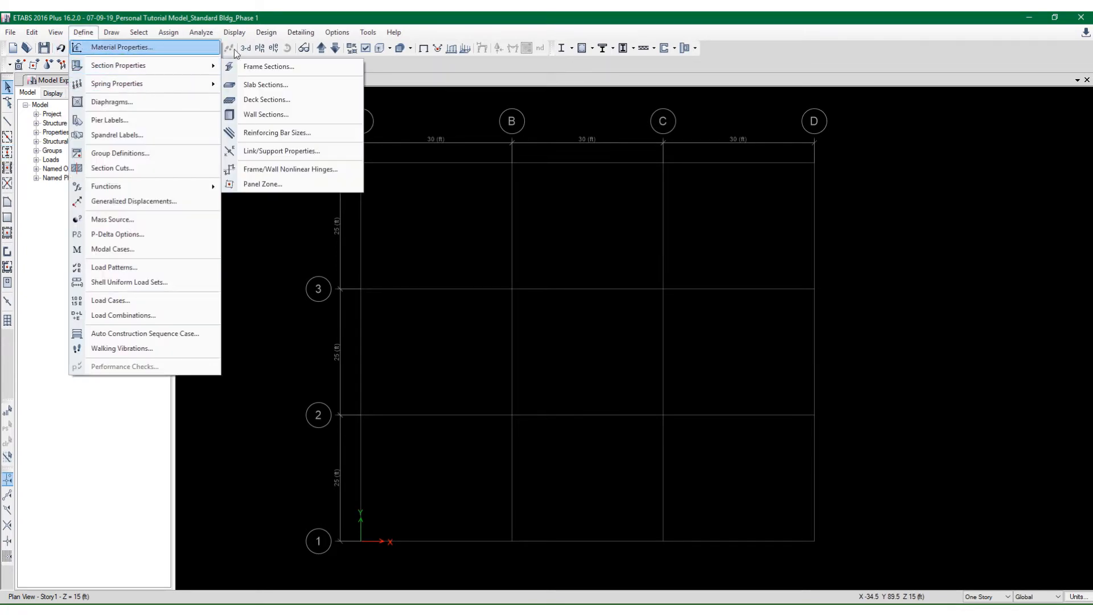
pyautogui.moveTo(199, 66)
pyautogui.click(237, 64)
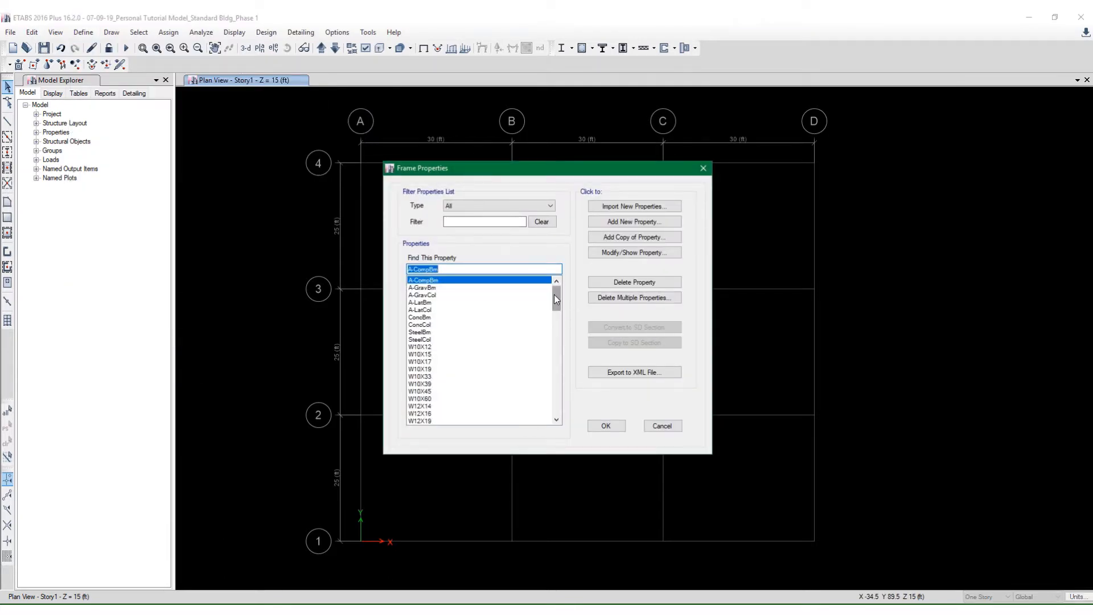
pyautogui.moveTo(554, 295)
pyautogui.mouseDown()
pyautogui.moveTo(565, 413)
pyautogui.moveTo(561, 288)
pyautogui.mouseUp()
pyautogui.click(608, 221)
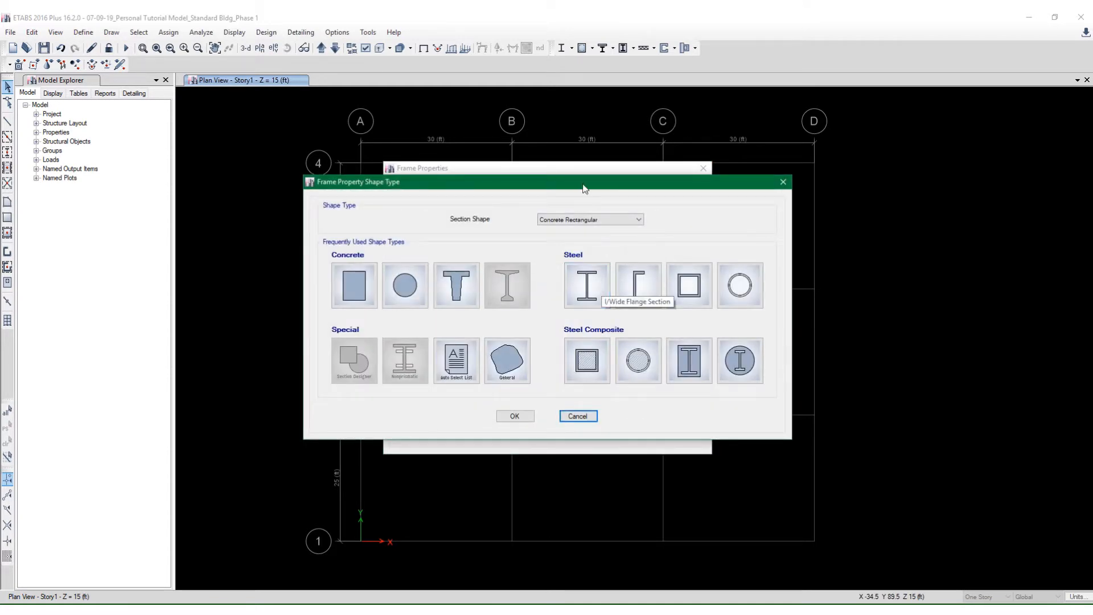
pyautogui.moveTo(576, 180); pyautogui.dragTo(616, 249)
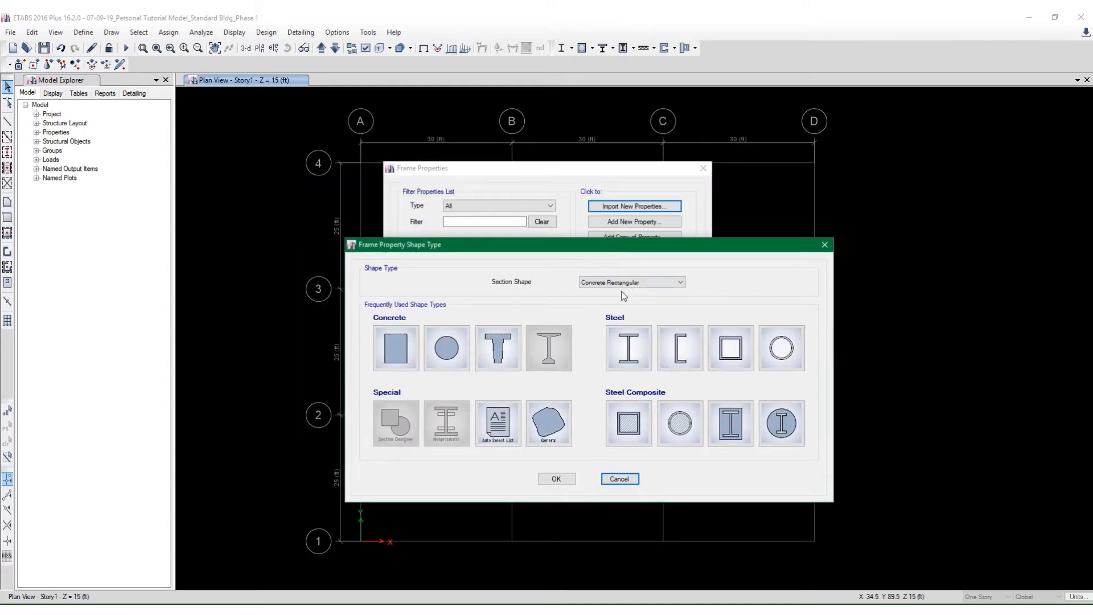
pyautogui.click(639, 345)
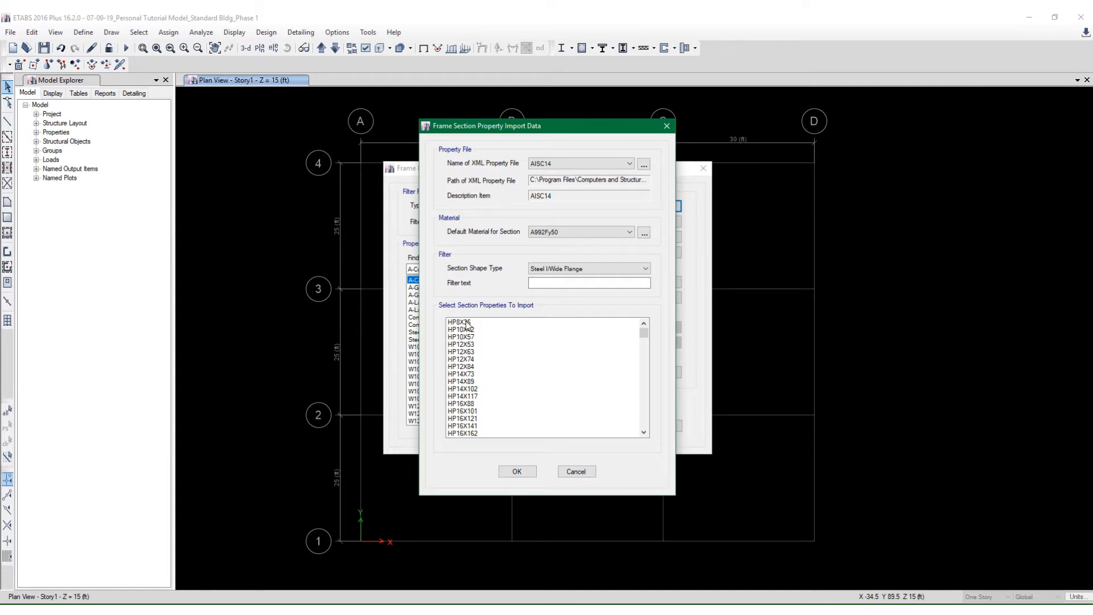
# Select all W sections from W4X13 through W44X335 in the AISC14 section list for import
pyautogui.scroll(-15, 490, 338)
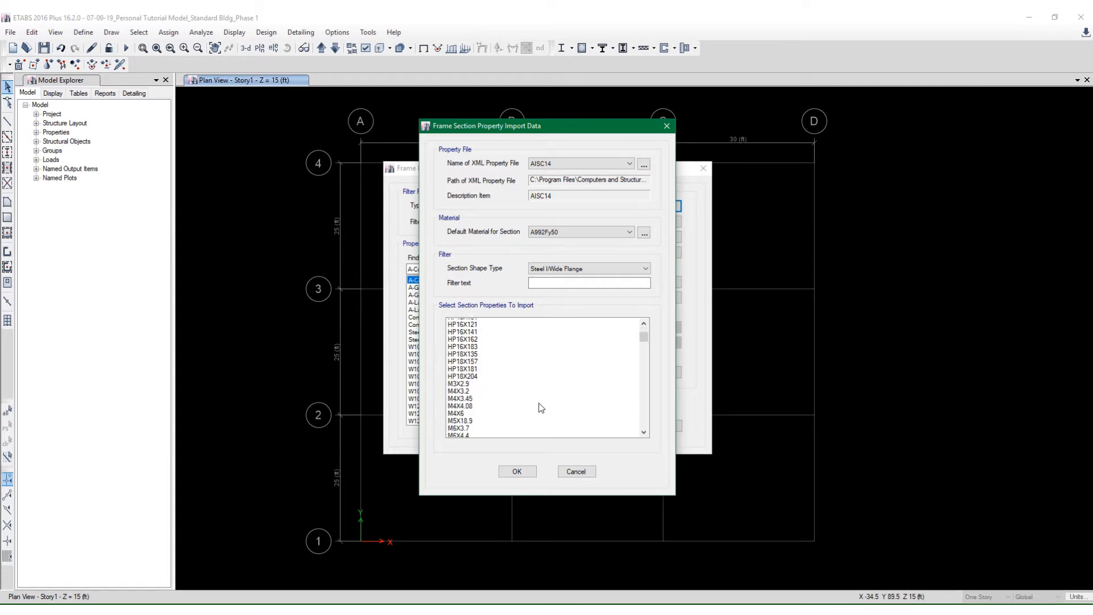
pyautogui.scroll(-8, 541, 408)
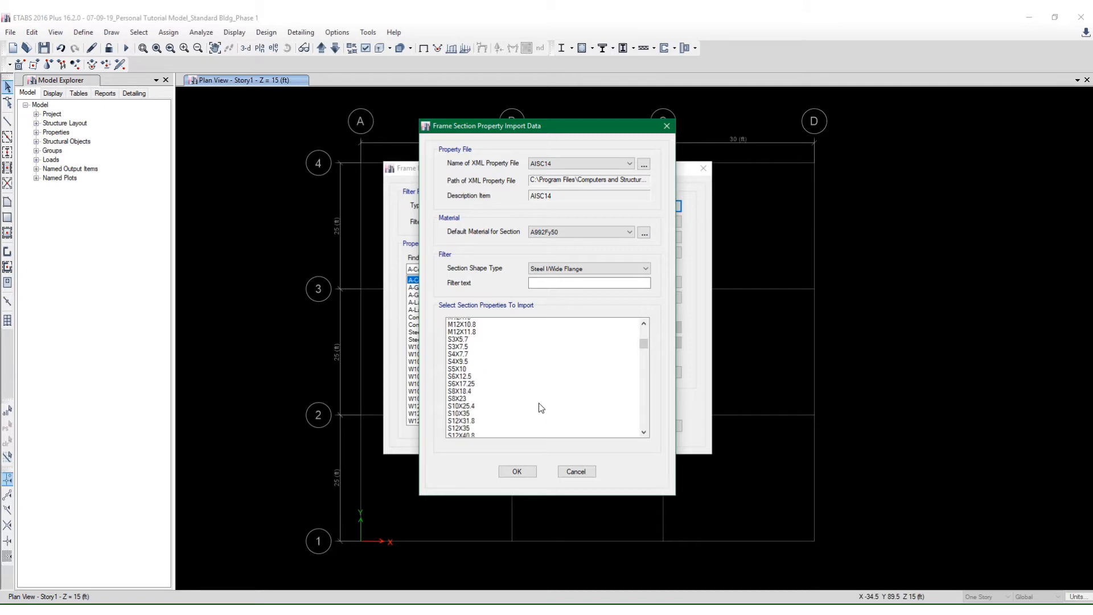
pyautogui.scroll(-2, 541, 408)
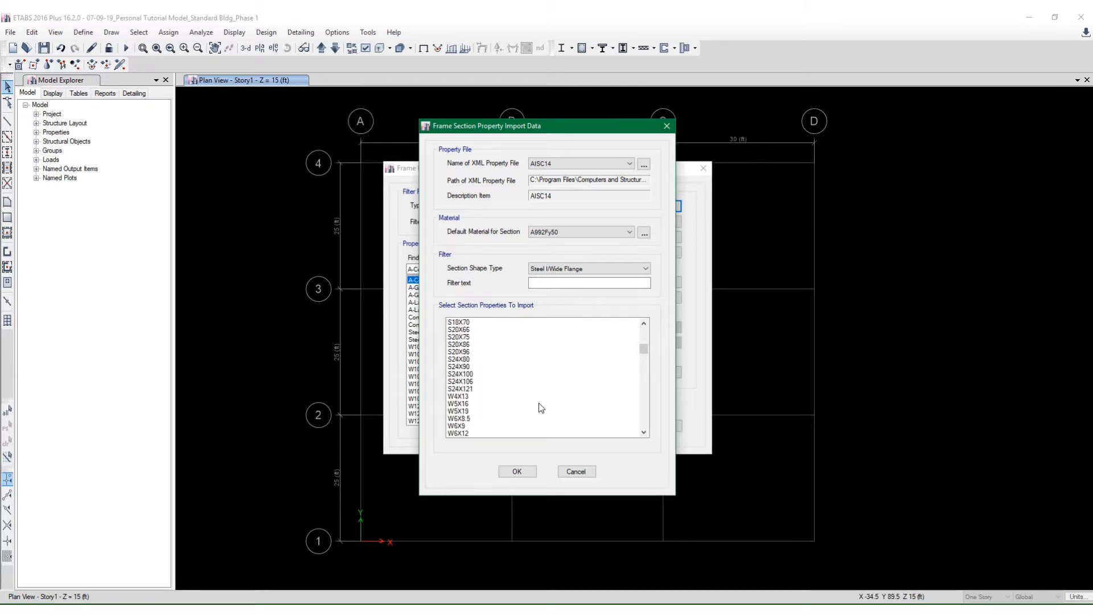
pyautogui.click(470, 397)
pyautogui.moveTo(643, 348); pyautogui.dragTo(654, 446)
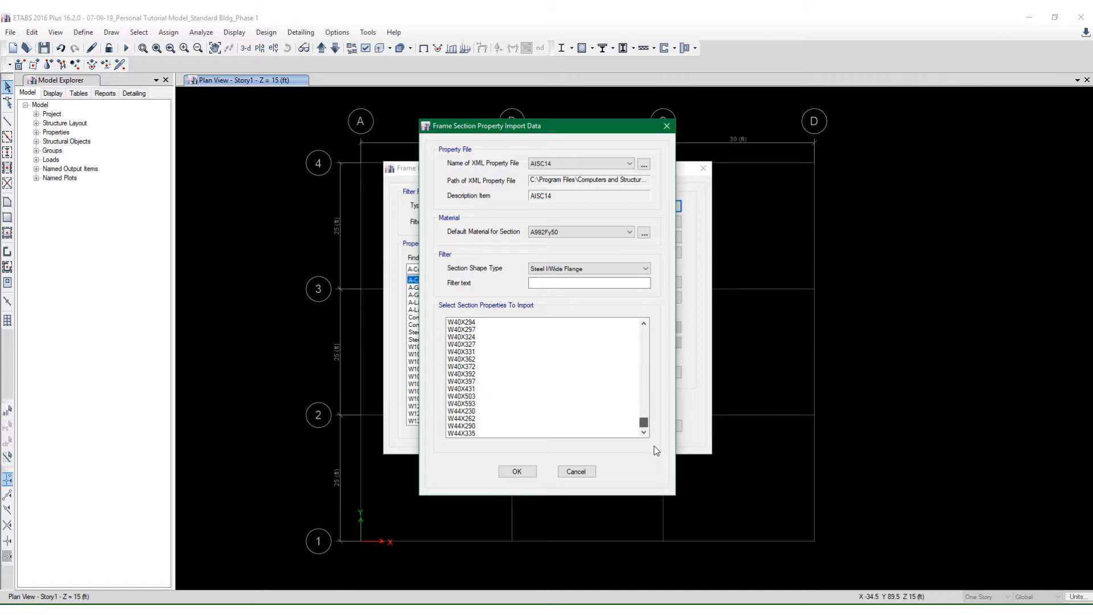
pyautogui.keyDown('shift'); pyautogui.click(471, 434); pyautogui.keyUp('shift')
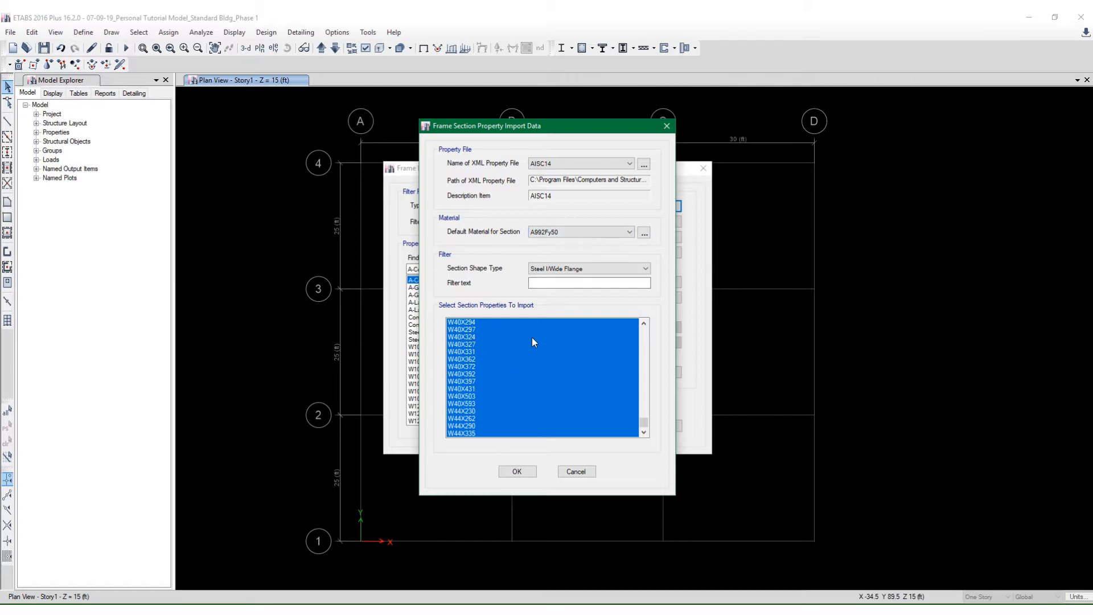
# Import the selected W sections with A992Fy50 as the default material and accept the frame properties
pyautogui.click(628, 231)
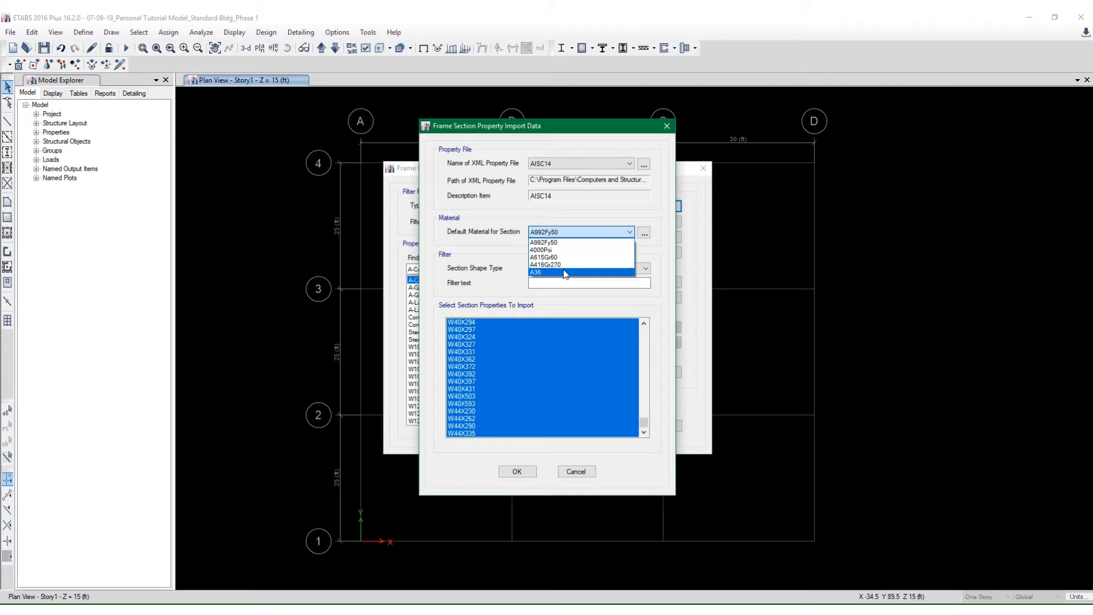
pyautogui.click(563, 243)
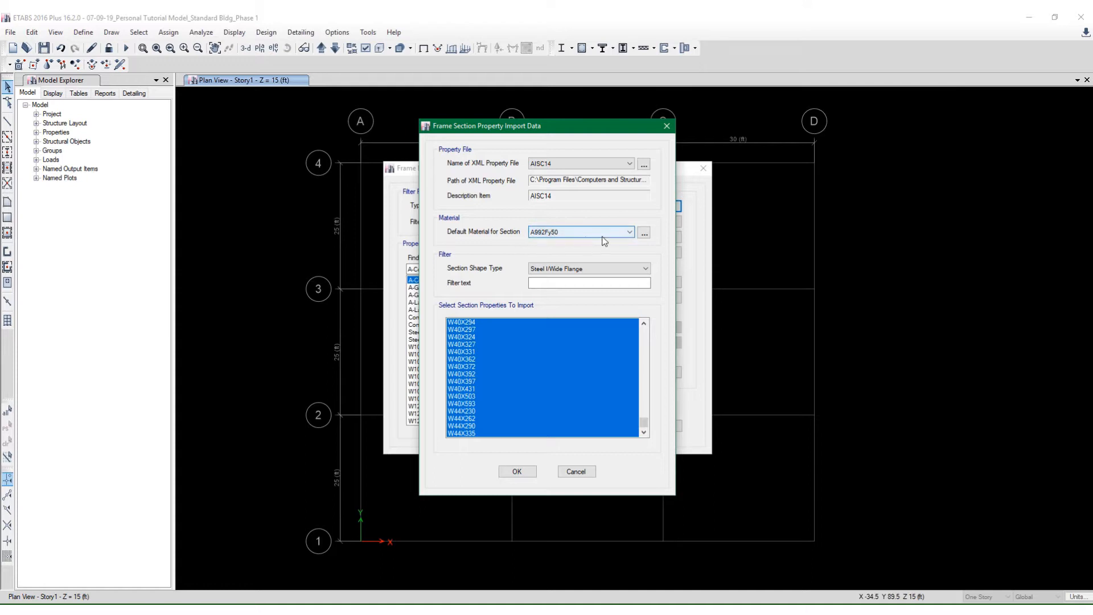
pyautogui.click(518, 471)
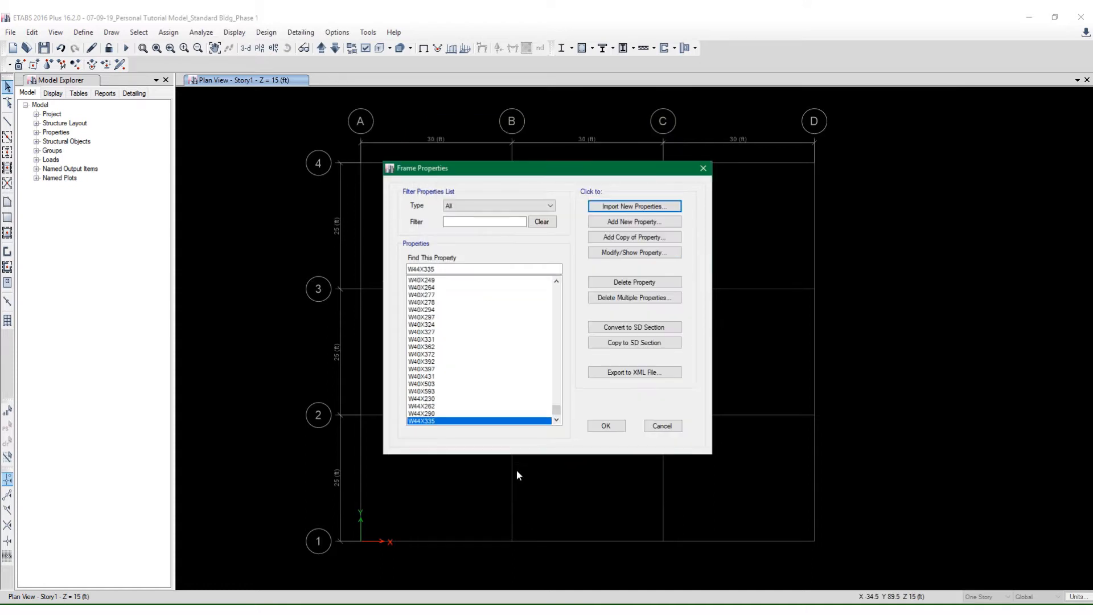
pyautogui.click(602, 427)
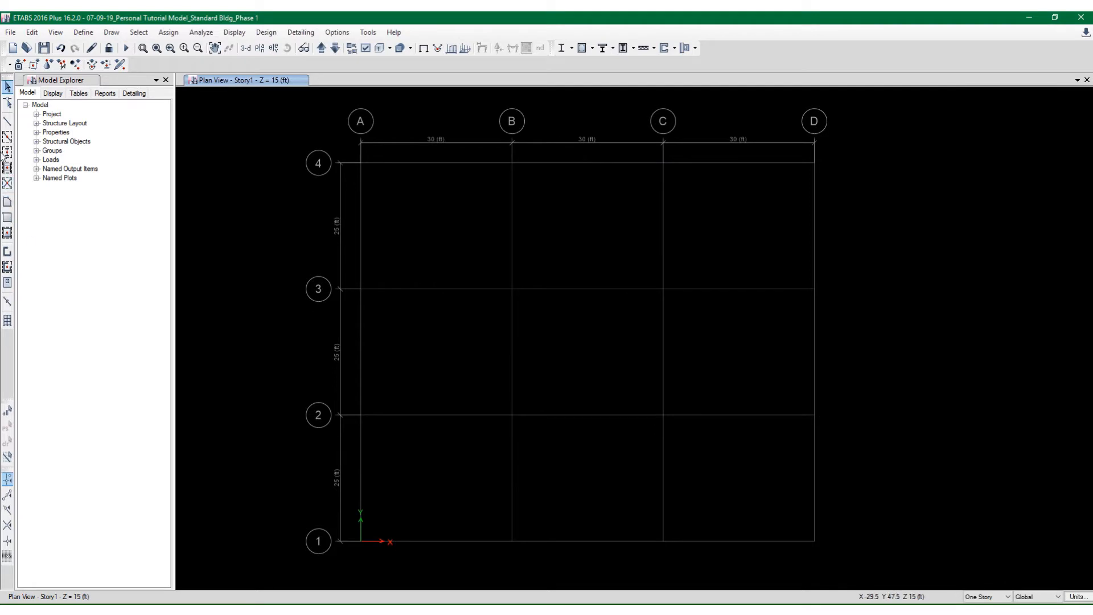
# Start Quick Draw Columns in the Story1 plan and set the column angle to 90 degrees
pyautogui.click(7, 152)
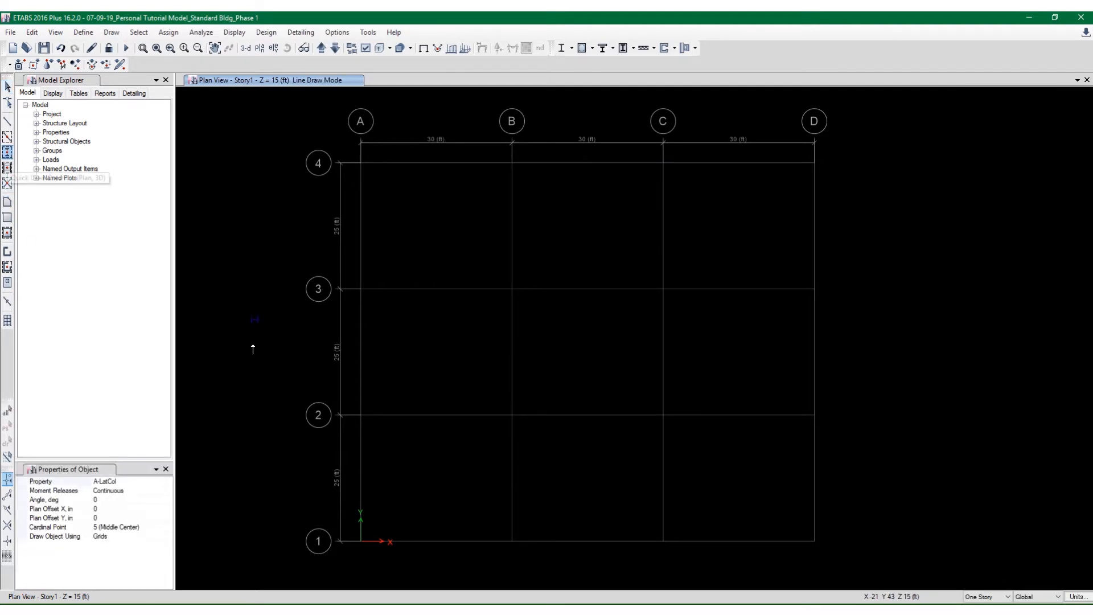
pyautogui.click(120, 502)
pyautogui.doubleClick(114, 501)
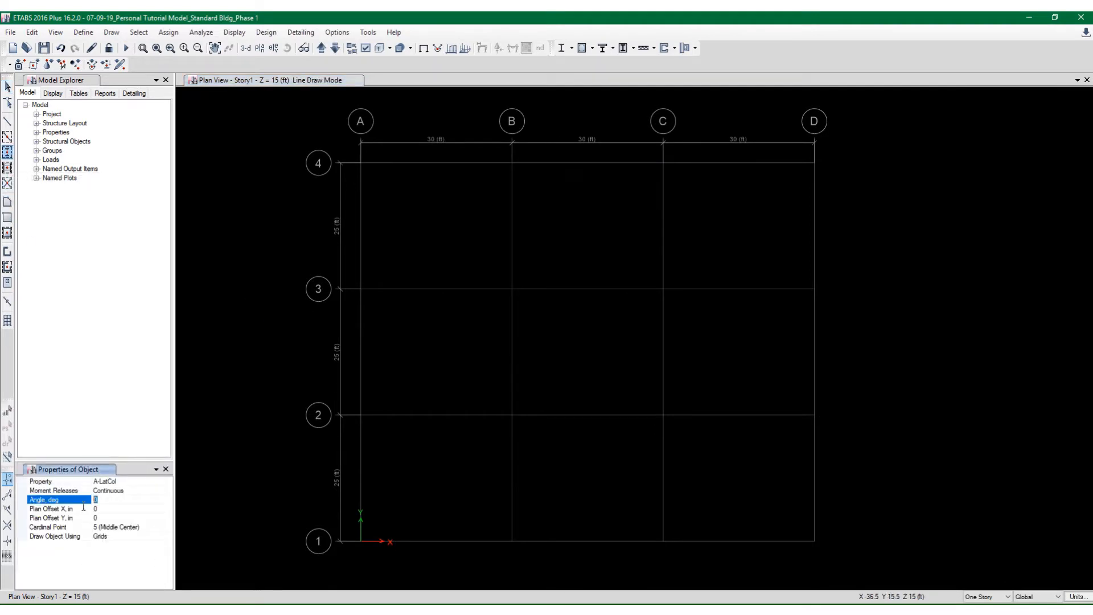
pyautogui.write('90')
pyautogui.click(6, 152)
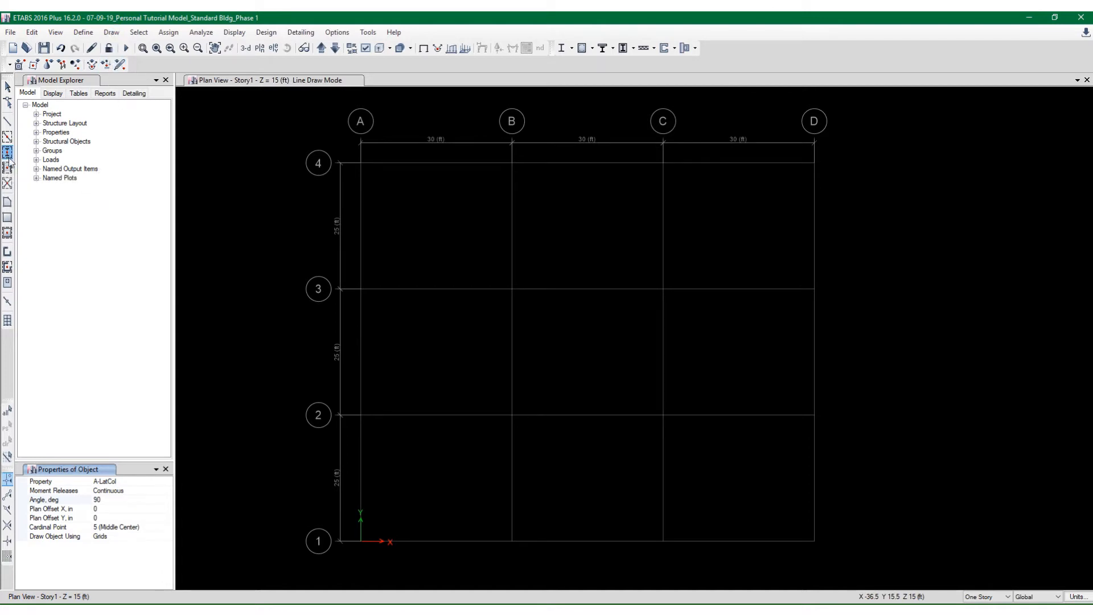
pyautogui.click(116, 34)
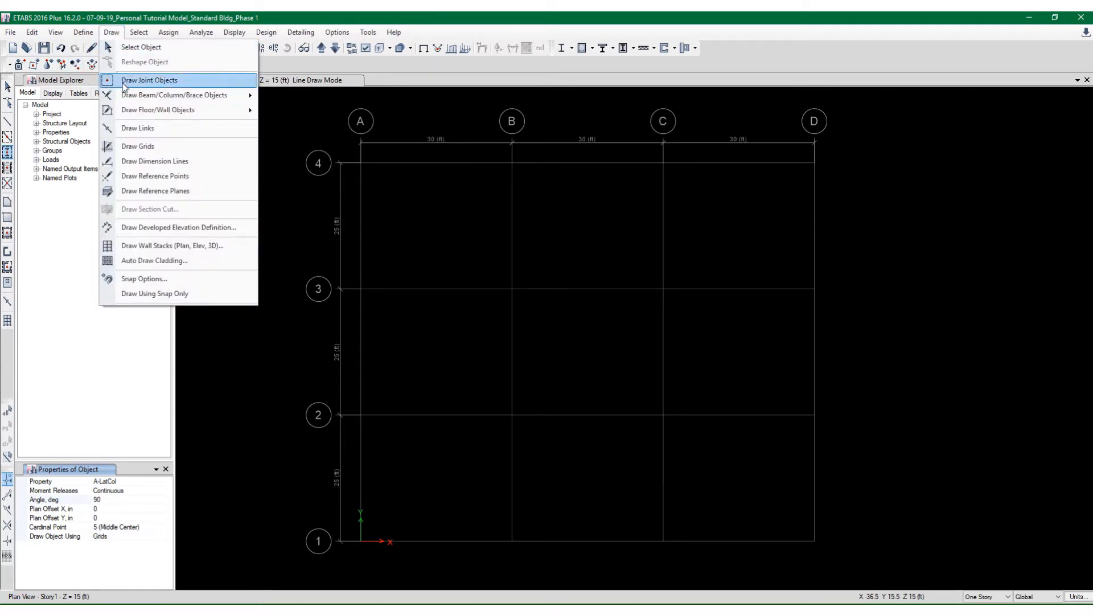
pyautogui.moveTo(129, 100)
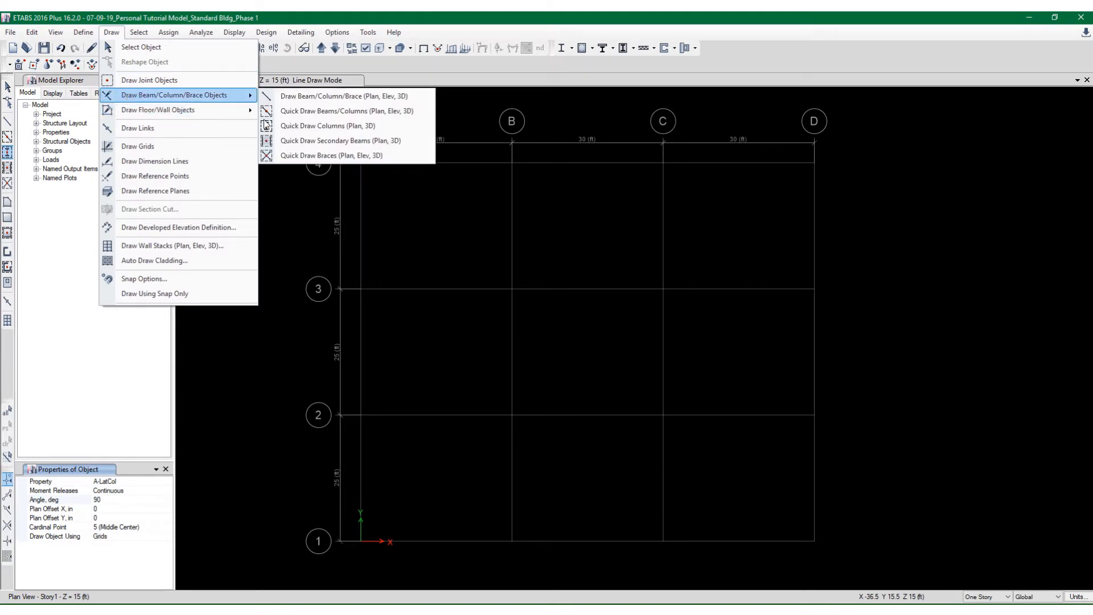
pyautogui.click(316, 127)
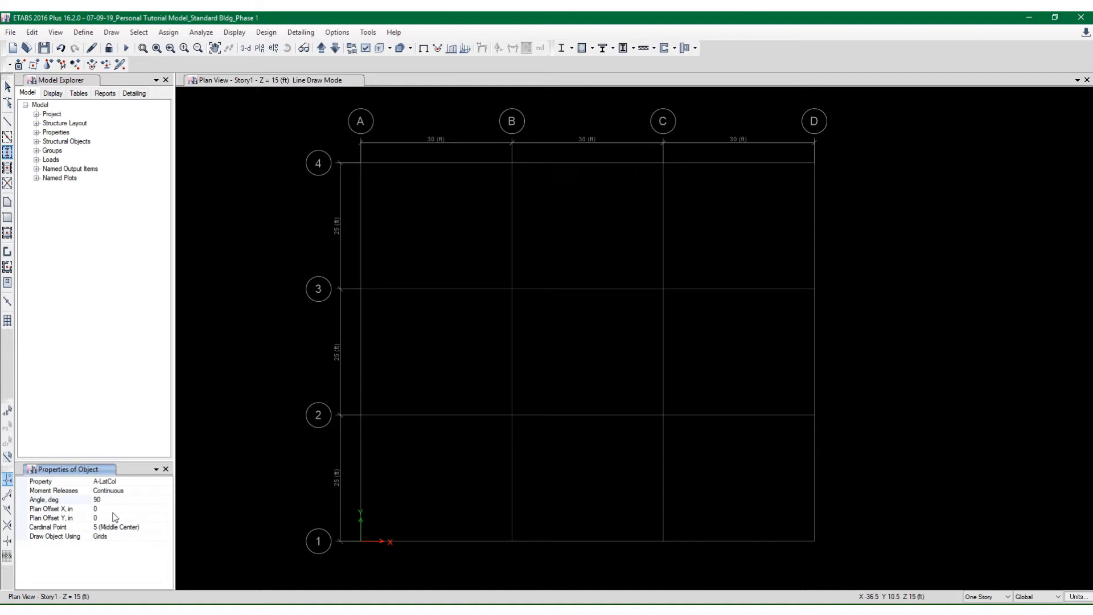
pyautogui.click(137, 483)
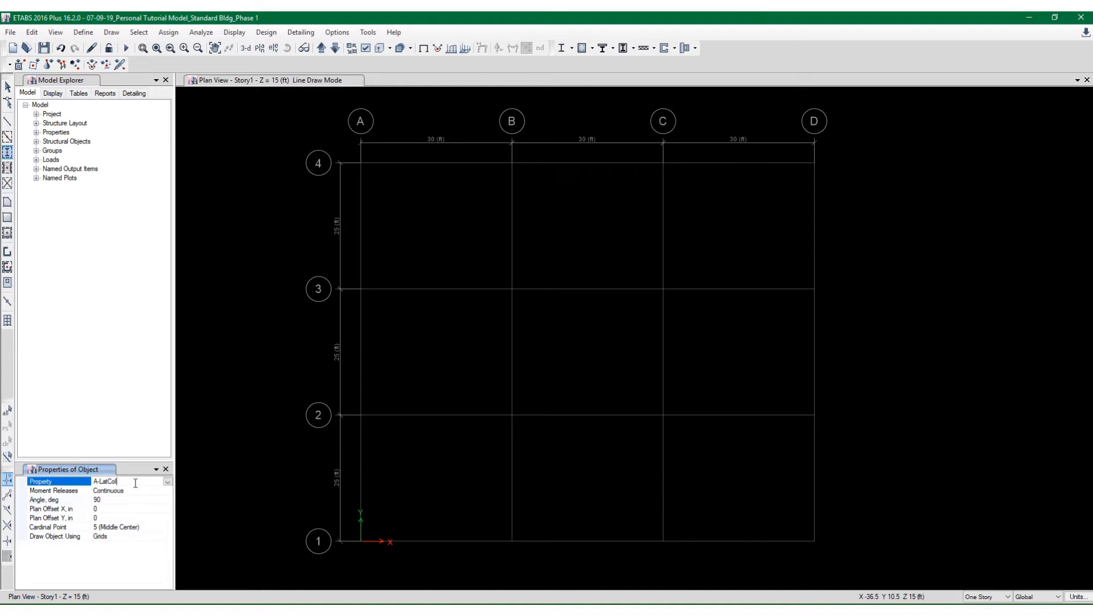
pyautogui.click(169, 483)
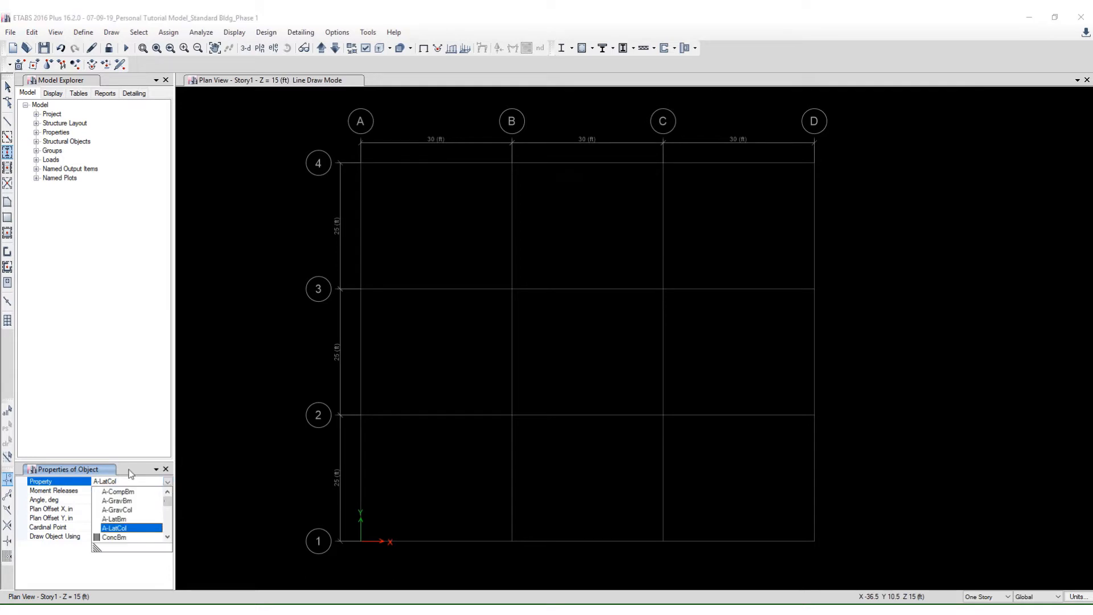
pyautogui.click(128, 481)
pyautogui.doubleClick(128, 482)
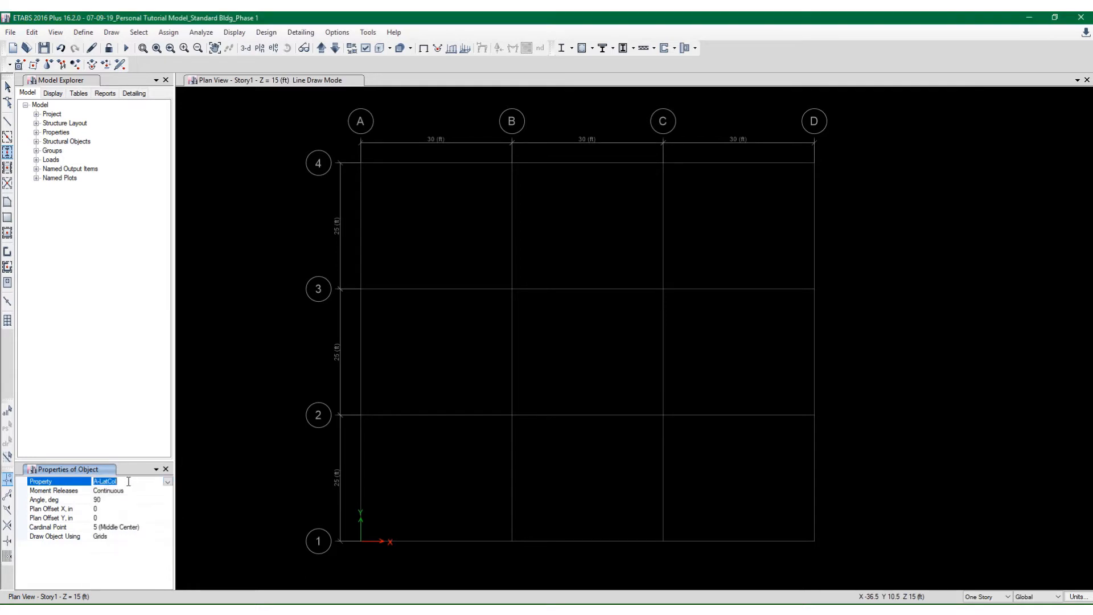
pyautogui.click(167, 482)
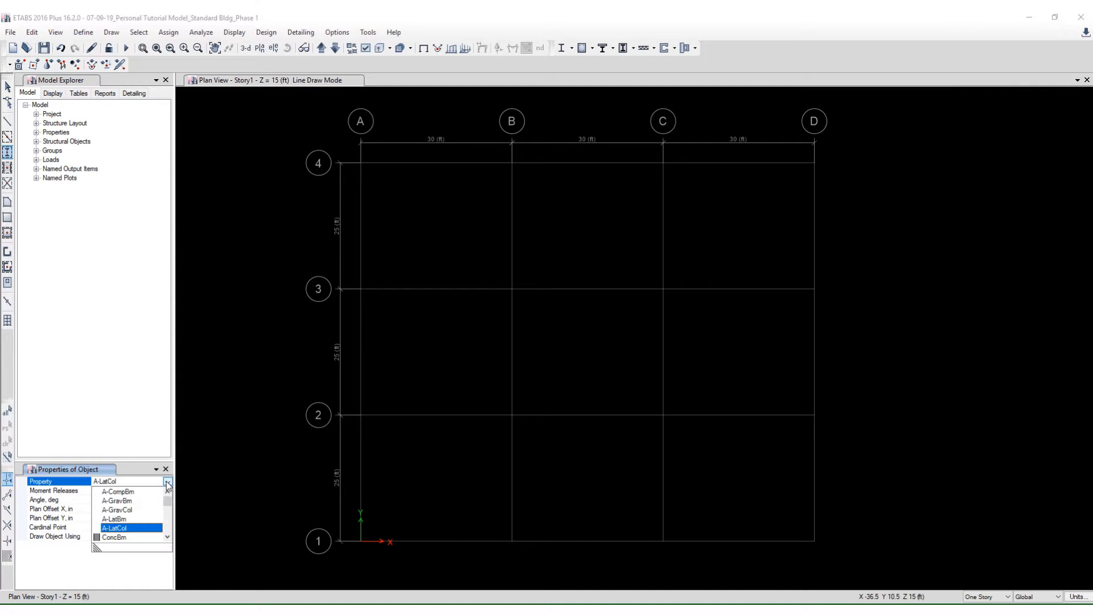
pyautogui.click(134, 481)
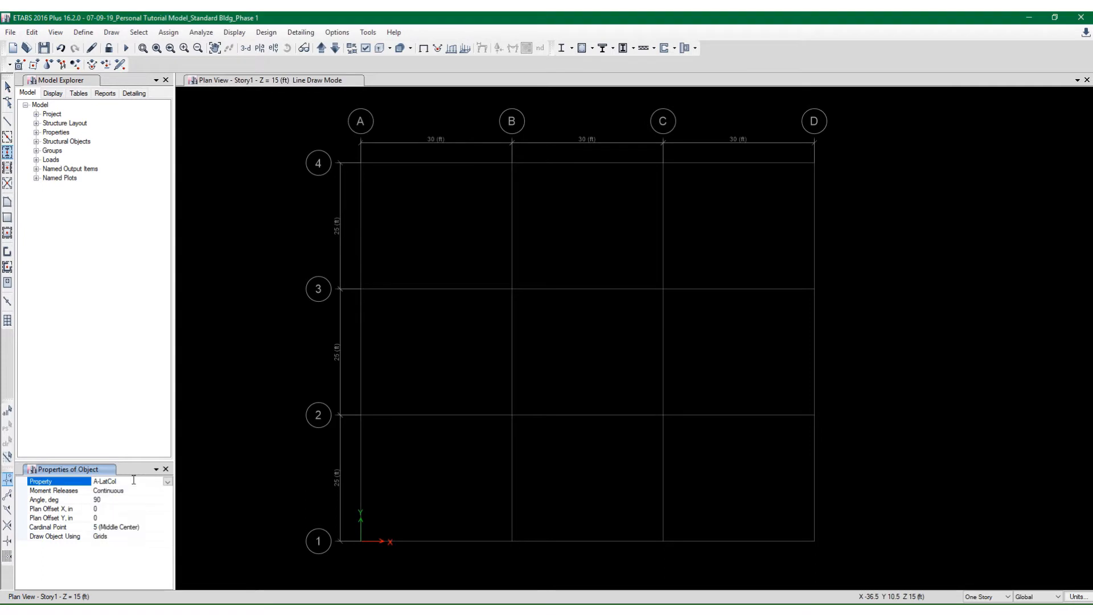
pyautogui.click(168, 482)
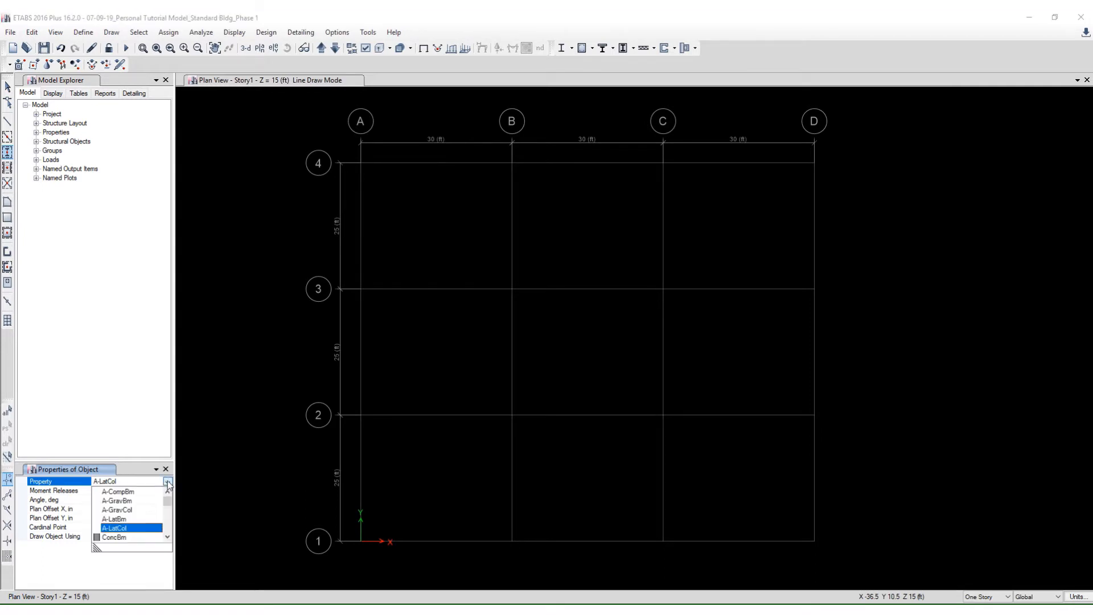
pyautogui.click(131, 482)
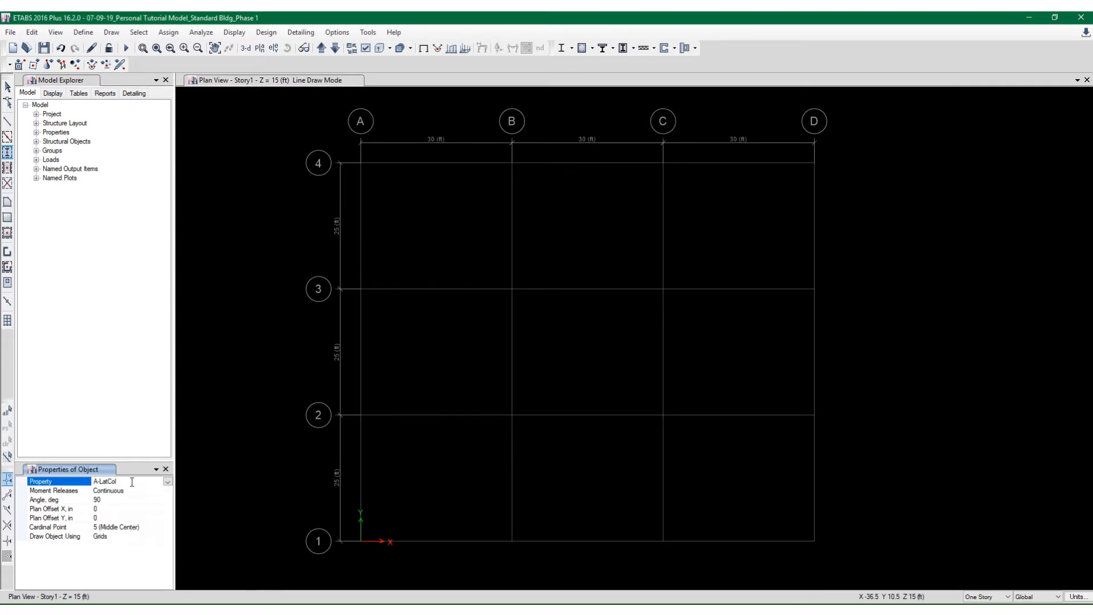
# Set the column property to W14X90 and draw columns at every grid intersection from A to D and 1 to 4
pyautogui.click(168, 482)
pyautogui.scroll(-10, 155, 500)
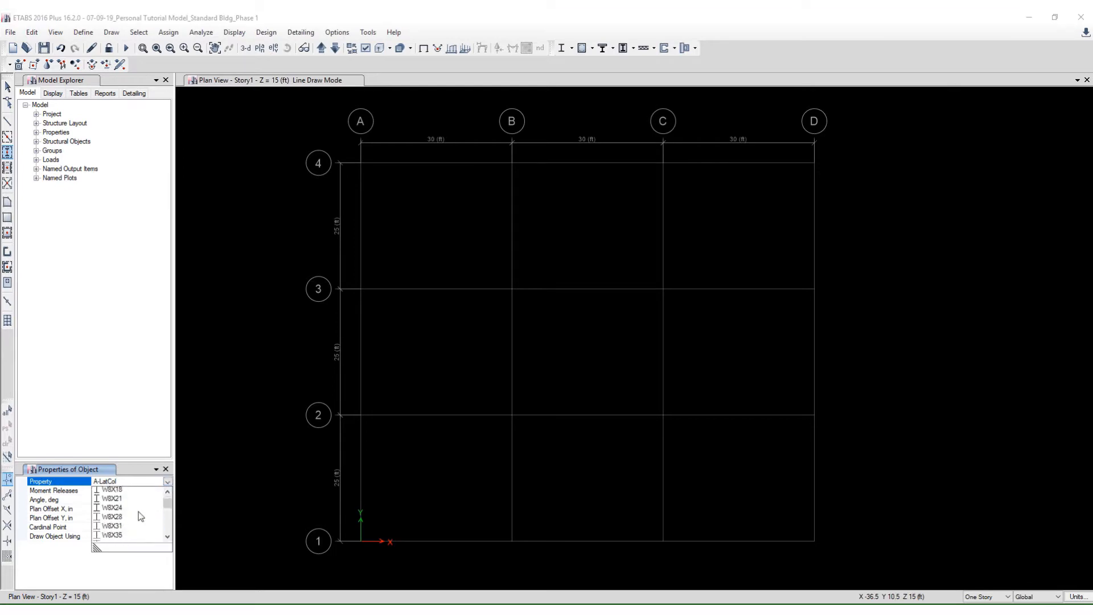
pyautogui.scroll(-8, 140, 516)
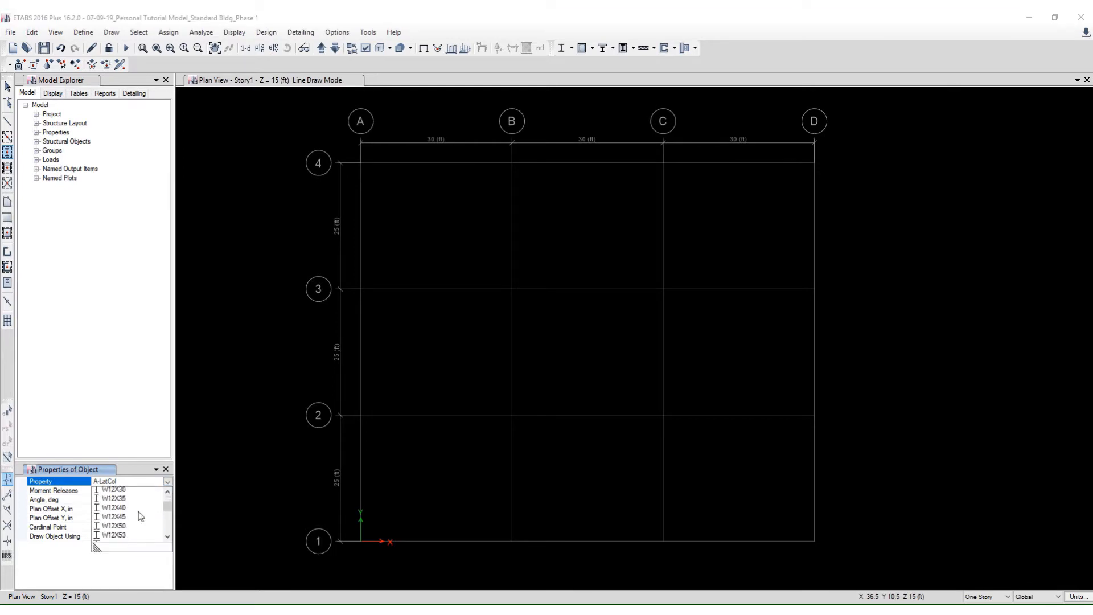
pyautogui.scroll(-6, 141, 516)
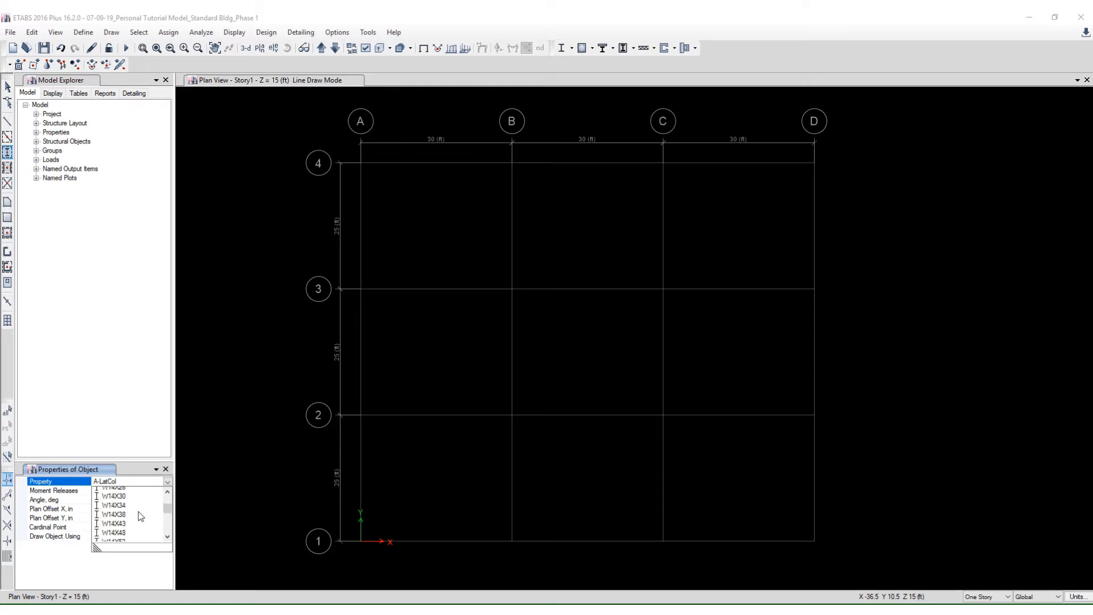
pyautogui.scroll(1, 141, 516)
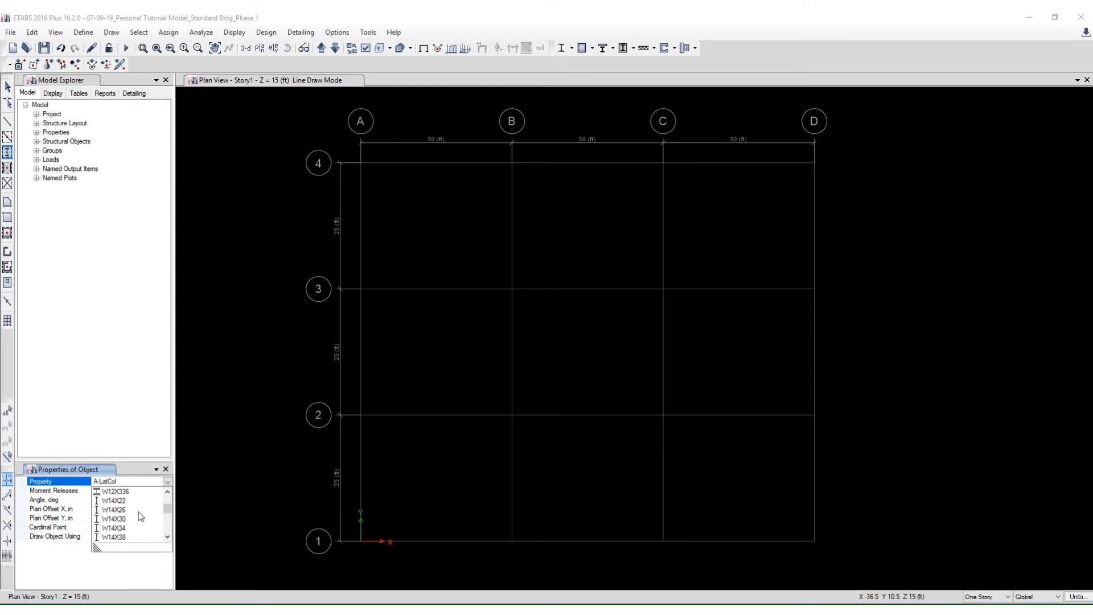
pyautogui.scroll(-1, 140, 515)
pyautogui.scroll(-1, 141, 516)
pyautogui.click(127, 530)
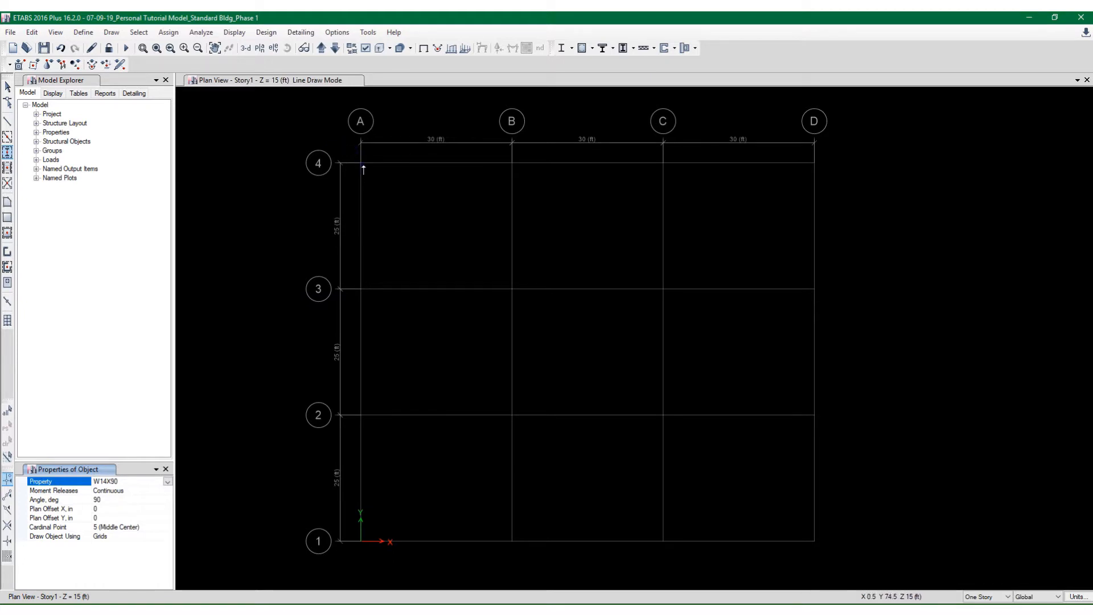
pyautogui.moveTo(345, 150)
pyautogui.mouseDown()
pyautogui.moveTo(879, 583)
pyautogui.moveTo(888, 576)
pyautogui.mouseUp()
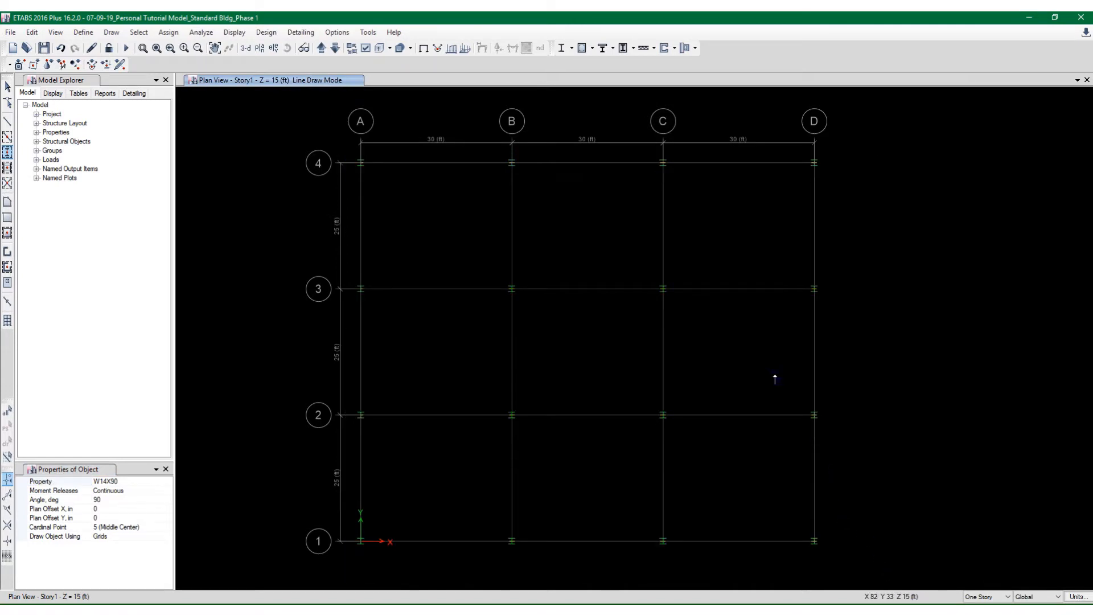
pyautogui.press('Escape')
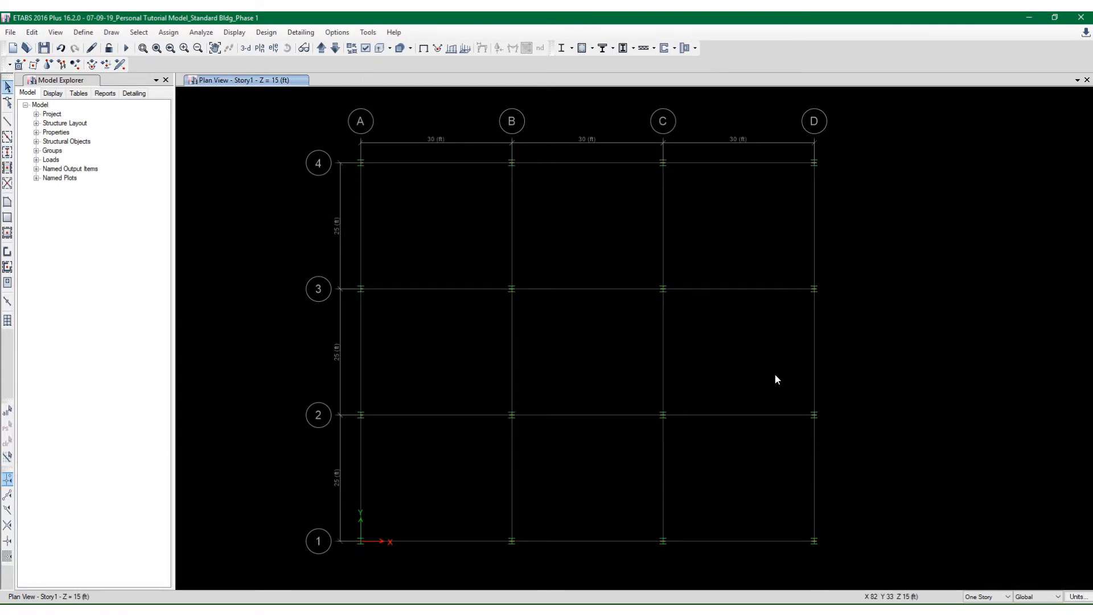
# Save the model with the columns placed in the Story1 plan
pyautogui.click(55, 32)
pyautogui.click(301, 14)
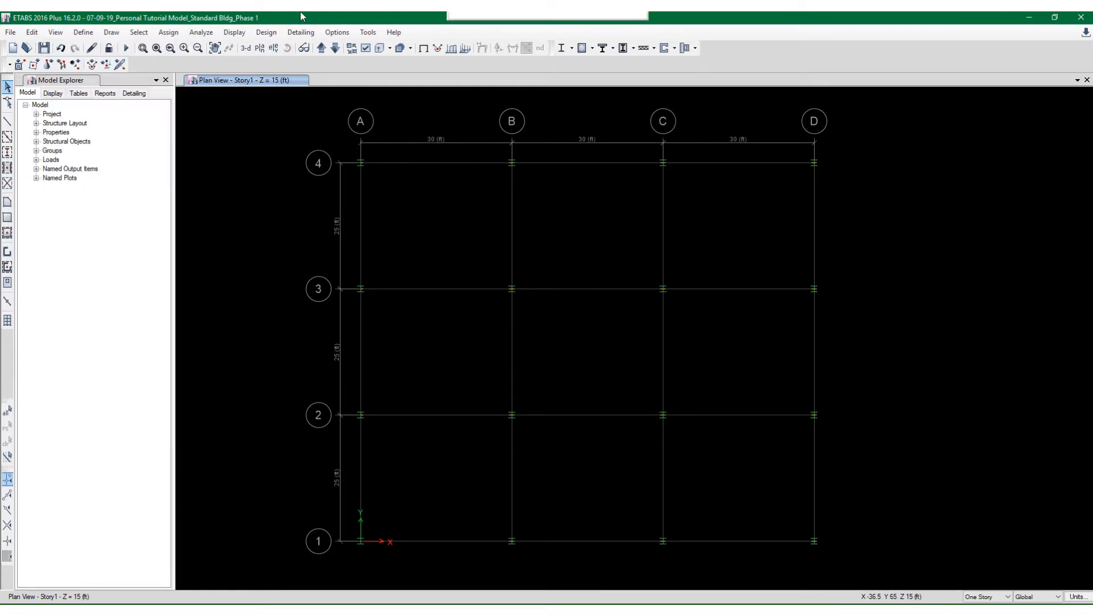
pyautogui.click(266, 33)
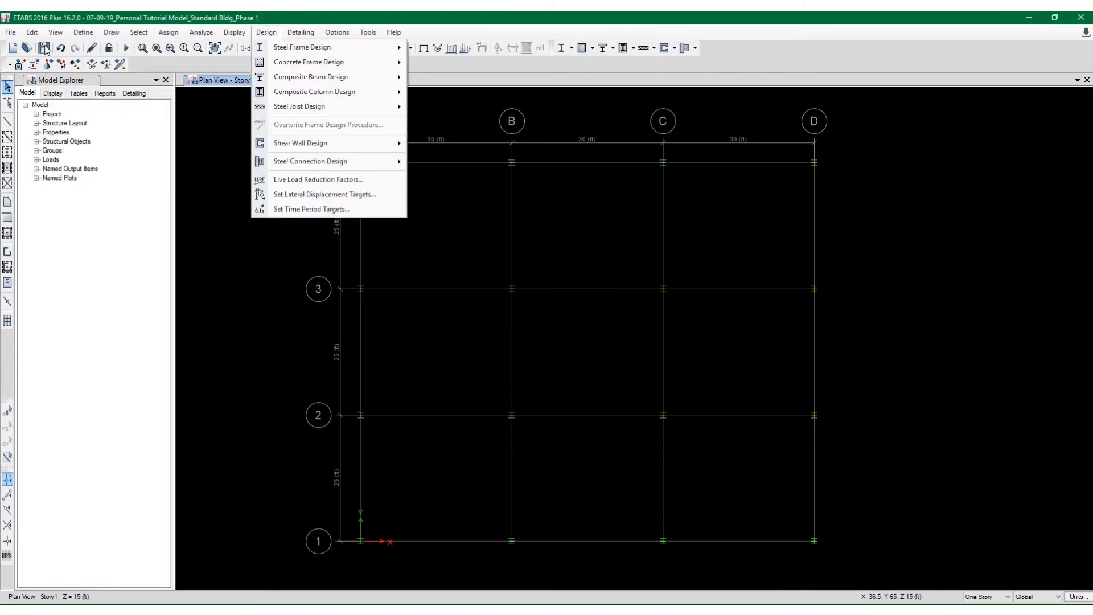
pyautogui.click(45, 50)
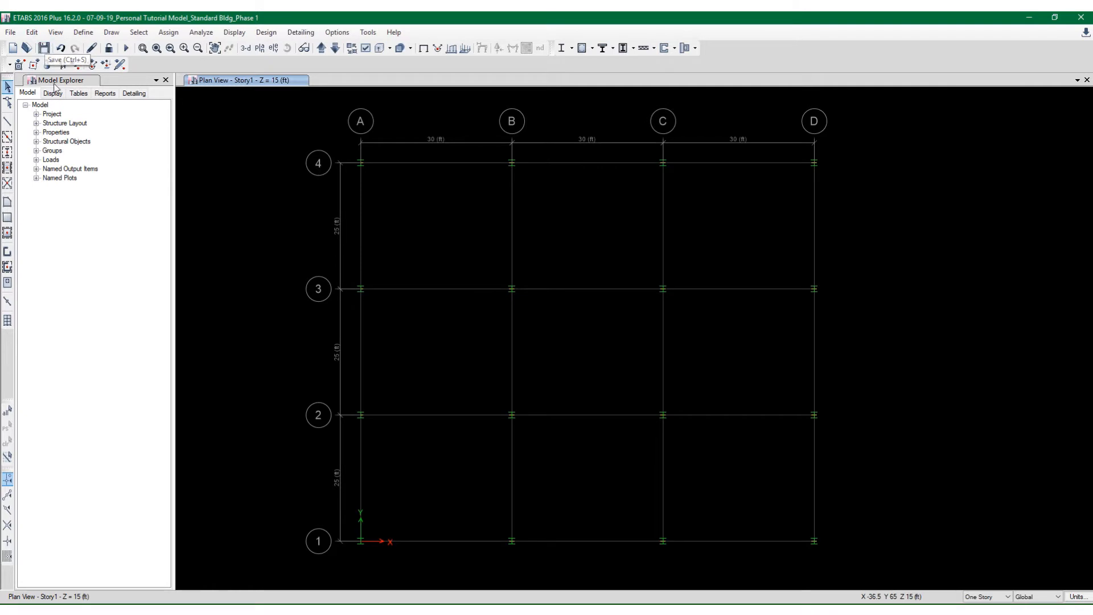
# Open the steel frame design preferences and review the listed items
pyautogui.click(264, 34)
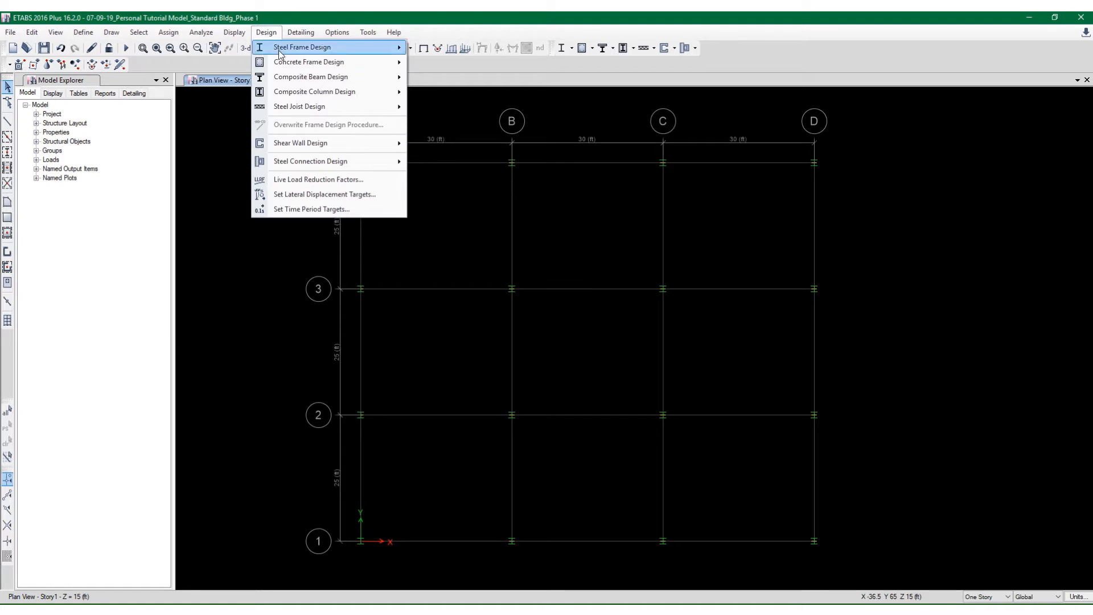
pyautogui.moveTo(279, 52)
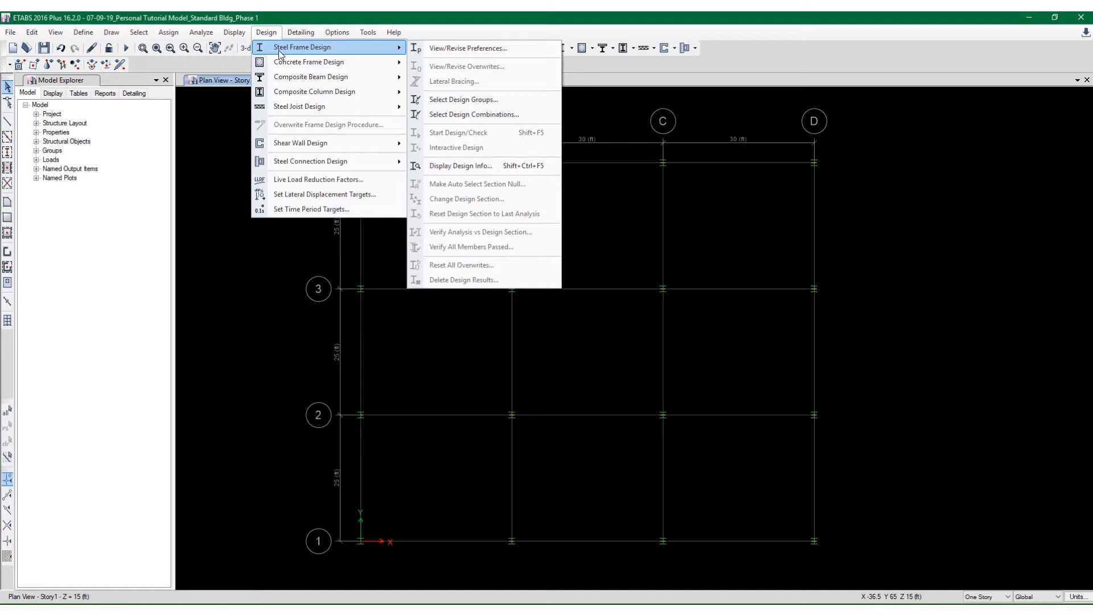
pyautogui.moveTo(295, 36)
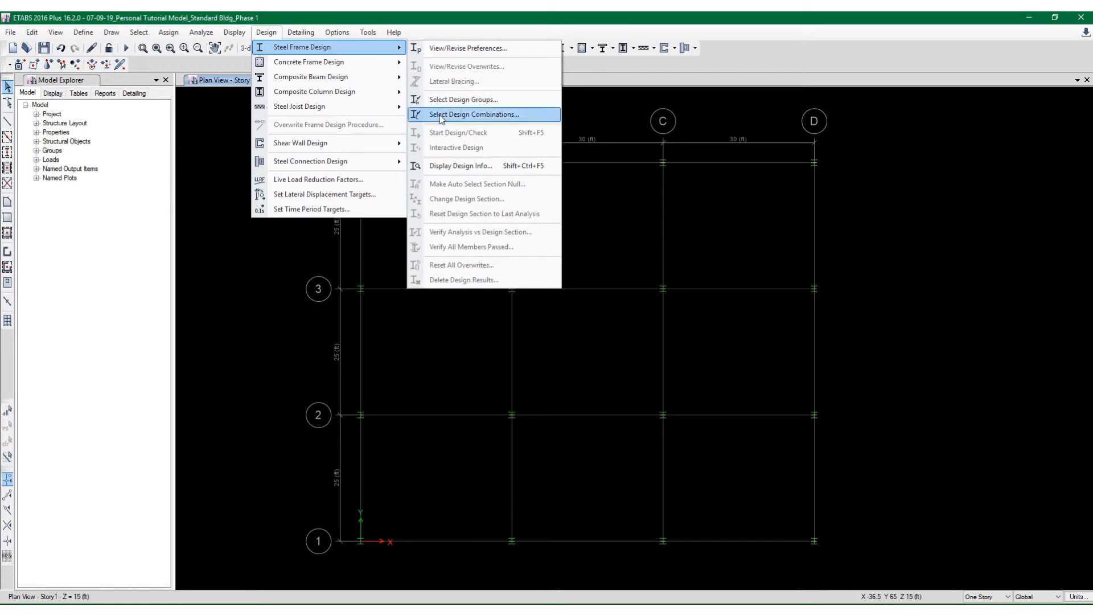
pyautogui.click(460, 52)
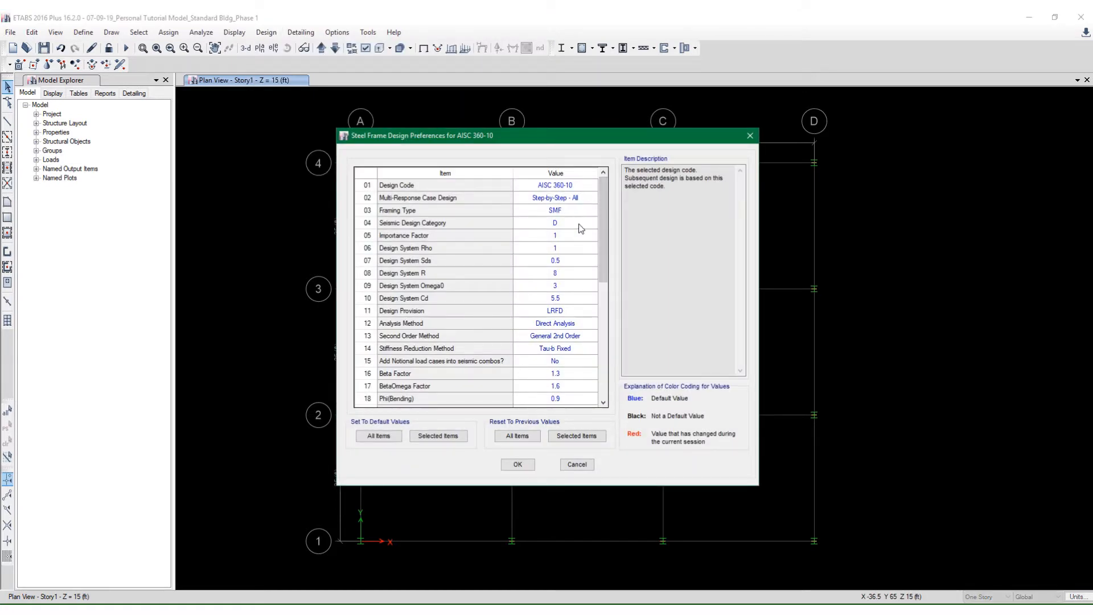
pyautogui.moveTo(602, 268); pyautogui.dragTo(640, 227)
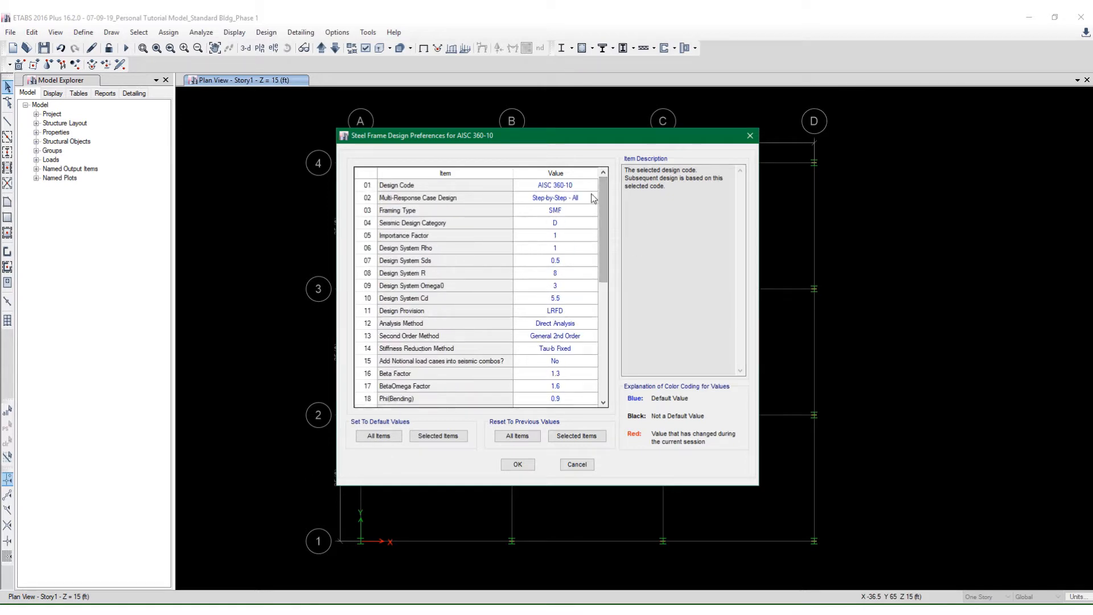
# Set the framing type to OMF and the seismic design category to B in the steel frame design preferences
pyautogui.click(586, 189)
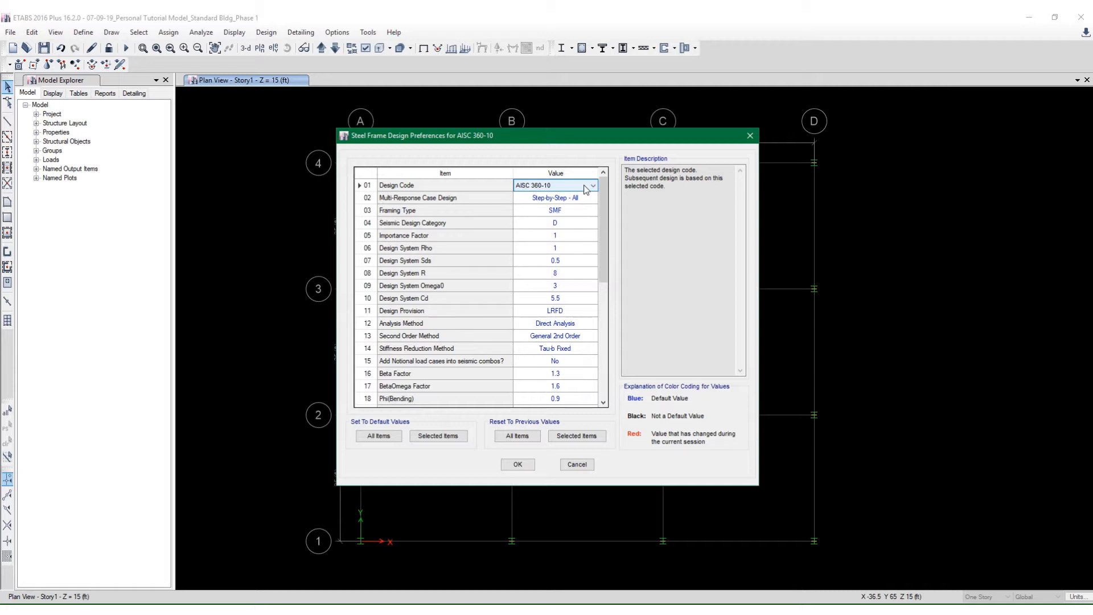
pyautogui.click(576, 212)
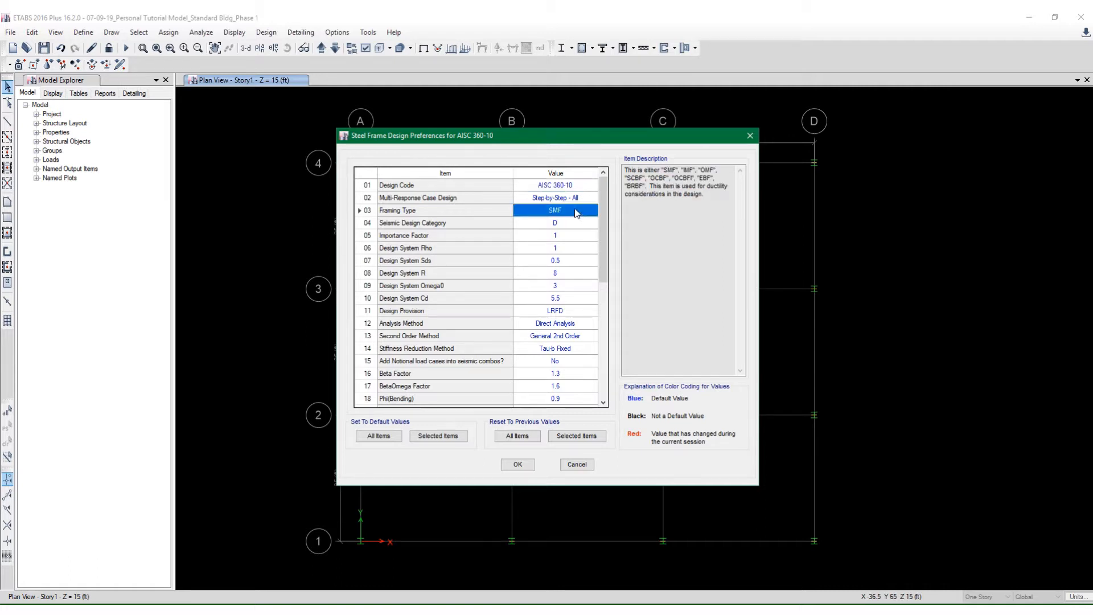
pyautogui.click(576, 212)
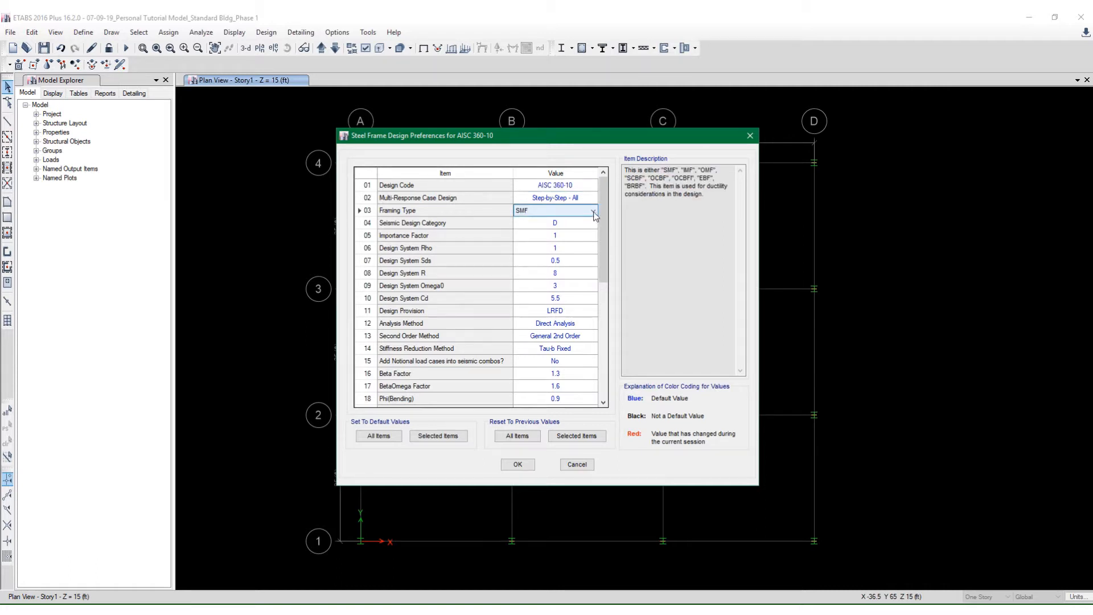
pyautogui.click(594, 213)
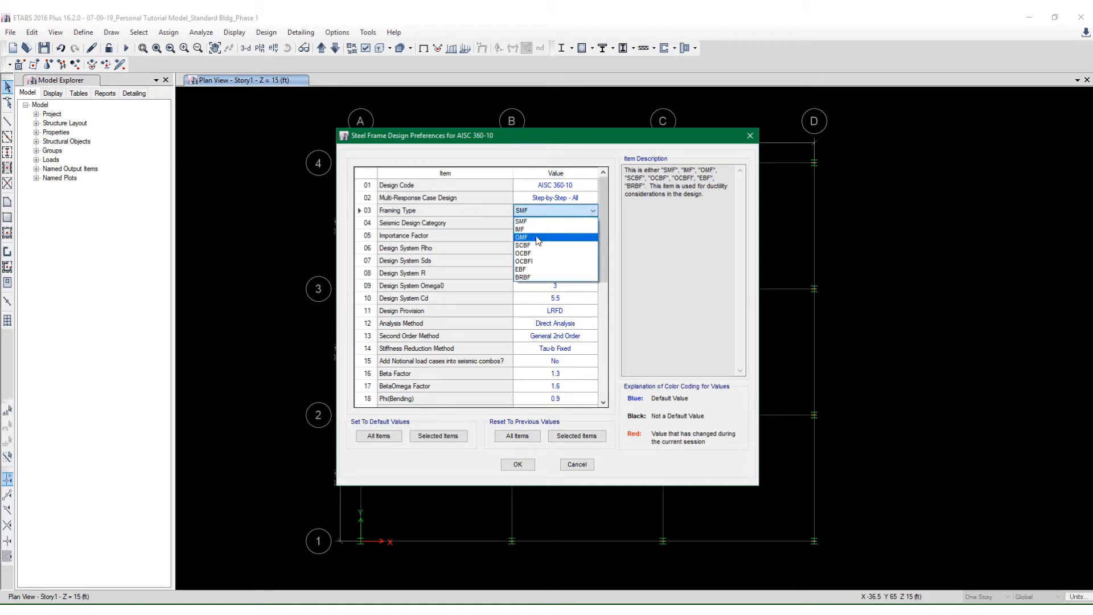
pyautogui.click(536, 237)
pyautogui.click(591, 223)
pyautogui.click(590, 223)
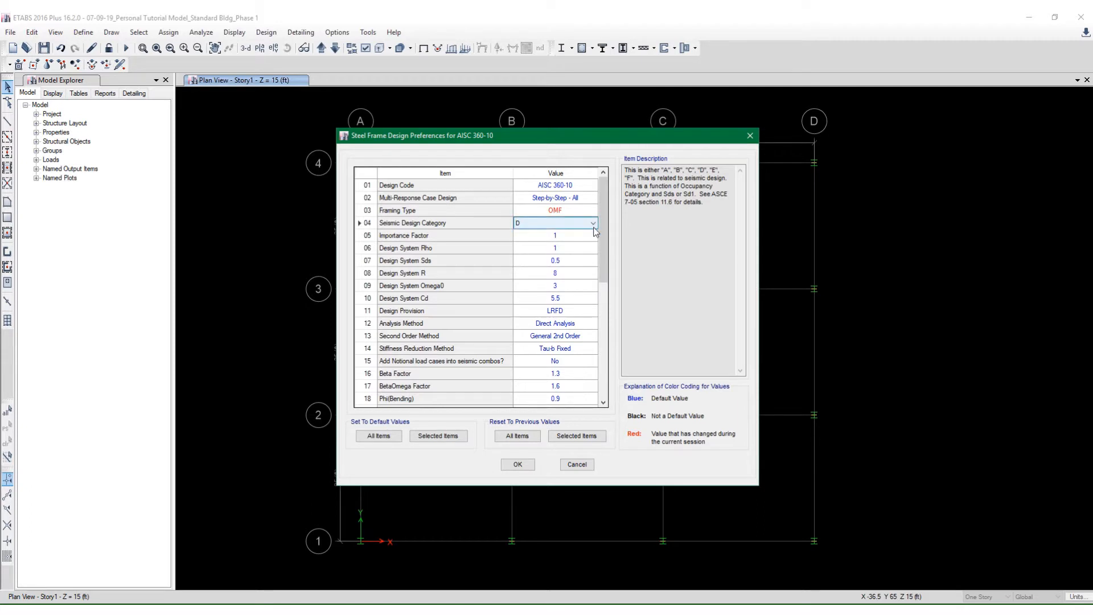
pyautogui.click(593, 224)
pyautogui.click(563, 242)
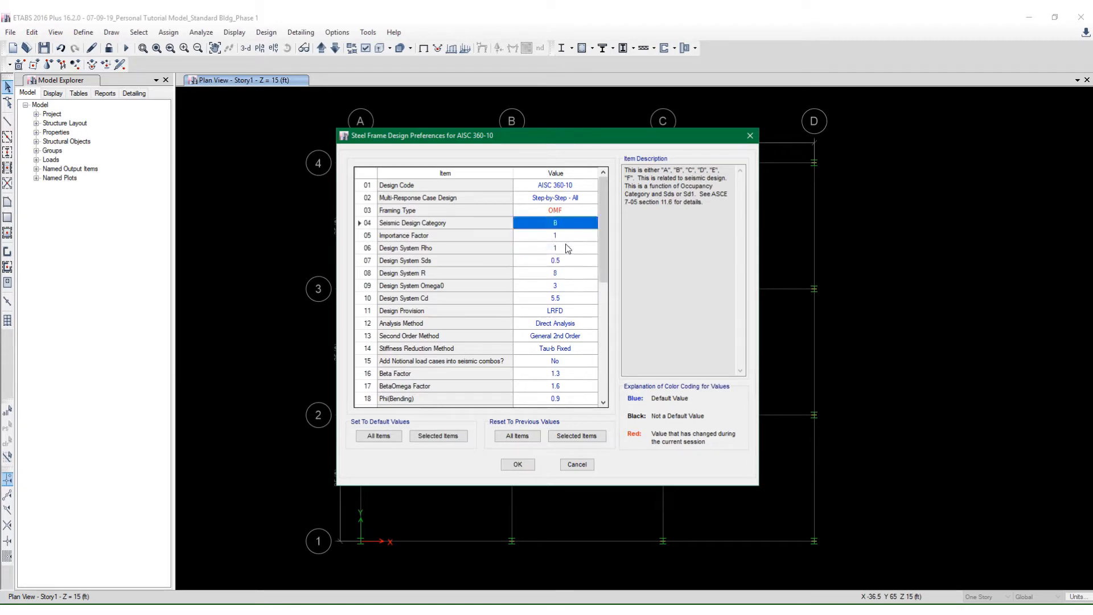
# Set the Design System Sds value to 0.143, leaving the importance factor and Rho at 1
pyautogui.click(570, 235)
pyautogui.click(580, 248)
pyautogui.click(577, 251)
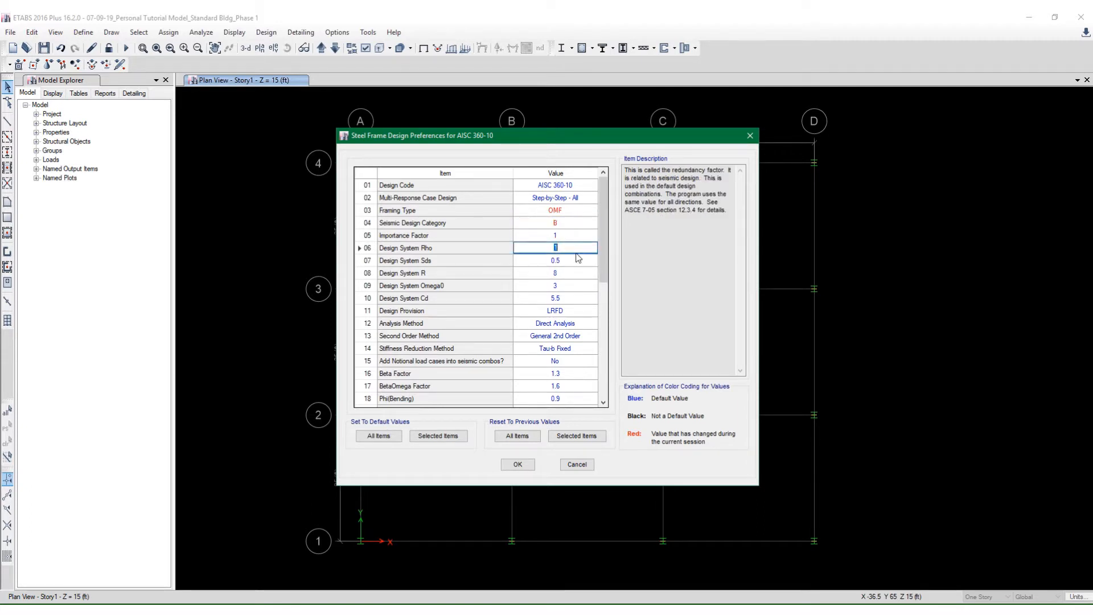
pyautogui.click(574, 261)
pyautogui.click(578, 259)
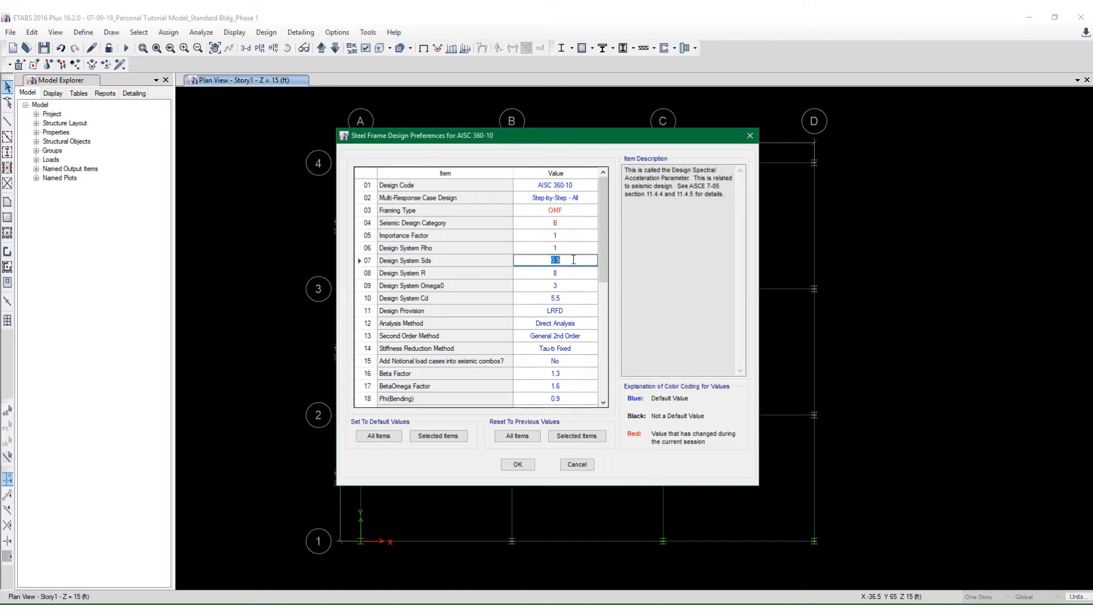
pyautogui.write('0.143')
# Set the Design System R to 3 and the Design System Cd to 3
pyautogui.doubleClick(570, 274)
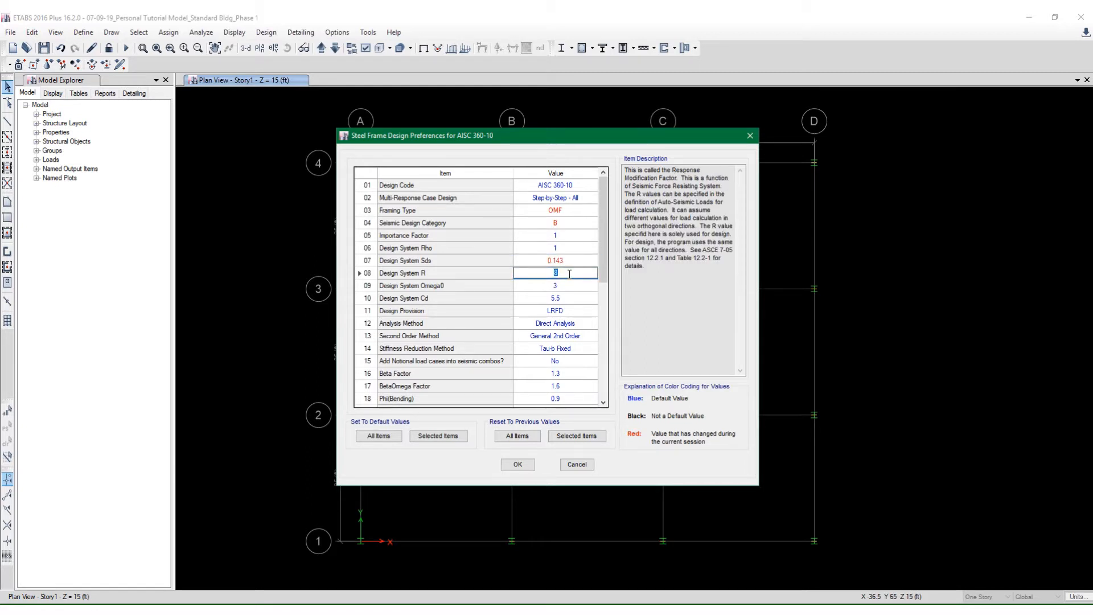
pyautogui.write('3')
pyautogui.press('Return')
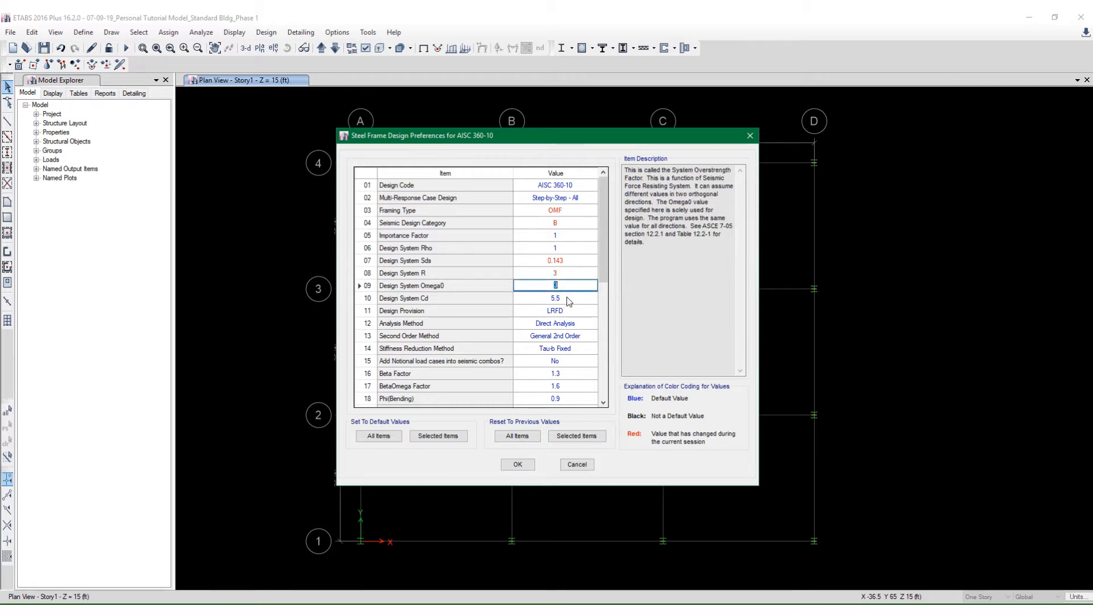
pyautogui.click(568, 298)
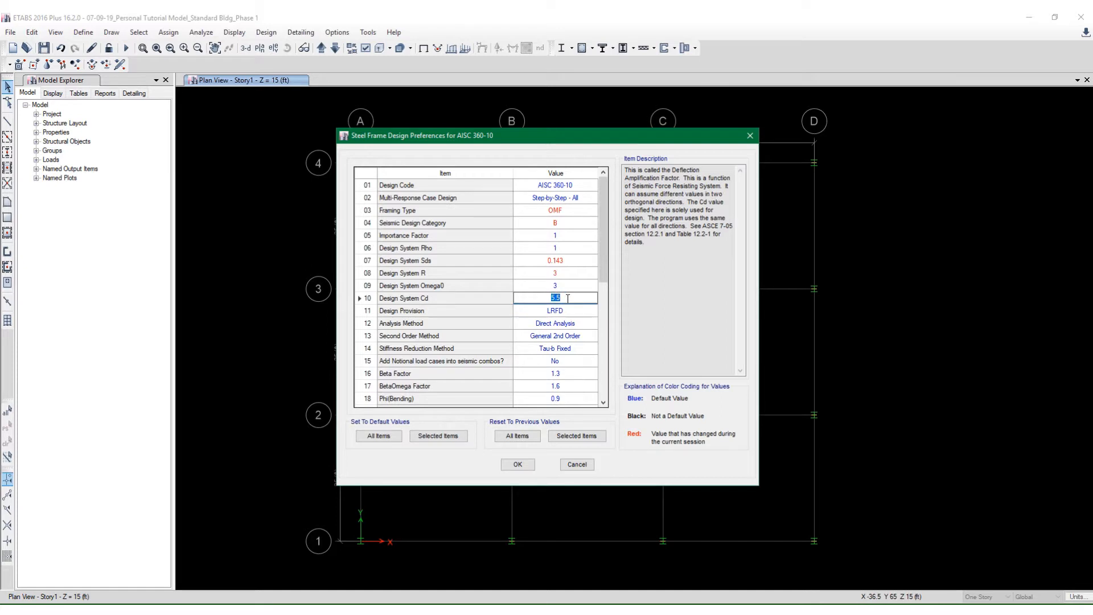
pyautogui.write('3')
# Set the design provision to ASD and keep Direct Analysis as the analysis method
pyautogui.click(579, 312)
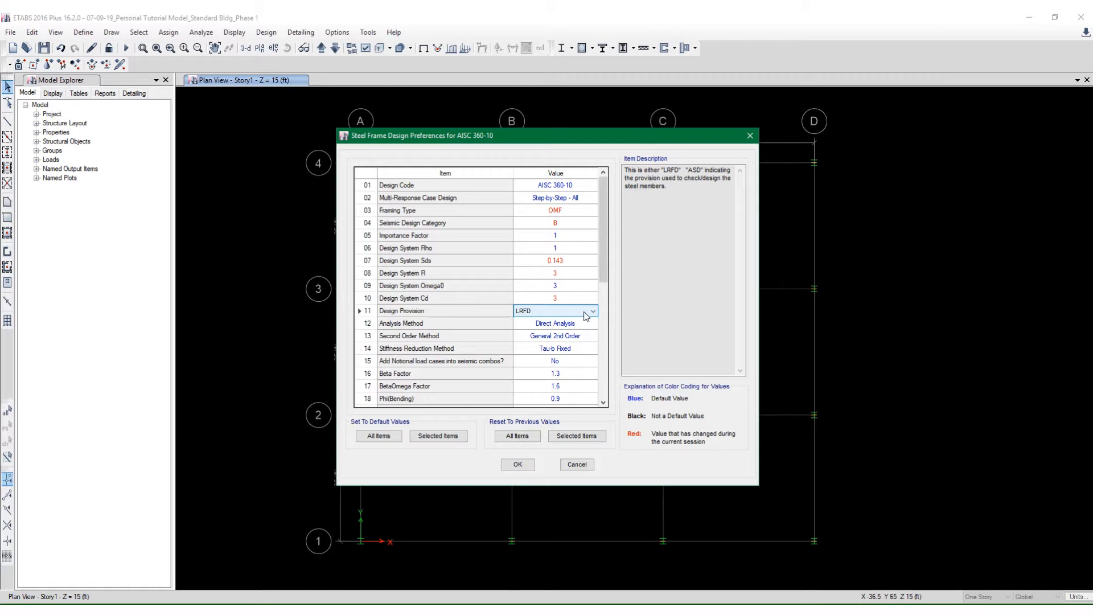
pyautogui.click(592, 311)
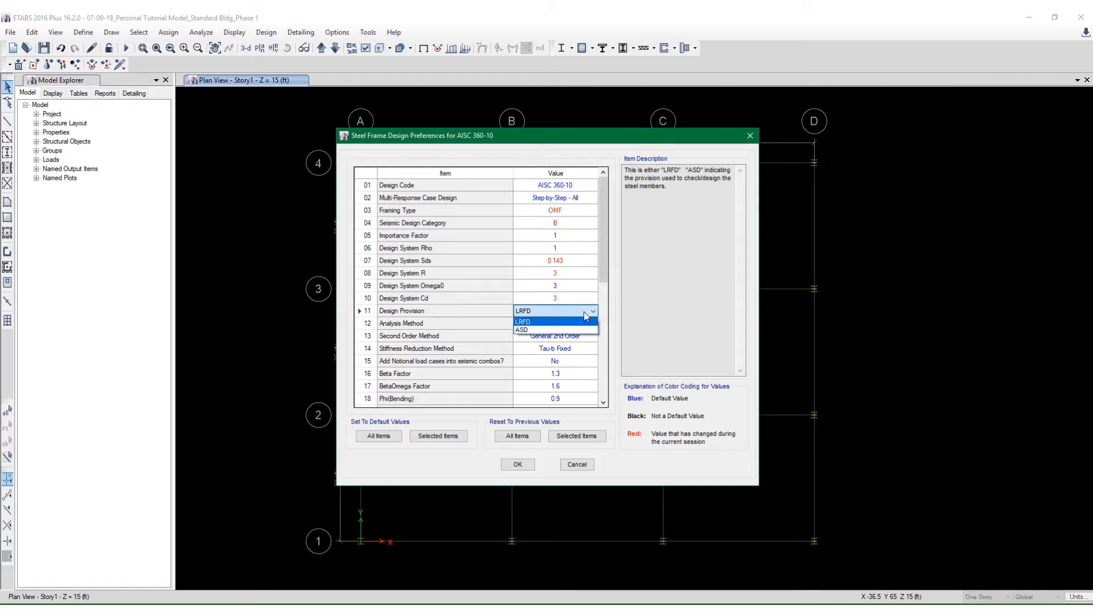
pyautogui.click(558, 330)
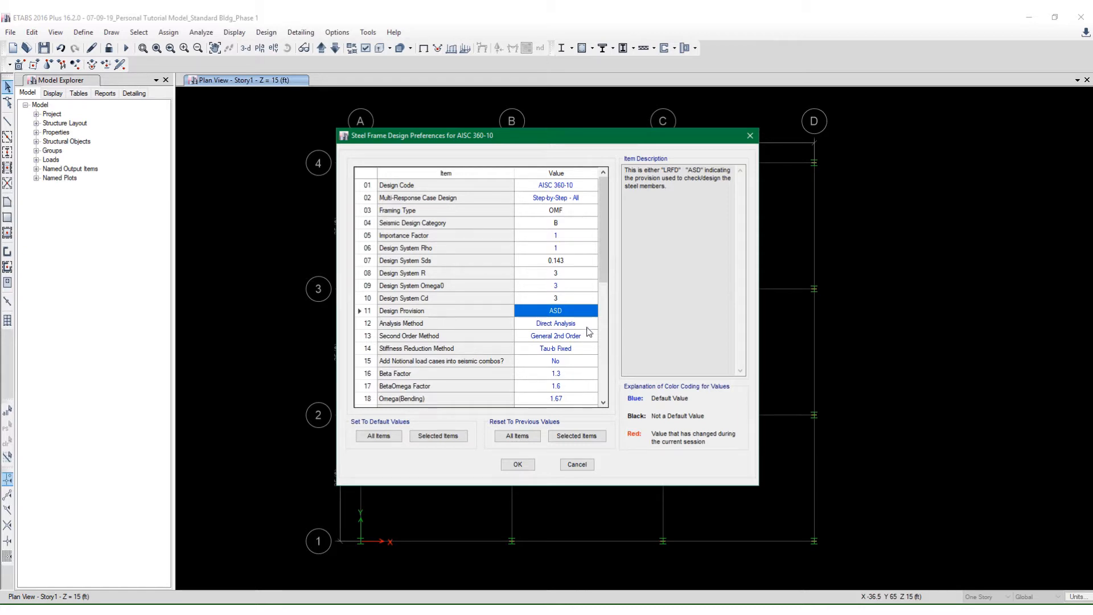
pyautogui.click(587, 326)
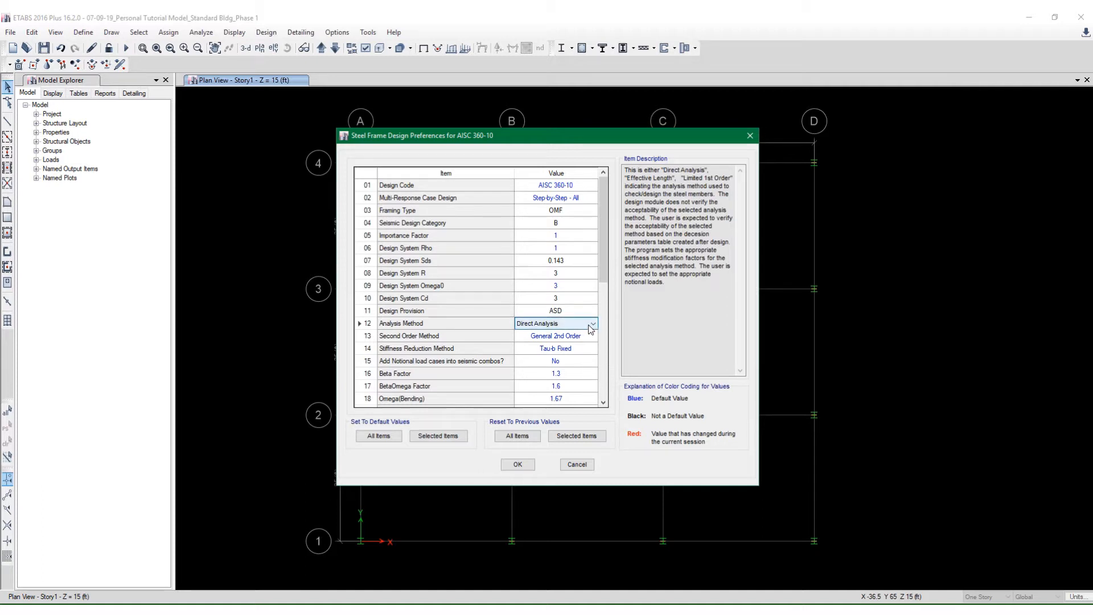
pyautogui.click(593, 324)
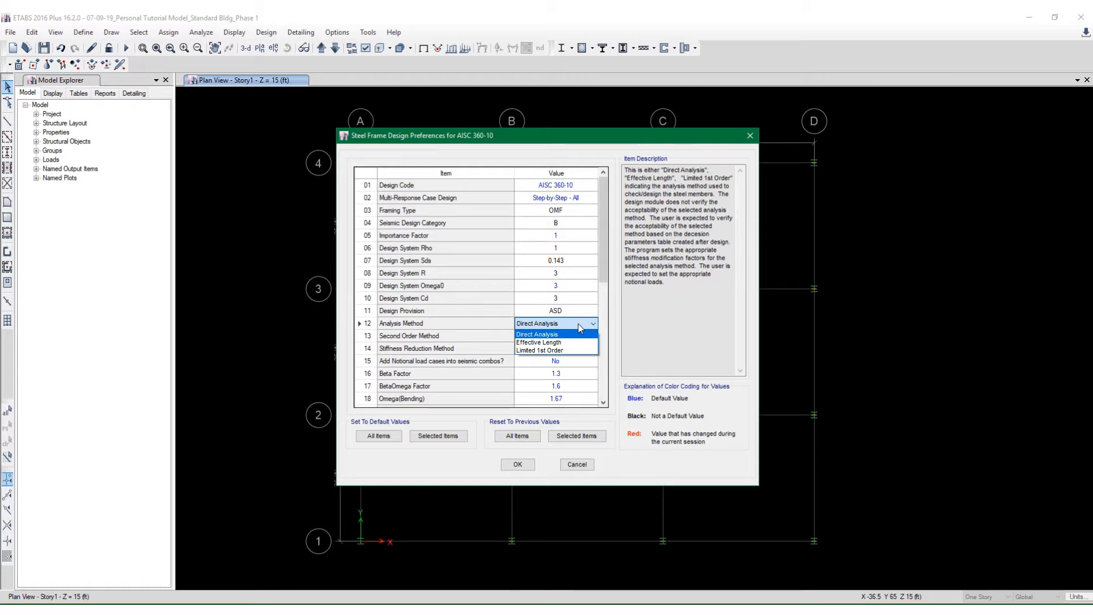
pyautogui.click(580, 328)
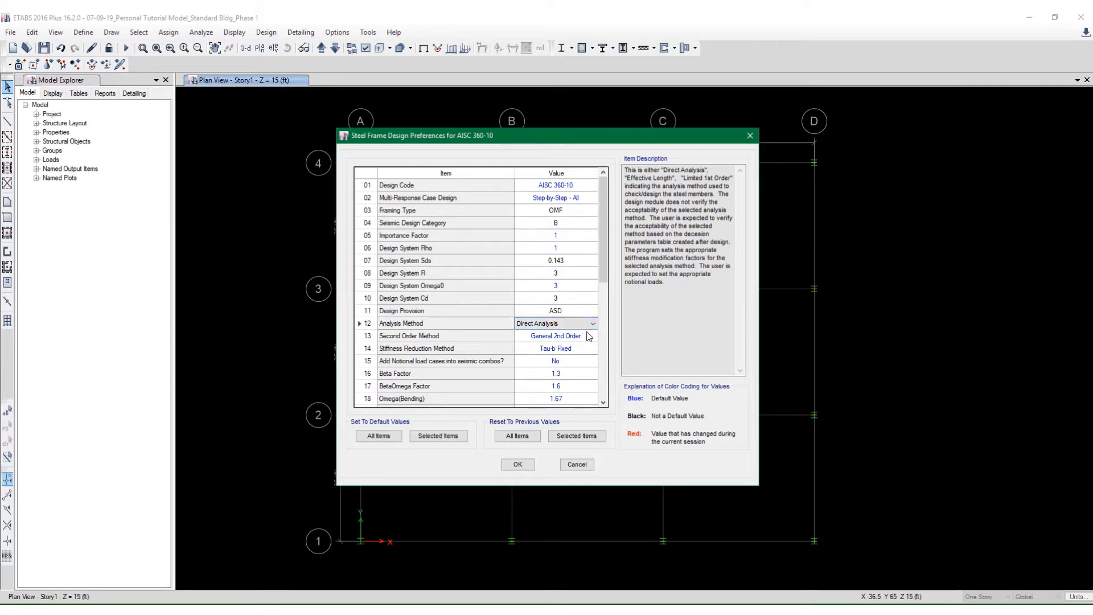
# Try Amplified 1st Order as the second order method and set it back to General 2nd Order
pyautogui.click(588, 336)
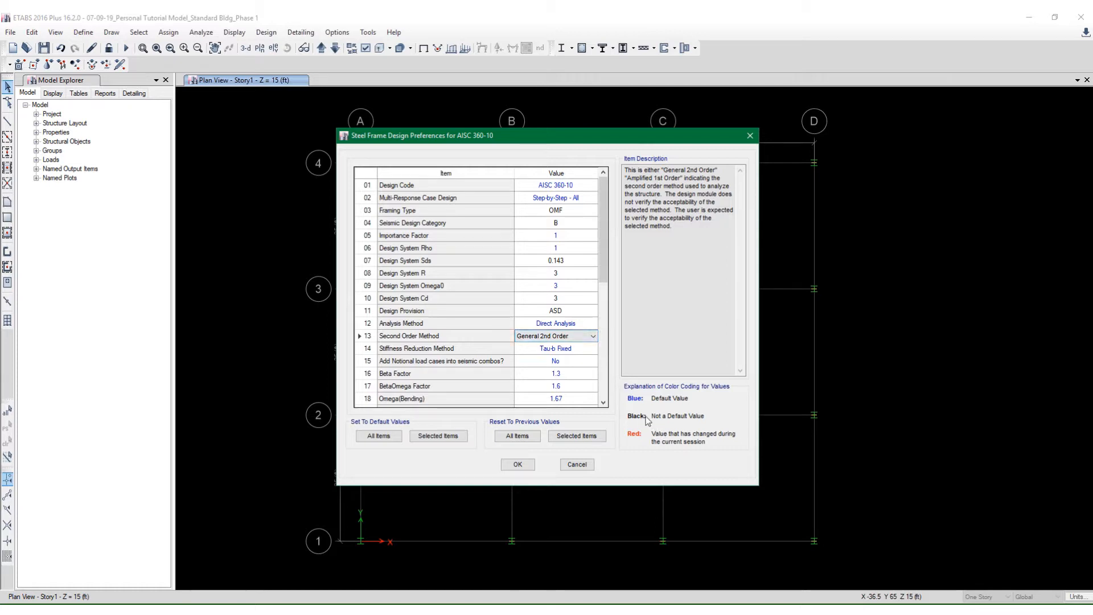
pyautogui.click(593, 340)
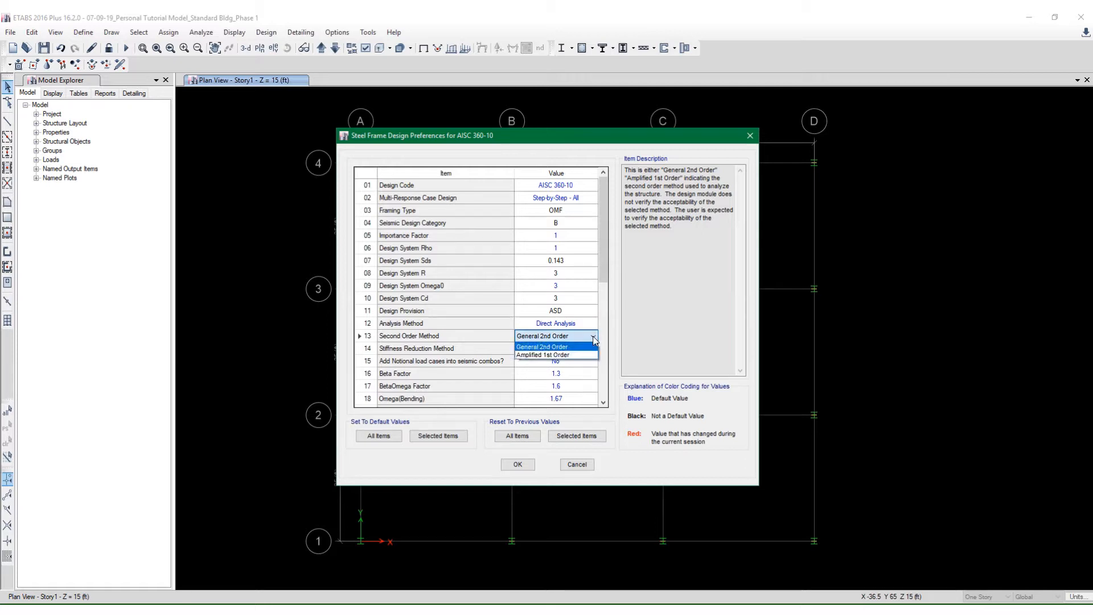
pyautogui.click(579, 357)
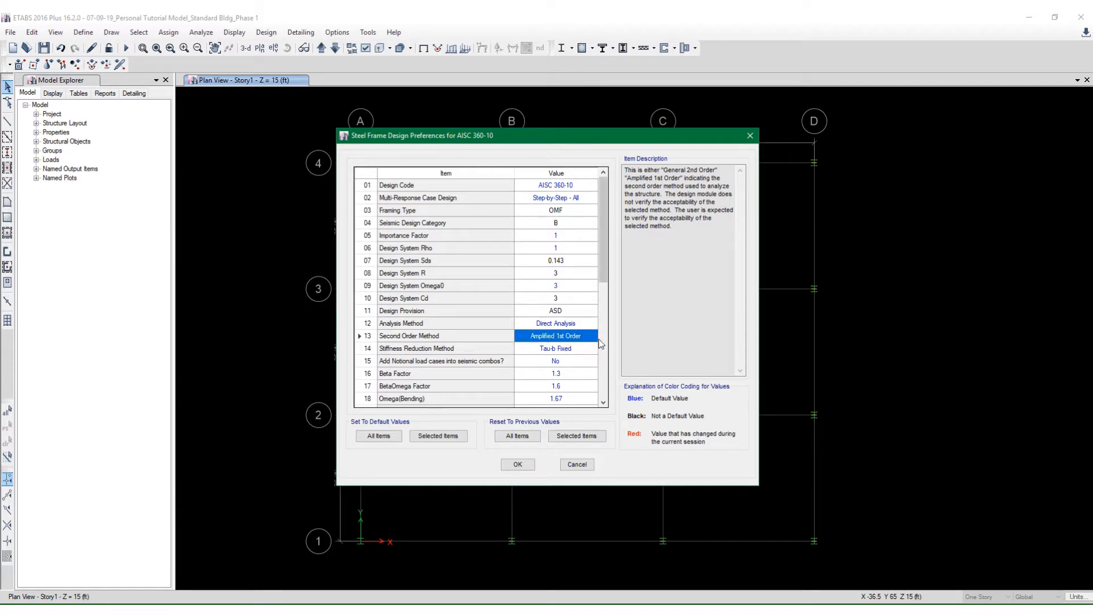
pyautogui.click(595, 341)
pyautogui.click(594, 340)
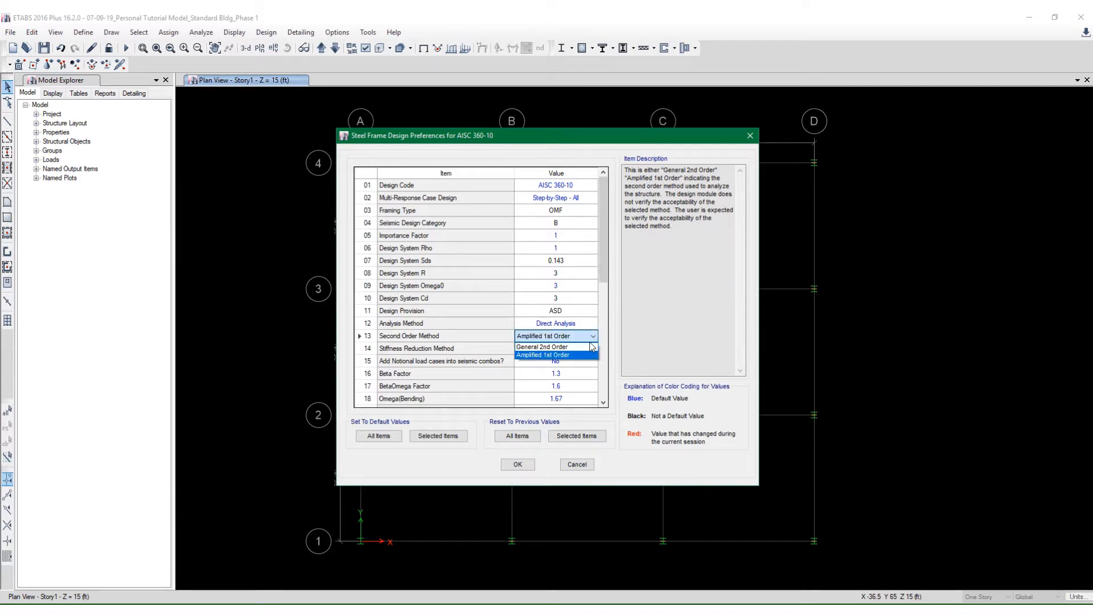
pyautogui.click(587, 348)
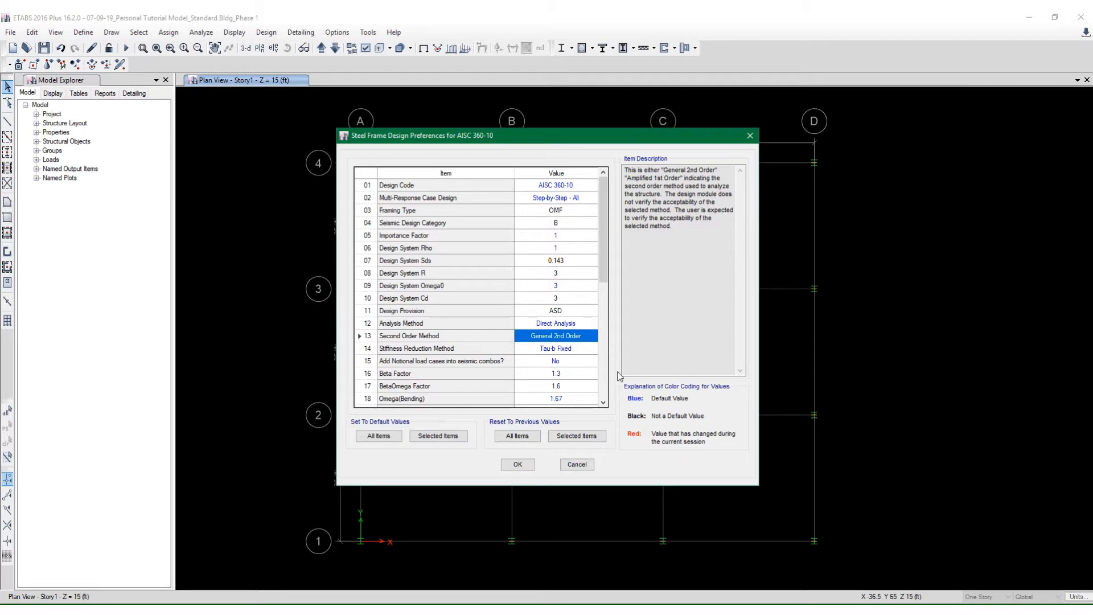
# Try Tau-b Variable and No Modification as the stiffness reduction method and set it back to Tau-b Fixed
pyautogui.click(587, 349)
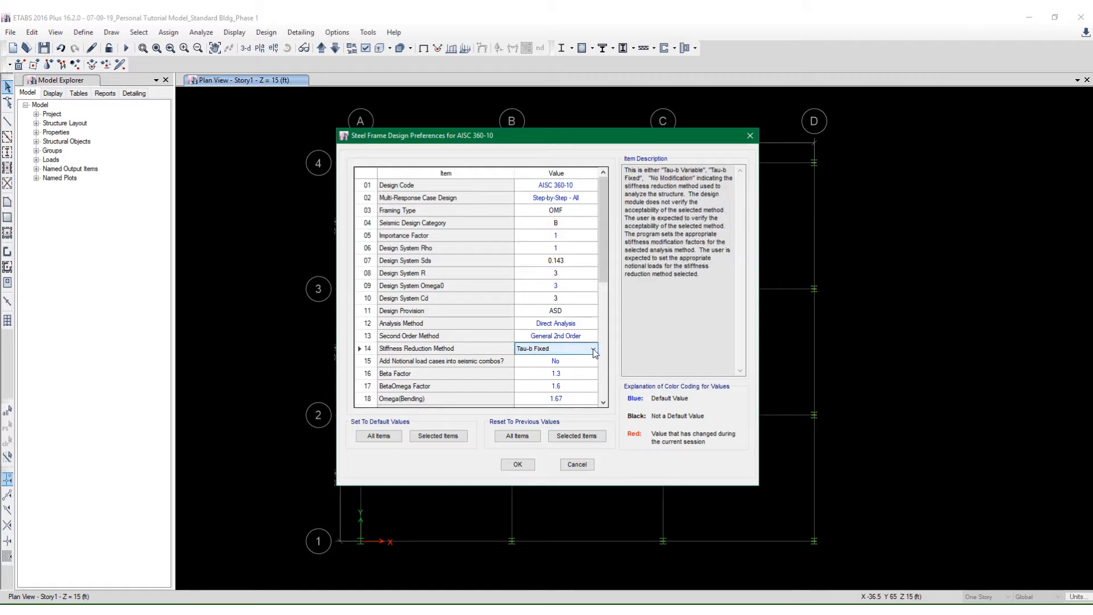
pyautogui.click(593, 350)
pyautogui.click(593, 357)
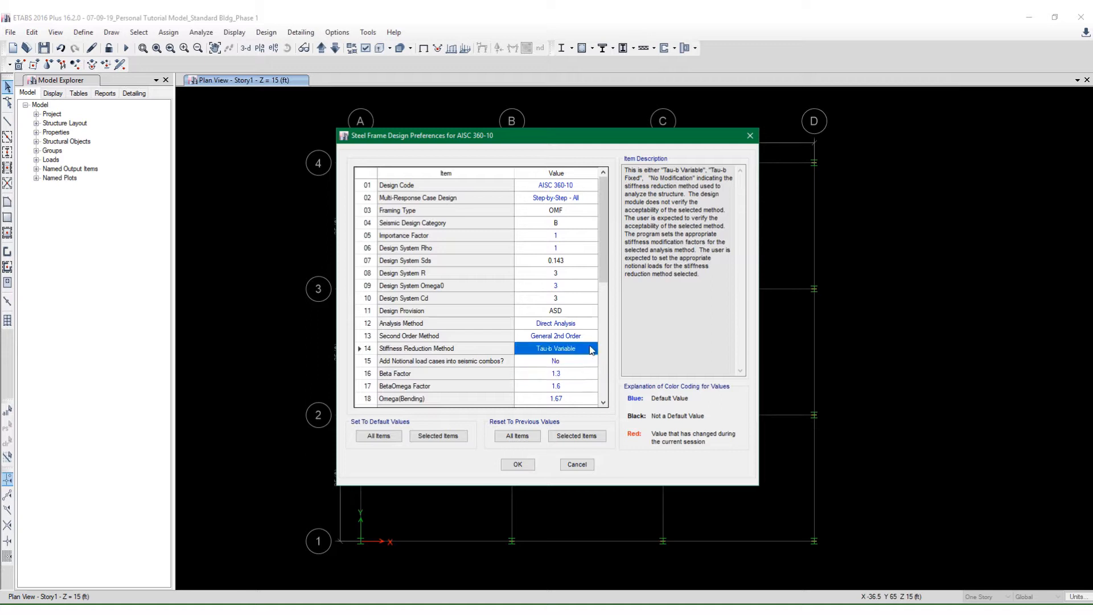
pyautogui.click(594, 352)
pyautogui.click(591, 376)
pyautogui.click(587, 350)
pyautogui.click(593, 349)
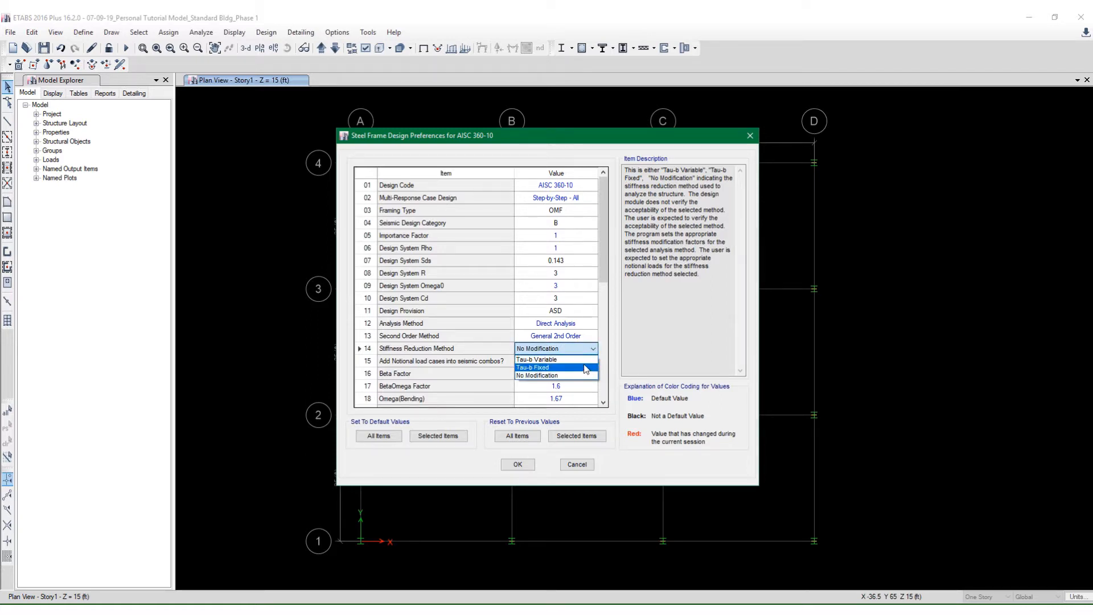
pyautogui.click(583, 368)
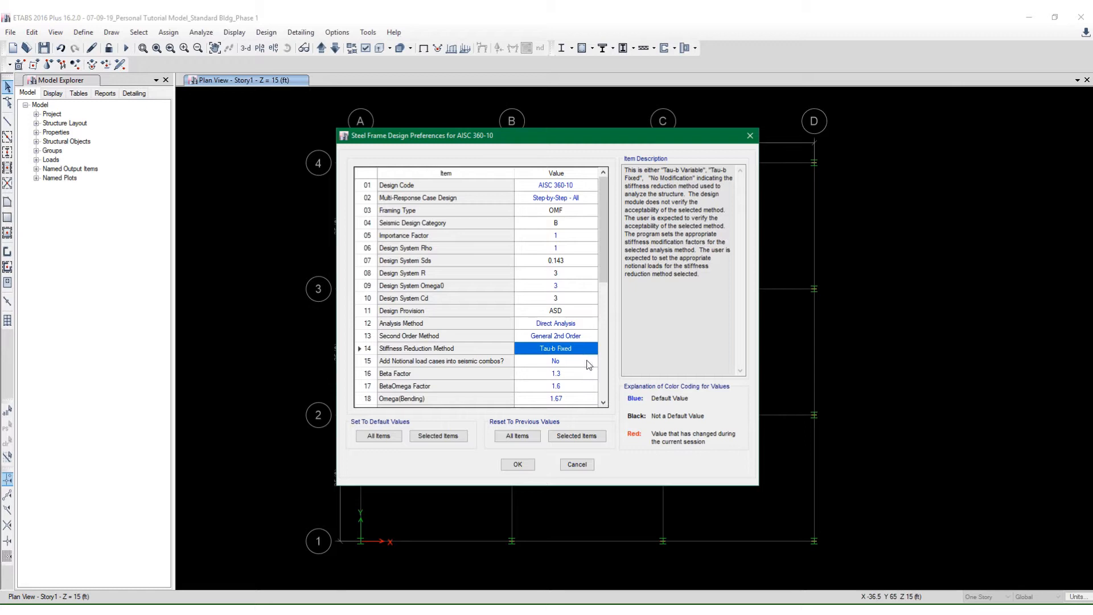
# Set the stiffness reduction method to Tau-b Variable
pyautogui.click(588, 365)
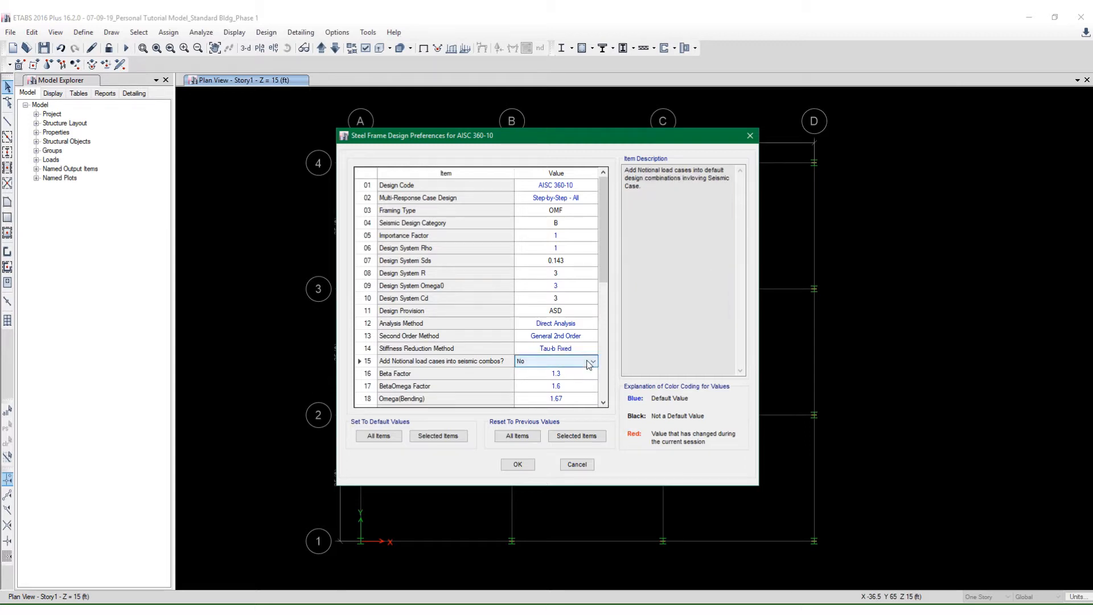
pyautogui.click(590, 348)
pyautogui.click(592, 349)
pyautogui.click(582, 361)
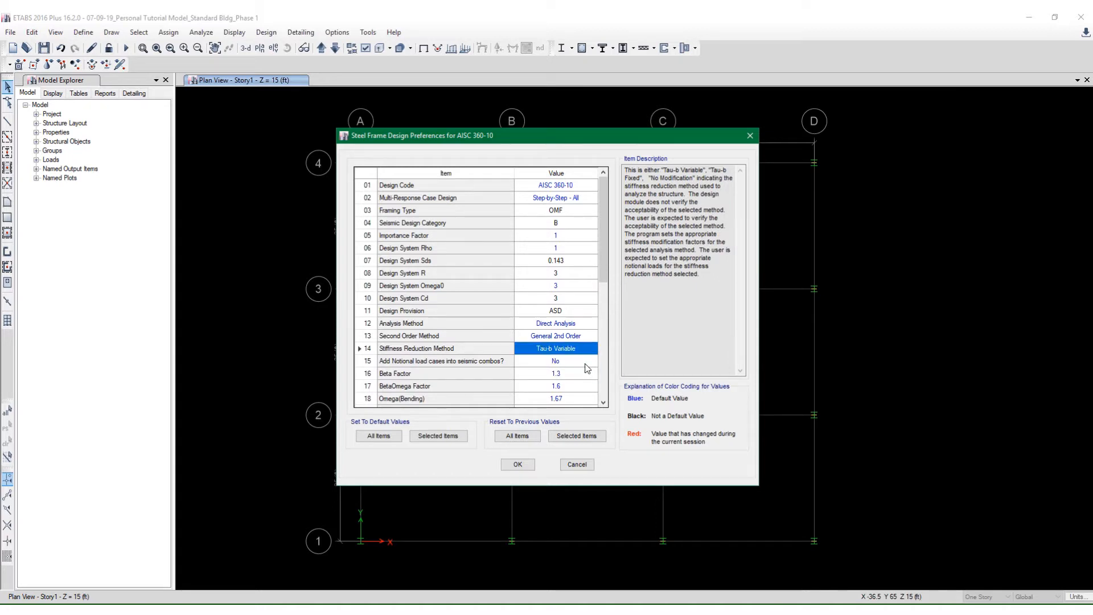
# Examine the seismic notional load option, the Beta and BetaOmega factors, and the Omega safety factors for bending, compression and tension
pyautogui.click(588, 367)
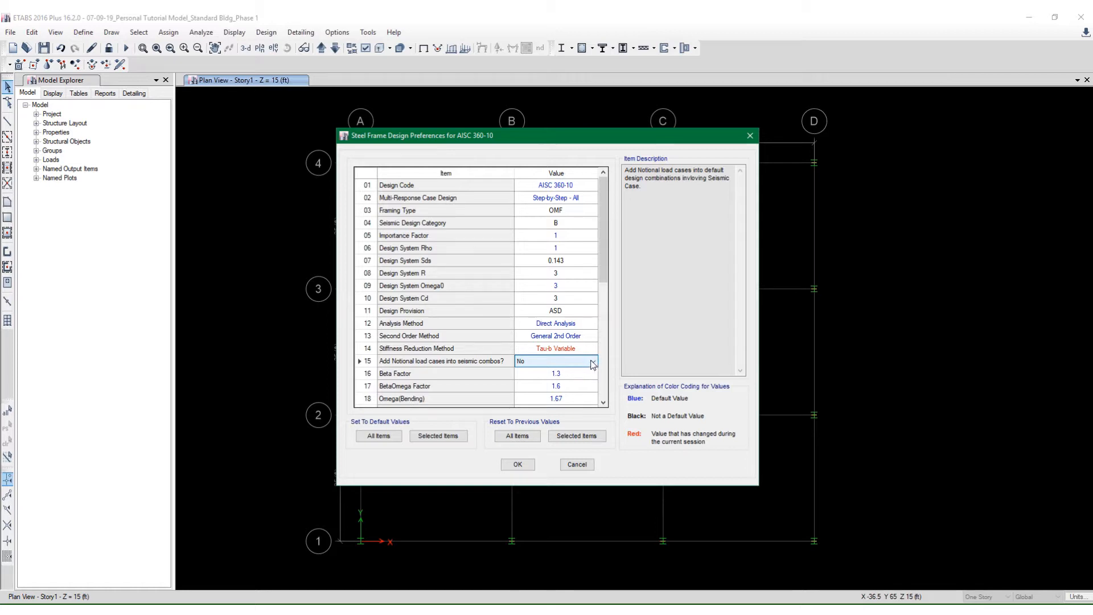
pyautogui.click(587, 374)
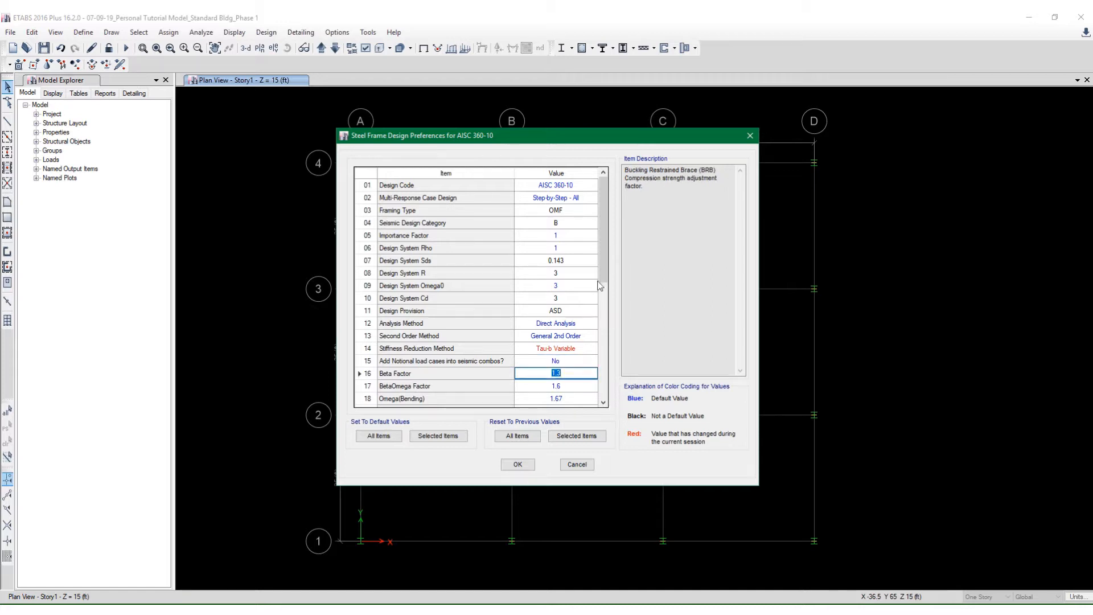
pyautogui.moveTo(609, 265); pyautogui.dragTo(607, 309)
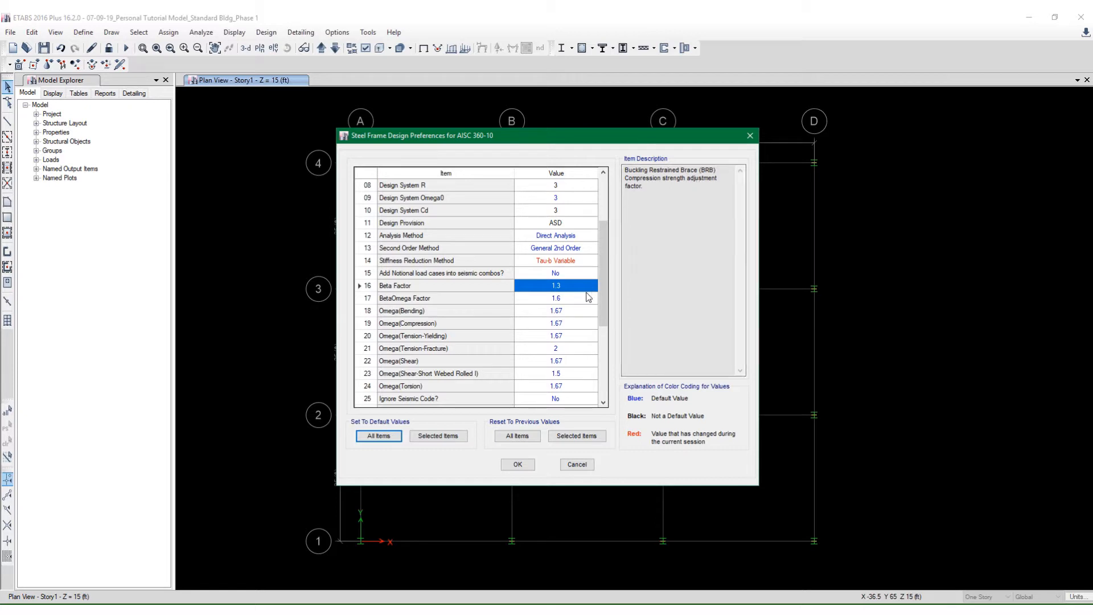
pyautogui.click(569, 298)
pyautogui.click(569, 296)
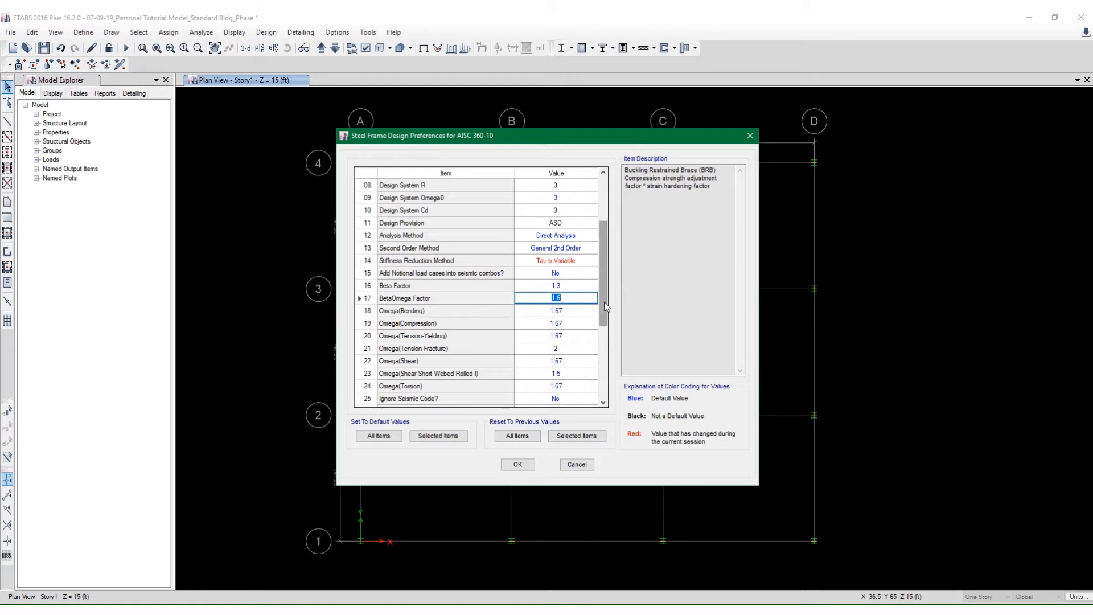
pyautogui.press('Down')
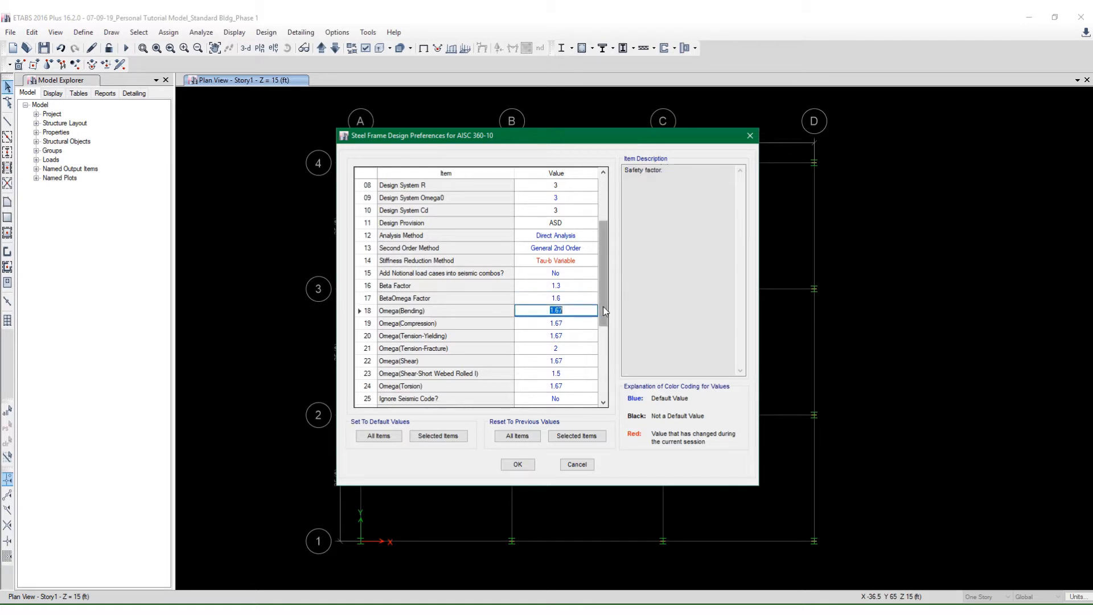
pyautogui.scroll(-5, 600, 313)
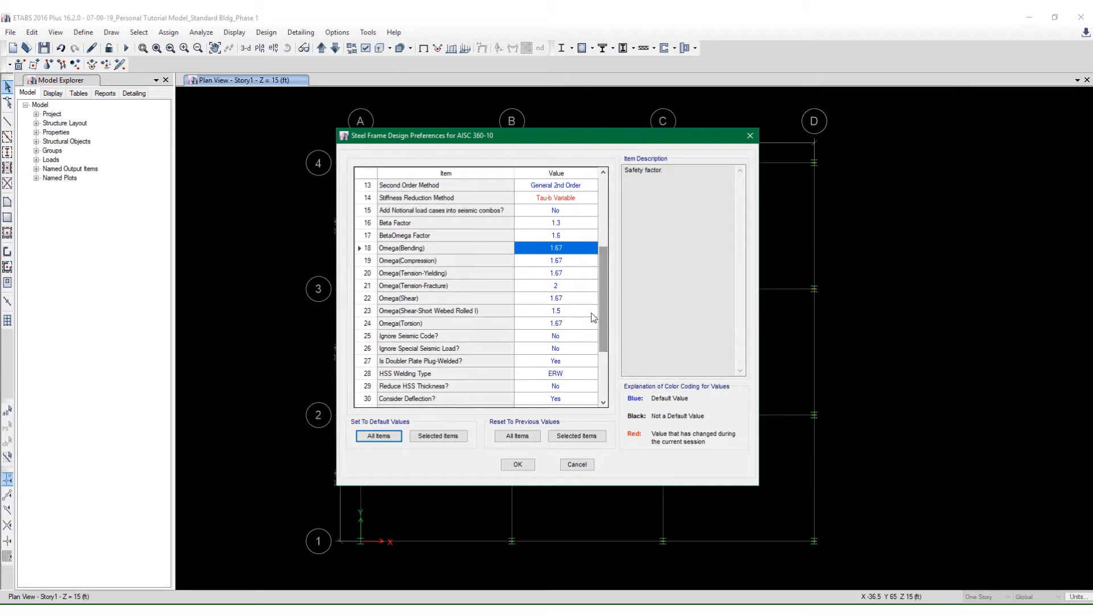
pyautogui.click(575, 262)
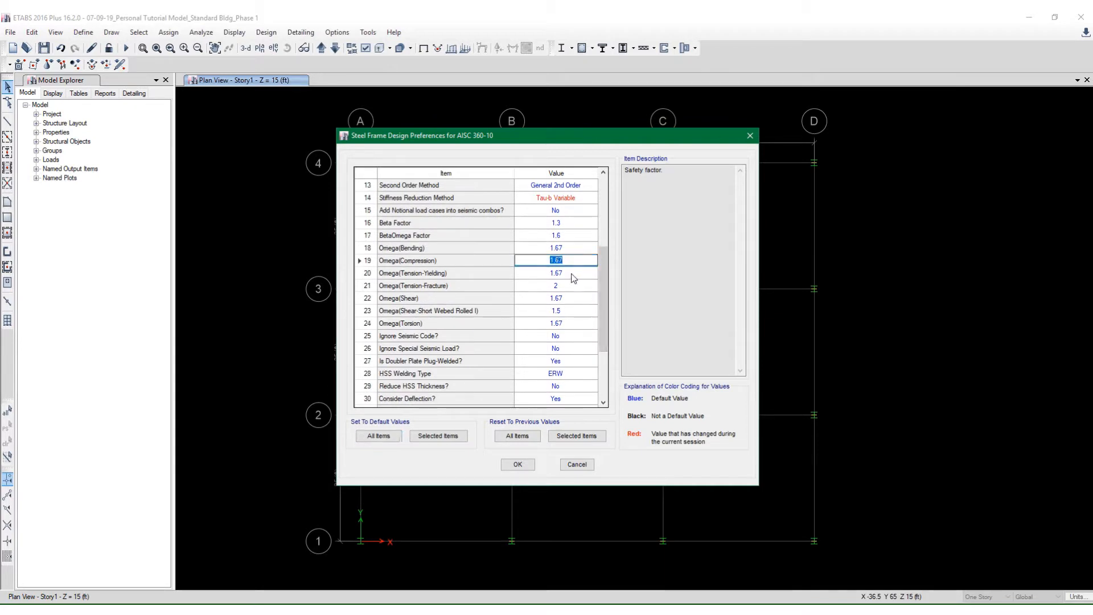
pyautogui.press('Down')
pyautogui.press('Down')
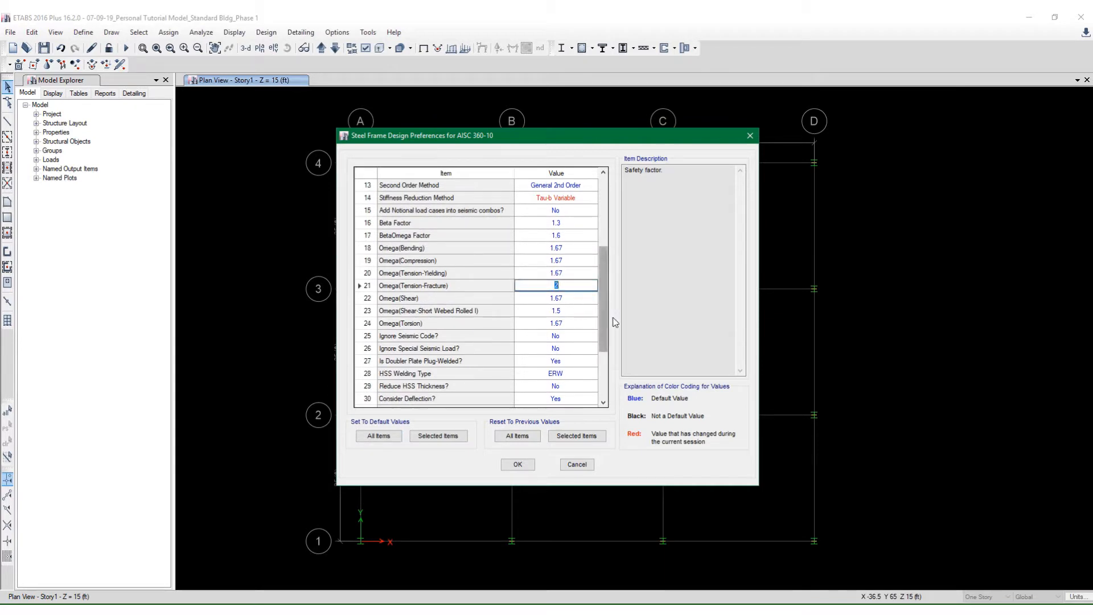
pyautogui.scroll(-2, 593, 320)
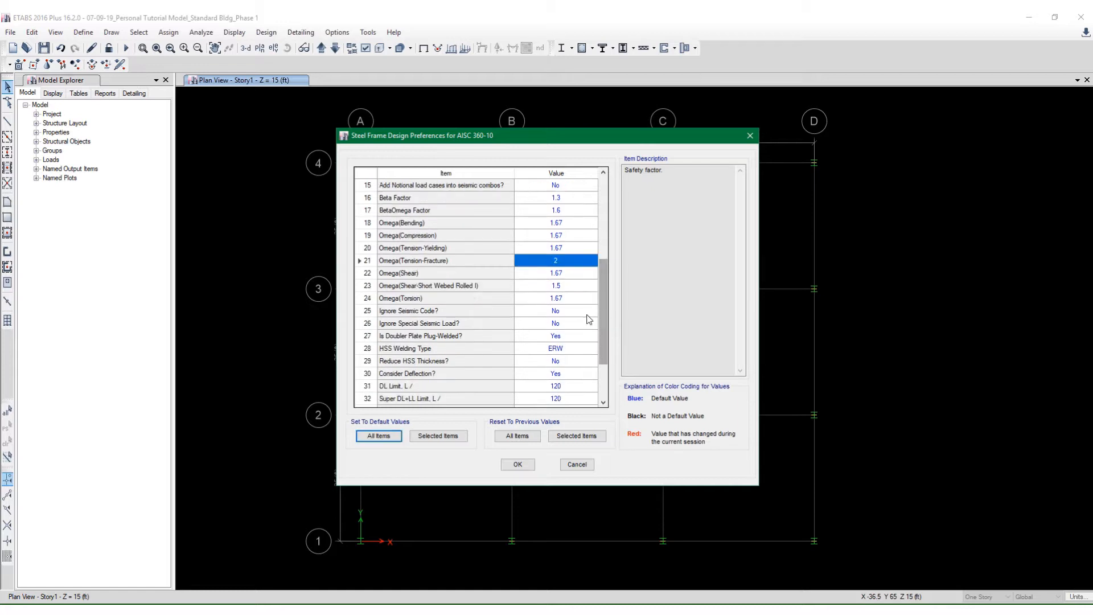
# Set both Ignore Seismic Code and Ignore Special Seismic Load to Yes
pyautogui.click(589, 313)
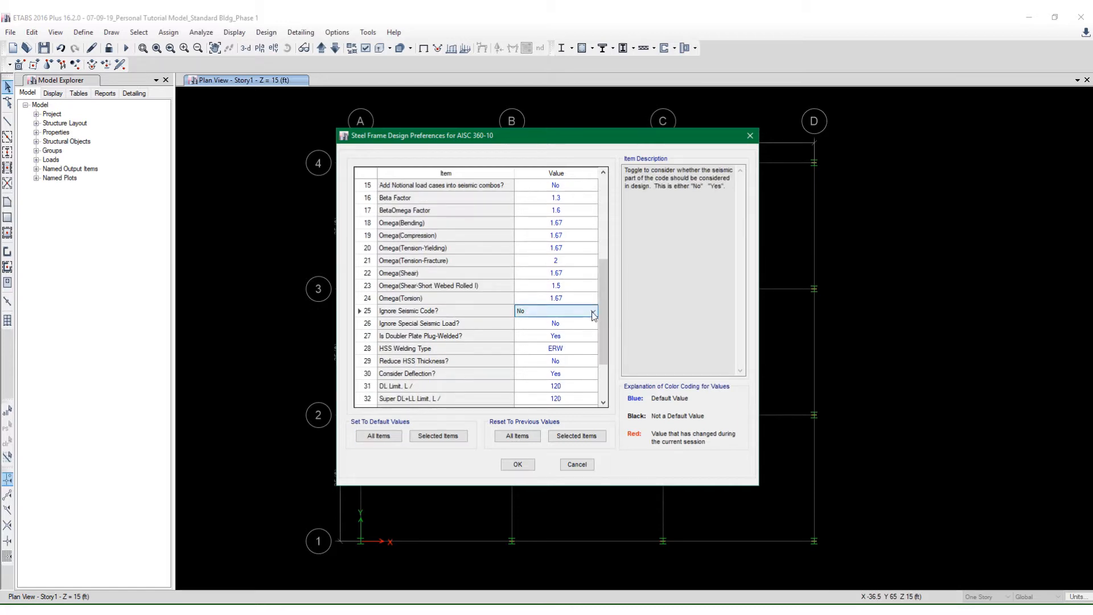
pyautogui.click(593, 315)
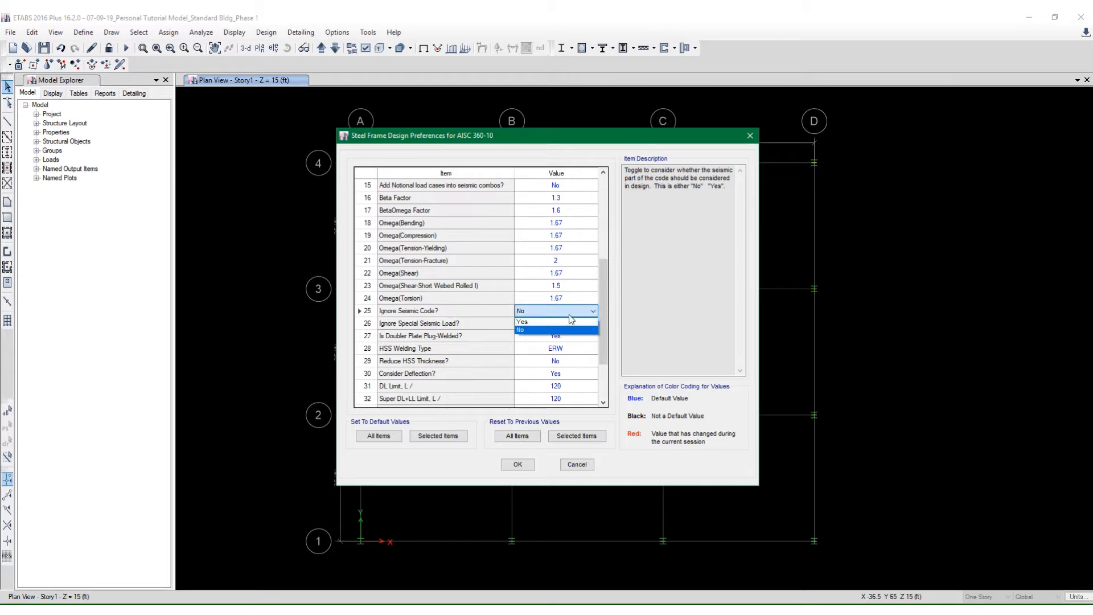
pyautogui.click(532, 323)
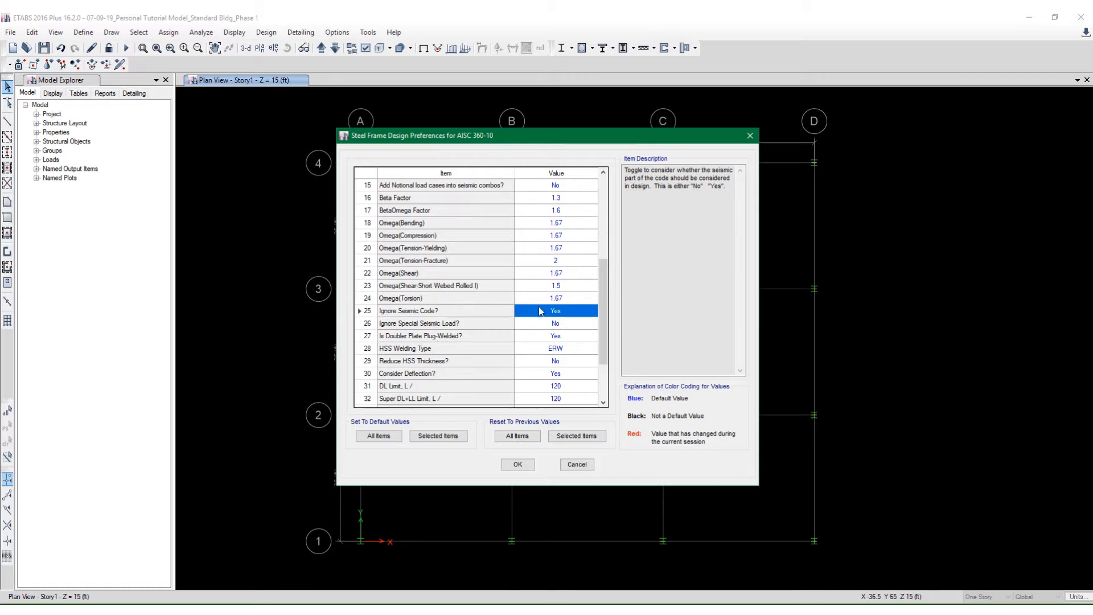
pyautogui.click(587, 330)
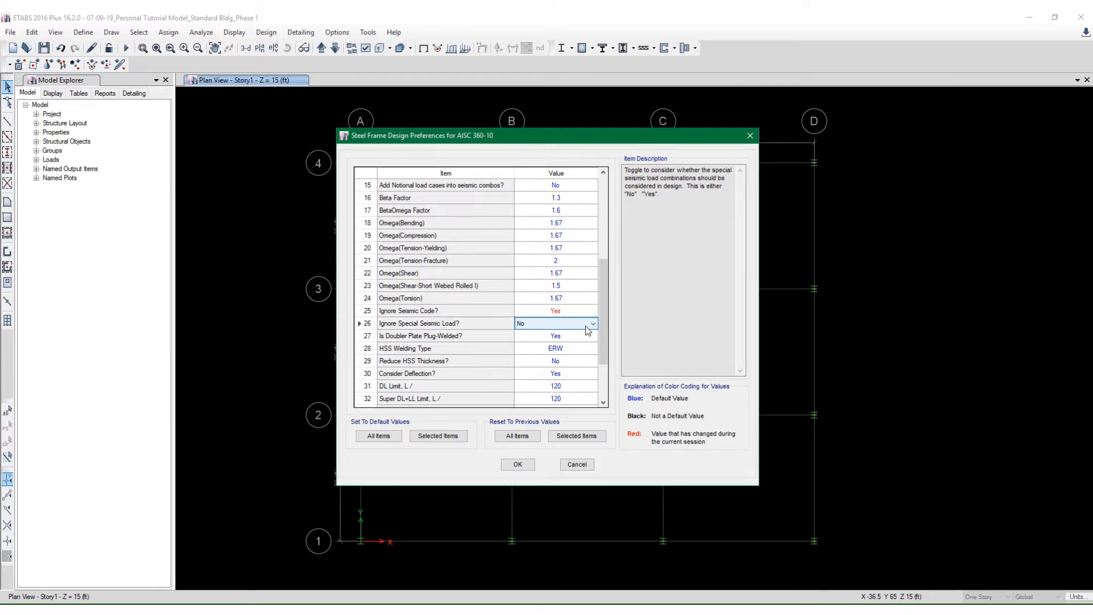
pyautogui.click(587, 328)
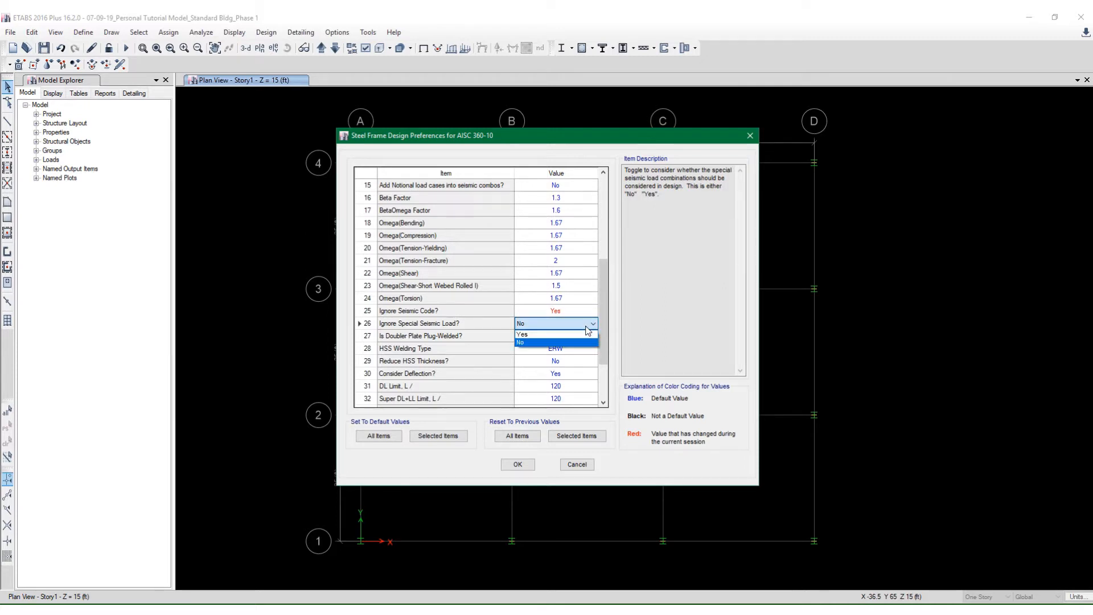
pyautogui.click(542, 336)
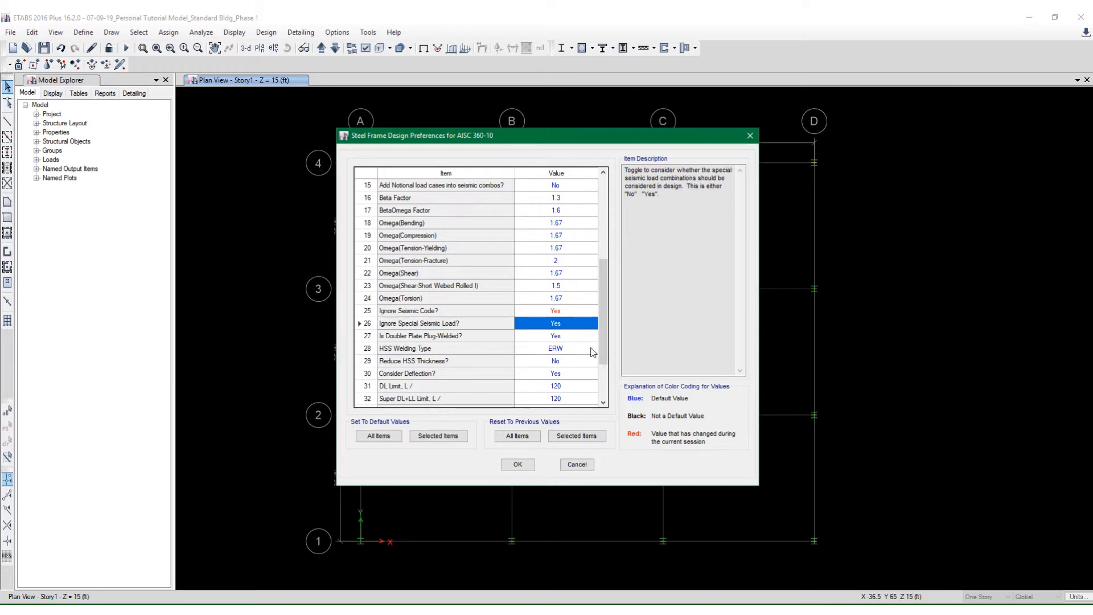
# Try setting Consider Deflection to No and check the deflection limit rows beneath it
pyautogui.scroll(-1, 604, 353)
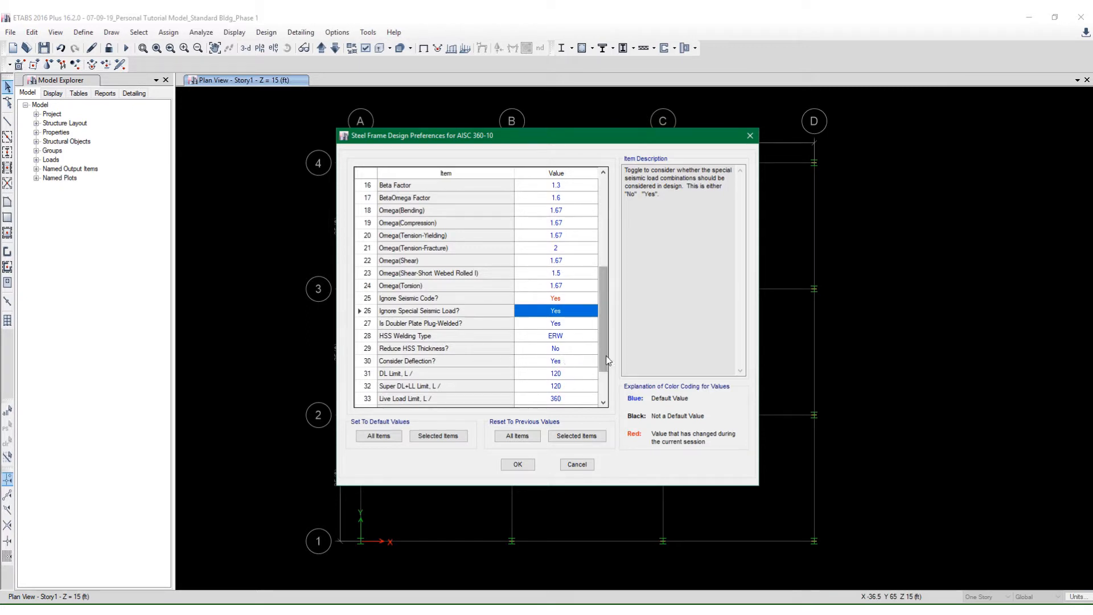
pyautogui.scroll(-3, 571, 348)
pyautogui.click(574, 328)
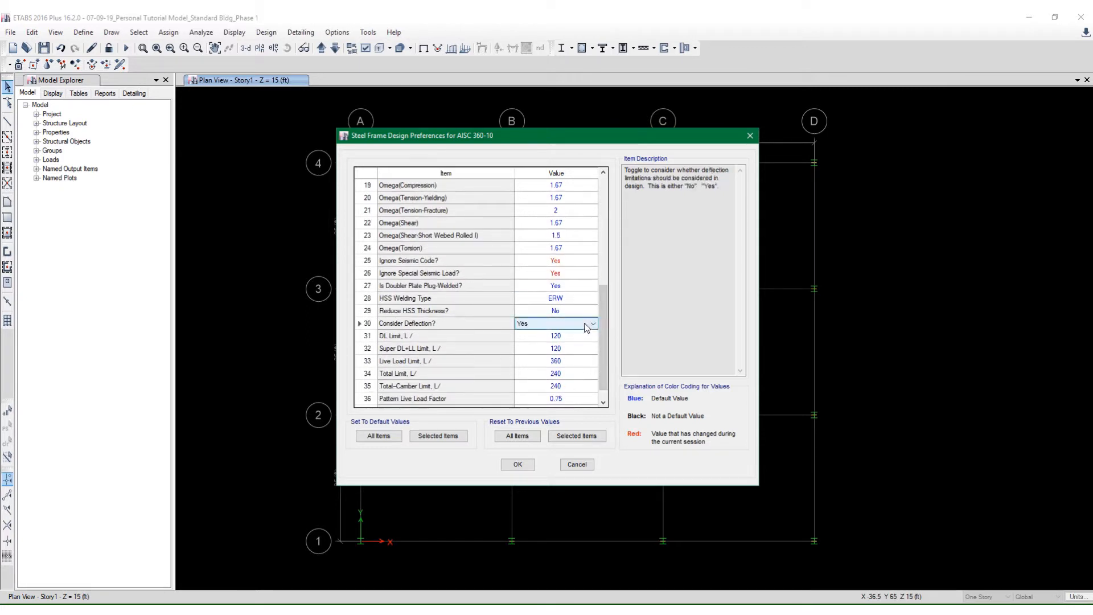
pyautogui.click(594, 323)
pyautogui.click(586, 342)
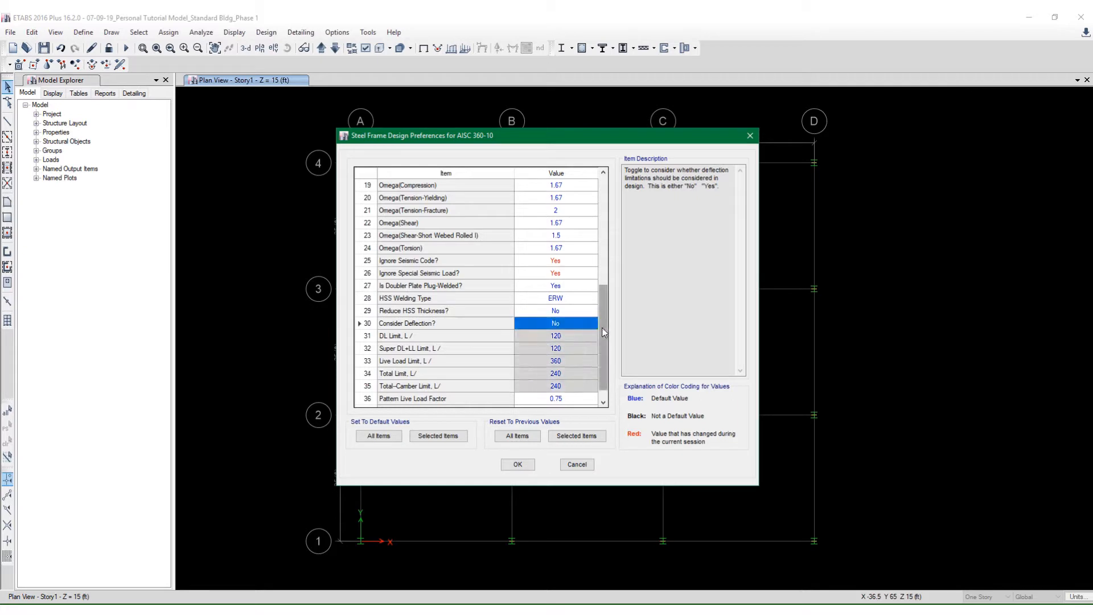
pyautogui.scroll(-2, 600, 355)
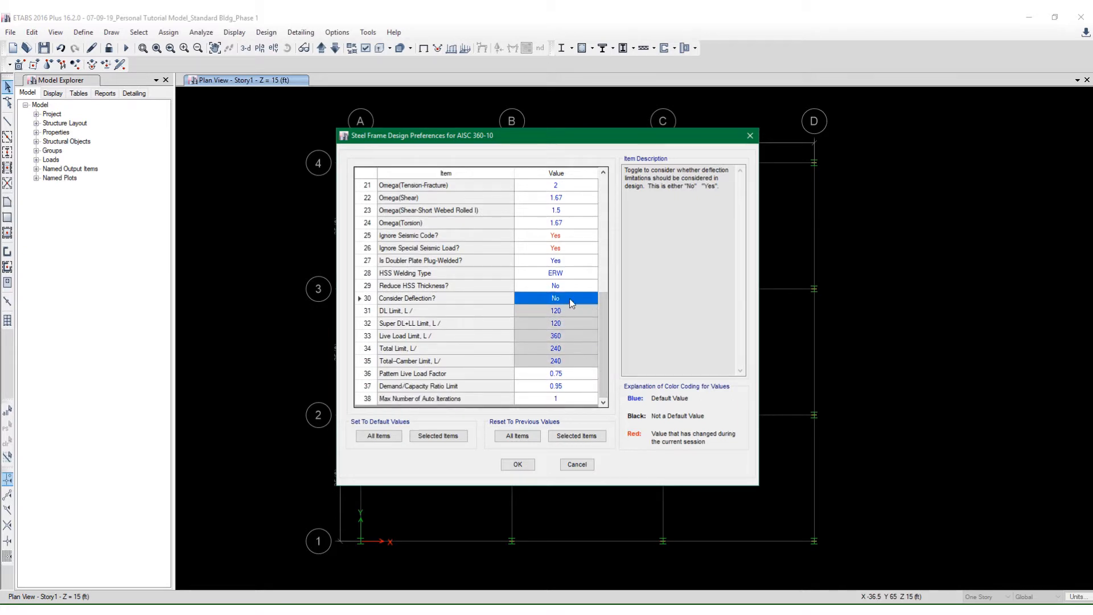
# Switch Consider Deflection to Yes, try No once more, and set it back to Yes
pyautogui.click(590, 303)
pyautogui.click(593, 300)
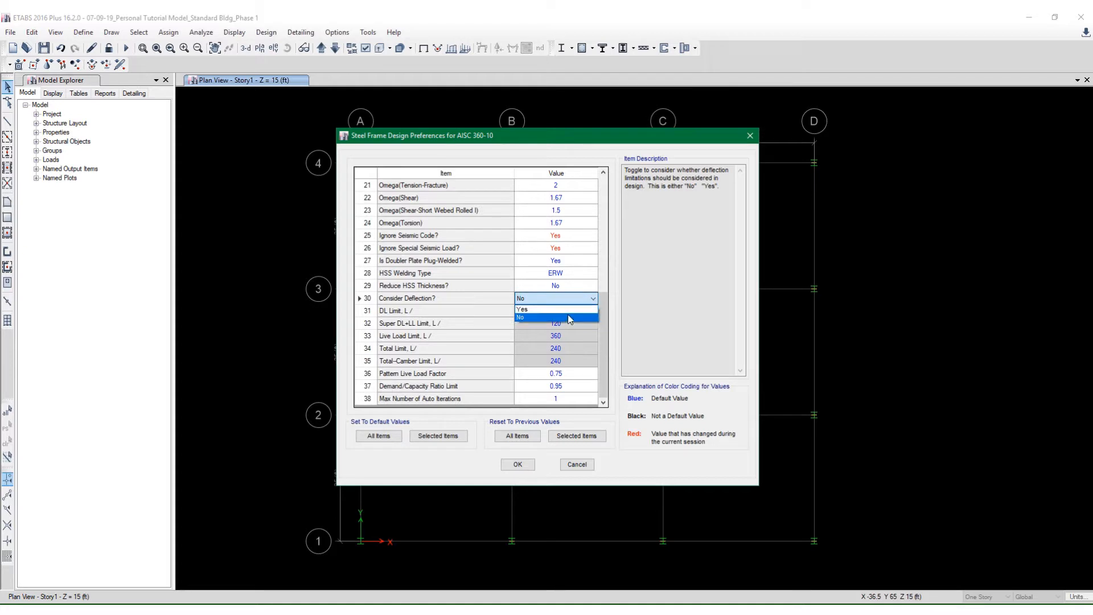
pyautogui.click(568, 310)
pyautogui.click(593, 298)
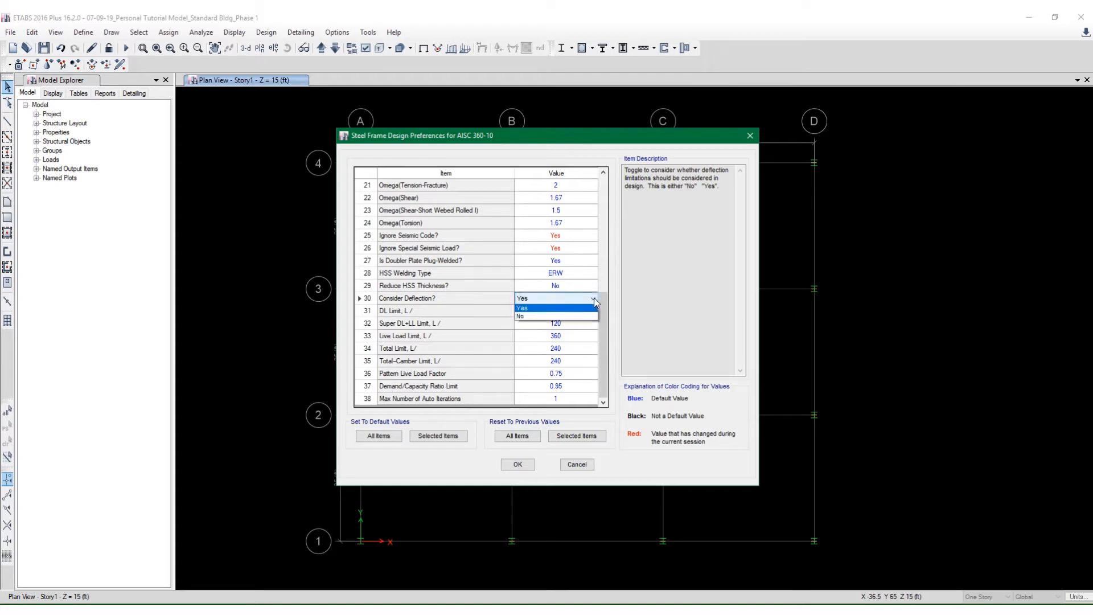
pyautogui.click(562, 318)
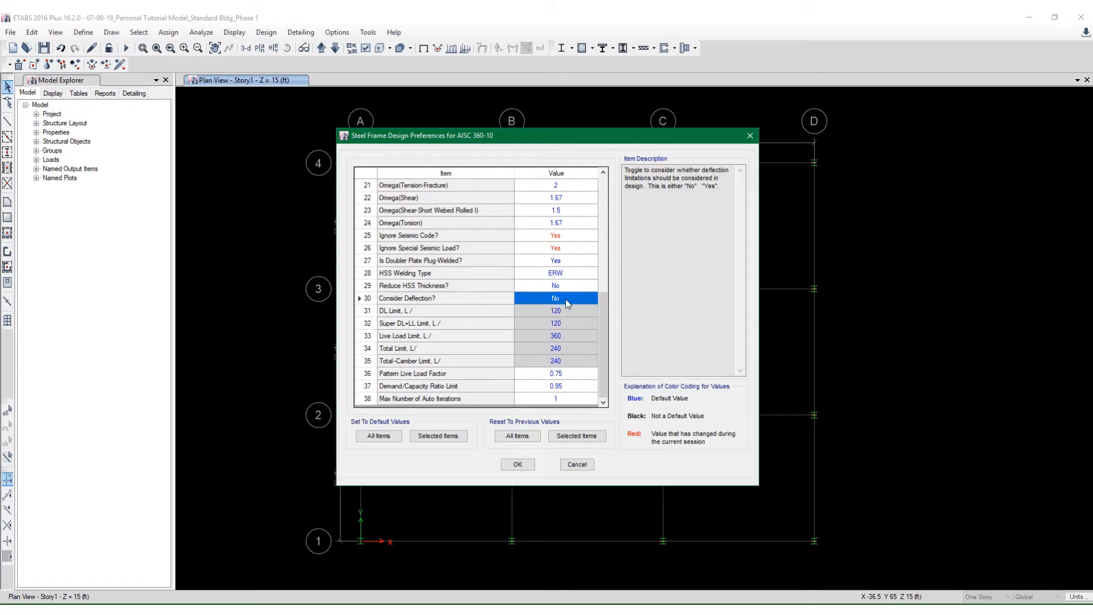
pyautogui.click(596, 300)
pyautogui.click(596, 299)
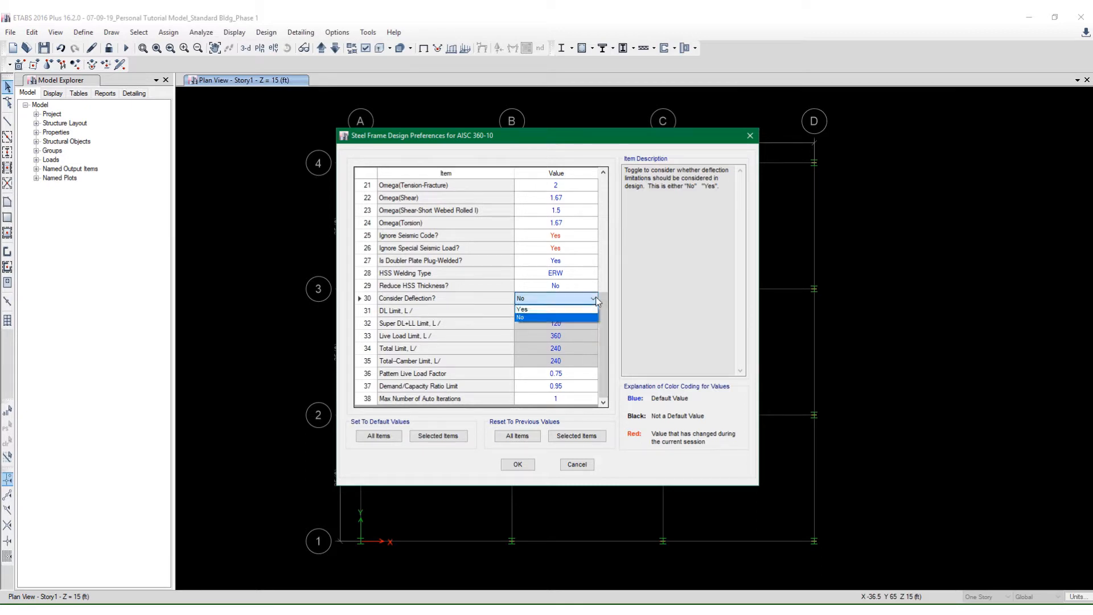
pyautogui.click(576, 313)
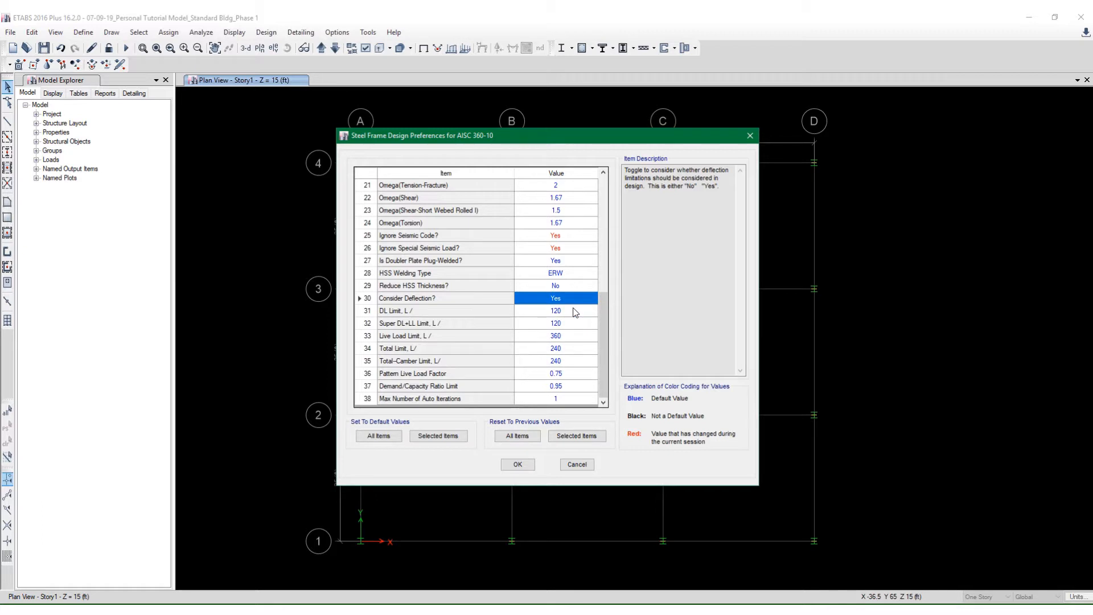
# Move the preferences dialog aside to uncover part of the grid and try Consider Deflection set to No
pyautogui.moveTo(554, 140); pyautogui.dragTo(711, 88)
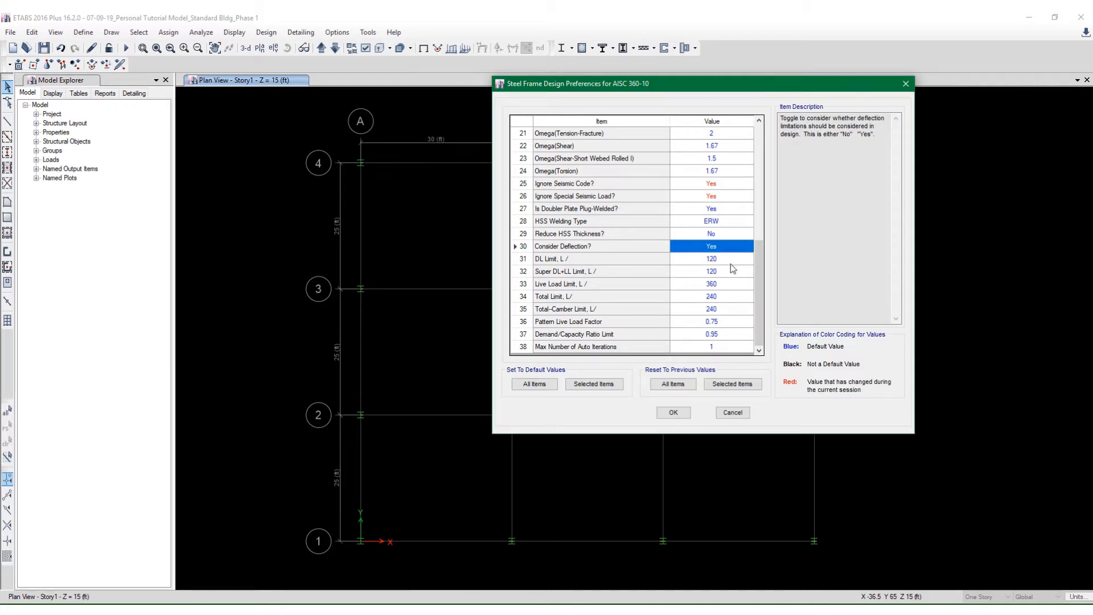
pyautogui.click(737, 246)
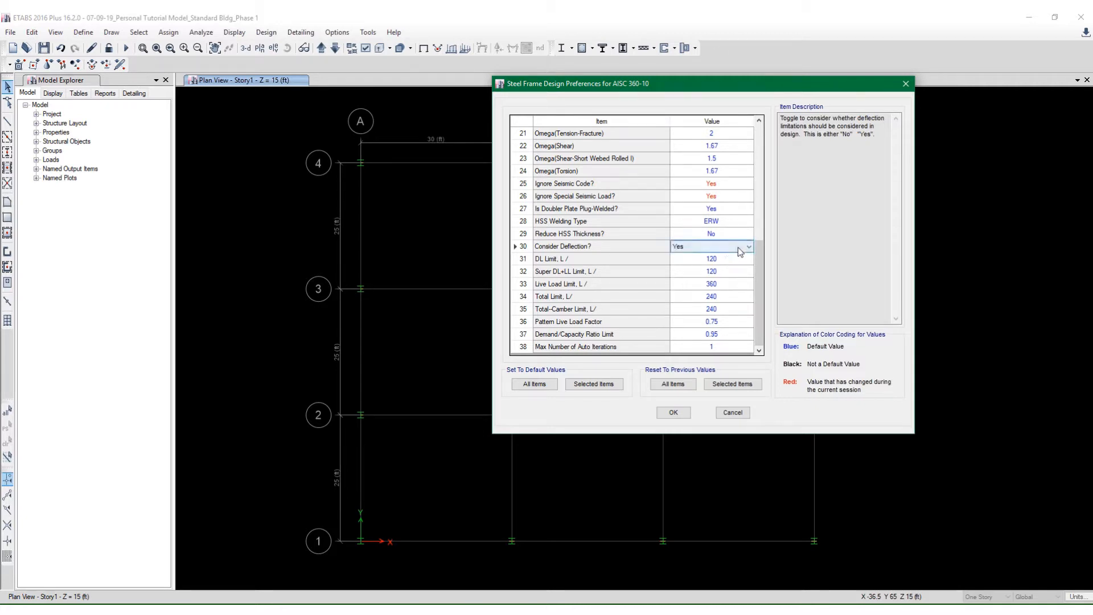
pyautogui.click(748, 246)
pyautogui.click(730, 266)
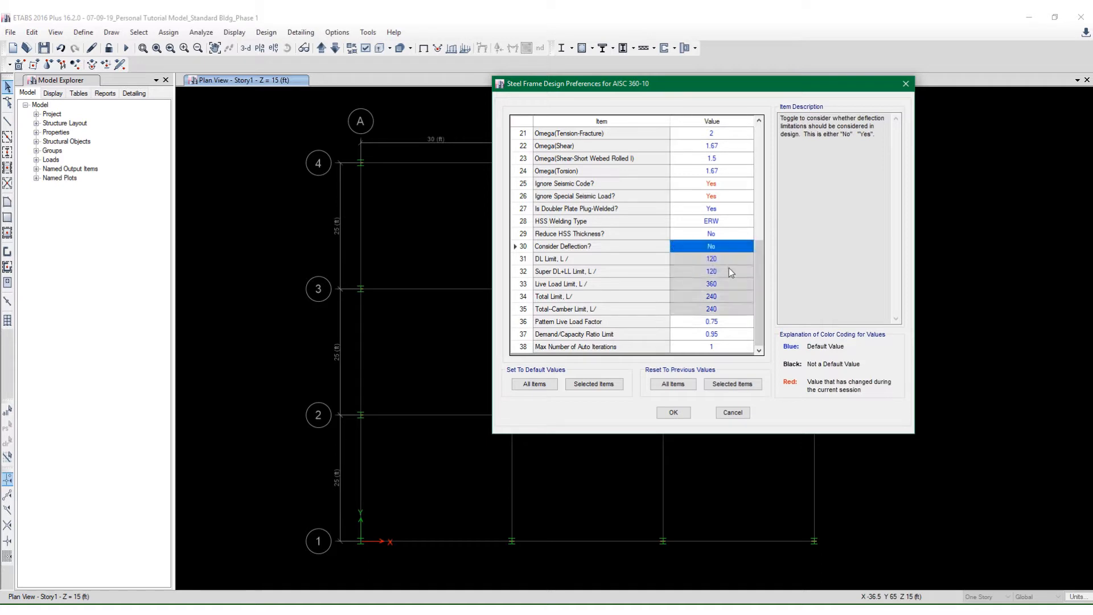
pyautogui.moveTo(757, 281); pyautogui.dragTo(764, 200)
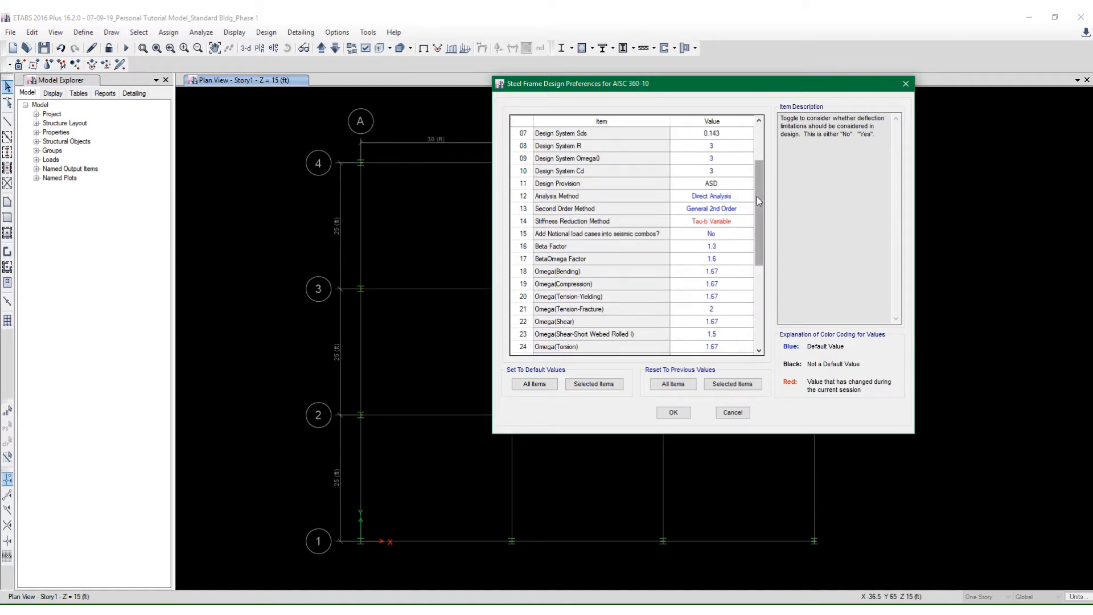
pyautogui.moveTo(760, 197); pyautogui.dragTo(739, 299)
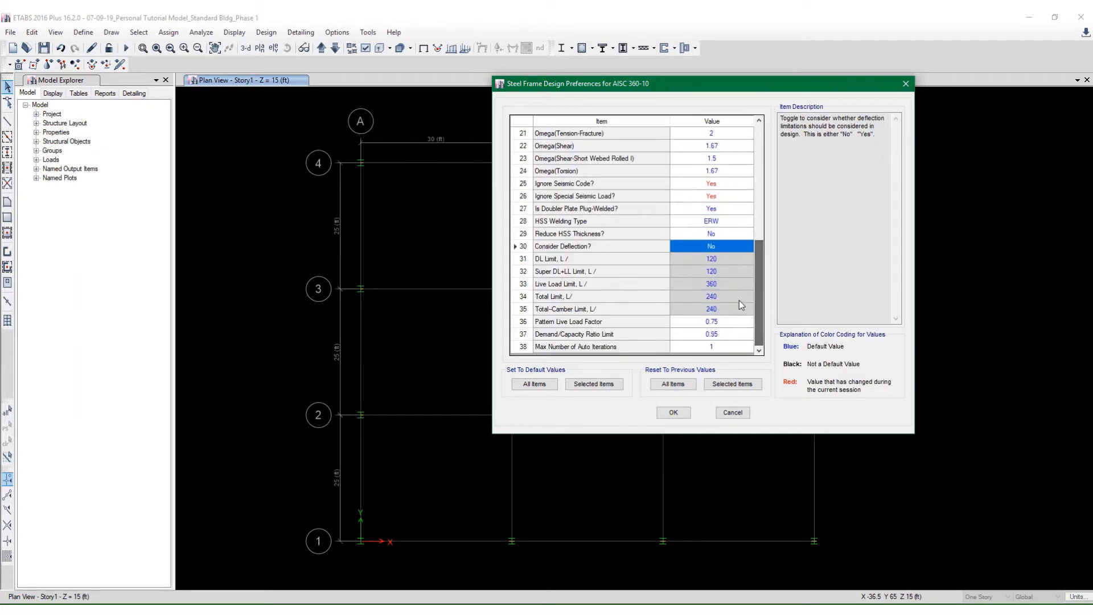
# Shift the preferences dialog further off the grid and set Consider Deflection back to Yes
pyautogui.moveTo(688, 86); pyautogui.dragTo(730, 82)
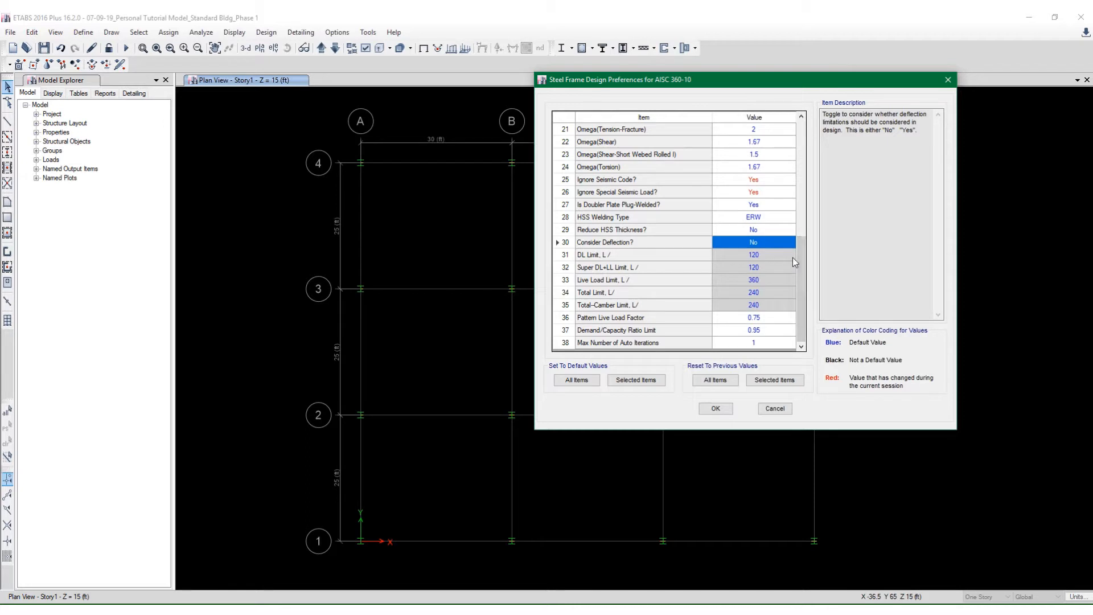
pyautogui.click(784, 246)
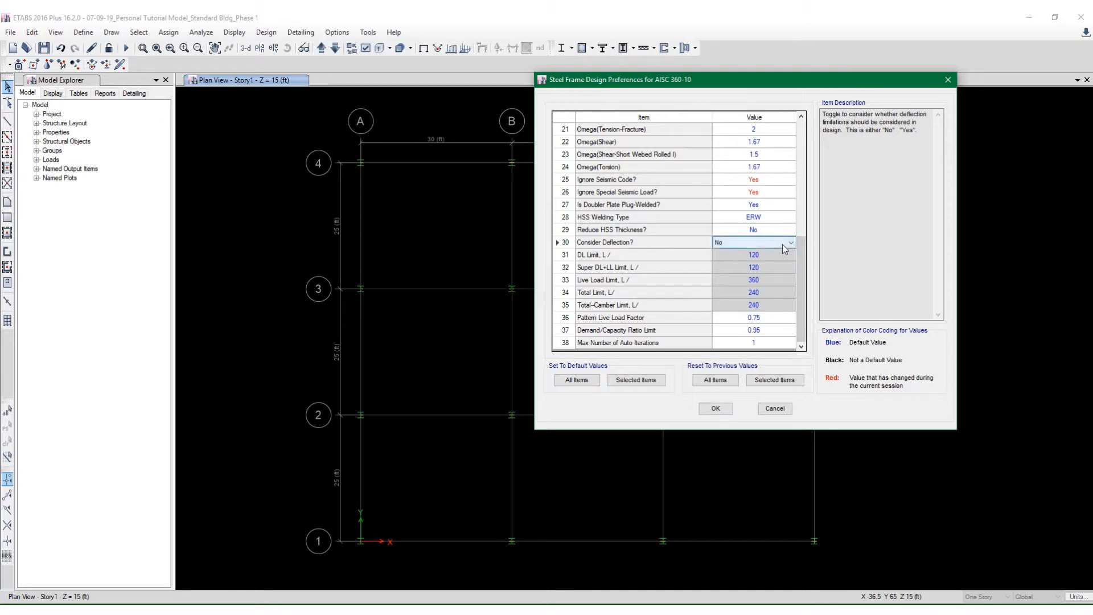
pyautogui.click(791, 244)
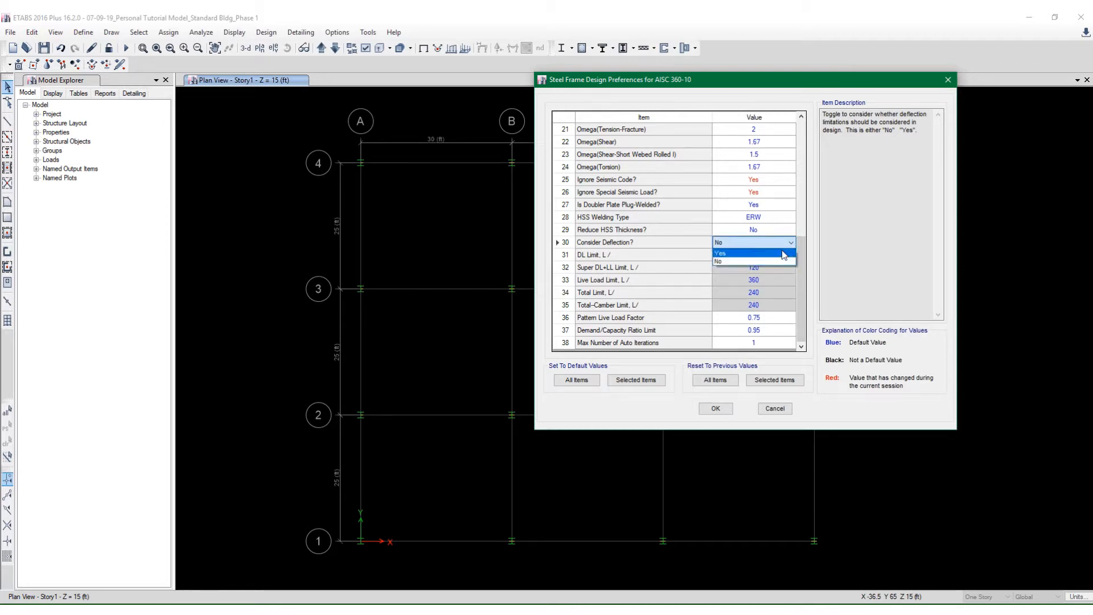
pyautogui.click(777, 255)
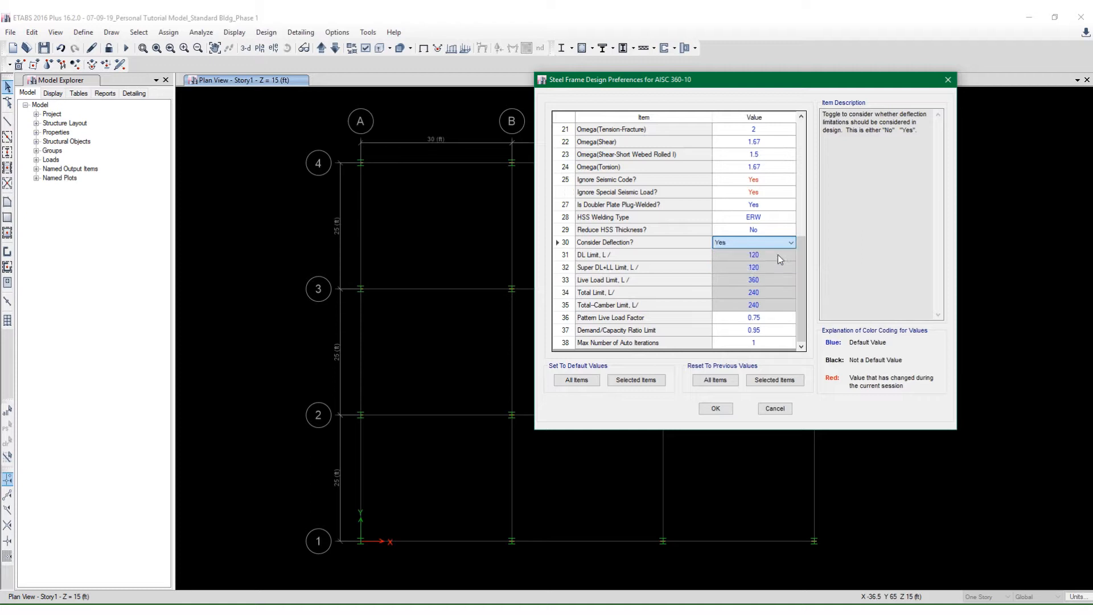
# Set the Demand/Capacity Ratio Limit to 1 in the steel frame design preferences and save the model
pyautogui.click(766, 330)
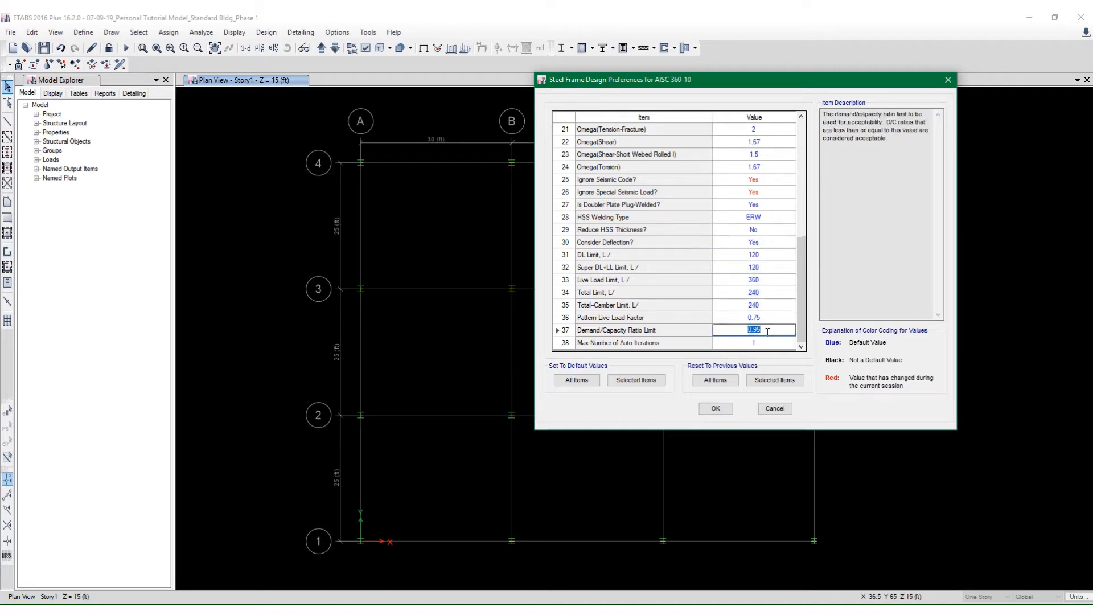
pyautogui.click(773, 330)
pyautogui.write('0.9')
pyautogui.press('BackSpace')
pyautogui.press('BackSpace')
pyautogui.press('Return')
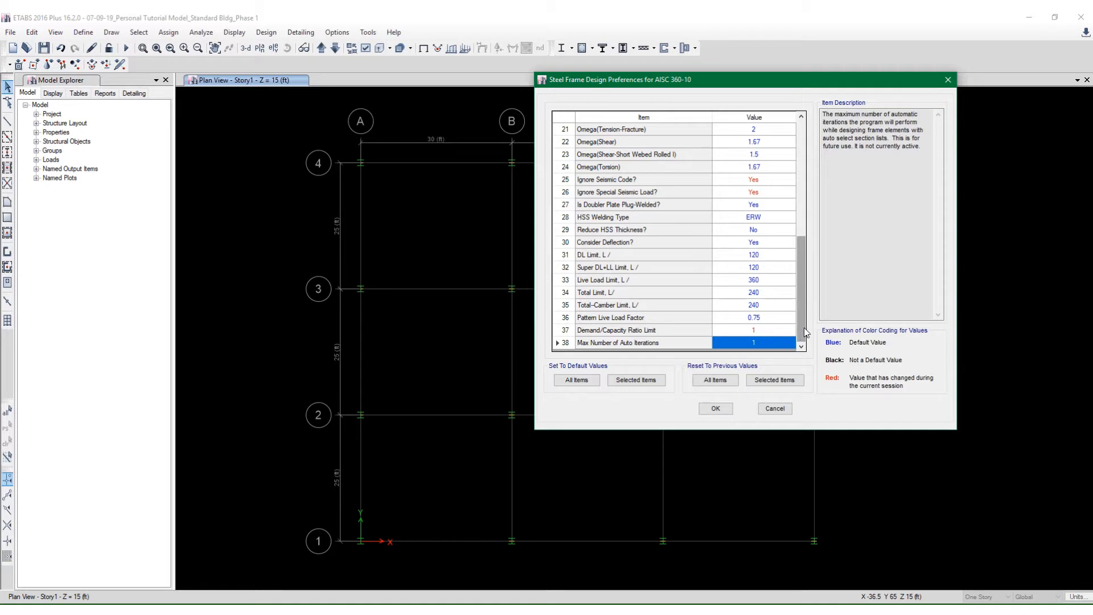
pyautogui.click(715, 410)
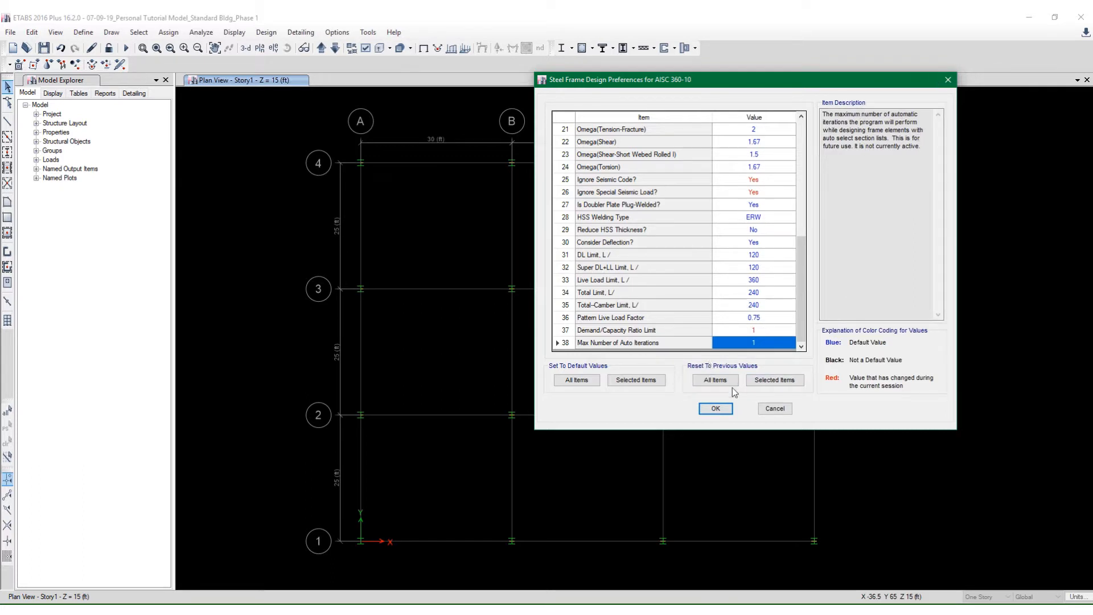
pyautogui.click(714, 409)
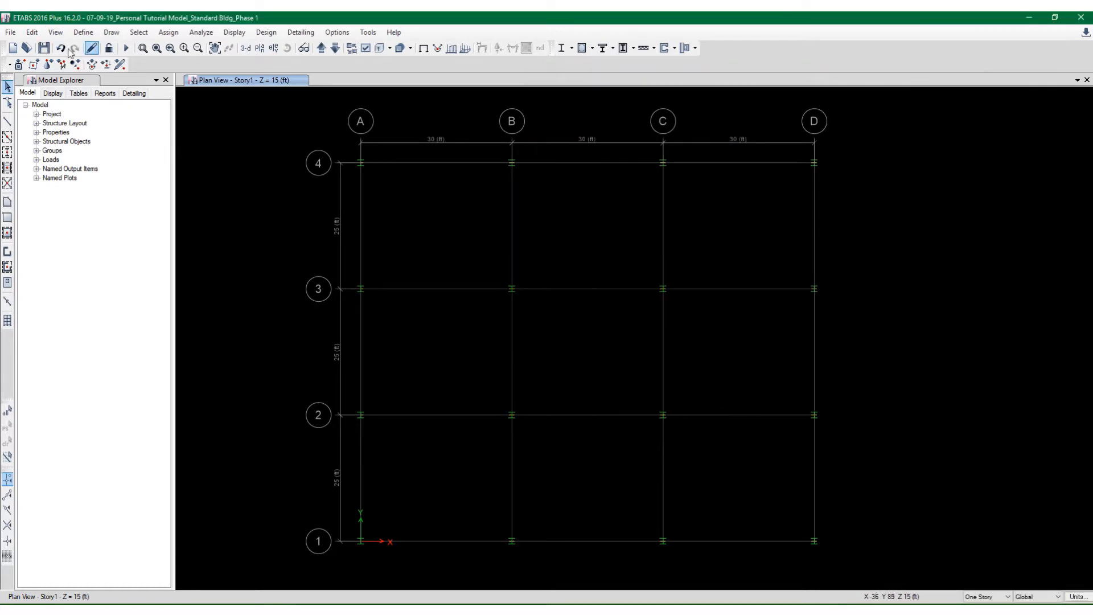
pyautogui.click(48, 52)
# Confirm Full 3D active degrees of freedom with all six directions enabled, and save the model
pyautogui.click(193, 33)
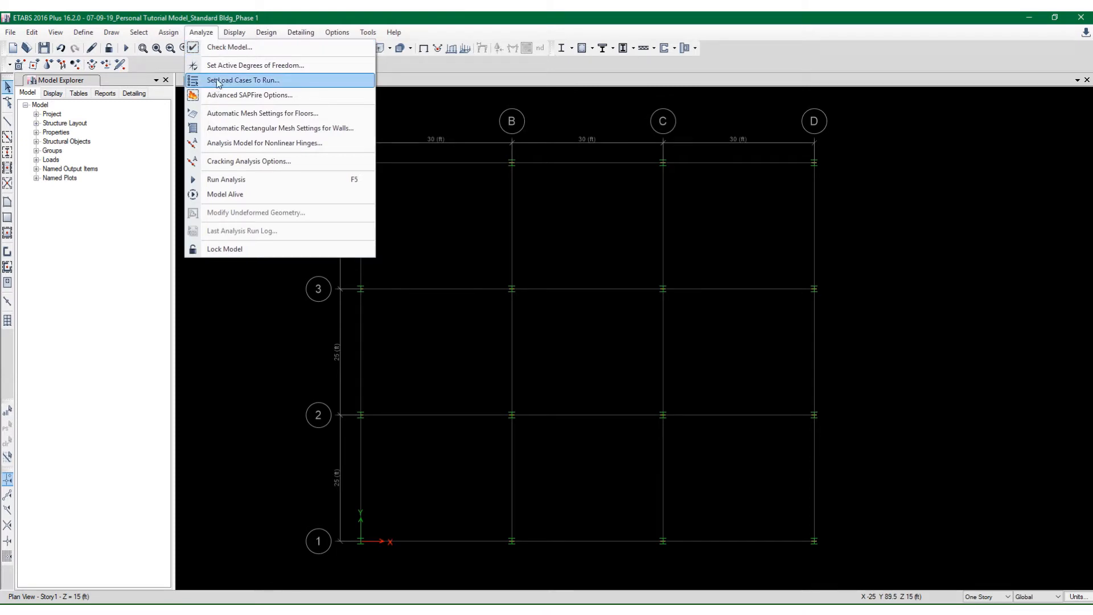
pyautogui.click(230, 65)
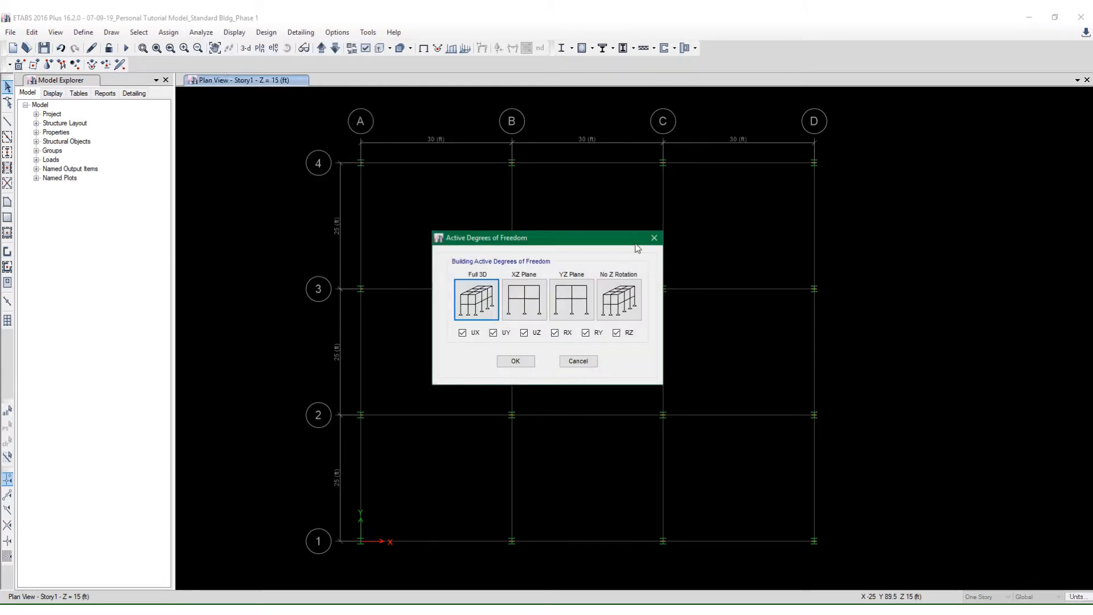
pyautogui.moveTo(599, 243); pyautogui.dragTo(606, 183)
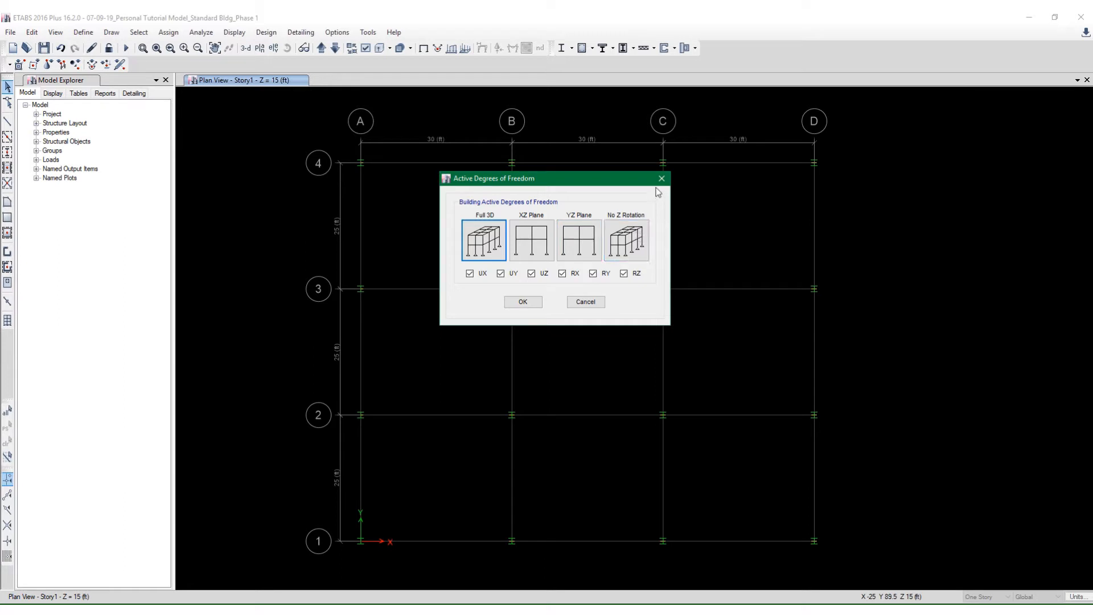
pyautogui.click(517, 303)
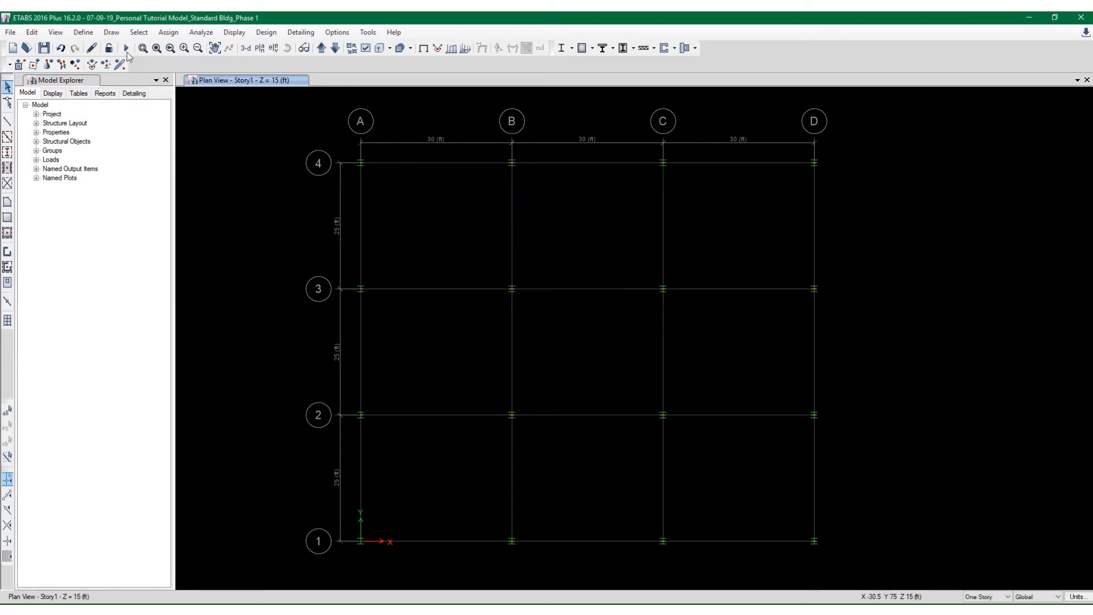
pyautogui.click(45, 49)
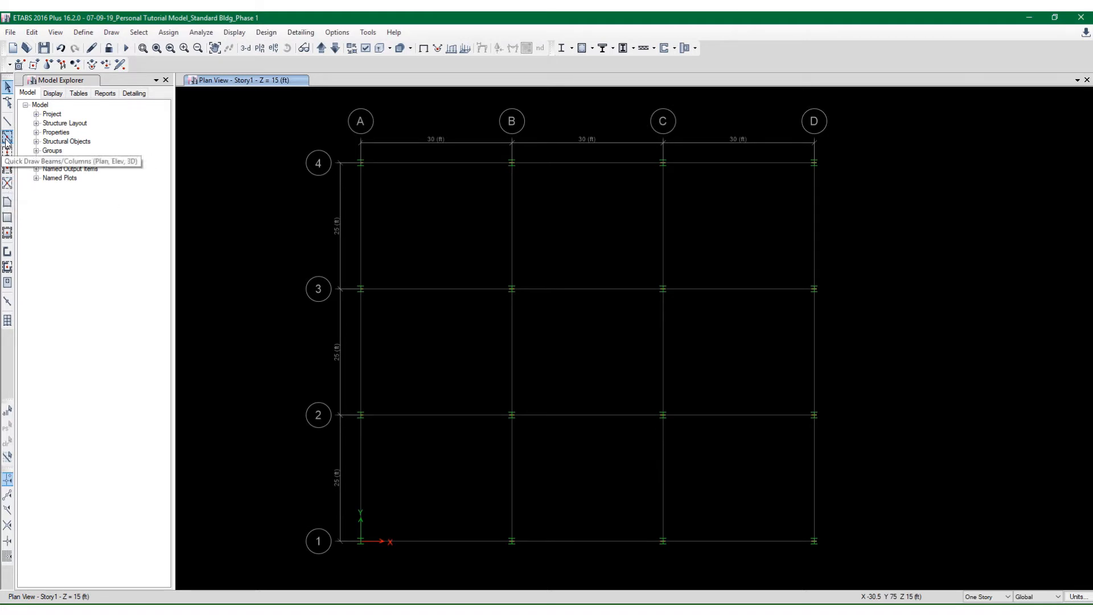
# Start Quick Draw Beams/Columns in plan view and set the moment releases to Pinned
pyautogui.click(112, 32)
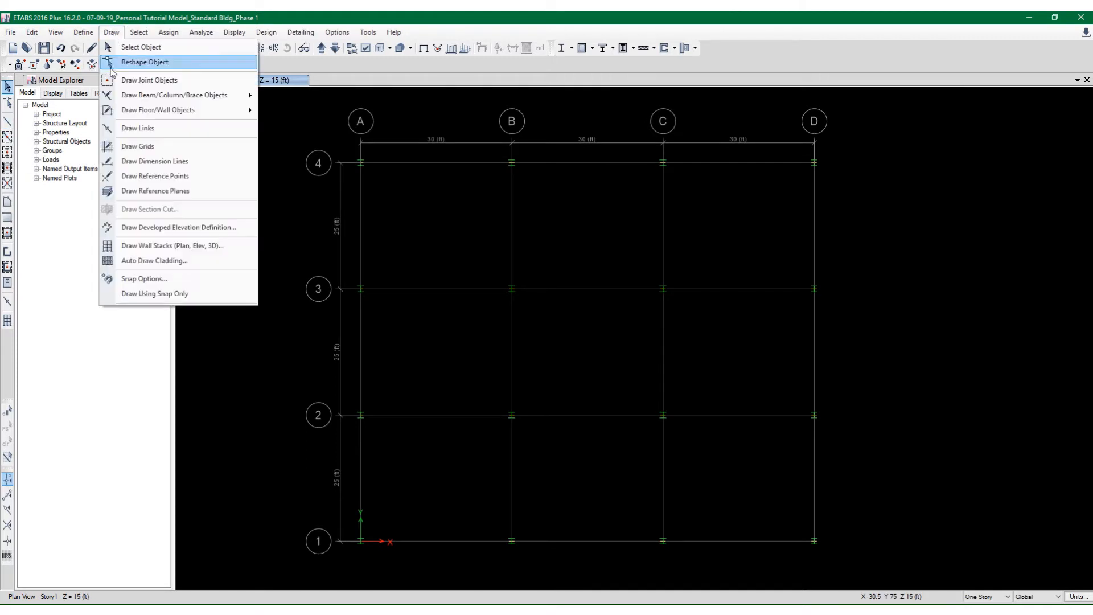
pyautogui.moveTo(171, 95)
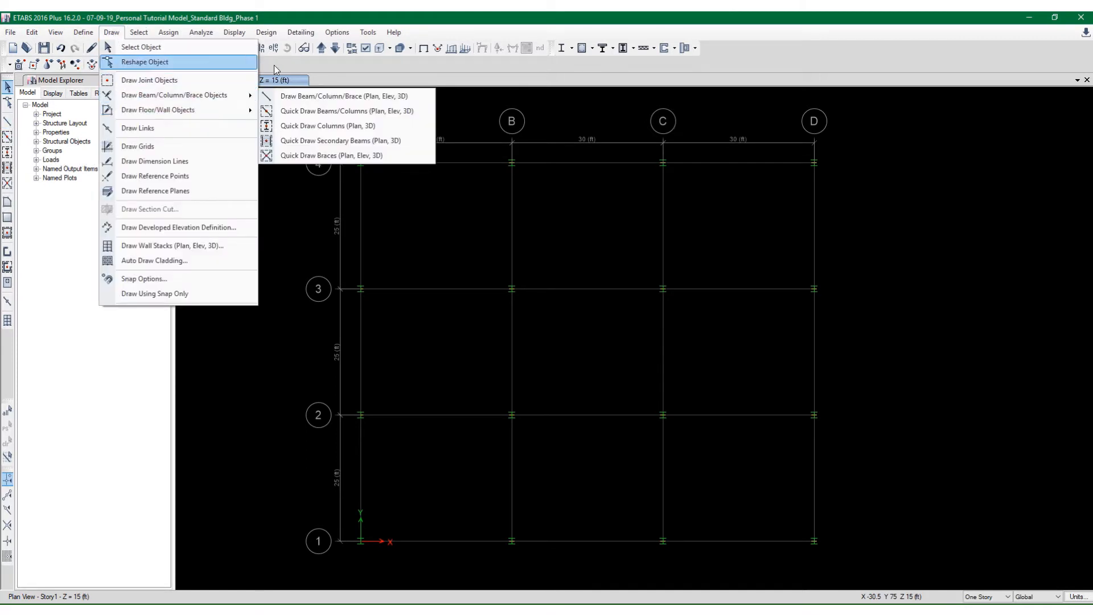
pyautogui.moveTo(239, 98)
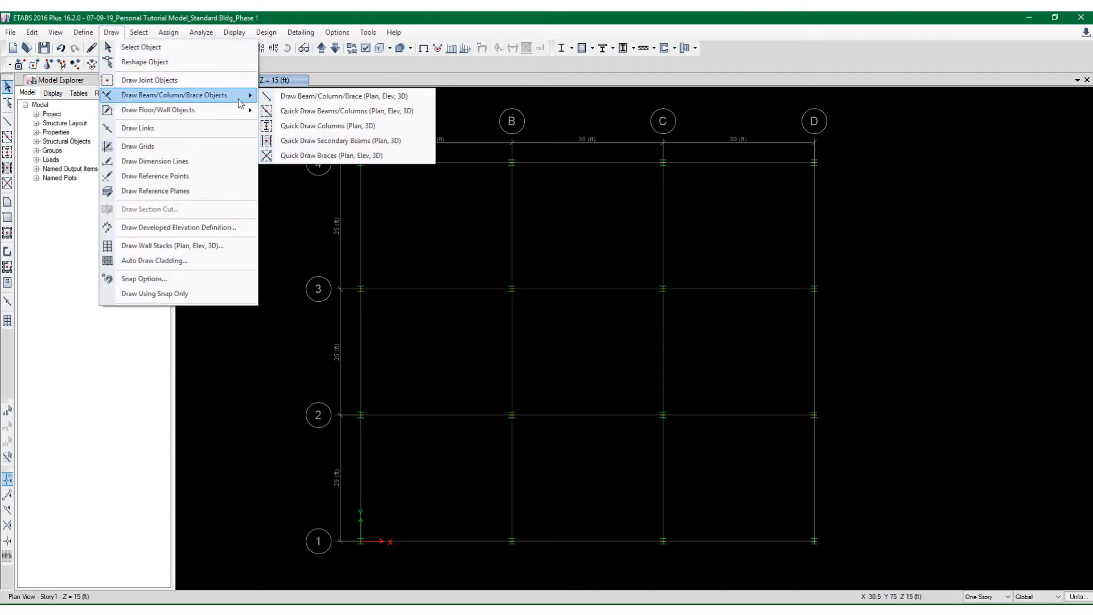
pyautogui.click(296, 112)
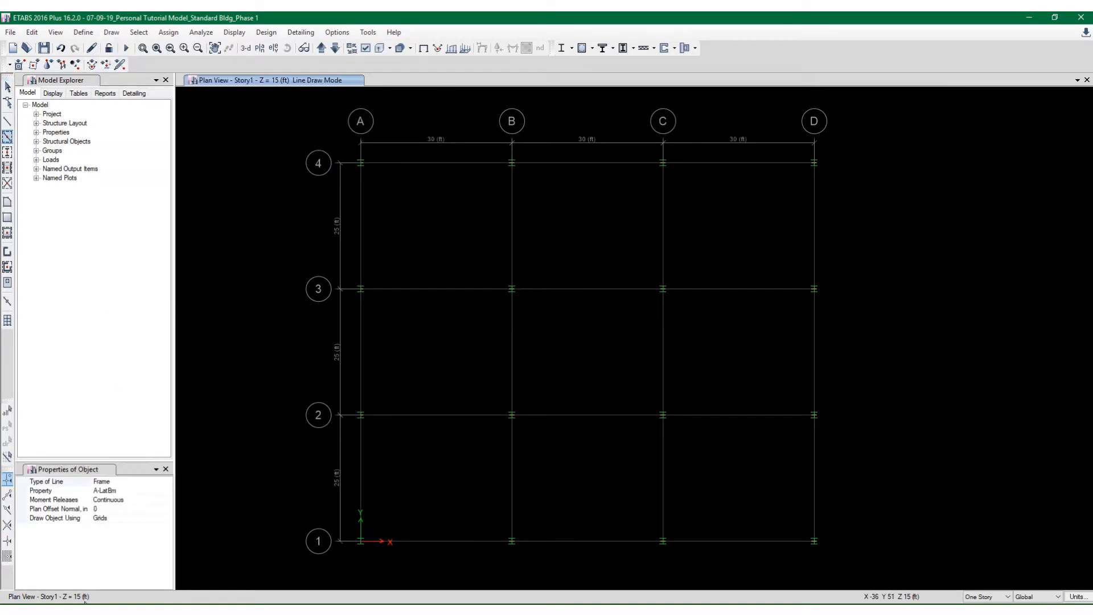
pyautogui.click(139, 497)
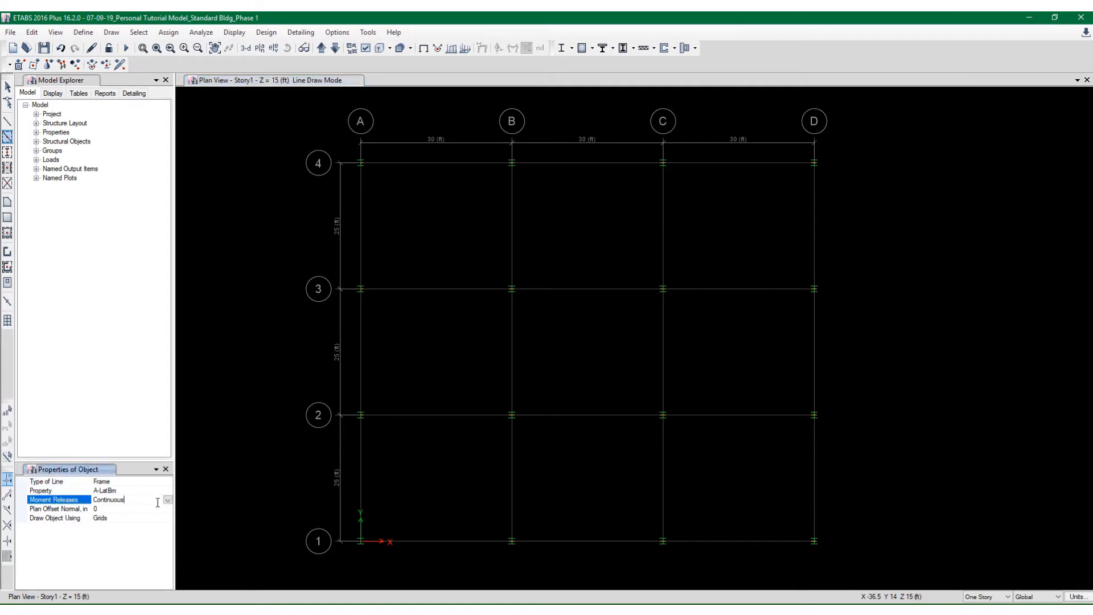
pyautogui.click(167, 500)
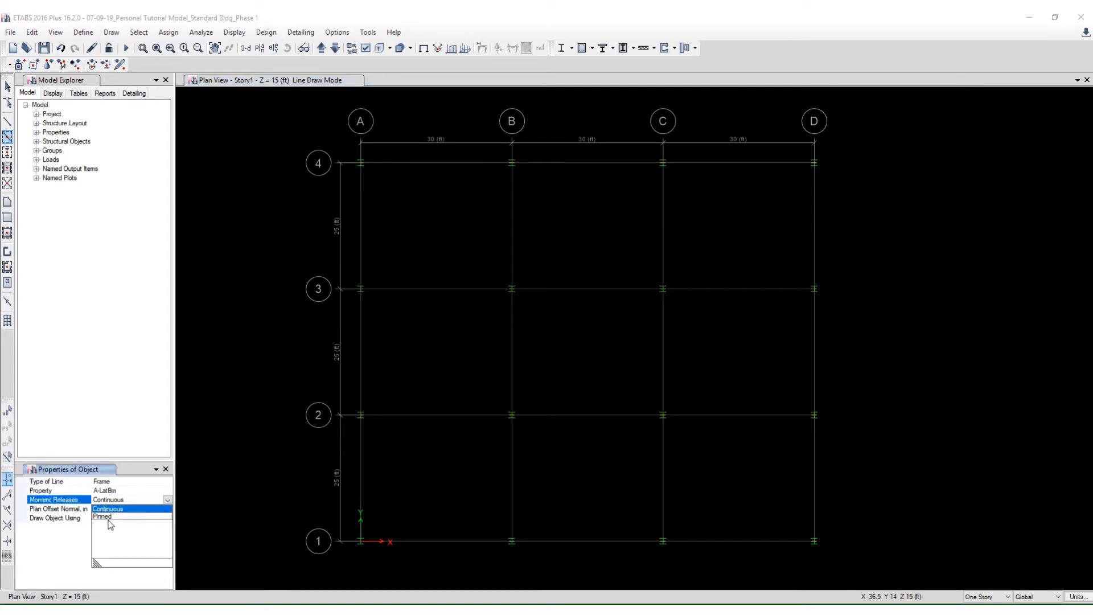
pyautogui.click(110, 520)
pyautogui.click(167, 501)
pyautogui.click(125, 519)
# Set the section property of the beams being drawn to W21X44
pyautogui.click(140, 490)
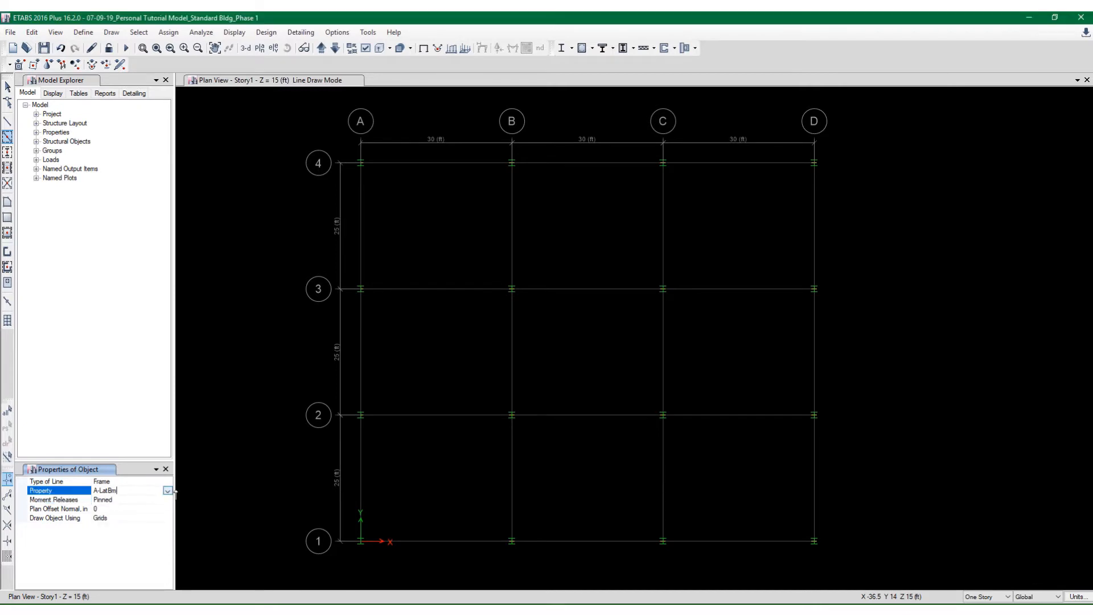
pyautogui.click(168, 491)
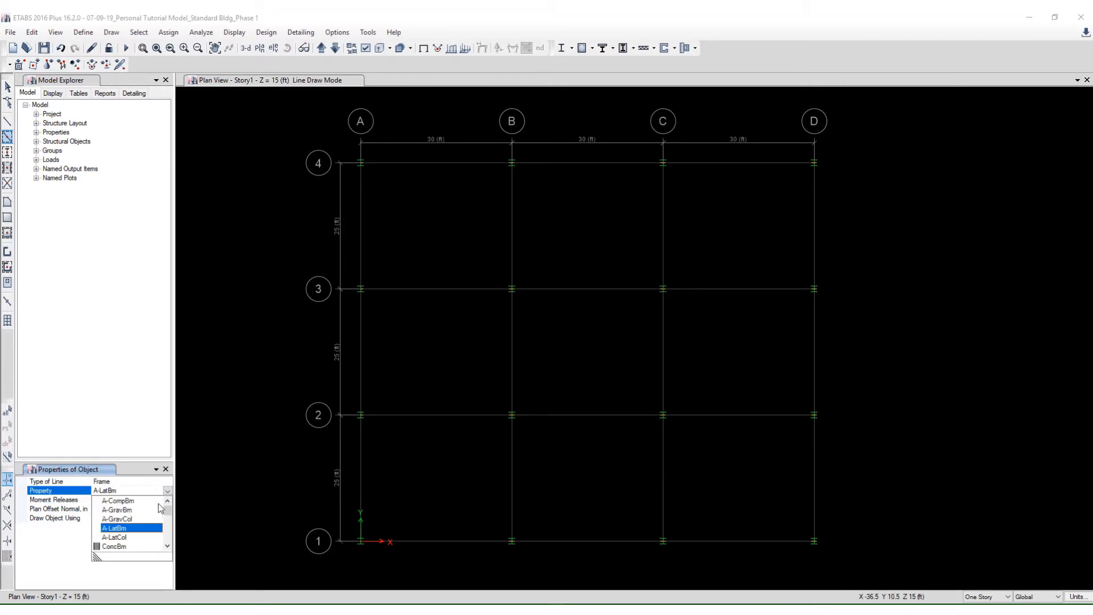
pyautogui.moveTo(167, 511); pyautogui.dragTo(159, 542)
pyautogui.scroll(3, 136, 534)
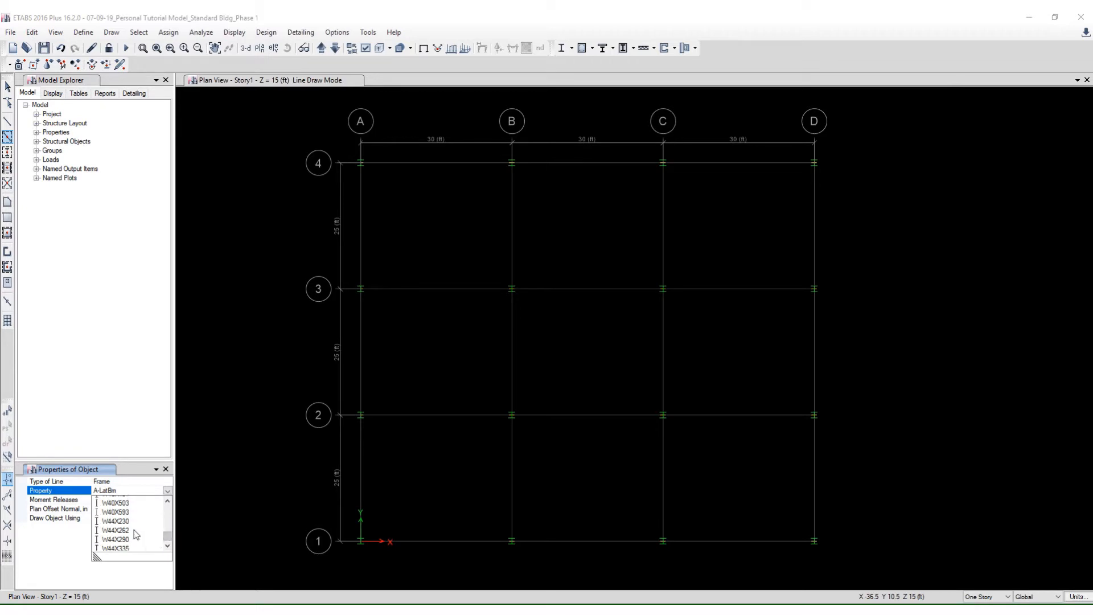
pyautogui.scroll(5, 136, 535)
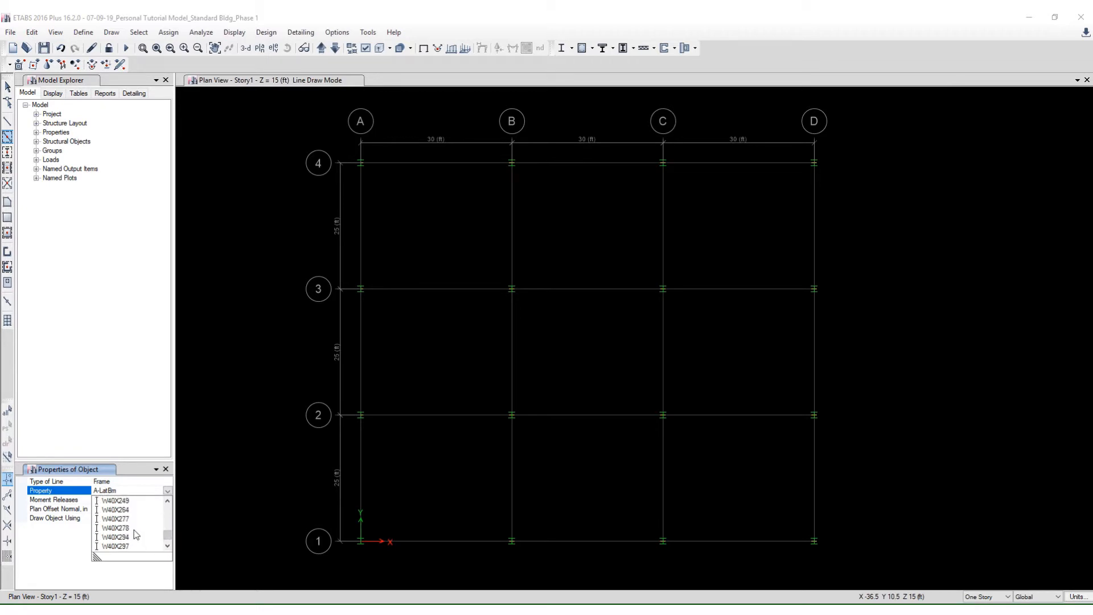
pyautogui.scroll(5, 137, 534)
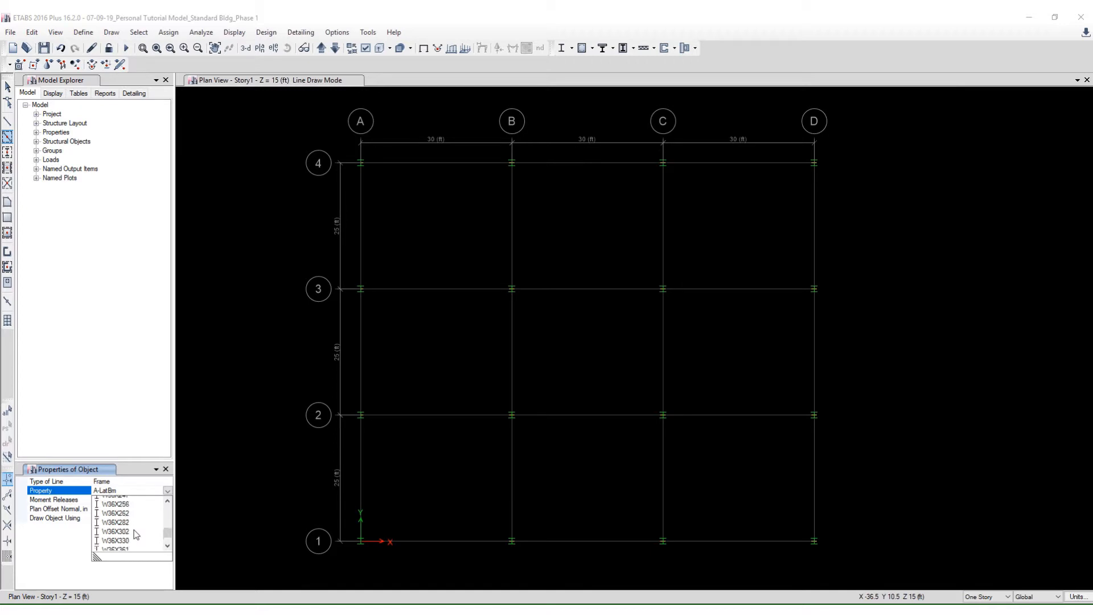
pyautogui.scroll(6, 137, 534)
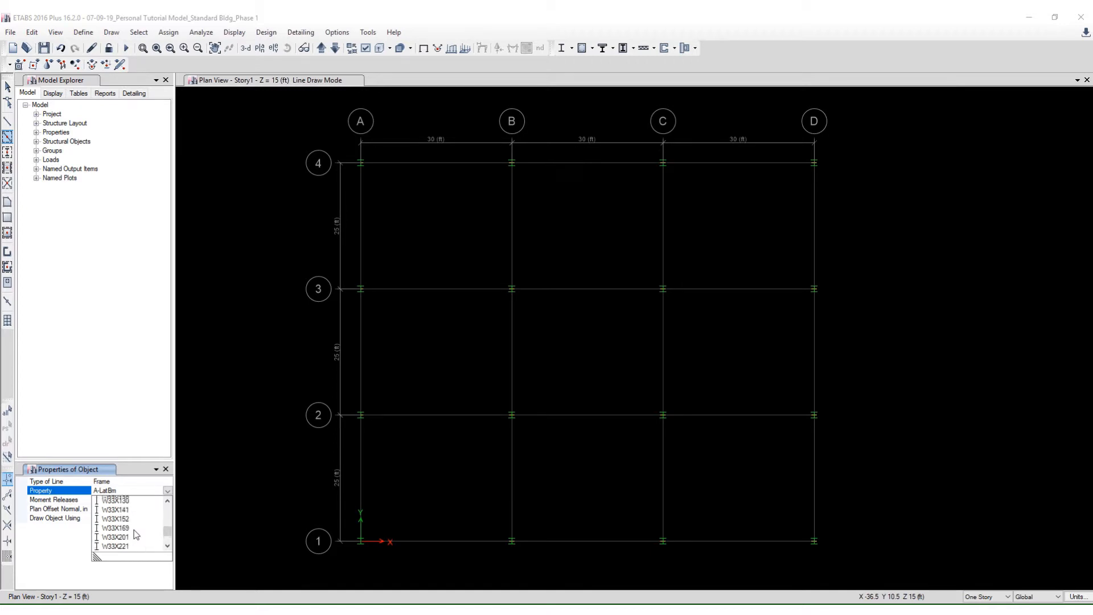
pyautogui.scroll(6, 137, 535)
pyautogui.scroll(5, 137, 534)
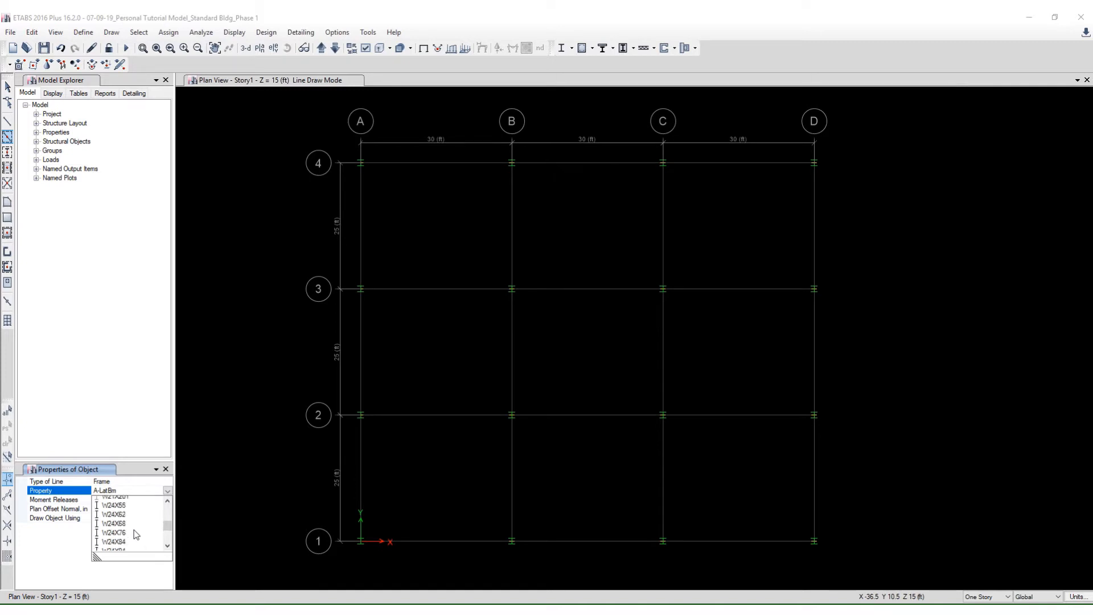
pyautogui.scroll(5, 137, 521)
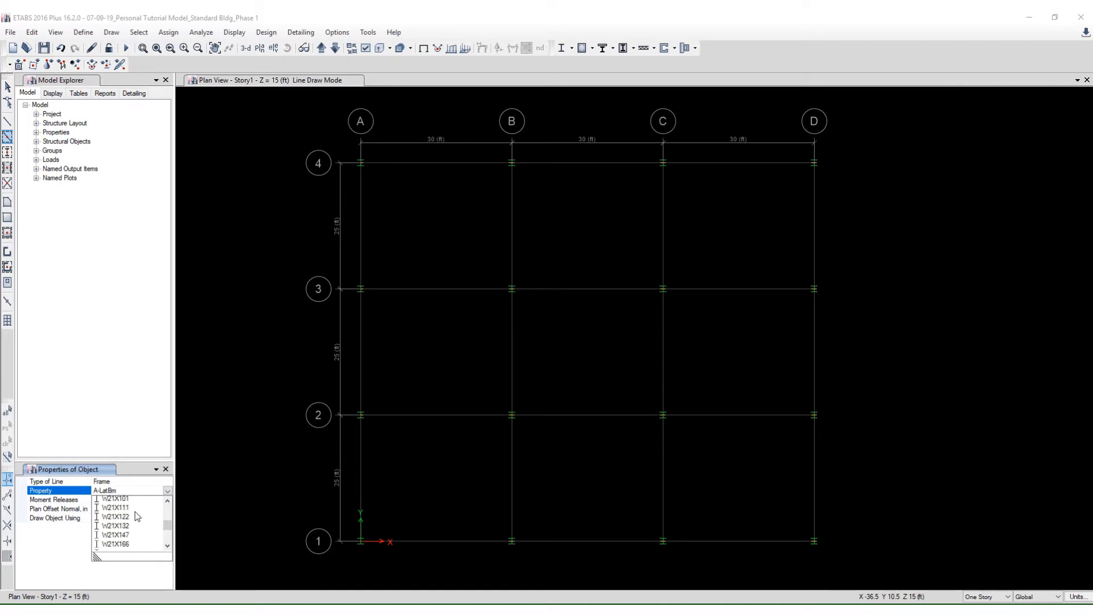
pyautogui.scroll(2, 137, 515)
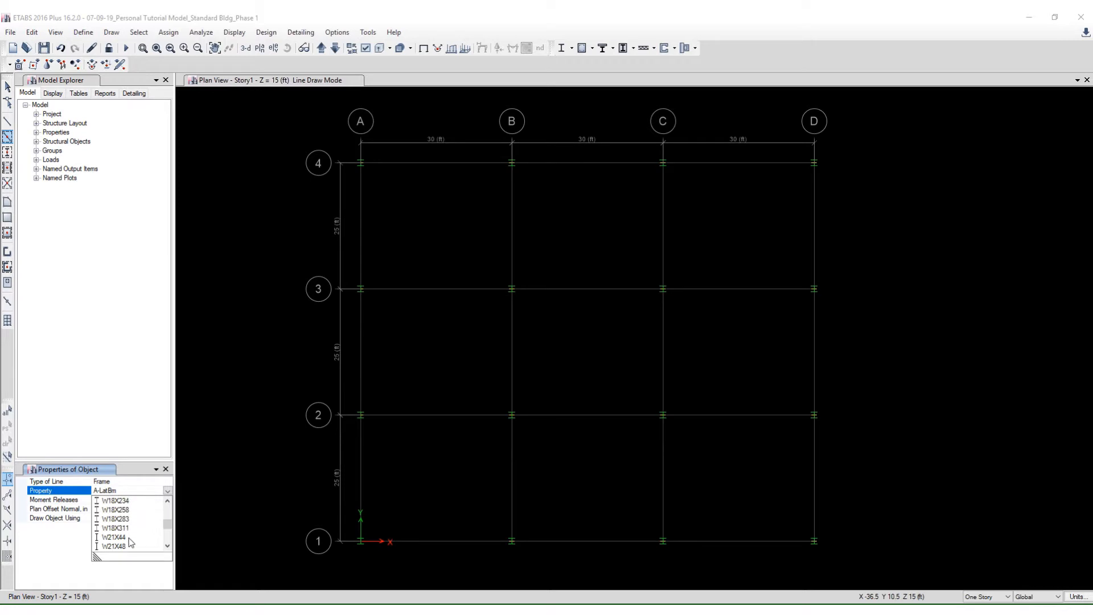
pyautogui.click(125, 538)
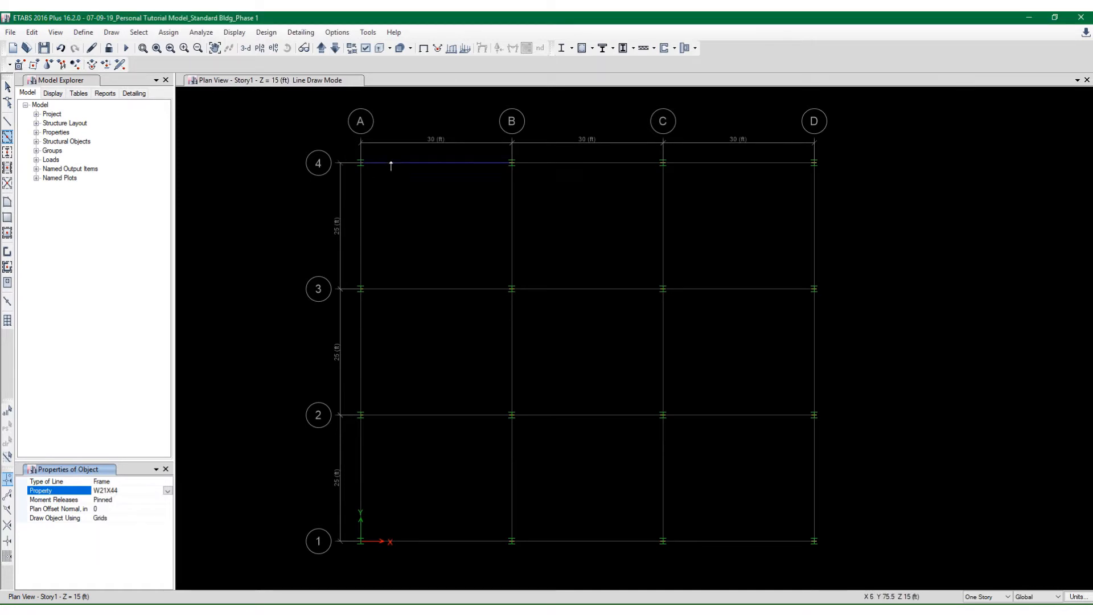
# Draw pinned W21X44 beams in every bay along perimeter grid lines 4, D and 1
pyautogui.click(391, 164)
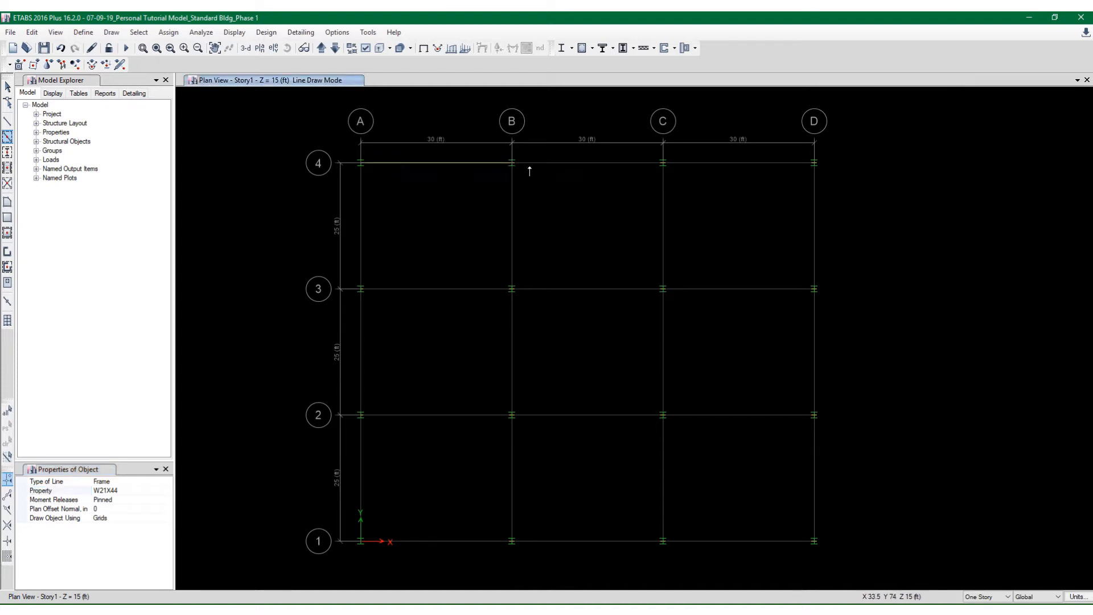
pyautogui.click(685, 165)
pyautogui.click(812, 245)
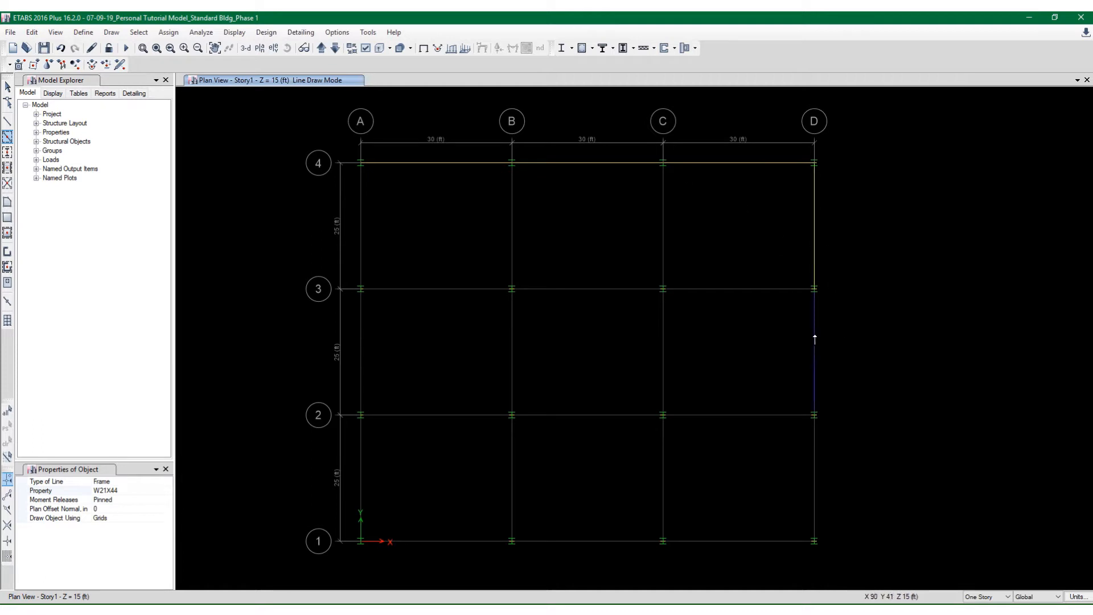
pyautogui.click(819, 416)
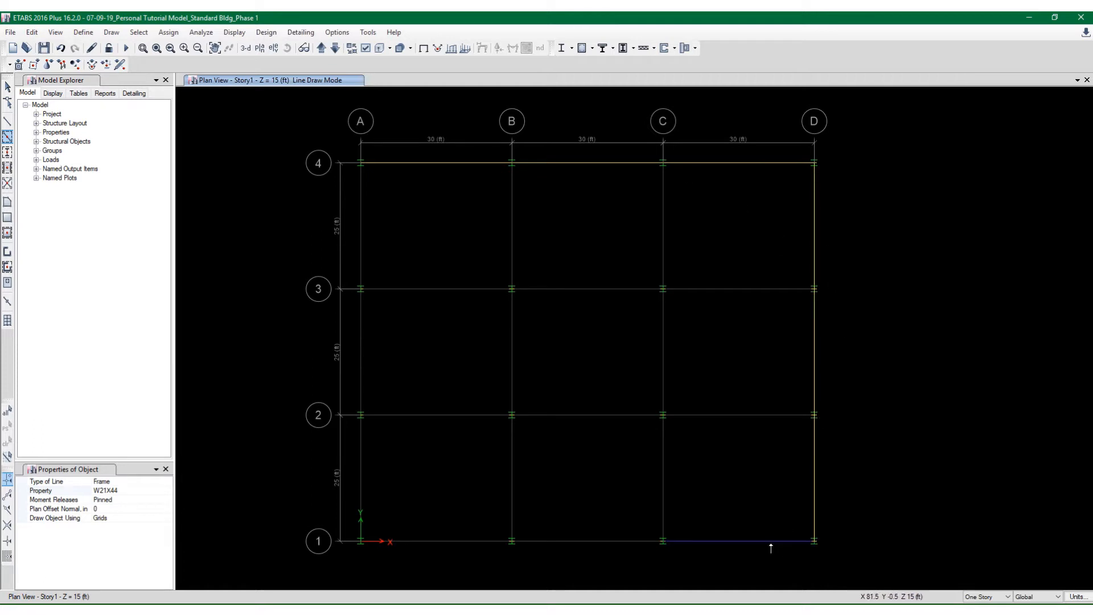
pyautogui.click(745, 550)
pyautogui.click(614, 541)
pyautogui.click(415, 544)
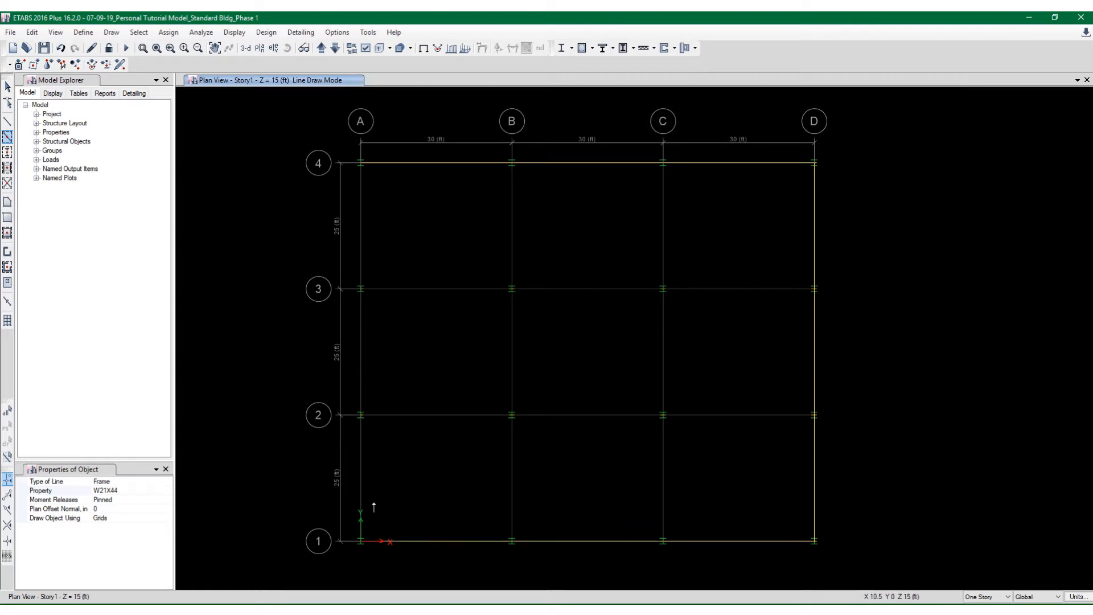
# Draw beams on A, B and C between grids 1–2, on C between 2–3, and on 2 and 3 between B–C
pyautogui.click(365, 489)
pyautogui.click(556, 450)
pyautogui.click(669, 419)
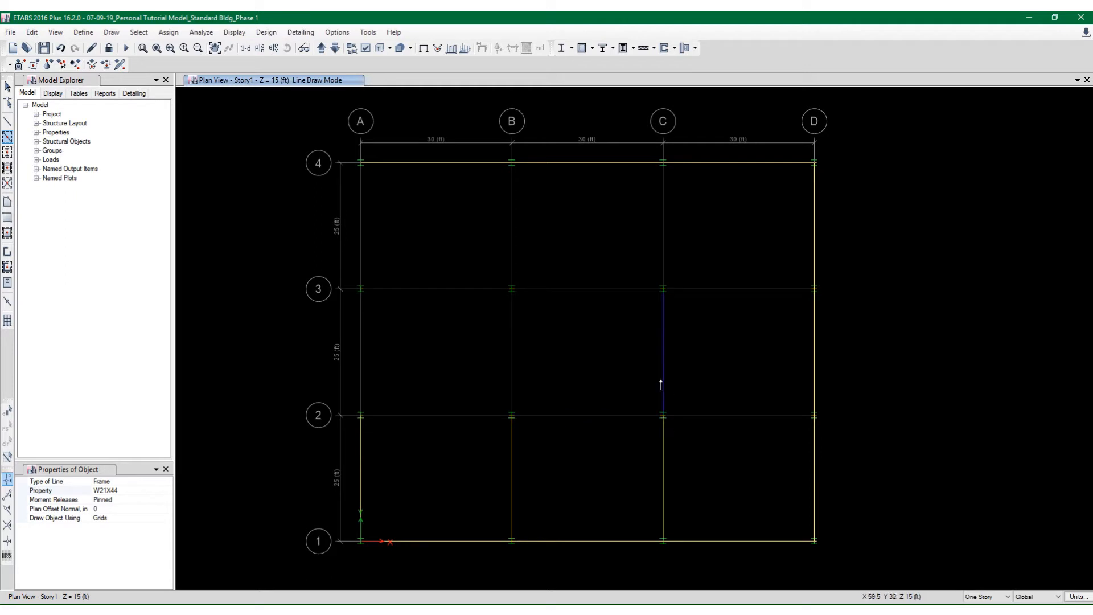
pyautogui.click(621, 294)
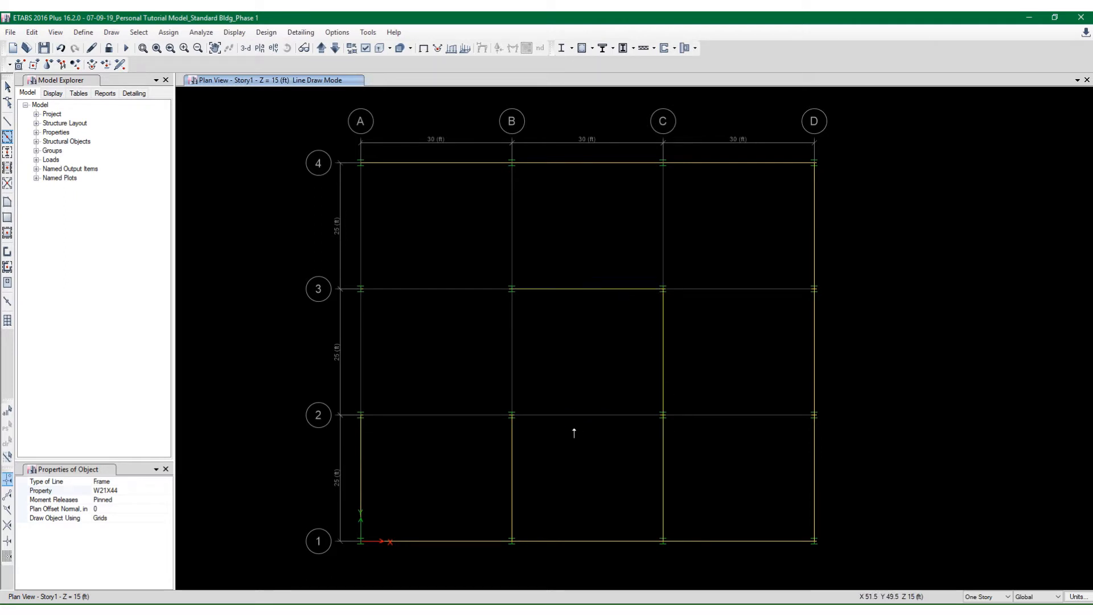
pyautogui.click(567, 417)
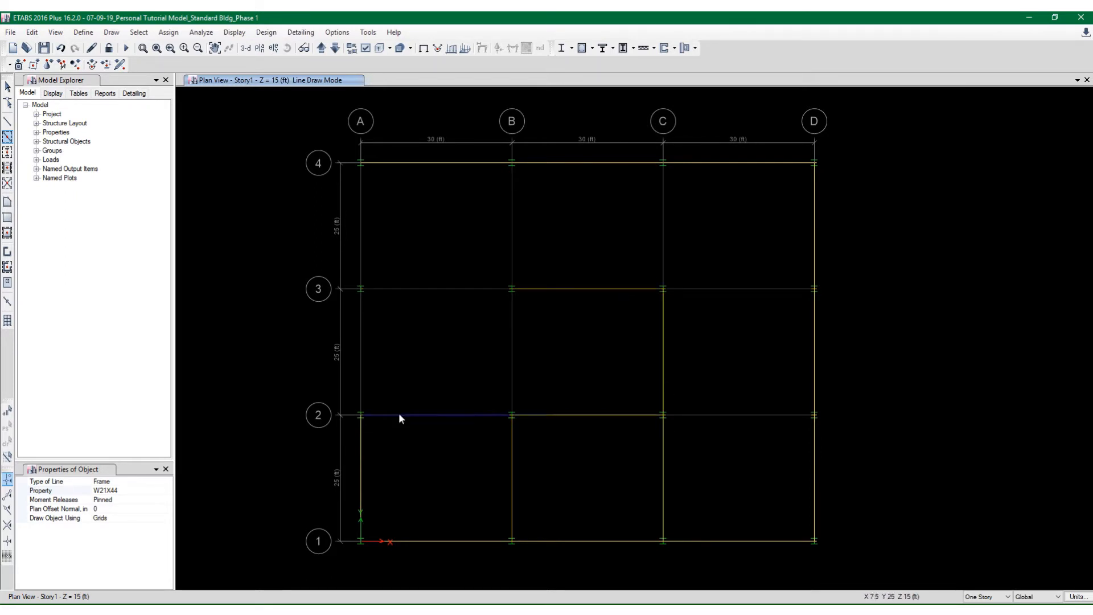
# Draw beams on grids 2 and 3 between A and B, and fill lines A and B from grid 2 to 4
pyautogui.click(399, 413)
pyautogui.click(362, 375)
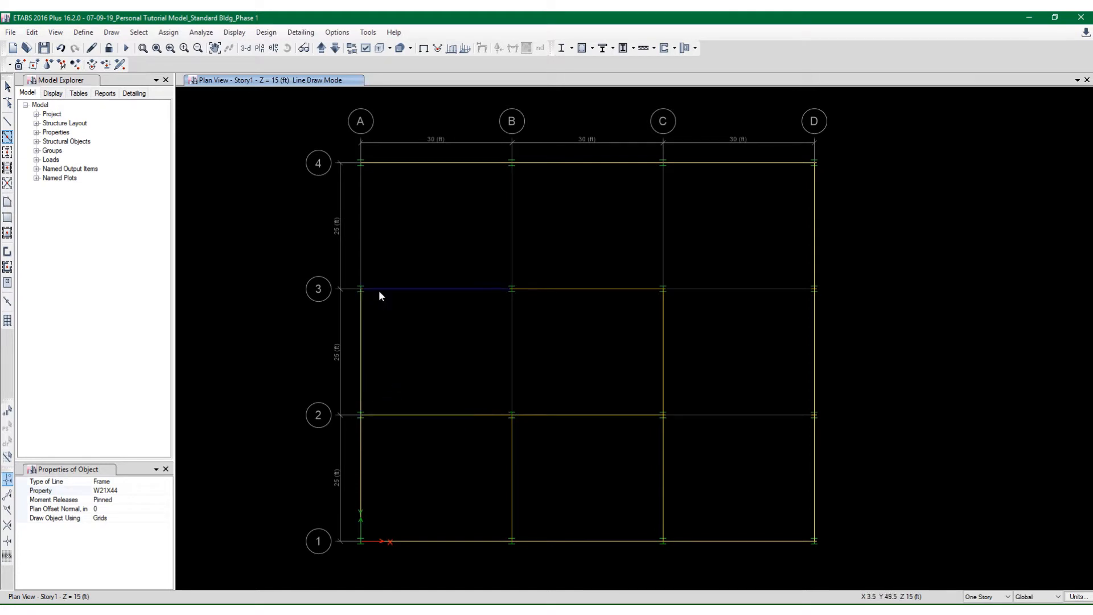
pyautogui.click(379, 291)
pyautogui.click(363, 263)
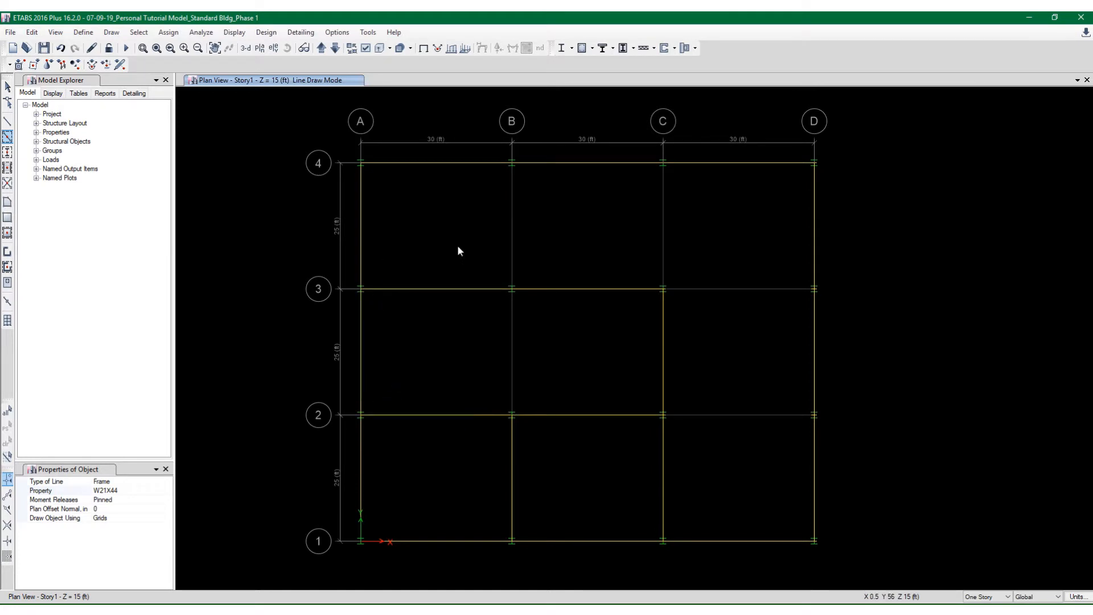
pyautogui.click(512, 243)
pyautogui.click(511, 330)
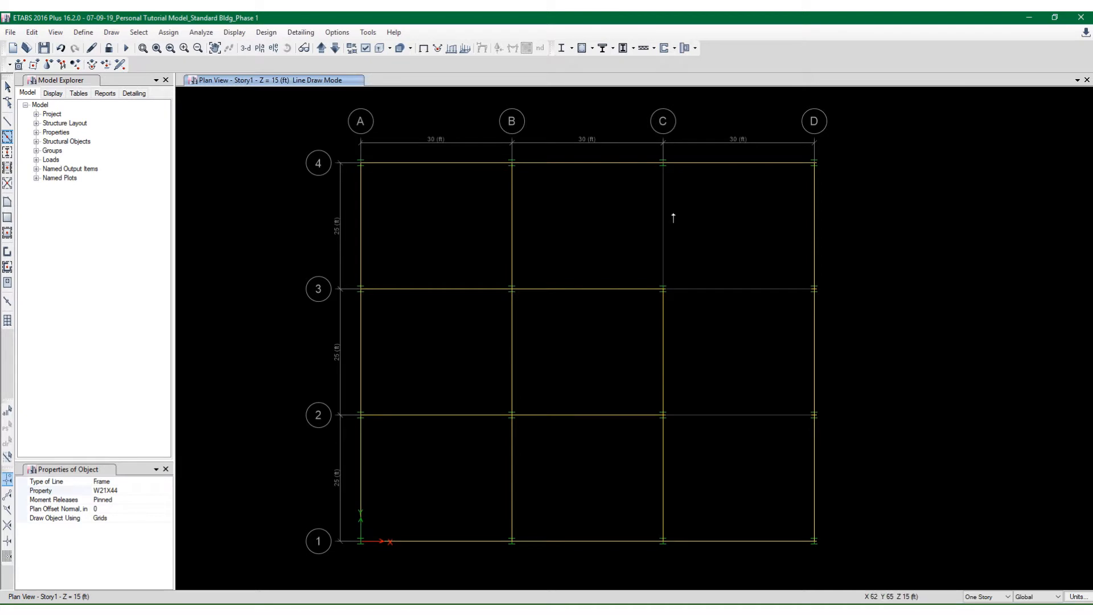
# Draw pinned W21X44 beams on grid line C between 3 and 4, and on lines 2 and 3 between C and D
pyautogui.moveTo(625, 141)
pyautogui.mouseDown()
pyautogui.moveTo(832, 319)
pyautogui.moveTo(970, 494)
pyautogui.moveTo(696, 297)
pyautogui.mouseUp()
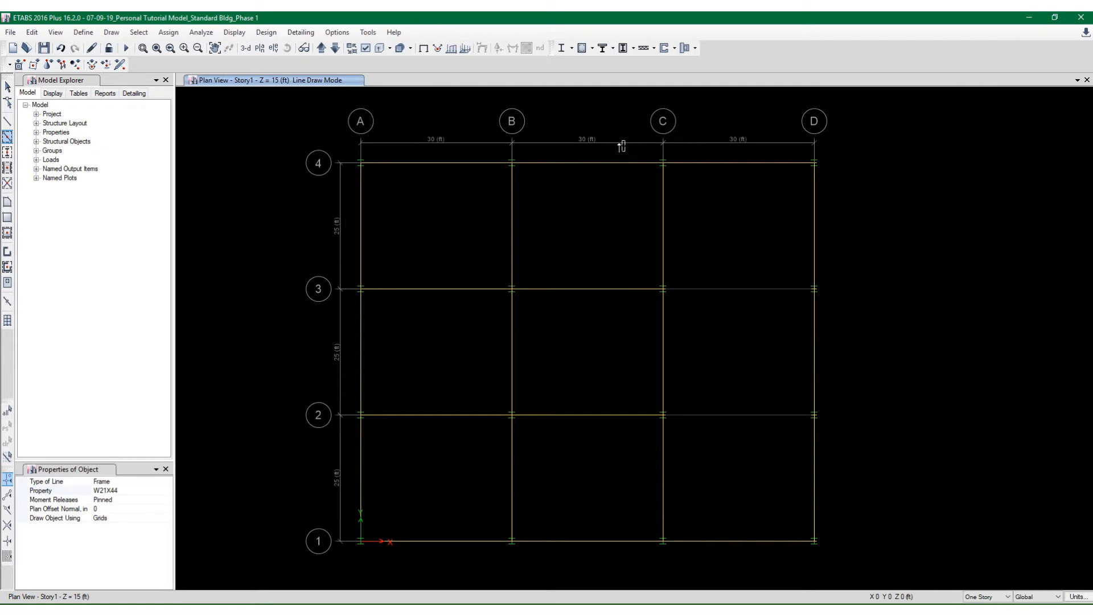
pyautogui.click(610, 174)
pyautogui.moveTo(601, 195)
pyautogui.mouseDown()
pyautogui.moveTo(804, 415)
pyautogui.moveTo(902, 477)
pyautogui.mouseUp()
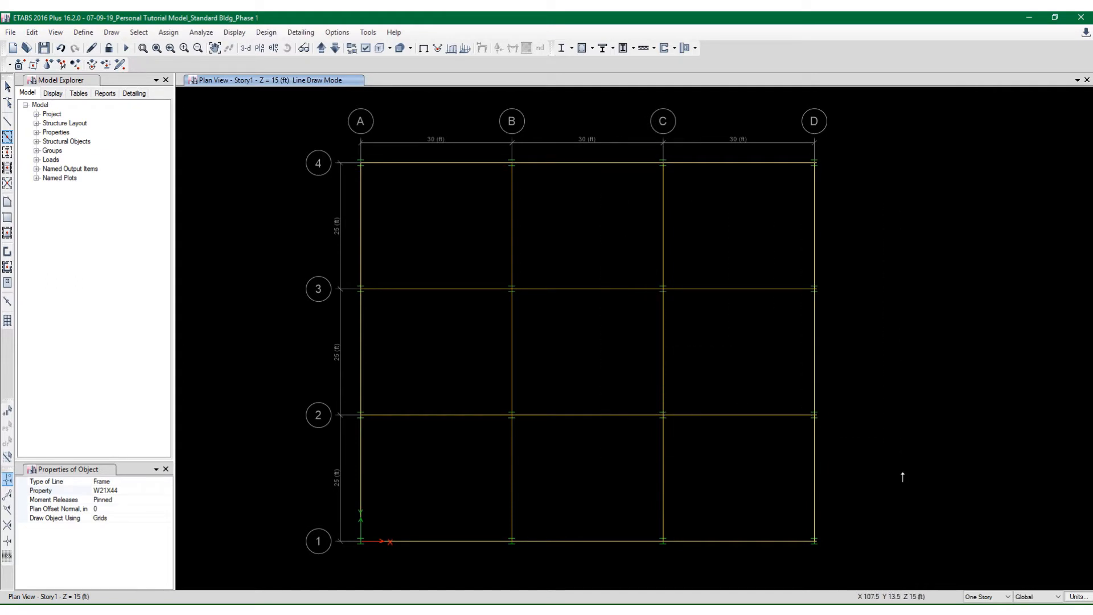
pyautogui.press('Escape')
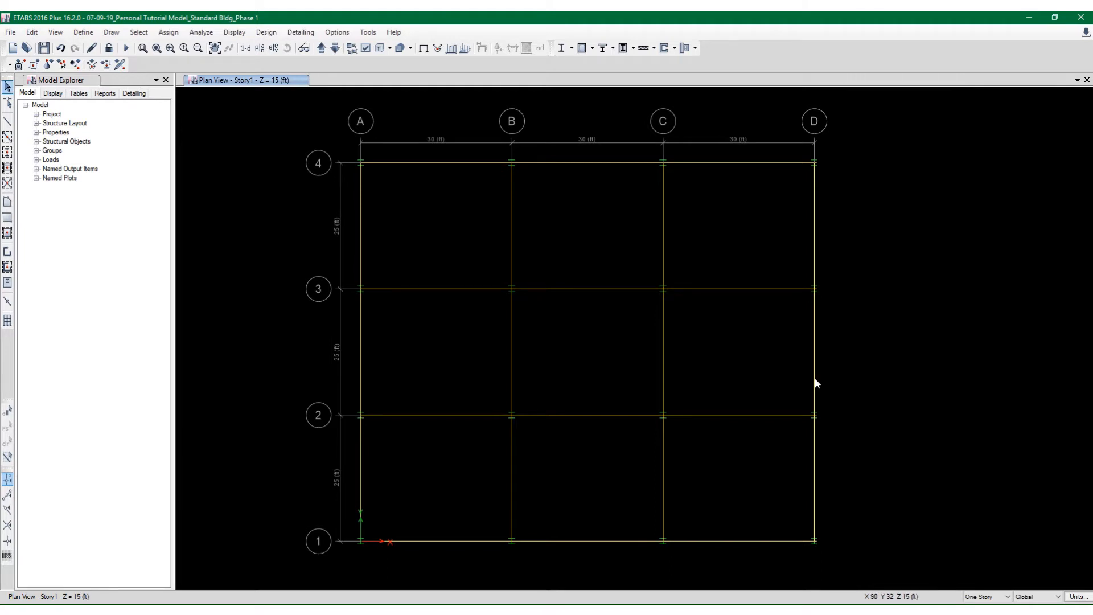
# Delete the beam on grid line D between grids 2 and 3
pyautogui.click(815, 384)
pyautogui.click(816, 381)
pyautogui.click(7, 121)
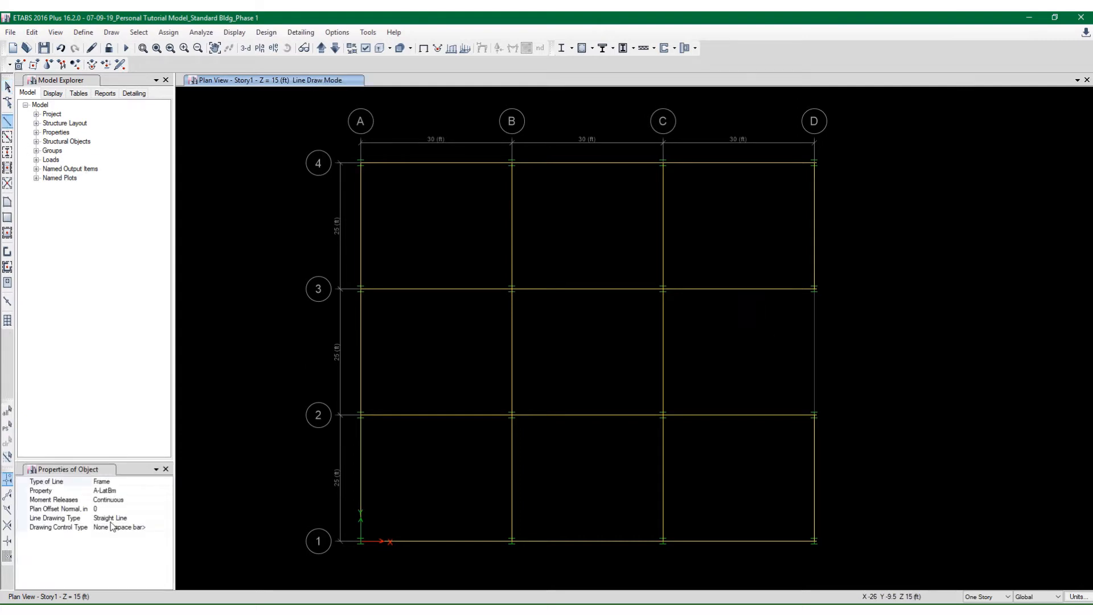
pyautogui.press('Escape')
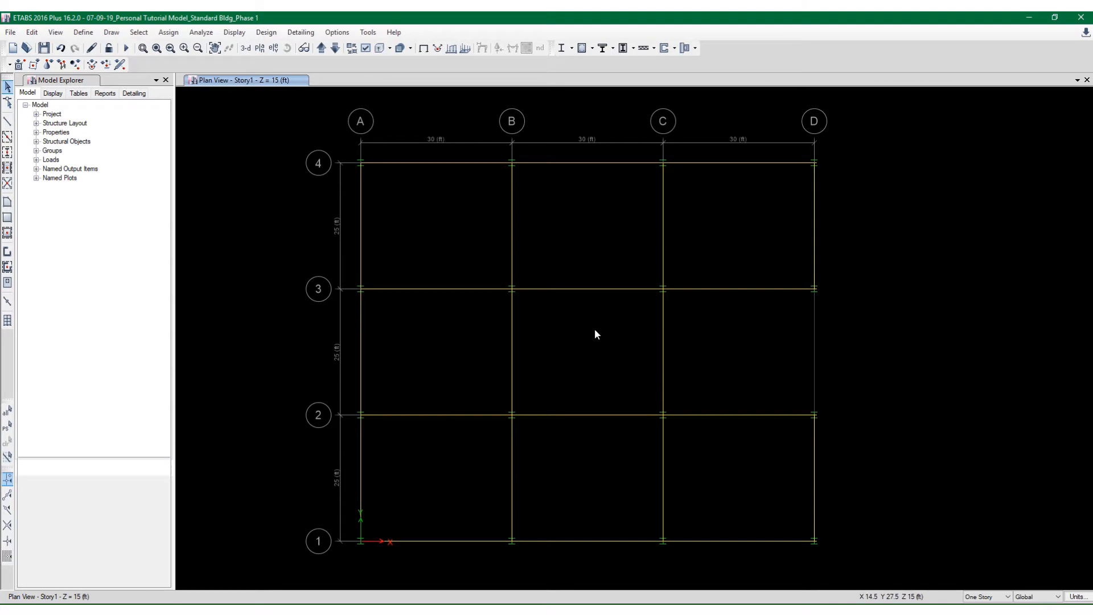
# Replicate the beam on line C between grids 2 and 3 once linearly with dx 30 ft, and save the model
pyautogui.click(662, 327)
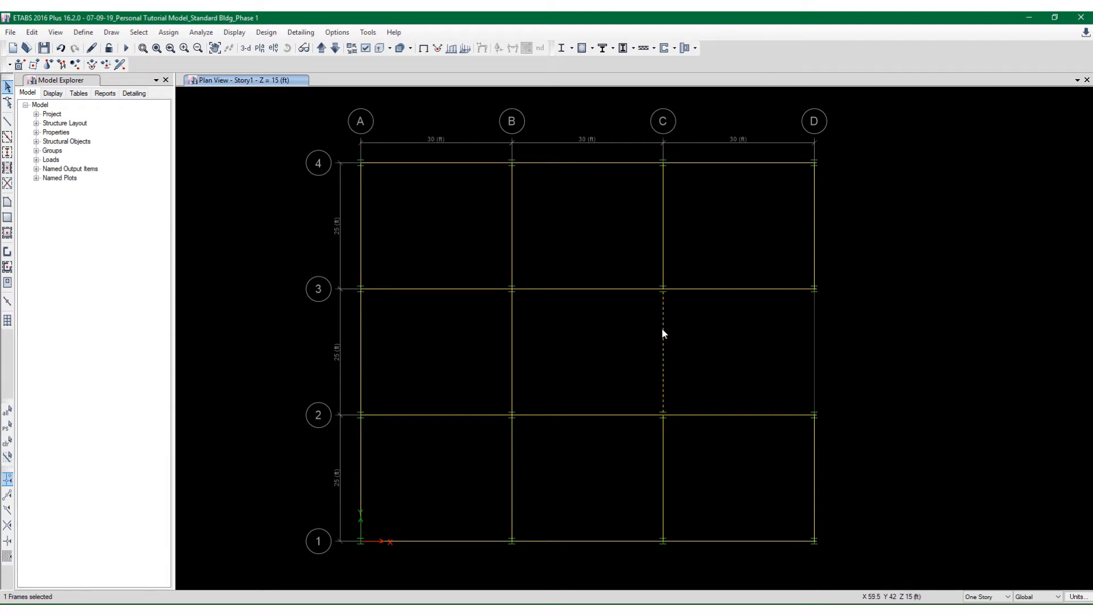
pyautogui.click(81, 33)
pyautogui.moveTo(54, 34)
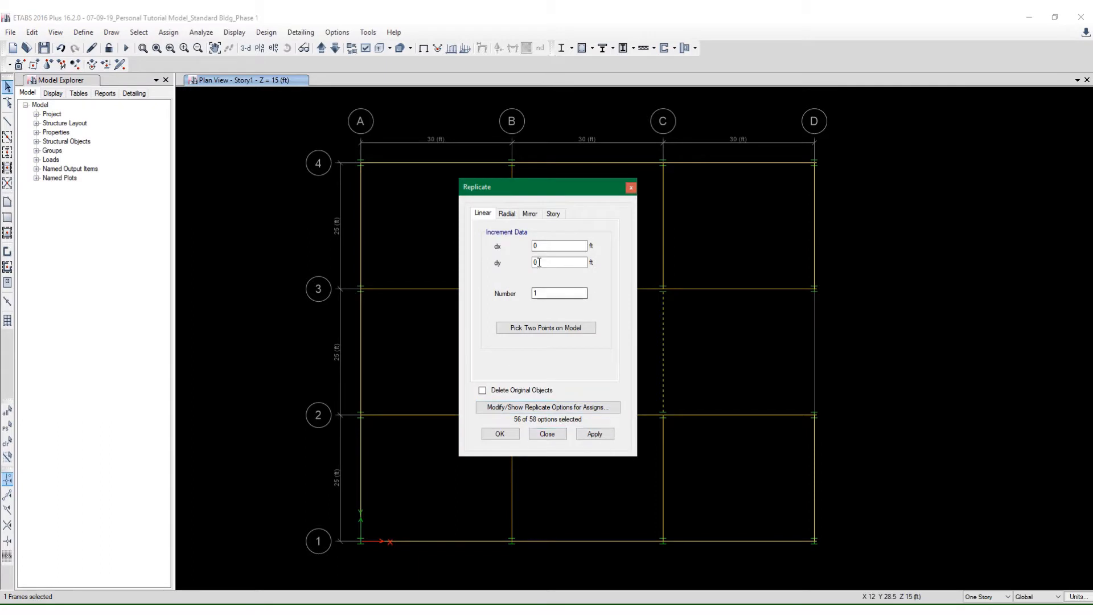
pyautogui.moveTo(511, 185); pyautogui.dragTo(329, 182)
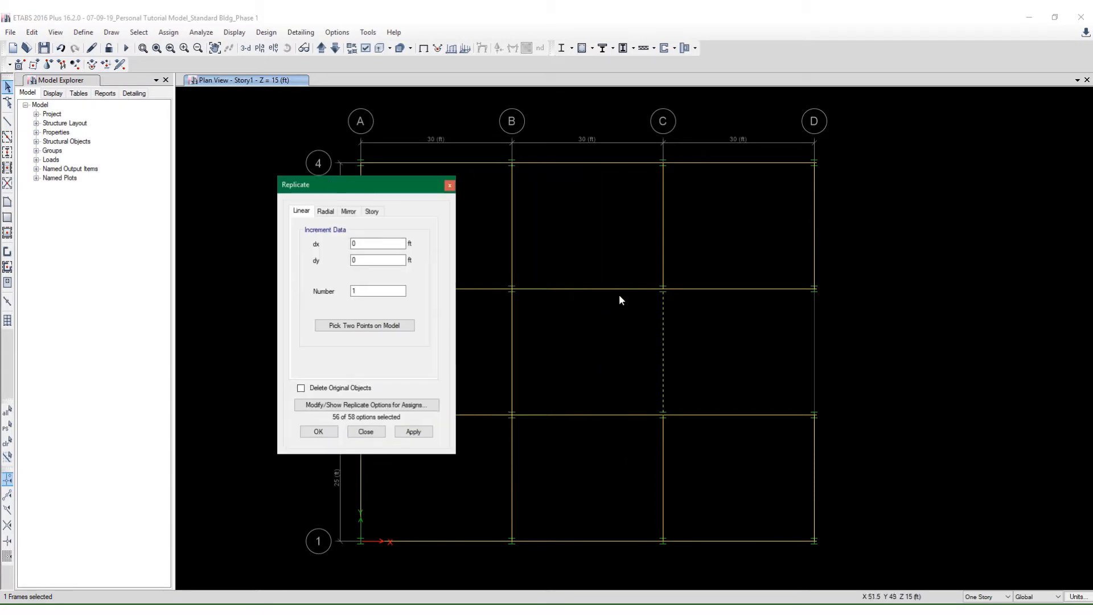
pyautogui.doubleClick(364, 244)
pyautogui.write('30')
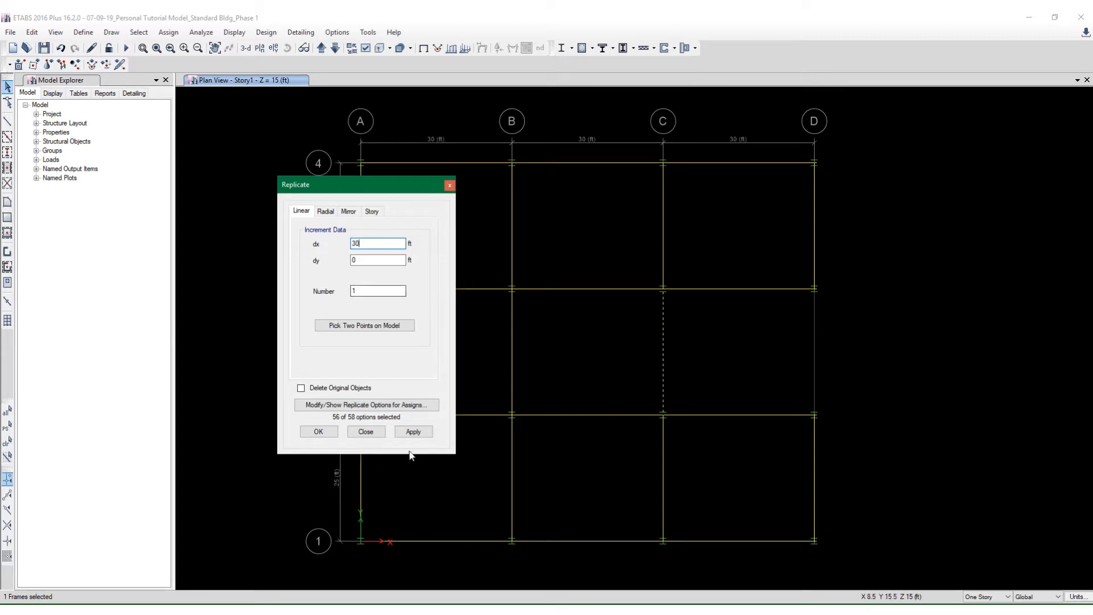
pyautogui.click(409, 432)
pyautogui.click(321, 434)
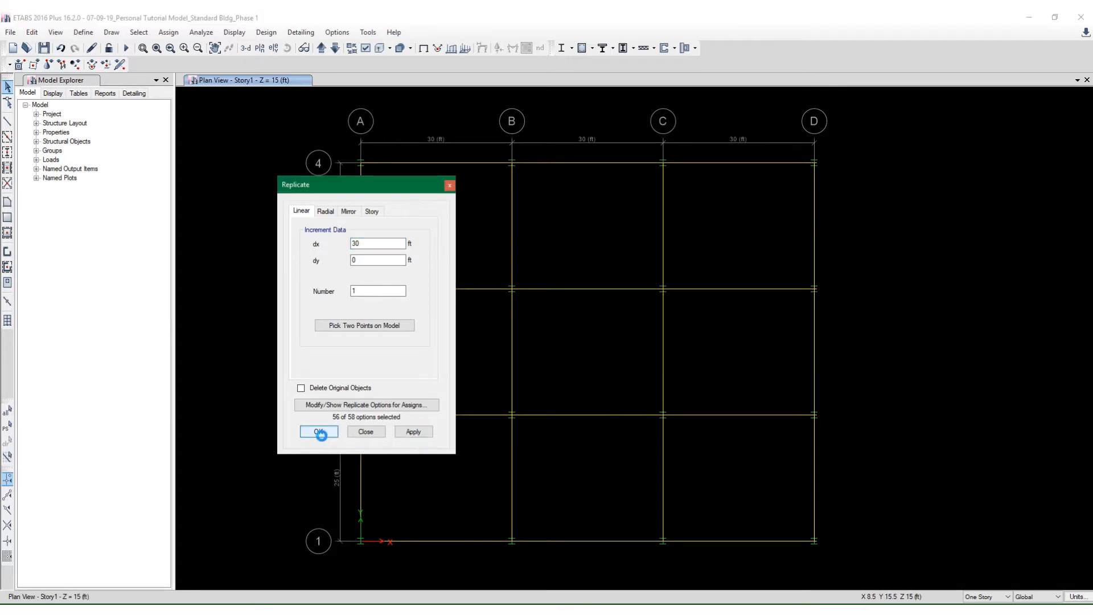
pyautogui.click(50, 53)
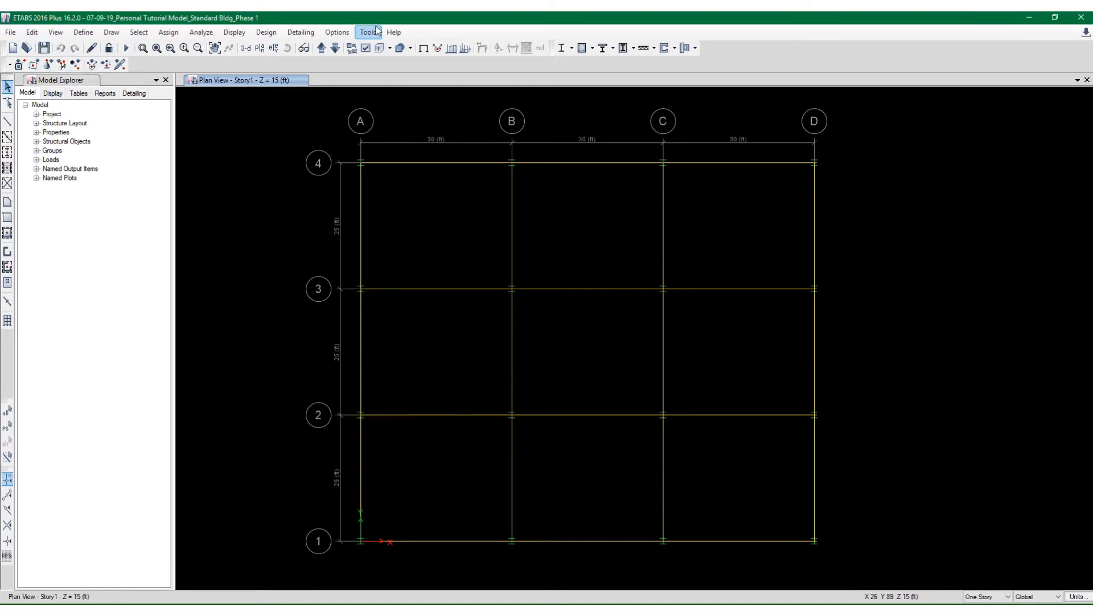
# Display the frame section names and end releases in the Story1 plan view and check the release marks at a beam end
pyautogui.click(366, 49)
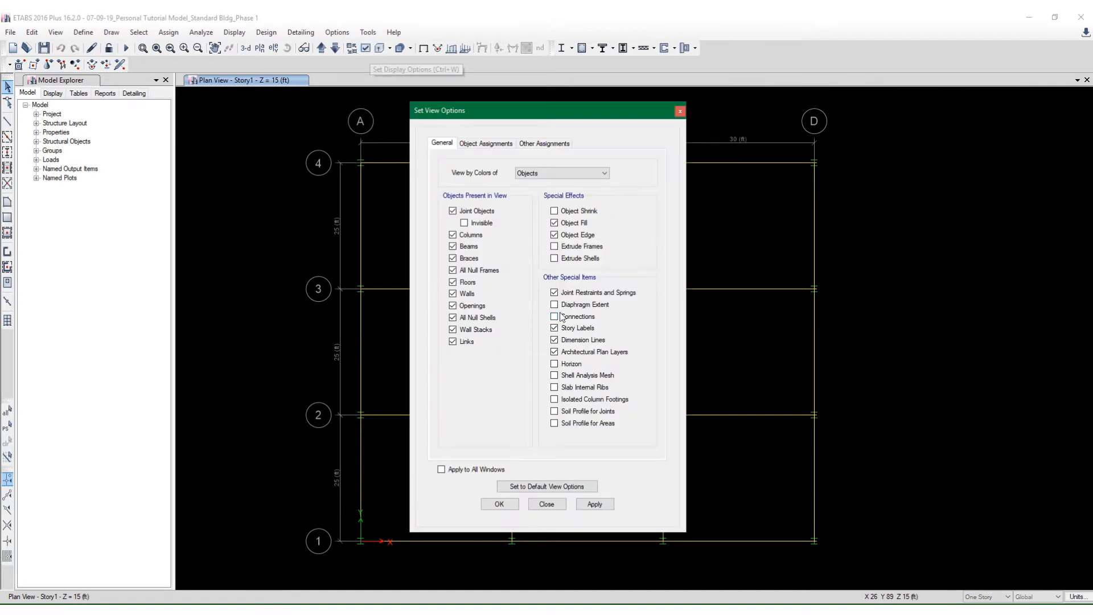
pyautogui.click(501, 144)
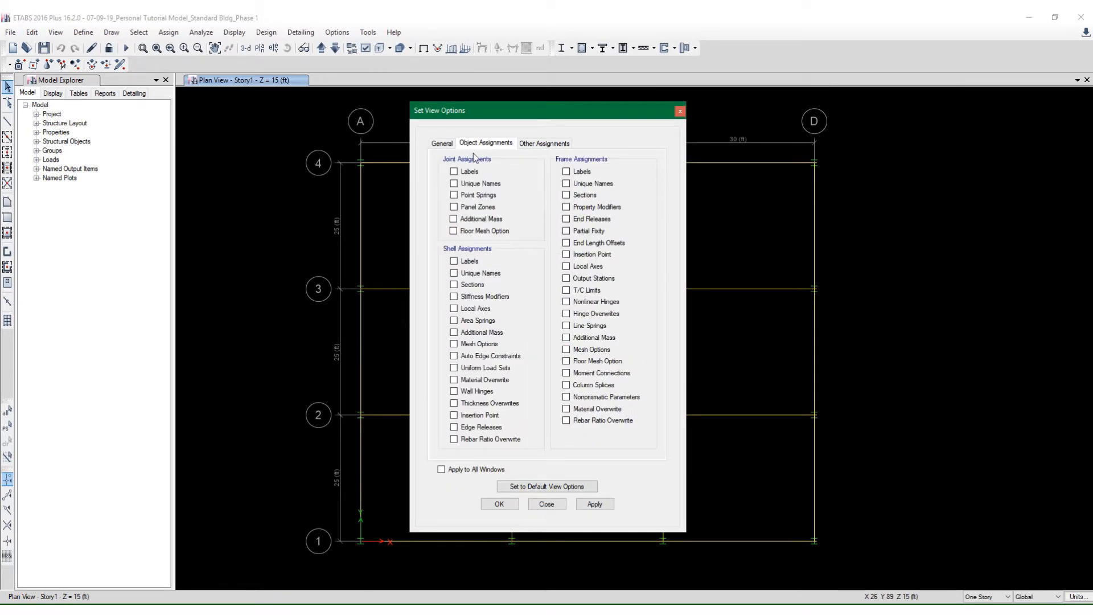
pyautogui.click(576, 174)
pyautogui.click(583, 508)
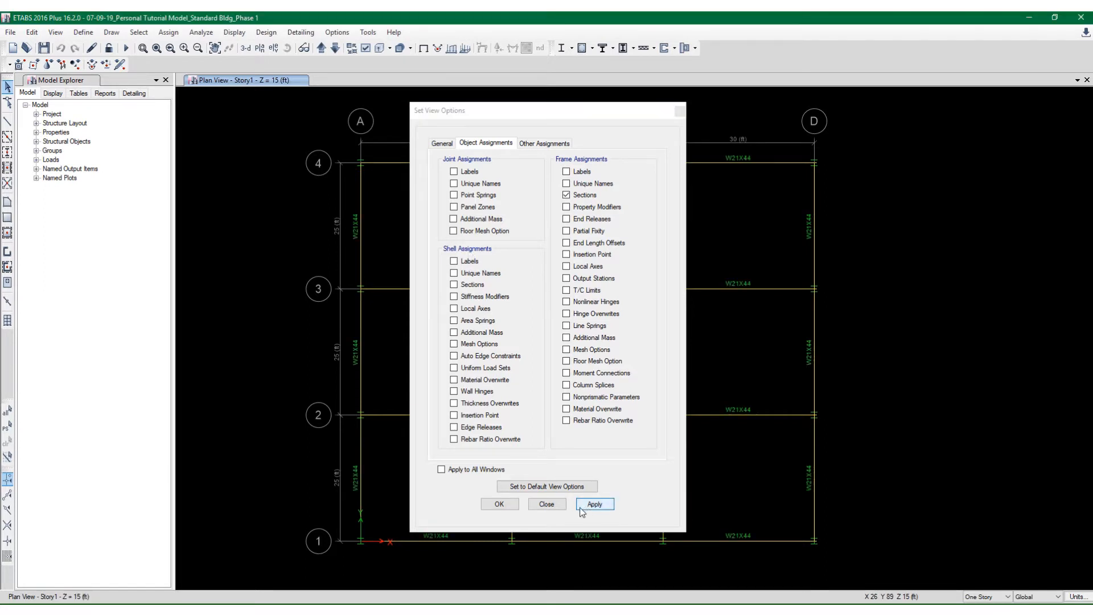
pyautogui.click(578, 222)
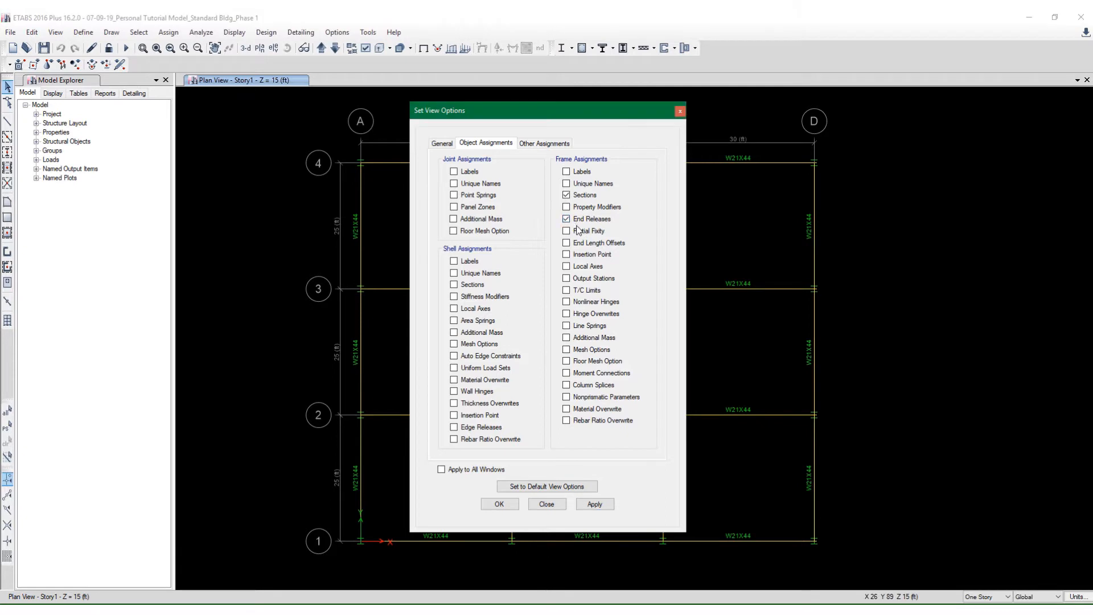
pyautogui.click(593, 505)
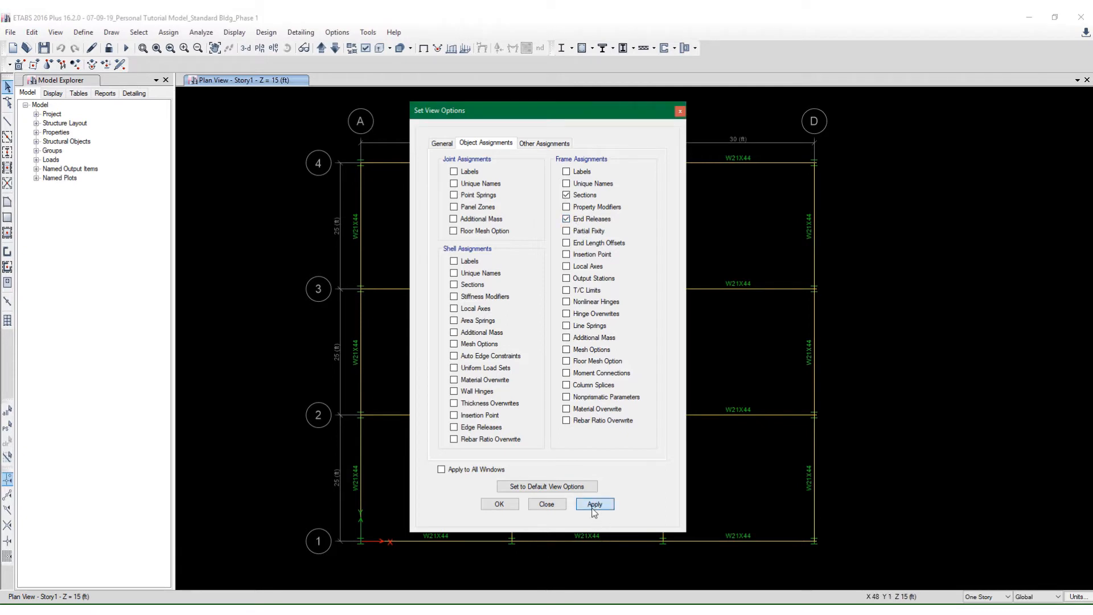
pyautogui.click(506, 506)
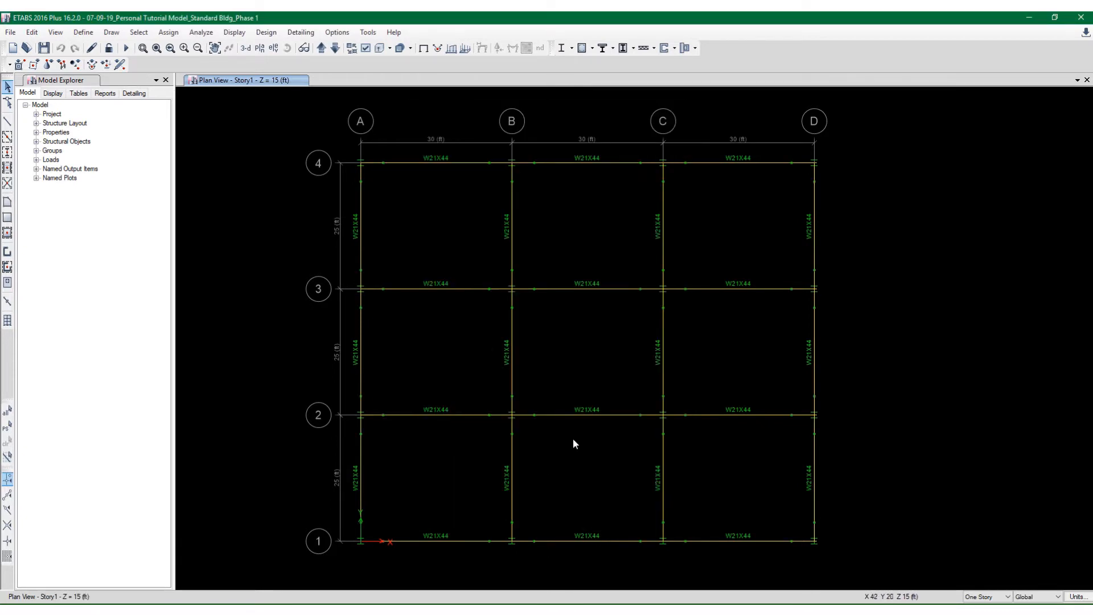
pyautogui.scroll(5, 643, 292)
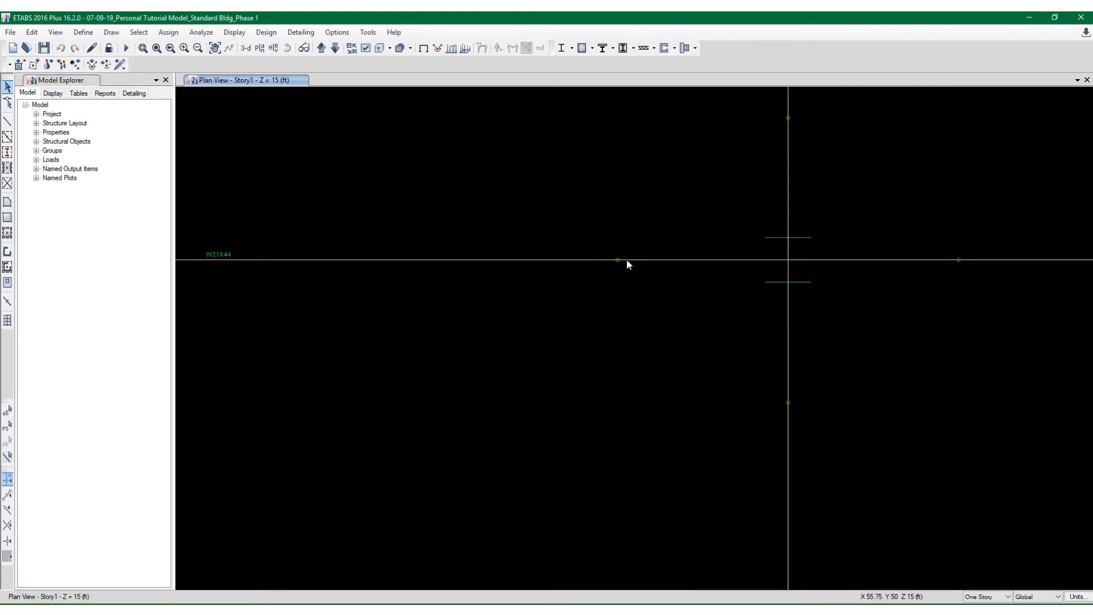
pyautogui.scroll(-5, 628, 258)
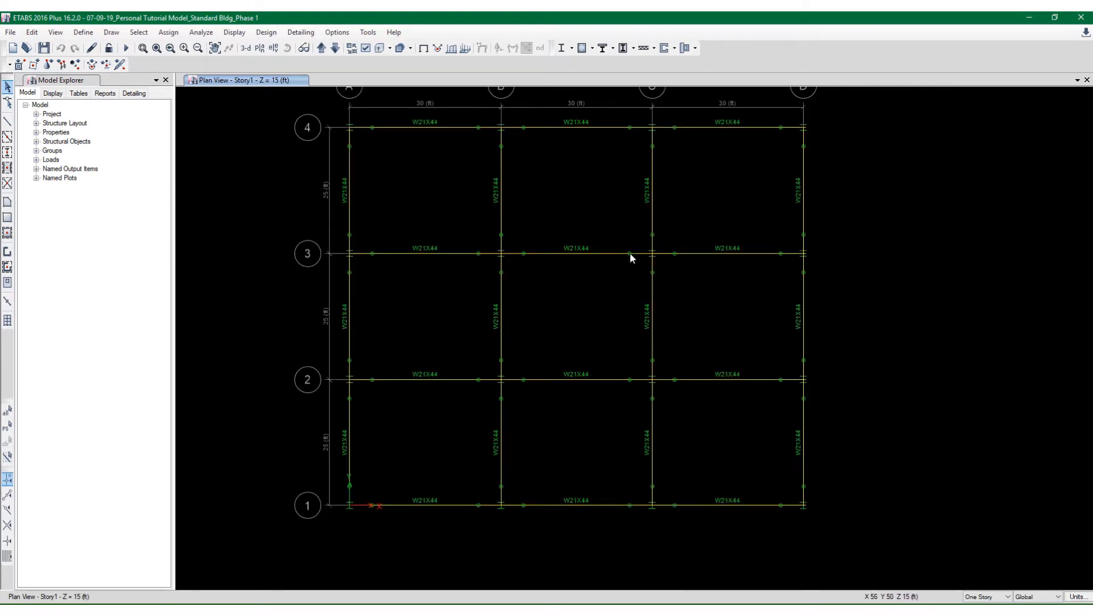
pyautogui.moveTo(600, 237); pyautogui.dragTo(601, 258, button='middle')
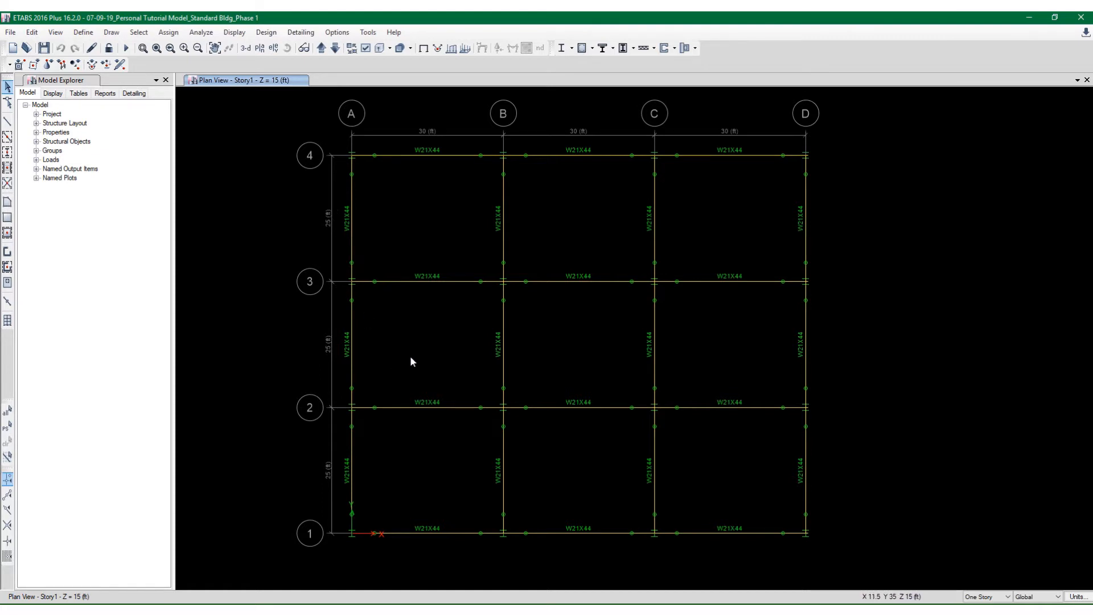
# Assign section W18X35 to all beams running along grid lines A, B, C and D, and save the model
pyautogui.moveTo(883, 219); pyautogui.dragTo(317, 198)
pyautogui.moveTo(877, 340); pyautogui.dragTo(313, 349)
pyautogui.moveTo(893, 456); pyautogui.dragTo(299, 491)
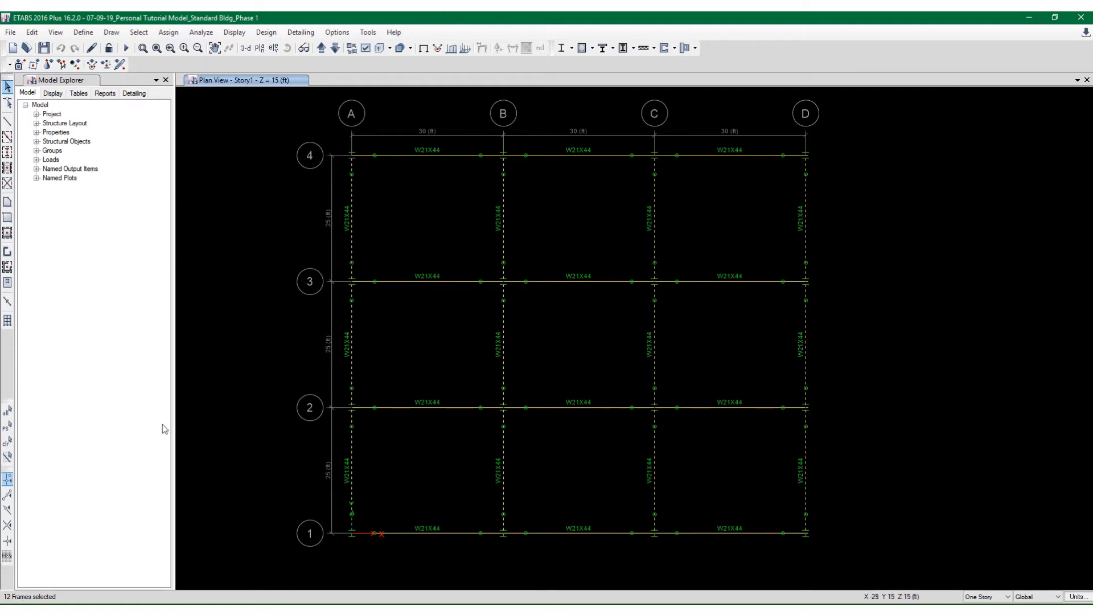
pyautogui.click(85, 34)
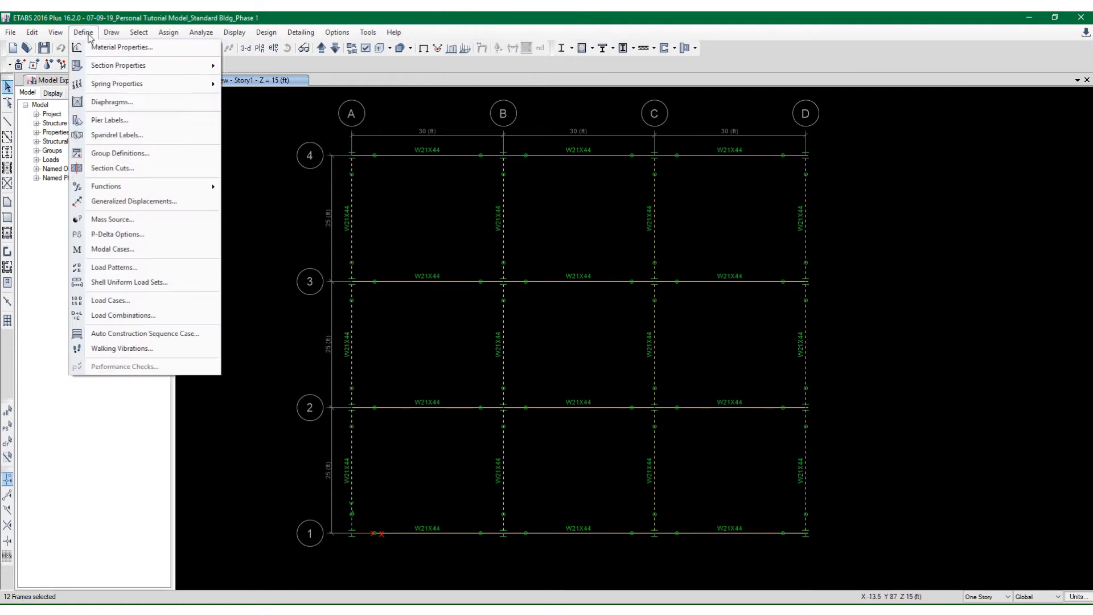
pyautogui.click(86, 33)
pyautogui.click(169, 32)
pyautogui.moveTo(184, 64)
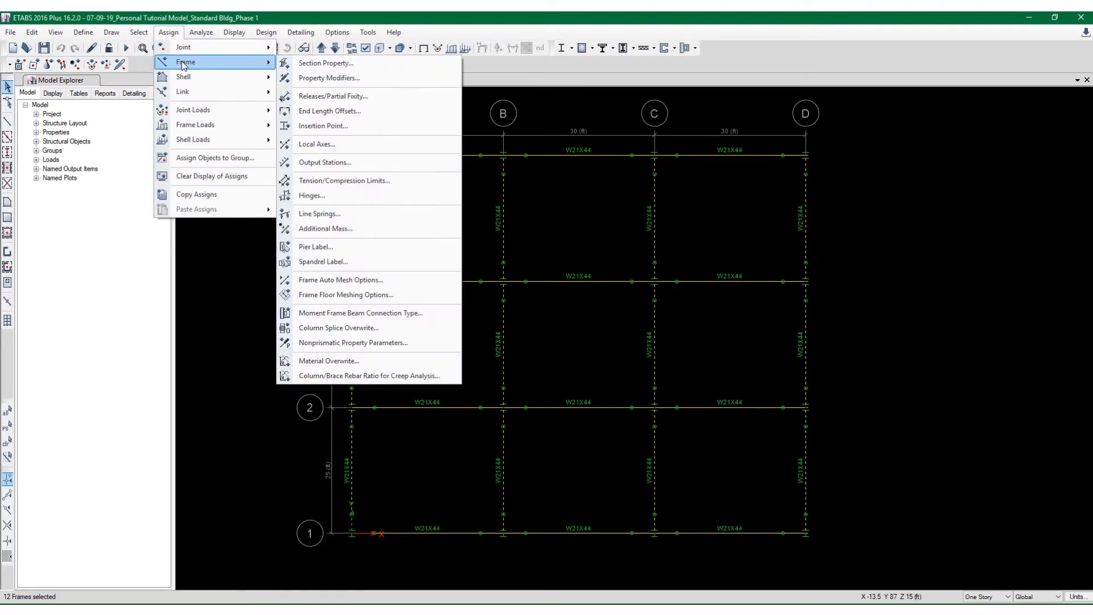
pyautogui.click(297, 68)
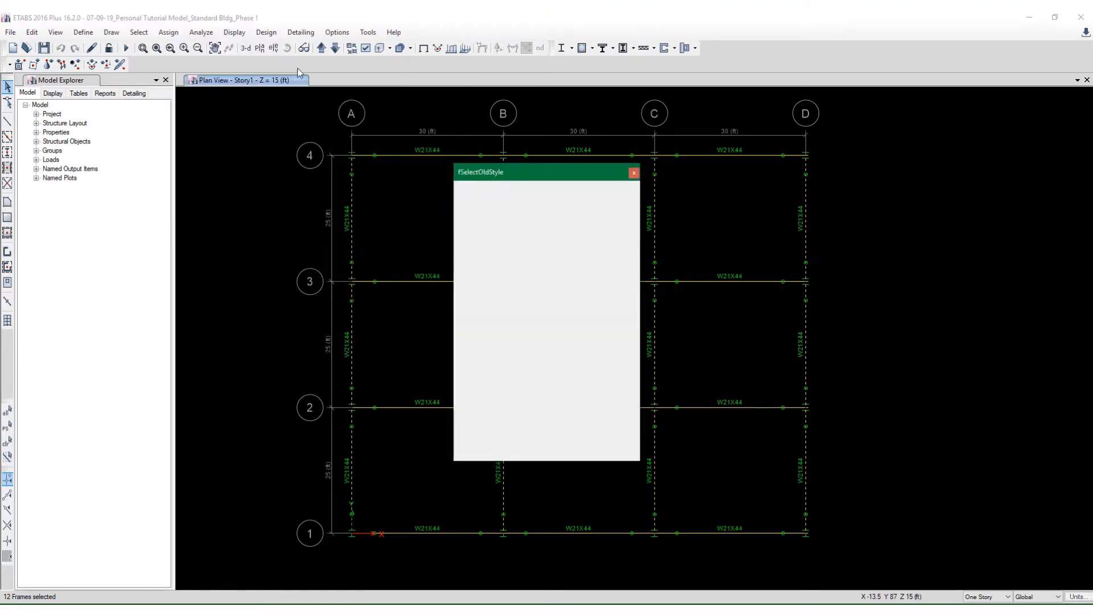
pyautogui.write('w')
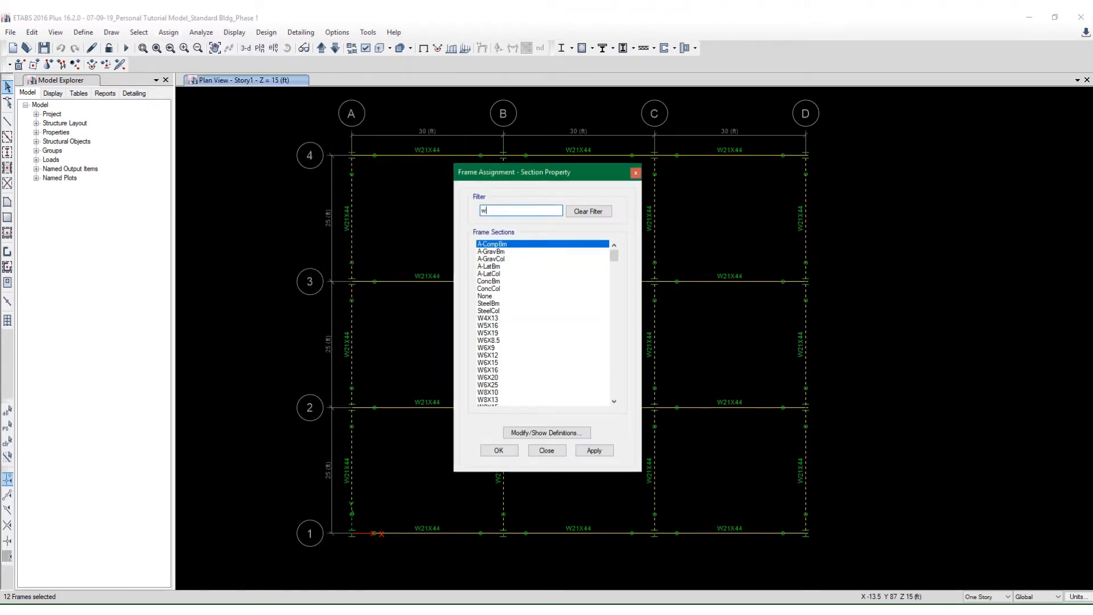
pyautogui.write('18x')
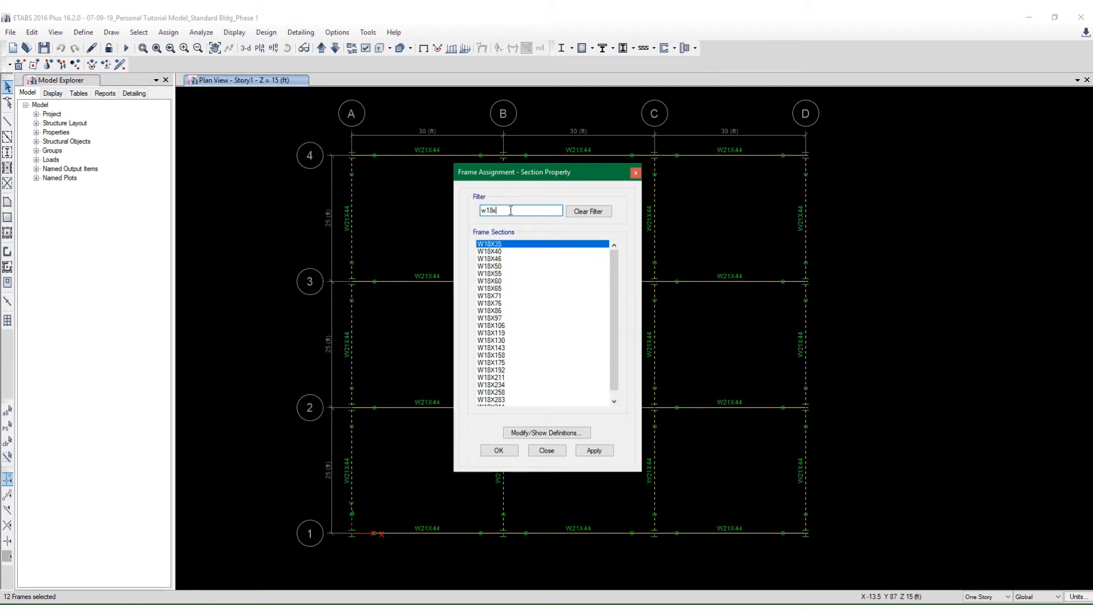
pyautogui.write('3')
pyautogui.press('Return')
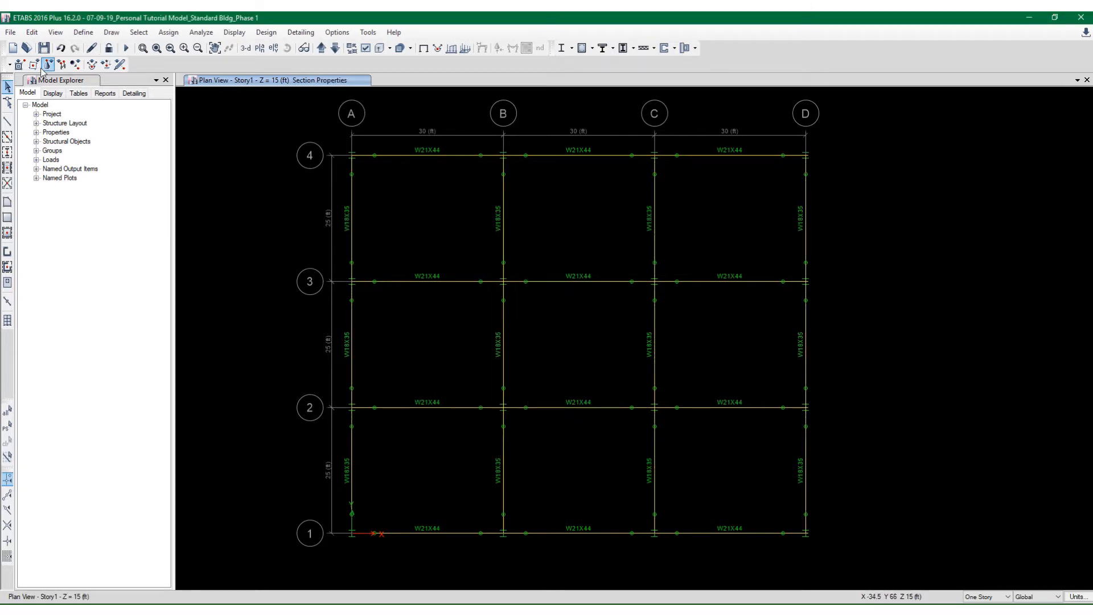
pyautogui.click(45, 50)
# Select the middle-bay perimeter beams: lines A and D between grids 2 and 3, lines 1 and 4 between B and C
pyautogui.moveTo(375, 367); pyautogui.dragTo(336, 323)
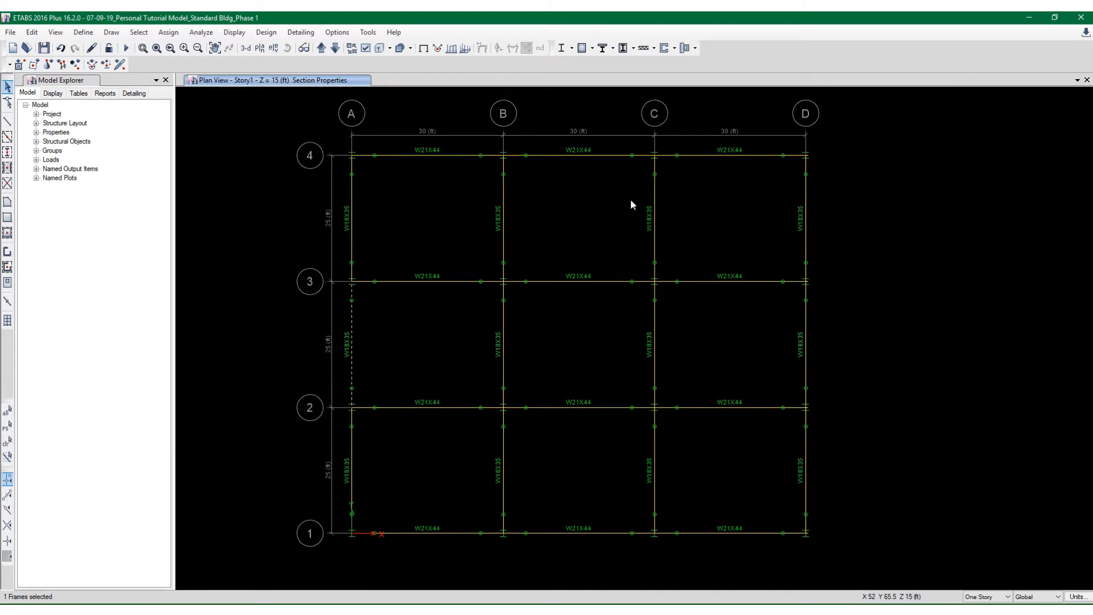
pyautogui.moveTo(628, 169); pyautogui.dragTo(586, 136)
pyautogui.moveTo(834, 387); pyautogui.dragTo(784, 337)
pyautogui.moveTo(610, 557); pyautogui.dragTo(564, 510)
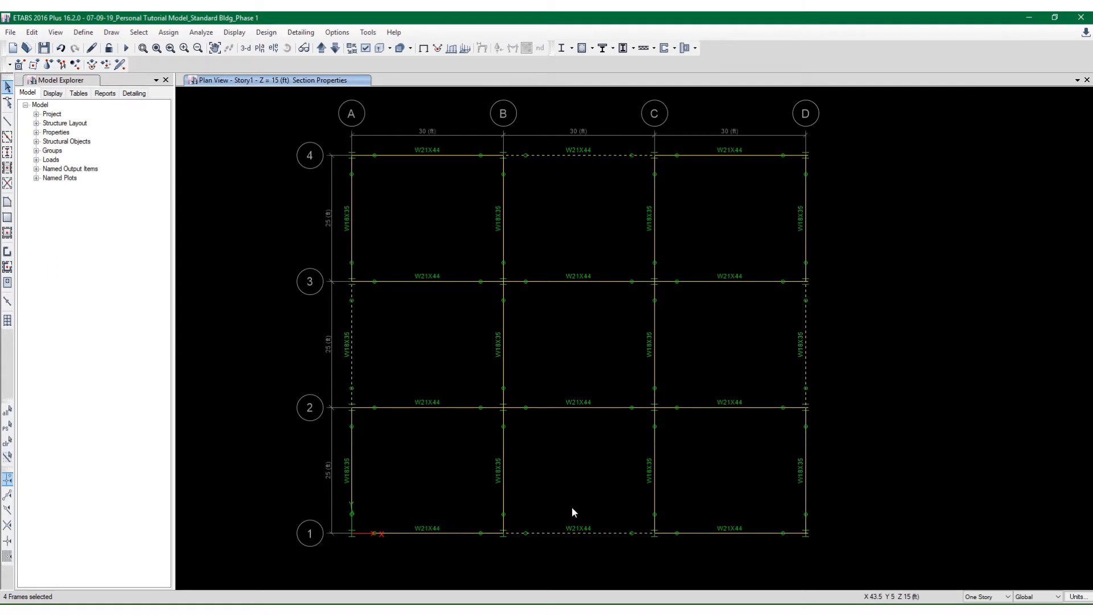
# Review the assignments, geometry, loads and design information of the beam on grid line 4 between B and C
pyautogui.rightClick(552, 155)
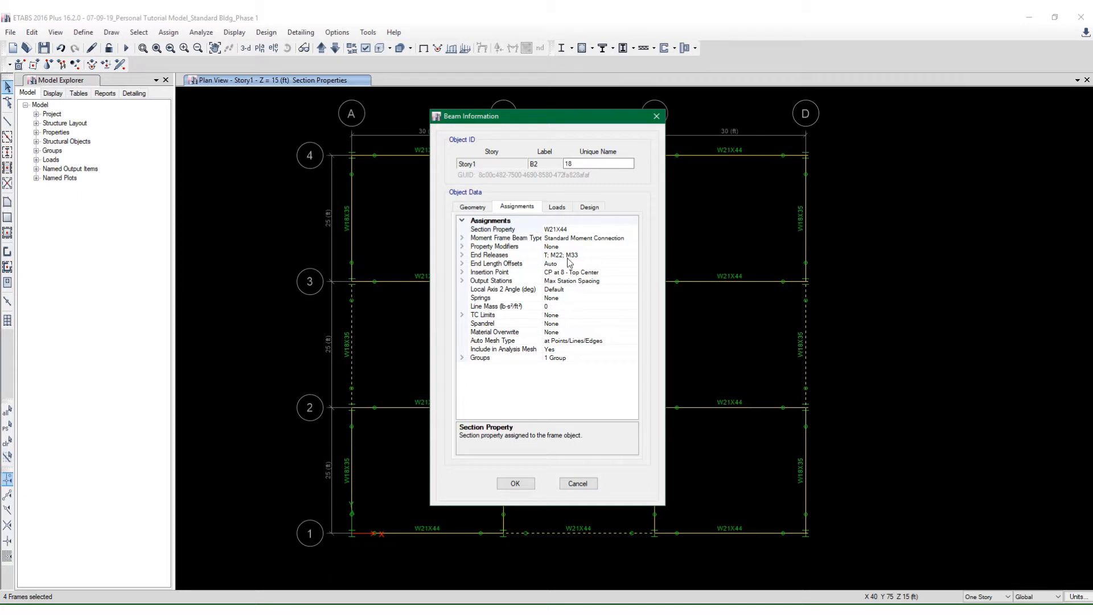
pyautogui.click(473, 209)
pyautogui.click(563, 208)
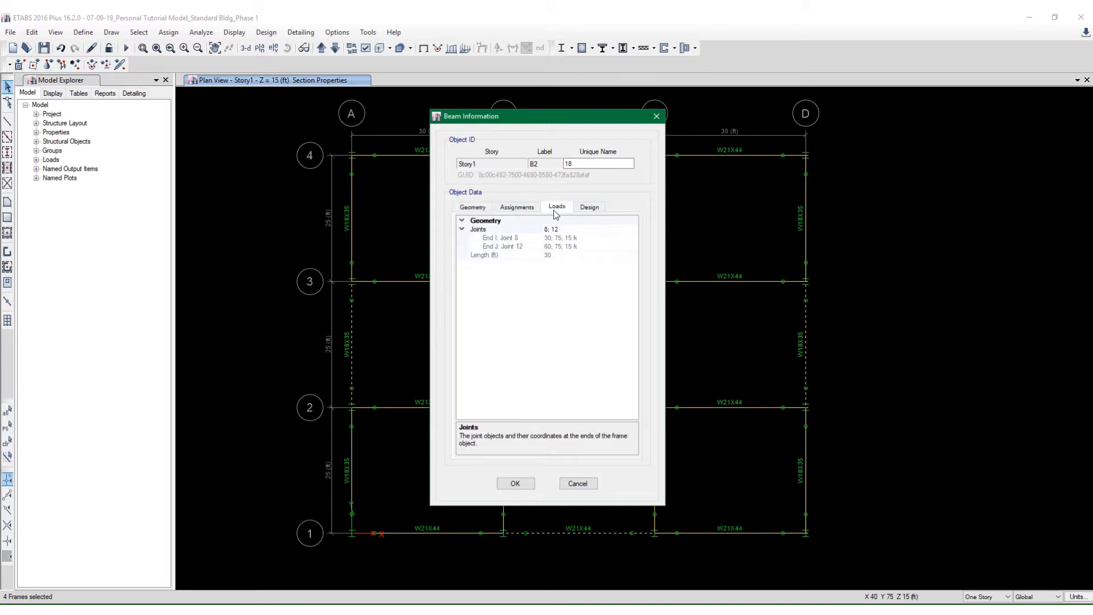
pyautogui.click(589, 208)
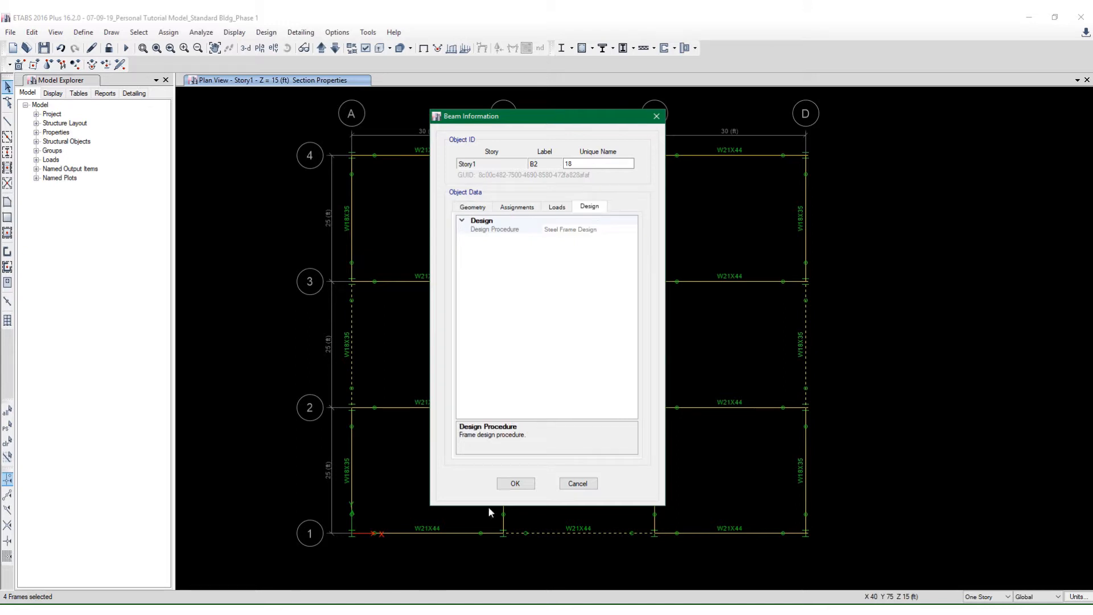
pyautogui.click(512, 484)
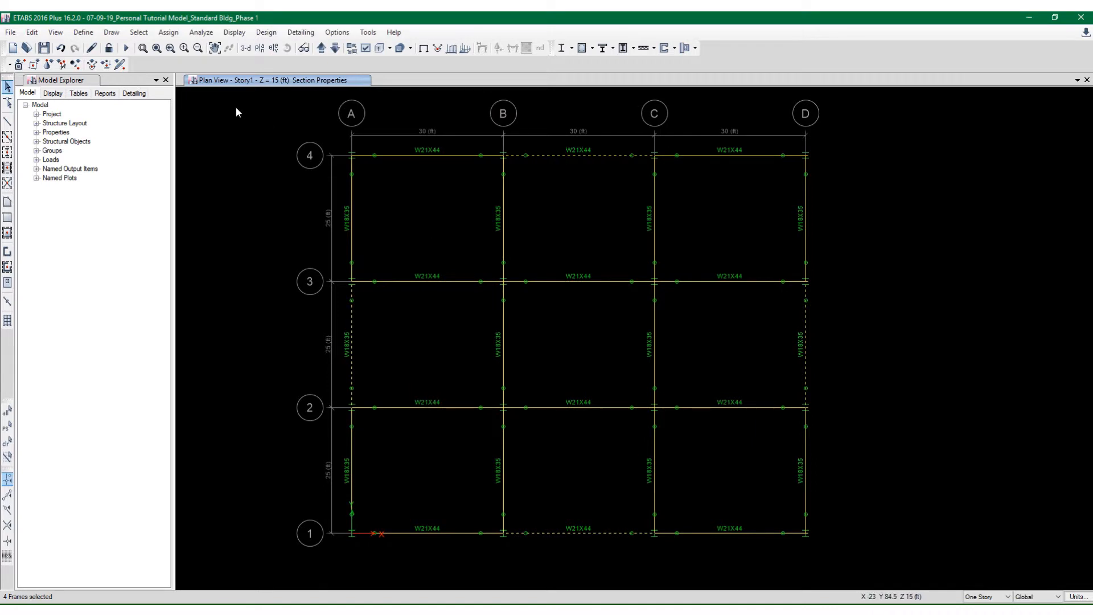
# Assign No Releases to the four selected middle-bay perimeter beams
pyautogui.click(171, 33)
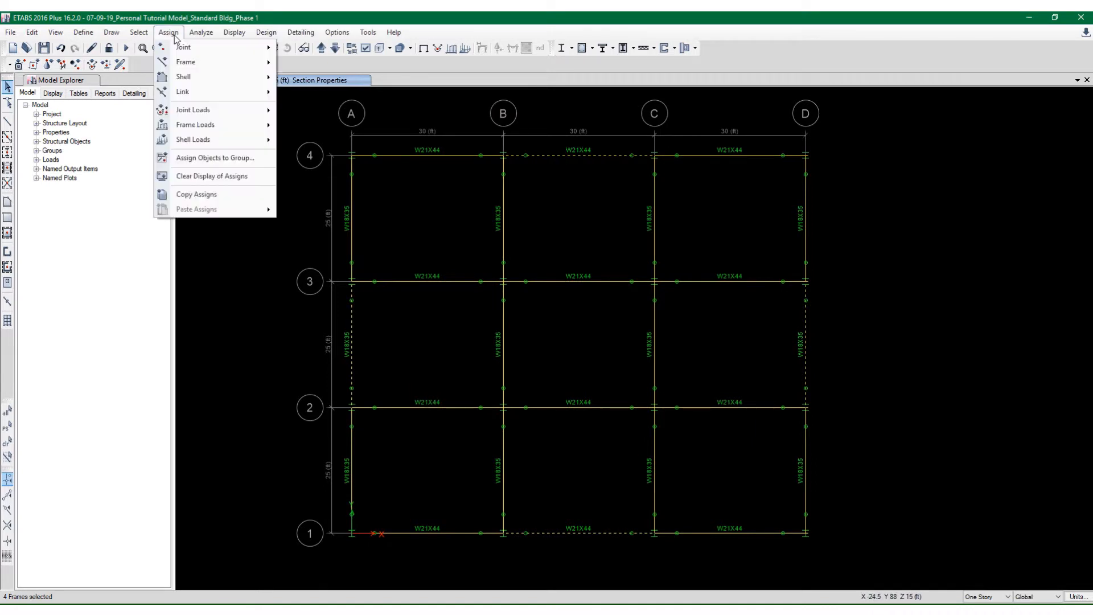
pyautogui.moveTo(197, 68)
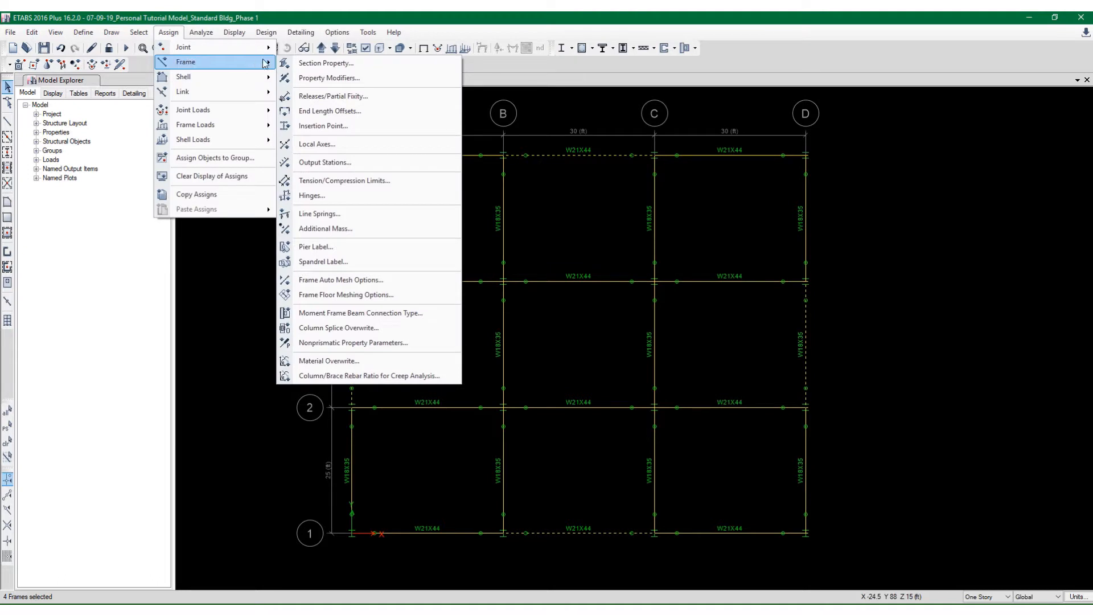
pyautogui.click(333, 96)
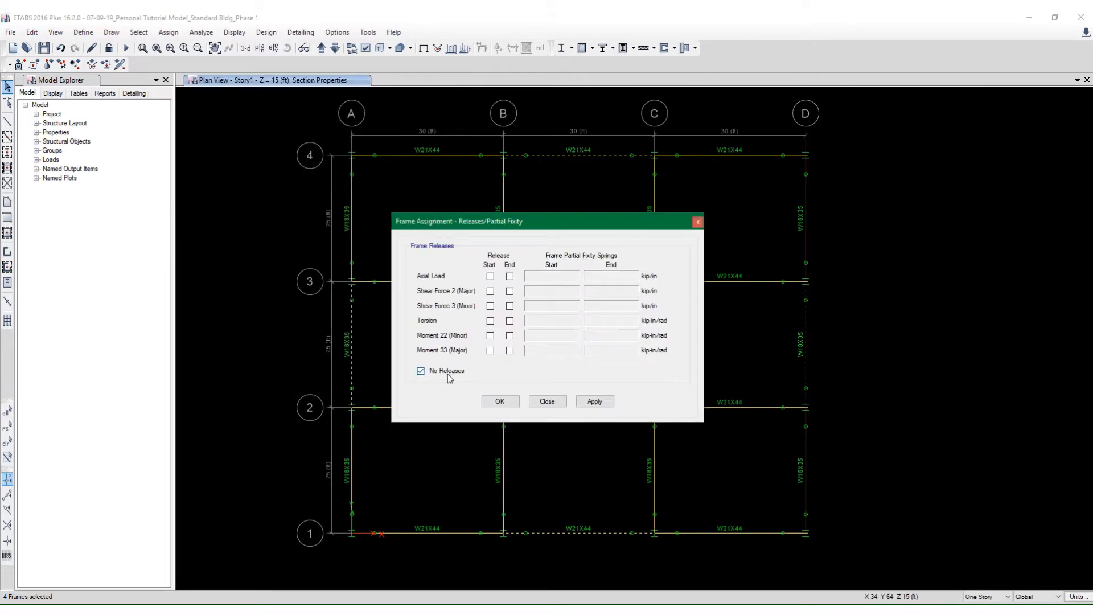
pyautogui.click(500, 402)
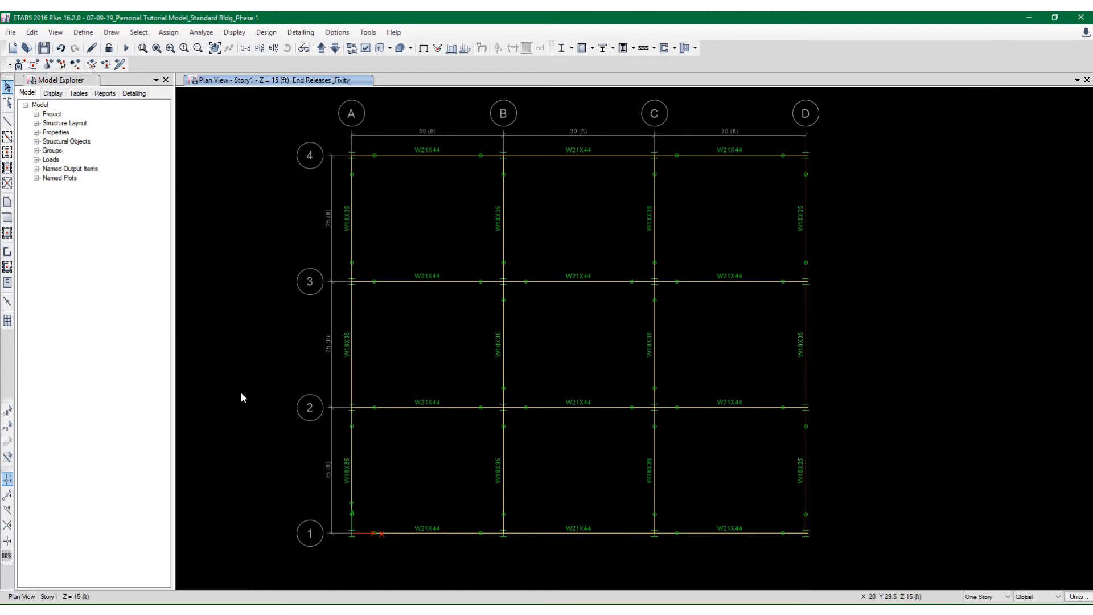
# Start Quick Draw Secondary Beams and set the beam section property to W21X44
pyautogui.click(7, 168)
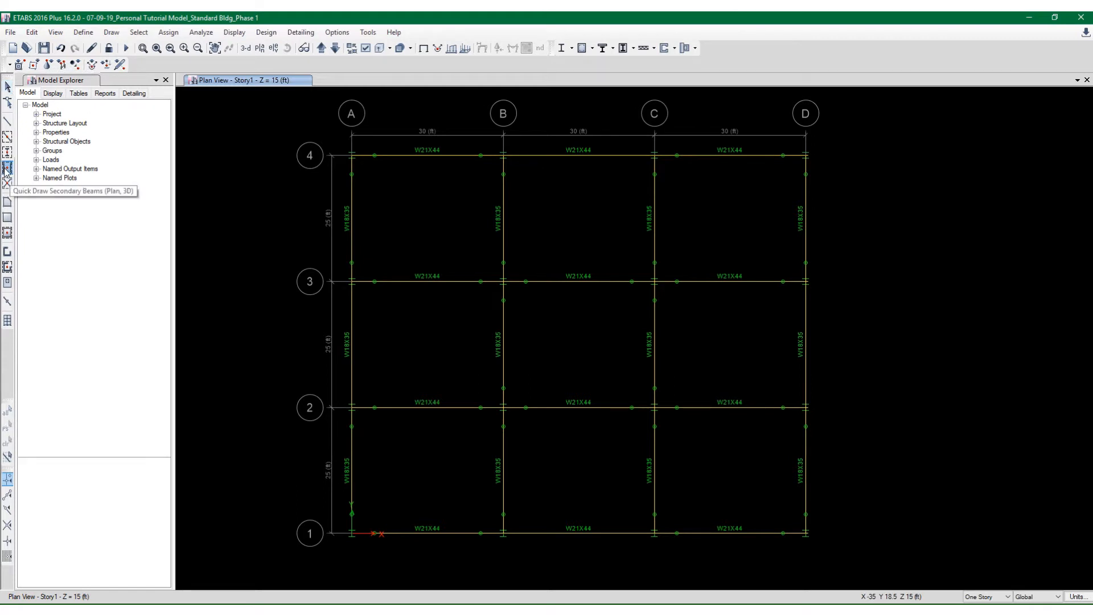
pyautogui.click(147, 488)
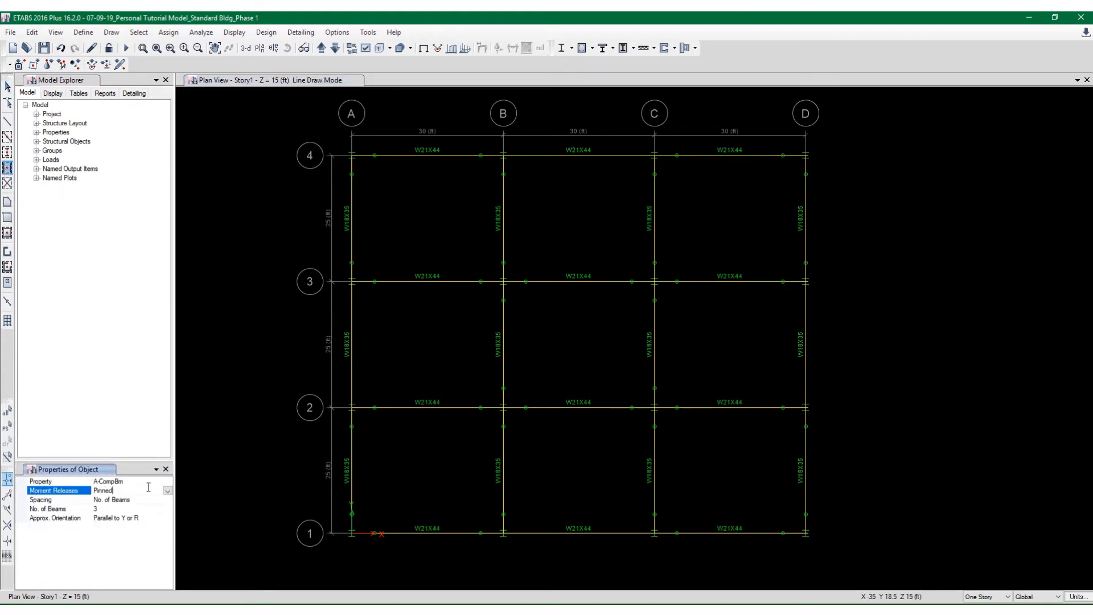
pyautogui.click(155, 483)
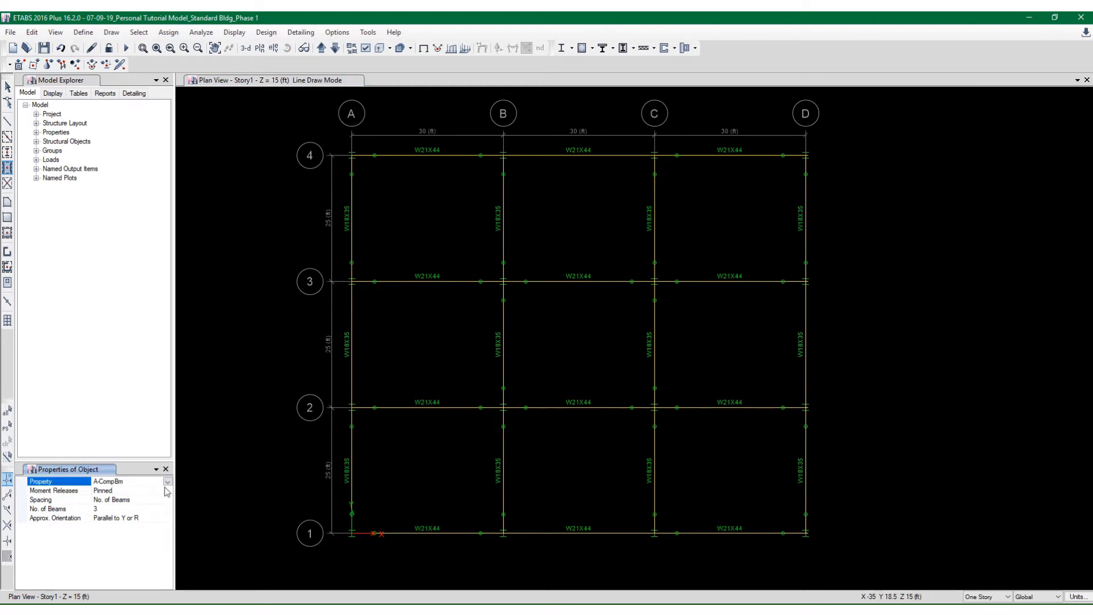
pyautogui.click(167, 481)
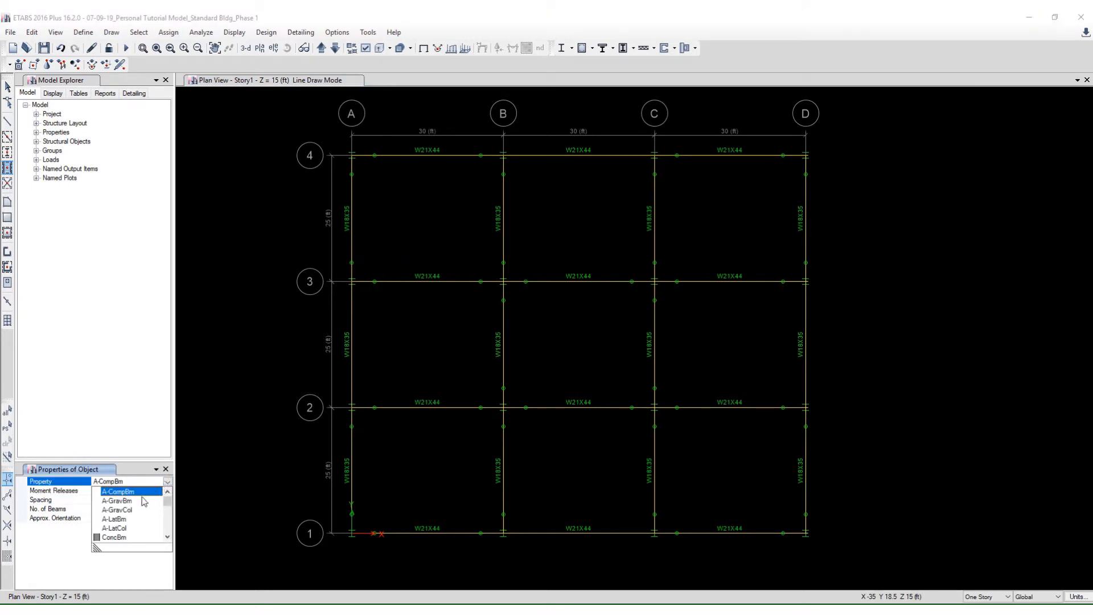
pyautogui.scroll(-10, 140, 511)
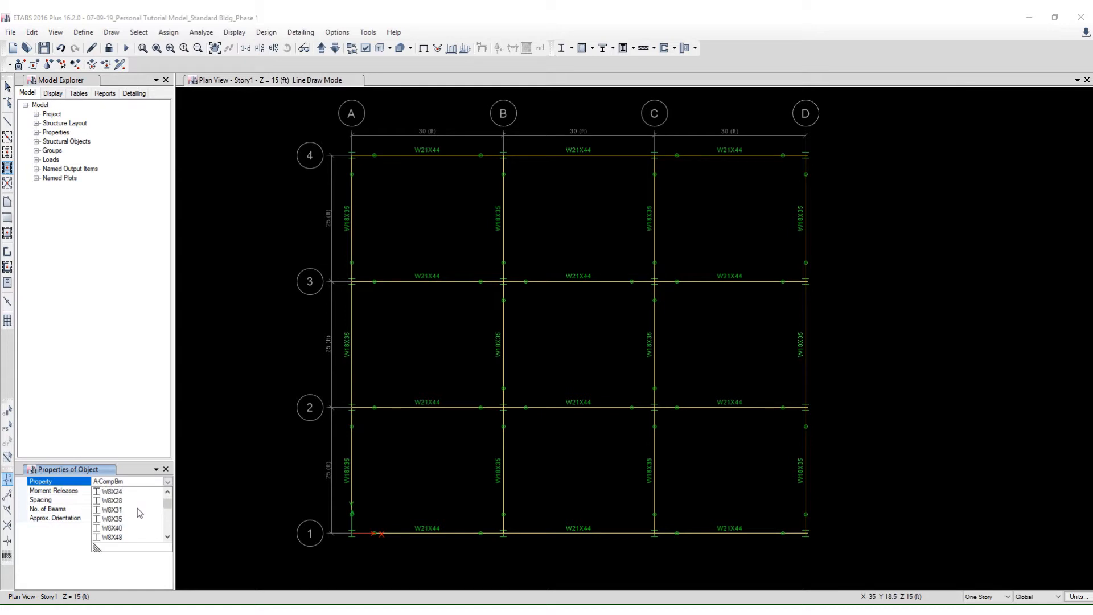
pyautogui.scroll(-10, 139, 511)
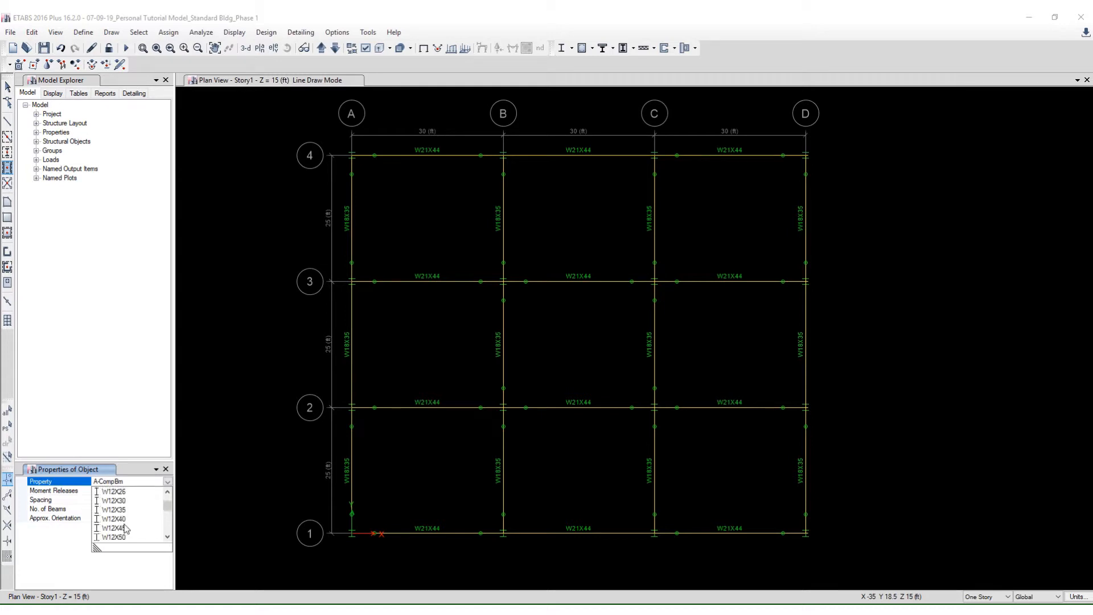
pyautogui.scroll(-2, 125, 529)
pyautogui.scroll(-3, 126, 532)
pyautogui.scroll(-2, 126, 531)
pyautogui.scroll(-15, 124, 531)
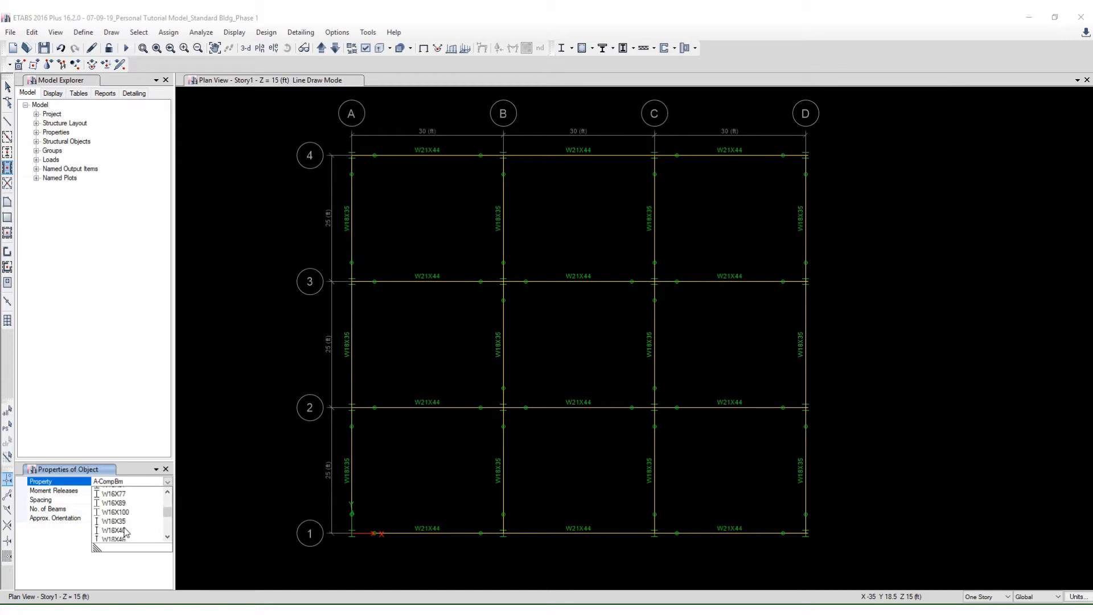
pyautogui.scroll(-7, 125, 530)
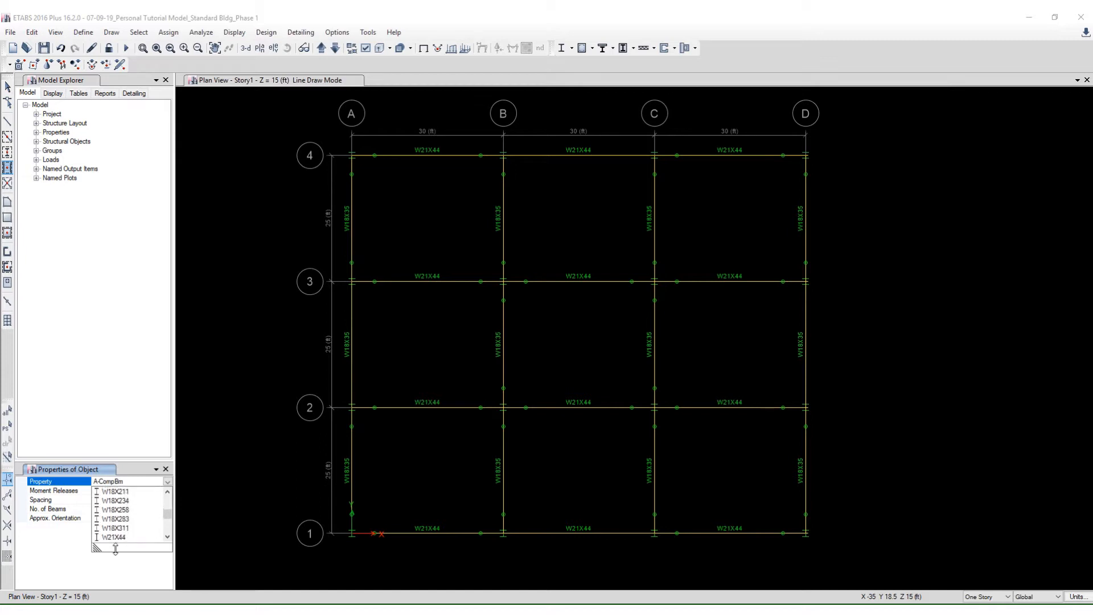
pyautogui.scroll(-1, 120, 531)
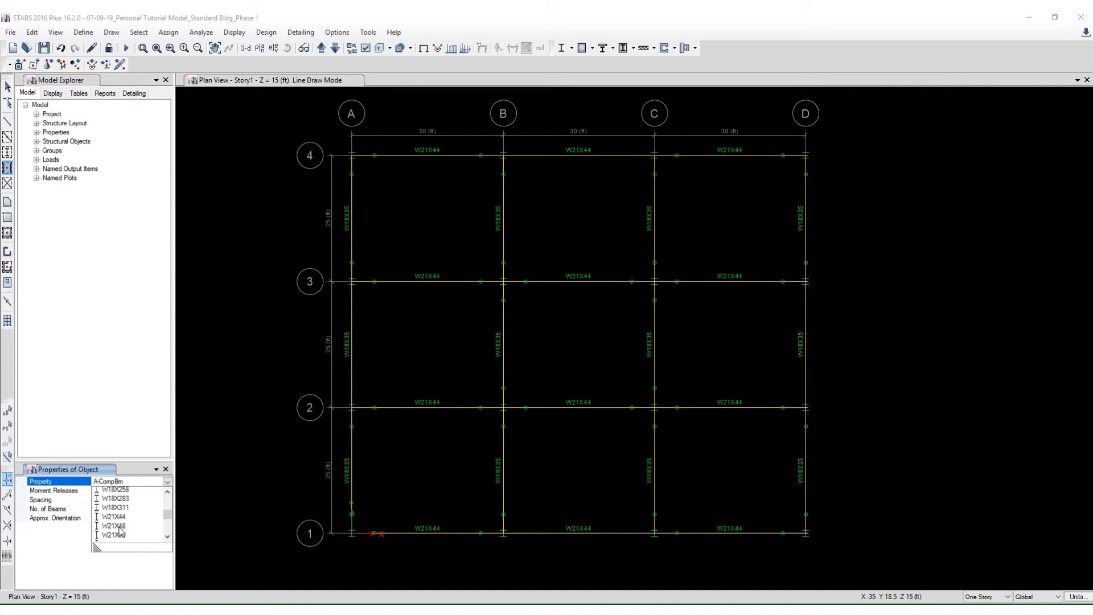
pyautogui.click(122, 515)
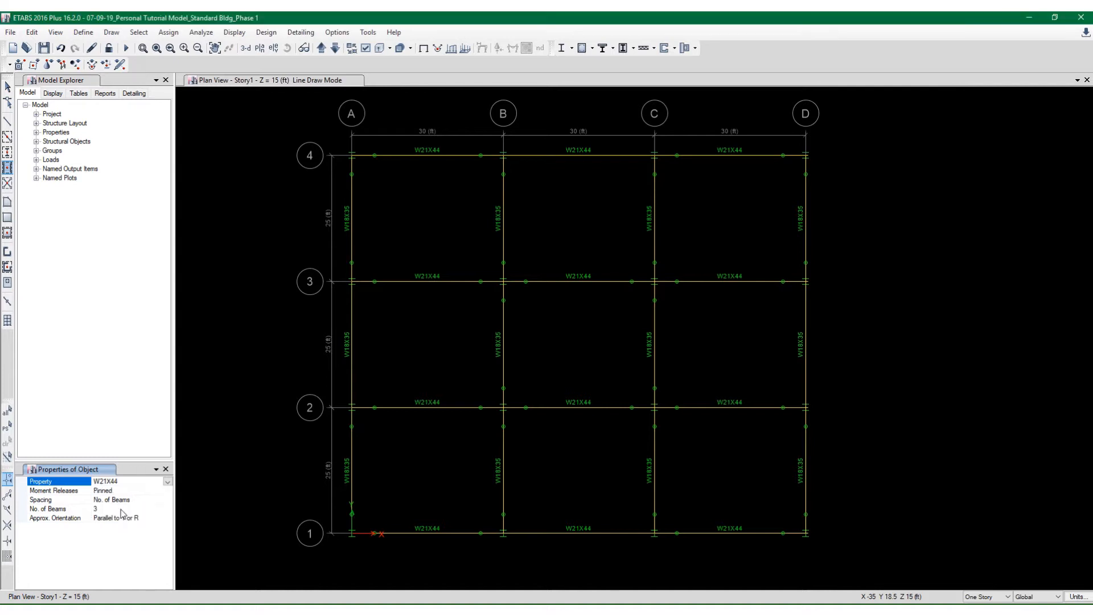
# Set the secondary beams to 4 per bay with an approximate orientation of Parallel to X or T
pyautogui.click(121, 509)
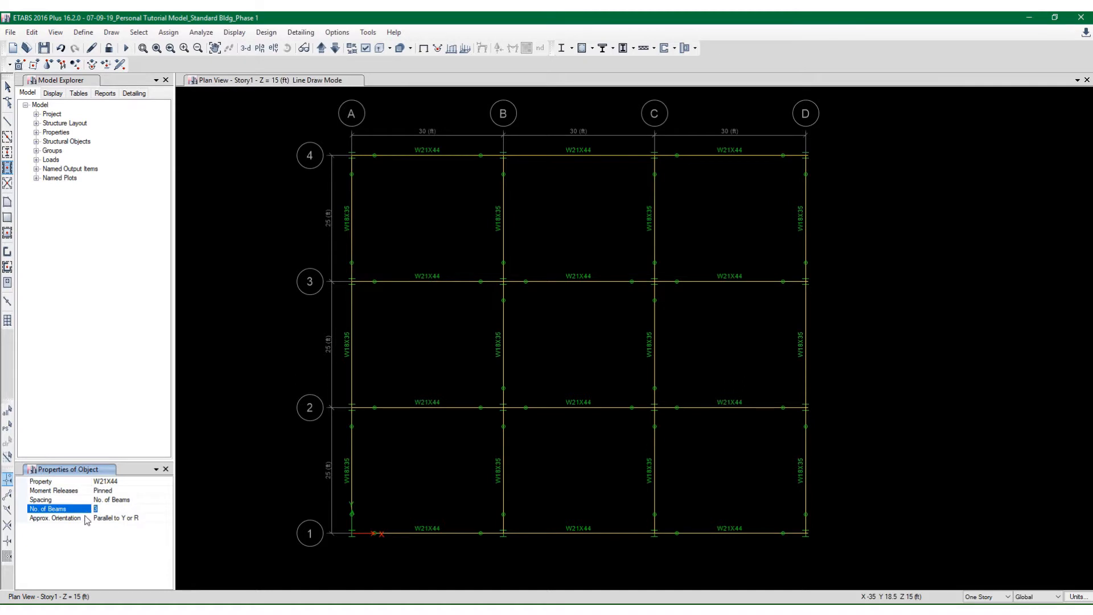
pyautogui.write('4')
pyautogui.click(139, 518)
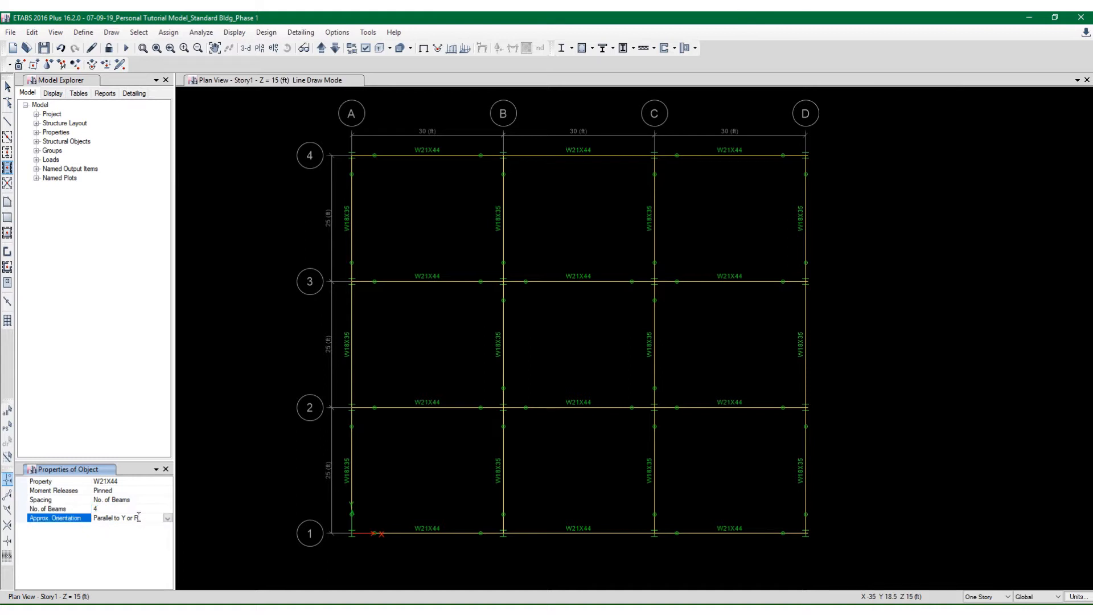
pyautogui.click(168, 519)
pyautogui.click(146, 531)
pyautogui.click(167, 518)
pyautogui.click(154, 527)
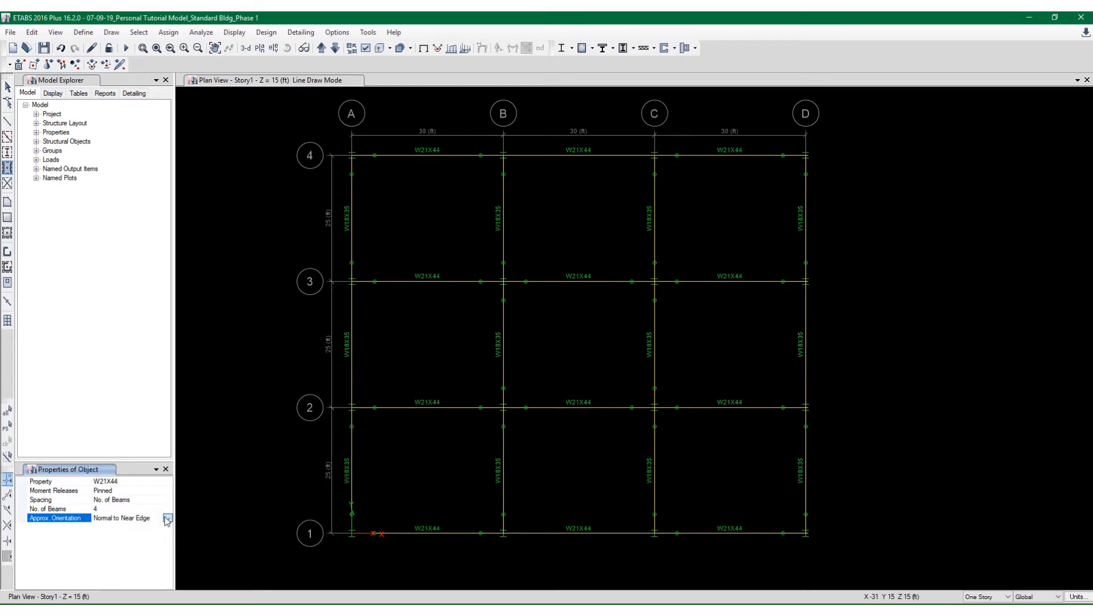
pyautogui.click(167, 518)
pyautogui.click(135, 536)
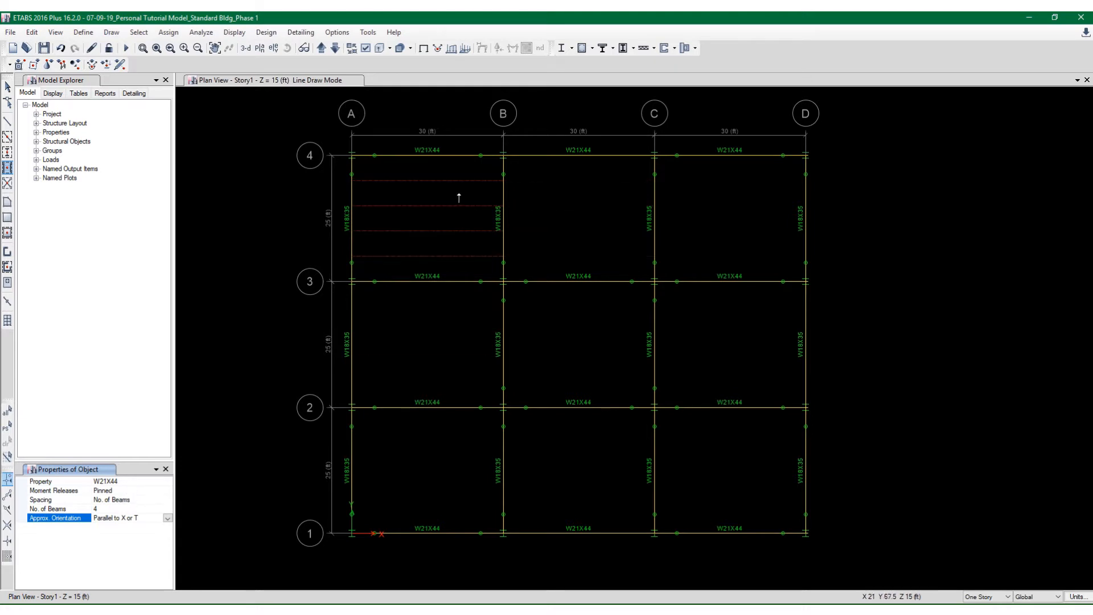
# Place the secondary beams in all nine bays of the Story1 plan and save the model
pyautogui.click(456, 191)
pyautogui.click(626, 191)
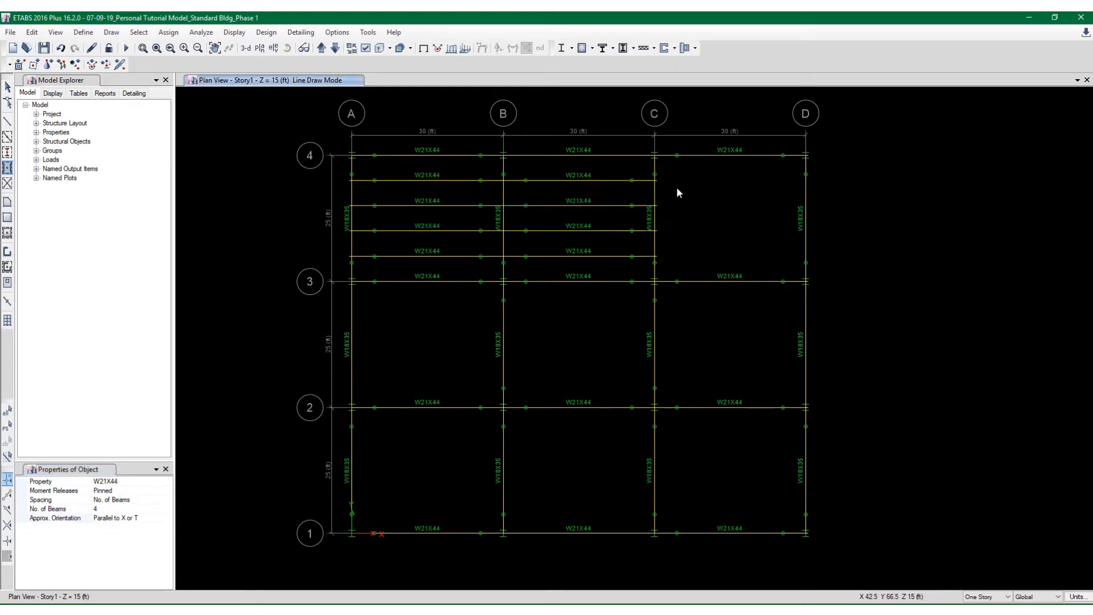
pyautogui.click(678, 203)
pyautogui.click(401, 373)
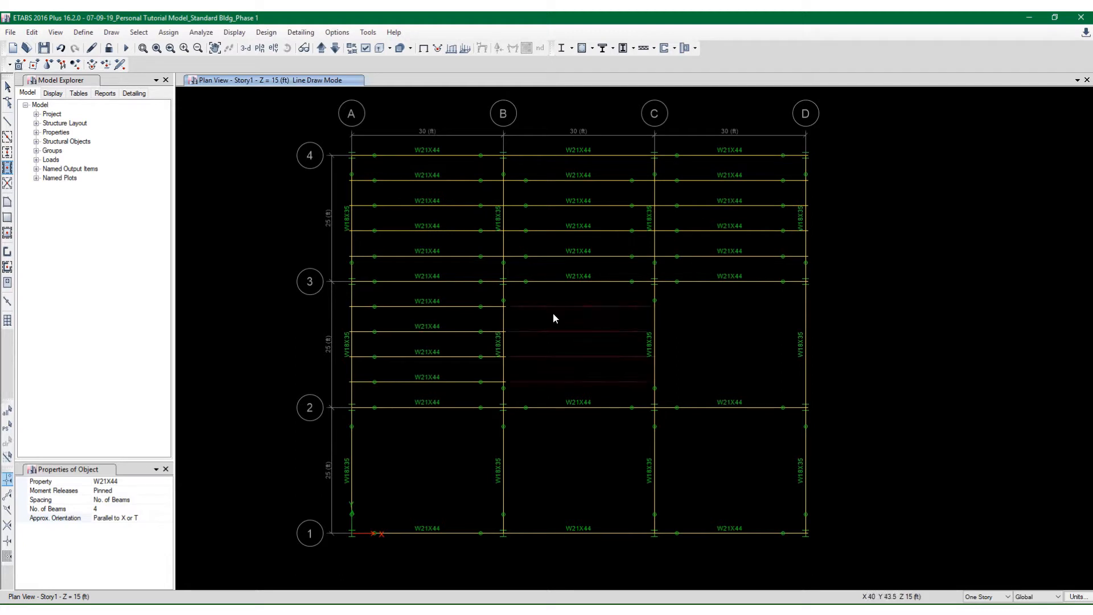
pyautogui.click(552, 312)
pyautogui.click(690, 329)
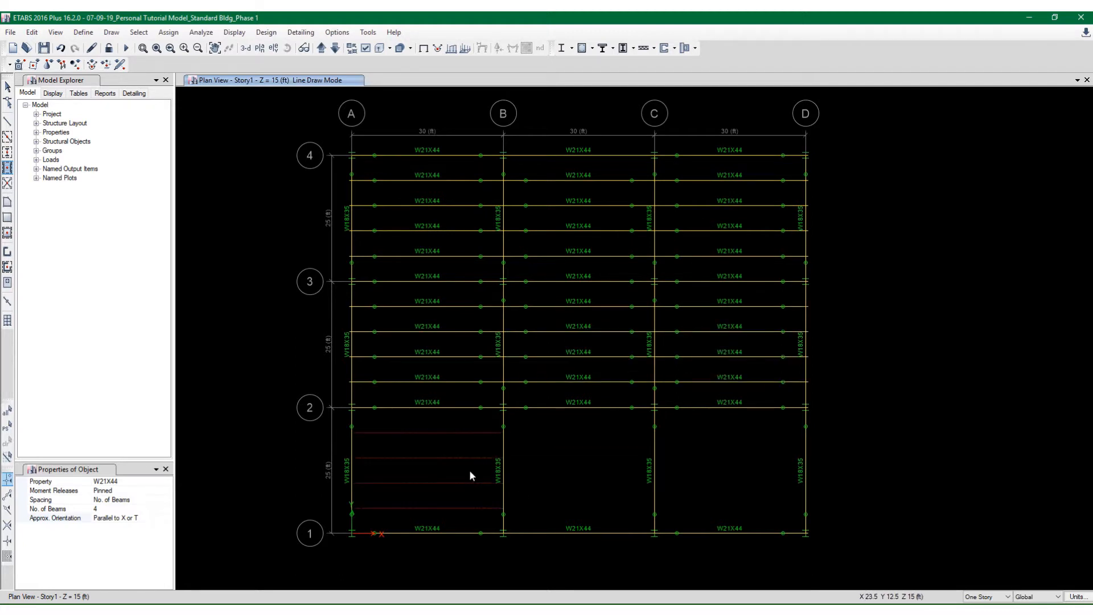
pyautogui.click(470, 468)
pyautogui.click(569, 457)
pyautogui.click(706, 450)
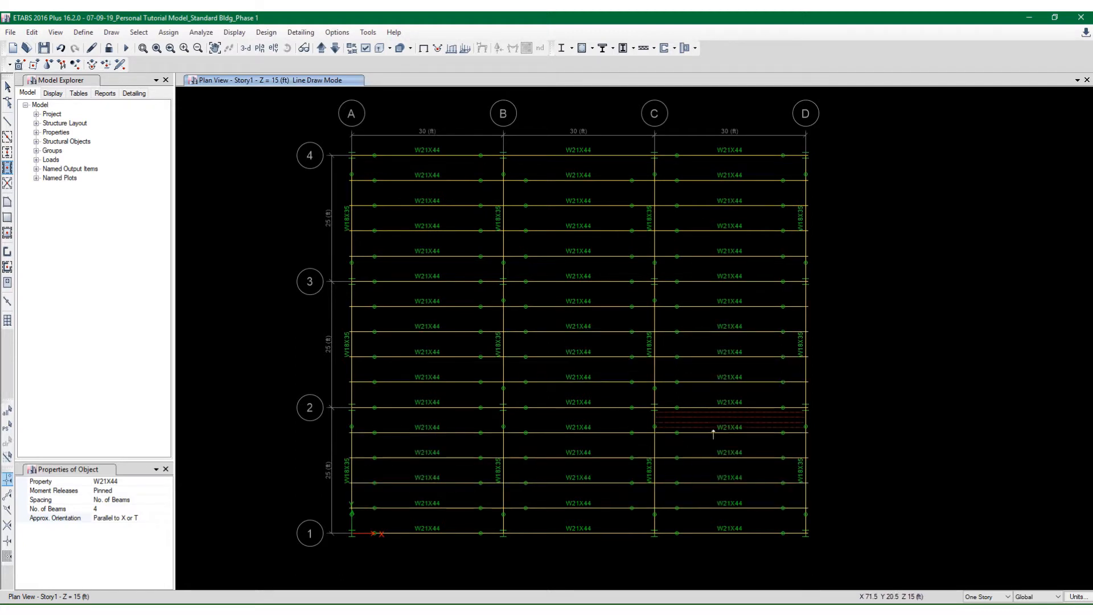
pyautogui.press('Escape')
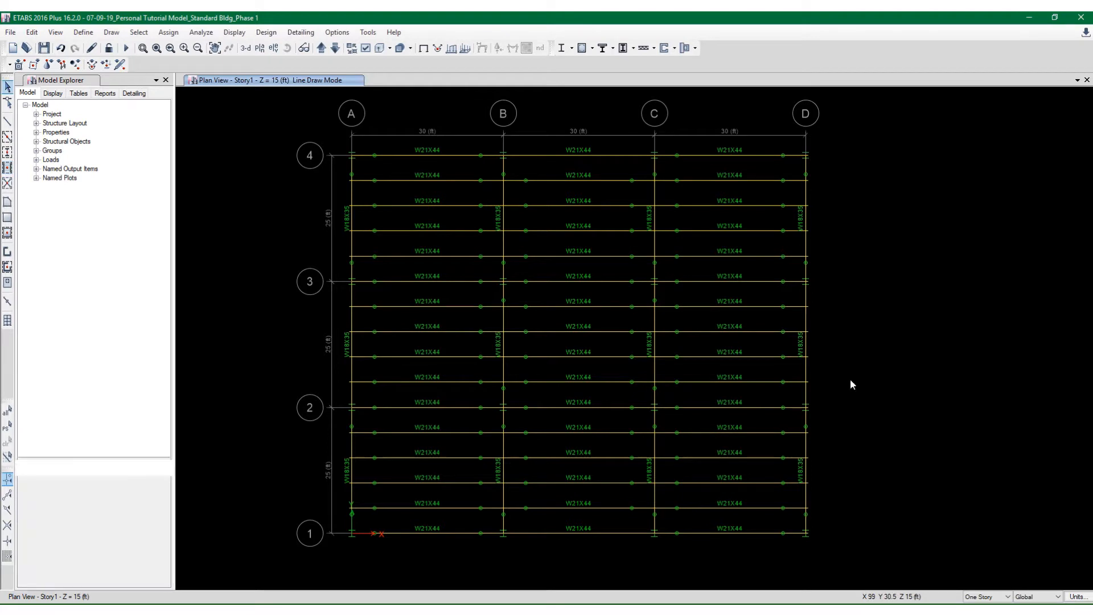
pyautogui.click(44, 48)
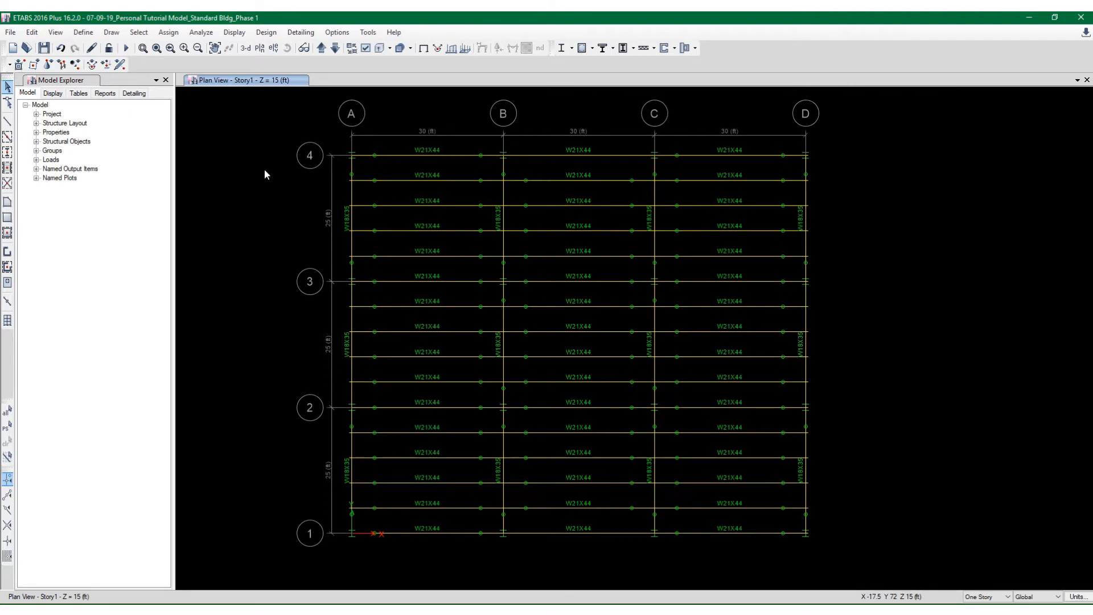
# Show the building in the 3-D view and turn off the horizon display
pyautogui.click(247, 49)
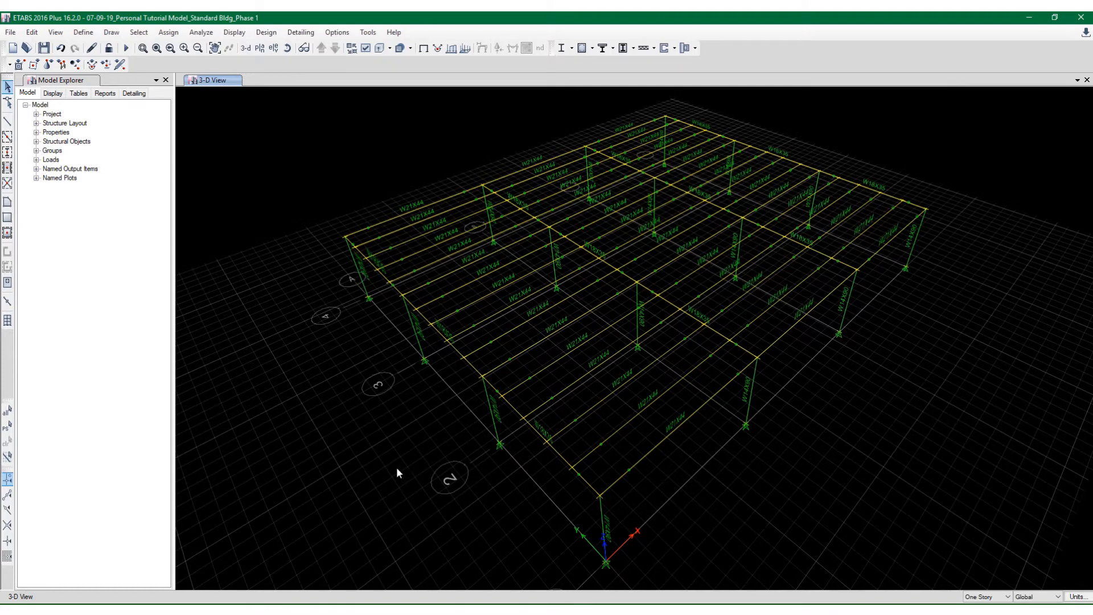
pyautogui.moveTo(397, 473); pyautogui.dragTo(394, 424, button='middle')
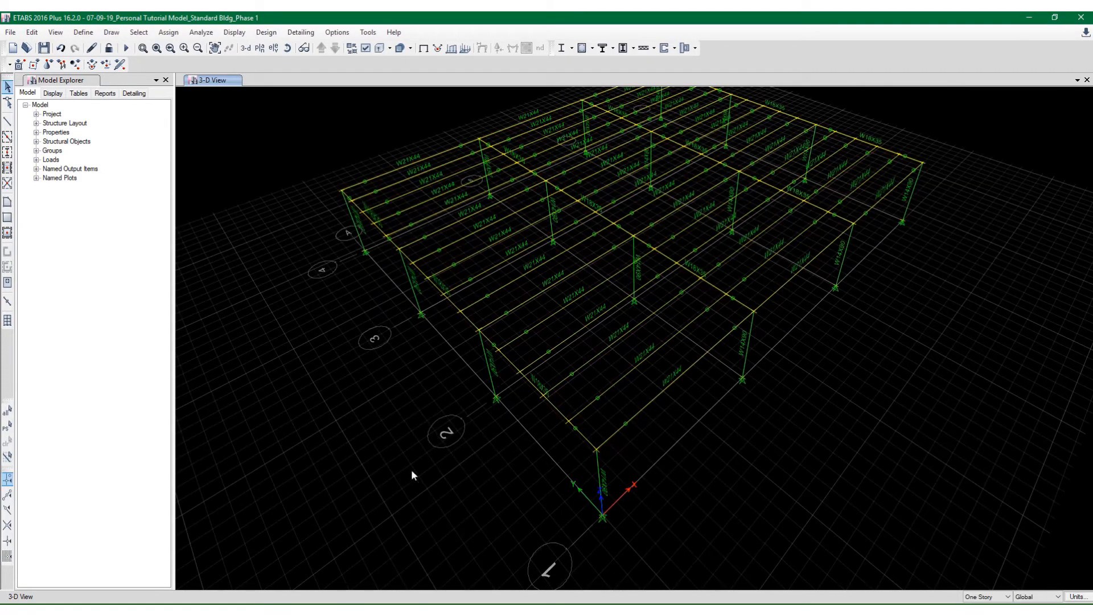
pyautogui.click(366, 49)
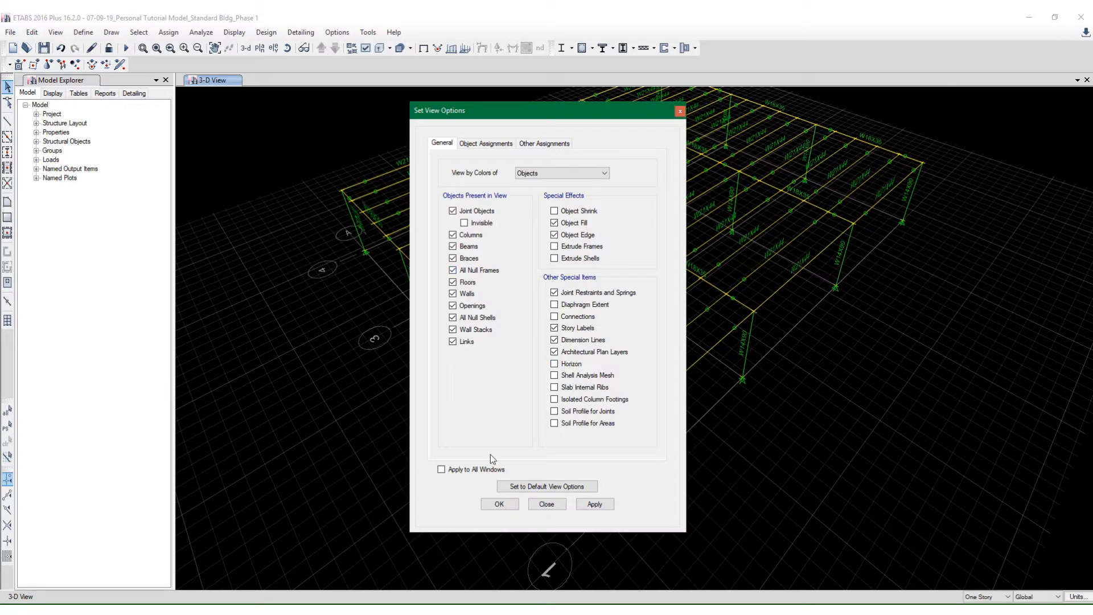
pyautogui.click(494, 505)
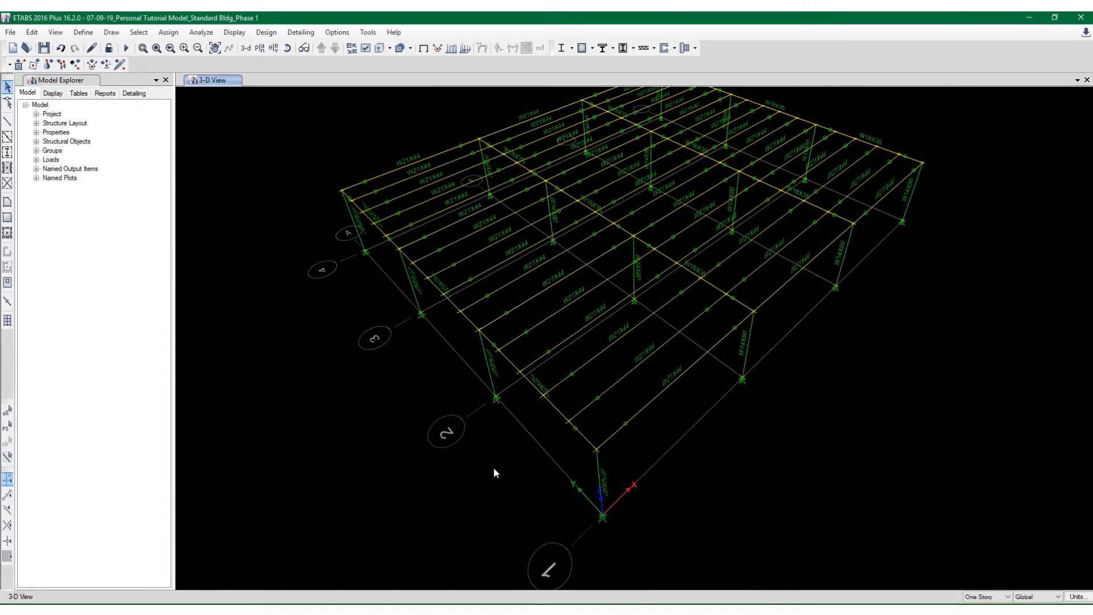
# Review the assigned restraints of the column base joint at grid A-2
pyautogui.scroll(-3, 503, 459)
pyautogui.scroll(5, 486, 387)
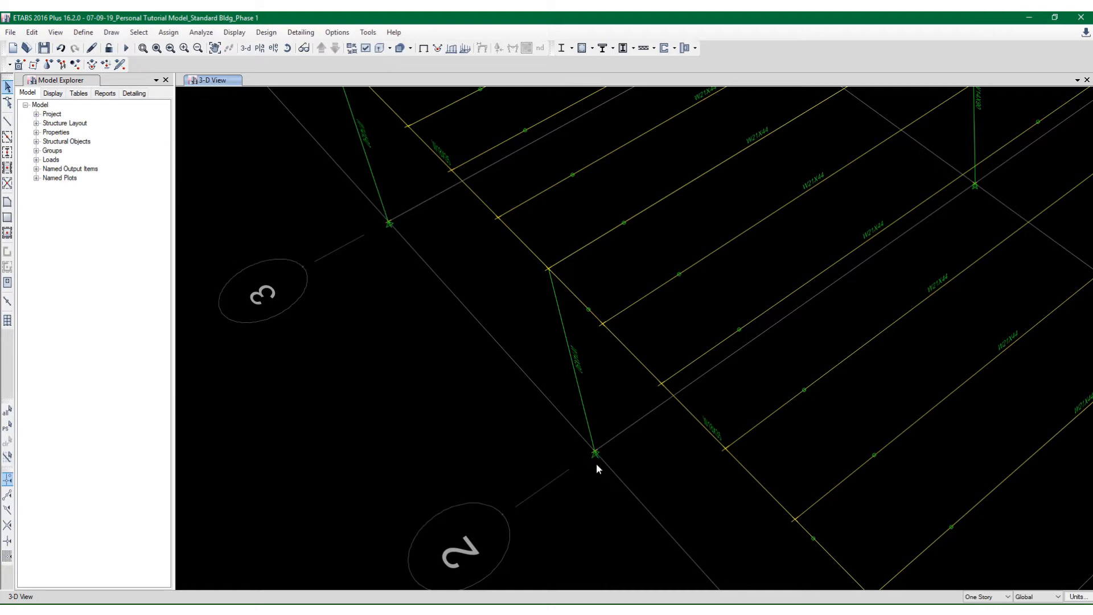
pyautogui.scroll(-3, 510, 350)
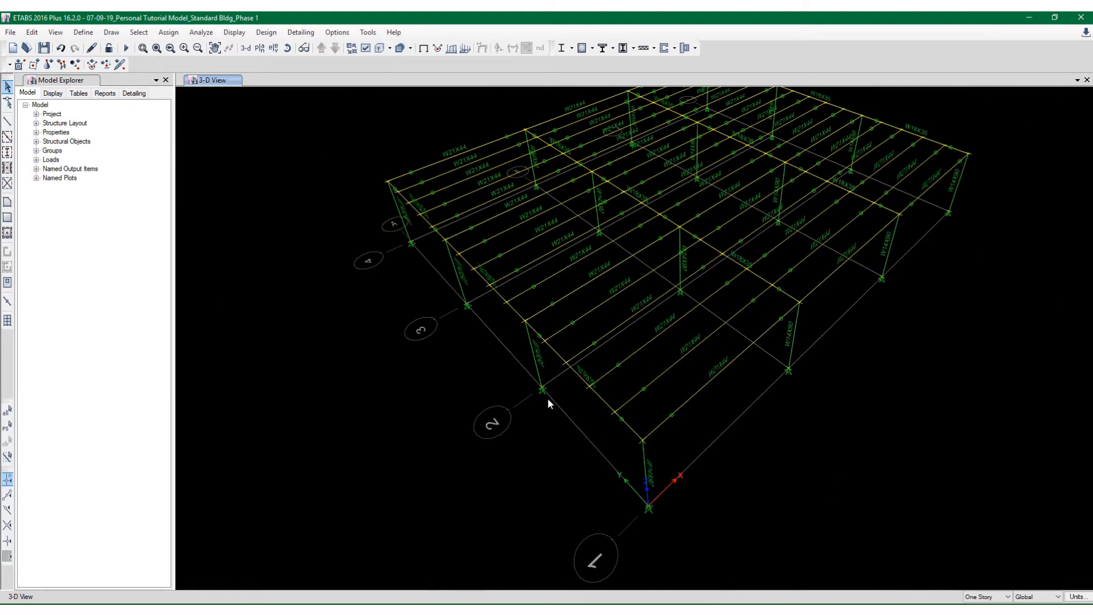
pyautogui.scroll(4, 548, 398)
pyautogui.click(526, 345)
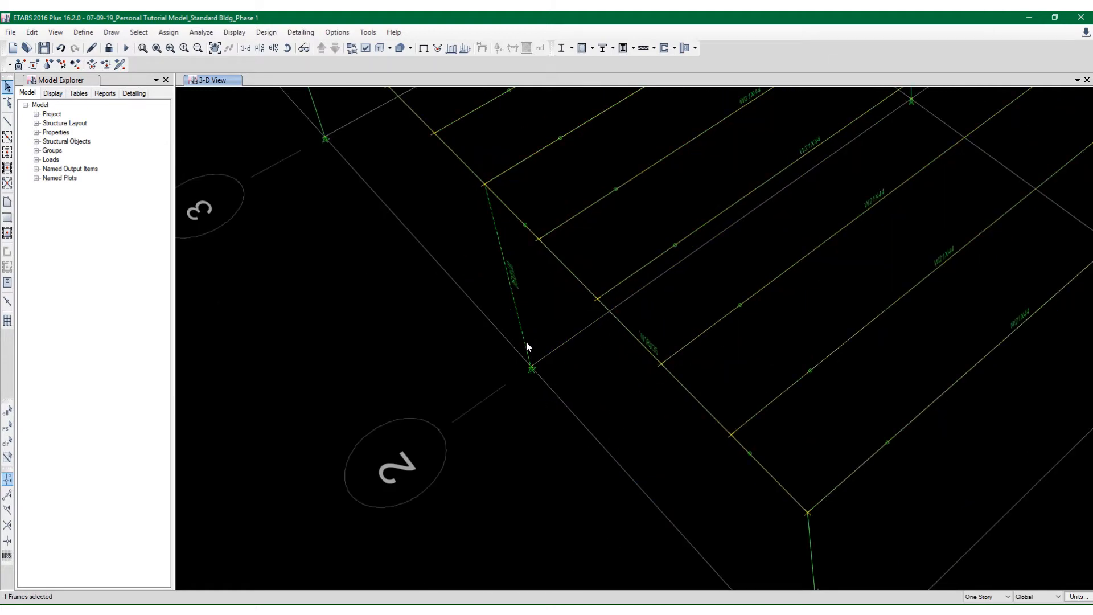
pyautogui.click(526, 345)
pyautogui.rightClick(532, 368)
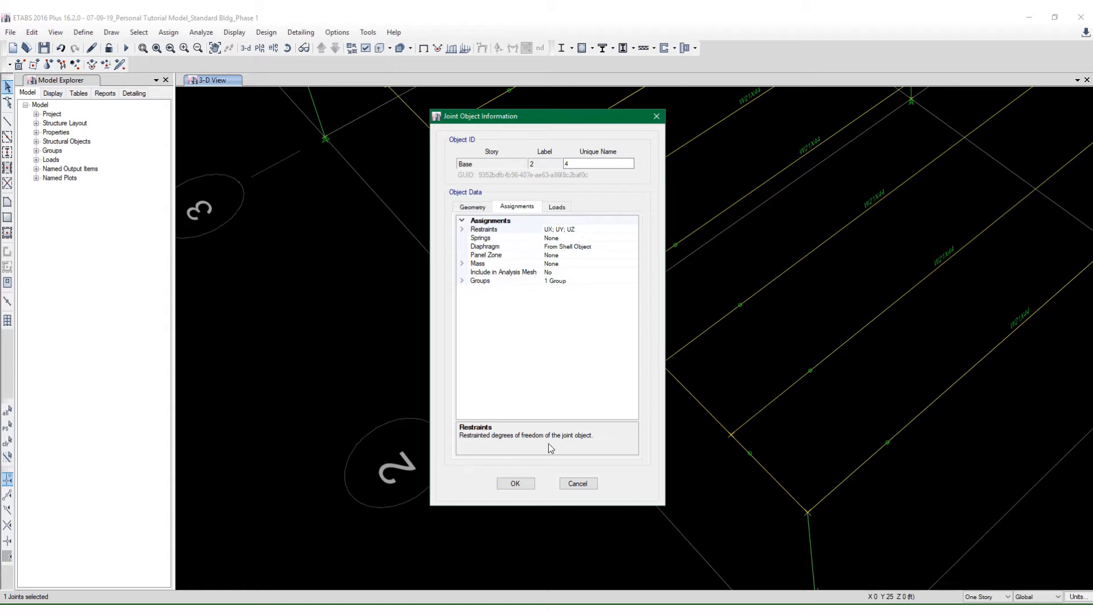
pyautogui.click(577, 484)
pyautogui.press('Escape')
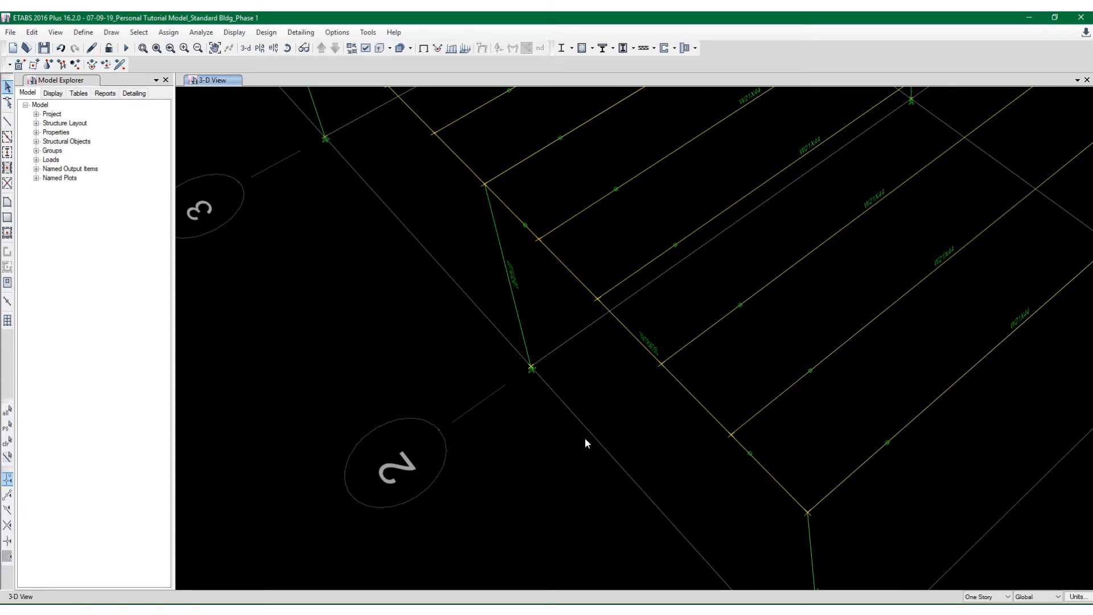
pyautogui.scroll(-5, 586, 388)
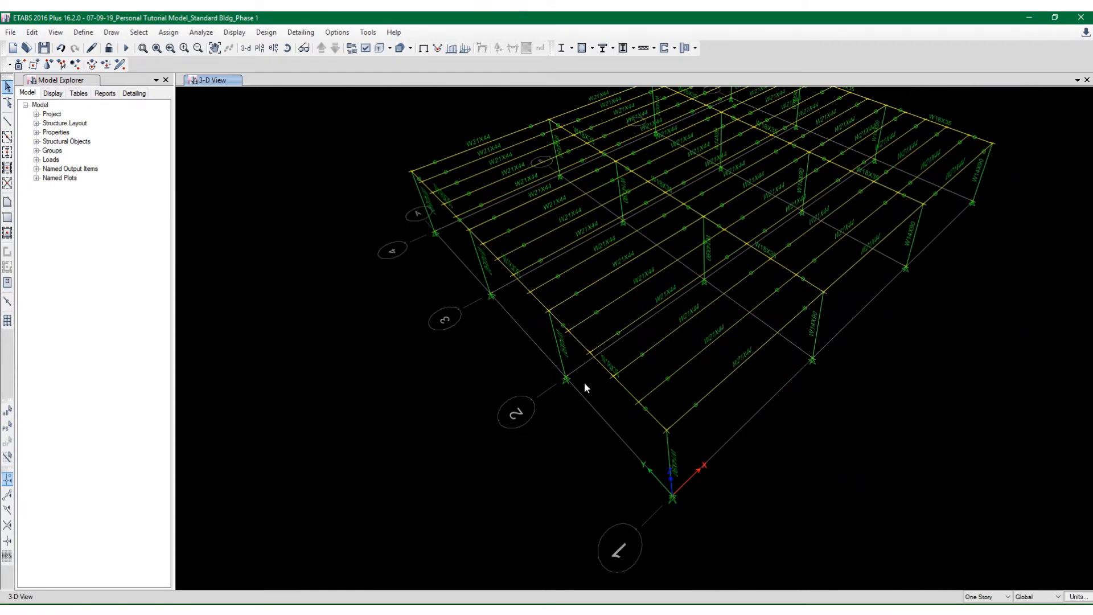
# Select the middle-bay column base joints along grid lines A, 1 and D
pyautogui.moveTo(530, 357); pyautogui.dragTo(576, 407)
pyautogui.moveTo(803, 347); pyautogui.dragTo(823, 369)
pyautogui.moveTo(915, 285)
pyautogui.keyDown('shift'); pyautogui.mouseDown(button='middle')
pyautogui.moveTo(801, 326)
pyautogui.moveTo(642, 360)
pyautogui.moveTo(582, 307)
pyautogui.moveTo(674, 365)
pyautogui.mouseUp(button='middle'); pyautogui.keyUp('shift')
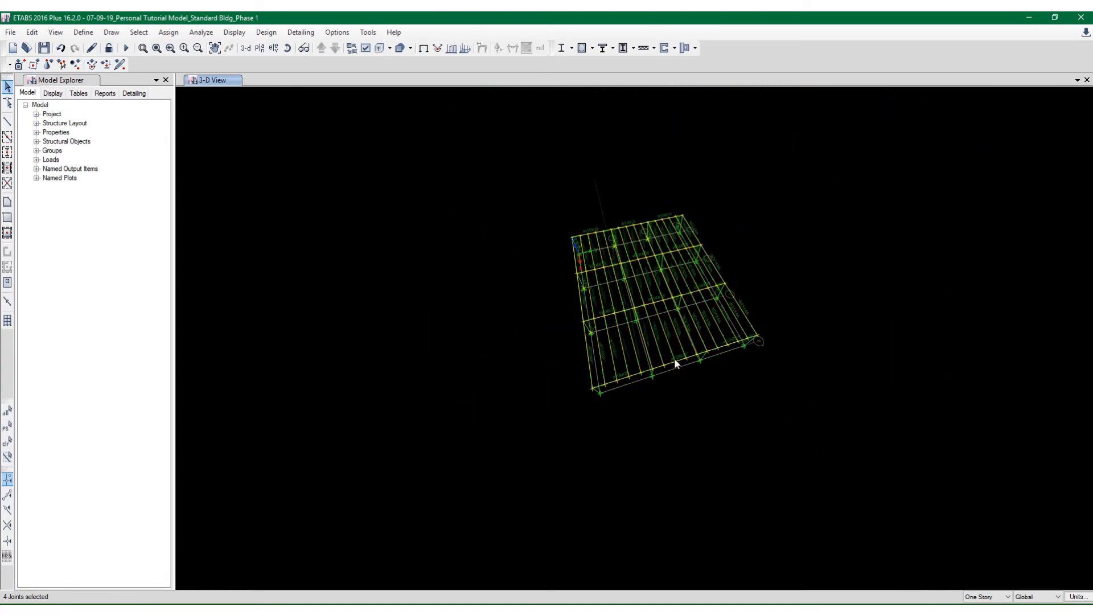
pyautogui.scroll(5, 662, 388)
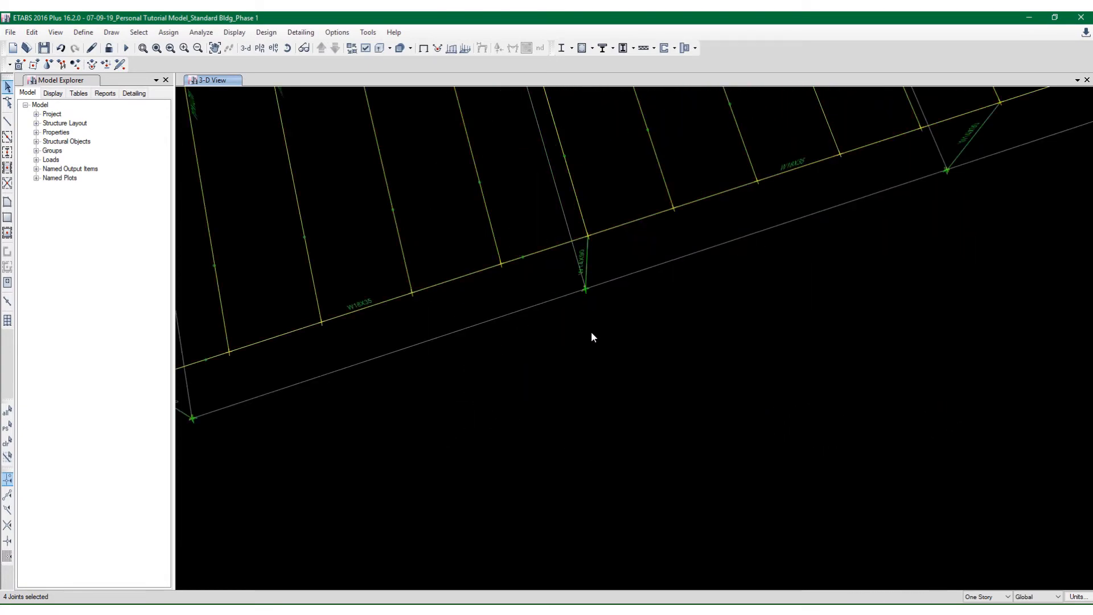
pyautogui.keyDown('shift'); pyautogui.moveTo(591, 333); pyautogui.dragTo(568, 301, button='middle'); pyautogui.keyUp('shift')
pyautogui.moveTo(436, 224); pyautogui.dragTo(679, 298)
pyautogui.moveTo(856, 144); pyautogui.dragTo(934, 191)
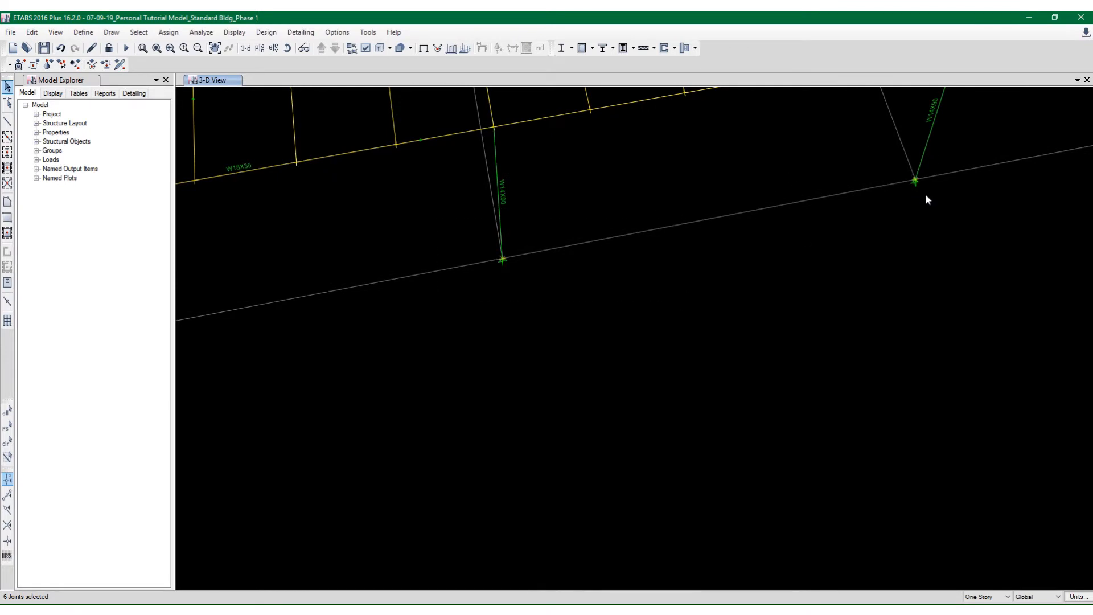
# Add the two middle-bay column base joints at B-4 and C-4 to the selection
pyautogui.scroll(-2, 572, 296)
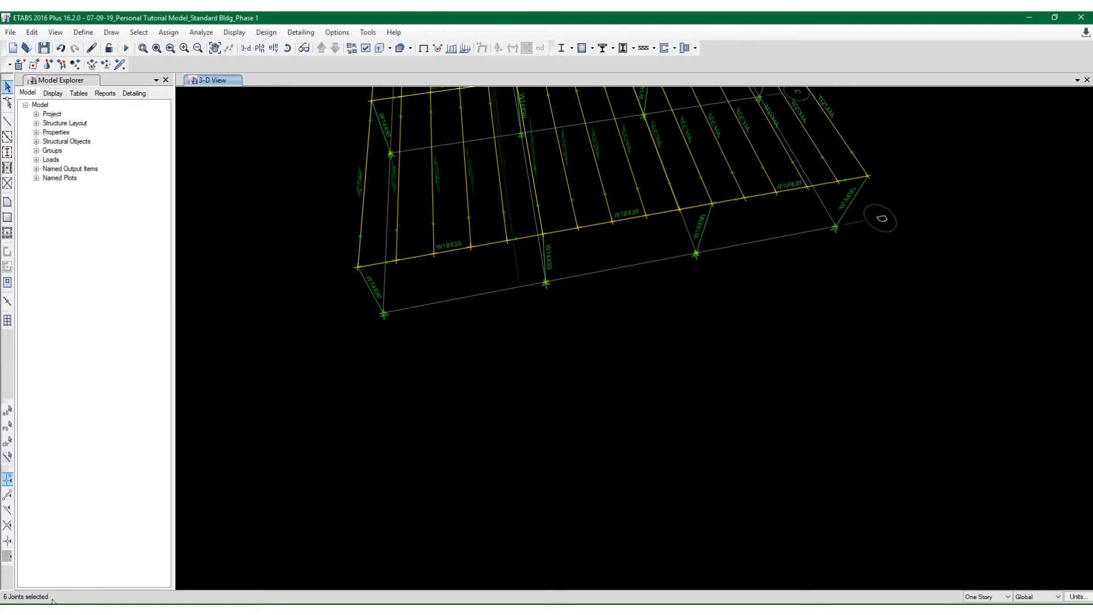
pyautogui.moveTo(718, 348)
pyautogui.mouseDown(button='middle')
pyautogui.moveTo(690, 439)
pyautogui.moveTo(679, 441)
pyautogui.mouseUp(button='middle')
pyautogui.scroll(-2, 674, 443)
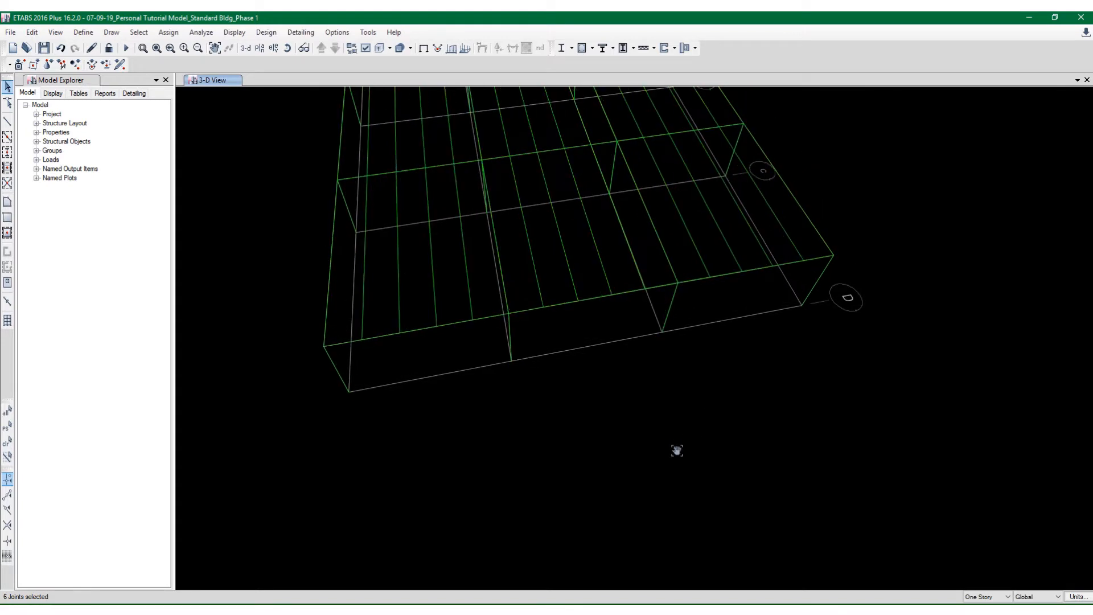
pyautogui.scroll(-3, 644, 436)
pyautogui.keyDown('shift'); pyautogui.moveTo(640, 425); pyautogui.dragTo(421, 368, button='middle'); pyautogui.keyUp('shift')
pyautogui.scroll(3, 571, 364)
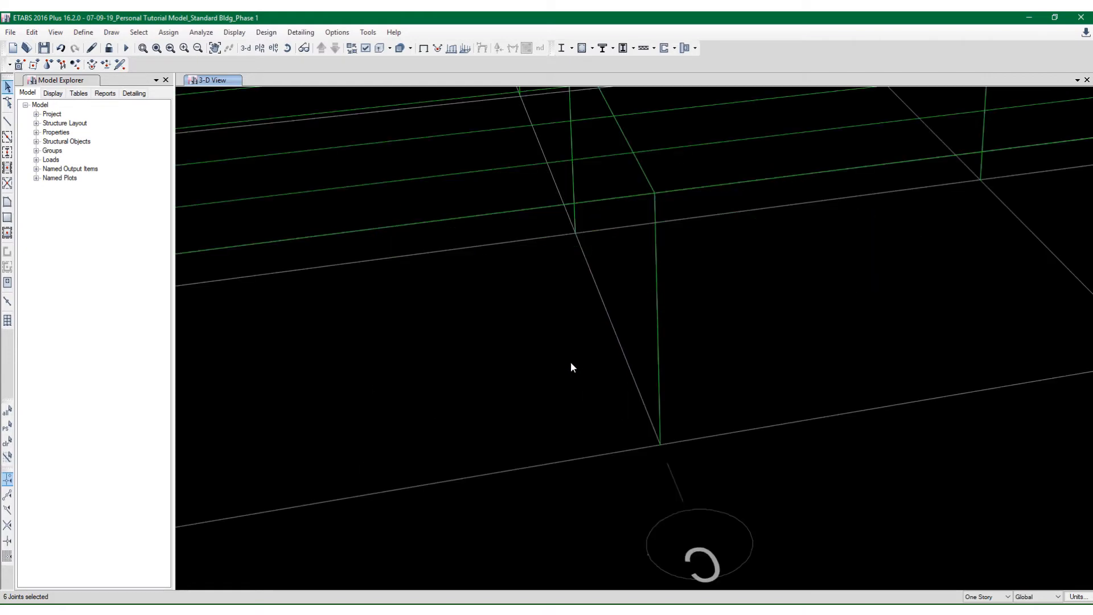
pyautogui.scroll(-4, 565, 368)
pyautogui.moveTo(567, 351); pyautogui.dragTo(785, 392)
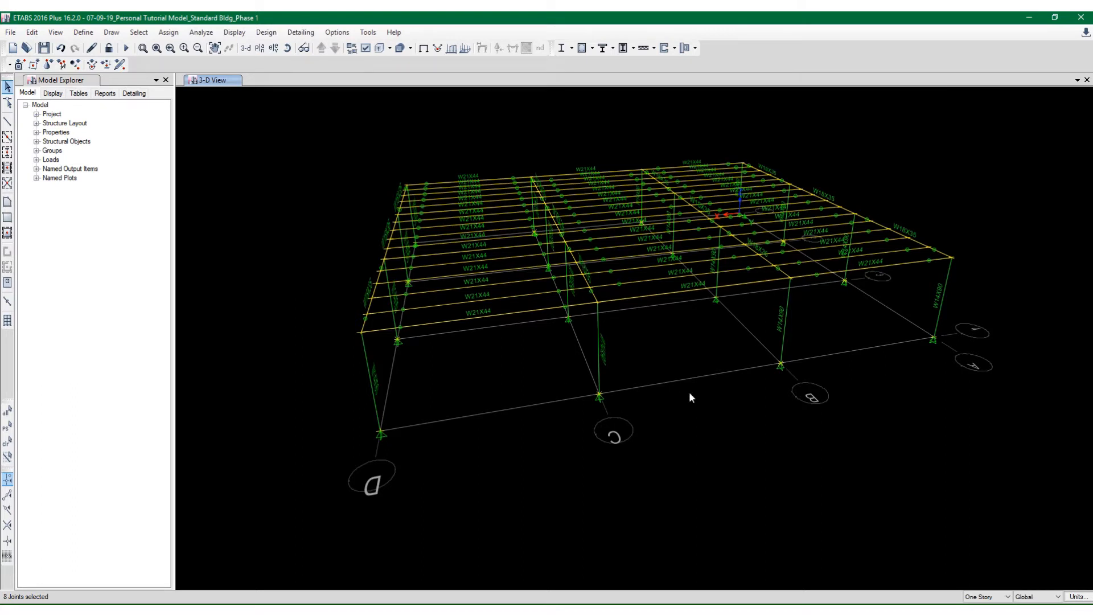
# Assign fixed restraints to the eight selected base joints, restraining translation and rotation in X, Y and Z
pyautogui.scroll(-3, 679, 393)
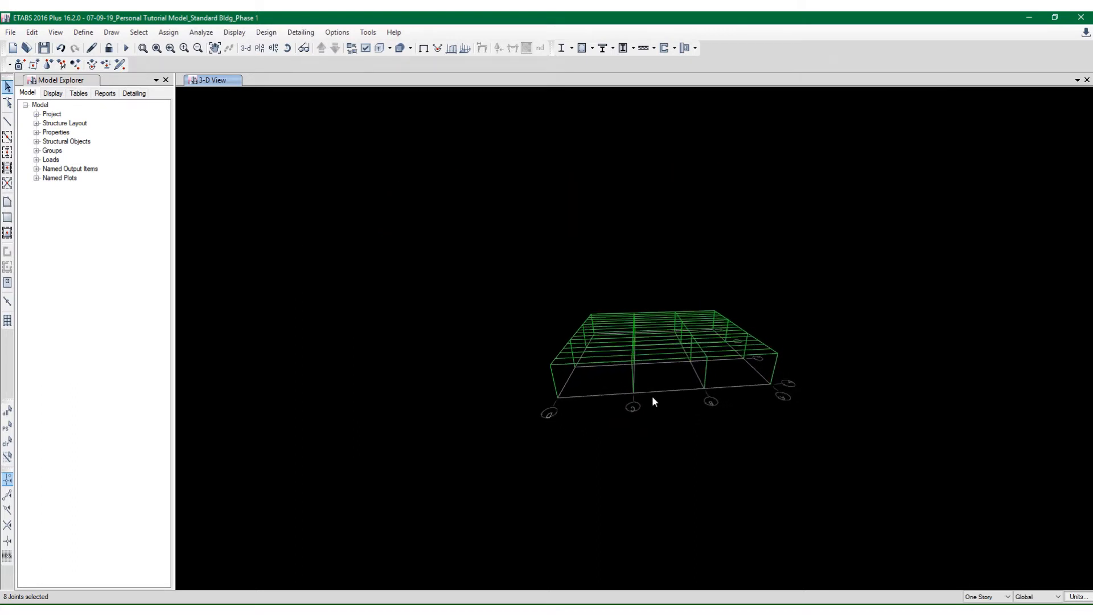
pyautogui.keyDown('shift'); pyautogui.moveTo(652, 400); pyautogui.dragTo(369, 405, button='middle'); pyautogui.keyUp('shift')
pyautogui.scroll(5, 800, 334)
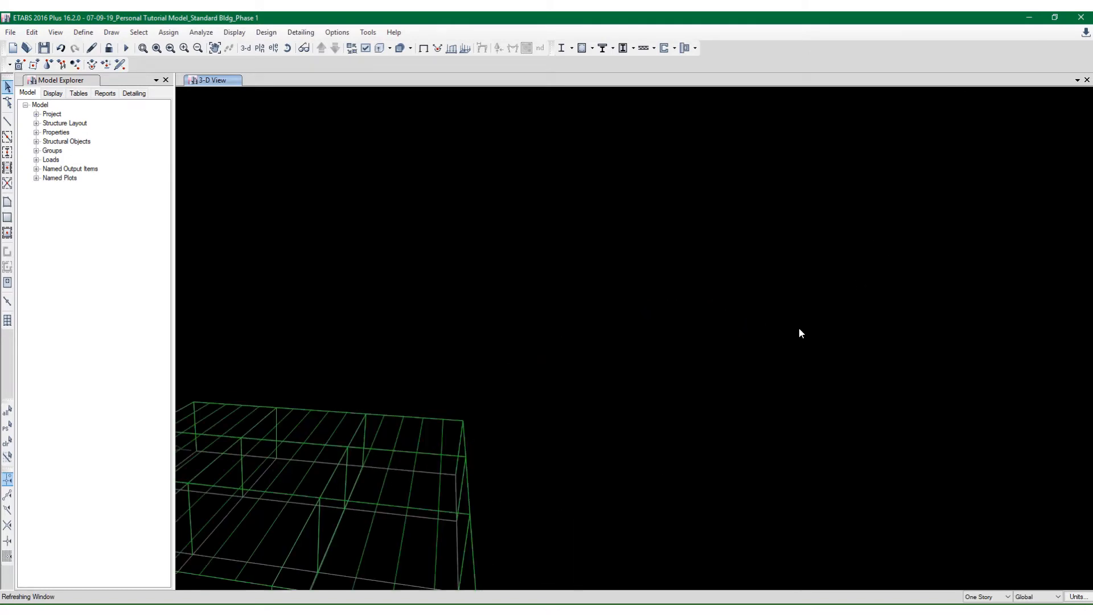
pyautogui.moveTo(551, 390); pyautogui.dragTo(840, 137, button='middle')
pyautogui.scroll(-5, 840, 138)
pyautogui.moveTo(840, 138)
pyautogui.mouseDown(button='middle')
pyautogui.moveTo(888, 114)
pyautogui.moveTo(856, 140)
pyautogui.mouseUp(button='middle')
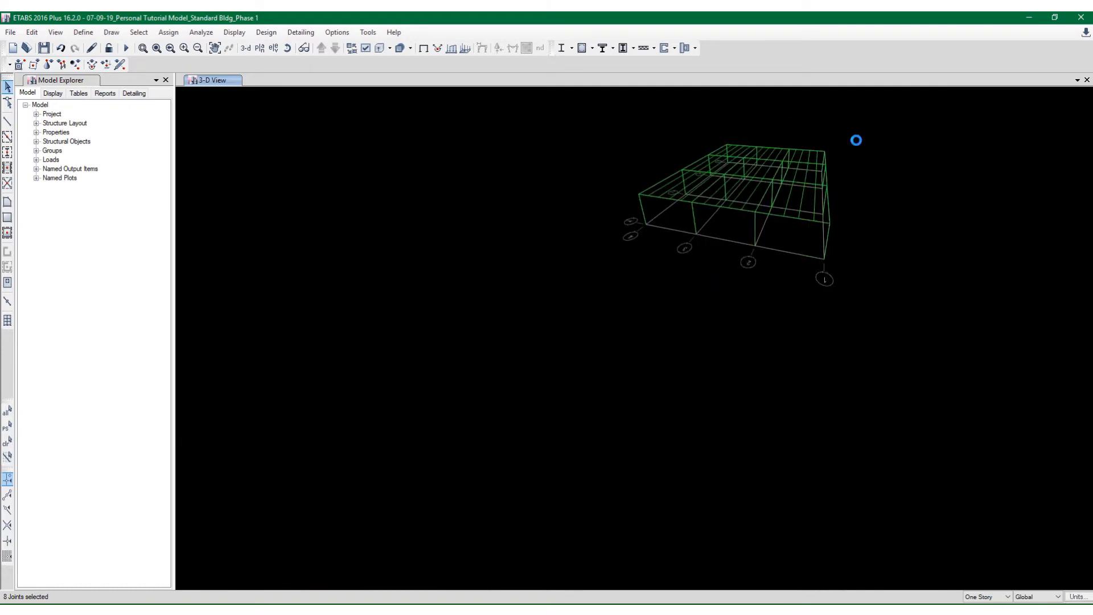
pyautogui.scroll(5, 850, 145)
pyautogui.keyDown('shift'); pyautogui.moveTo(849, 301); pyautogui.dragTo(804, 282, button='middle'); pyautogui.keyUp('shift')
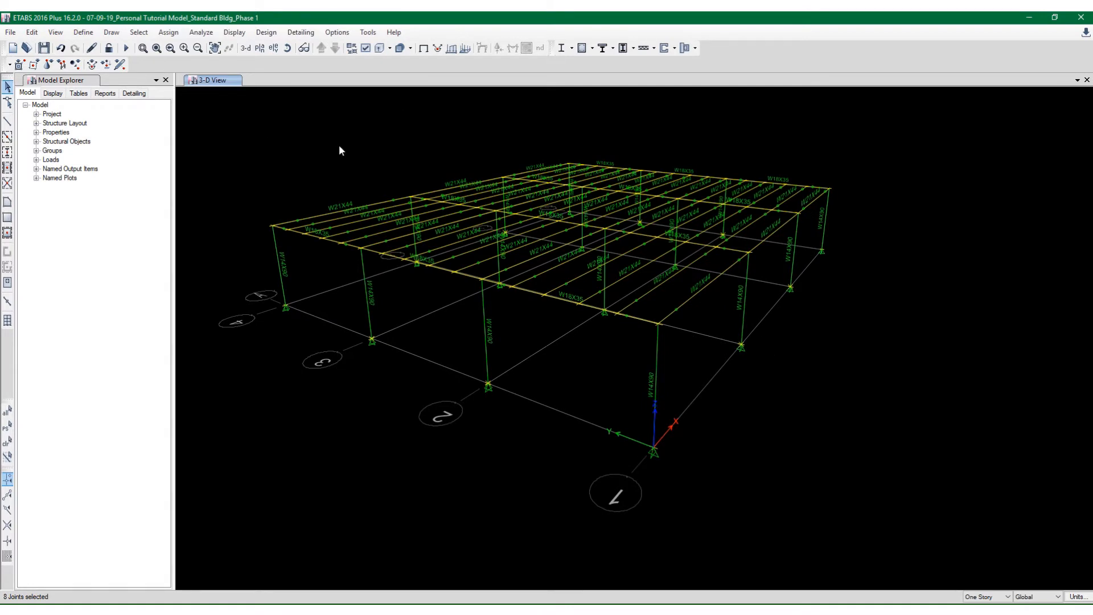
pyautogui.click(167, 34)
pyautogui.moveTo(180, 52)
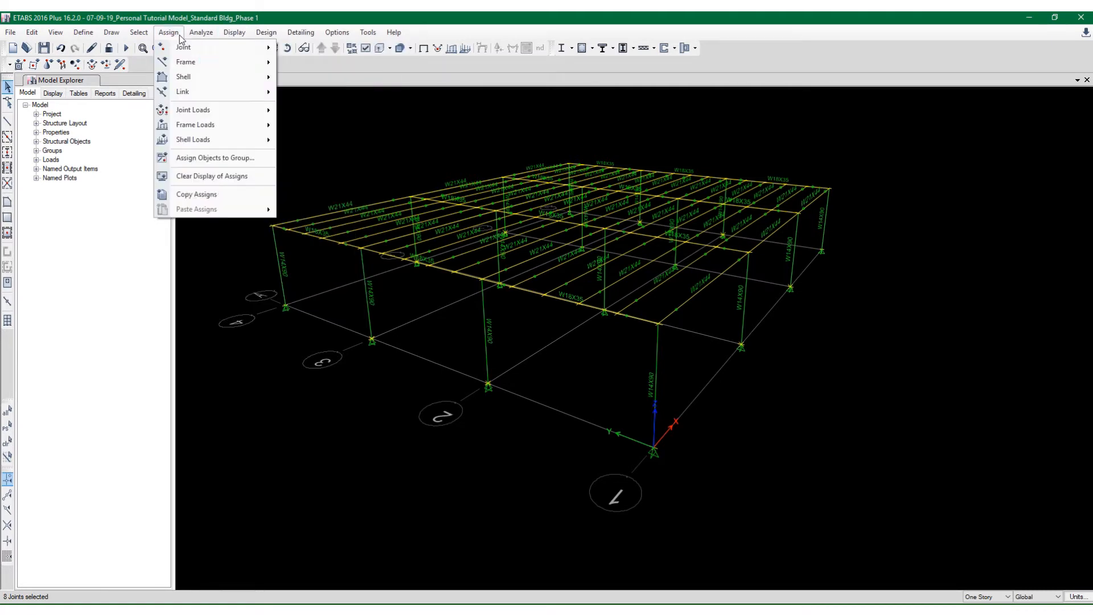
pyautogui.click(289, 51)
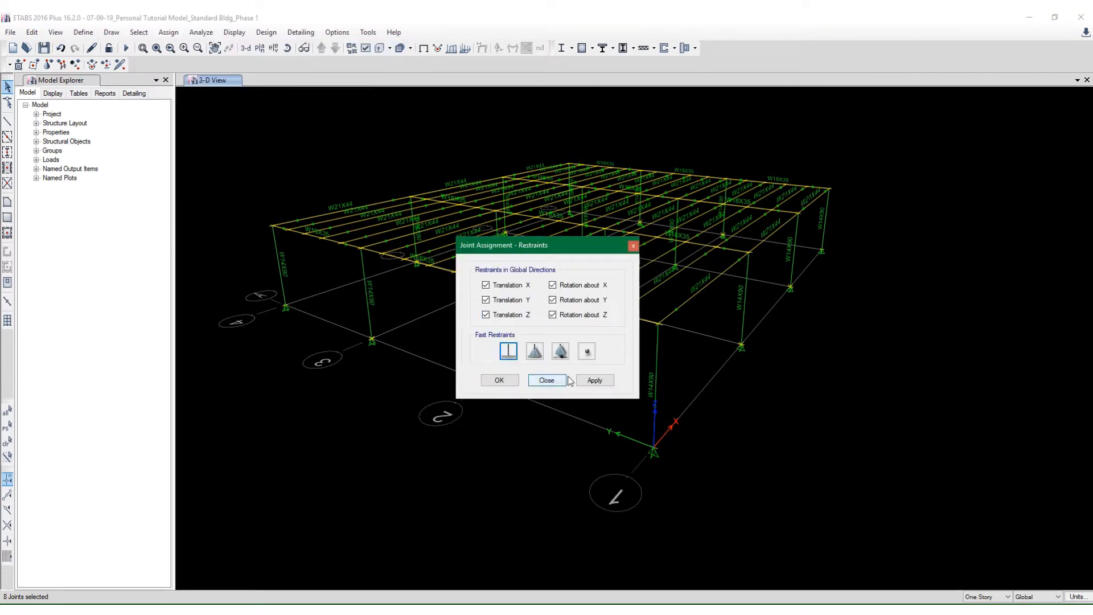
pyautogui.click(594, 380)
pyautogui.click(499, 380)
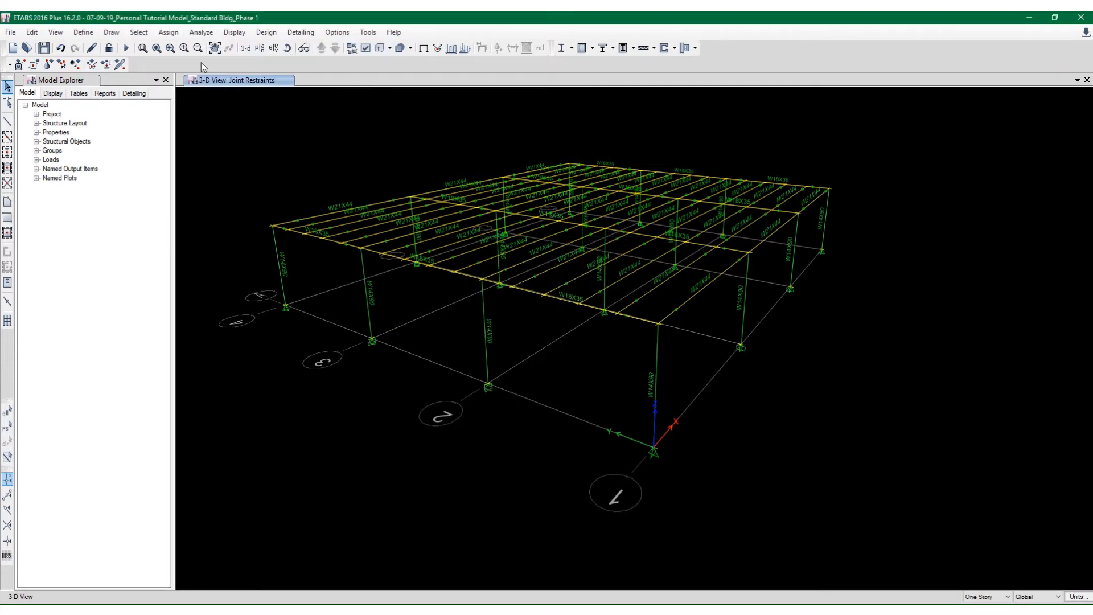
pyautogui.click(168, 33)
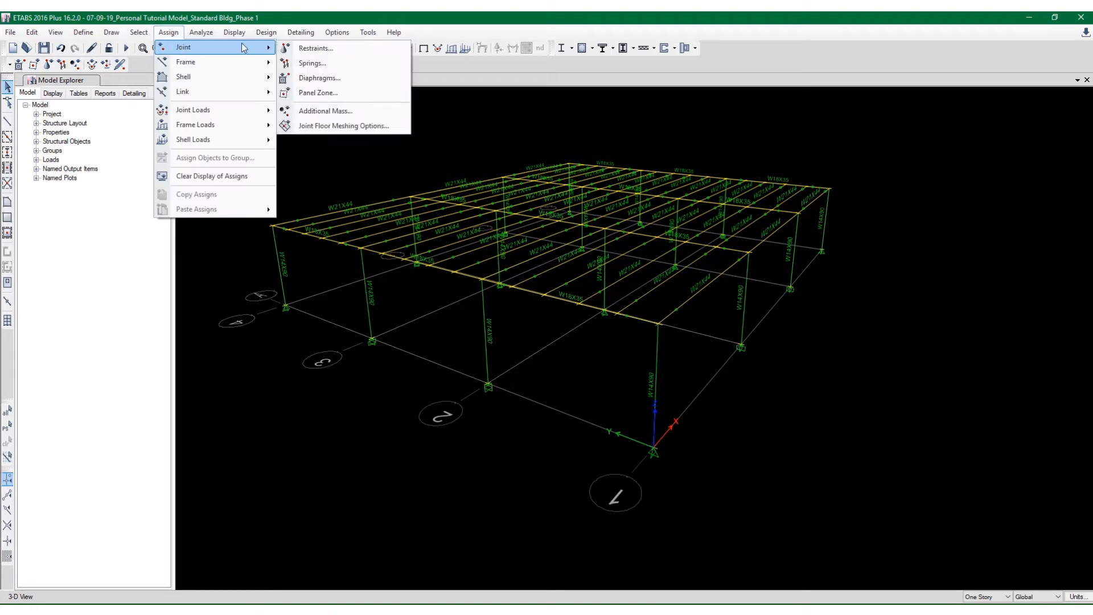
pyautogui.click(169, 34)
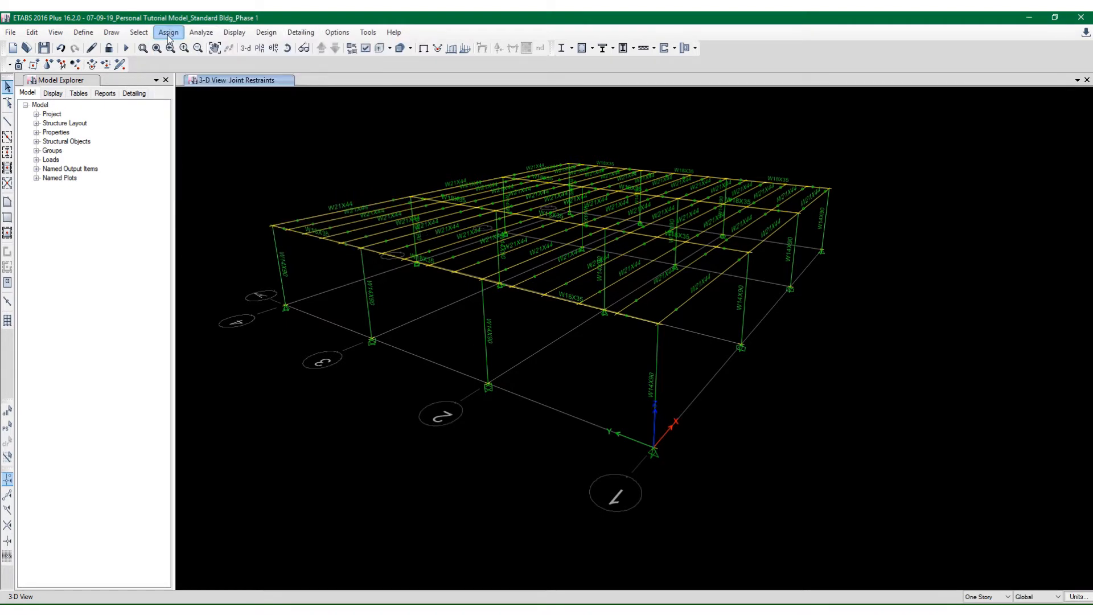
pyautogui.click(170, 34)
pyautogui.moveTo(176, 48)
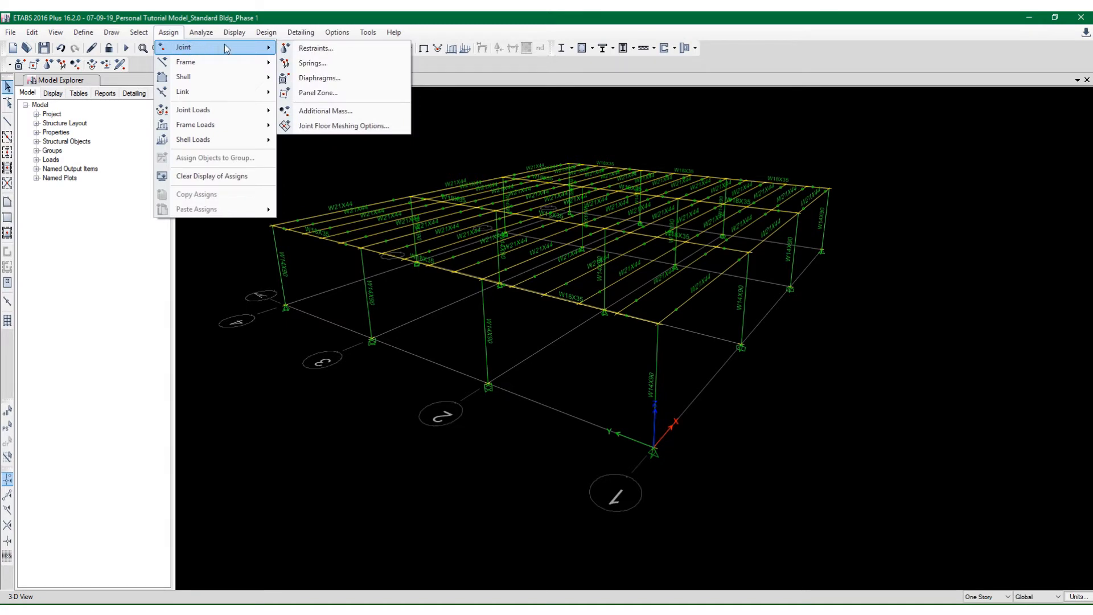
pyautogui.moveTo(237, 66)
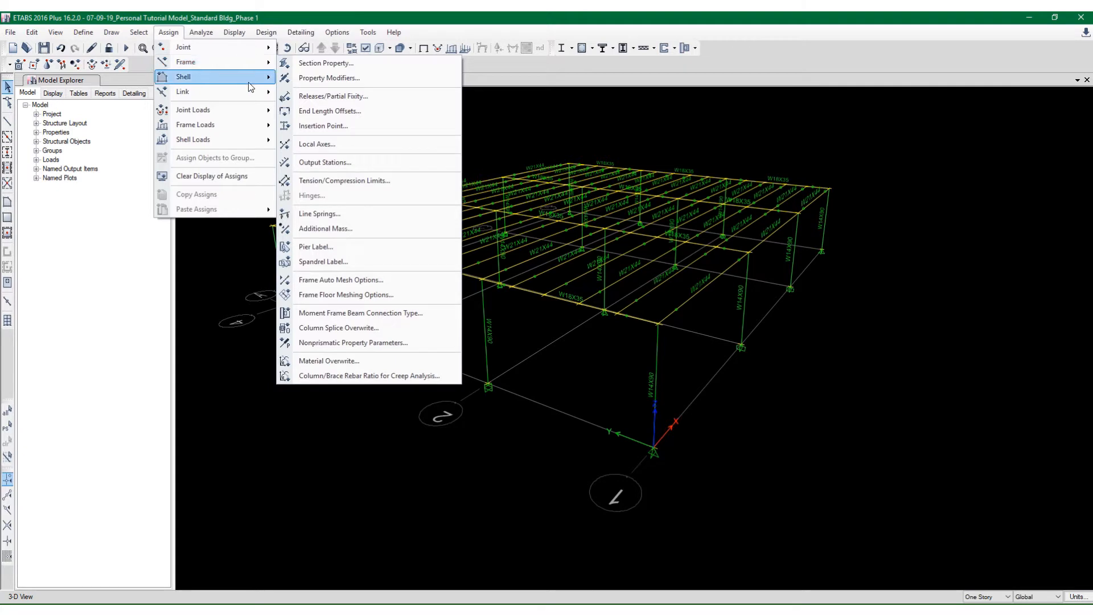
pyautogui.moveTo(248, 99)
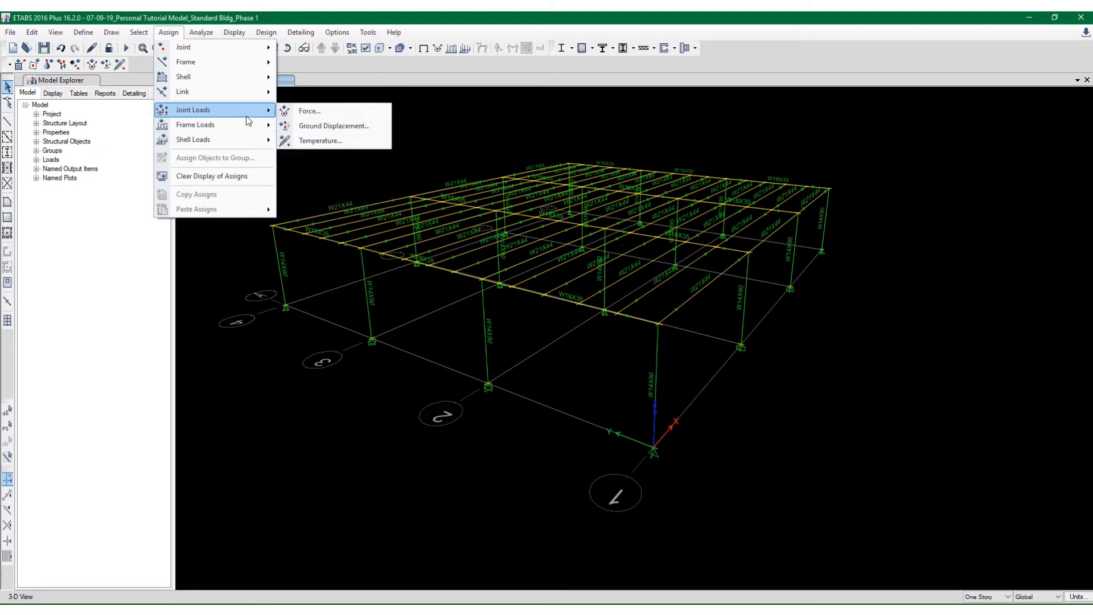
pyautogui.moveTo(238, 147)
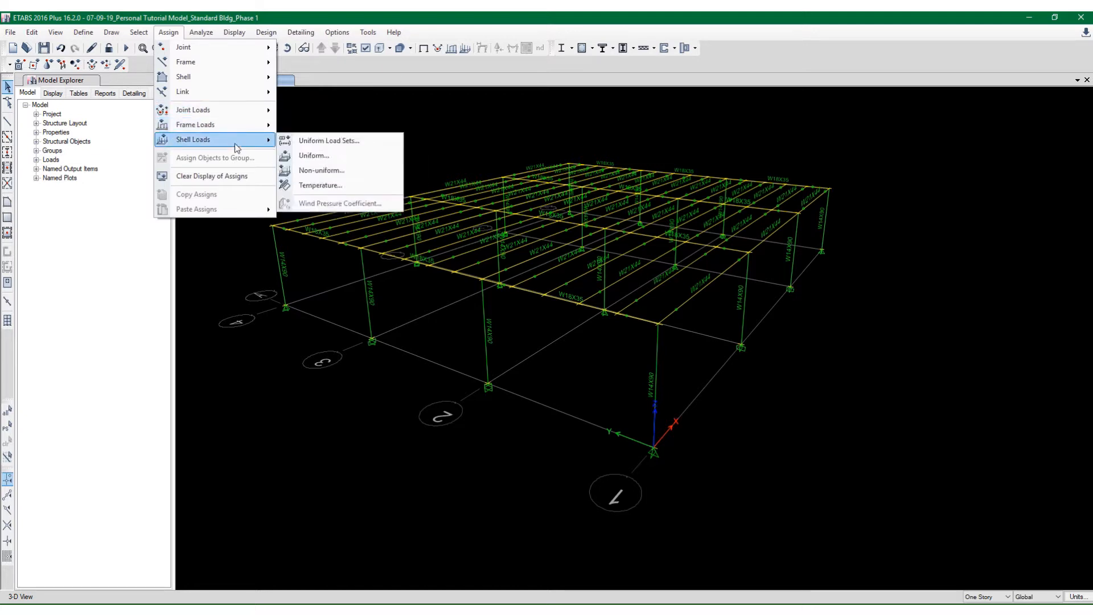
pyautogui.click(371, 98)
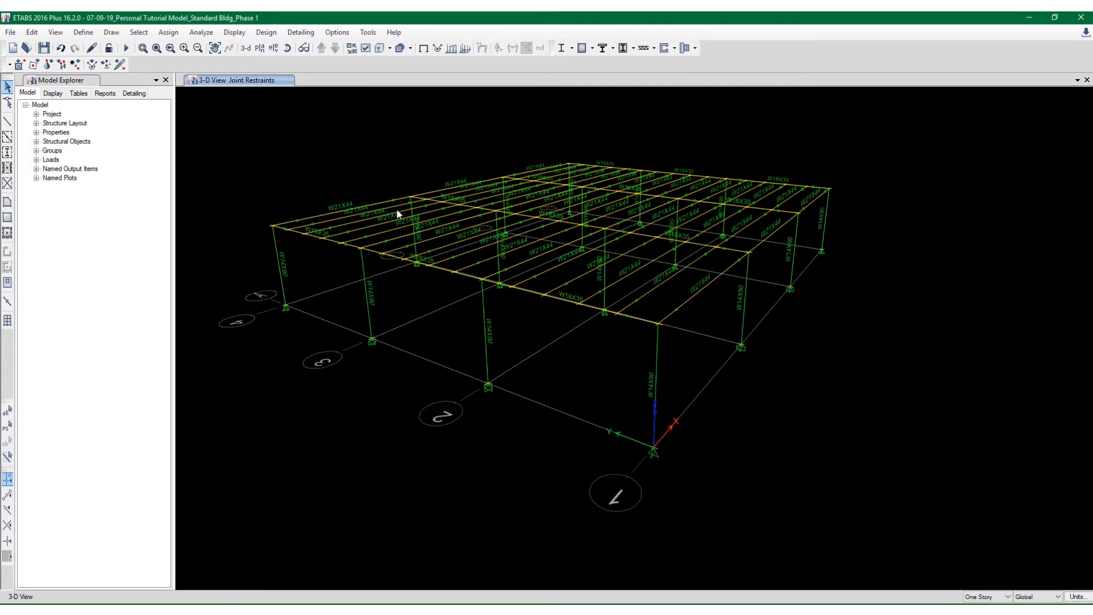
pyautogui.moveTo(382, 158); pyautogui.dragTo(390, 160, button='middle')
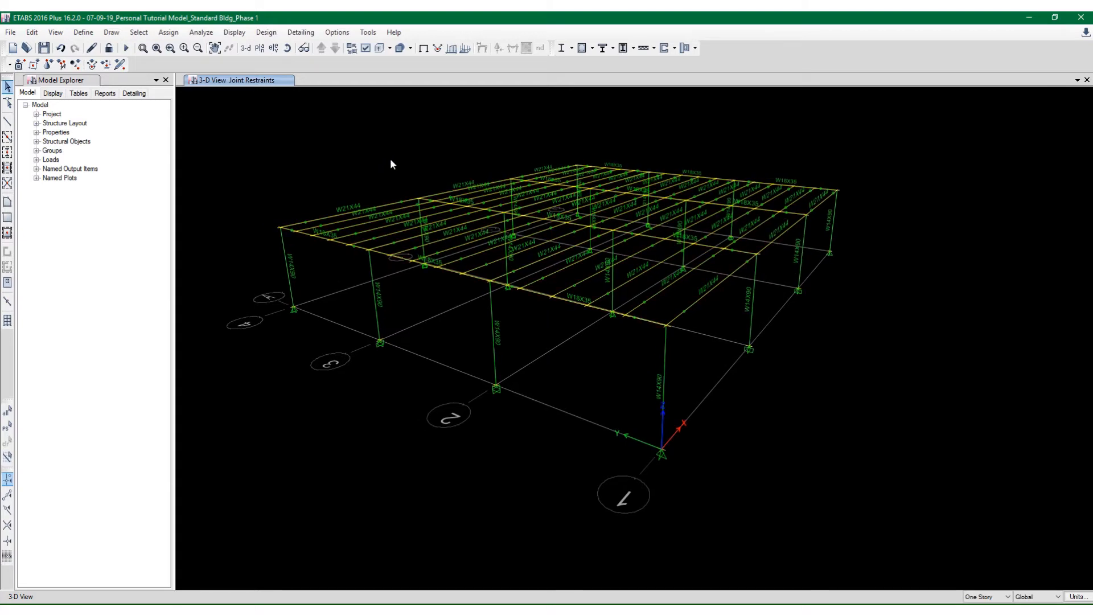
pyautogui.scroll(5, 390, 160)
pyautogui.scroll(-10, 390, 160)
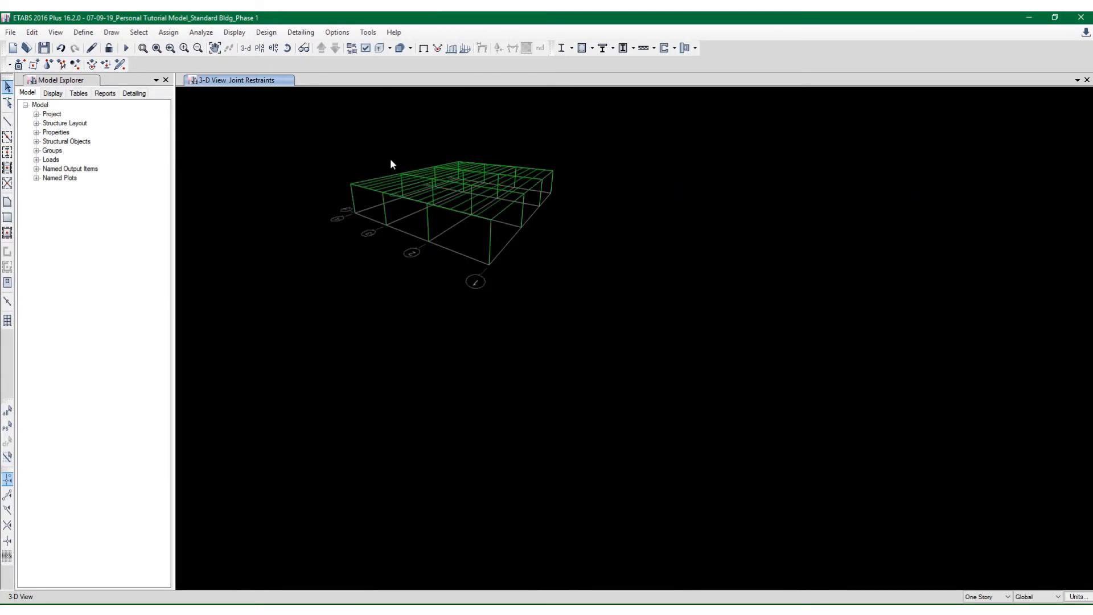
pyautogui.scroll(5, 390, 160)
pyautogui.moveTo(391, 160); pyautogui.dragTo(353, 110, button='middle')
pyautogui.scroll(5, 354, 138)
pyautogui.scroll(-5, 354, 137)
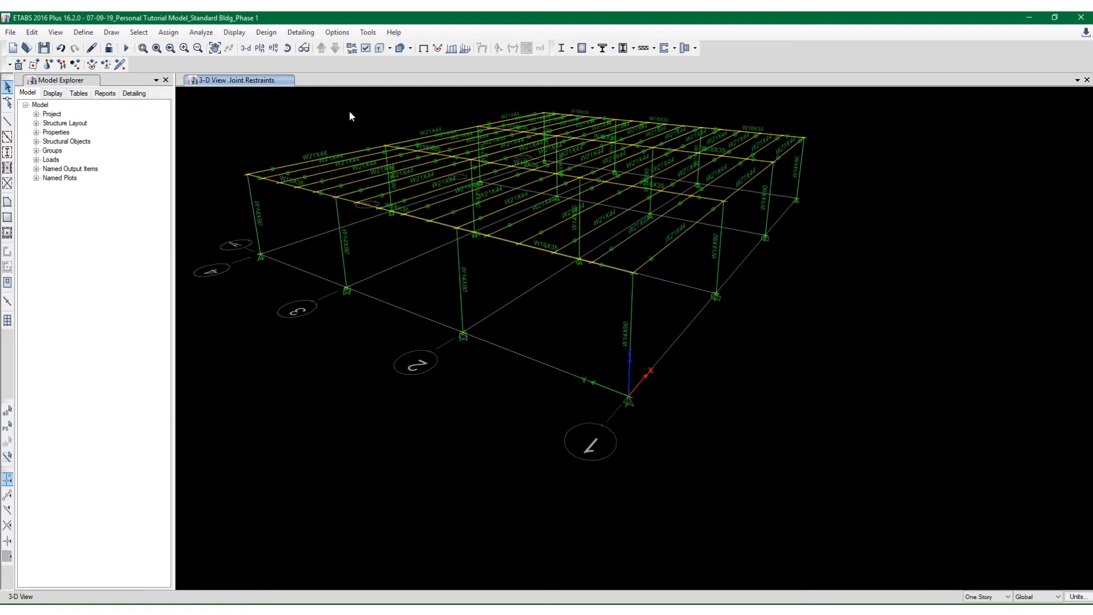
# Run the model check with every check and fix option enabled and a length tolerance of 0.1 in, then close the report
pyautogui.click(200, 34)
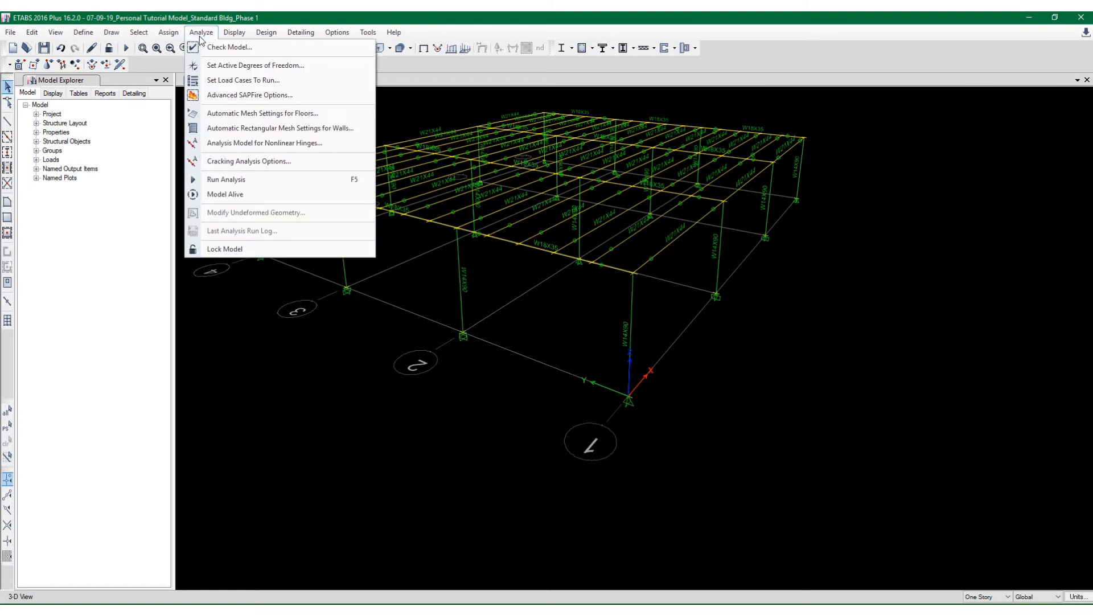
pyautogui.click(229, 47)
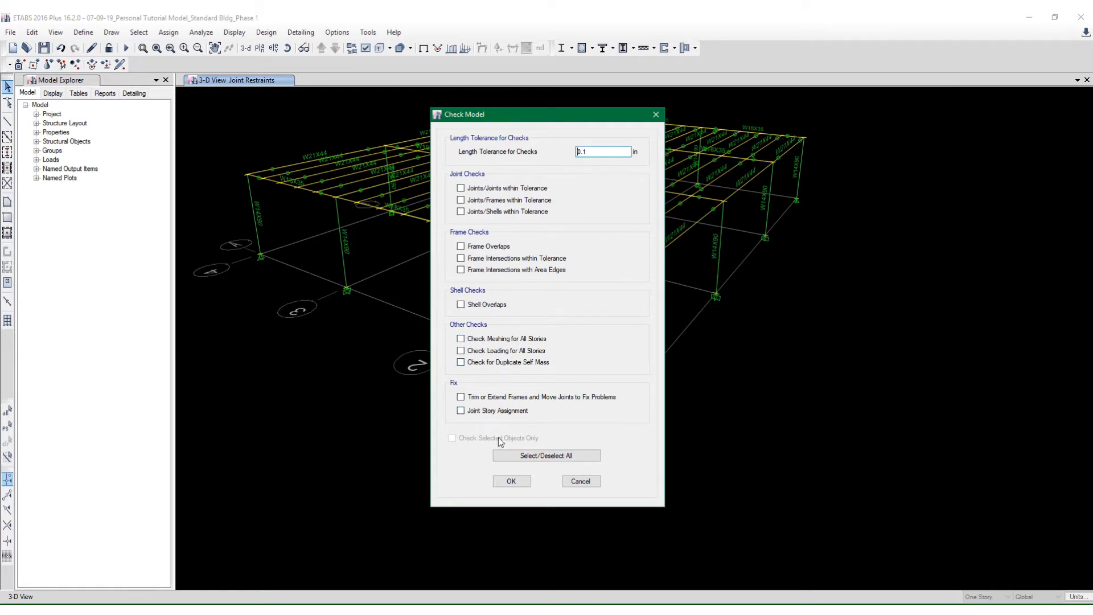
pyautogui.click(479, 410)
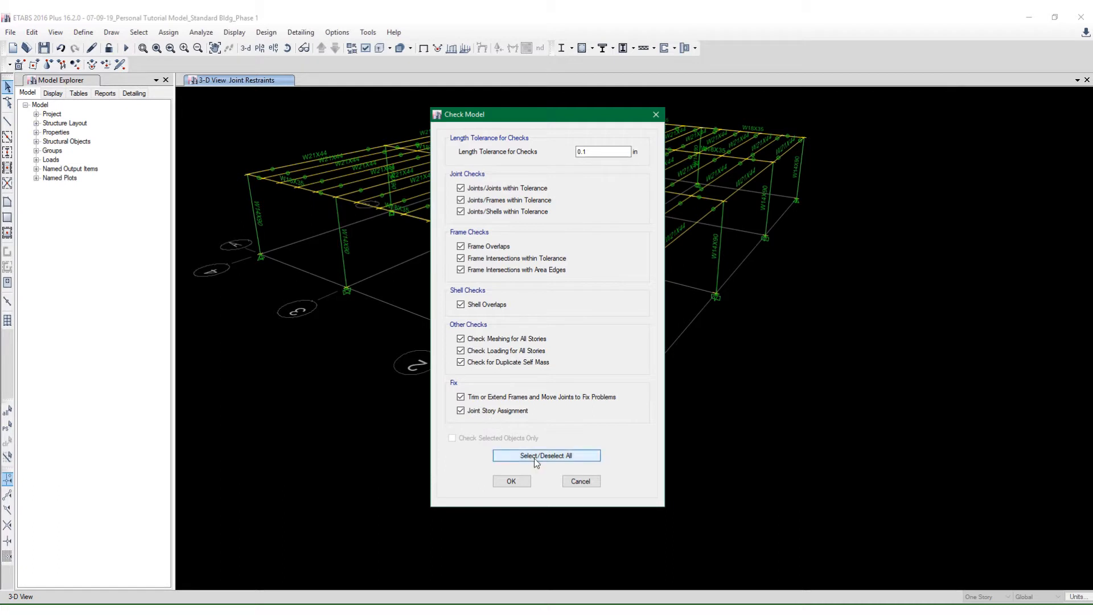
pyautogui.click(525, 482)
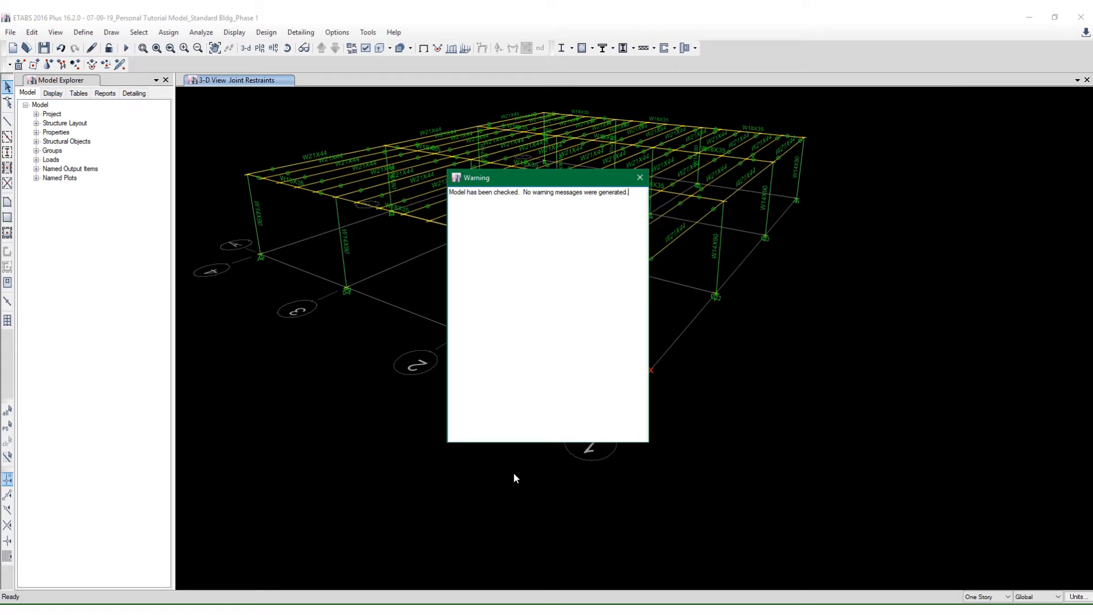
pyautogui.click(645, 179)
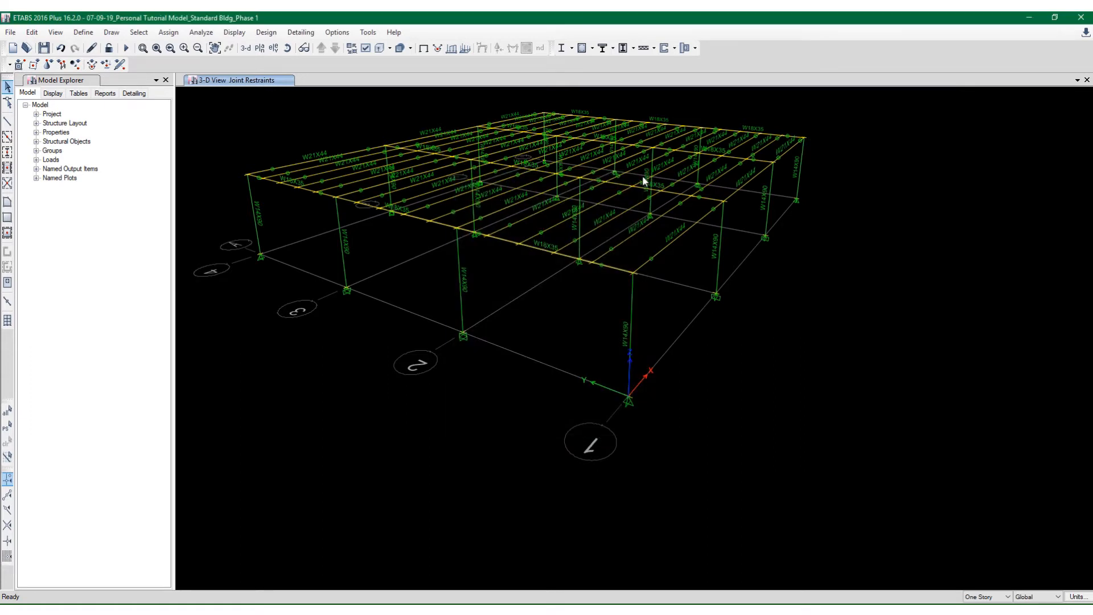
# Save the building model
pyautogui.moveTo(712, 293); pyautogui.dragTo(757, 329, button='middle')
pyautogui.scroll(3, 745, 306)
pyautogui.scroll(-3, 746, 308)
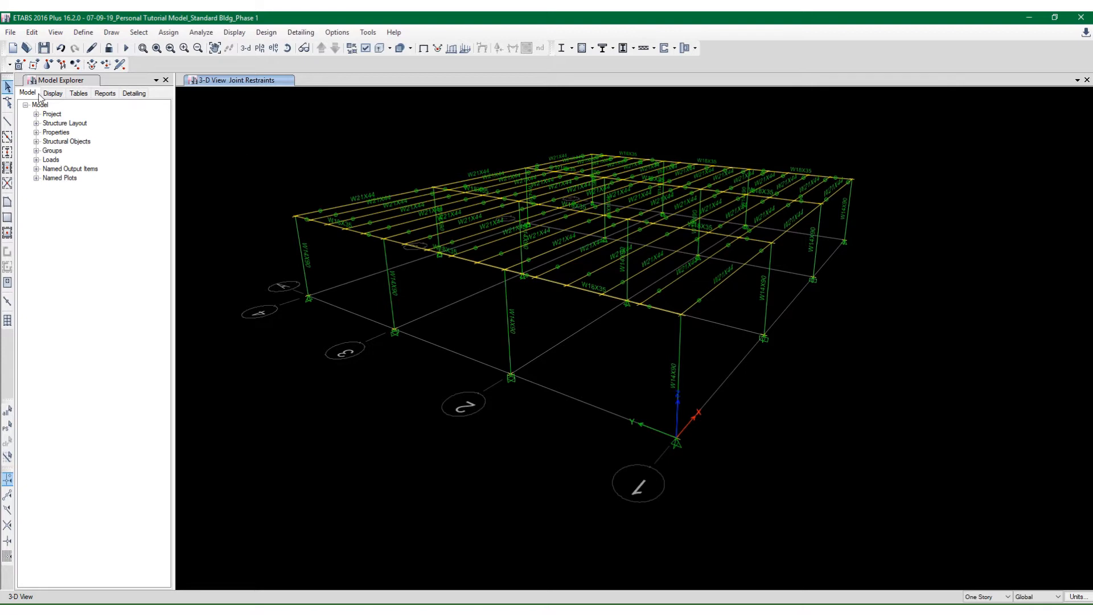
pyautogui.click(43, 48)
# Open the existing mass source MsSrc1 for editing and rename it MASS_LOADS
pyautogui.moveTo(593, 166); pyautogui.dragTo(586, 166, button='middle')
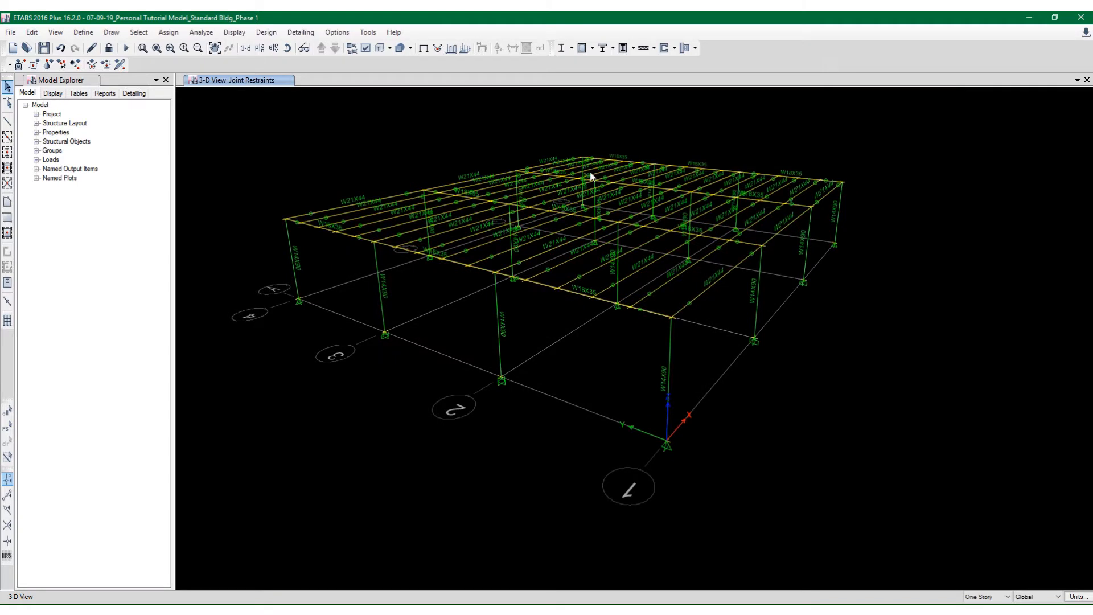
pyautogui.moveTo(492, 252); pyautogui.dragTo(489, 236, button='middle')
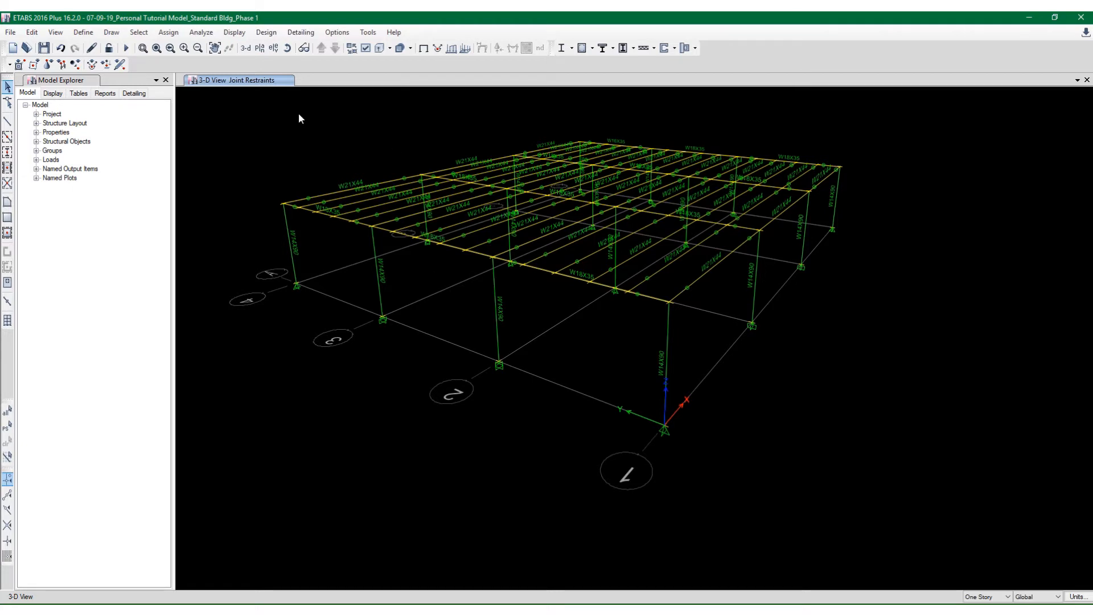
pyautogui.click(85, 33)
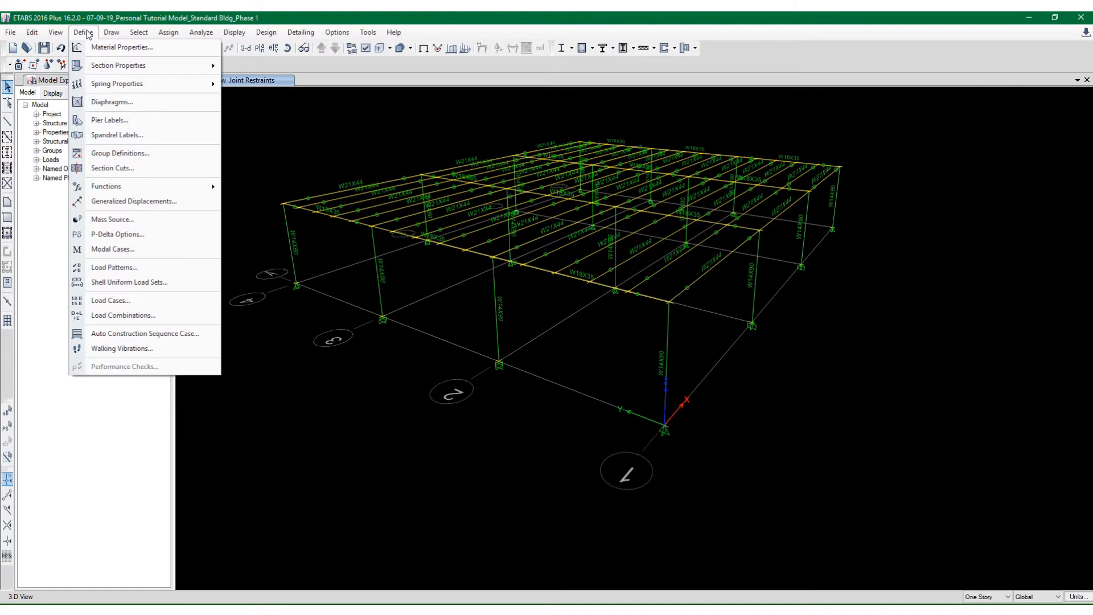
pyautogui.click(109, 220)
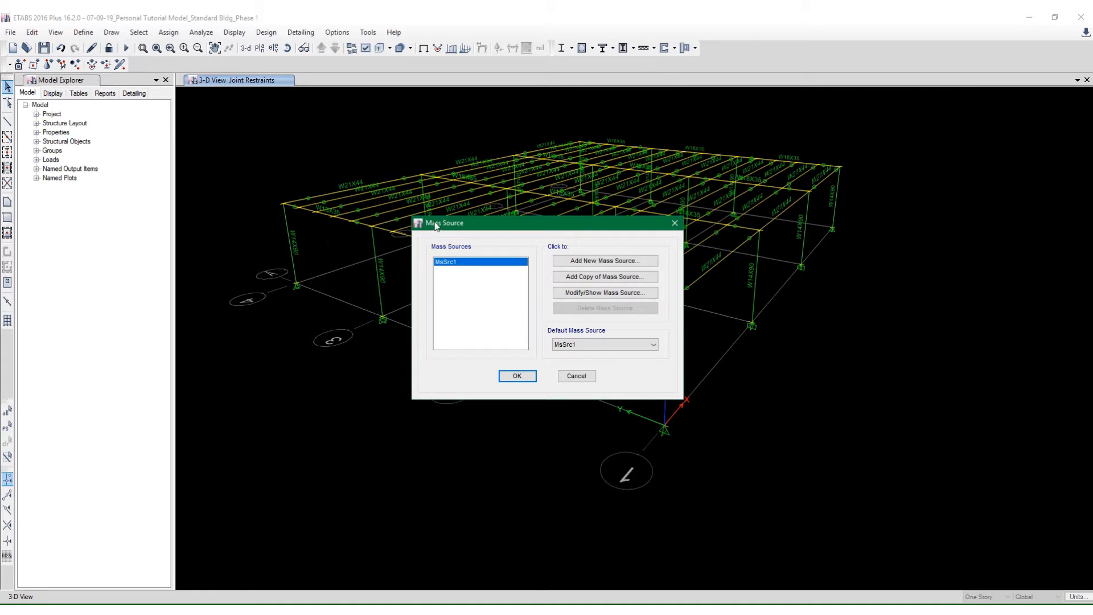
pyautogui.moveTo(434, 223); pyautogui.dragTo(403, 140)
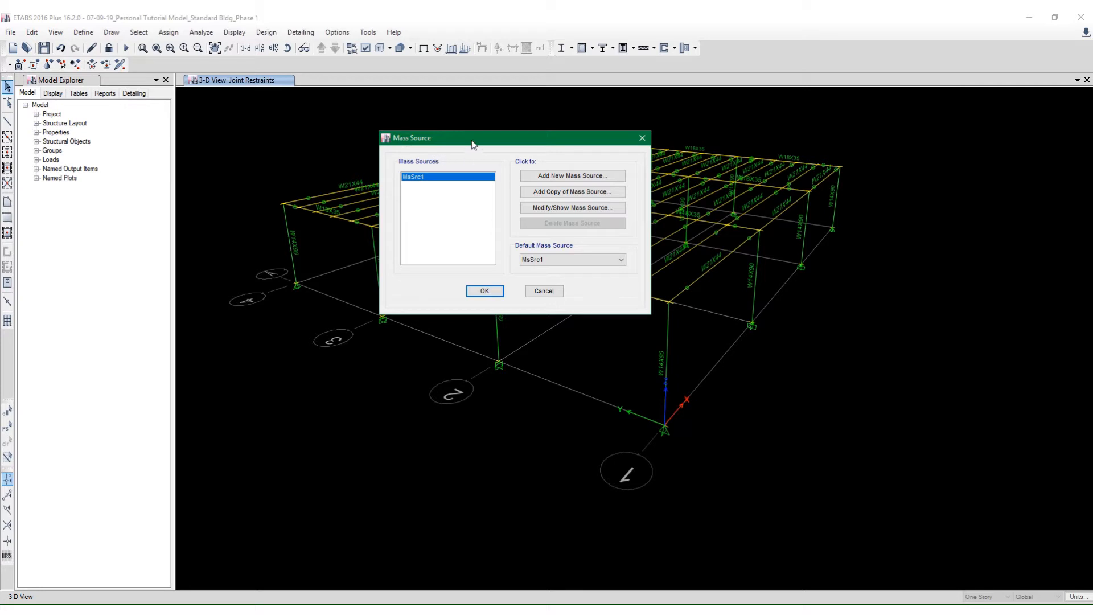
pyautogui.moveTo(472, 144); pyautogui.dragTo(454, 132)
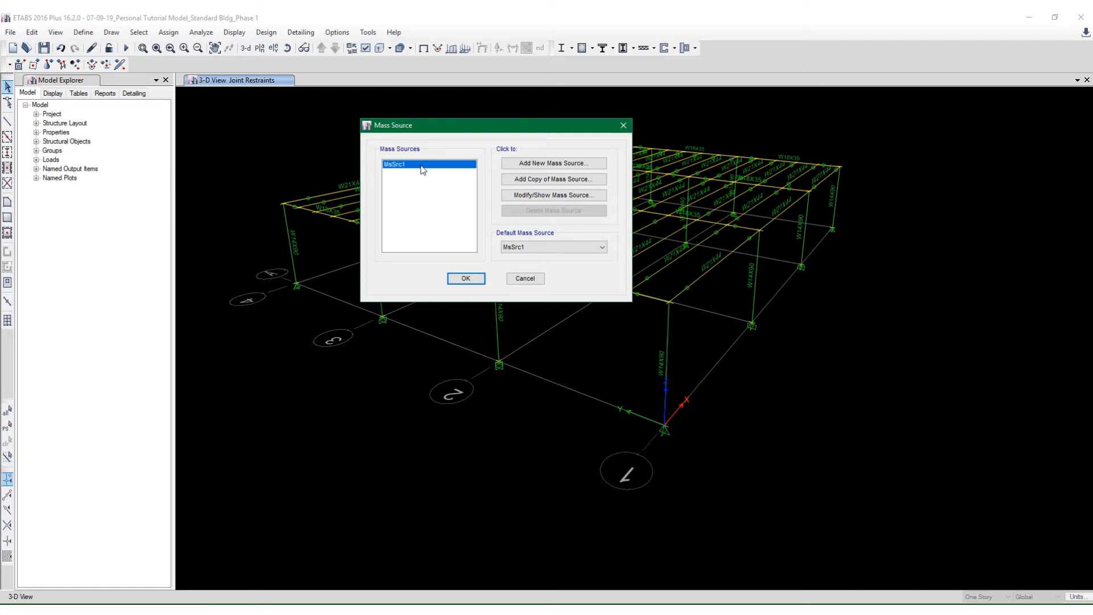
pyautogui.click(532, 196)
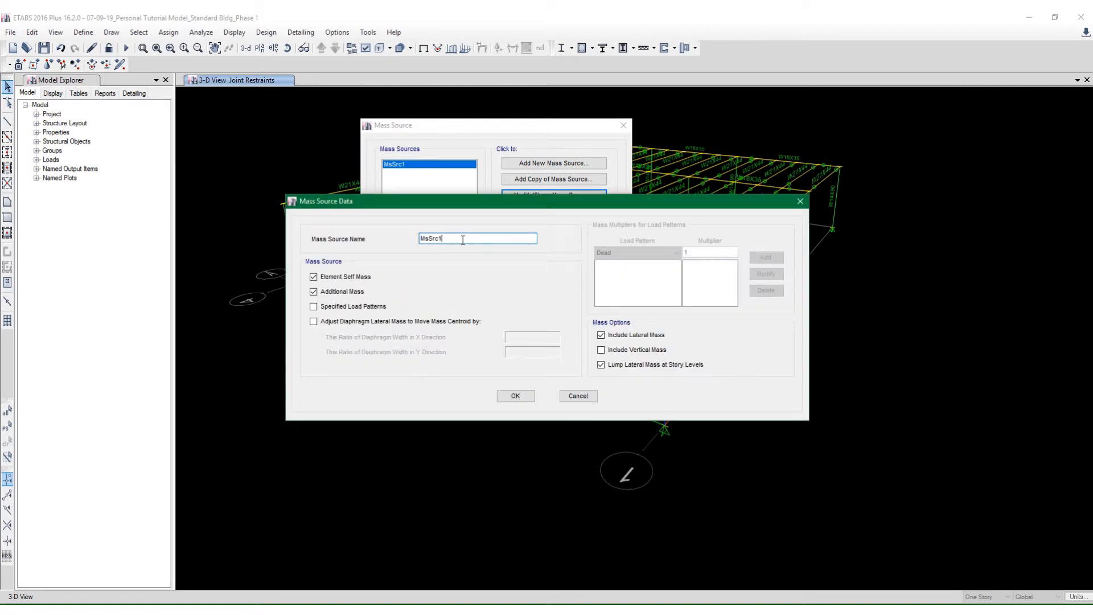
pyautogui.moveTo(463, 240); pyautogui.dragTo(234, 277)
pyautogui.write('mASS')
pyautogui.press('BackSpace')
pyautogui.press('BackSpace')
pyautogui.press('BackSpace')
pyautogui.press('BackSpace')
pyautogui.write('MASS_d')
pyautogui.press('BackSpace')
pyautogui.write('D')
pyautogui.write('LOADS')
# Base the mass source only on specified load patterns, excluding element self mass and additional mass, and add the Dead pattern with multiplier 1
pyautogui.click(313, 292)
pyautogui.click(336, 308)
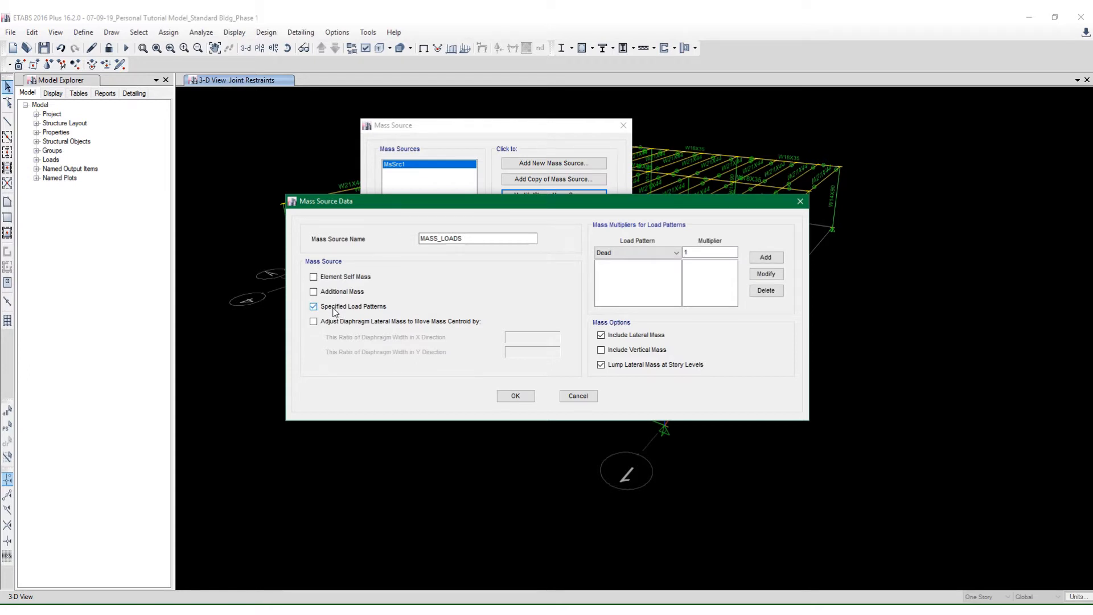
pyautogui.click(766, 257)
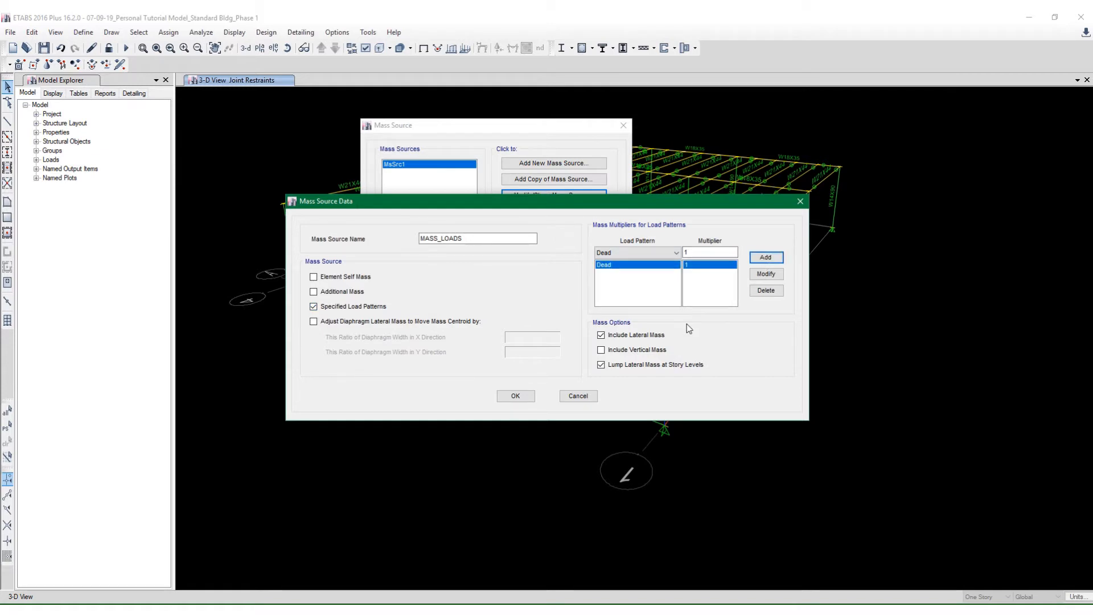
pyautogui.click(675, 253)
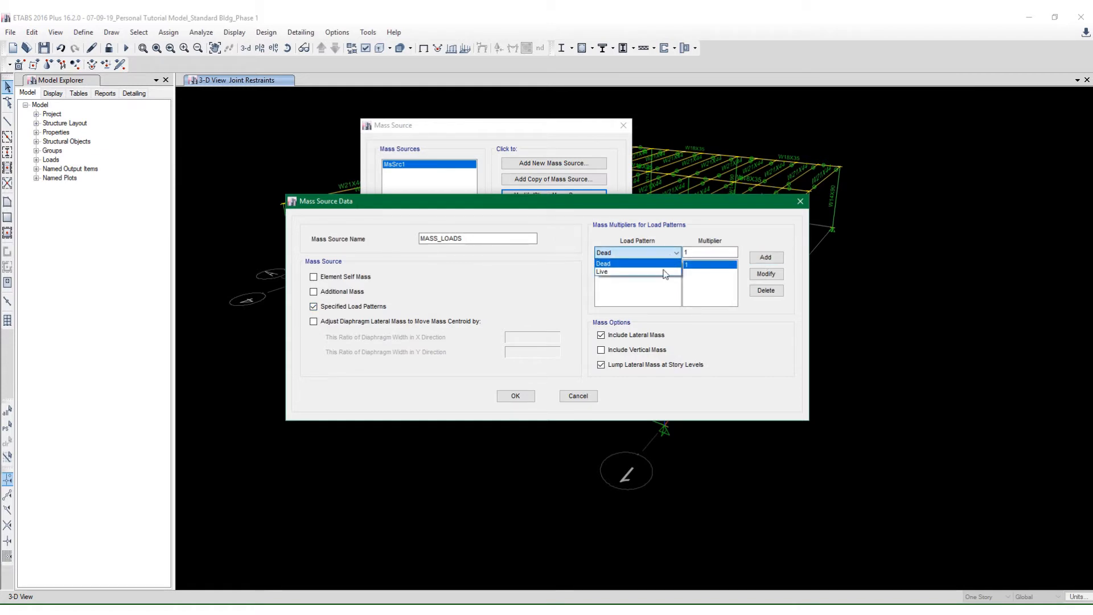
pyautogui.click(673, 253)
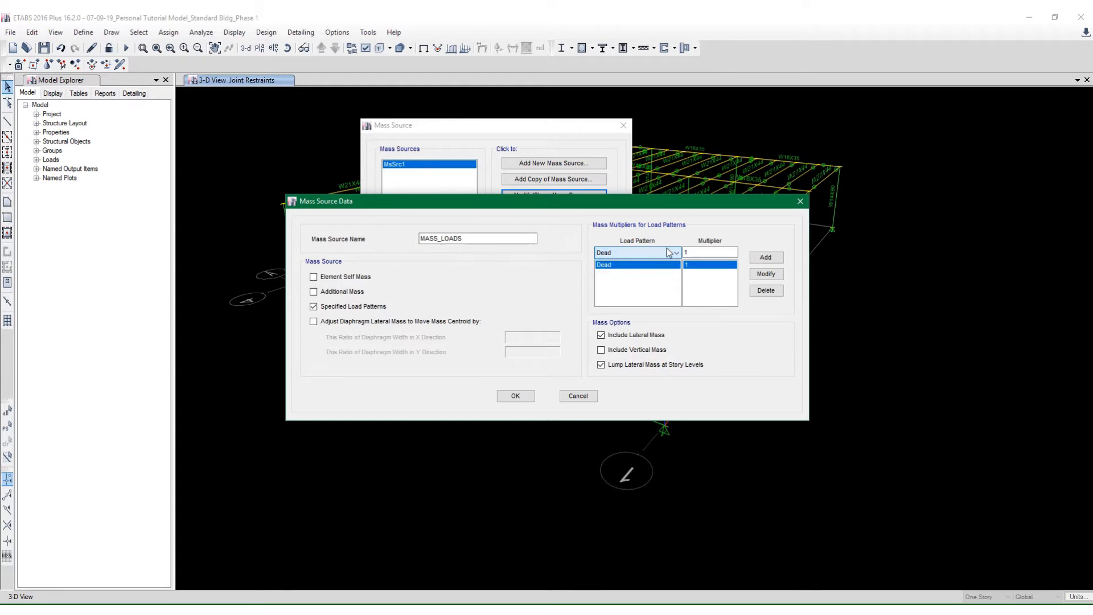
pyautogui.click(766, 258)
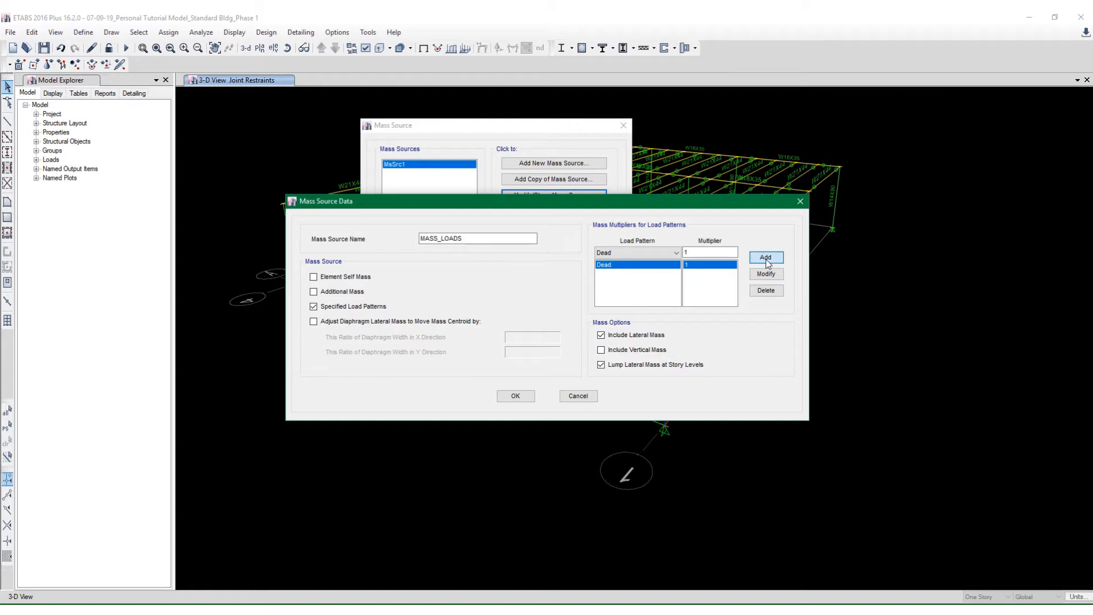
# Insert DEAD before LOADS in the mass source name and accept the mass source definition
pyautogui.click(515, 397)
pyautogui.click(444, 239)
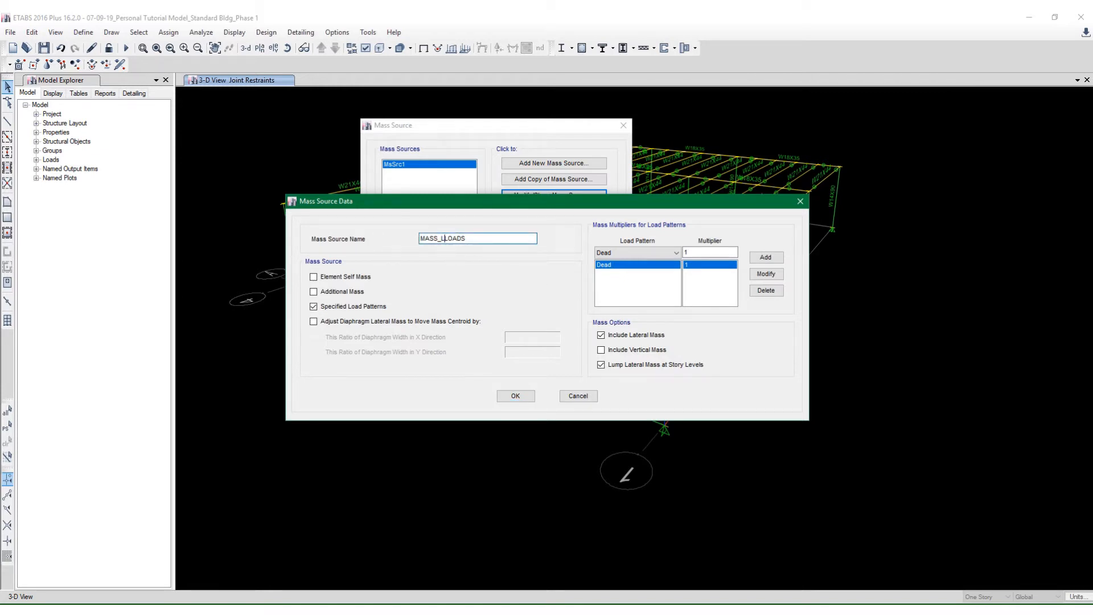
pyautogui.write('DEAD')
pyautogui.click(508, 394)
pyautogui.click(471, 282)
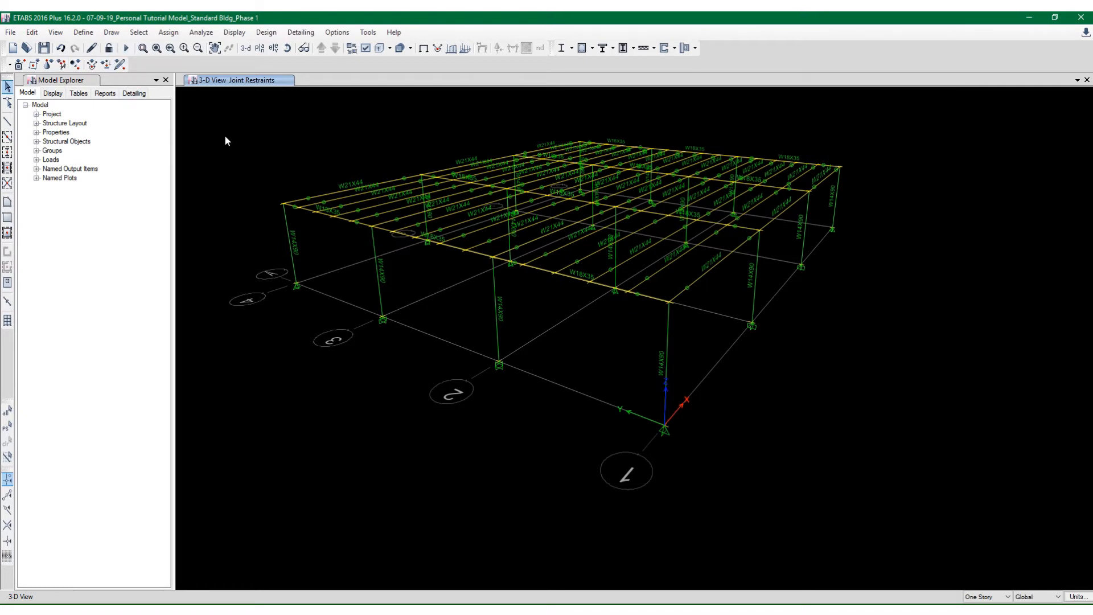
# Save the building model with the new mass source
pyautogui.moveTo(224, 140); pyautogui.dragTo(222, 160, button='middle')
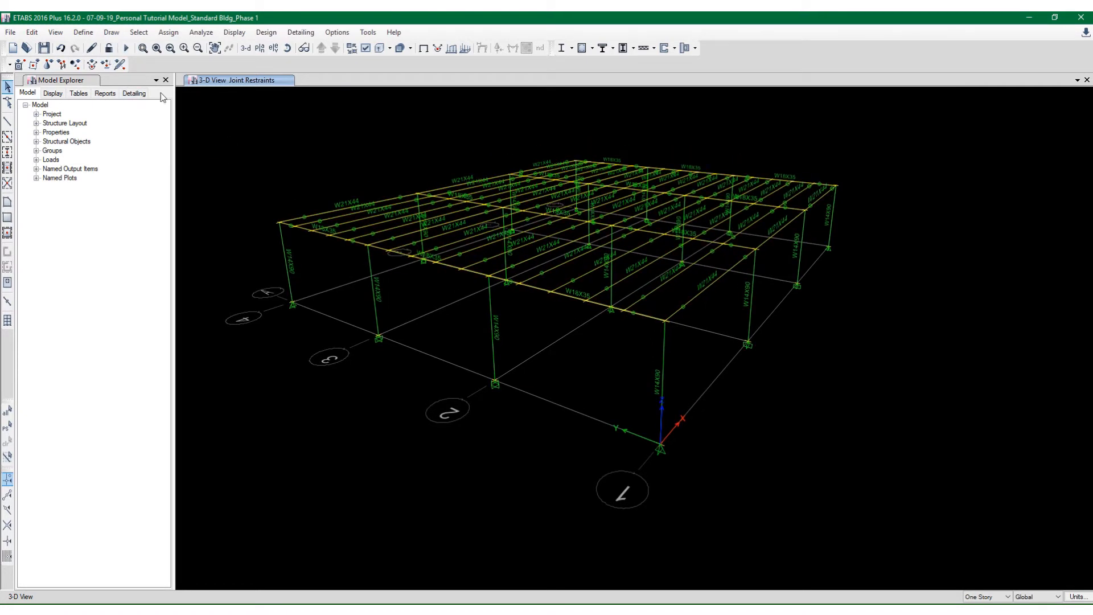
pyautogui.click(43, 48)
pyautogui.moveTo(305, 188)
pyautogui.mouseDown(button='middle')
pyautogui.moveTo(312, 194)
pyautogui.moveTo(311, 179)
pyautogui.mouseUp(button='middle')
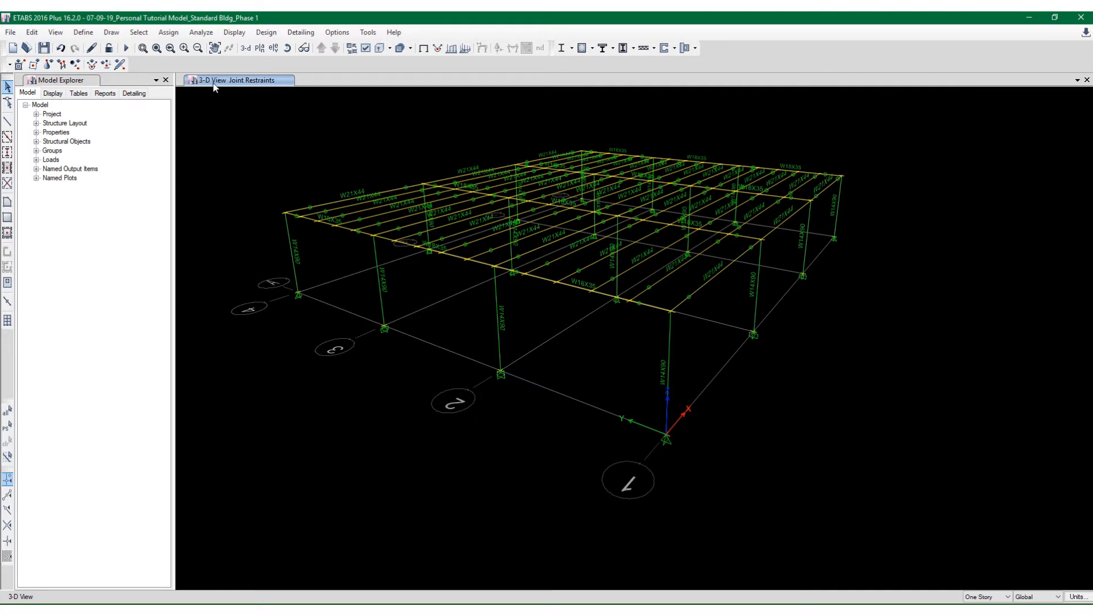
# Display the plan view of Story1
pyautogui.click(260, 48)
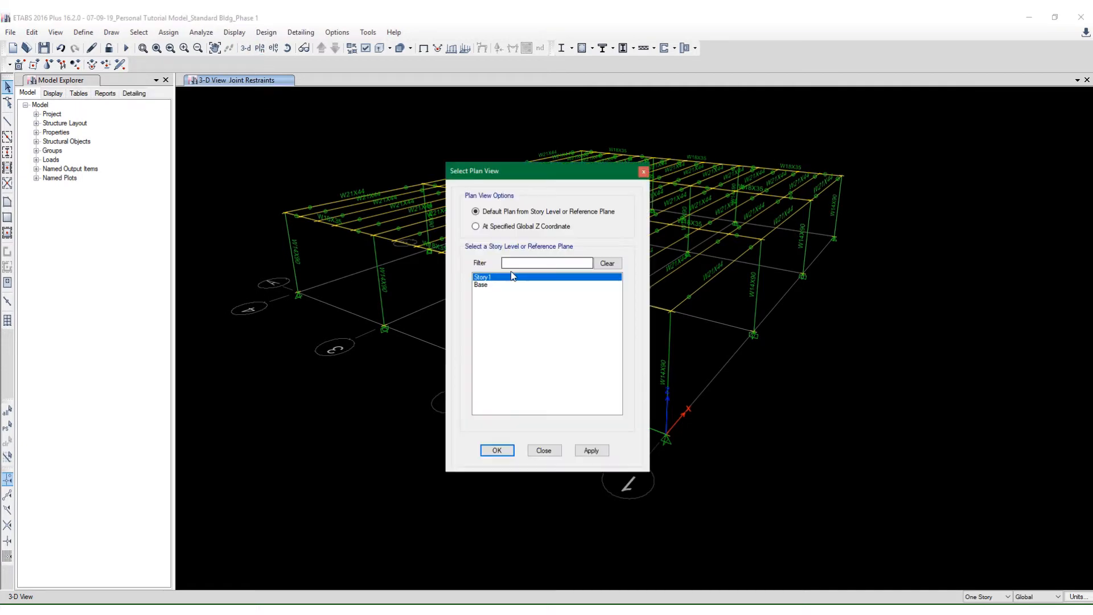
pyautogui.click(497, 450)
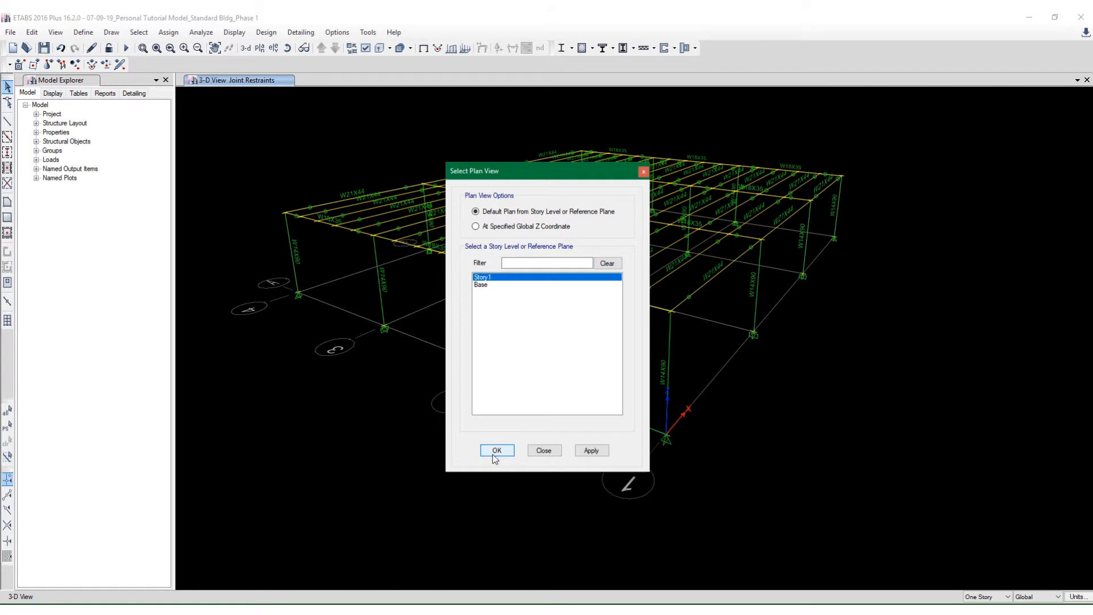
pyautogui.moveTo(486, 242); pyautogui.dragTo(468, 225, button='middle')
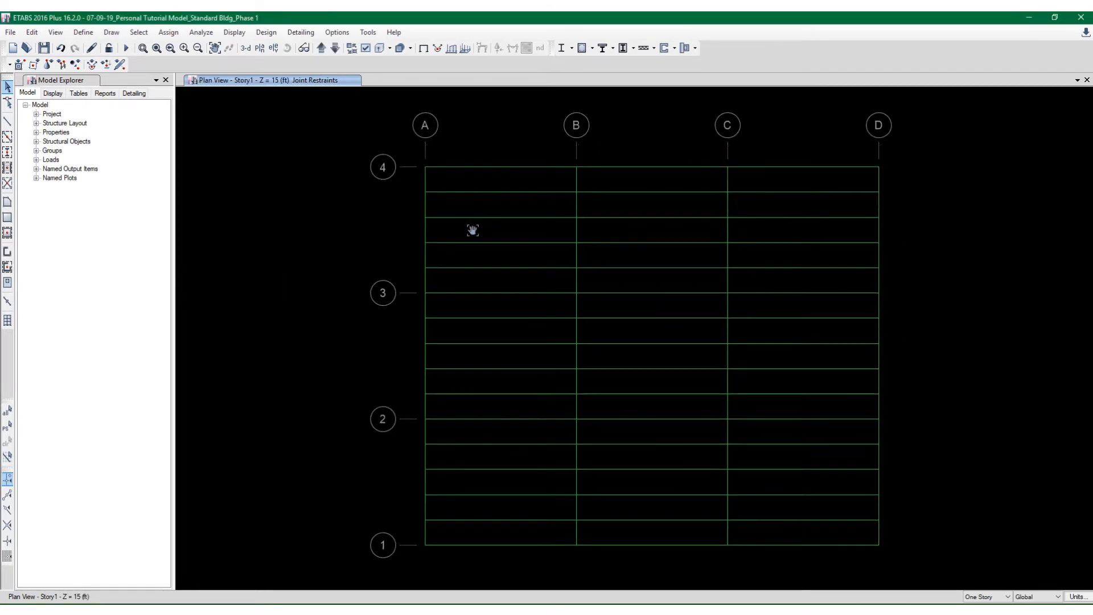
# Open the existing deck section property Deck1 for editing and rename it UNFILLED DECK
pyautogui.click(84, 32)
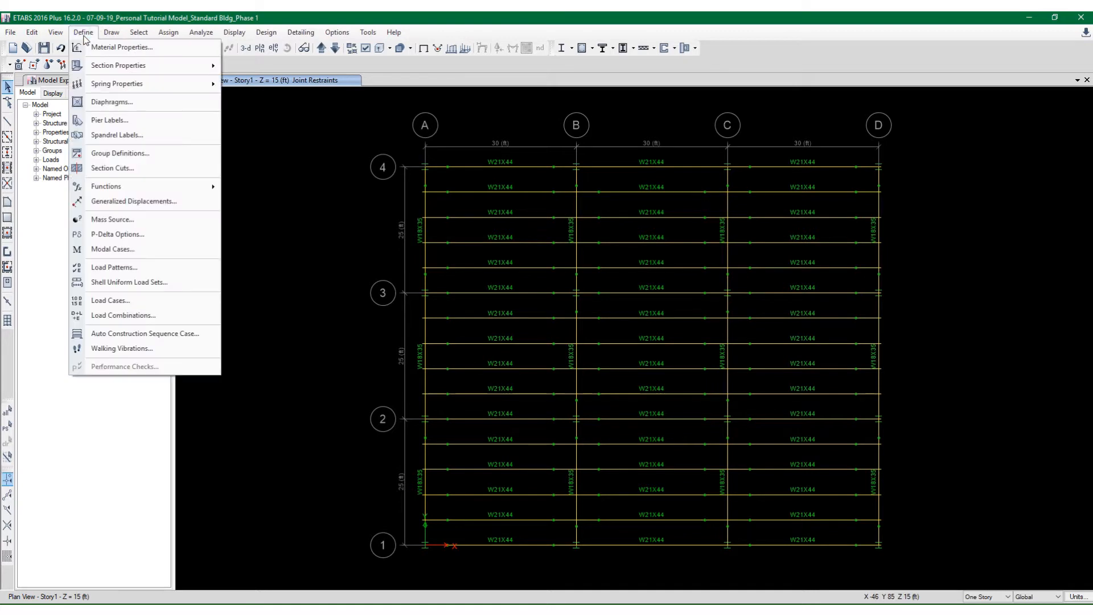
pyautogui.moveTo(95, 68)
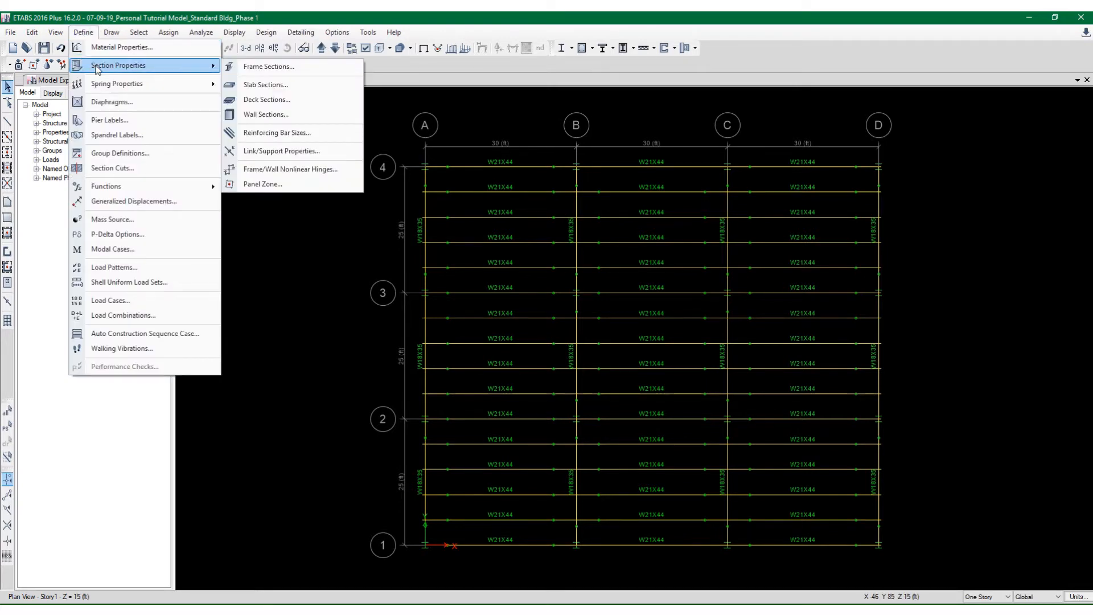
pyautogui.click(259, 102)
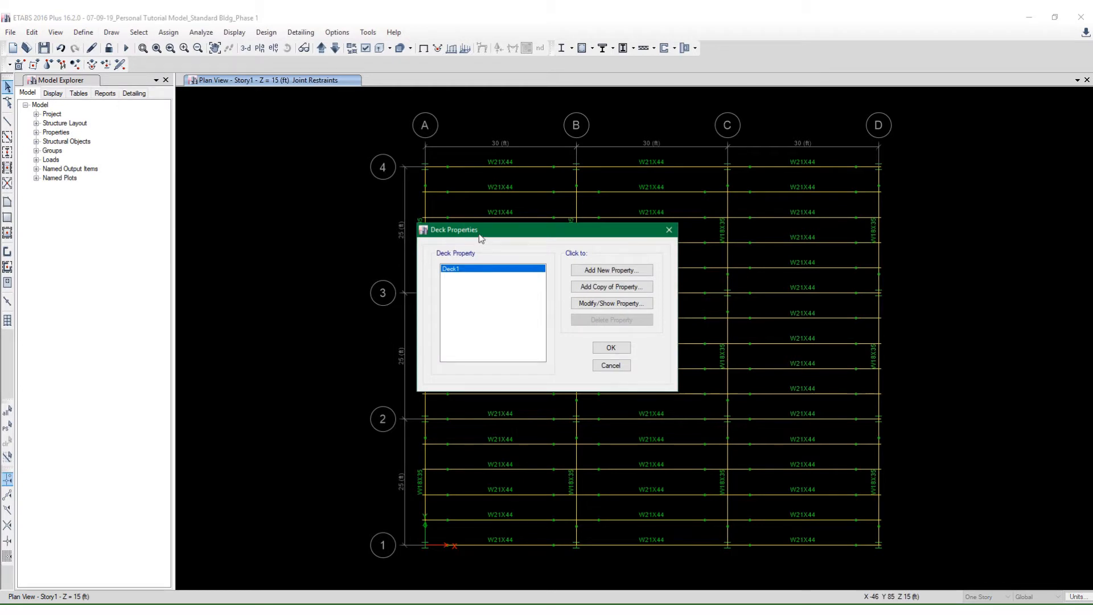
pyautogui.moveTo(480, 233); pyautogui.dragTo(420, 167)
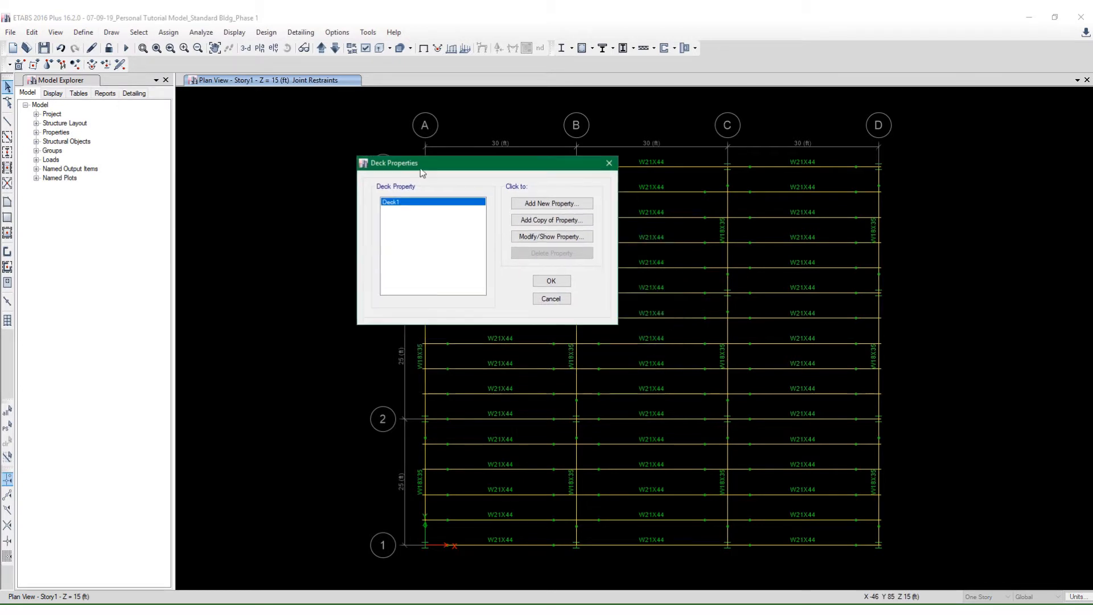
pyautogui.click(534, 237)
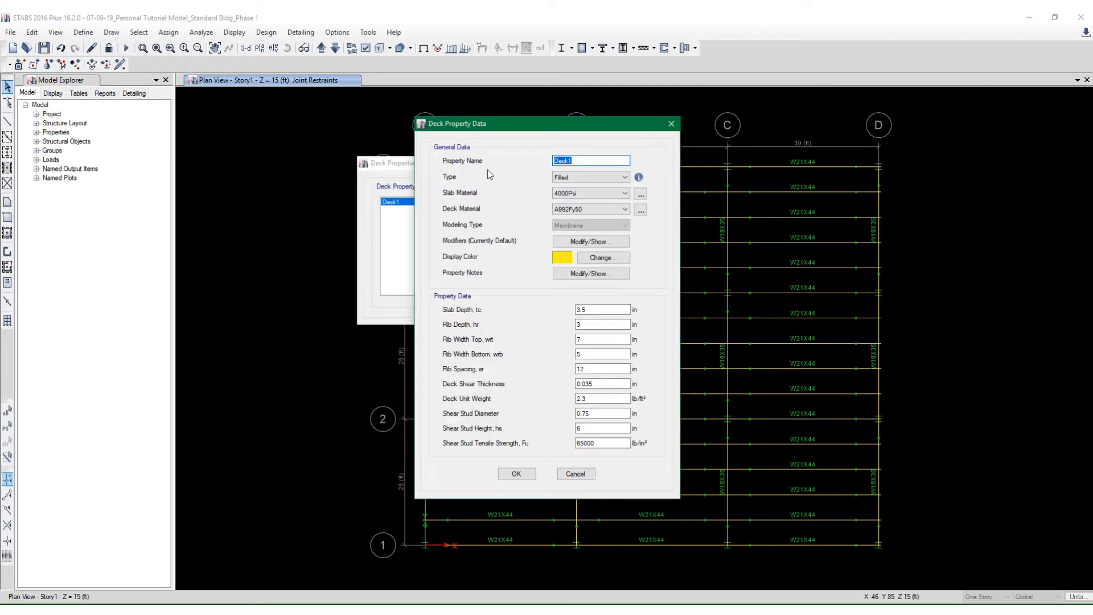
pyautogui.write('n')
pyautogui.write('N')
pyautogui.write('UN')
pyautogui.write('FILLED')
pyautogui.write(' DECK')
# Set the deck property's type to Unfilled and its deck material to A36
pyautogui.click(566, 179)
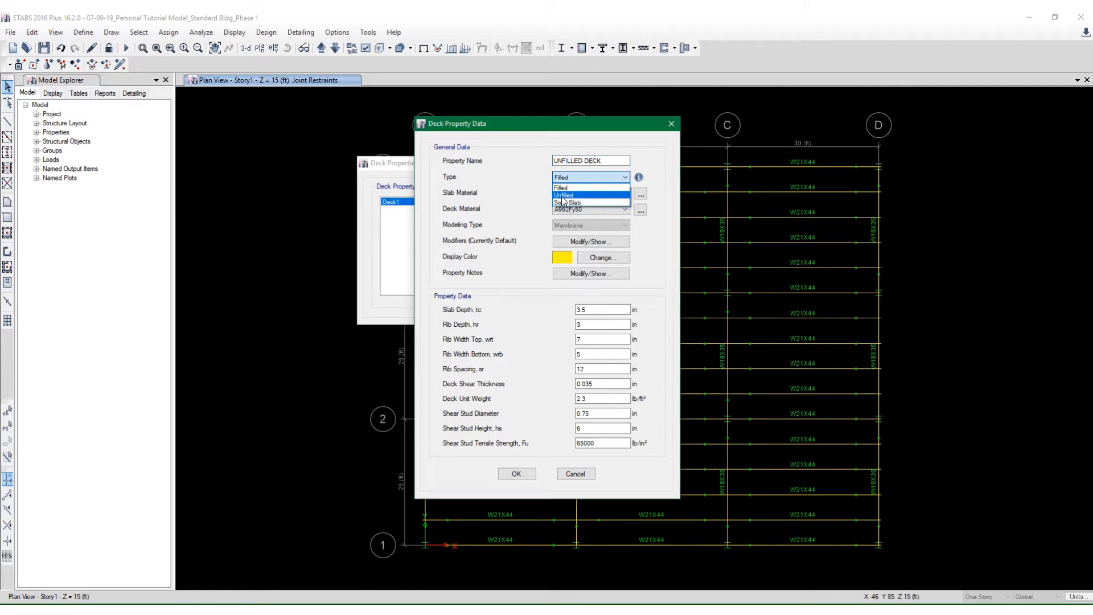
pyautogui.click(563, 195)
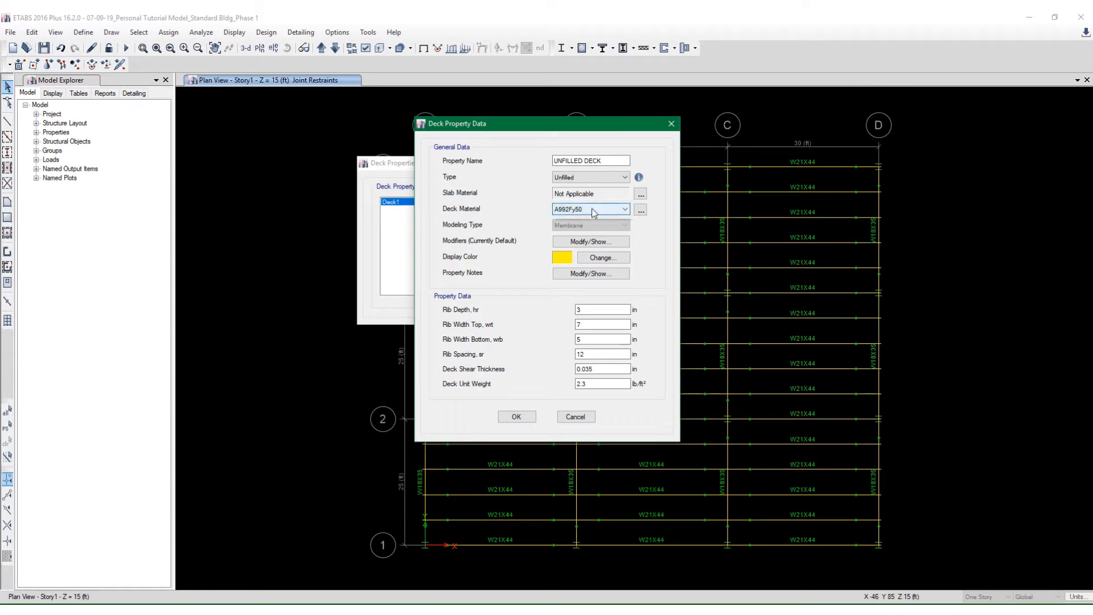
pyautogui.click(594, 210)
pyautogui.click(590, 226)
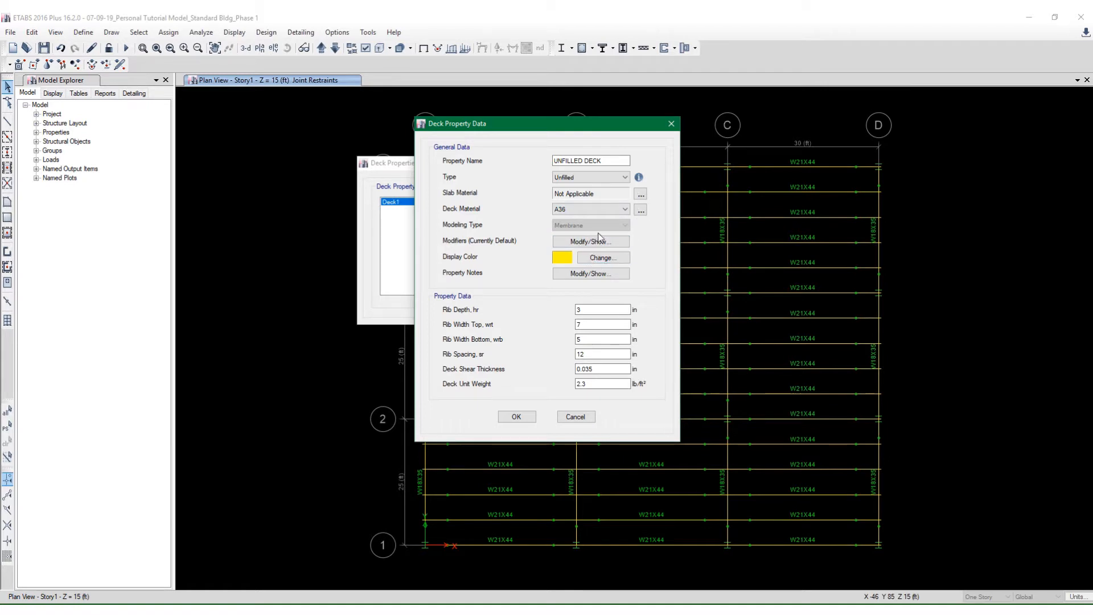
# Set the deck's rib spacing to 6 in and both the top and bottom rib widths to 4 in
pyautogui.doubleClick(604, 308)
pyautogui.click(587, 322)
pyautogui.doubleClick(587, 323)
pyautogui.click(588, 337)
pyautogui.press('Tab')
pyautogui.write('6')
pyautogui.click(588, 340)
pyautogui.hotkey('shift', 'Tab')
pyautogui.write('4')
pyautogui.press('Tab')
pyautogui.write('4')
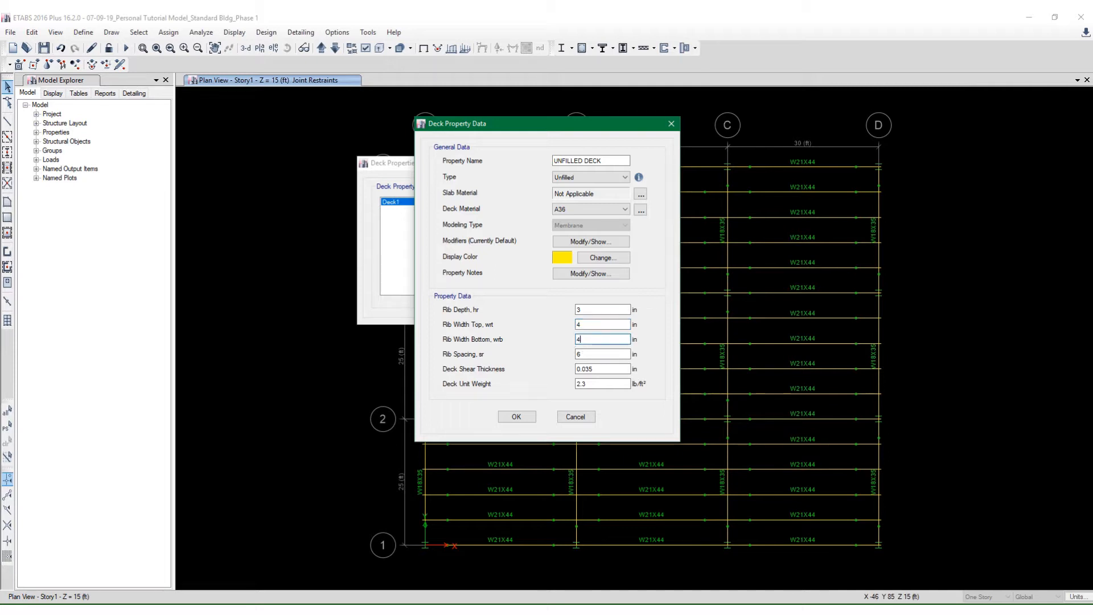
# Set the deck shear thickness to 0.0358 in and the deck unit weight to 3 lb/ft²
pyautogui.click(604, 369)
pyautogui.write('8')
pyautogui.click(602, 385)
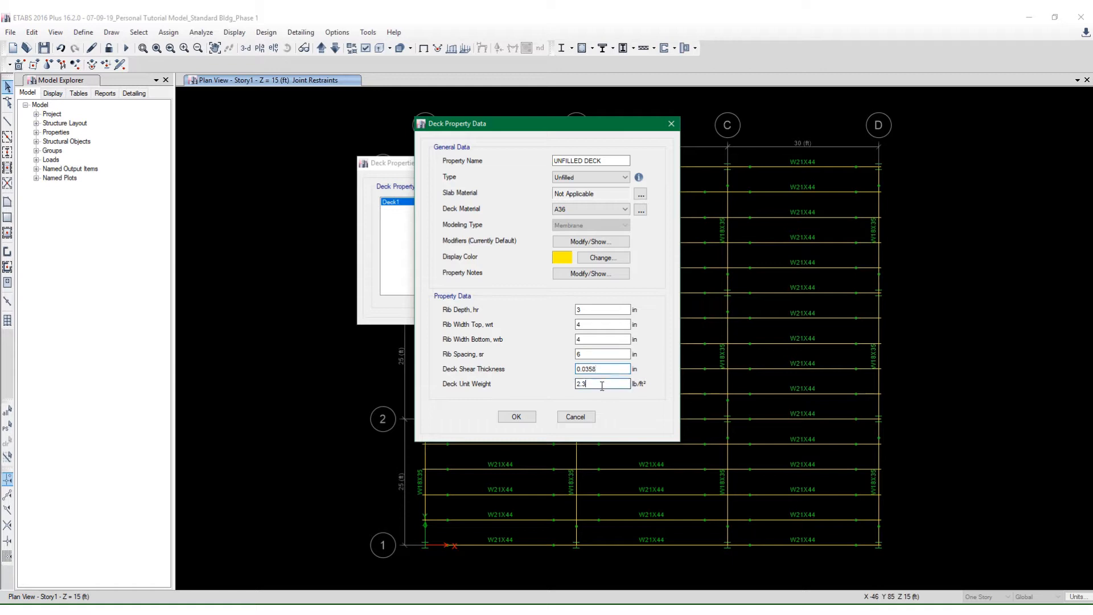
pyautogui.doubleClick(602, 385)
pyautogui.write('3')
pyautogui.click(605, 369)
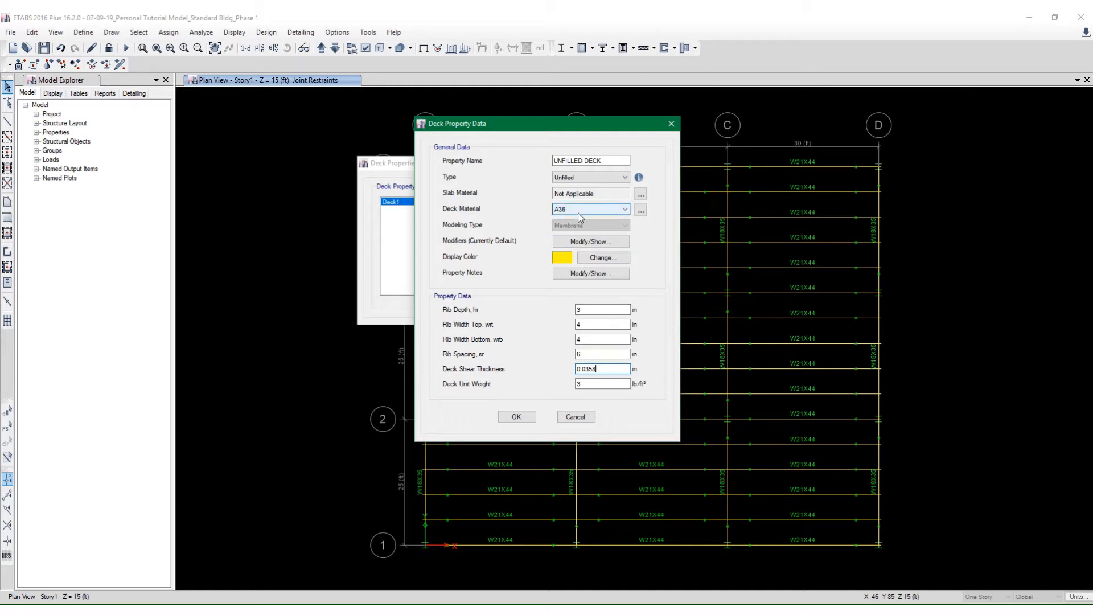
# Review the weight and mechanical property data of the A36 deck material, then close its property data
pyautogui.click(641, 210)
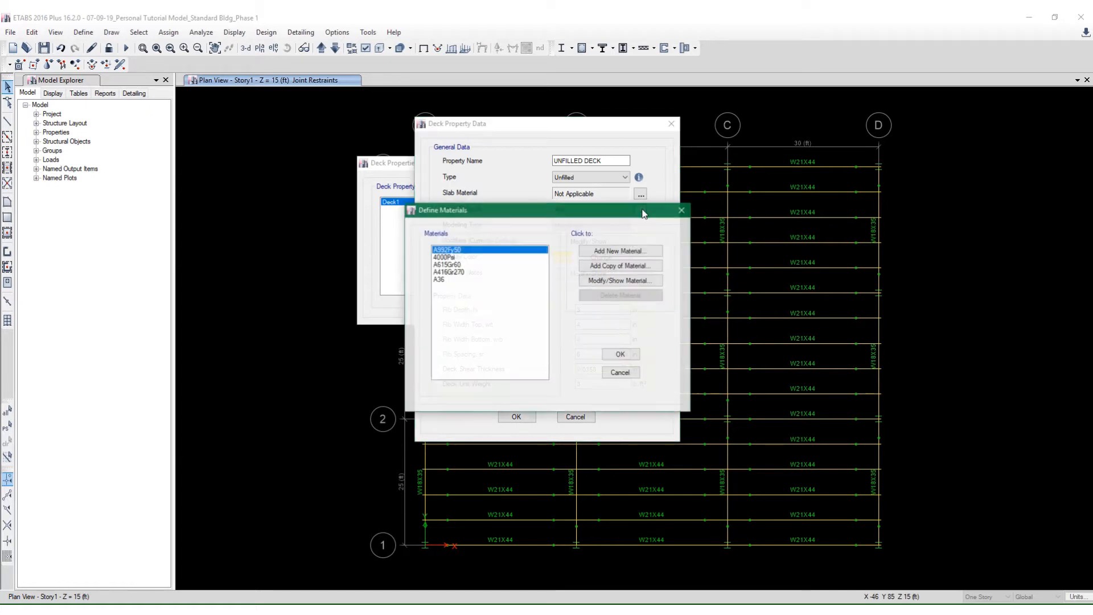
pyautogui.click(444, 280)
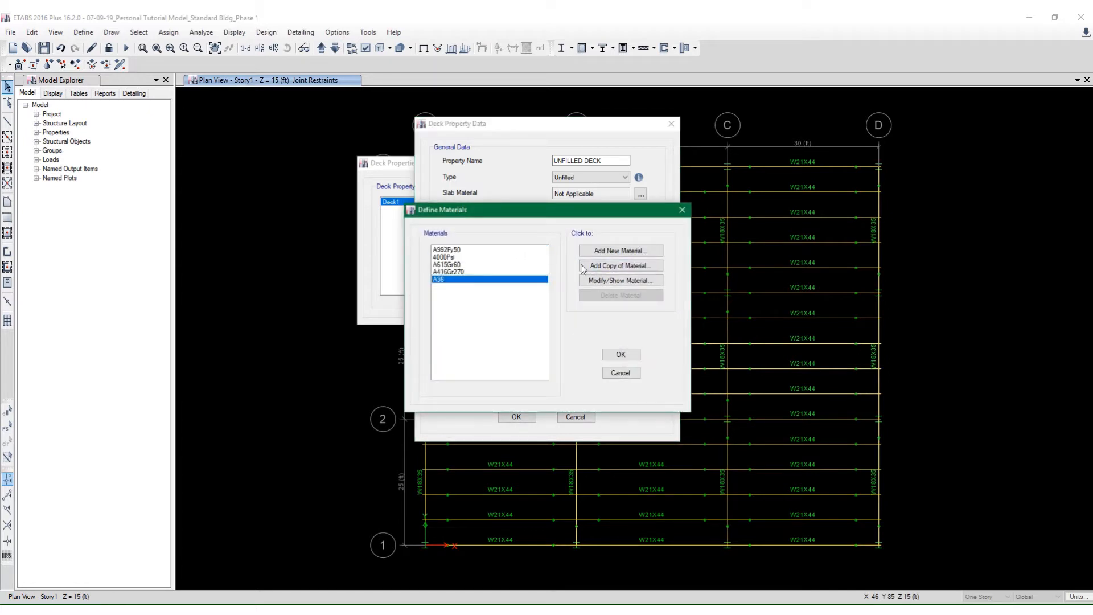
pyautogui.click(605, 280)
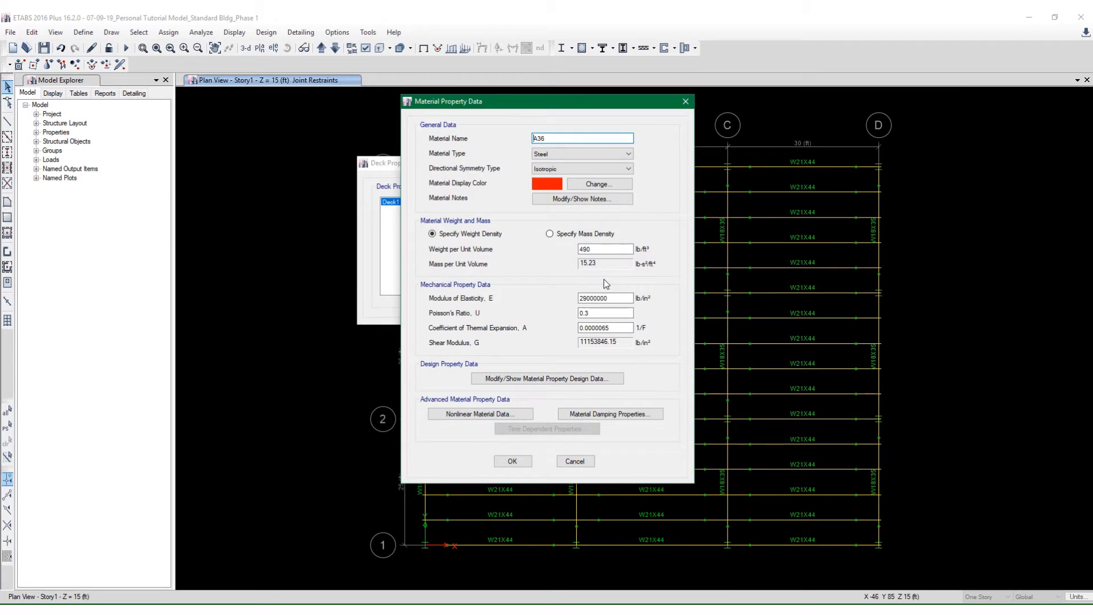
pyautogui.click(614, 299)
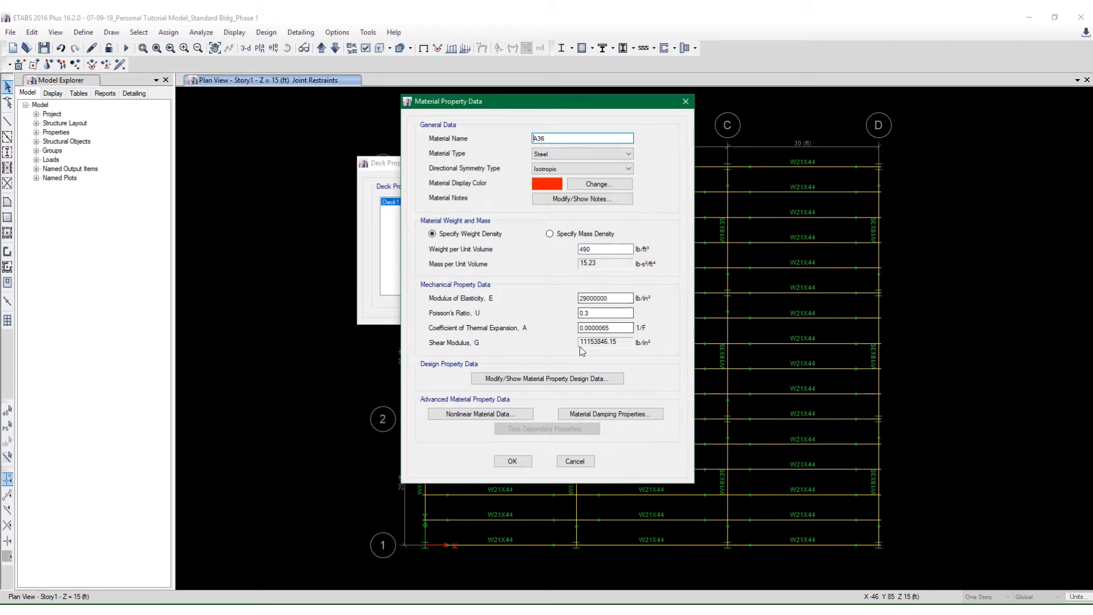
pyautogui.click(513, 461)
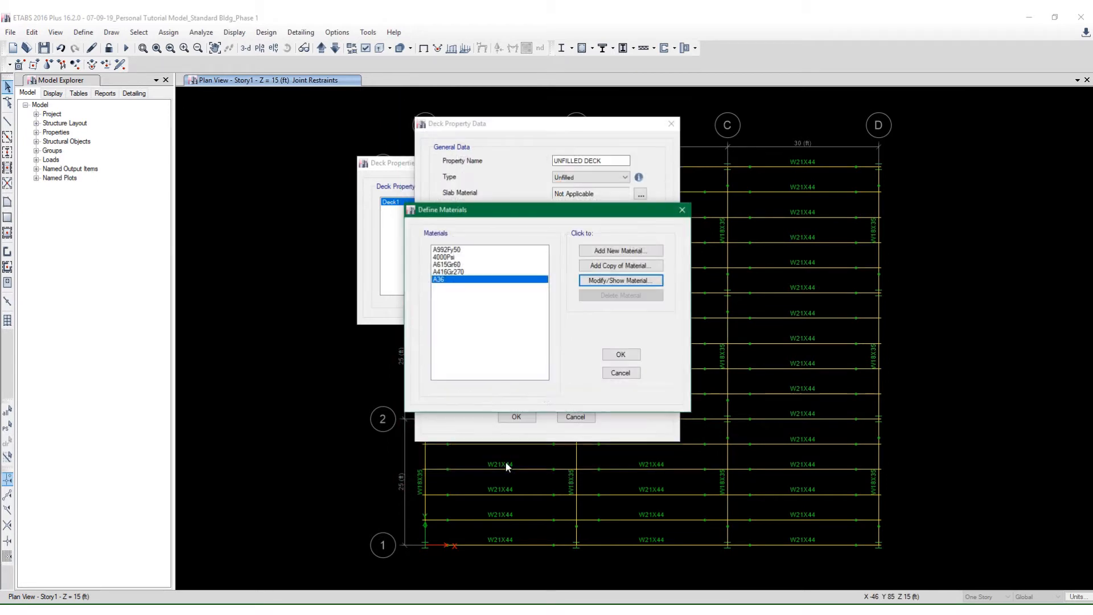
# Accept the material list and the UNFILLED DECK property definition, then save the model
pyautogui.click(610, 354)
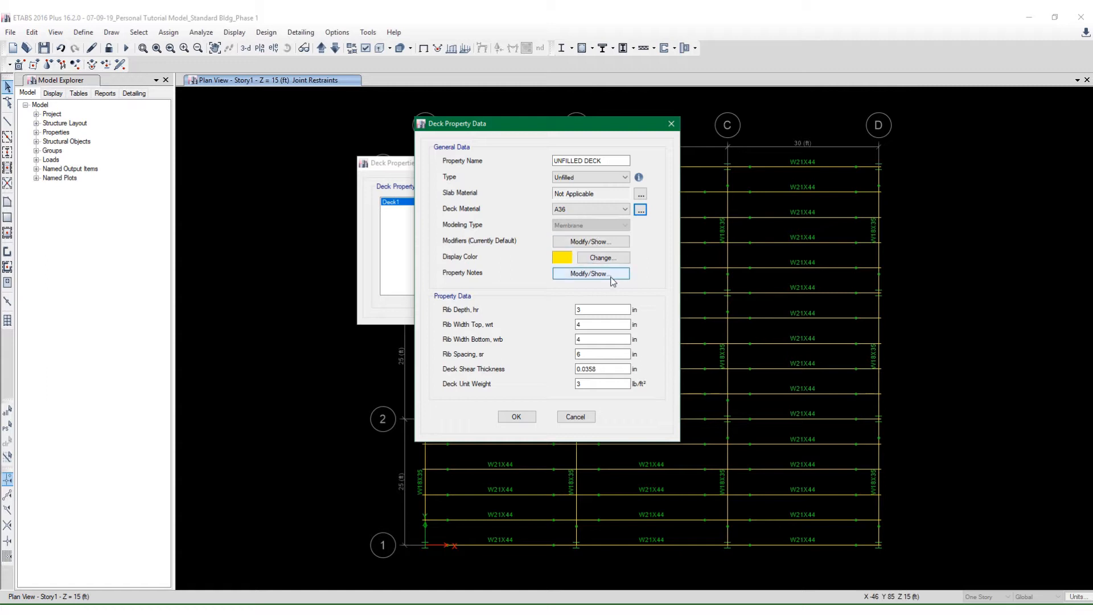
pyautogui.click(523, 418)
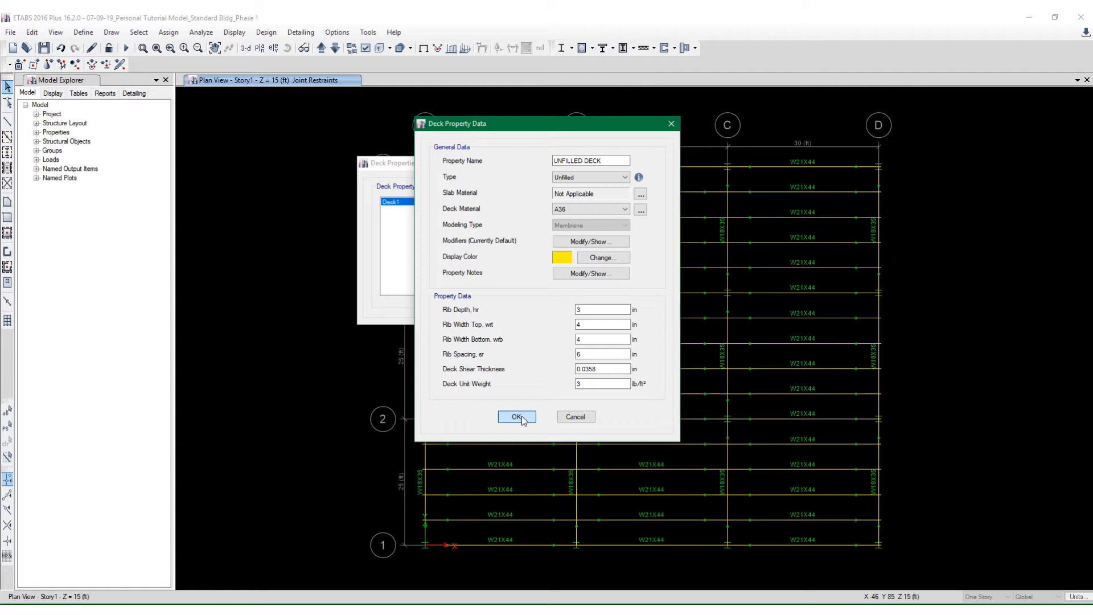
pyautogui.click(516, 418)
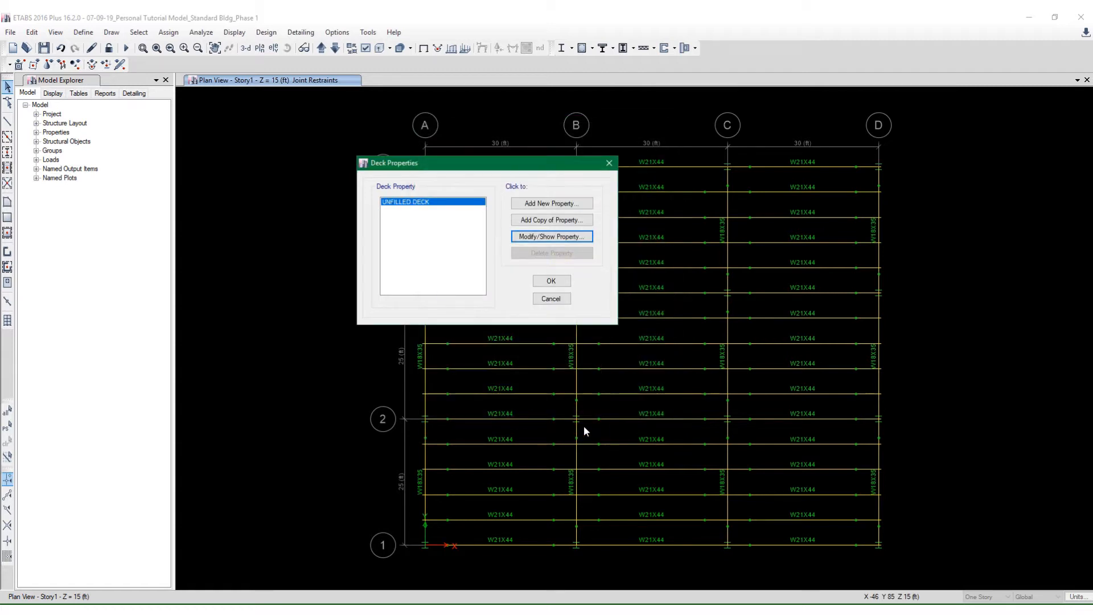
pyautogui.click(551, 281)
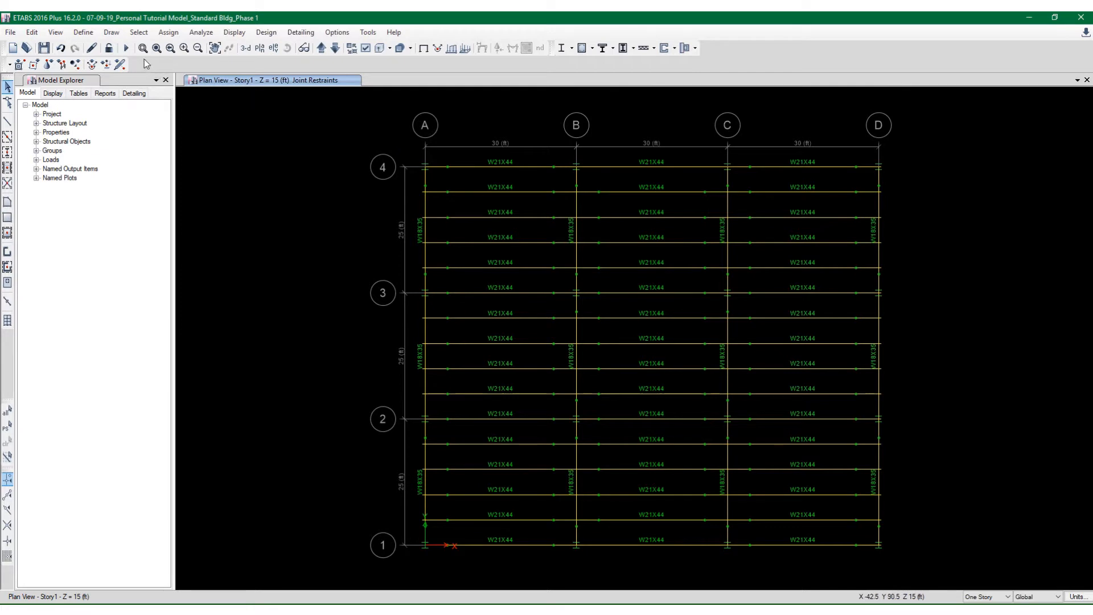
pyautogui.click(47, 51)
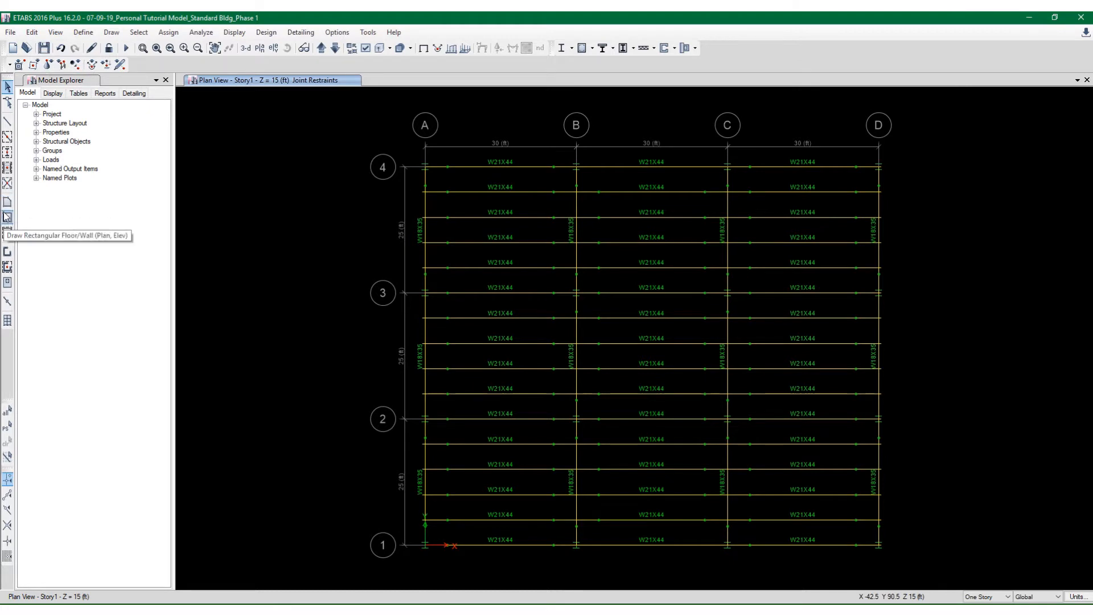
# Draw a floor object covering the whole Story1 plan, with corners at grid points A-4, D-4, D-1 and A-1
pyautogui.click(112, 33)
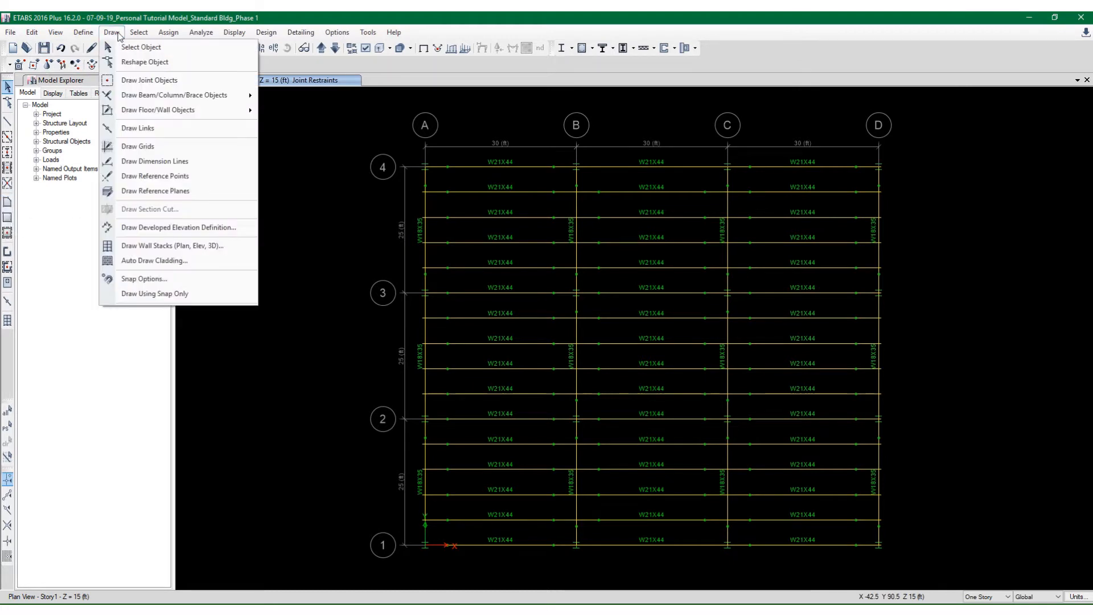
pyautogui.moveTo(142, 114)
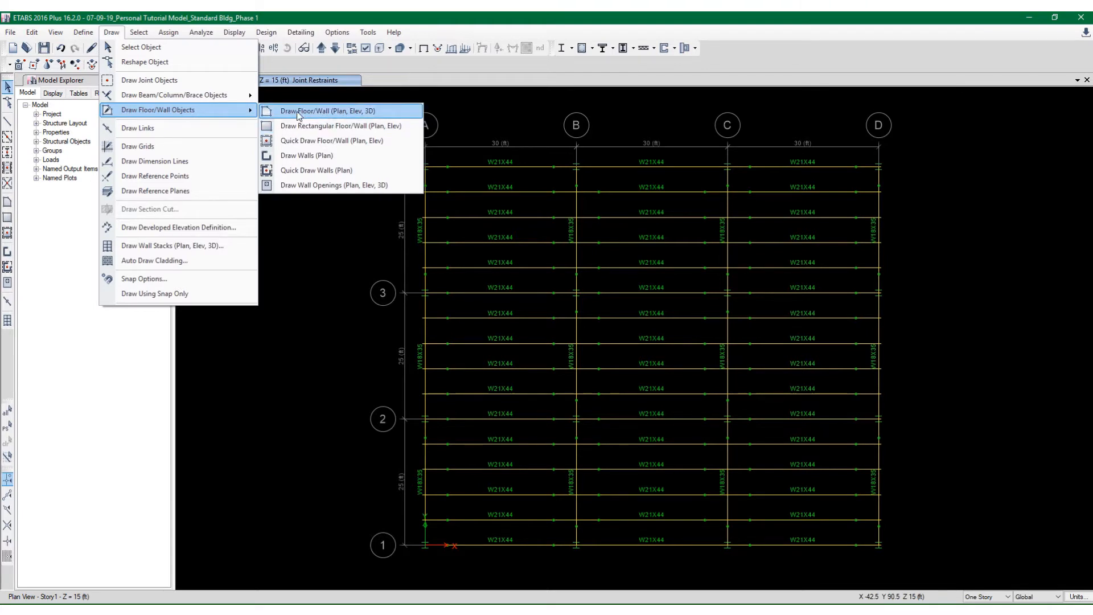
pyautogui.click(305, 111)
pyautogui.click(426, 167)
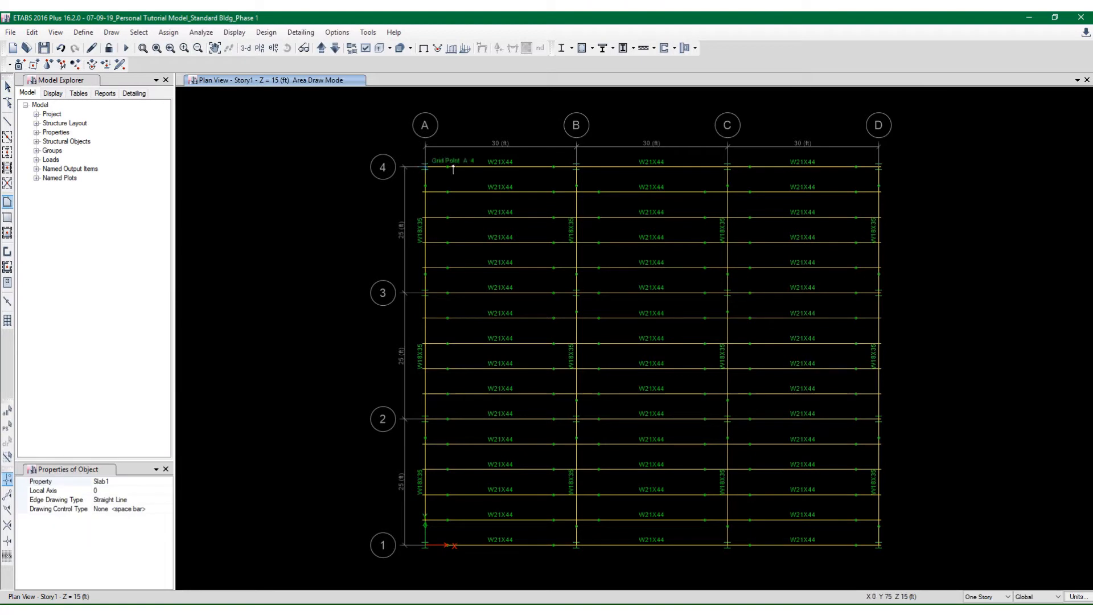
pyautogui.click(880, 167)
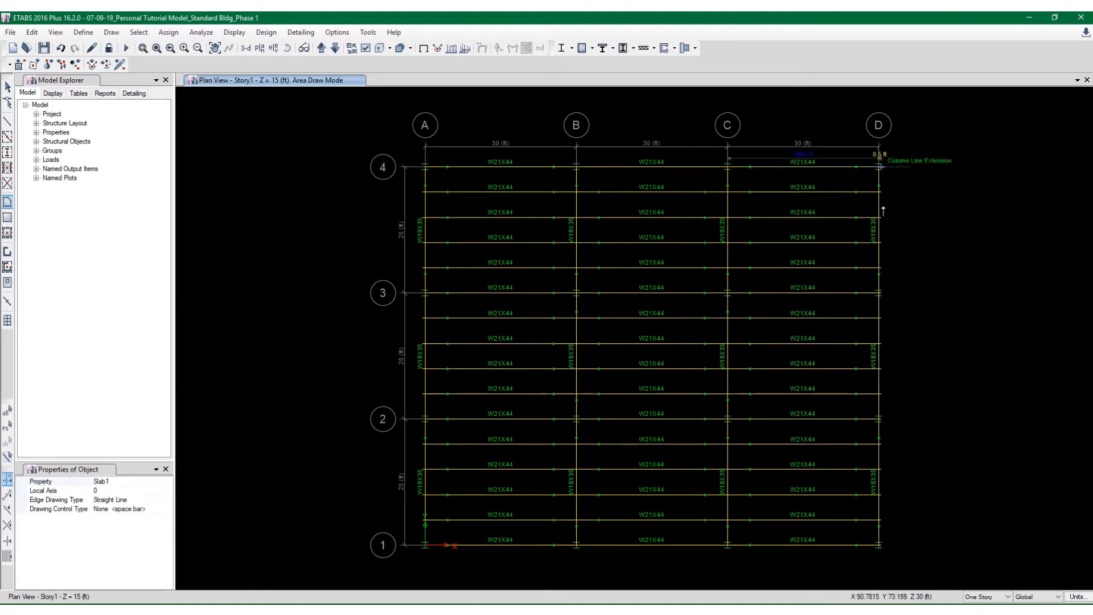
pyautogui.click(879, 545)
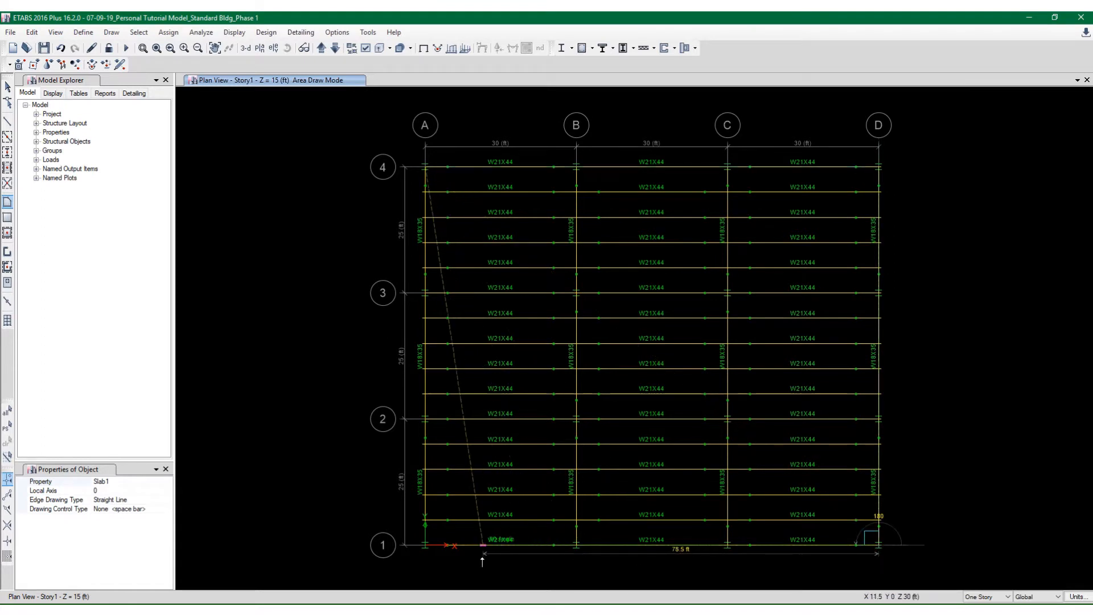
pyautogui.click(426, 545)
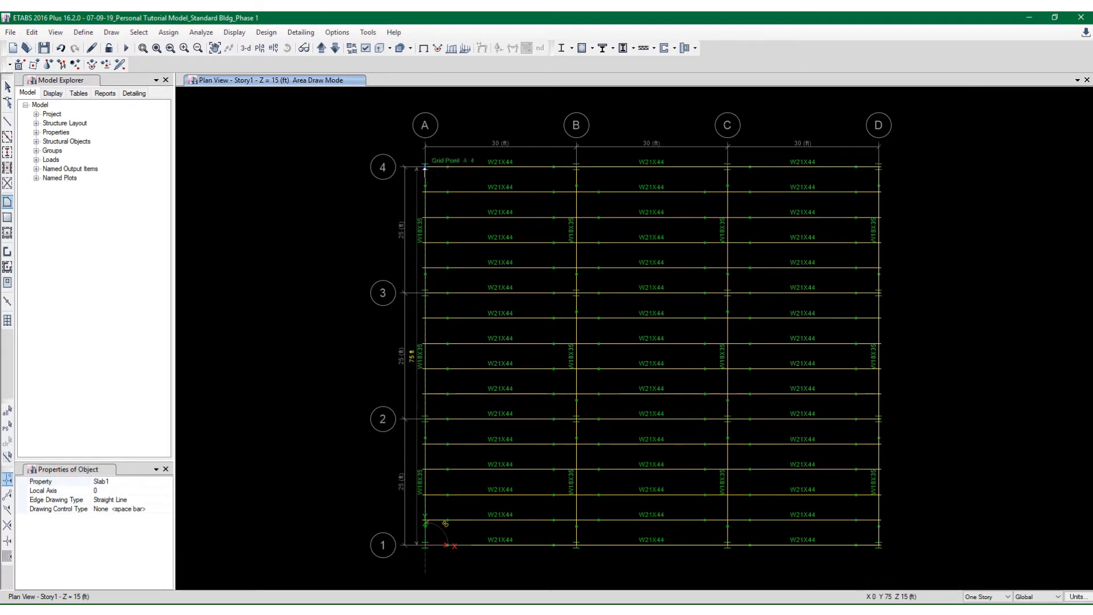
pyautogui.doubleClick(425, 167)
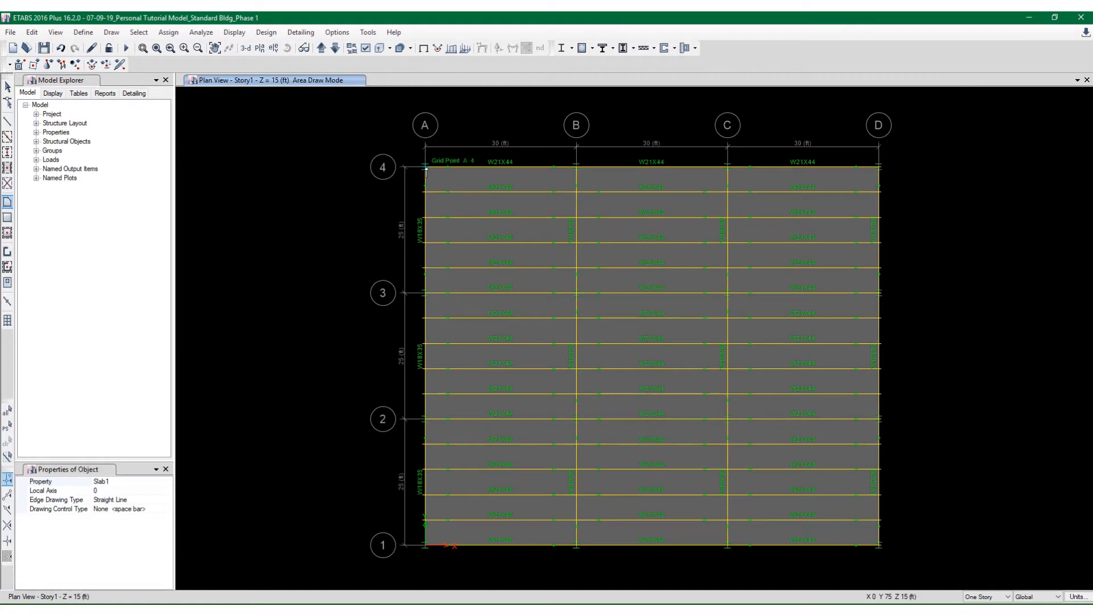
pyautogui.press('Escape')
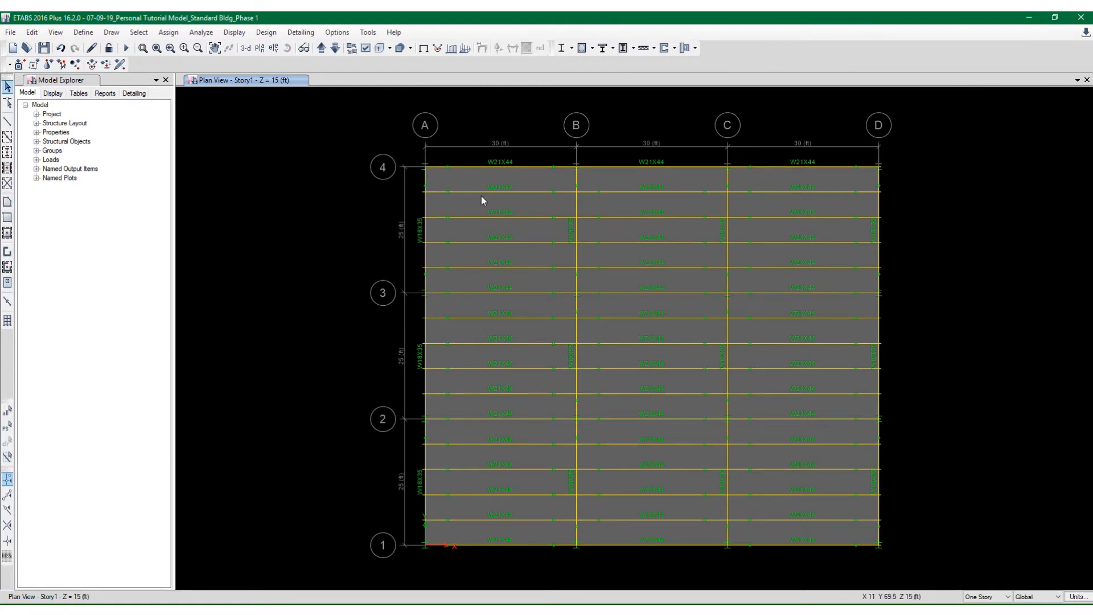
# Inspect the assignments of the roof floor object, including its section property, and close the information without changes
pyautogui.click(490, 181)
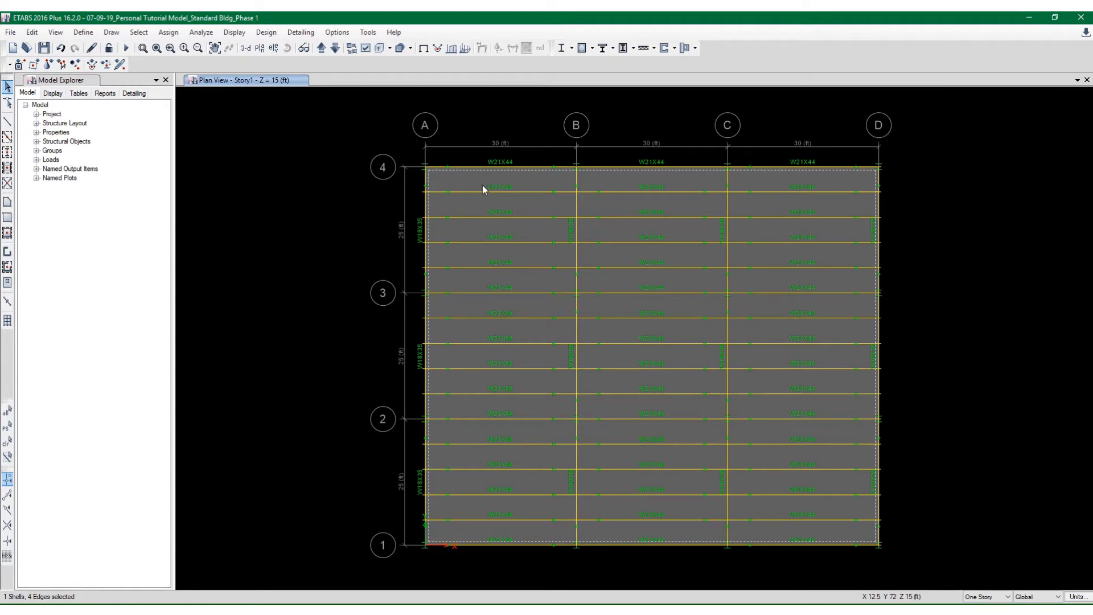
pyautogui.rightClick(507, 184)
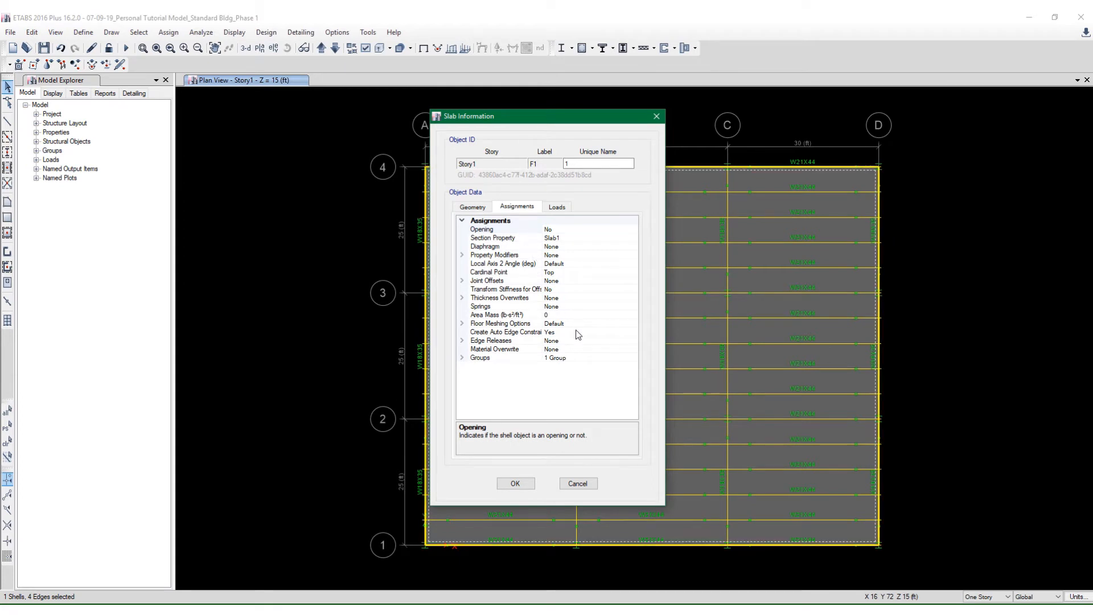
pyautogui.click(581, 484)
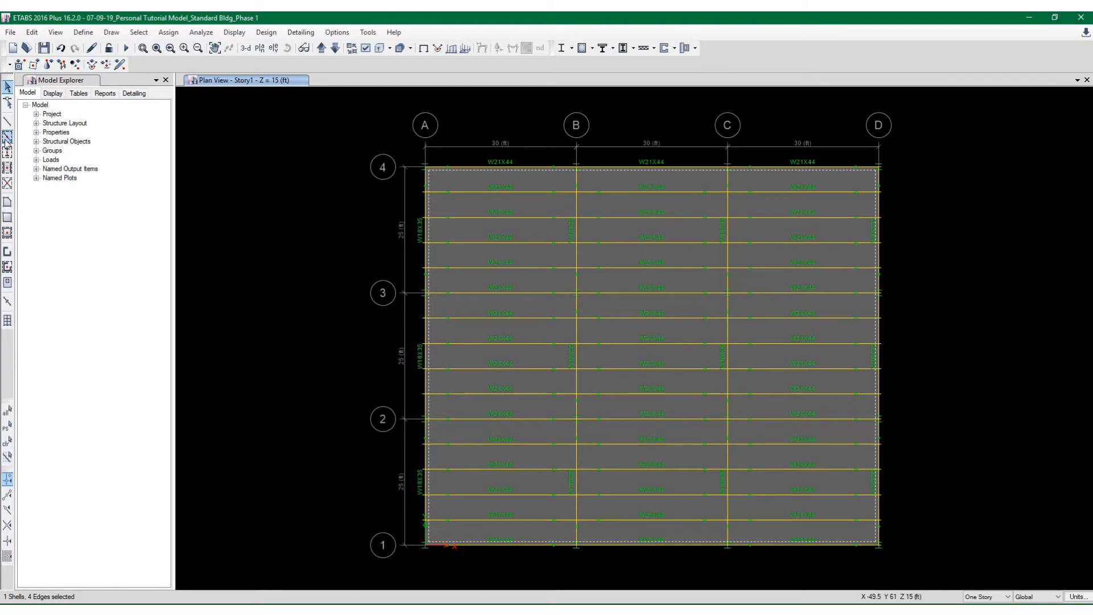
pyautogui.click(7, 201)
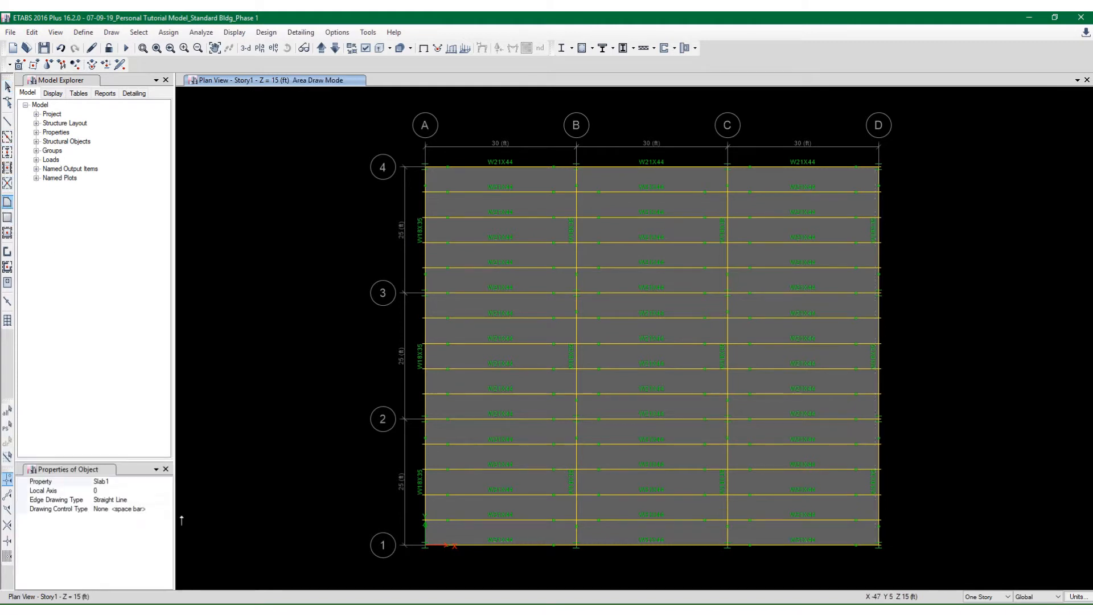
pyautogui.click(141, 484)
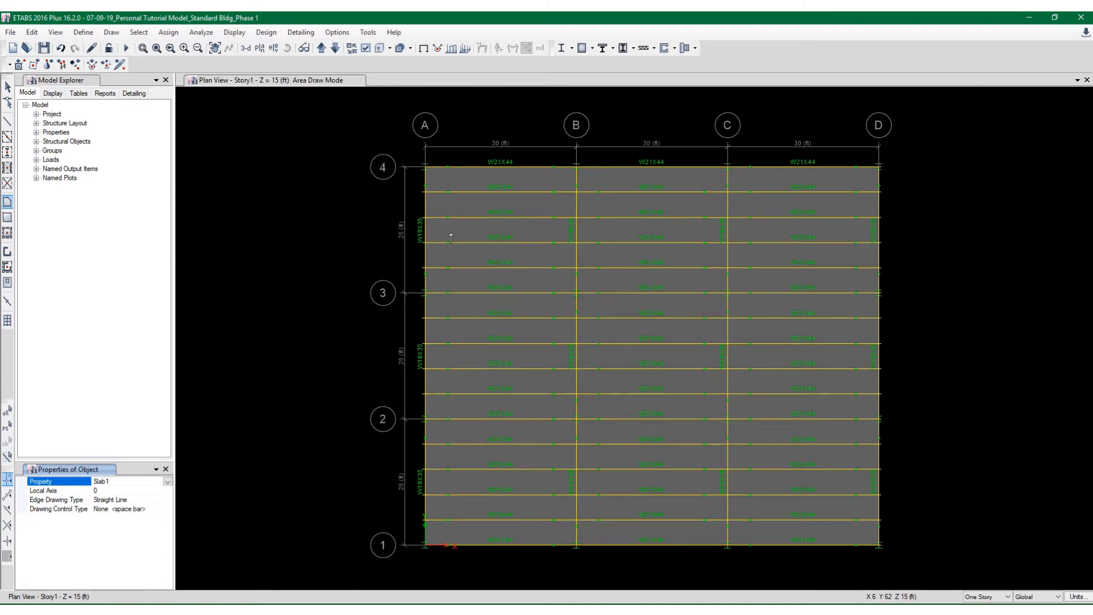
pyautogui.click(165, 469)
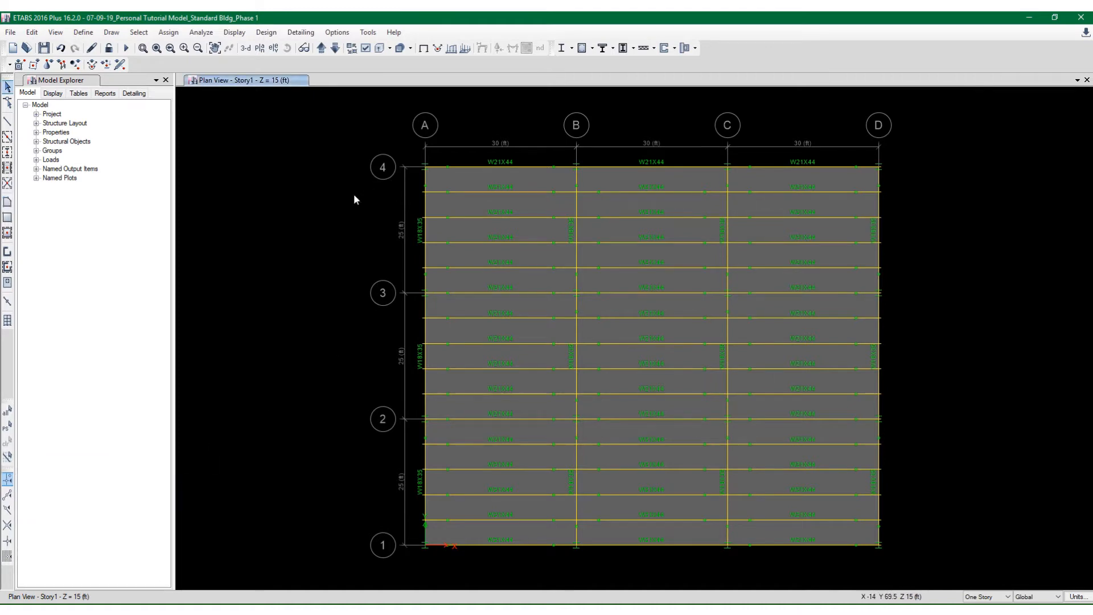
# Assign the UNFILLED DECK section to the floor object covering the Story1 plan
pyautogui.click(449, 180)
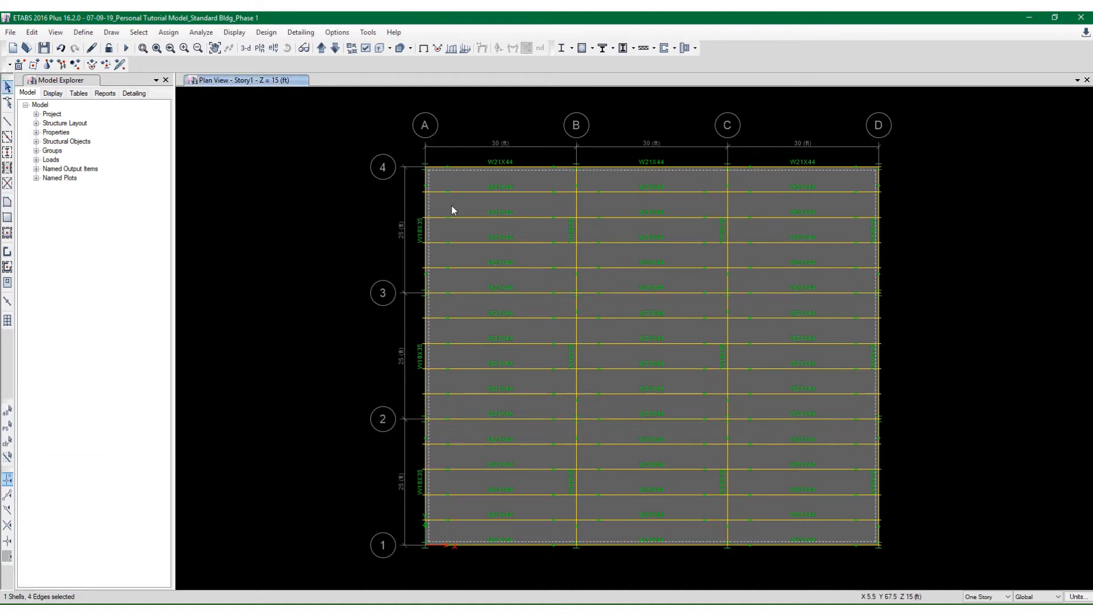
pyautogui.click(168, 33)
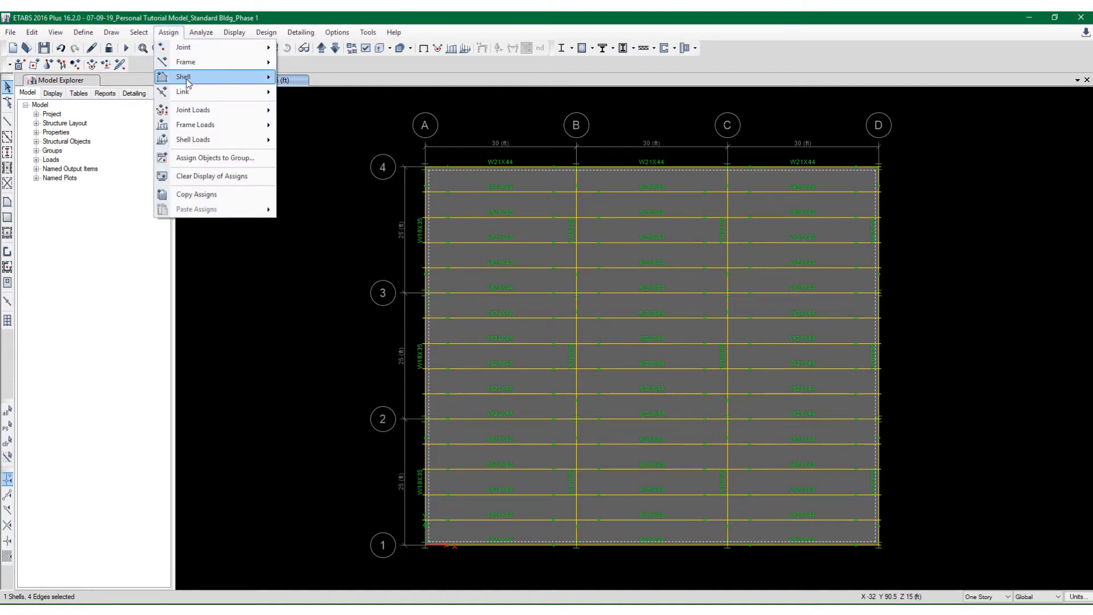
pyautogui.moveTo(186, 80)
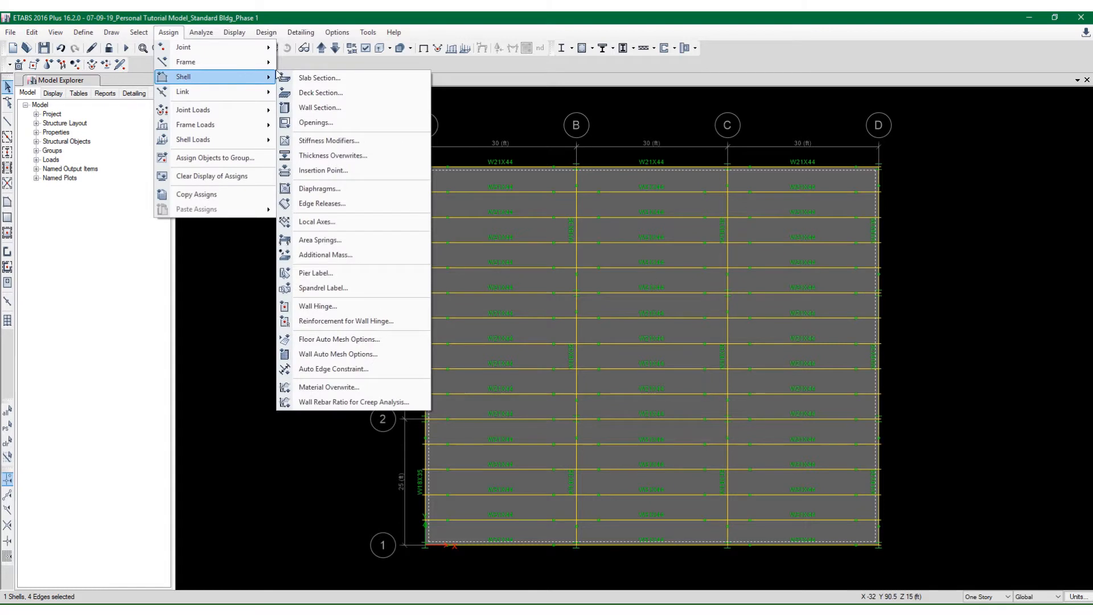
pyautogui.click(311, 94)
pyautogui.click(507, 234)
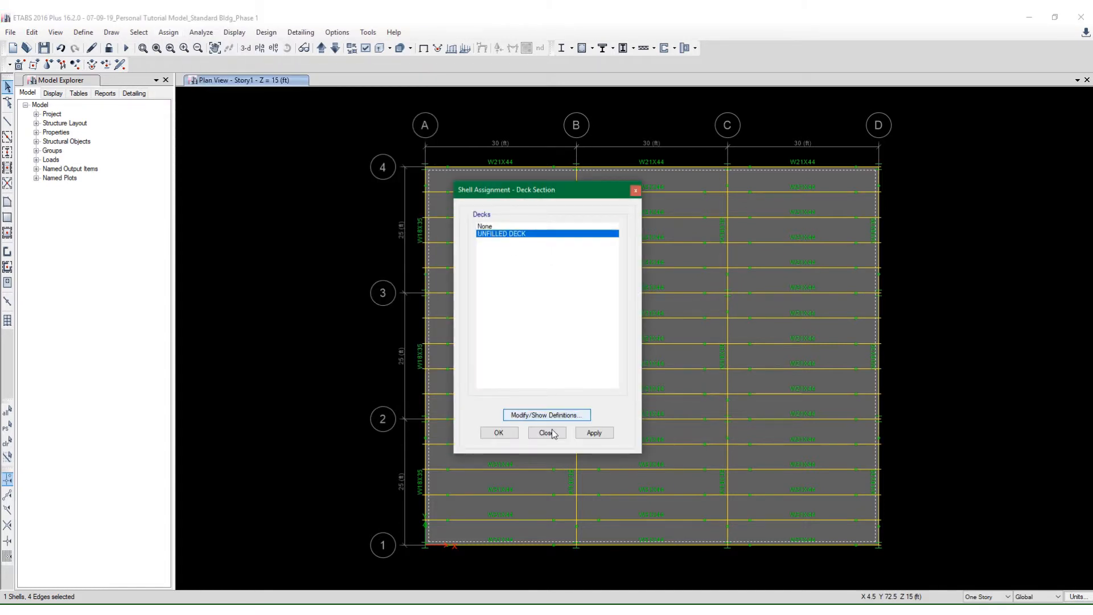
pyautogui.click(594, 433)
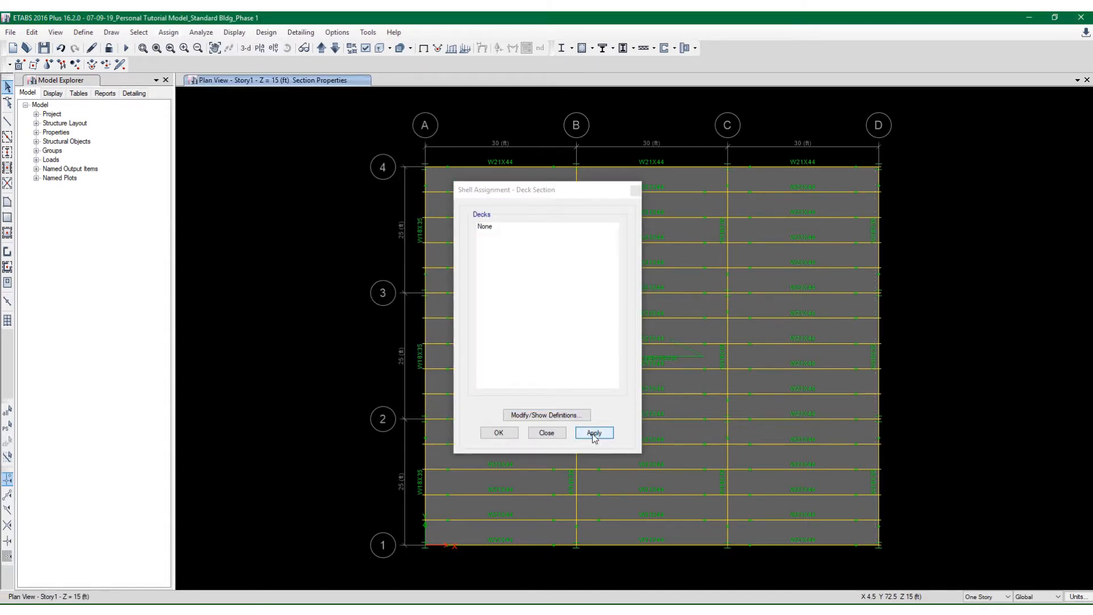
pyautogui.click(506, 436)
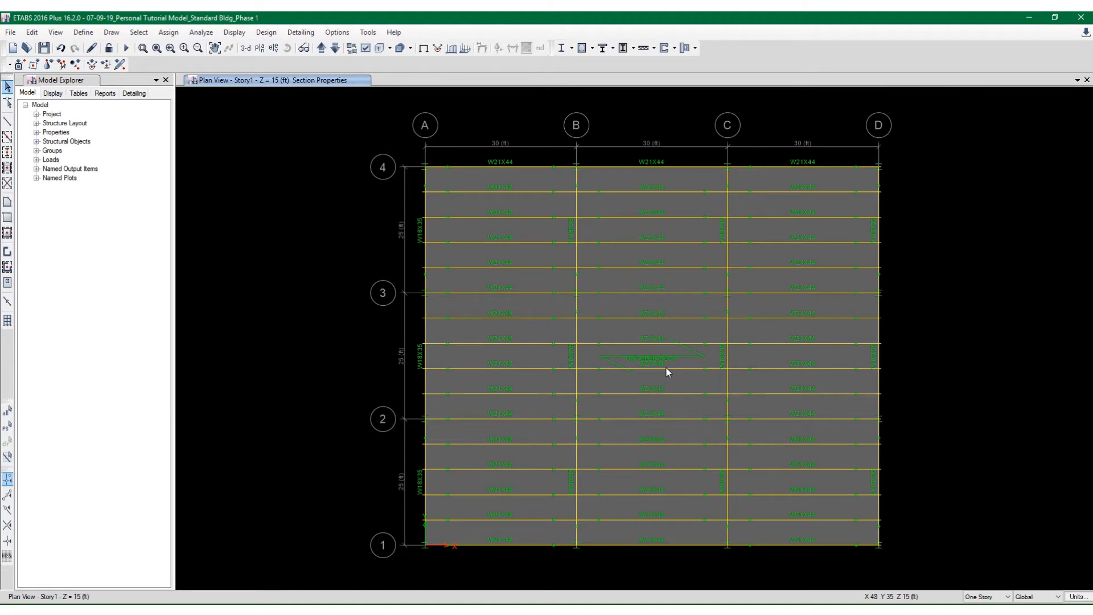
# Turn off the frame section labels in the Story1 plan view and apply the view options
pyautogui.click(365, 49)
pyautogui.click(494, 144)
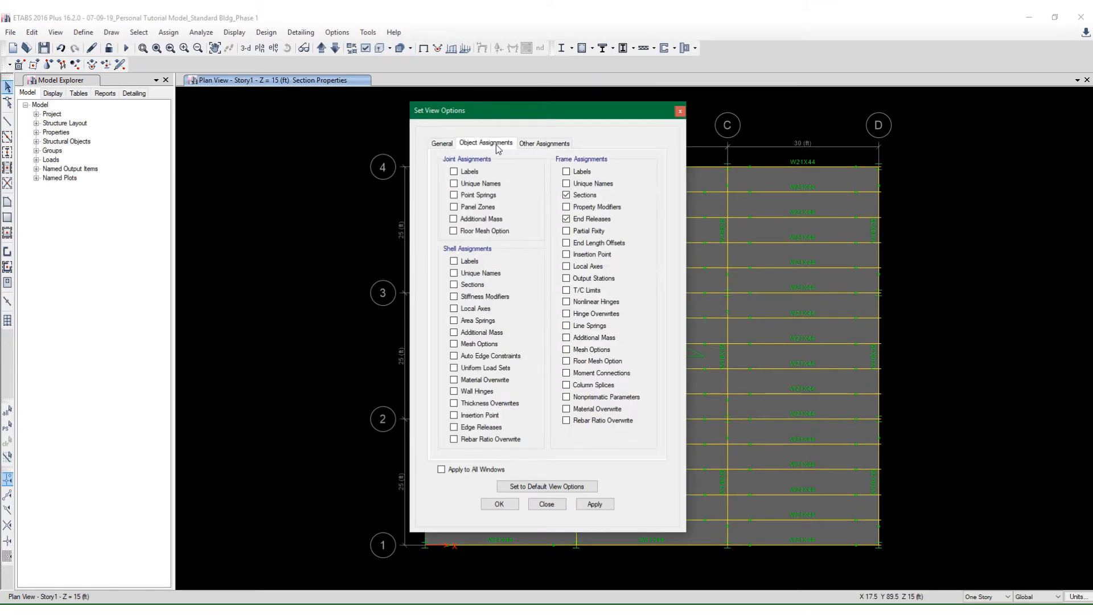
pyautogui.click(583, 195)
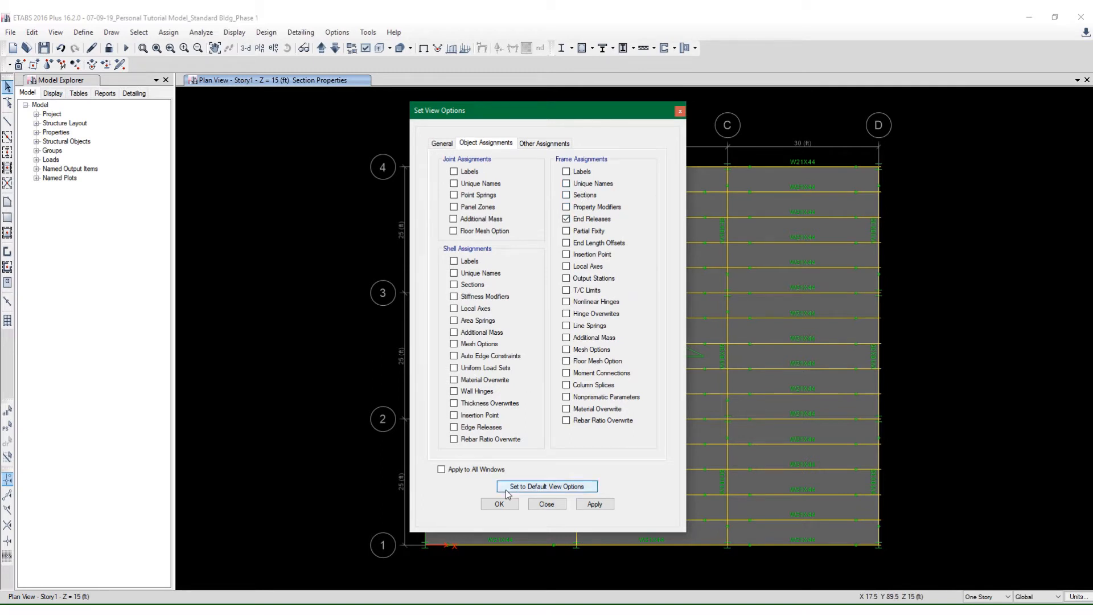
pyautogui.click(595, 504)
pyautogui.click(487, 506)
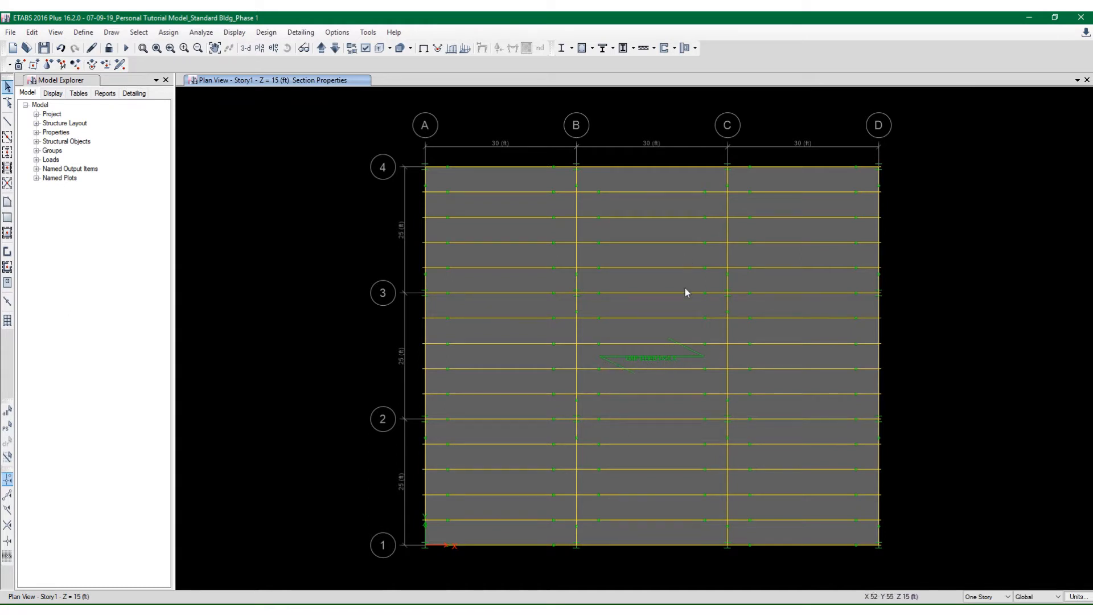
# Rotate the floor shell's local axes by 90 degrees from the current orientation
pyautogui.click(492, 182)
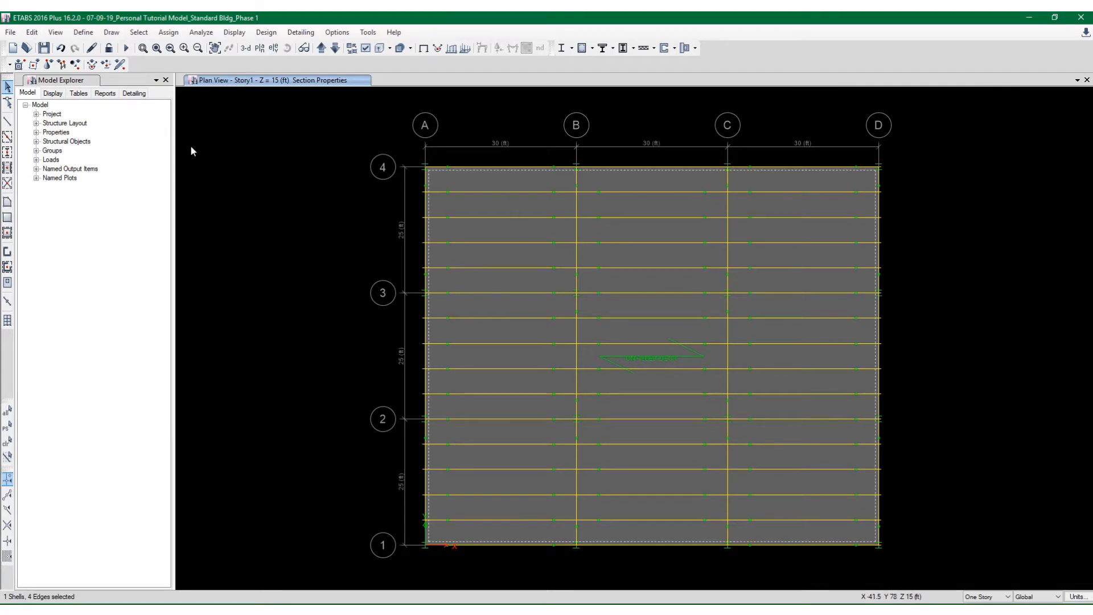
pyautogui.click(167, 32)
pyautogui.moveTo(192, 83)
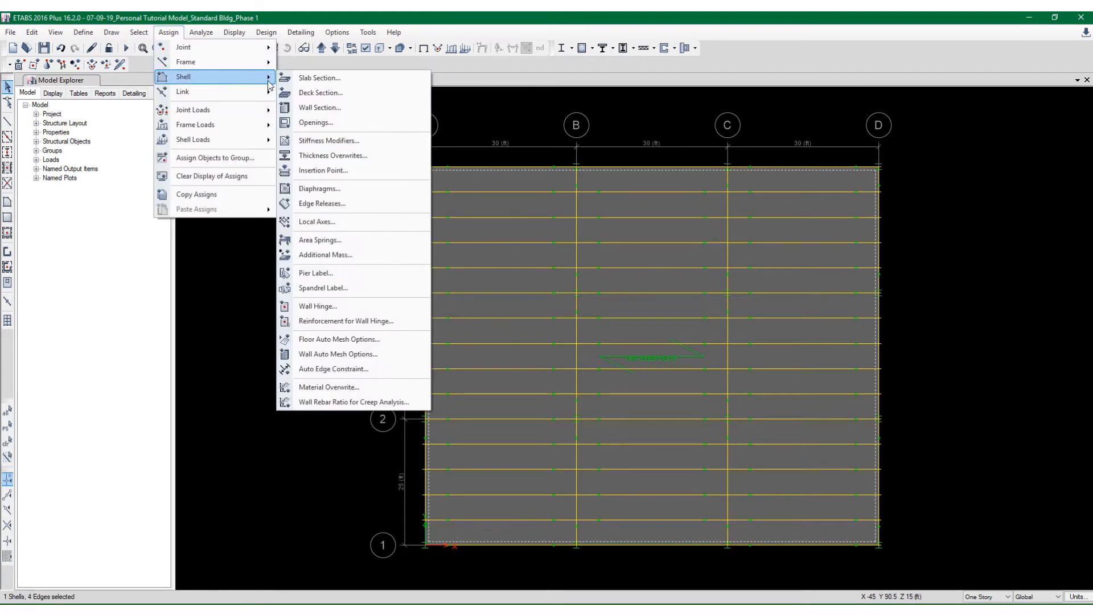
pyautogui.click(317, 221)
pyautogui.click(525, 319)
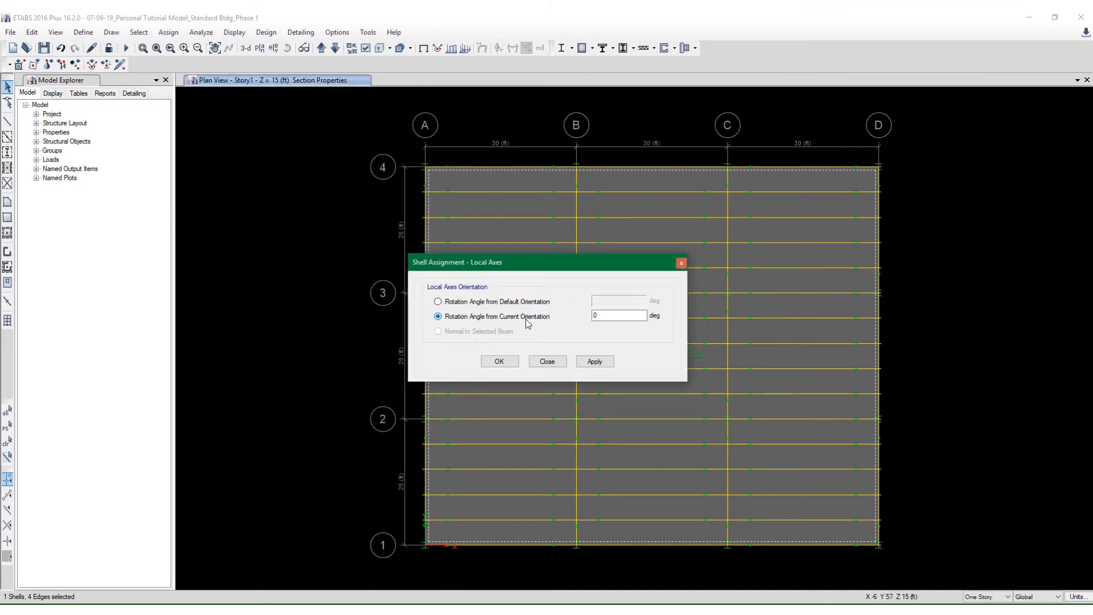
pyautogui.moveTo(473, 268); pyautogui.dragTo(342, 147)
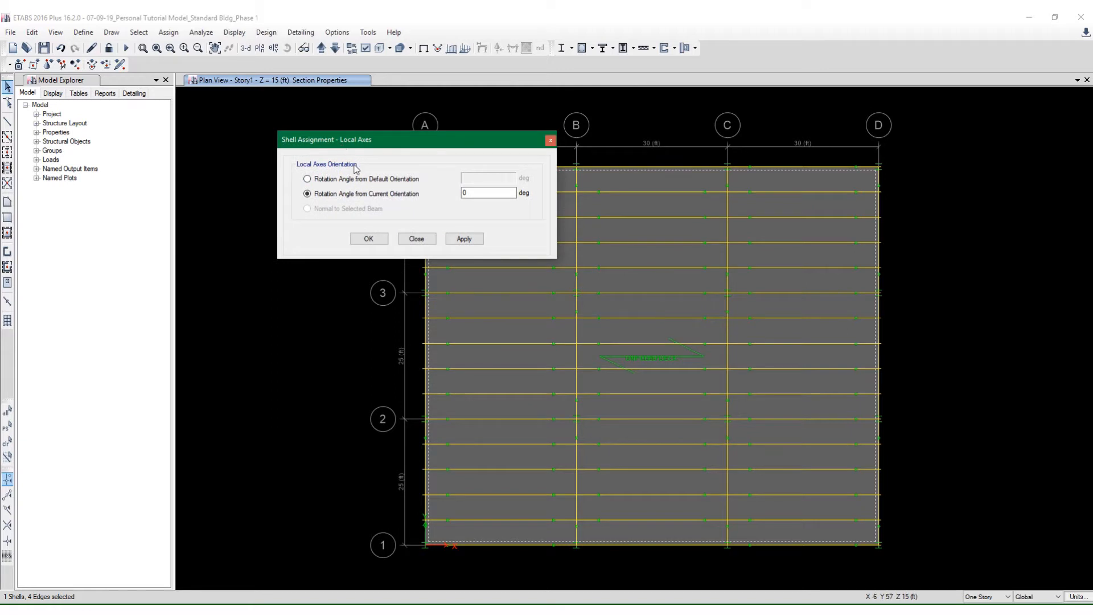
pyautogui.doubleClick(489, 192)
pyautogui.write('90')
pyautogui.click(458, 242)
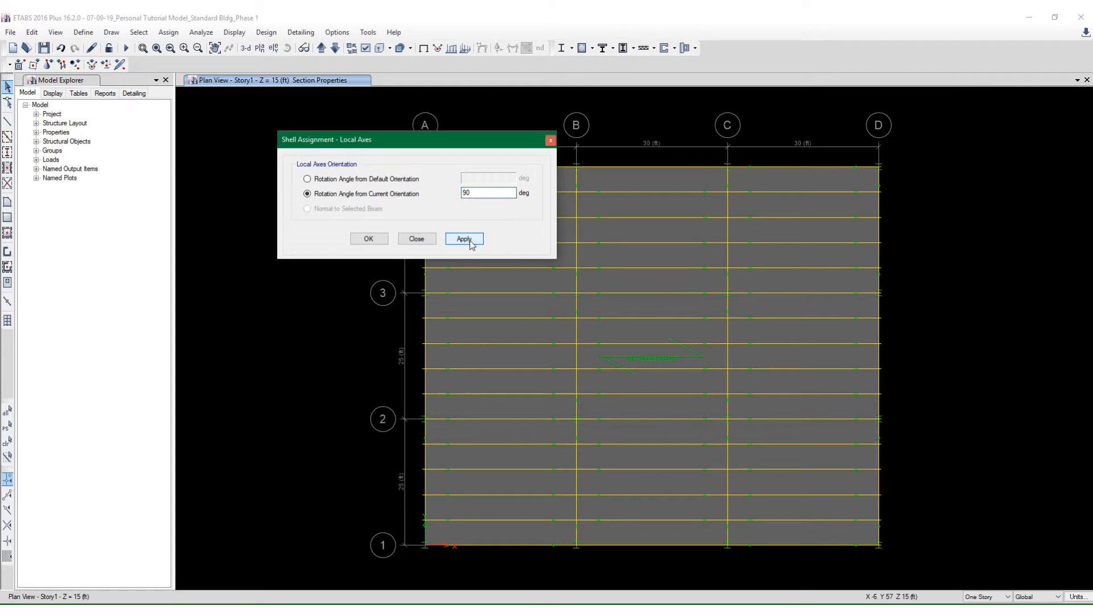
pyautogui.click(370, 239)
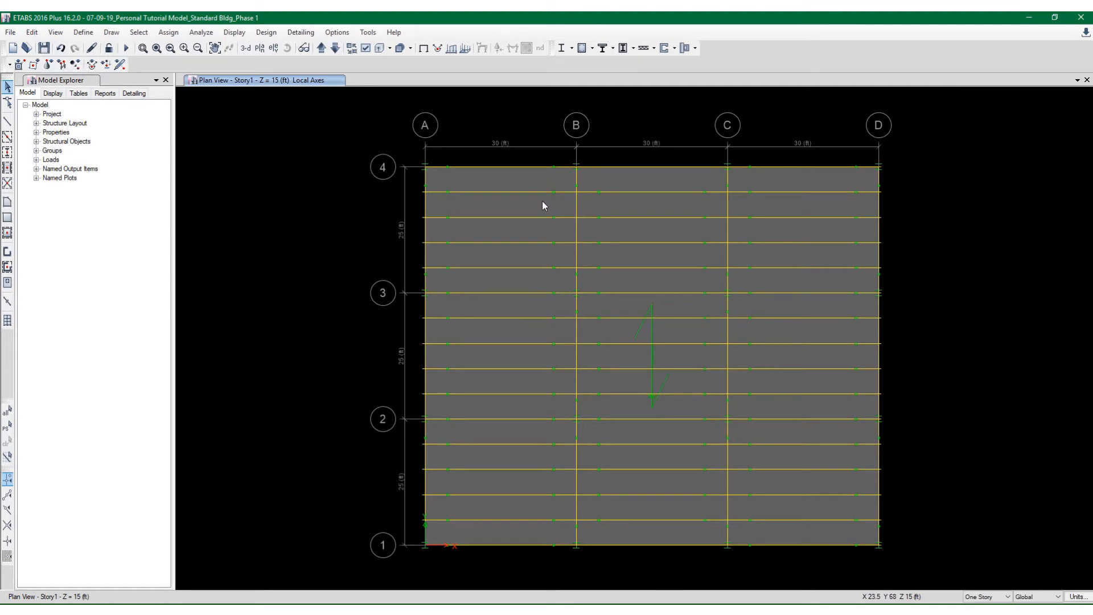
# Select the whole model in the default 3D view, auto mesh its frames at intermediate joints and intersecting frames/edges, and save the model
pyautogui.click(246, 49)
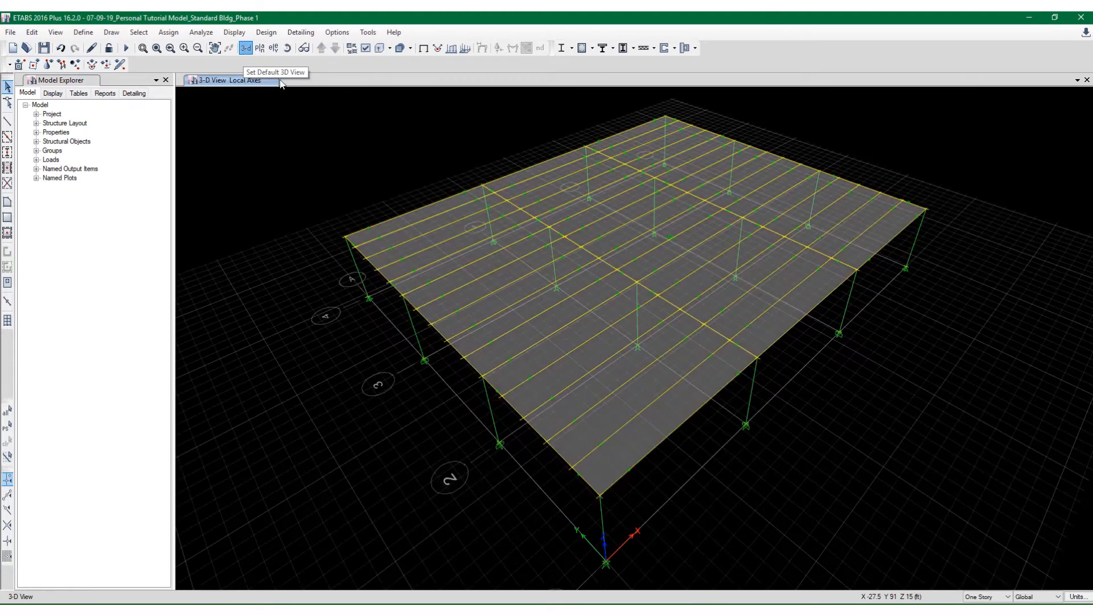
pyautogui.moveTo(272, 124); pyautogui.dragTo(351, 135)
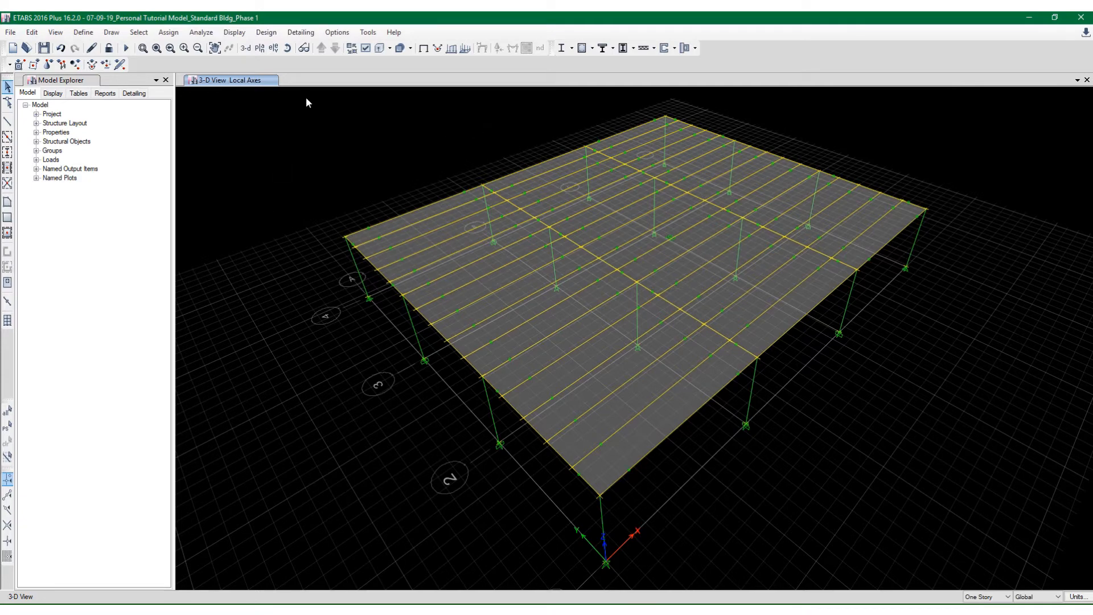
pyautogui.moveTo(306, 97); pyautogui.dragTo(1021, 568)
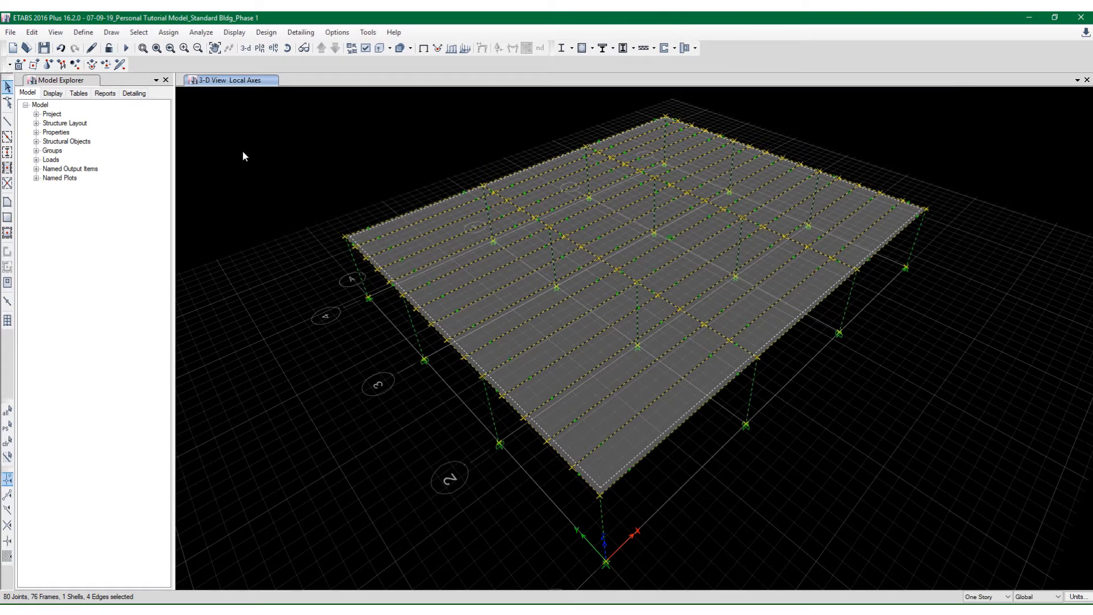
pyautogui.click(169, 33)
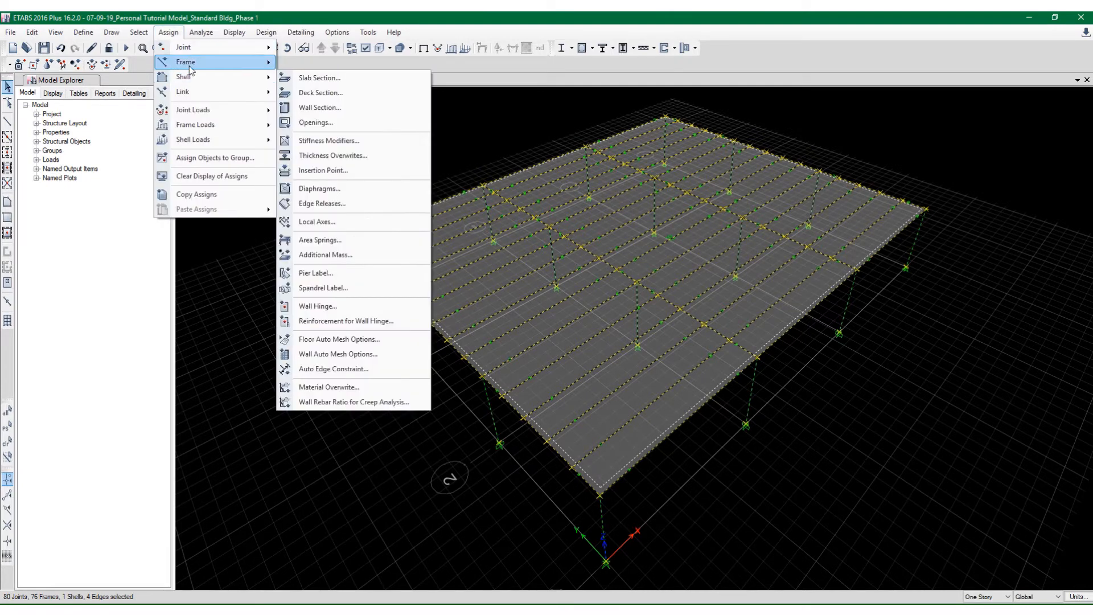
pyautogui.moveTo(218, 64)
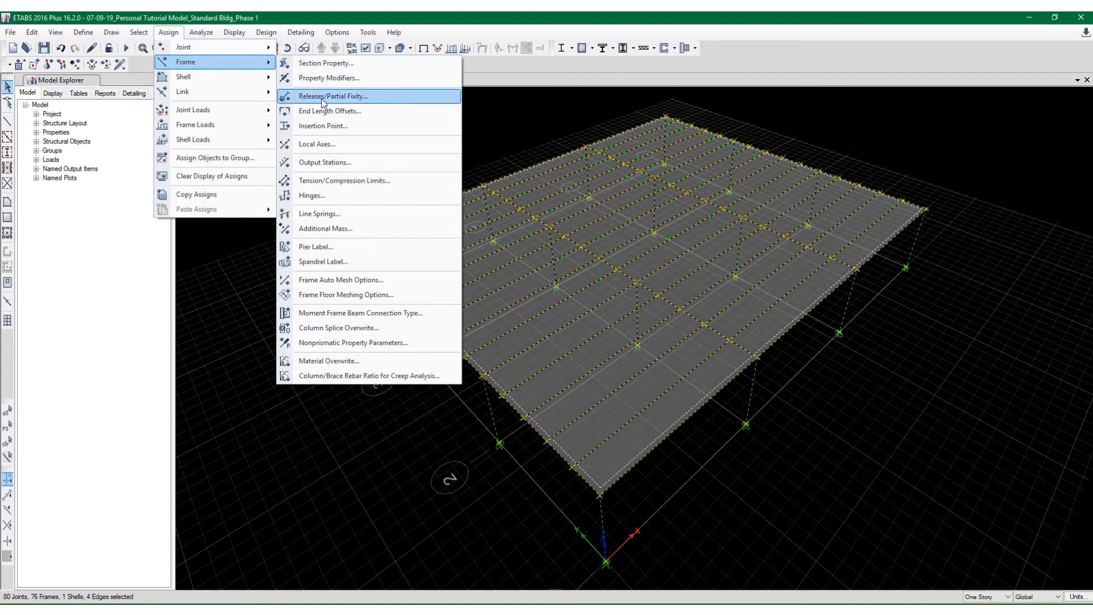
pyautogui.click(341, 281)
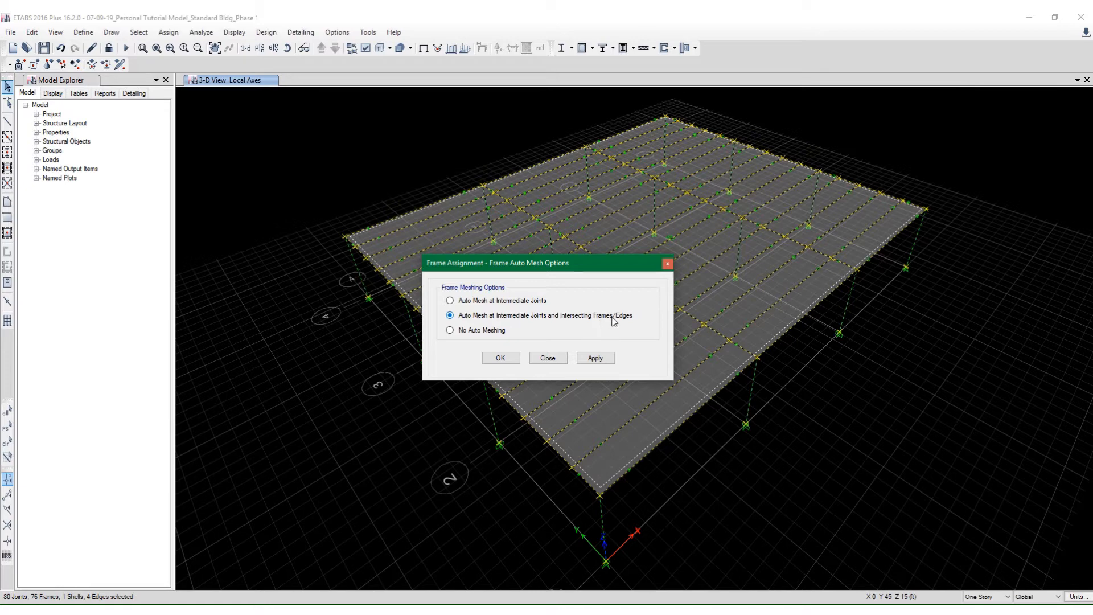
pyautogui.click(506, 362)
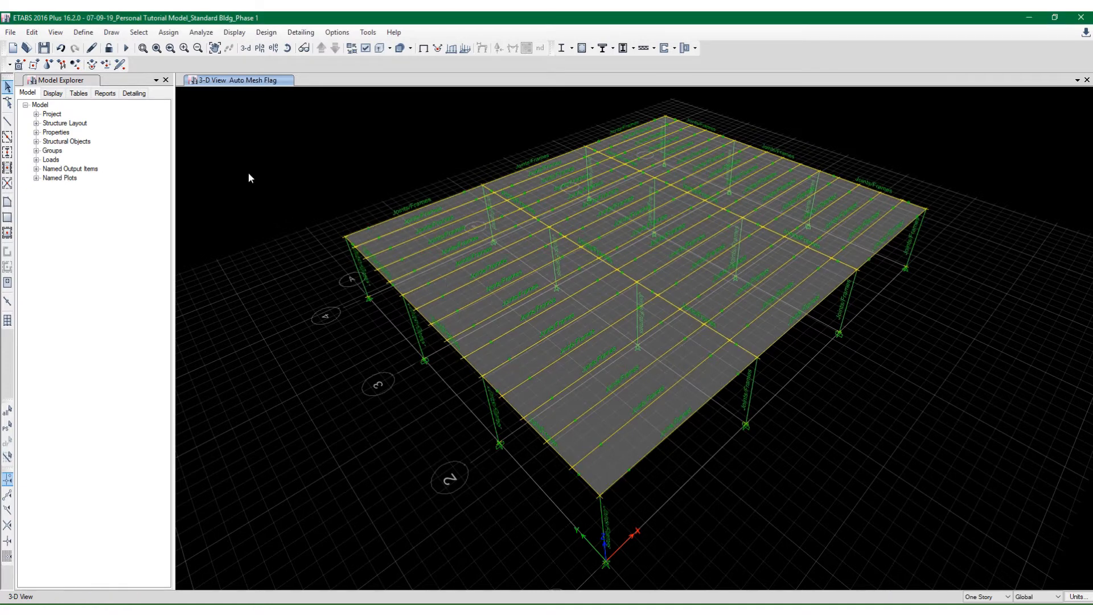
pyautogui.click(43, 49)
# Assign auto cookie-cut floor meshing to the floor shell, including visible grids and a maximum element size of 48 in, and save the model
pyautogui.click(692, 403)
pyautogui.click(167, 32)
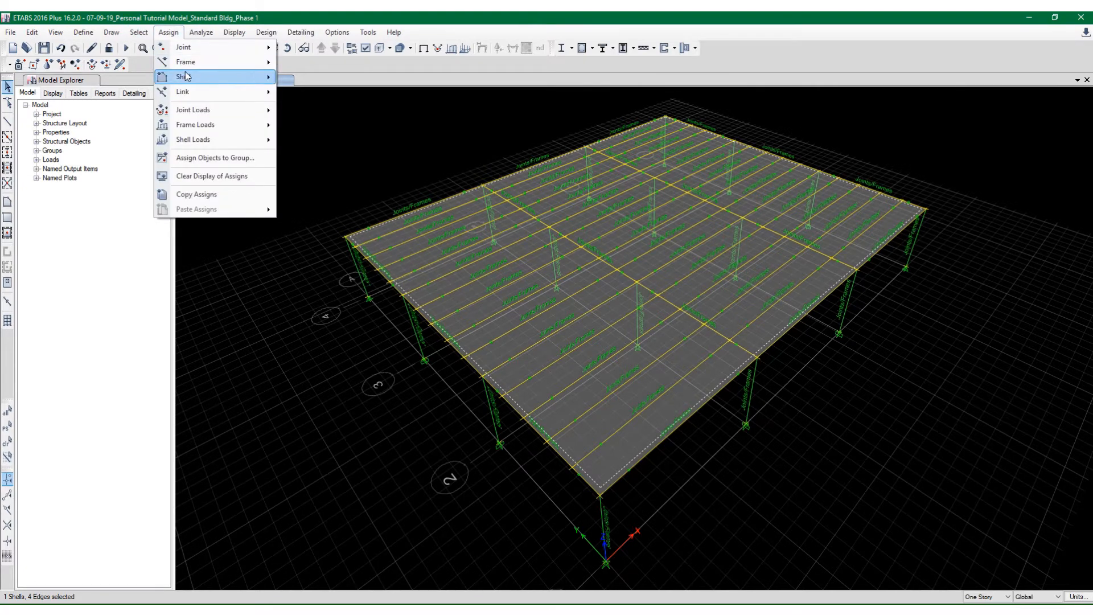
pyautogui.moveTo(277, 83)
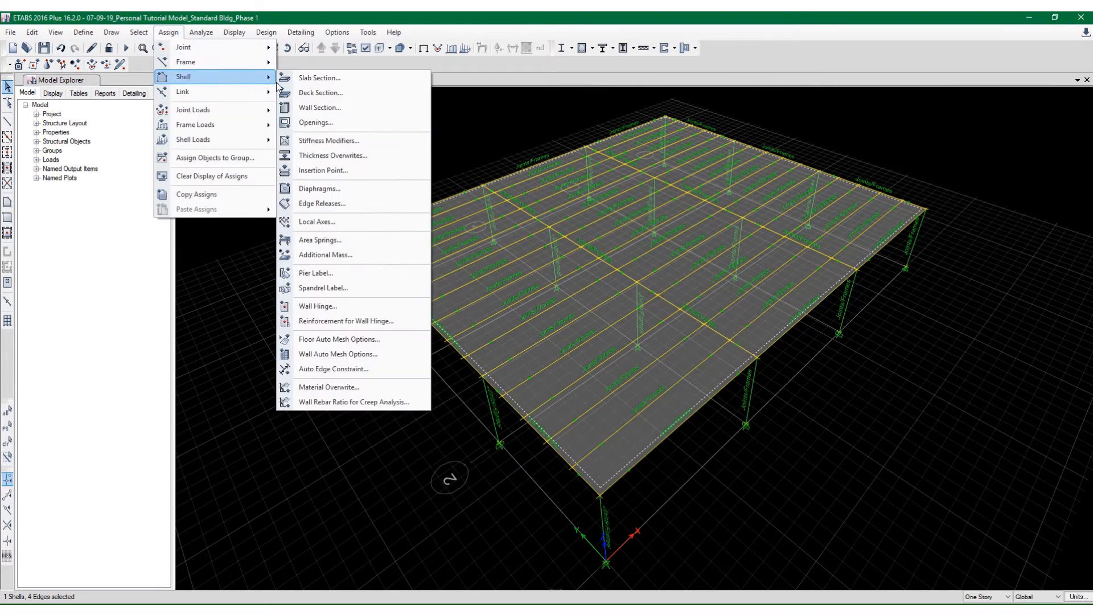
pyautogui.click(323, 340)
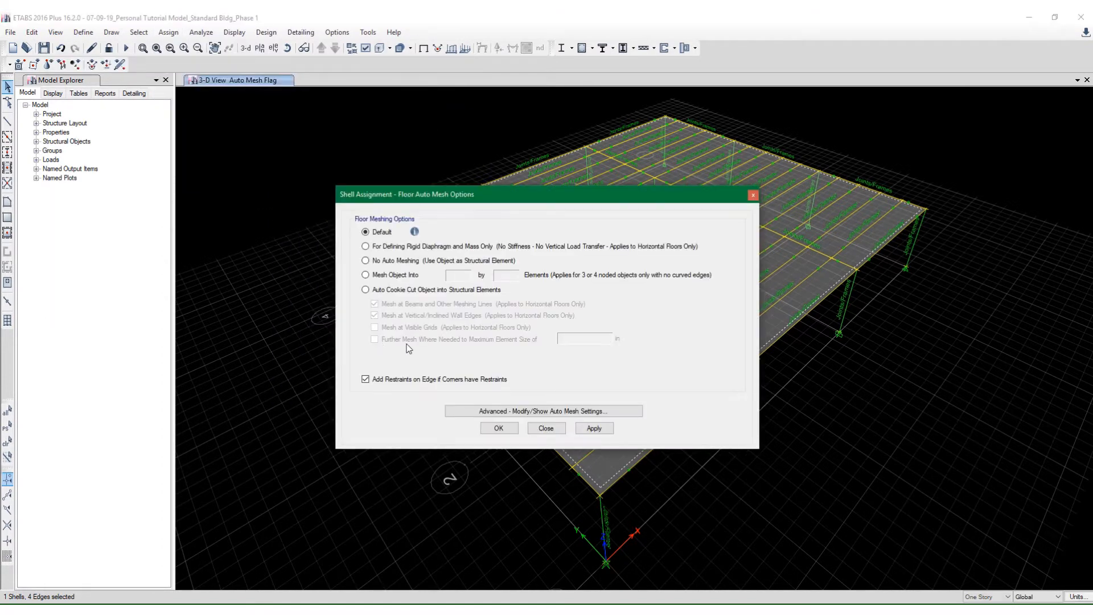
pyautogui.click(397, 291)
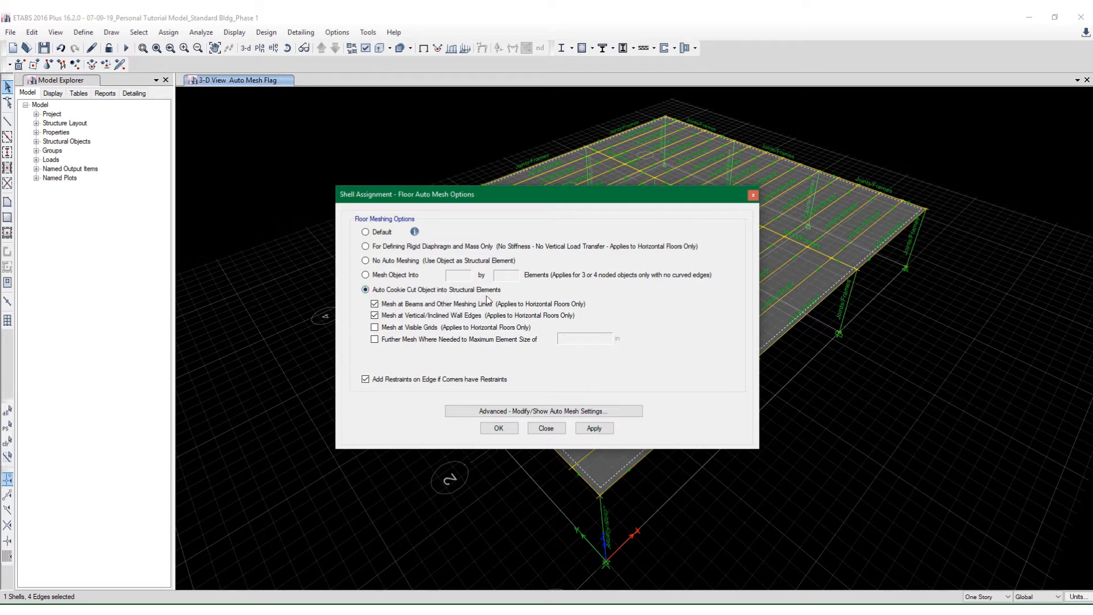
pyautogui.click(374, 340)
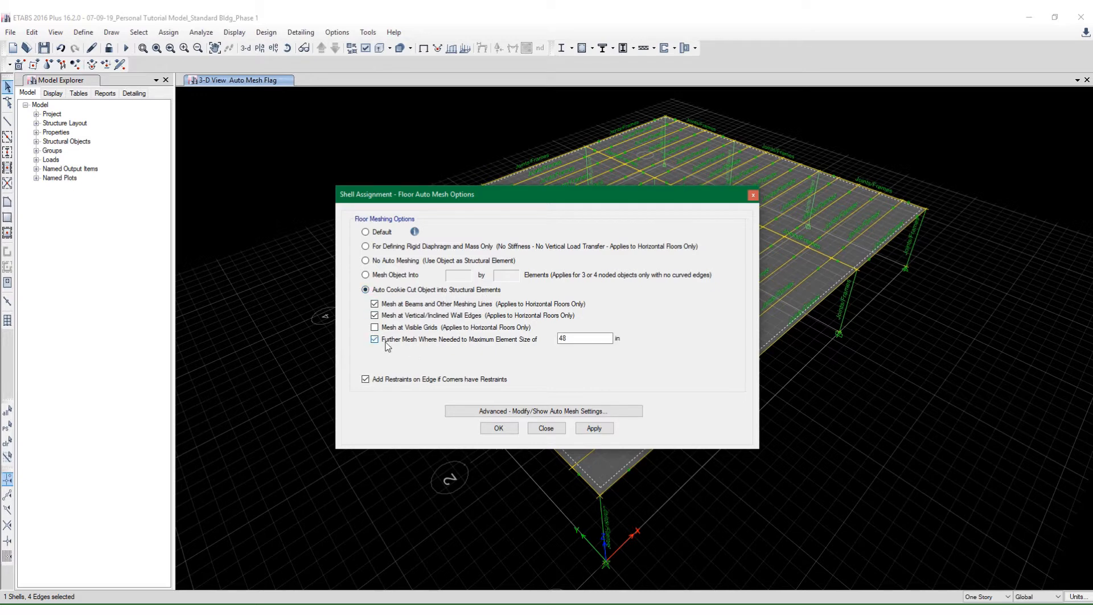
pyautogui.click(571, 339)
pyautogui.click(442, 328)
pyautogui.doubleClick(586, 336)
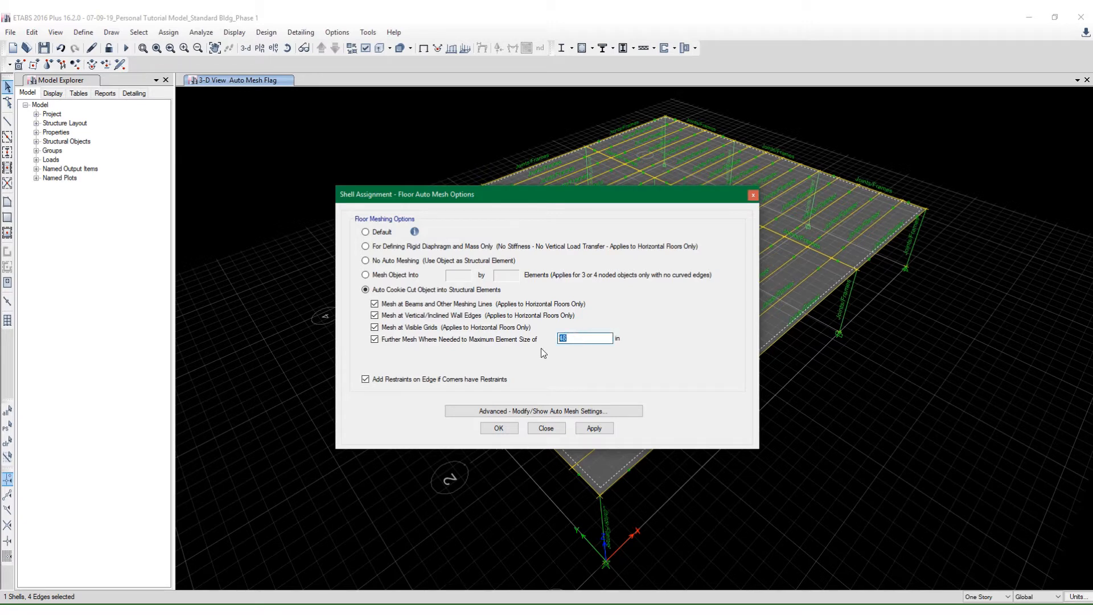
pyautogui.click(579, 339)
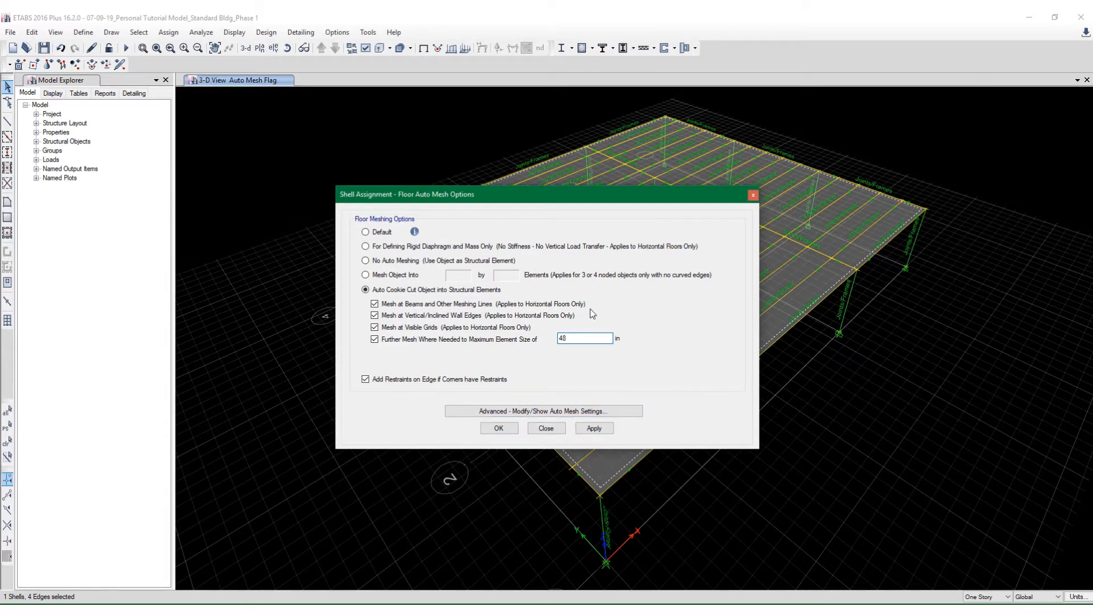
pyautogui.click(499, 428)
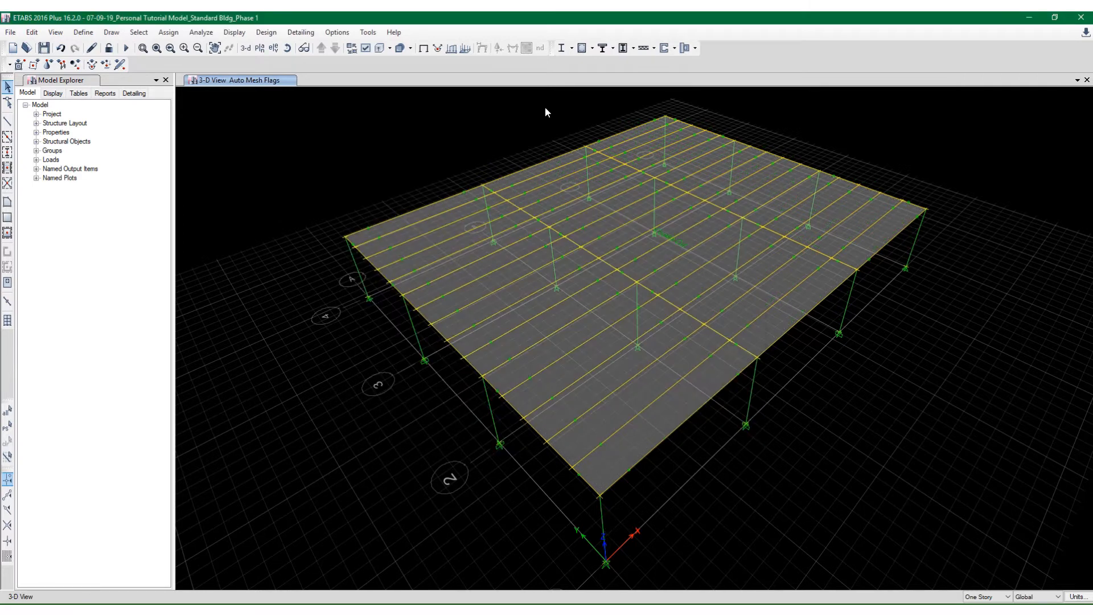
pyautogui.click(49, 50)
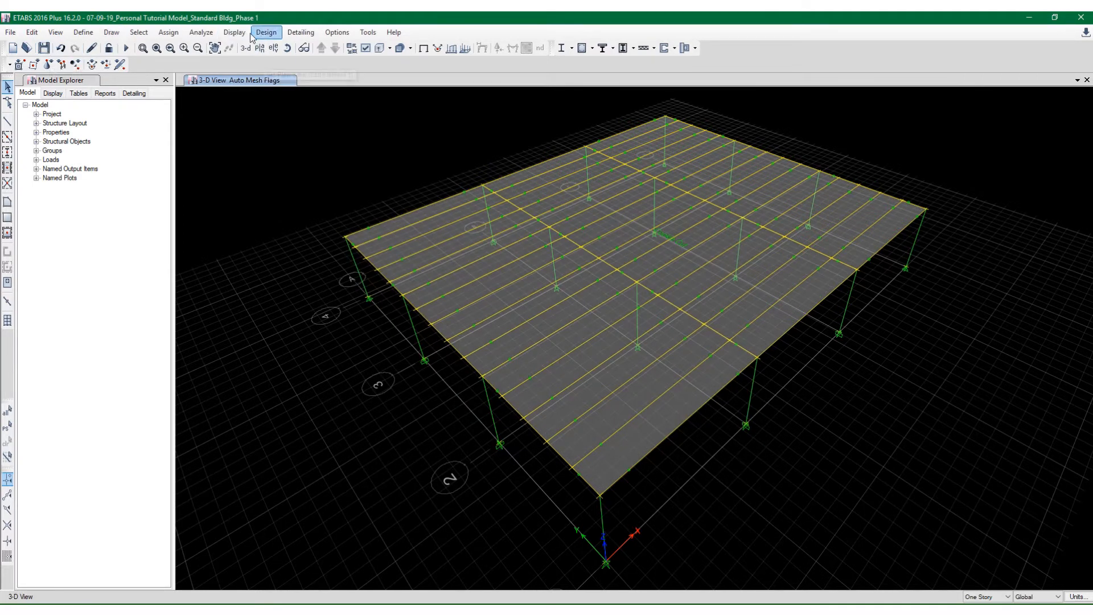
# Run the model check and close its report
pyautogui.click(208, 35)
pyautogui.click(203, 49)
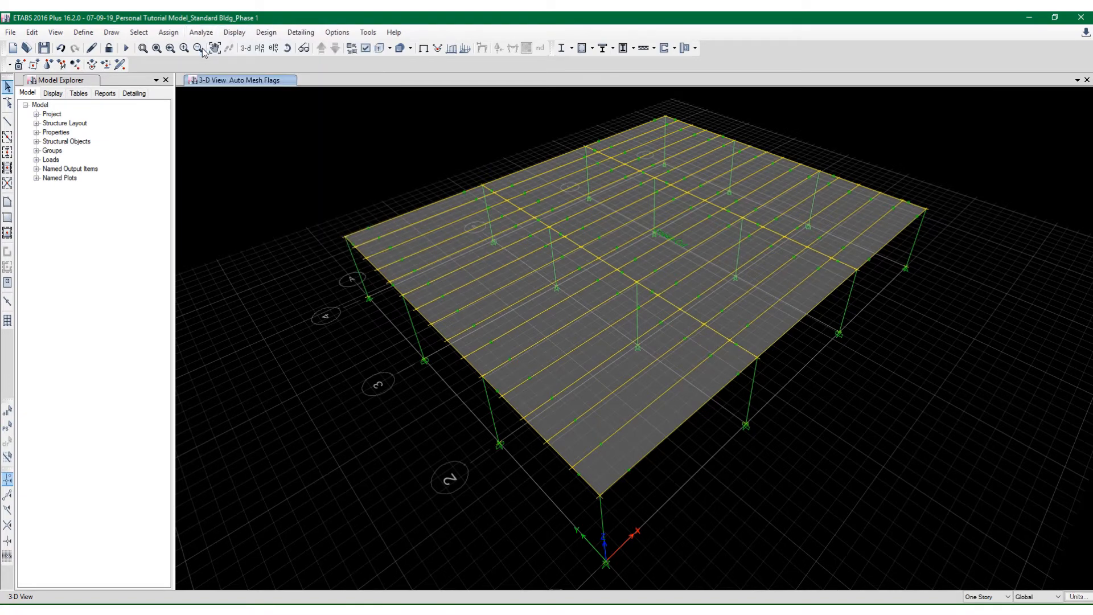
pyautogui.click(502, 481)
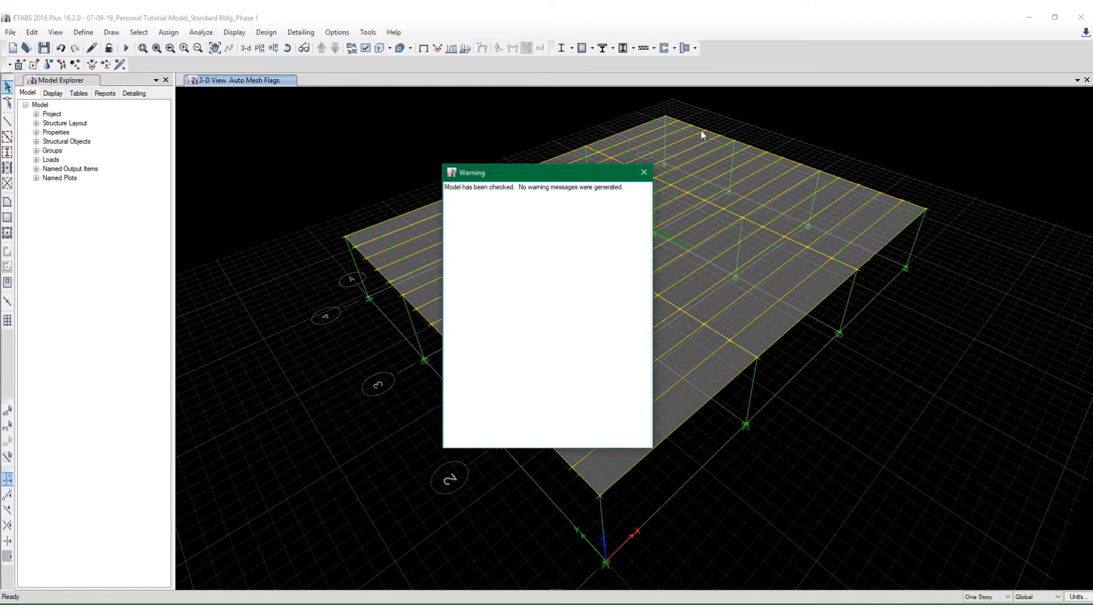
pyautogui.click(644, 172)
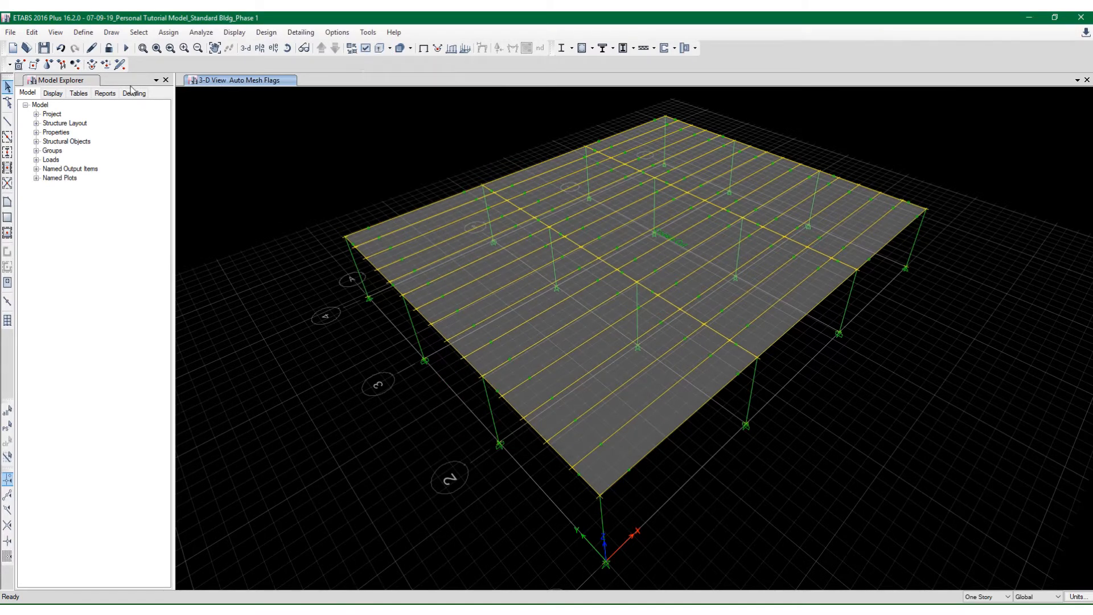
# Open the load pattern definitions and move the dialog clear of the model
pyautogui.click(97, 34)
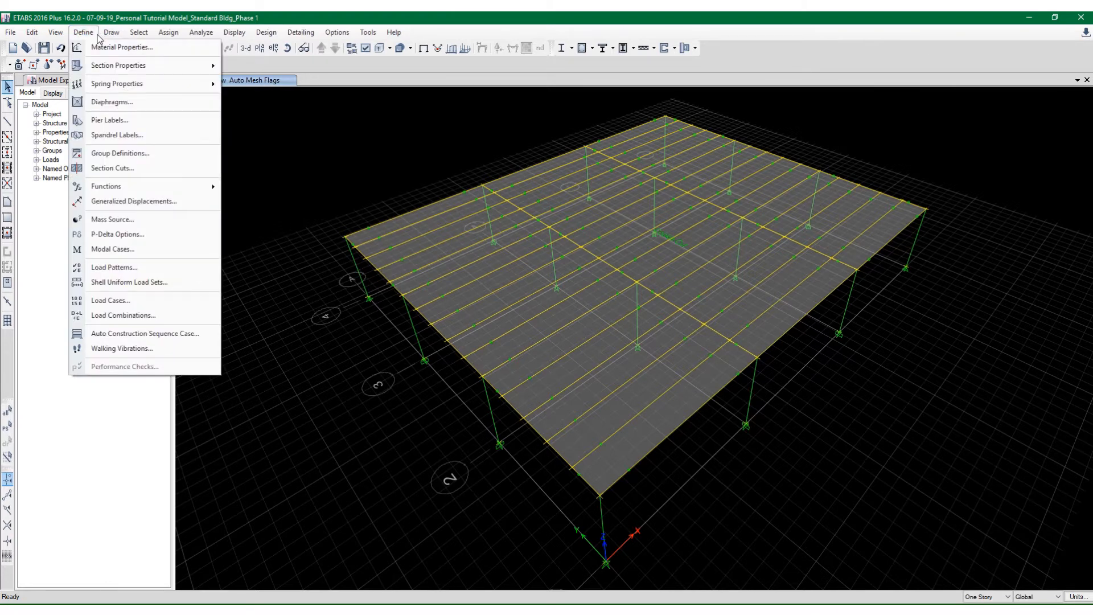
pyautogui.click(135, 271)
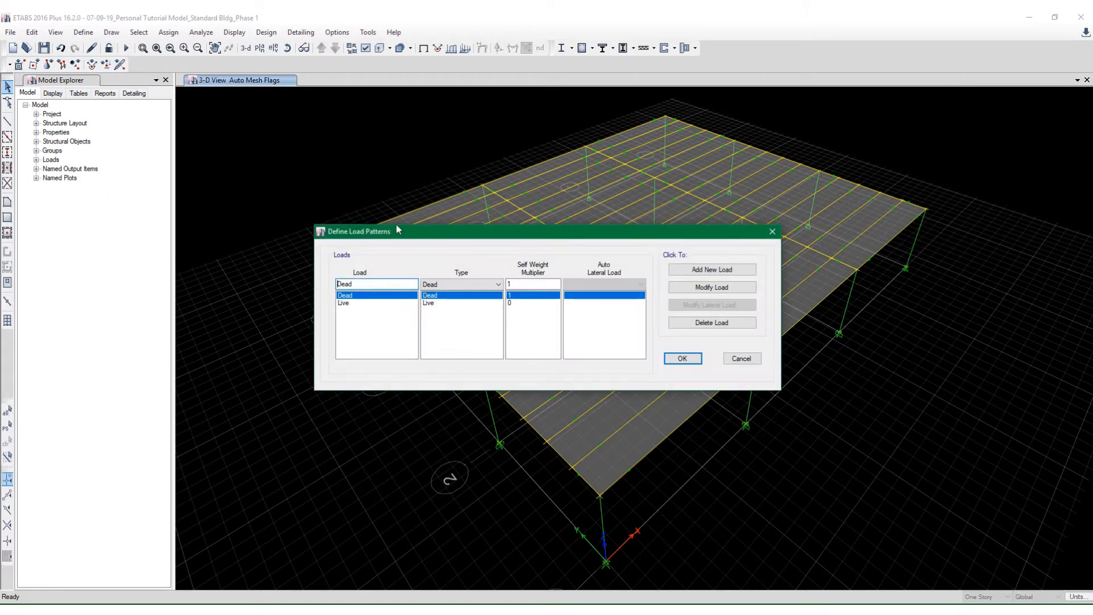
pyautogui.moveTo(396, 224); pyautogui.dragTo(341, 155)
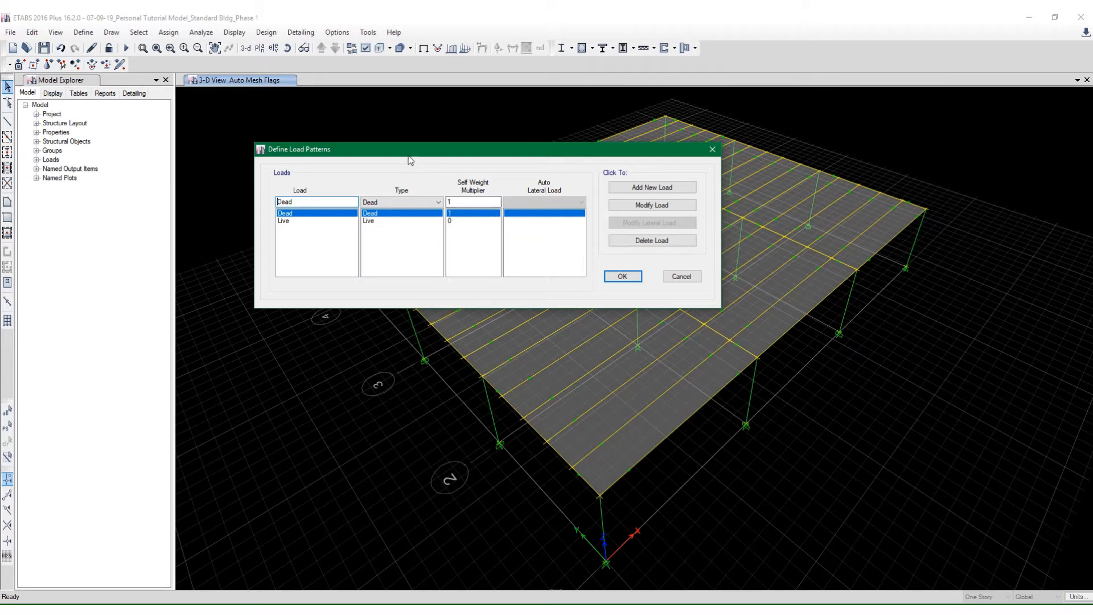
pyautogui.moveTo(410, 152); pyautogui.dragTo(395, 120)
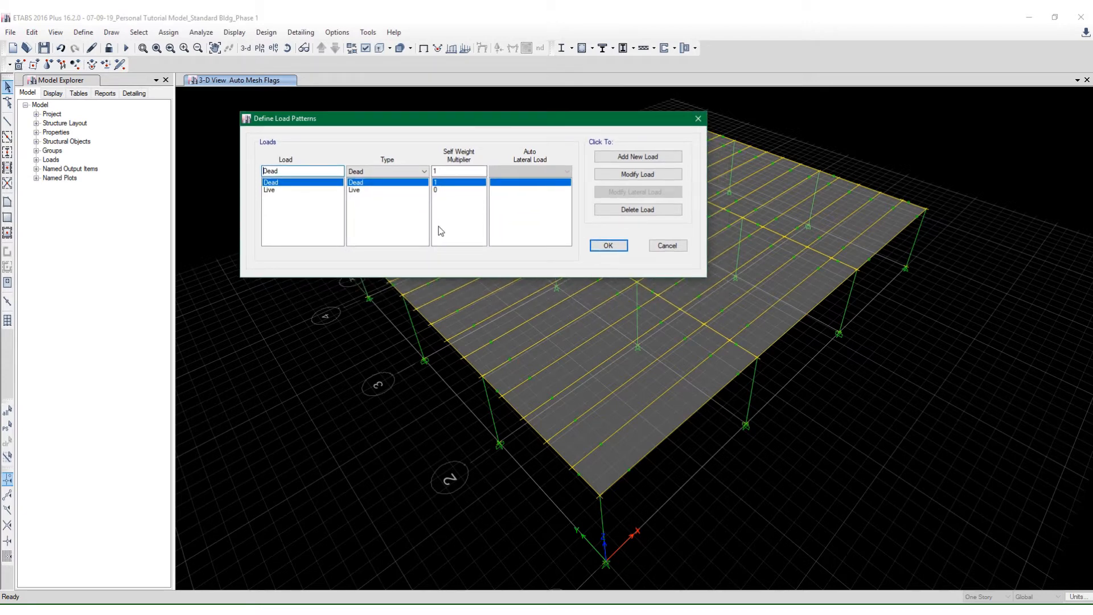
# Add a trial load pattern SDL of type Super Dead with self weight multiplier 0 and delete it
pyautogui.click(353, 191)
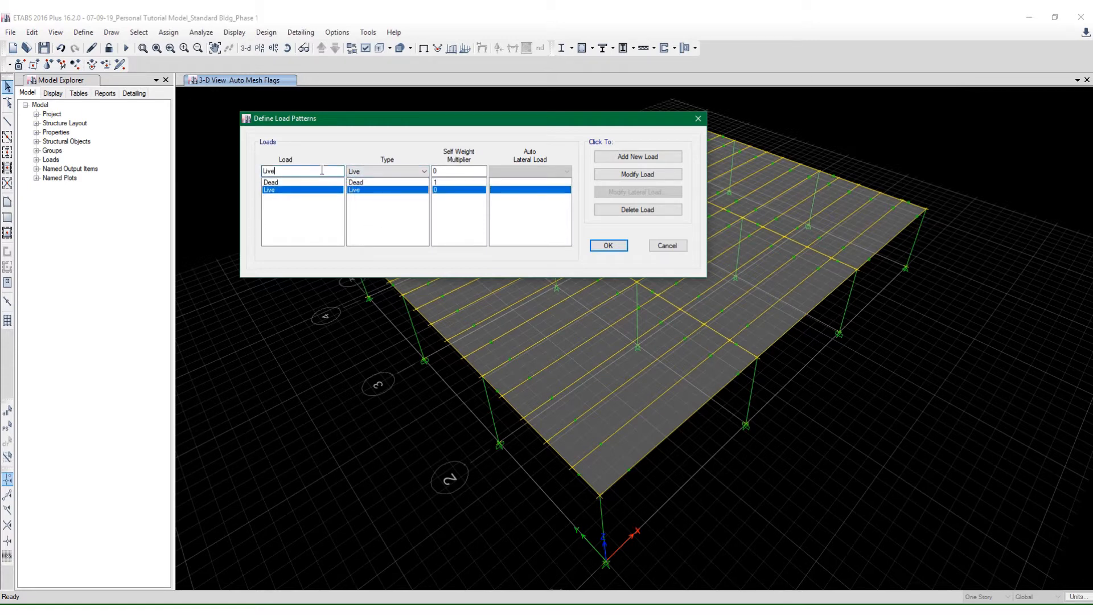
pyautogui.moveTo(322, 171); pyautogui.dragTo(248, 182)
pyautogui.write('sd')
pyautogui.press('BackSpace')
pyautogui.press('BackSpace')
pyautogui.write('SD')
pyautogui.click(354, 171)
pyautogui.click(359, 190)
pyautogui.click(632, 157)
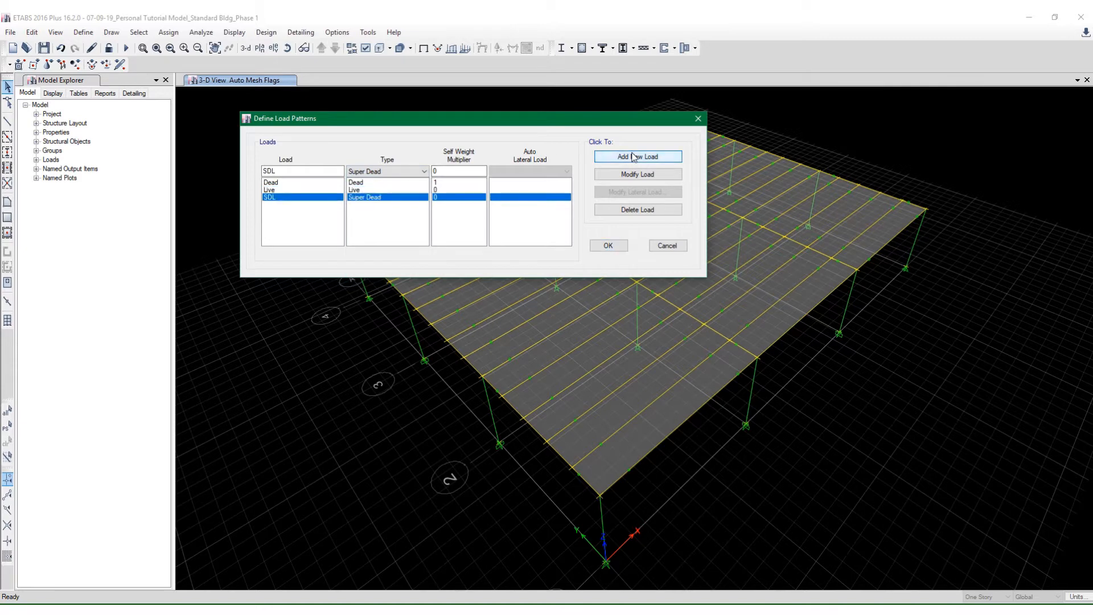
pyautogui.click(638, 210)
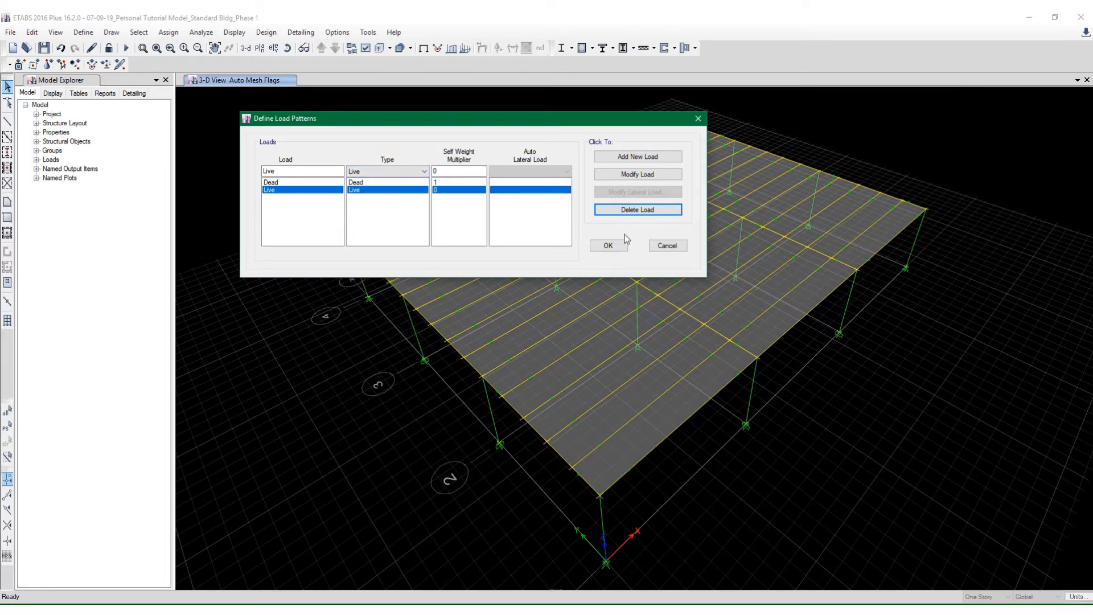
# Accept the Dead and Live load pattern definitions and save the model
pyautogui.click(609, 246)
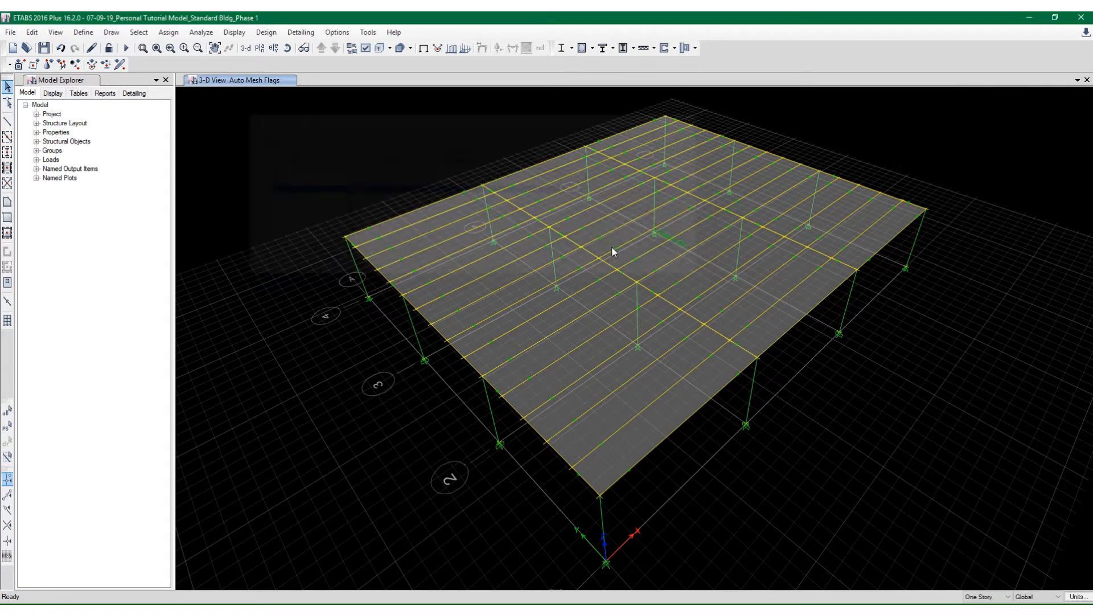
pyautogui.click(44, 51)
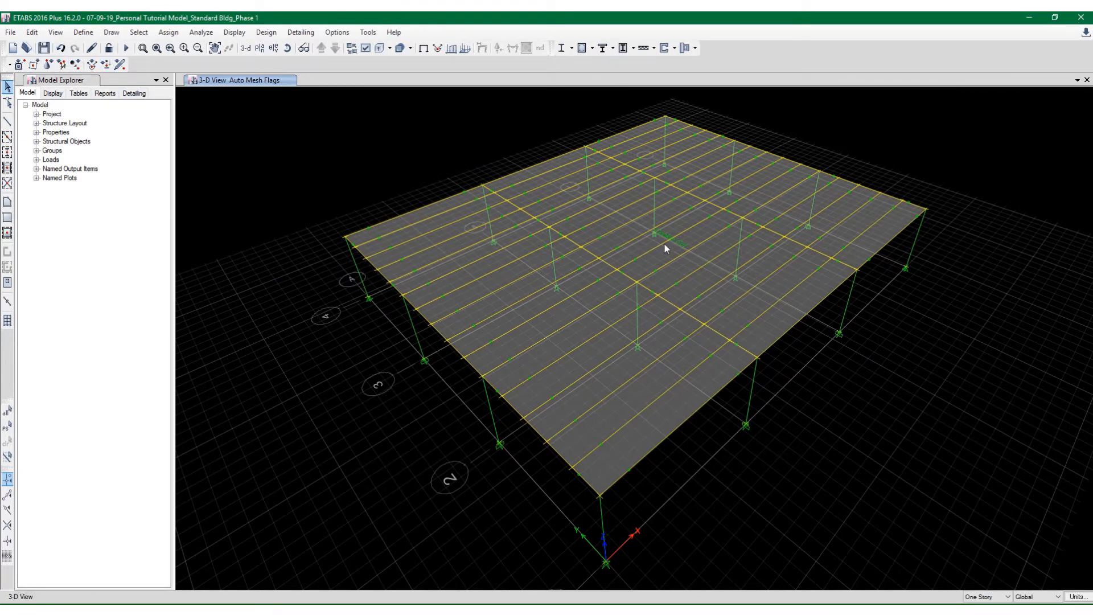
# Turn off the Horizon display in the 3-D view options
pyautogui.moveTo(517, 199); pyautogui.dragTo(503, 190, button='middle')
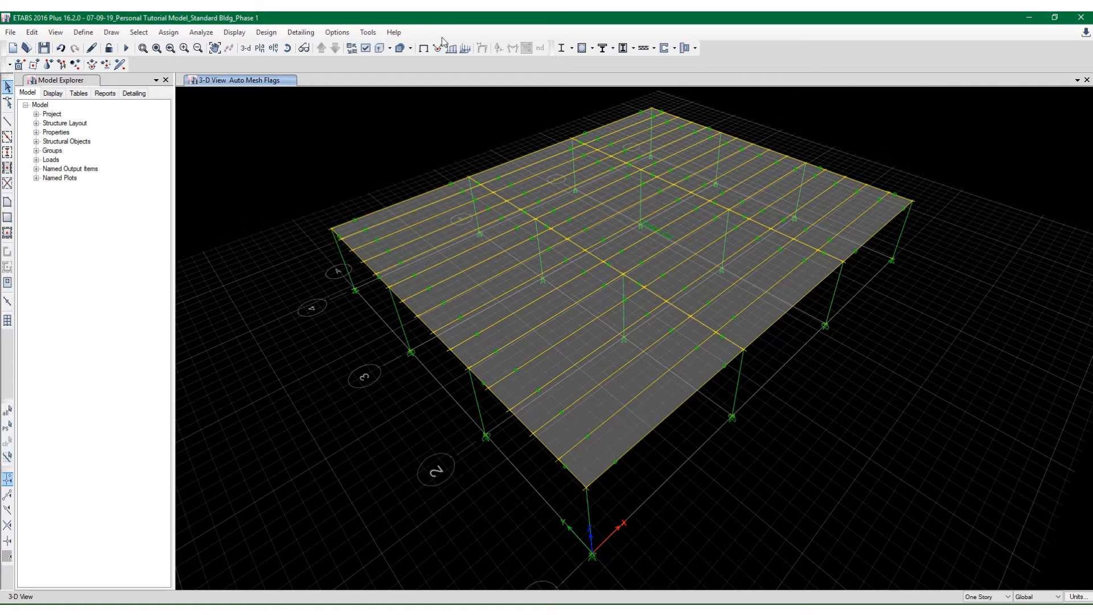
pyautogui.click(355, 49)
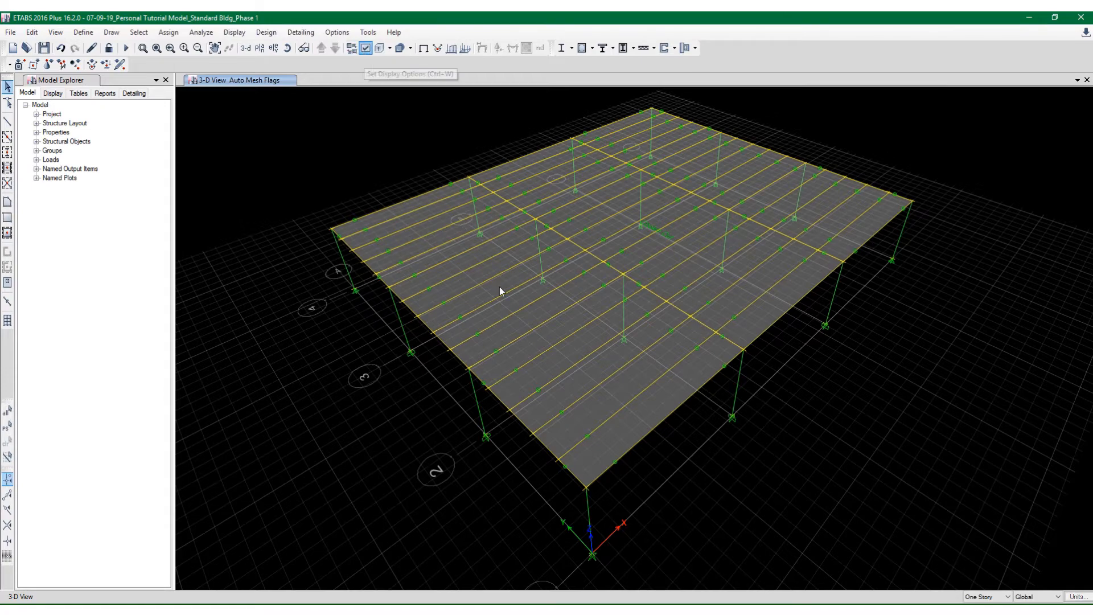
pyautogui.click(554, 363)
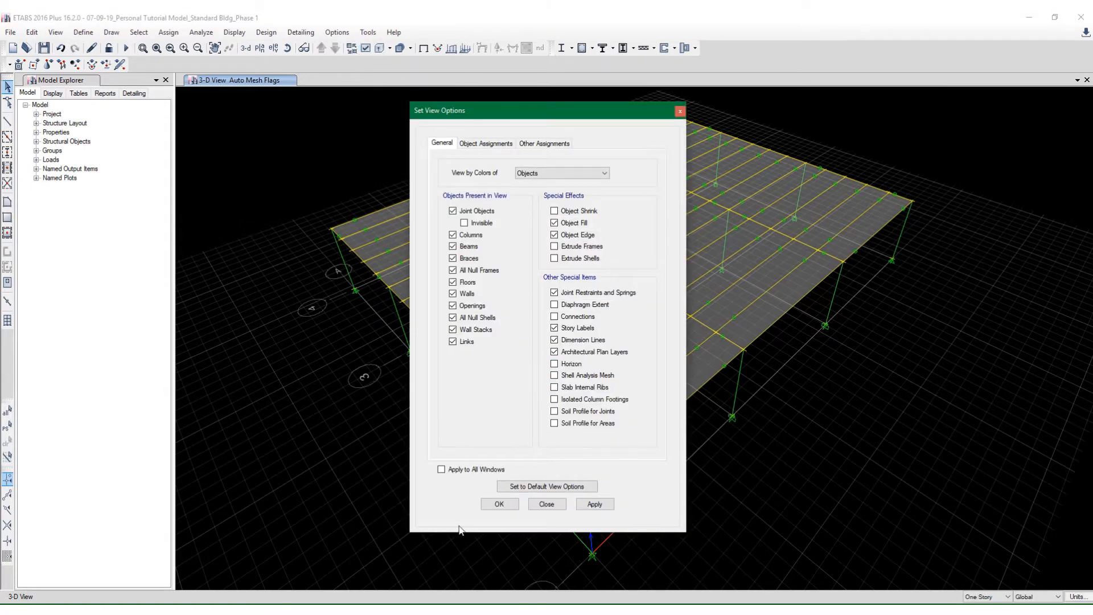
pyautogui.click(493, 504)
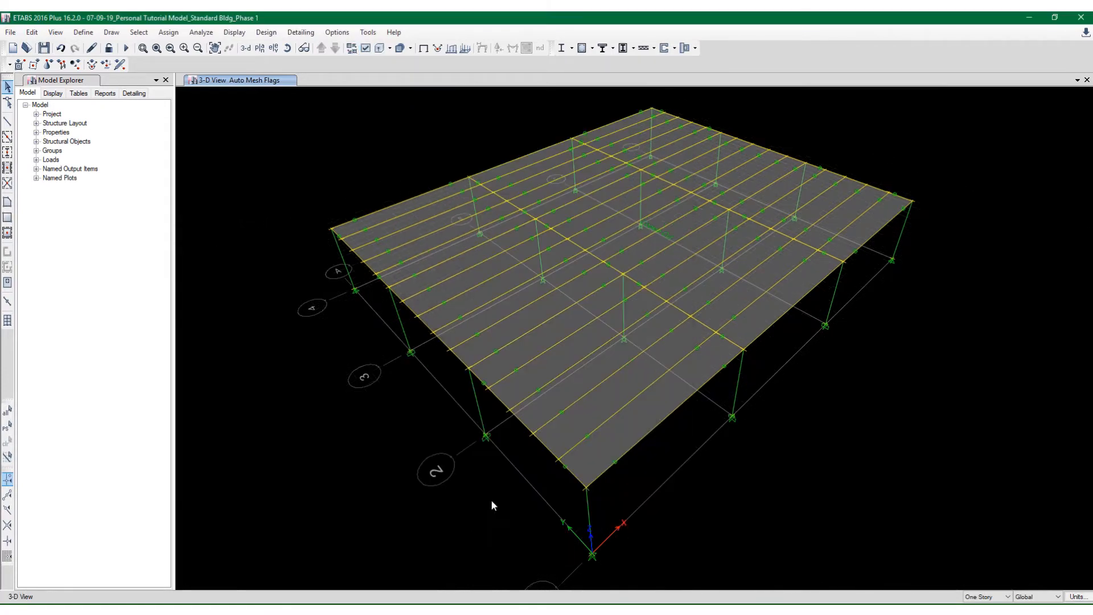
# Set the approximate maximum mesh size to 4 ft in the automatic mesh settings for floors
pyautogui.click(200, 32)
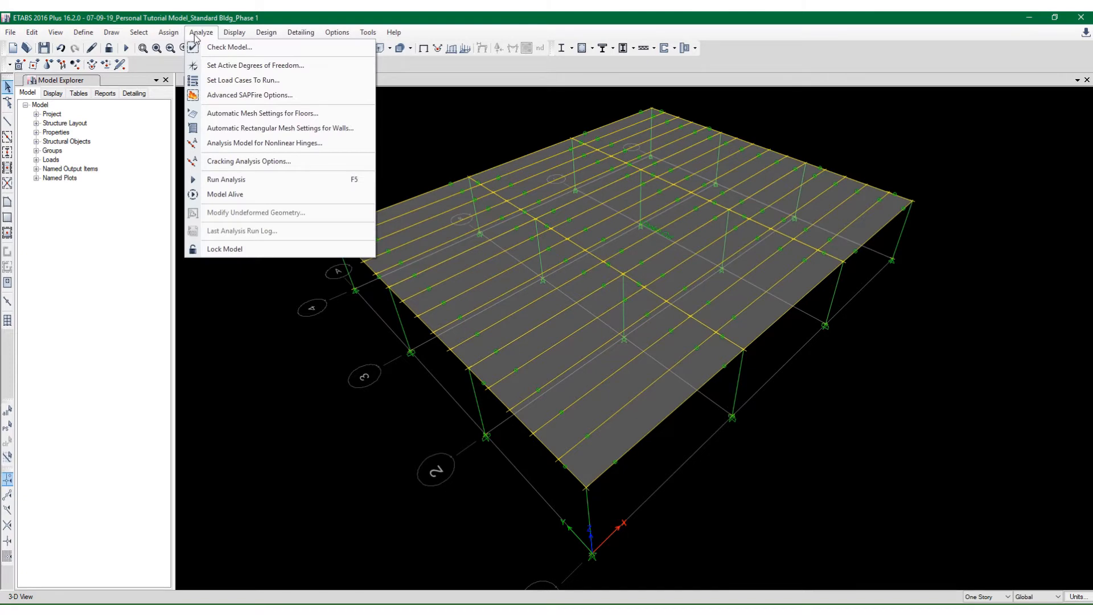
pyautogui.click(217, 115)
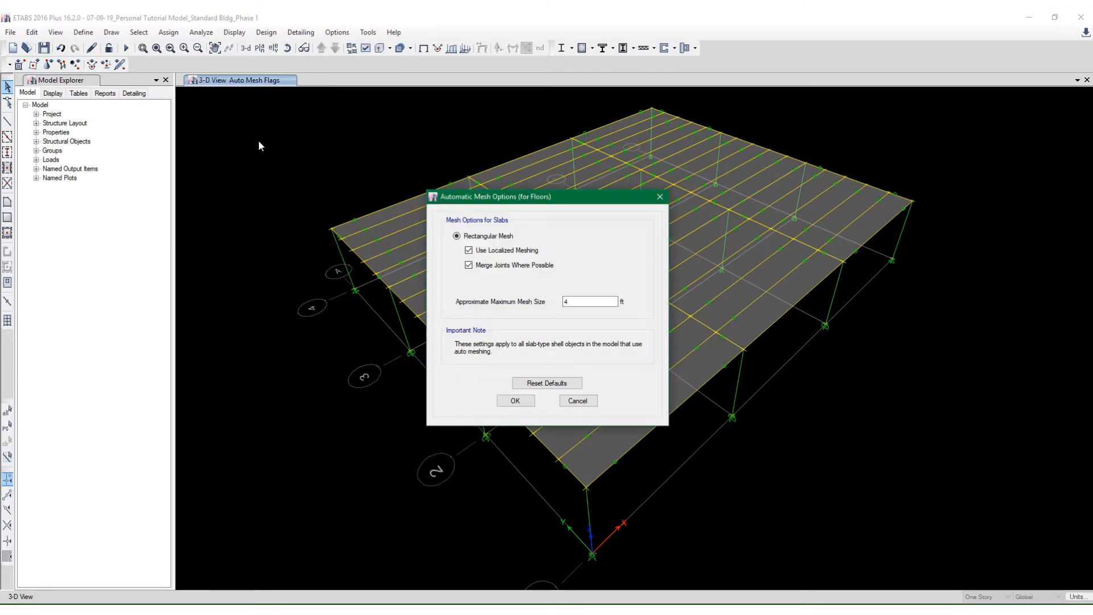
pyautogui.moveTo(479, 197); pyautogui.dragTo(426, 144)
pyautogui.doubleClick(514, 248)
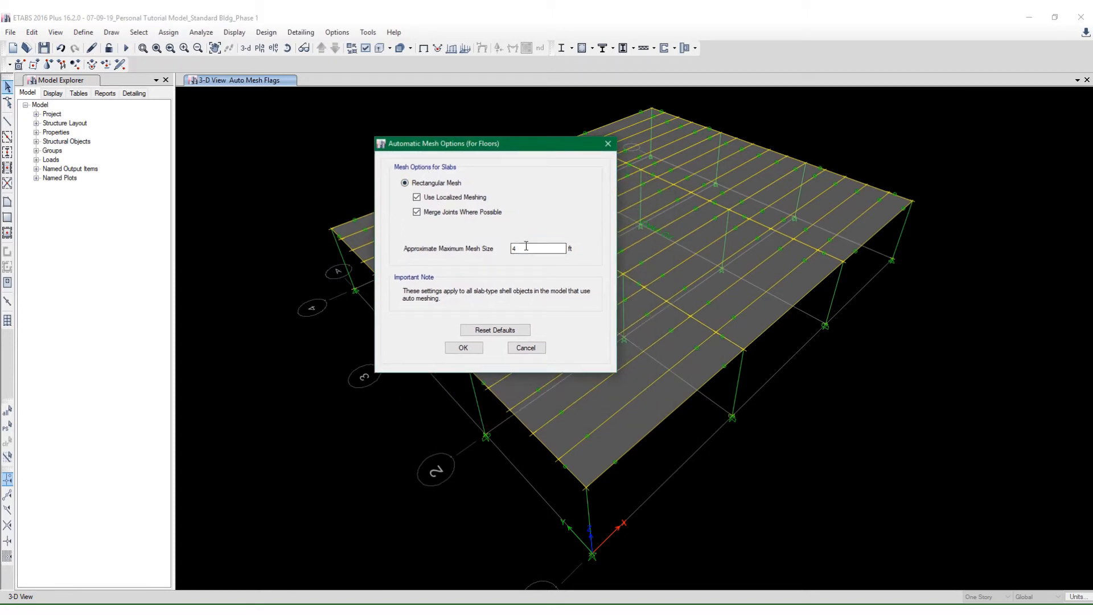
pyautogui.write('4')
pyautogui.click(463, 348)
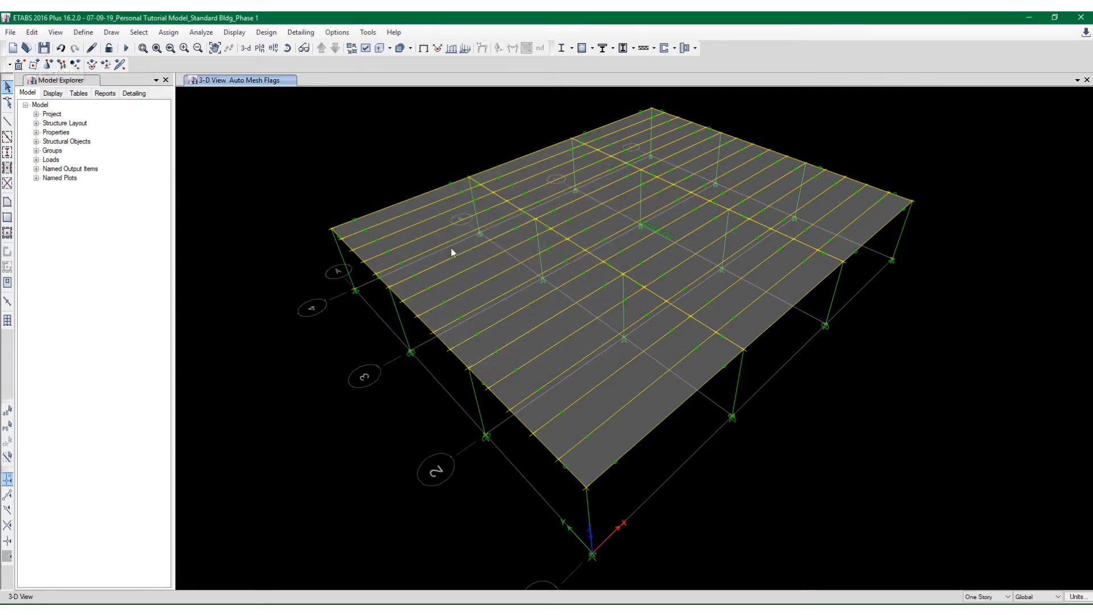
# Run the analysis and play the animation of the dead load displacements, stopping it after viewing
pyautogui.click(126, 49)
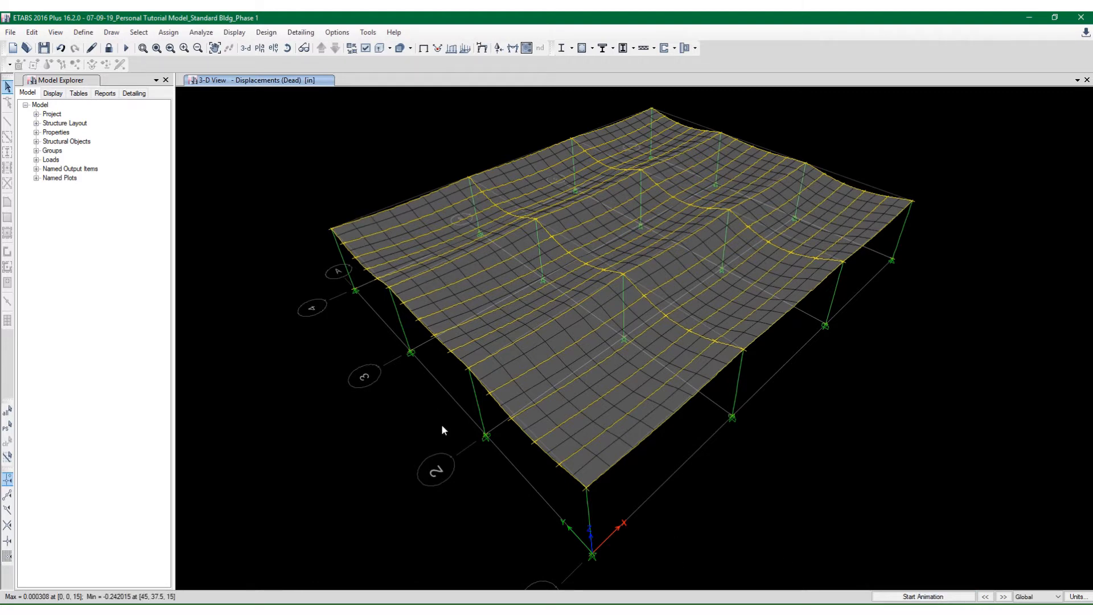
pyautogui.keyDown('shift'); pyautogui.moveTo(492, 443); pyautogui.dragTo(507, 426, button='middle'); pyautogui.keyUp('shift')
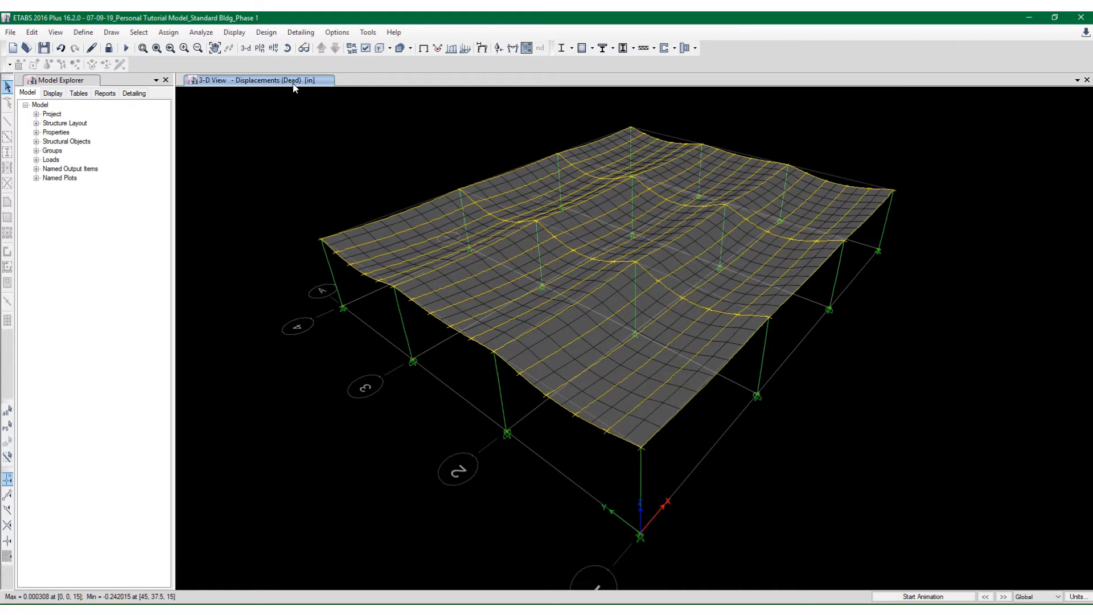
pyautogui.click(911, 596)
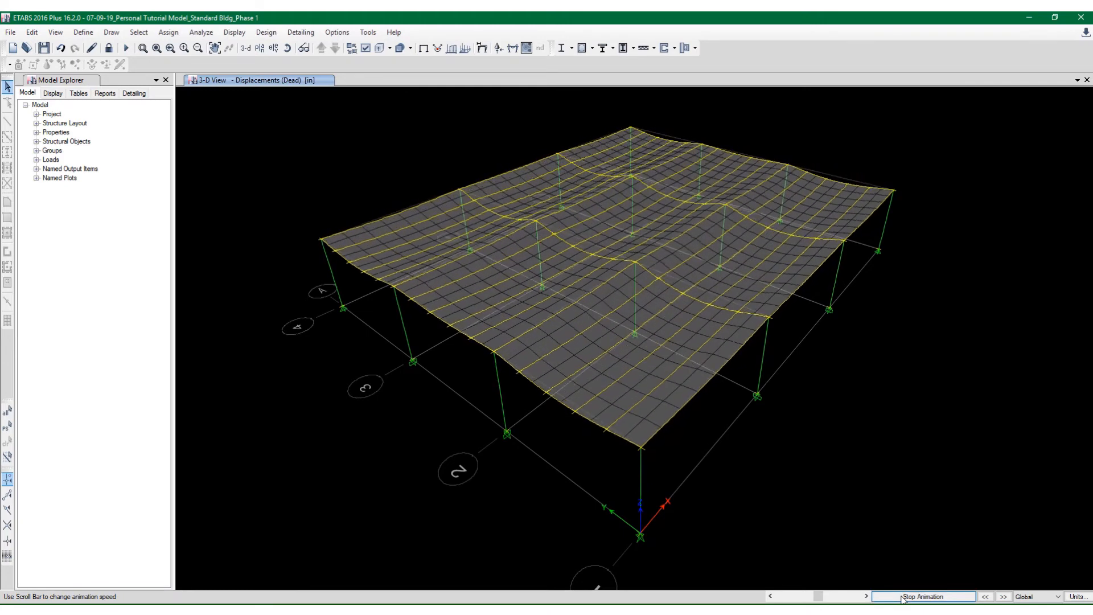
pyautogui.click(923, 596)
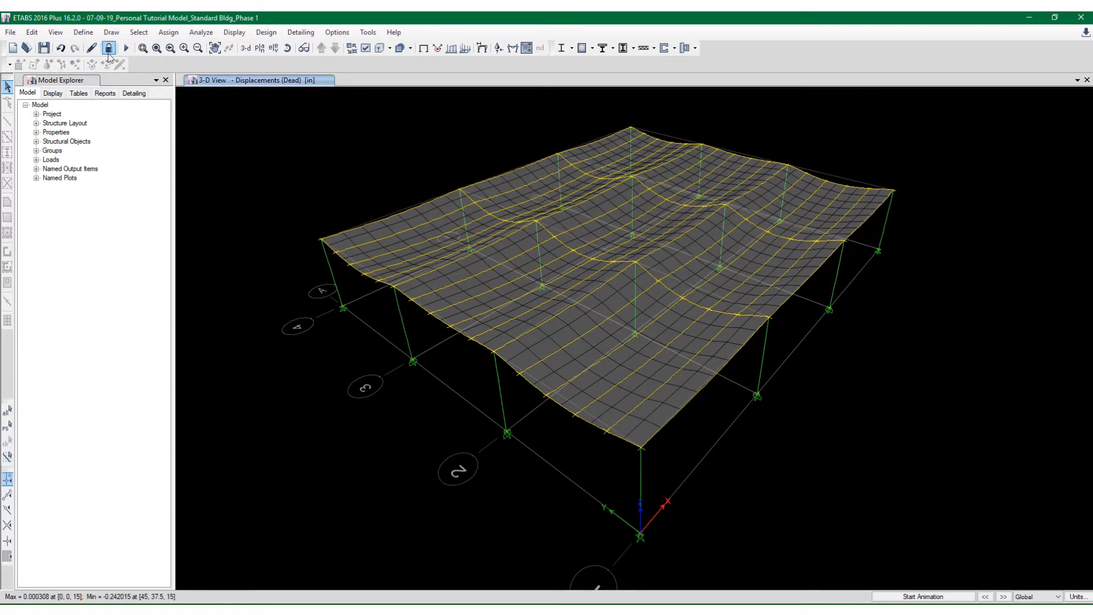
pyautogui.moveTo(333, 178); pyautogui.dragTo(321, 186, button='middle')
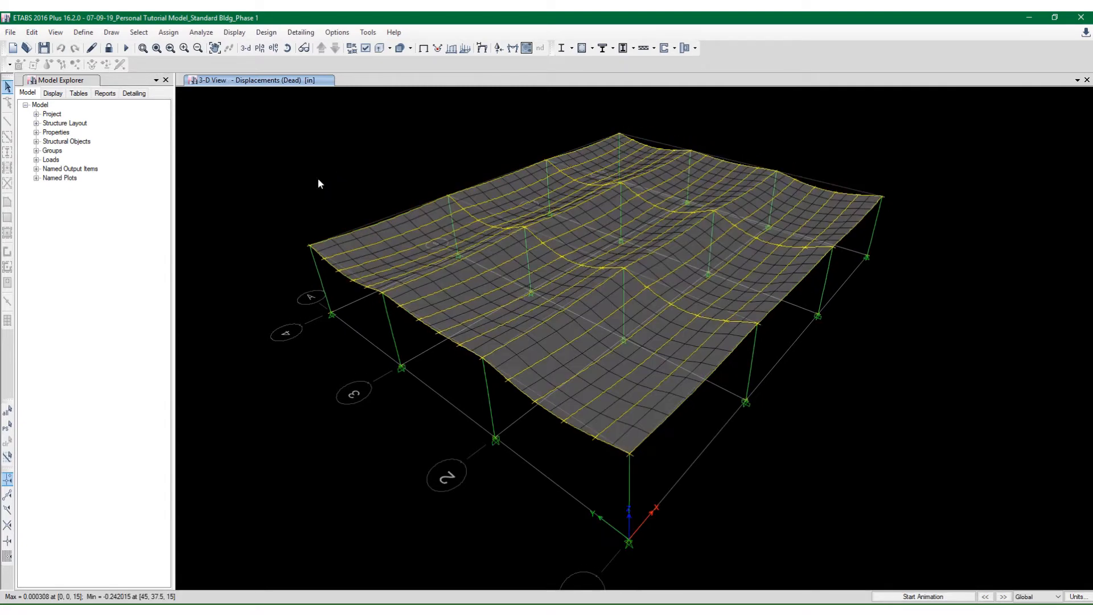
# Unlock the model and delete its analysis results
pyautogui.click(109, 49)
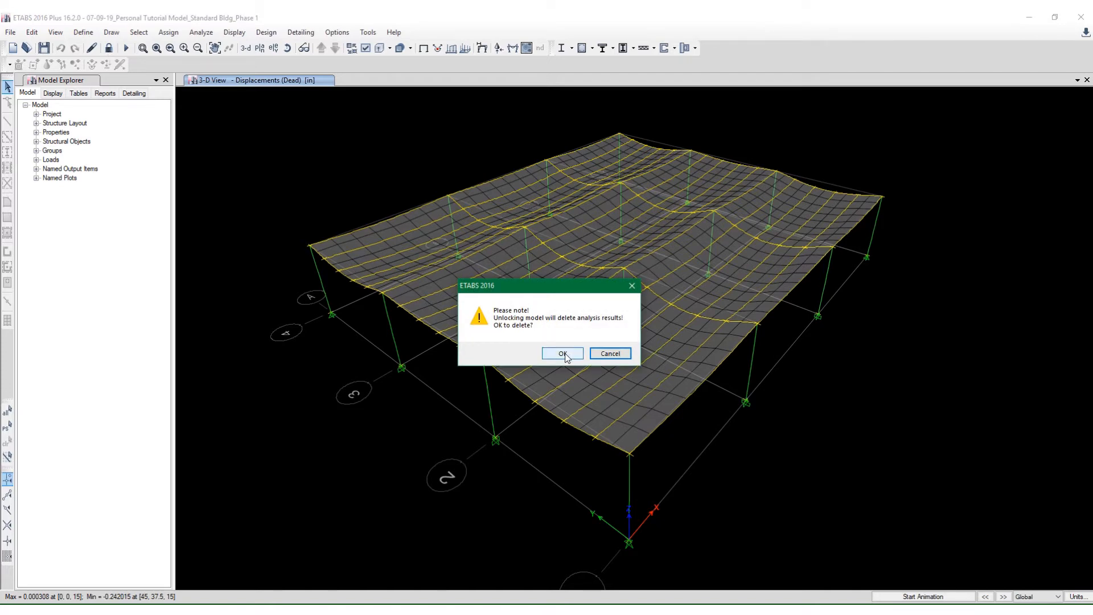
pyautogui.moveTo(538, 286); pyautogui.dragTo(544, 228)
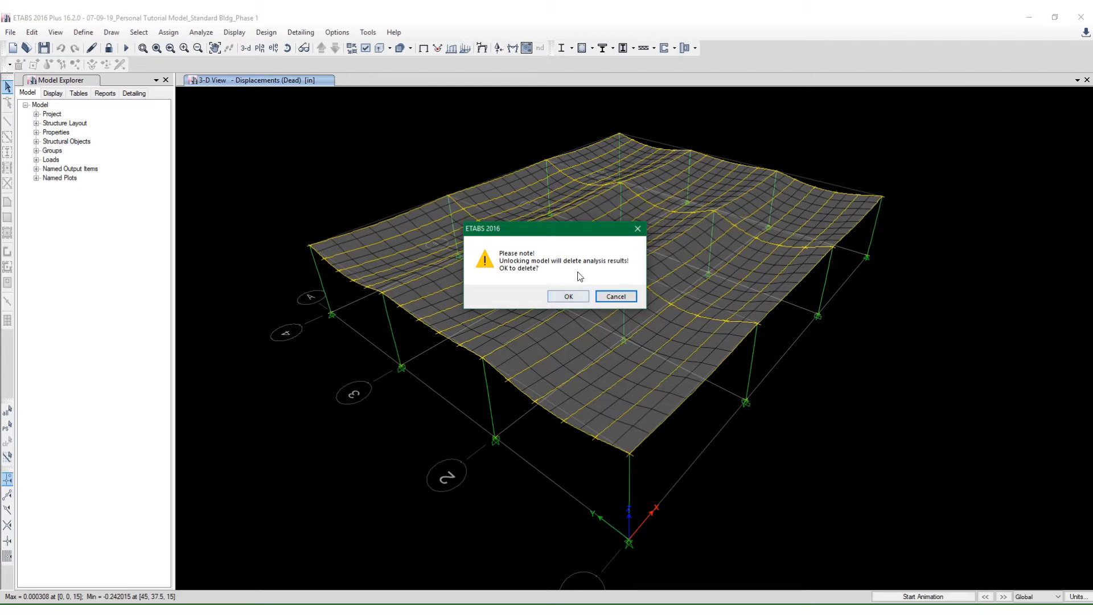
pyautogui.click(561, 300)
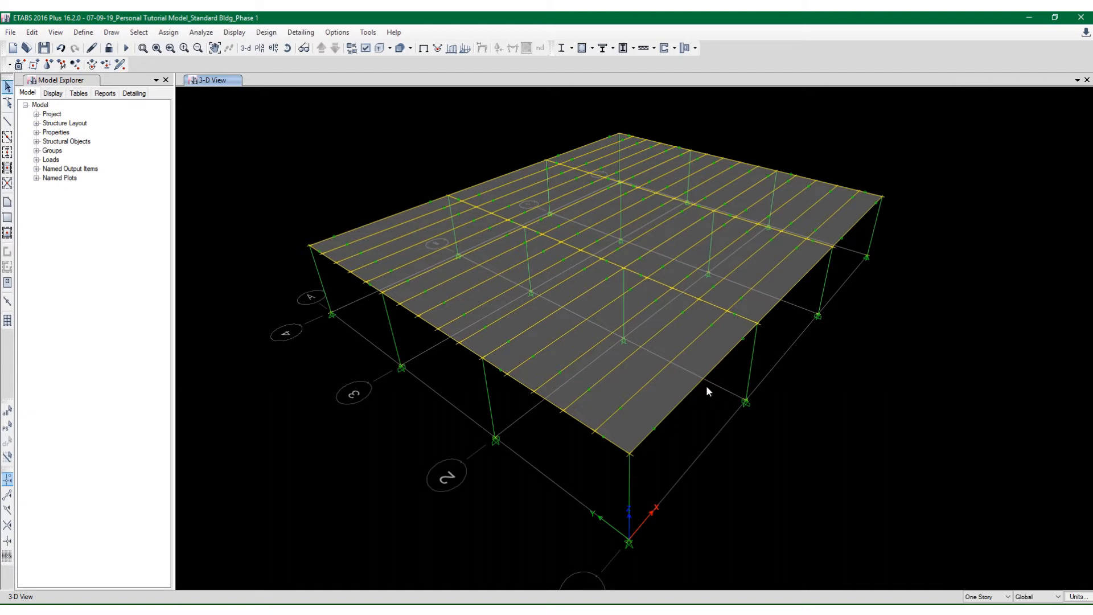
# Expand the floor shell outward by an offset of 12 in and save the model
pyautogui.click(717, 346)
pyautogui.click(32, 32)
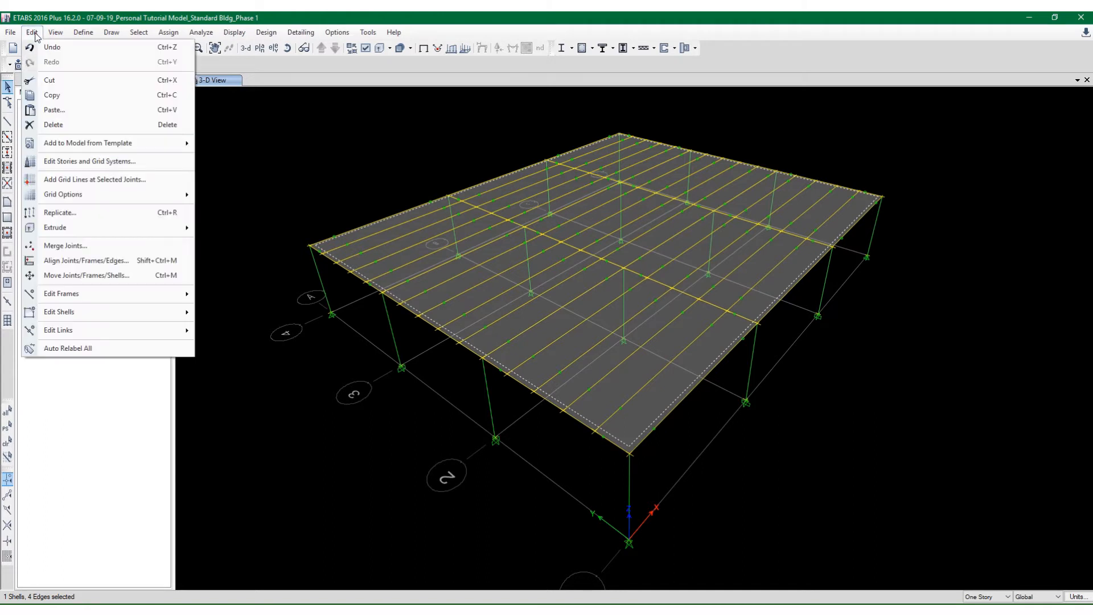
pyautogui.moveTo(74, 313)
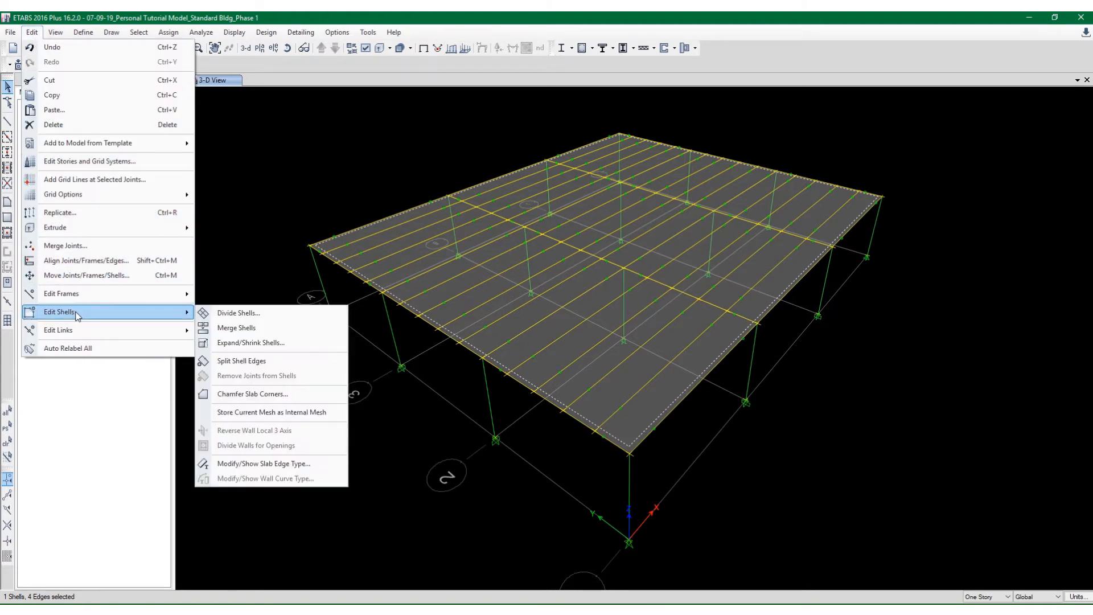
pyautogui.click(226, 342)
pyautogui.moveTo(518, 282); pyautogui.dragTo(296, 118)
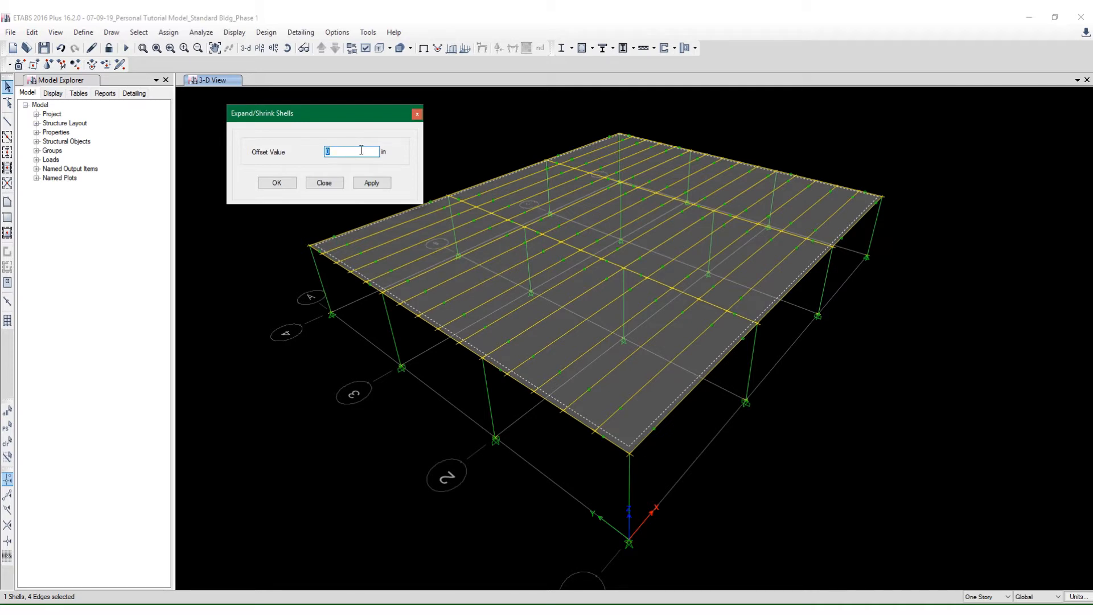
pyautogui.write('12')
pyautogui.click(370, 183)
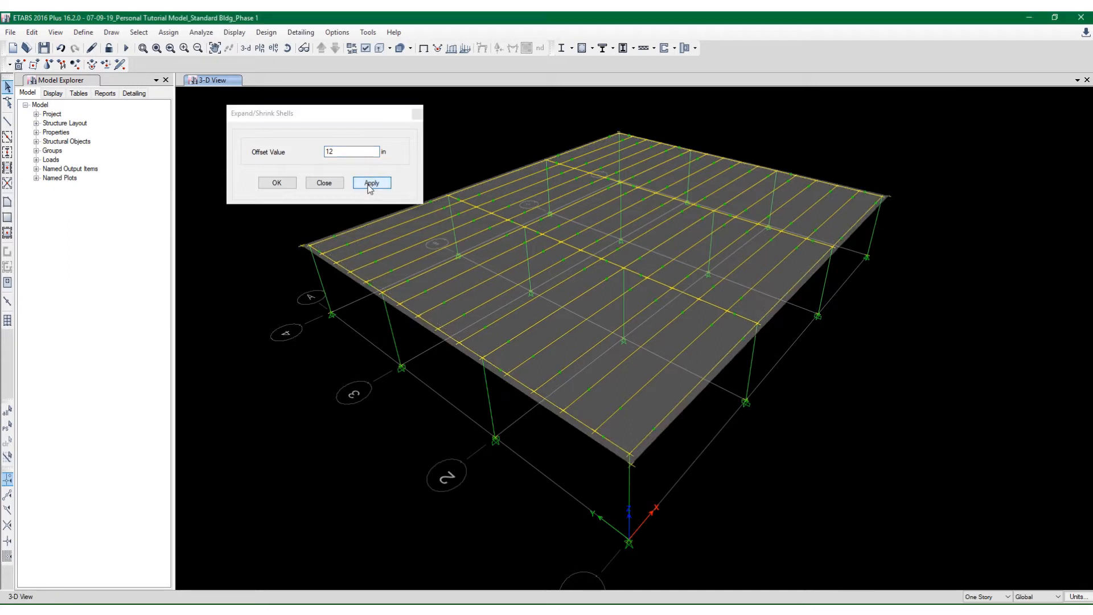
pyautogui.click(276, 183)
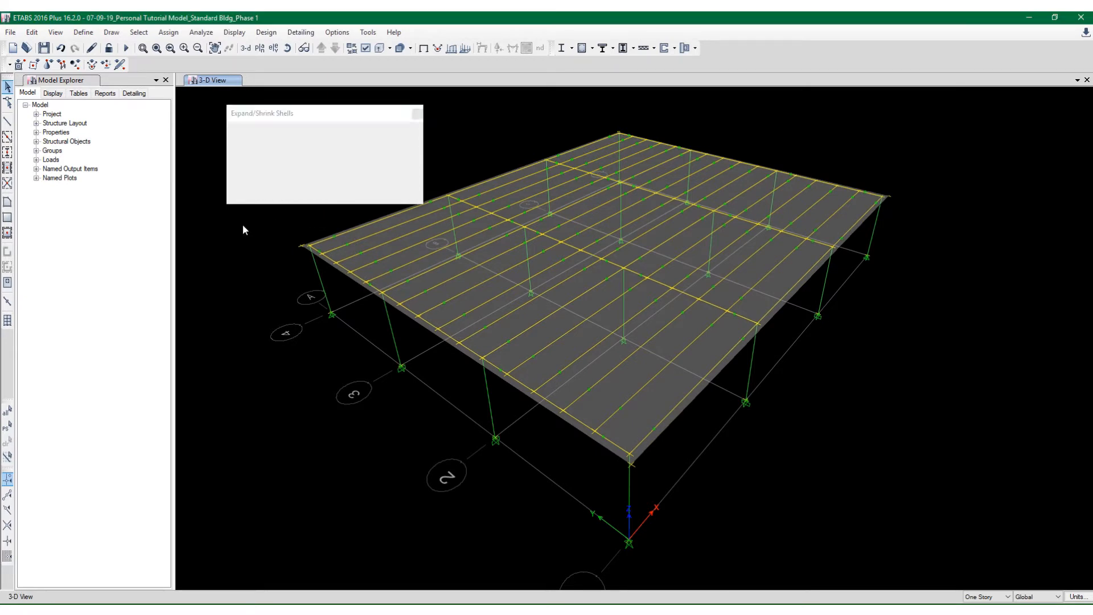
pyautogui.click(44, 47)
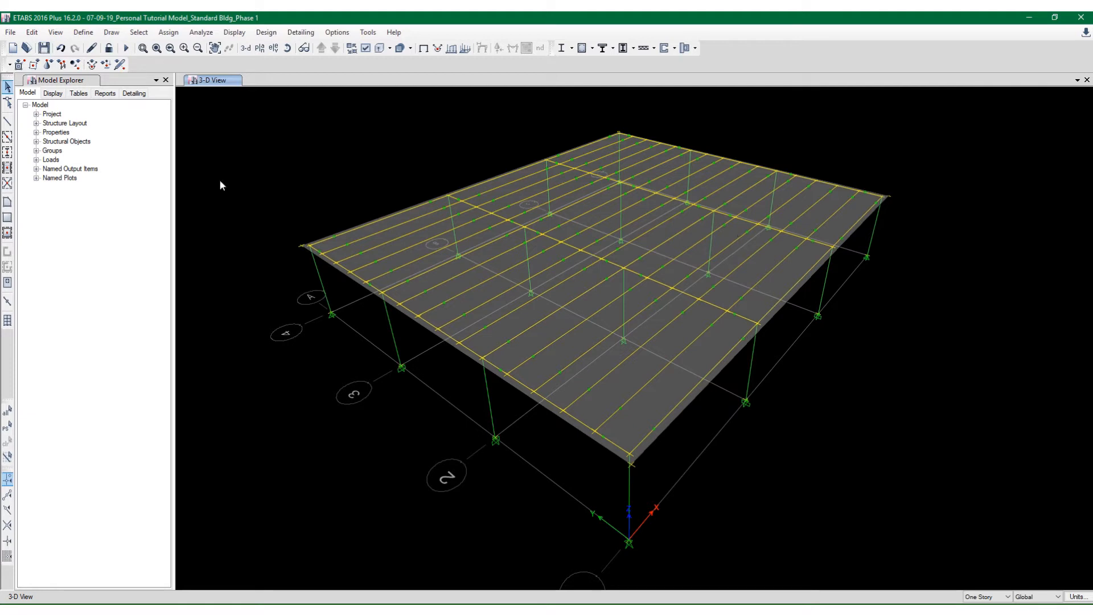
# Rerun the analysis with the expanded floor and briefly animate its dead load displacements
pyautogui.click(132, 50)
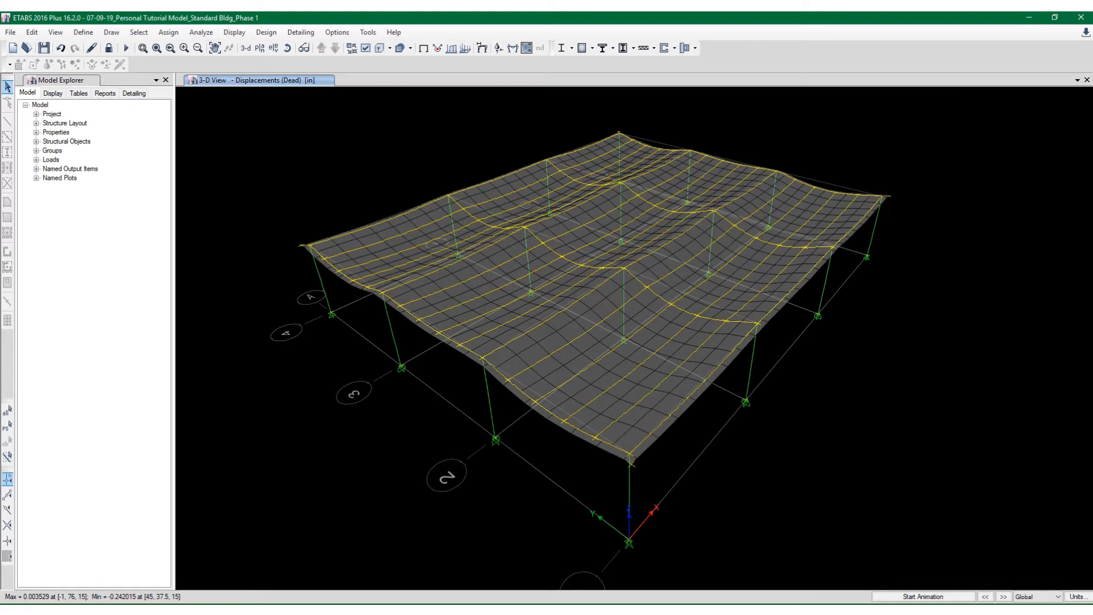
pyautogui.click(912, 596)
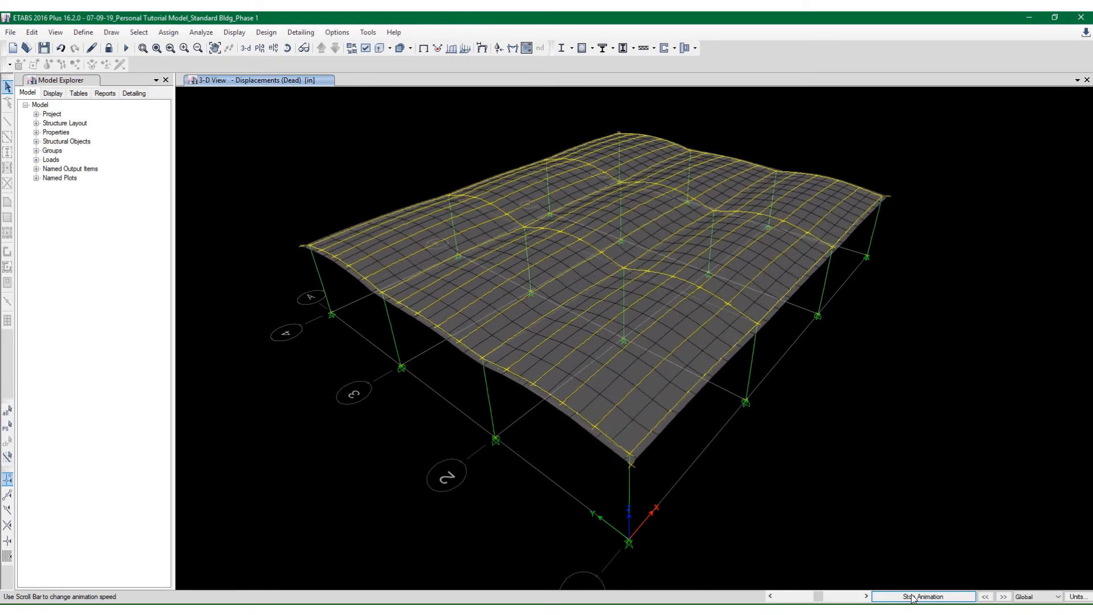
pyautogui.click(911, 596)
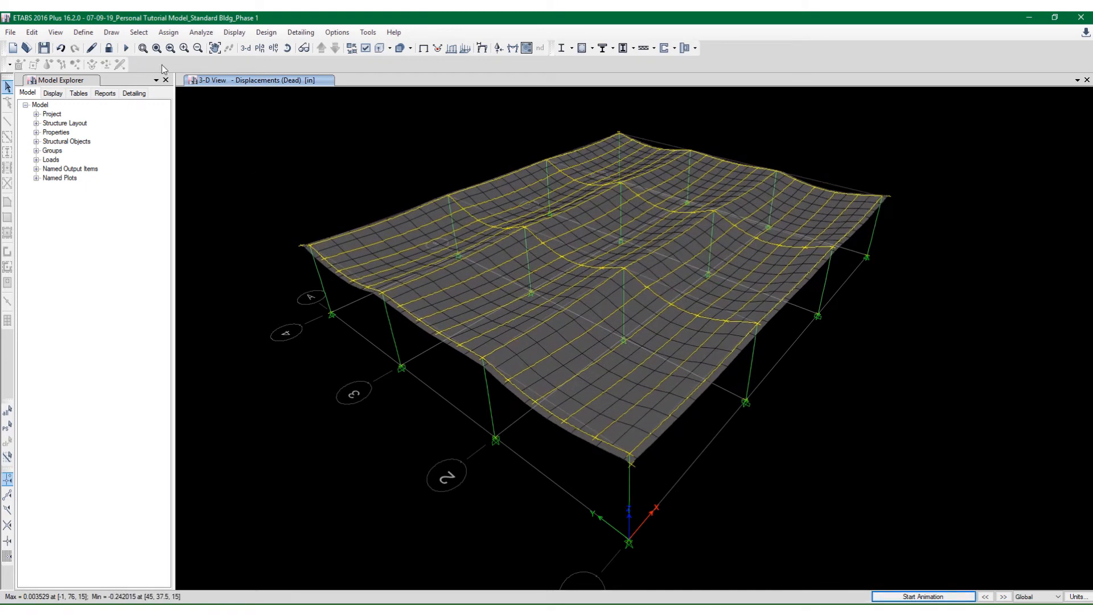
# Unlock the reanalyzed model, discarding the analysis results, and have the floor shell selected
pyautogui.click(126, 49)
pyautogui.click(575, 349)
pyautogui.click(109, 48)
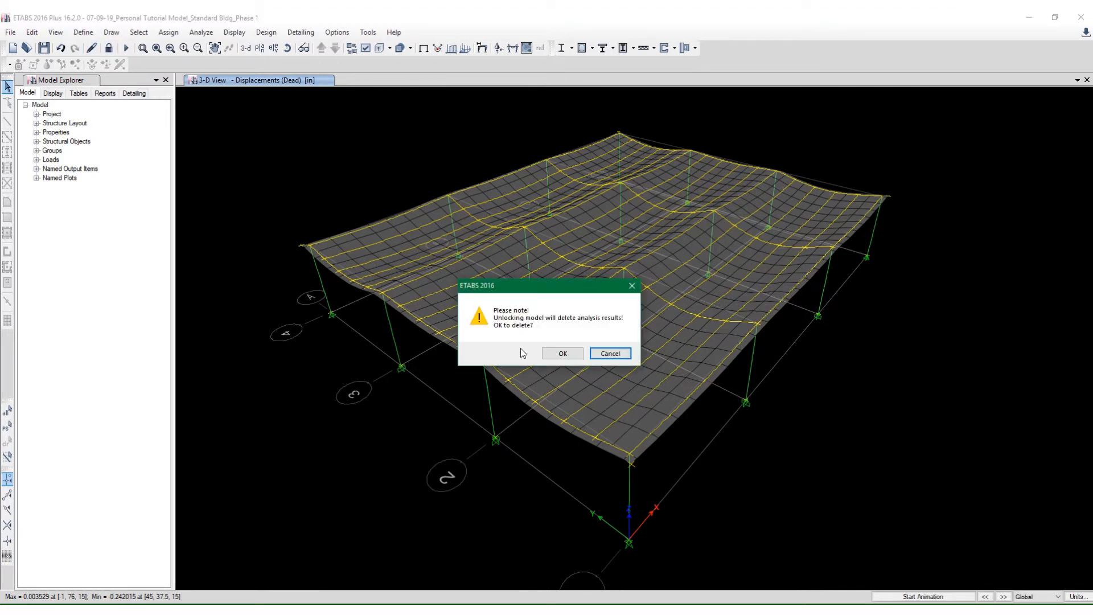
pyautogui.click(557, 355)
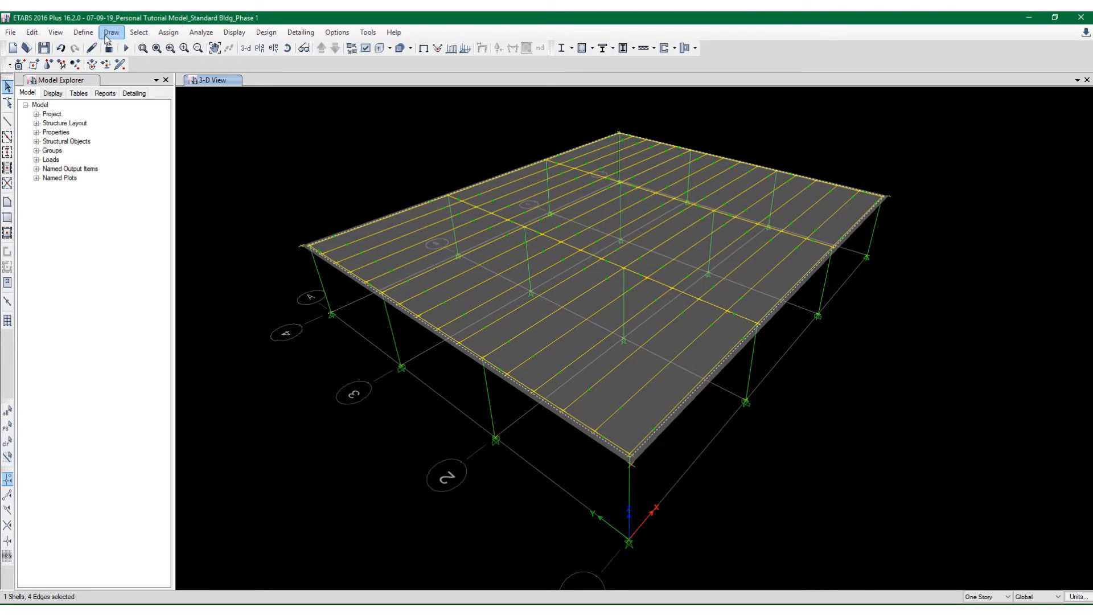
# Assign auto cookie-cut meshing with a maximum element size of 12 in to the selected floor shell
pyautogui.click(165, 34)
pyautogui.moveTo(193, 76)
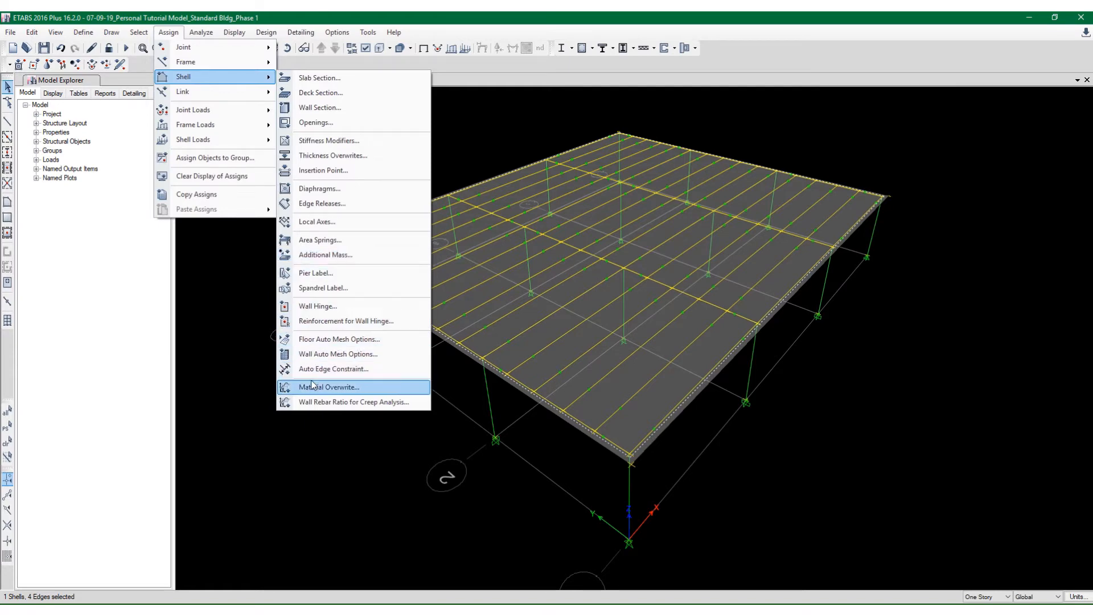
pyautogui.click(304, 340)
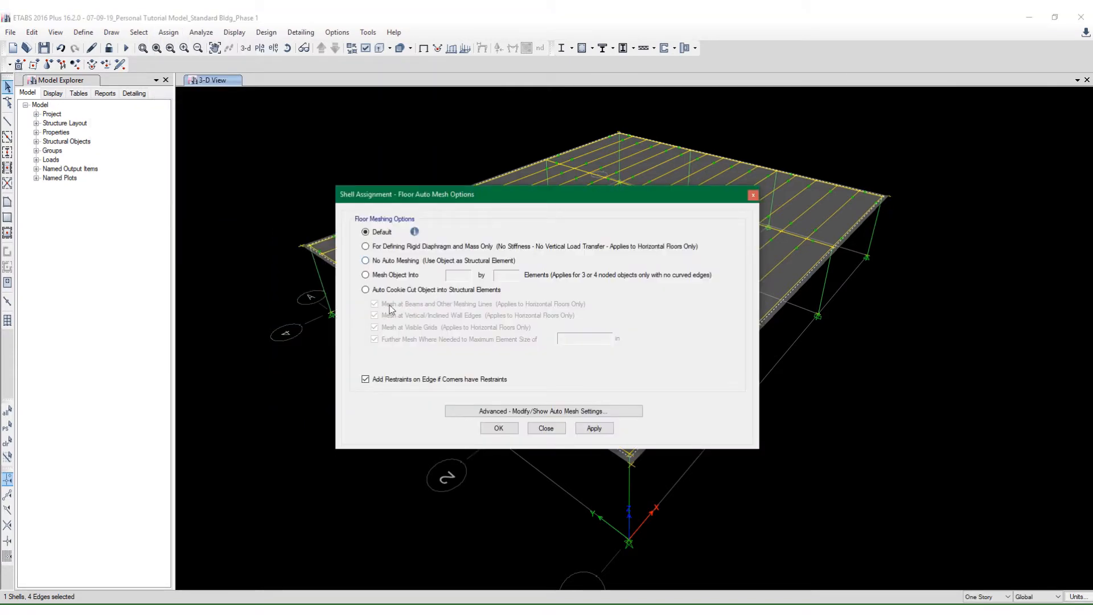
pyautogui.click(394, 291)
pyautogui.moveTo(570, 338); pyautogui.dragTo(481, 345)
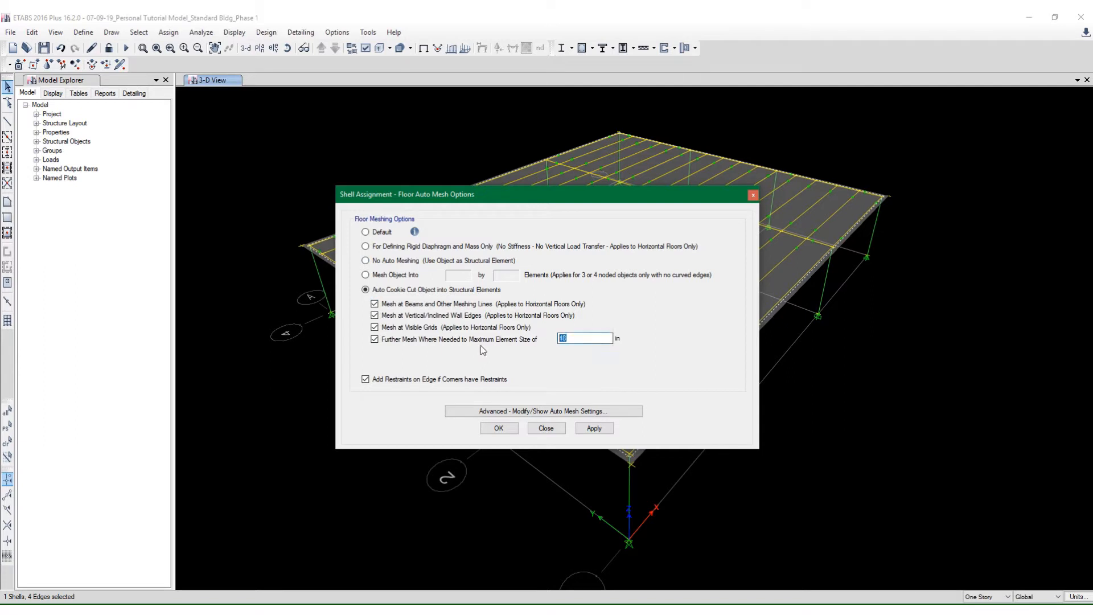
pyautogui.write('12')
pyautogui.click(582, 430)
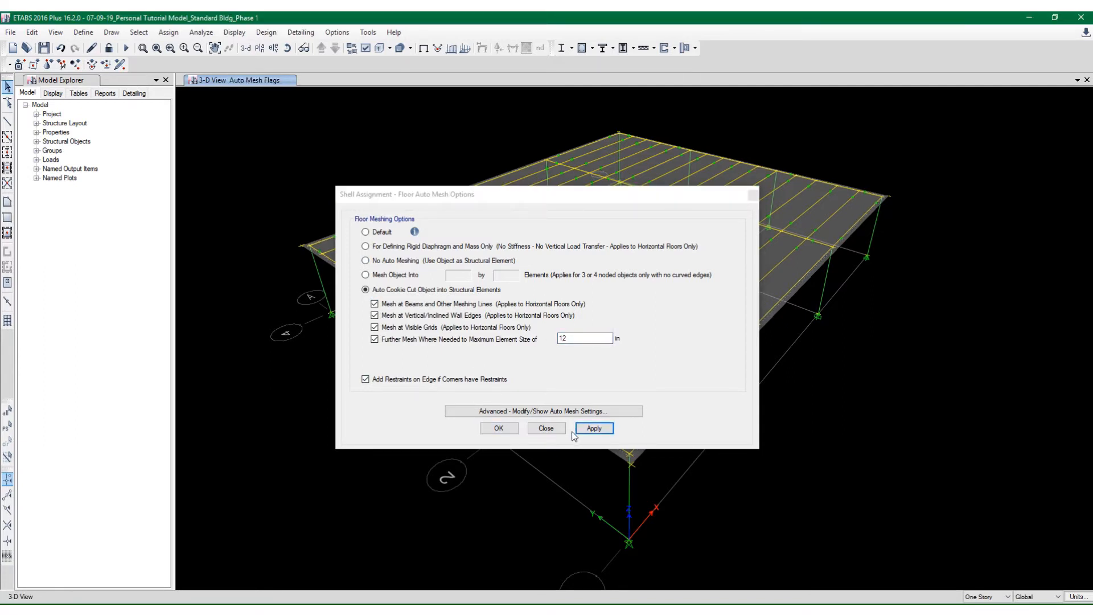
pyautogui.click(499, 428)
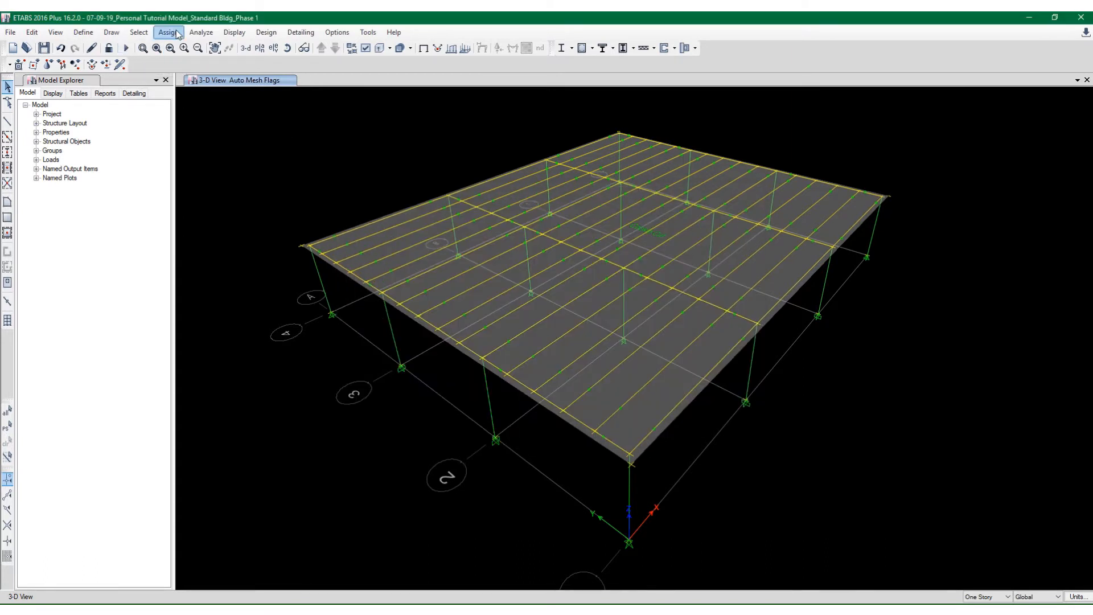
# Review the model-wide automatic mesh settings for floors
pyautogui.click(202, 33)
pyautogui.click(202, 33)
pyautogui.click(201, 33)
pyautogui.click(239, 113)
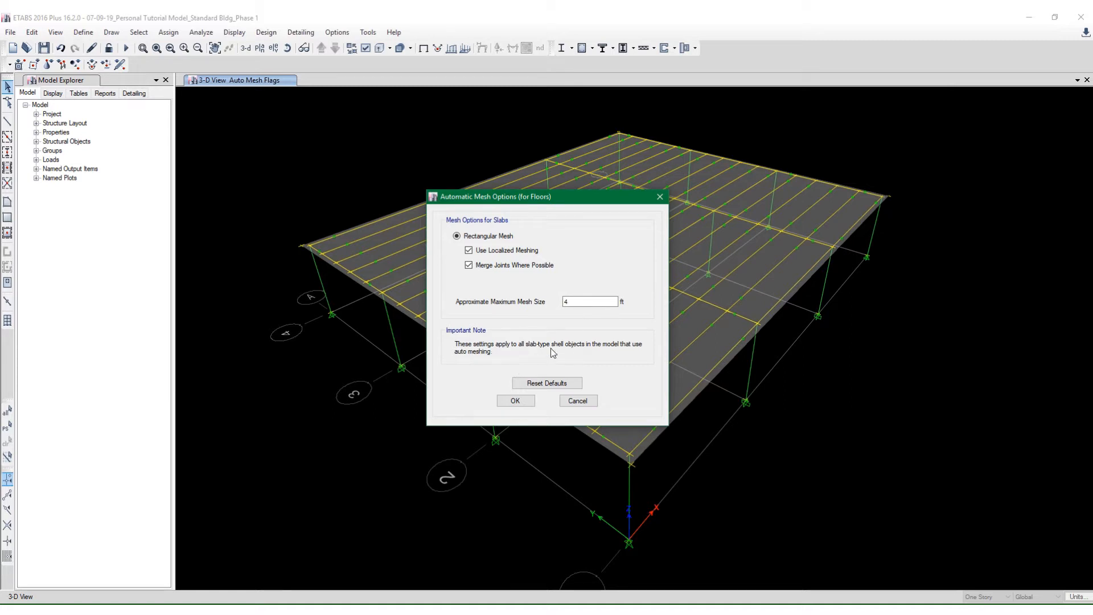
pyautogui.click(507, 401)
# Check the floor auto mesh options for the selected floor shell without changing them, and clear the selection
pyautogui.click(682, 364)
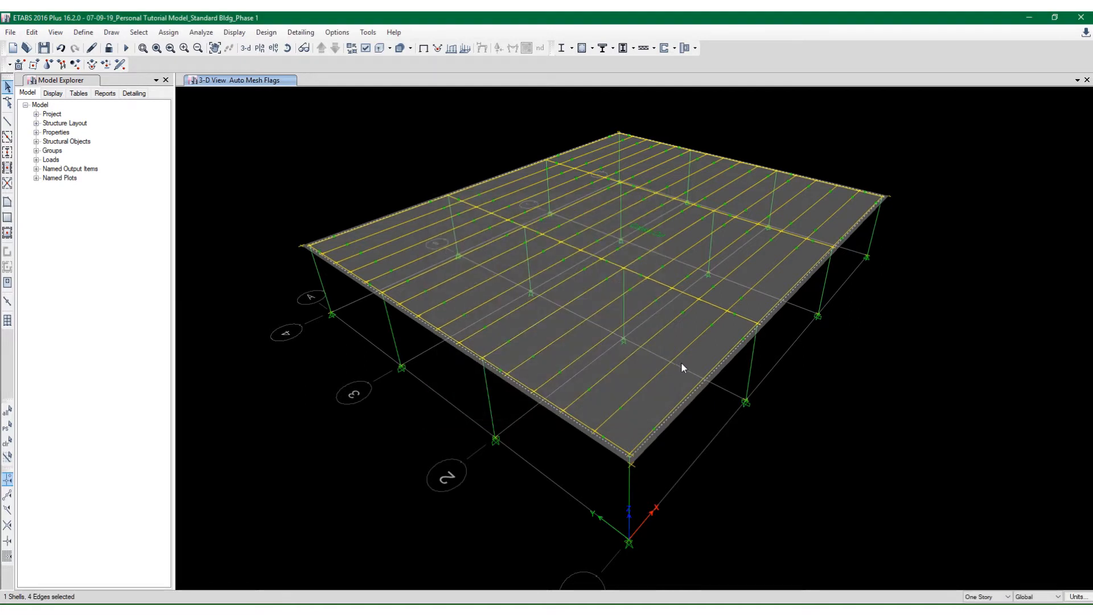
pyautogui.click(163, 34)
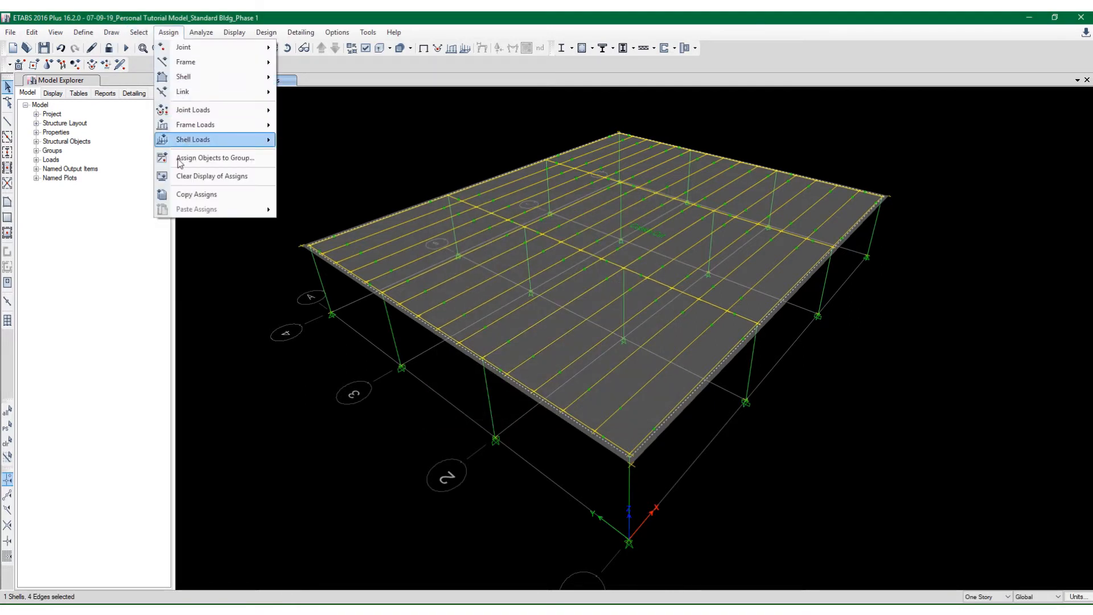
pyautogui.moveTo(193, 84)
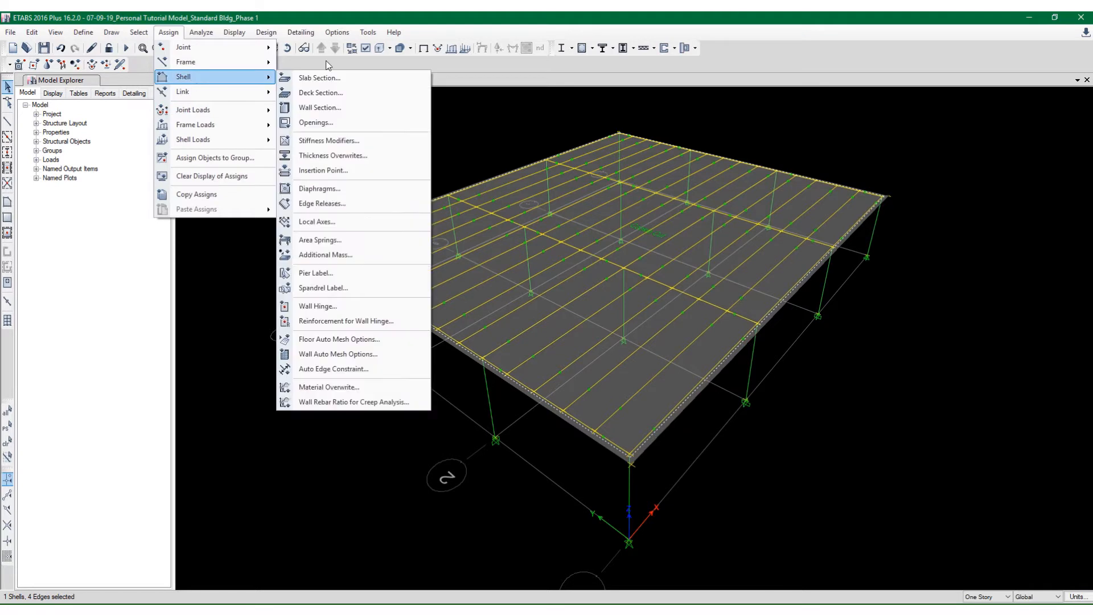
pyautogui.click(307, 345)
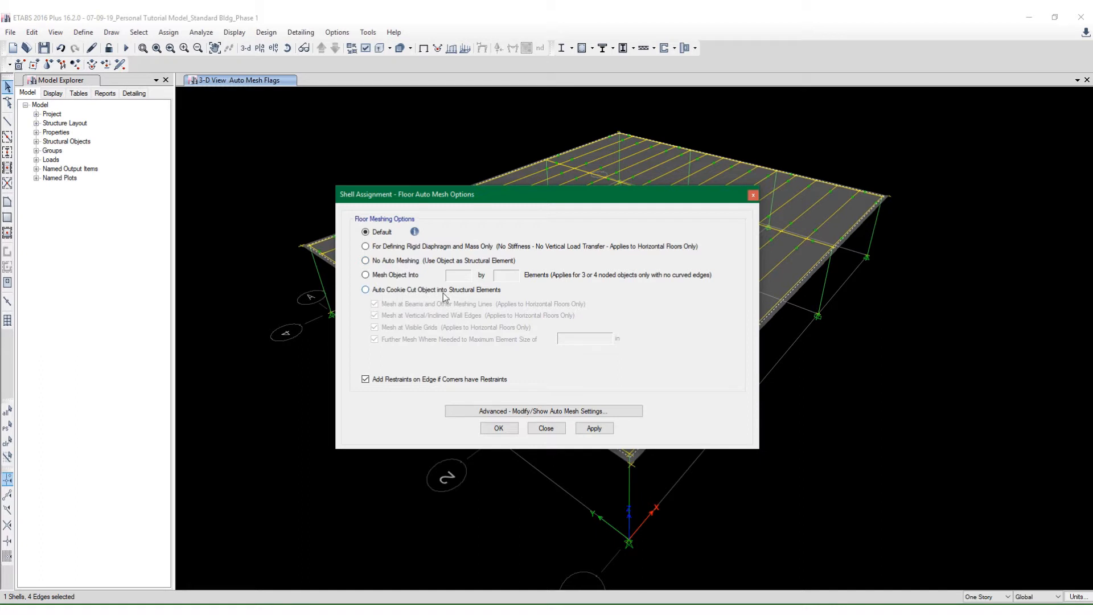
pyautogui.click(545, 431)
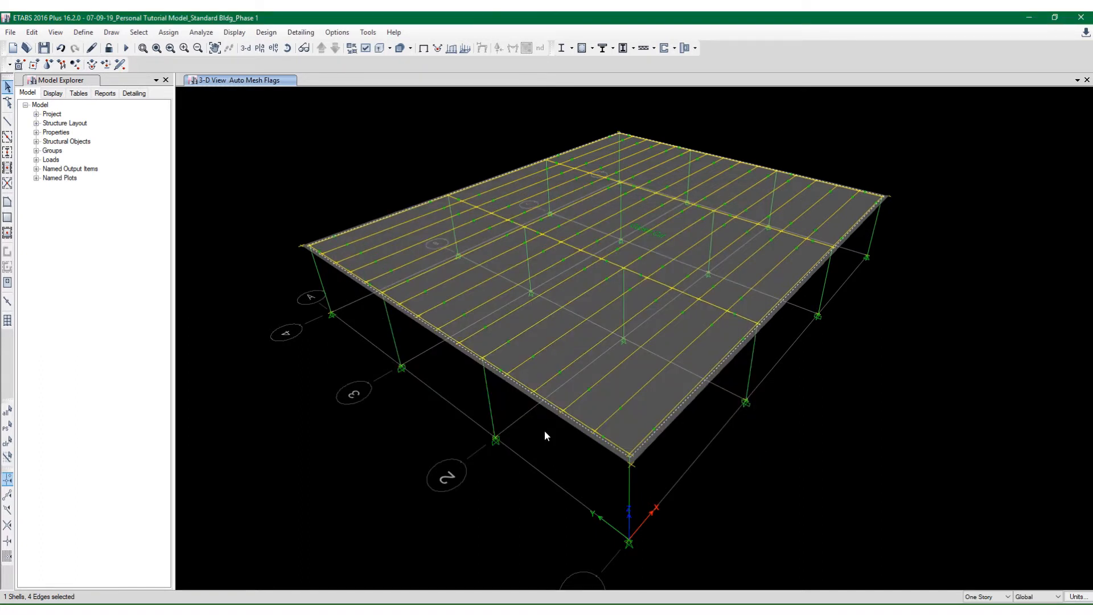
pyautogui.click(683, 364)
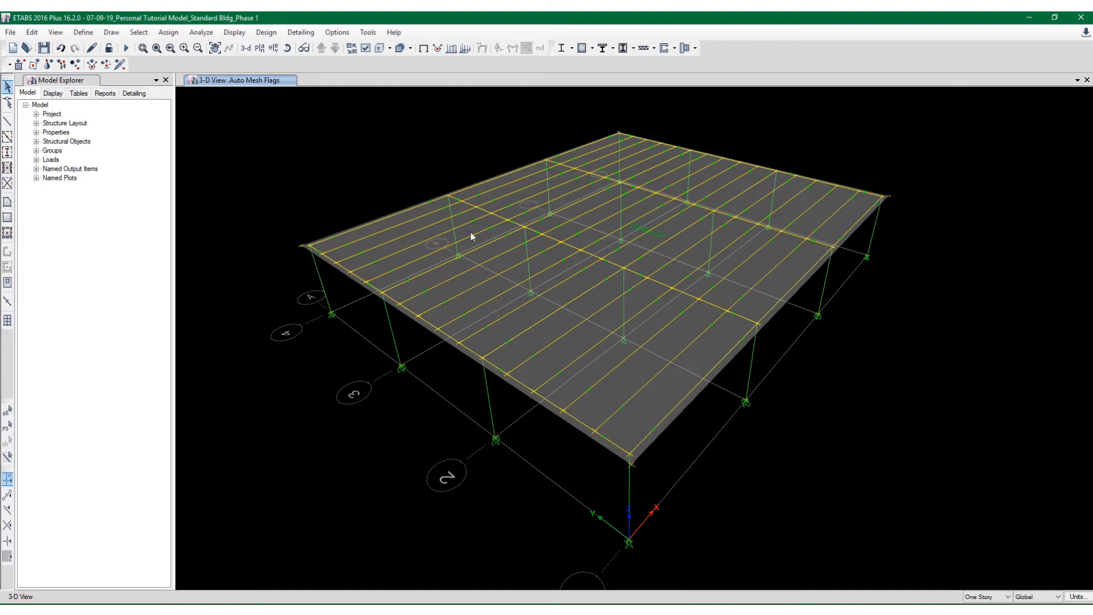
# Run the analysis with the refined floor mesh and briefly animate the dead load displacements
pyautogui.click(126, 48)
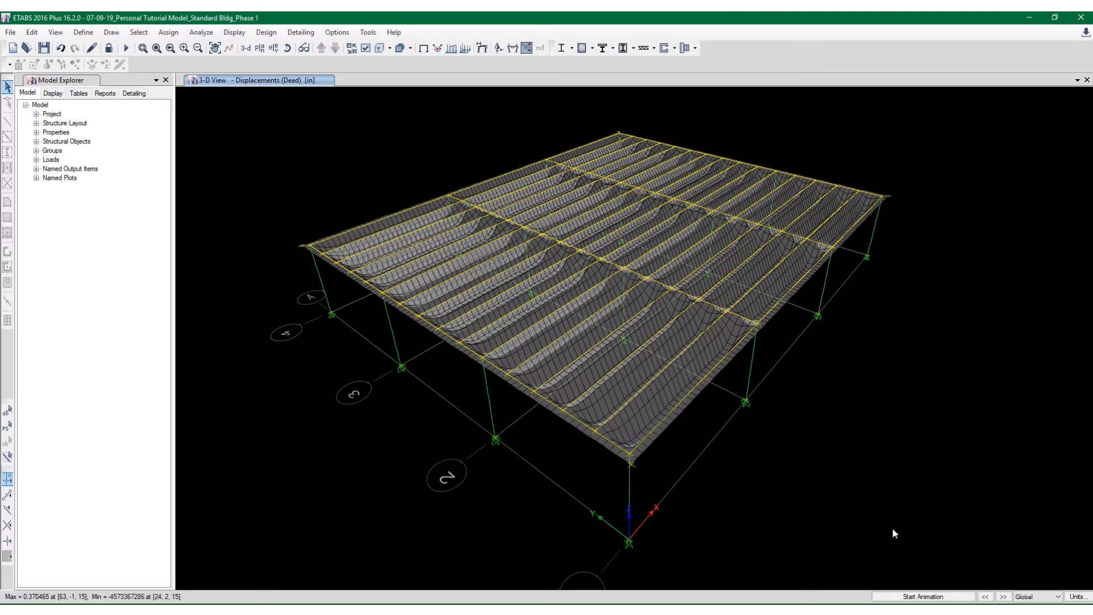
pyautogui.click(922, 597)
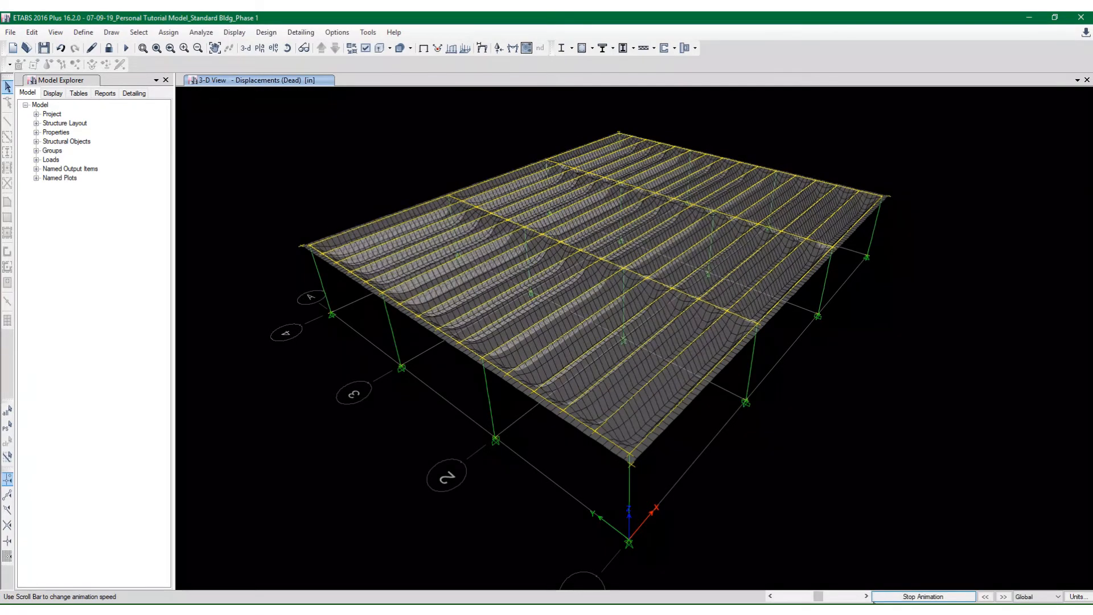
pyautogui.click(923, 597)
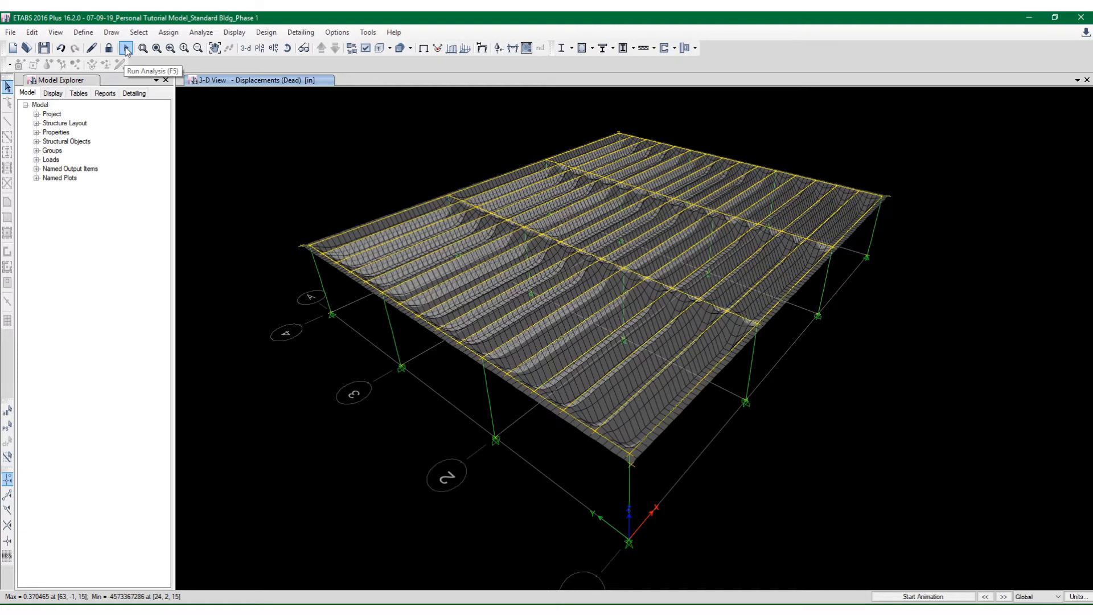
# Unlock the model, discarding the analysis results, and select the floor shell
pyautogui.click(108, 48)
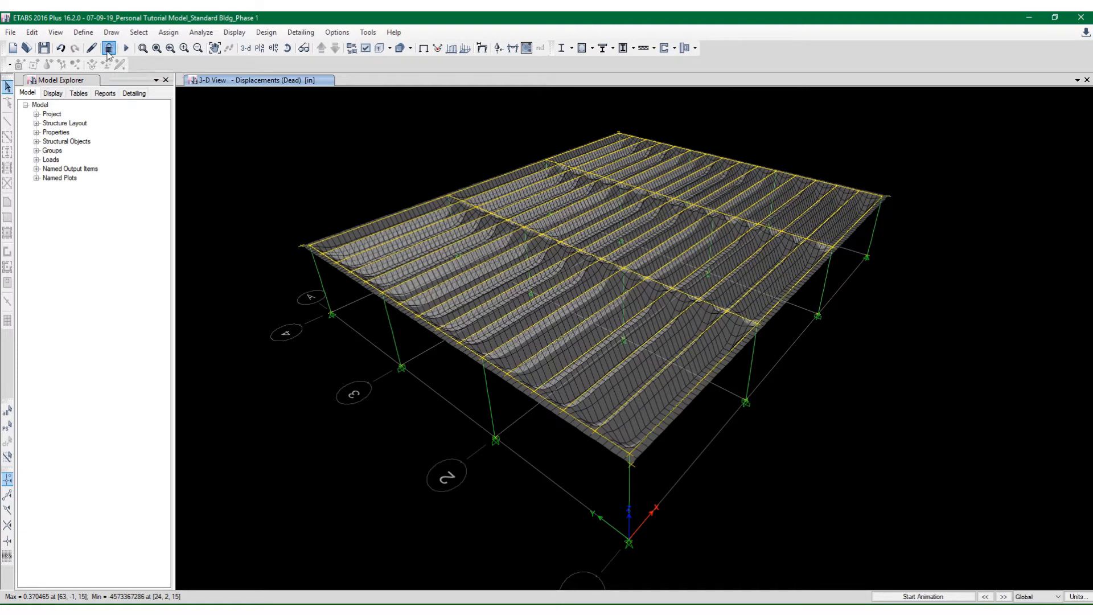
pyautogui.click(556, 354)
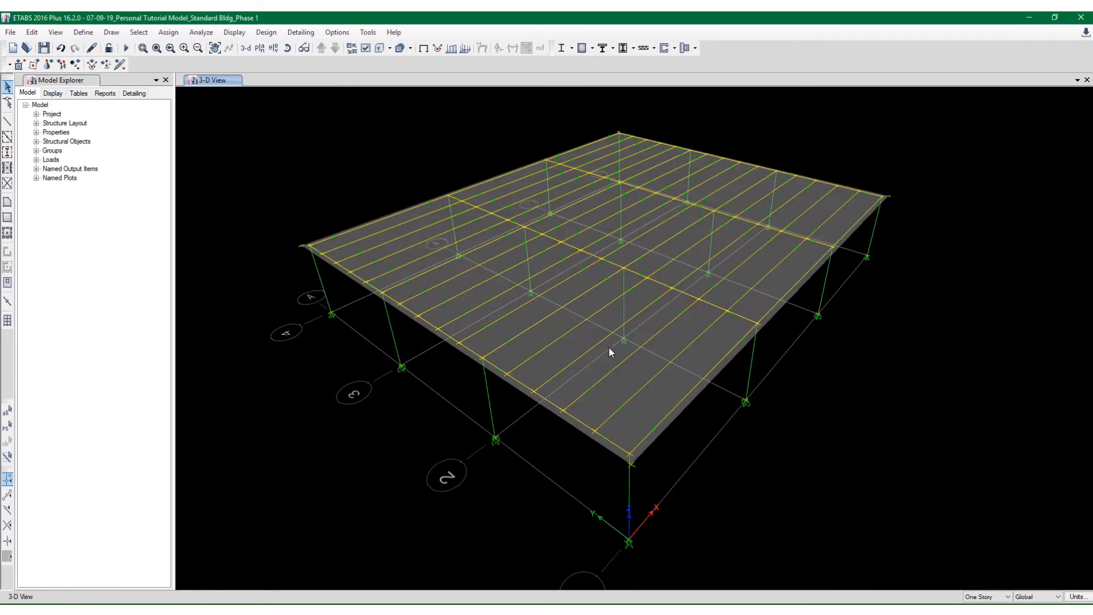
pyautogui.click(710, 343)
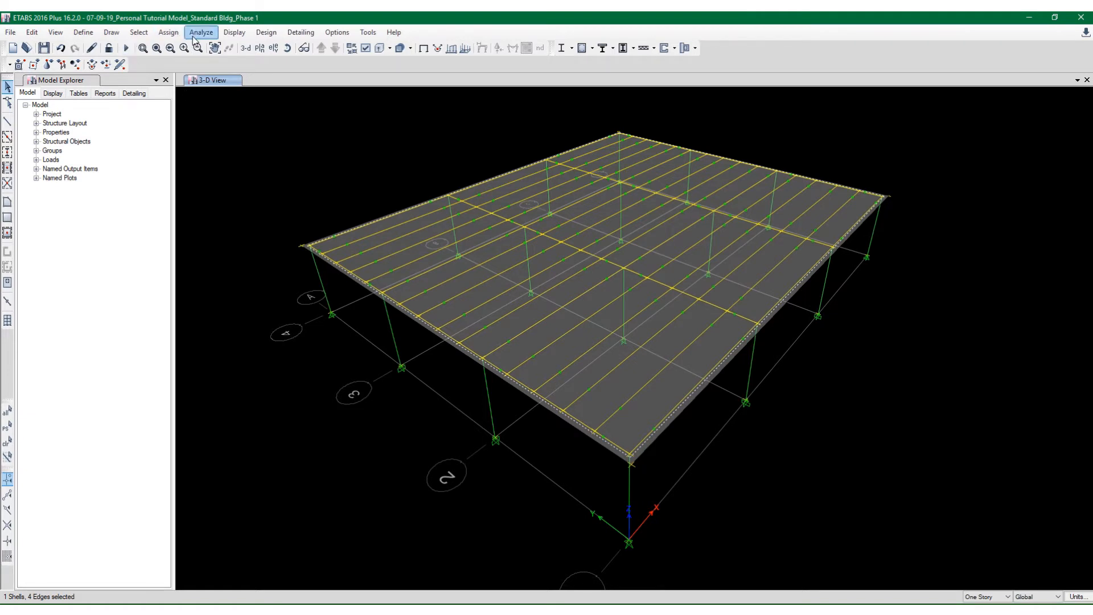
# Set the floor shell's maximum element size for auto cookie-cut meshing to 48 in and save the model
pyautogui.click(166, 34)
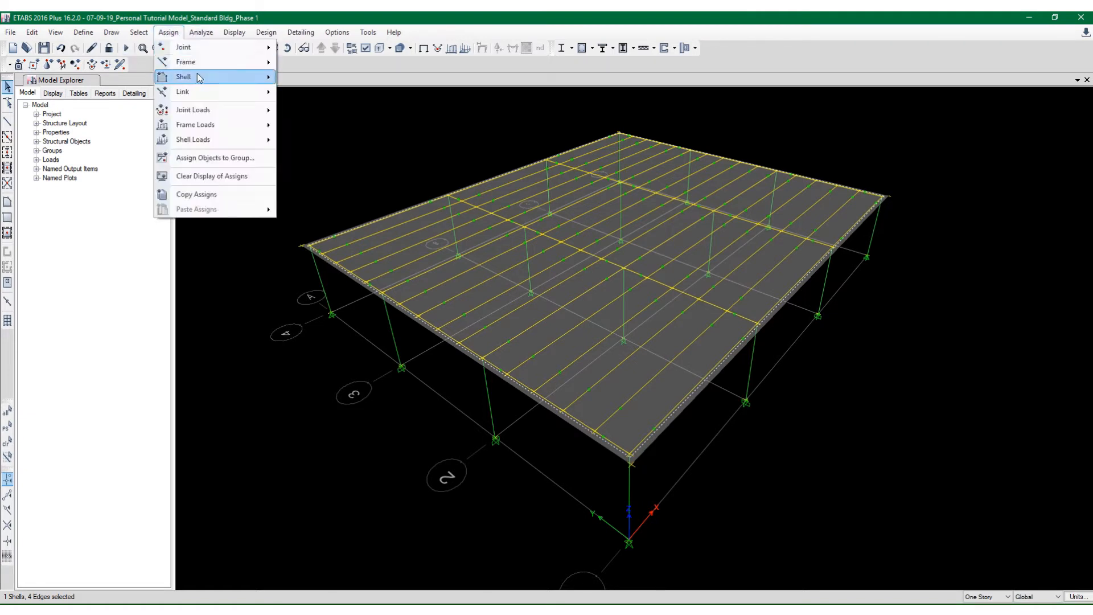
pyautogui.moveTo(200, 78)
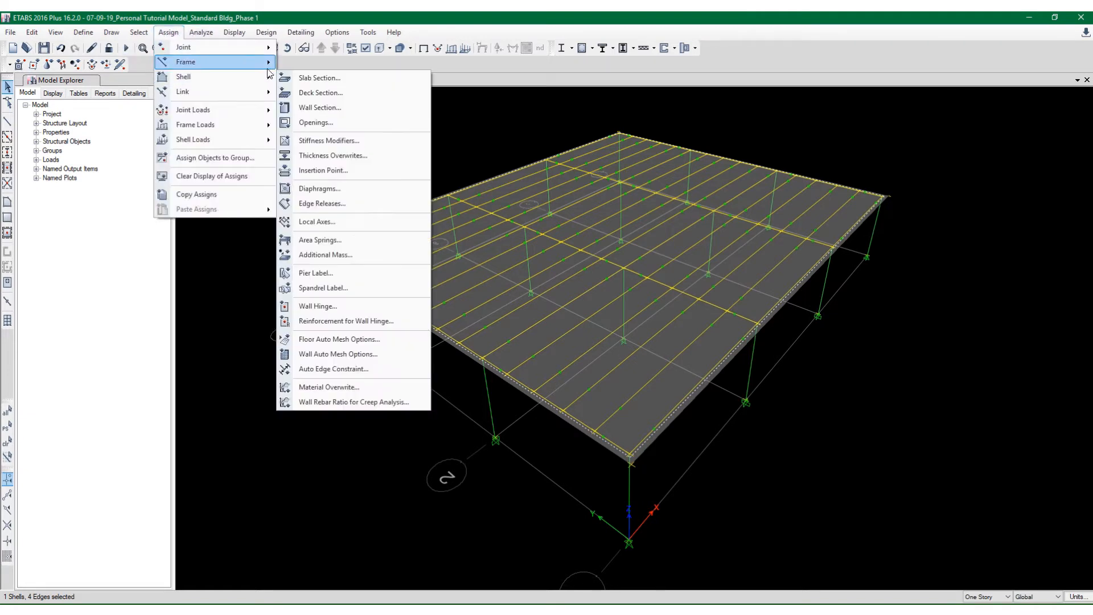
pyautogui.click(313, 340)
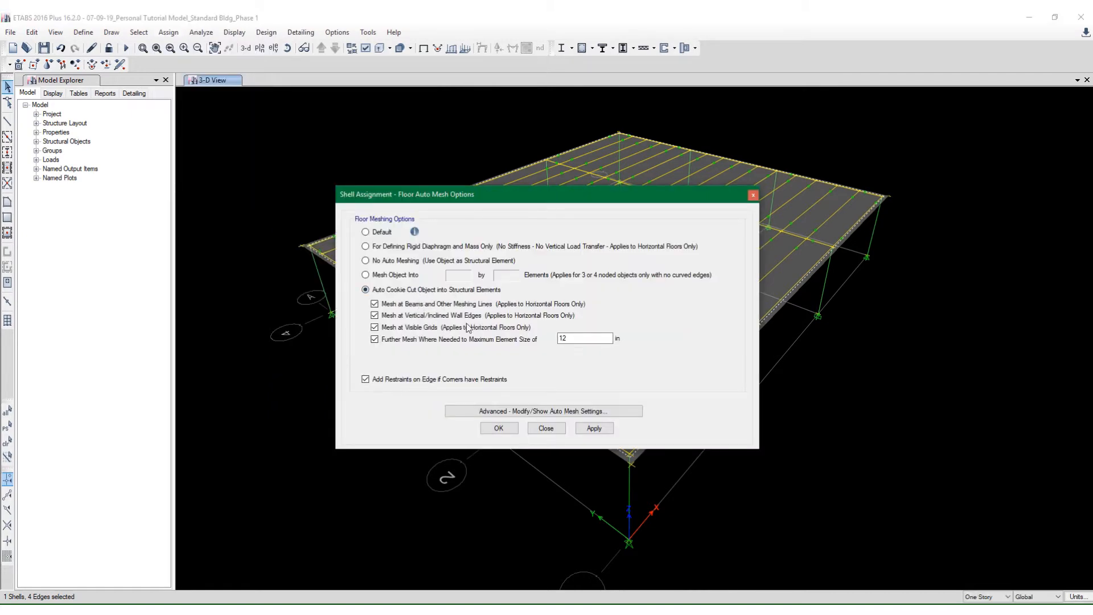
pyautogui.doubleClick(578, 338)
pyautogui.write('48')
pyautogui.click(594, 430)
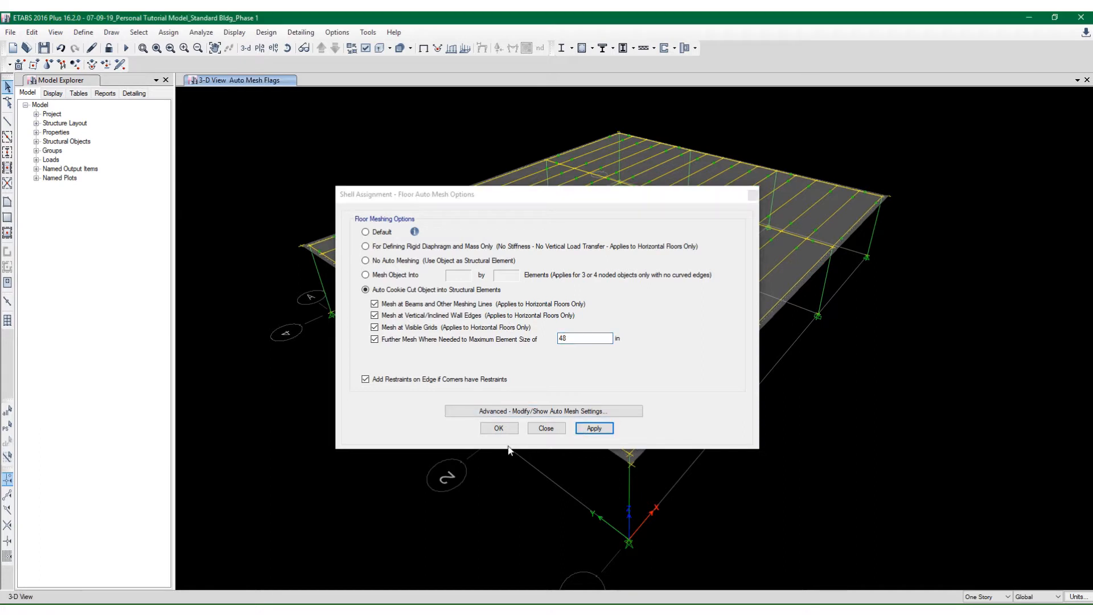
pyautogui.click(499, 428)
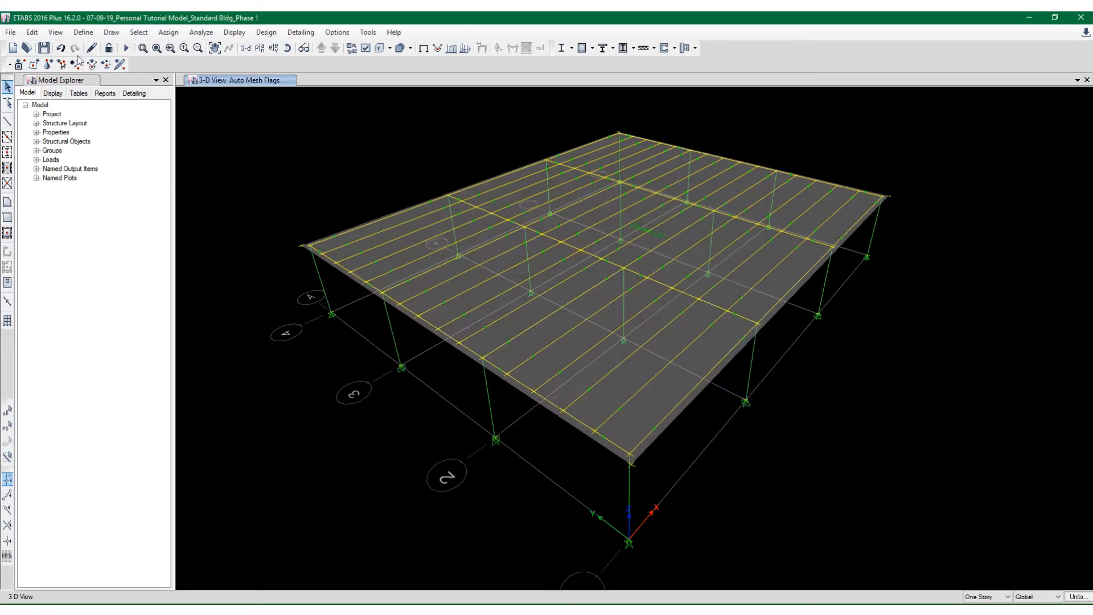
pyautogui.click(44, 48)
# Assign a uniform Dead load of 25 lb/ft² in the Gravity direction to the floor shell, replacing existing loads
pyautogui.click(791, 274)
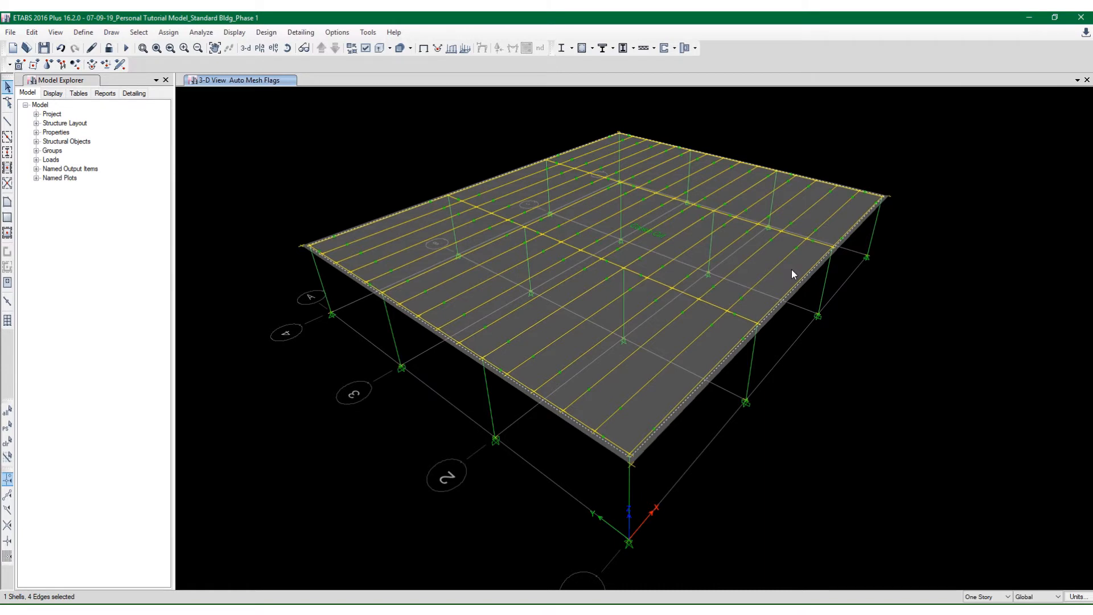
pyautogui.click(179, 35)
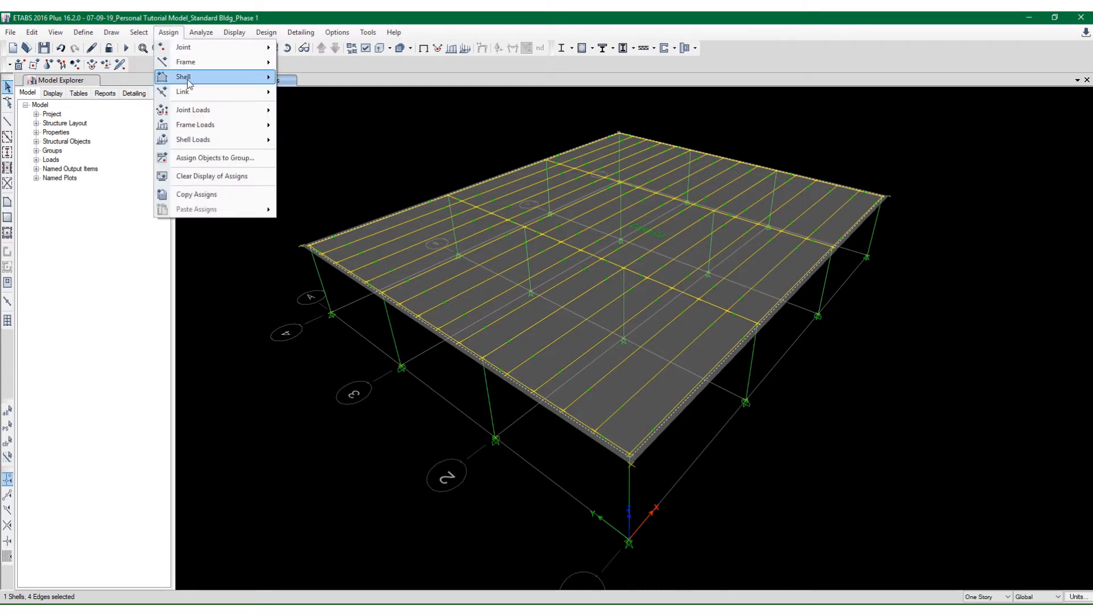
pyautogui.moveTo(259, 77)
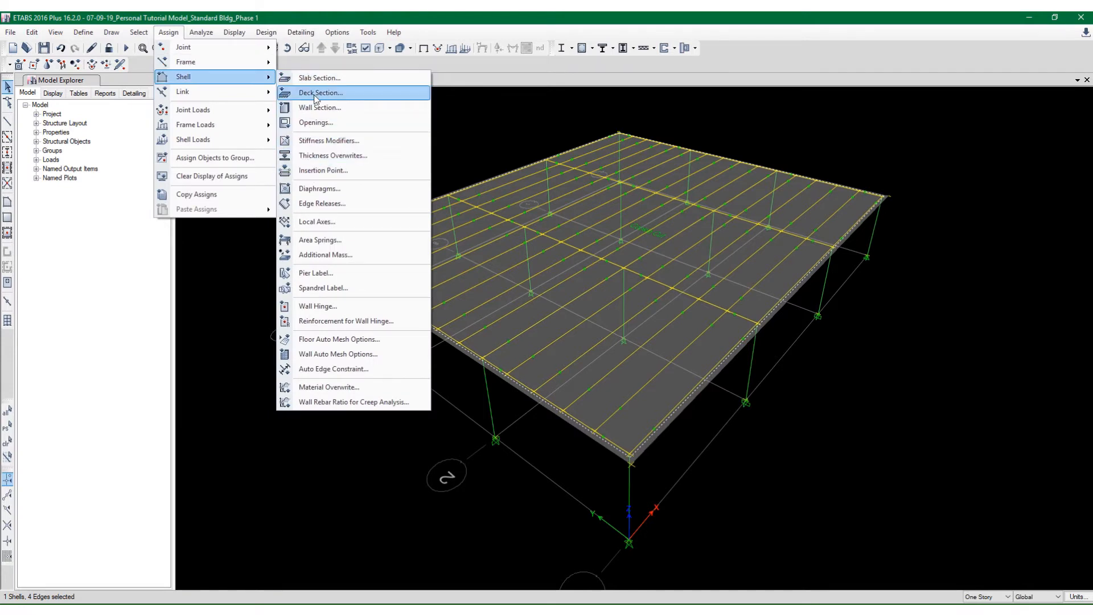
pyautogui.moveTo(253, 143)
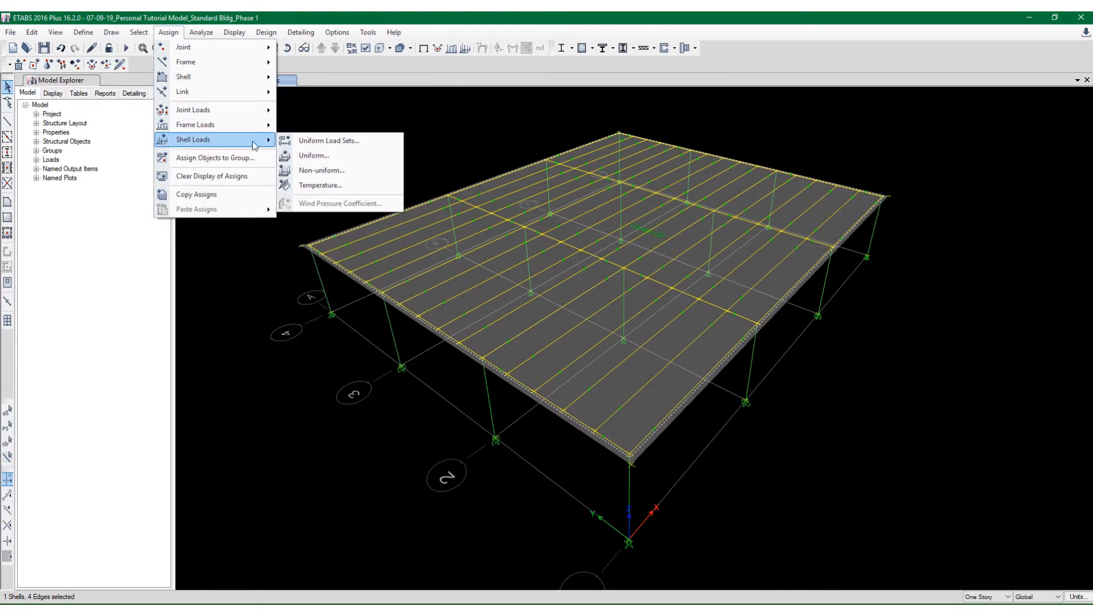
pyautogui.click(299, 157)
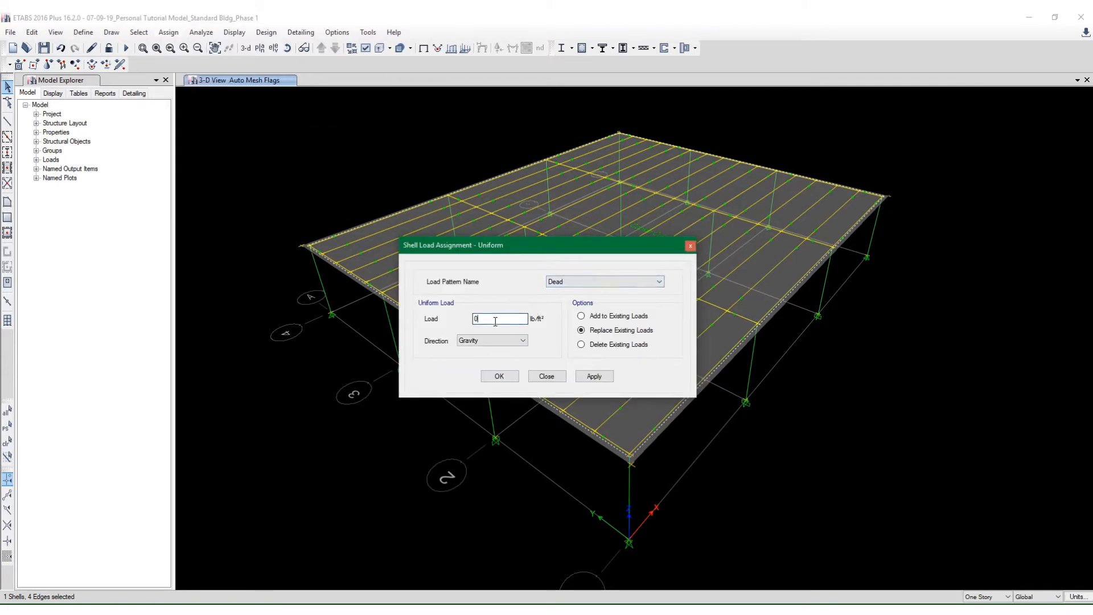
pyautogui.moveTo(495, 321); pyautogui.dragTo(363, 351)
pyautogui.write('25')
pyautogui.click(610, 320)
pyautogui.click(604, 333)
pyautogui.click(612, 347)
pyautogui.click(605, 331)
pyautogui.click(593, 377)
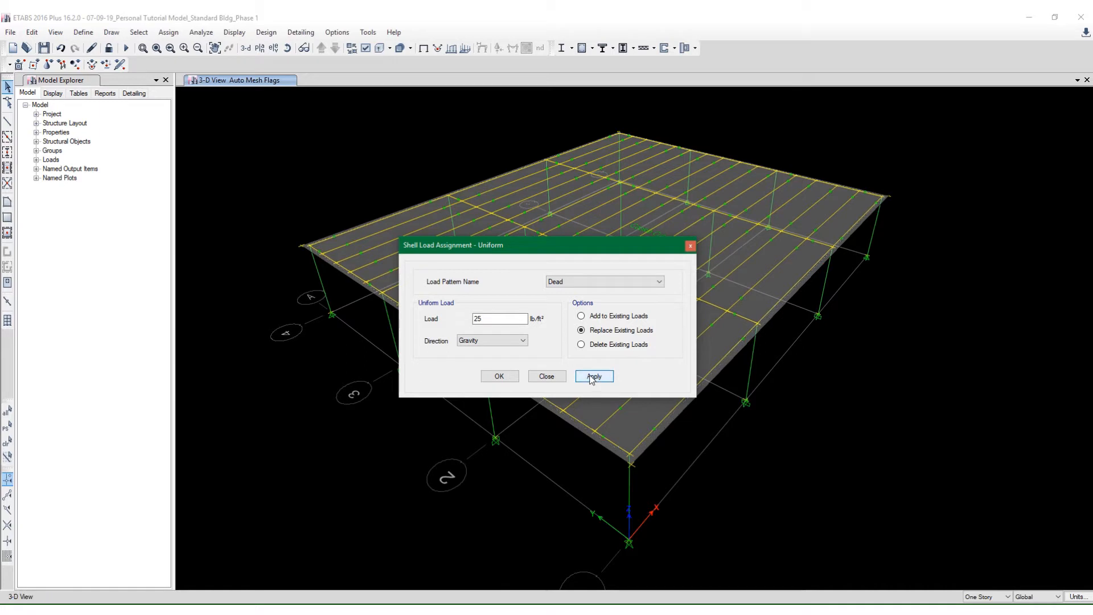
pyautogui.click(513, 377)
# Assign a uniform Live load of 30 lb/ft² in the Gravity direction to the floor shell, replacing existing loads, and save the model
pyautogui.click(762, 303)
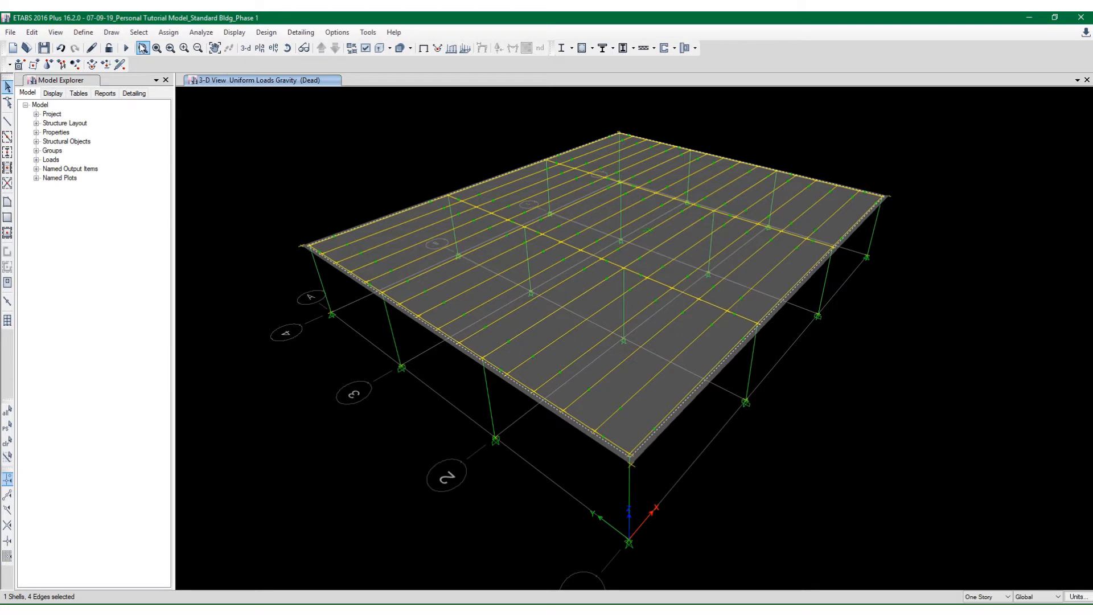
pyautogui.click(168, 32)
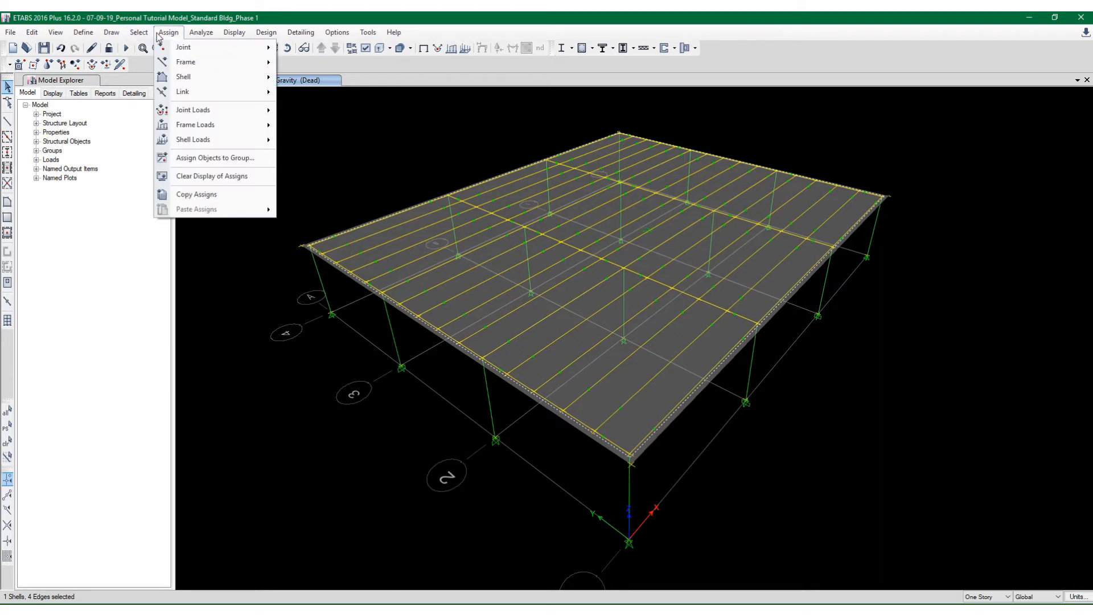
pyautogui.moveTo(251, 139)
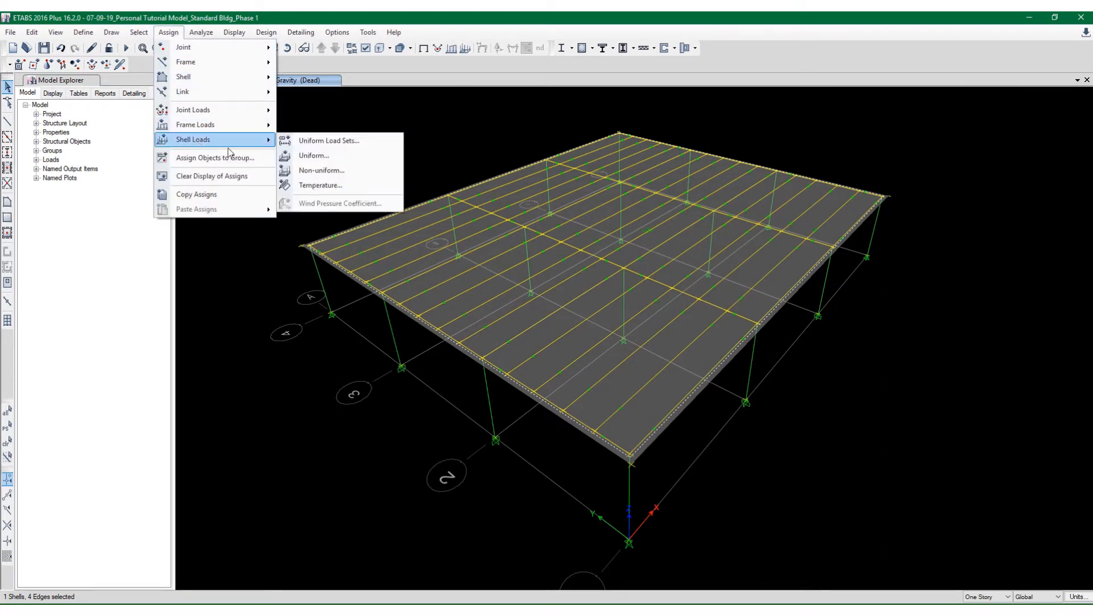
pyautogui.click(307, 156)
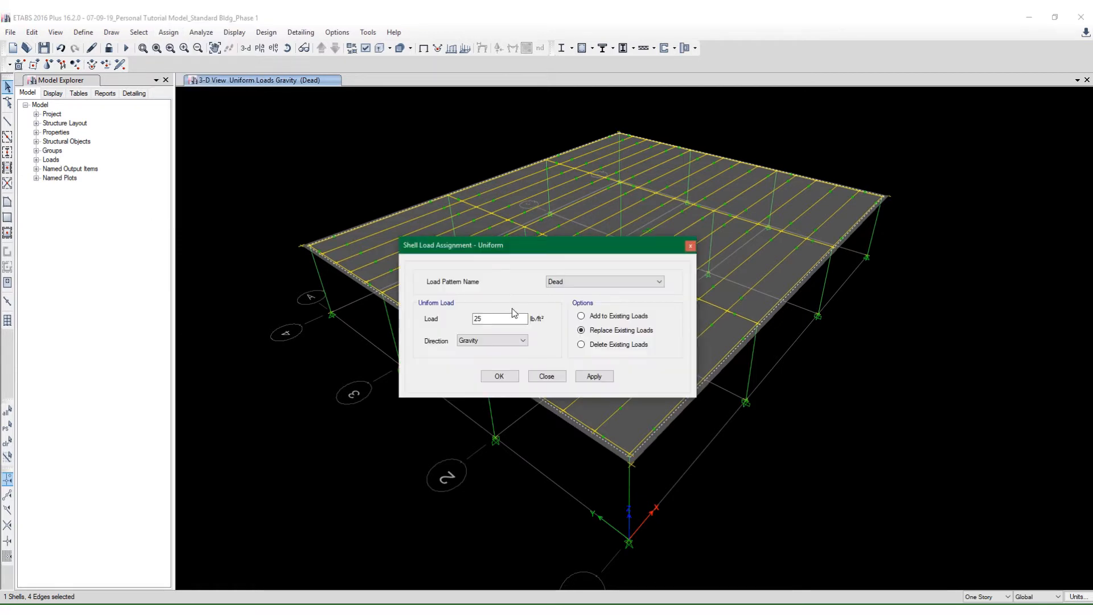
pyautogui.click(574, 279)
pyautogui.click(561, 297)
pyautogui.doubleClick(509, 317)
pyautogui.write('30')
pyautogui.click(468, 341)
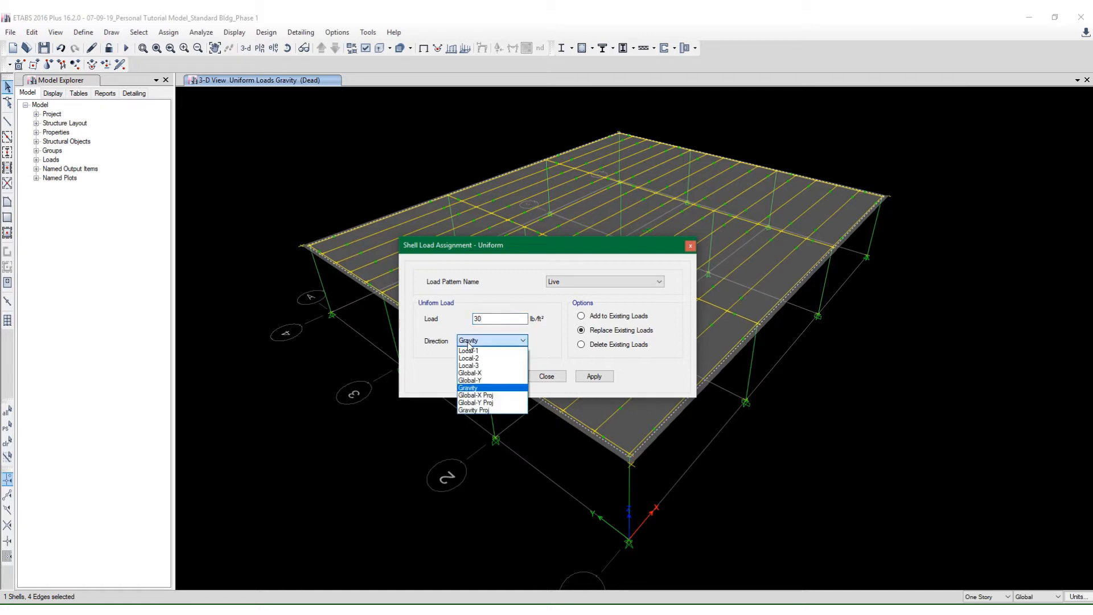
pyautogui.click(471, 389)
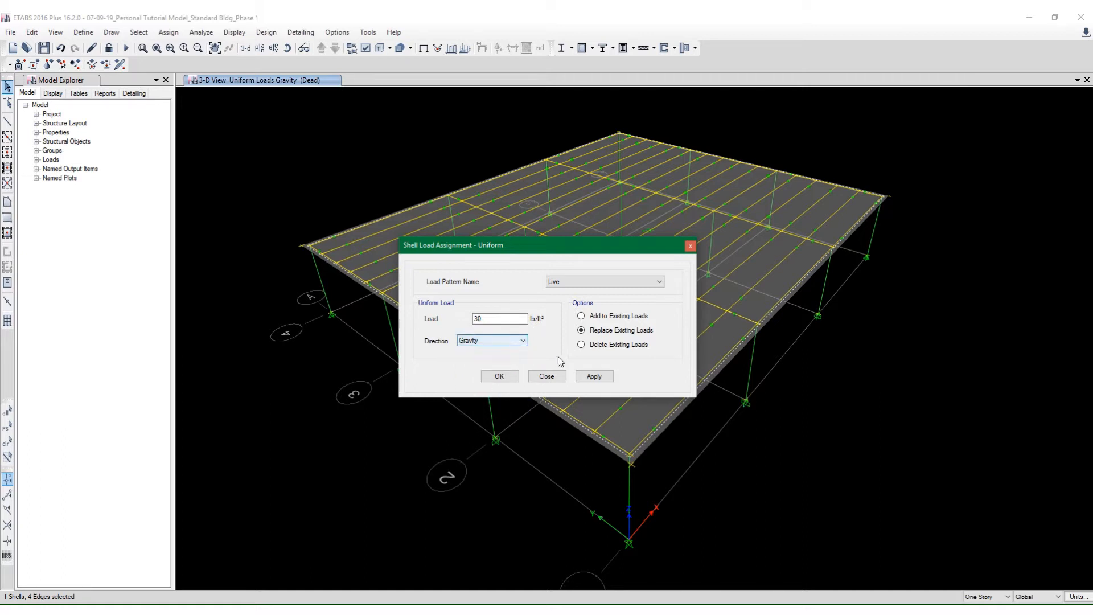
pyautogui.click(595, 375)
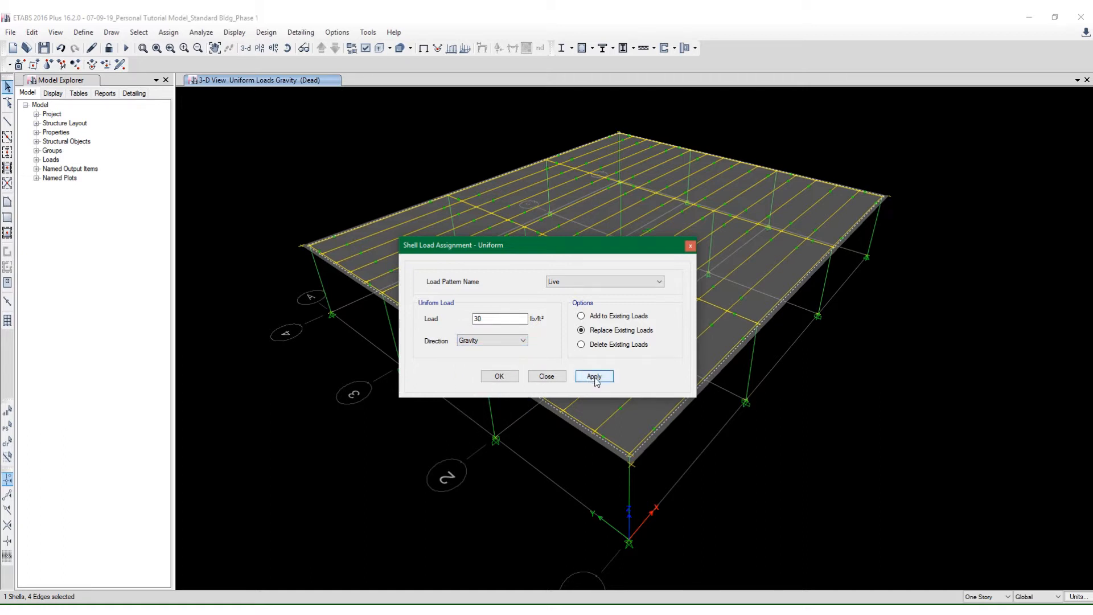
pyautogui.click(498, 375)
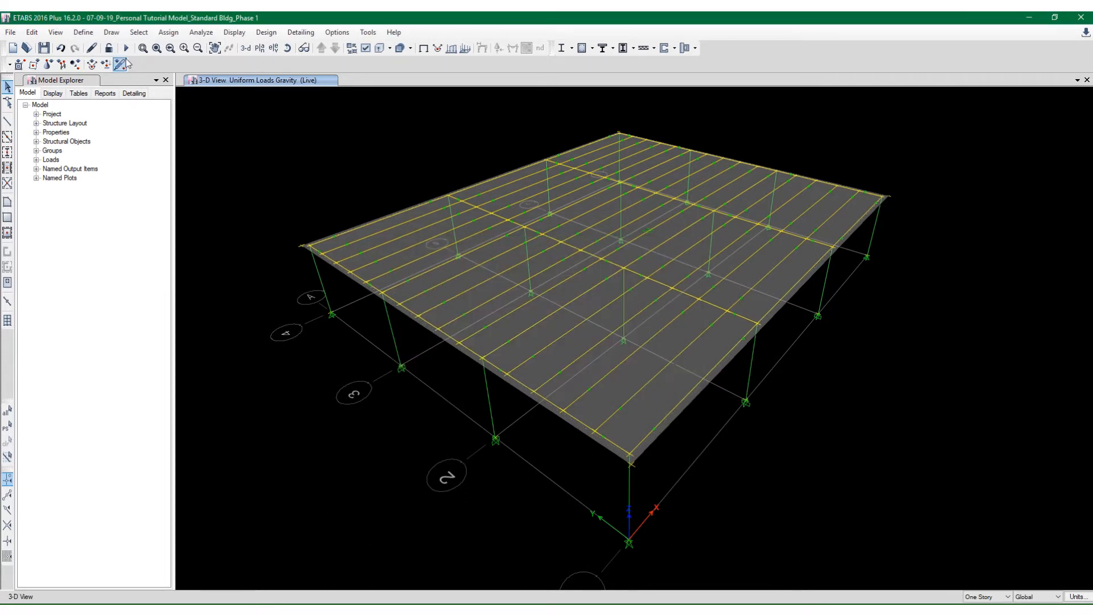
pyautogui.click(47, 50)
# Review the load cases set to run, including SDL, and accept the list
pyautogui.moveTo(340, 143); pyautogui.dragTo(346, 158, button='middle')
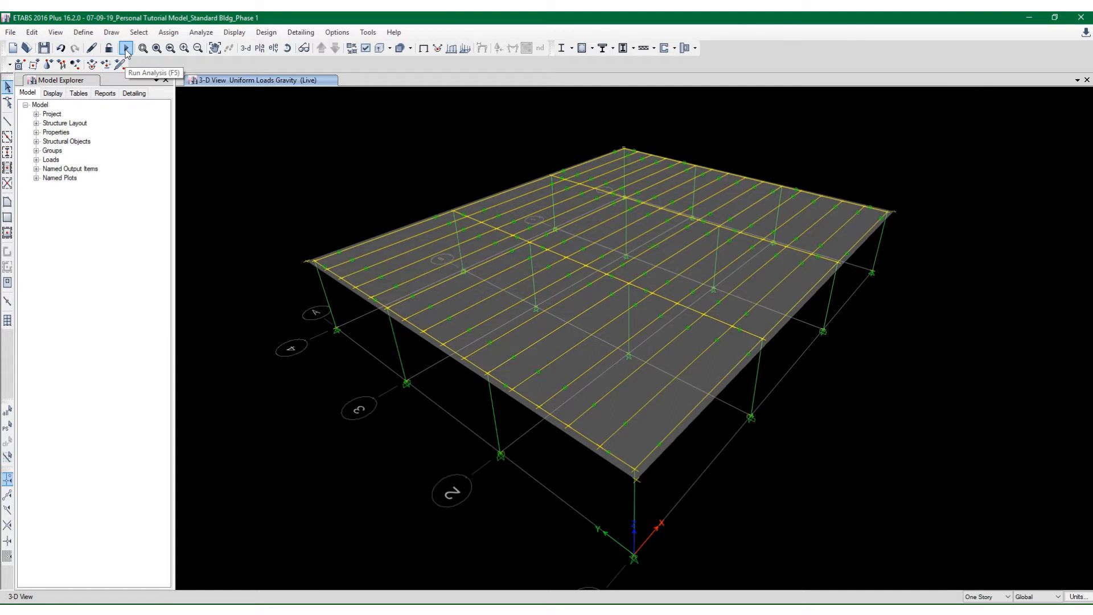
pyautogui.click(201, 34)
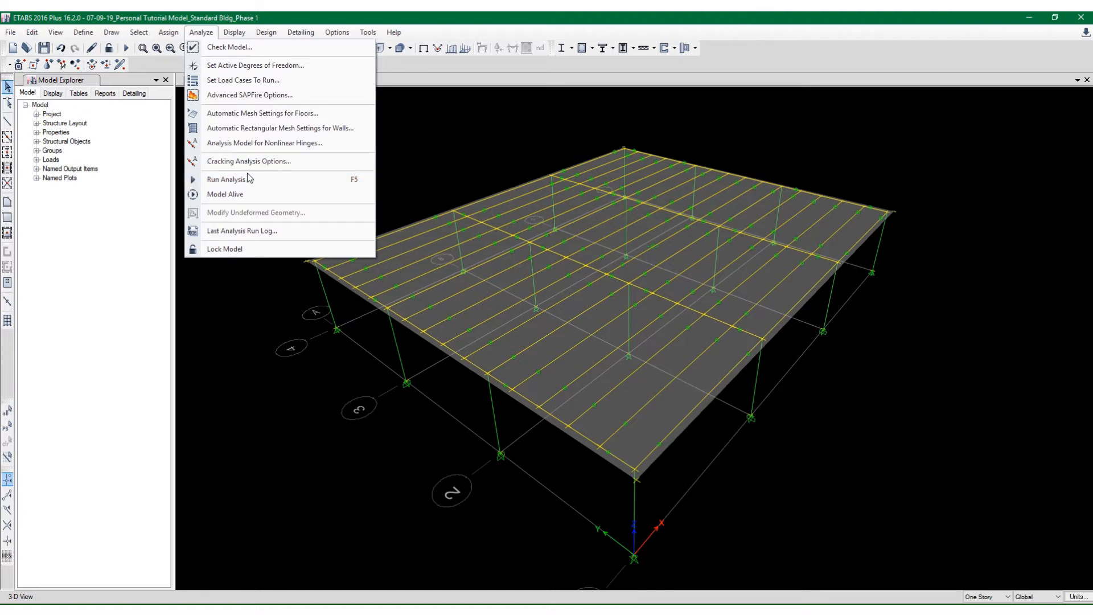
pyautogui.click(248, 83)
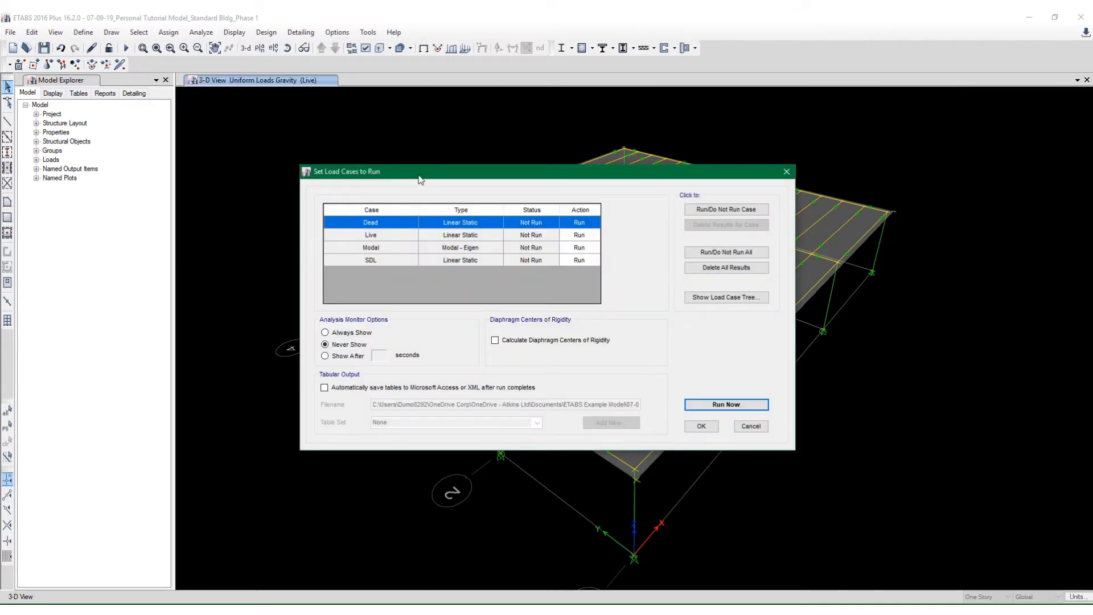
pyautogui.moveTo(416, 180); pyautogui.dragTo(390, 145)
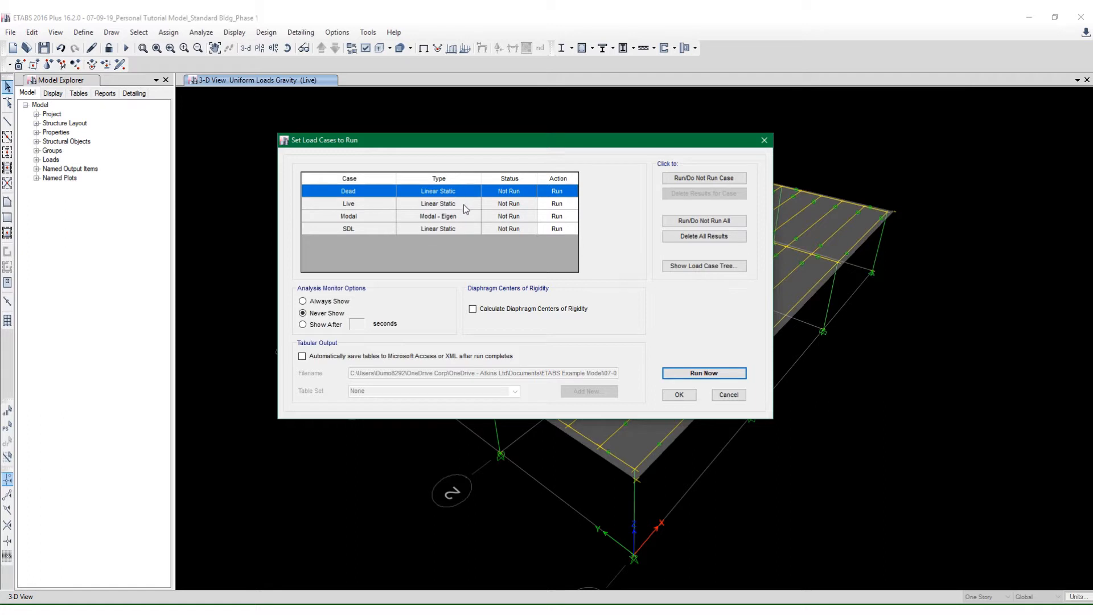
pyautogui.click(361, 230)
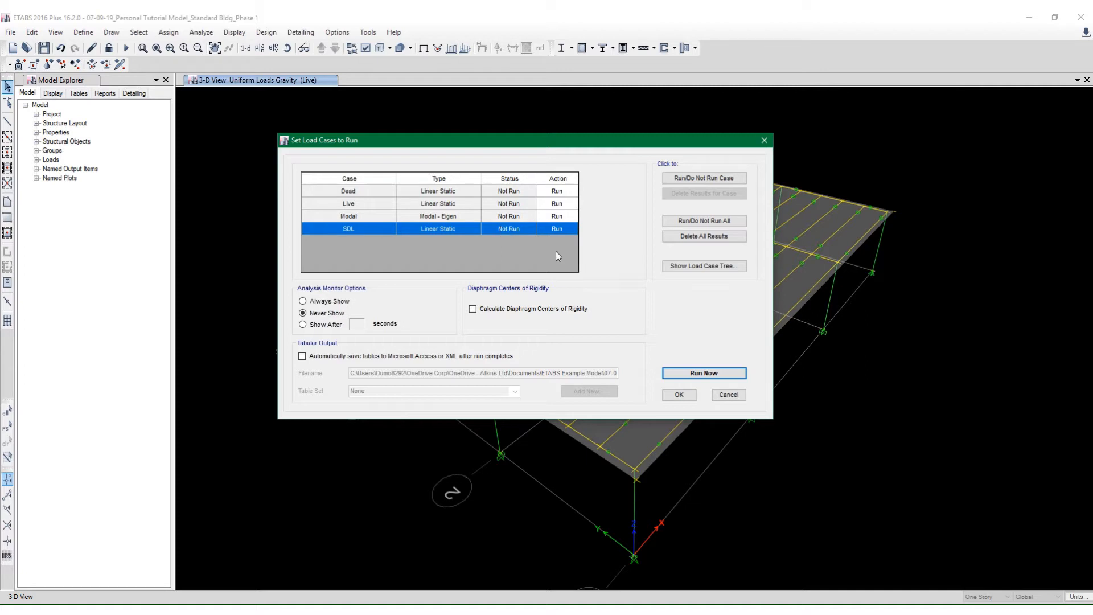
pyautogui.click(687, 398)
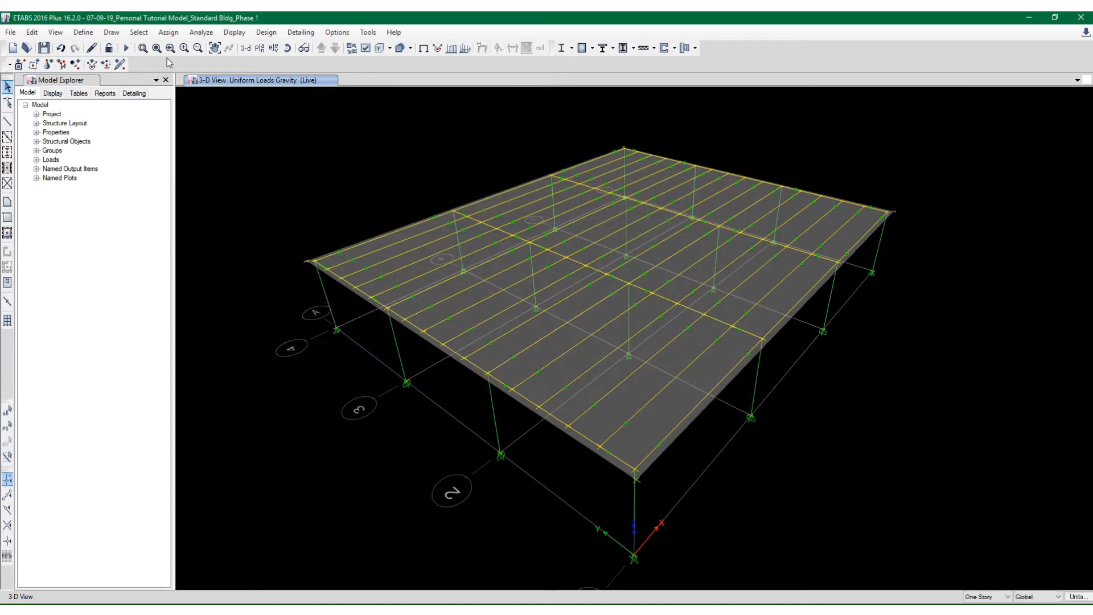
# Inspect the SDL load case's definition and delete that load case
pyautogui.click(84, 33)
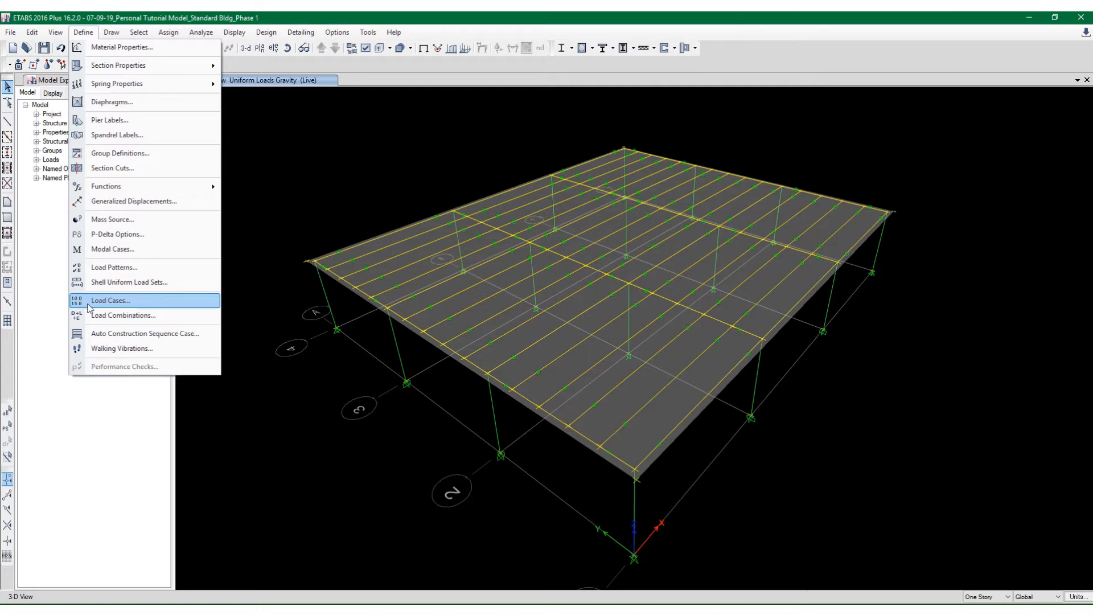
pyautogui.click(94, 304)
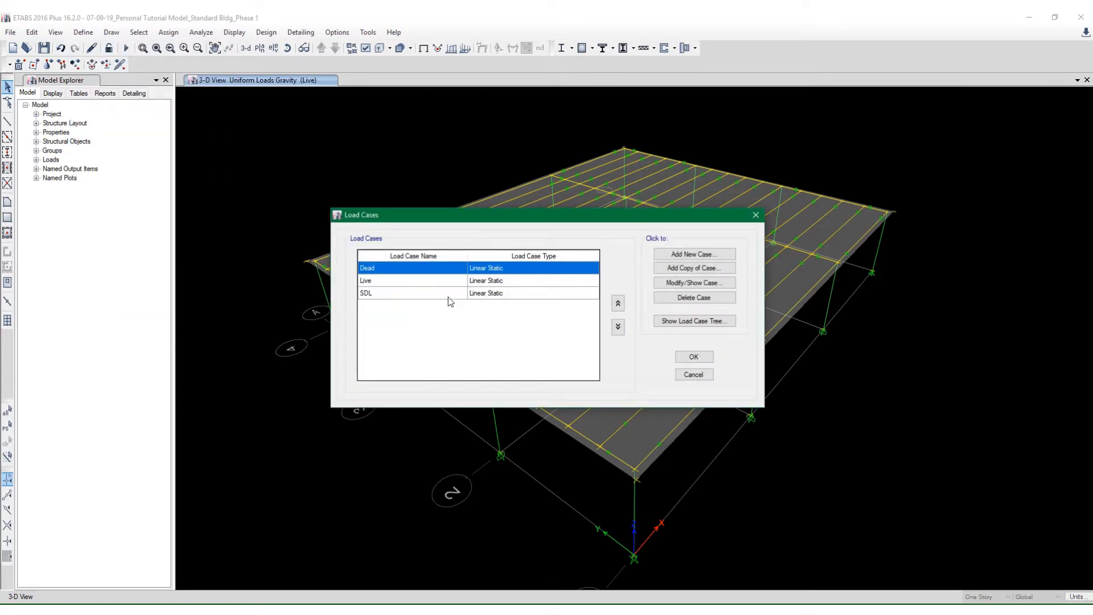
pyautogui.click(694, 357)
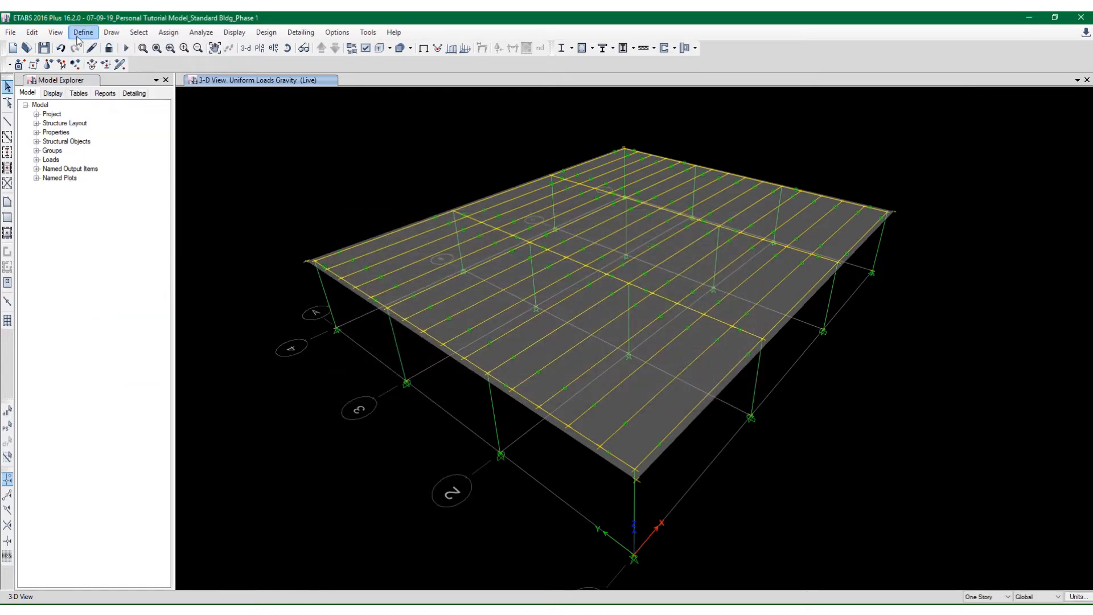
pyautogui.click(83, 32)
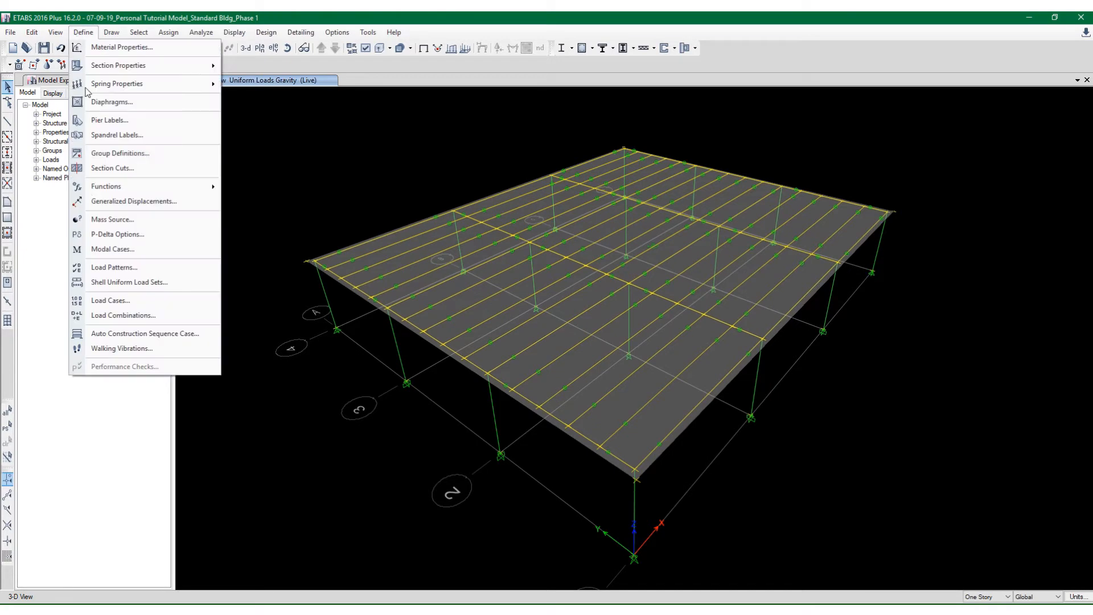
pyautogui.click(113, 300)
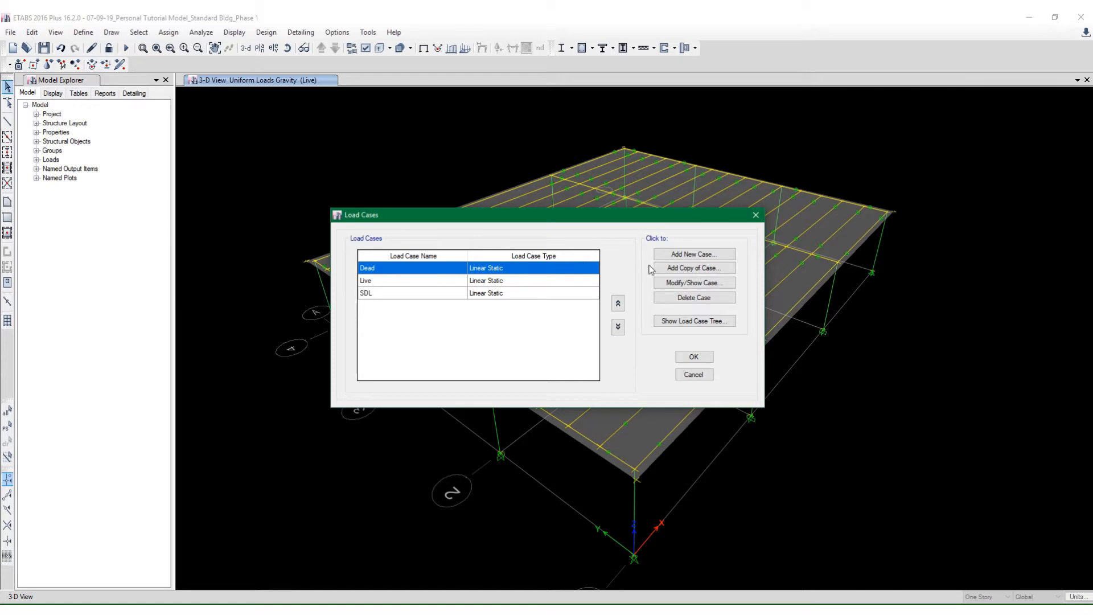
pyautogui.click(422, 295)
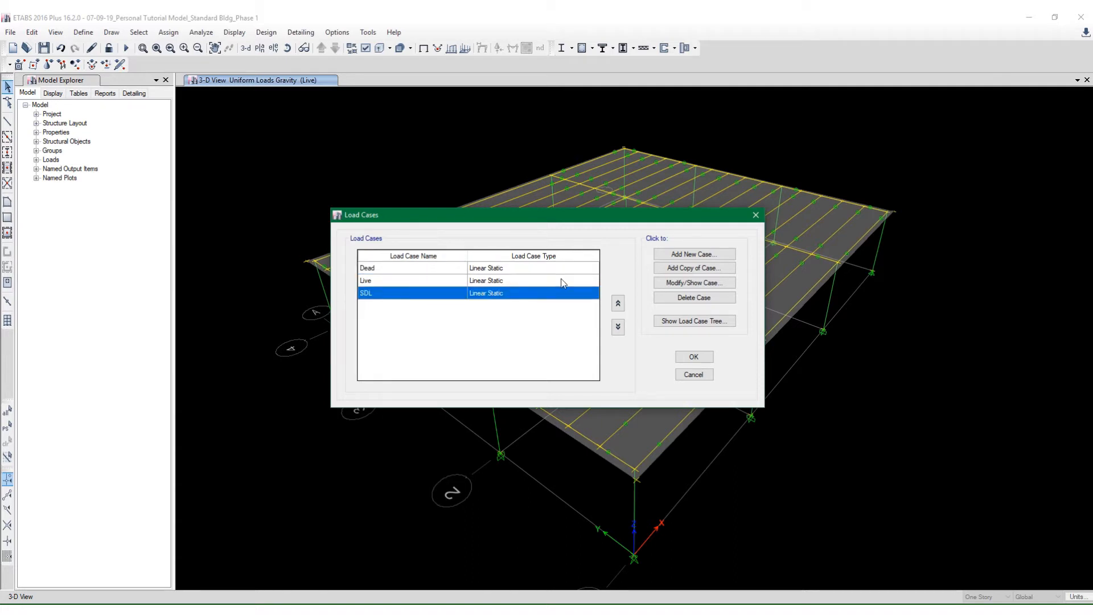
pyautogui.click(455, 271)
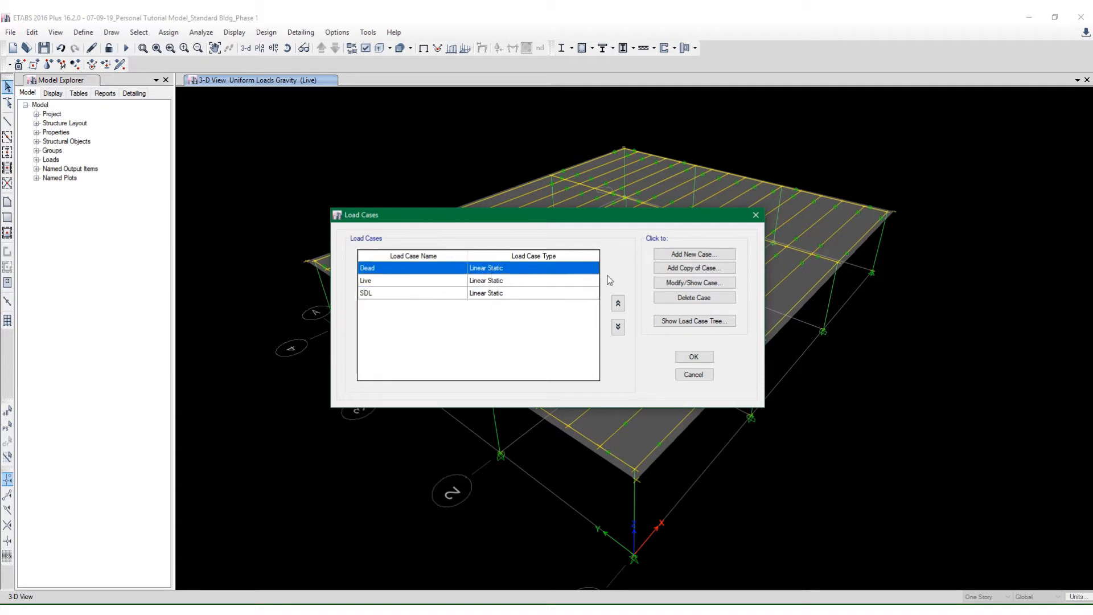
pyautogui.click(415, 295)
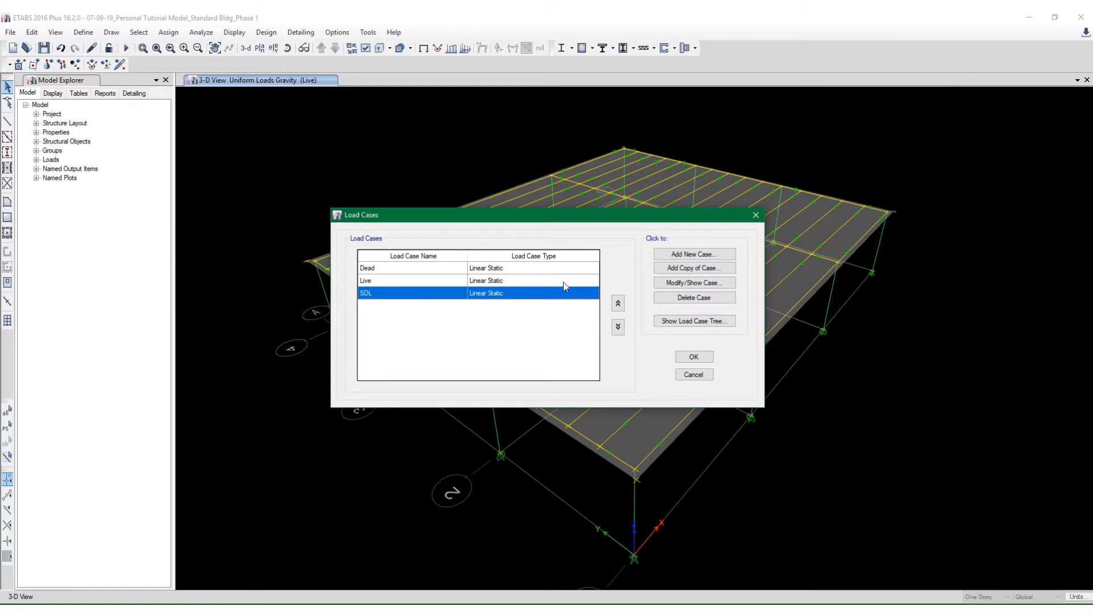
pyautogui.click(685, 284)
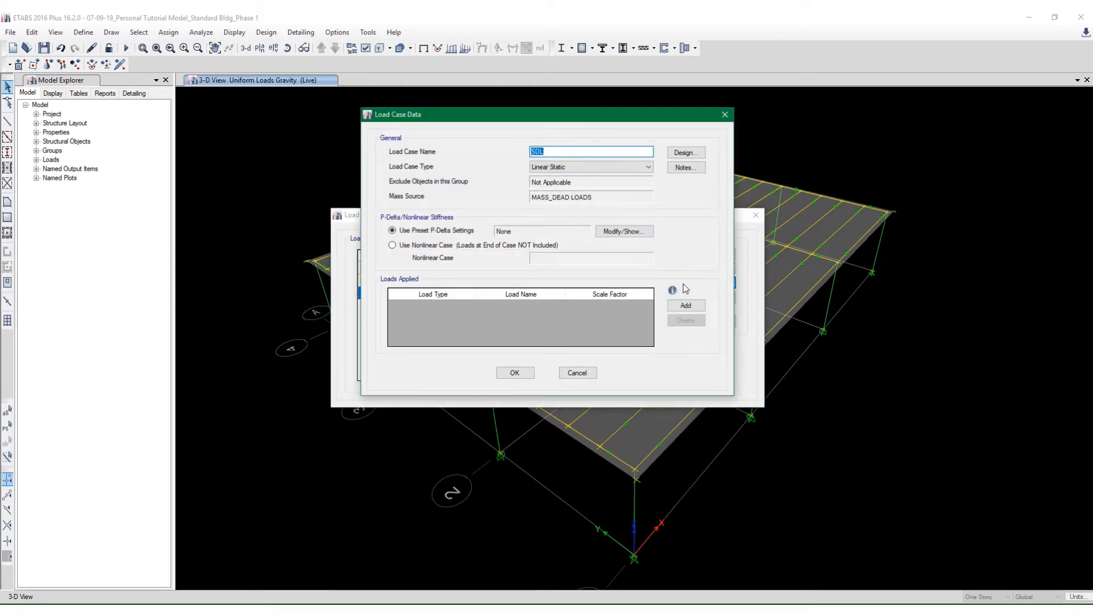
pyautogui.click(577, 374)
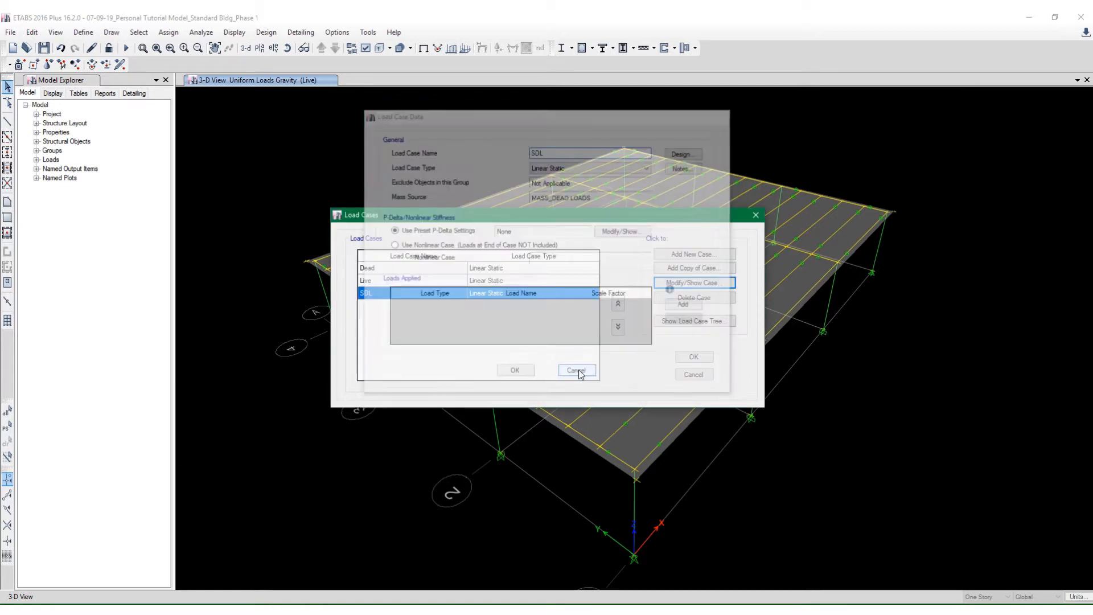
pyautogui.click(668, 299)
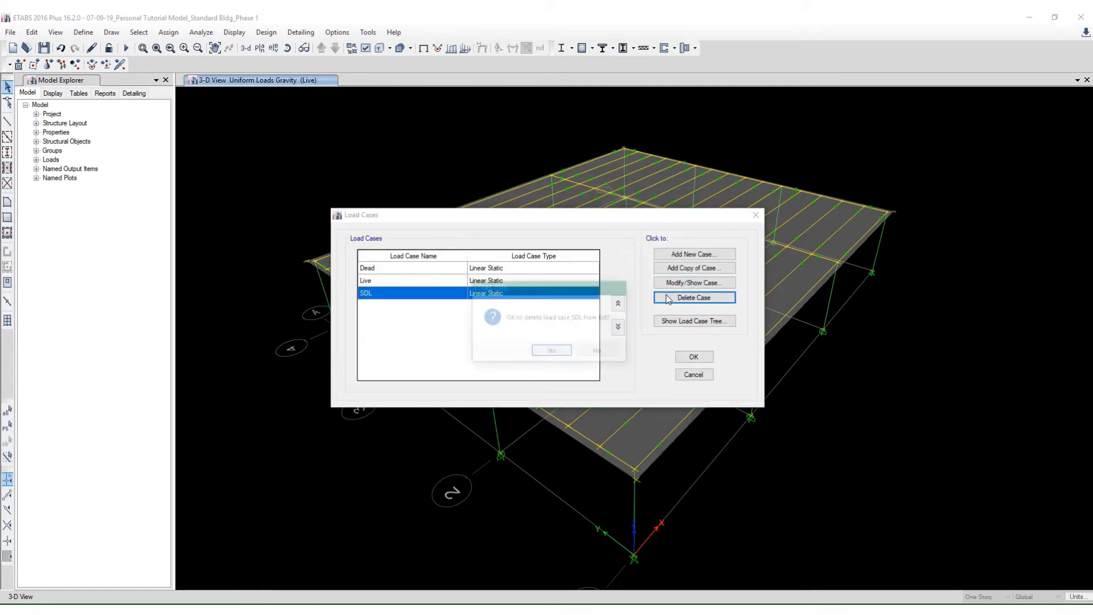
pyautogui.click(547, 353)
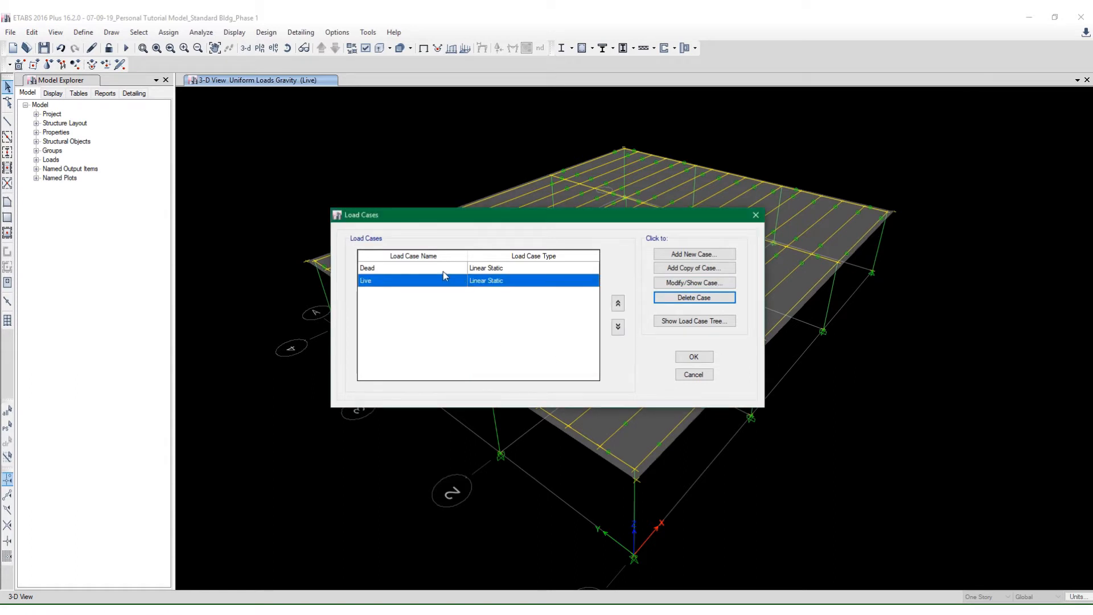
# Check the load patterns and scale factors applied in the Live and Dead load cases, and accept the load case list
pyautogui.click(661, 285)
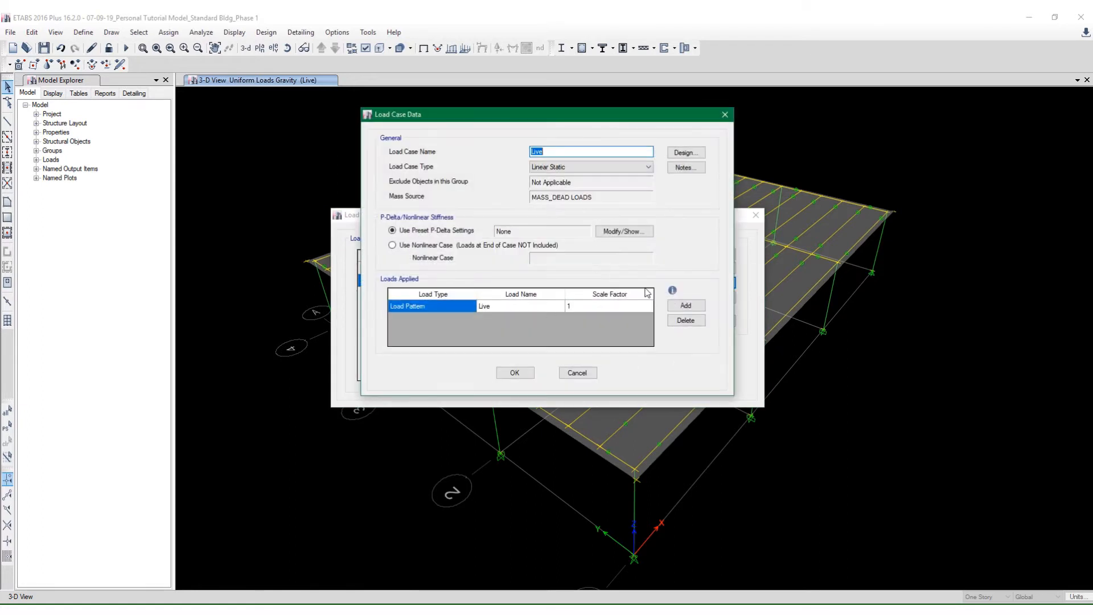
pyautogui.click(493, 308)
pyautogui.click(588, 305)
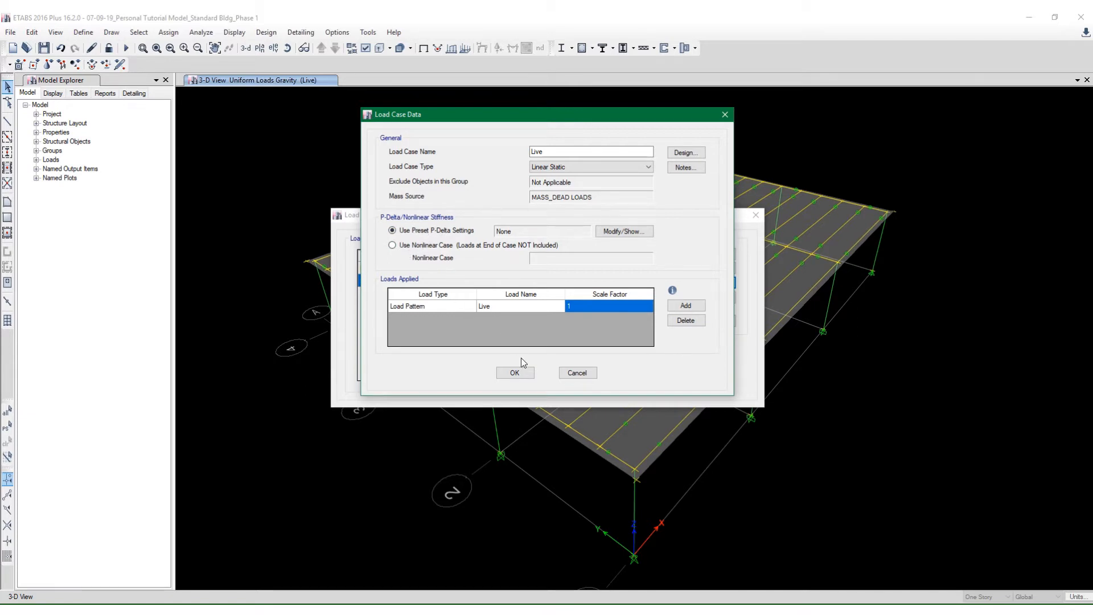
pyautogui.click(515, 372)
pyautogui.click(443, 270)
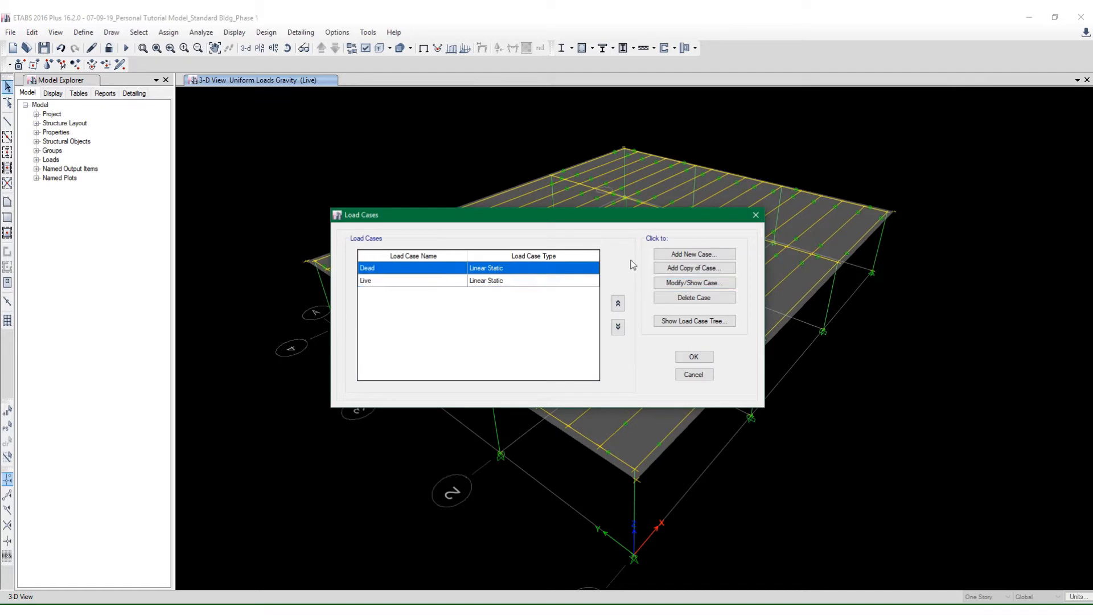
pyautogui.click(658, 285)
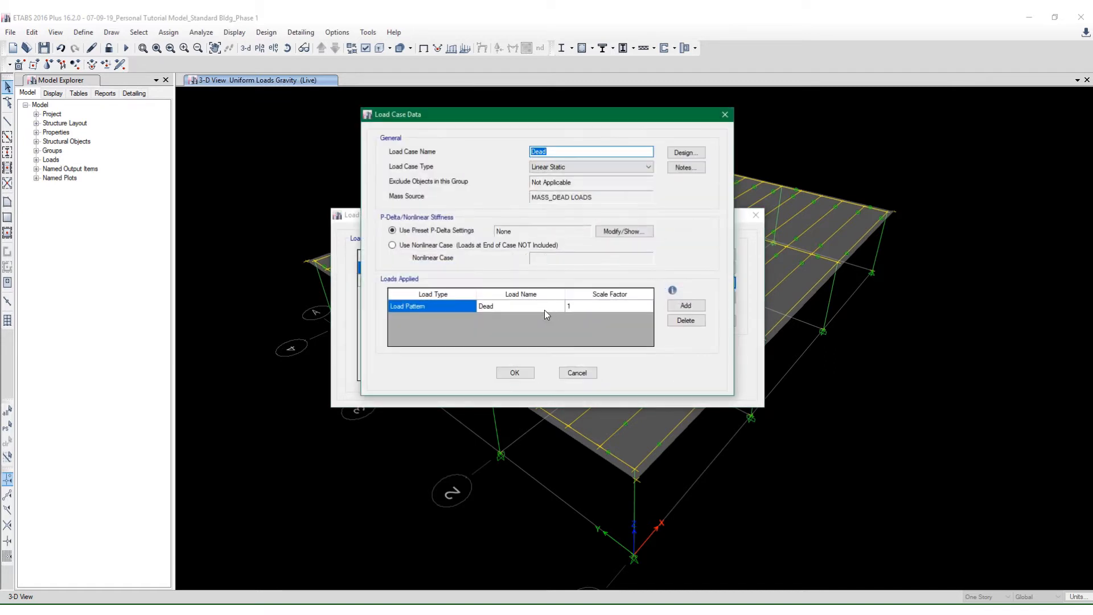
pyautogui.click(549, 306)
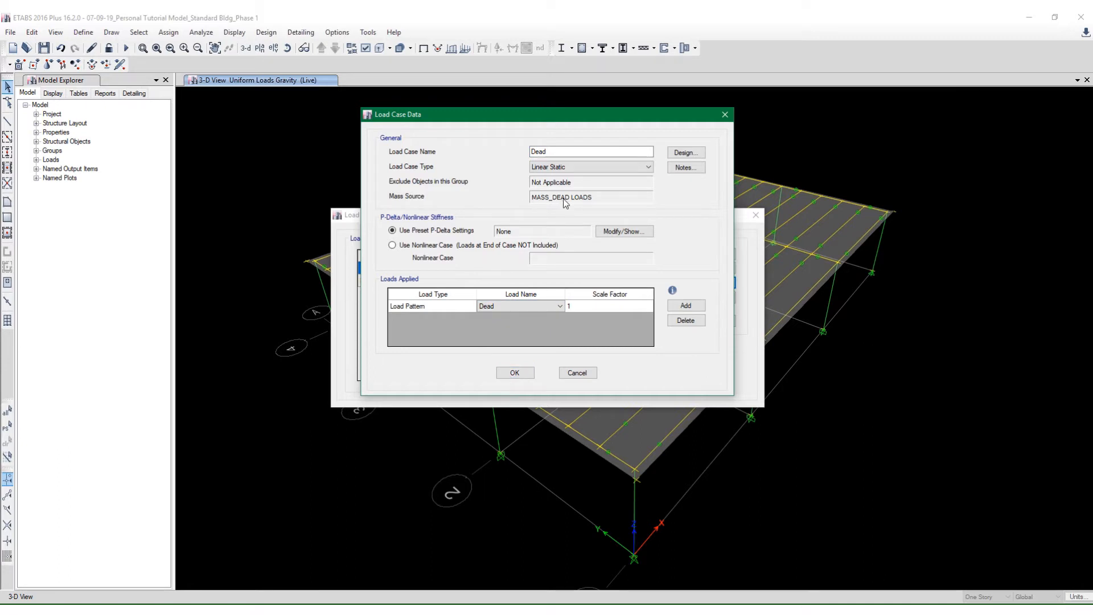
pyautogui.click(514, 376)
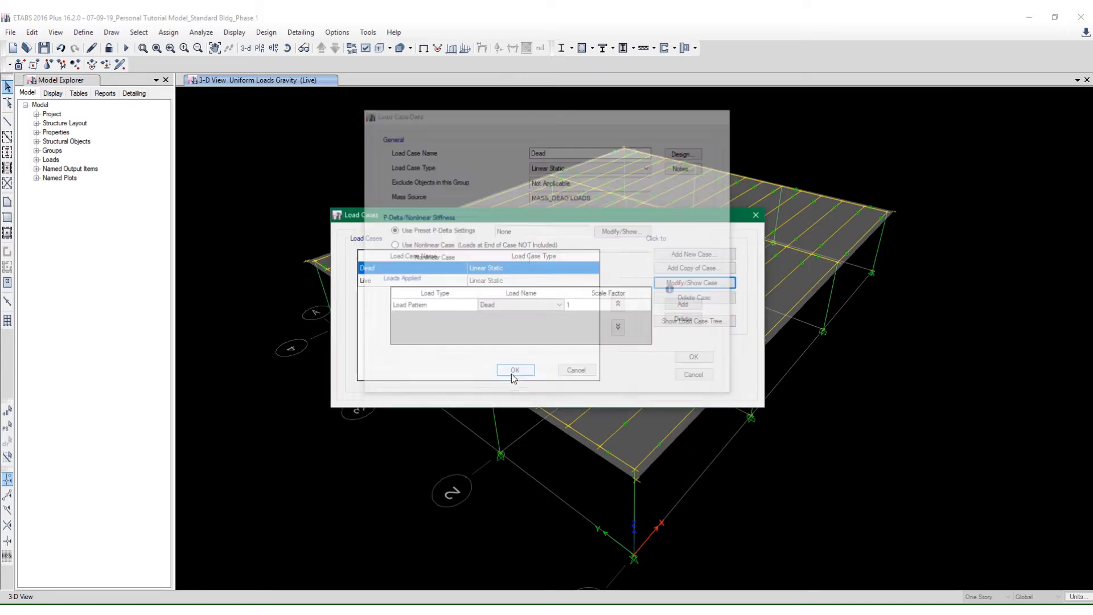
pyautogui.click(520, 280)
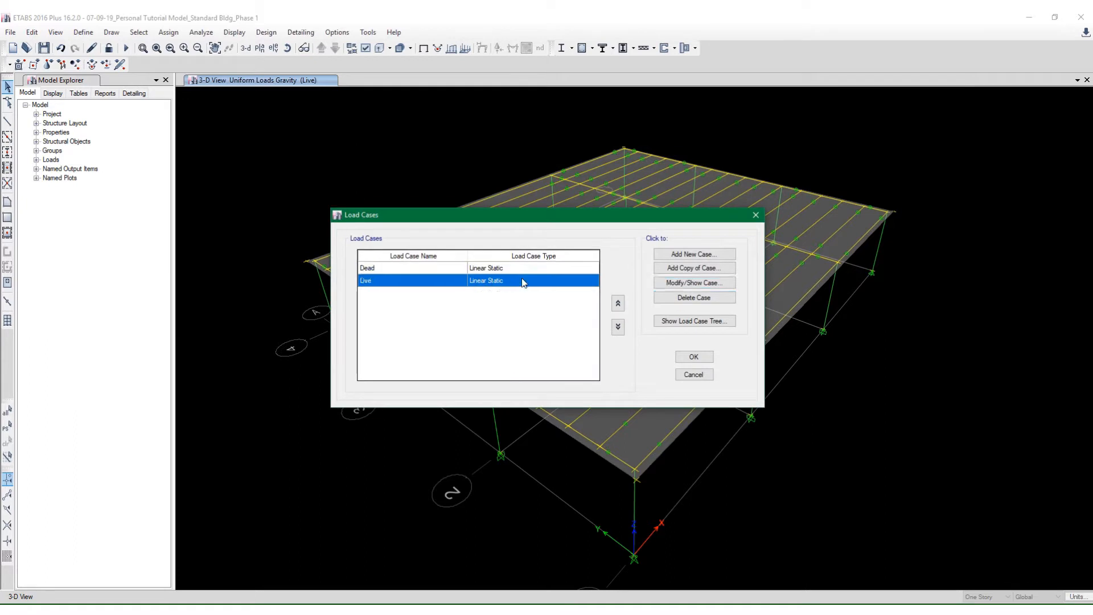
pyautogui.click(664, 286)
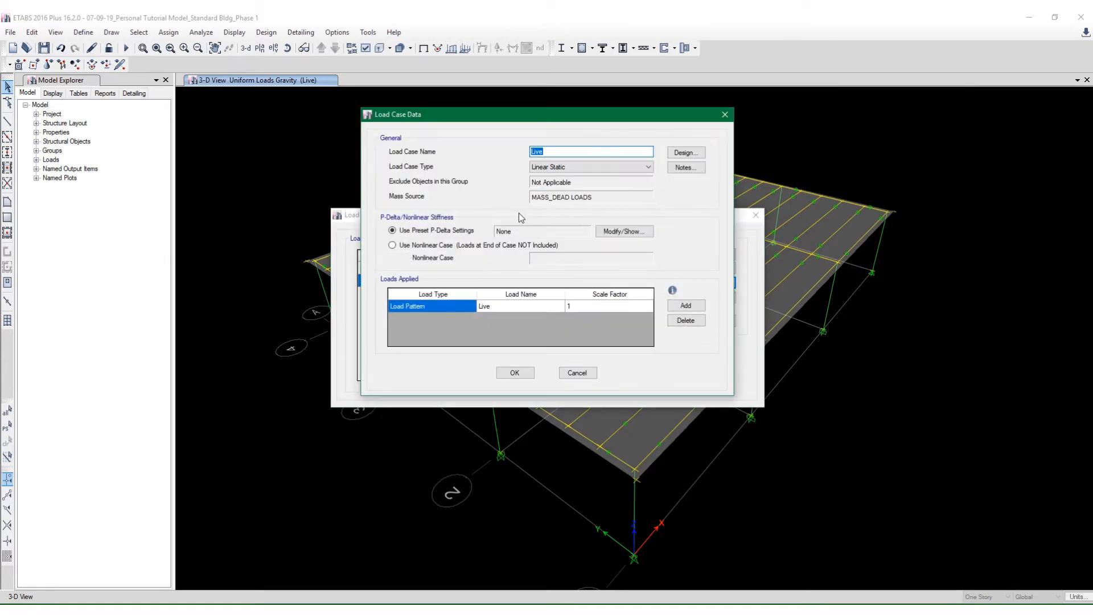
pyautogui.click(514, 372)
pyautogui.click(693, 356)
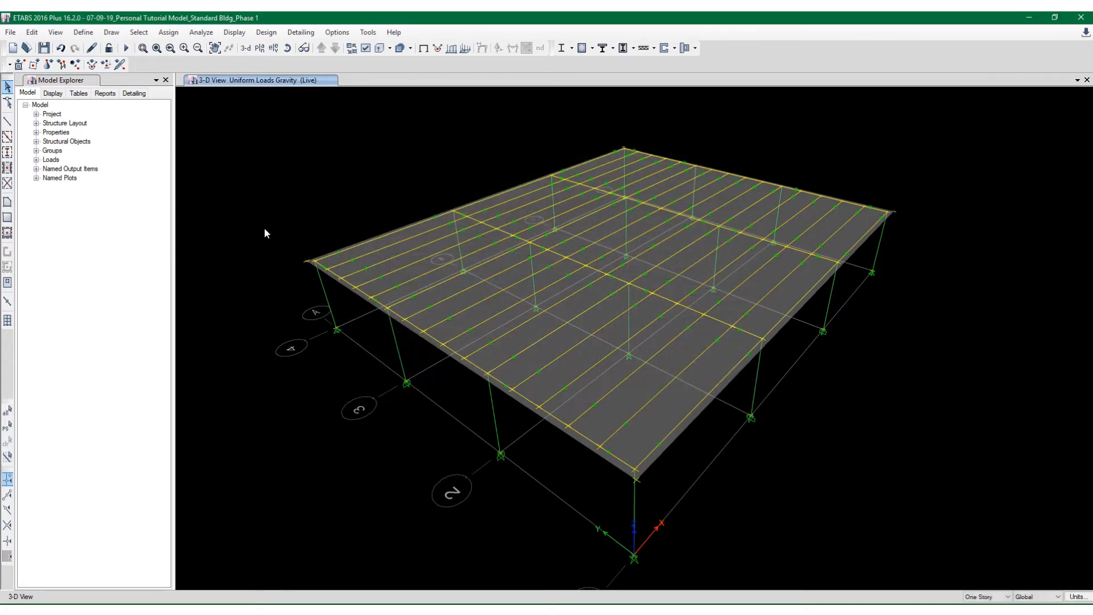
# Save the model and run the analysis
pyautogui.click(46, 49)
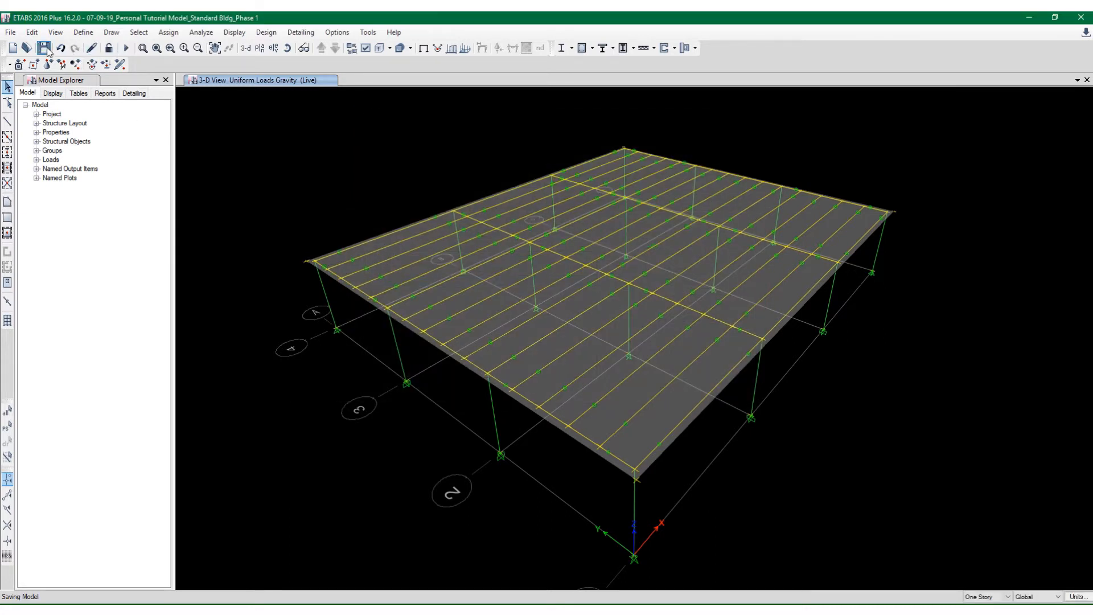
pyautogui.click(125, 48)
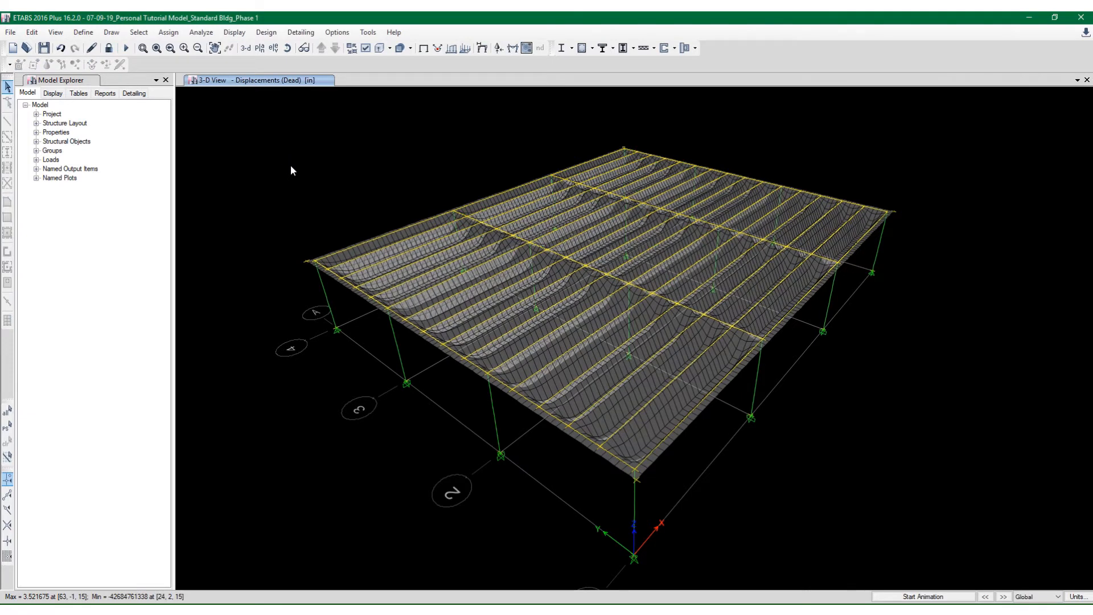
pyautogui.moveTo(636, 300)
# Unlock the model, deleting the analysis results, and select the floor shell
pyautogui.click(108, 48)
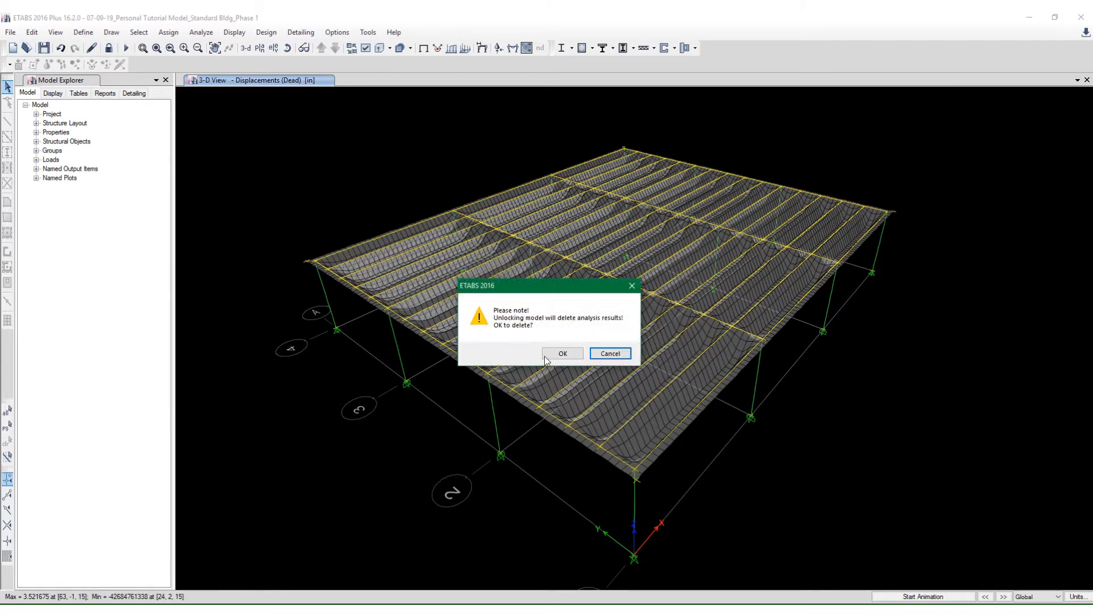
pyautogui.click(560, 352)
pyautogui.click(680, 387)
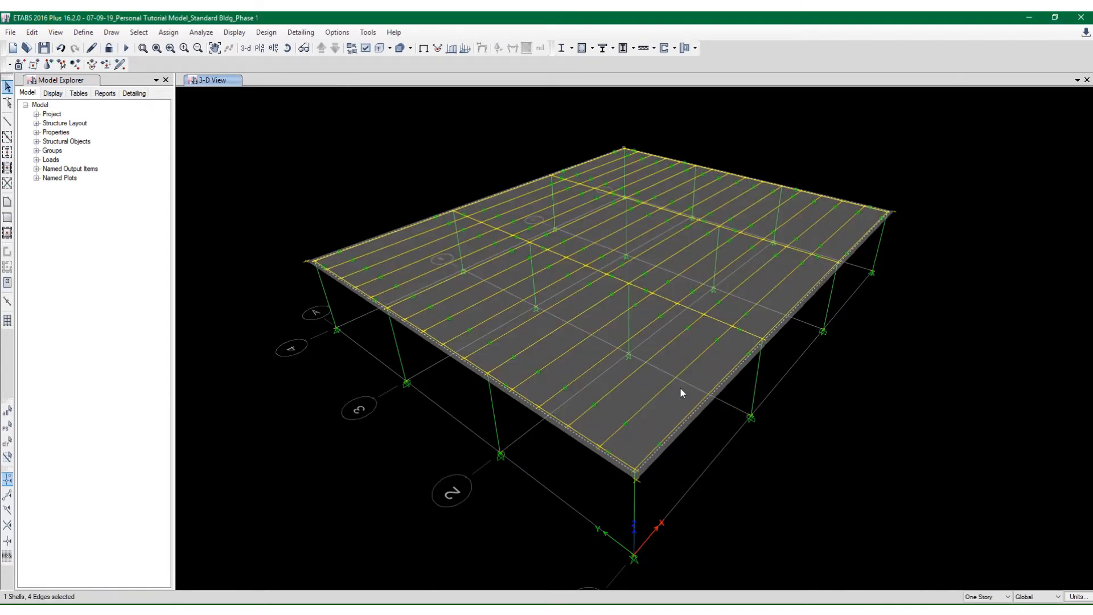
# Assign auto cookie-cut floor meshing to the selected floor shell with a maximum element size of 48 in
pyautogui.click(168, 32)
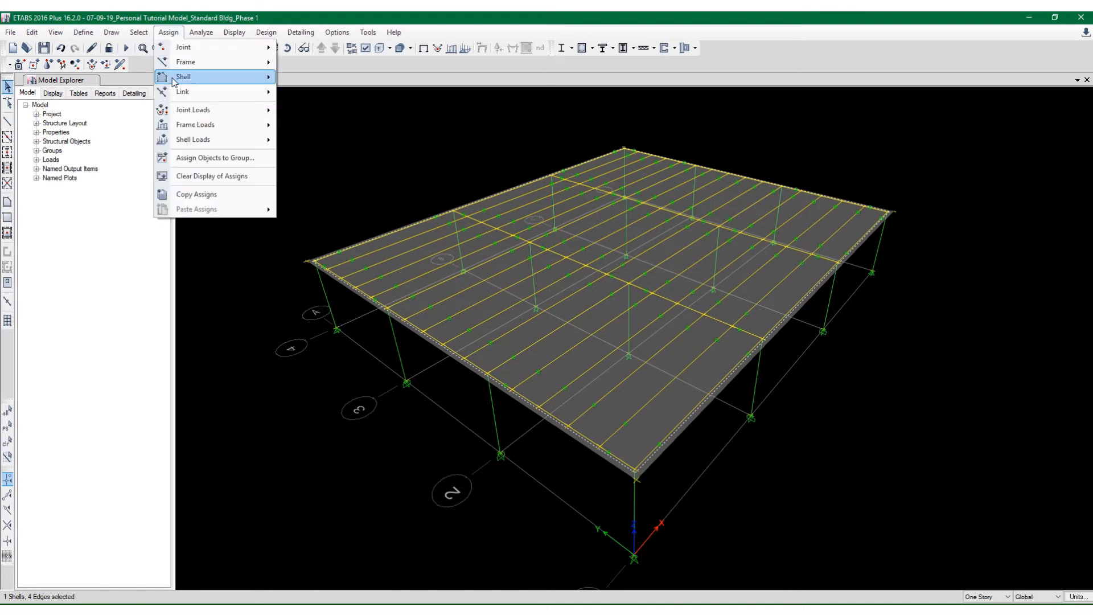
pyautogui.moveTo(268, 76)
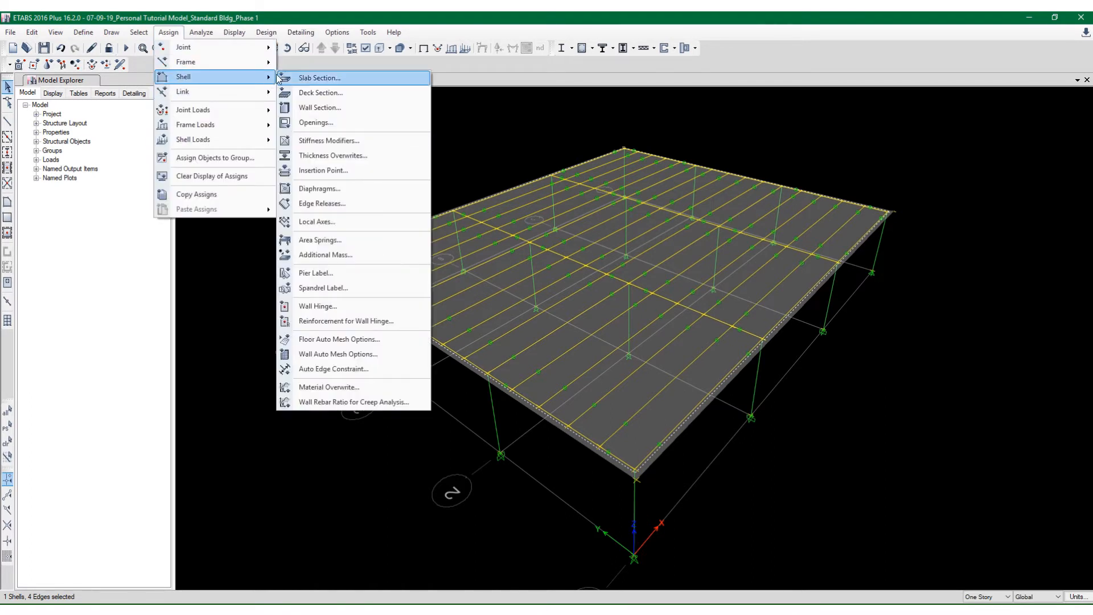
pyautogui.click(322, 340)
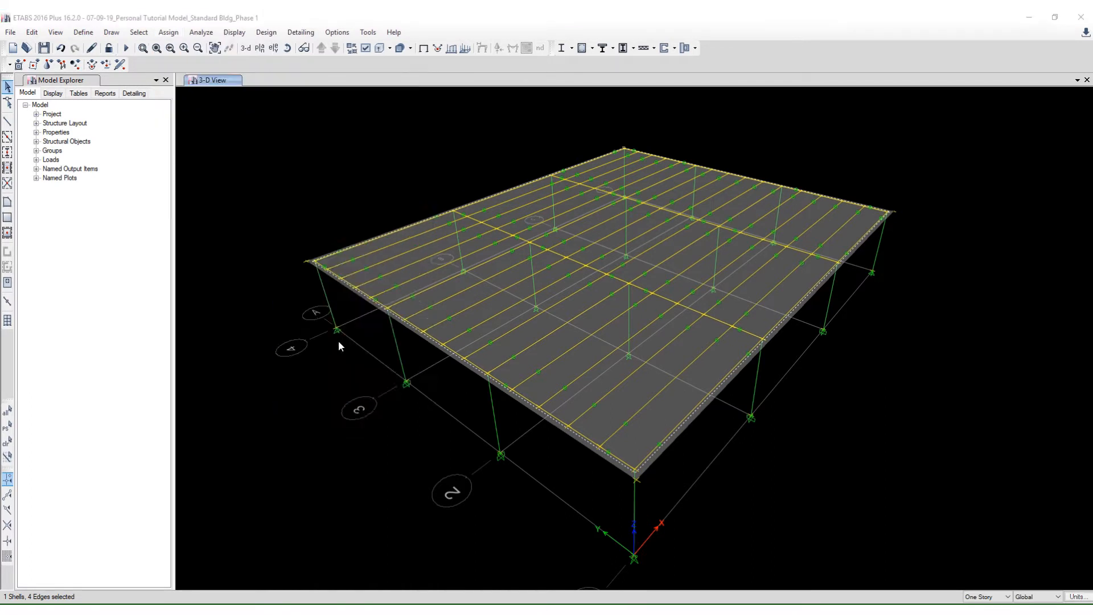
pyautogui.click(376, 290)
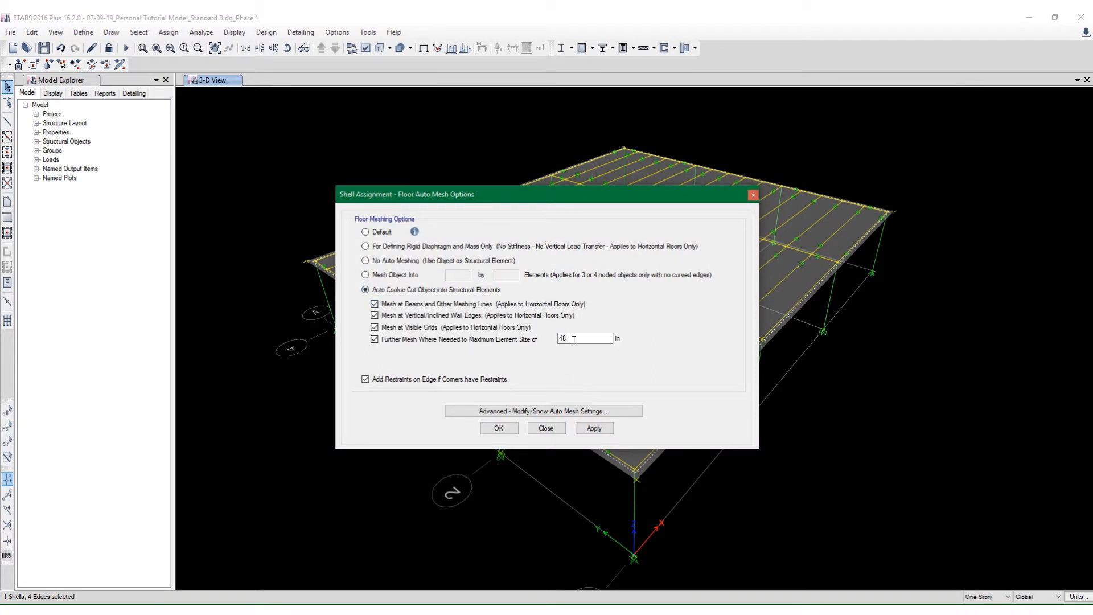
pyautogui.click(593, 431)
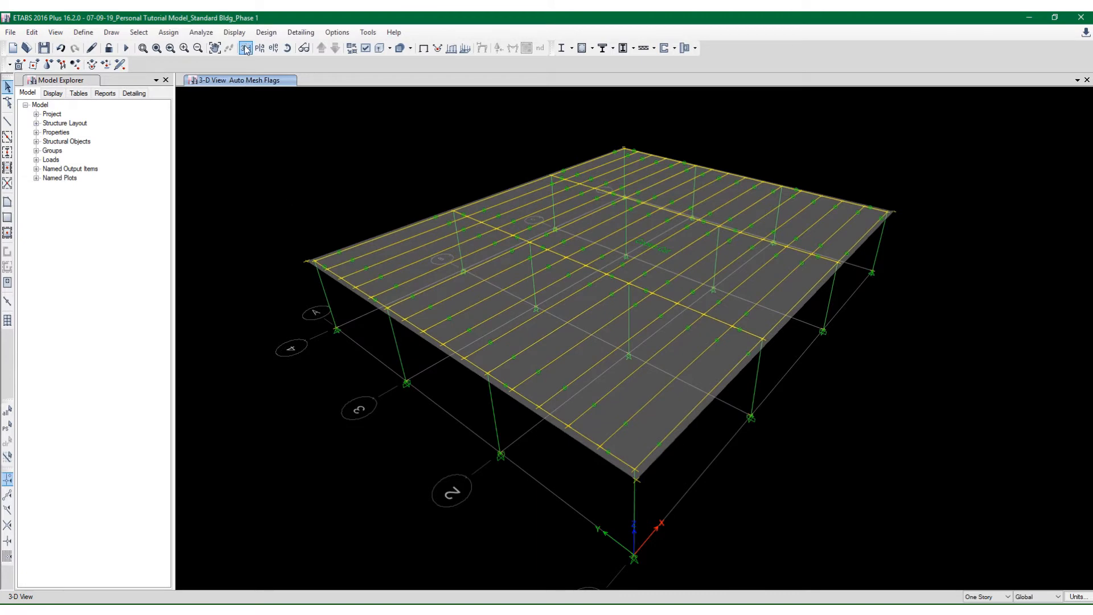
# Run the analysis to check the deformed floor, and unlock the model, deleting the results
pyautogui.click(126, 48)
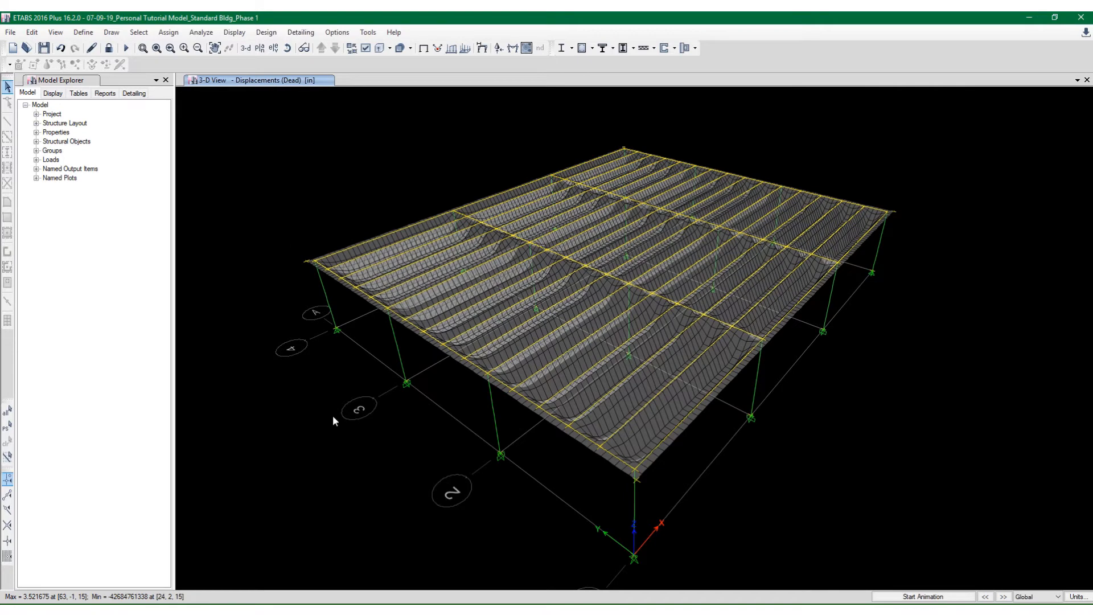
pyautogui.click(109, 48)
pyautogui.click(555, 350)
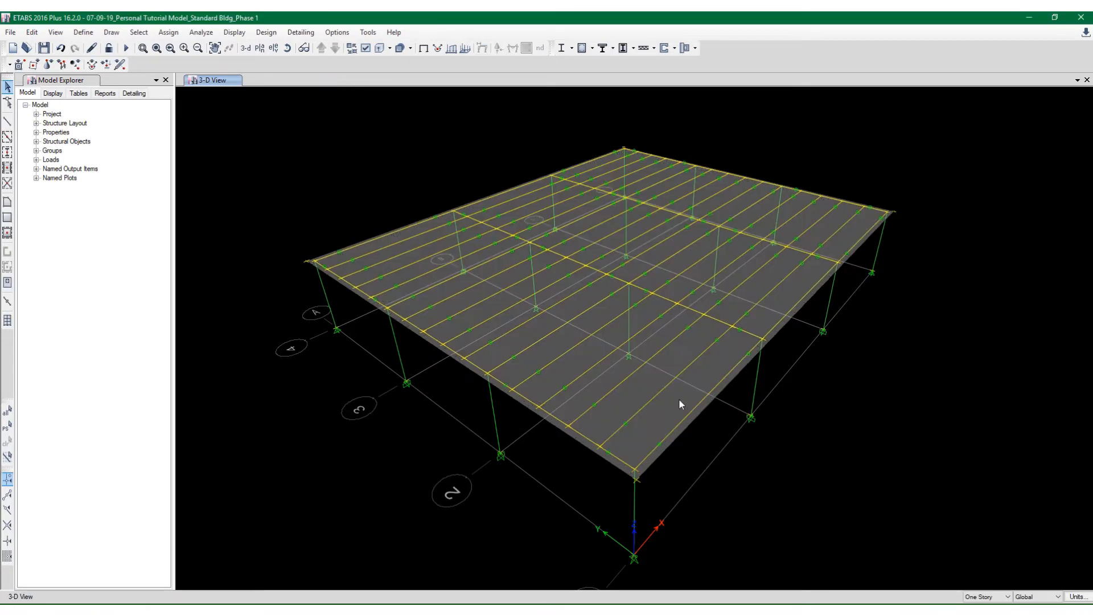
# Select the floor shell and accept the automatic floor mesh settings with an approximate maximum mesh size of 4 ft
pyautogui.click(682, 389)
pyautogui.click(201, 33)
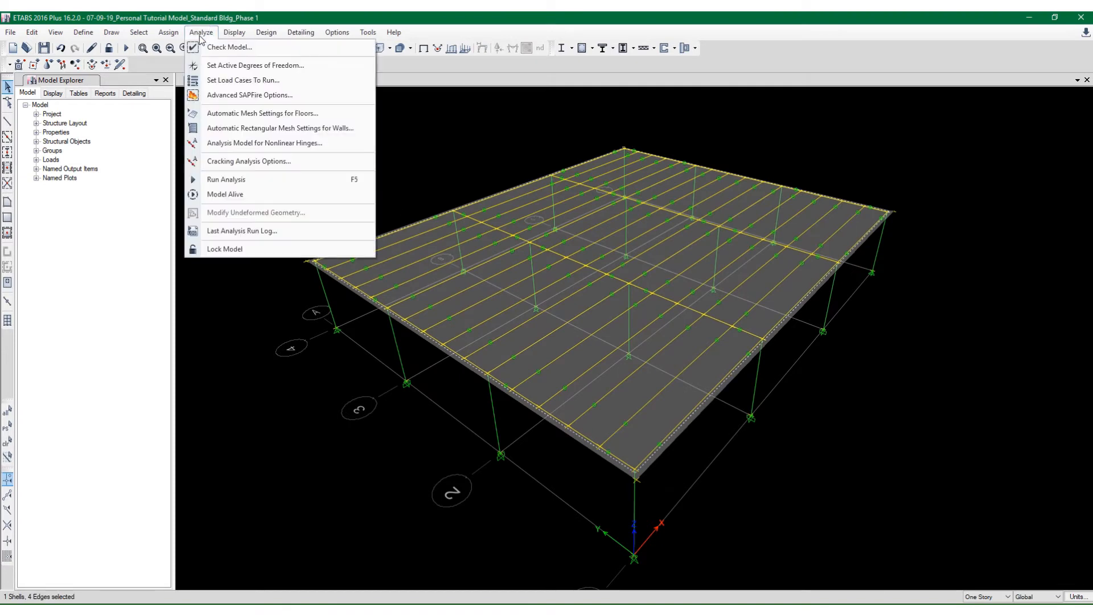
pyautogui.click(212, 113)
pyautogui.click(578, 304)
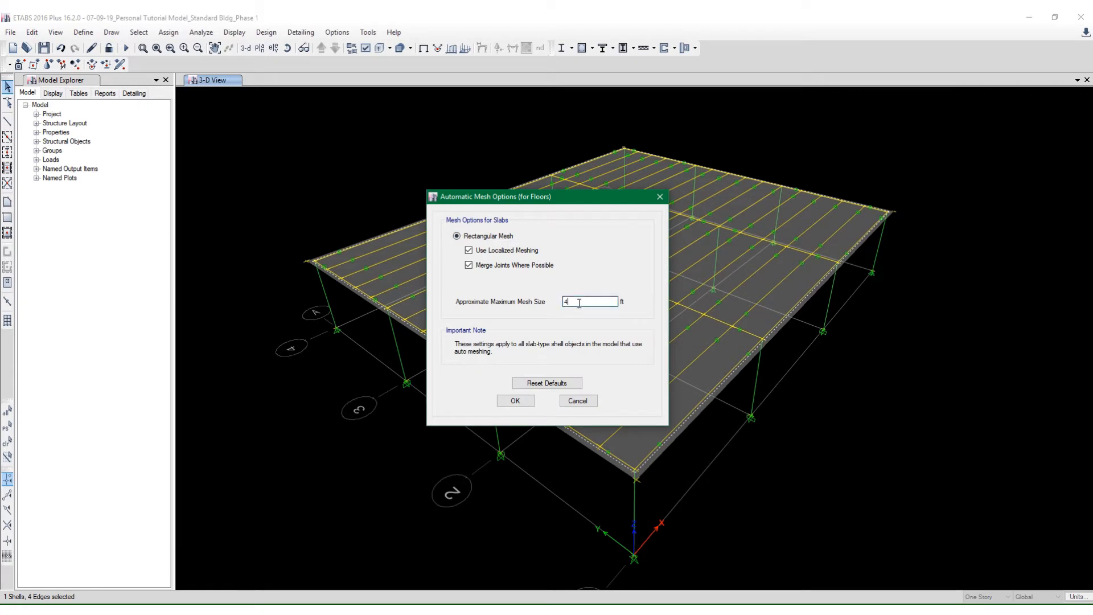
pyautogui.click(517, 401)
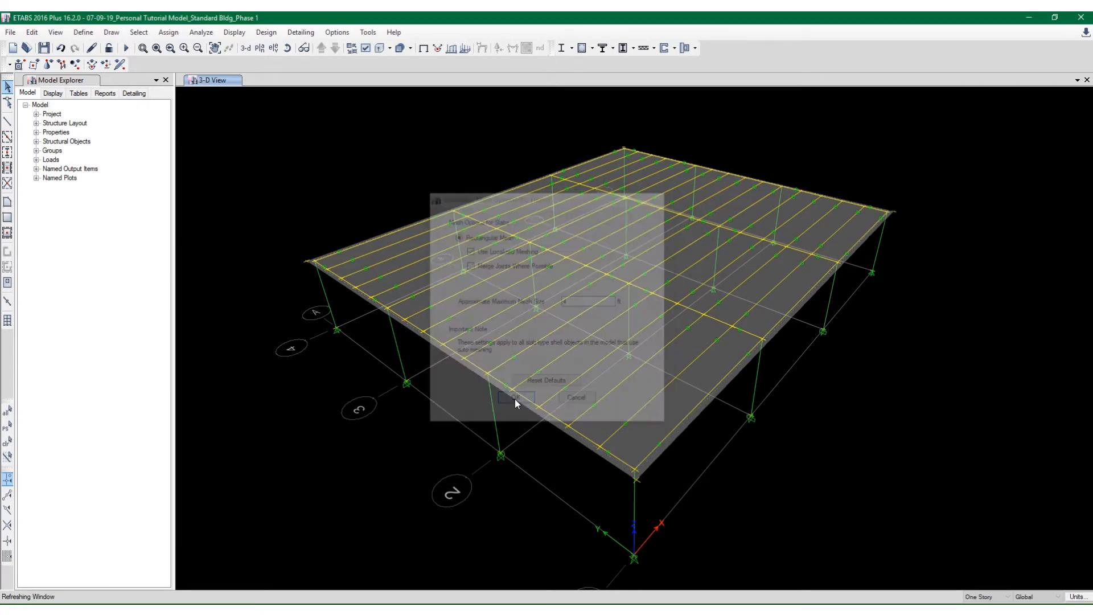
# Assign auto cookie-cut meshing to the floor shell with a maximum element size of 60 in
pyautogui.click(168, 33)
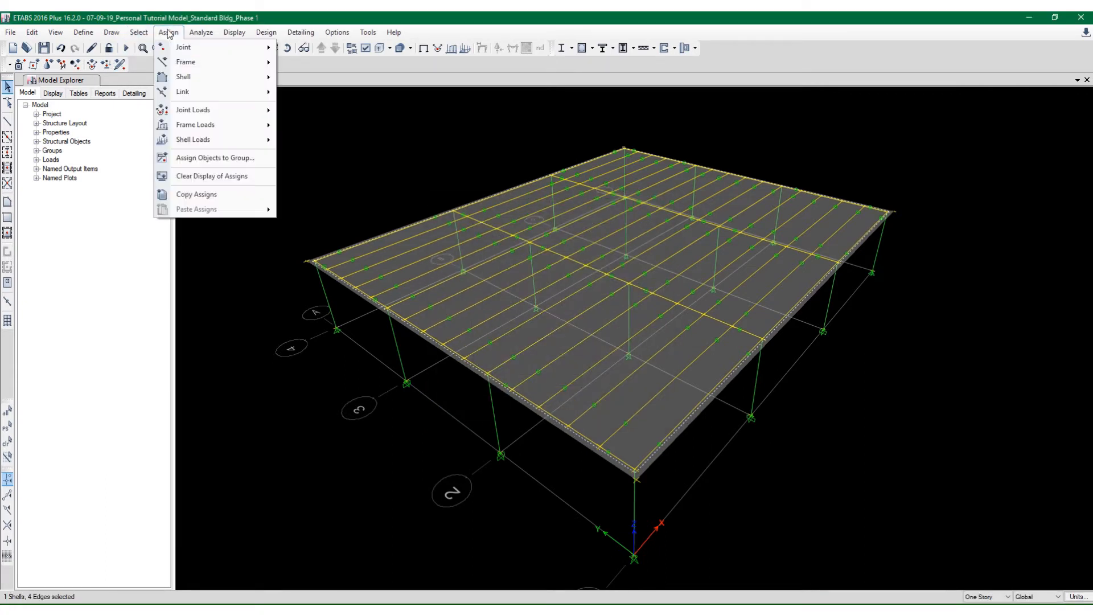
pyautogui.moveTo(179, 85)
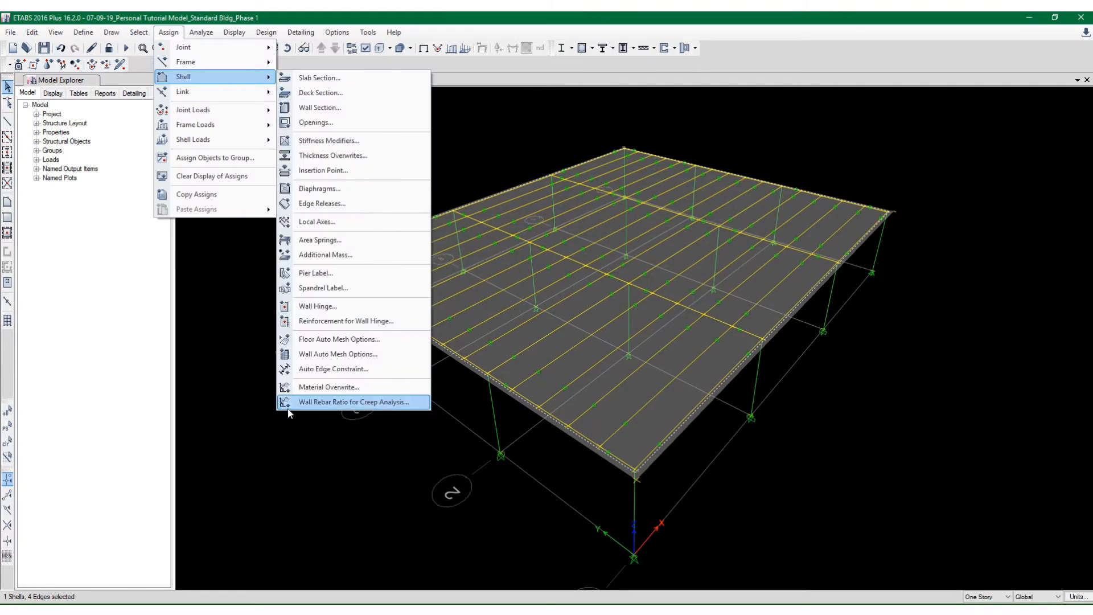
pyautogui.click(311, 339)
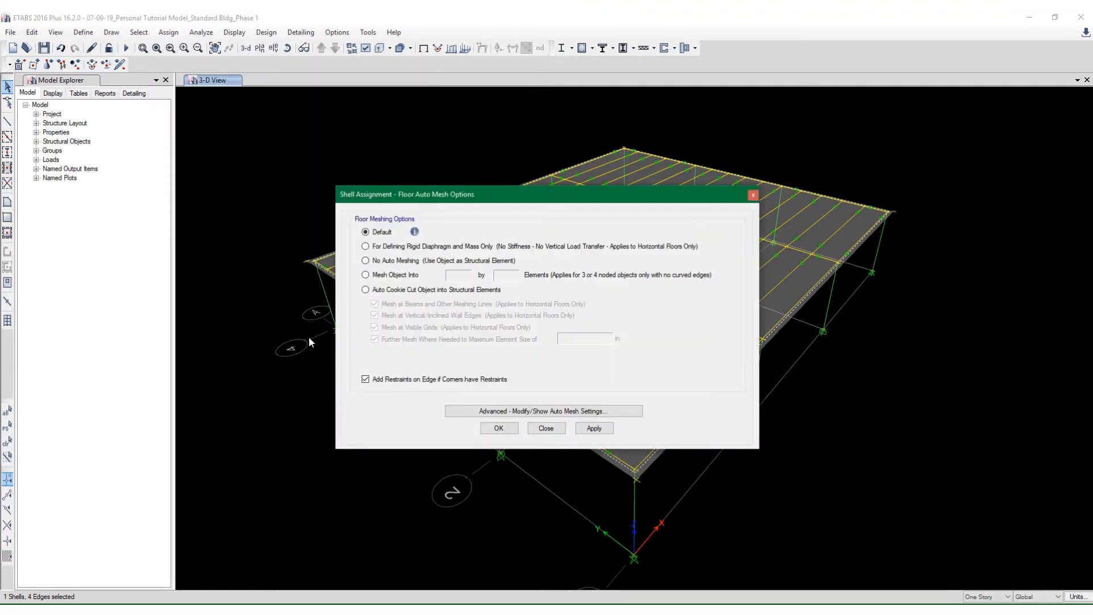
pyautogui.click(385, 289)
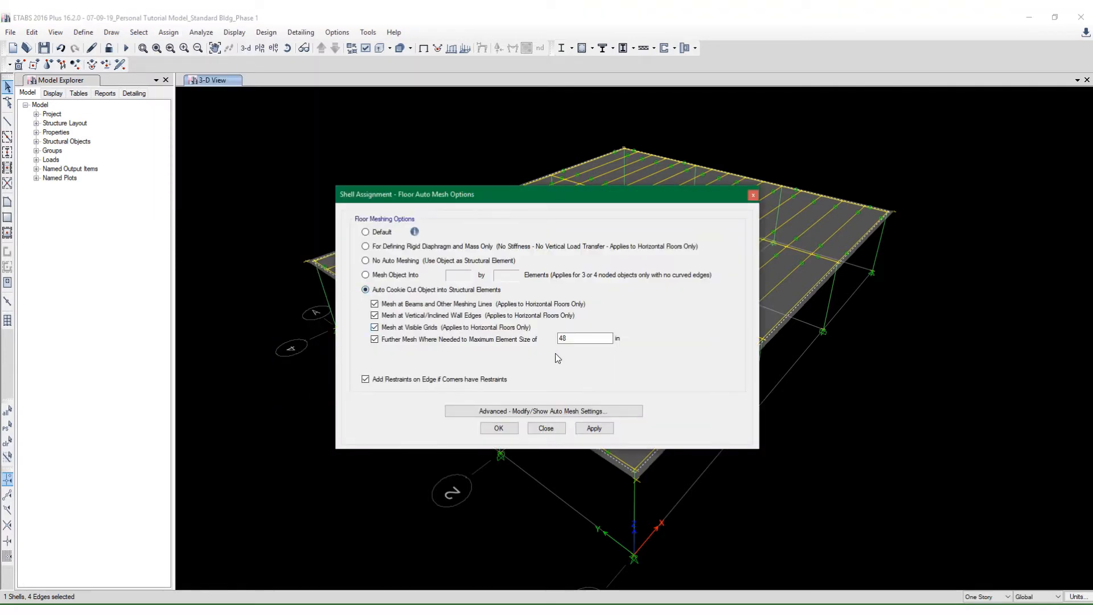
pyautogui.doubleClick(569, 338)
pyautogui.write('60')
pyautogui.click(595, 429)
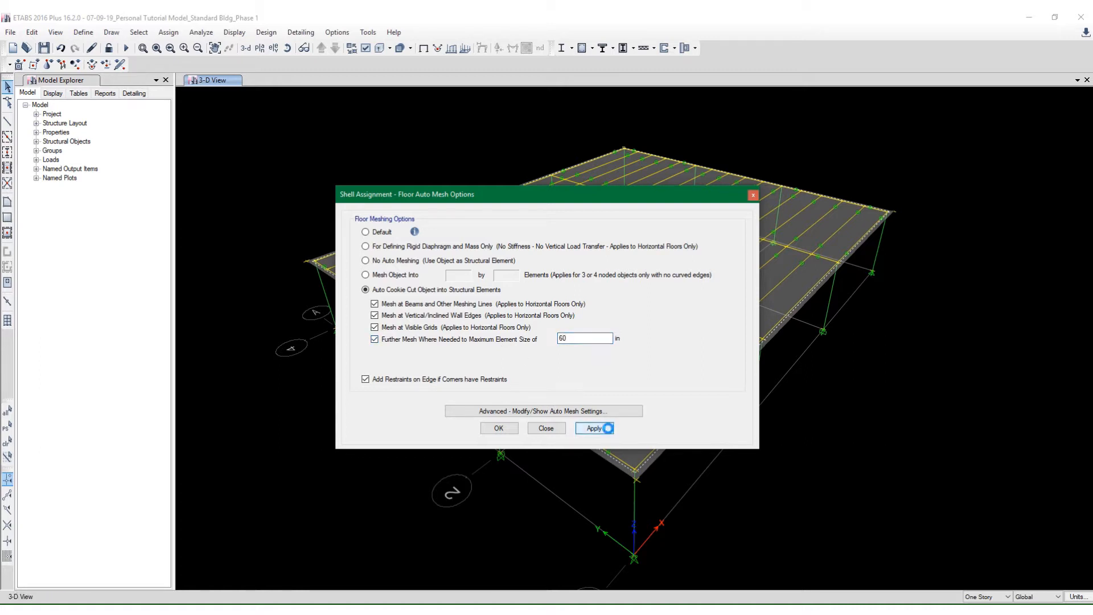
pyautogui.click(538, 433)
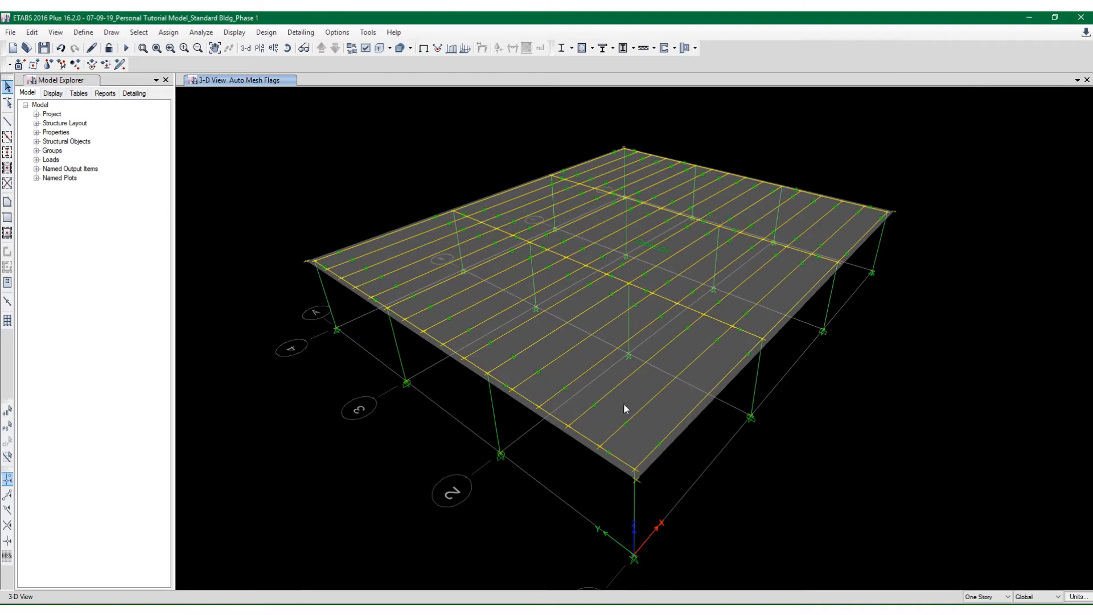
# Inspect the floor slab's assigned properties, including its floor meshing option, and clear the selection
pyautogui.rightClick(638, 393)
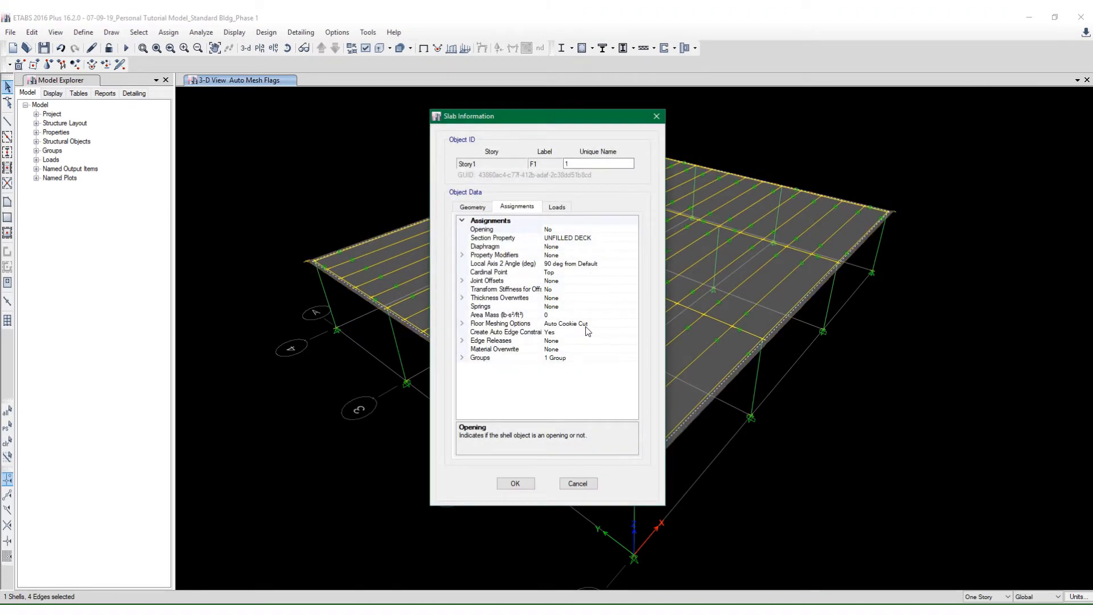
pyautogui.click(516, 484)
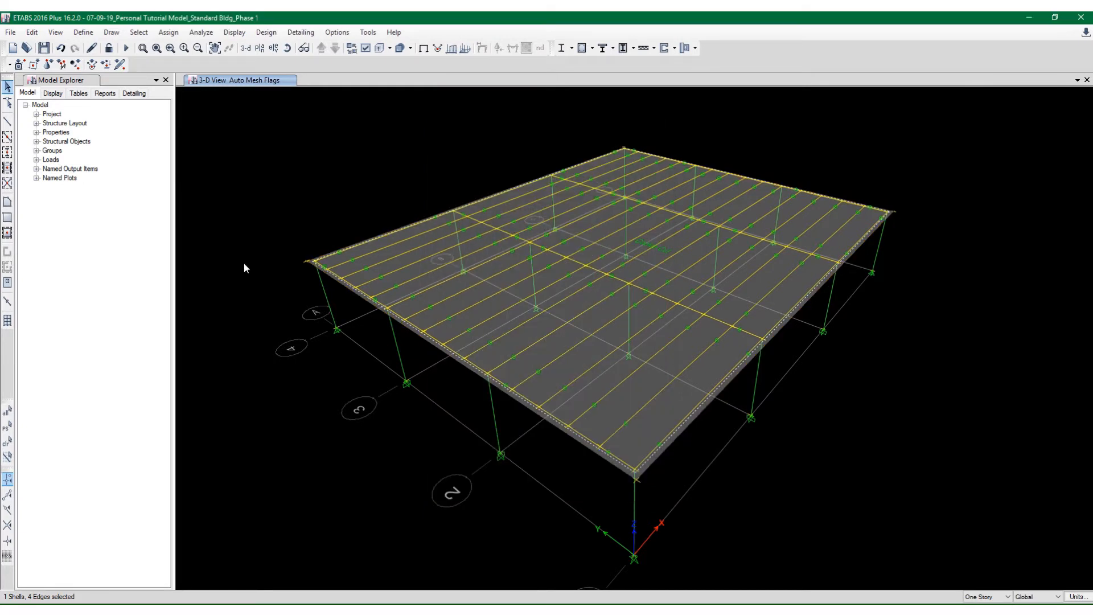
pyautogui.press('Escape')
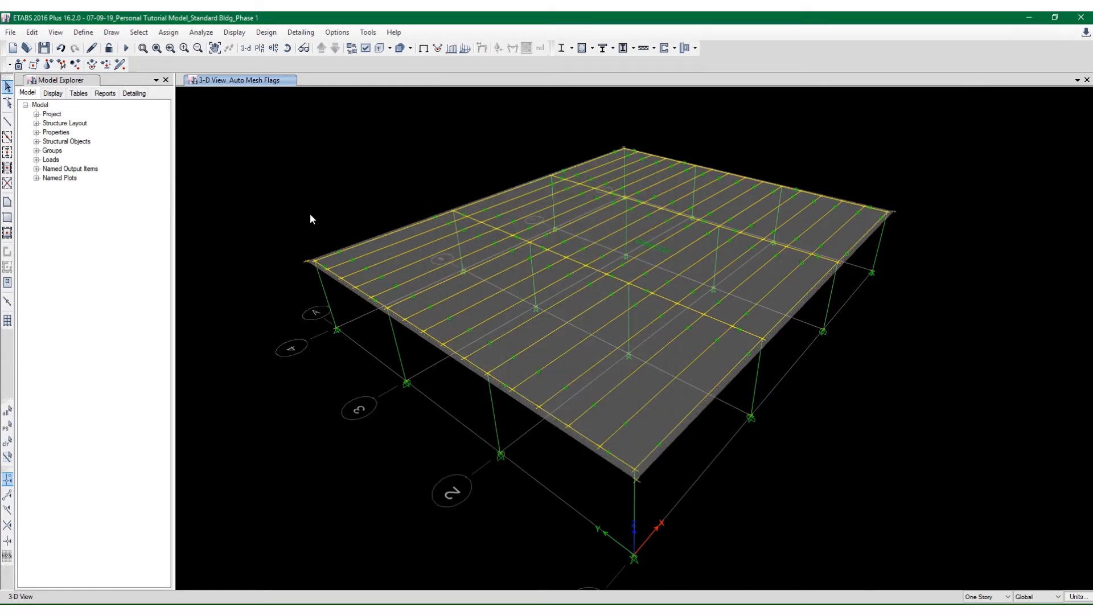
# Rerun the analysis to view the Dead load deformed shape with the 60 in mesh, and unlock the model
pyautogui.click(126, 48)
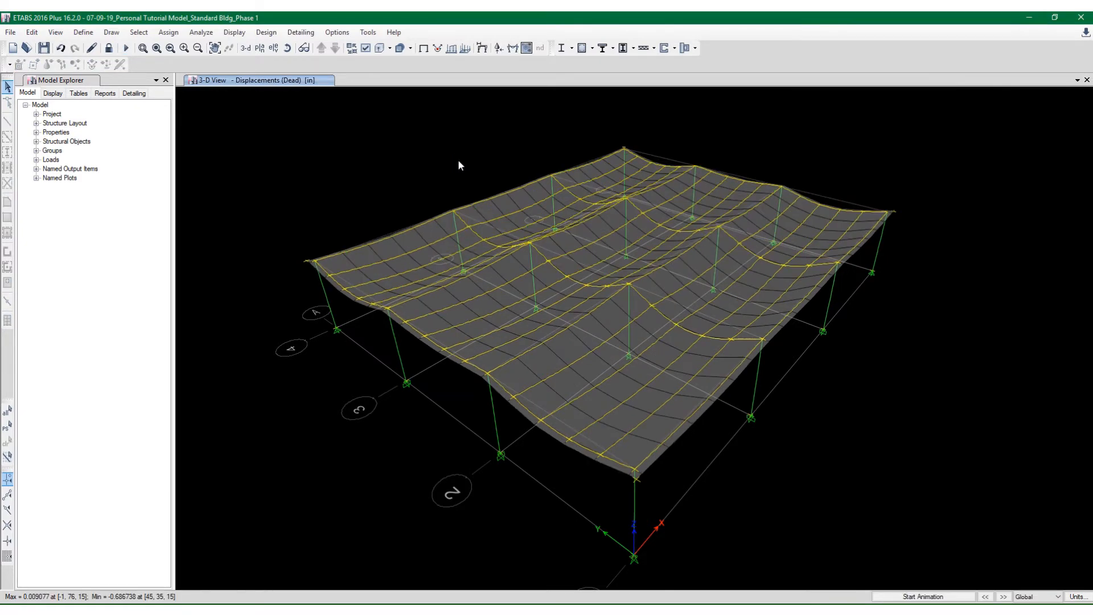
pyautogui.click(110, 49)
pyautogui.click(544, 353)
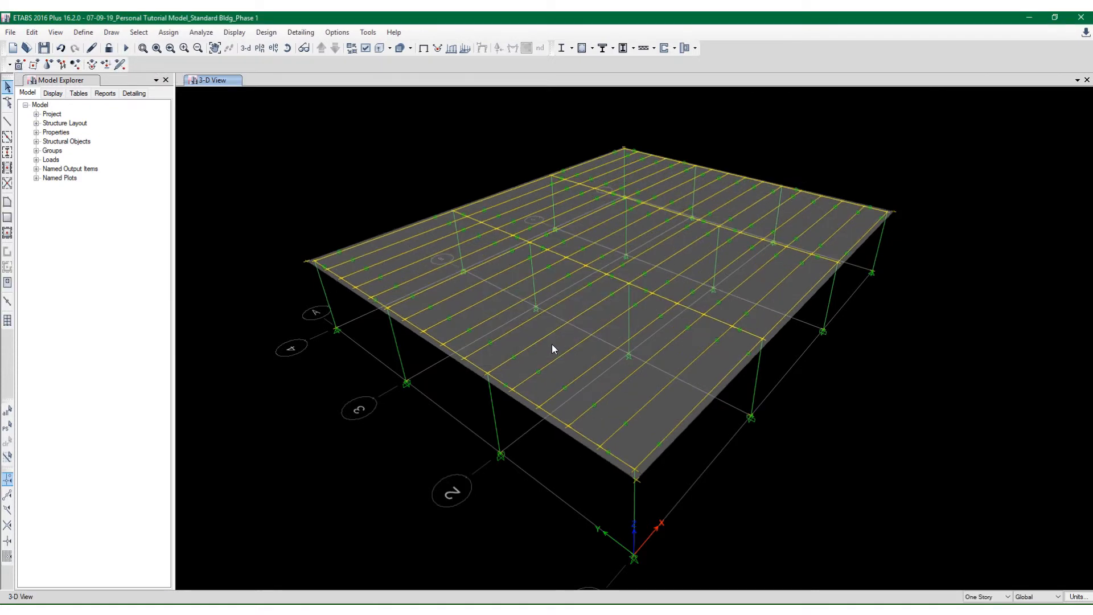
# Select the floor shell and set its auto cookie-cut meshing to a maximum element size of 48 in
pyautogui.click(552, 344)
pyautogui.click(168, 33)
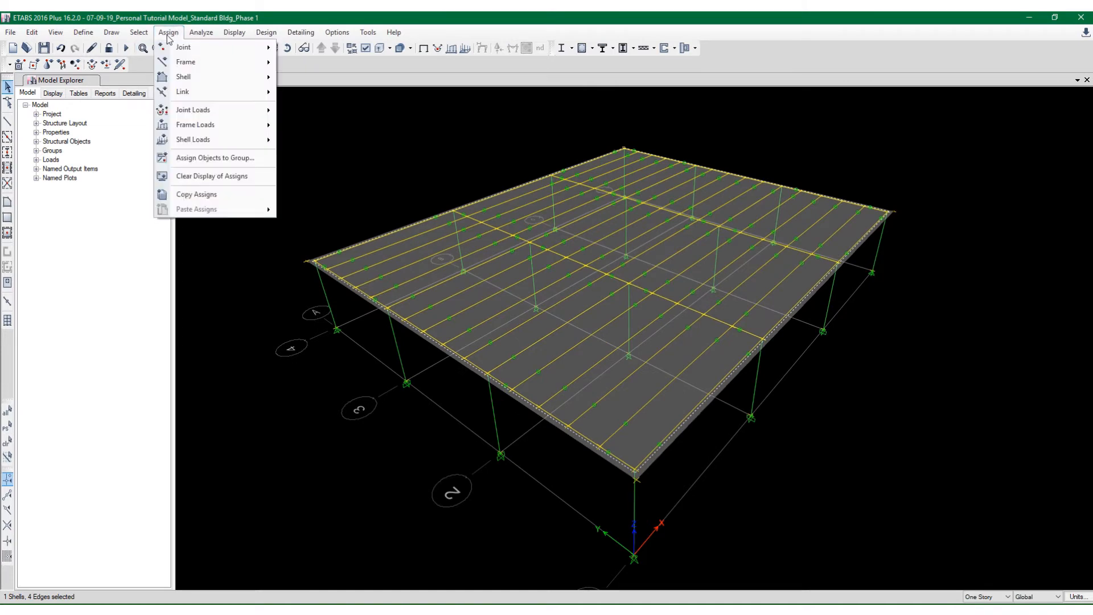
pyautogui.moveTo(225, 109)
pyautogui.moveTo(224, 83)
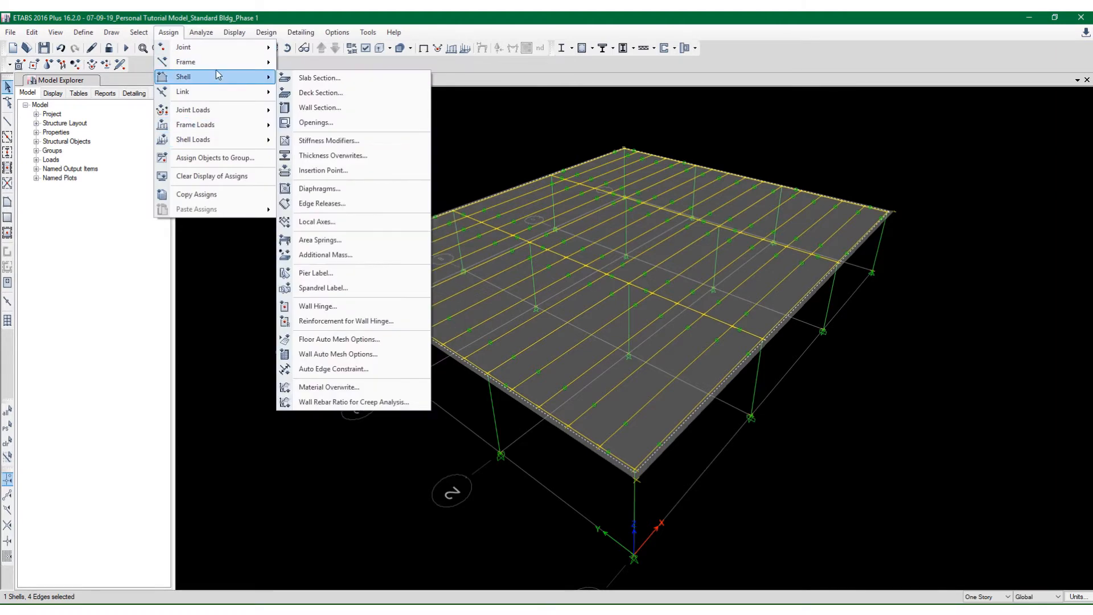
pyautogui.click(335, 340)
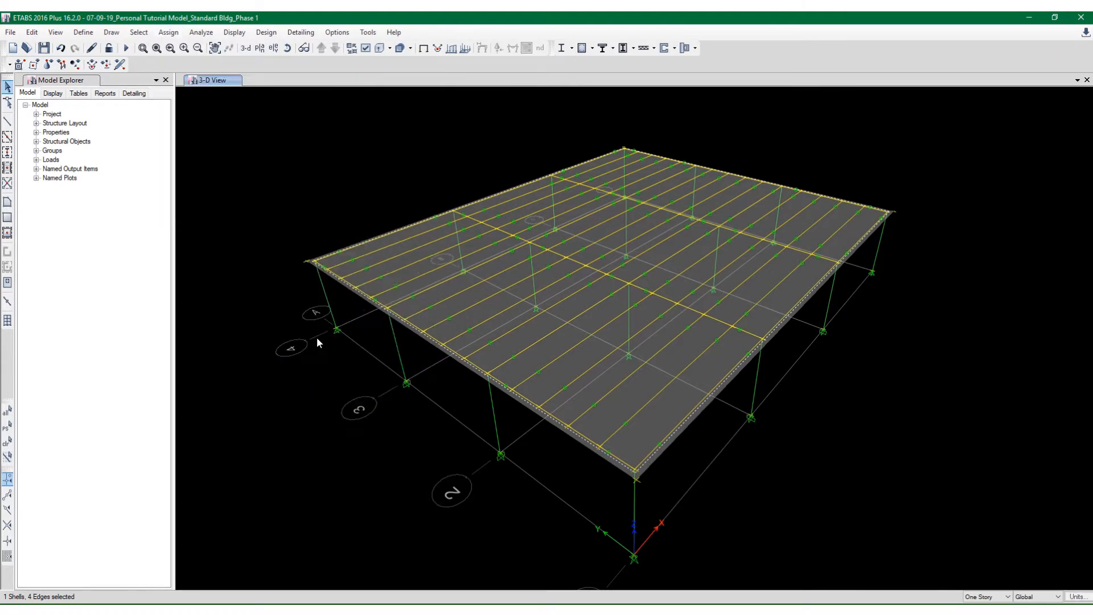
pyautogui.click(365, 289)
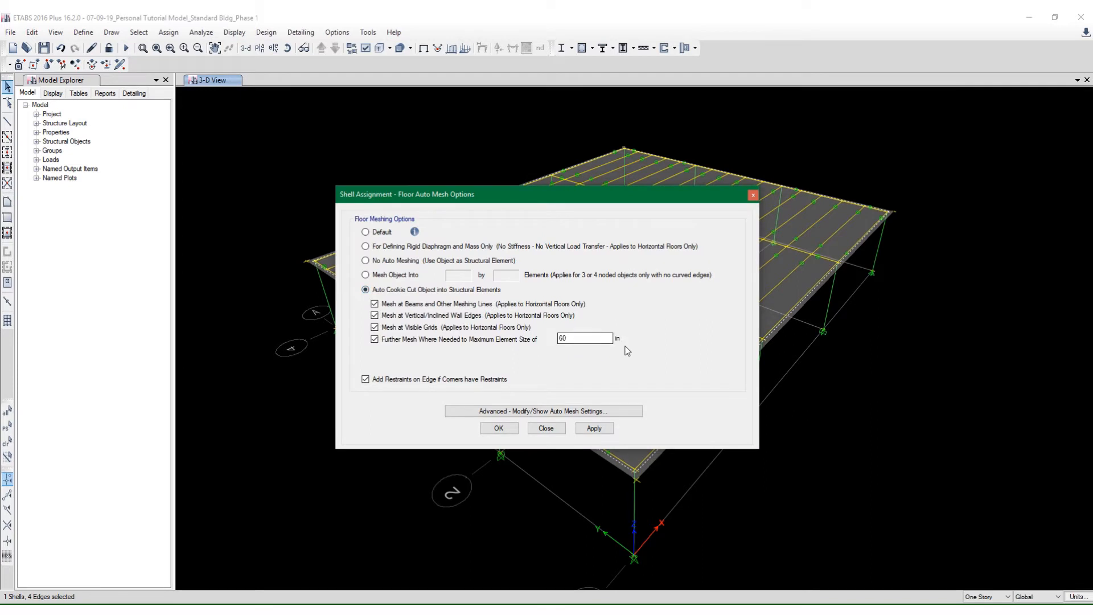
pyautogui.moveTo(598, 339); pyautogui.dragTo(522, 339)
pyautogui.write('48')
pyautogui.click(593, 428)
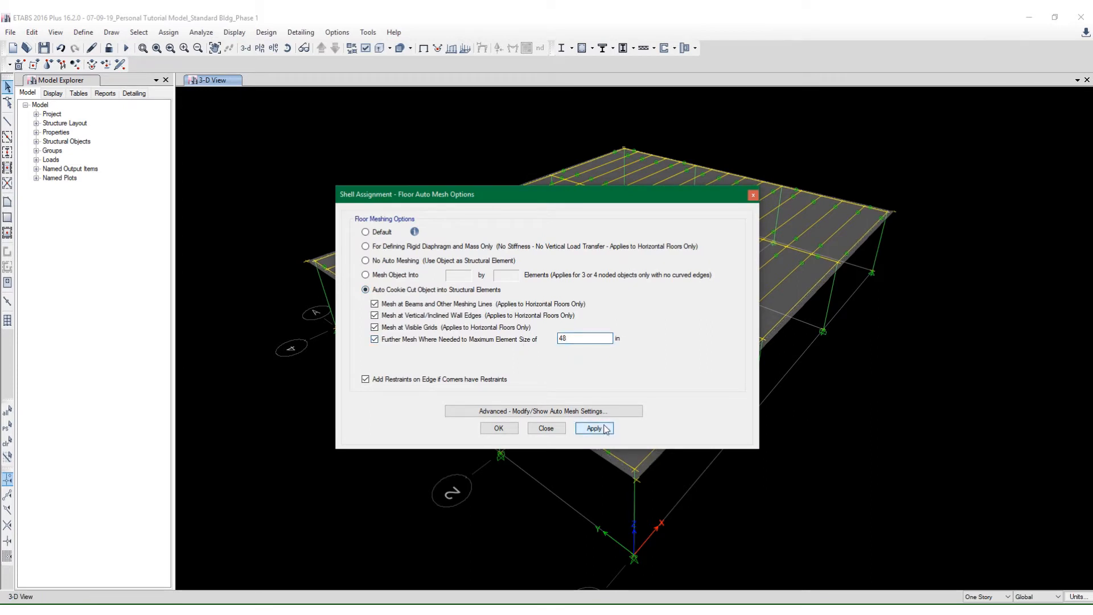
pyautogui.click(499, 428)
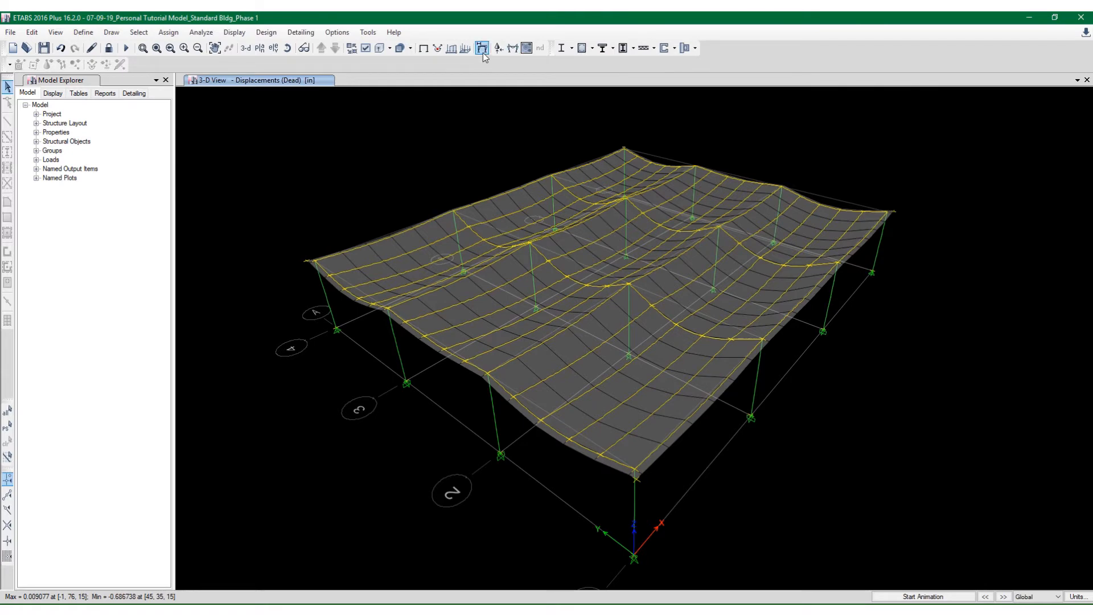
# Display the deformed shape for the Live load case with automatic scaling, Wire Shadow and Cubic Curve on, and contours off
pyautogui.click(234, 33)
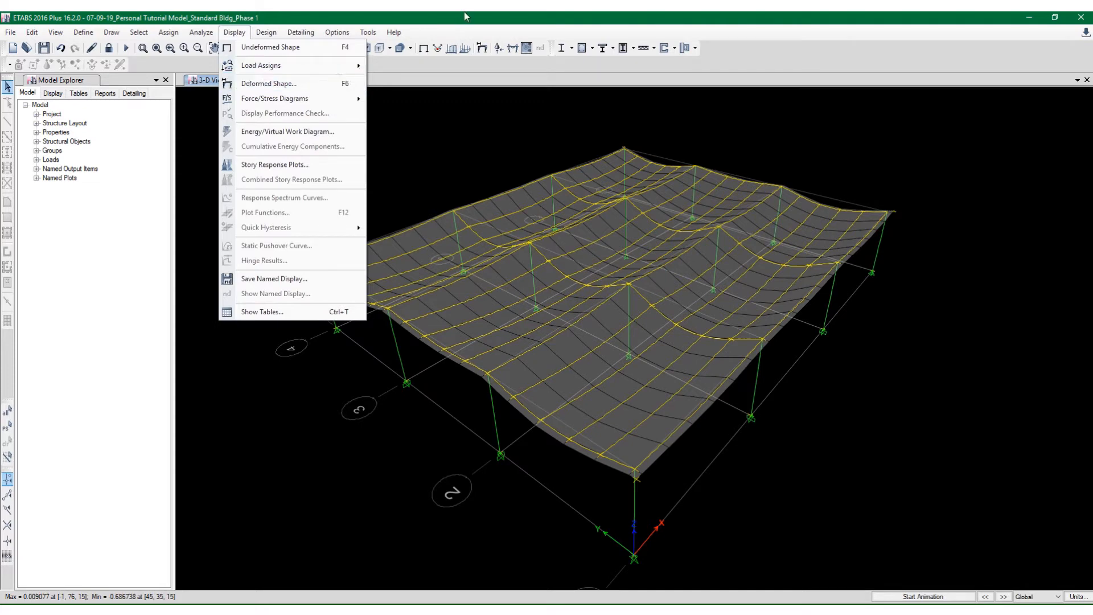
pyautogui.click(433, 81)
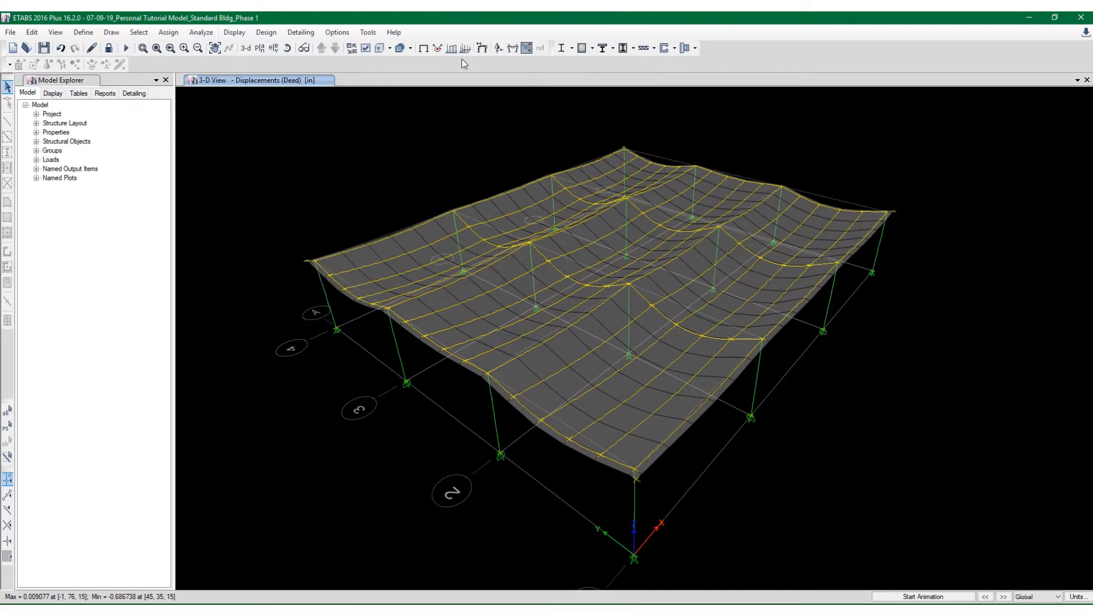
pyautogui.click(483, 50)
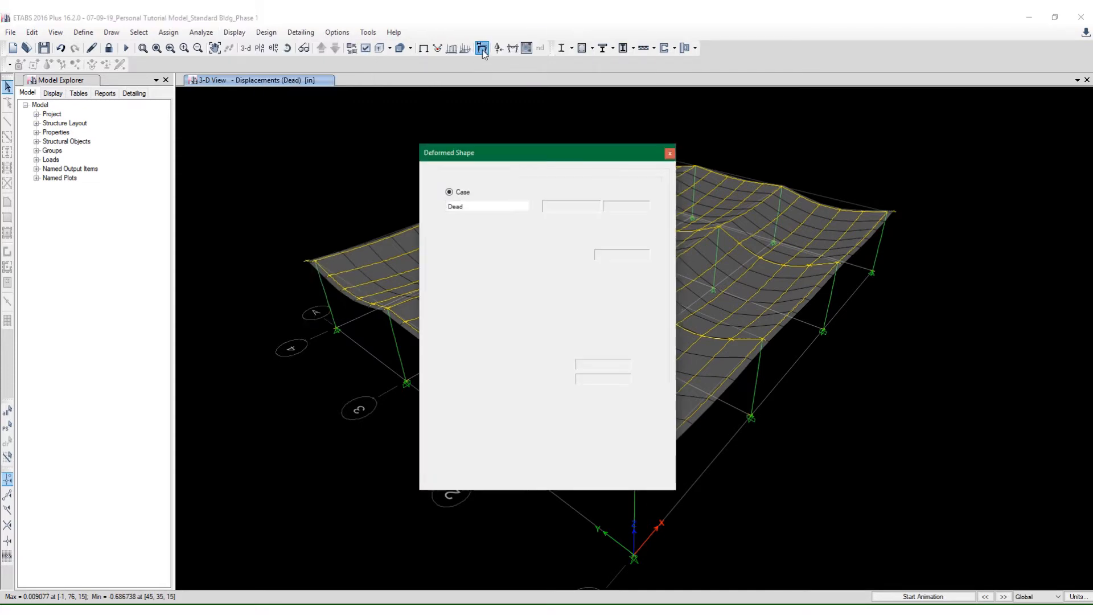
pyautogui.click(483, 208)
pyautogui.click(477, 216)
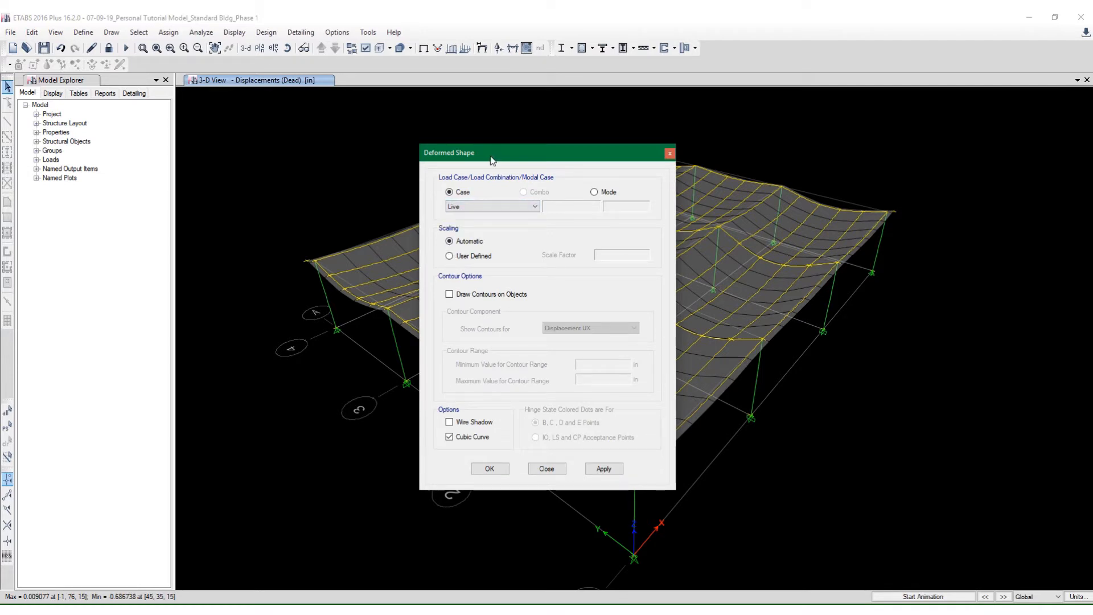
pyautogui.moveTo(494, 149); pyautogui.dragTo(427, 109)
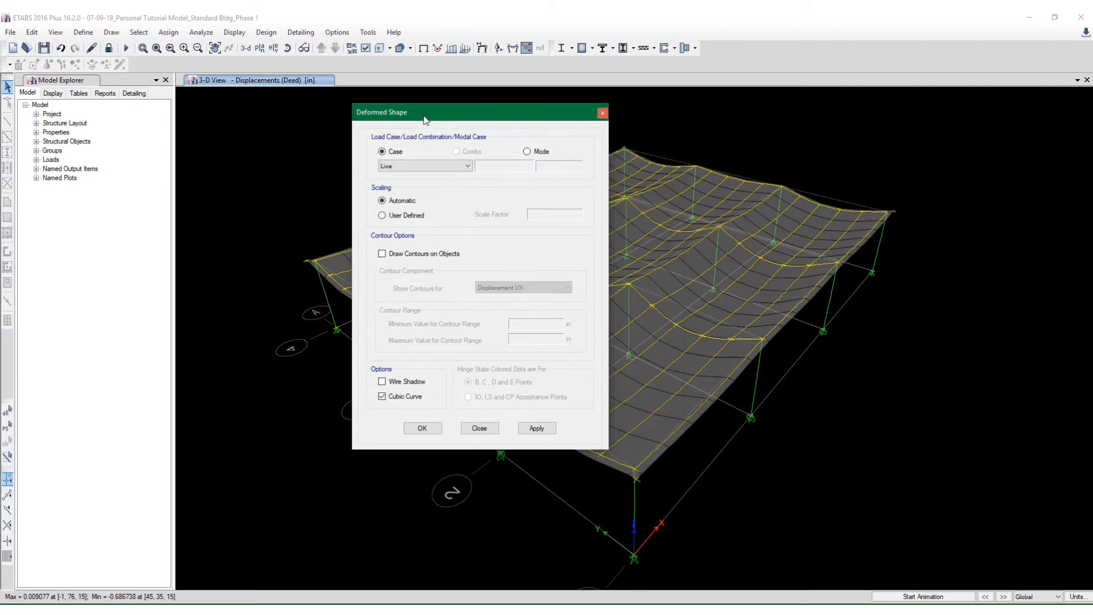
pyautogui.click(405, 383)
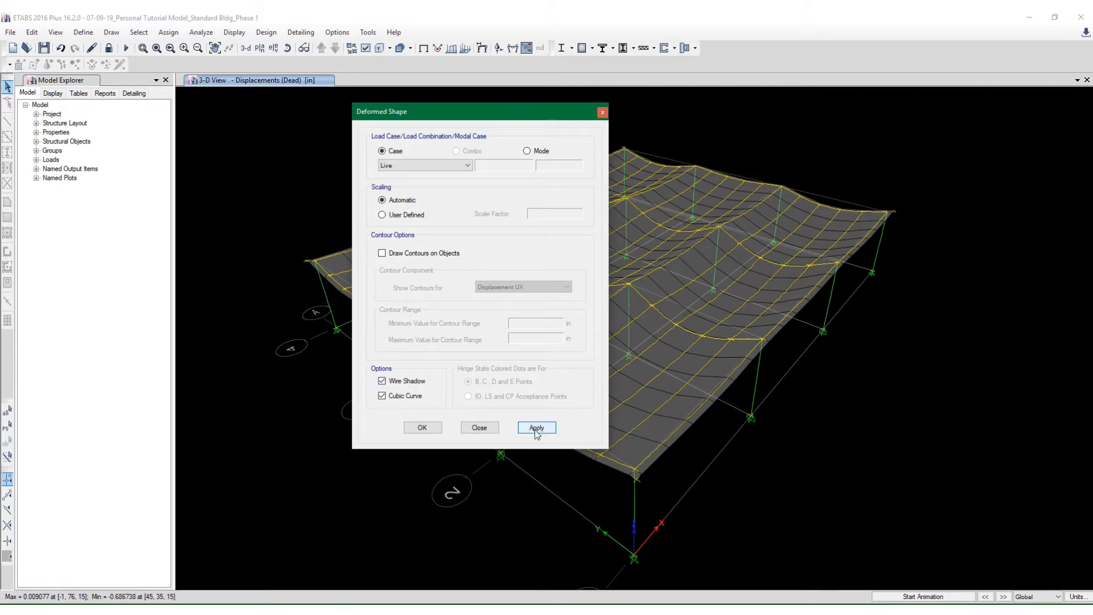
pyautogui.click(382, 253)
pyautogui.click(382, 254)
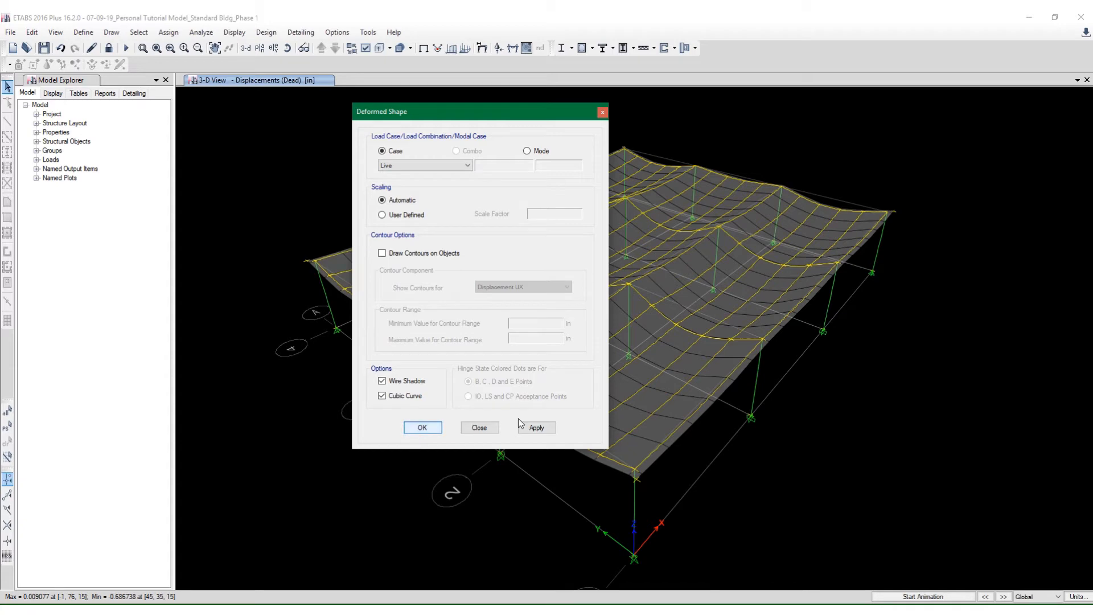
pyautogui.click(536, 427)
pyautogui.click(422, 427)
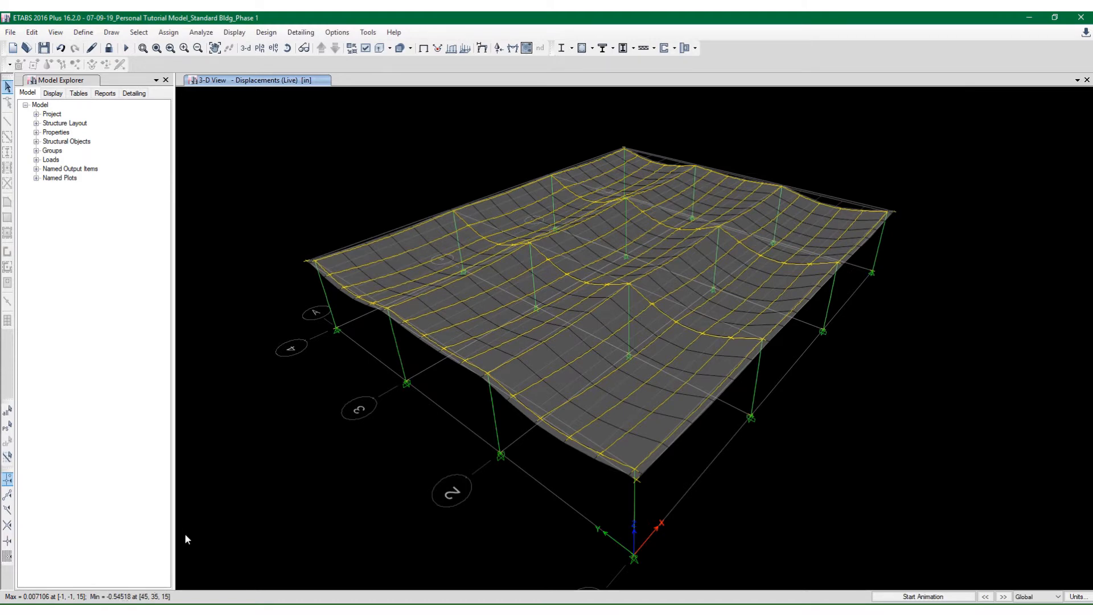
# Animate the Live load deformed shape in the 3-D view and stop the animation
pyautogui.click(923, 597)
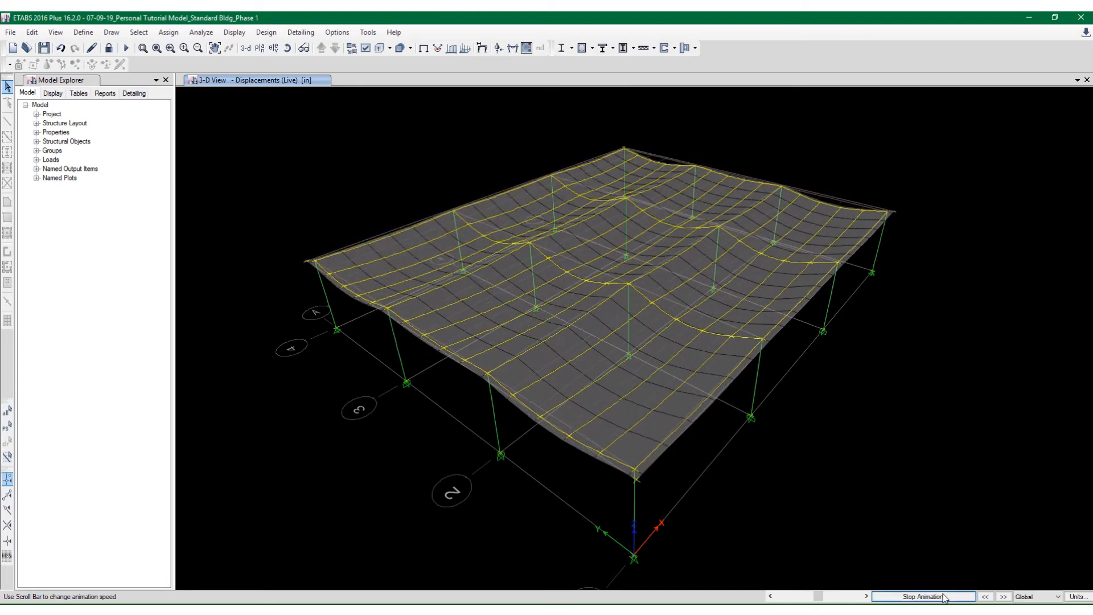
pyautogui.click(924, 596)
pyautogui.click(6, 86)
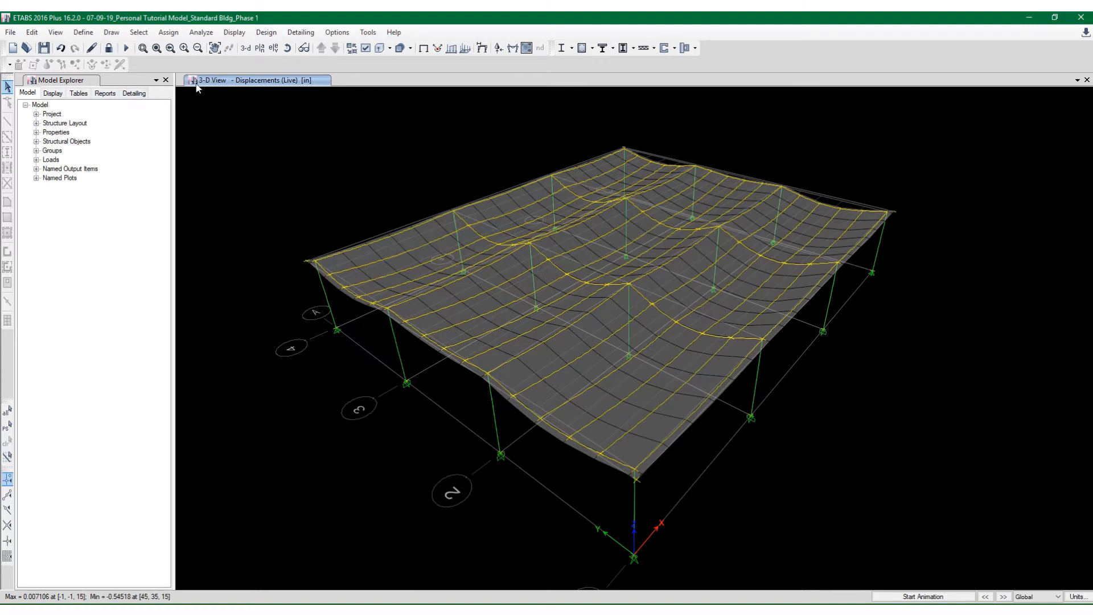
# Show the Base Reactions table from the analysis reaction results and undock it over the 3-D view
pyautogui.click(269, 34)
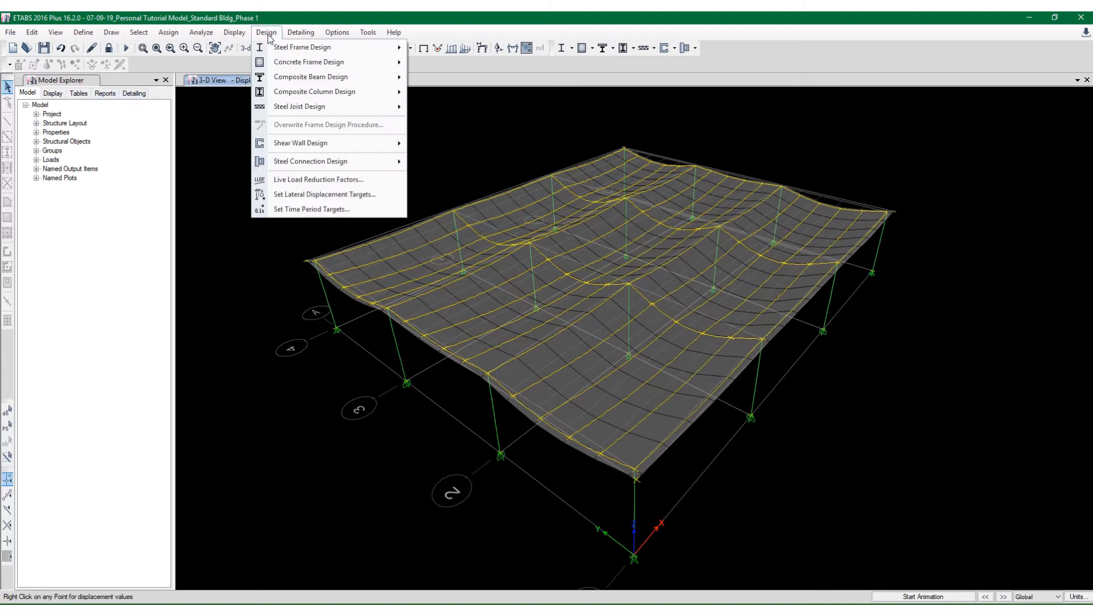
pyautogui.moveTo(244, 40)
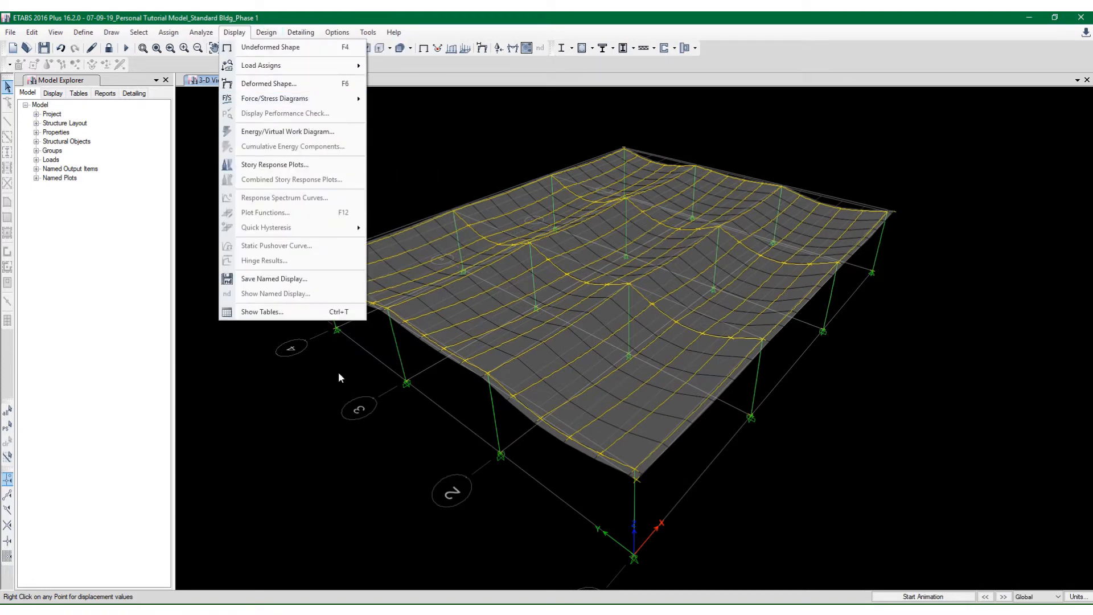
pyautogui.click(262, 311)
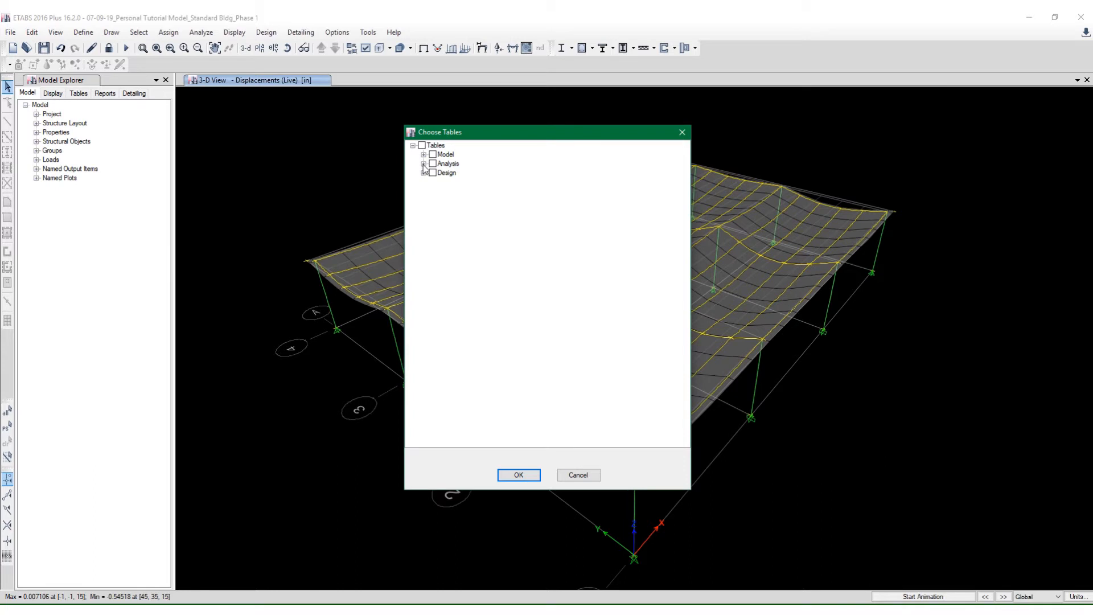
pyautogui.click(423, 164)
pyautogui.click(424, 164)
pyautogui.click(424, 164)
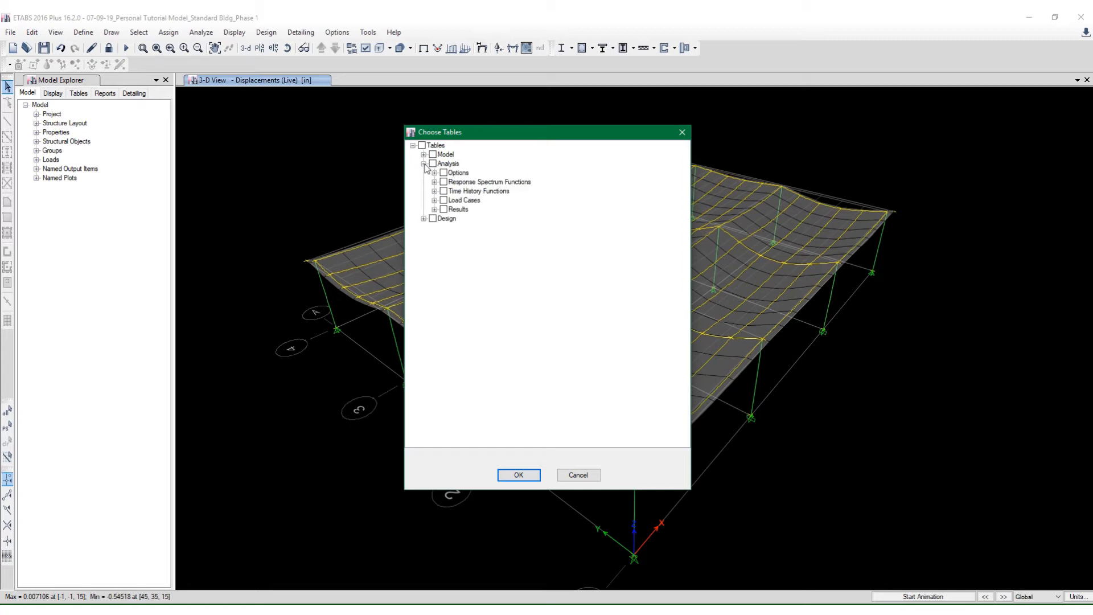
pyautogui.click(434, 209)
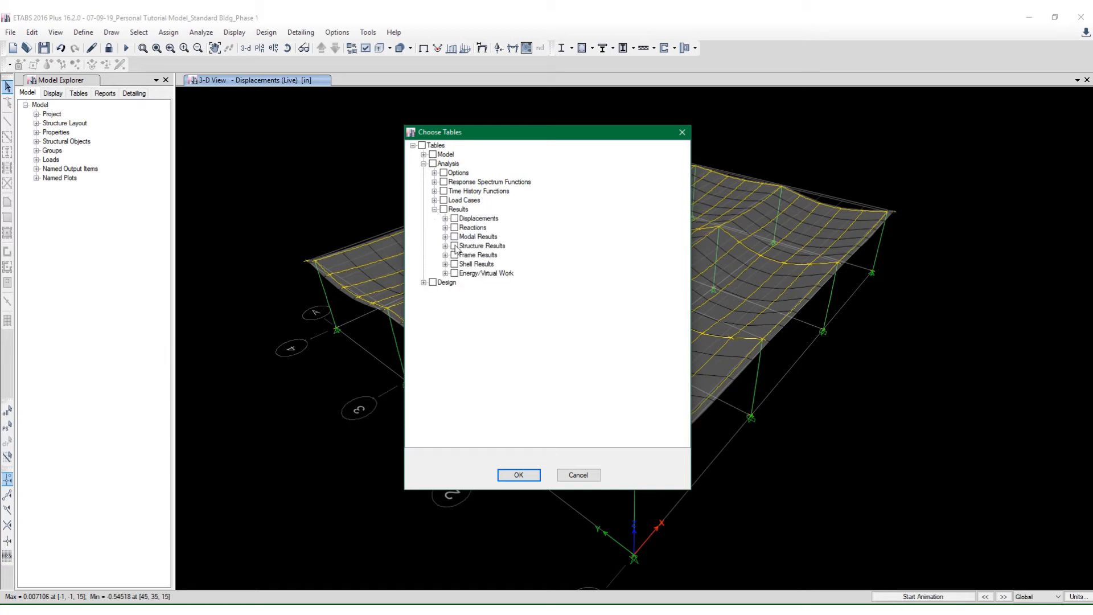
pyautogui.click(445, 228)
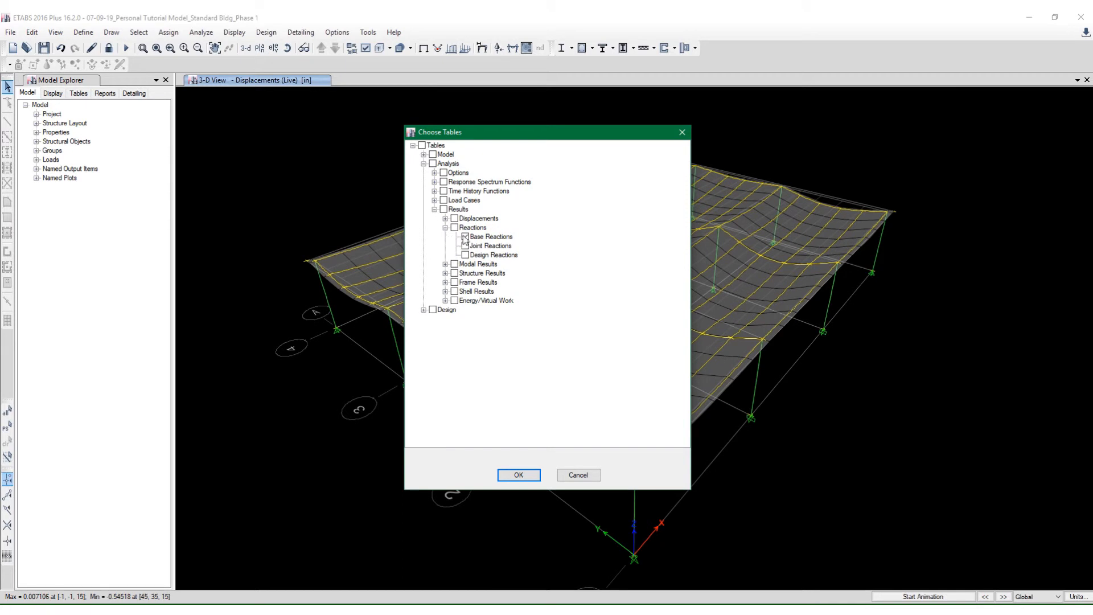
pyautogui.click(465, 237)
pyautogui.click(519, 475)
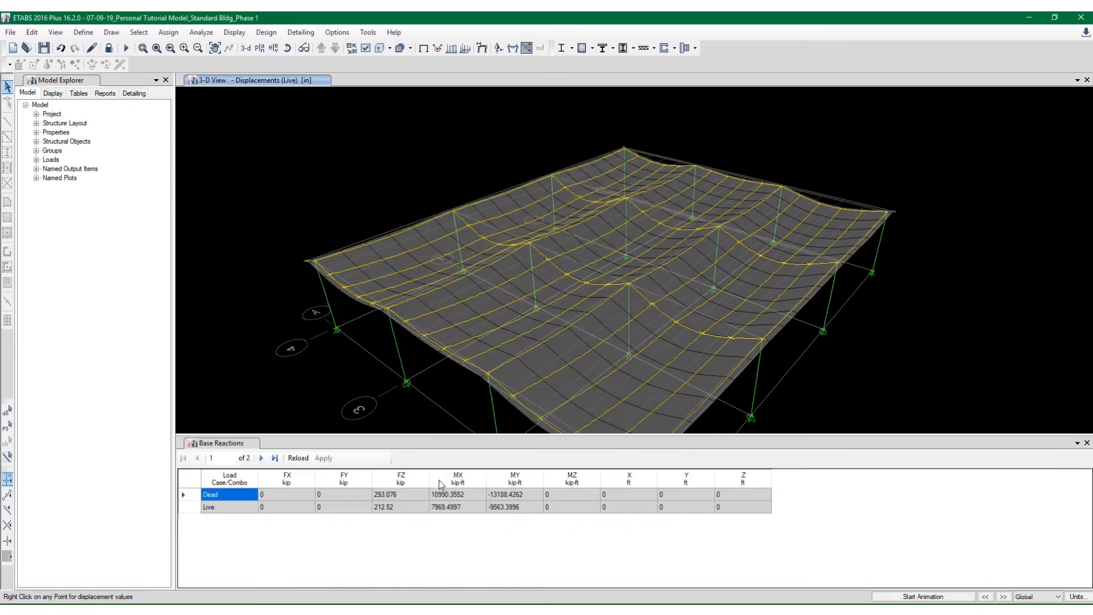
pyautogui.moveTo(401, 444); pyautogui.dragTo(373, 356)
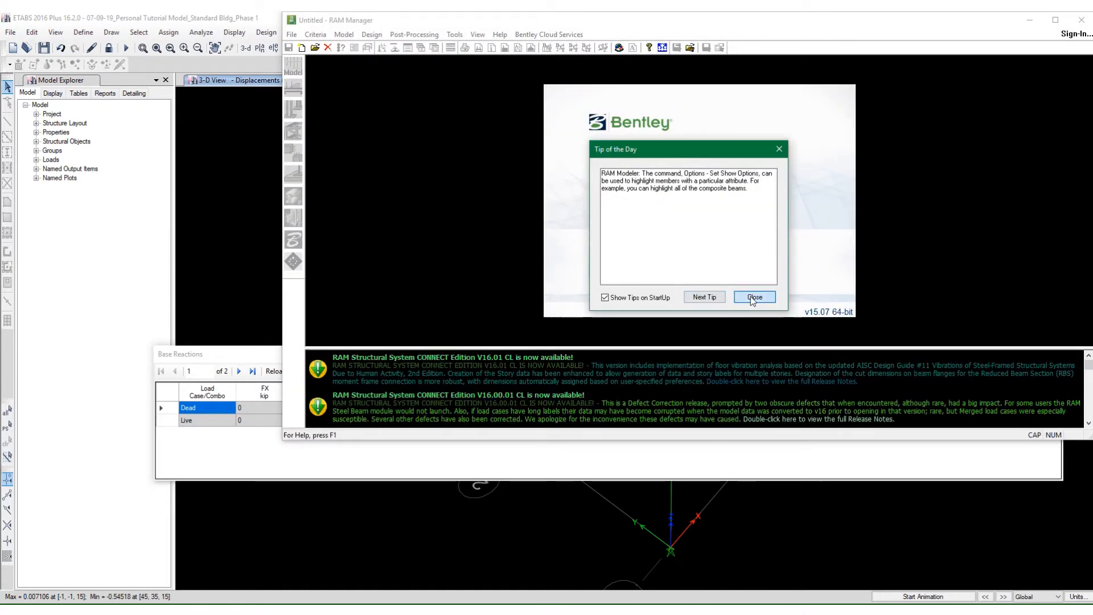
# Switch to RAM Manager, dismiss the startup tip, open 07-02-19_Personal Tutorial Model_Standard Bldg_Phase 1, and maximize the window
pyautogui.click(751, 297)
pyautogui.click(727, 313)
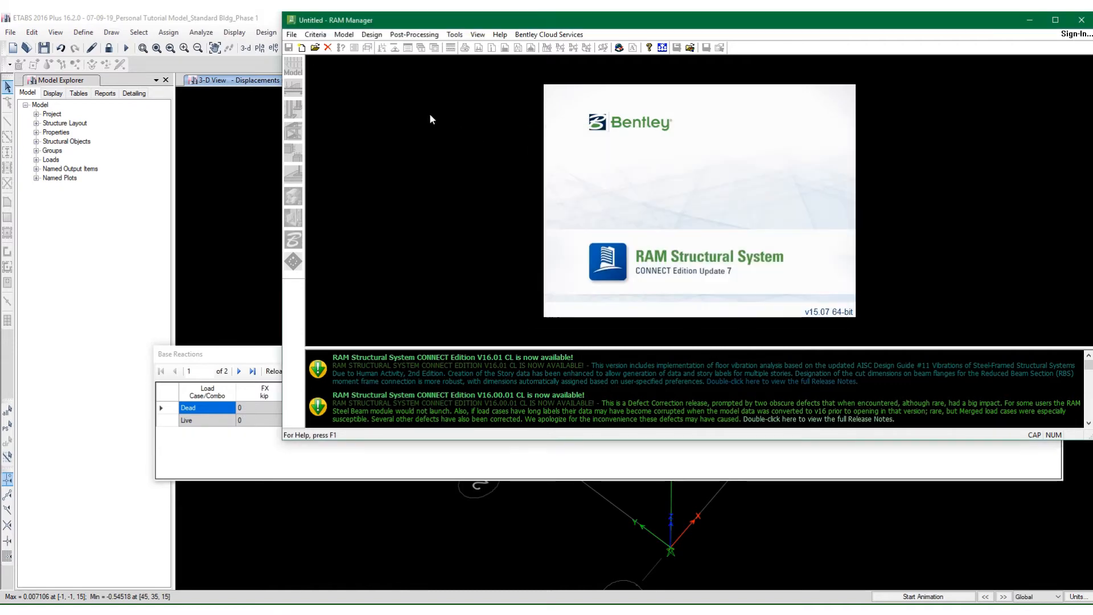
pyautogui.click(291, 35)
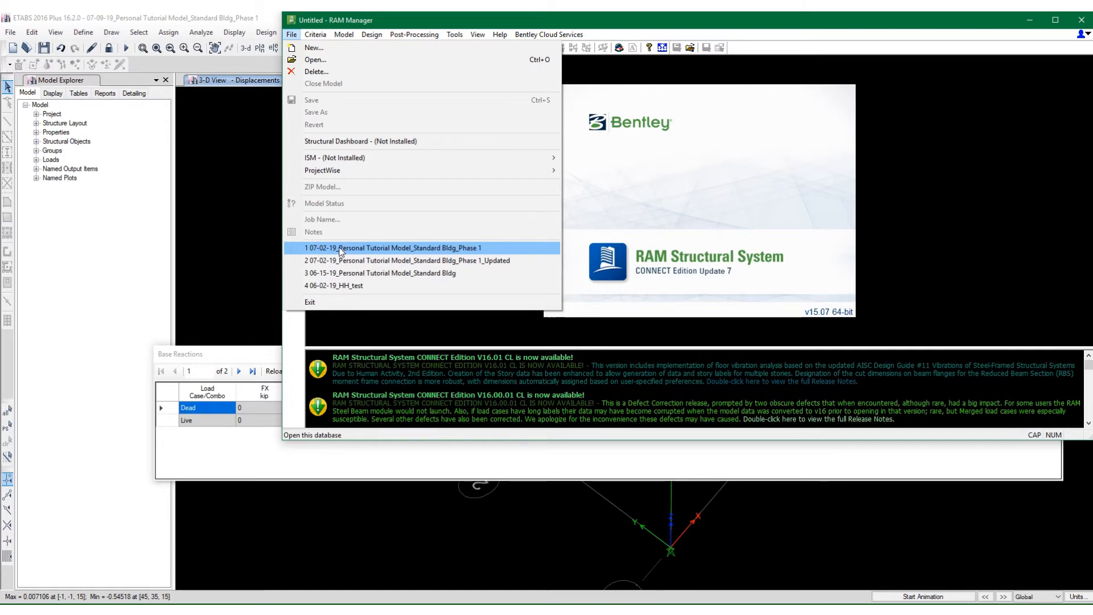
pyautogui.click(340, 249)
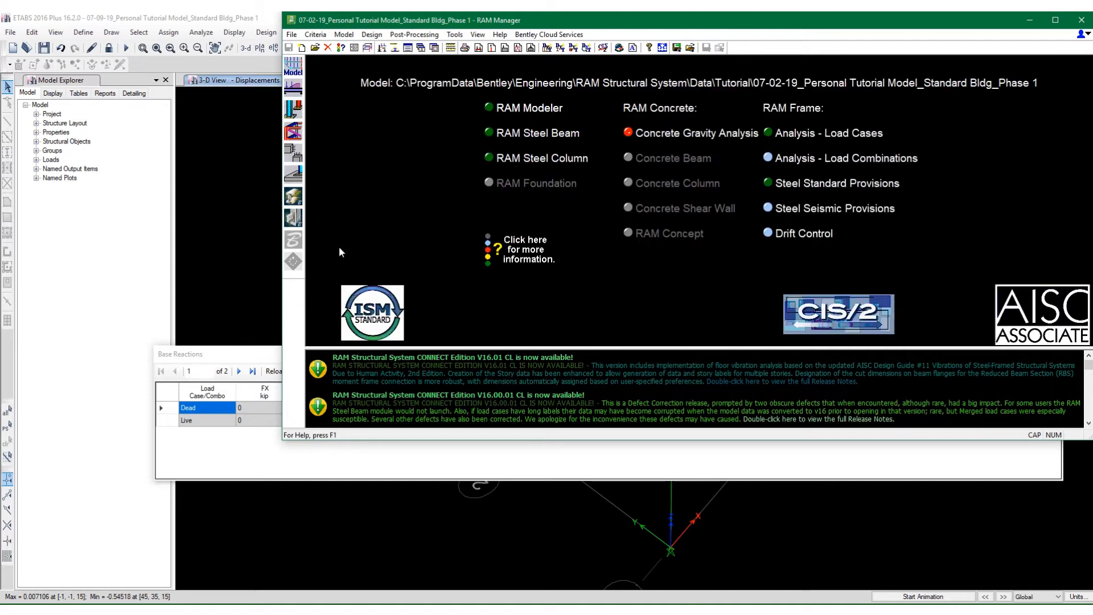
pyautogui.click(1055, 21)
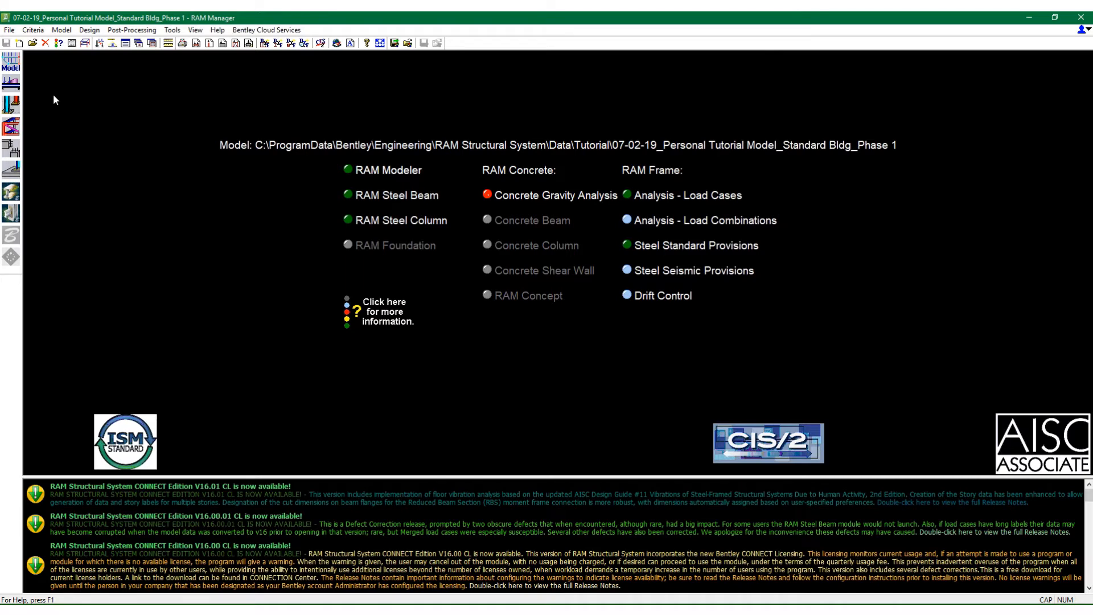
# Compare the gravity loads in RAM Frame with the Base Reactions table in ETABS, and close the table
pyautogui.click(12, 129)
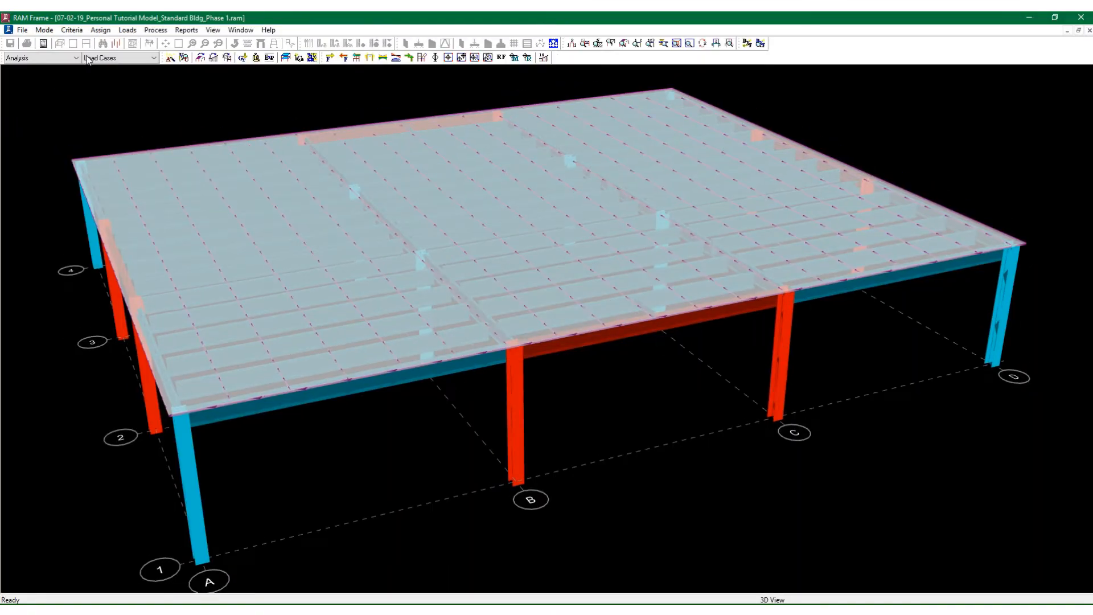
pyautogui.click(127, 30)
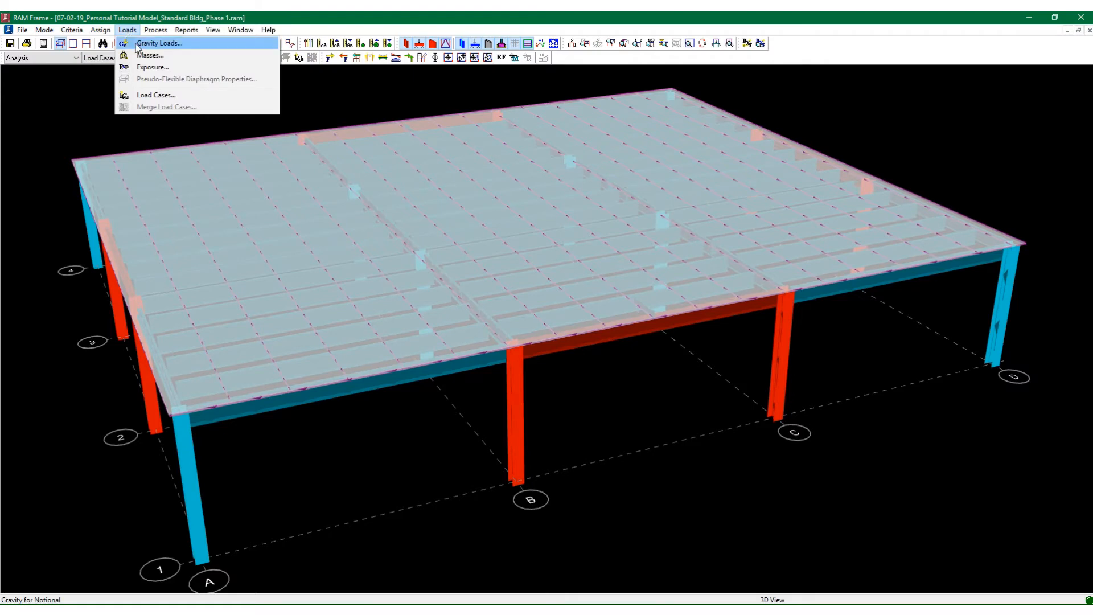
pyautogui.click(151, 43)
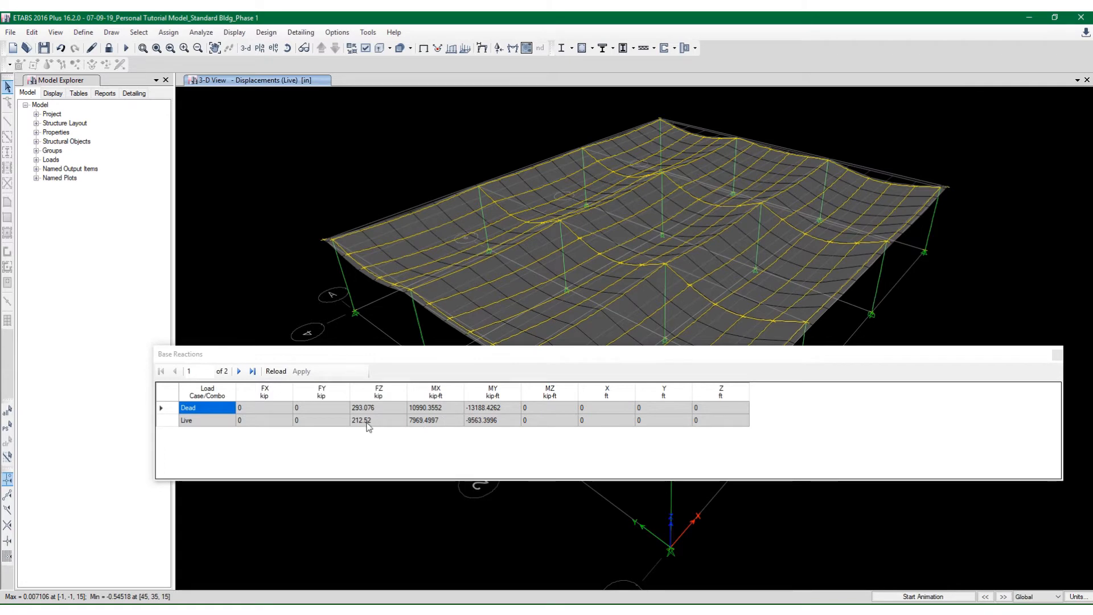
pyautogui.click(1026, 352)
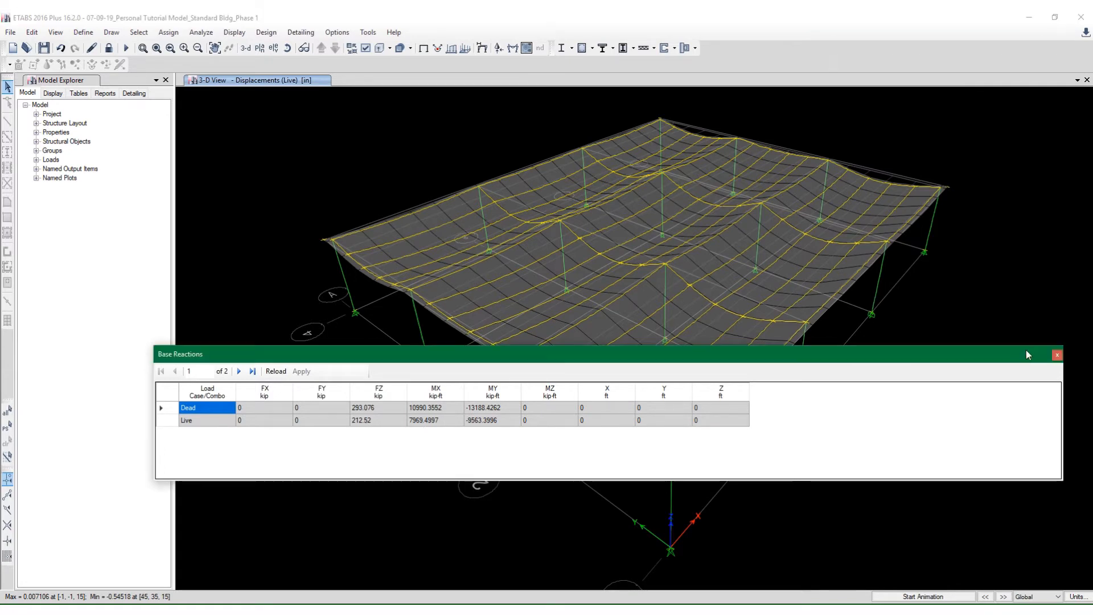
pyautogui.click(1057, 355)
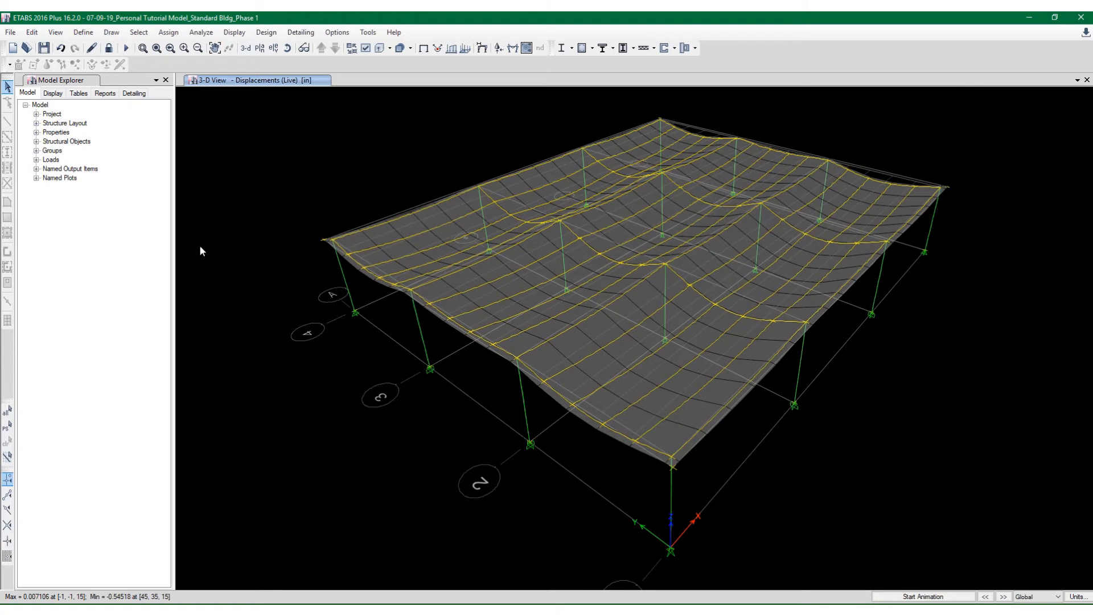
pyautogui.moveTo(346, 241); pyautogui.dragTo(333, 226, button='middle')
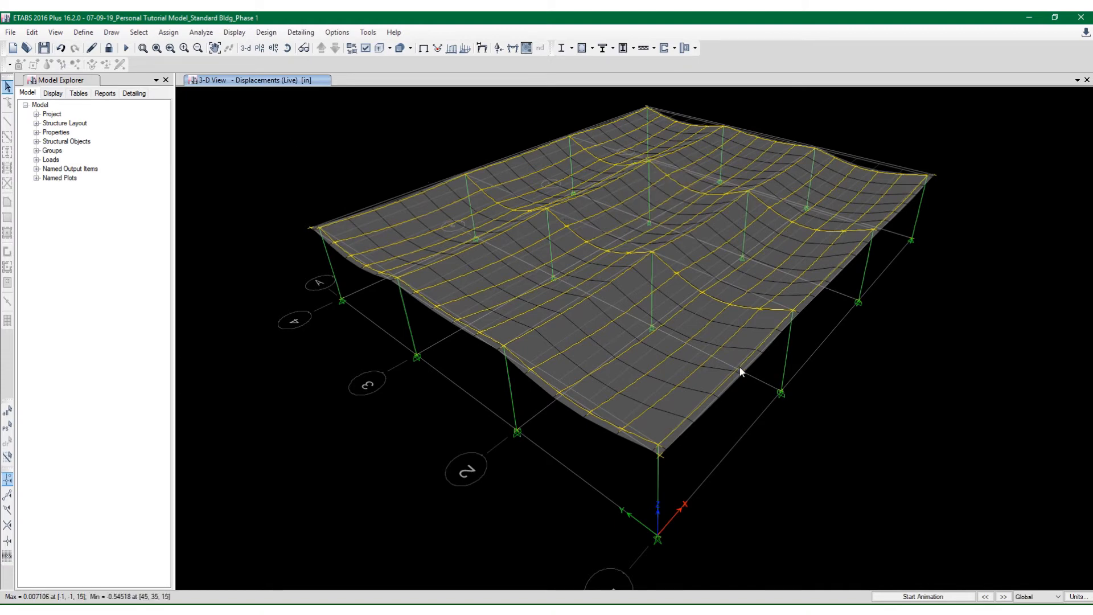
pyautogui.moveTo(814, 400); pyautogui.dragTo(826, 402, button='middle')
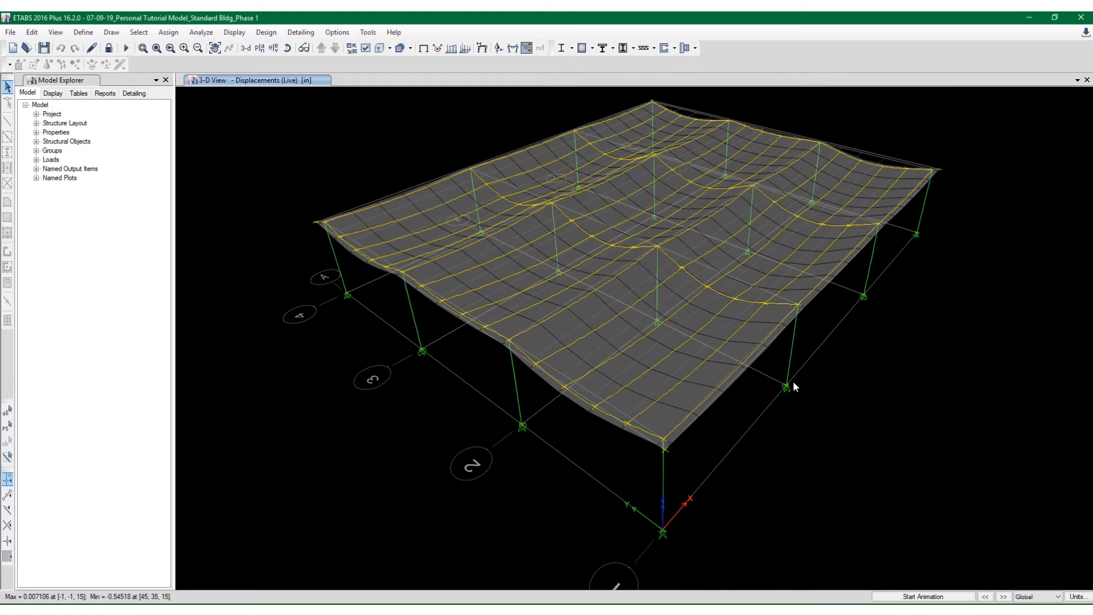
pyautogui.moveTo(794, 381); pyautogui.dragTo(790, 393, button='middle')
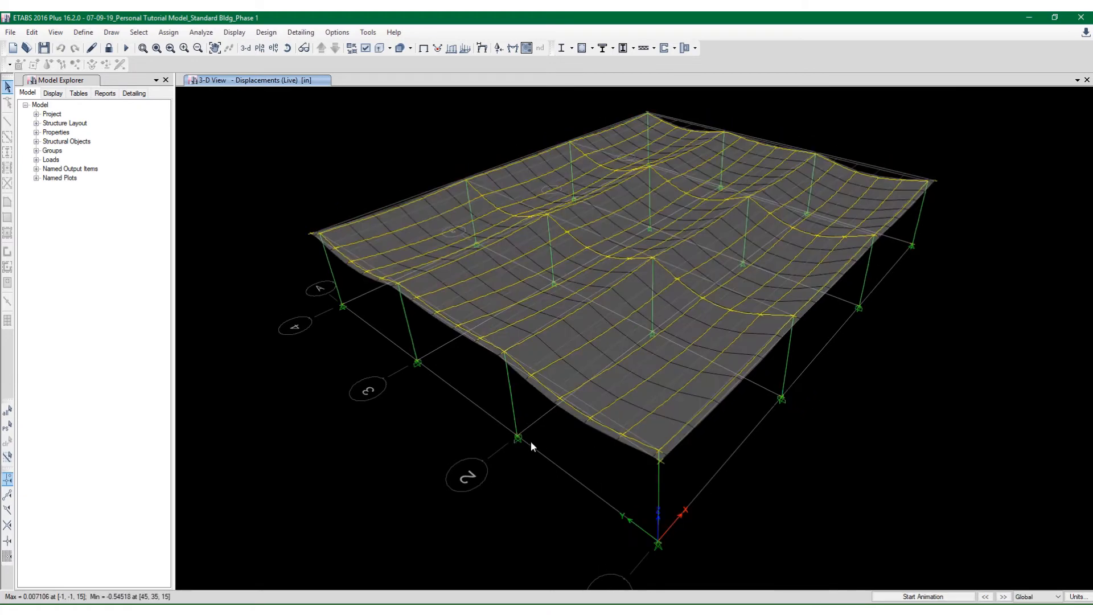
pyautogui.click(83, 33)
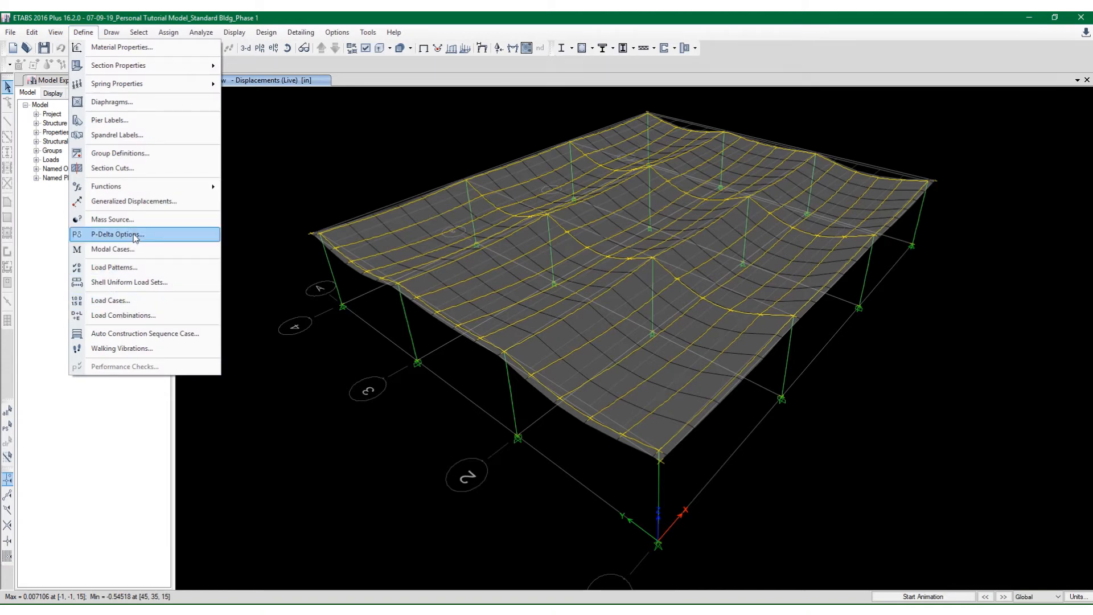
pyautogui.click(341, 139)
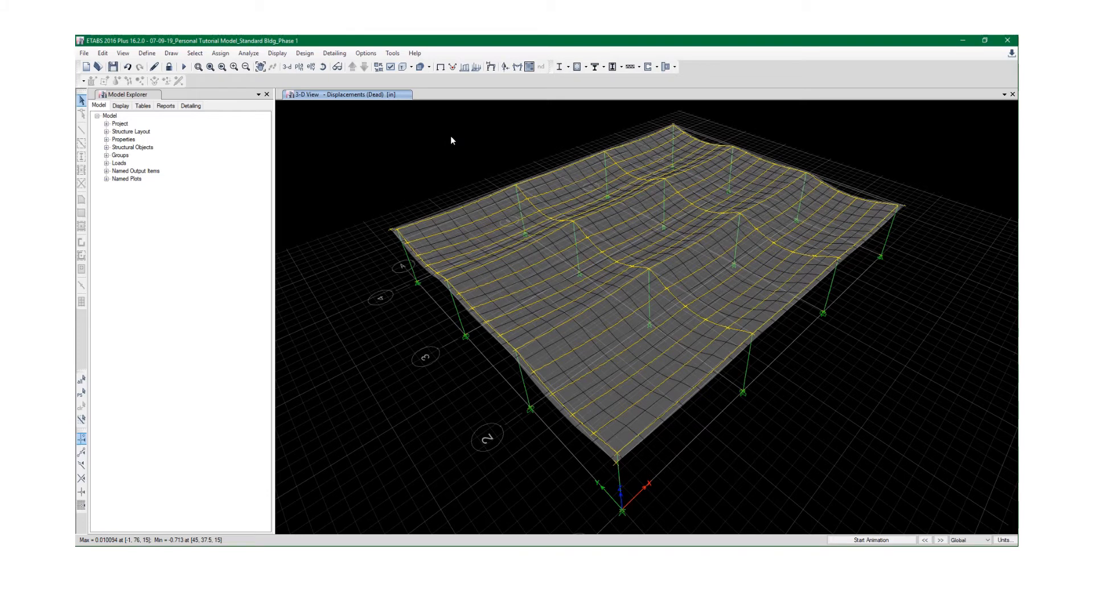
# Show the Base Reactions table again while the Dead load deformed shape is displayed, read its FZ values, and close it
pyautogui.moveTo(429, 159); pyautogui.dragTo(423, 154, button='middle')
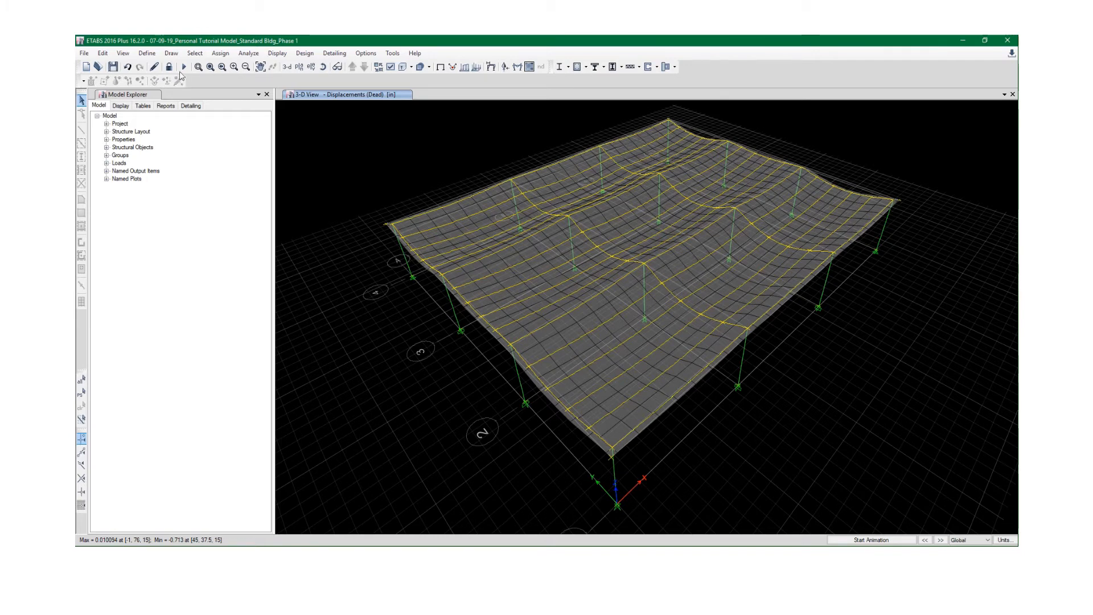
pyautogui.click(306, 53)
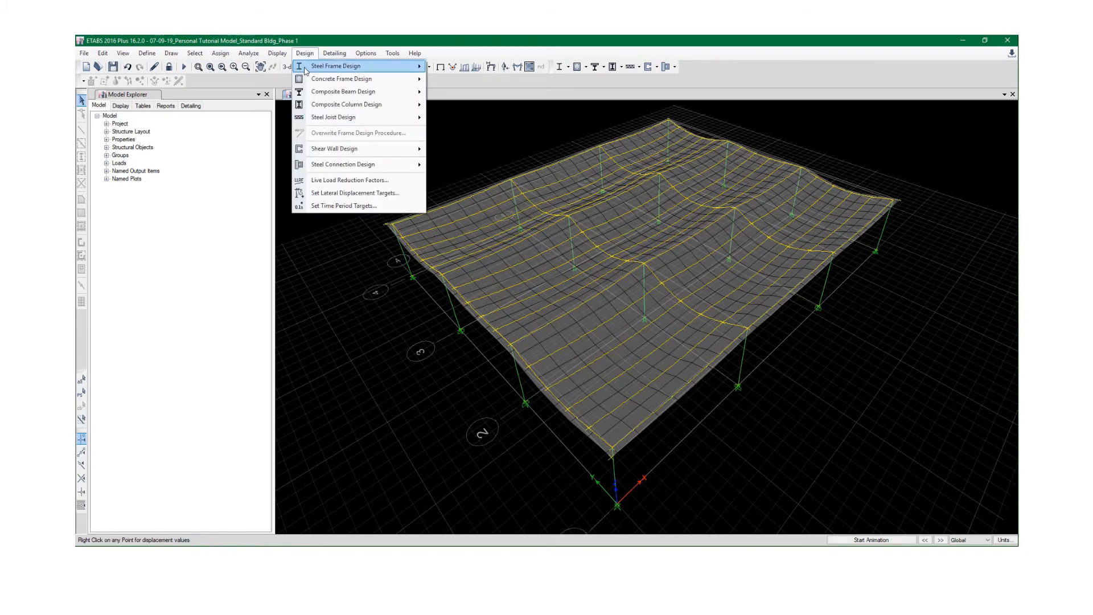
pyautogui.moveTo(278, 53)
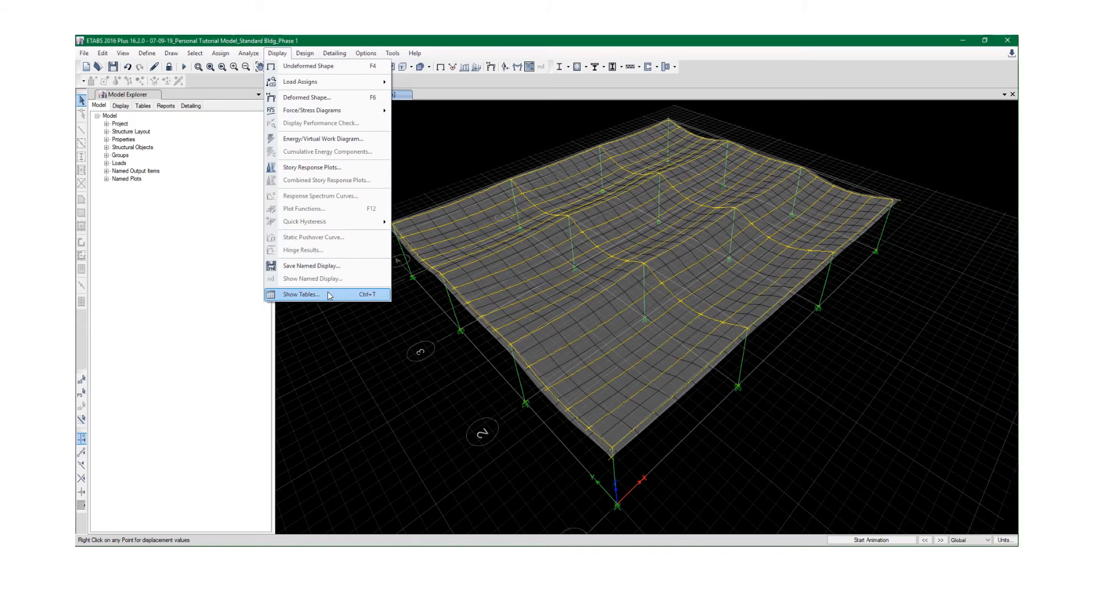
pyautogui.click(348, 294)
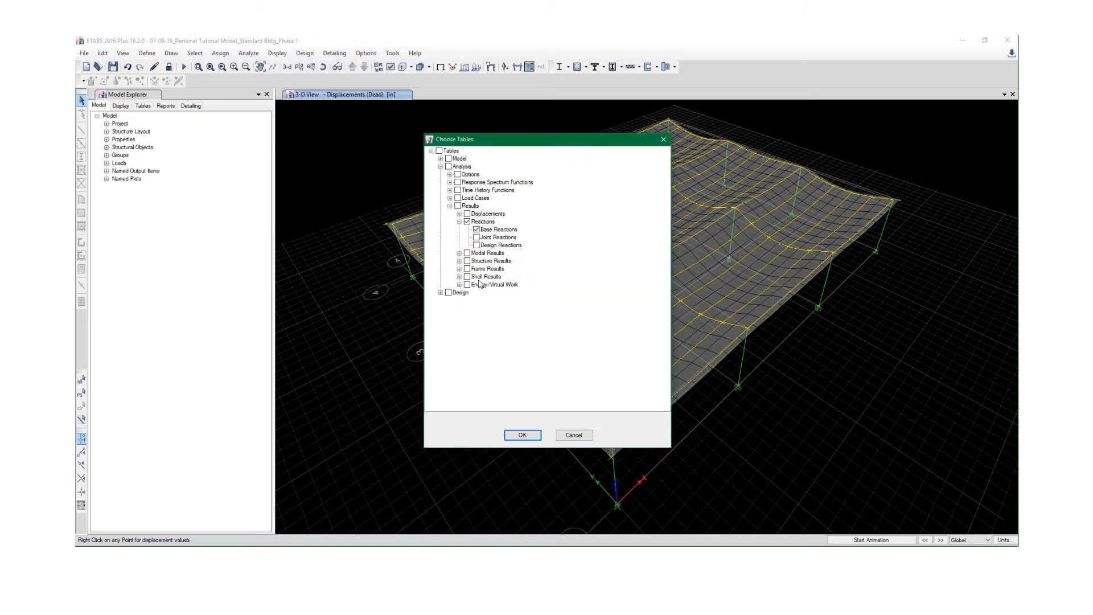
pyautogui.click(520, 435)
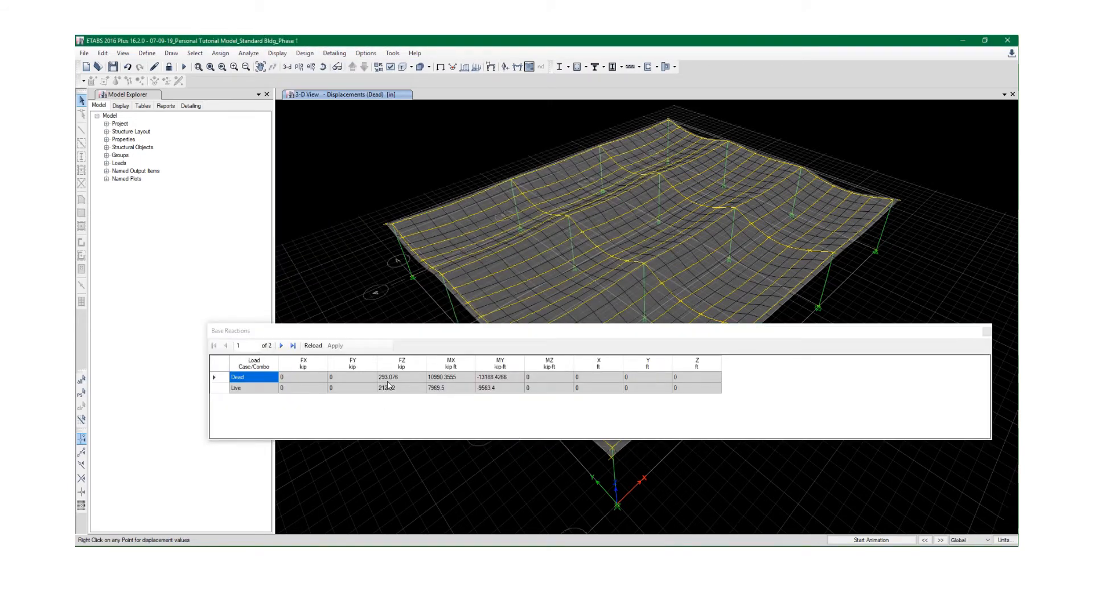
pyautogui.click(987, 331)
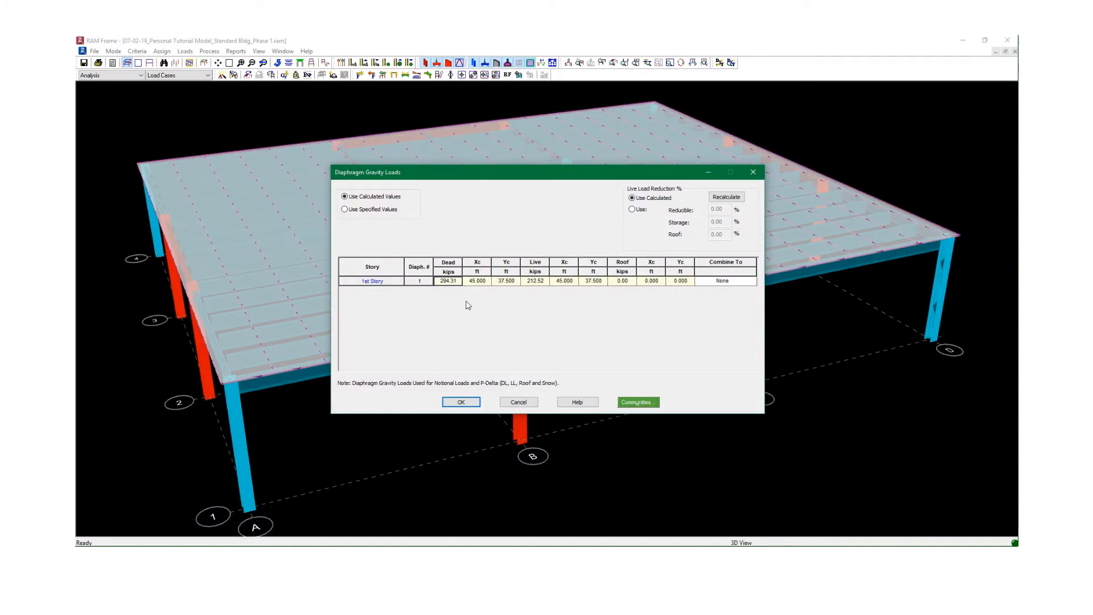
# Close RAM Frame's Diaphragm Gravity Loads dialog with calculated values in use, and minimize the RAM windows to return to ETABS
pyautogui.click(461, 402)
pyautogui.click(958, 39)
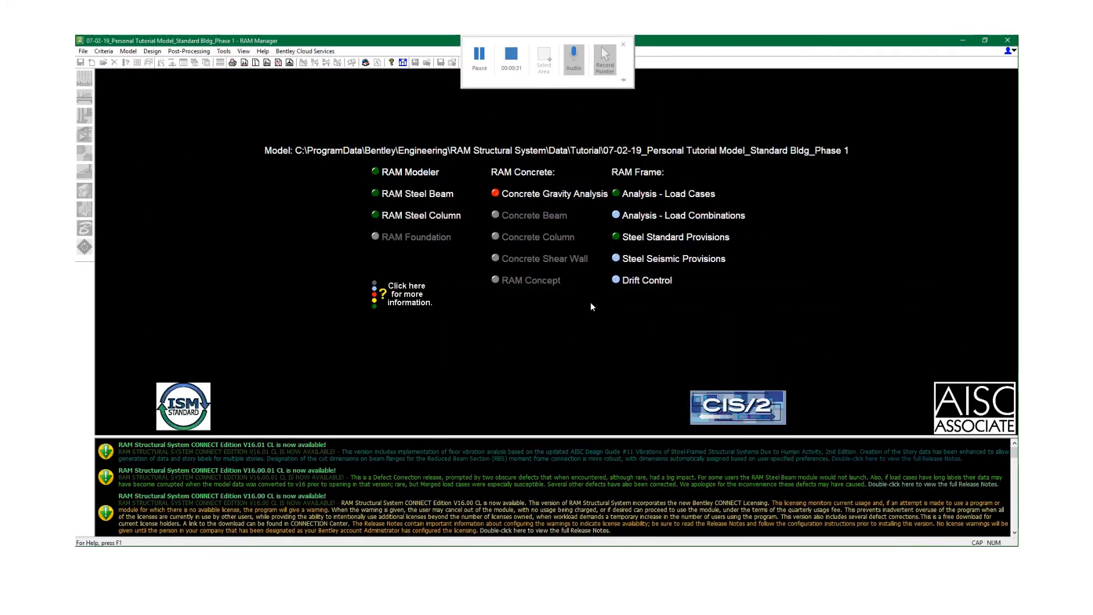
pyautogui.click(962, 40)
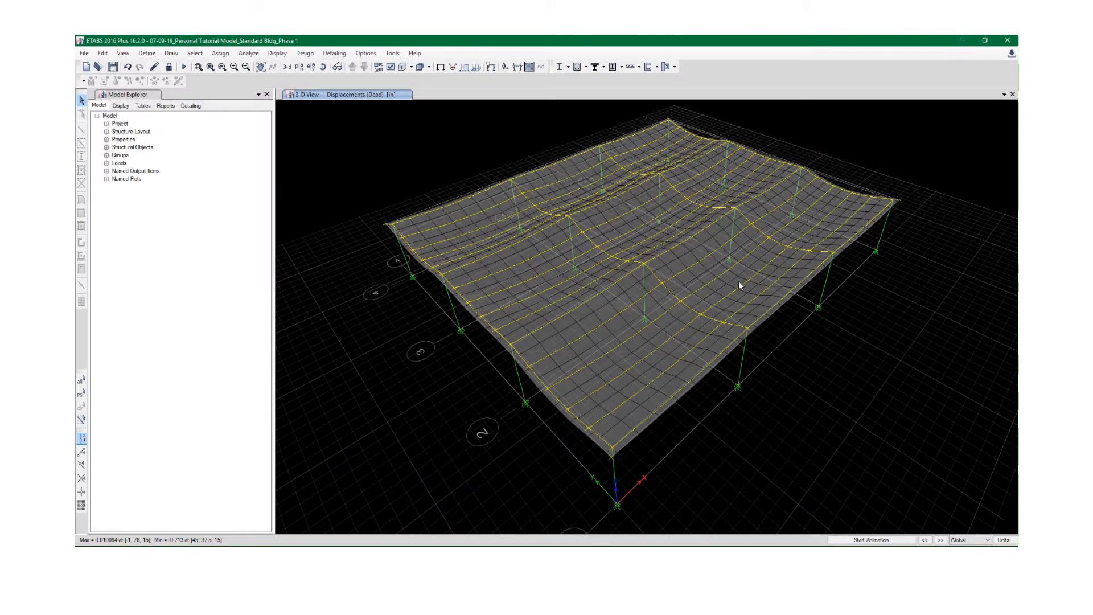
# Unlock the model, clearing the analysis results, and select the whole building in the 3D view
pyautogui.click(169, 67)
pyautogui.click(565, 333)
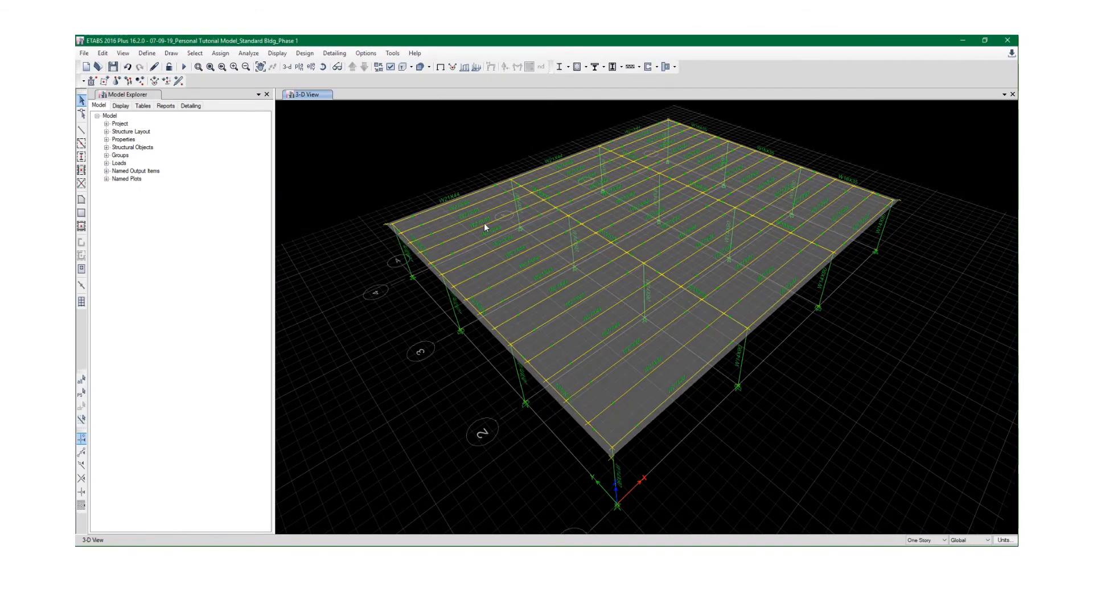
pyautogui.scroll(-3, 484, 222)
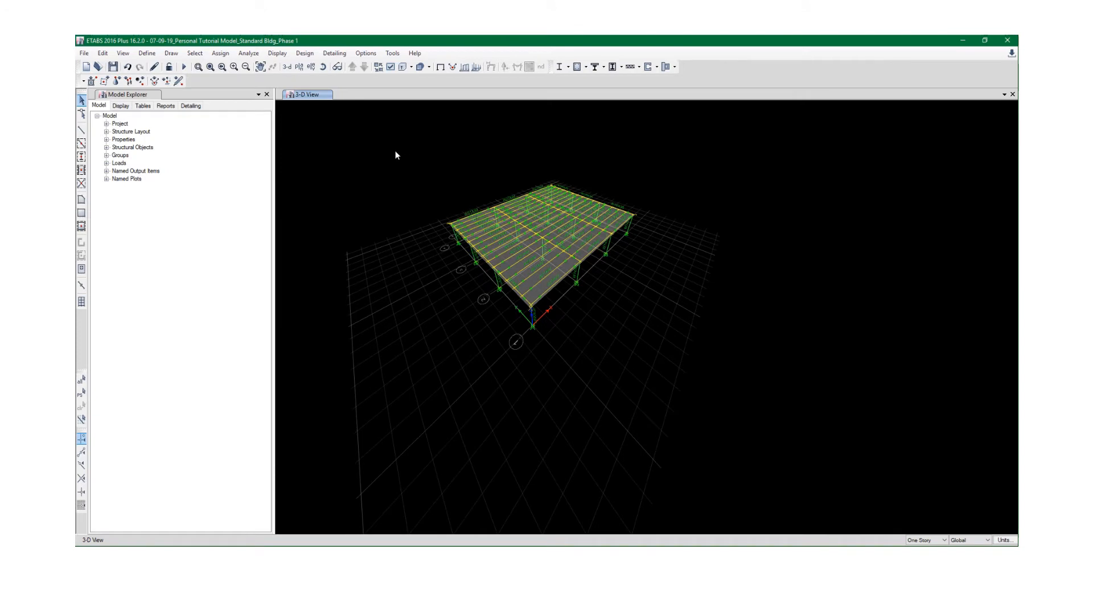
pyautogui.moveTo(396, 154); pyautogui.dragTo(679, 353)
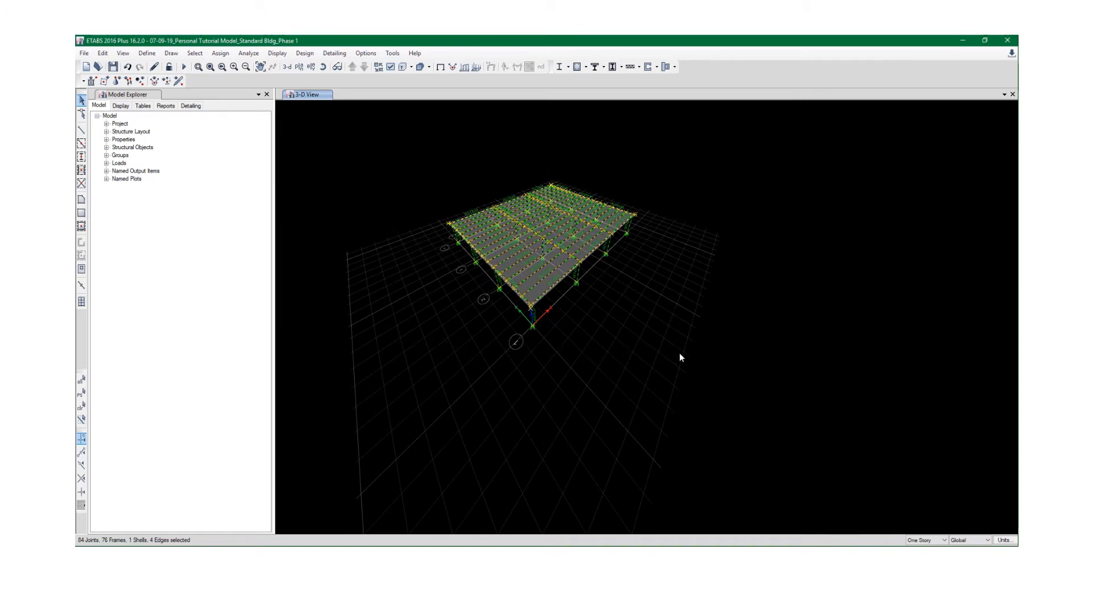
pyautogui.click(221, 53)
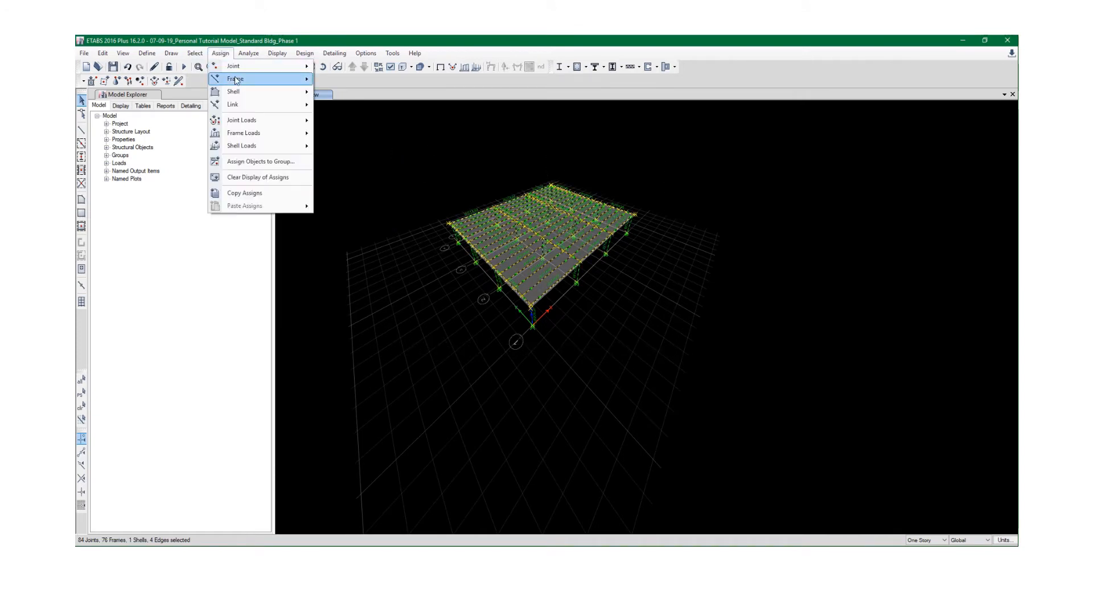
pyautogui.moveTo(237, 80)
pyautogui.click(348, 92)
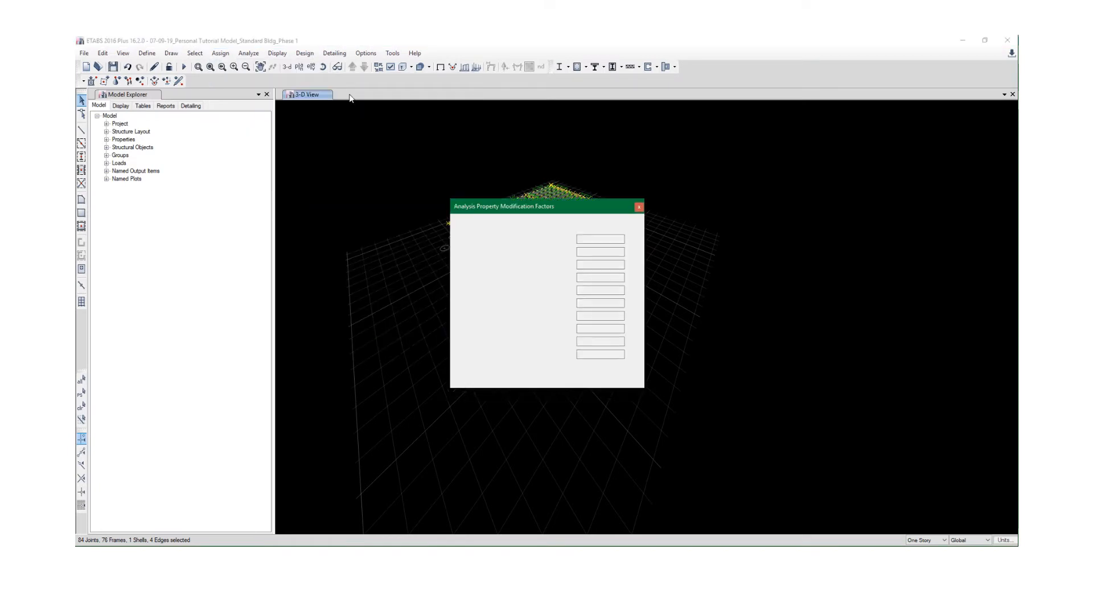
pyautogui.click(548, 383)
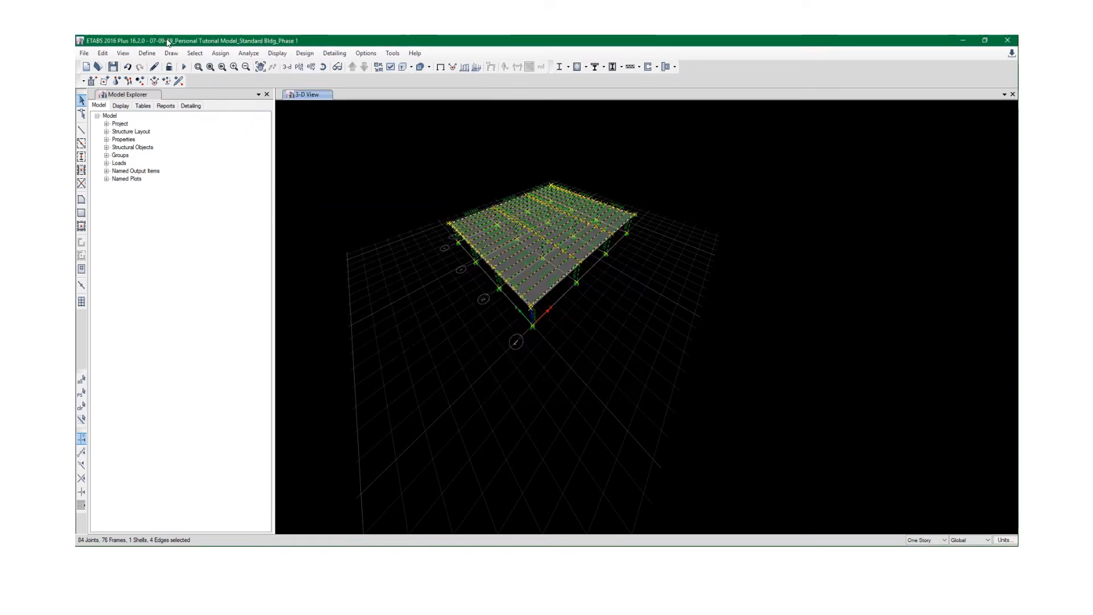
# Assign end length offsets to the selected frames as Automatic from Connectivity, with rigid-zone factor 0 and Auto self weight
pyautogui.click(221, 53)
pyautogui.moveTo(224, 65)
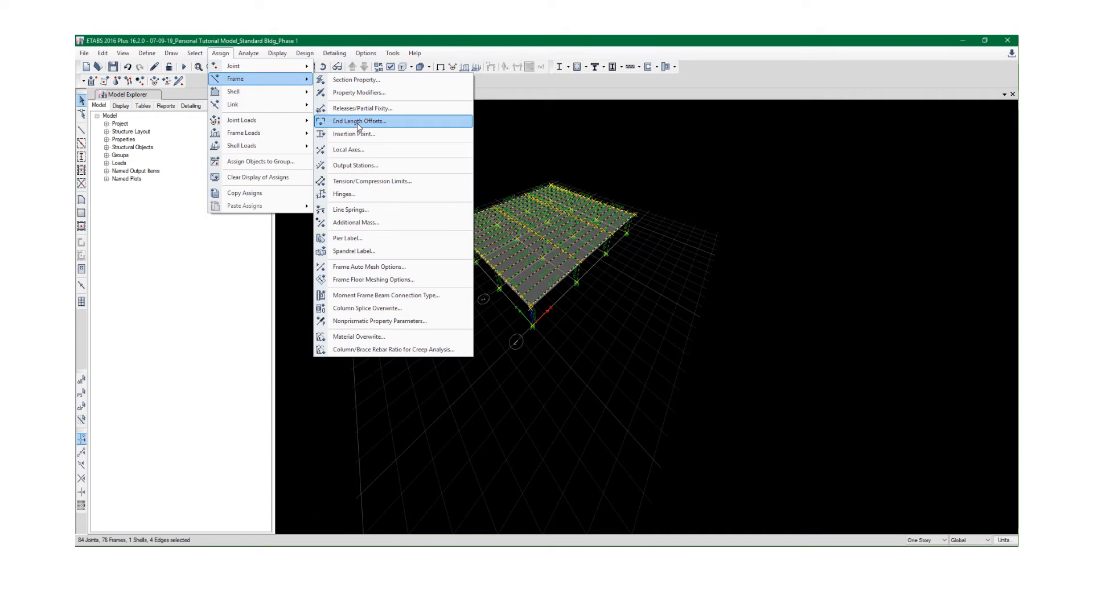
pyautogui.click(359, 121)
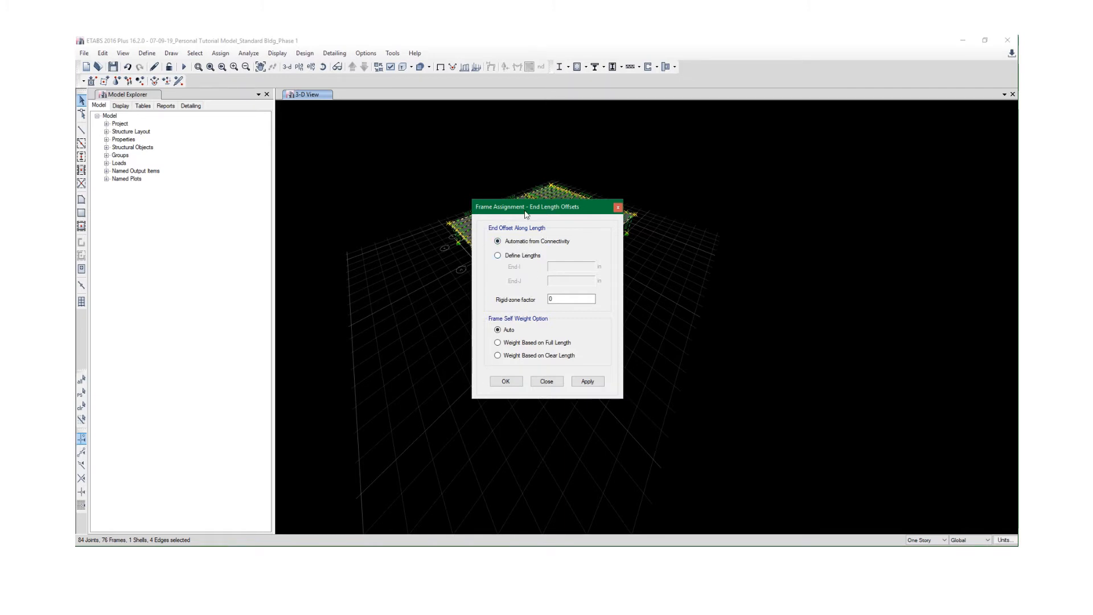
pyautogui.moveTo(527, 211); pyautogui.dragTo(746, 161)
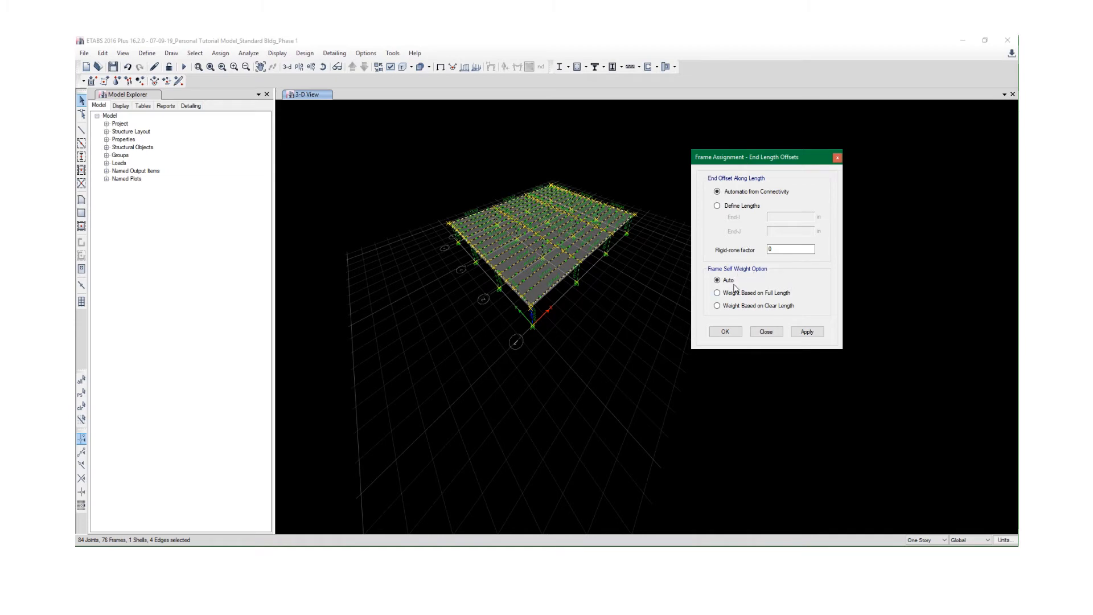
pyautogui.click(725, 332)
# Turn off Object Fill, Object Edge and Extrude Frames for the 3D view, trying the effects before accepting
pyautogui.scroll(5, 535, 213)
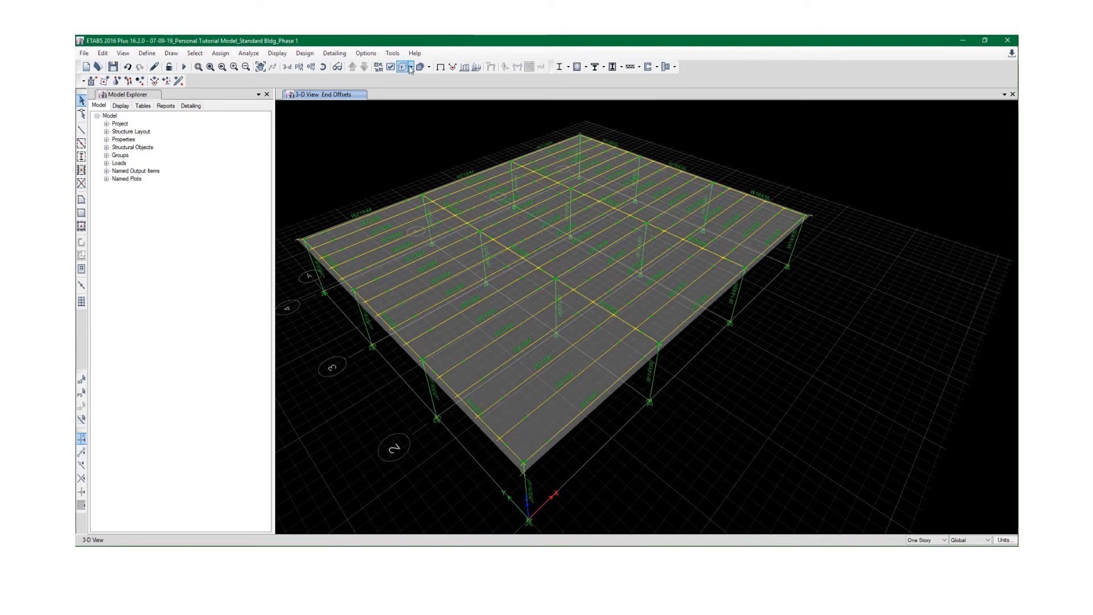
pyautogui.click(392, 68)
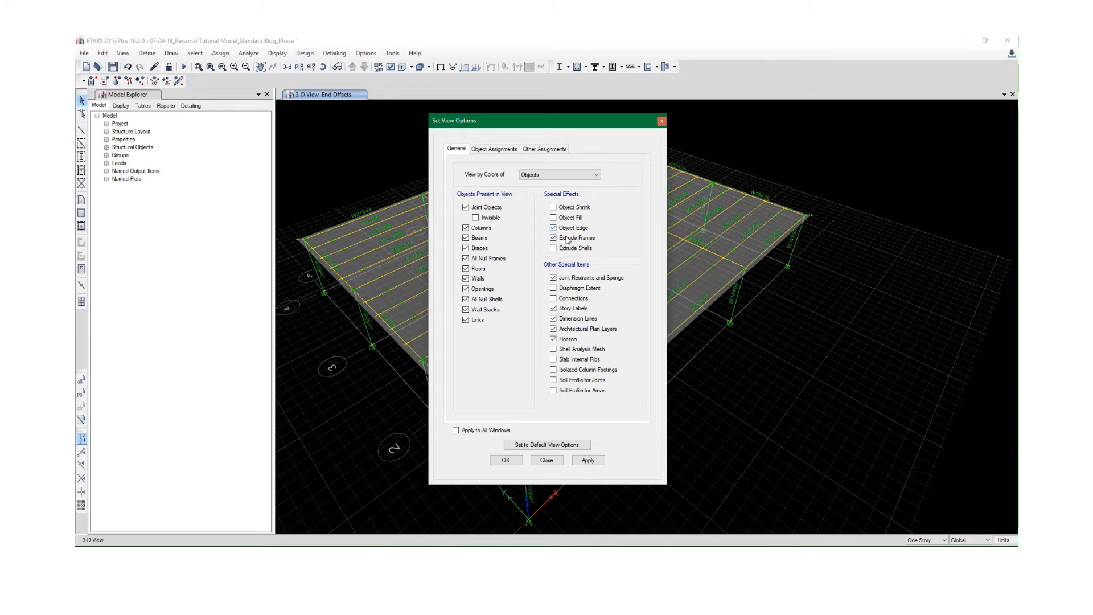
pyautogui.click(588, 462)
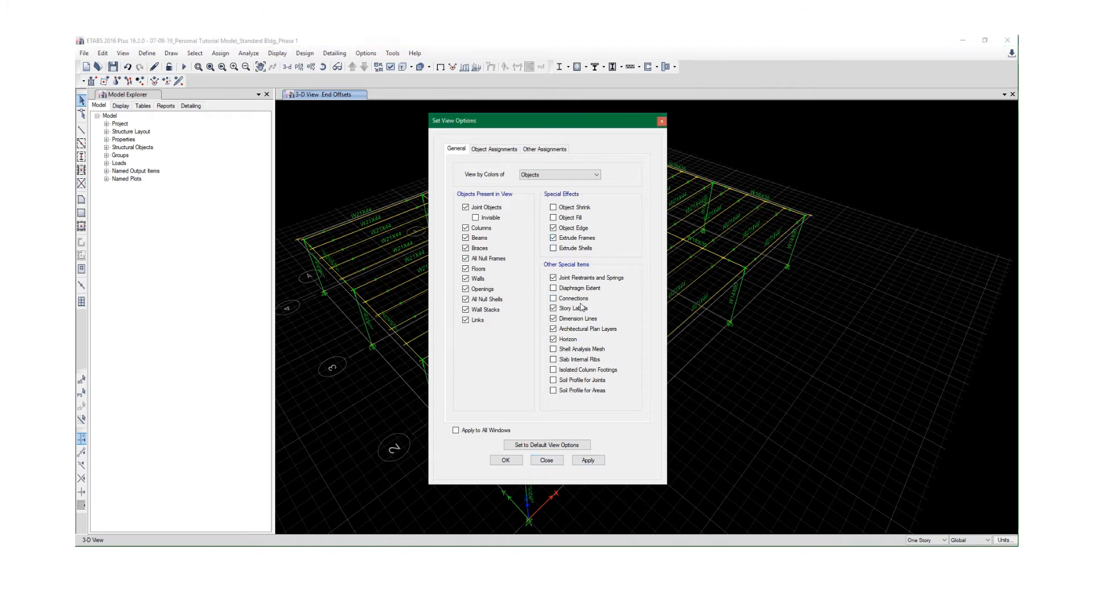
pyautogui.click(589, 461)
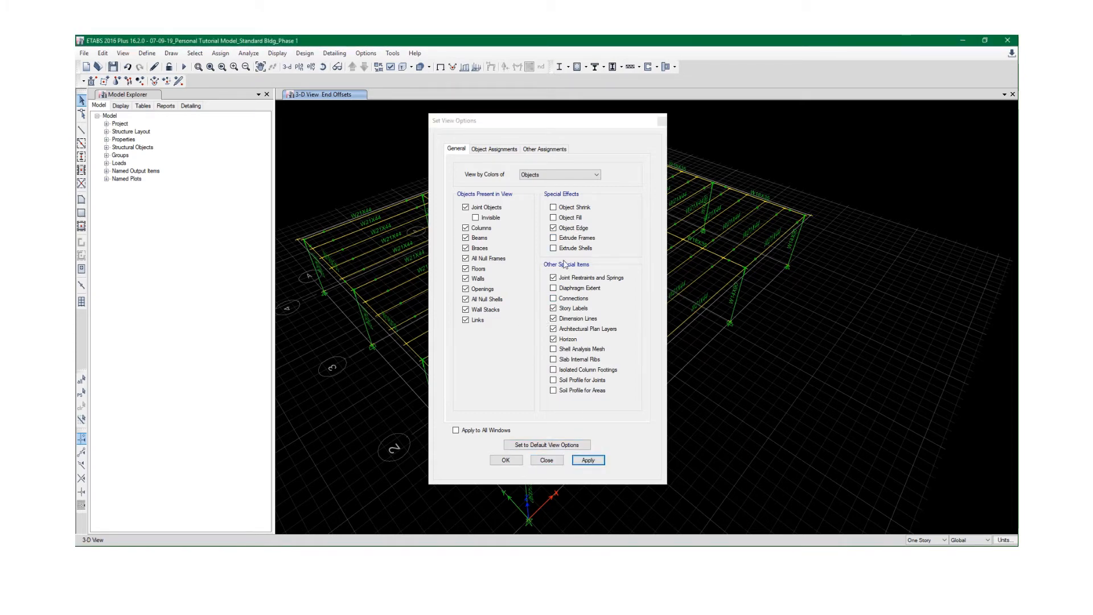
pyautogui.click(563, 242)
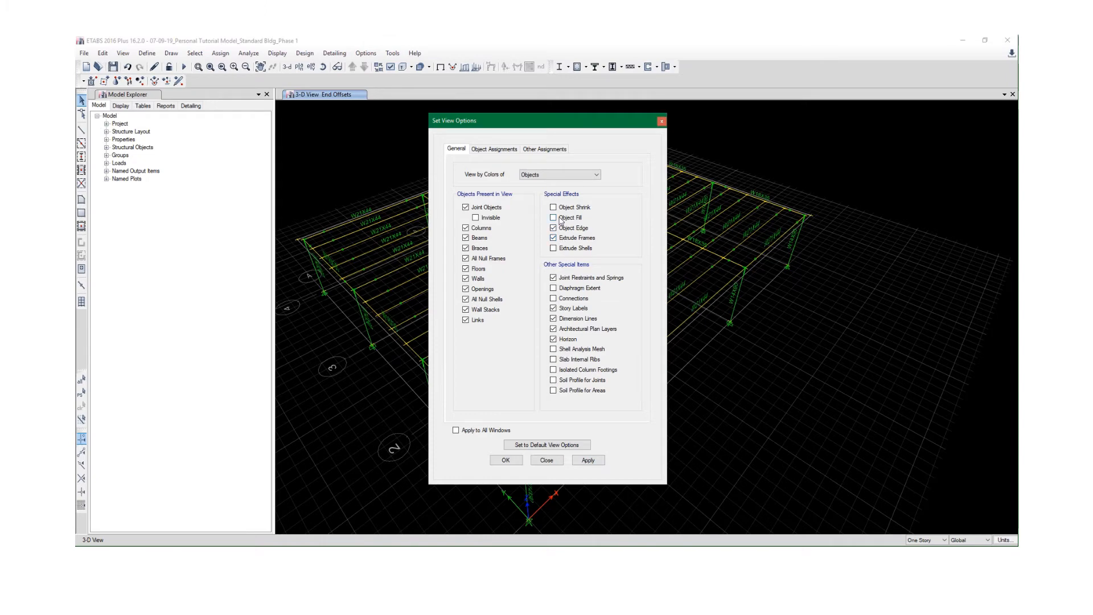
pyautogui.click(587, 460)
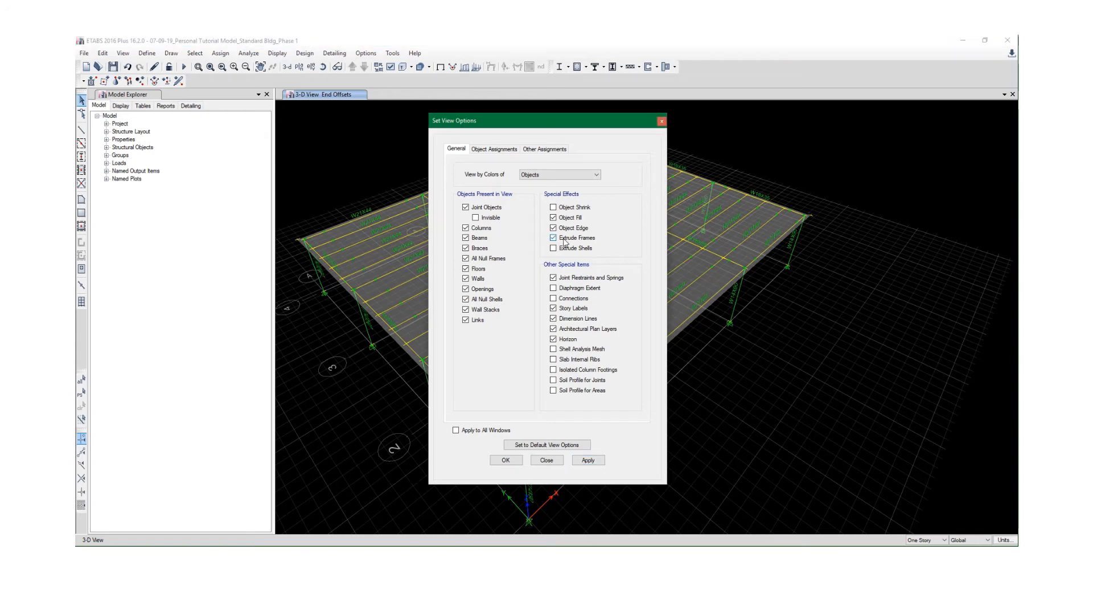
pyautogui.click(555, 218)
pyautogui.click(510, 459)
# Inspect the frame connections, check the object assignment display settings, and try Extrude Frames without object fill or edges
pyautogui.moveTo(569, 380); pyautogui.dragTo(589, 341, button='middle')
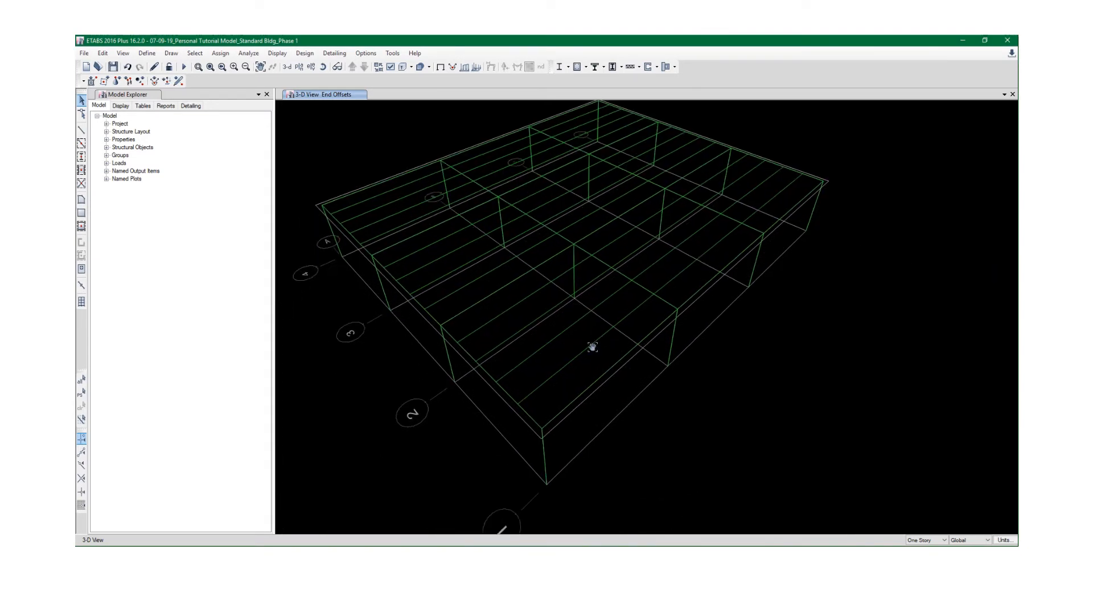
pyautogui.scroll(5, 588, 342)
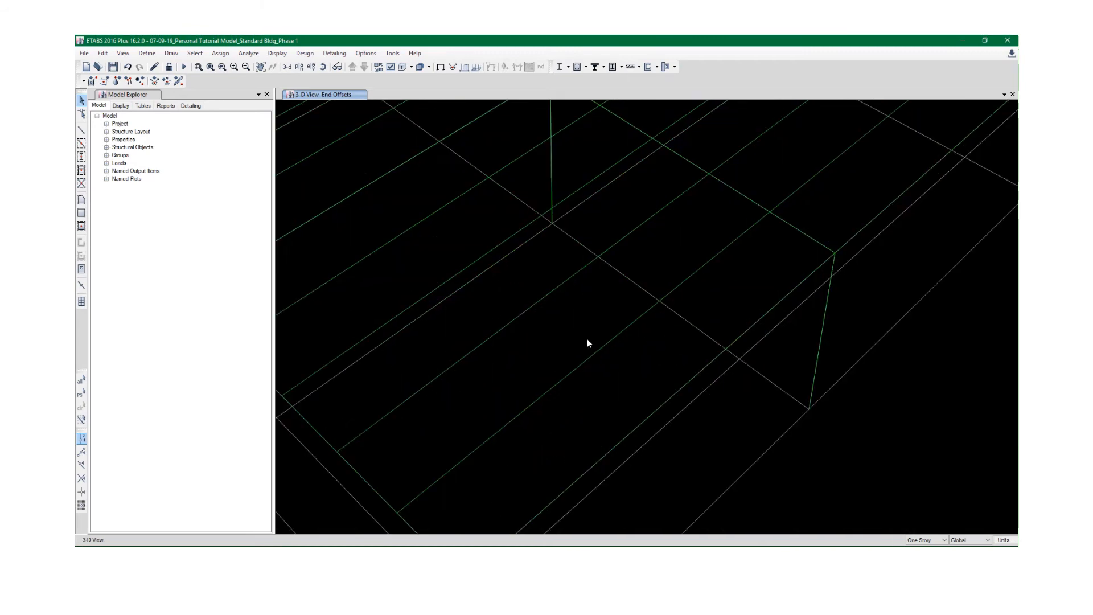
pyautogui.moveTo(606, 361); pyautogui.dragTo(588, 341, button='middle')
pyautogui.scroll(-5, 588, 341)
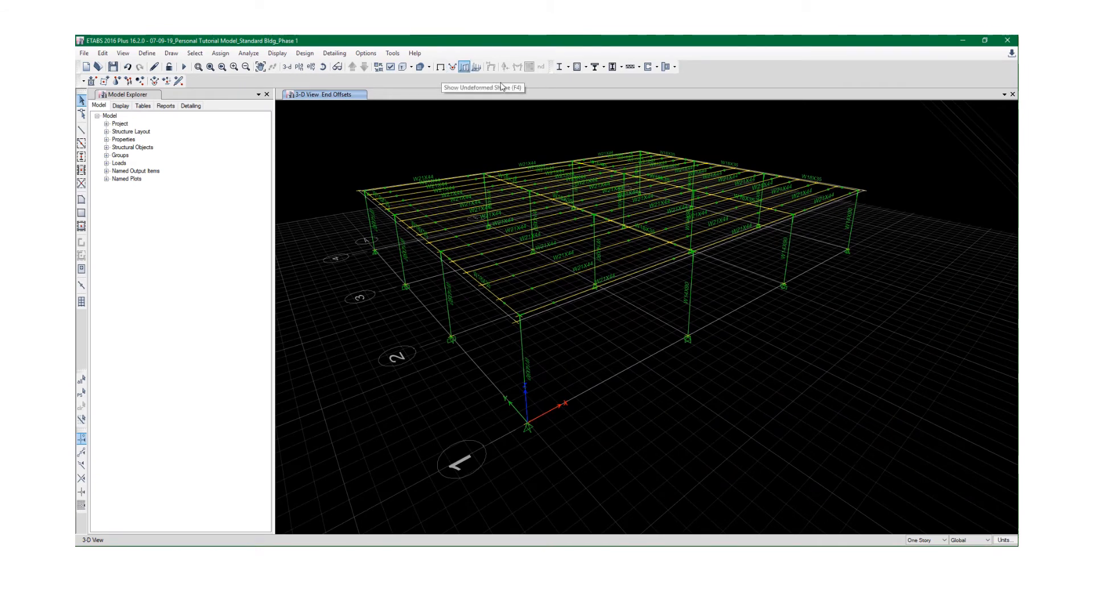
pyautogui.click(391, 68)
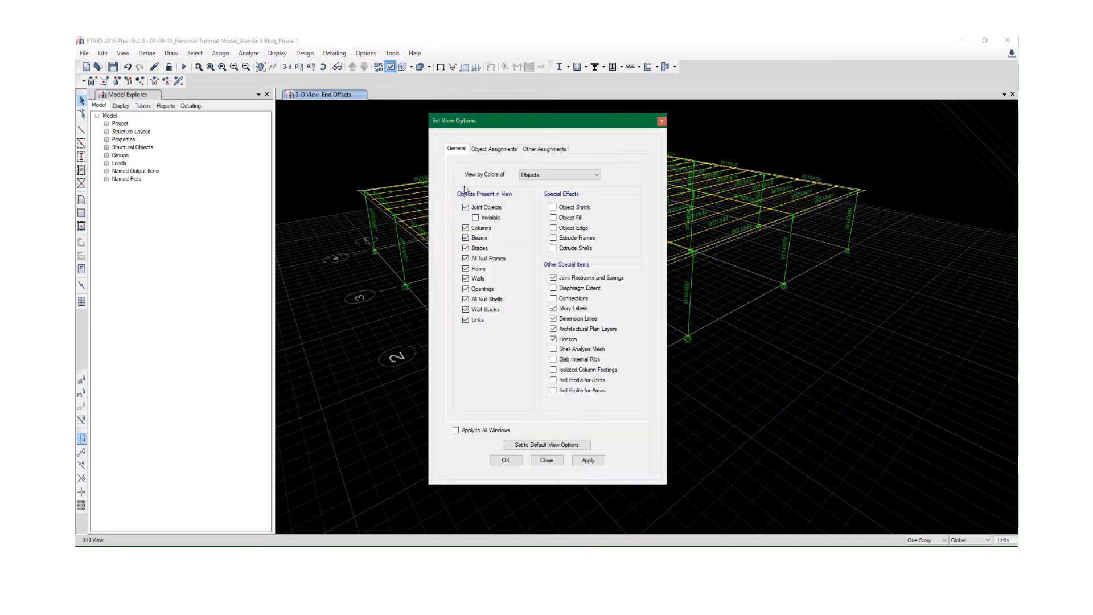
pyautogui.click(495, 149)
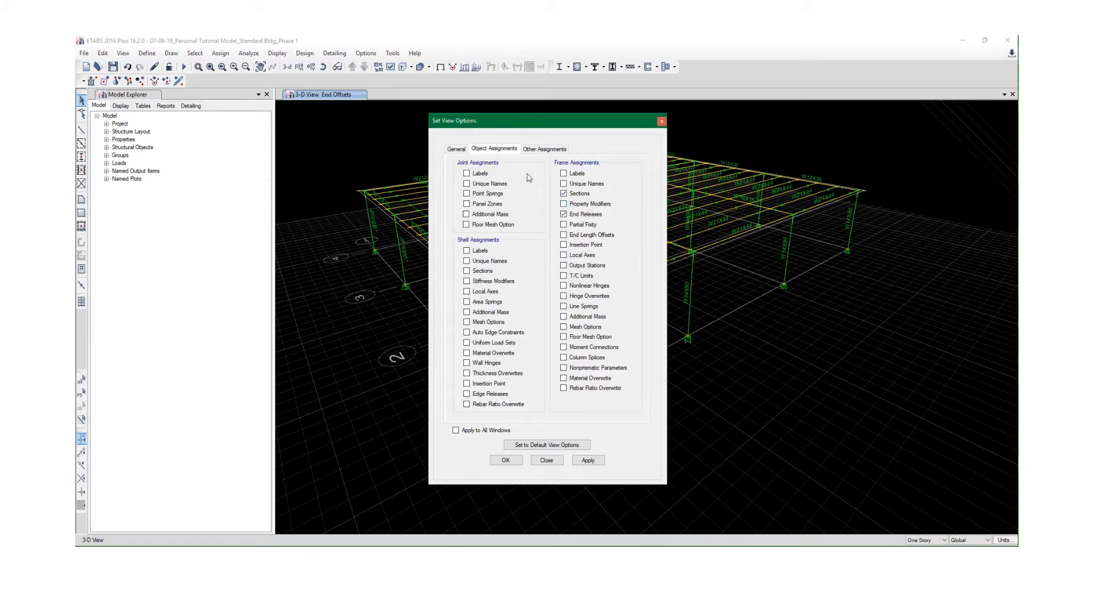
pyautogui.click(457, 150)
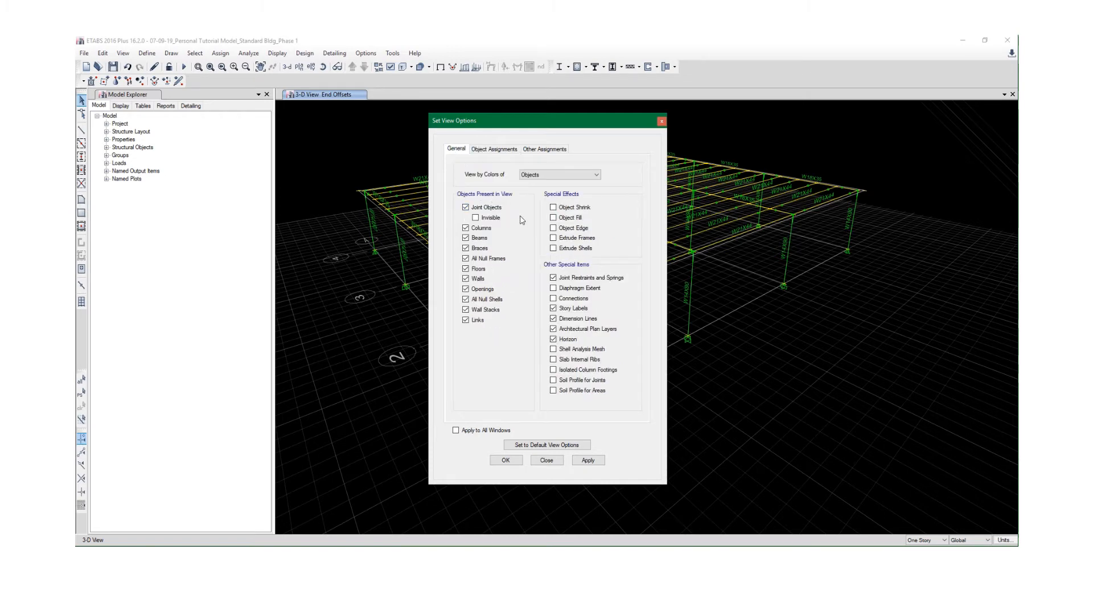
pyautogui.click(558, 239)
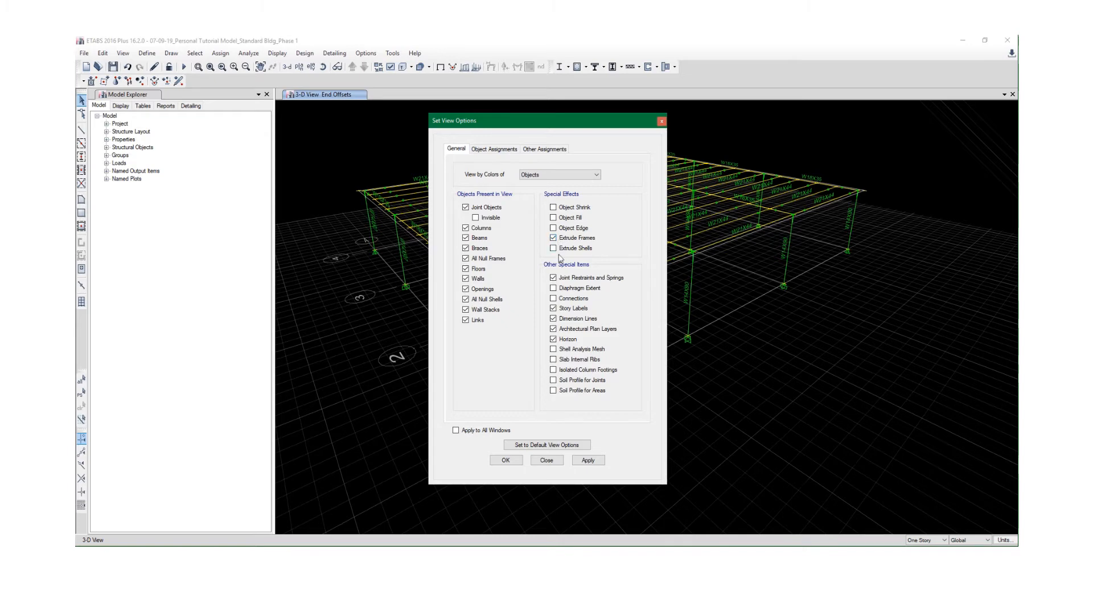
pyautogui.click(582, 463)
pyautogui.click(505, 460)
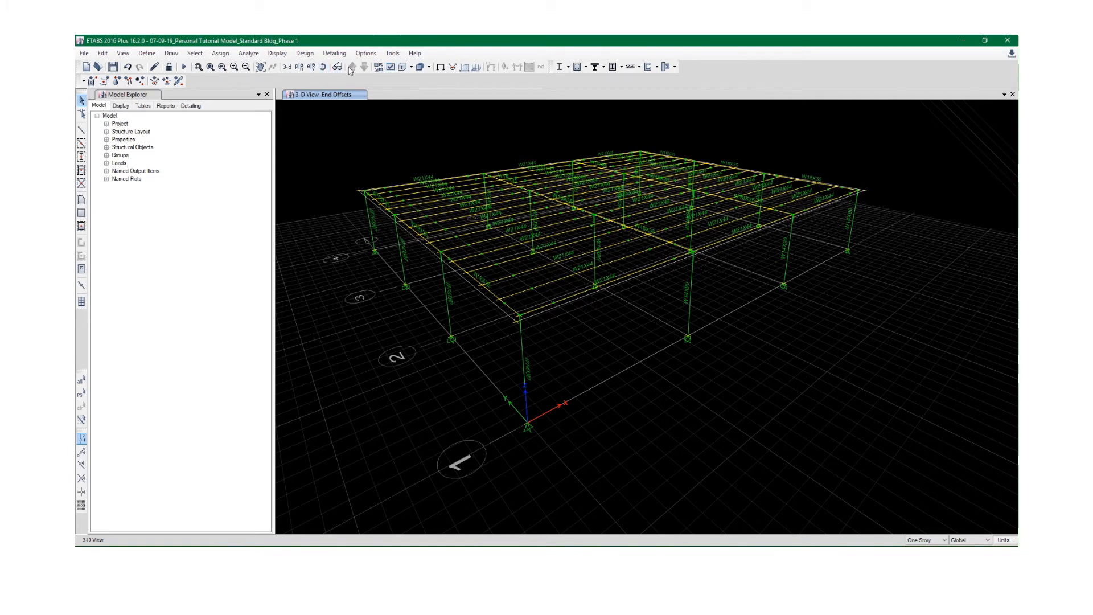
# Select all joints, frames and the floor shell of the building again
pyautogui.scroll(1, 375, 175)
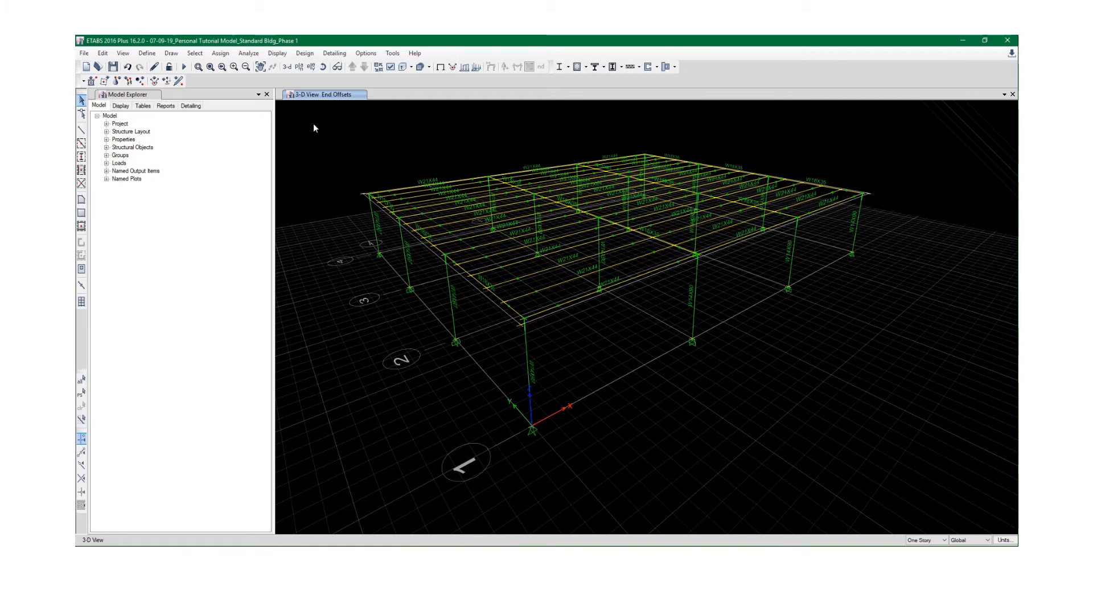
pyautogui.moveTo(314, 128); pyautogui.dragTo(1000, 476)
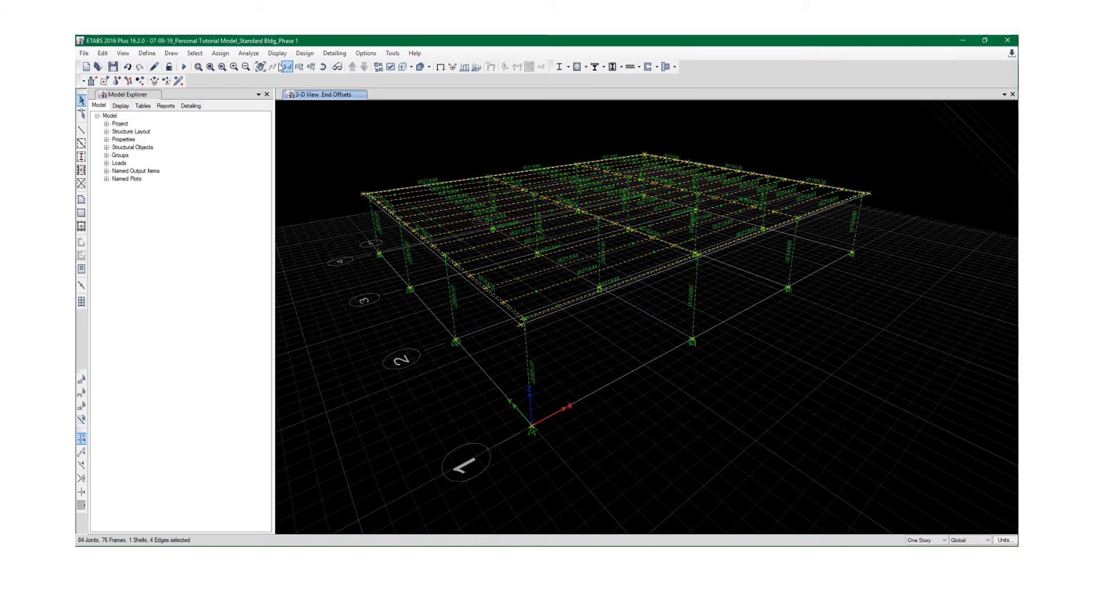
pyautogui.click(221, 53)
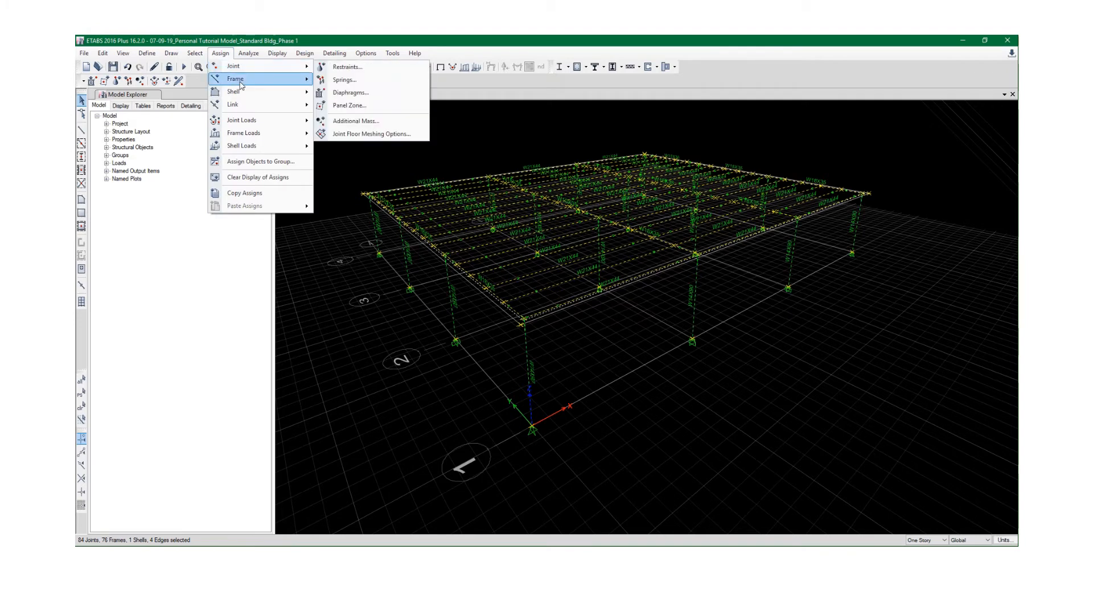
pyautogui.moveTo(240, 78)
pyautogui.click(332, 83)
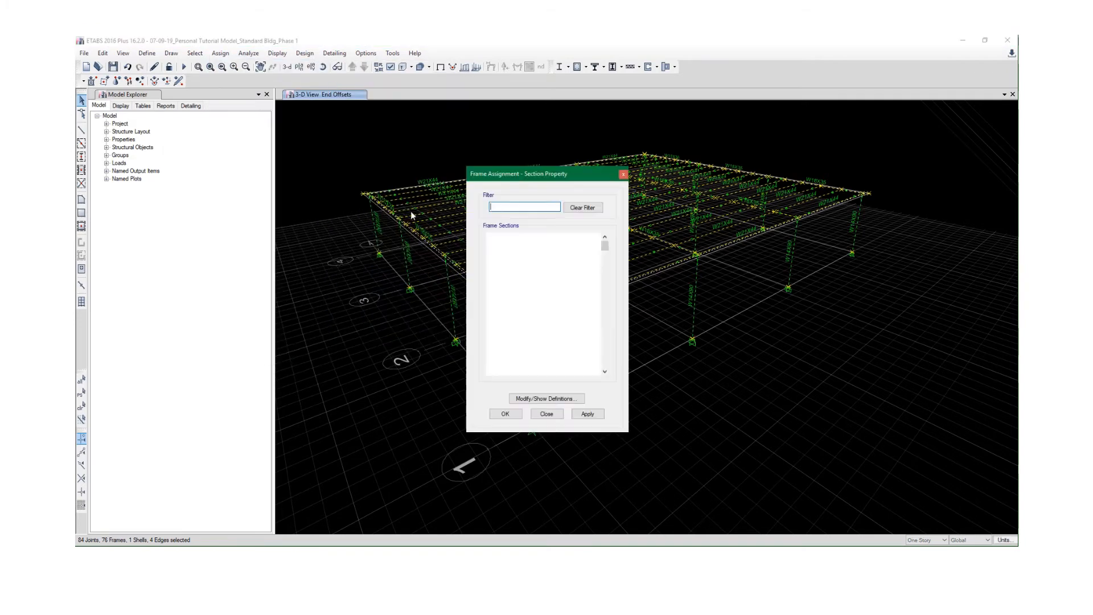
pyautogui.click(560, 415)
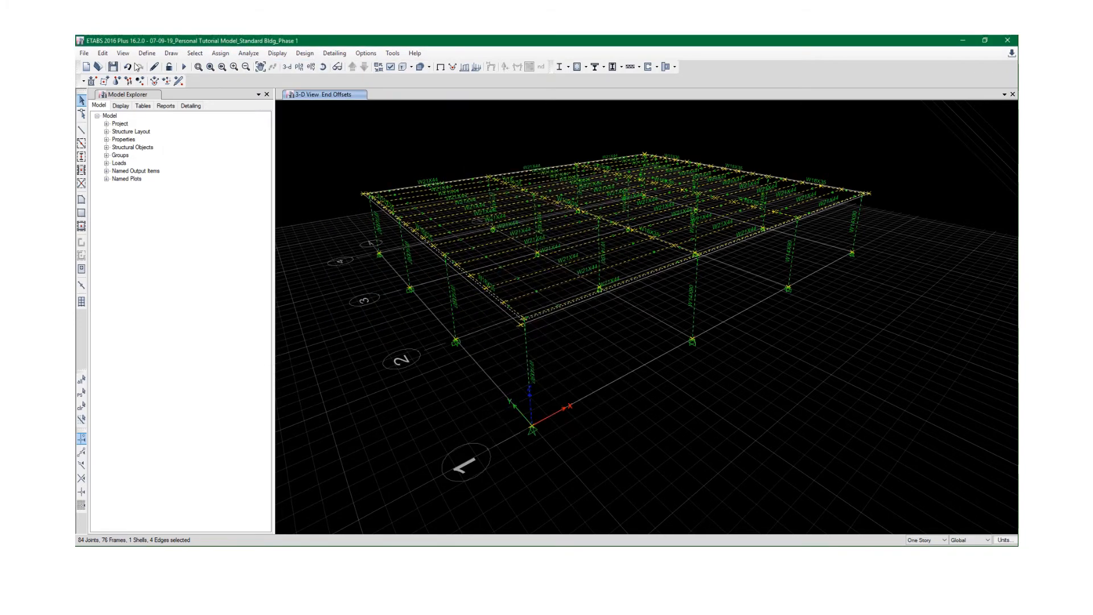
# Assign defined end length offsets of 0 in at End-I and End-J to the selected frames, with rigid-zone factor 0 and Auto self weight
pyautogui.click(220, 53)
pyautogui.moveTo(224, 82)
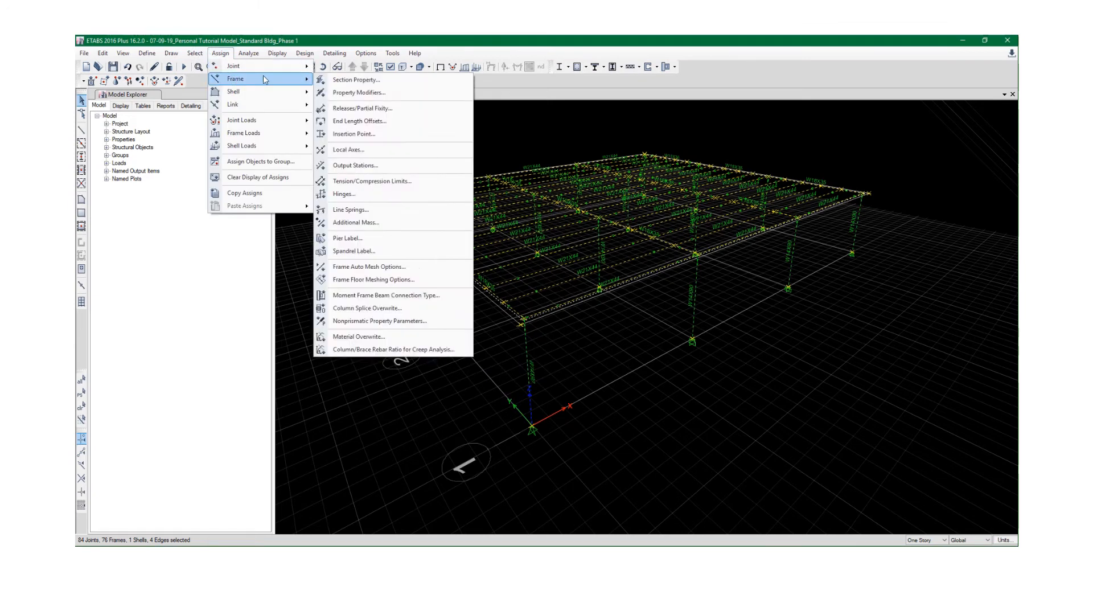
pyautogui.click(360, 121)
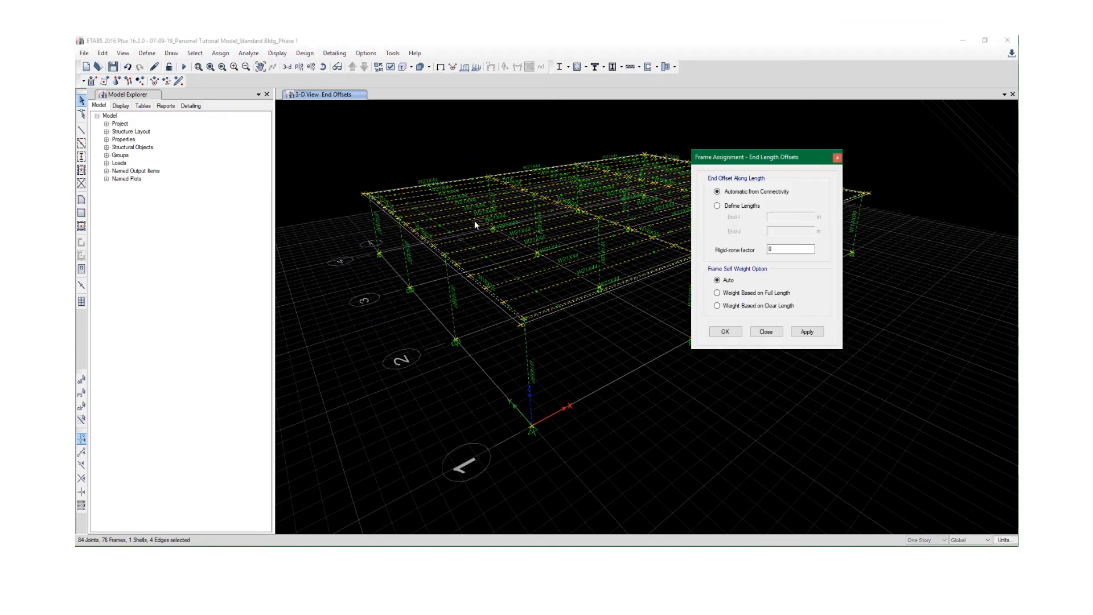
pyautogui.click(735, 210)
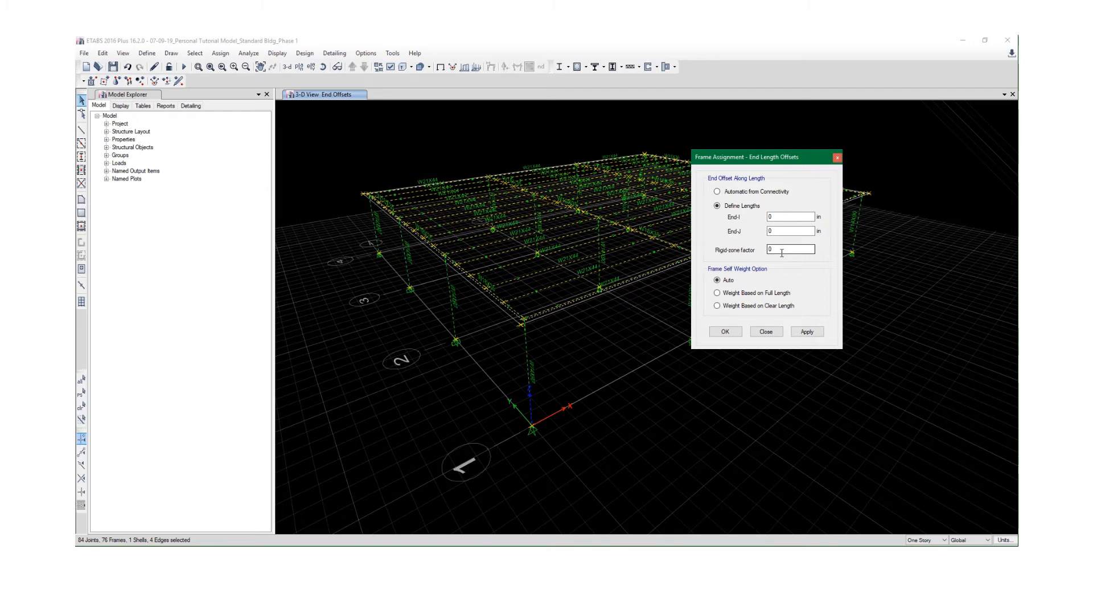
pyautogui.click(783, 231)
pyautogui.click(770, 215)
pyautogui.click(743, 293)
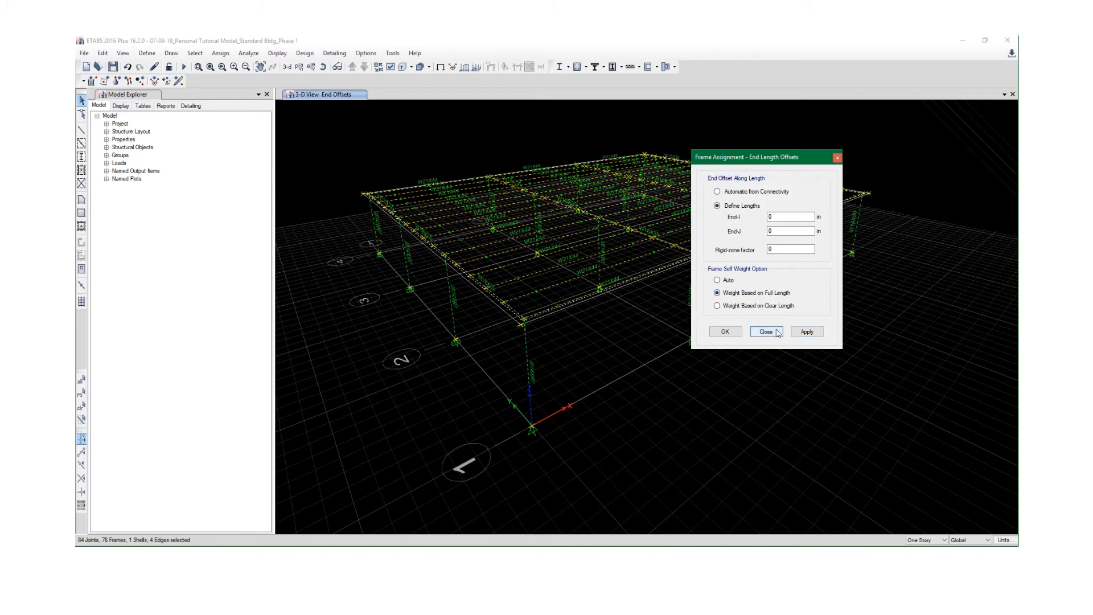
pyautogui.click(731, 281)
pyautogui.click(732, 337)
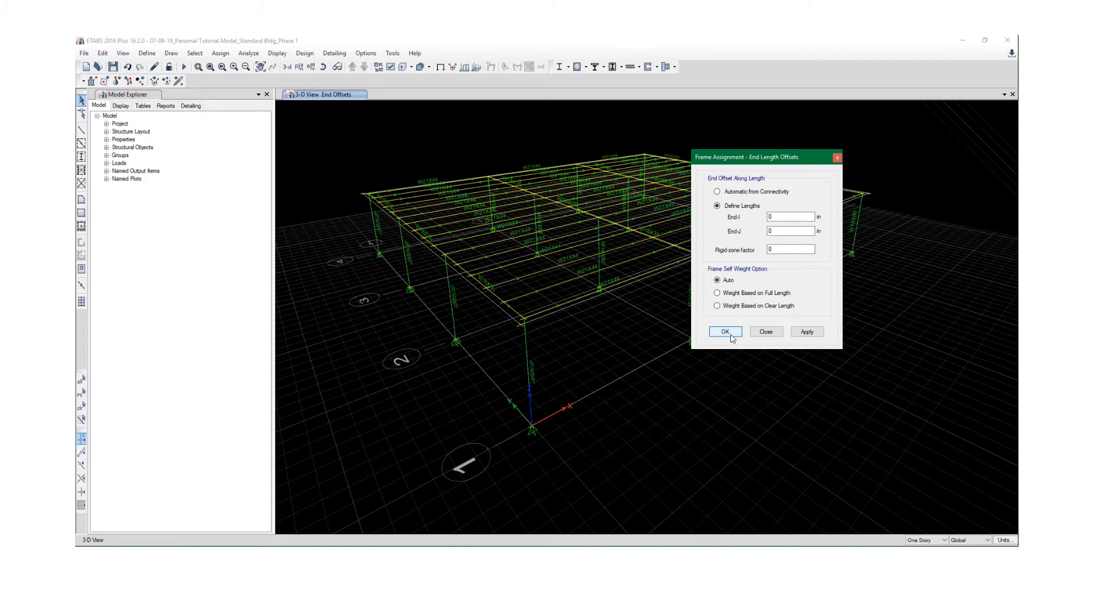
# Rerun the analysis and show the Base Reactions table, selecting the FZ value of the Dead case
pyautogui.click(184, 67)
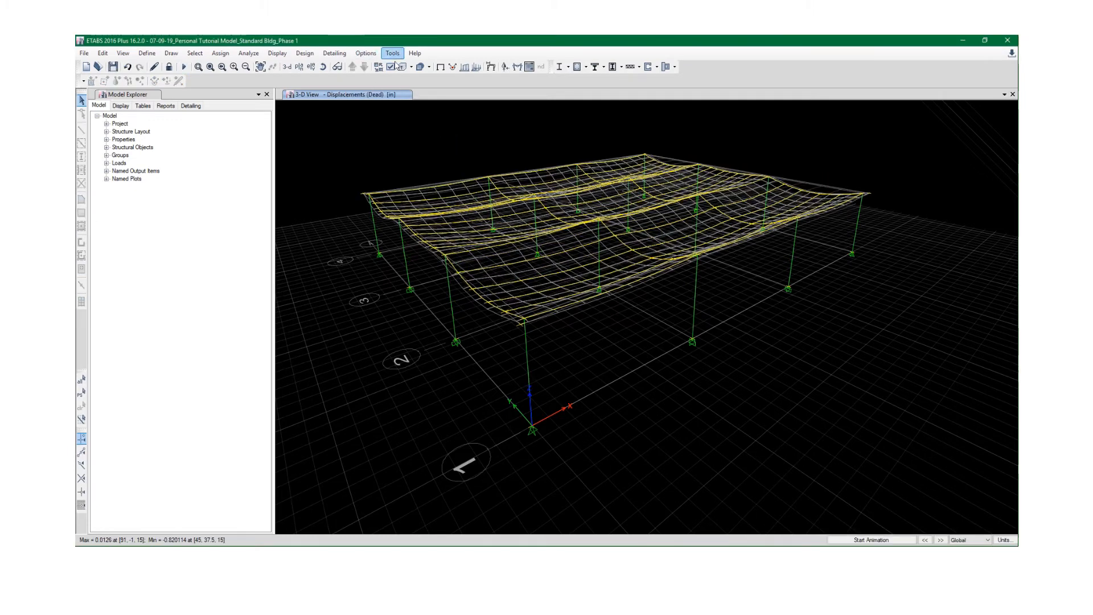
pyautogui.click(278, 53)
pyautogui.click(314, 294)
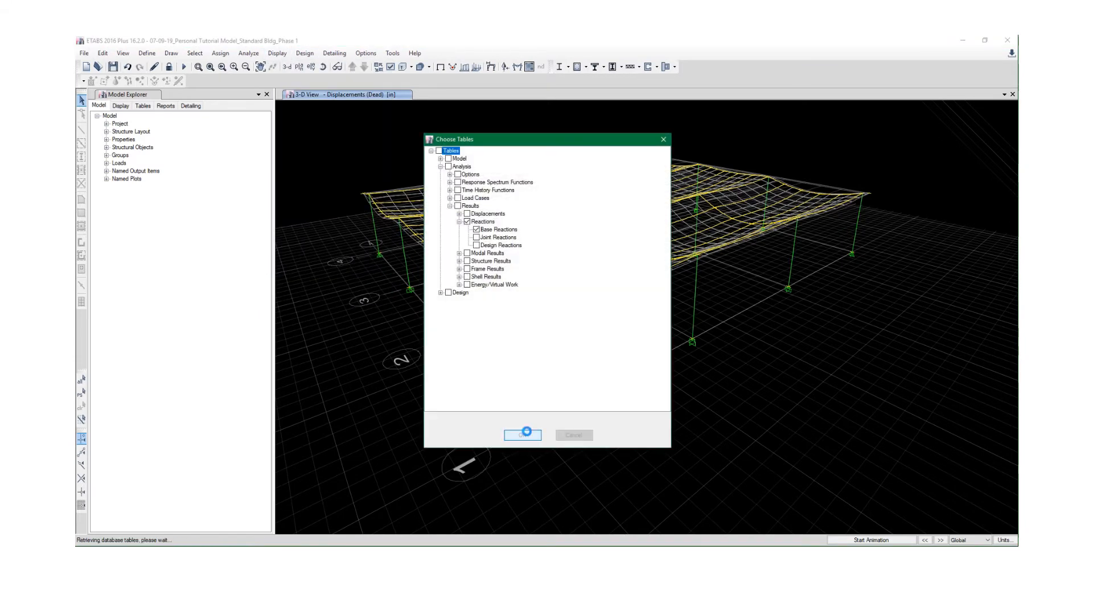
pyautogui.click(522, 435)
pyautogui.click(410, 378)
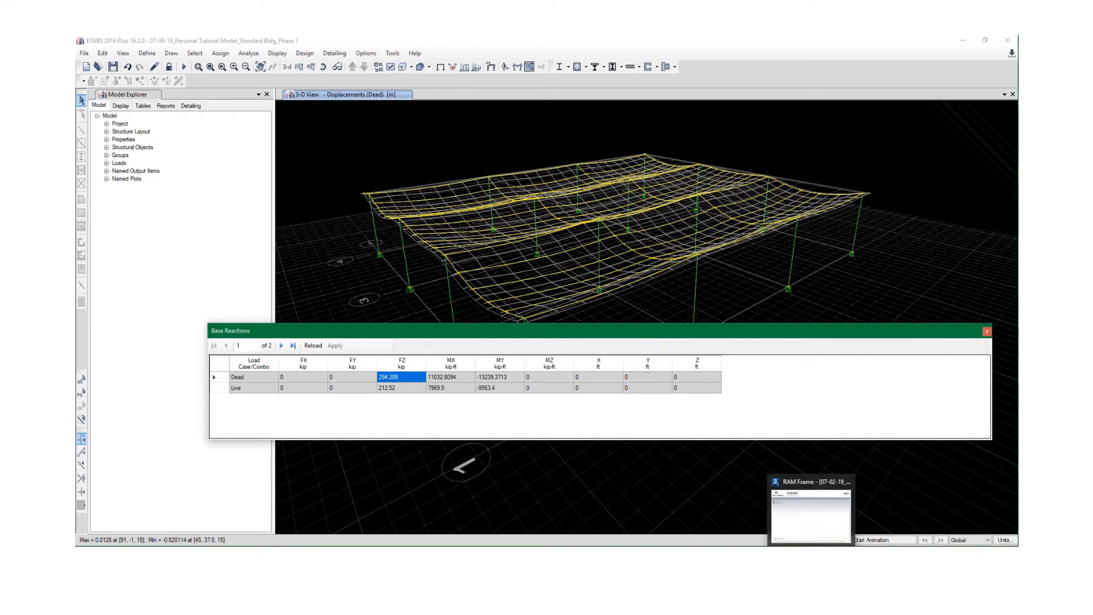
# Switch to RAM Frame to check the calculated diaphragm gravity loads against the base reactions, then return to ETABS without changing them
pyautogui.click(835, 555)
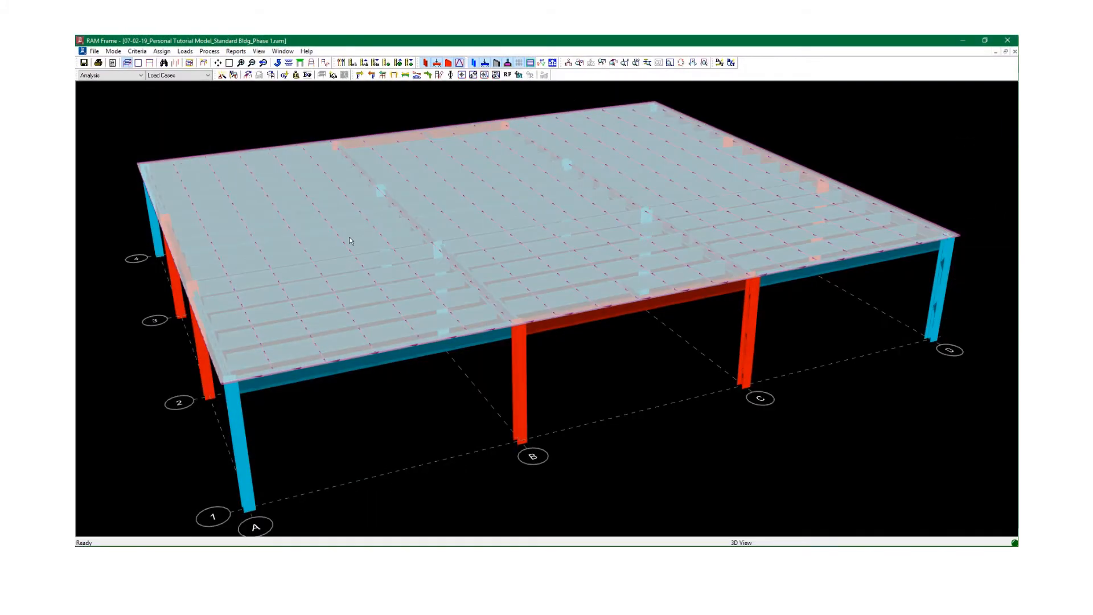
pyautogui.click(185, 52)
pyautogui.click(191, 64)
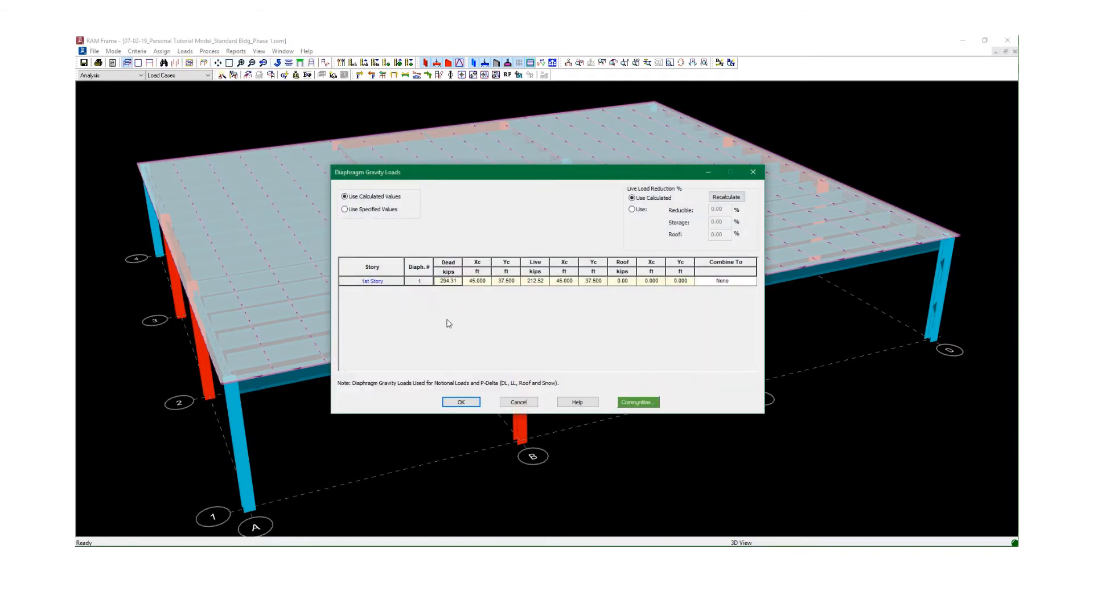
pyautogui.click(516, 403)
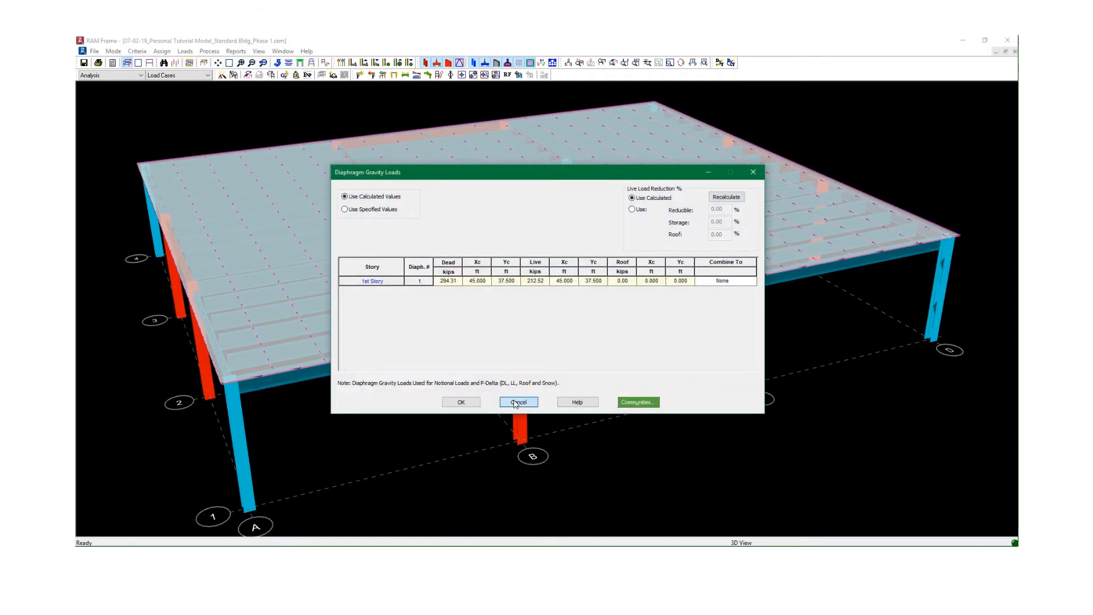
pyautogui.click(962, 41)
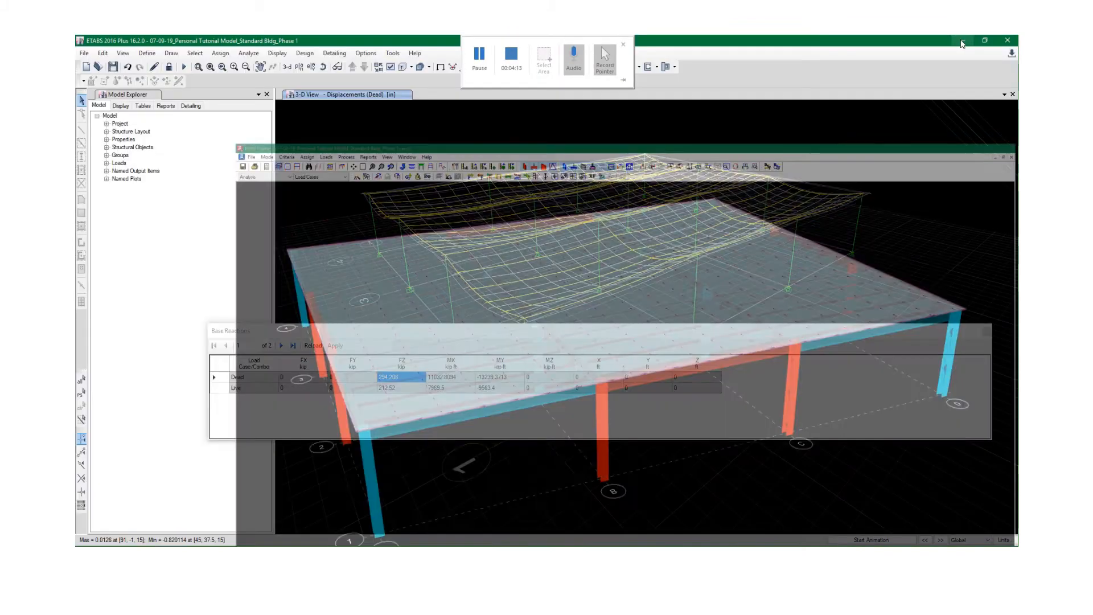
# Close the Base Reactions table and unlock the model, accepting deletion of the analysis results
pyautogui.click(986, 331)
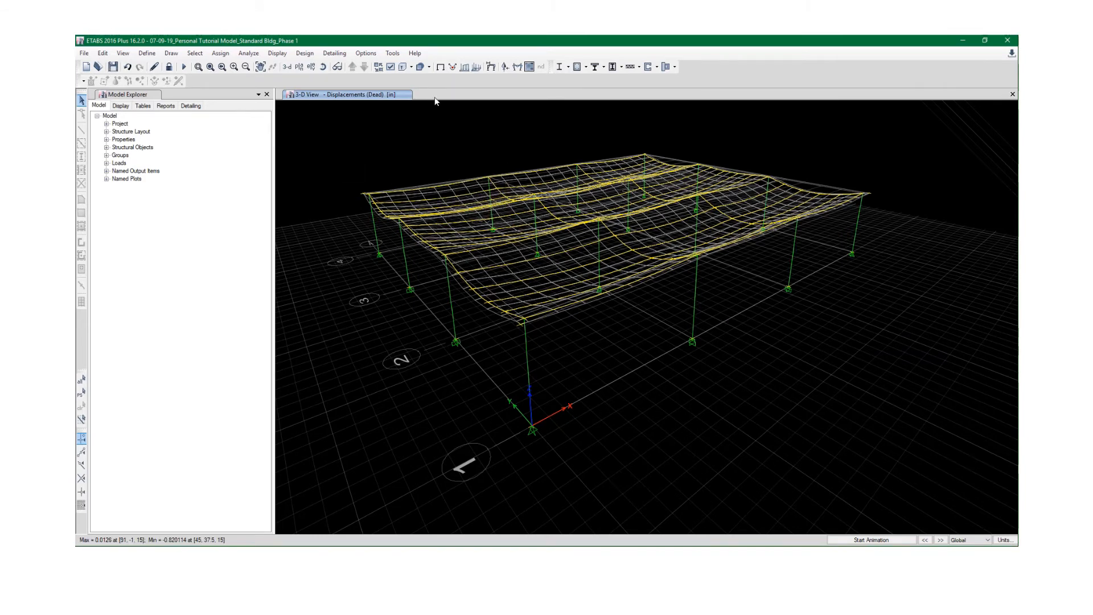
pyautogui.click(169, 67)
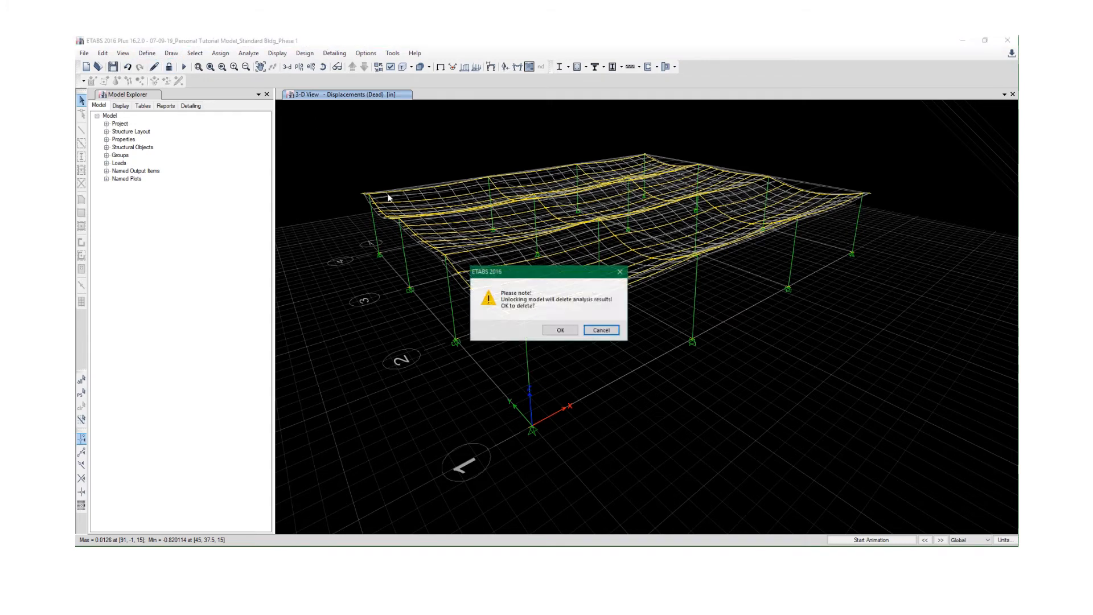
pyautogui.click(561, 330)
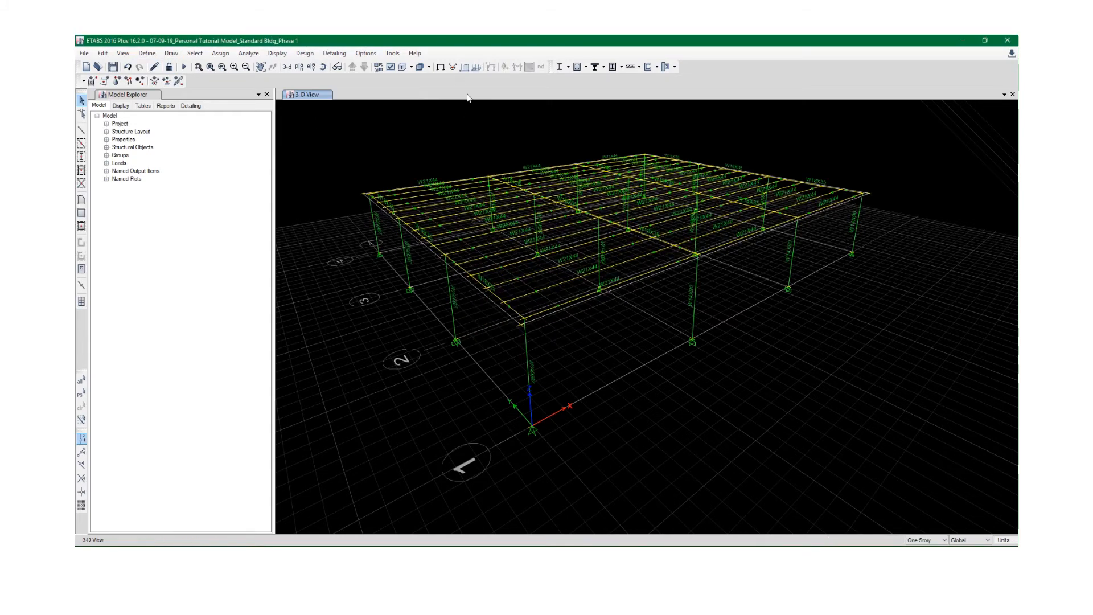
# Display the 3D view with Extrude Frames only, trying it first together with Object Fill and Object Edge
pyautogui.click(391, 67)
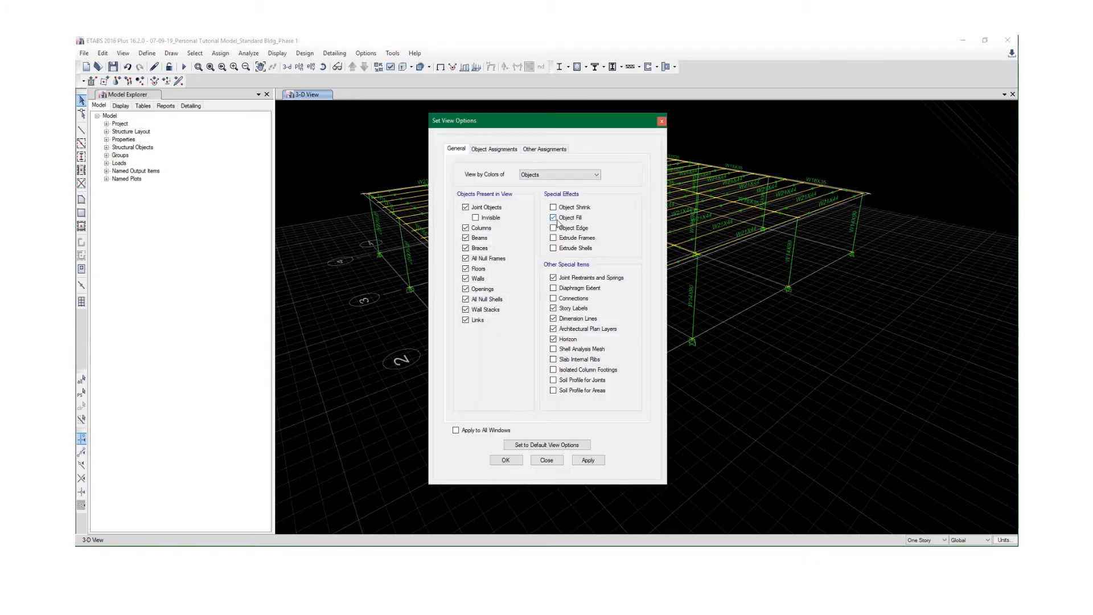
pyautogui.click(562, 229)
pyautogui.click(564, 240)
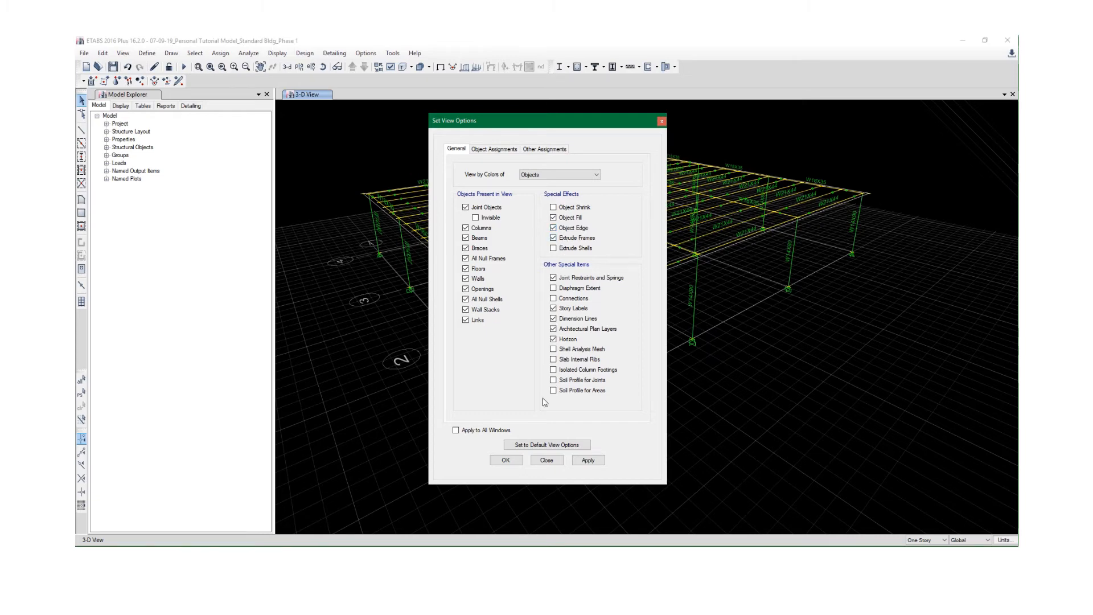
pyautogui.click(586, 461)
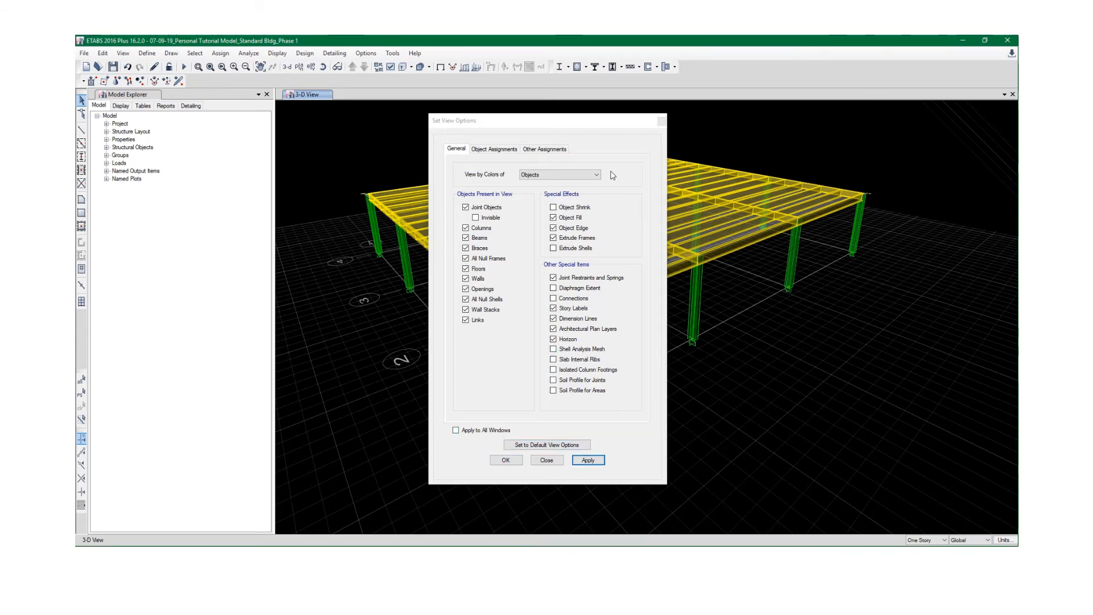
pyautogui.click(565, 219)
pyautogui.click(560, 229)
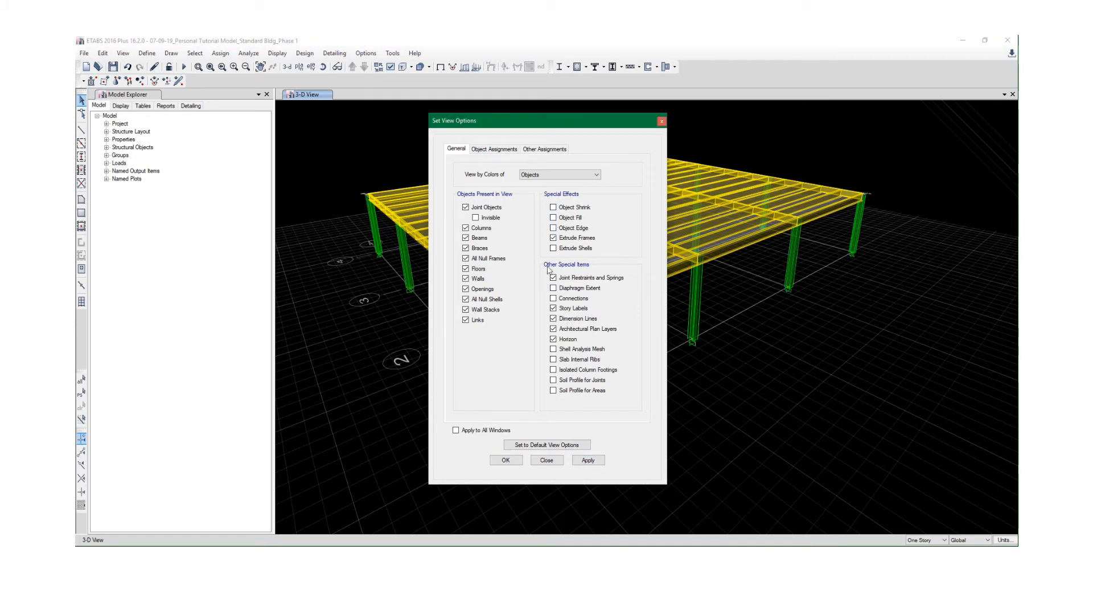
pyautogui.click(588, 461)
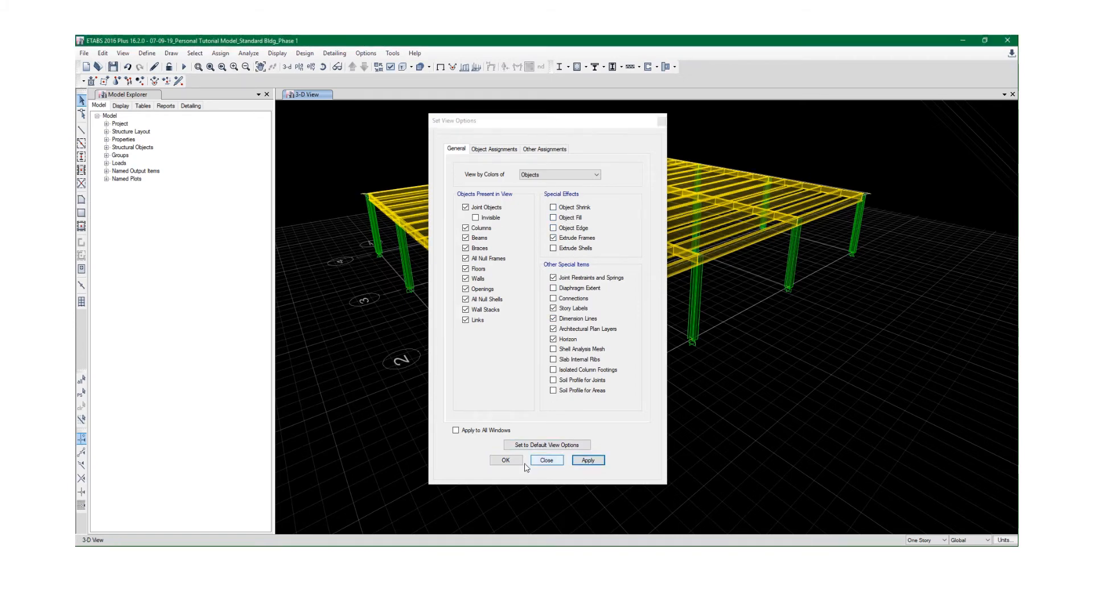
pyautogui.click(504, 462)
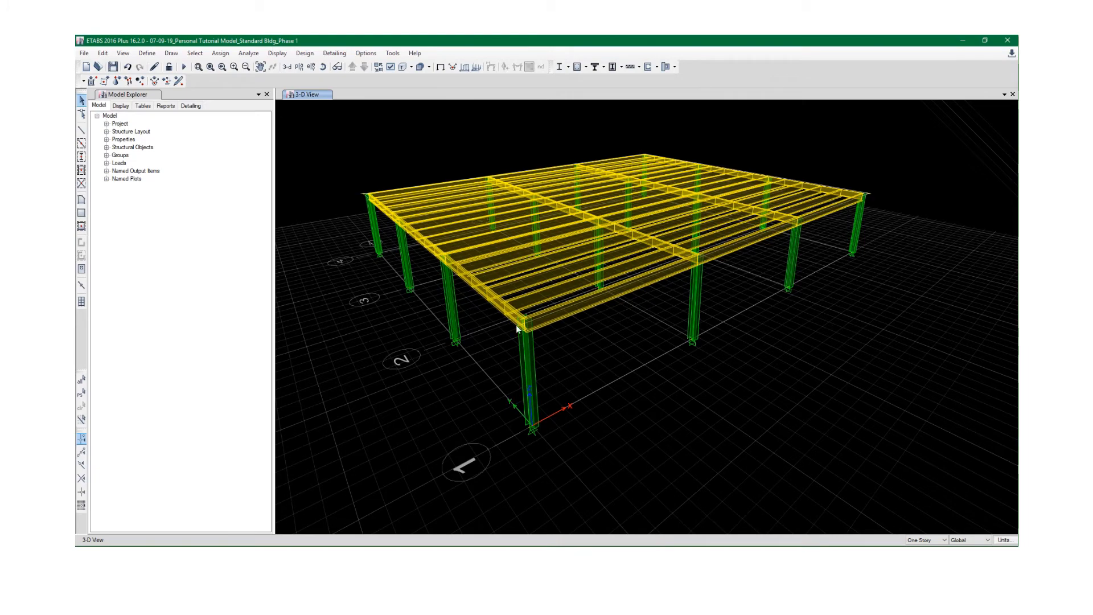
# Examine the extruded beam-to-column connections at the building's corner from close up and from different angles
pyautogui.scroll(5, 509, 332)
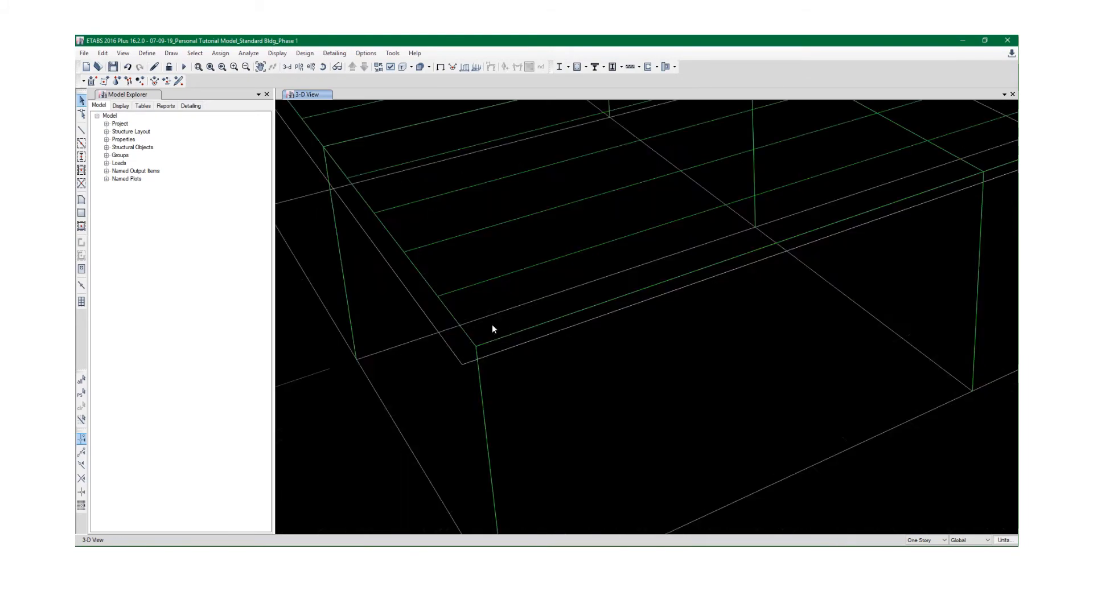
pyautogui.scroll(3, 454, 379)
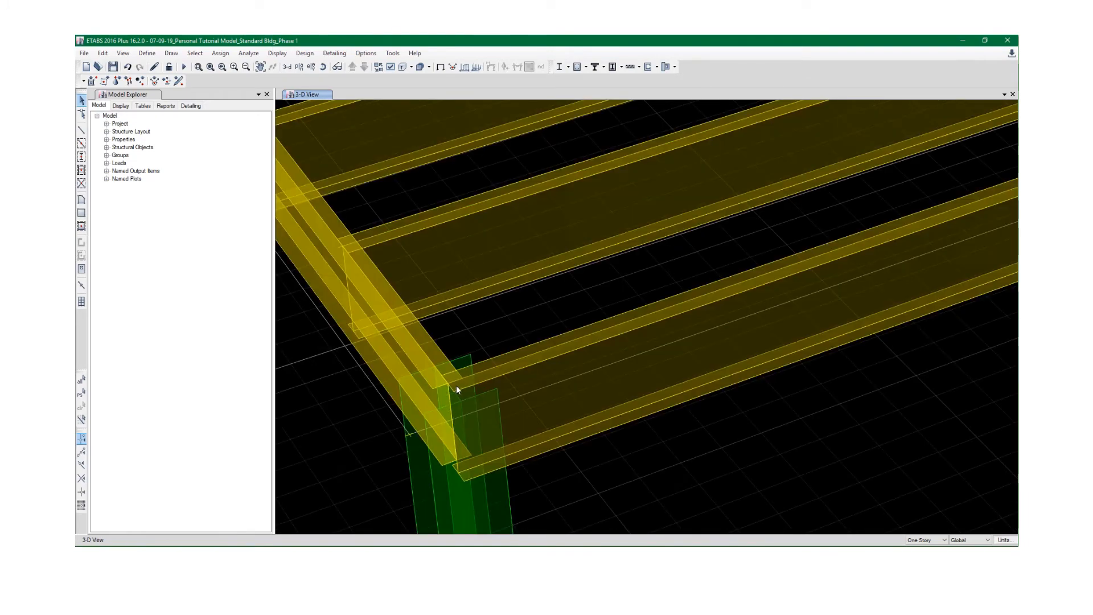
pyautogui.scroll(-5, 455, 385)
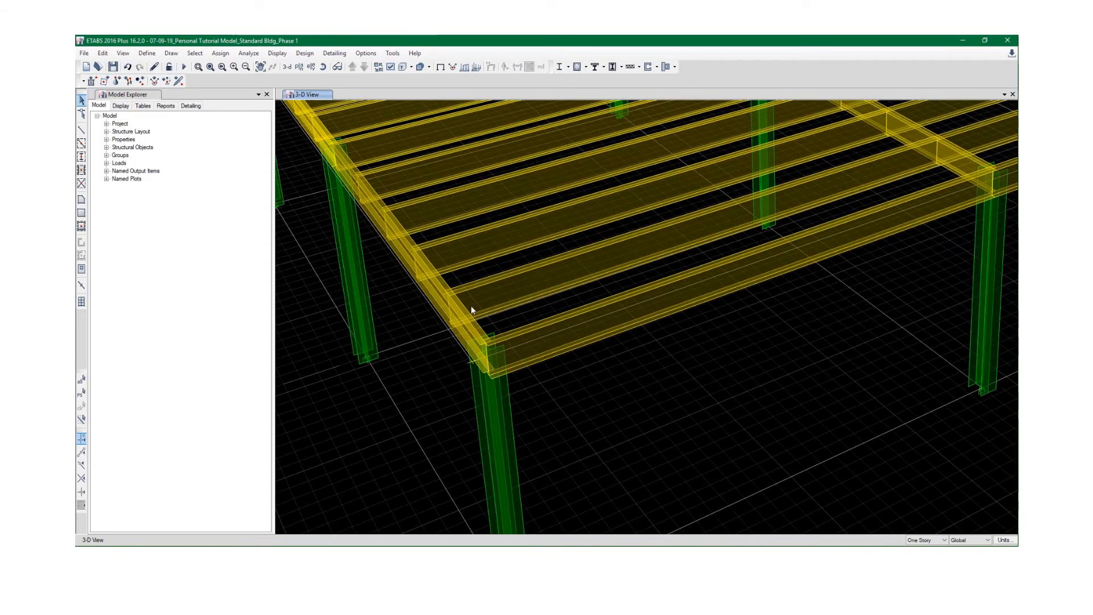
pyautogui.scroll(-5, 497, 286)
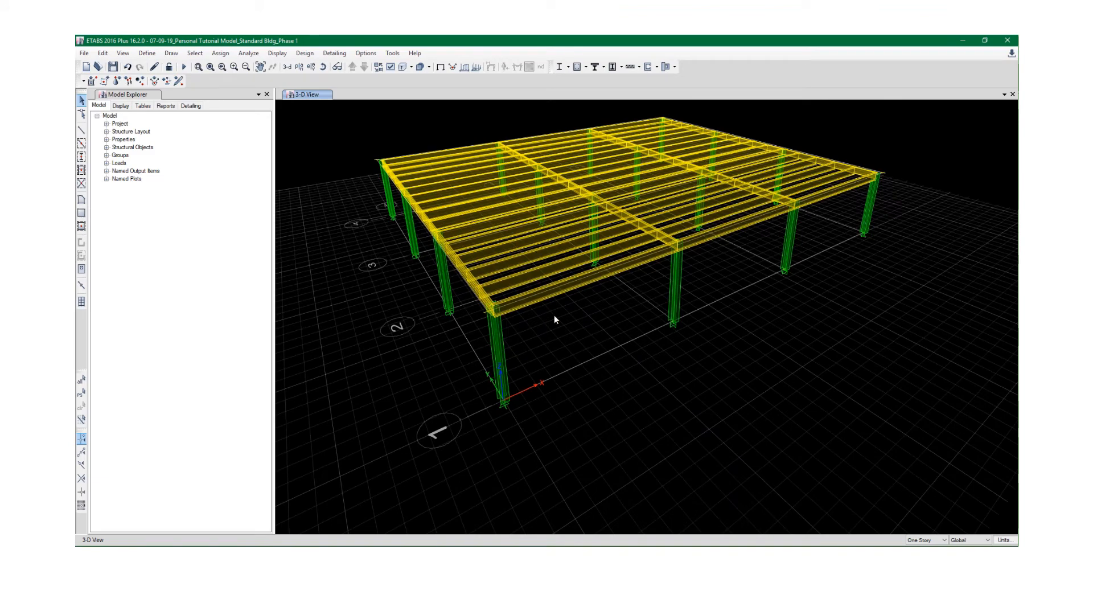
pyautogui.scroll(-5, 563, 315)
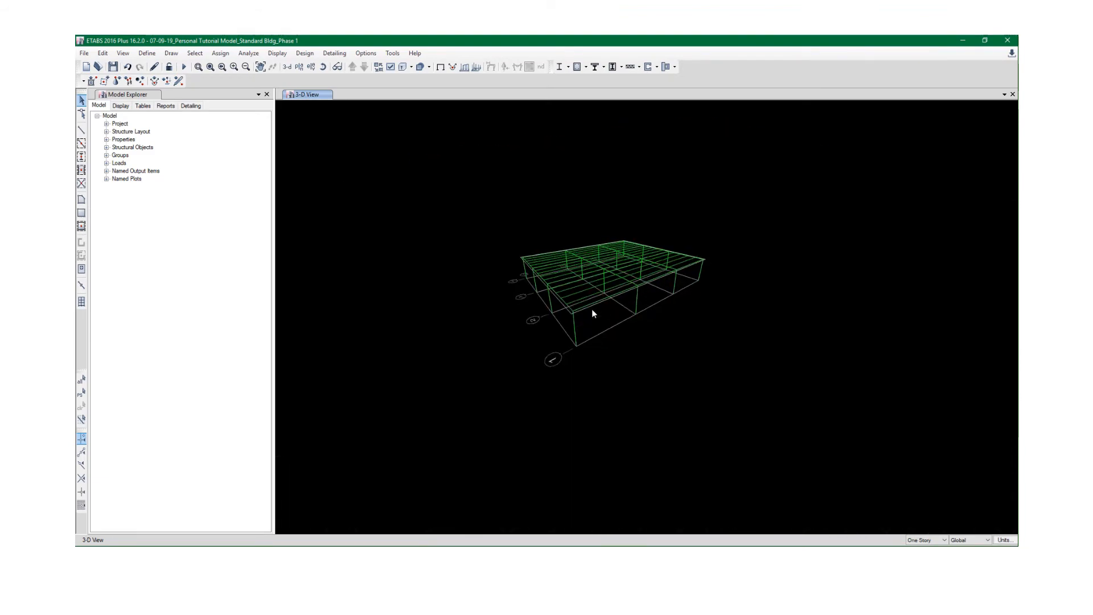
pyautogui.scroll(5, 616, 299)
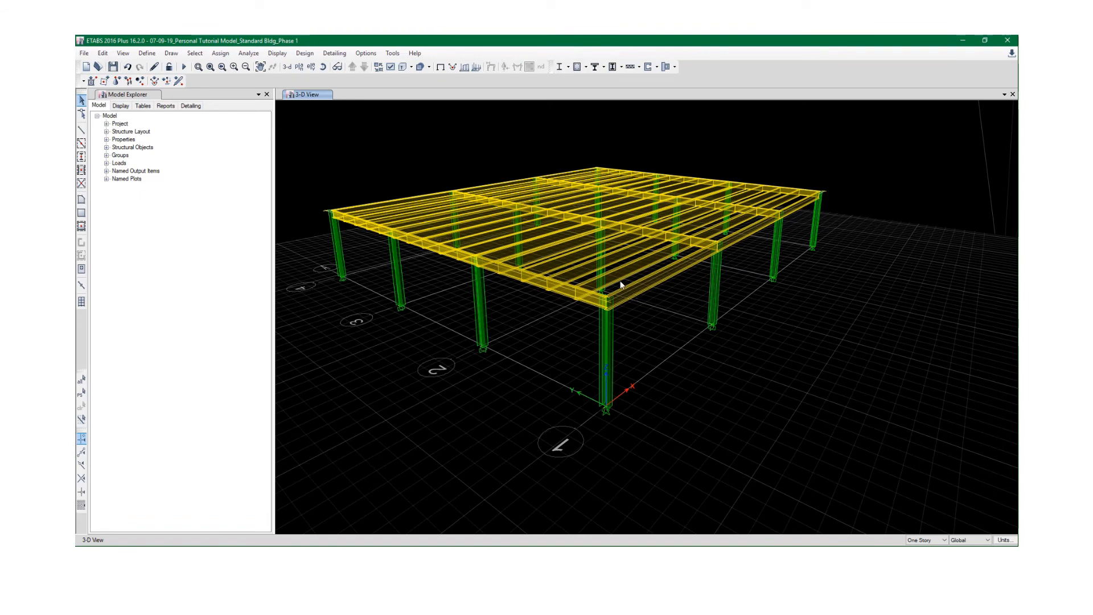
pyautogui.scroll(3, 602, 302)
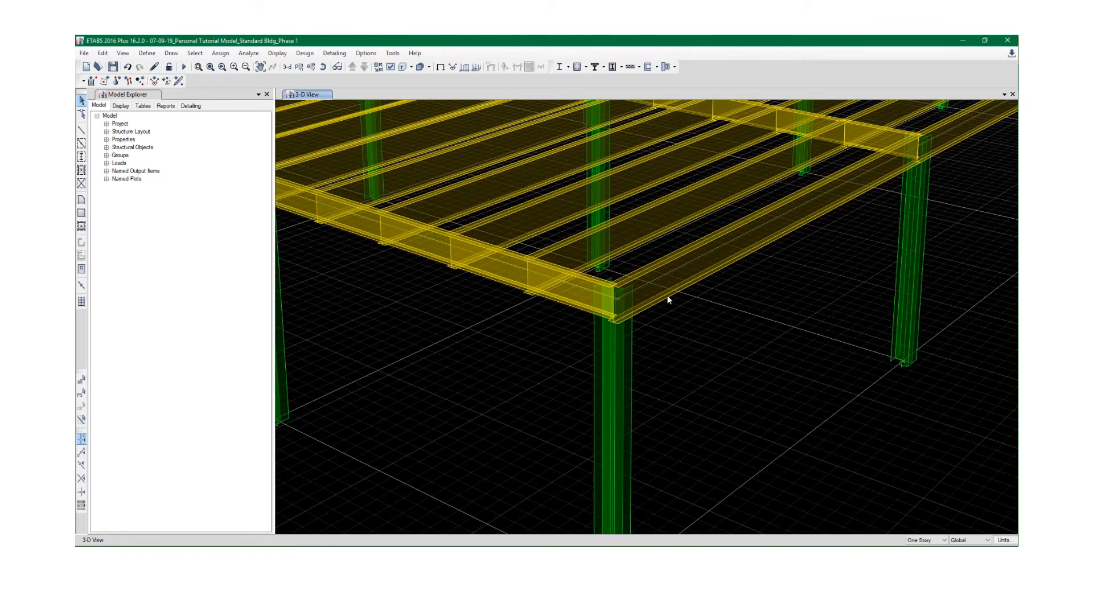
pyautogui.scroll(-3, 684, 285)
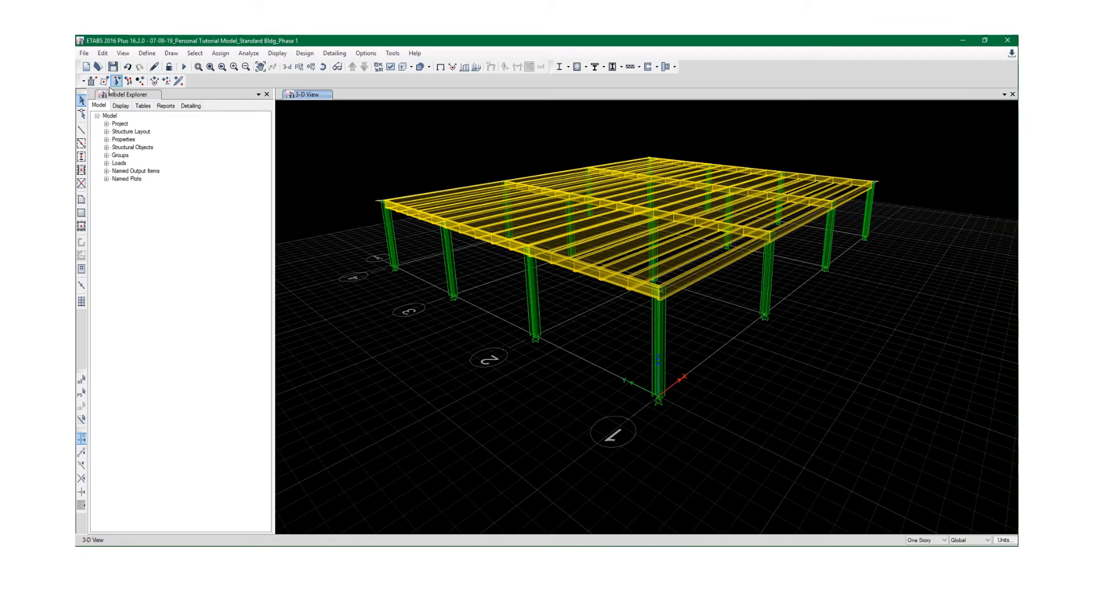
# Save the model, and turn Object Fill and Object Edge on and Extrude Frames off for the 3D view
pyautogui.click(113, 67)
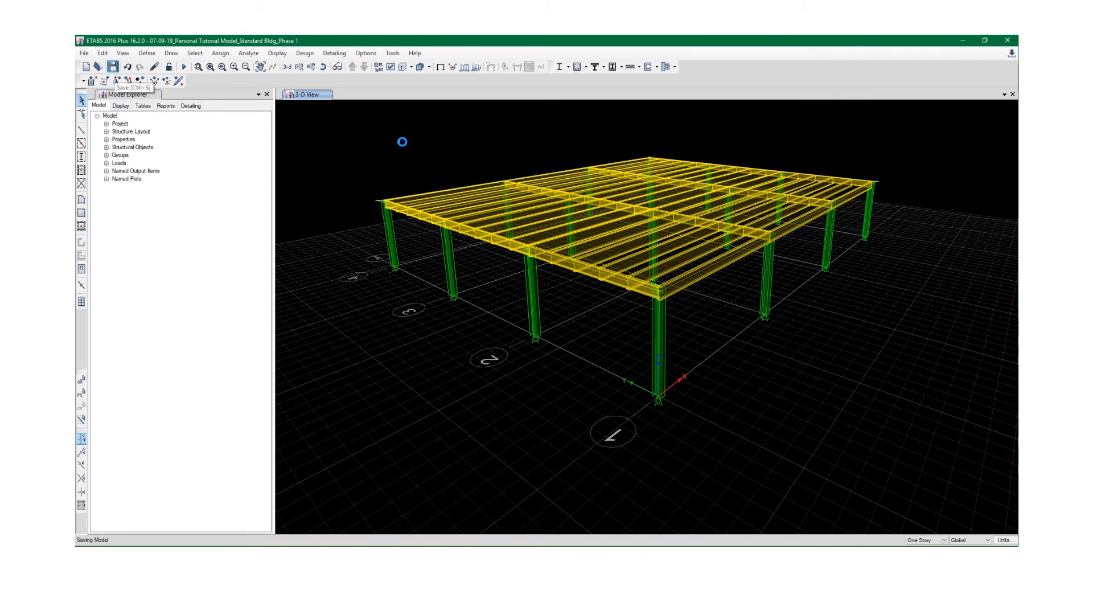
pyautogui.click(390, 67)
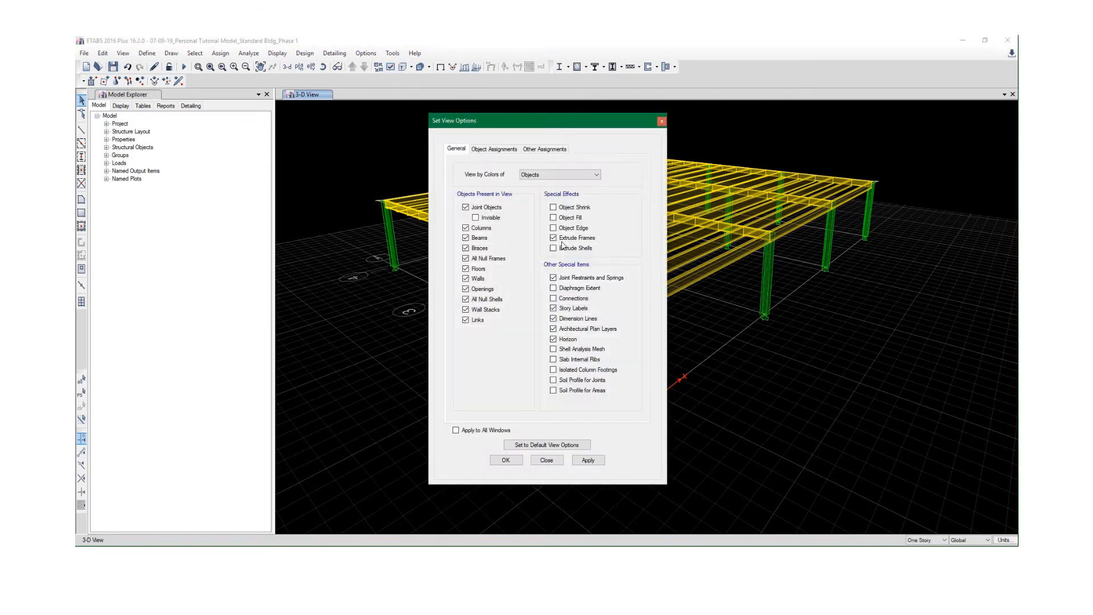
pyautogui.click(563, 219)
pyautogui.click(562, 238)
pyautogui.click(588, 460)
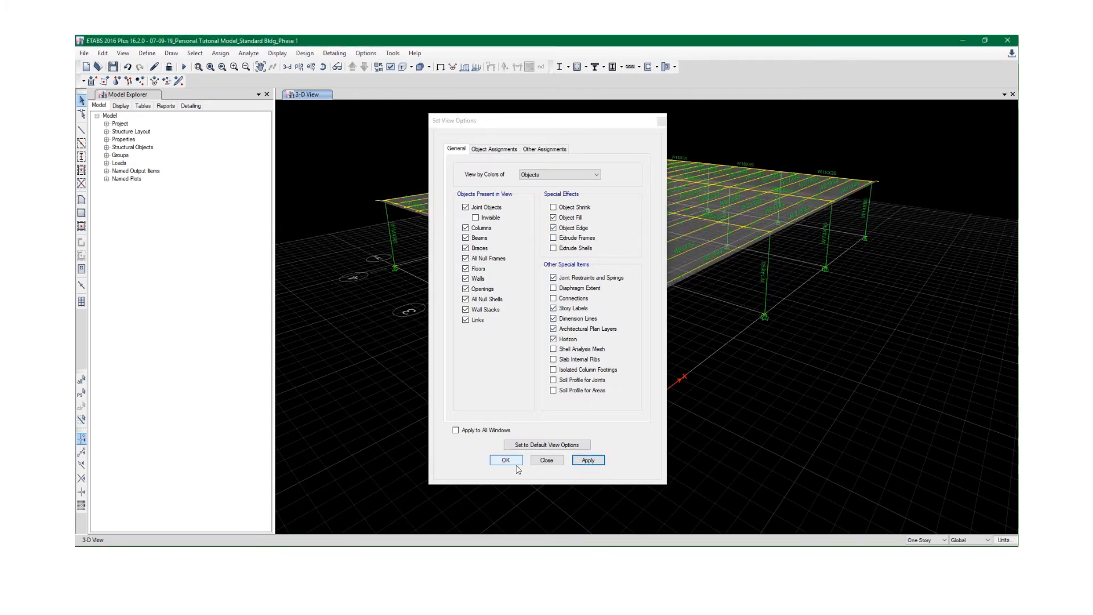
pyautogui.click(506, 460)
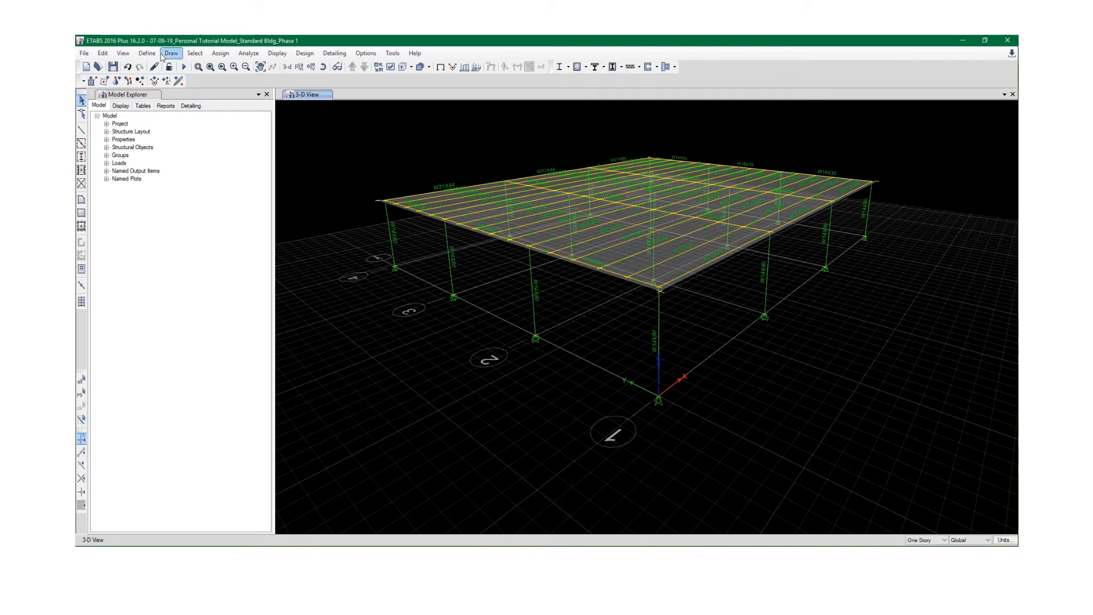
# Add a load pattern named WX of type Wind with self weight multiplier 0 and ASCE 7-10 auto lateral load
pyautogui.click(149, 54)
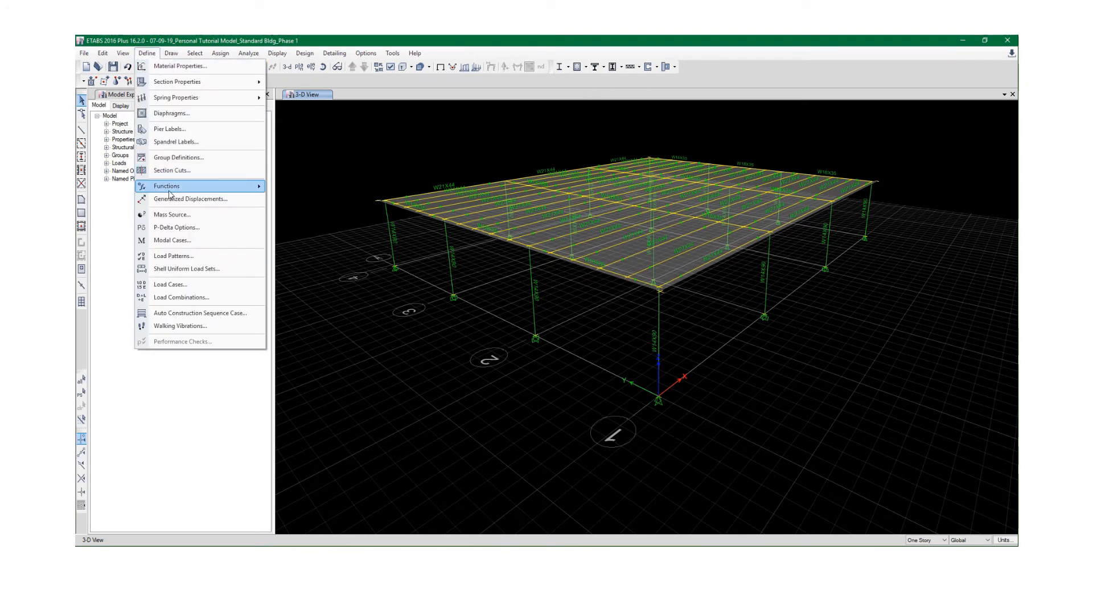
pyautogui.moveTo(168, 191)
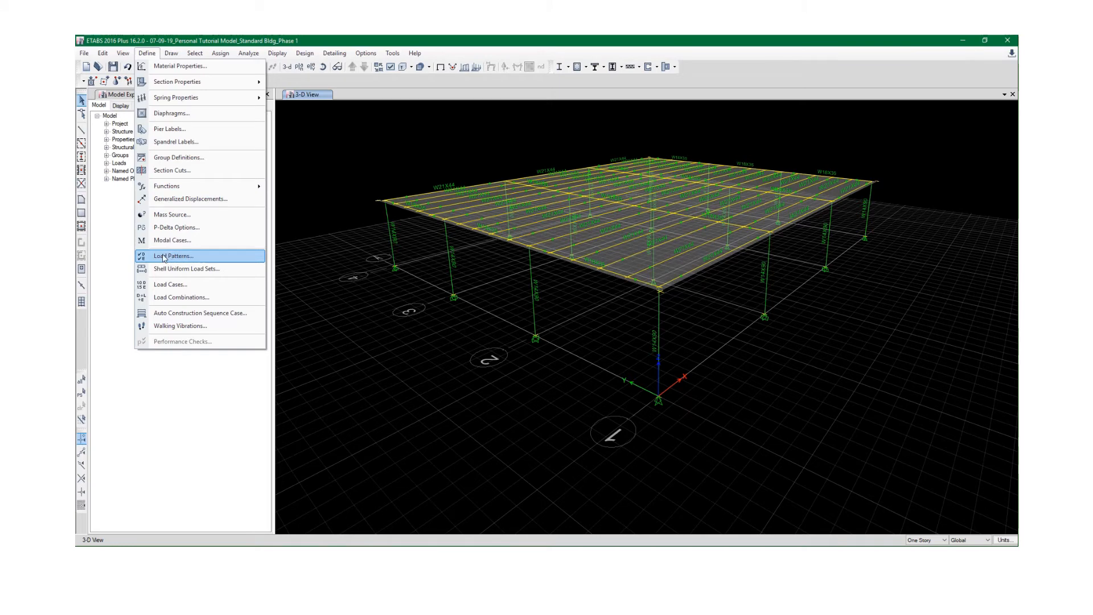
pyautogui.click(173, 256)
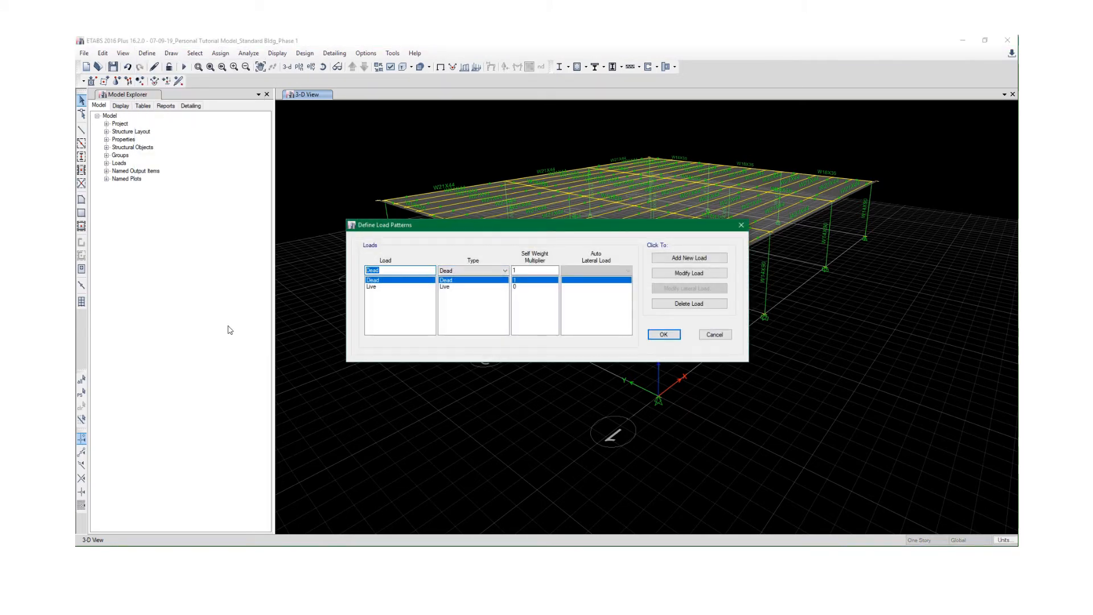
pyautogui.write('WX')
pyautogui.click(465, 271)
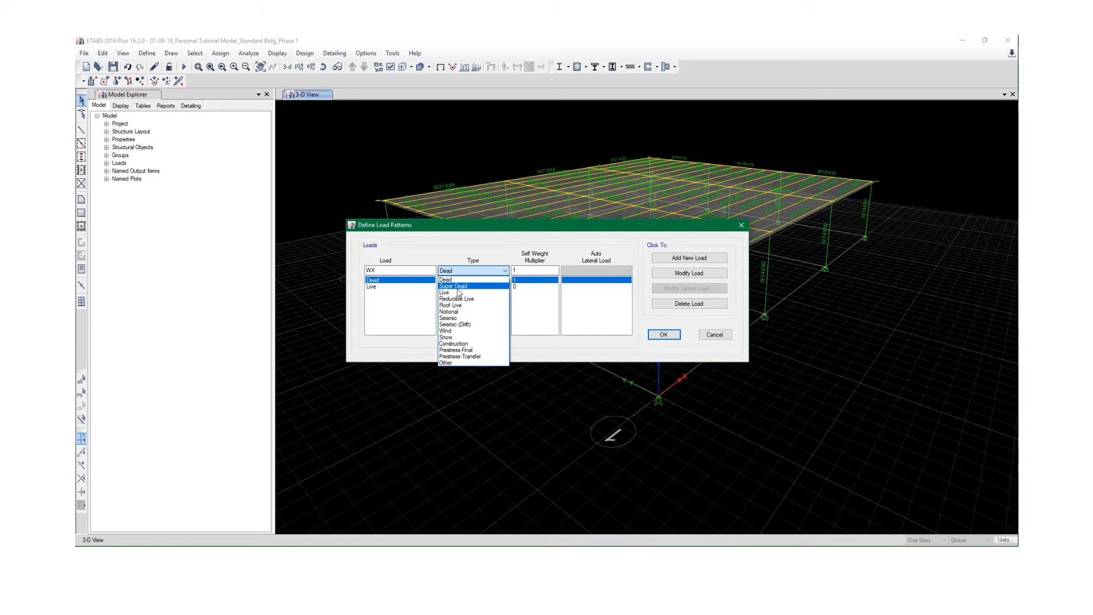
pyautogui.click(453, 332)
pyautogui.click(580, 277)
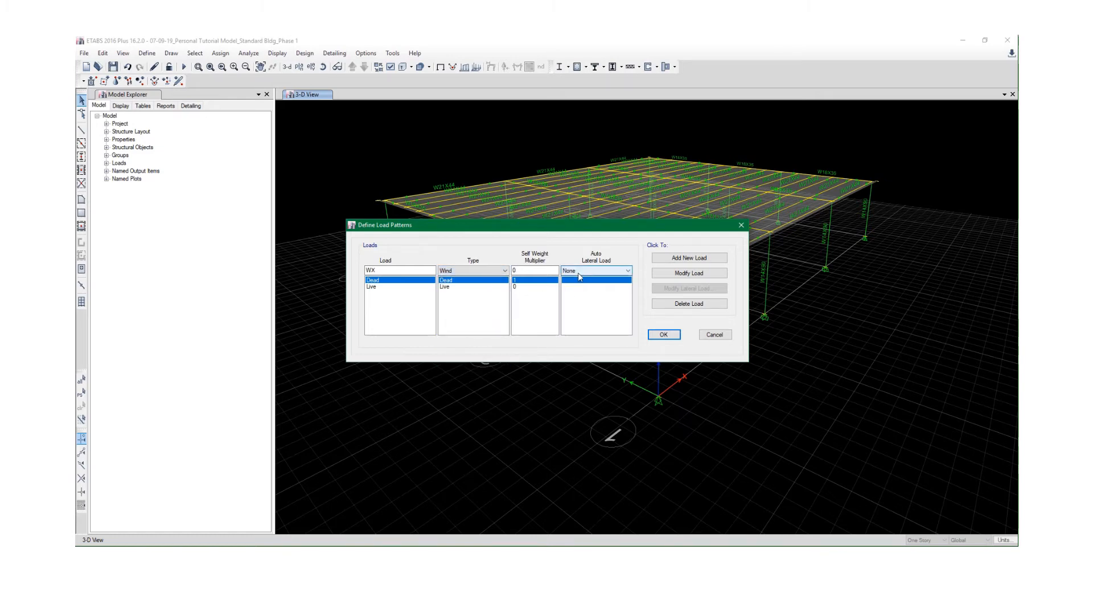
pyautogui.click(578, 286)
pyautogui.click(678, 257)
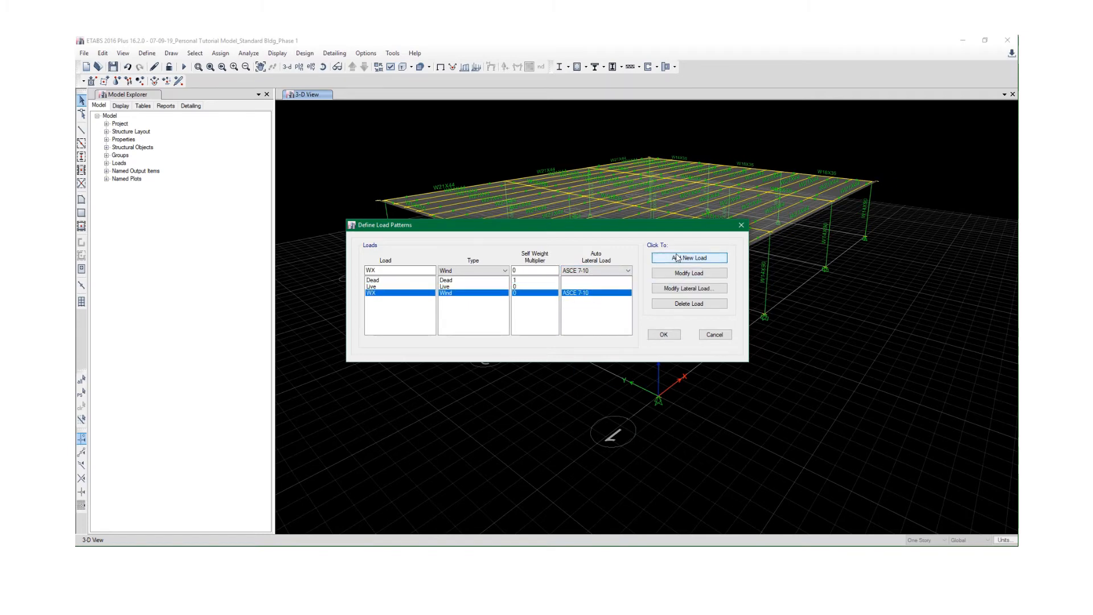
# Open the ASCE 7-10 wind load settings of the WX pattern
pyautogui.click(660, 289)
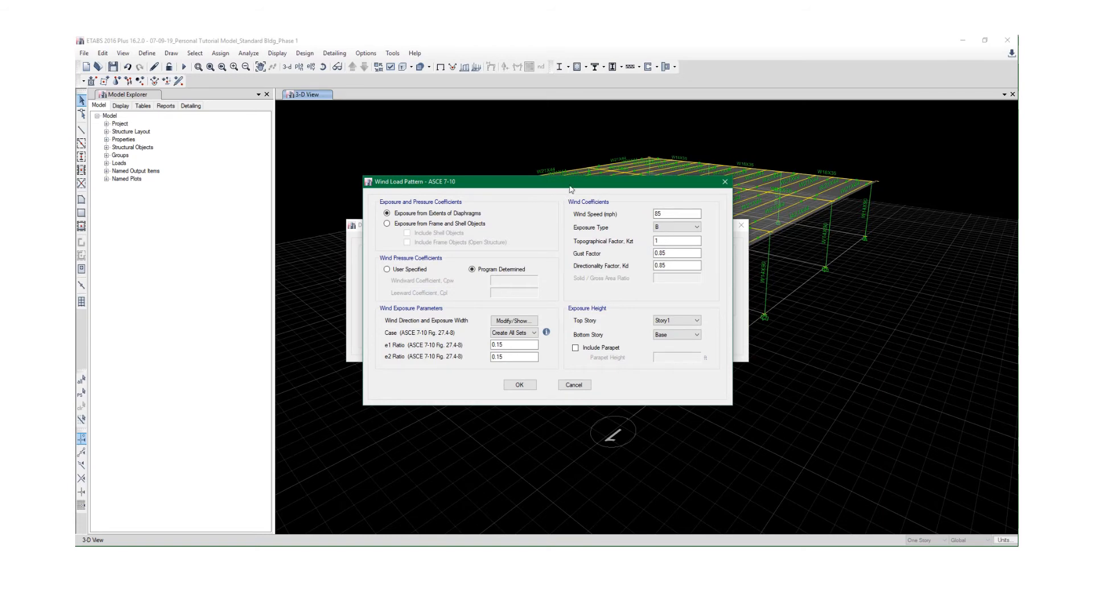
pyautogui.moveTo(594, 186); pyautogui.dragTo(744, 137)
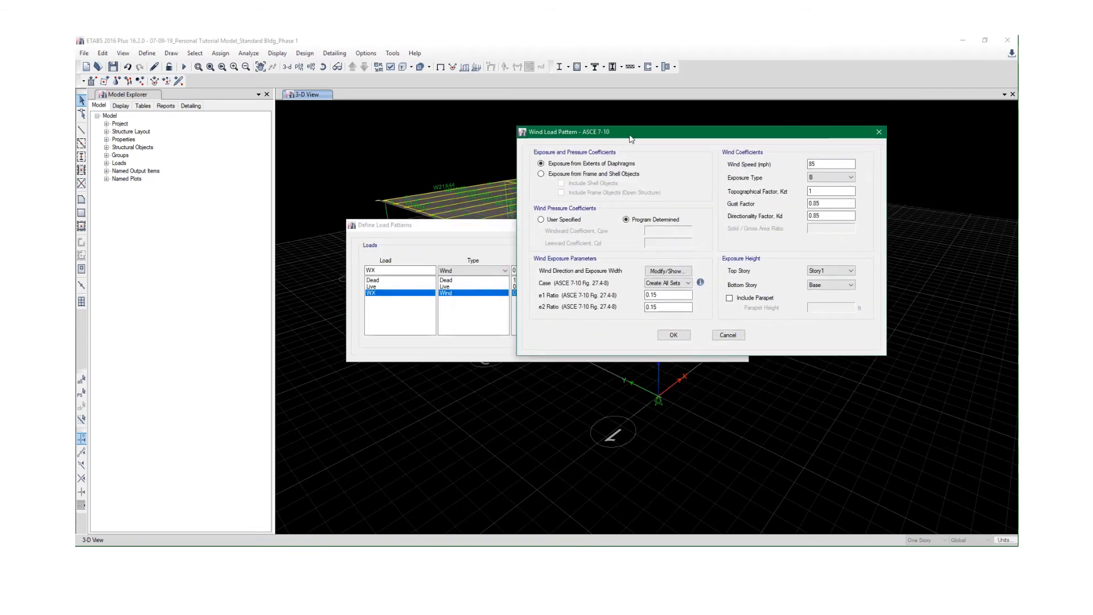
pyautogui.moveTo(630, 139); pyautogui.dragTo(652, 147)
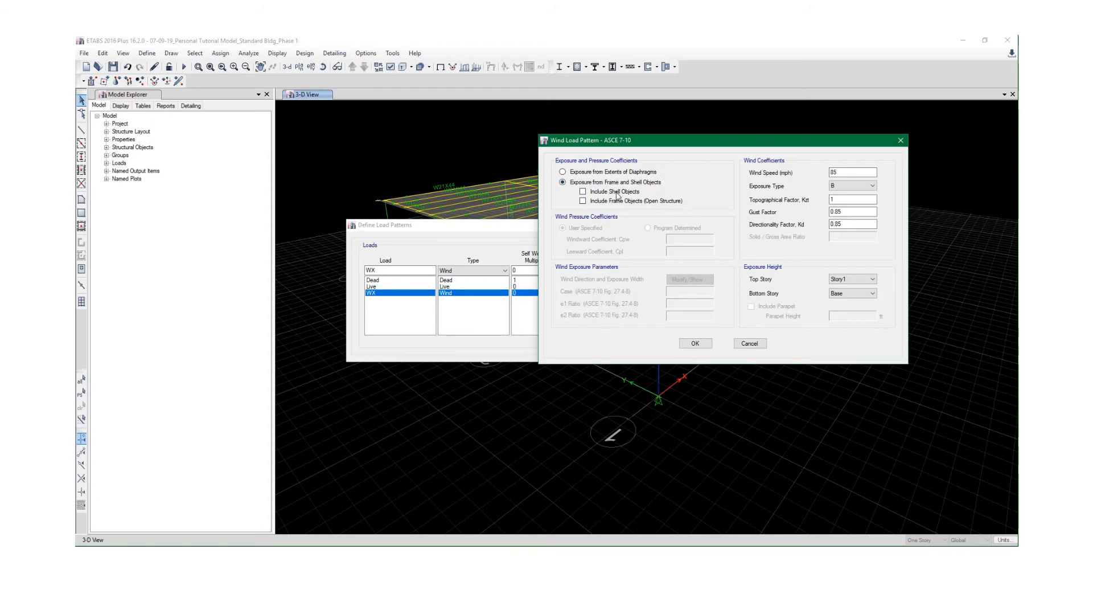
# Try the exposure options for extents of diaphragms and for frame and shell objects, and inspect the available wind cases
pyautogui.click(618, 203)
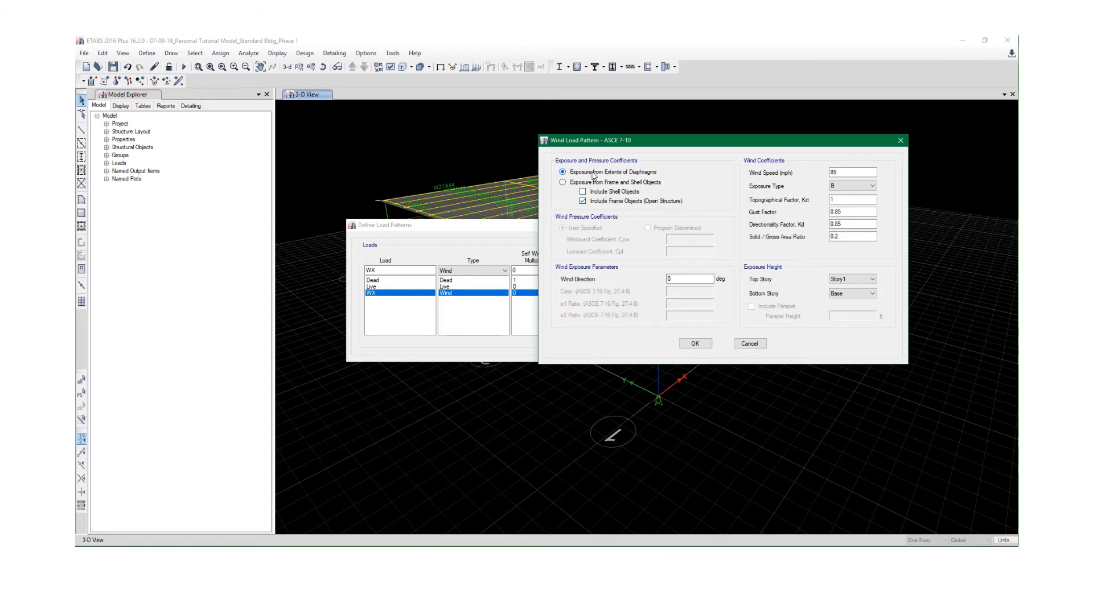
pyautogui.click(597, 182)
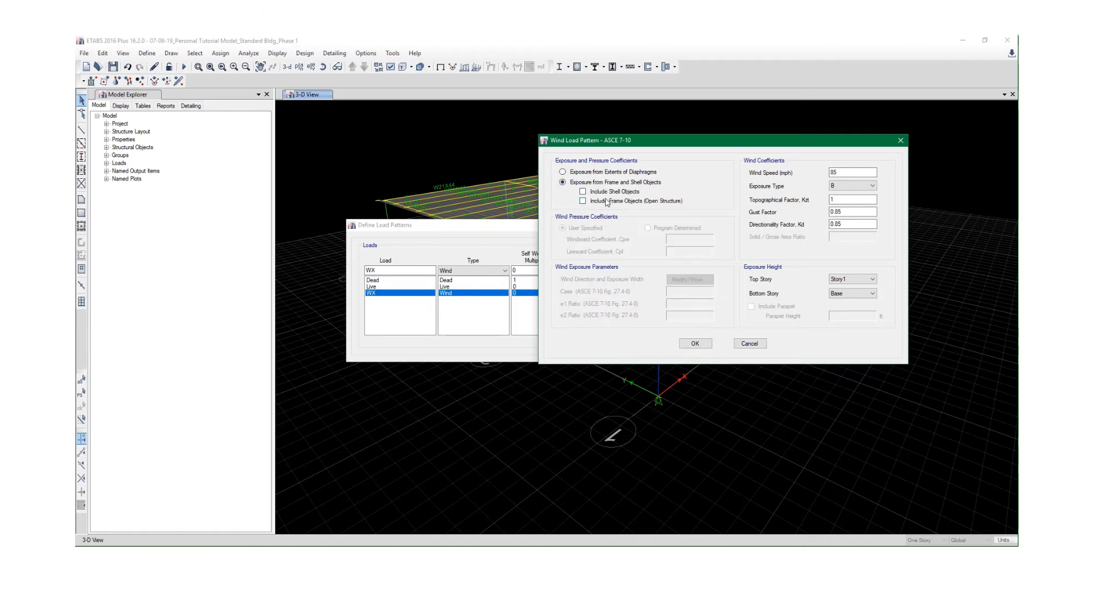
pyautogui.click(604, 192)
pyautogui.click(607, 203)
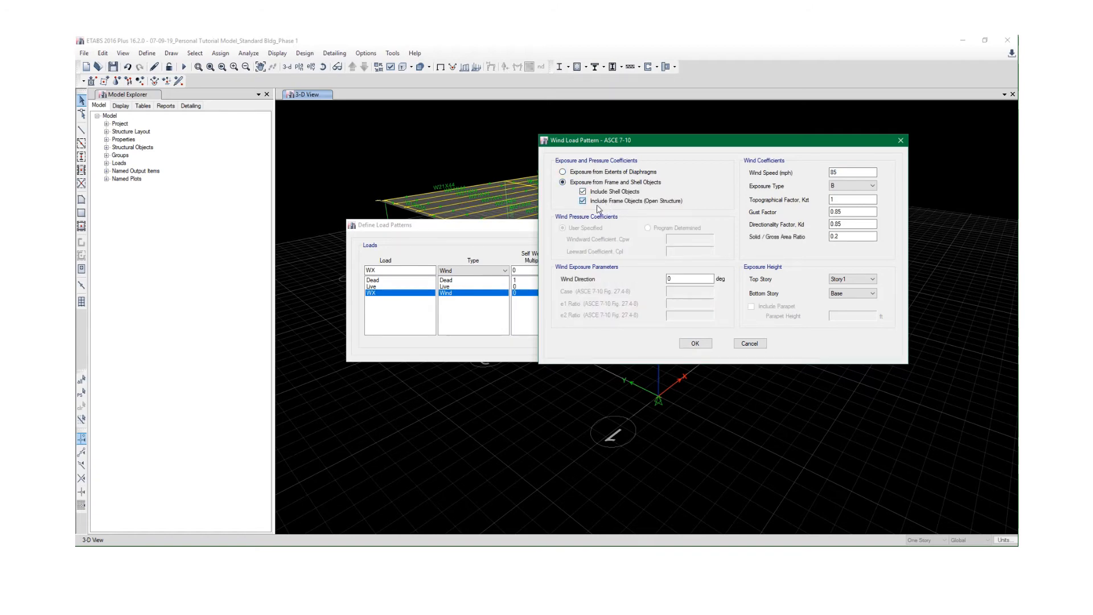
pyautogui.click(601, 201)
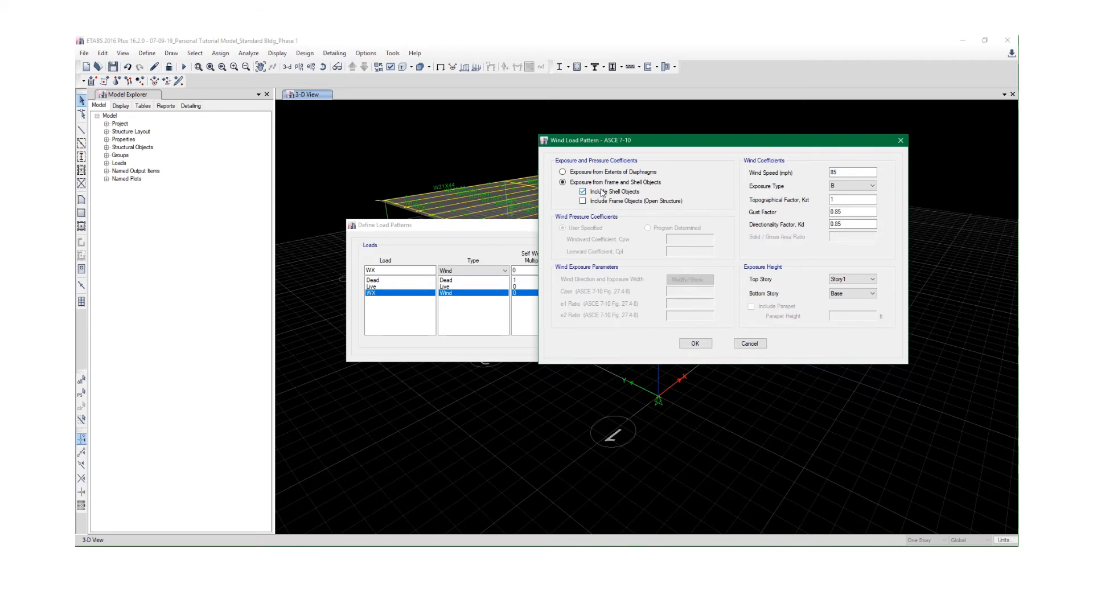
pyautogui.click(601, 173)
pyautogui.click(601, 184)
pyautogui.click(597, 196)
pyautogui.click(574, 172)
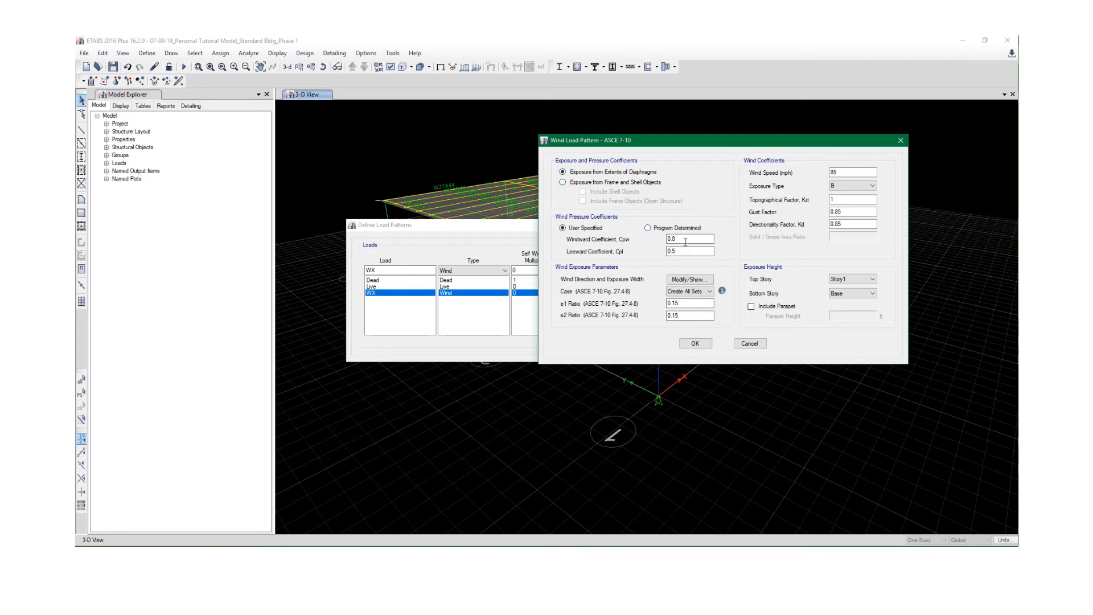
pyautogui.click(689, 292)
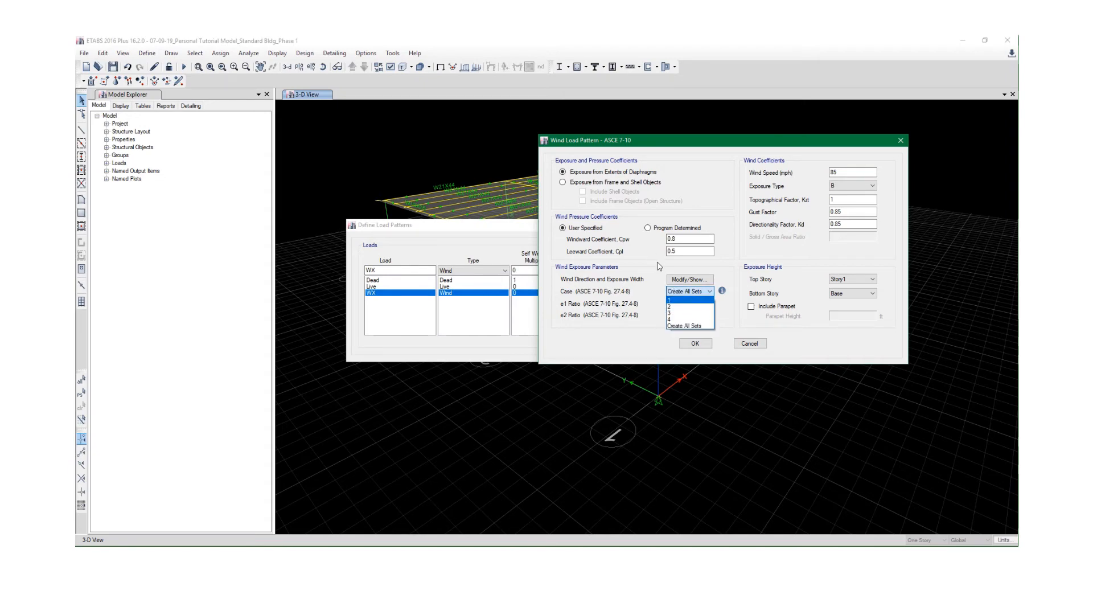
pyautogui.click(640, 263)
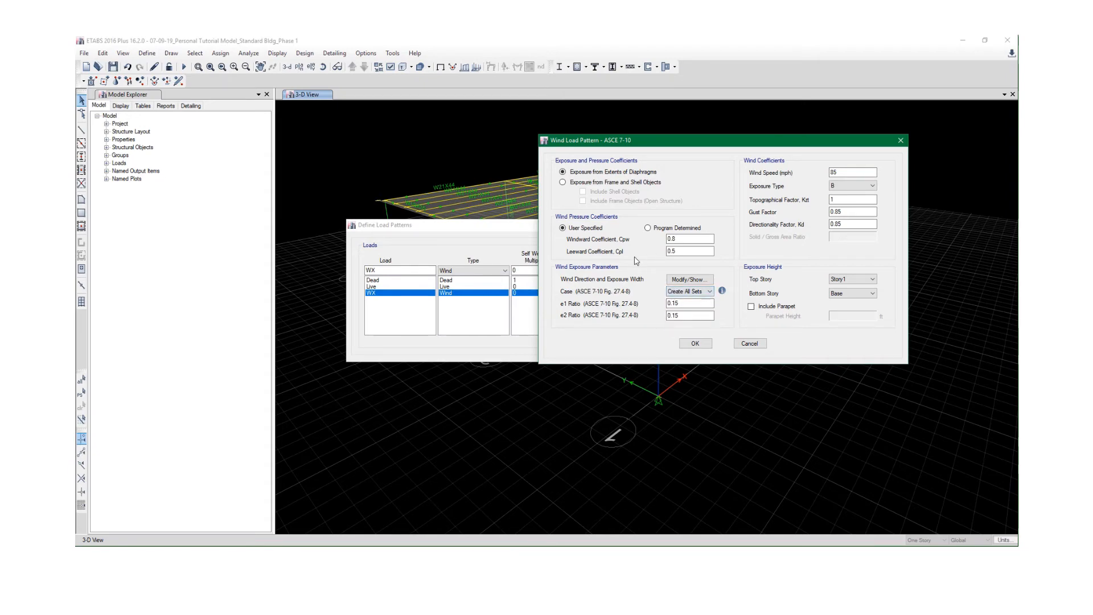
# Set WX to exposure from frame and shell objects including shell objects, with exposure type C and wind speed 115 mph
pyautogui.click(576, 183)
pyautogui.click(590, 192)
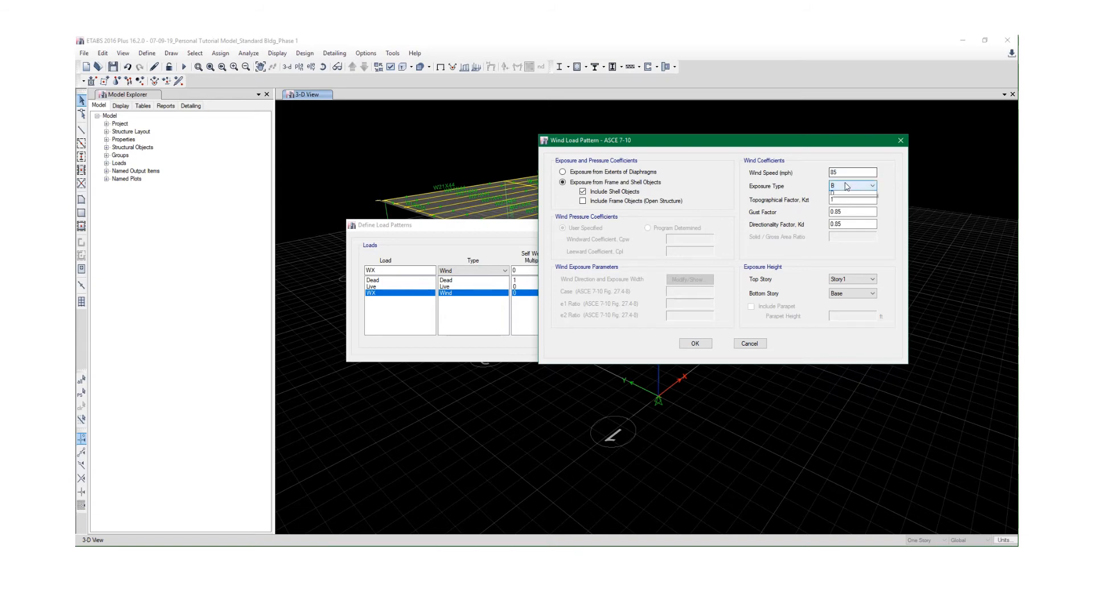
pyautogui.click(846, 185)
pyautogui.click(841, 200)
pyautogui.doubleClick(844, 173)
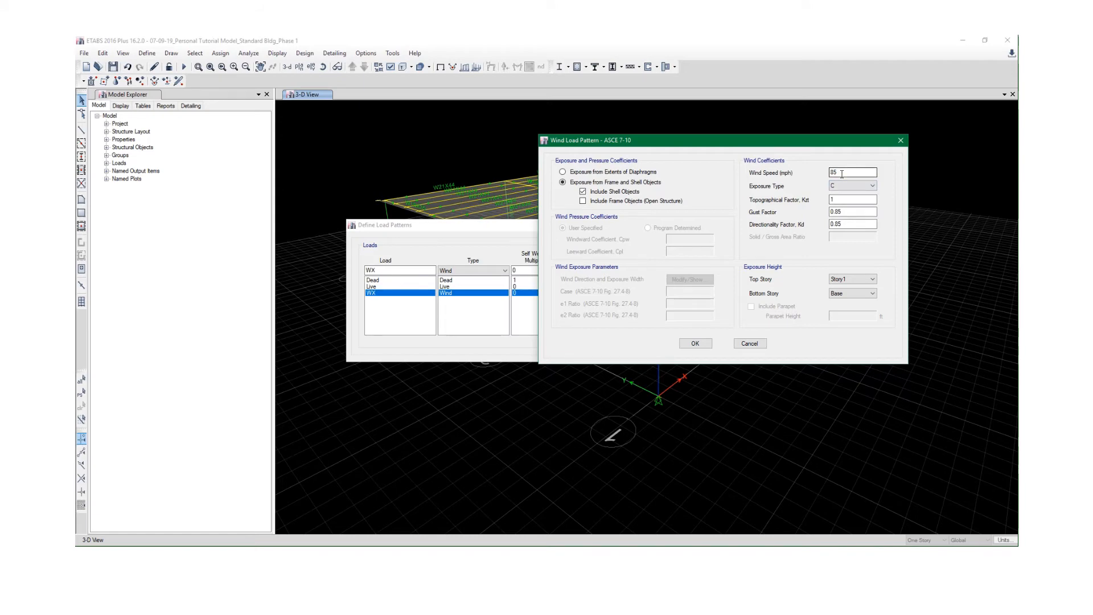
pyautogui.write('11')
pyautogui.click(852, 224)
pyautogui.click(853, 222)
pyautogui.click(697, 345)
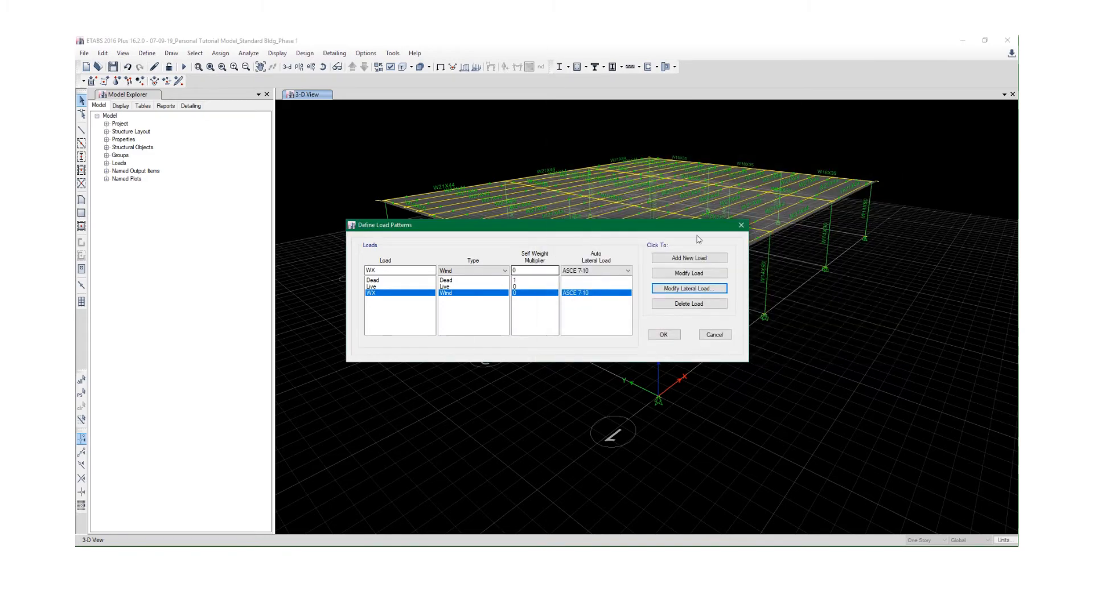
# Add a Wind load pattern named WY with ASCE 7-10 auto lateral load and open its lateral load settings
pyautogui.click(405, 271)
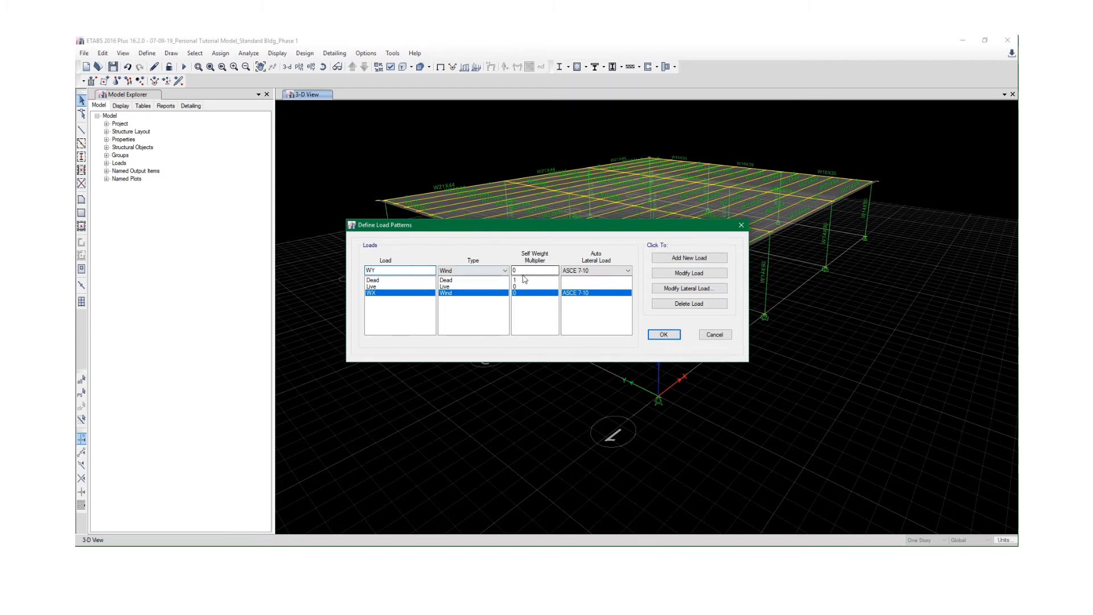
pyautogui.click(678, 263)
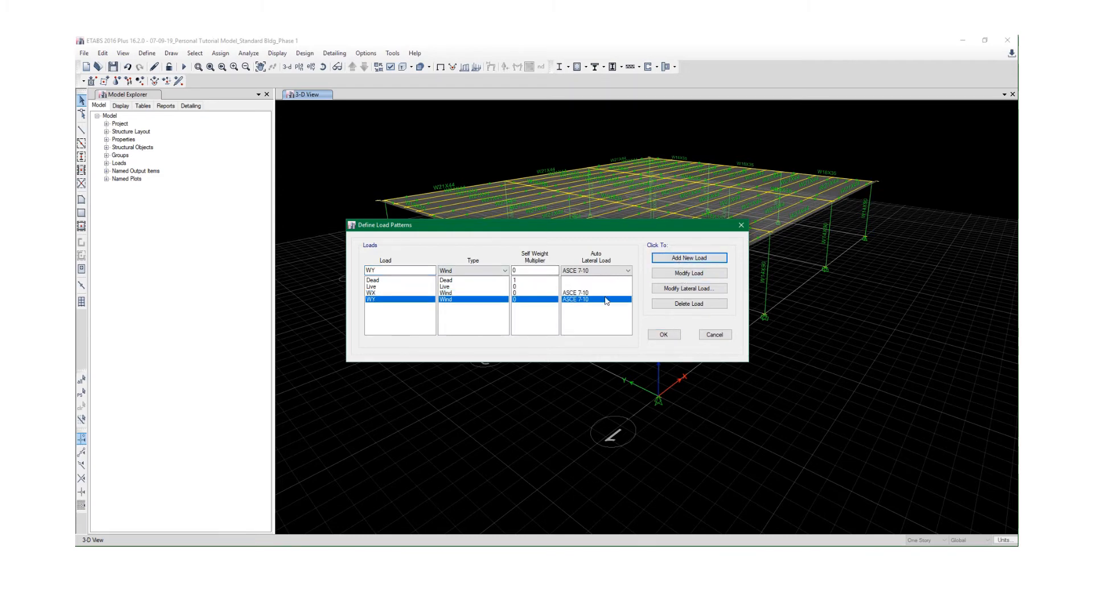
pyautogui.click(669, 288)
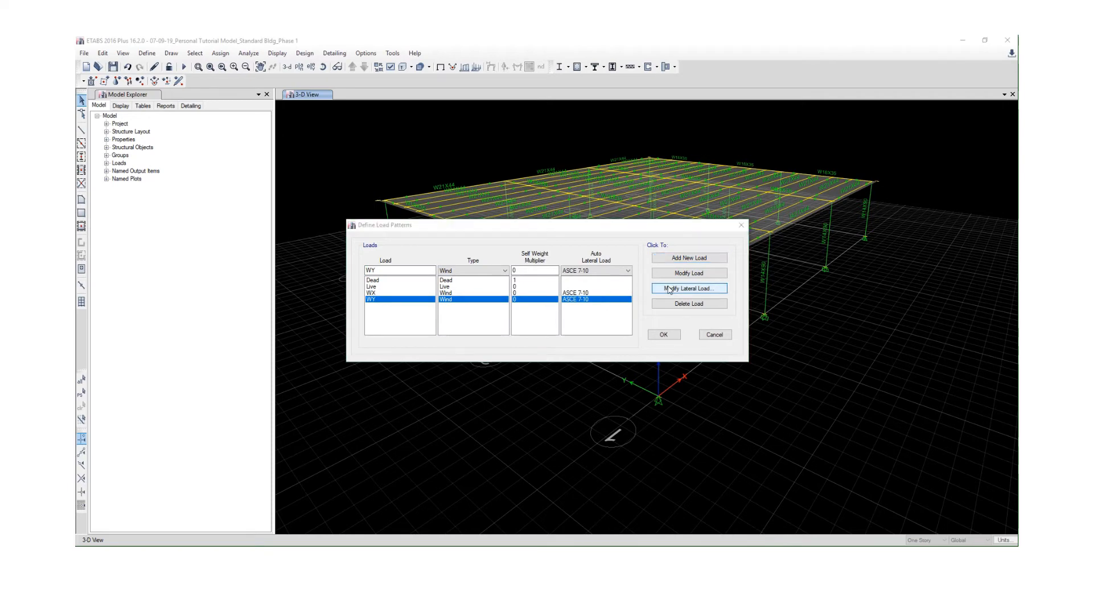
# Set WY to exposure from frame and shell objects including shell objects, with wind speed 115 mph and exposure type C
pyautogui.click(442, 224)
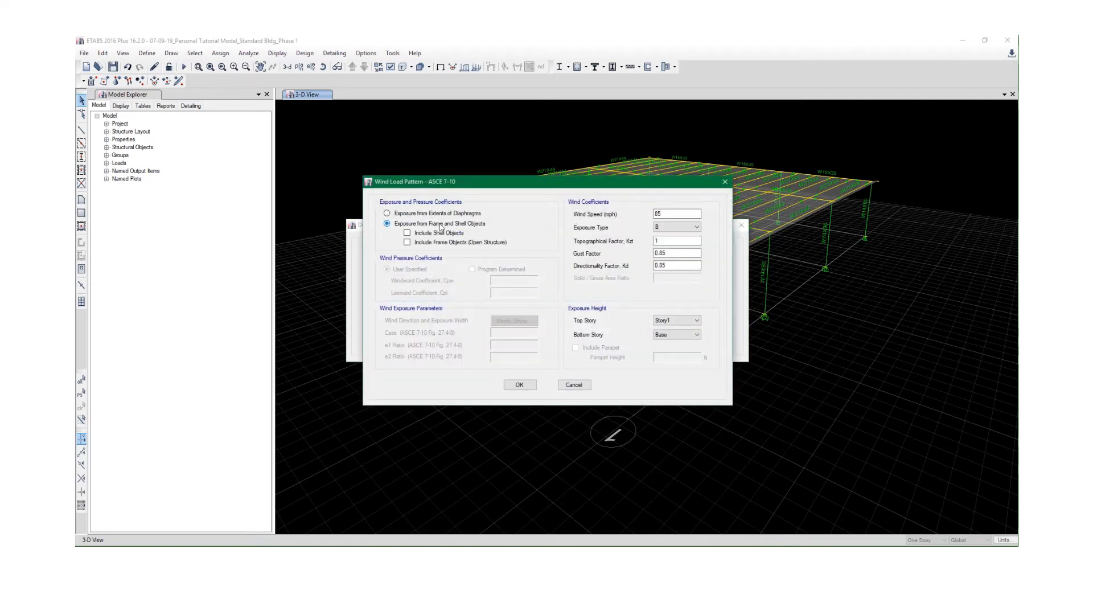
pyautogui.click(428, 234)
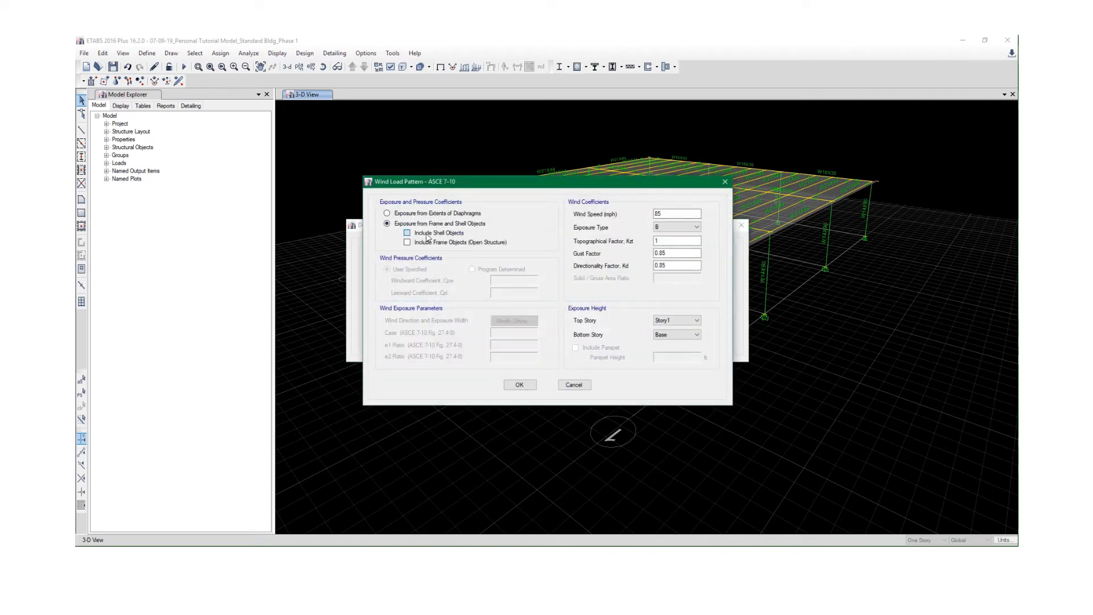
pyautogui.doubleClick(677, 212)
pyautogui.write('115')
pyautogui.click(663, 227)
pyautogui.click(665, 242)
pyautogui.click(666, 253)
pyautogui.click(519, 385)
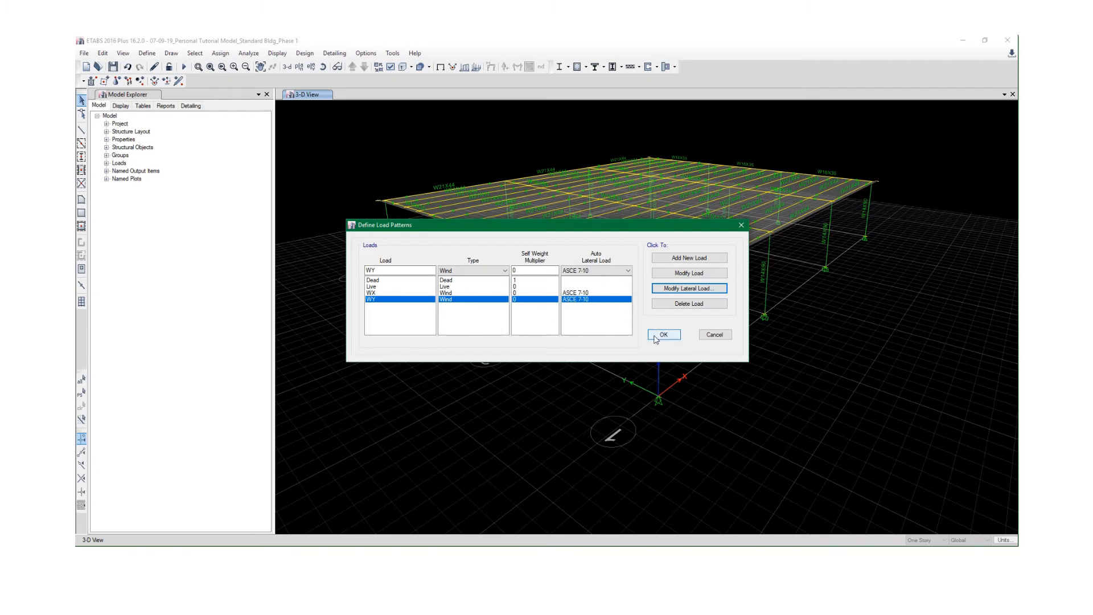
pyautogui.moveTo(395, 272); pyautogui.dragTo(359, 275)
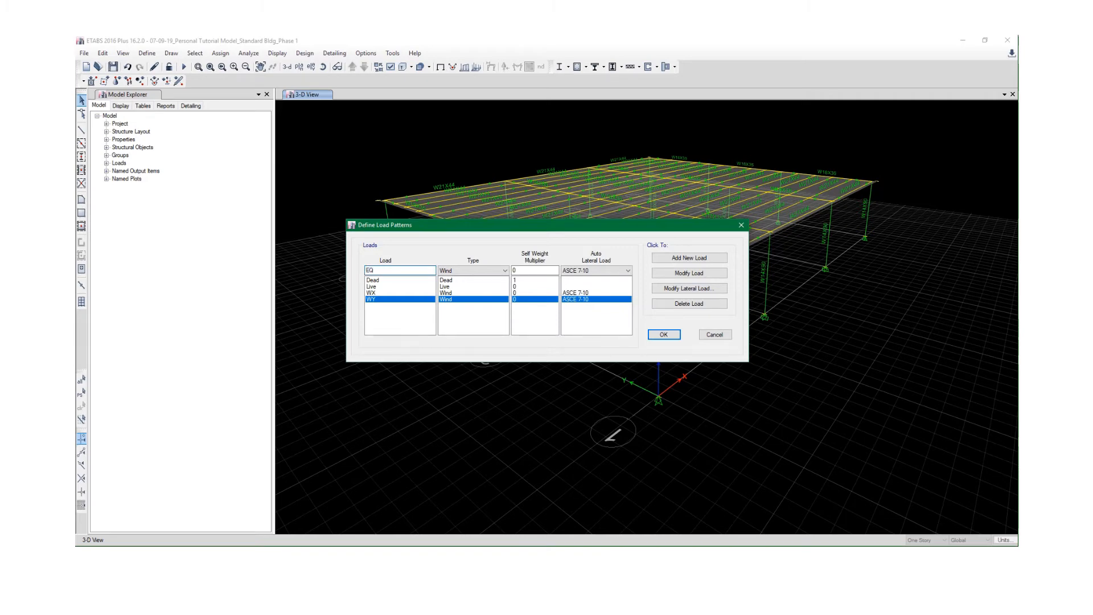
pyautogui.click(484, 271)
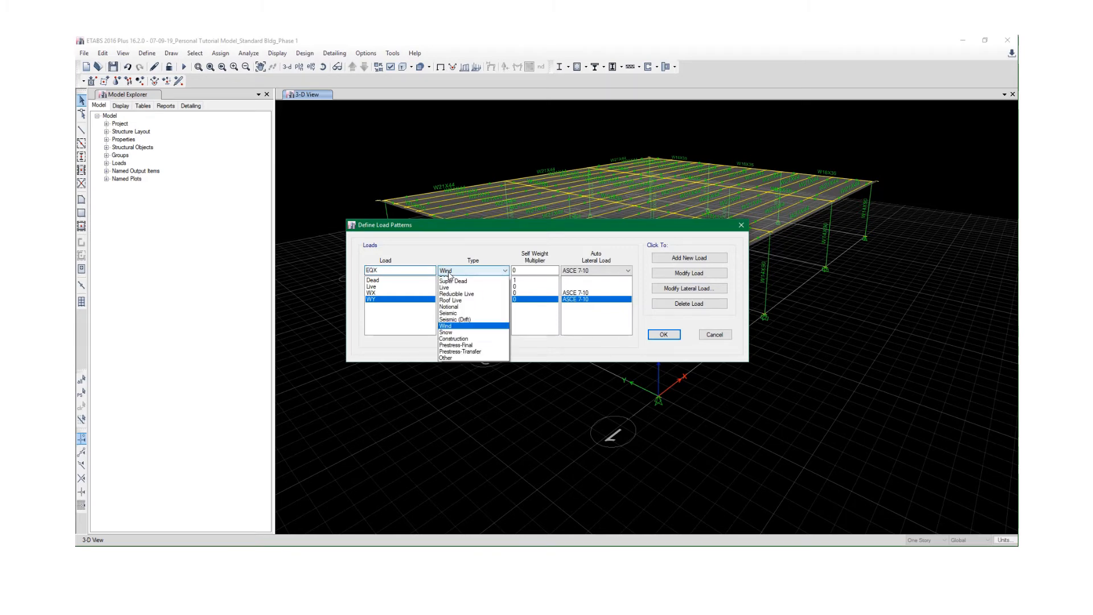
pyautogui.click(450, 318)
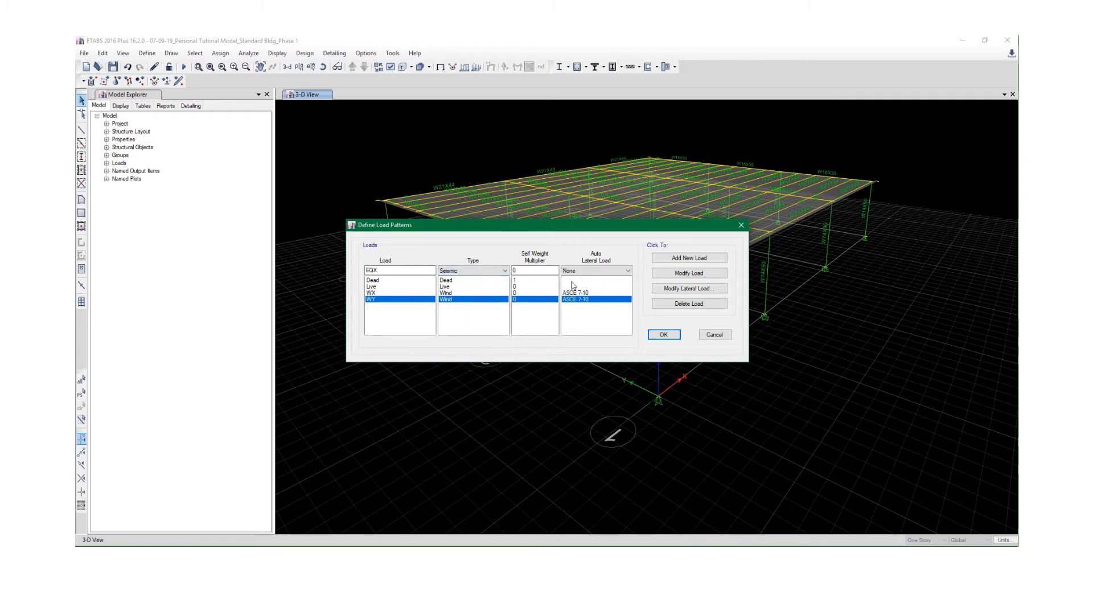
pyautogui.click(595, 270)
pyautogui.click(586, 282)
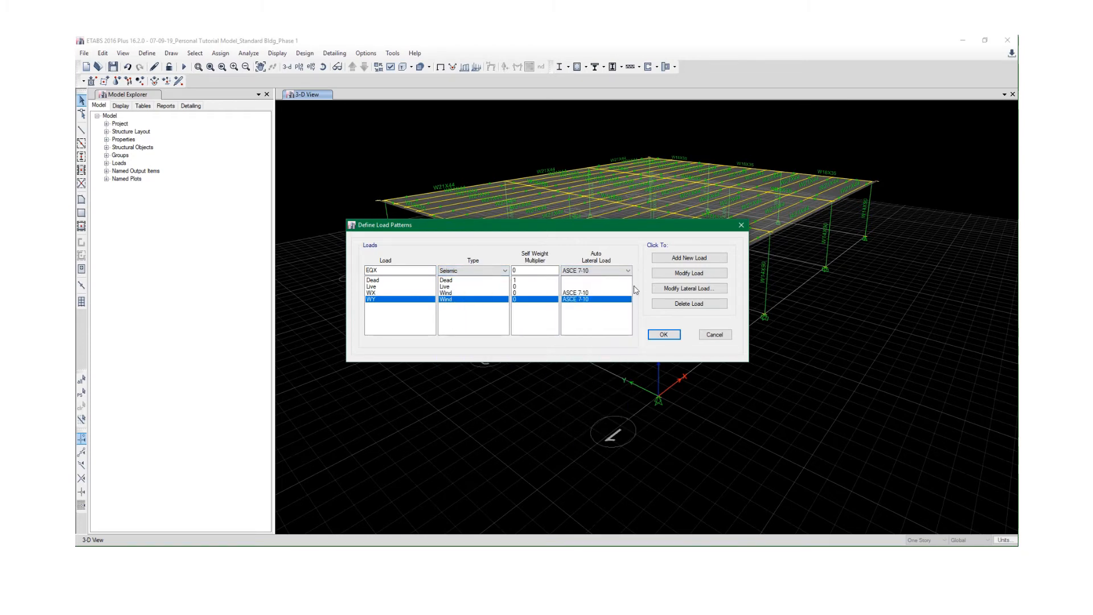
pyautogui.click(664, 289)
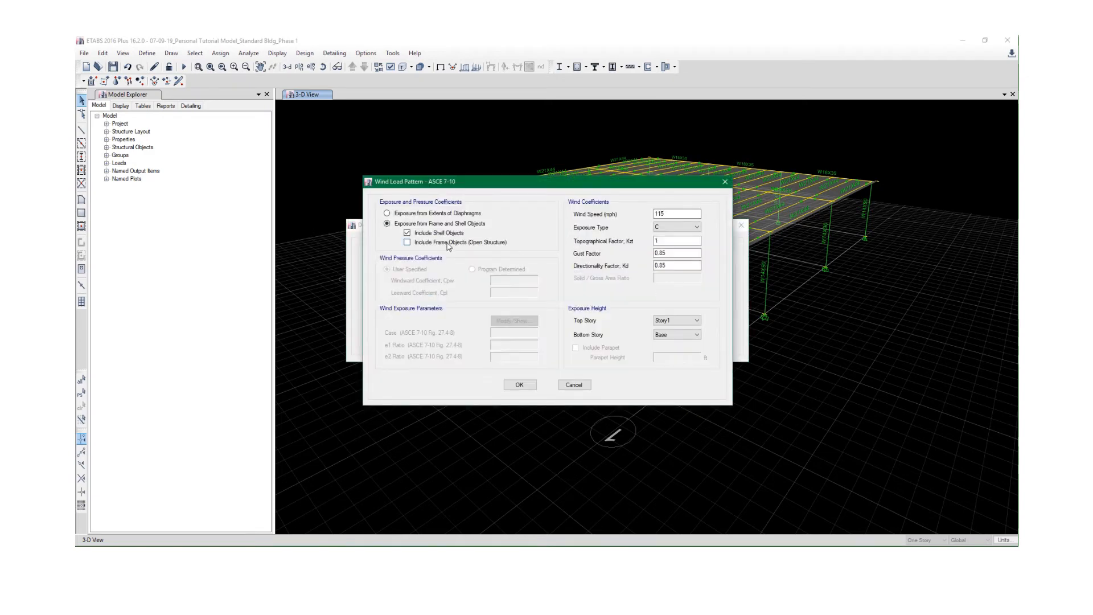
pyautogui.click(573, 384)
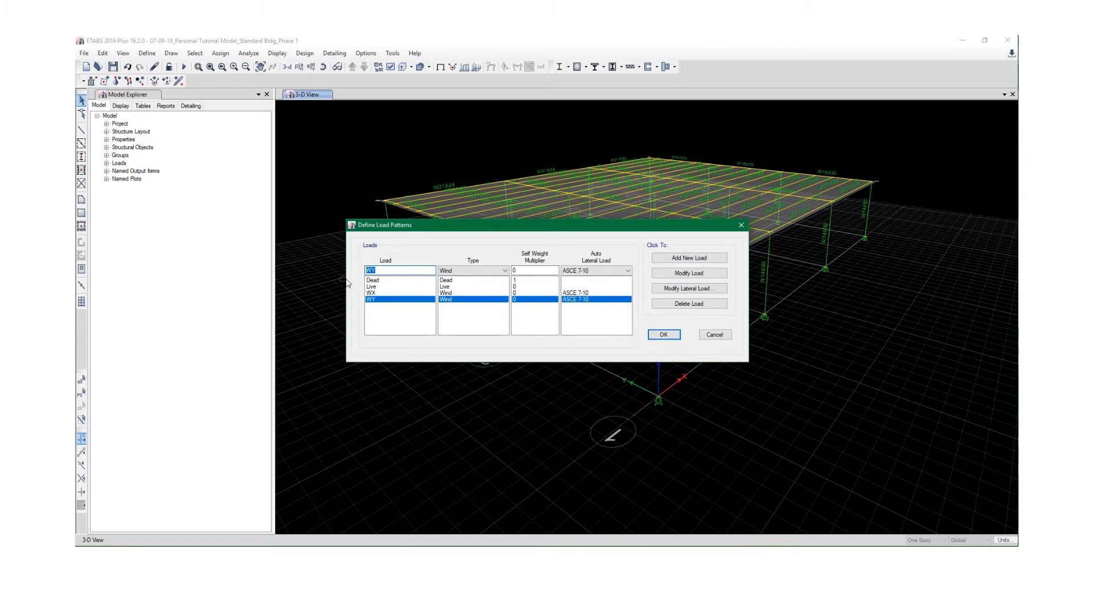
# Add a load pattern named EQX of type Seismic with ASCE 7-10 auto lateral load
pyautogui.write('EQX')
pyautogui.click(449, 271)
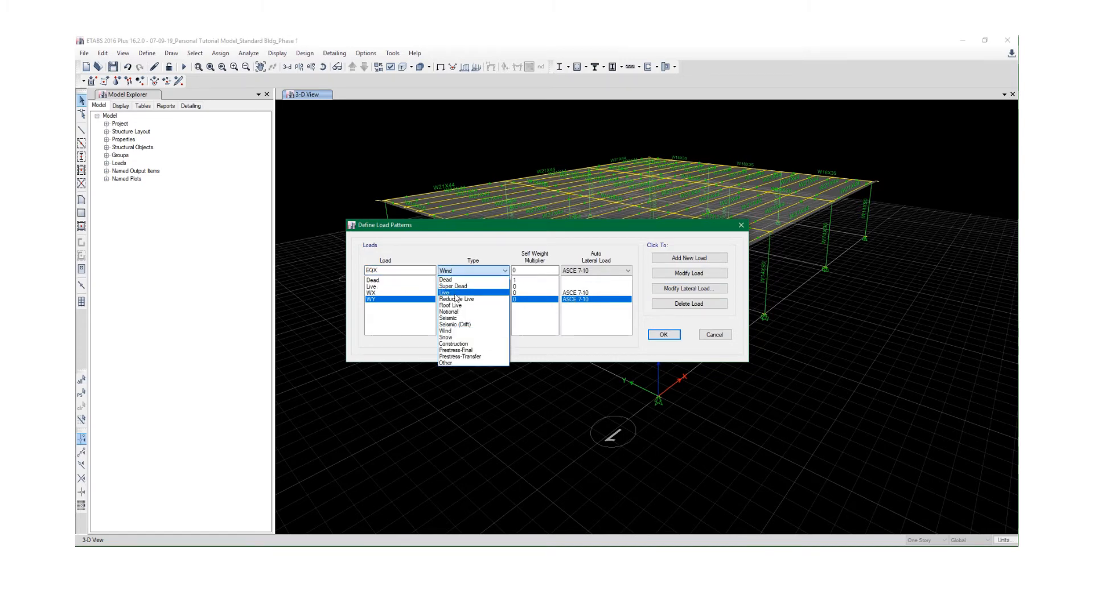
pyautogui.click(448, 318)
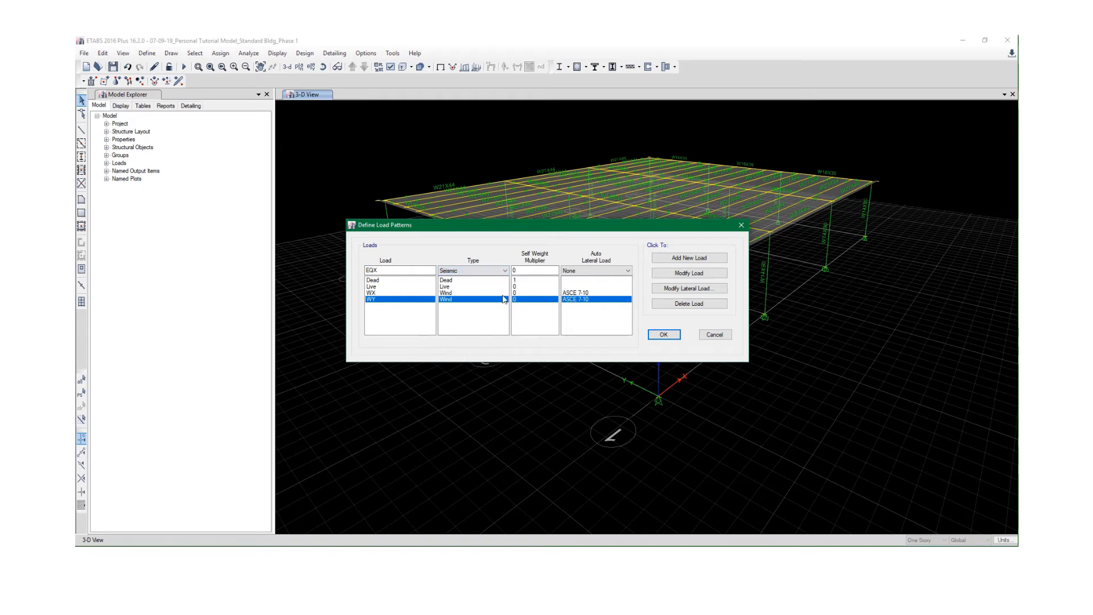
pyautogui.click(573, 271)
pyautogui.click(575, 286)
pyautogui.click(666, 263)
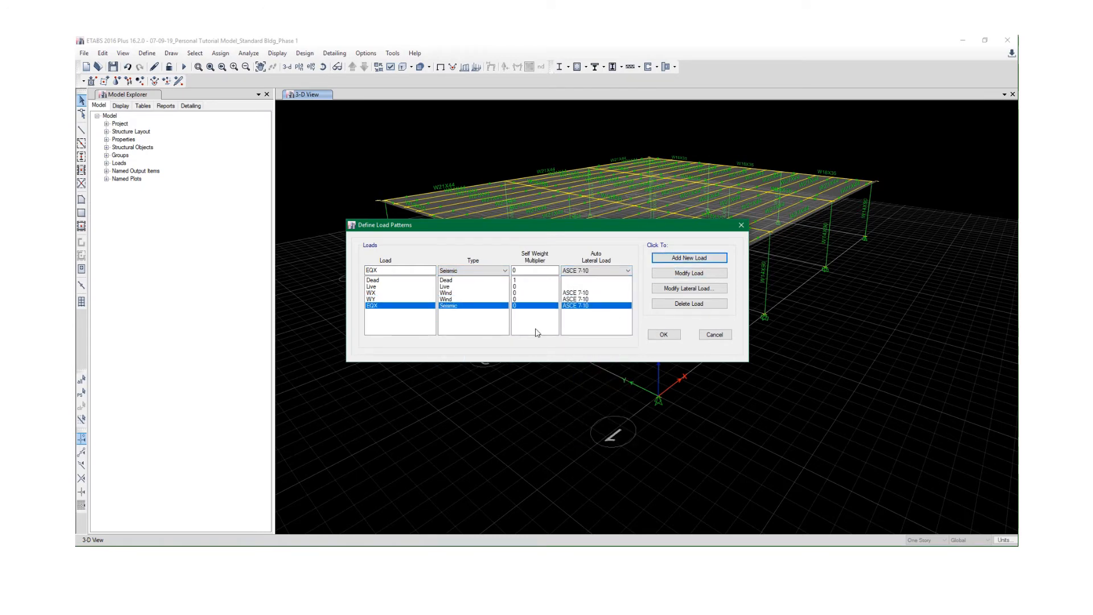
# Restrict the EQX seismic loading to X Dir only, without any Y direction or eccentricity cases
pyautogui.click(684, 288)
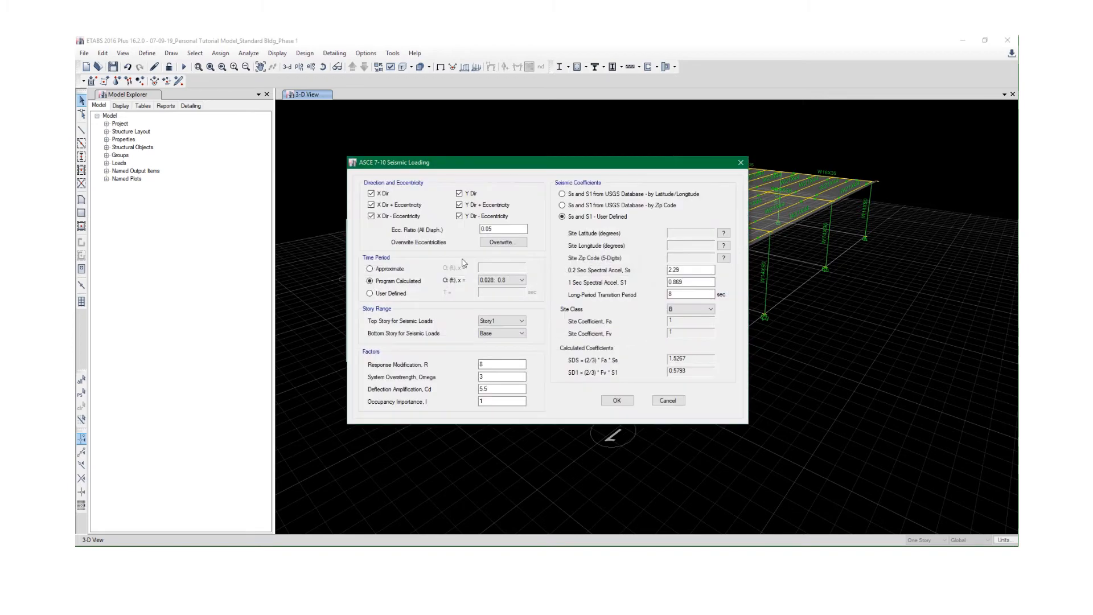
pyautogui.click(459, 204)
pyautogui.click(459, 216)
pyautogui.click(459, 193)
pyautogui.click(403, 217)
pyautogui.click(395, 206)
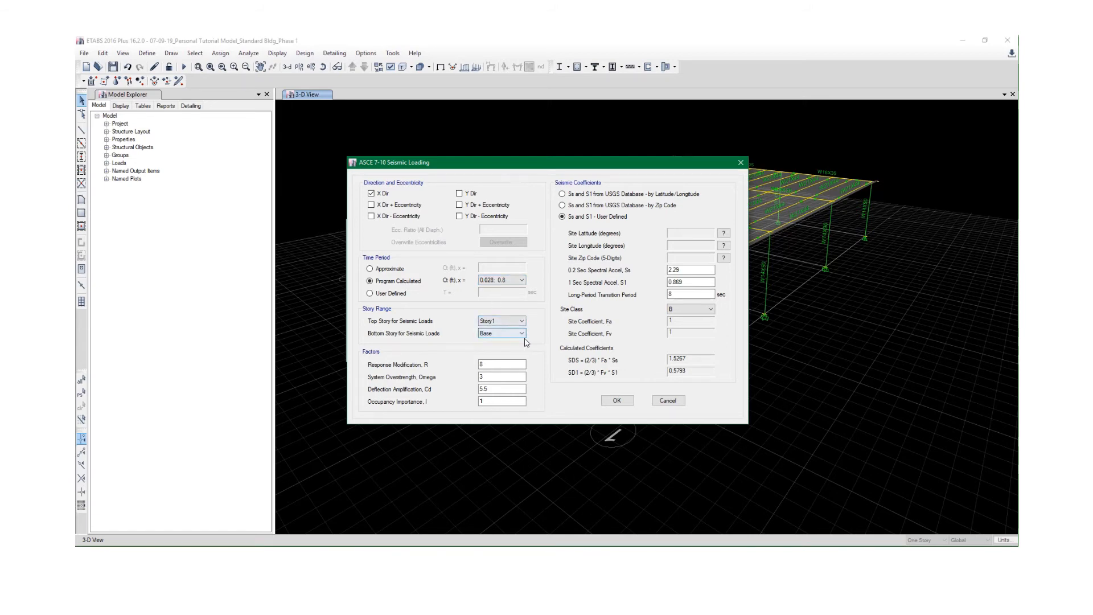
# Set EQX's response modification factor R to 3 and deflection amplification factor Cd to 3
pyautogui.doubleClick(504, 365)
pyautogui.write('3')
pyautogui.doubleClick(493, 390)
pyautogui.write('3')
pyautogui.click(495, 377)
# Set EQX's spectral accelerations to Ss 0.134 and S1 0.055 with site class D, and accept the seismic settings
pyautogui.doubleClick(688, 270)
pyautogui.write('0')
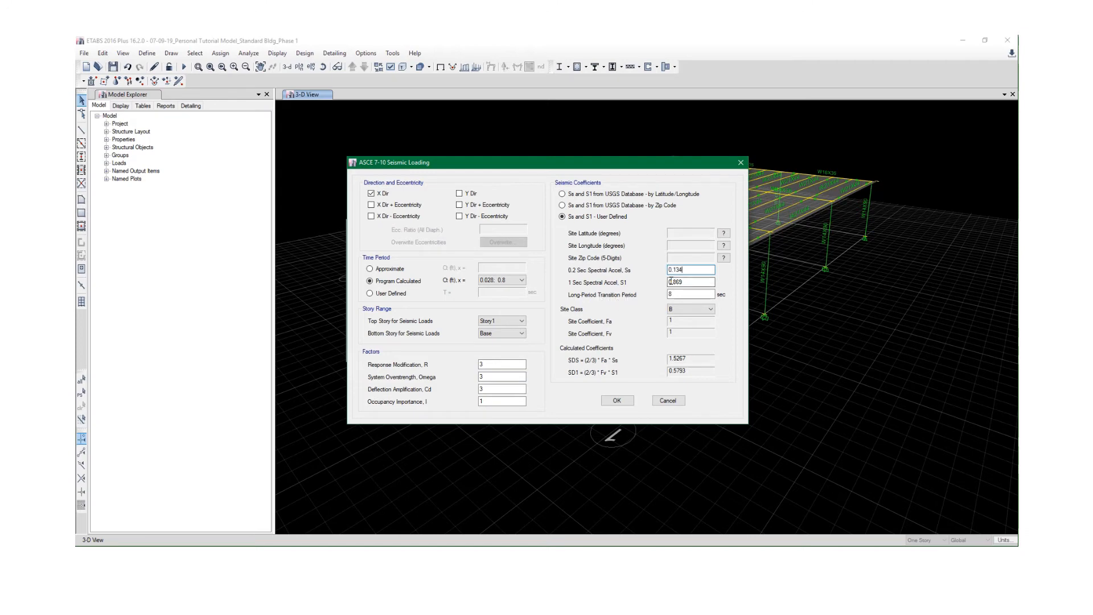
pyautogui.doubleClick(689, 282)
pyautogui.write('0.055')
pyautogui.press('Tab')
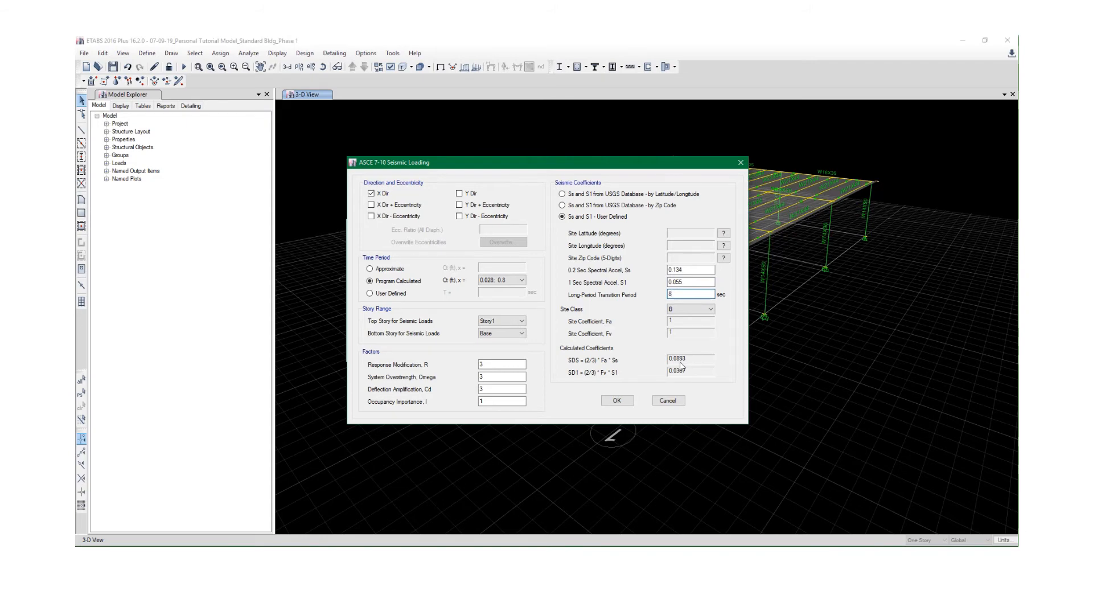
pyautogui.click(683, 311)
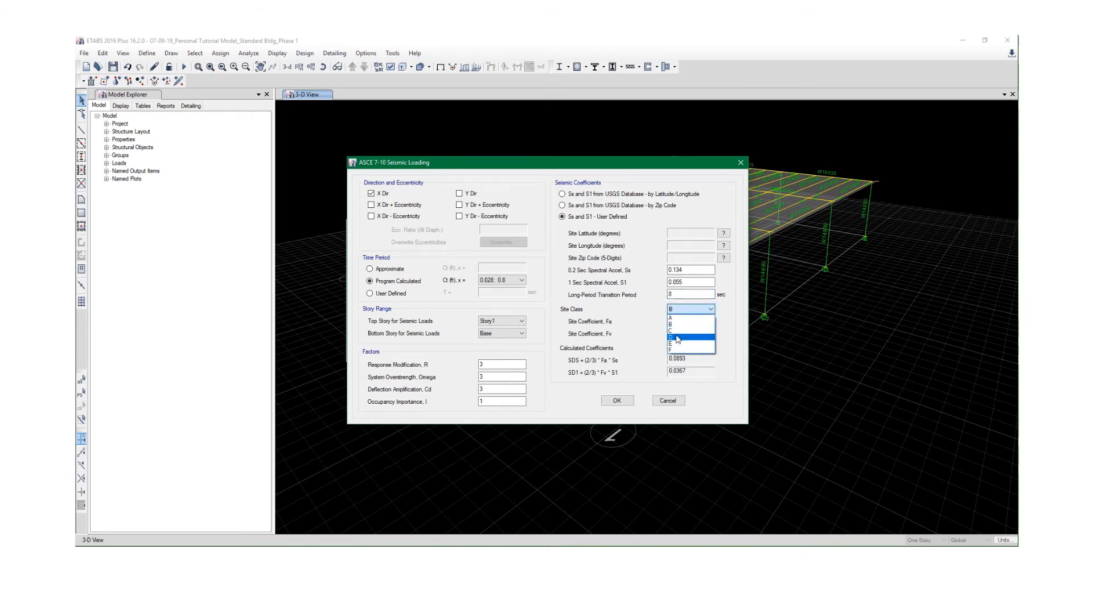
pyautogui.click(683, 337)
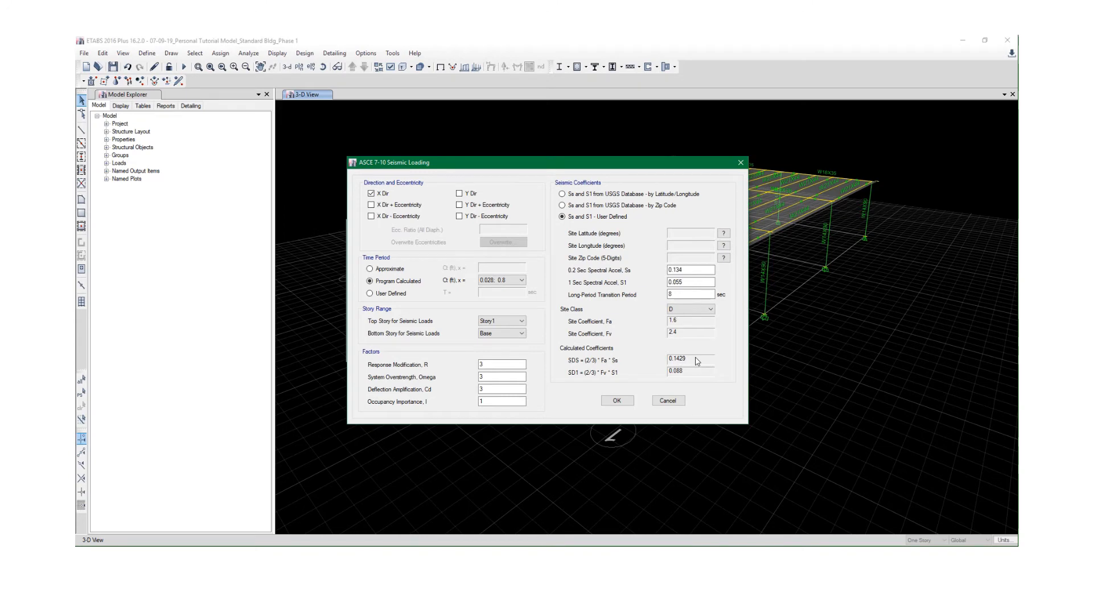
pyautogui.click(614, 401)
pyautogui.click(613, 403)
# Add a Seismic load pattern named EQY with ASCE 7-10 auto lateral load, restricted to Y Dir only without eccentricity cases
pyautogui.click(389, 273)
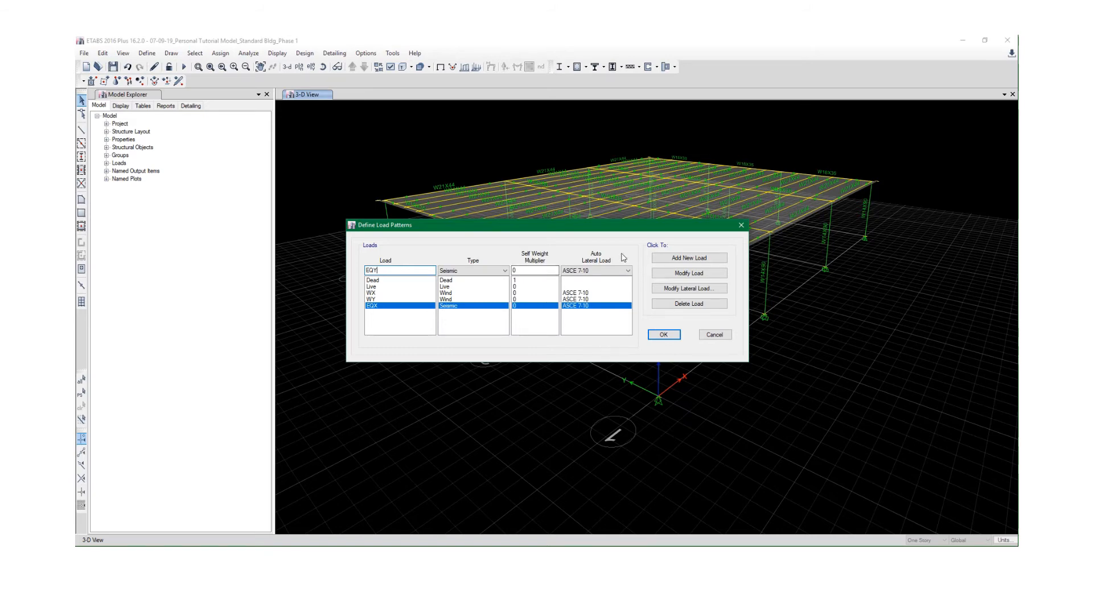
pyautogui.click(674, 259)
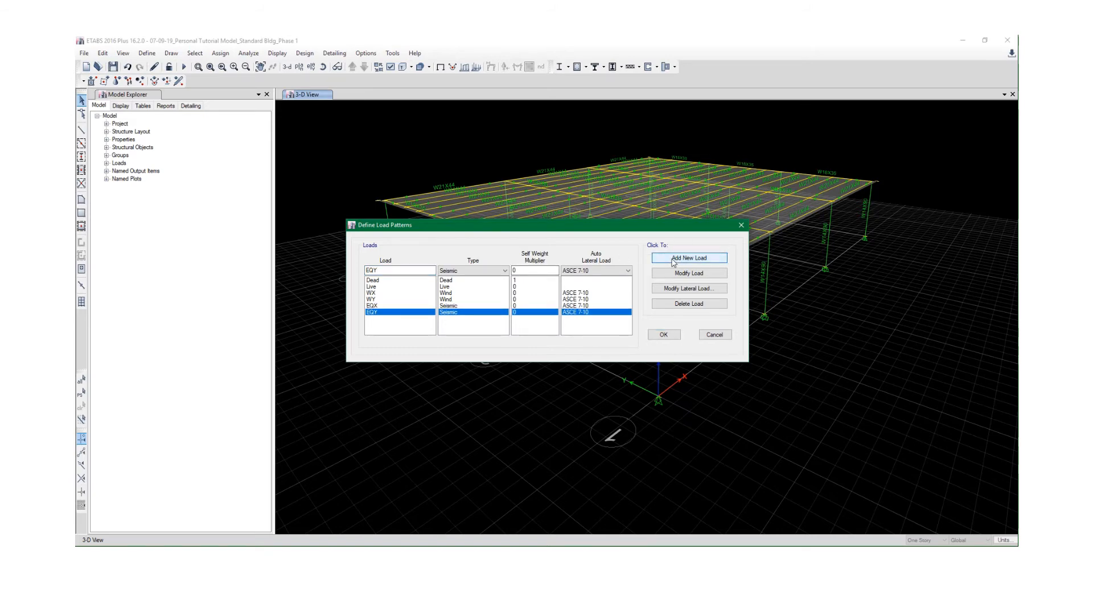
pyautogui.click(665, 289)
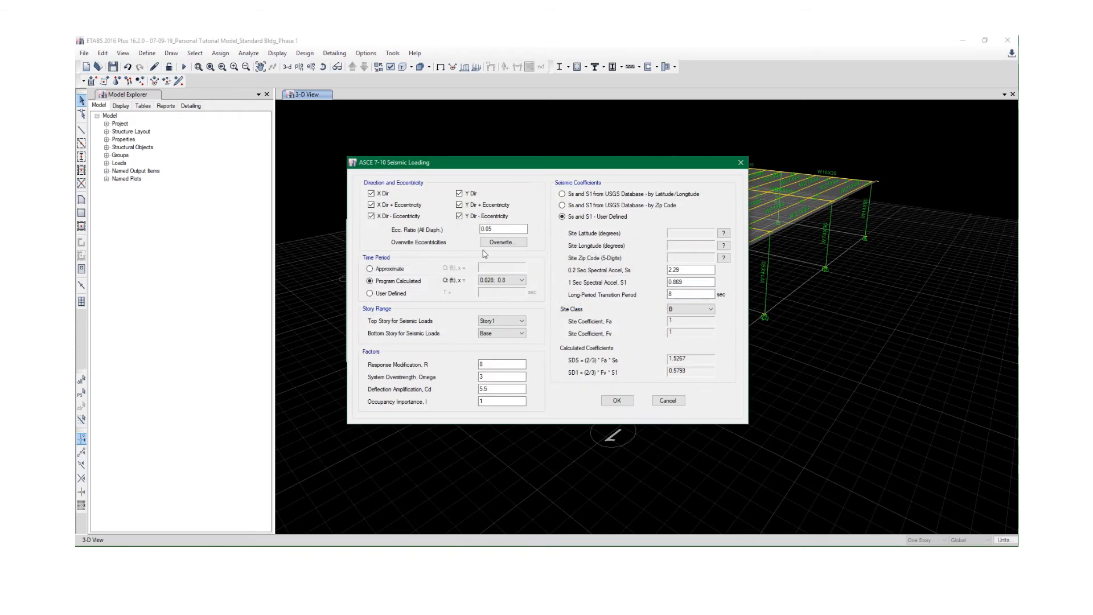
pyautogui.click(387, 206)
pyautogui.click(390, 217)
pyautogui.click(460, 205)
pyautogui.click(460, 216)
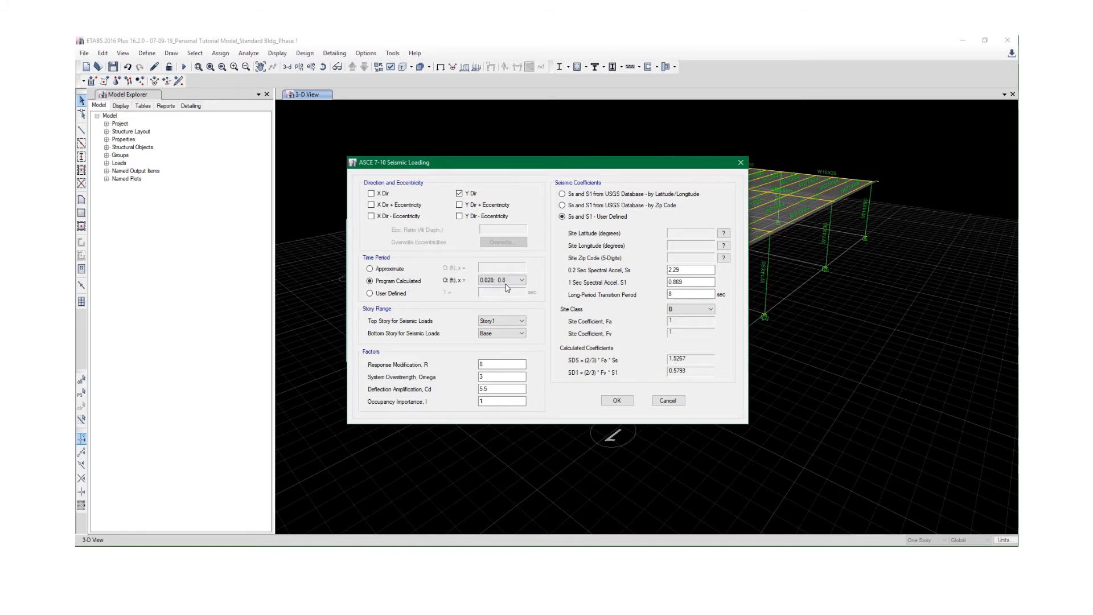
# Set EQY's response modification factor R to 3 and deflection amplification factor Cd to 3
pyautogui.moveTo(508, 365); pyautogui.dragTo(440, 358)
pyautogui.write('3')
pyautogui.press('Tab')
pyautogui.press('Tab')
pyautogui.write('3')
pyautogui.click(487, 403)
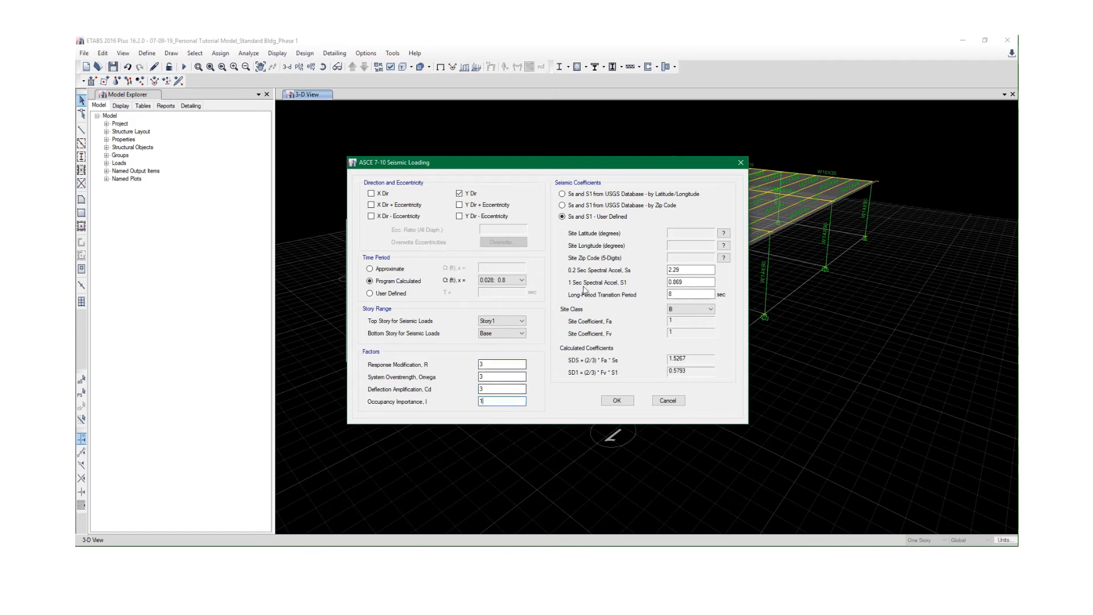
# Set EQY's spectral accelerations to Ss 0.134 and S1 0.055 with site class D, and accept the seismic settings
pyautogui.moveTo(681, 270); pyautogui.dragTo(625, 289)
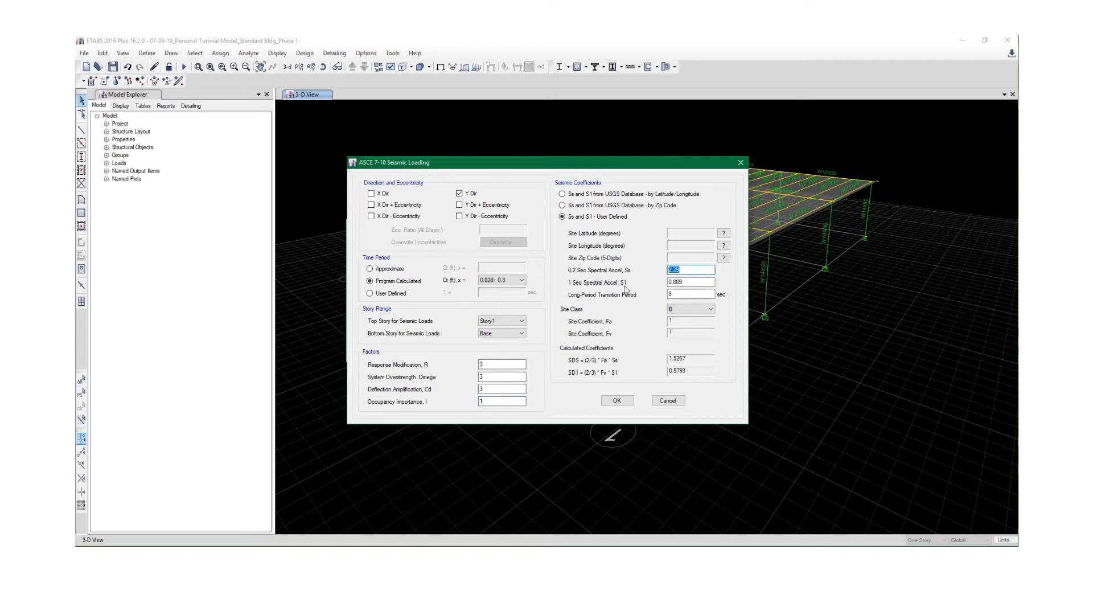
pyautogui.write('0.134')
pyautogui.doubleClick(687, 284)
pyautogui.write('0.055')
pyautogui.click(683, 309)
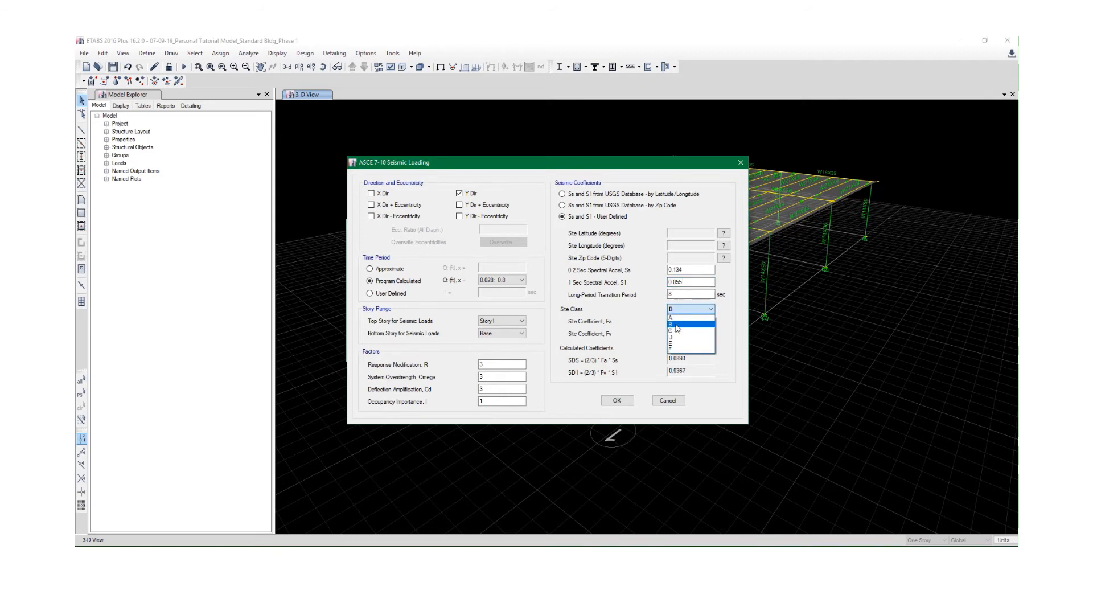
pyautogui.click(683, 339)
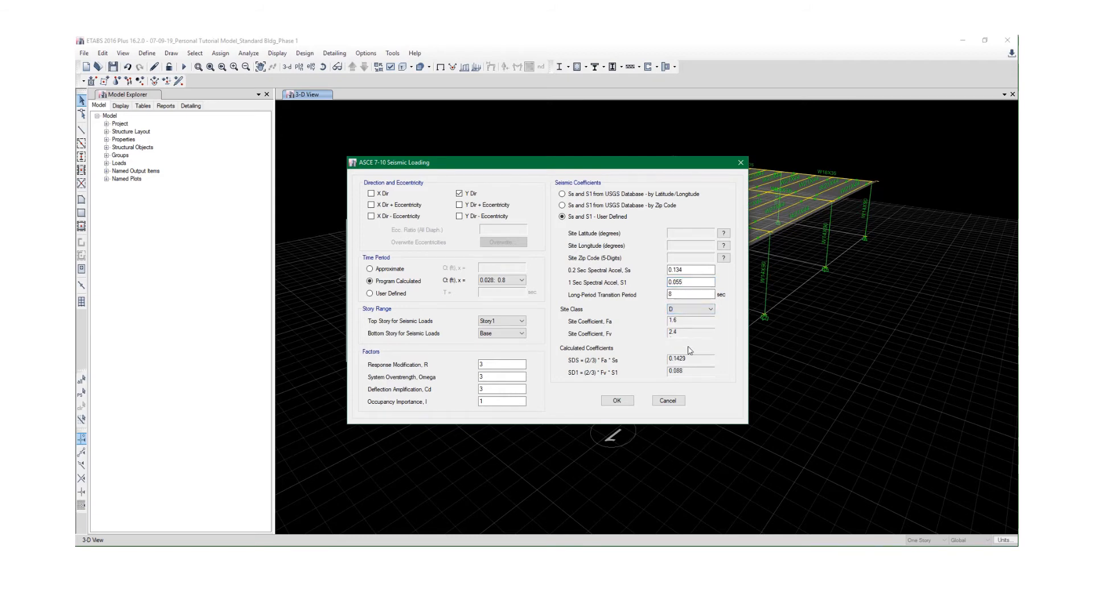
pyautogui.click(617, 400)
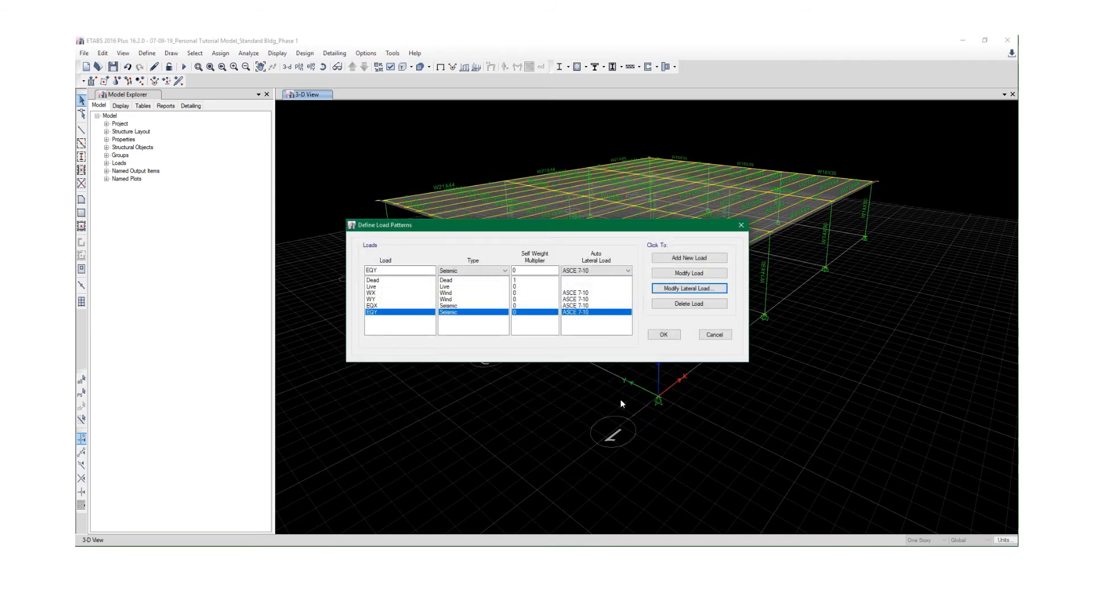
# Accept the load pattern definitions and save the model
pyautogui.click(664, 336)
pyautogui.click(664, 336)
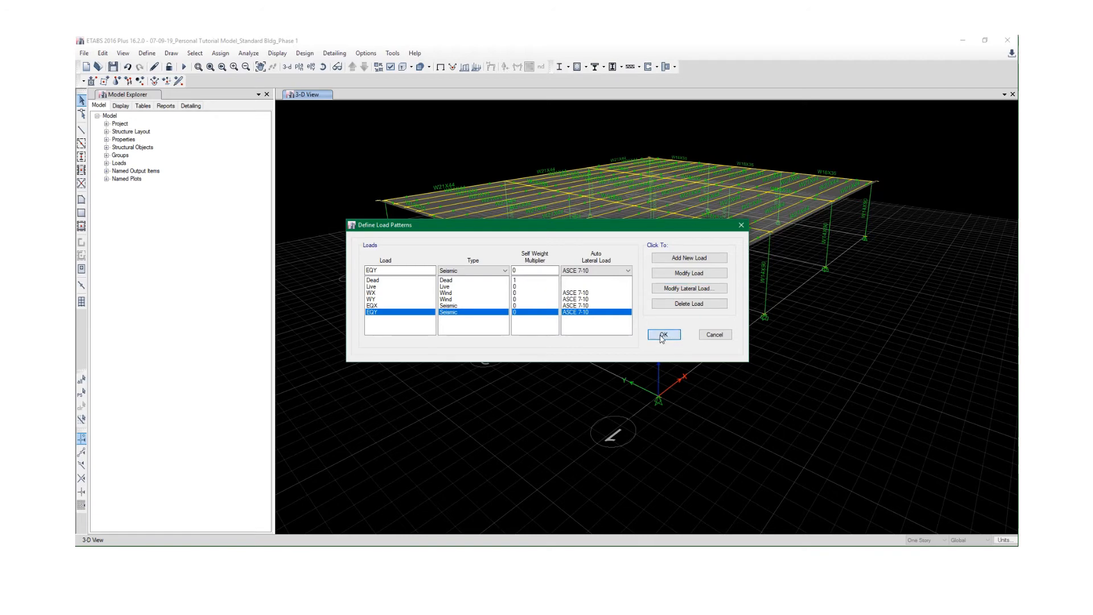
pyautogui.click(117, 69)
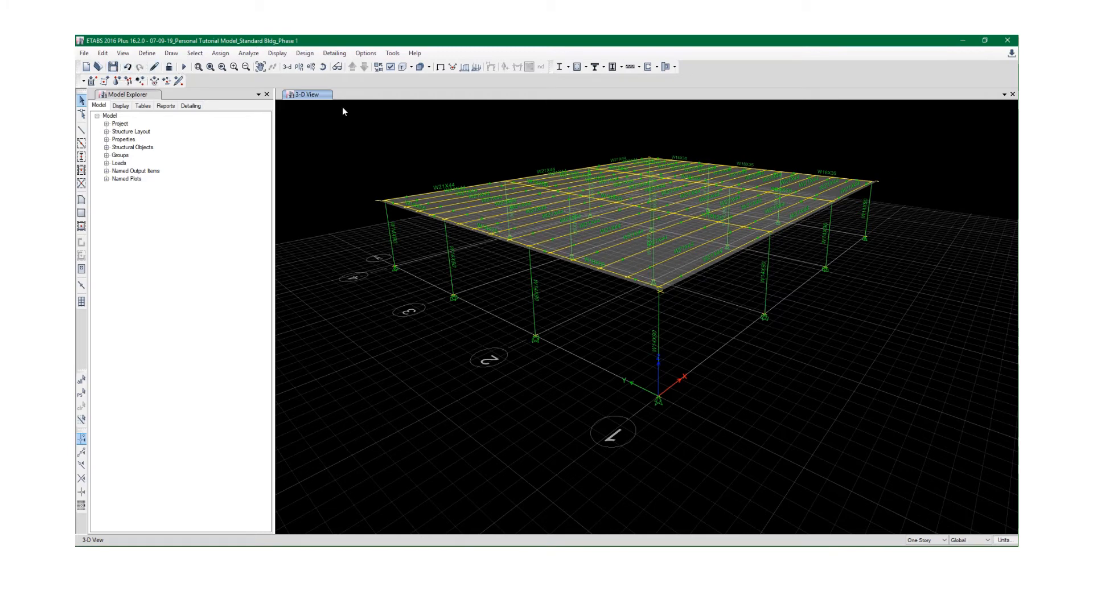
# Reopen the load pattern definitions and add a pattern named NOTIONAL of type Notional with Auto lateral load
pyautogui.click(147, 53)
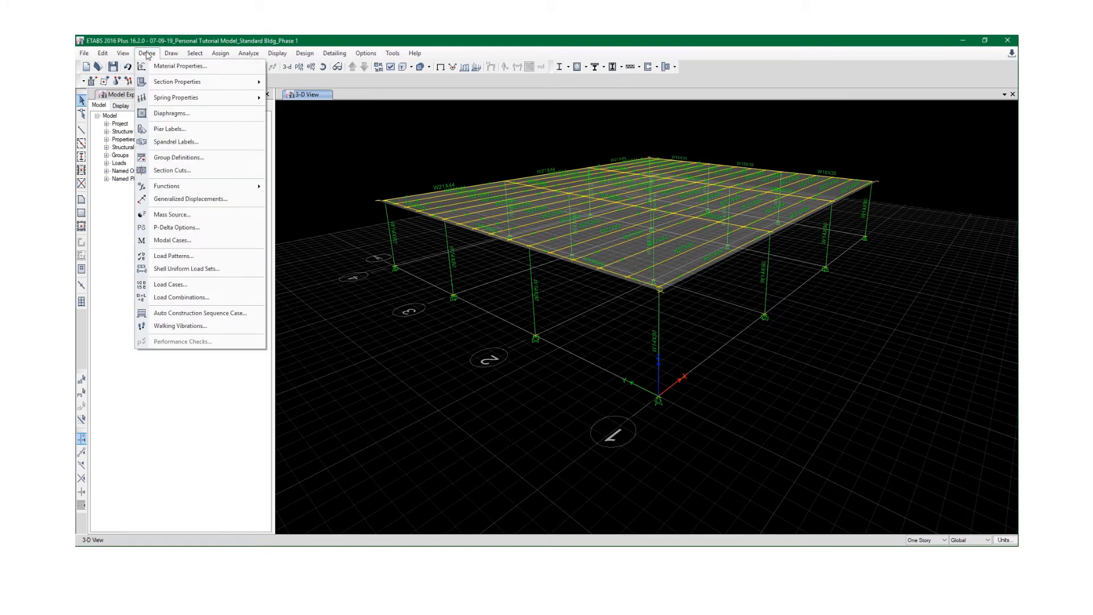
pyautogui.click(165, 259)
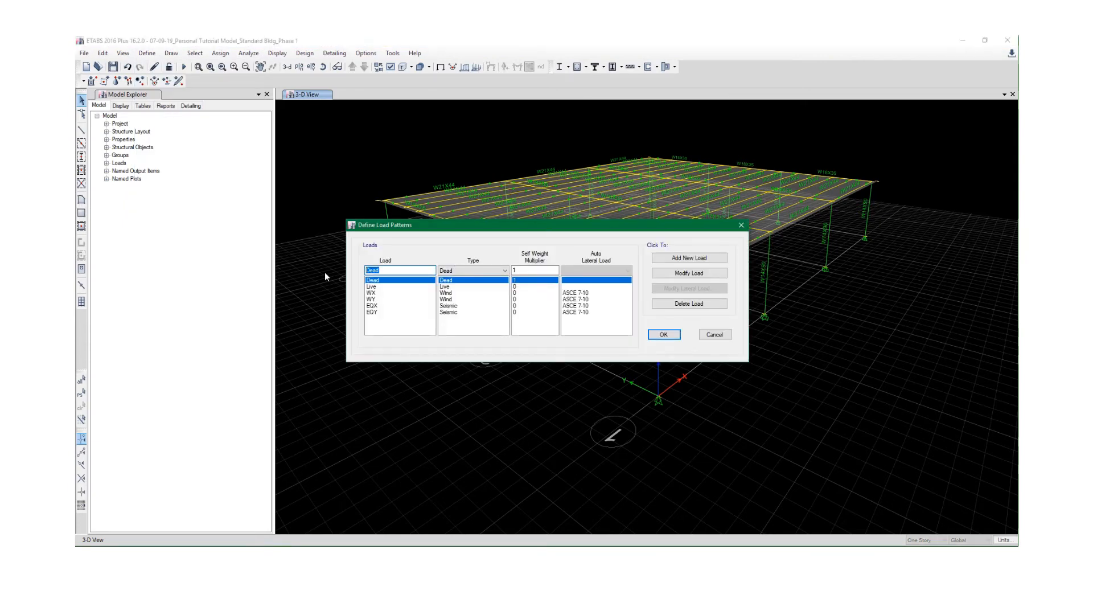
pyautogui.write('nOT')
pyautogui.write('OTIONAL')
pyautogui.click(470, 271)
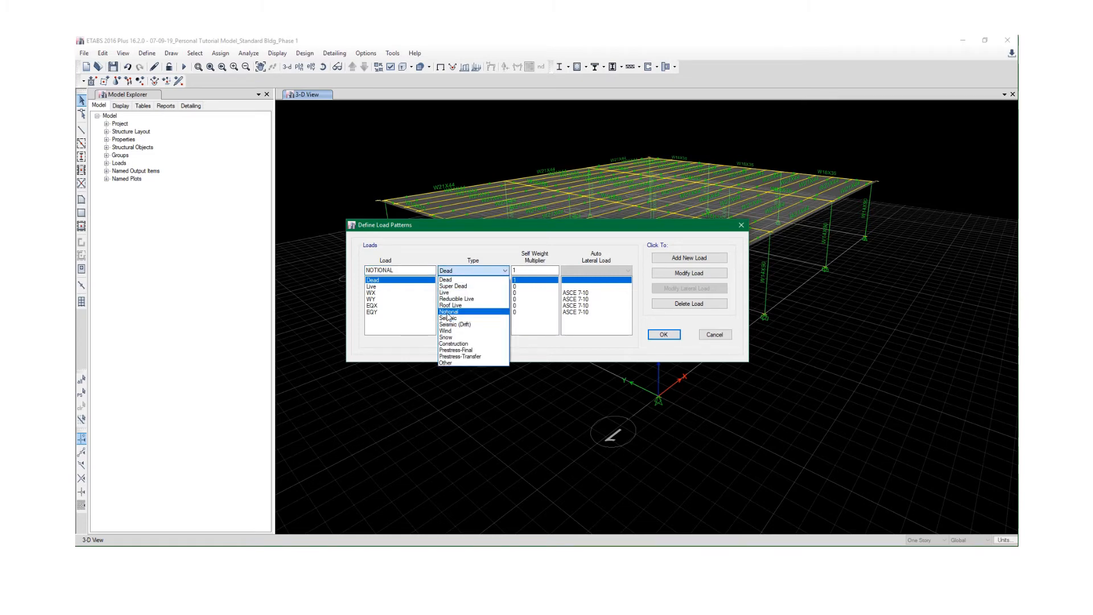
pyautogui.click(458, 311)
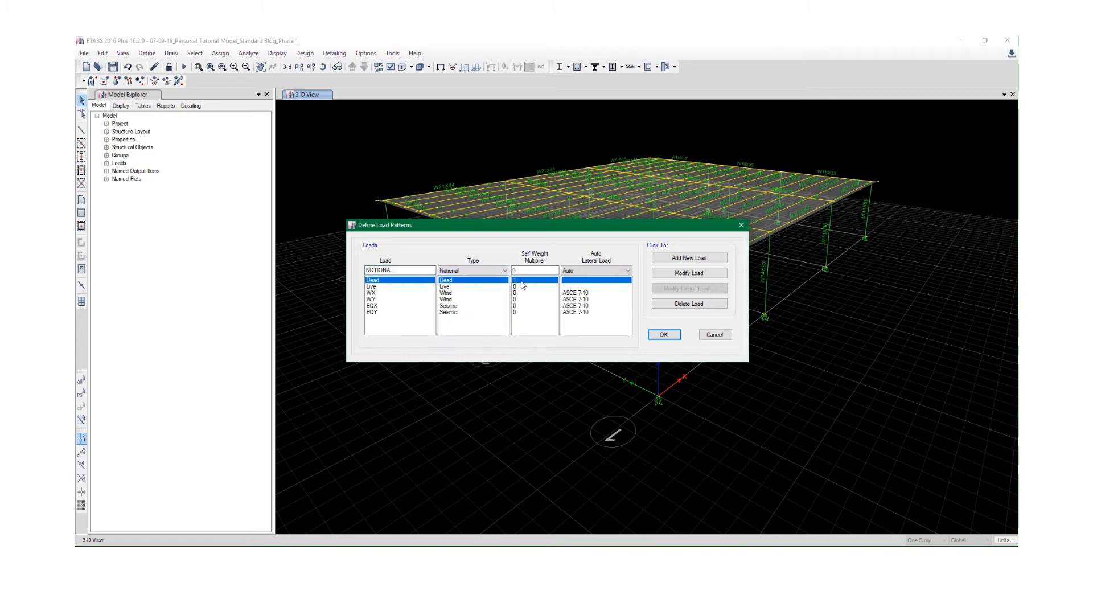
pyautogui.click(670, 260)
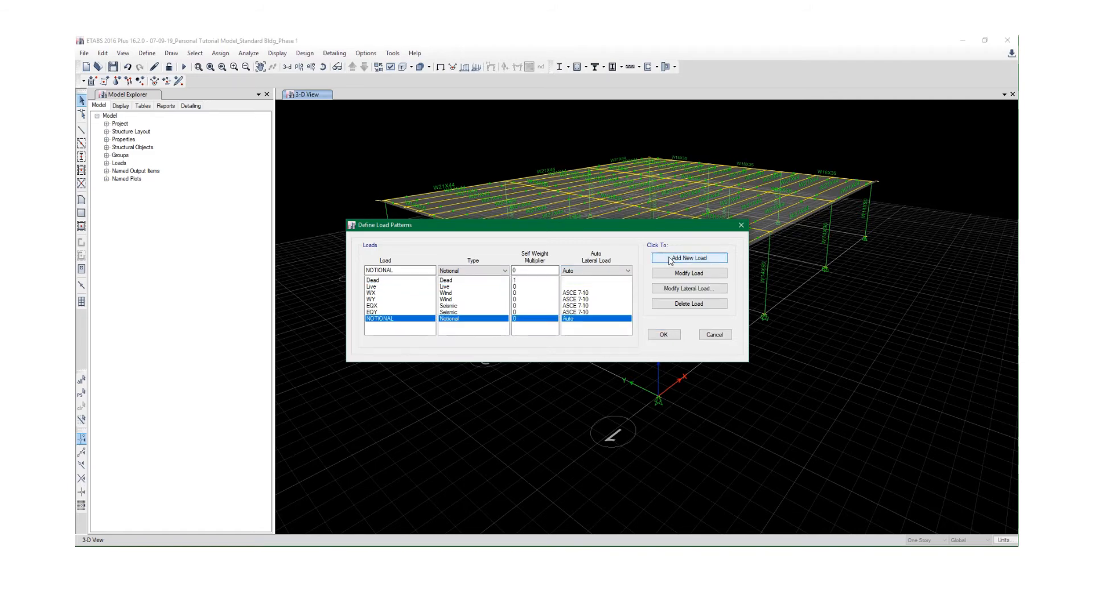
# Accept the notional load based on Dead with ratio 0.002 in Global X, and rename the pattern NLX_DL
pyautogui.click(667, 288)
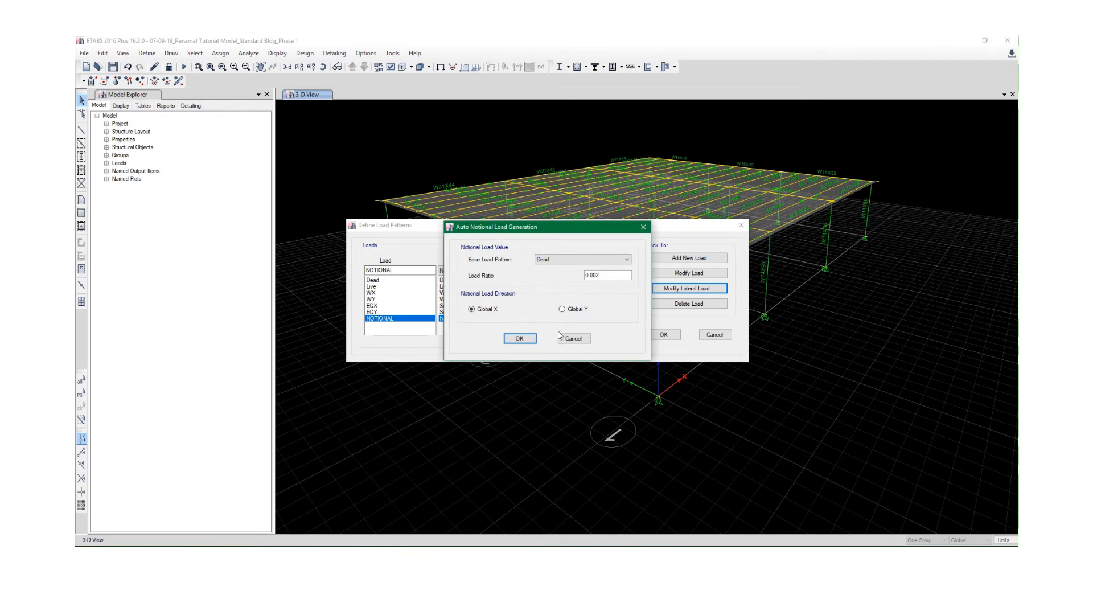
pyautogui.click(518, 339)
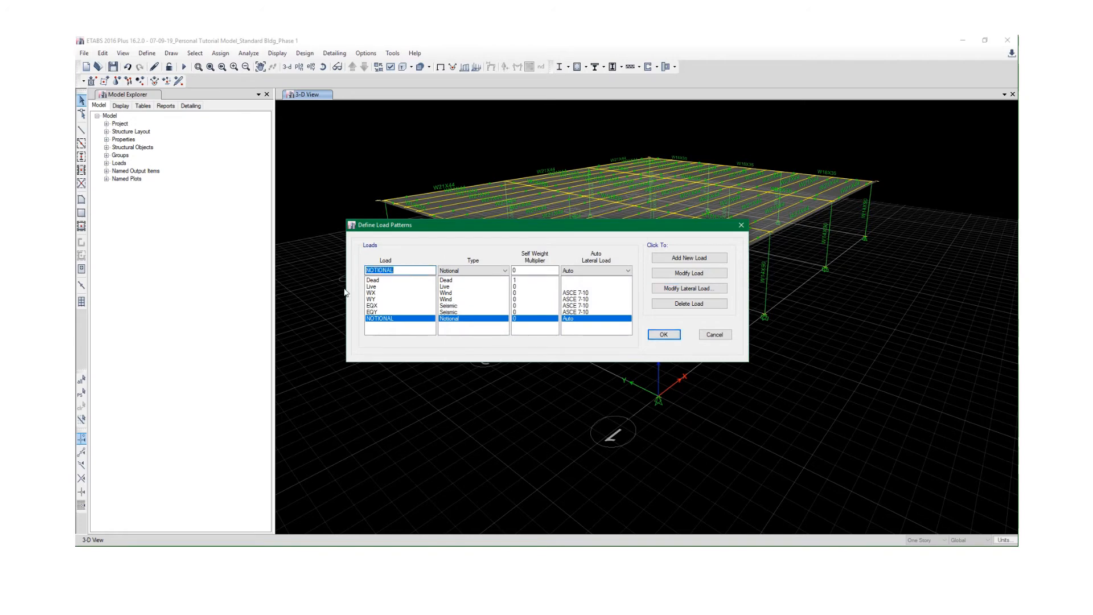
pyautogui.write('NLX_DL')
pyautogui.click(662, 276)
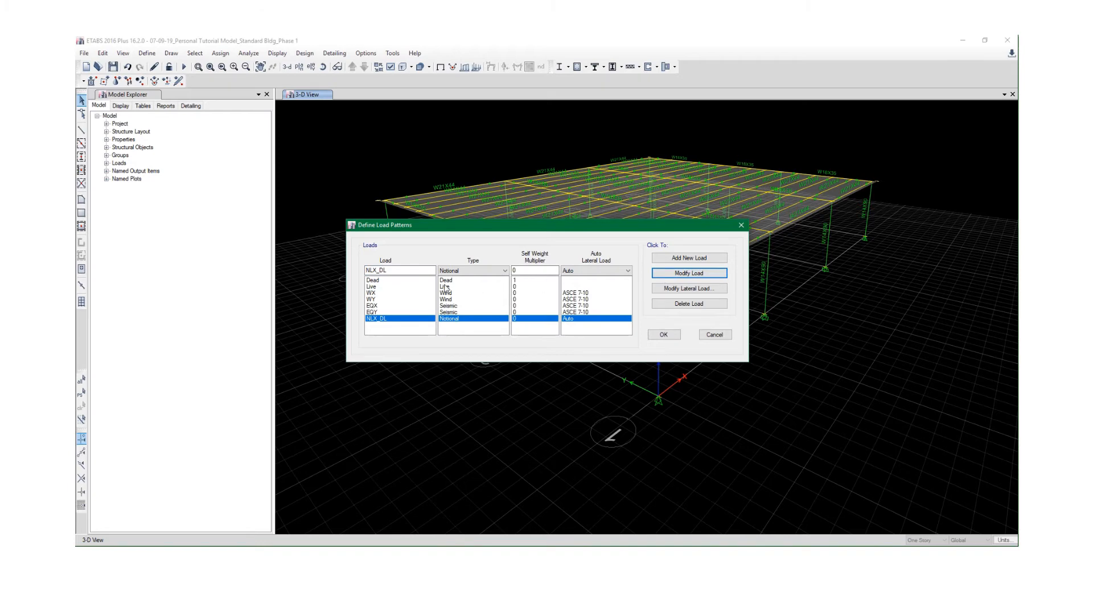
# Add a notional load pattern named NLY_DL based on Dead with its direction set to Global Y
pyautogui.click(378, 271)
pyautogui.click(378, 272)
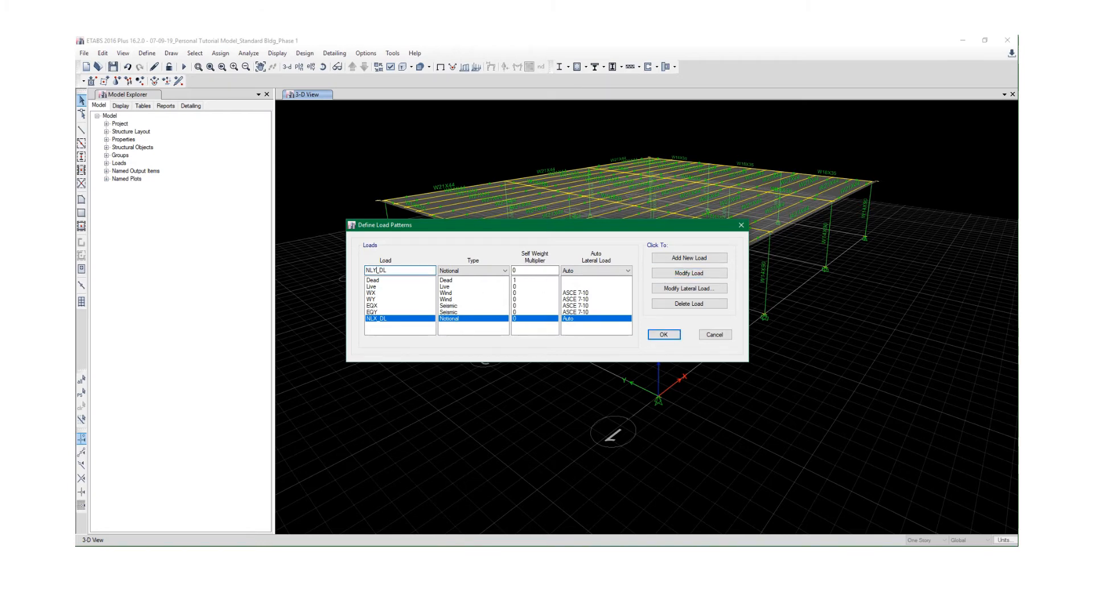
pyautogui.click(679, 259)
pyautogui.click(671, 290)
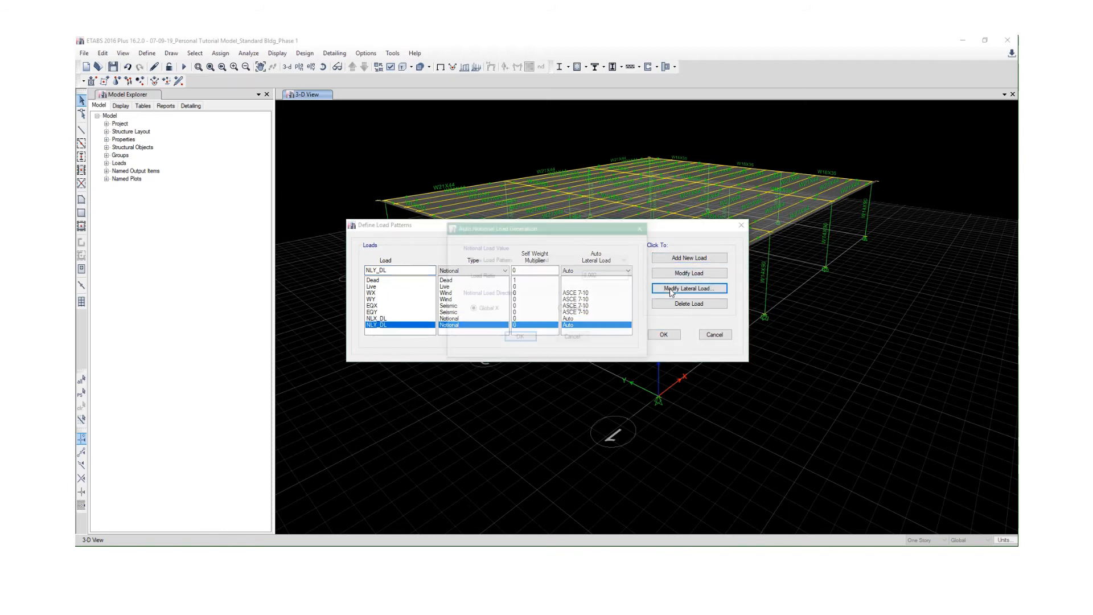
pyautogui.click(562, 309)
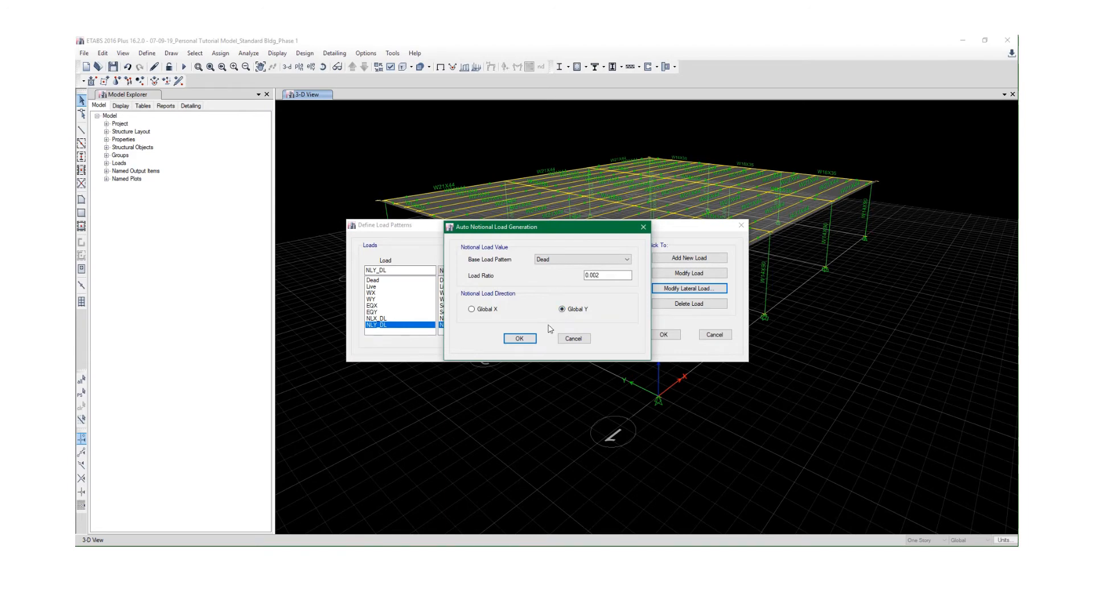
pyautogui.click(519, 340)
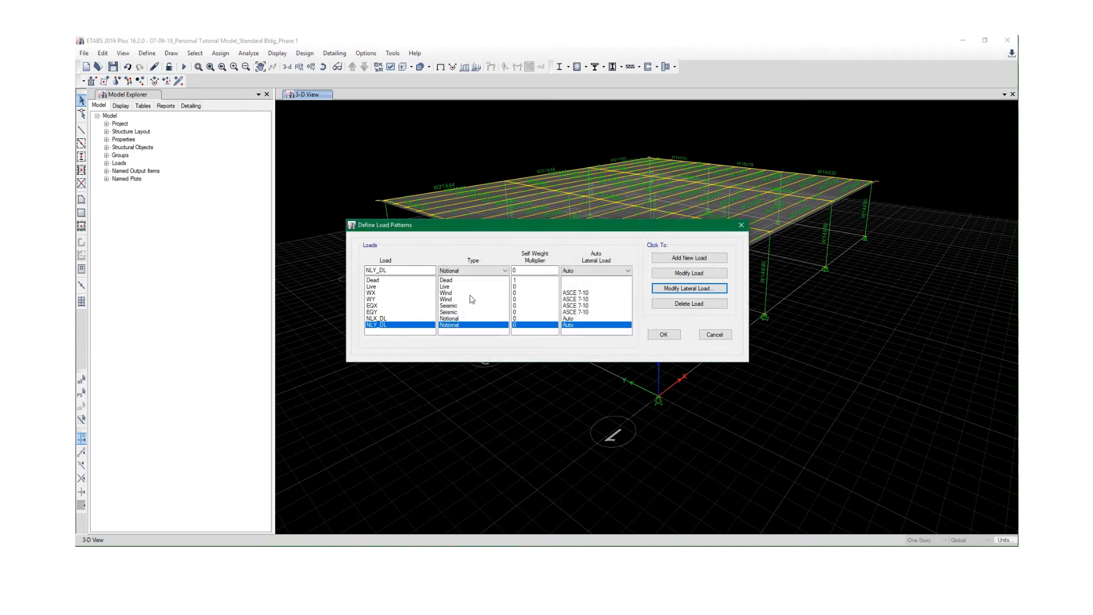
# Add a notional load pattern named NLX_LL based on the Live pattern in the Global X direction
pyautogui.click(391, 271)
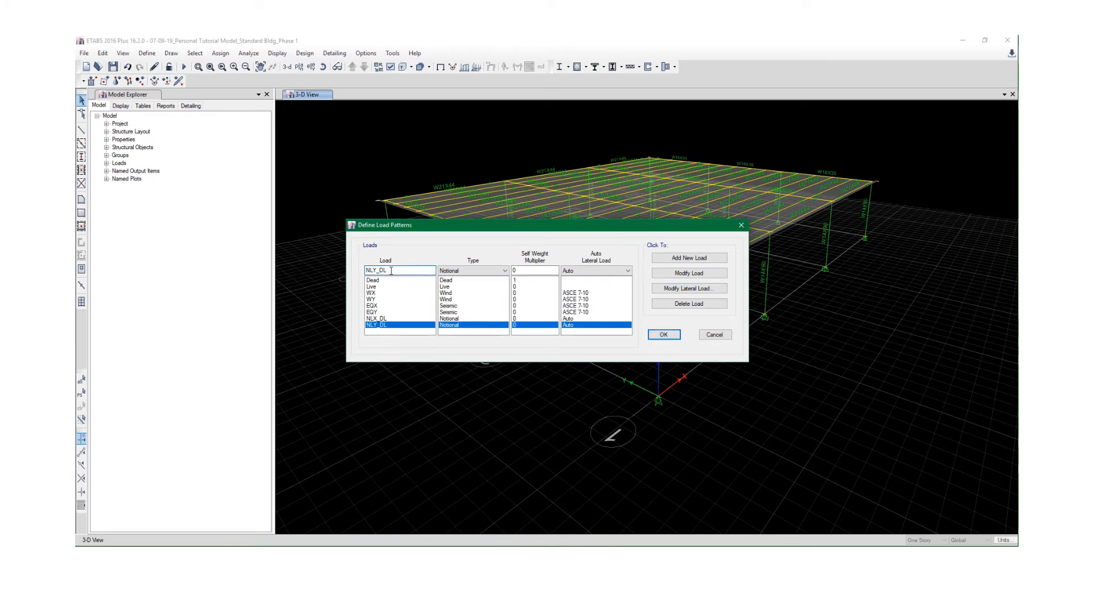
pyautogui.click(387, 319)
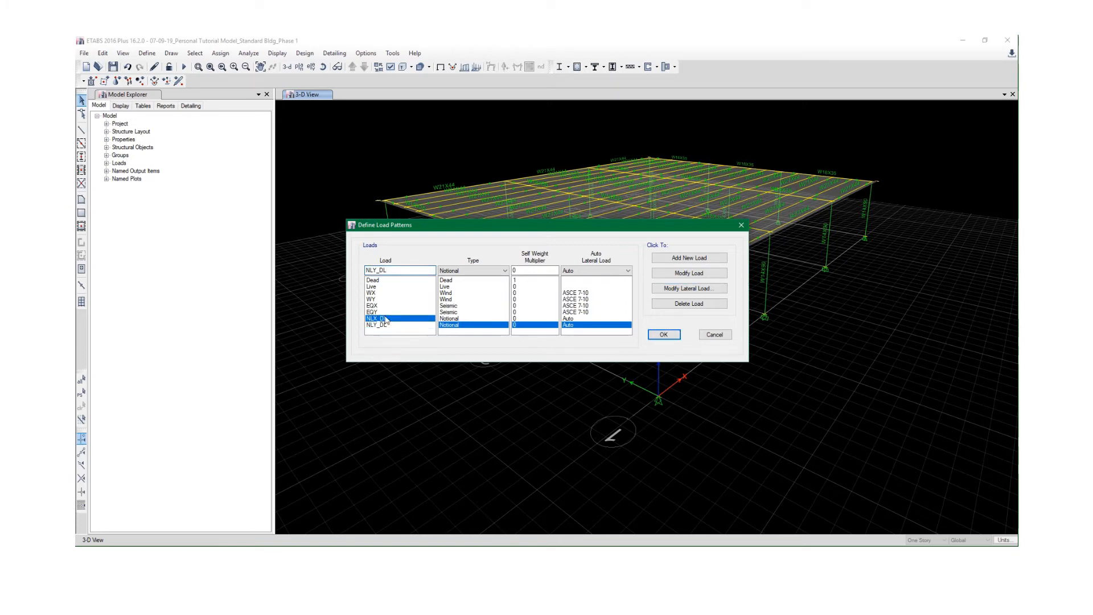
pyautogui.click(398, 270)
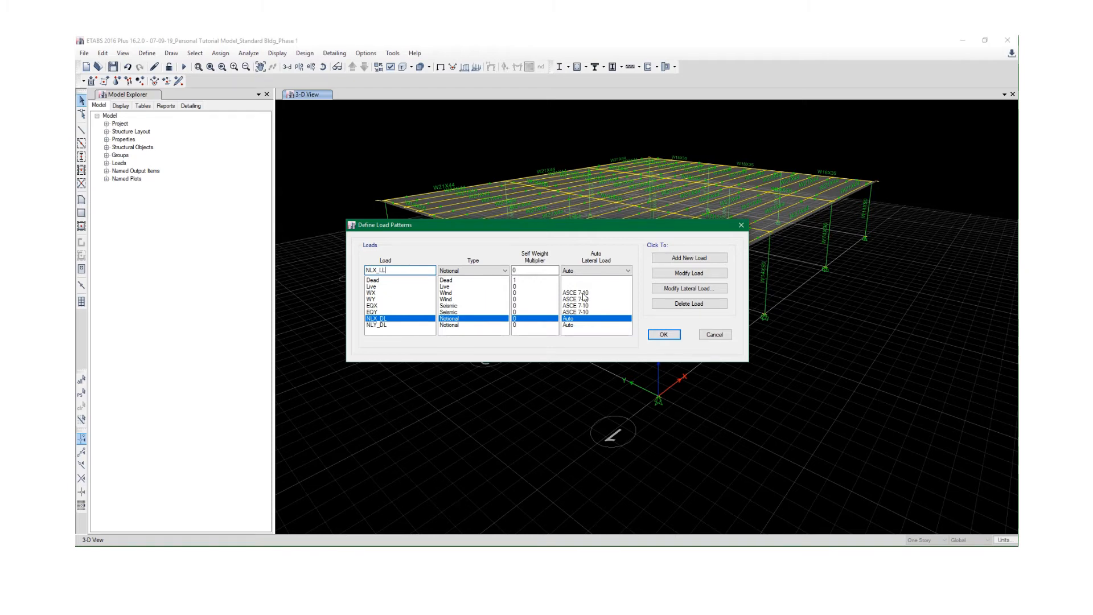
pyautogui.click(660, 259)
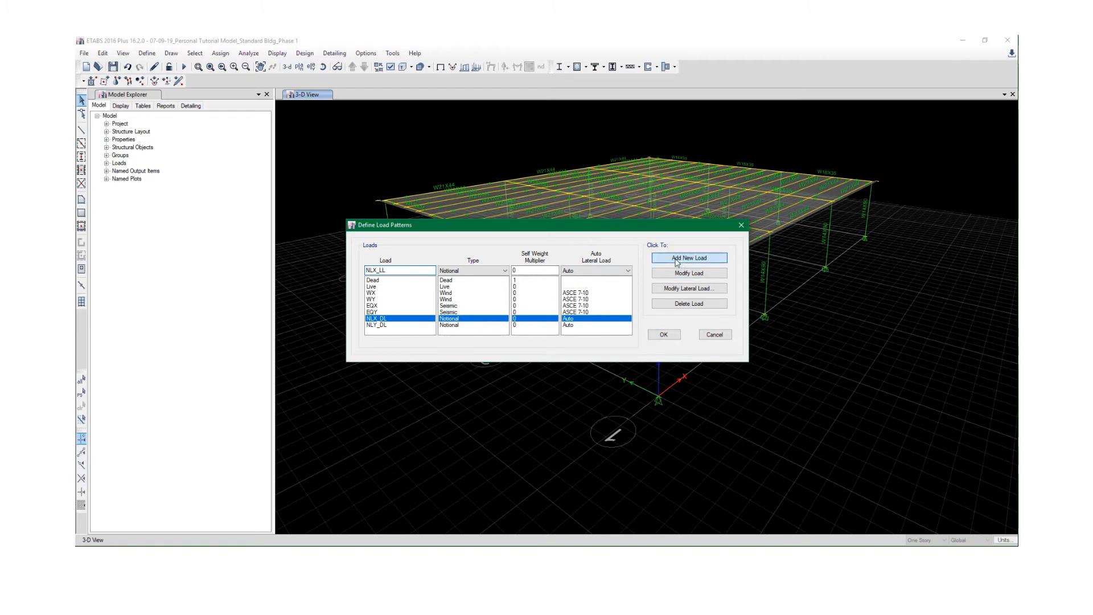
pyautogui.click(667, 289)
pyautogui.click(572, 260)
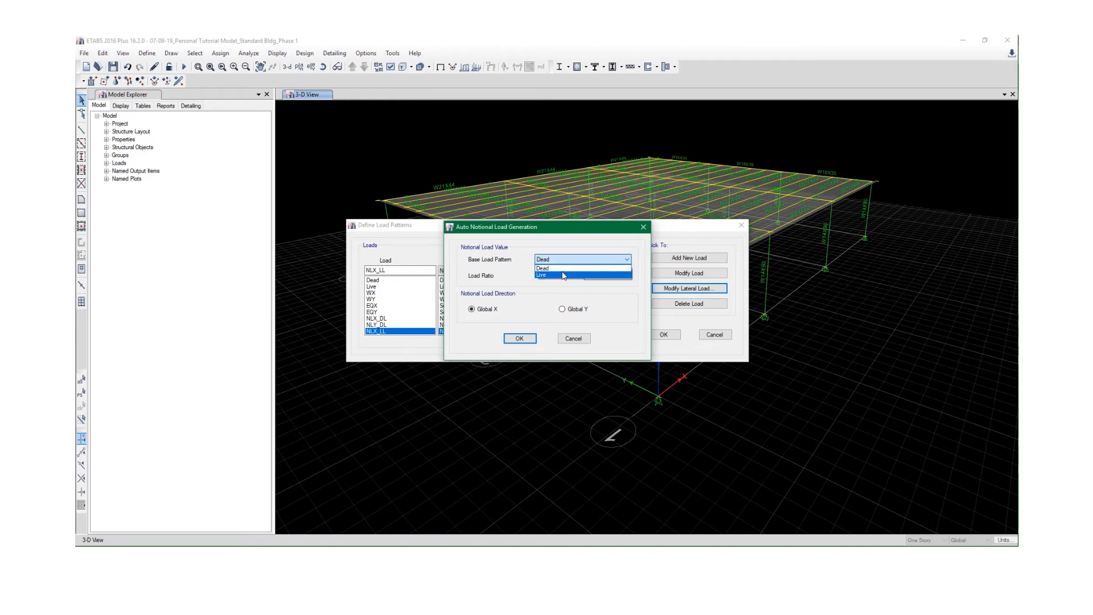
pyautogui.click(563, 276)
pyautogui.click(520, 338)
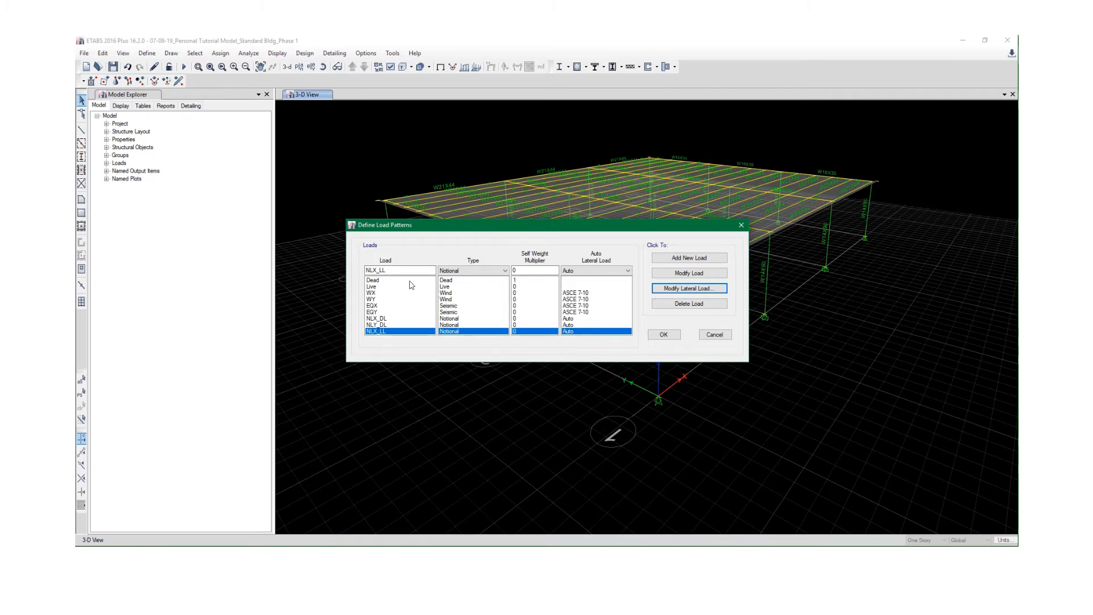
# Add a notional load pattern named NLY_LL based on the Live pattern, and accept the load pattern definitions
pyautogui.click(378, 269)
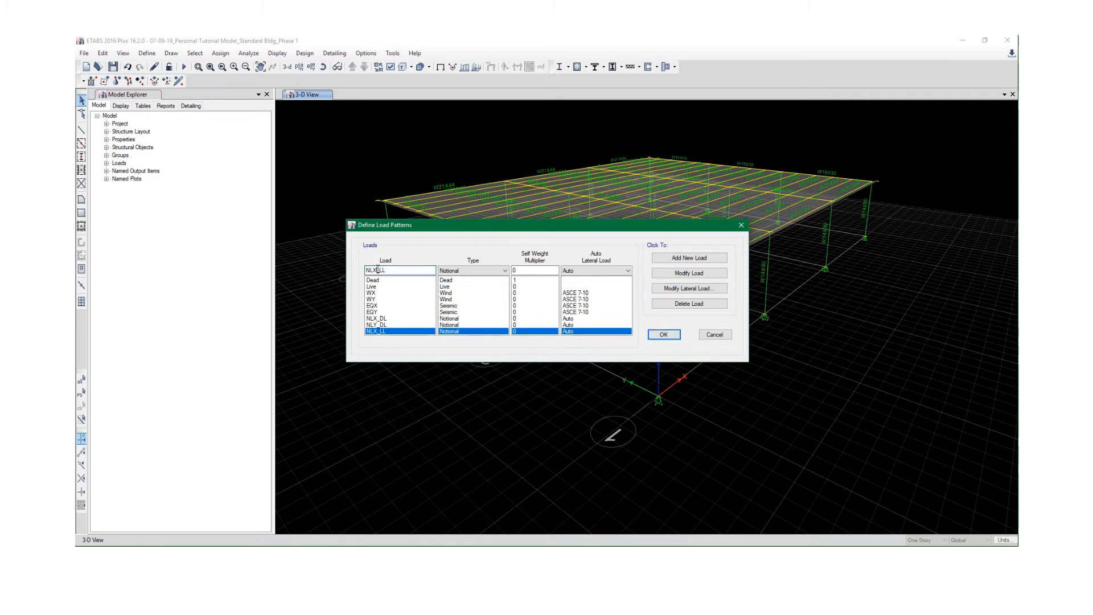
pyautogui.write('Y')
pyautogui.click(686, 259)
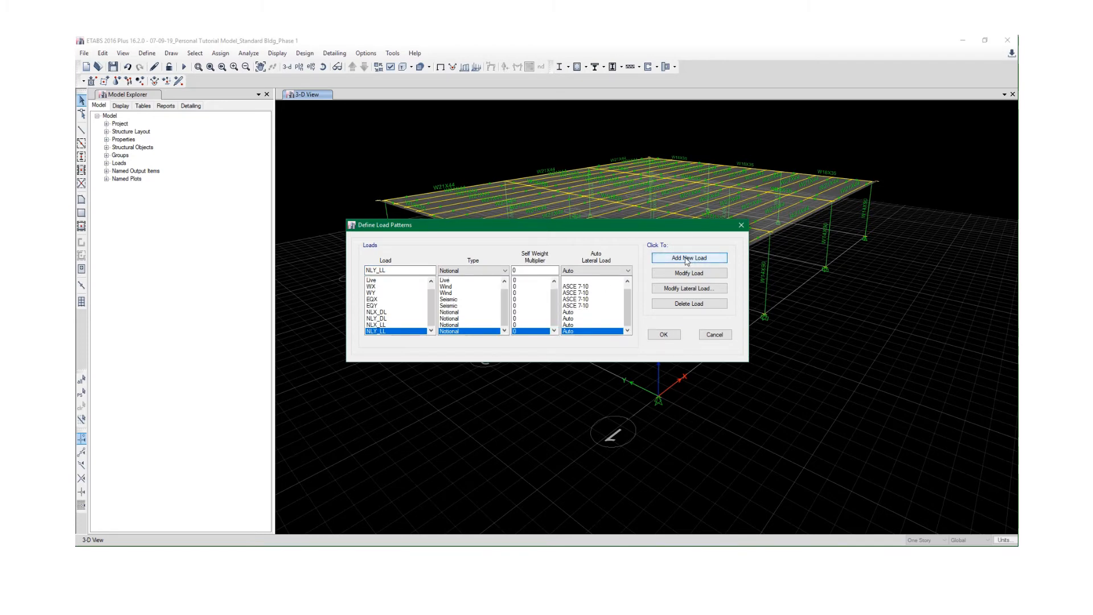
pyautogui.click(665, 291)
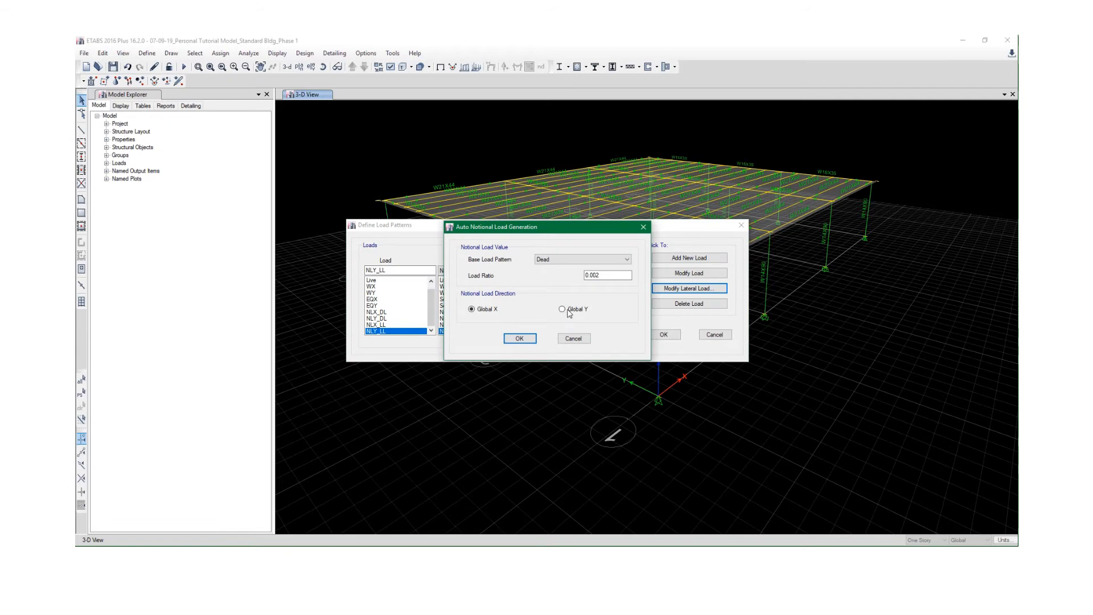
pyautogui.click(581, 259)
pyautogui.click(565, 280)
pyautogui.click(520, 339)
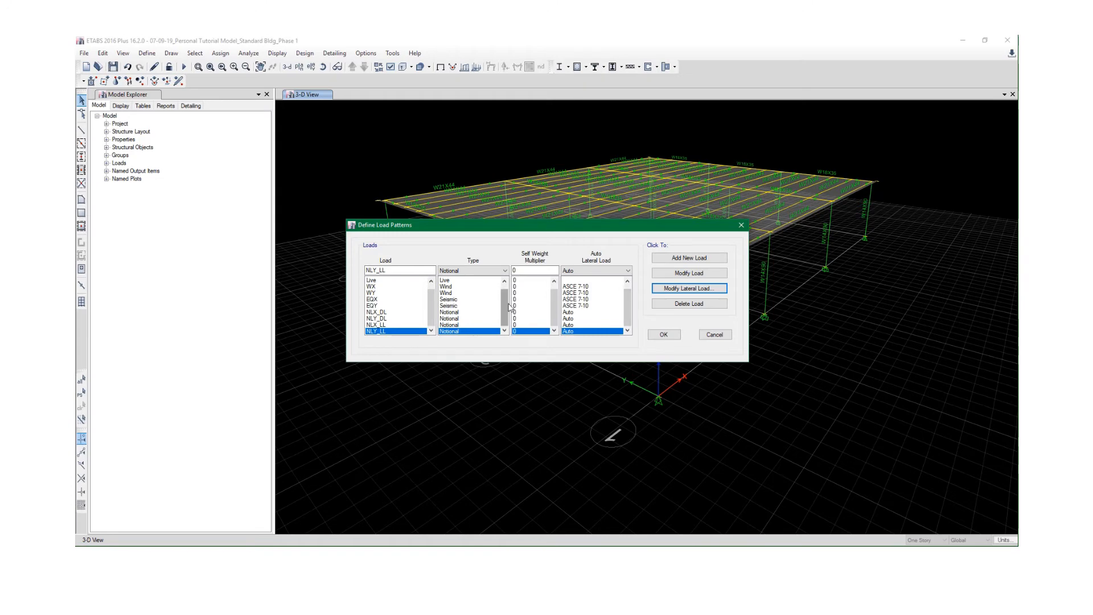
pyautogui.moveTo(509, 308); pyautogui.dragTo(509, 308)
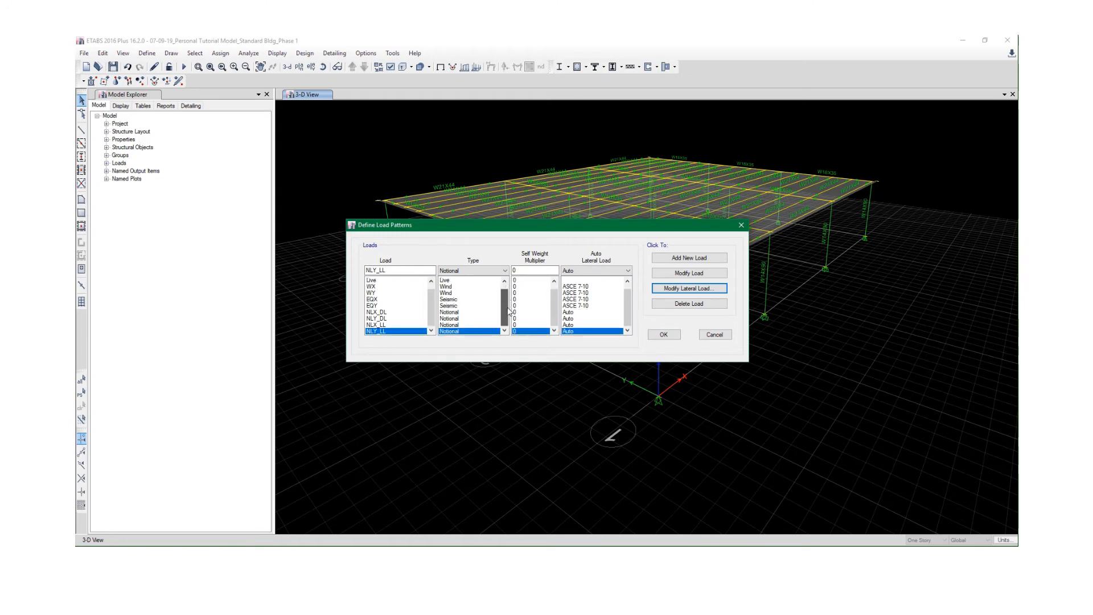
pyautogui.click(662, 336)
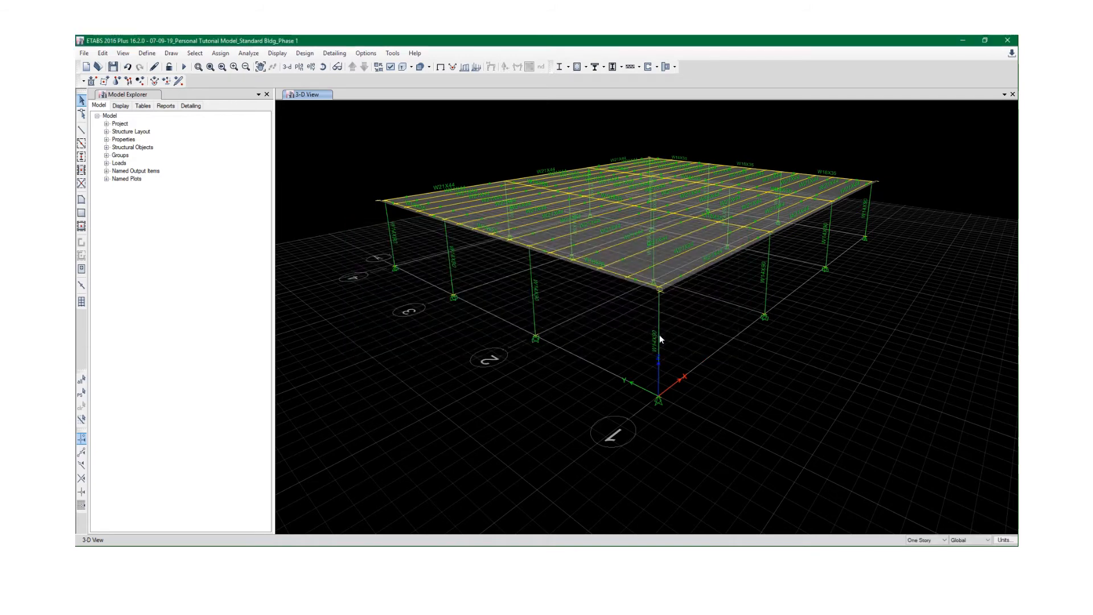
# Save the model and show the Story1 plan view at Z = 15 ft
pyautogui.click(114, 67)
pyautogui.click(299, 67)
pyautogui.click(503, 414)
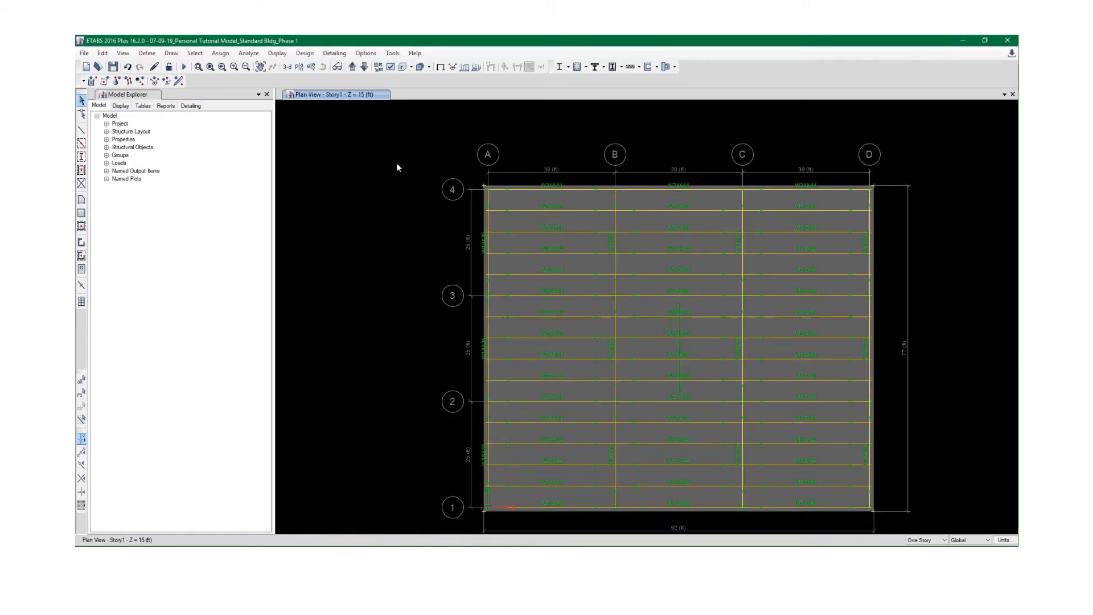
pyautogui.moveTo(396, 162); pyautogui.dragTo(370, 150, button='middle')
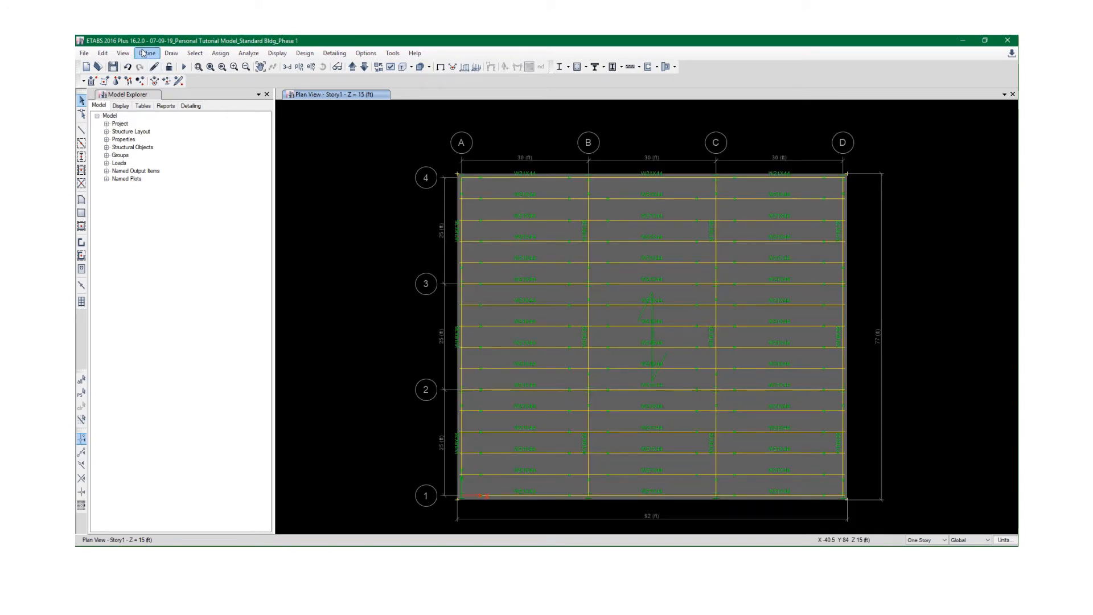
pyautogui.click(167, 56)
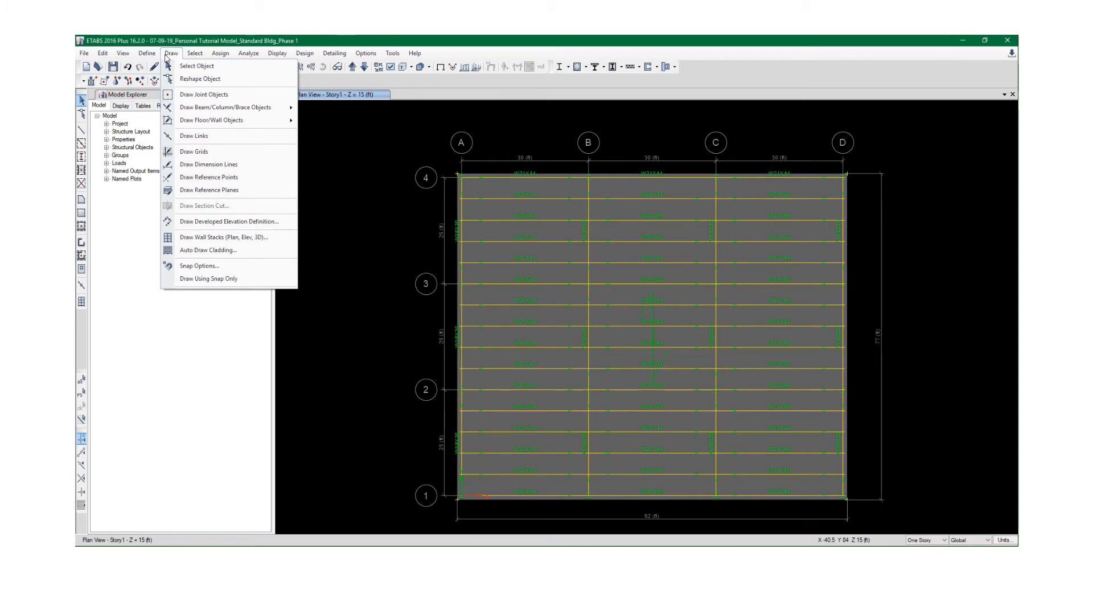
pyautogui.click(165, 57)
pyautogui.click(147, 53)
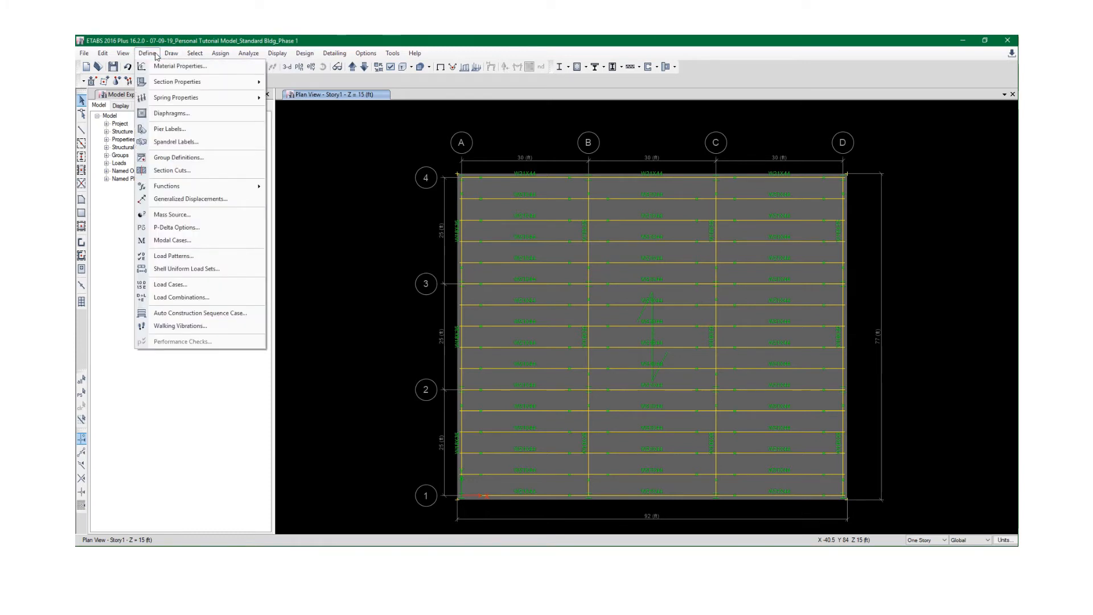
pyautogui.click(155, 55)
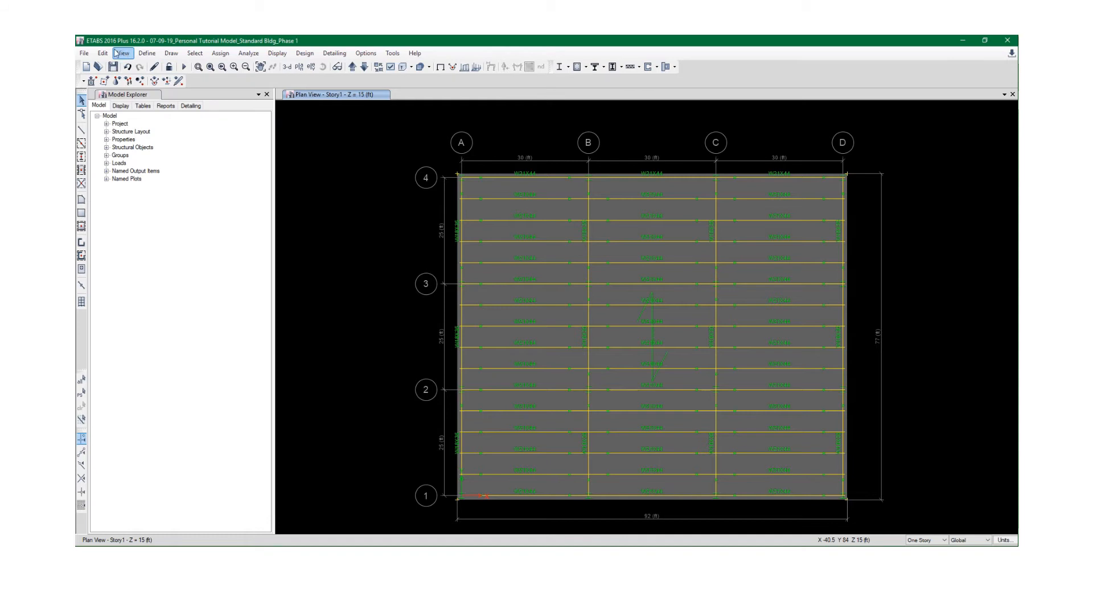
# Auto-draw cladding around the building using the floors
pyautogui.click(145, 55)
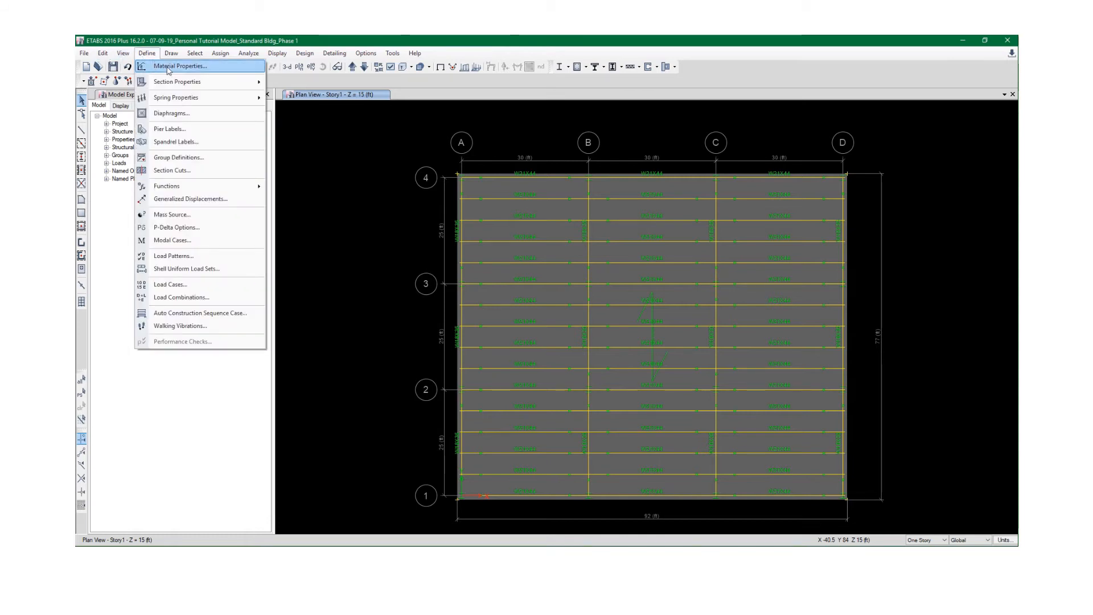
pyautogui.moveTo(174, 56)
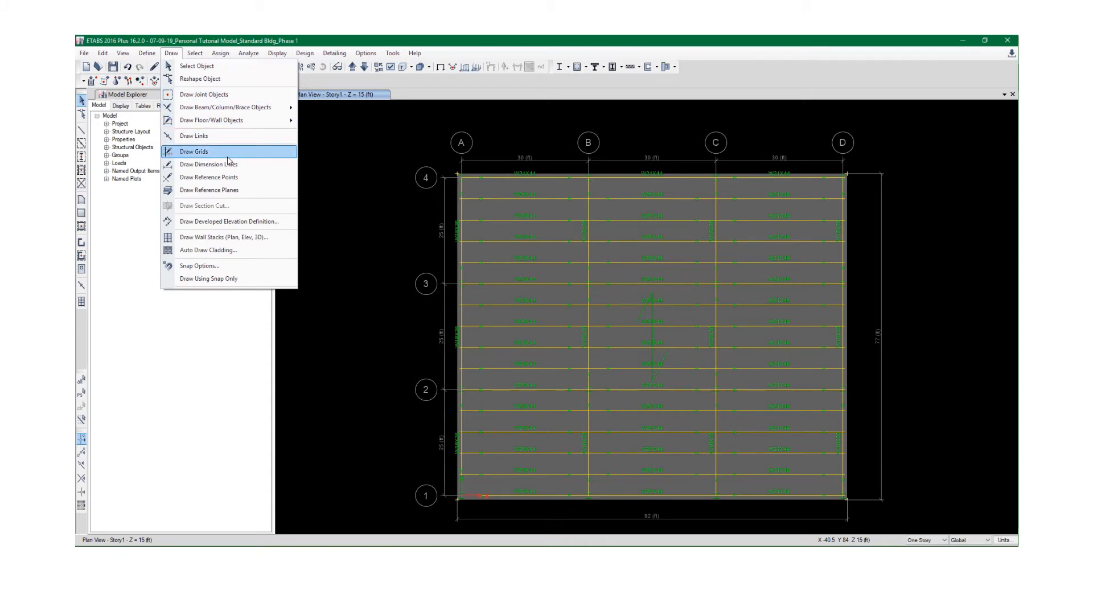
pyautogui.click(209, 254)
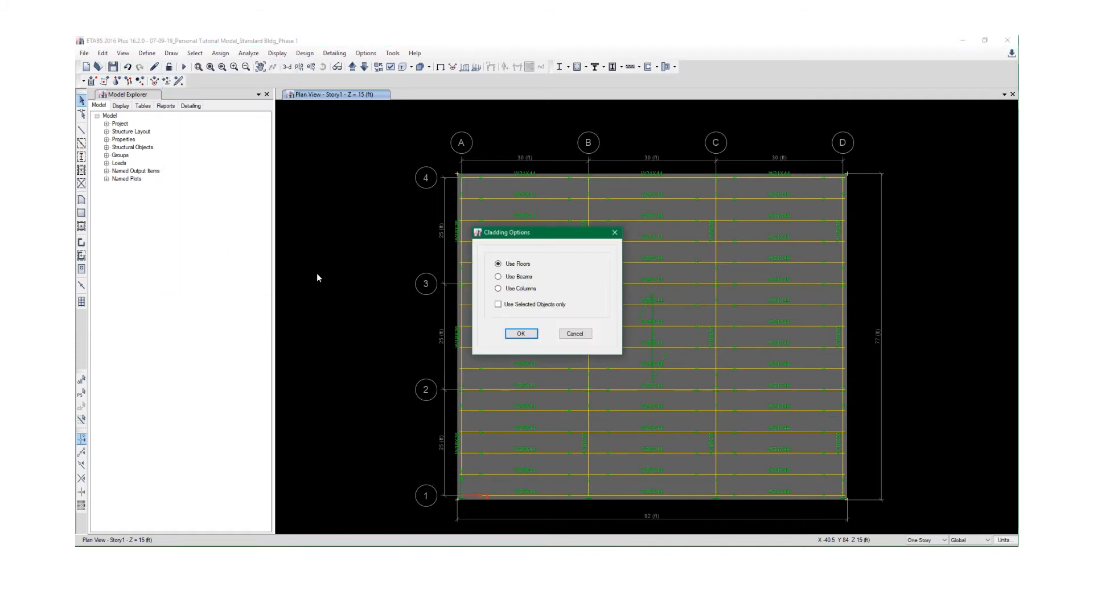
pyautogui.click(520, 334)
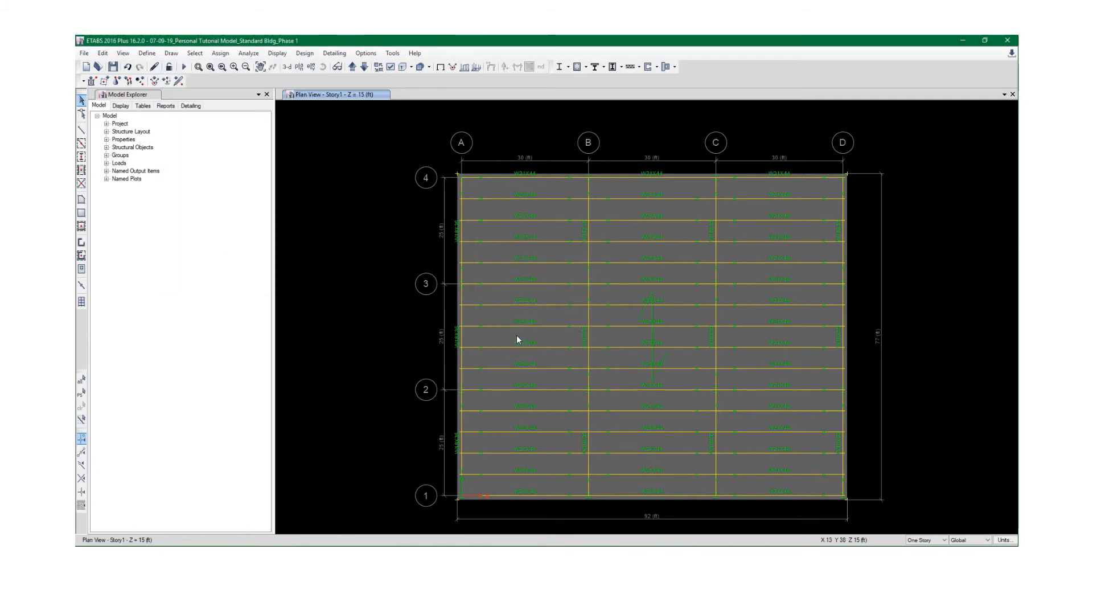
# Switch to the 3-D view and check the assignments and section property of the cladding shell along grid A
pyautogui.click(287, 66)
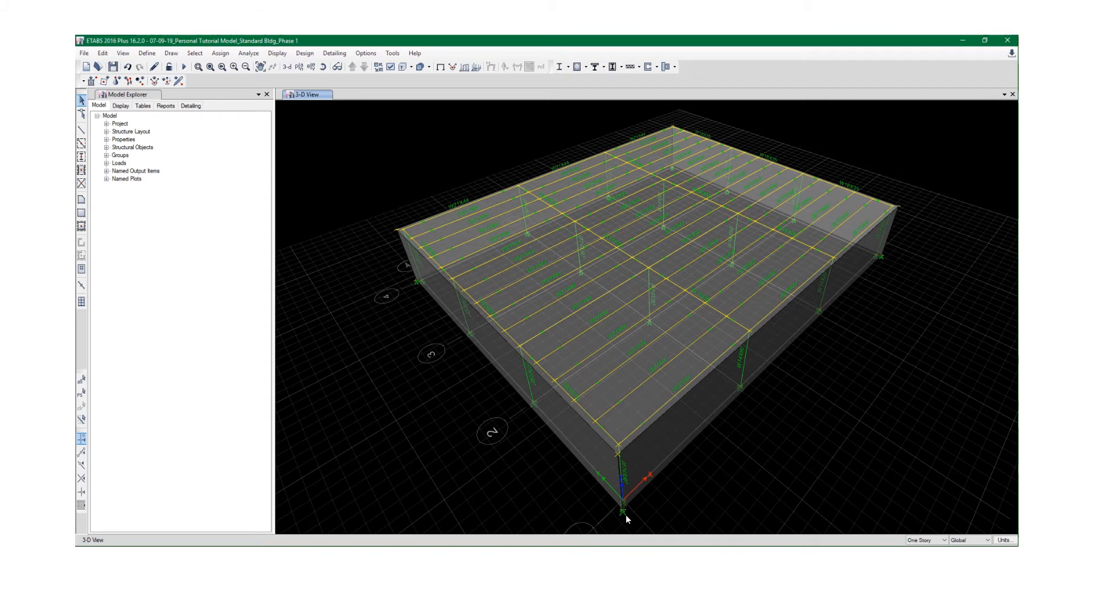
pyautogui.moveTo(625, 512); pyautogui.dragTo(610, 488, button='middle')
pyautogui.scroll(5, 609, 489)
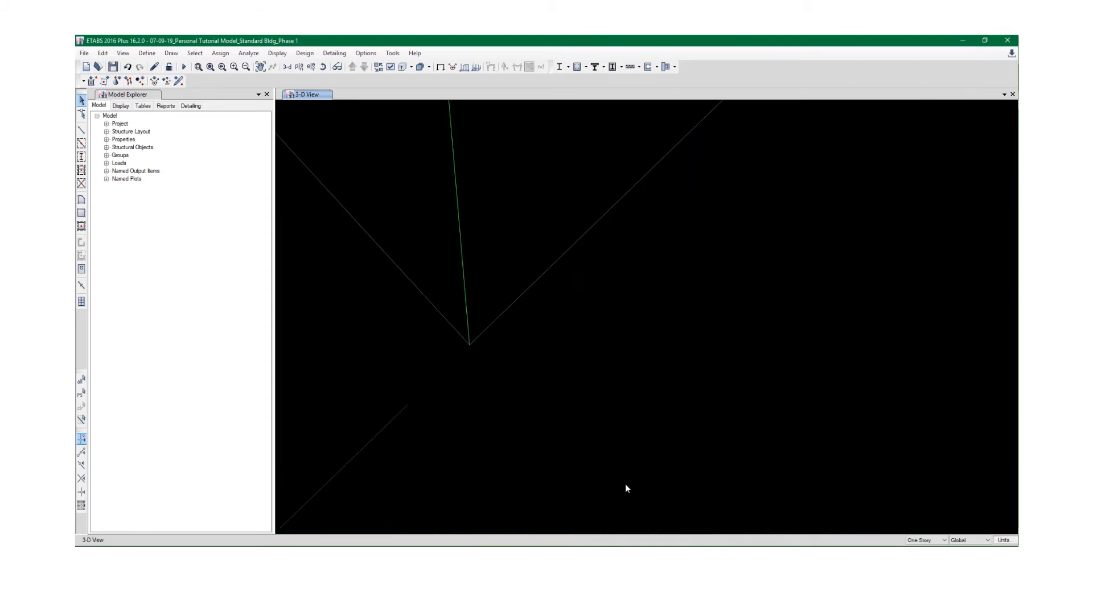
pyautogui.scroll(-5, 534, 438)
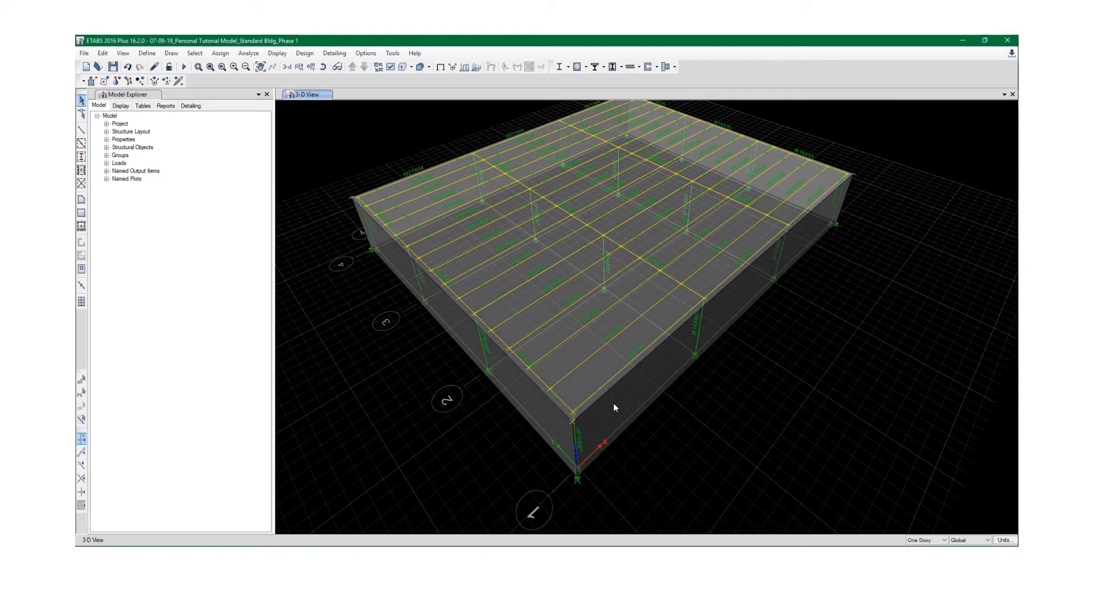
pyautogui.click(536, 402)
pyautogui.rightClick(535, 402)
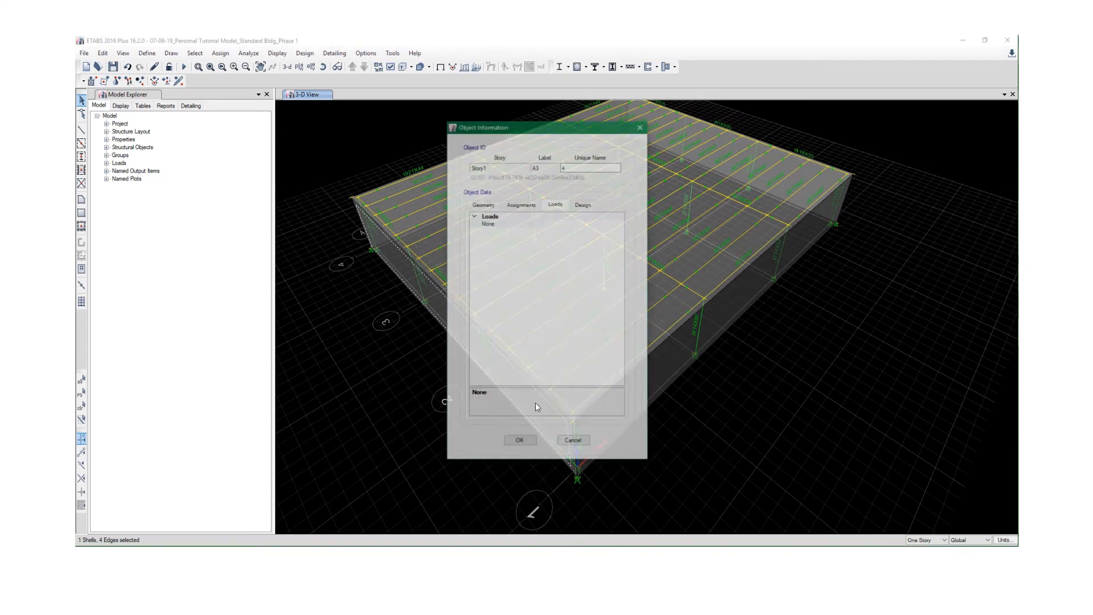
pyautogui.click(520, 204)
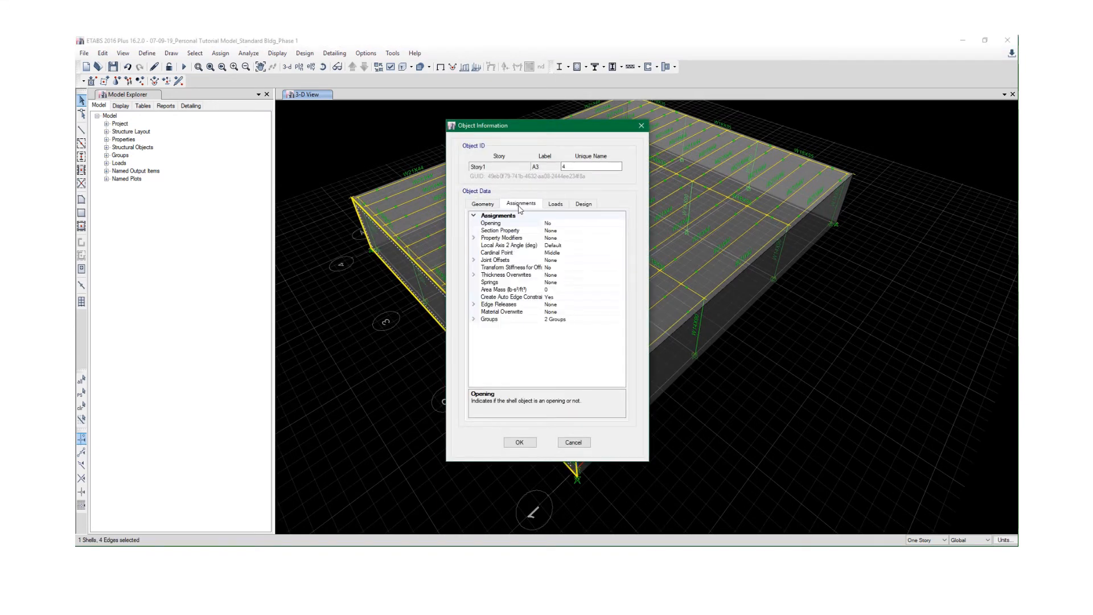
pyautogui.click(576, 231)
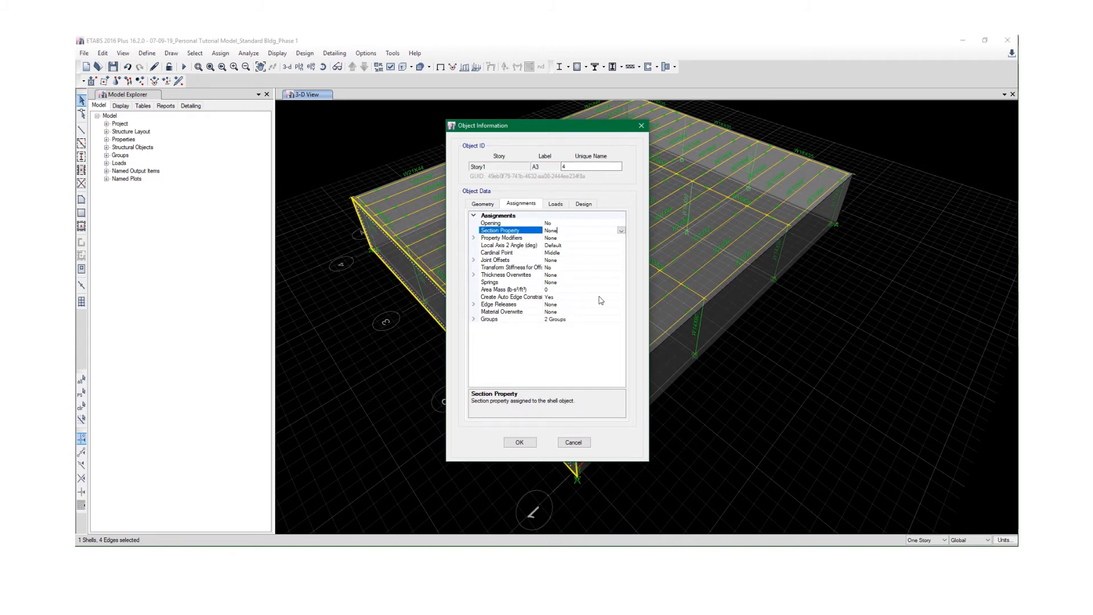
pyautogui.click(519, 442)
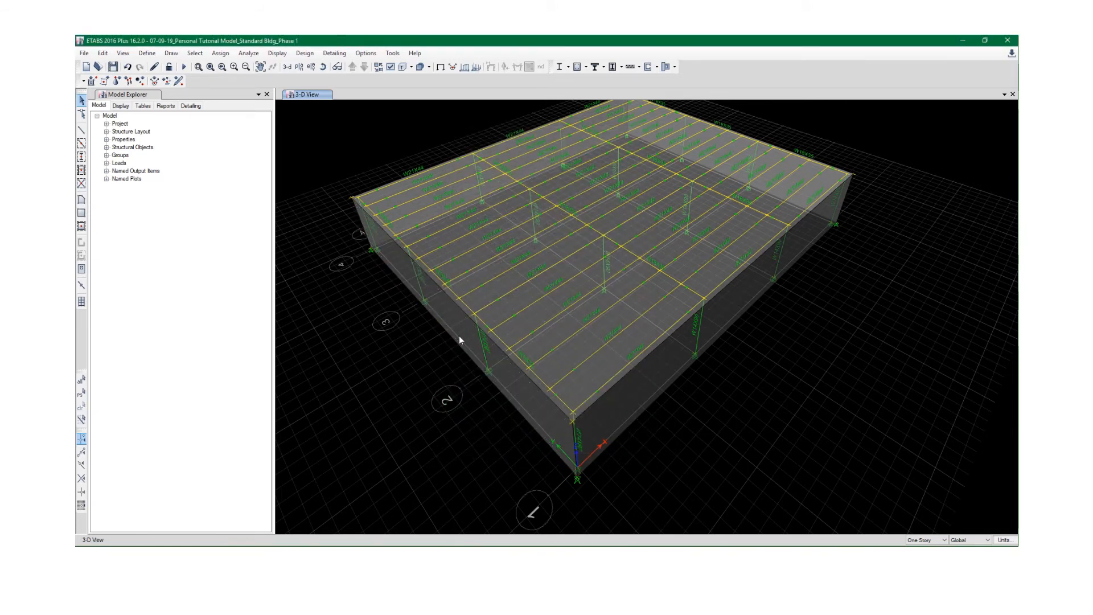
# Turn on the display of shell local axes in the 3-D view
pyautogui.click(390, 67)
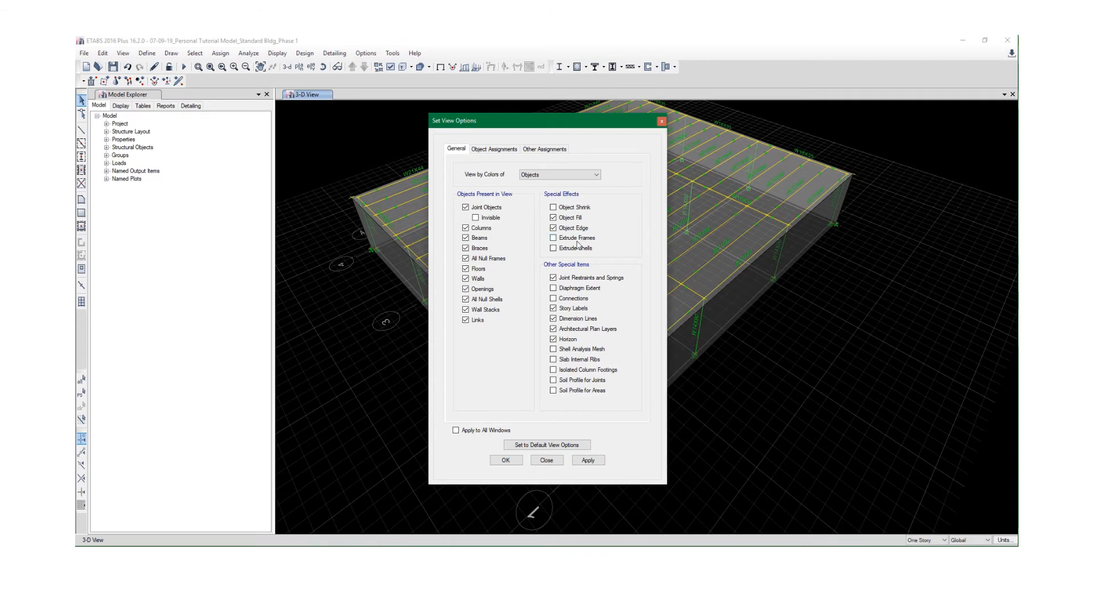
pyautogui.moveTo(504, 122); pyautogui.dragTo(573, 103)
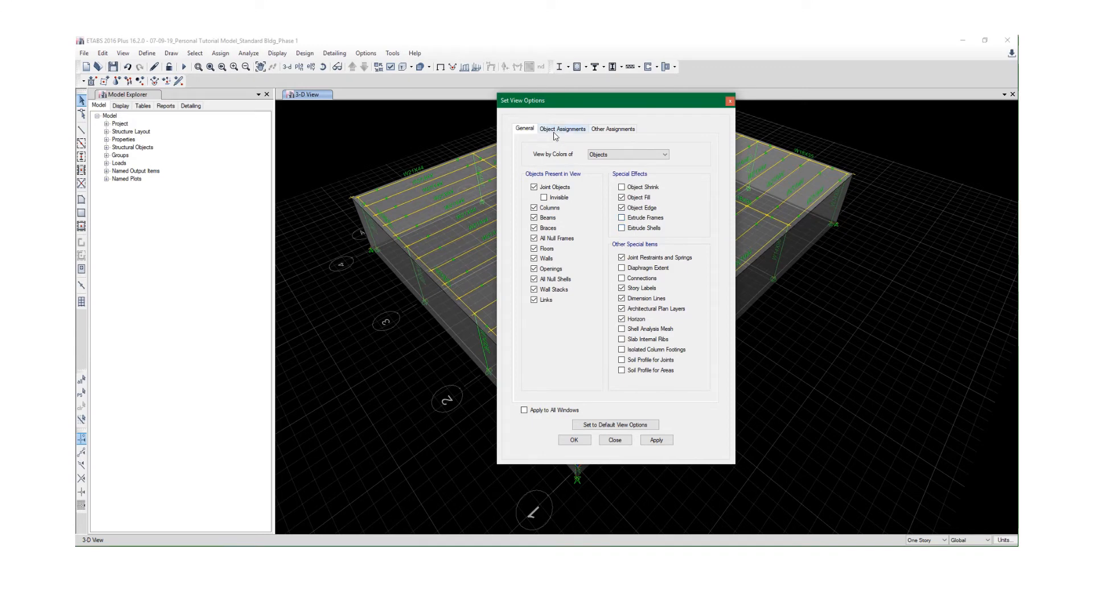
pyautogui.click(553, 131)
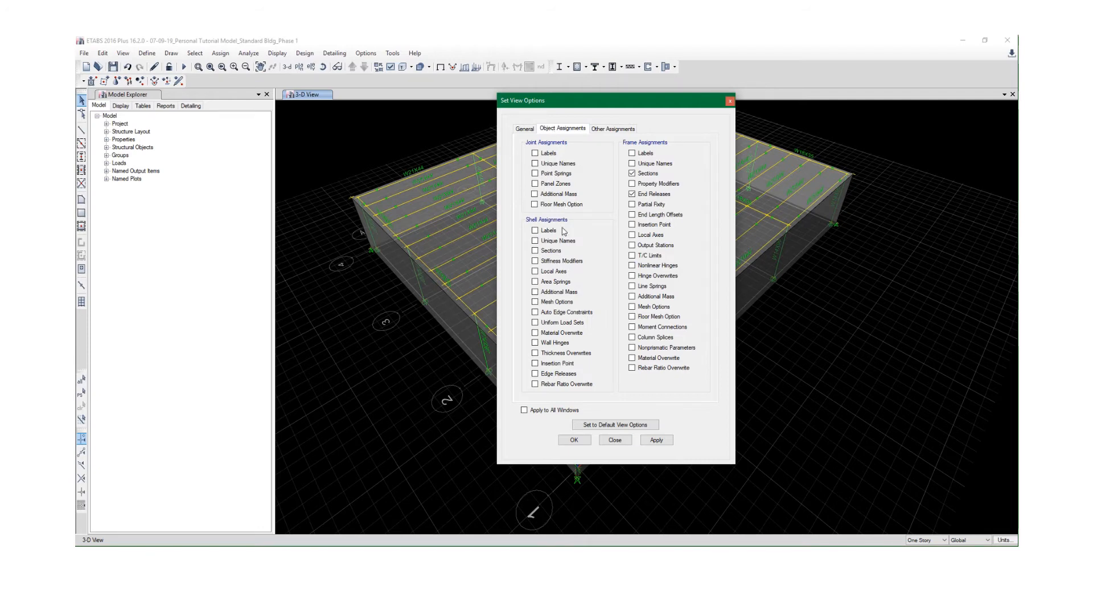
pyautogui.click(543, 271)
pyautogui.click(654, 441)
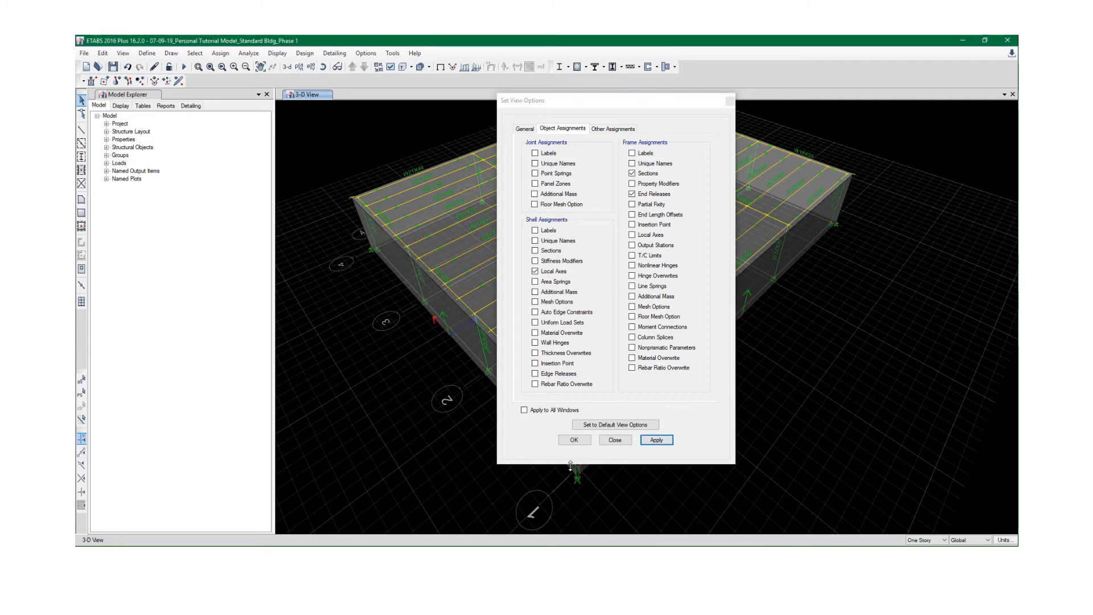
pyautogui.click(574, 441)
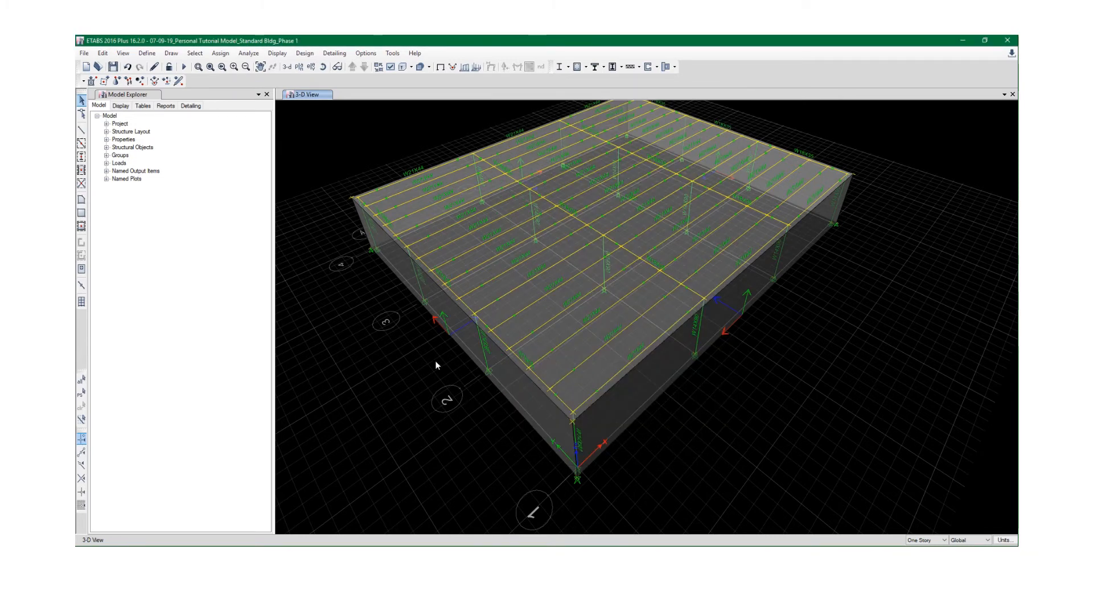
pyautogui.moveTo(447, 356); pyautogui.dragTo(457, 371, button='middle')
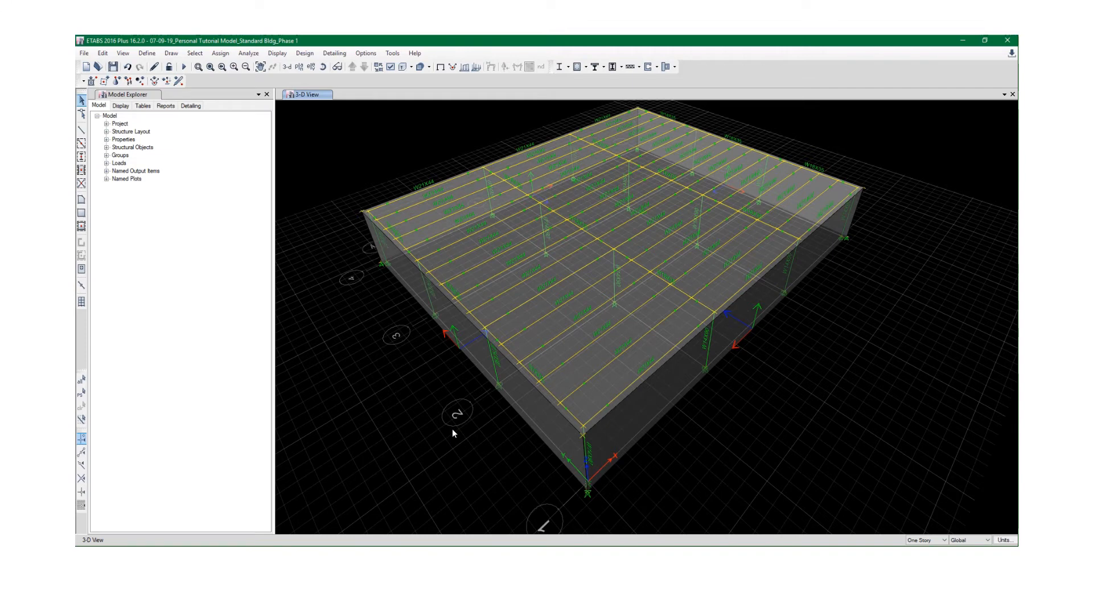
# Assign a windward wind pressure coefficient Cp of 0.8 for load pattern WX to the cladding shell along grid A
pyautogui.click(477, 345)
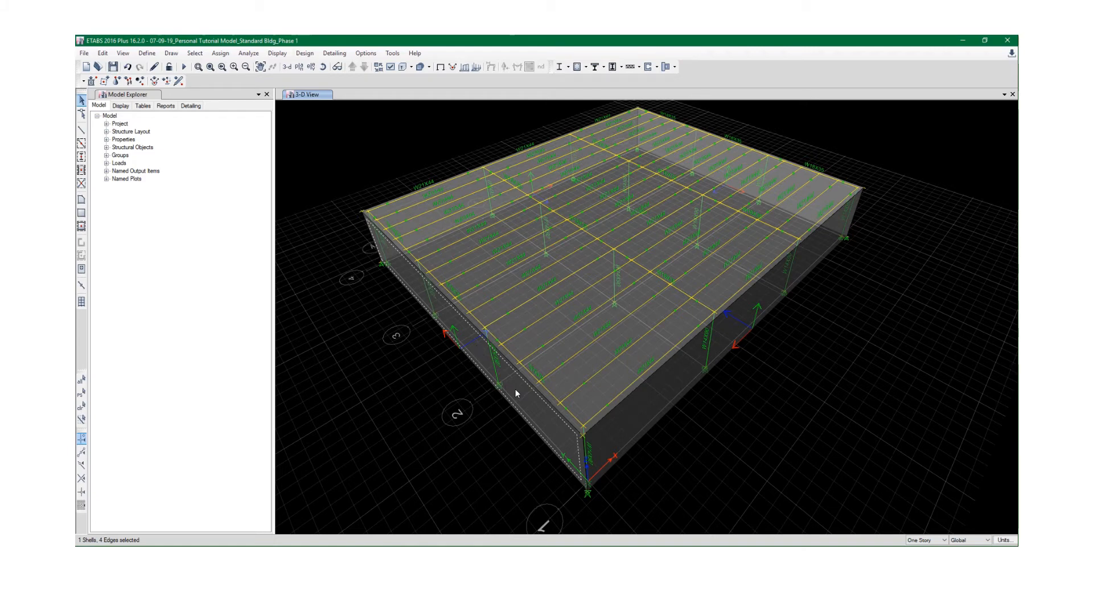
pyautogui.moveTo(514, 388); pyautogui.dragTo(522, 367, button='middle')
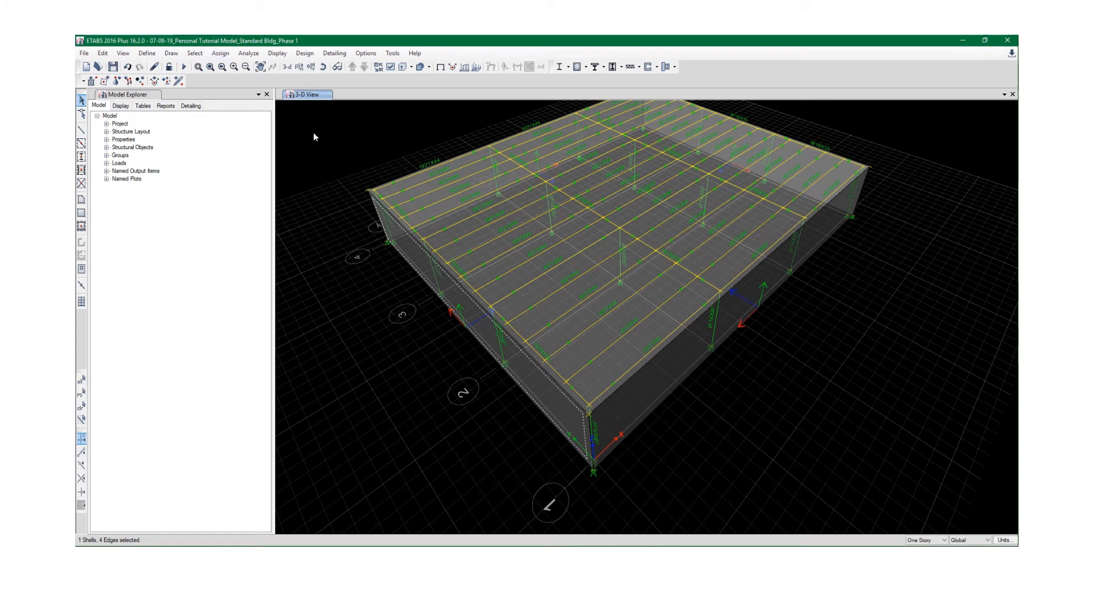
pyautogui.click(414, 261)
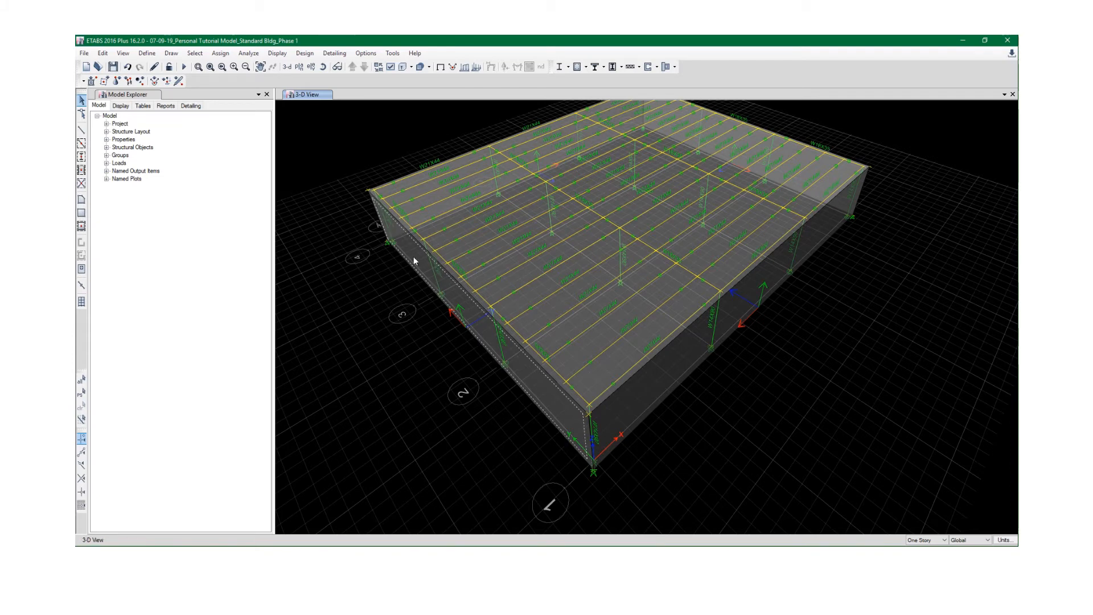
pyautogui.click(221, 53)
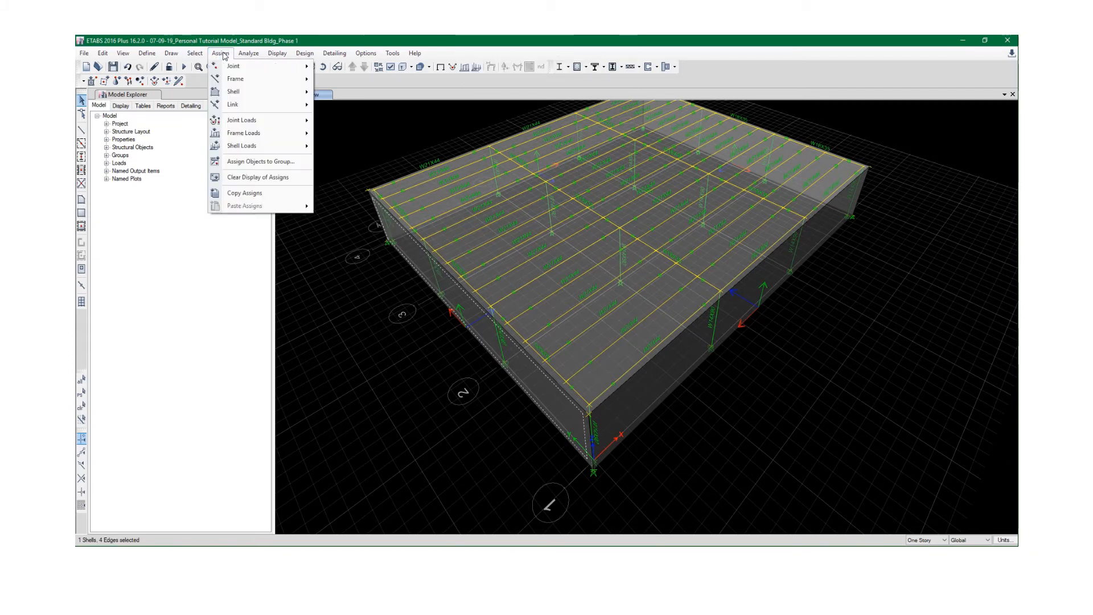
pyautogui.moveTo(235, 93)
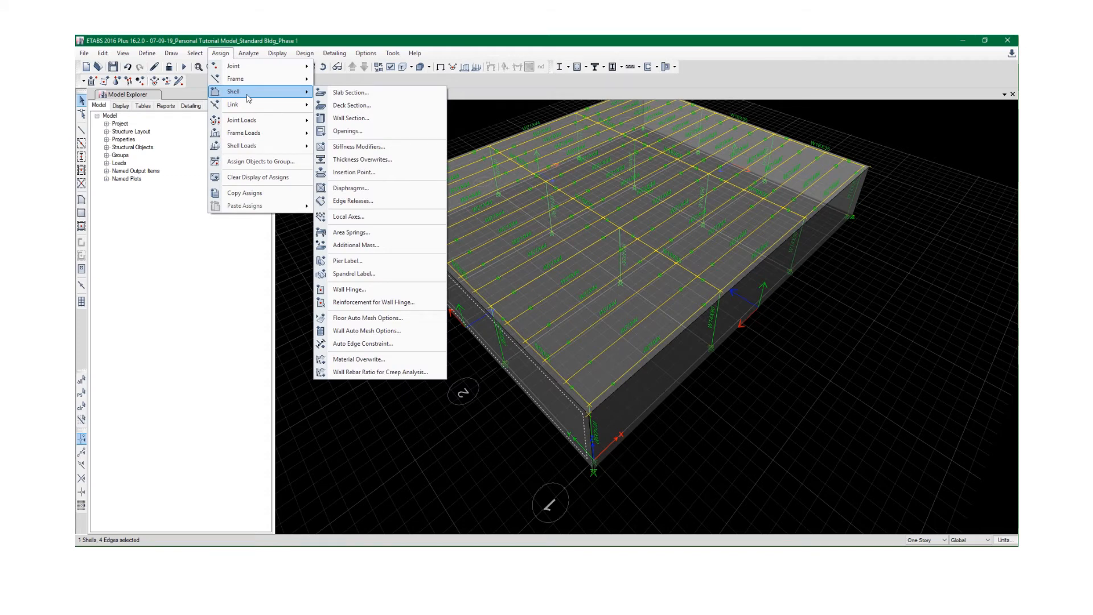
pyautogui.moveTo(266, 149)
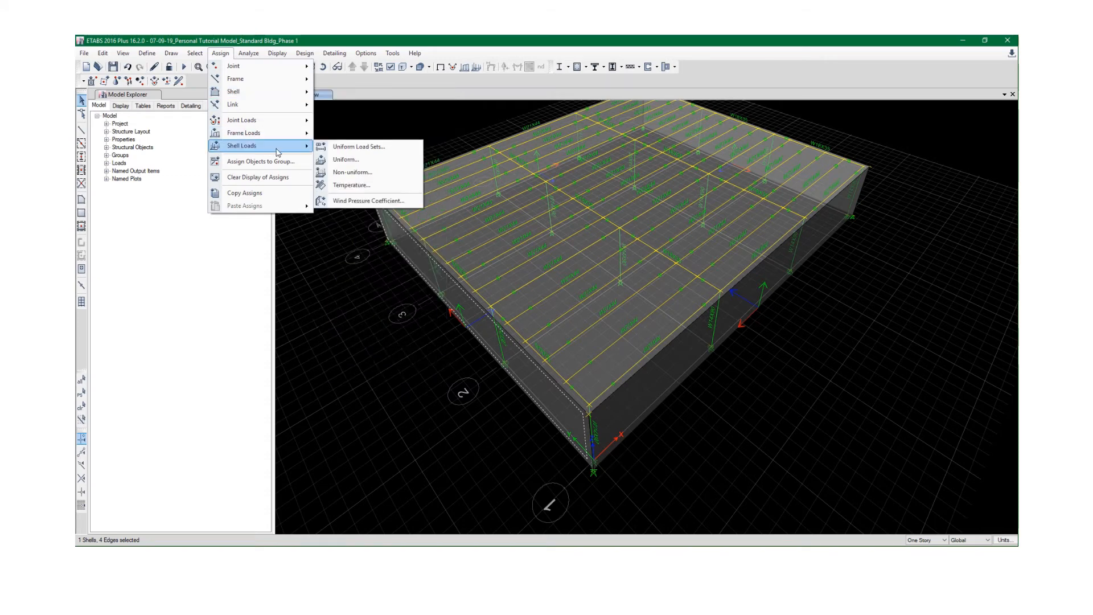
pyautogui.click(349, 201)
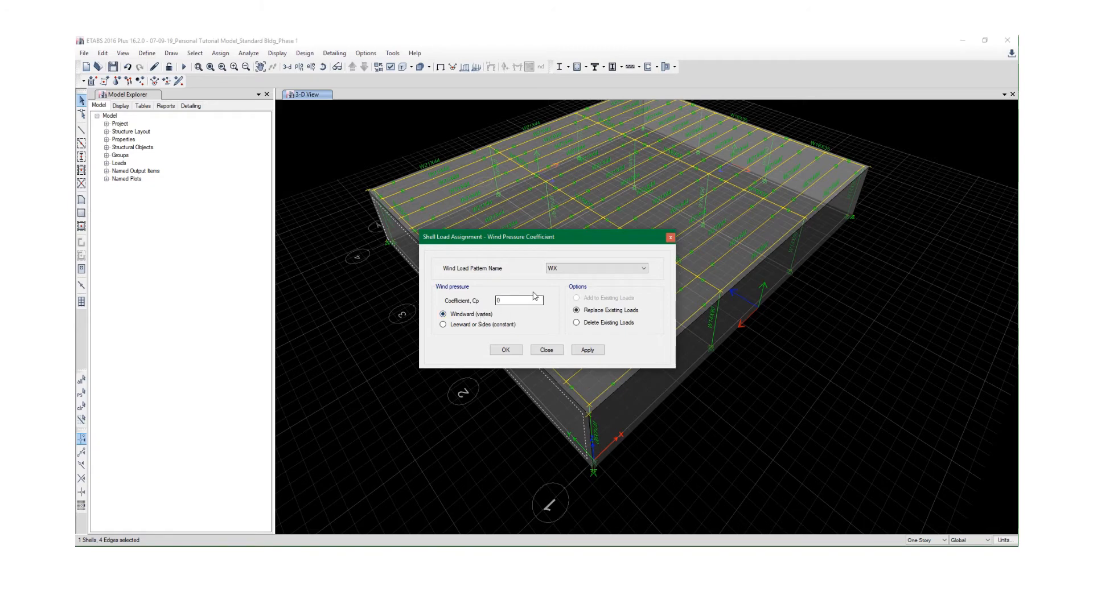
pyautogui.click(507, 300)
pyautogui.click(588, 350)
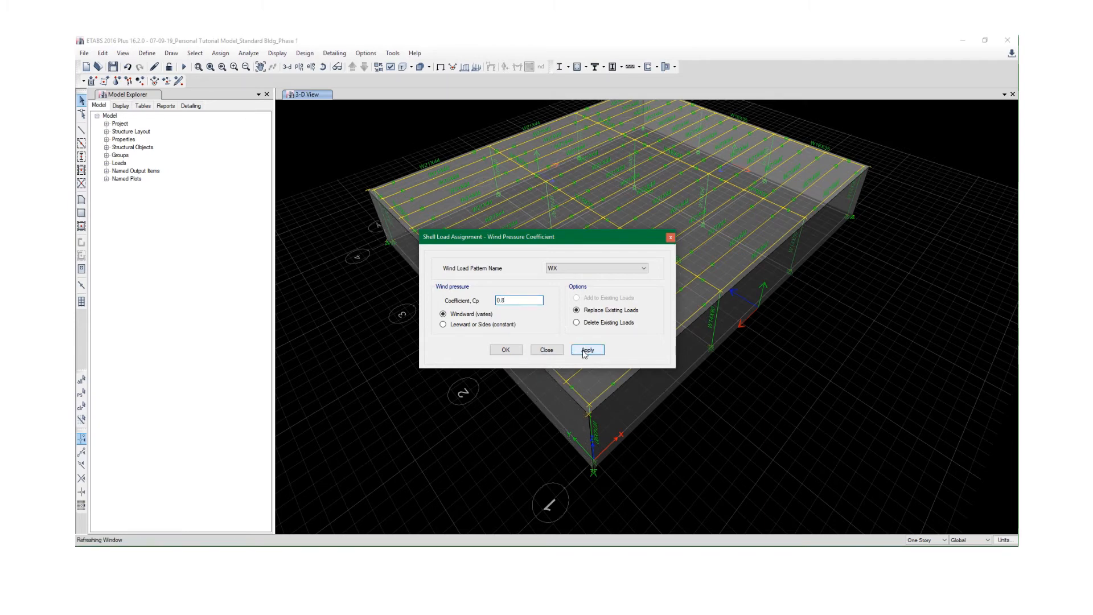
pyautogui.click(507, 351)
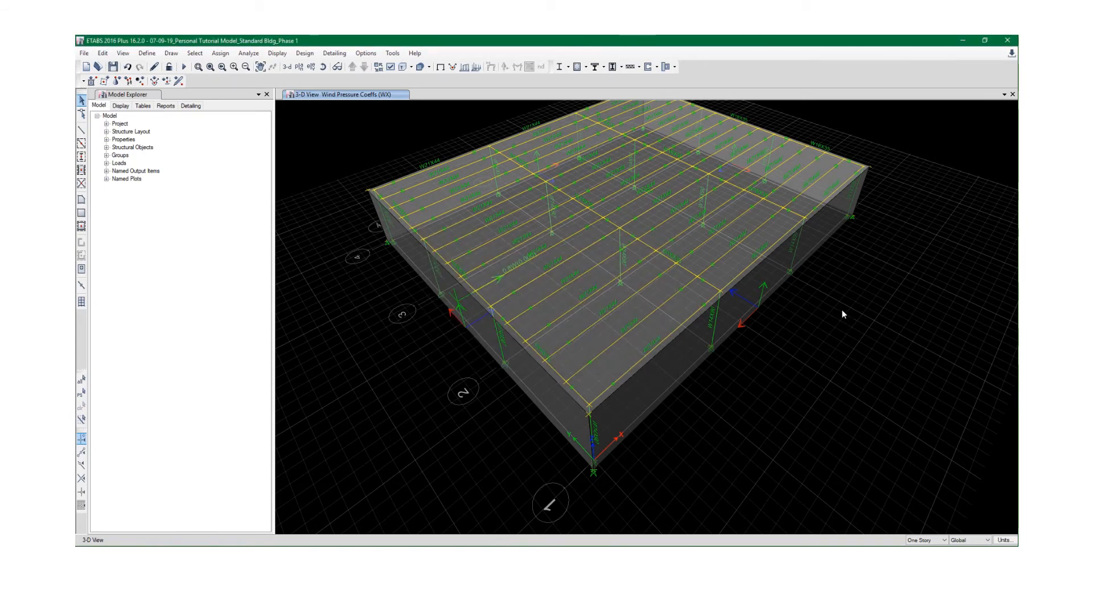
# Select the cladding shell along grid D, on the wall opposite grid A
pyautogui.keyDown('shift'); pyautogui.moveTo(842, 314); pyautogui.dragTo(649, 286, button='middle'); pyautogui.keyUp('shift')
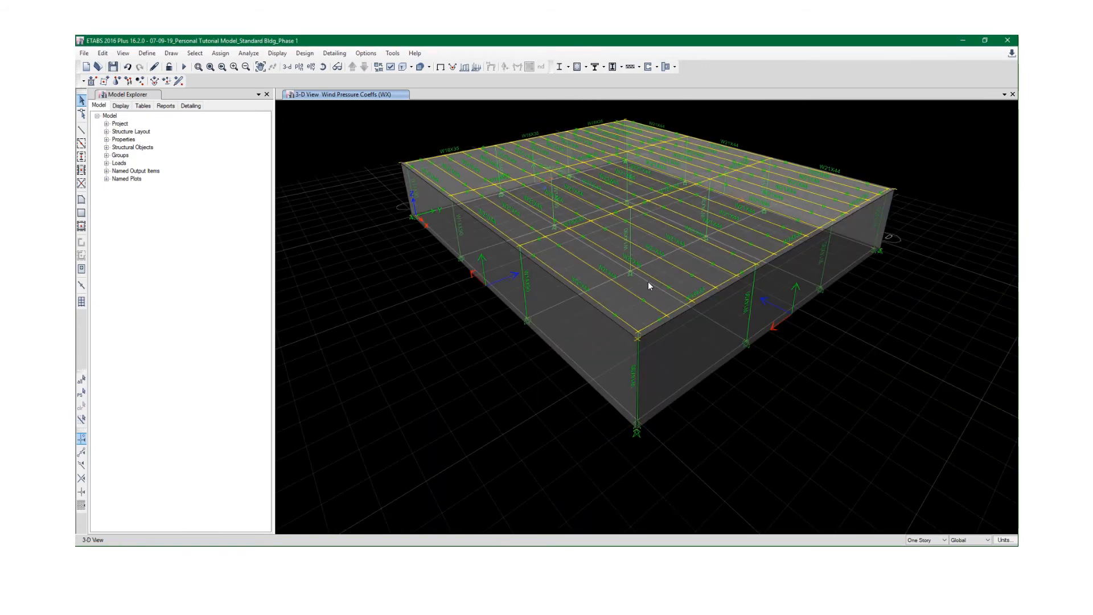
pyautogui.click(778, 285)
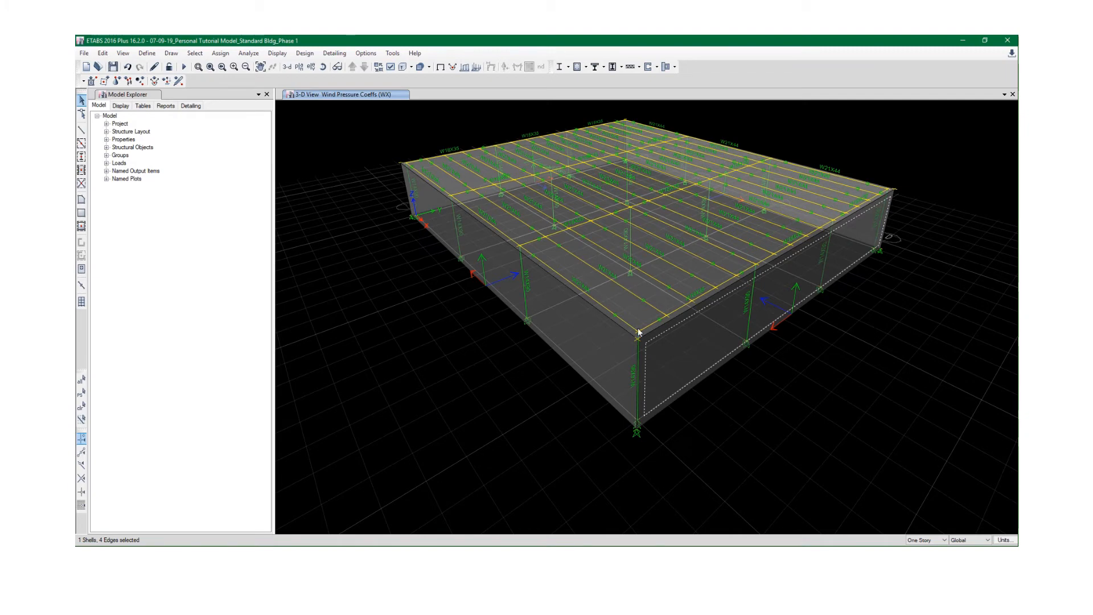
pyautogui.keyDown('shift'); pyautogui.moveTo(528, 221); pyautogui.dragTo(592, 269, button='middle'); pyautogui.keyUp('shift')
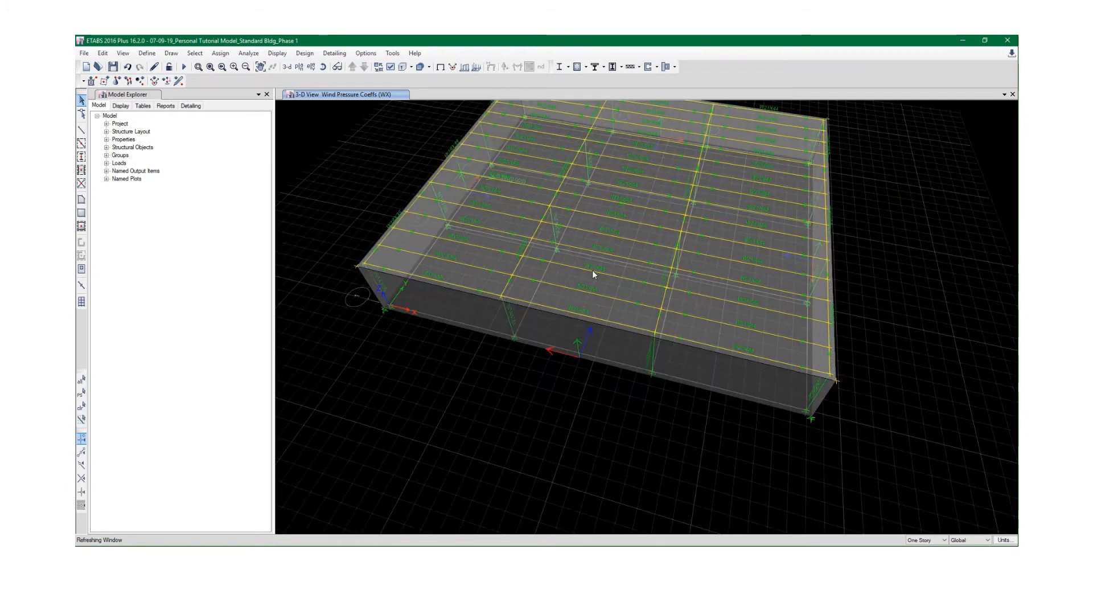
pyautogui.scroll(5, 482, 176)
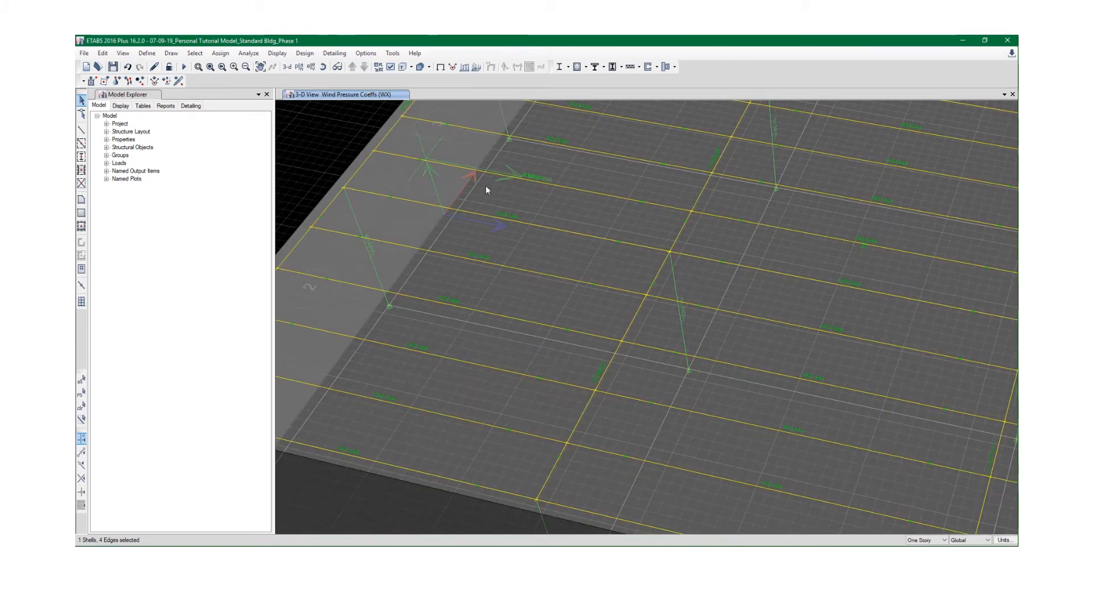
# Turn off the display of object fill, frame section labels and the horizon in the 3-D view
pyautogui.click(390, 66)
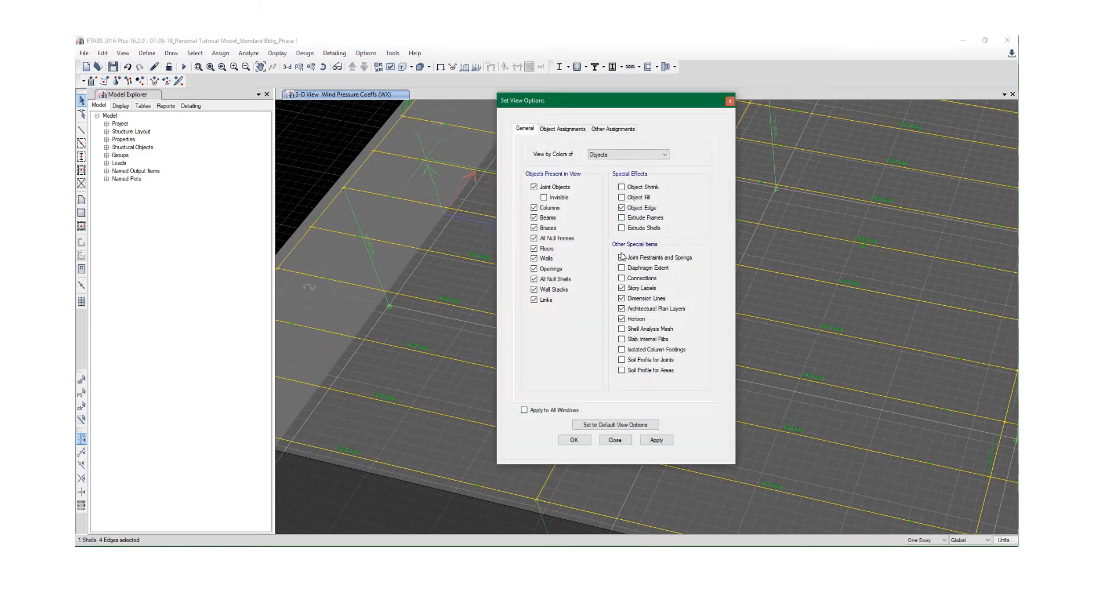
pyautogui.click(648, 197)
pyautogui.click(572, 131)
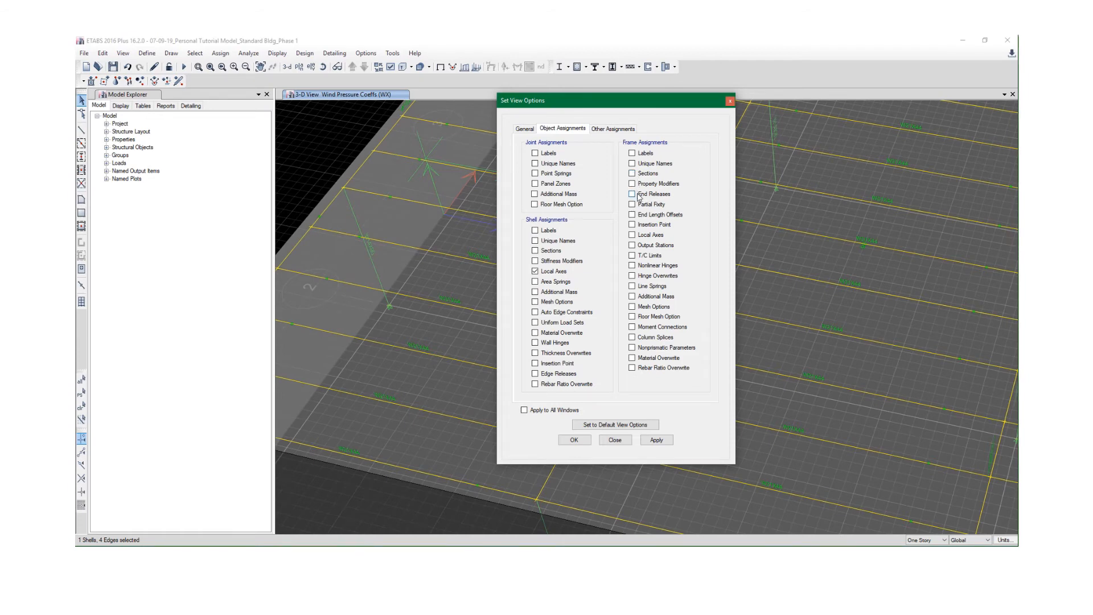
pyautogui.click(656, 440)
pyautogui.click(574, 439)
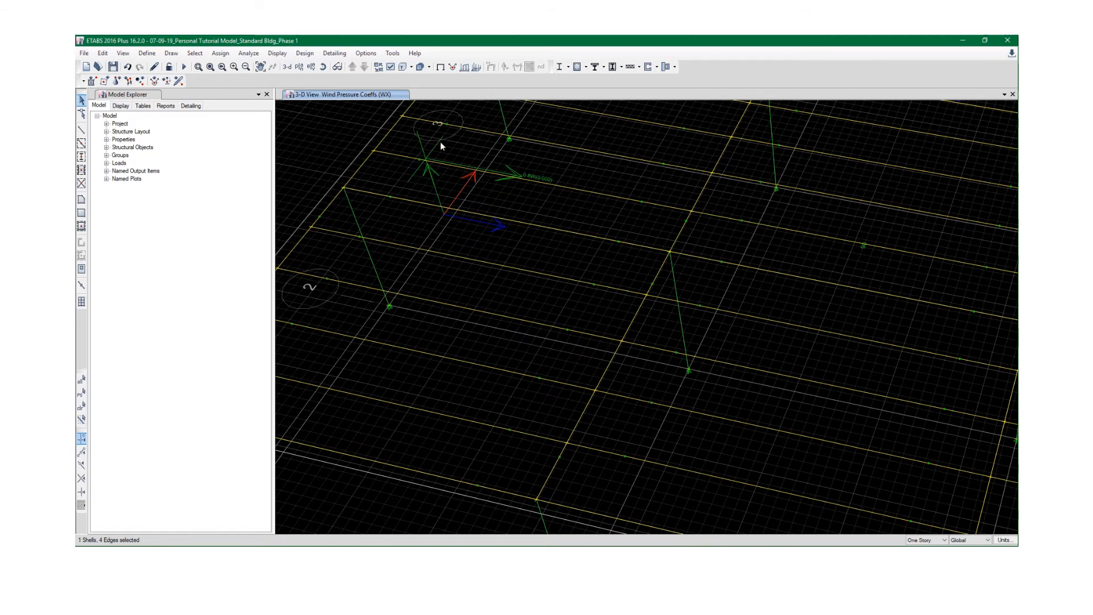
pyautogui.click(388, 68)
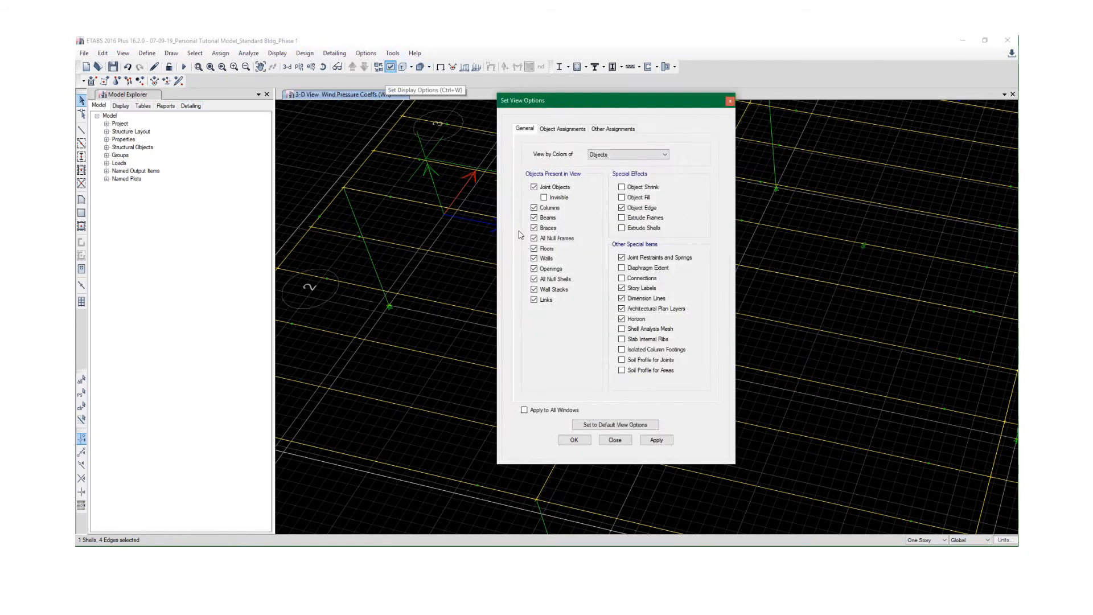
pyautogui.click(621, 319)
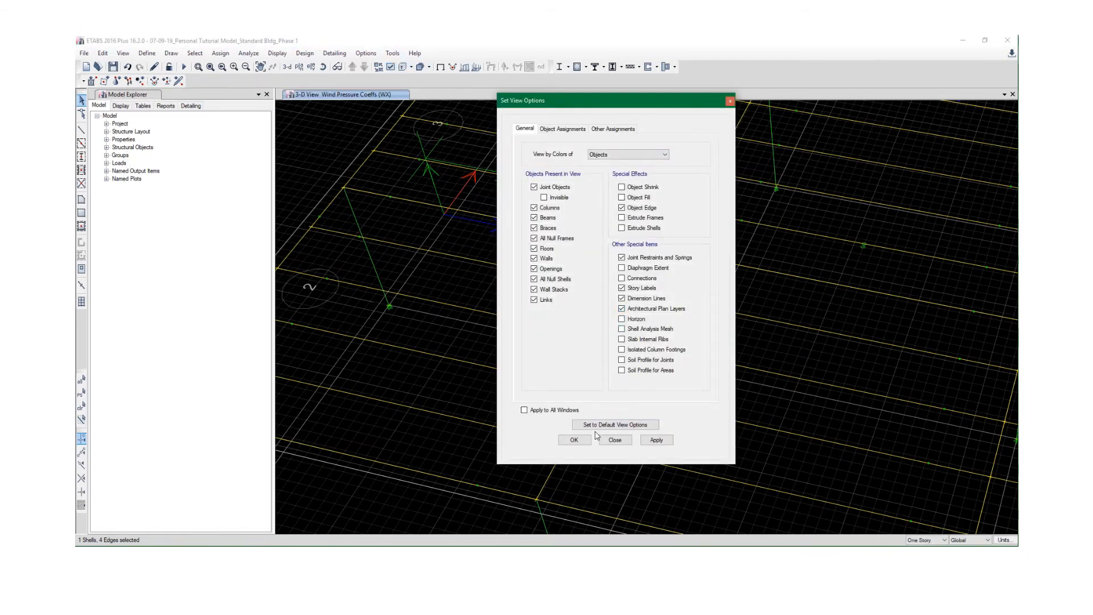
pyautogui.click(575, 439)
# Assign a leeward wind pressure coefficient Cp of -0.5 for load pattern WX to the cladding shell along grid D and save the model
pyautogui.keyDown('shift'); pyautogui.moveTo(549, 262); pyautogui.dragTo(559, 235, button='middle'); pyautogui.keyUp('shift')
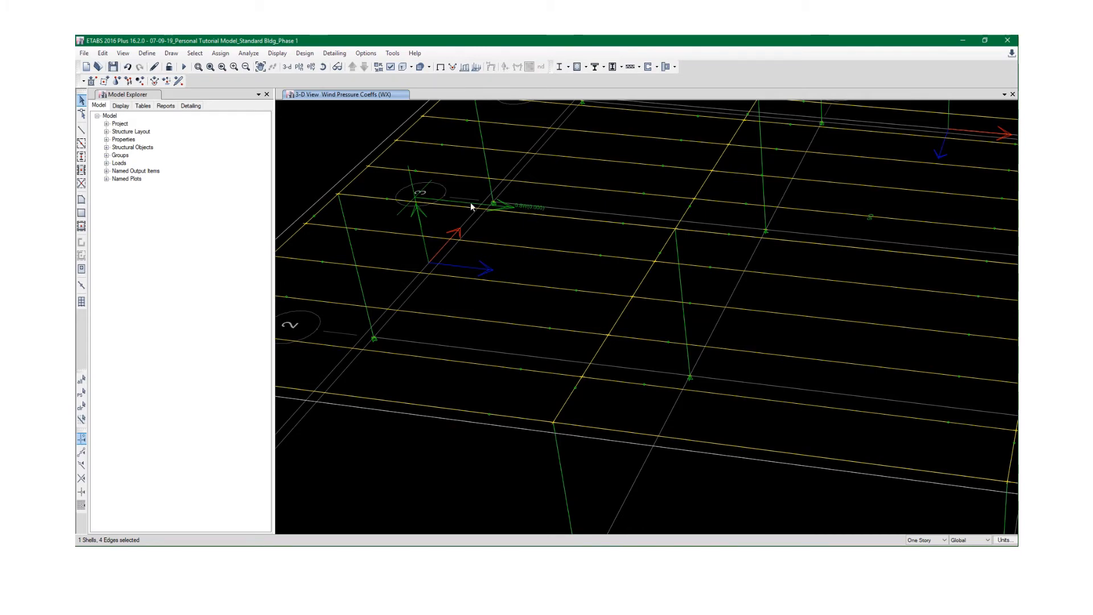
pyautogui.keyDown('shift'); pyautogui.moveTo(517, 210); pyautogui.dragTo(452, 197, button='middle'); pyautogui.keyUp('shift')
pyautogui.scroll(-3, 453, 194)
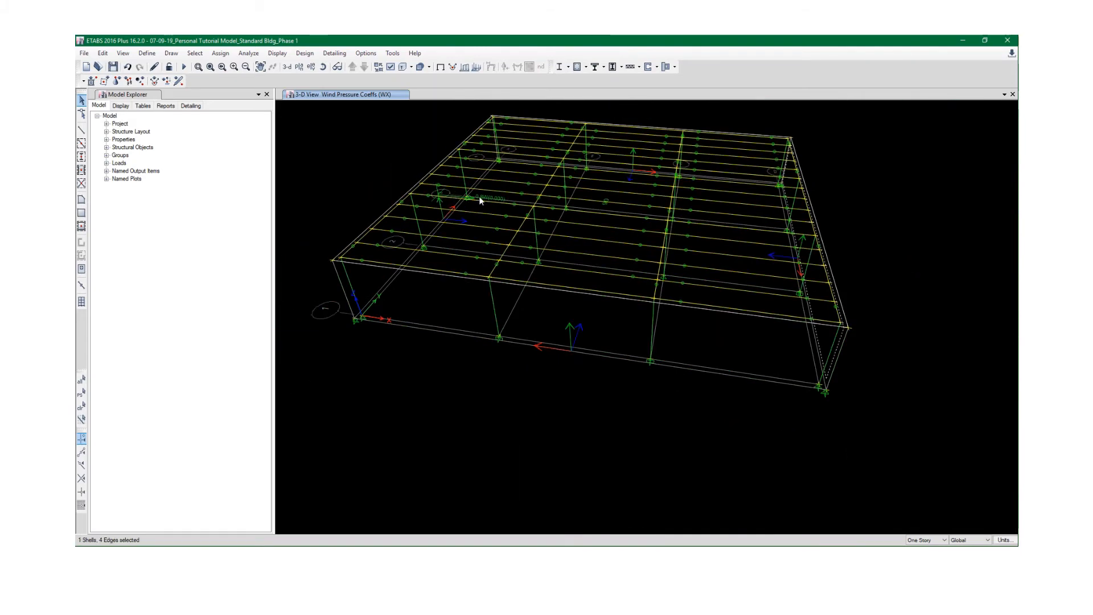
pyautogui.moveTo(846, 292)
pyautogui.keyDown('shift'); pyautogui.mouseDown(button='middle')
pyautogui.moveTo(808, 293)
pyautogui.moveTo(773, 276)
pyautogui.moveTo(785, 313)
pyautogui.moveTo(782, 291)
pyautogui.mouseUp(button='middle'); pyautogui.keyUp('shift')
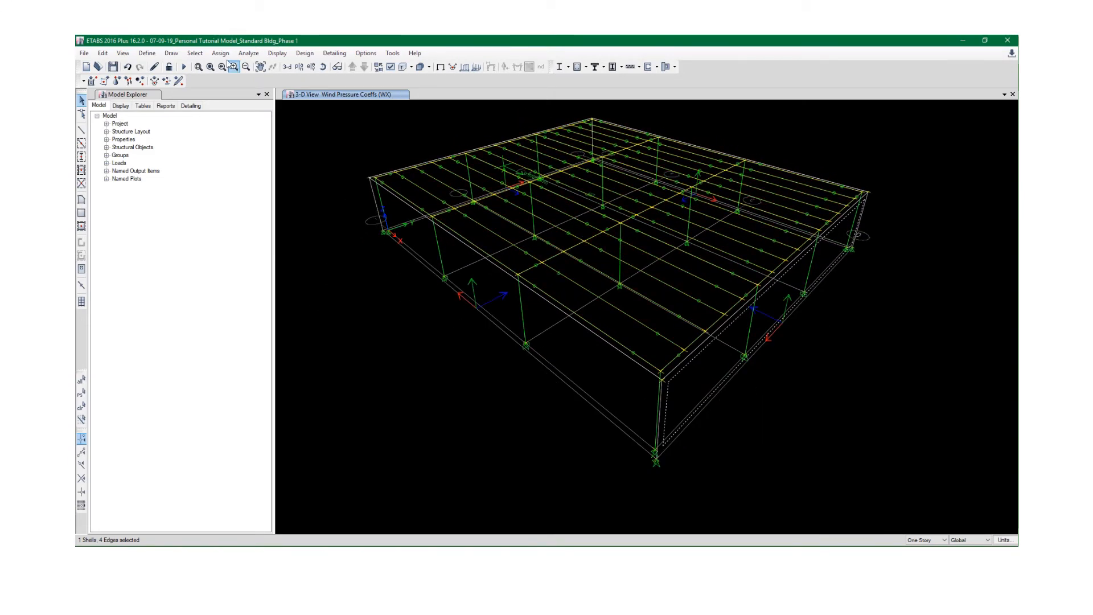
pyautogui.click(153, 53)
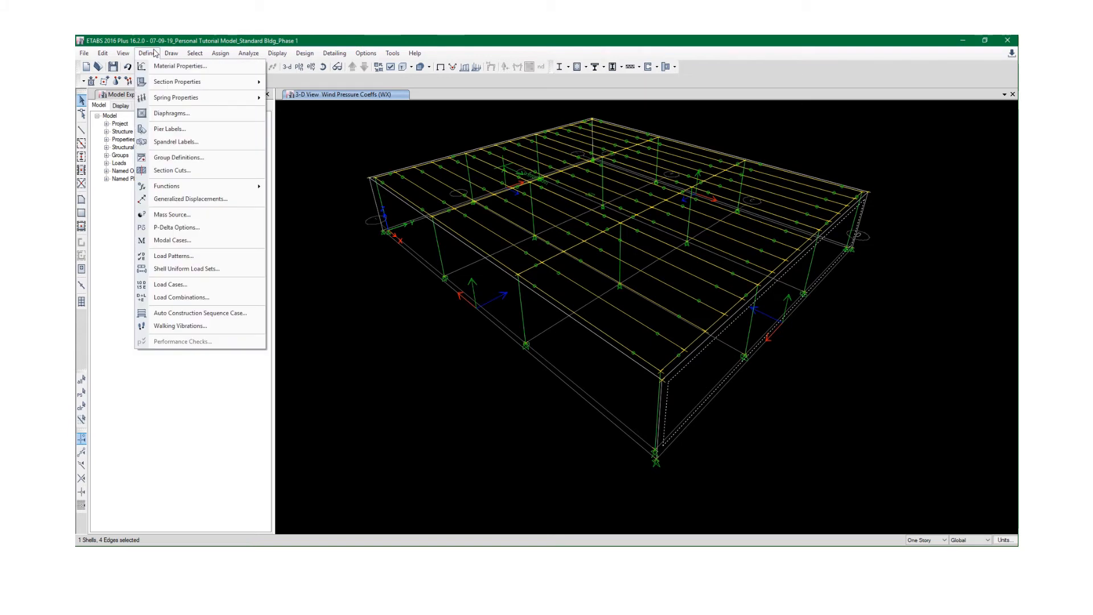
pyautogui.moveTo(163, 56)
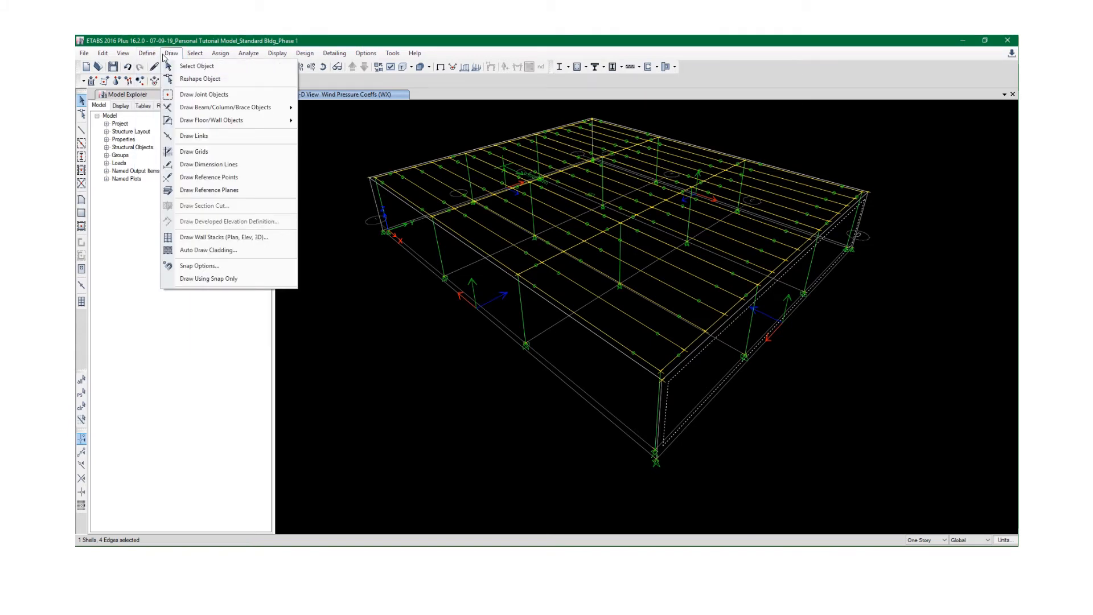
pyautogui.click(171, 53)
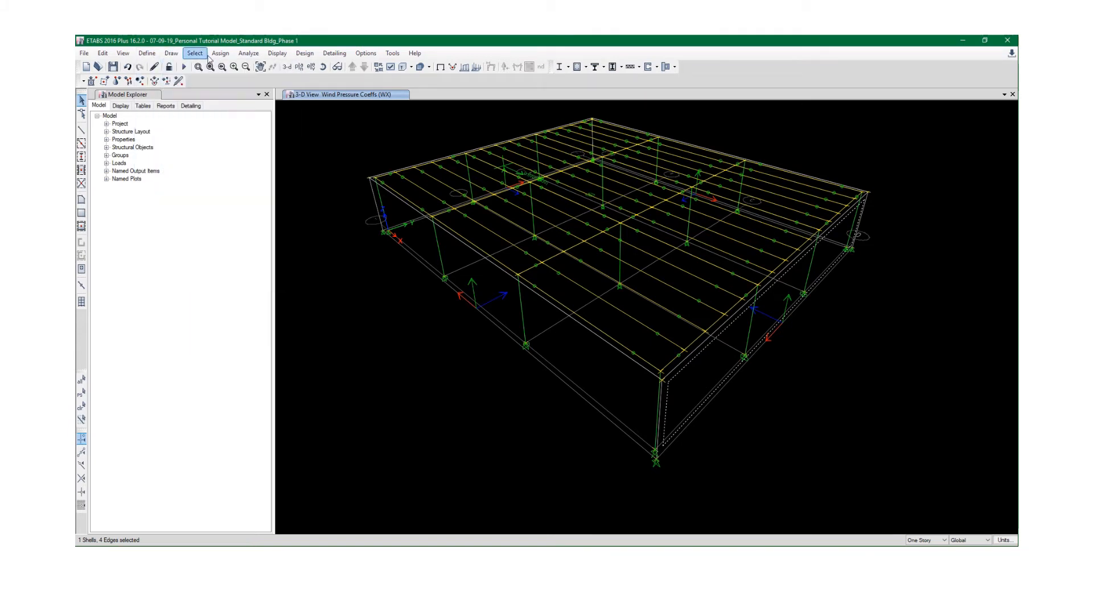
pyautogui.click(219, 54)
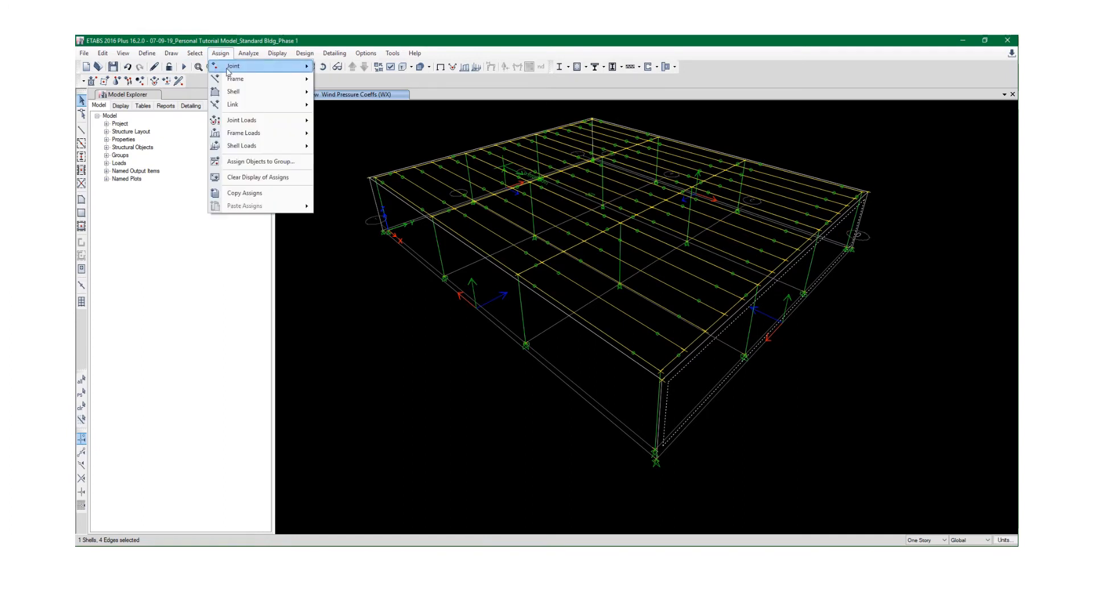
pyautogui.moveTo(242, 148)
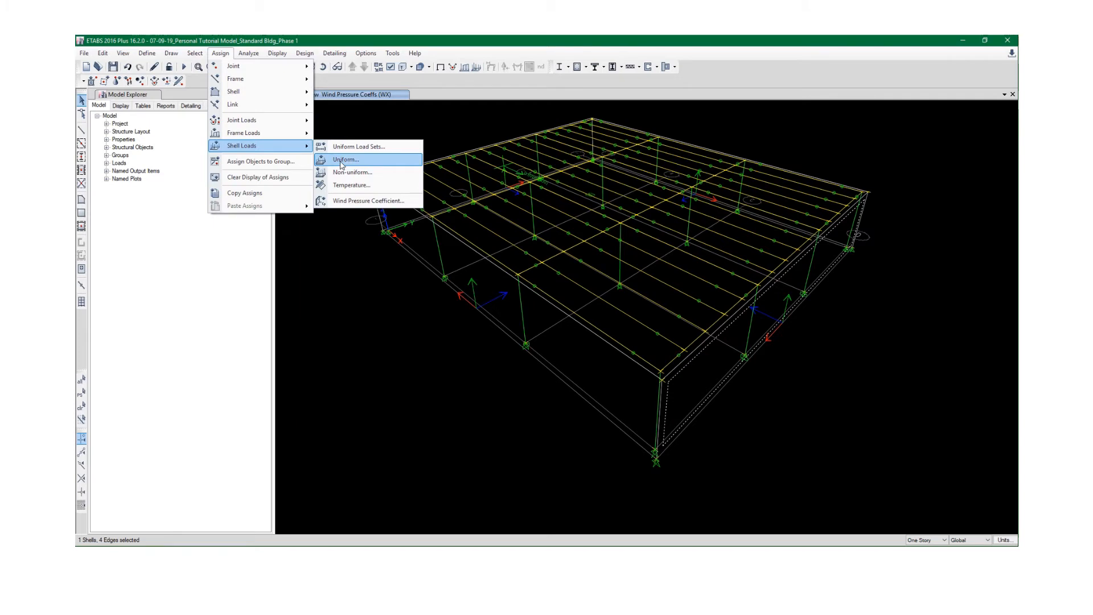
pyautogui.click(346, 201)
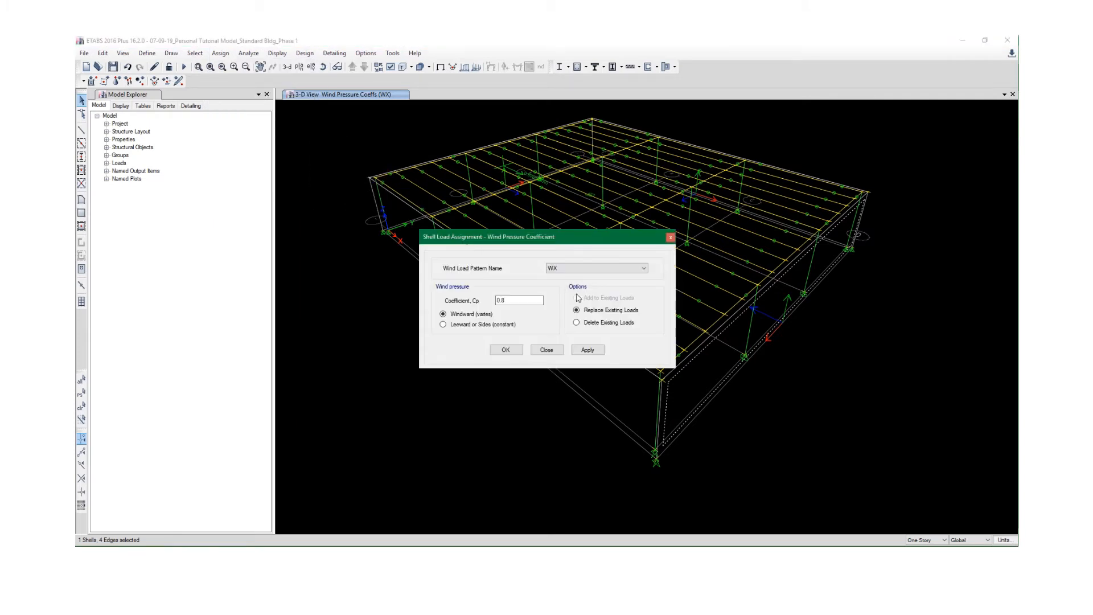
pyautogui.click(472, 326)
pyautogui.moveTo(513, 298); pyautogui.dragTo(467, 291)
pyautogui.write('-')
pyautogui.click(588, 350)
pyautogui.click(587, 350)
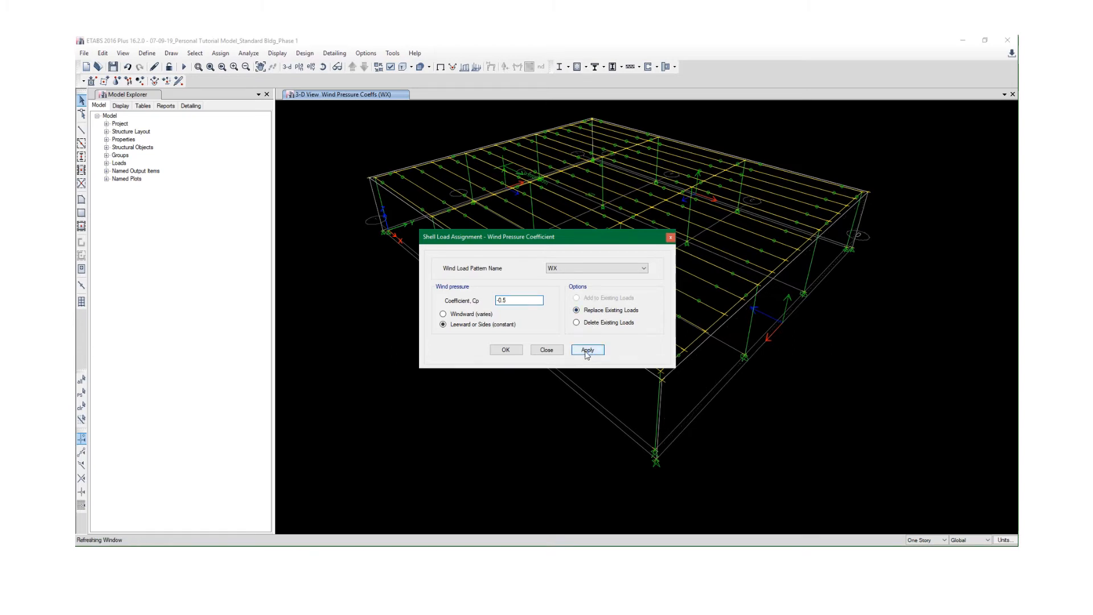
pyautogui.click(506, 350)
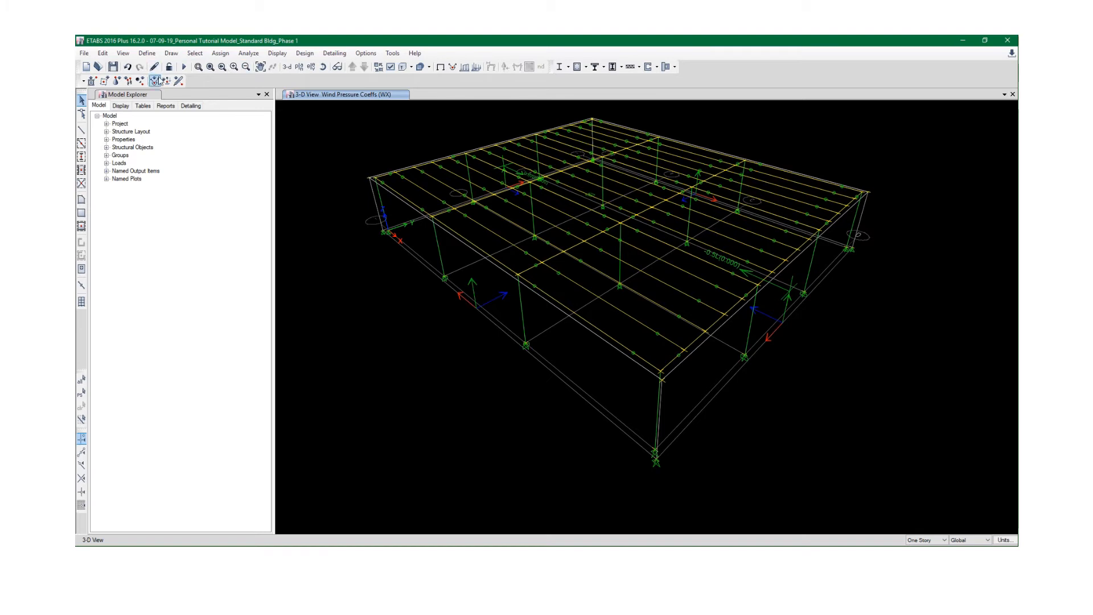
pyautogui.click(113, 68)
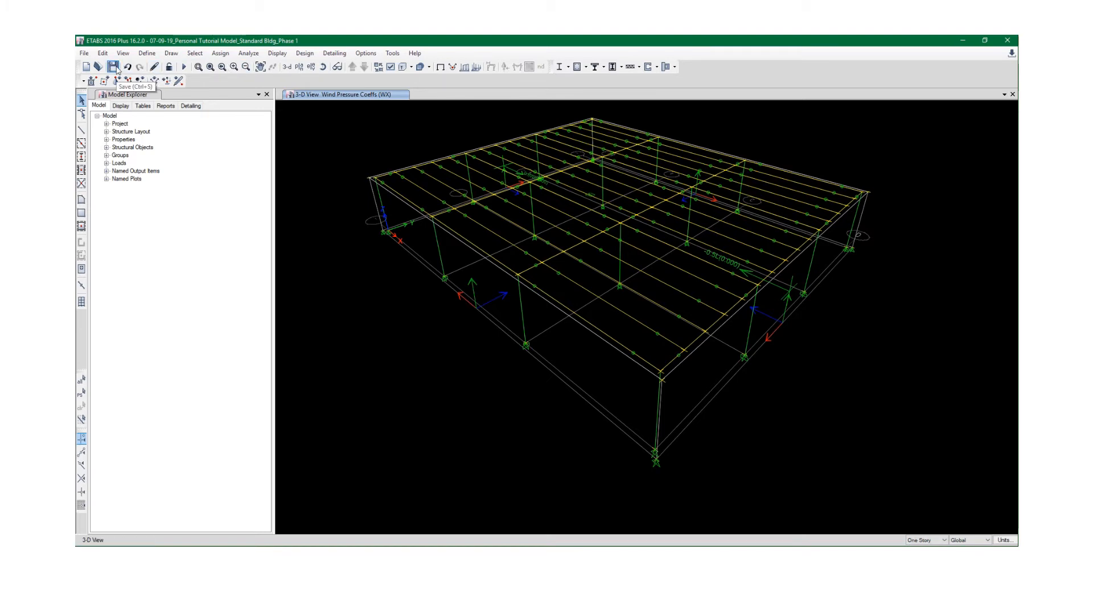
# Assign a windward wind pressure coefficient Cp of 0.8 for load pattern WY to the cladding shell along grid 1
pyautogui.click(579, 356)
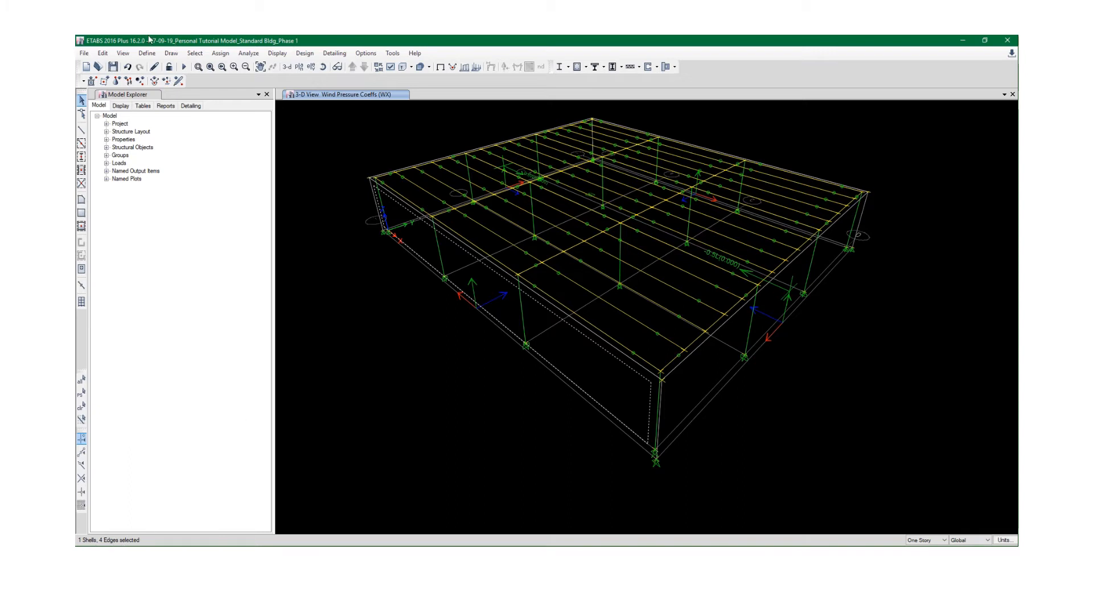
pyautogui.click(221, 55)
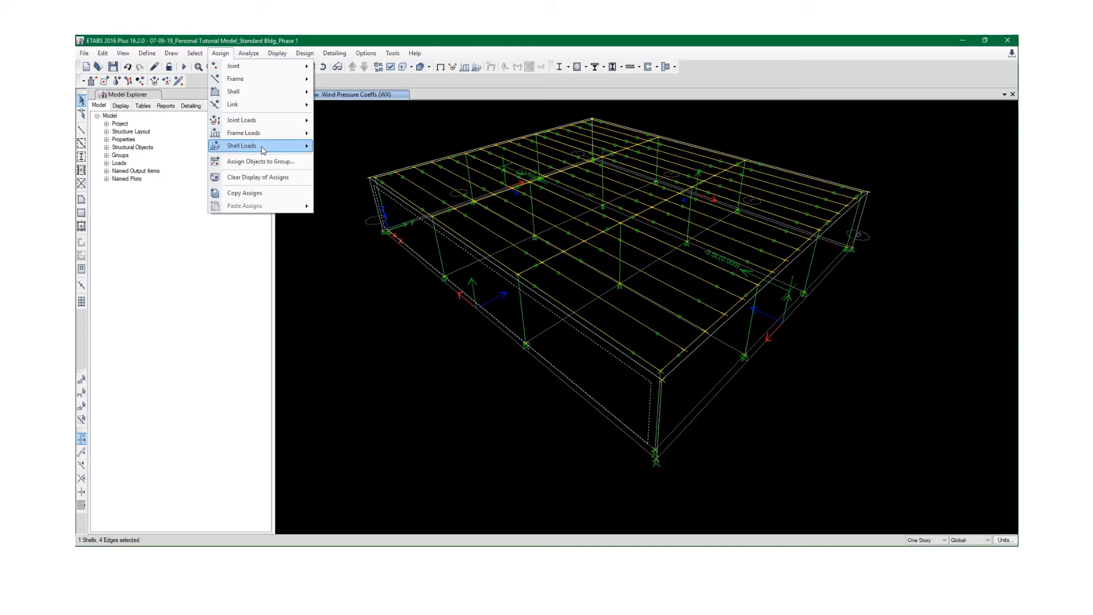
pyautogui.click(350, 200)
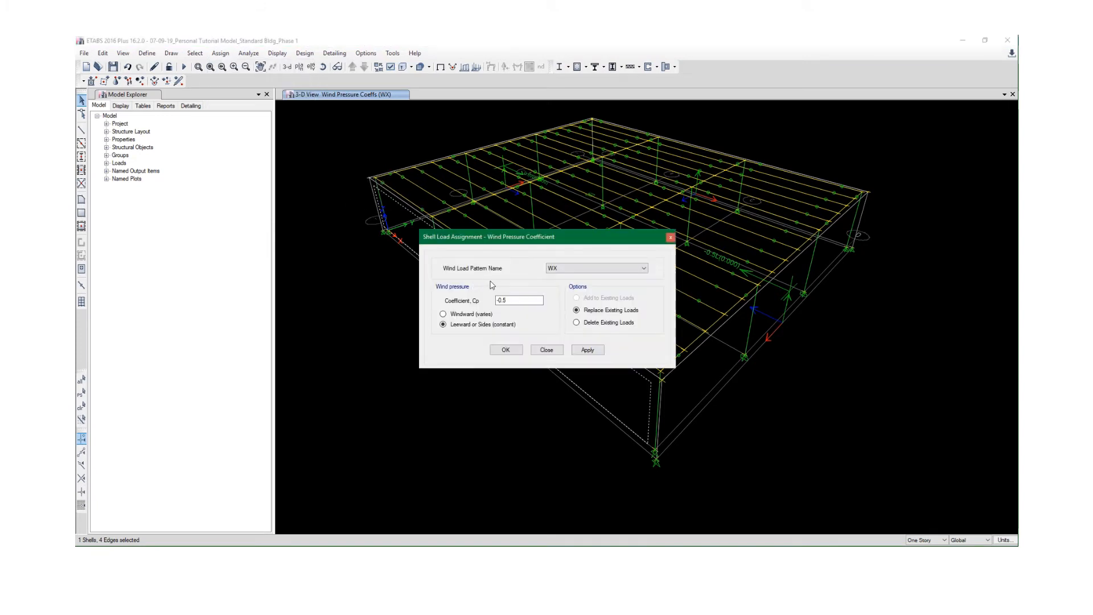
pyautogui.click(577, 269)
pyautogui.click(575, 283)
pyautogui.click(489, 315)
pyautogui.write('0.')
pyautogui.moveTo(497, 242); pyautogui.dragTo(690, 278)
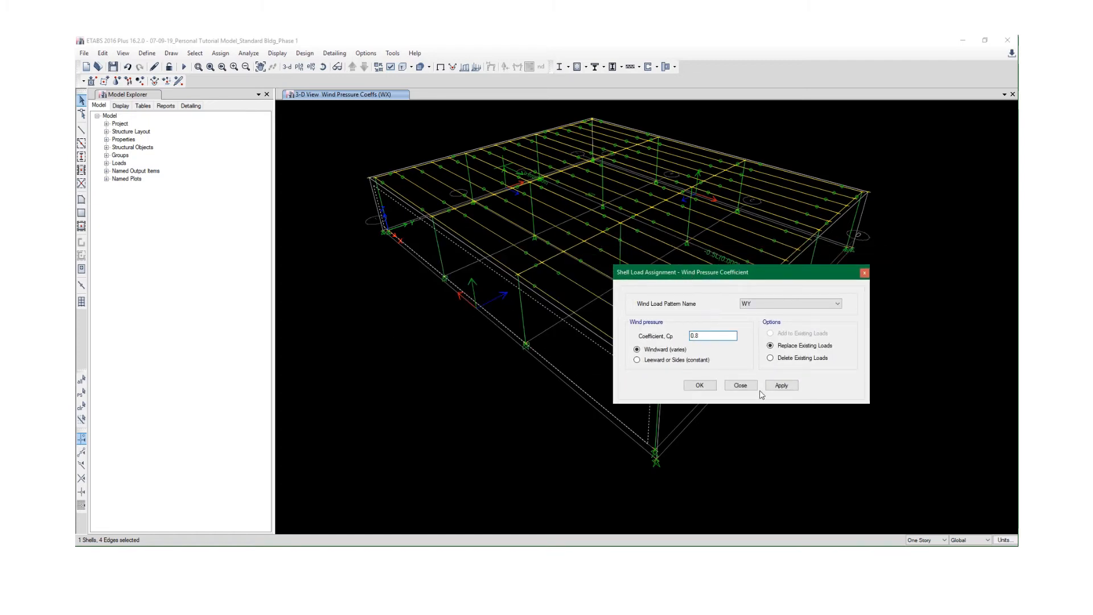
pyautogui.click(782, 385)
pyautogui.click(700, 386)
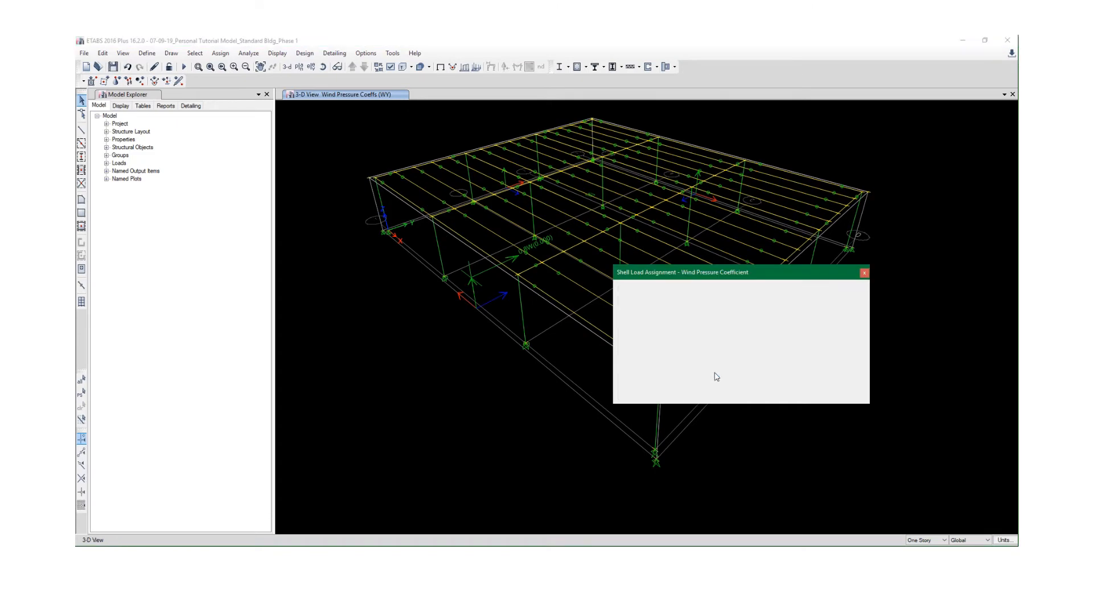
# Select the cladding shell on the wall opposite grid 1 and start assigning a wind pressure coefficient to it
pyautogui.moveTo(807, 303); pyautogui.dragTo(617, 285, button='middle')
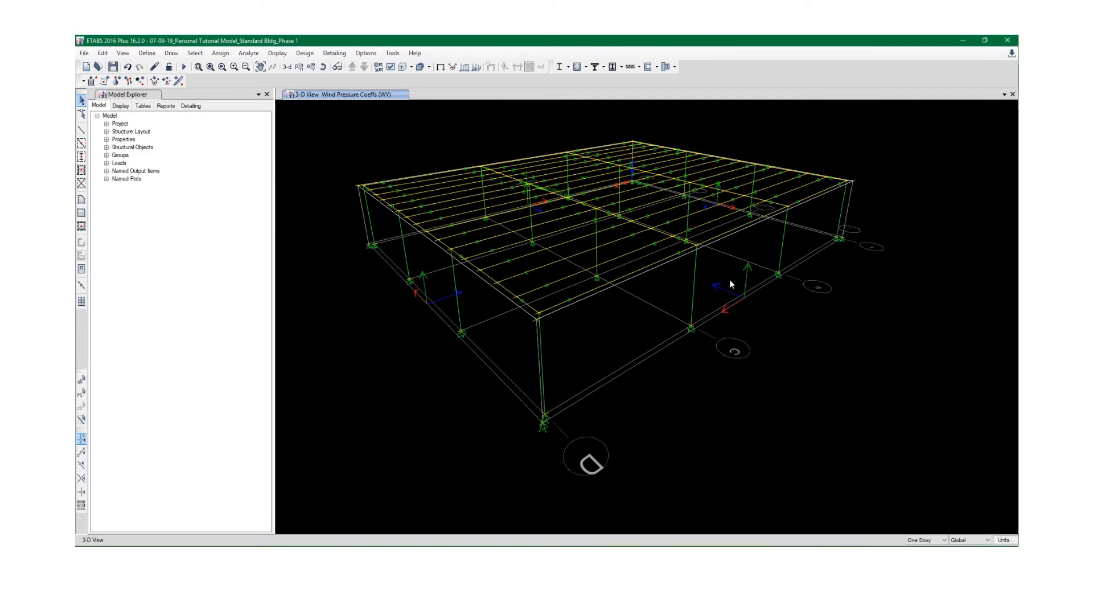
pyautogui.click(709, 273)
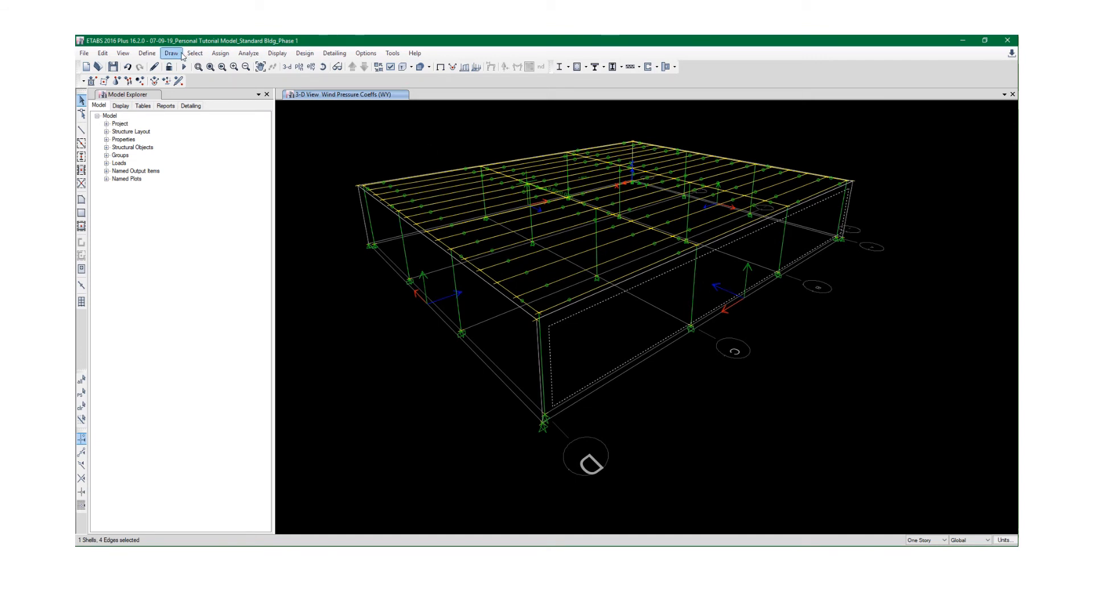
pyautogui.click(220, 53)
pyautogui.moveTo(249, 148)
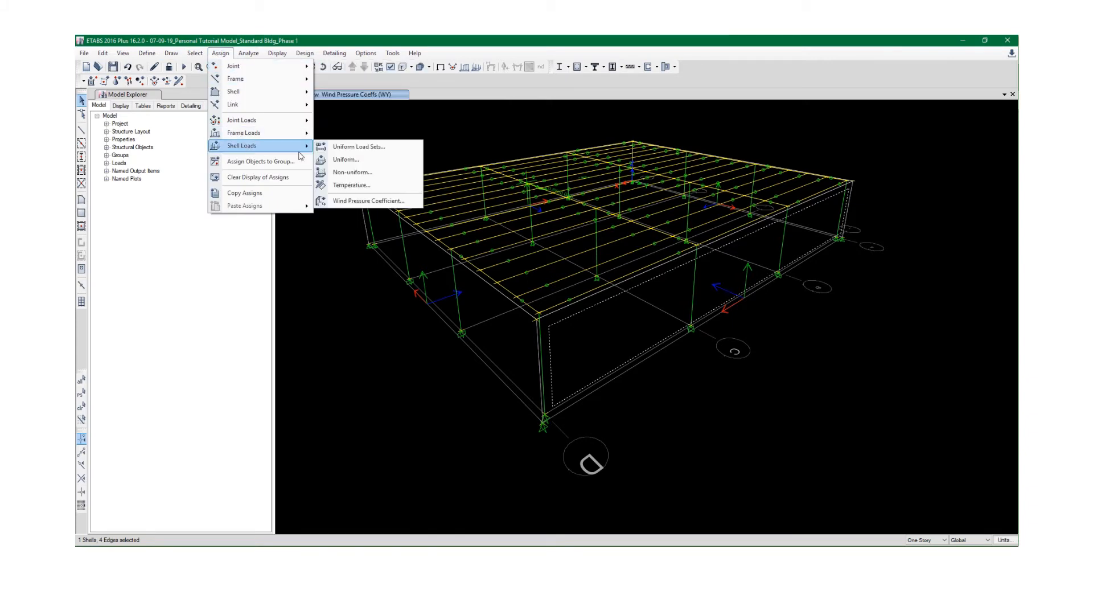
# Assign a constant leeward wind pressure coefficient of -0.5 for WY to the selected wall shell, replacing existing loads, and save the model
pyautogui.click(339, 200)
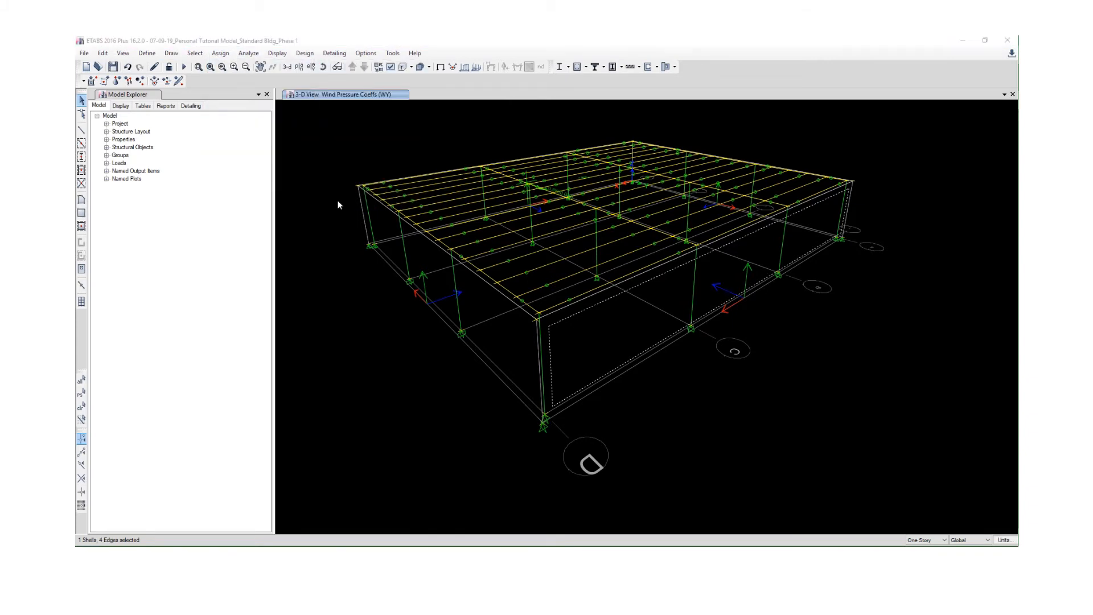
pyautogui.click(681, 360)
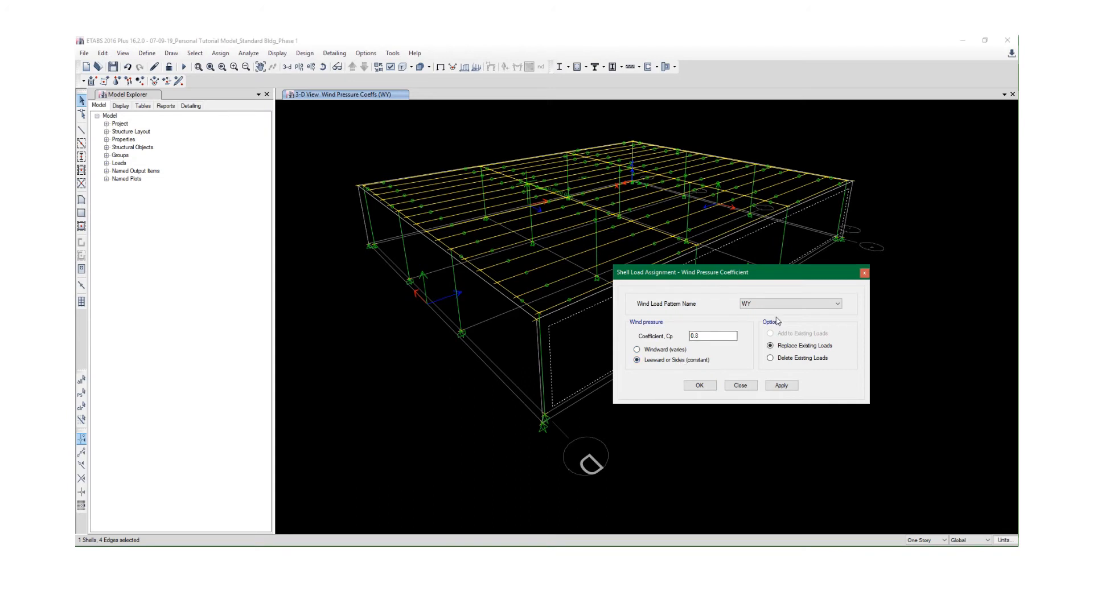
pyautogui.moveTo(734, 336); pyautogui.dragTo(679, 337)
pyautogui.write('-')
pyautogui.moveTo(680, 279); pyautogui.dragTo(457, 322)
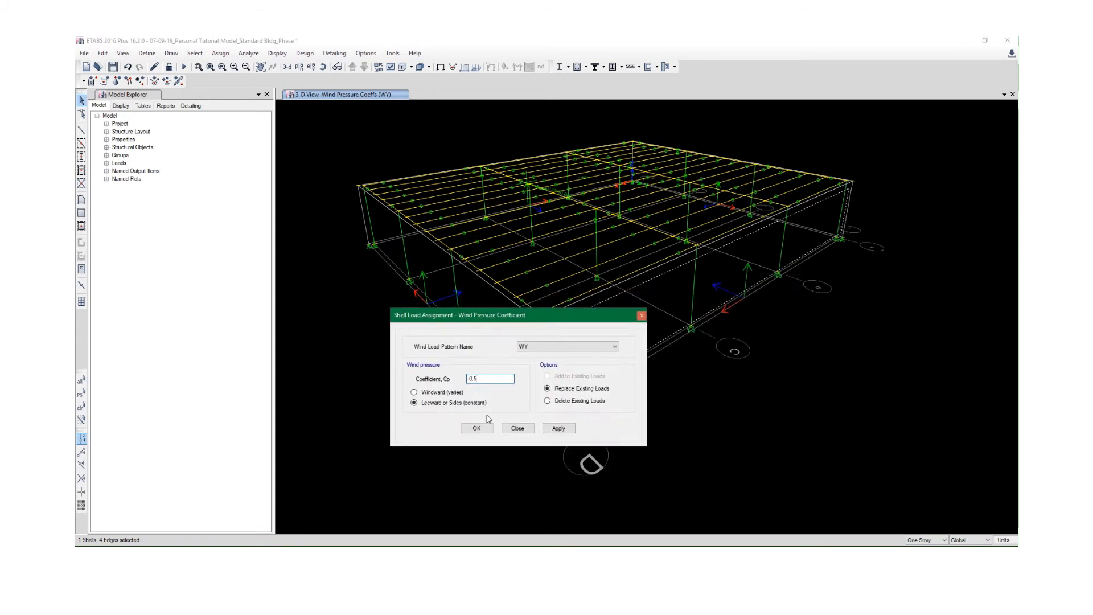
pyautogui.click(558, 428)
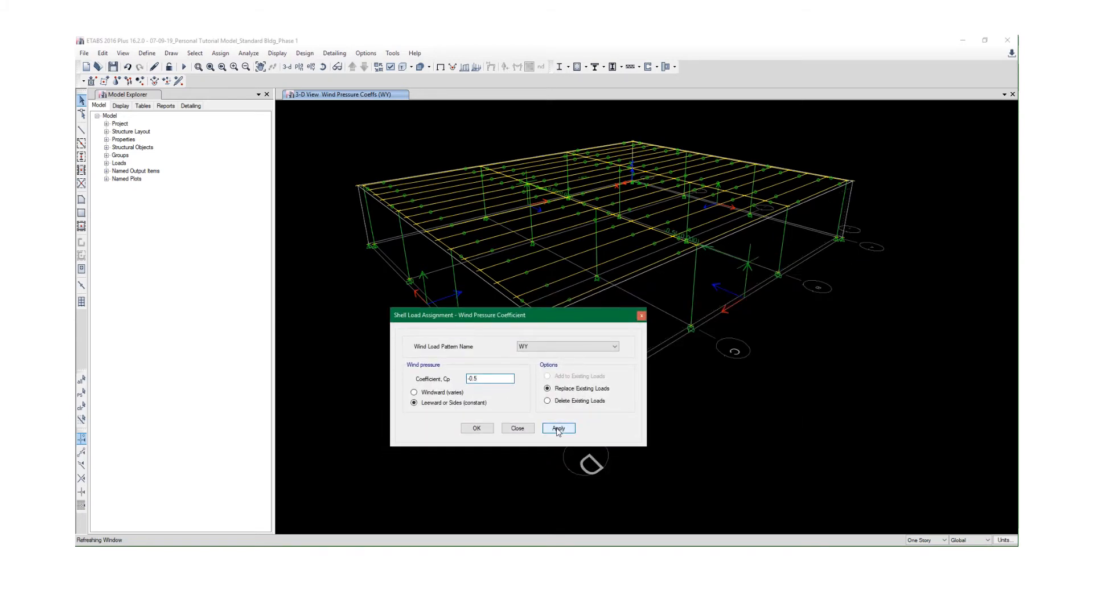
pyautogui.click(478, 429)
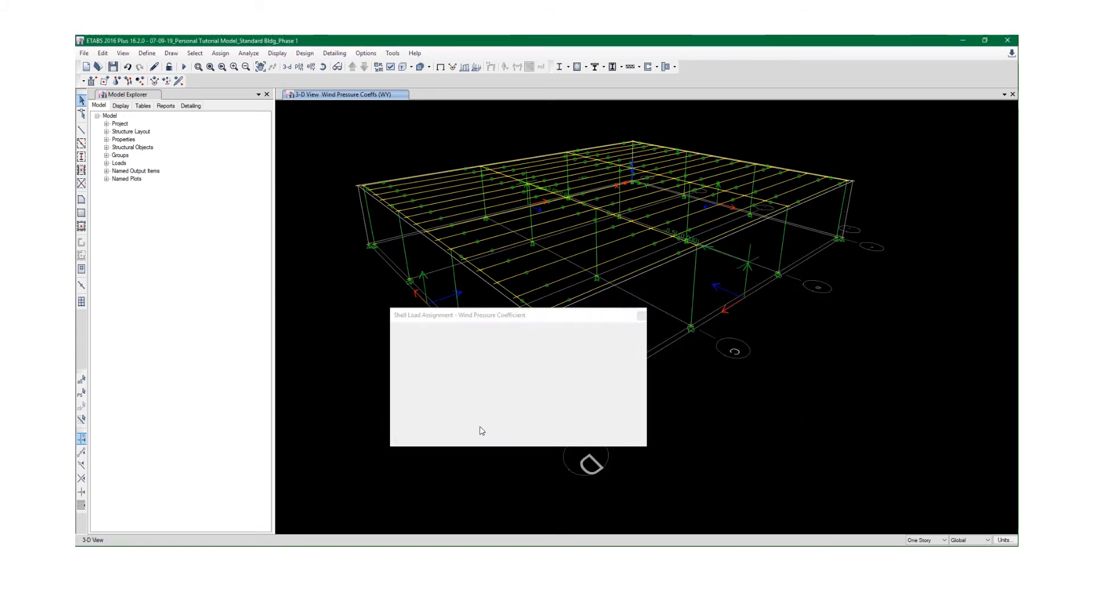
pyautogui.click(114, 67)
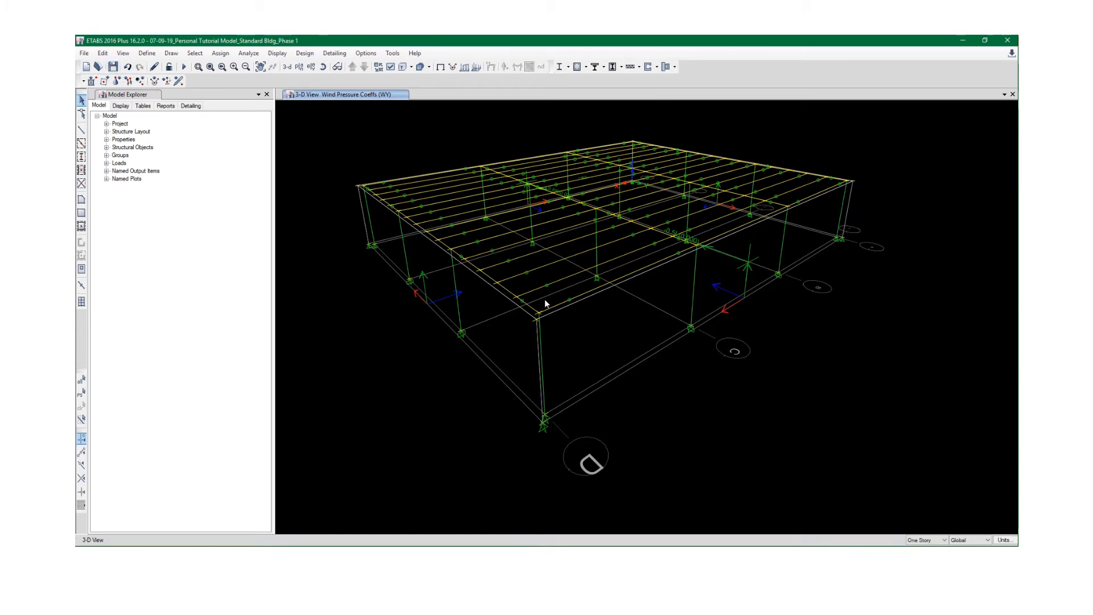
# Select the roof deck shell and review the model's diaphragm definitions
pyautogui.moveTo(526, 340)
pyautogui.keyDown('shift'); pyautogui.mouseDown(button='middle')
pyautogui.moveTo(658, 352)
pyautogui.moveTo(593, 357)
pyautogui.moveTo(552, 297)
pyautogui.moveTo(607, 284)
pyautogui.mouseUp(button='middle'); pyautogui.keyUp('shift')
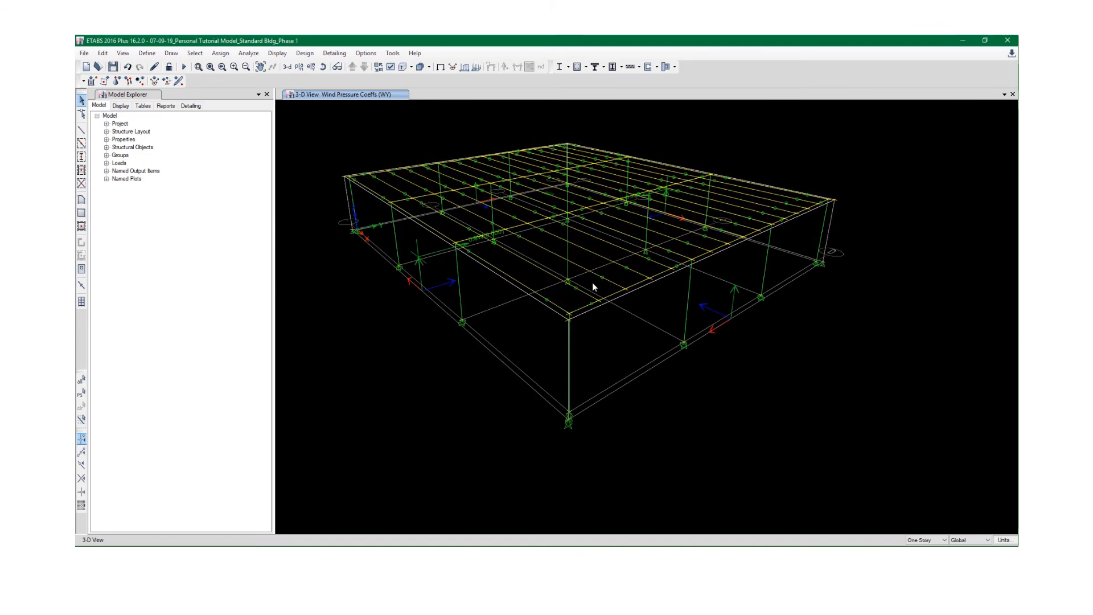
pyautogui.click(584, 260)
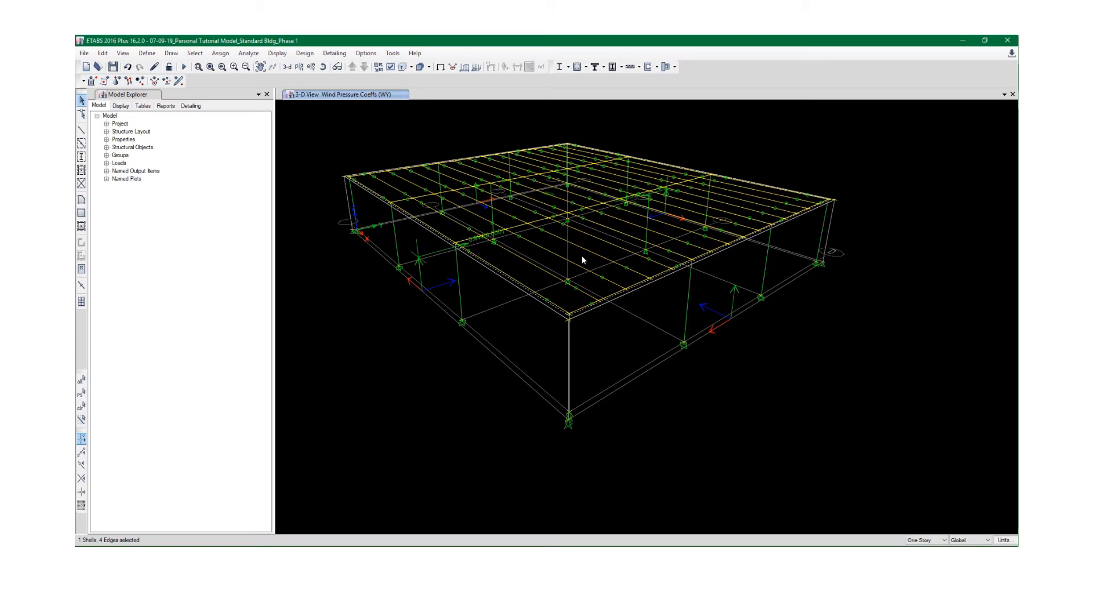
pyautogui.click(173, 53)
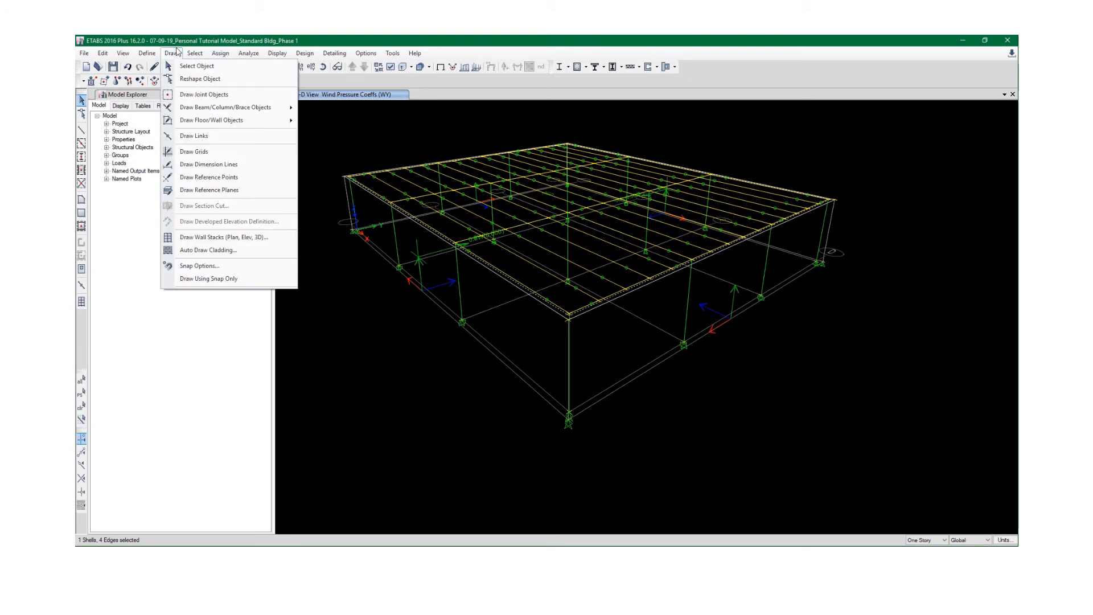
pyautogui.click(173, 53)
pyautogui.click(147, 53)
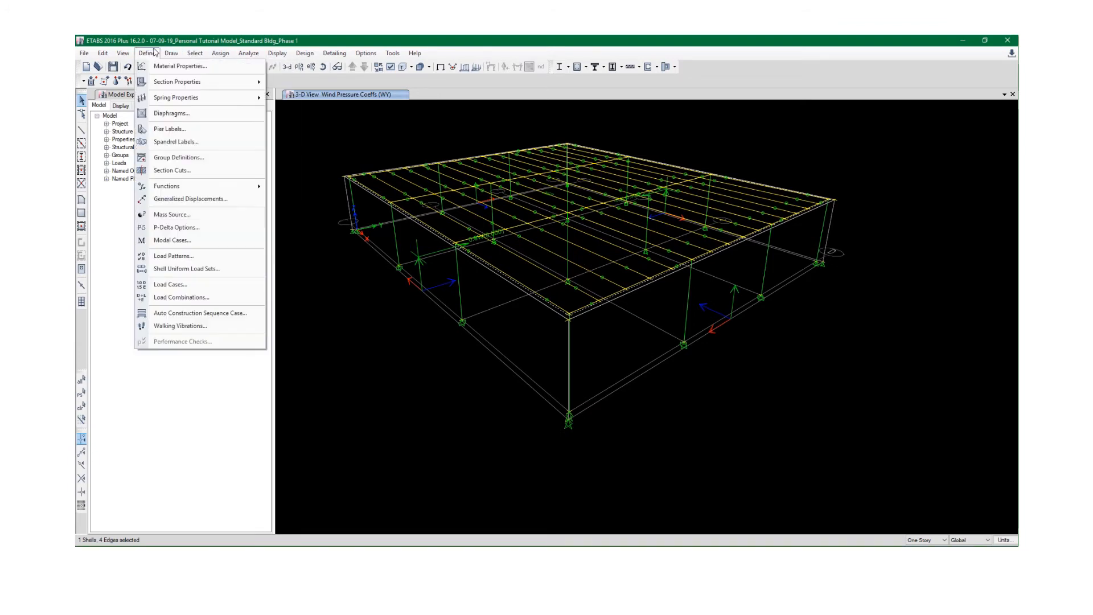
pyautogui.click(170, 114)
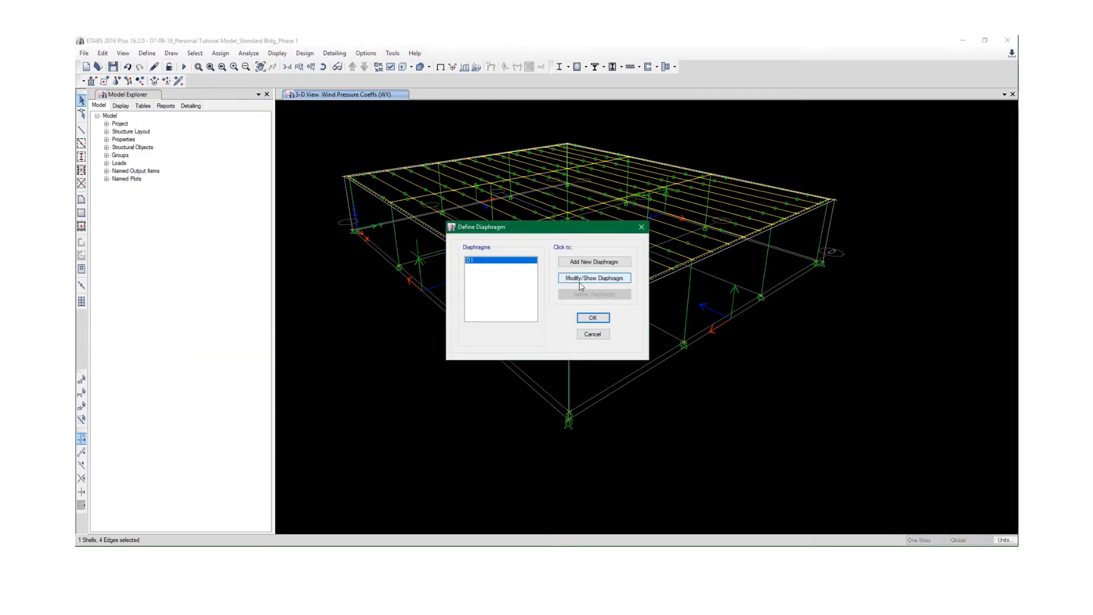
pyautogui.click(592, 318)
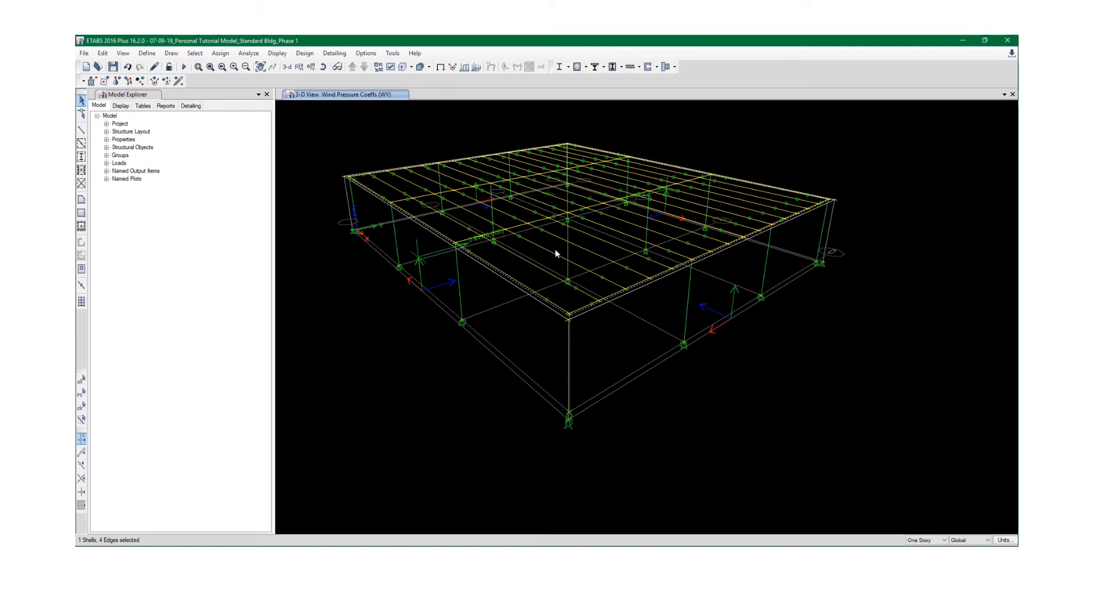
# Change the rigidity of diaphragm D1 to Semi Rigid in the diaphragm definitions
pyautogui.click(147, 53)
pyautogui.click(171, 113)
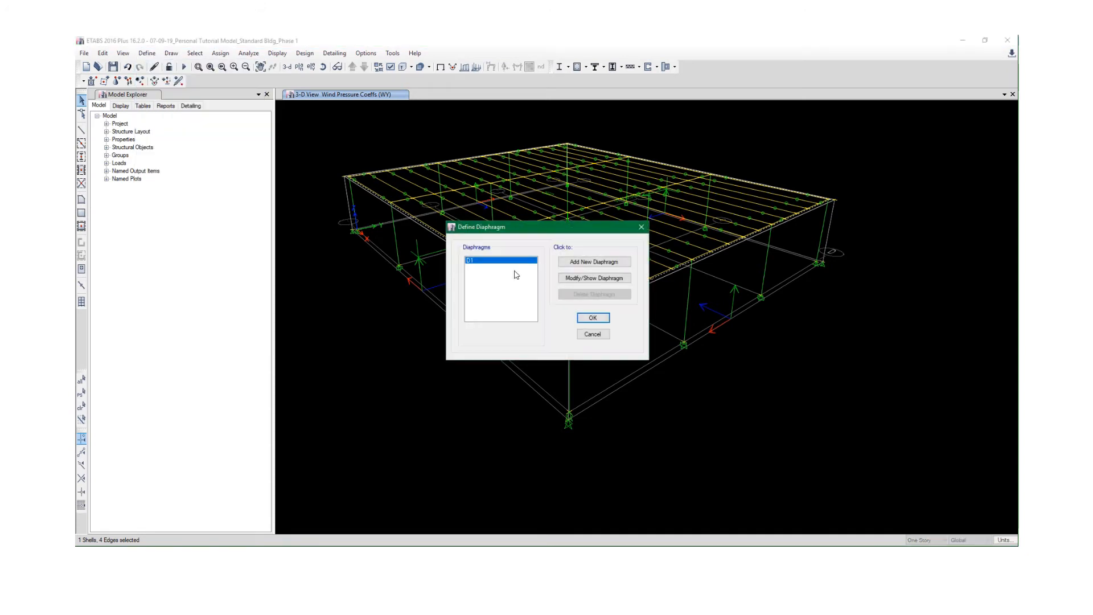
pyautogui.click(576, 277)
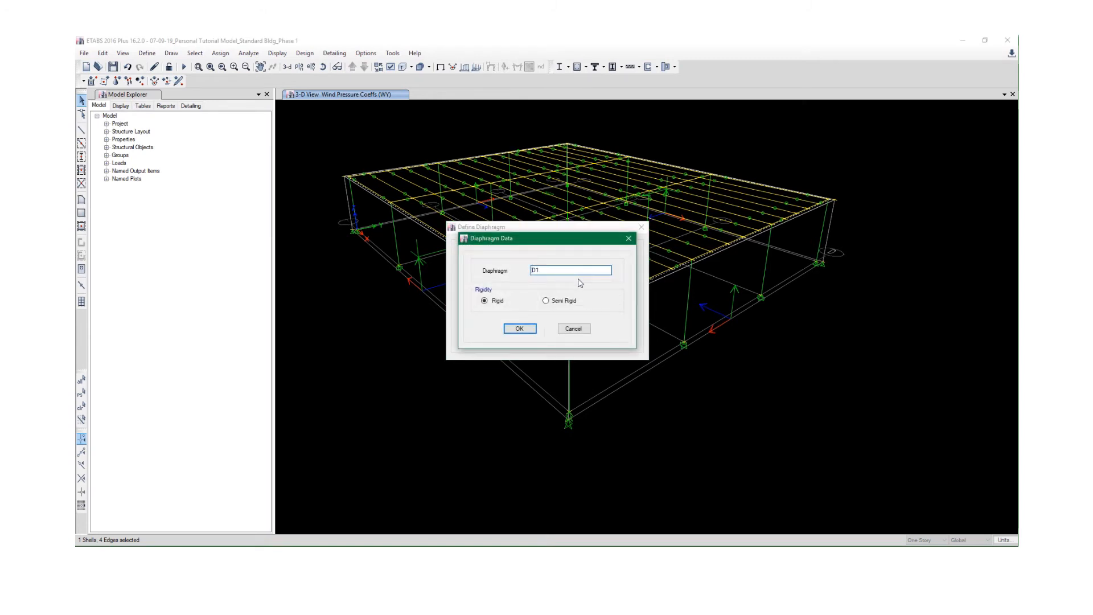
pyautogui.click(556, 302)
pyautogui.click(519, 330)
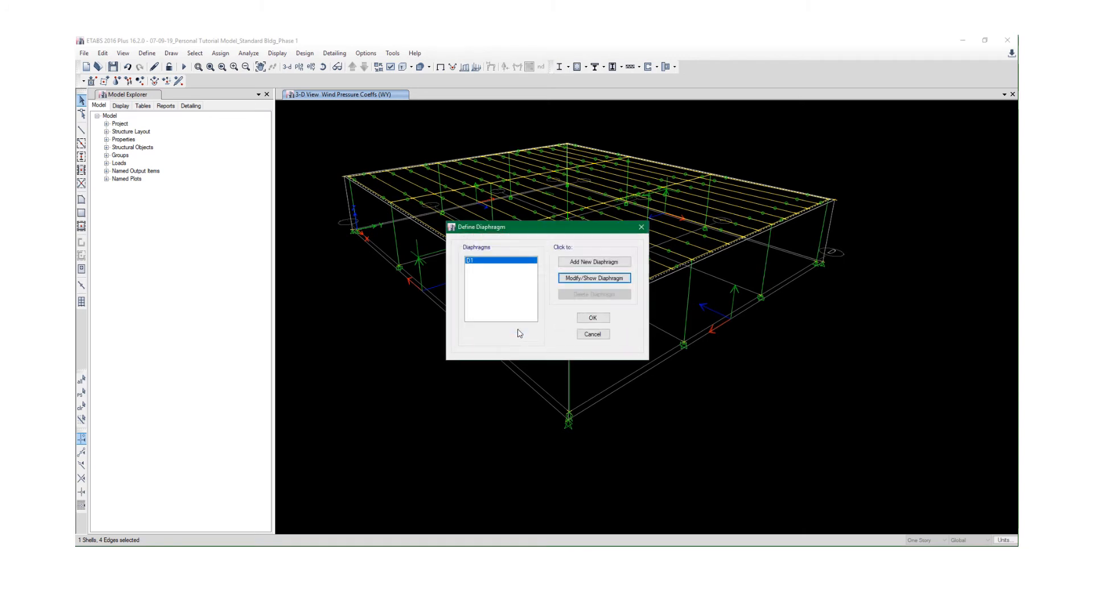
pyautogui.click(590, 322)
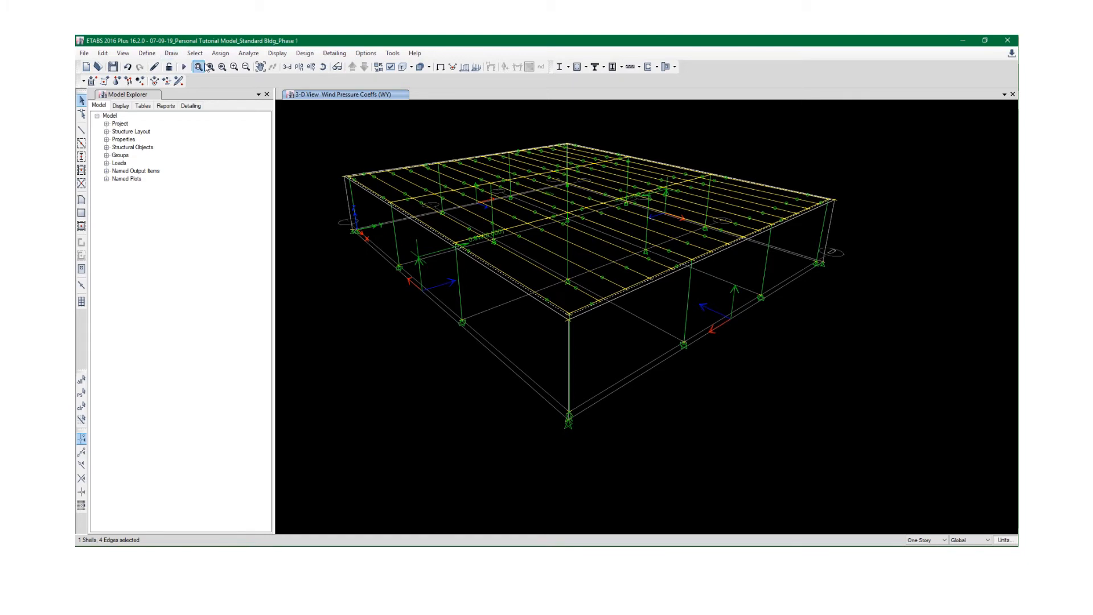
# Assign diaphragm D1 to the selected roof deck shell
pyautogui.click(221, 53)
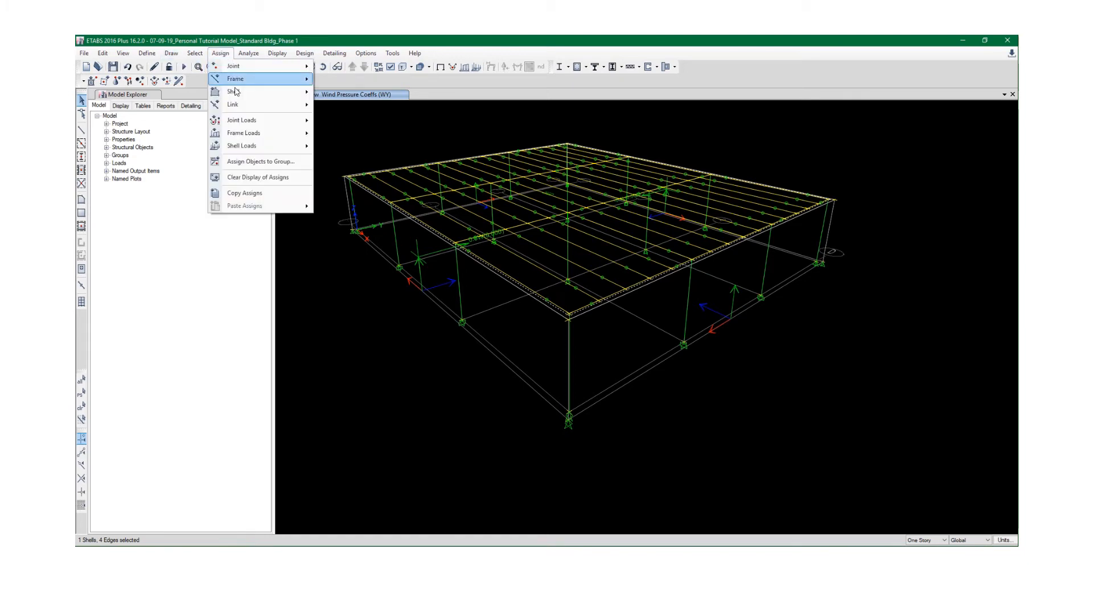
pyautogui.moveTo(237, 92)
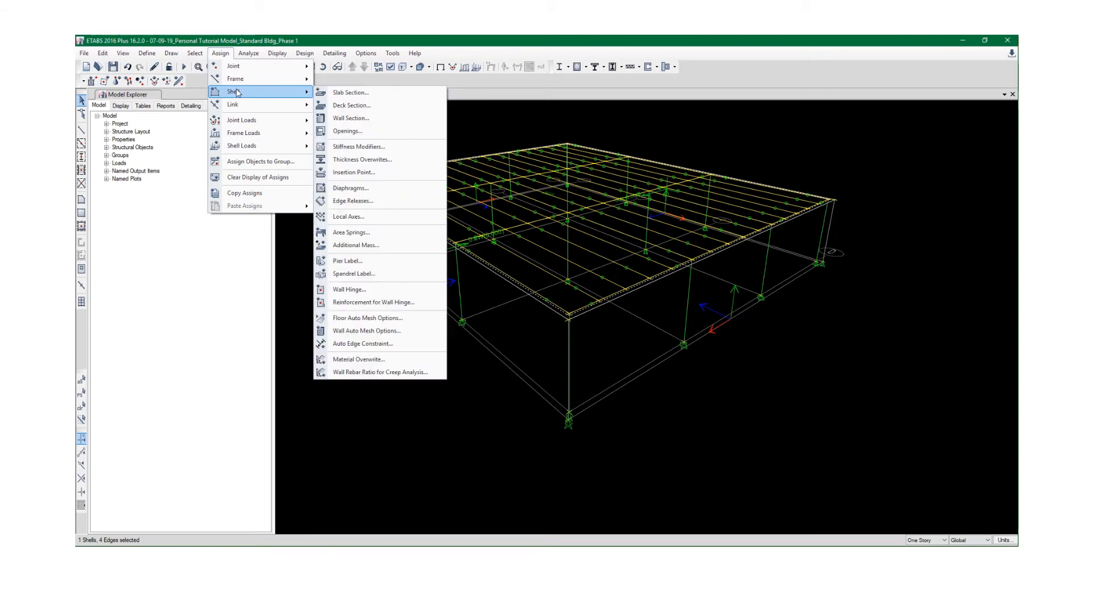
pyautogui.click(337, 192)
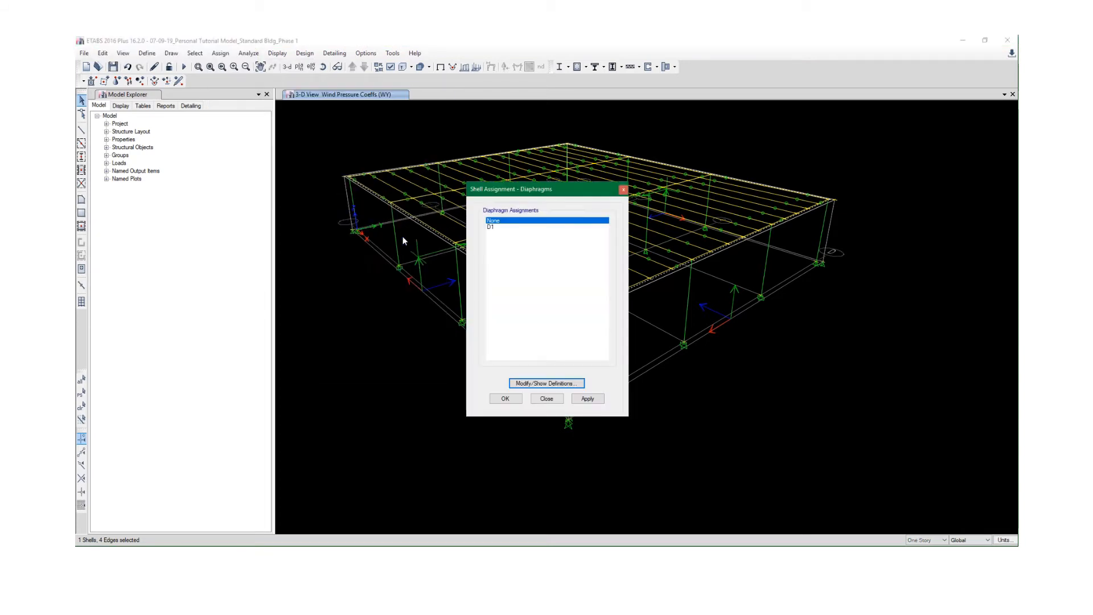
pyautogui.click(491, 226)
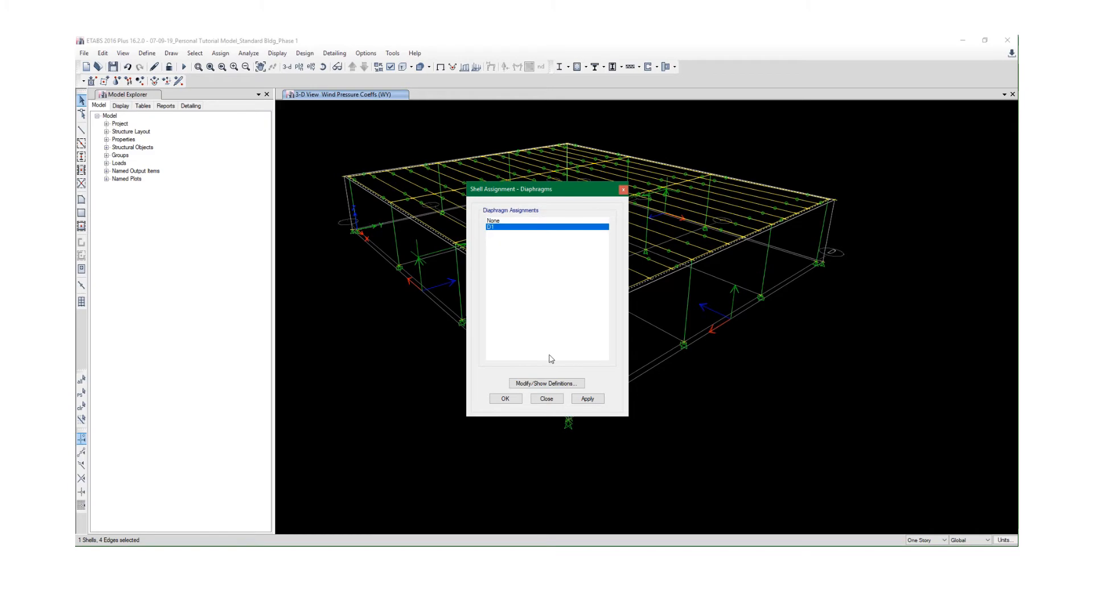
pyautogui.click(587, 399)
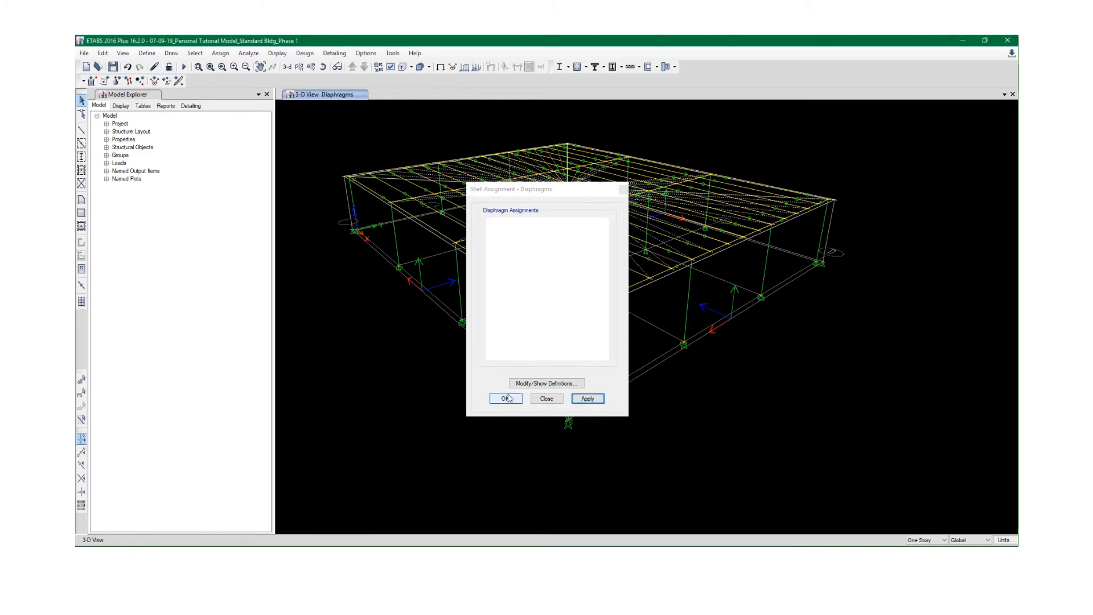
pyautogui.click(538, 400)
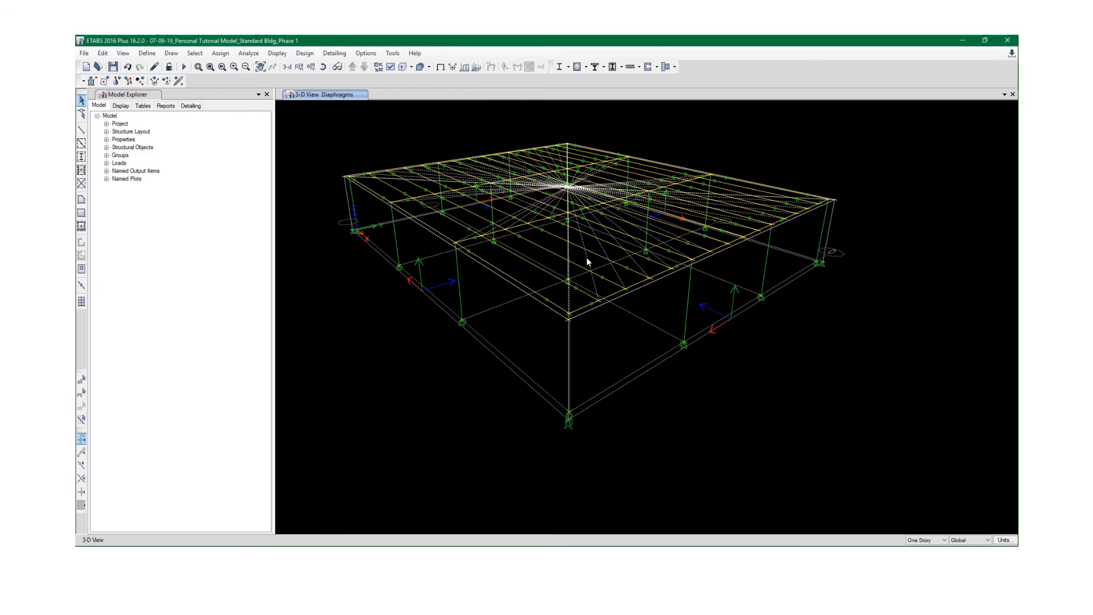
# Examine the roof's diaphragm assignment in 3-D and in the Story1 plan view
pyautogui.keyDown('shift'); pyautogui.moveTo(587, 258); pyautogui.dragTo(603, 313, button='middle'); pyautogui.keyUp('shift')
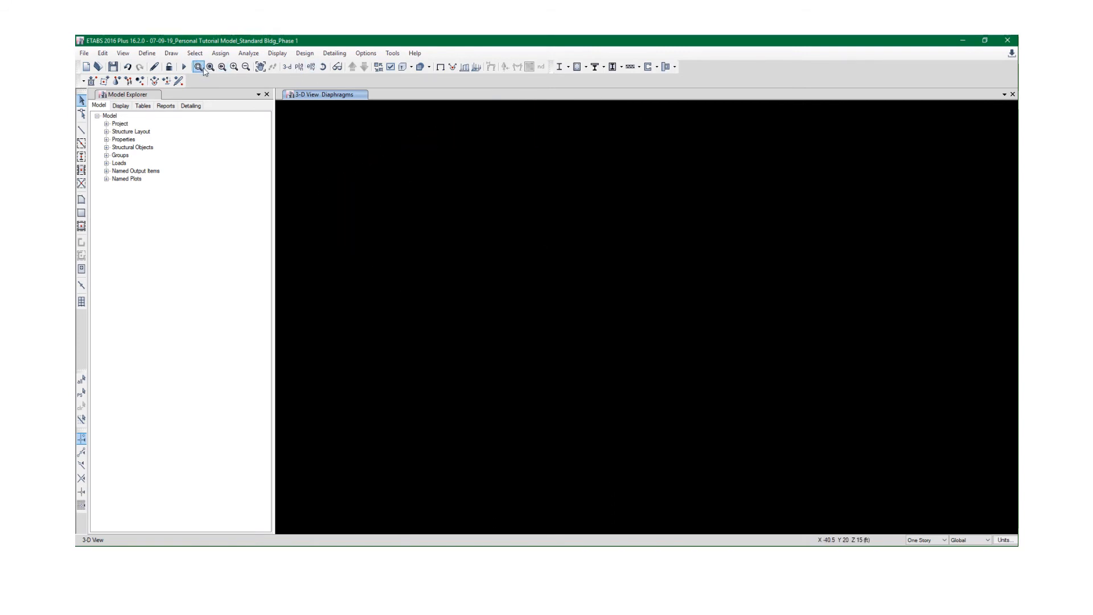
pyautogui.click(210, 67)
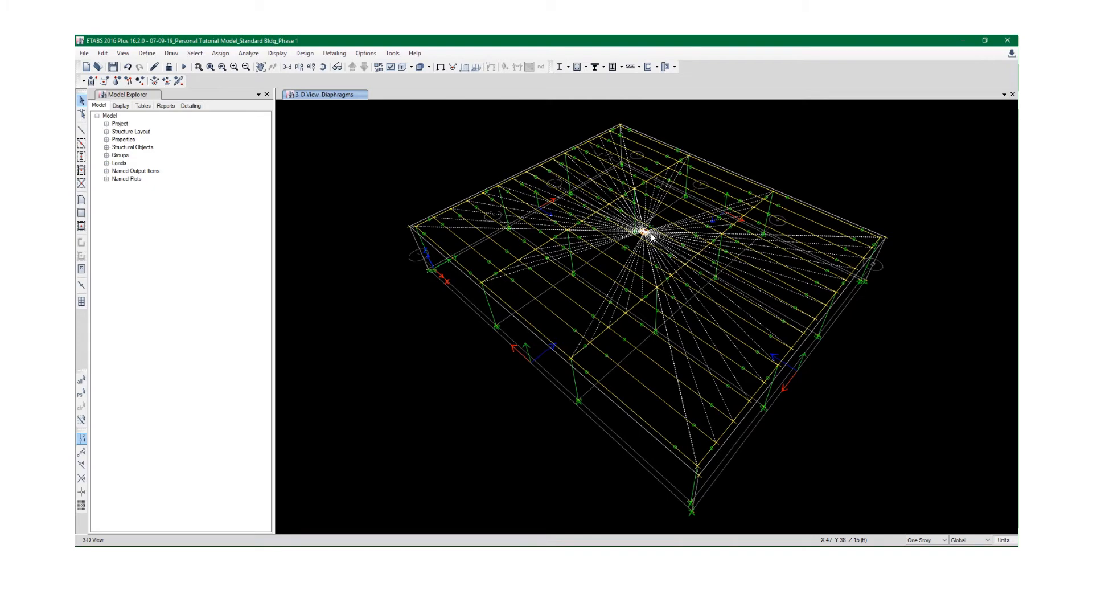
pyautogui.click(300, 67)
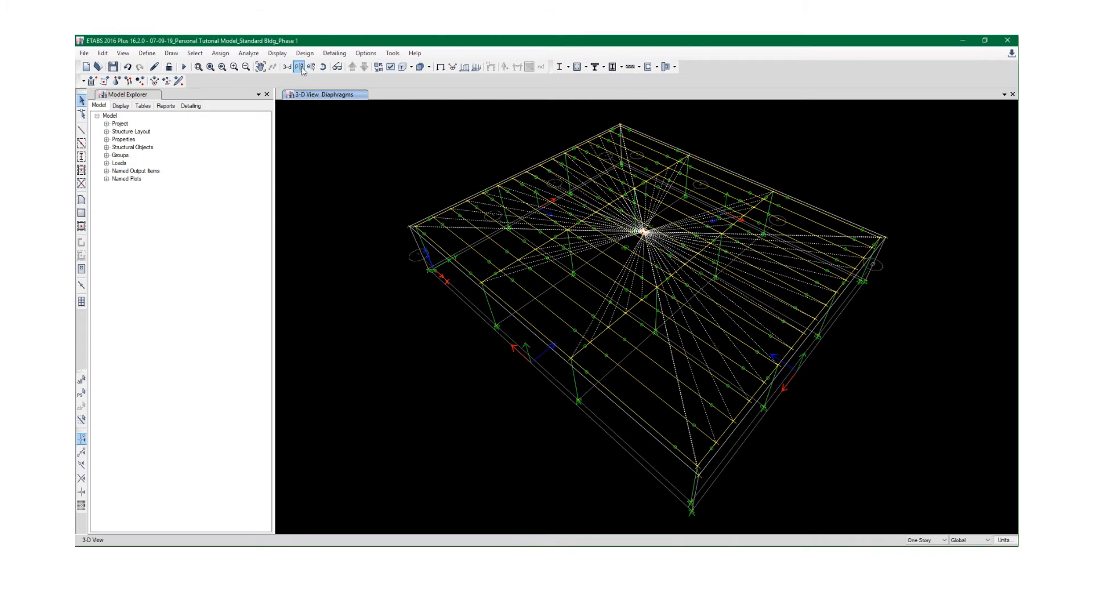
pyautogui.click(504, 414)
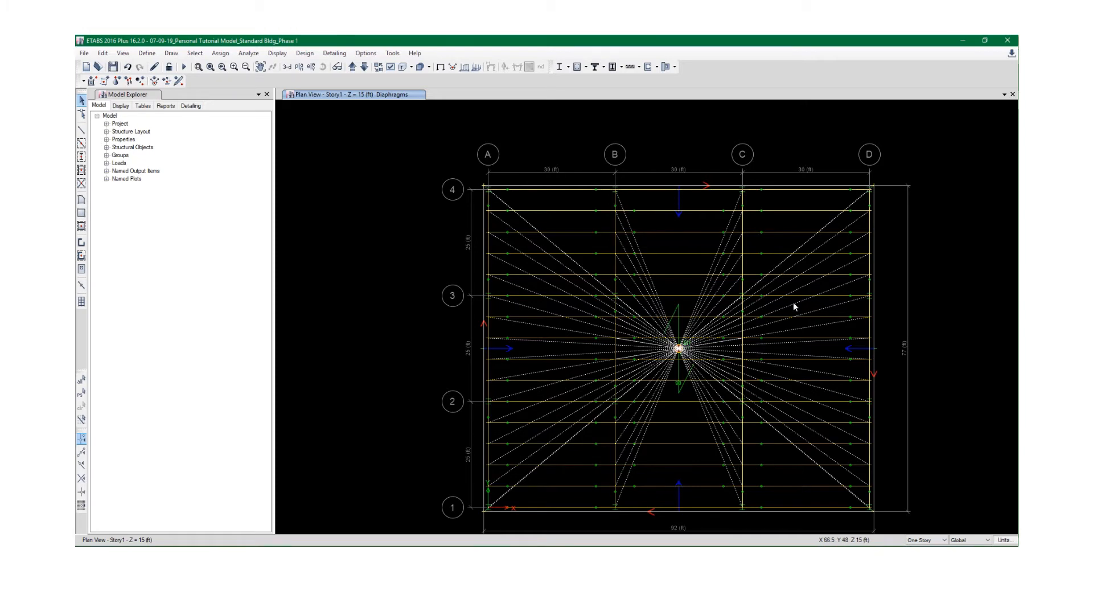
pyautogui.moveTo(939, 322); pyautogui.dragTo(920, 283, button='middle')
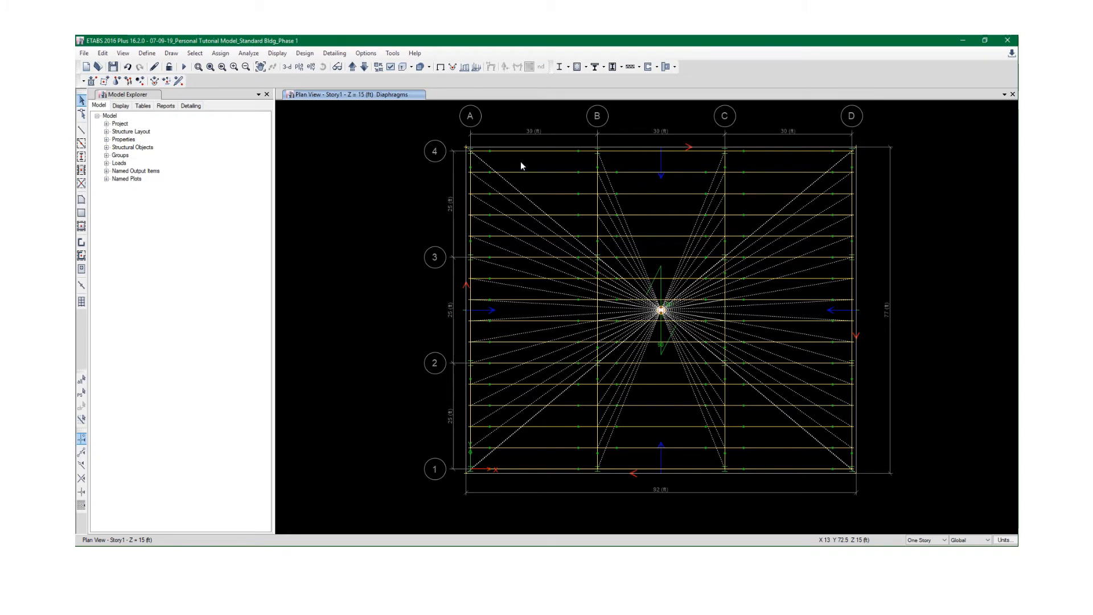
# Hide the diaphragm display and review the roof deck's geometry, diaphragm assignment and loads in its object information
pyautogui.click(441, 67)
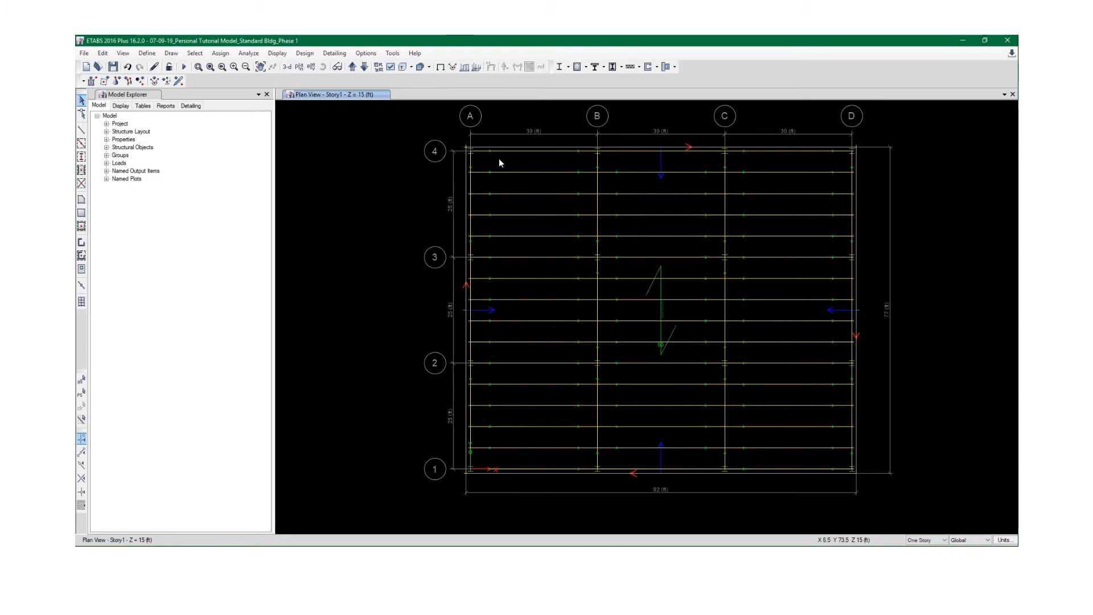
pyautogui.rightClick(500, 160)
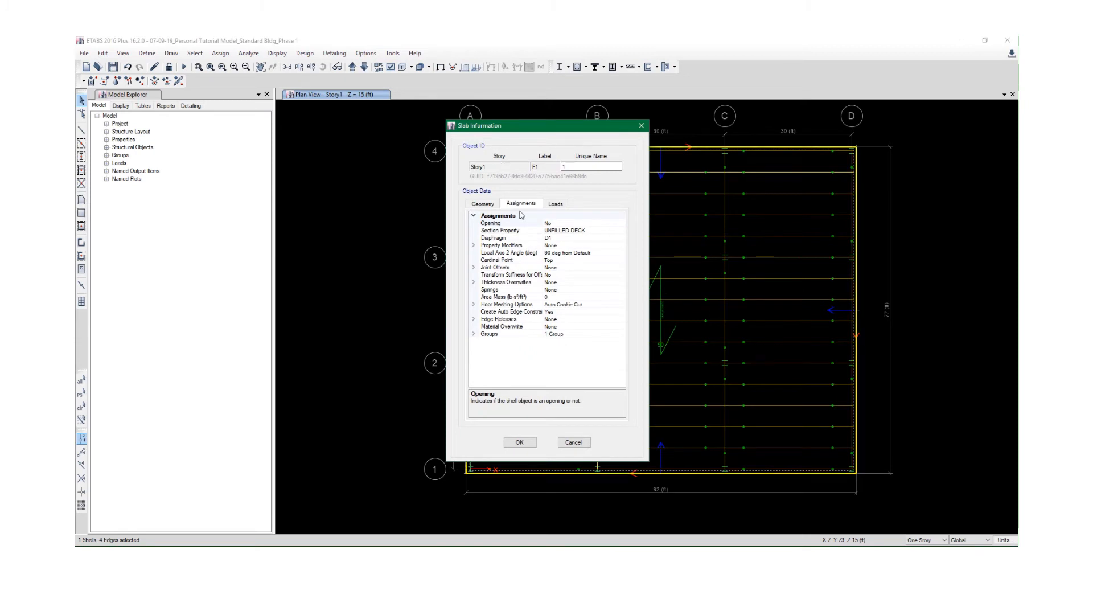
pyautogui.click(480, 204)
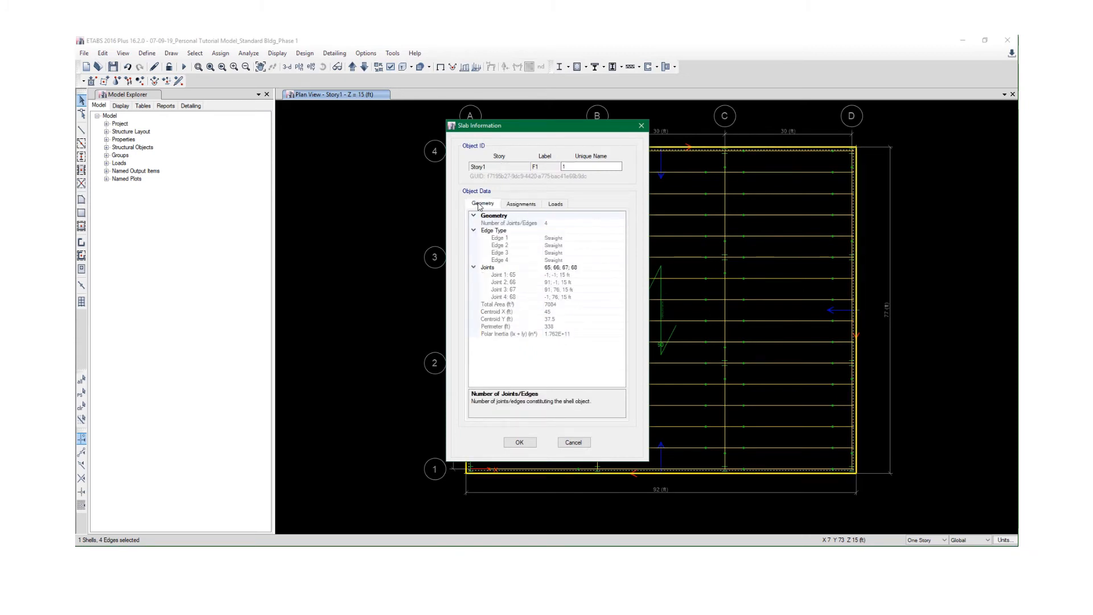
pyautogui.click(505, 216)
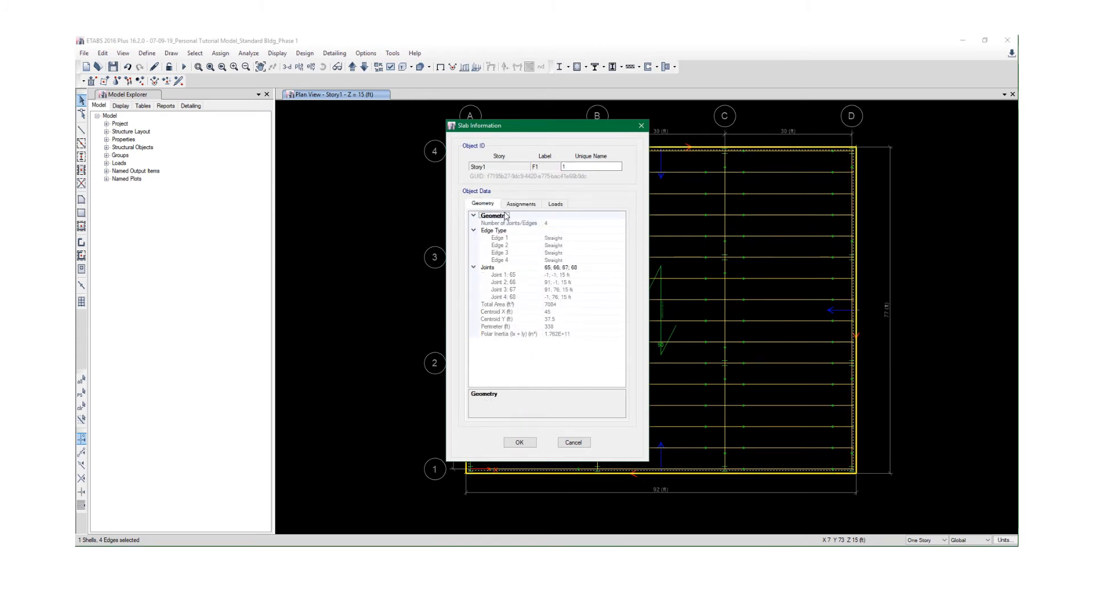
pyautogui.click(521, 204)
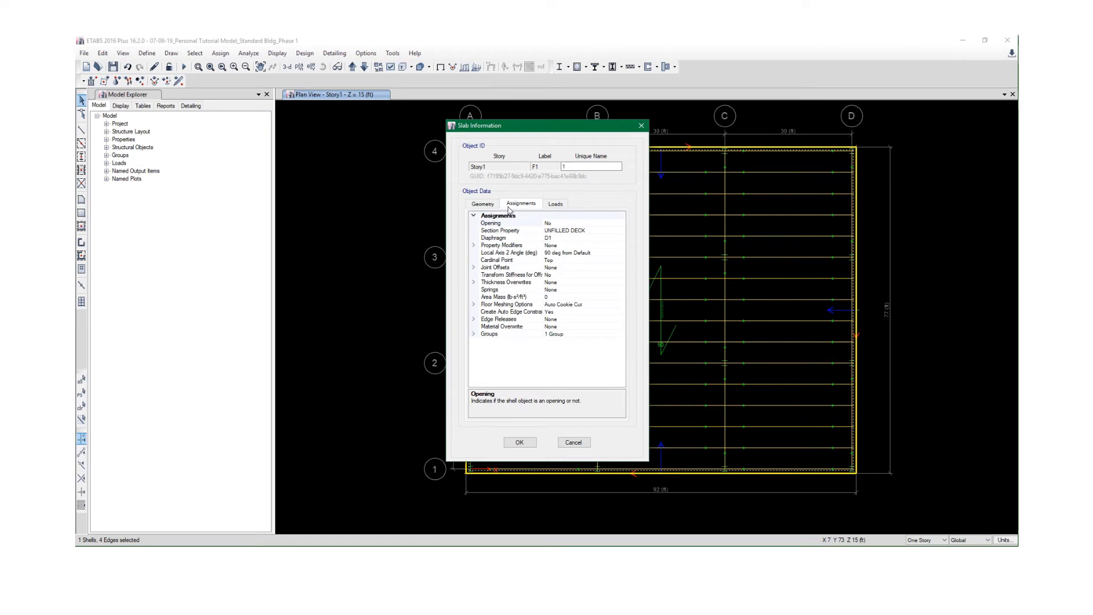
pyautogui.click(558, 239)
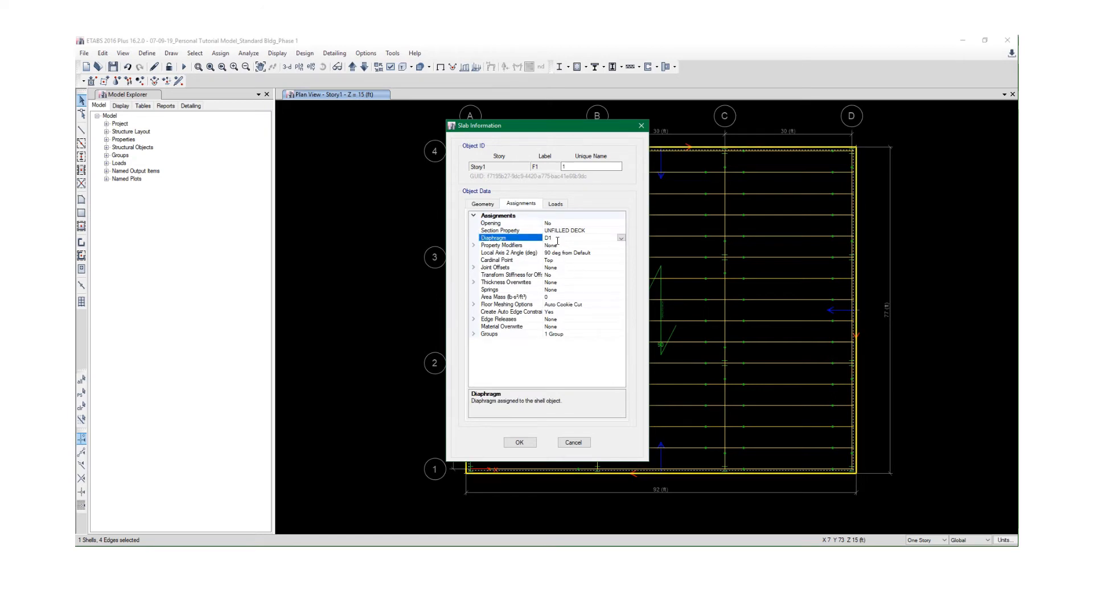
pyautogui.click(555, 204)
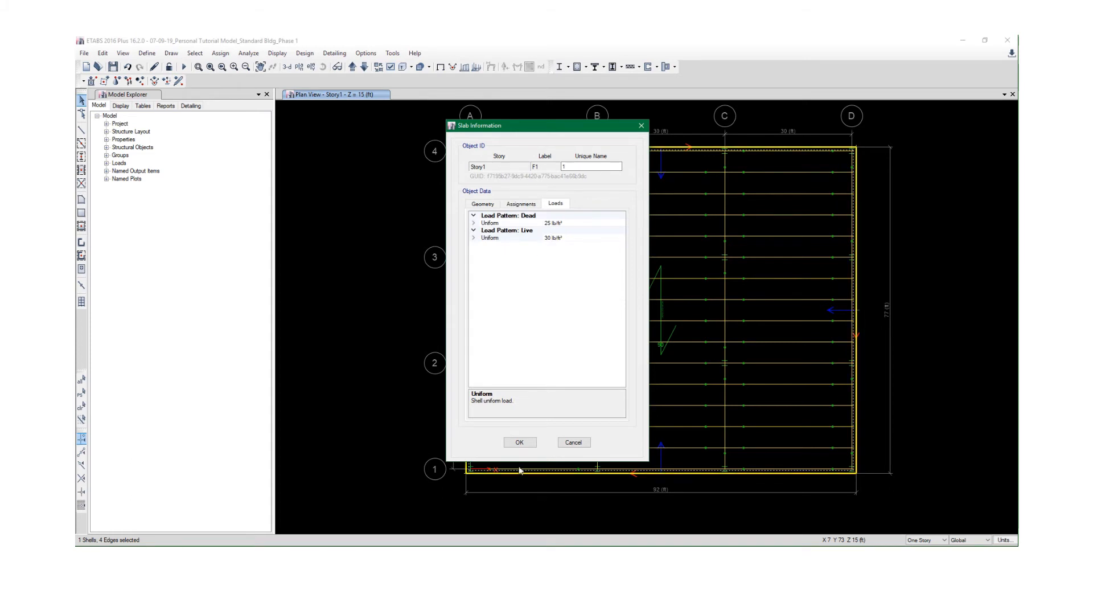
pyautogui.click(519, 442)
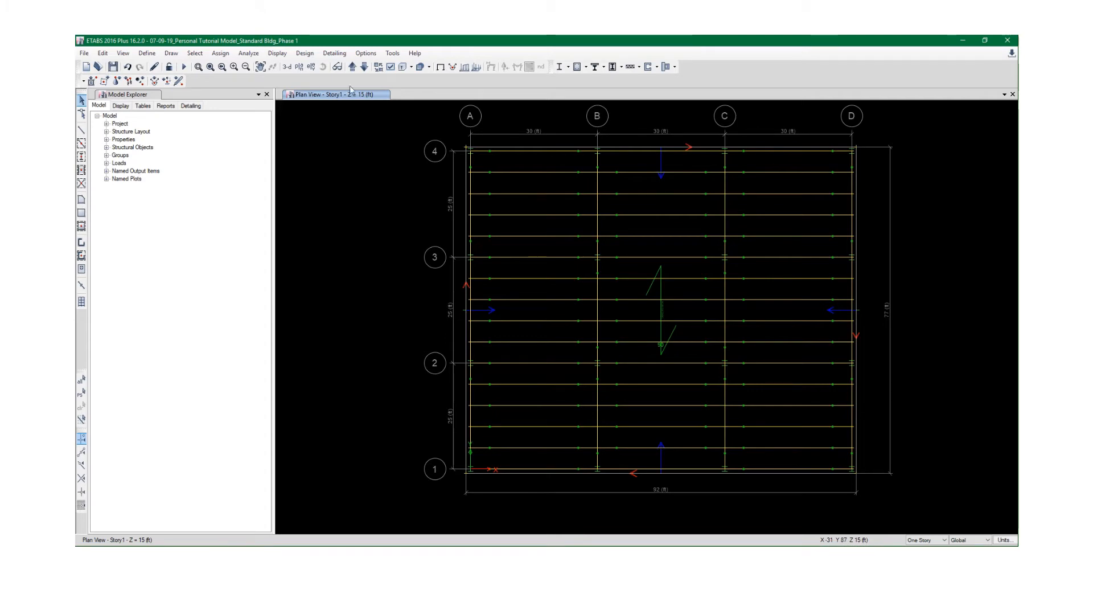
# Switch to the 3-D view and turn off the display of shell local axes and the horizon
pyautogui.click(287, 67)
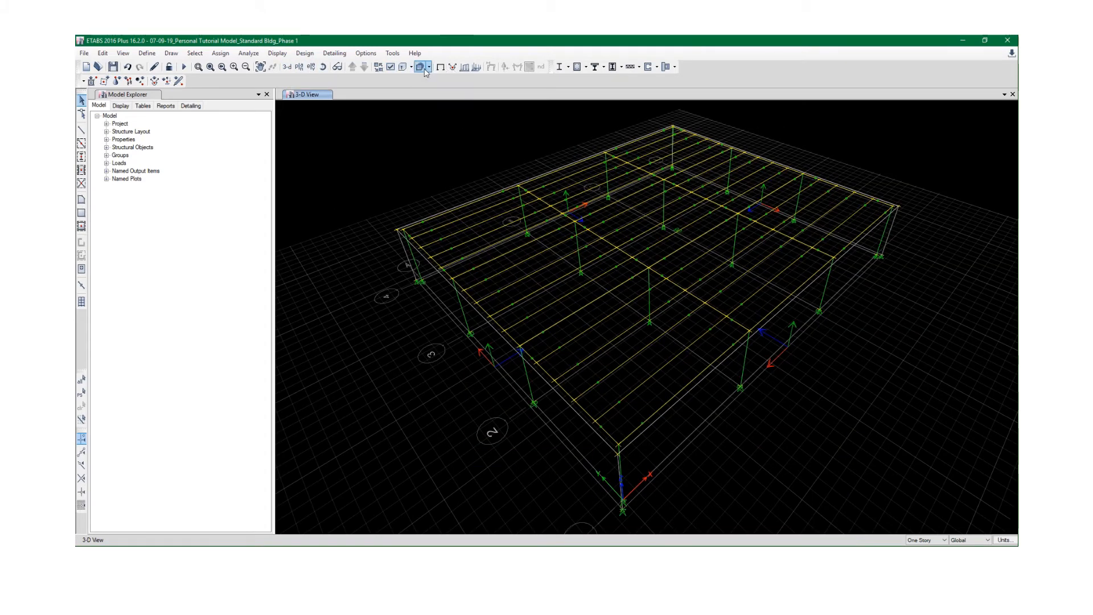
pyautogui.click(391, 67)
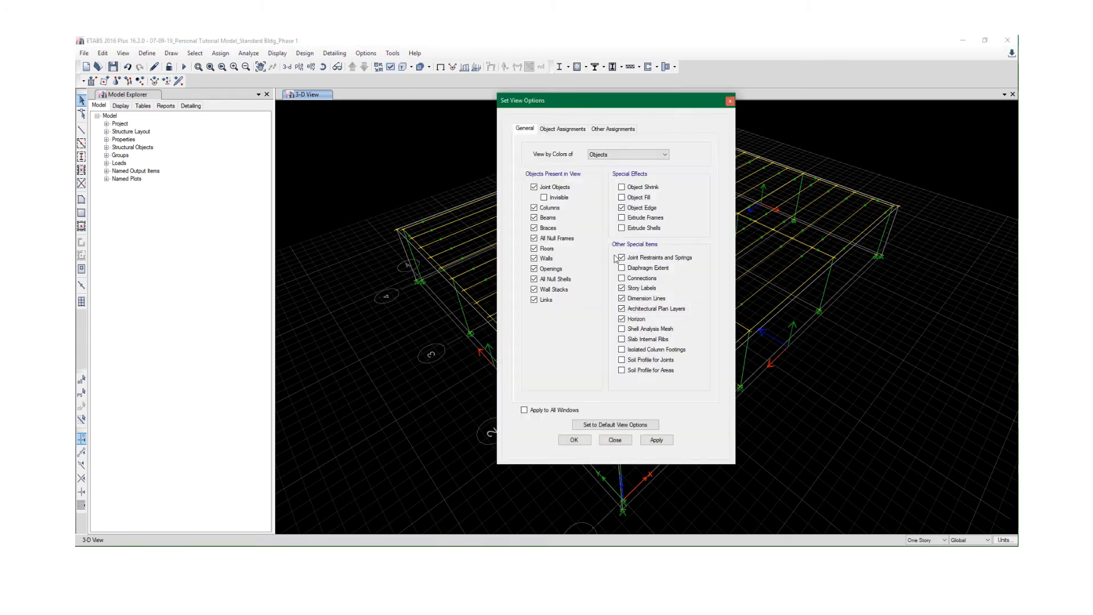
pyautogui.click(562, 129)
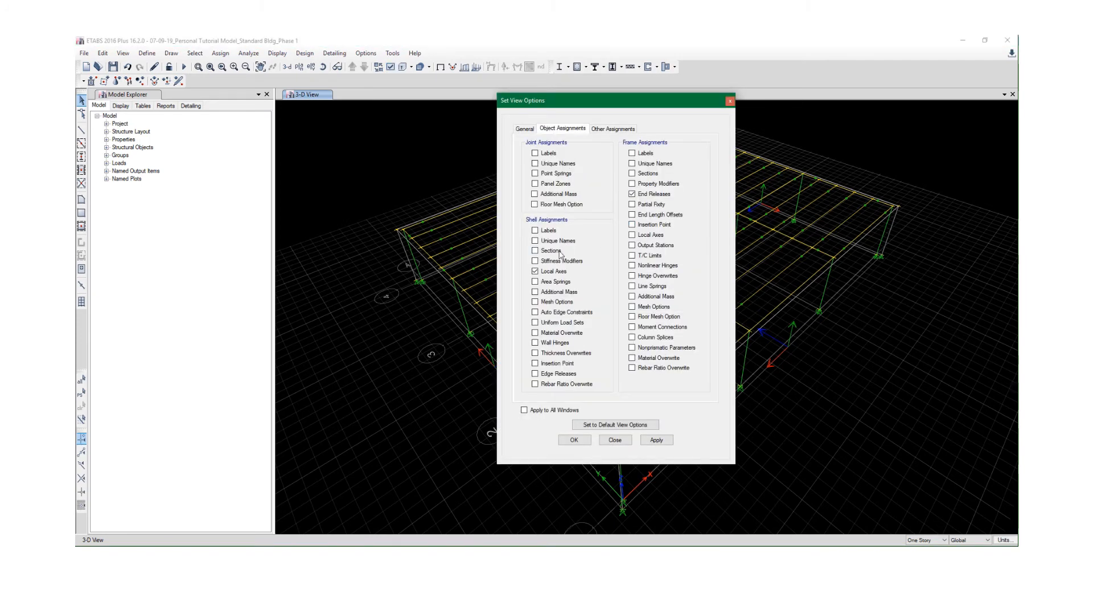
pyautogui.click(525, 129)
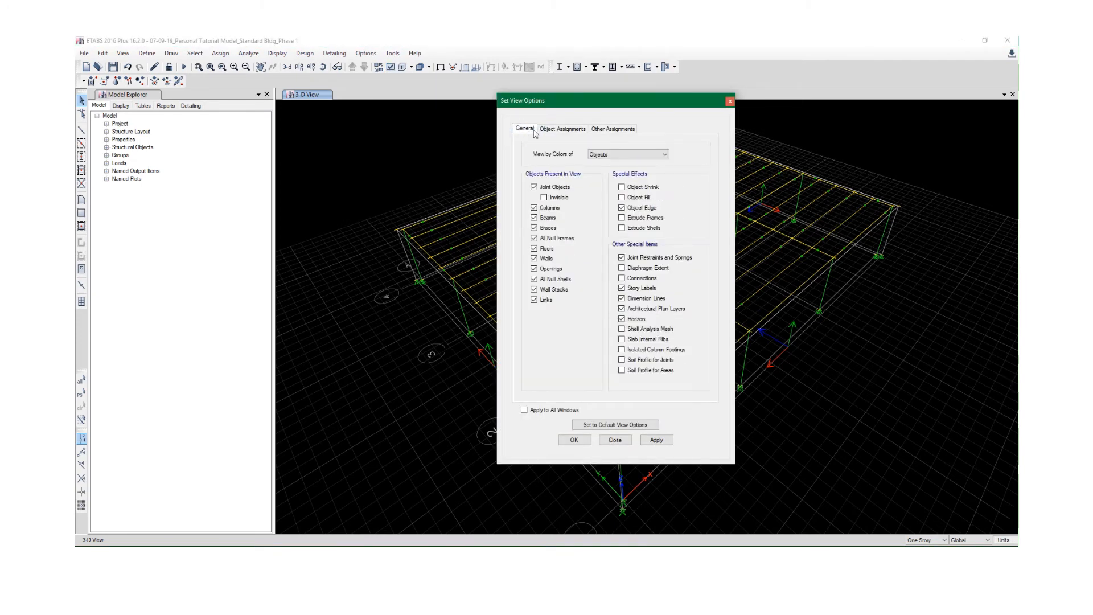
pyautogui.click(657, 439)
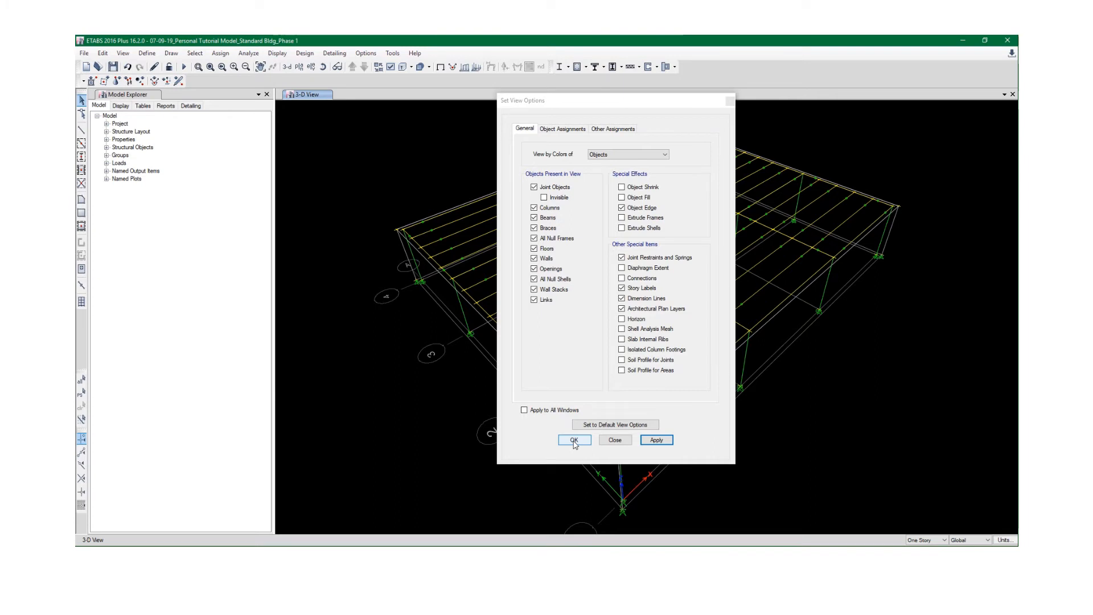
# Hide the floors and walls in the 3-D view, trying object fill and leaving it turned off
pyautogui.click(640, 188)
pyautogui.click(635, 189)
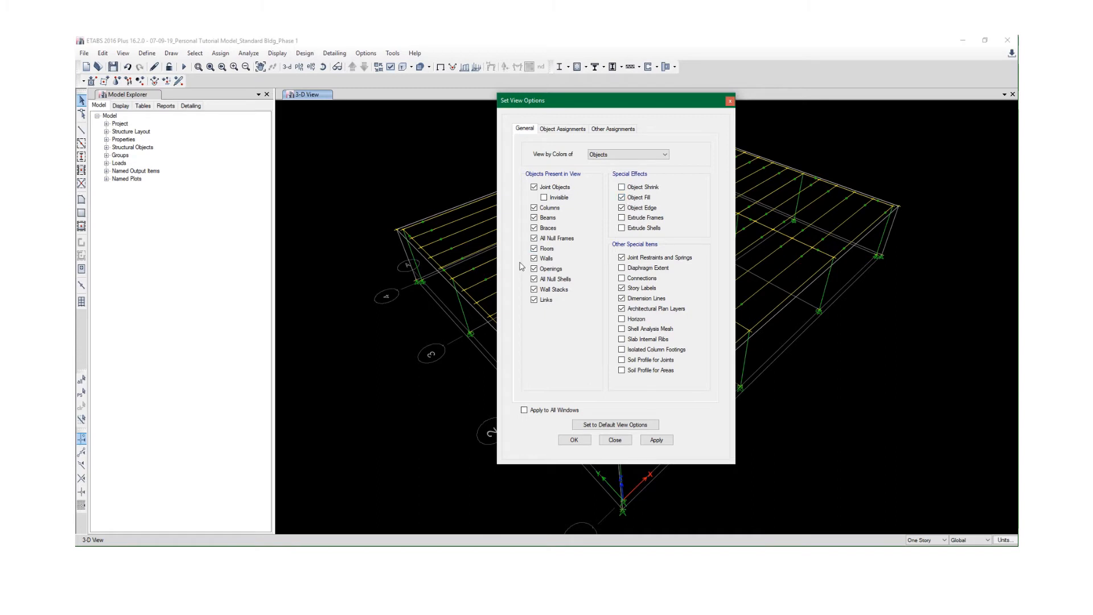
pyautogui.click(542, 251)
pyautogui.click(544, 260)
pyautogui.click(653, 446)
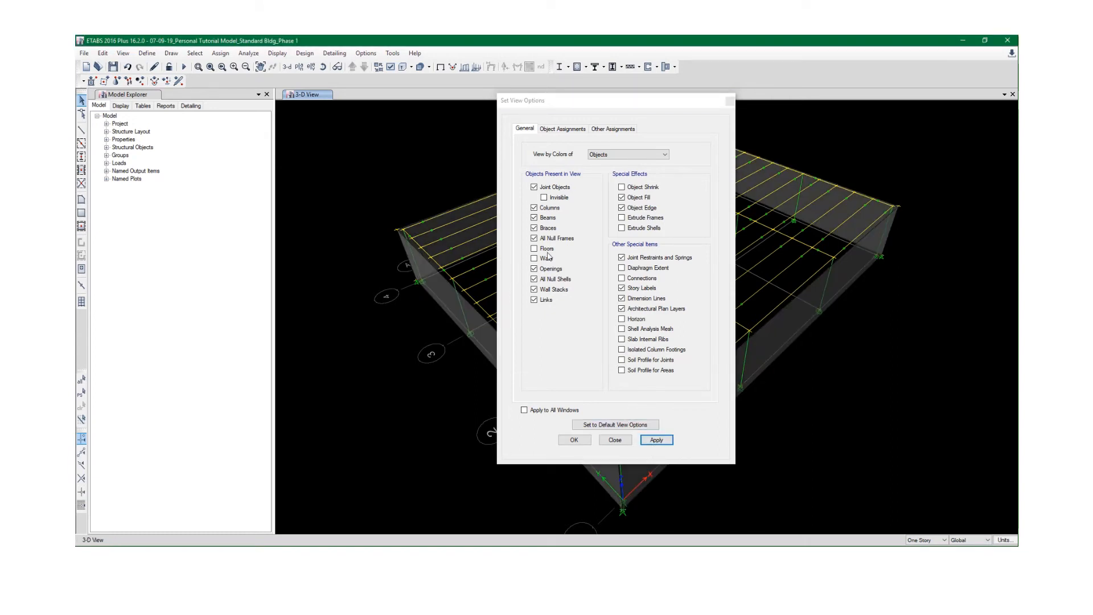
pyautogui.click(623, 198)
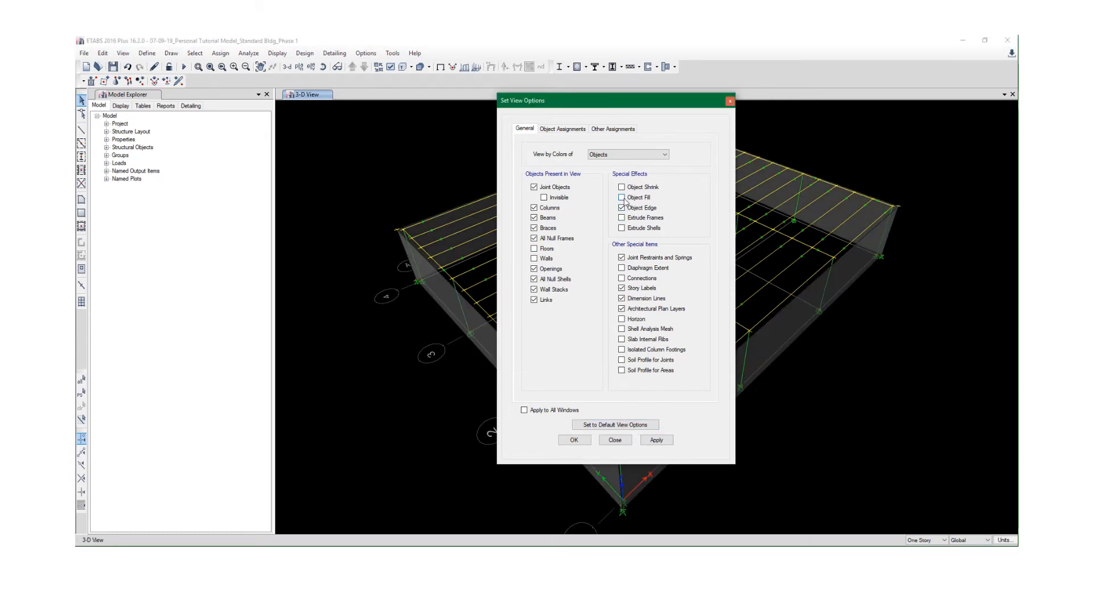
pyautogui.click(653, 442)
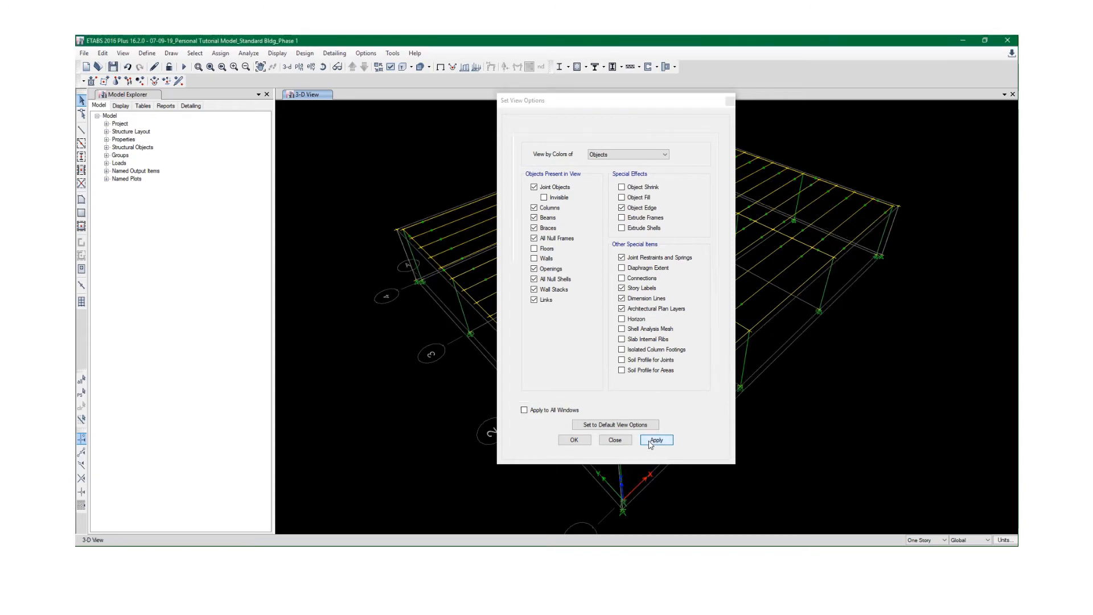
pyautogui.click(575, 441)
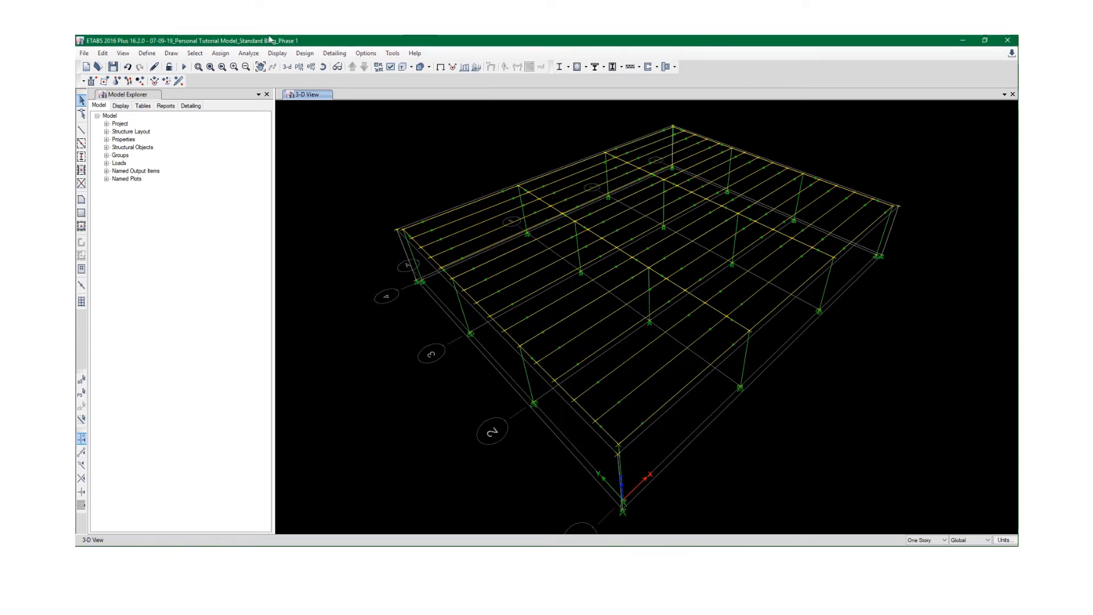
# Save the model and run a model check with all joint, frame, shell, other and fix options selected
pyautogui.click(116, 67)
pyautogui.click(252, 54)
pyautogui.click(273, 66)
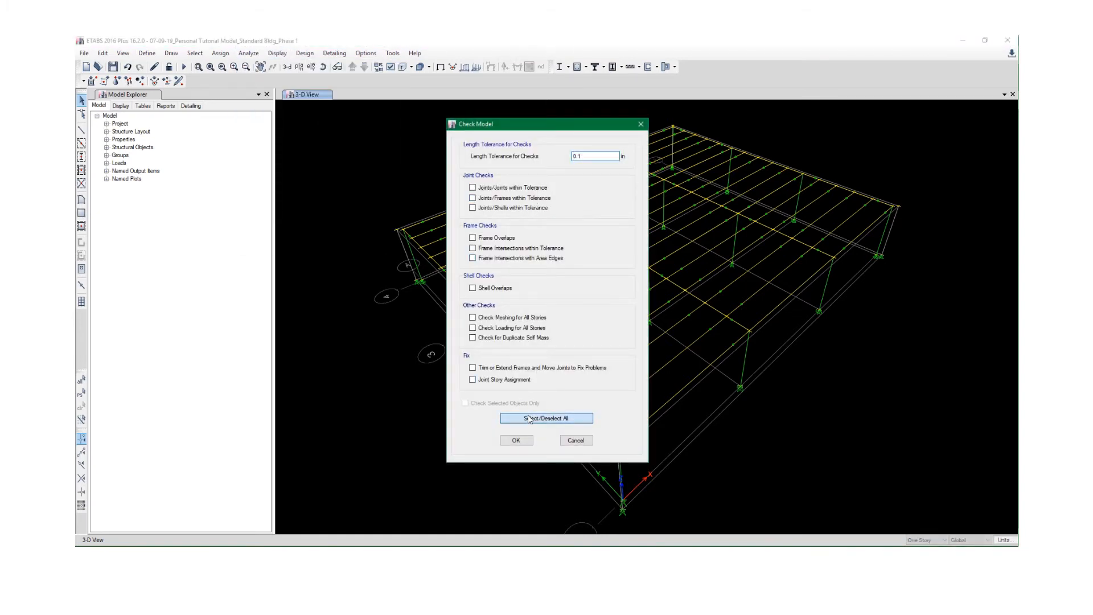
pyautogui.click(528, 419)
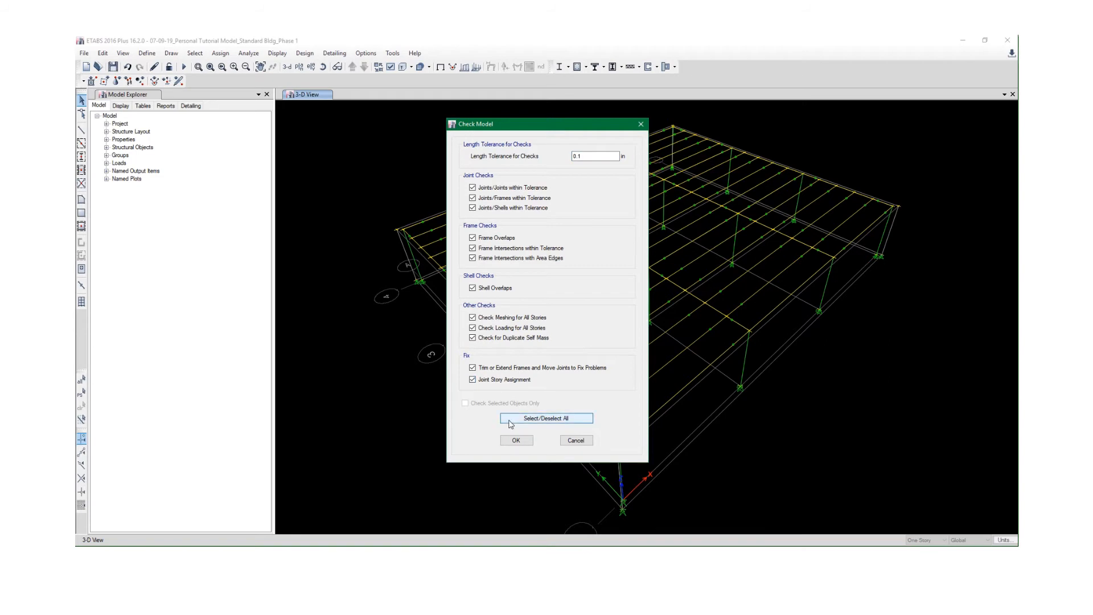
pyautogui.click(513, 440)
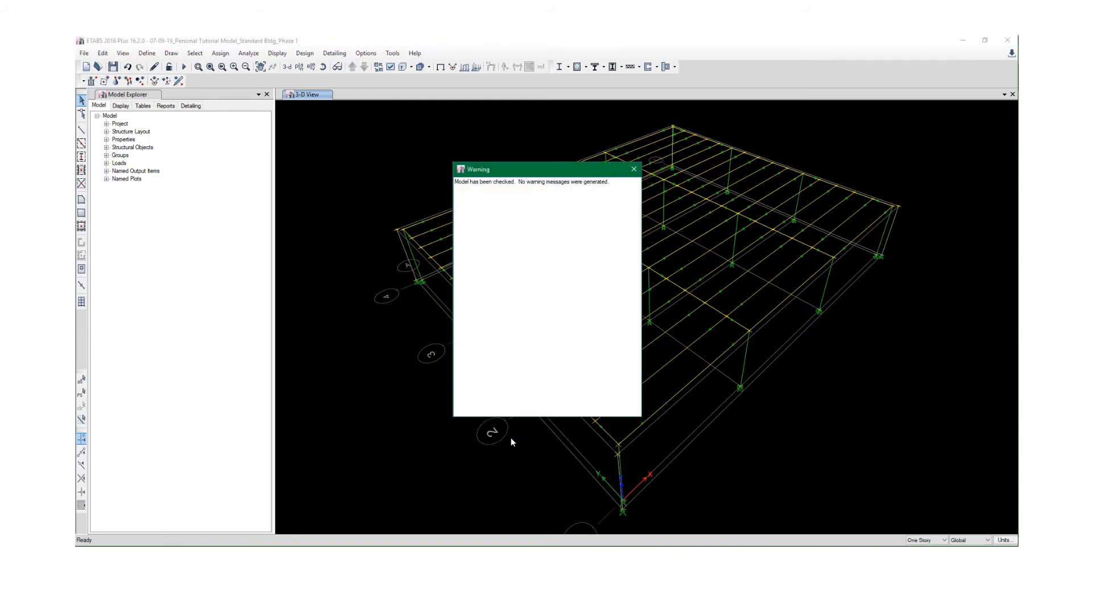
pyautogui.click(633, 168)
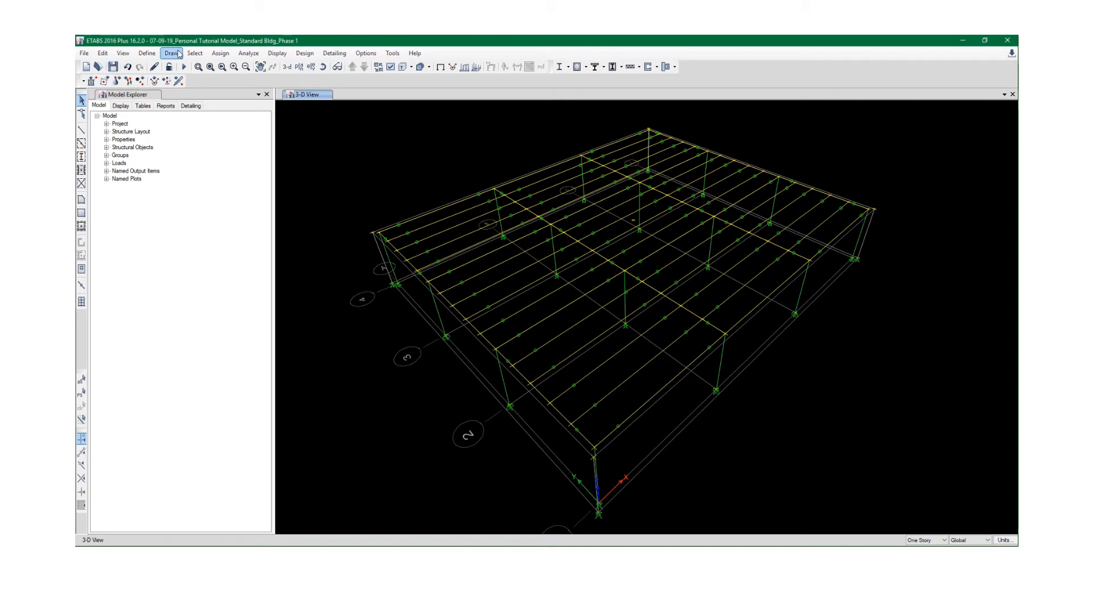
# Set the preset P-Delta automation method to Iterative - Based on Loads
pyautogui.click(147, 53)
pyautogui.click(164, 232)
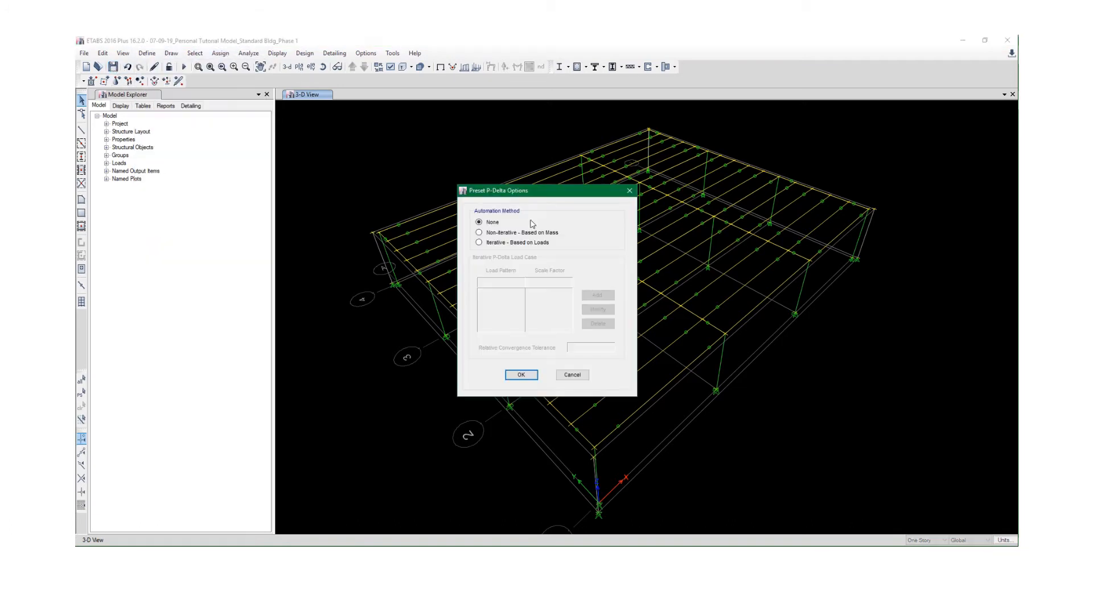
pyautogui.moveTo(524, 196); pyautogui.dragTo(435, 170)
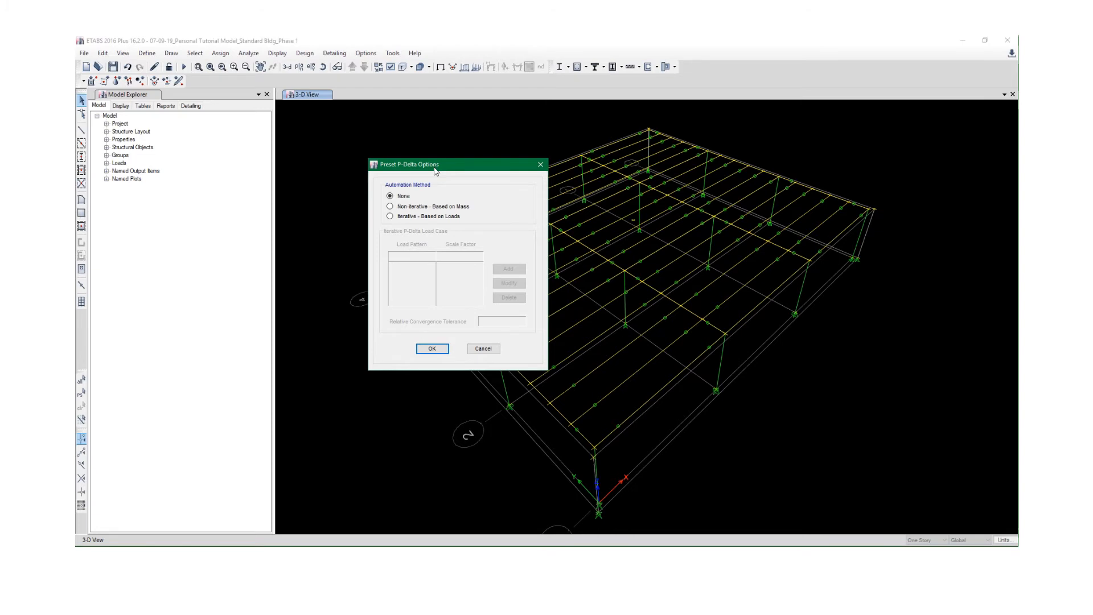
pyautogui.moveTo(435, 170); pyautogui.dragTo(329, 132)
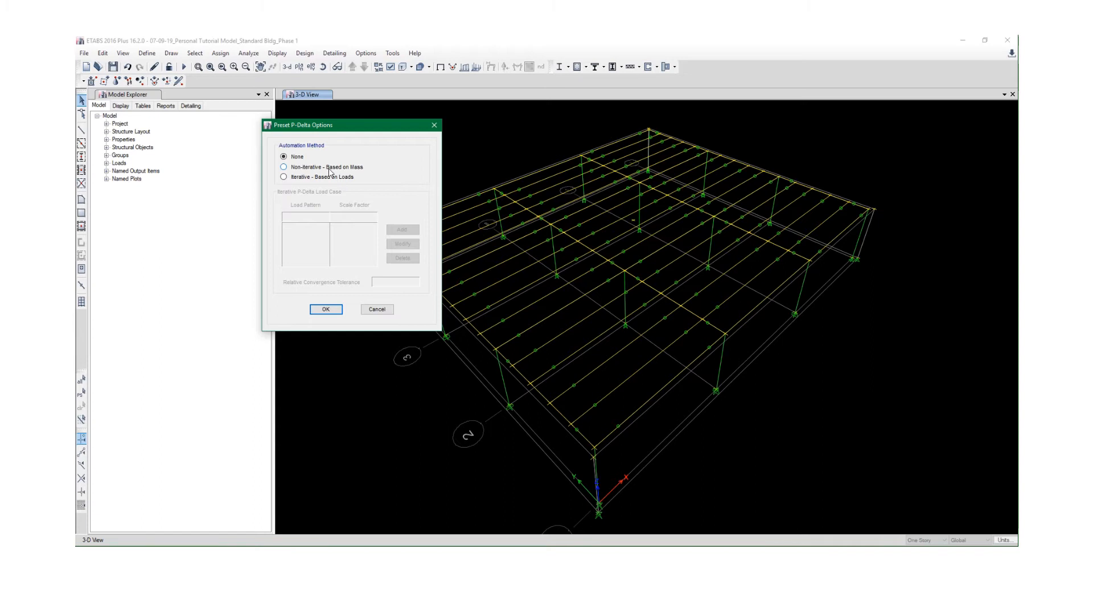
pyautogui.moveTo(313, 131); pyautogui.dragTo(271, 131)
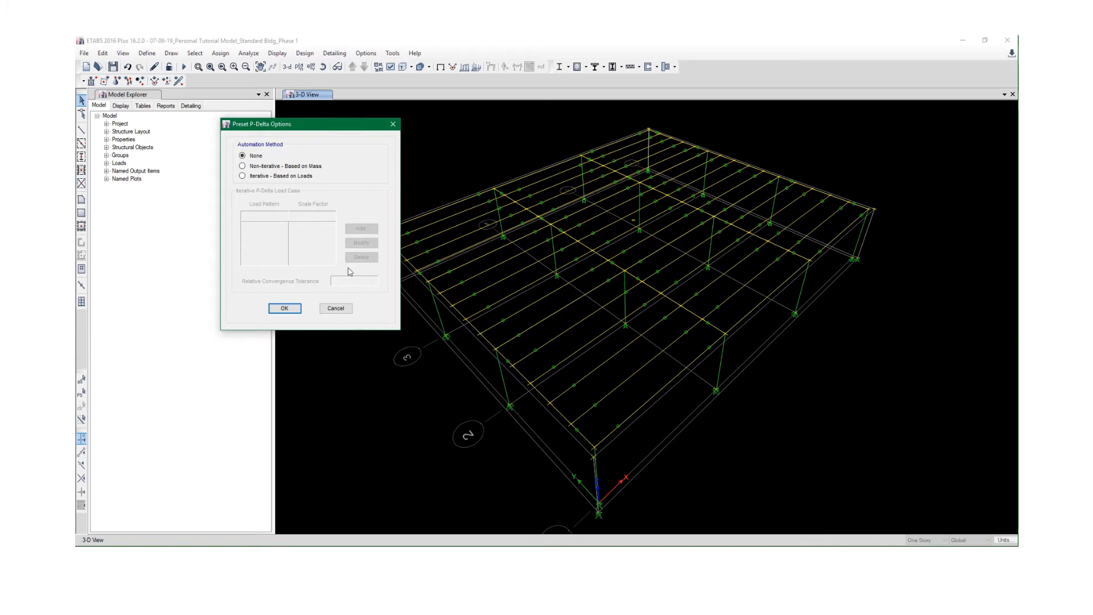
pyautogui.click(256, 177)
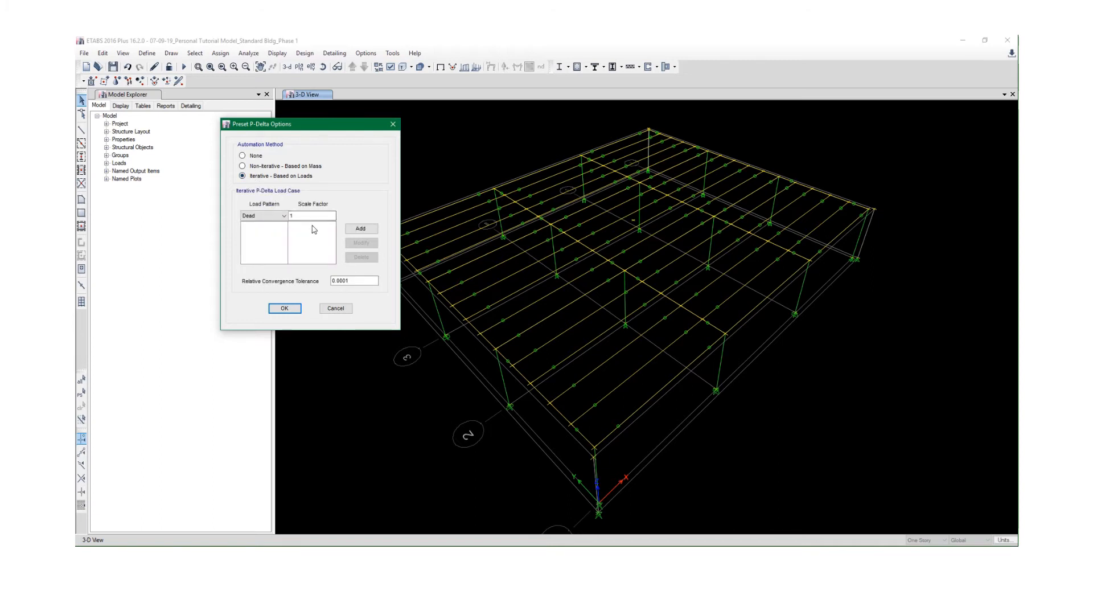
pyautogui.click(243, 165)
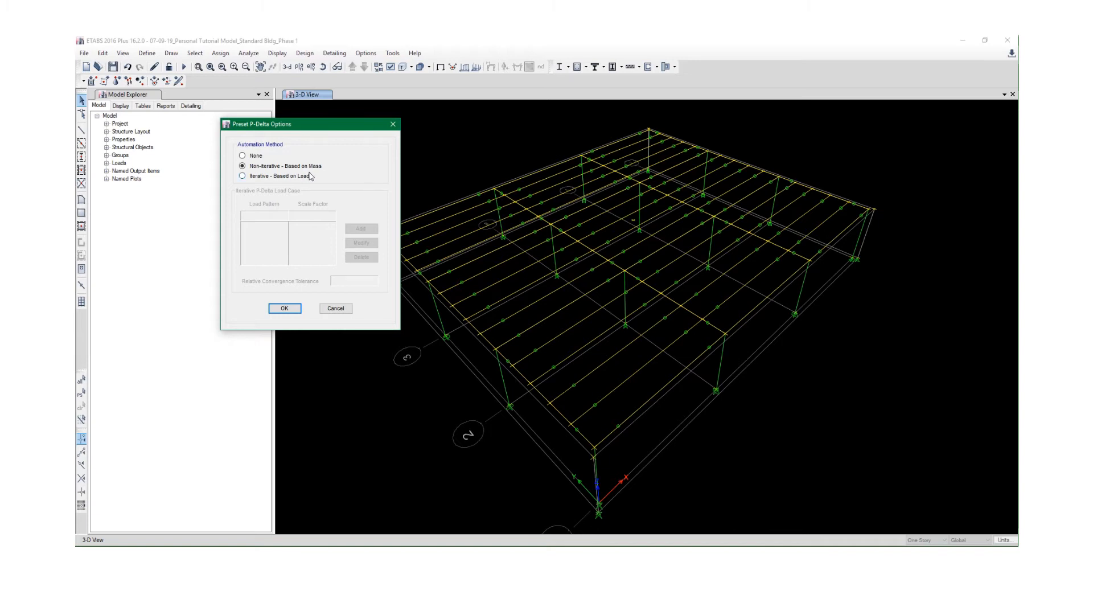
pyautogui.moveTo(287, 127); pyautogui.dragTo(335, 129)
pyautogui.click(343, 181)
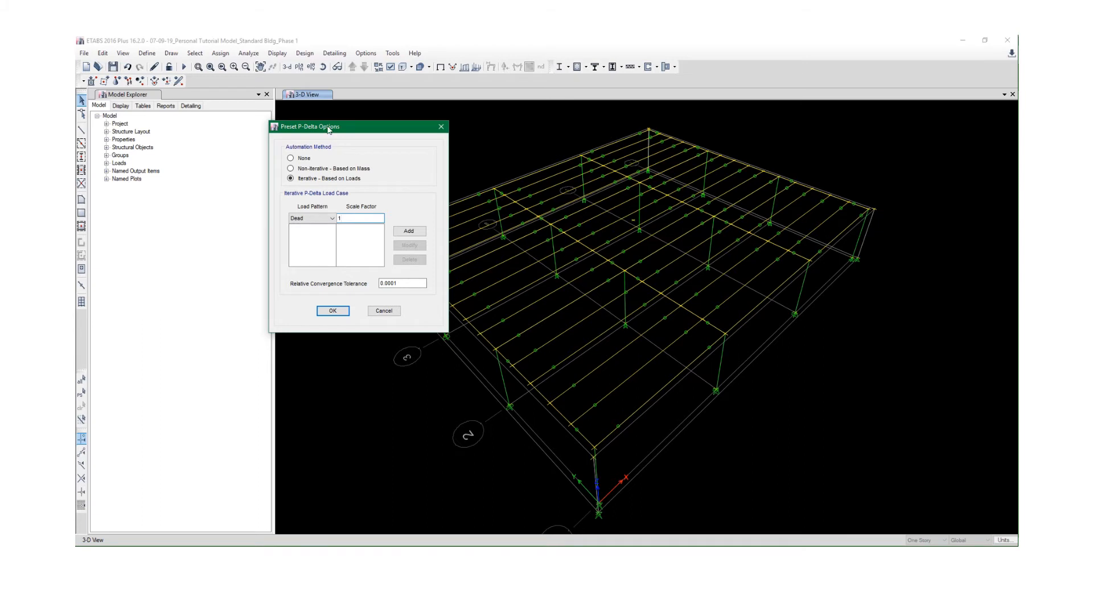
# Add Dead with scale factor 1.2 and Live with scale factor 1 to the iterative P-Delta load case, and save the model
pyautogui.moveTo(329, 127); pyautogui.dragTo(351, 127)
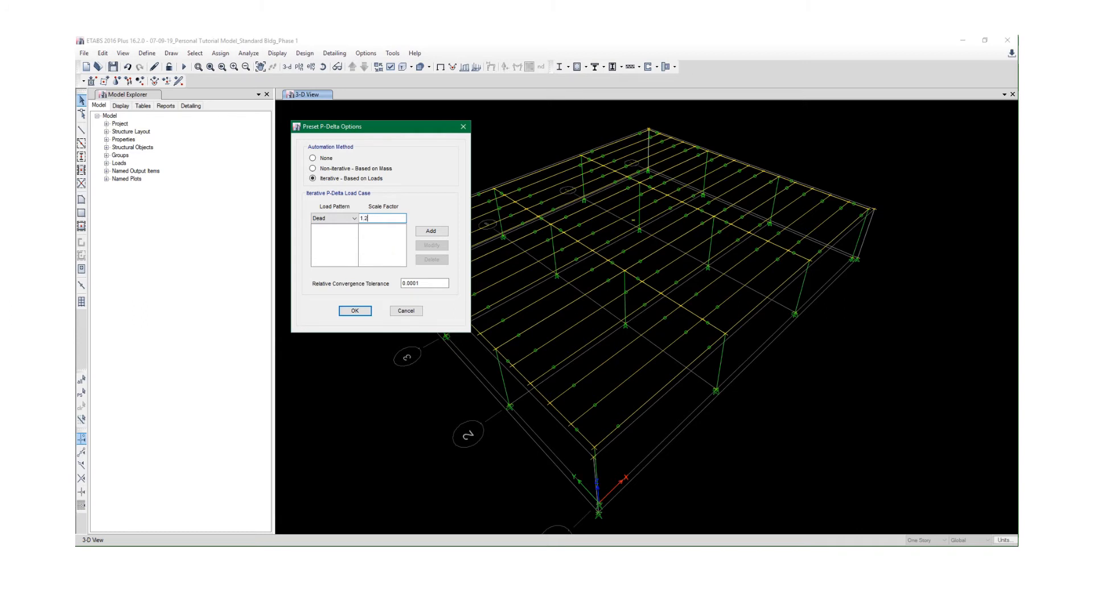
pyautogui.click(431, 231)
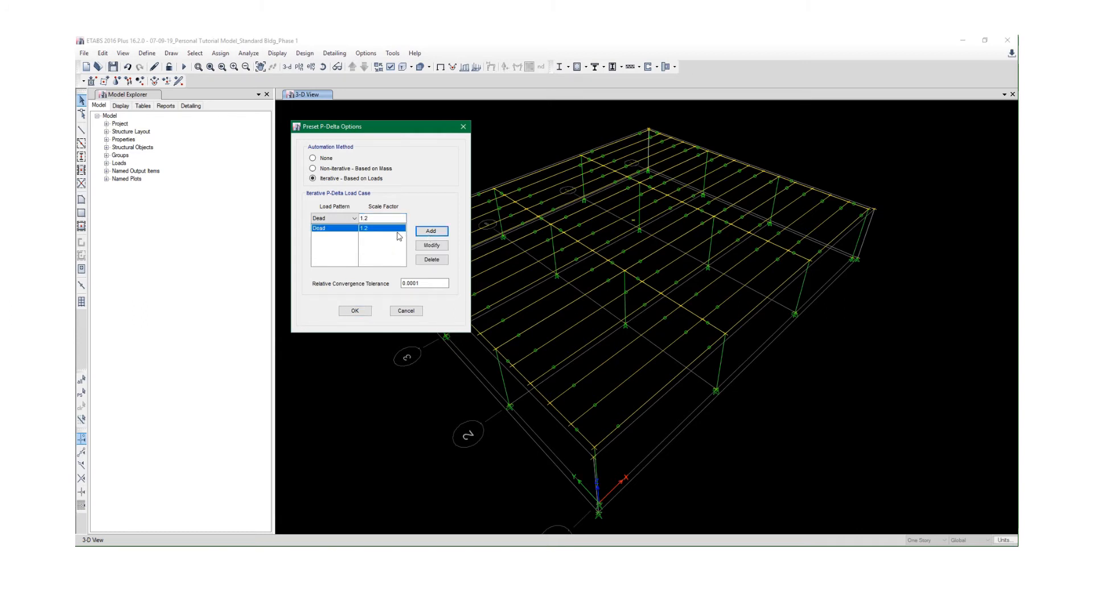
pyautogui.click(343, 219)
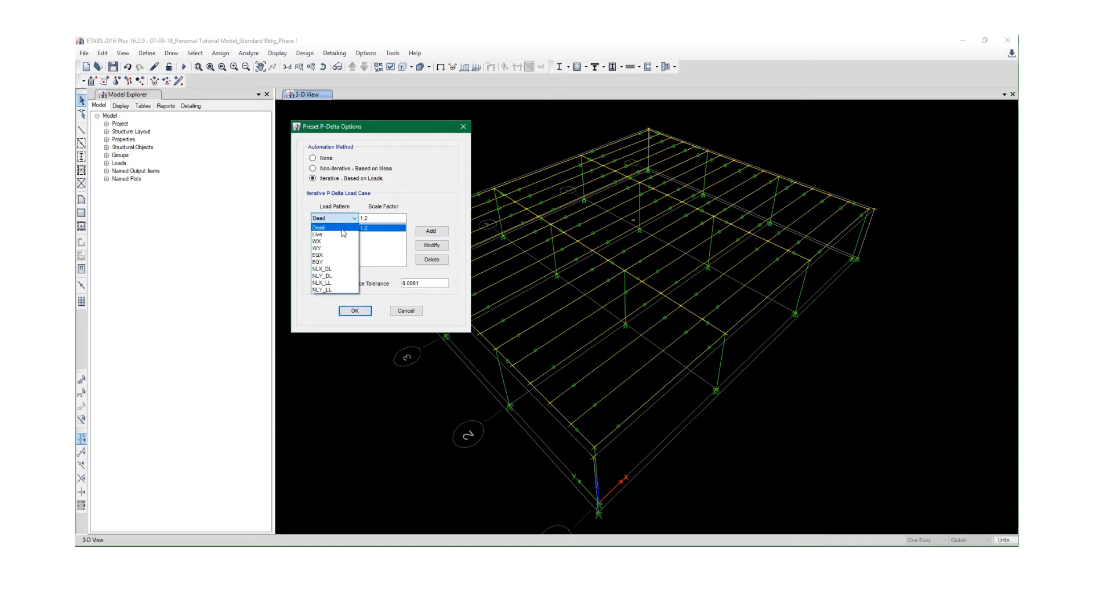
pyautogui.click(342, 234)
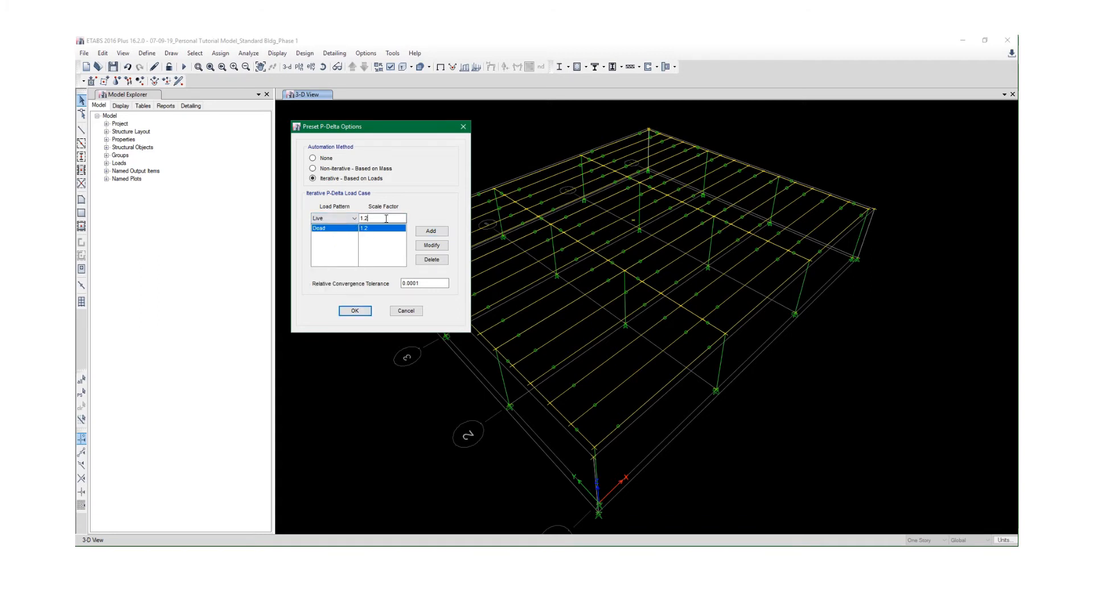
pyautogui.press('Tab')
pyautogui.write('1')
pyautogui.click(431, 232)
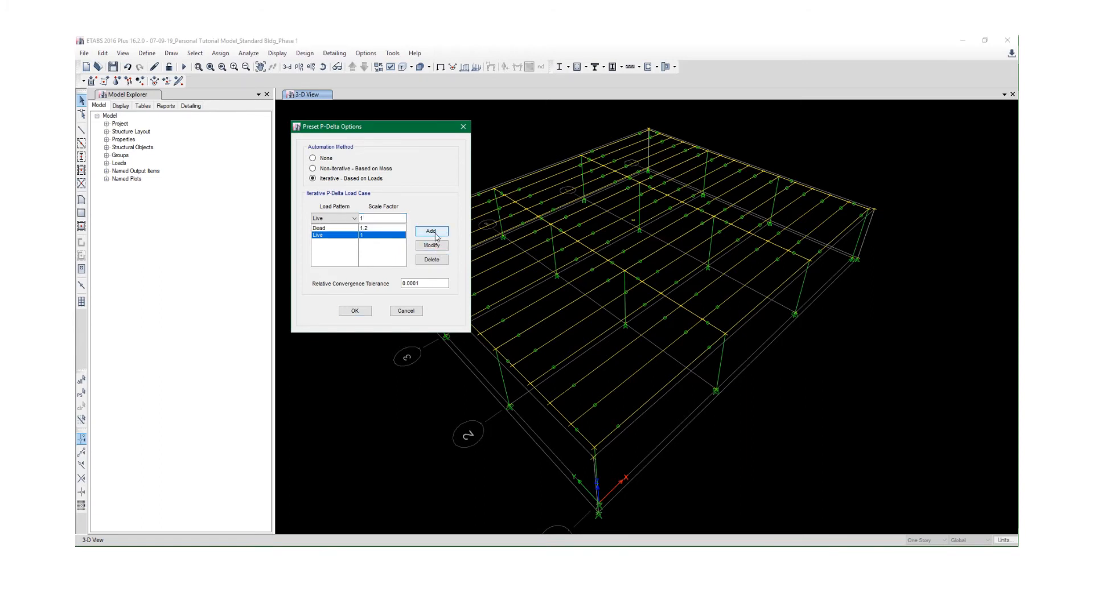
pyautogui.click(356, 316)
pyautogui.click(354, 312)
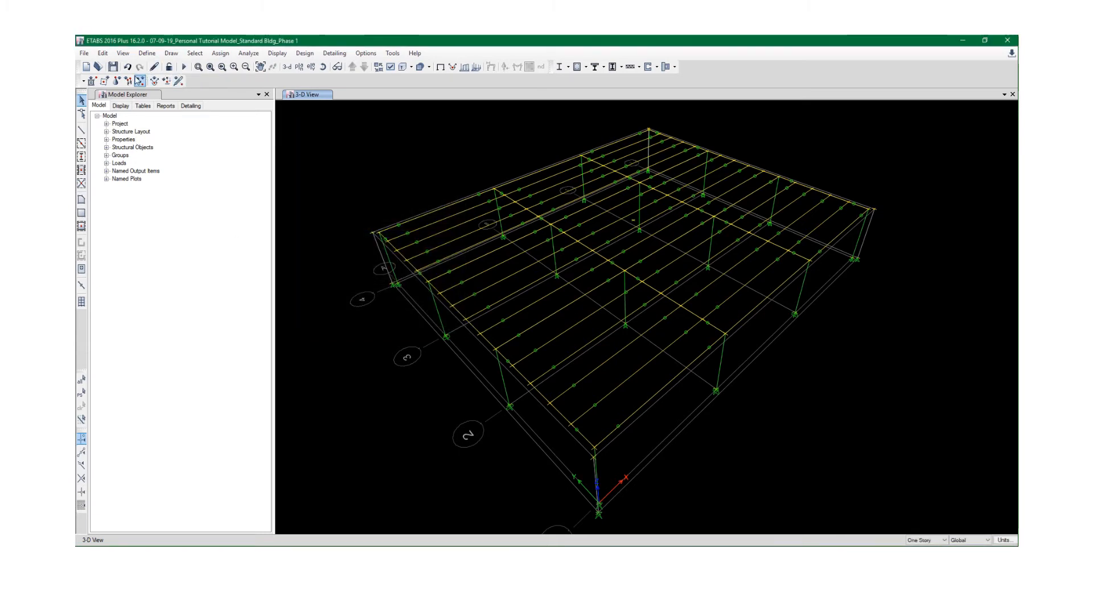
pyautogui.click(116, 68)
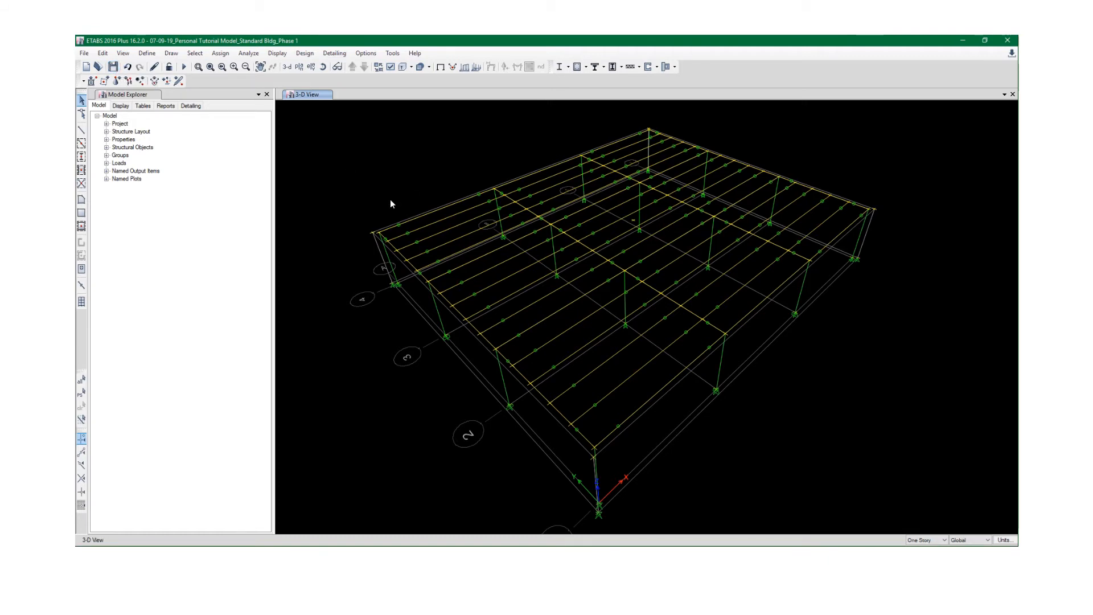
# Review the list of defined load cases and their types
pyautogui.moveTo(357, 200); pyautogui.dragTo(354, 186, button='middle')
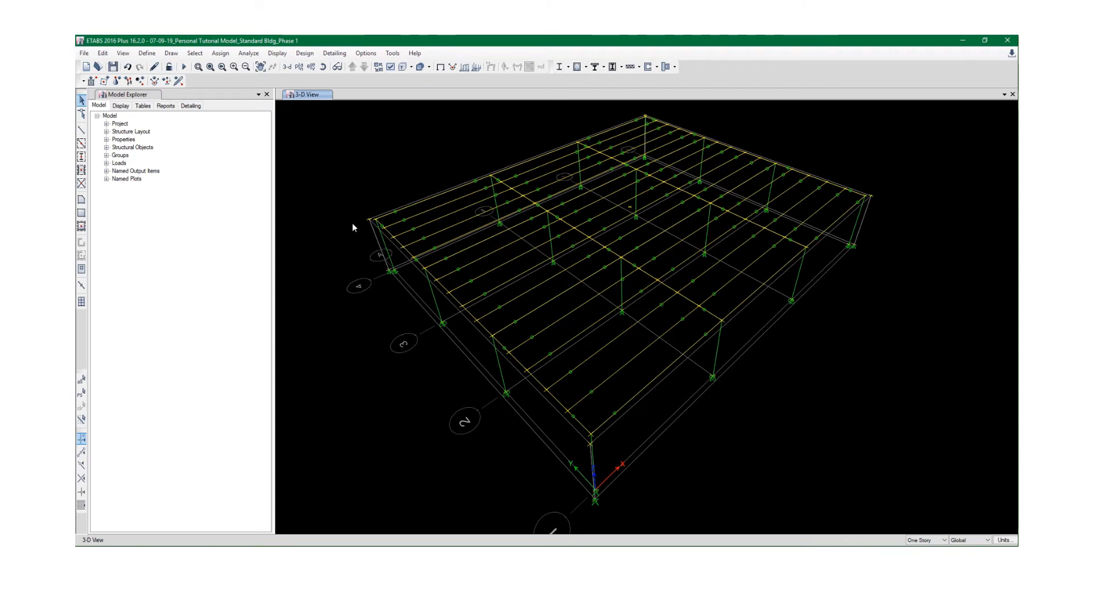
pyautogui.click(147, 57)
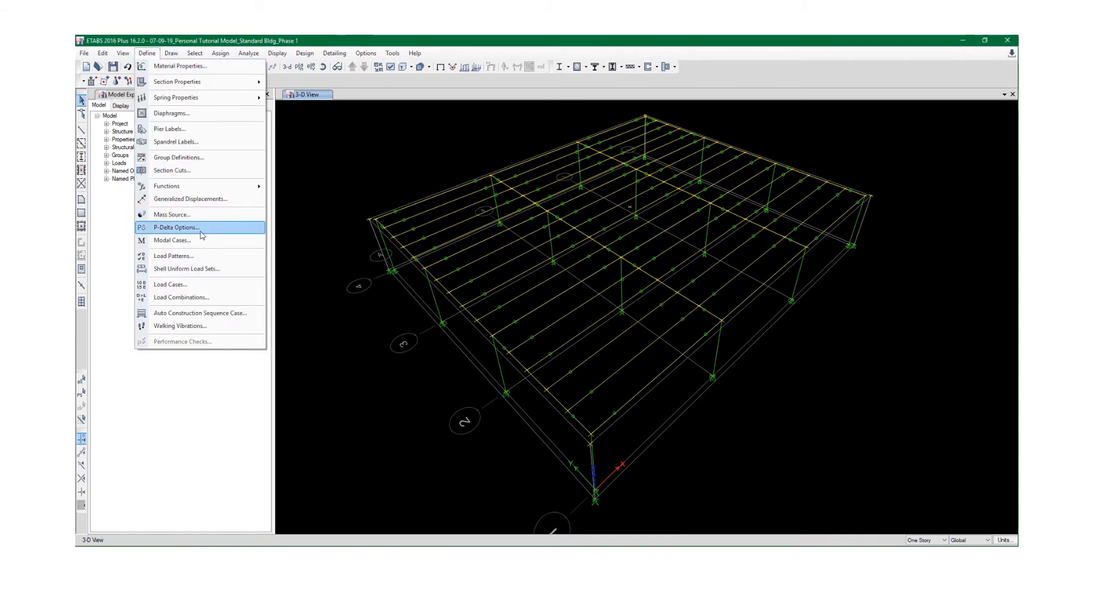
pyautogui.click(174, 284)
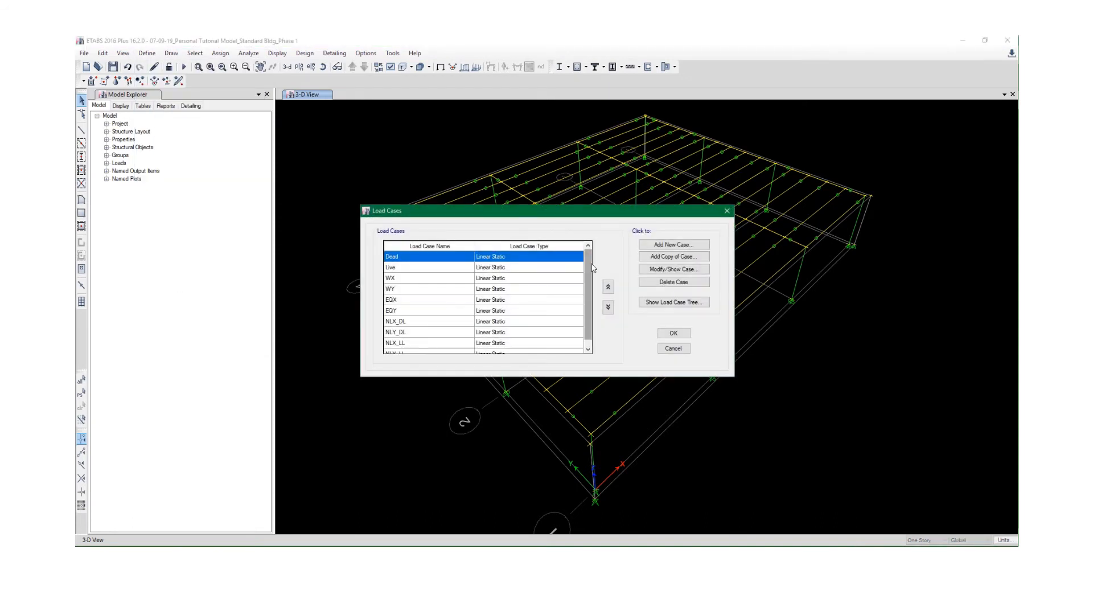
pyautogui.moveTo(590, 269)
pyautogui.mouseDown()
pyautogui.moveTo(590, 293)
pyautogui.moveTo(597, 260)
pyautogui.moveTo(595, 311)
pyautogui.moveTo(596, 267)
pyautogui.mouseUp()
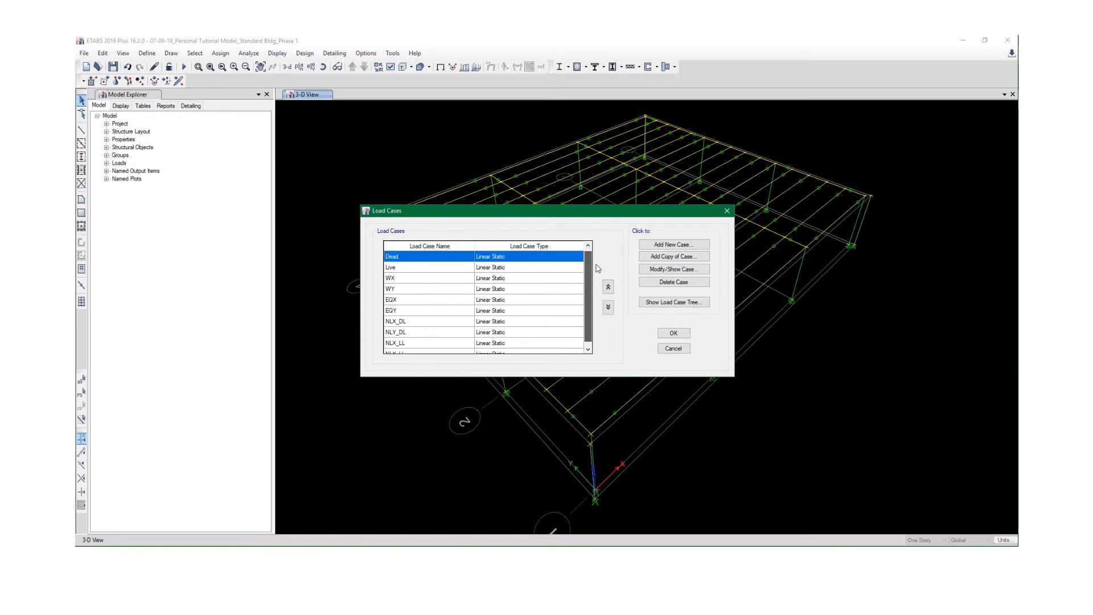
pyautogui.click(673, 332)
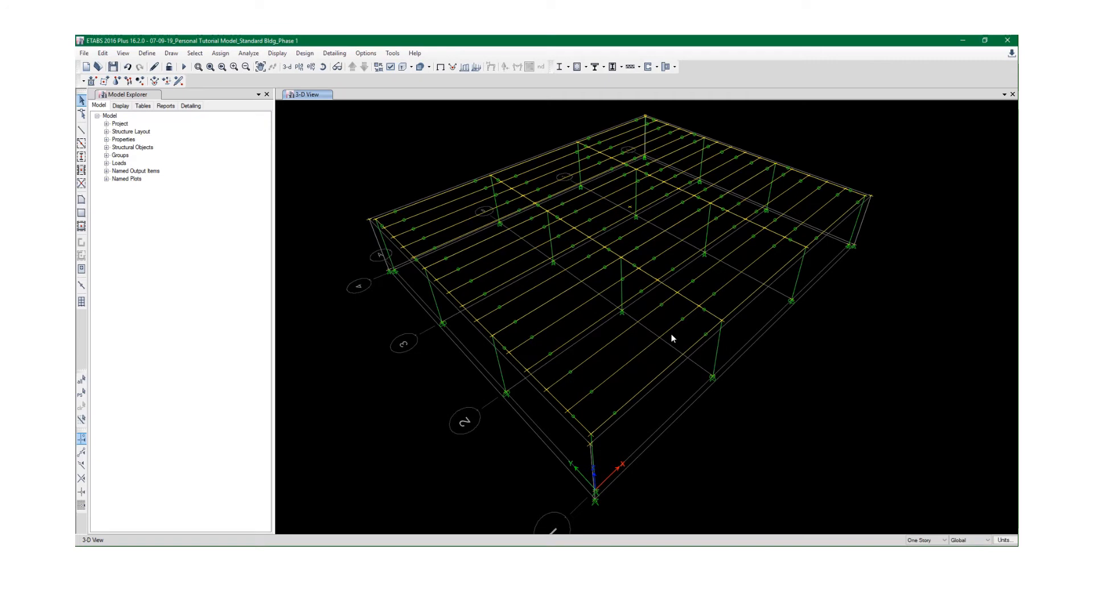
# Review which load cases are set to run in the analysis and accept the settings without running it
pyautogui.click(249, 53)
pyautogui.click(285, 94)
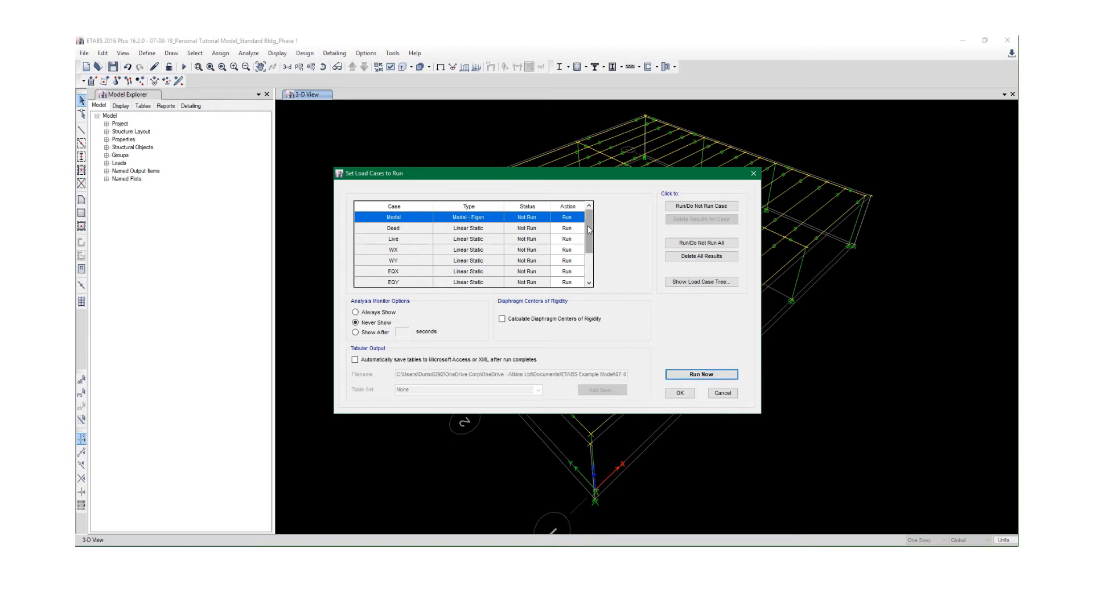
pyautogui.moveTo(588, 227)
pyautogui.mouseDown()
pyautogui.moveTo(586, 250)
pyautogui.moveTo(591, 236)
pyautogui.mouseUp()
pyautogui.click(680, 392)
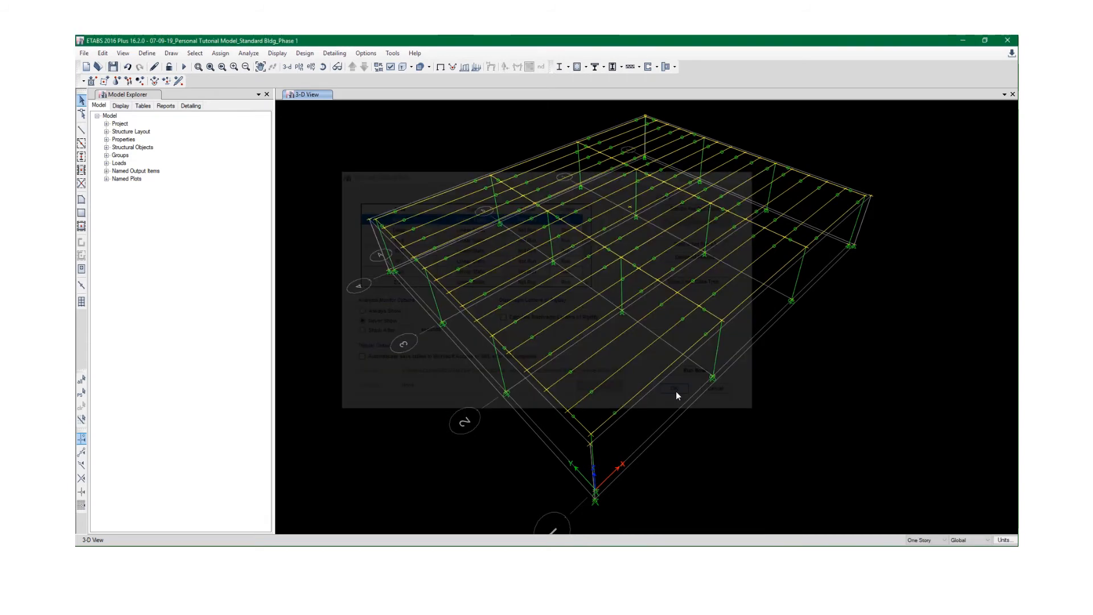
# Add the default Steel Frame Design load combinations, converted to editable user combinations
pyautogui.click(147, 53)
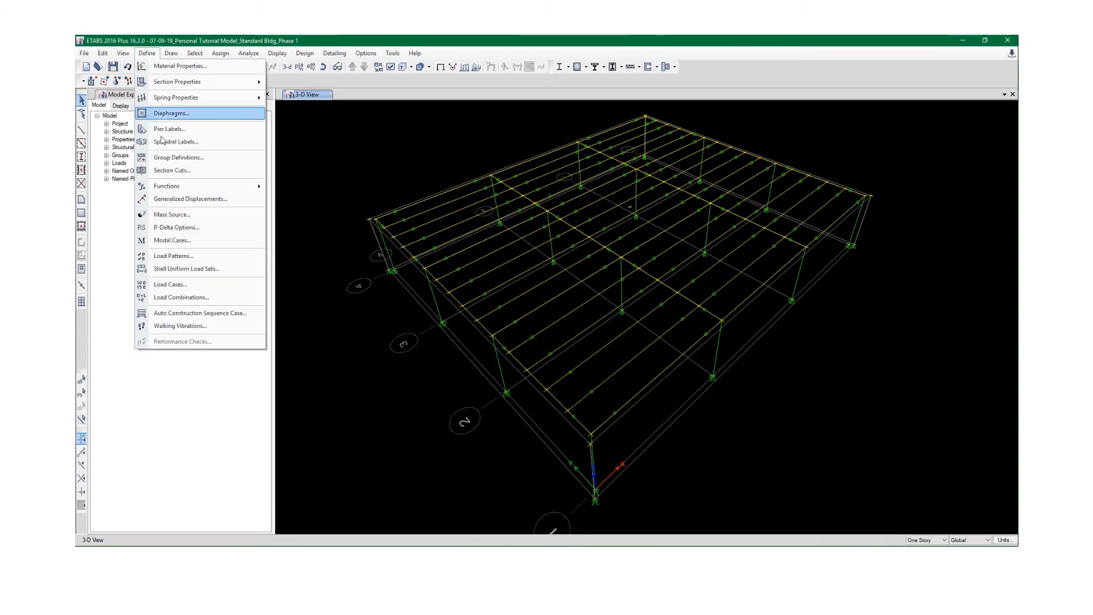
pyautogui.click(172, 298)
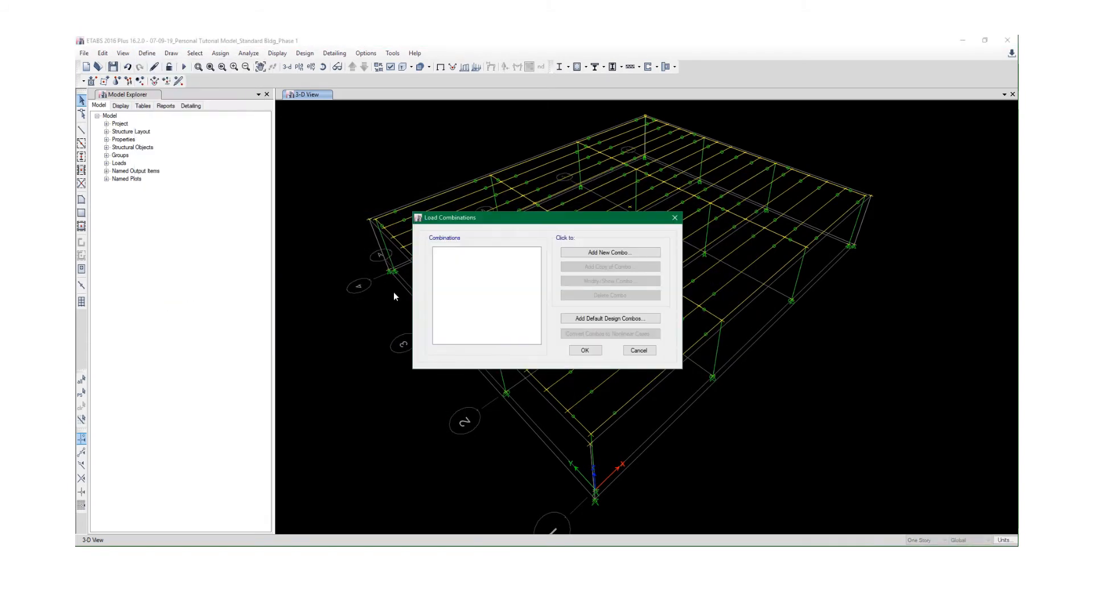
pyautogui.click(615, 319)
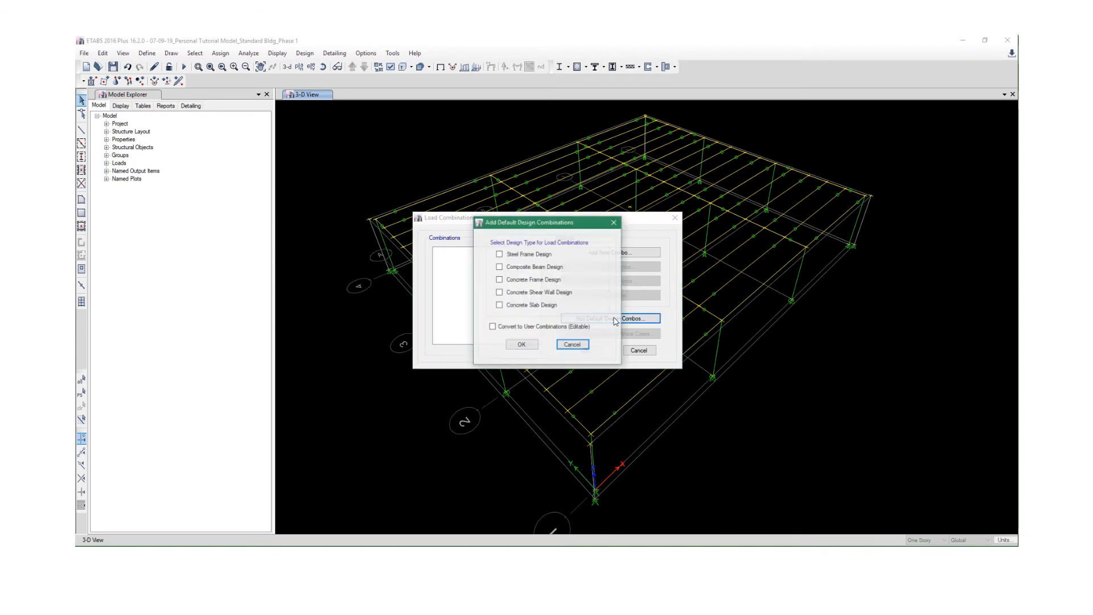
pyautogui.click(525, 254)
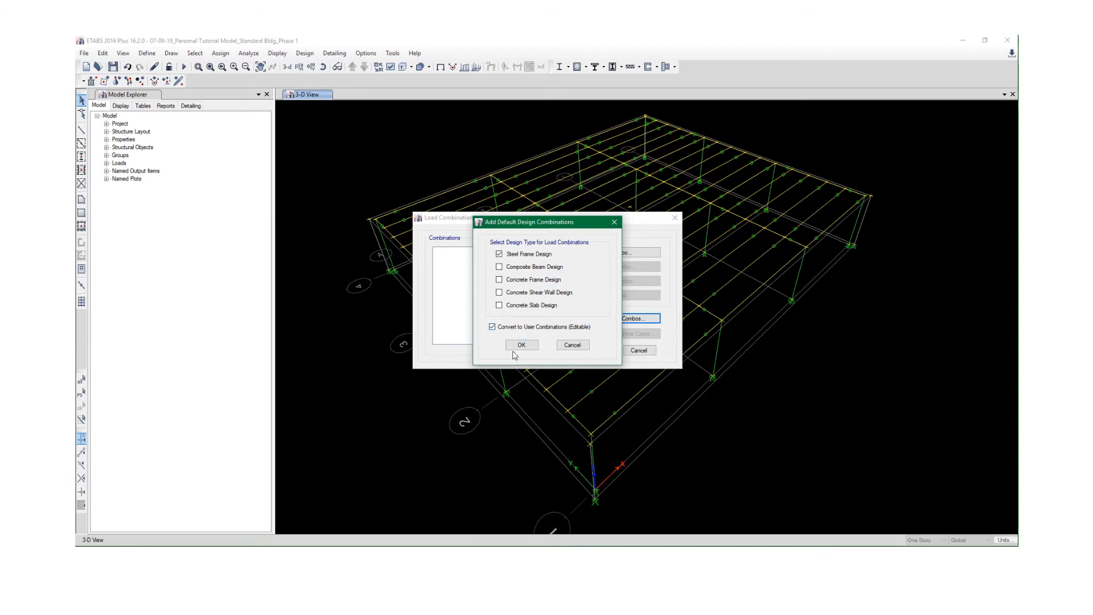
pyautogui.click(522, 345)
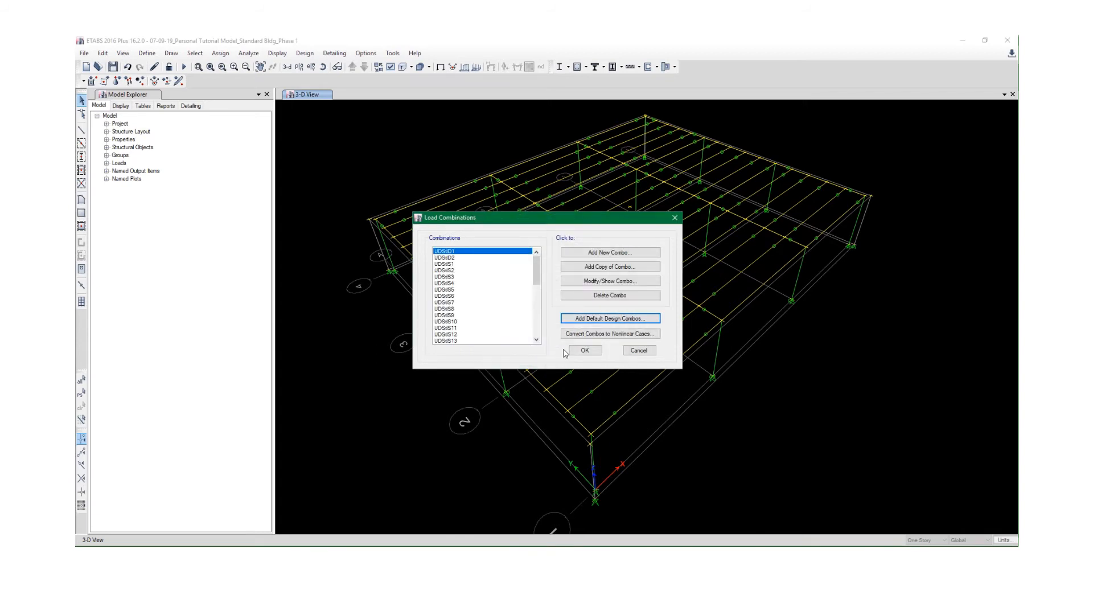
# Open the first generated load combination and examine its type, load names and scale factors
pyautogui.moveTo(535, 272)
pyautogui.mouseDown()
pyautogui.moveTo(547, 332)
pyautogui.moveTo(546, 268)
pyautogui.mouseUp()
pyautogui.moveTo(538, 275); pyautogui.dragTo(573, 288)
pyautogui.click(586, 283)
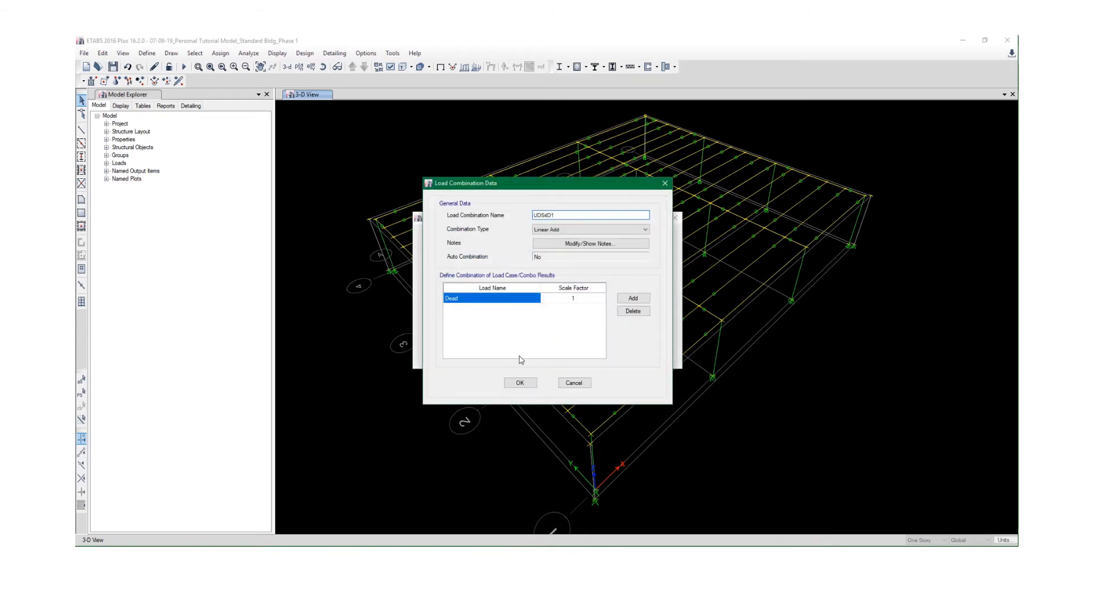
pyautogui.click(520, 384)
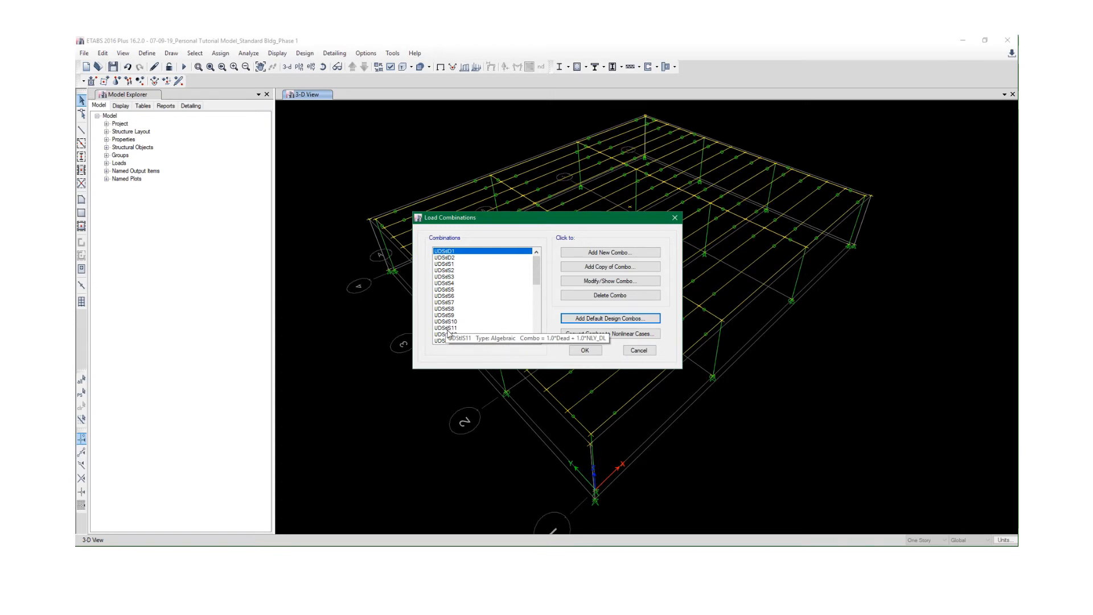
# Review the load factors of the remaining generated combinations through the seismic ones and accept the combination list
pyautogui.scroll(-2, 449, 333)
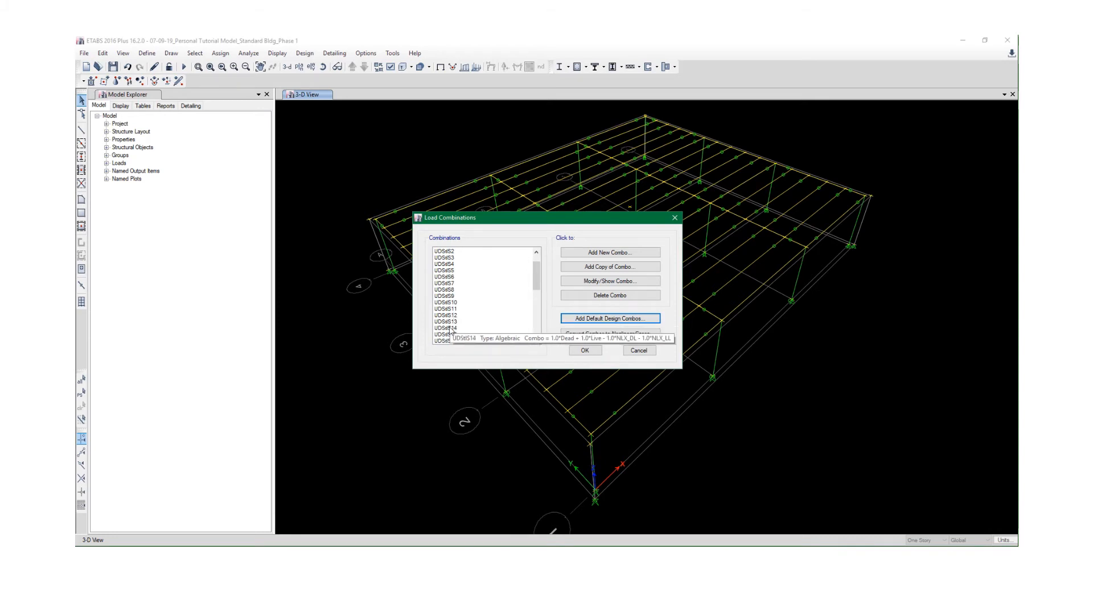
pyautogui.scroll(-2, 450, 331)
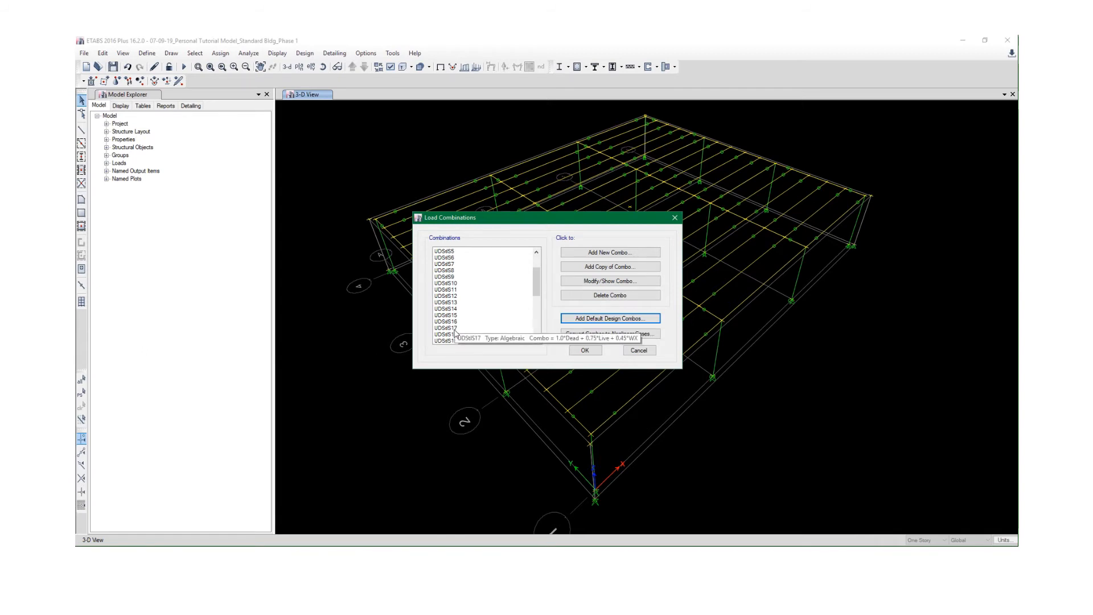
pyautogui.scroll(-1, 458, 340)
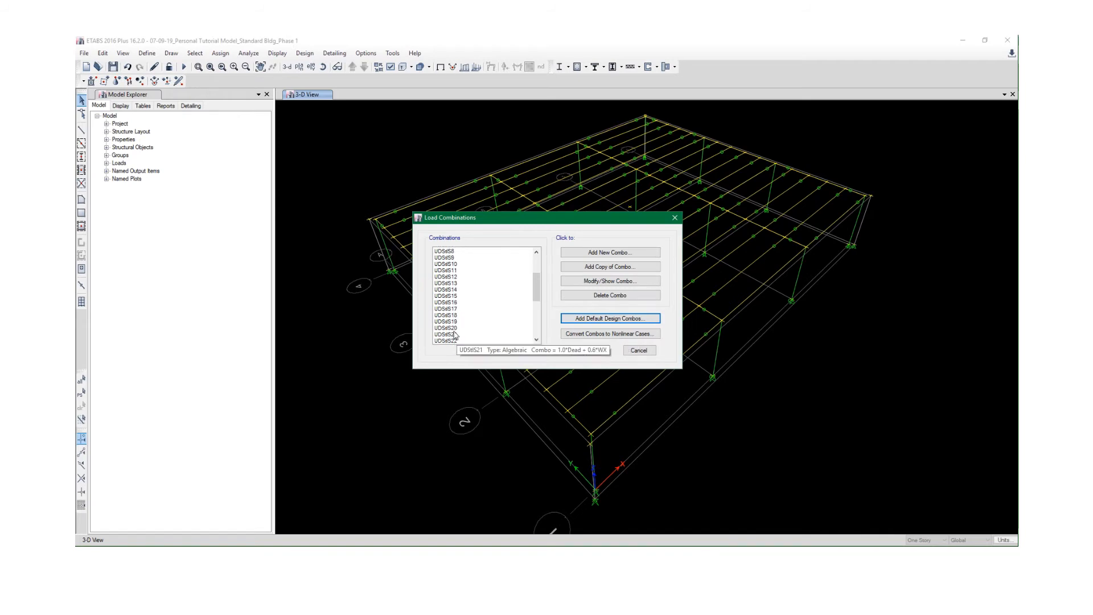
pyautogui.scroll(-1, 451, 327)
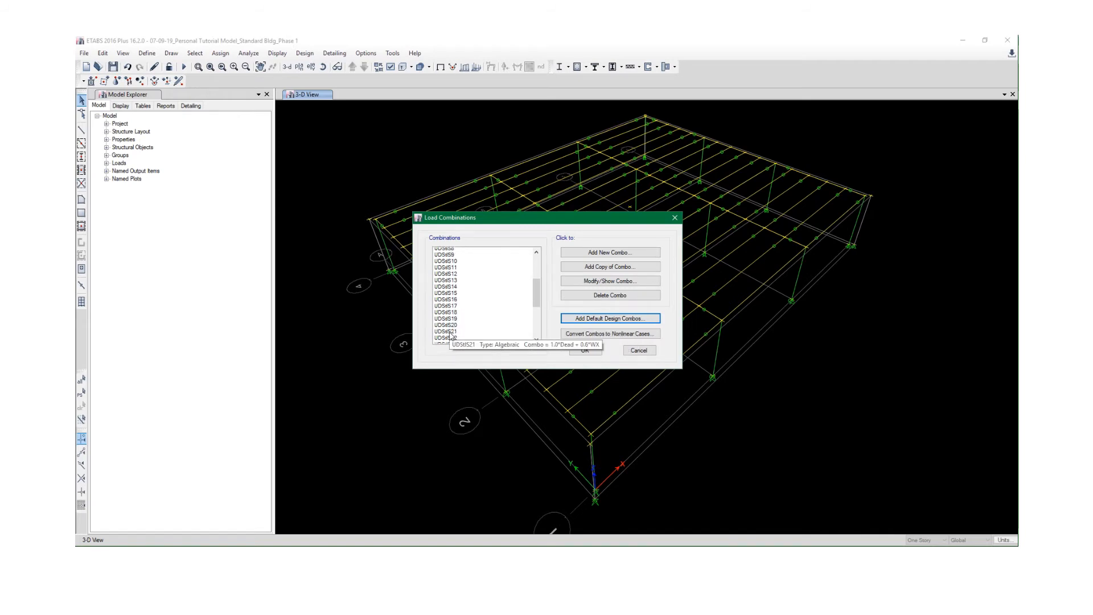
pyautogui.scroll(-1, 450, 319)
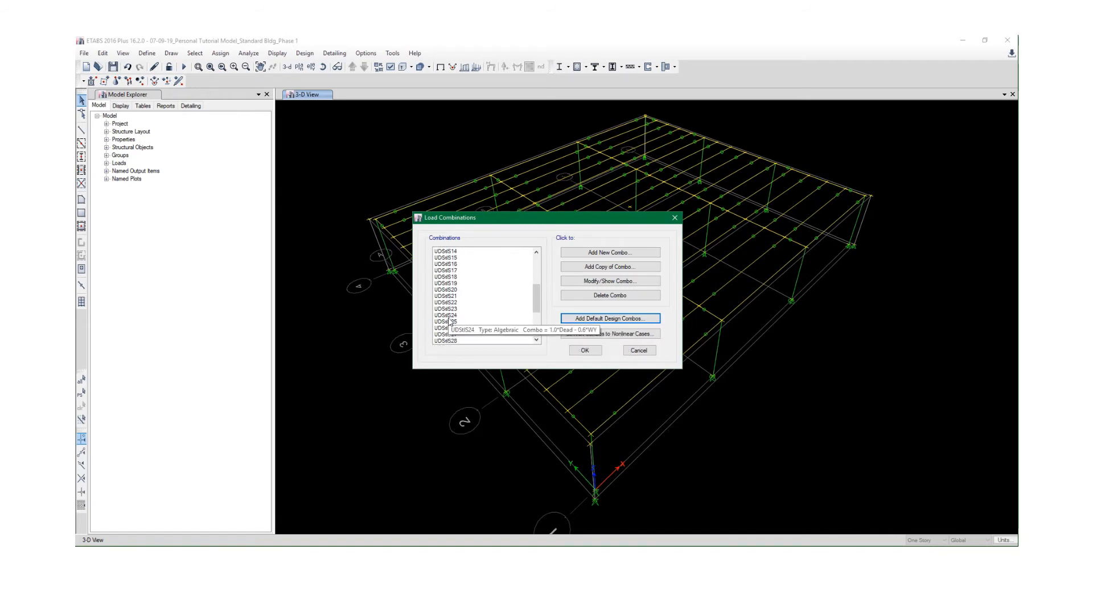
pyautogui.scroll(-2, 448, 336)
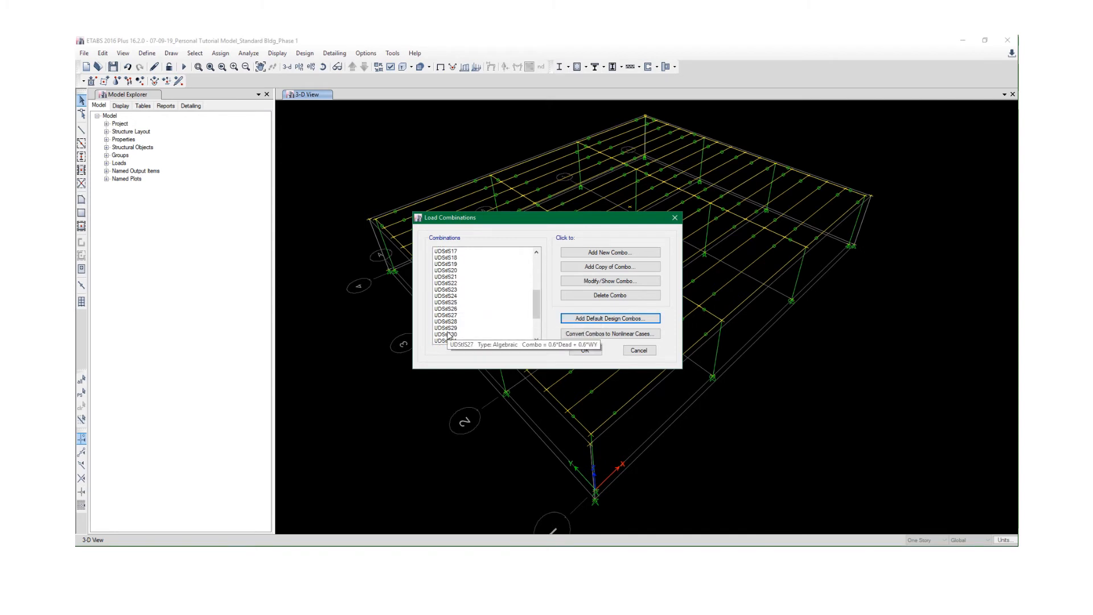
pyautogui.scroll(-1, 448, 336)
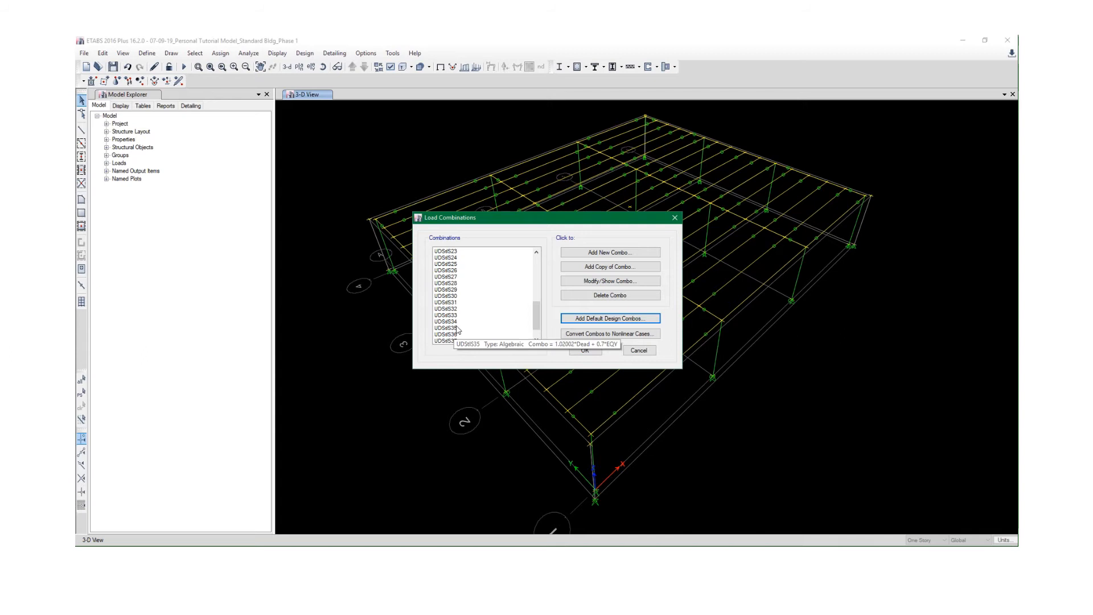
pyautogui.click(590, 353)
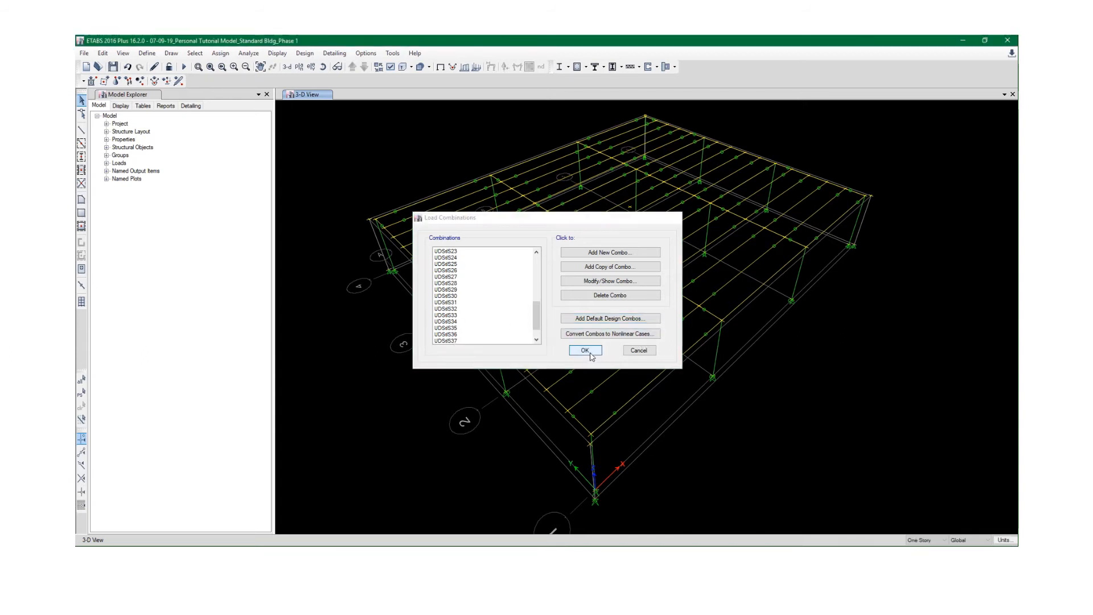
# Save the model and run the analysis
pyautogui.click(113, 66)
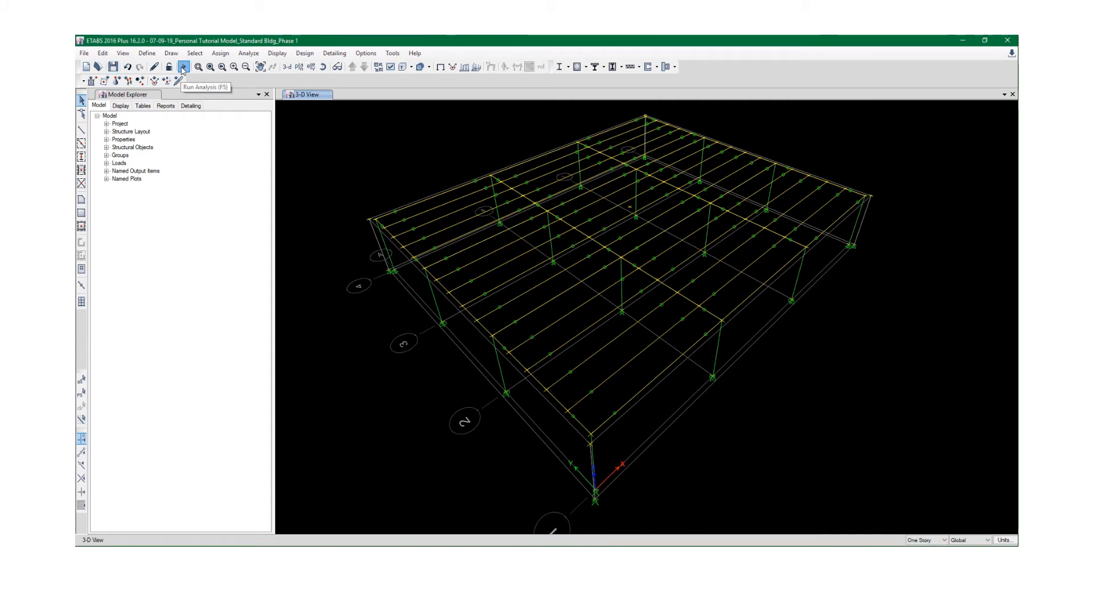
pyautogui.click(182, 68)
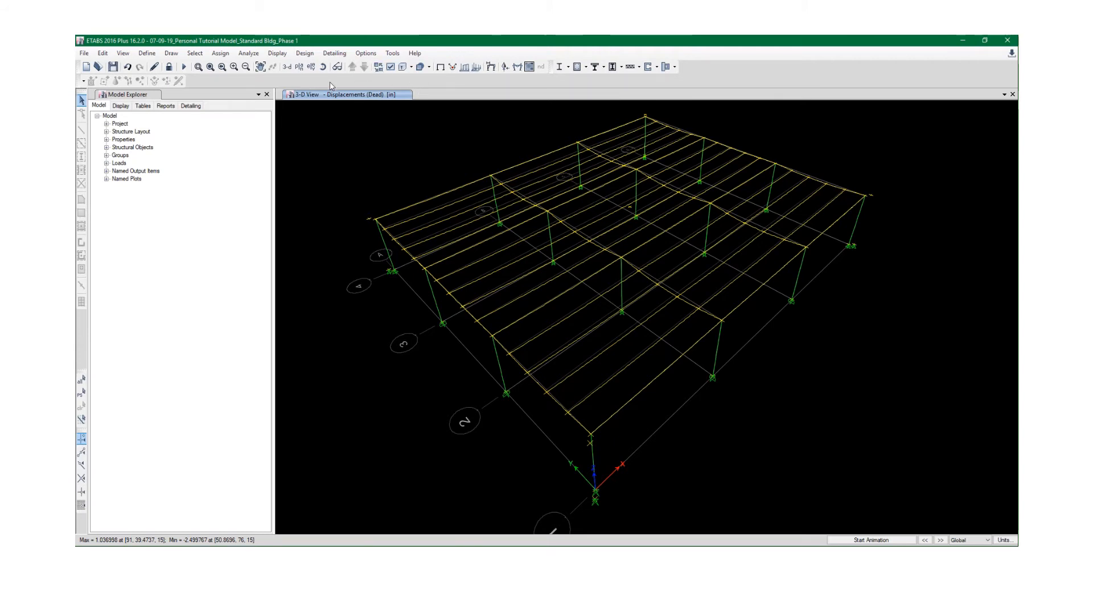
# Show the floors with object fill in the 3-D displacement view for the Dead case
pyautogui.click(390, 66)
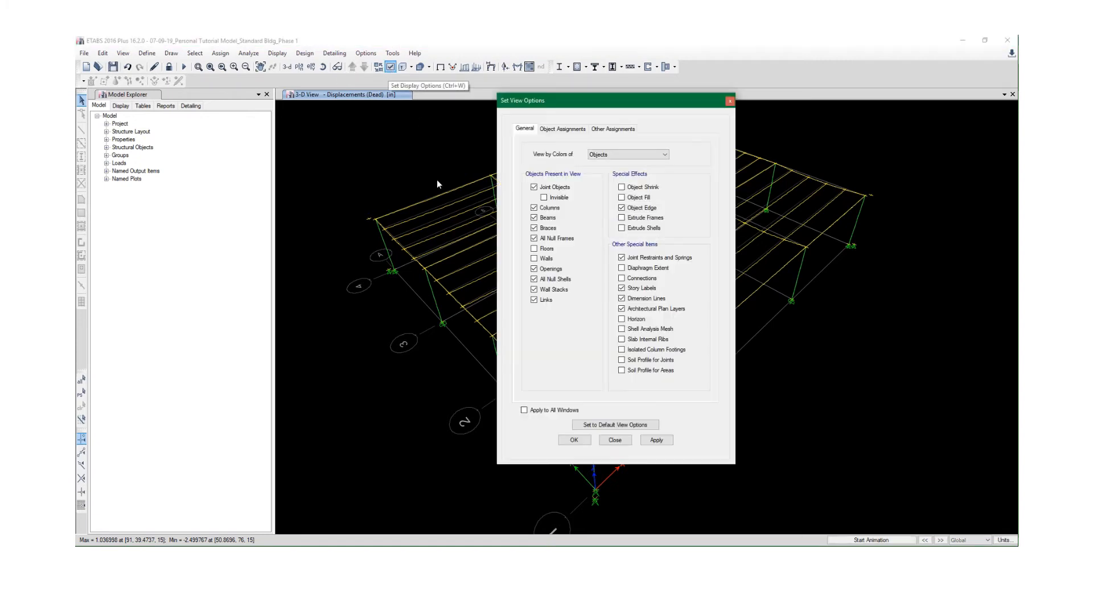
pyautogui.click(631, 198)
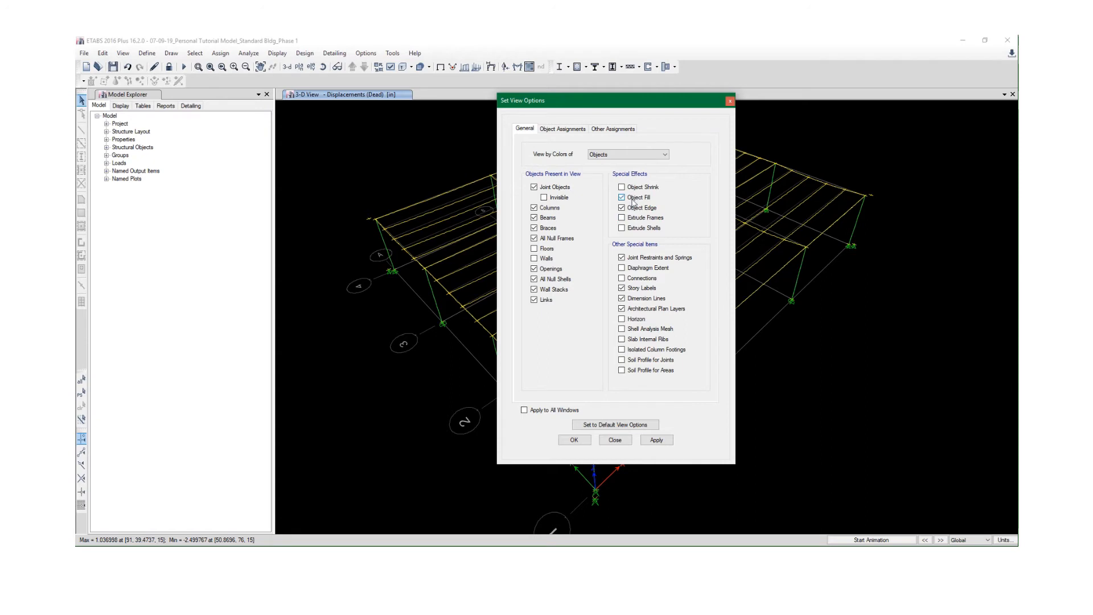
pyautogui.click(535, 249)
pyautogui.click(658, 441)
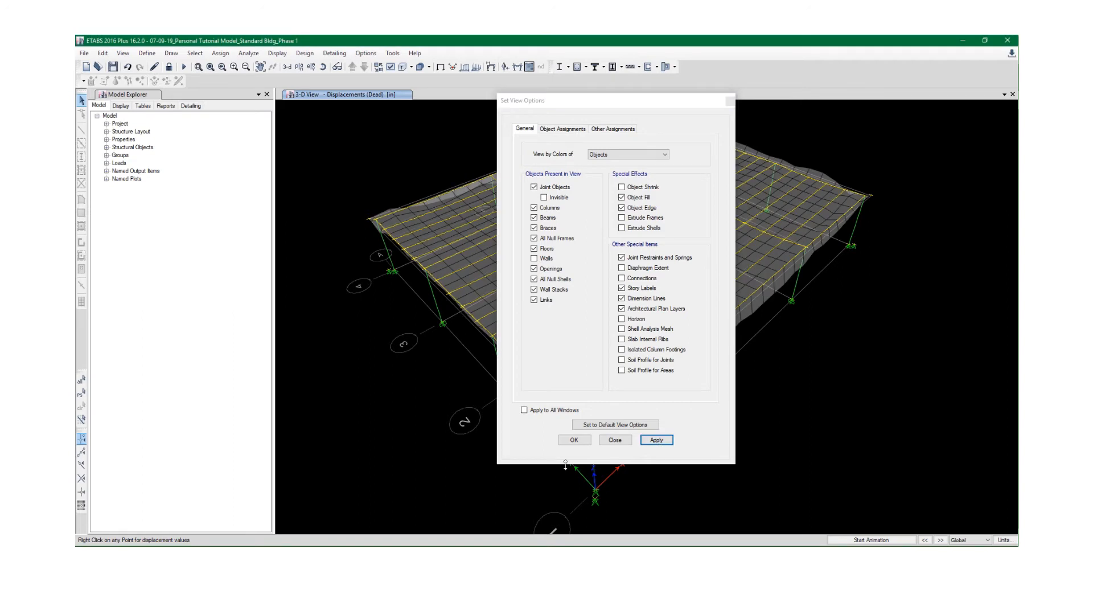
pyautogui.click(573, 441)
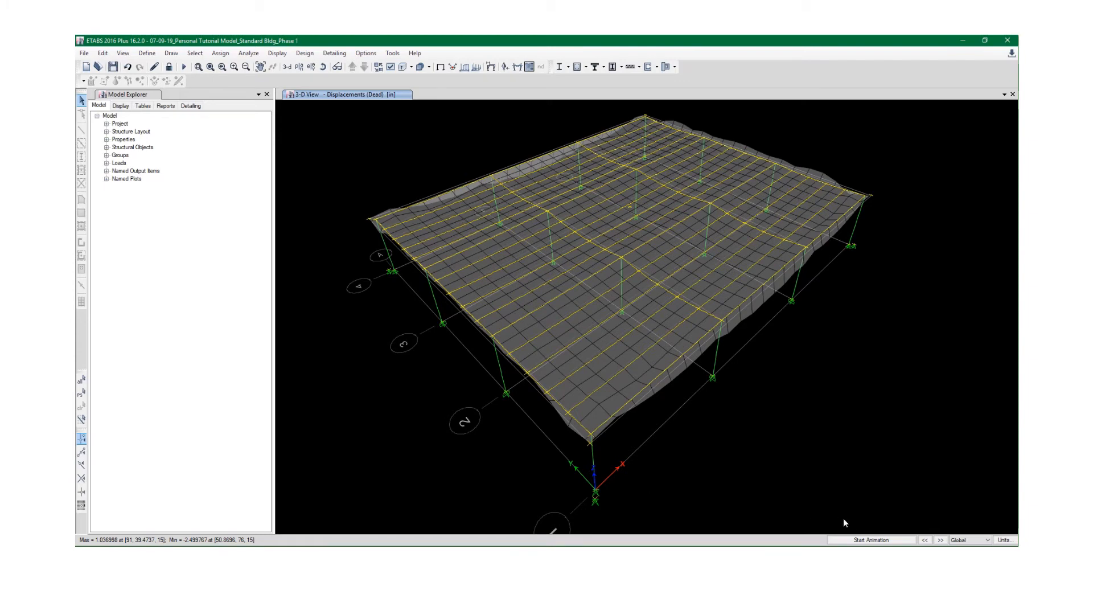
# Animate the Dead displacement shape, stop the animation and examine the deflected floor up close
pyautogui.click(852, 541)
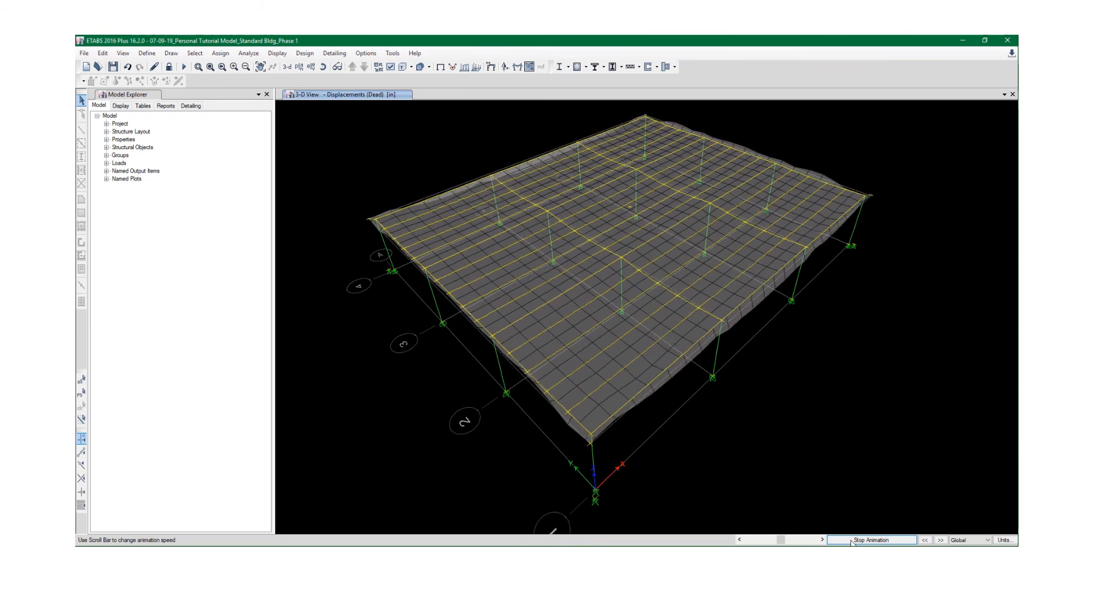
pyautogui.click(854, 540)
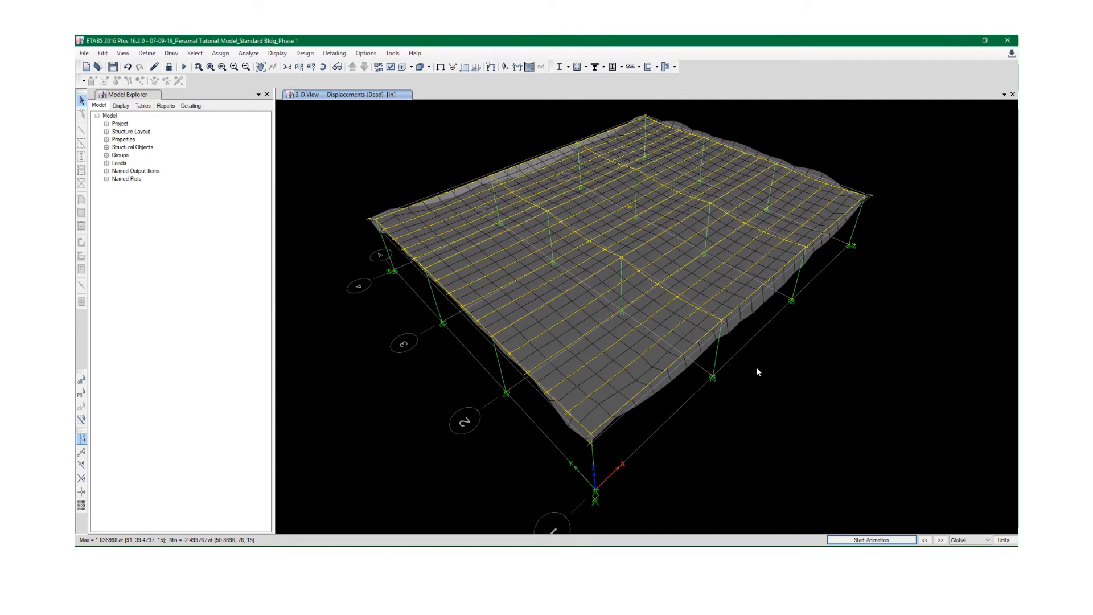
pyautogui.moveTo(759, 360); pyautogui.dragTo(768, 368, button='middle')
pyautogui.scroll(5, 760, 360)
pyautogui.scroll(-5, 760, 360)
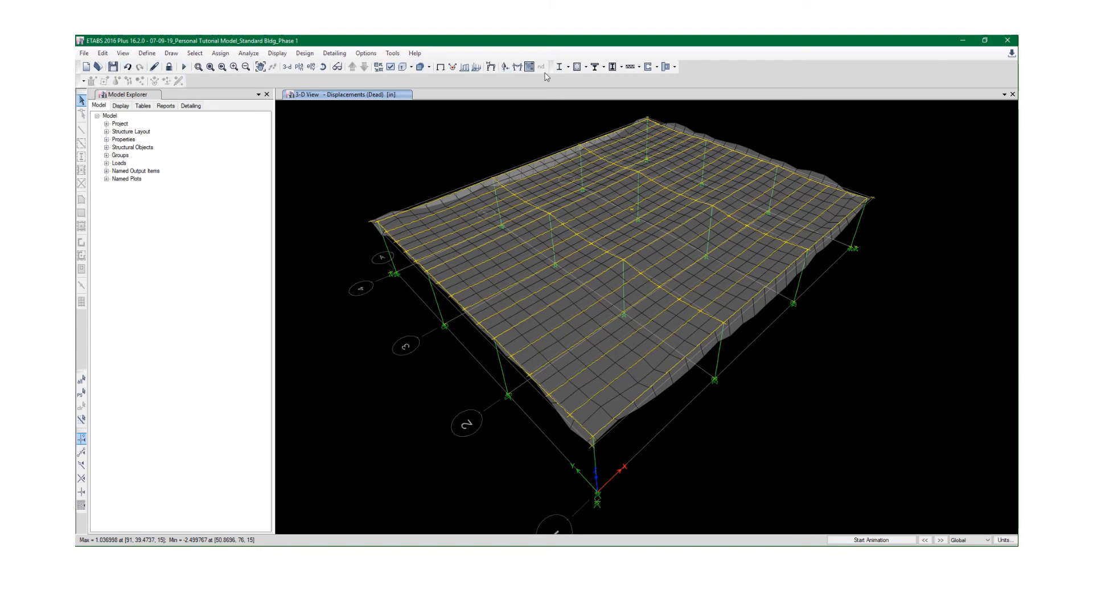
pyautogui.moveTo(378, 135); pyautogui.dragTo(371, 132, button='middle')
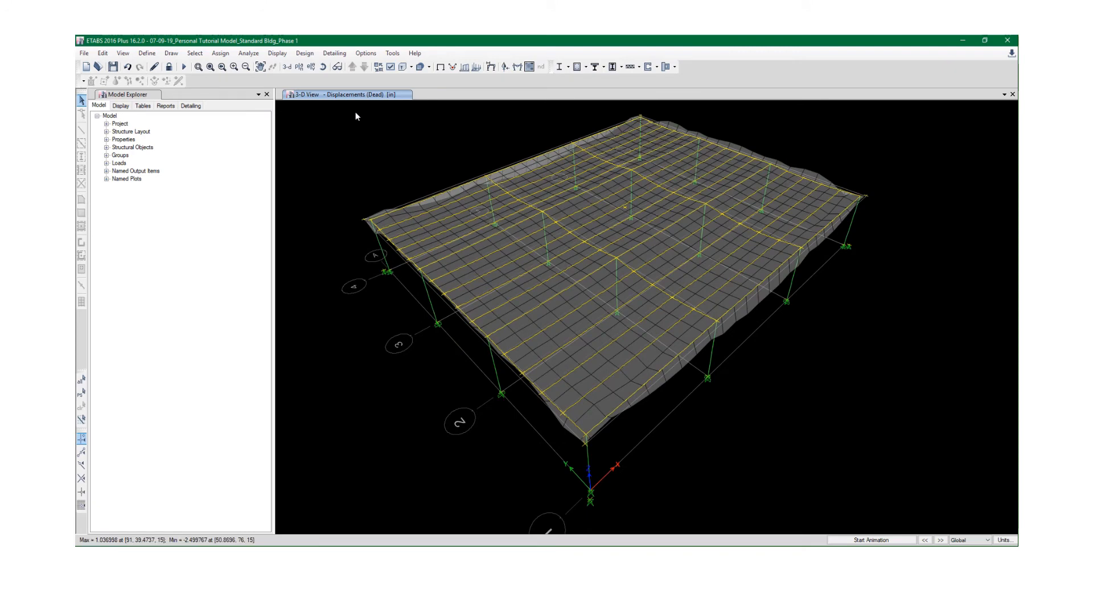
pyautogui.click(304, 53)
pyautogui.click(330, 46)
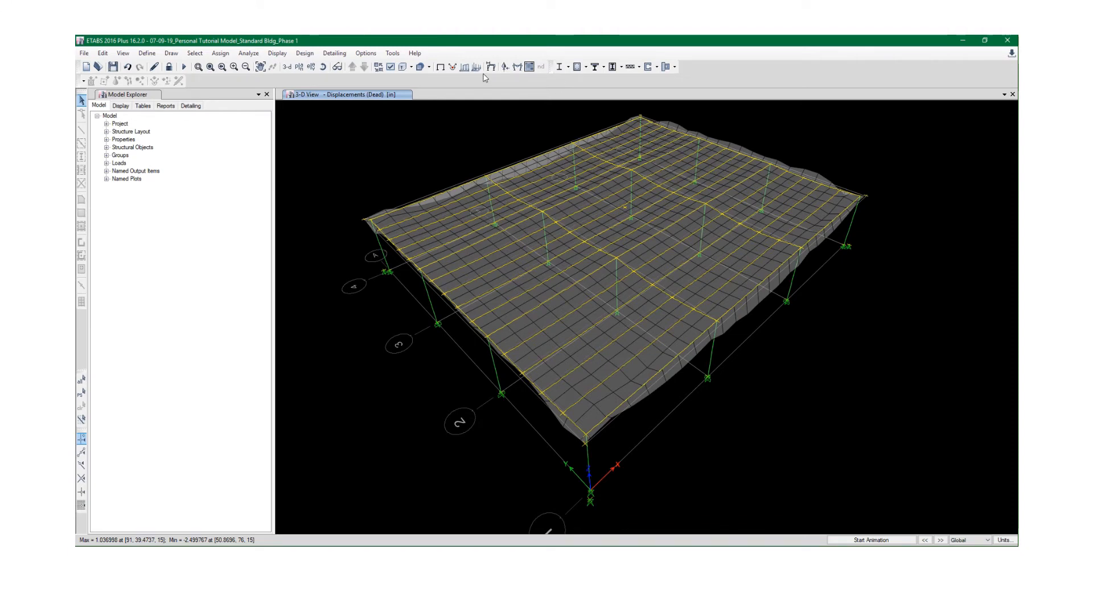
# Return the 3-D view to the undeformed shape and turn off the display of floors and object fill
pyautogui.click(441, 68)
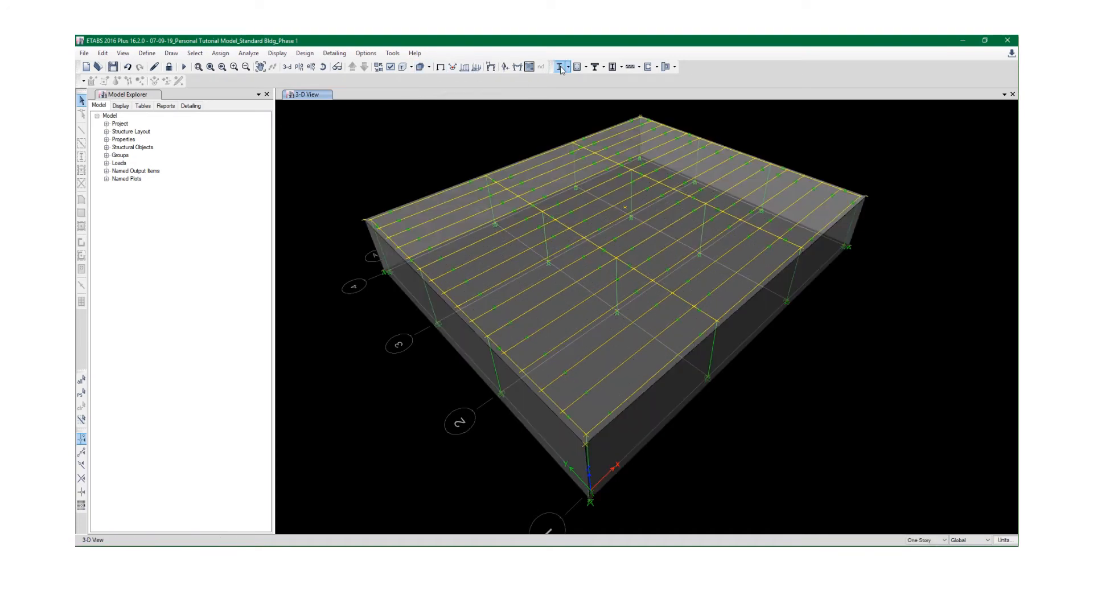
pyautogui.click(391, 68)
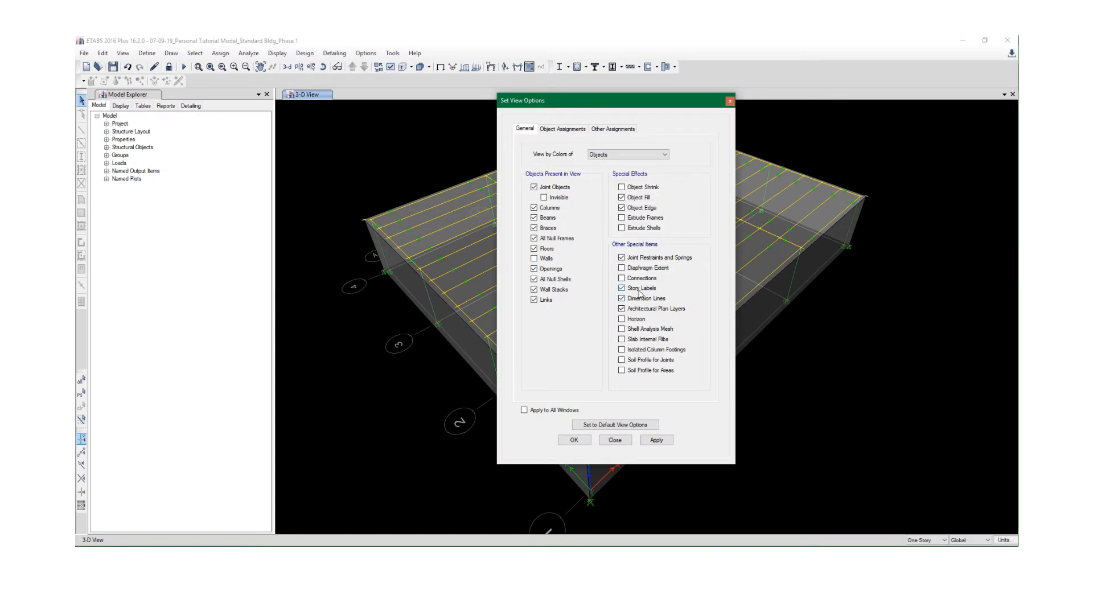
pyautogui.click(634, 311)
pyautogui.click(629, 199)
pyautogui.click(630, 210)
pyautogui.click(656, 440)
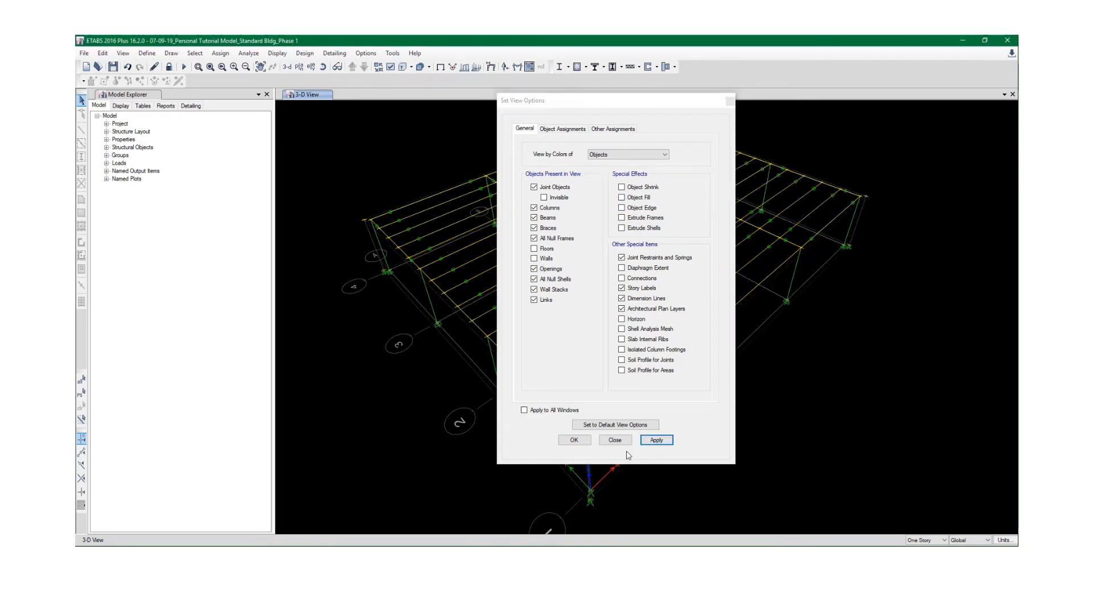
# Display the frame section labels on the members in the 3-D view
pyautogui.click(556, 129)
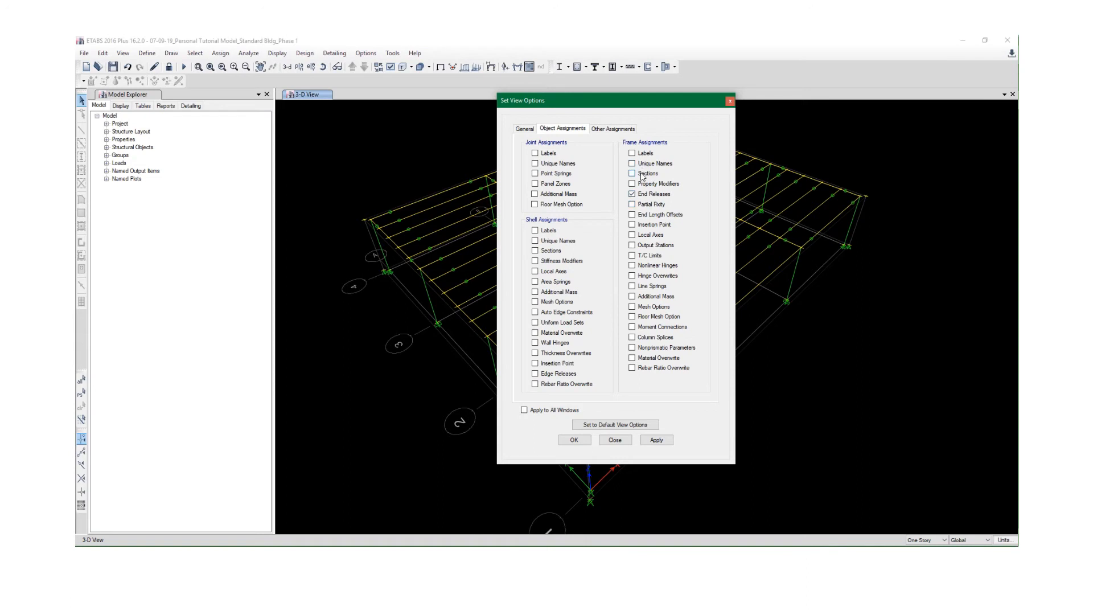
pyautogui.click(657, 439)
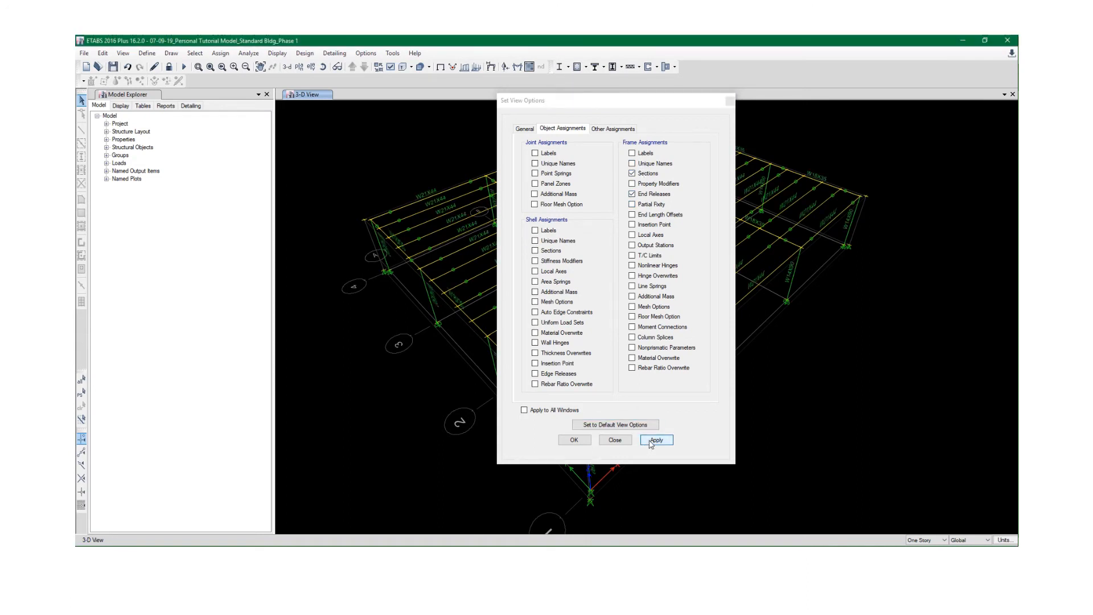
pyautogui.click(572, 439)
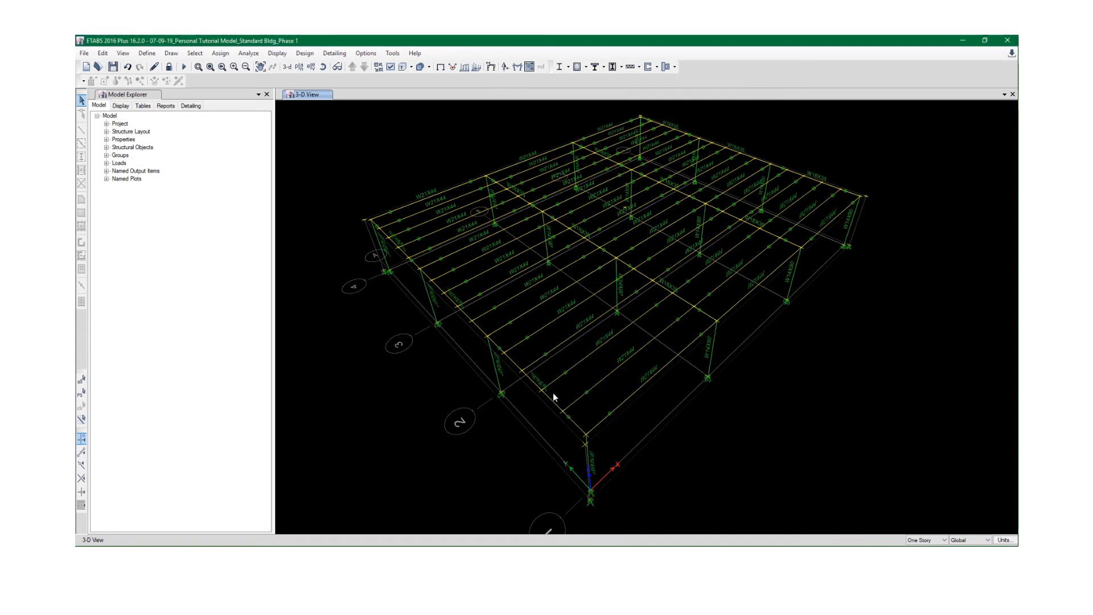
# Run the steel frame design and agree to reiterate analysis and design for the changed stiffness reduction factors
pyautogui.click(561, 68)
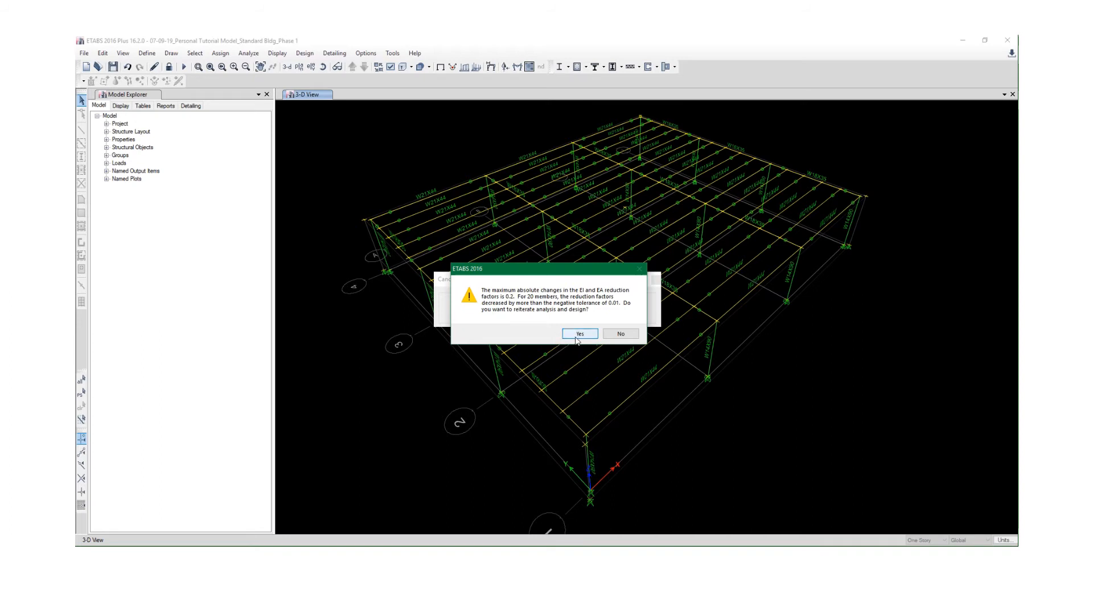
pyautogui.click(579, 334)
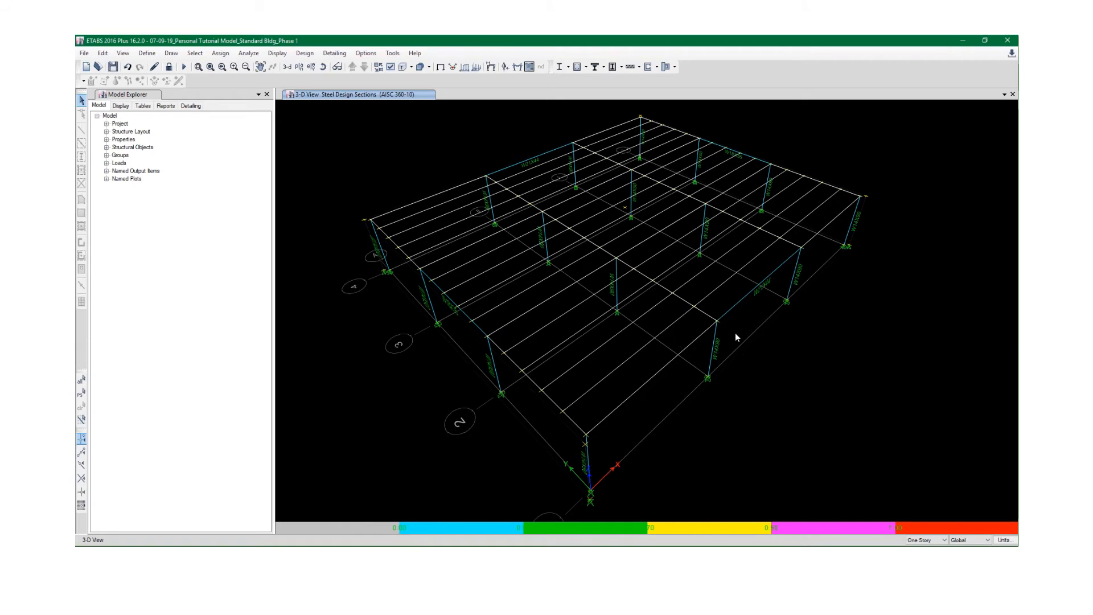
pyautogui.scroll(5, 736, 333)
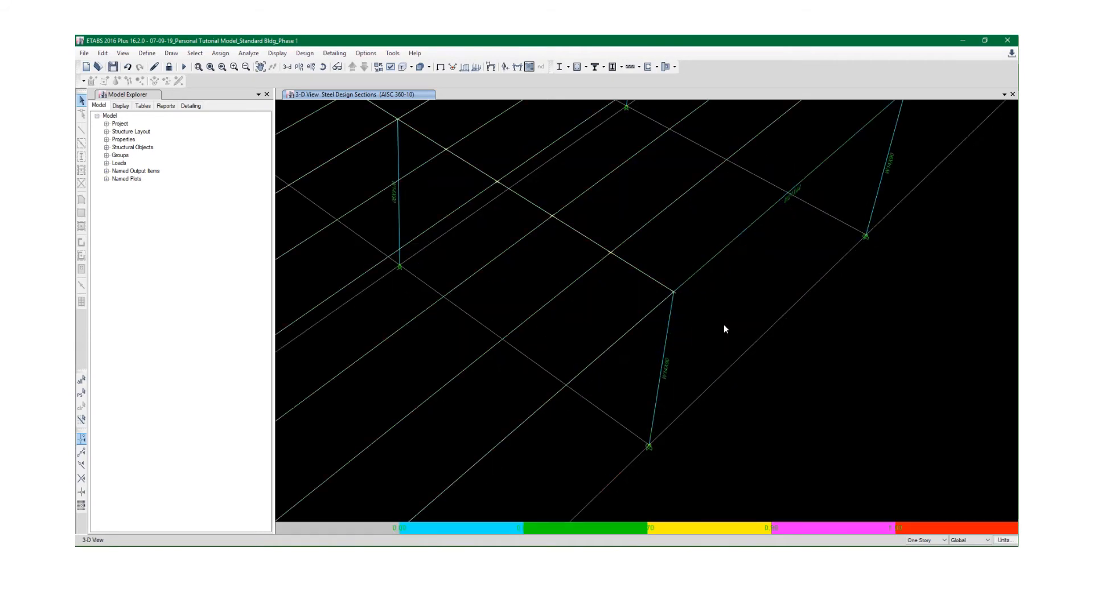
pyautogui.scroll(-5, 725, 328)
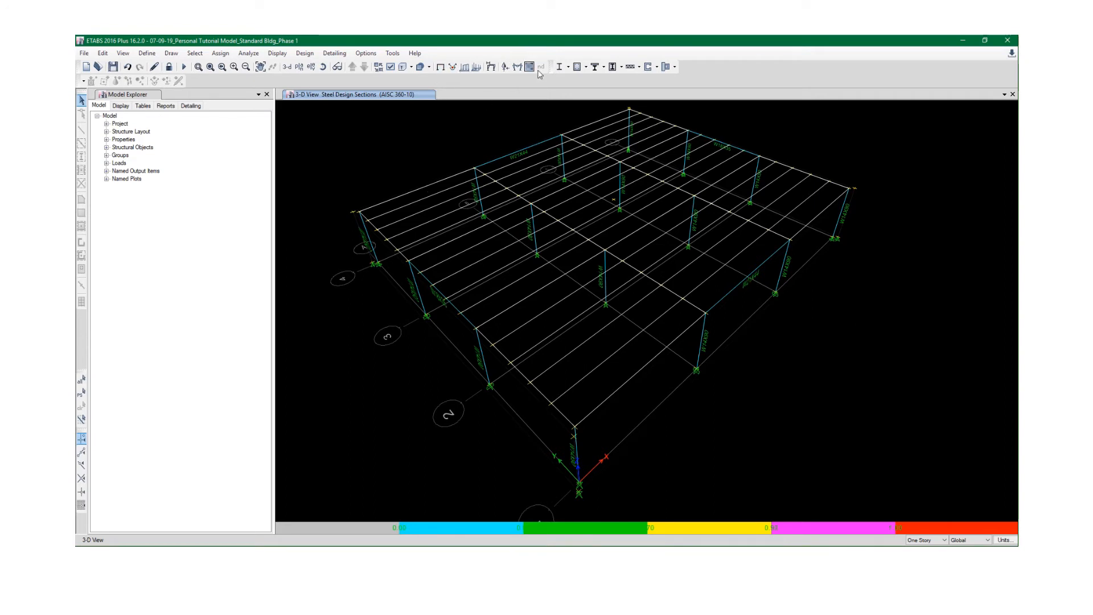
pyautogui.click(568, 67)
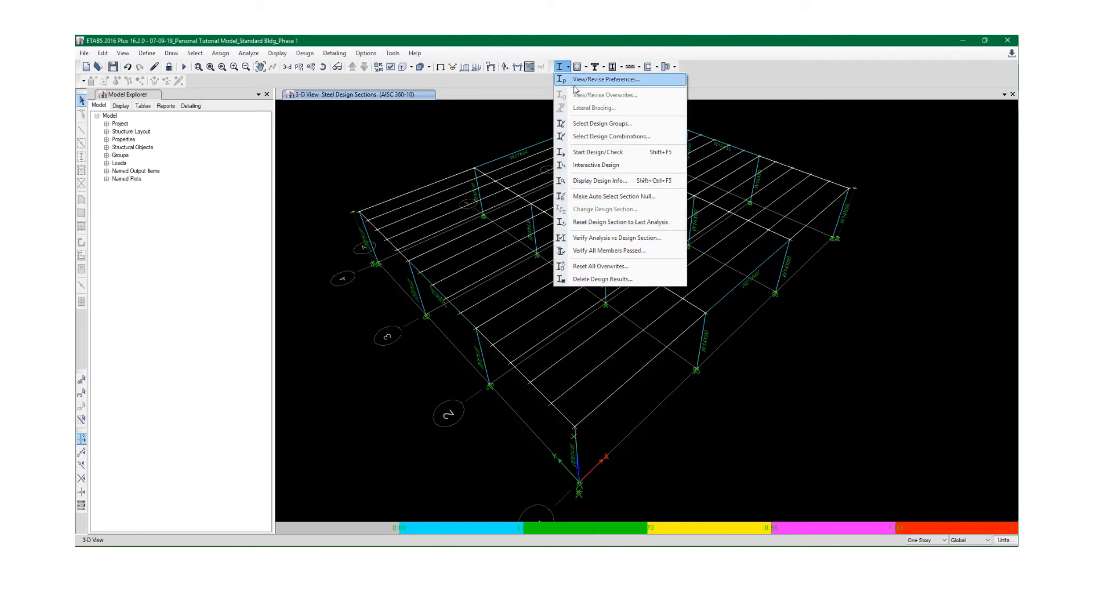
pyautogui.click(587, 181)
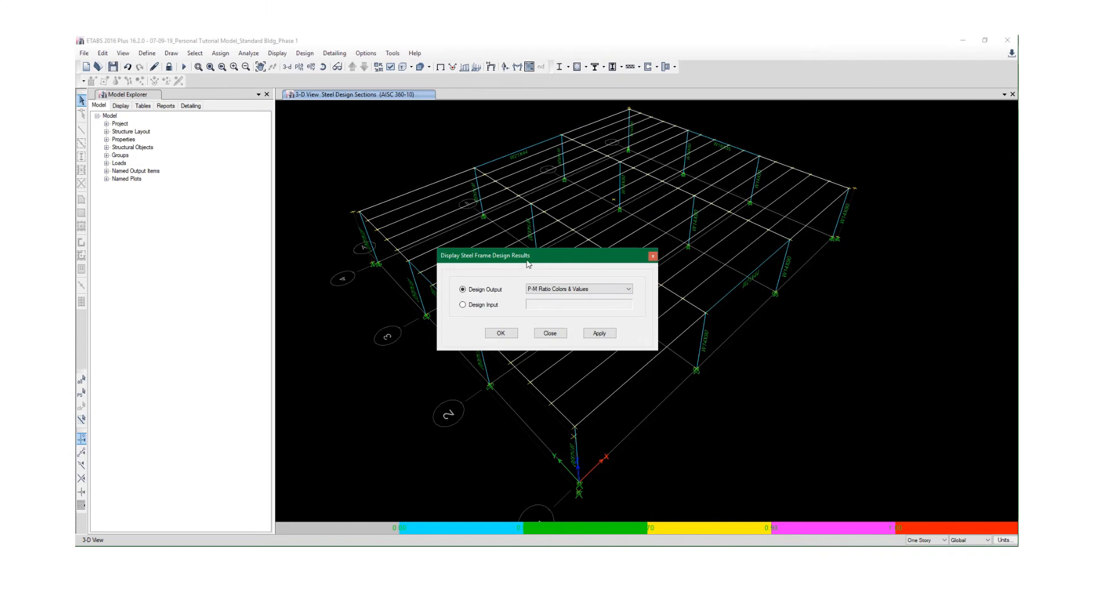
pyautogui.moveTo(528, 264); pyautogui.dragTo(879, 271)
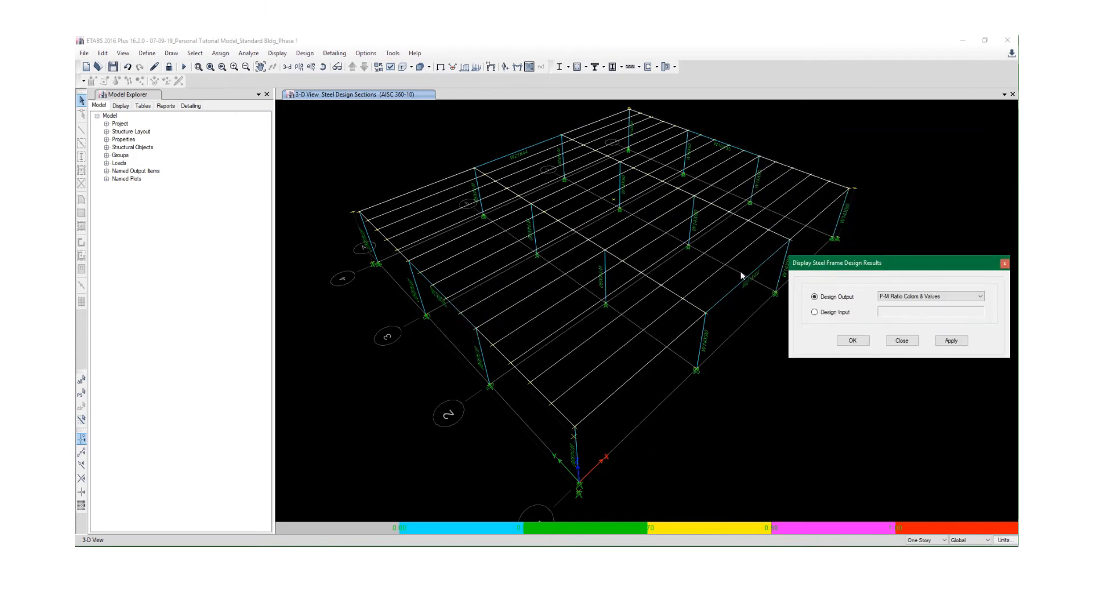
pyautogui.click(1005, 265)
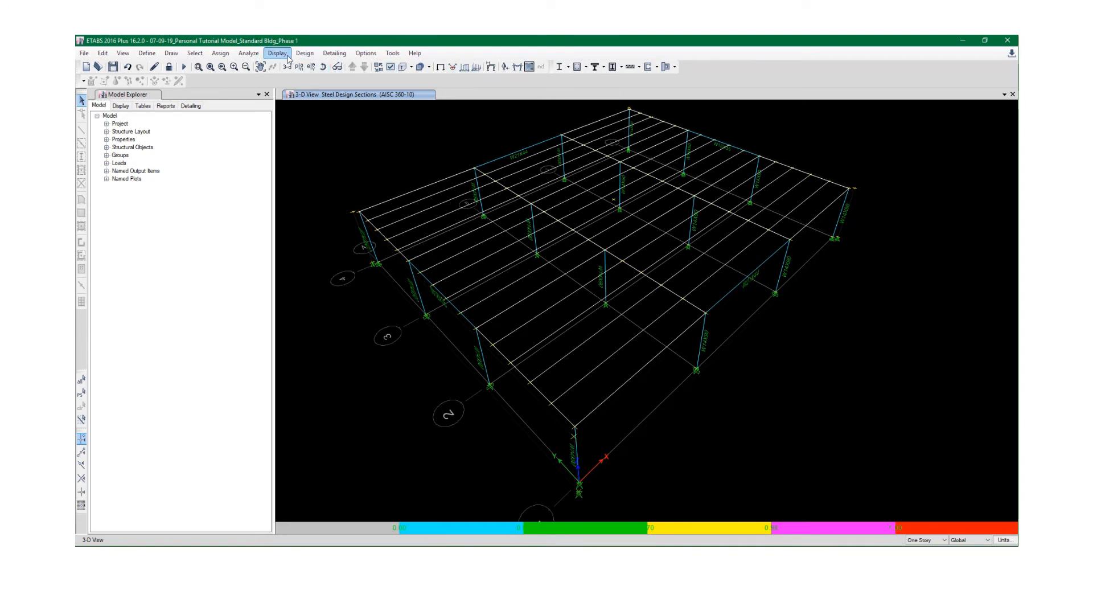
# Display the steel frame design output as P-M Ratio Colors & Values on the 3-D view and check the members
pyautogui.click(305, 54)
pyautogui.moveTo(314, 65)
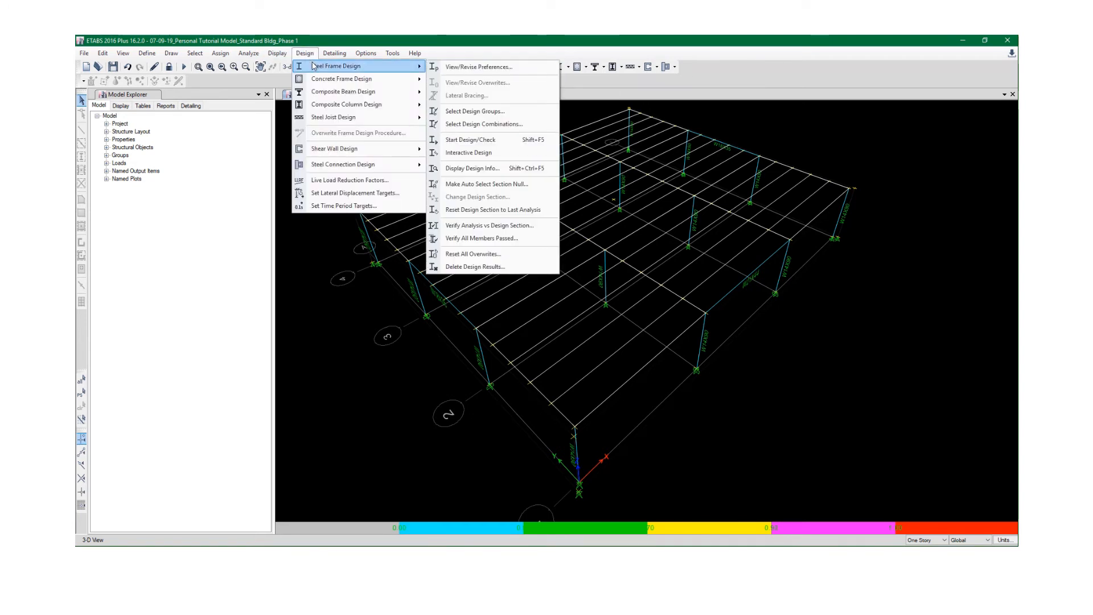
pyautogui.moveTo(349, 69)
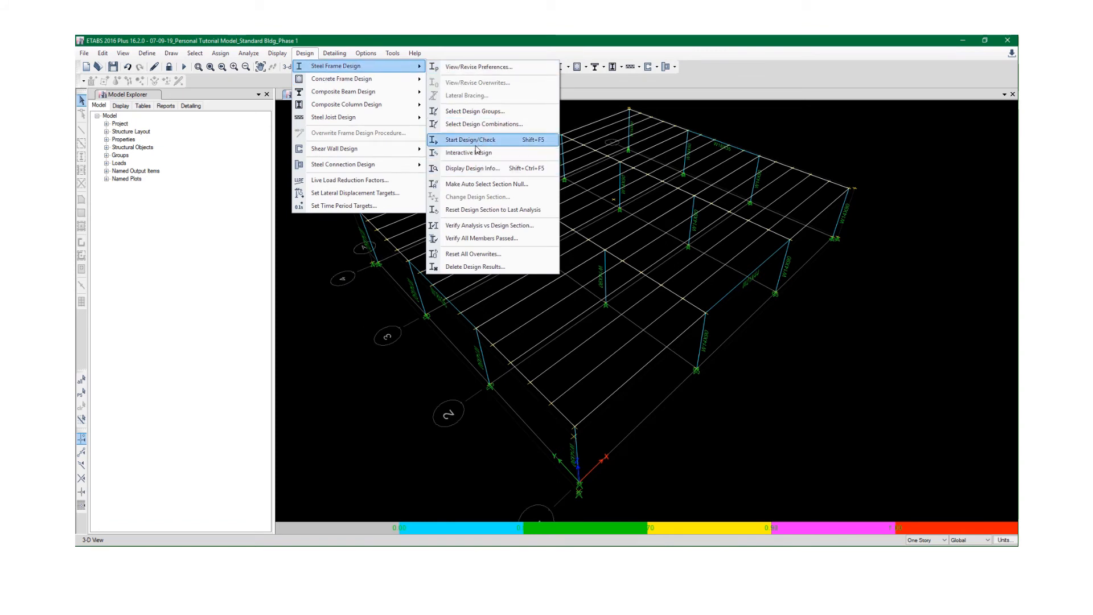
pyautogui.click(467, 170)
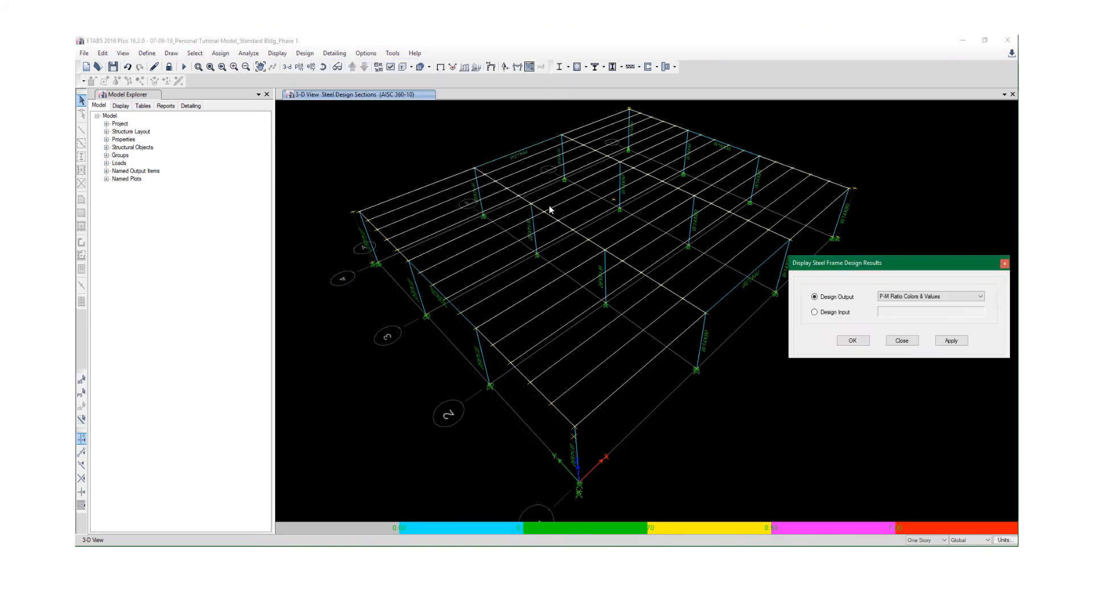
pyautogui.moveTo(831, 266); pyautogui.dragTo(823, 279)
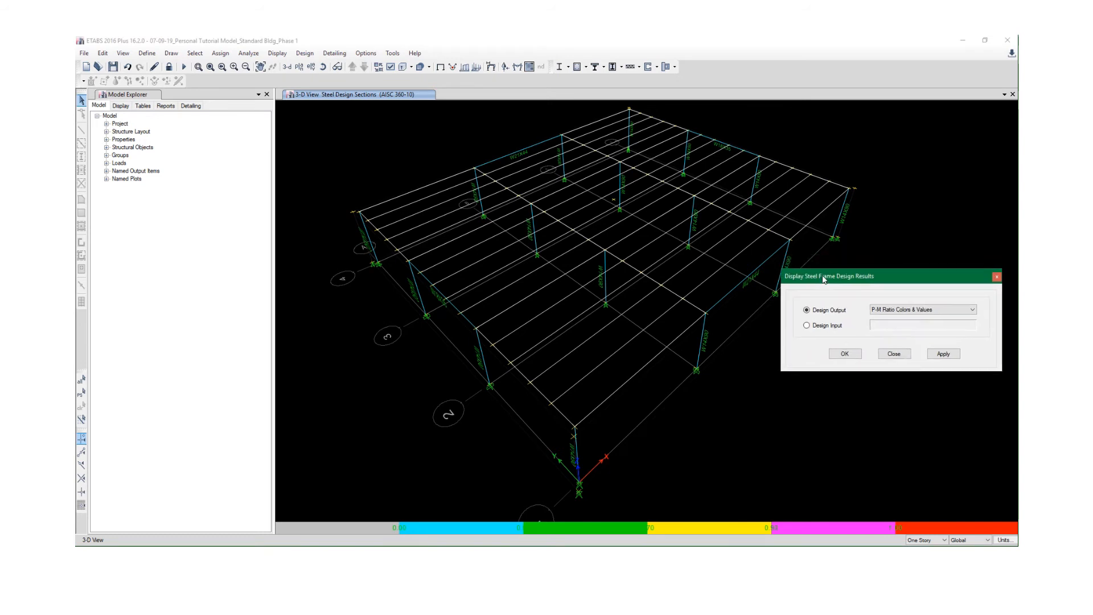
pyautogui.click(943, 353)
pyautogui.click(844, 356)
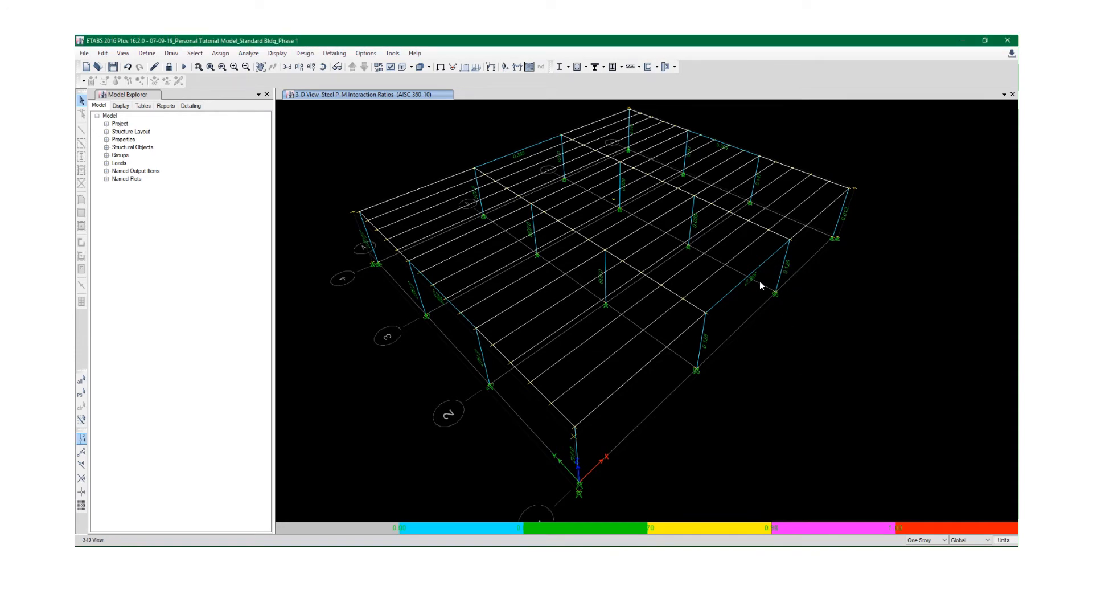
pyautogui.keyDown('shift'); pyautogui.moveTo(759, 281); pyautogui.dragTo(728, 265, button='middle'); pyautogui.keyUp('shift')
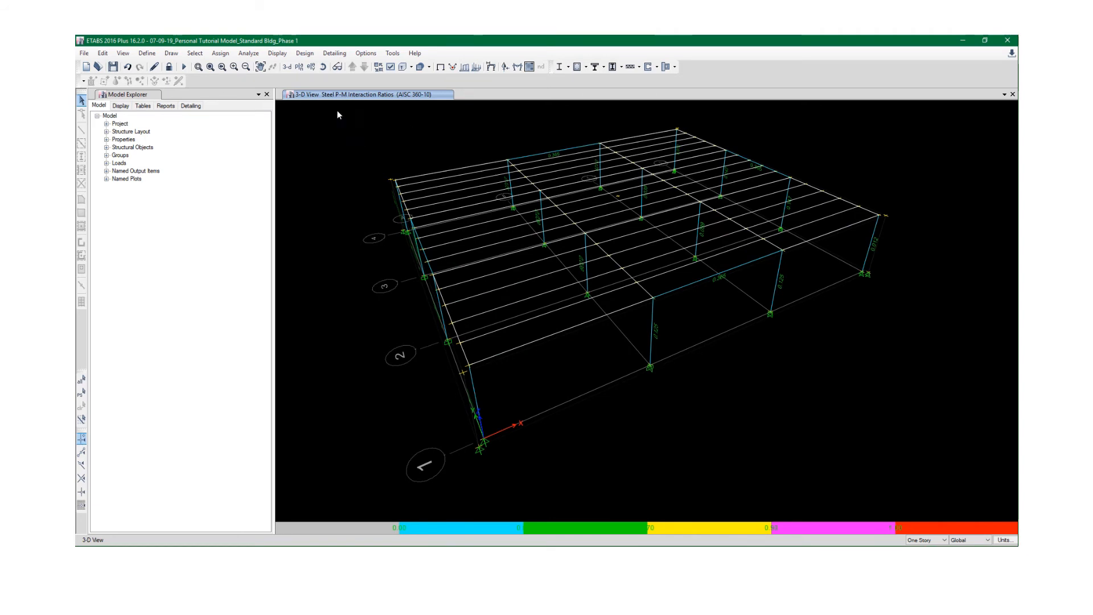
# Select the whole model and overwrite the frame design procedure with Steel Frame Design
pyautogui.moveTo(337, 111); pyautogui.dragTo(969, 494)
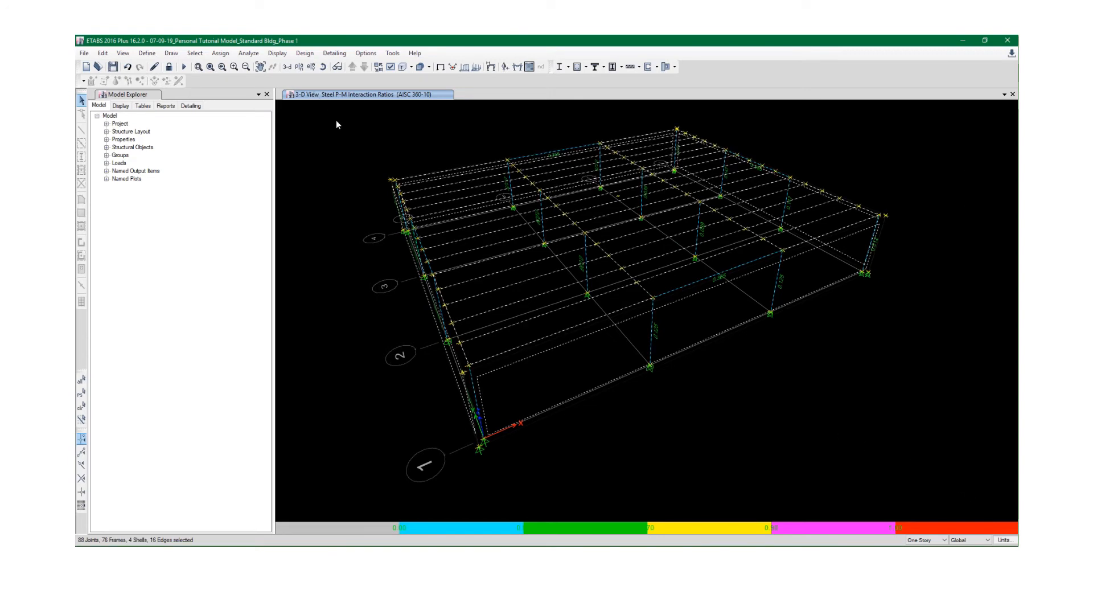
pyautogui.click(304, 54)
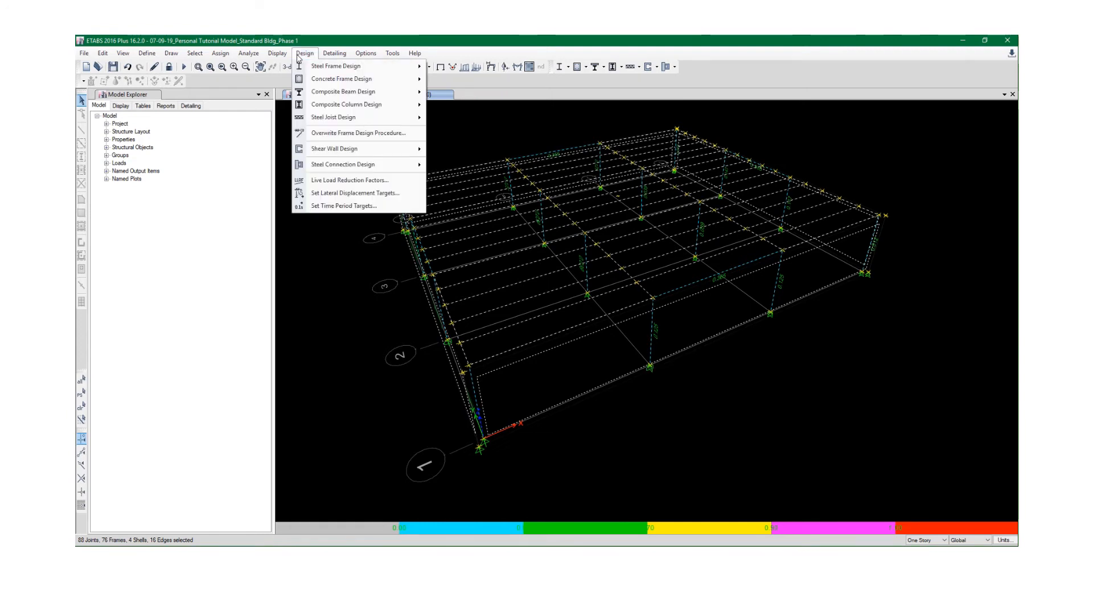
pyautogui.click(376, 135)
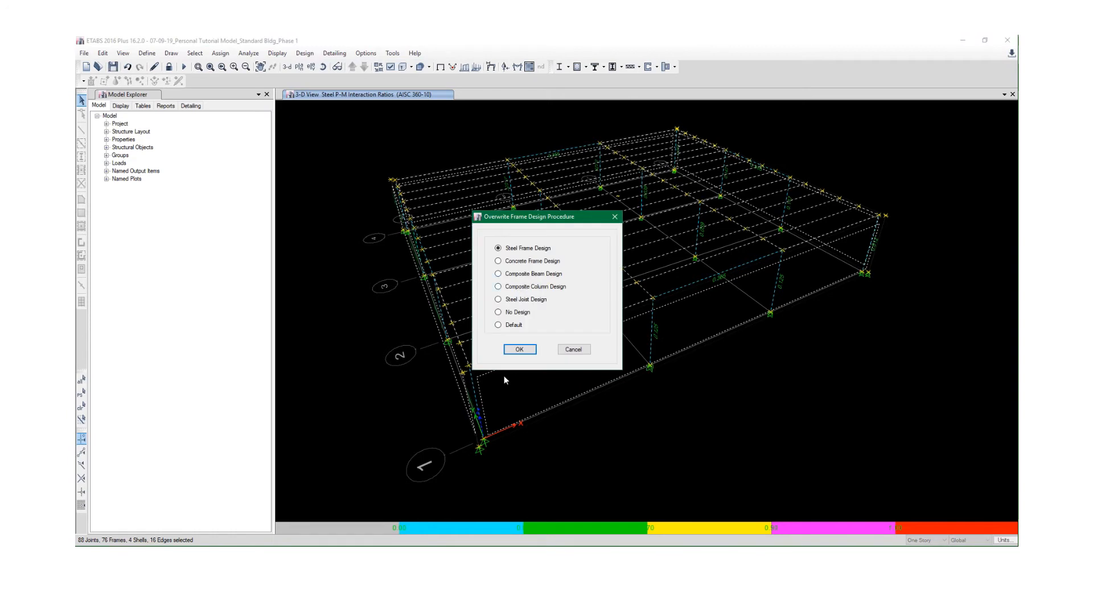
pyautogui.click(519, 349)
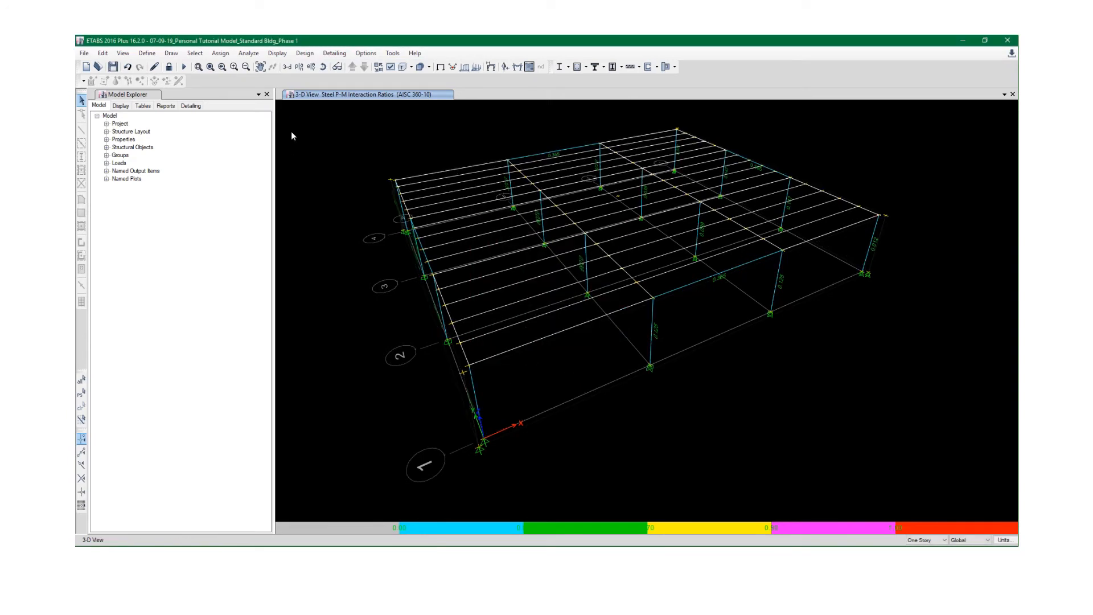
# Run the analysis and the steel frame design again, agreeing to reiterate for the changed EI and EA reduction factors
pyautogui.click(184, 67)
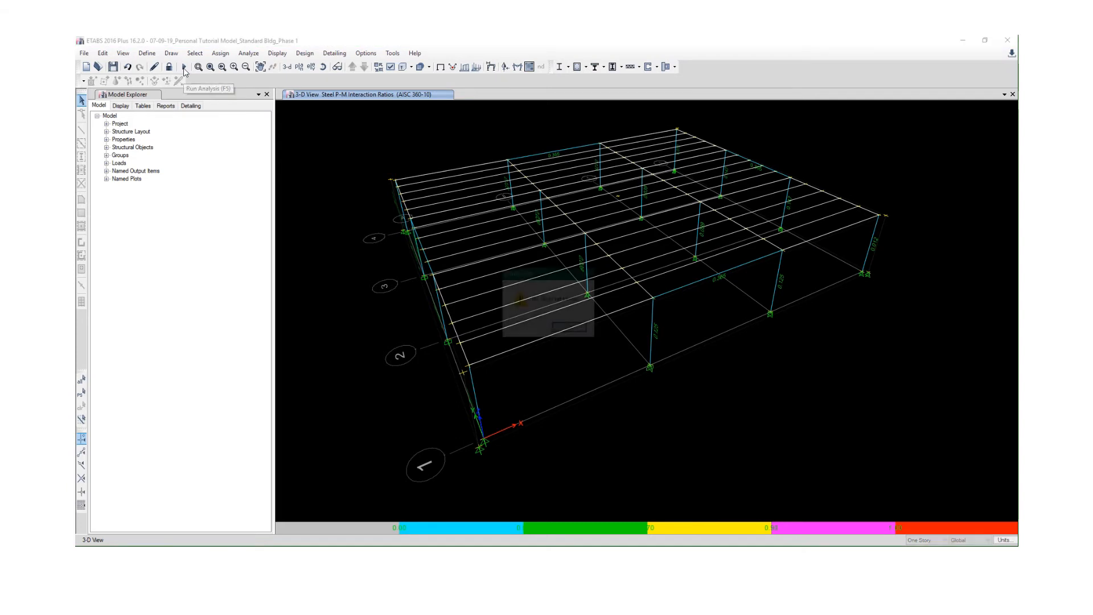
pyautogui.click(570, 329)
pyautogui.moveTo(557, 66)
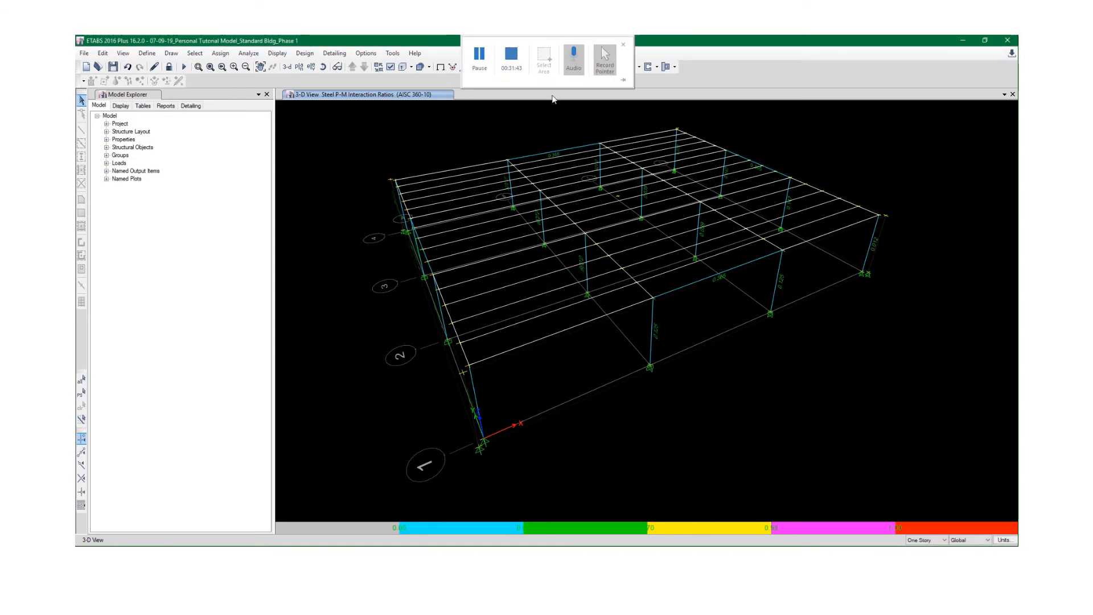
pyautogui.click(560, 67)
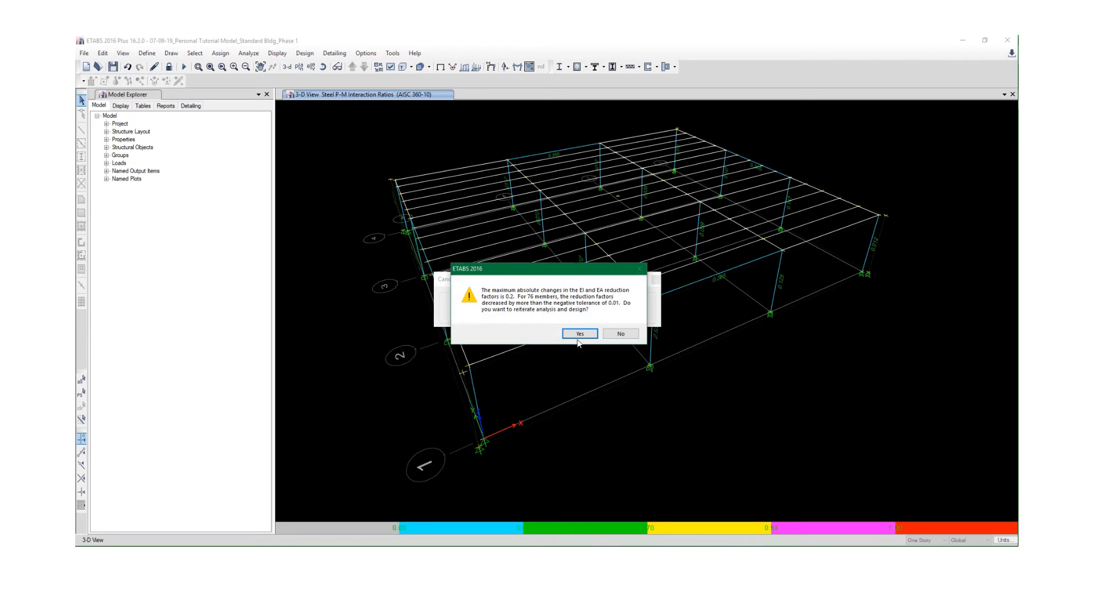
pyautogui.click(578, 337)
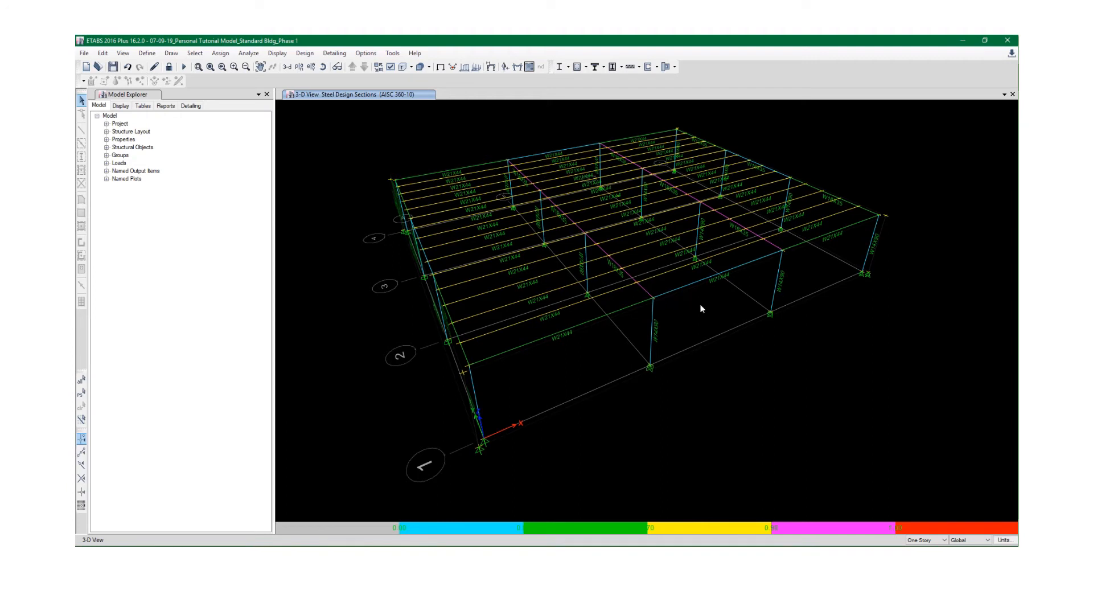
pyautogui.click(567, 66)
pyautogui.click(584, 79)
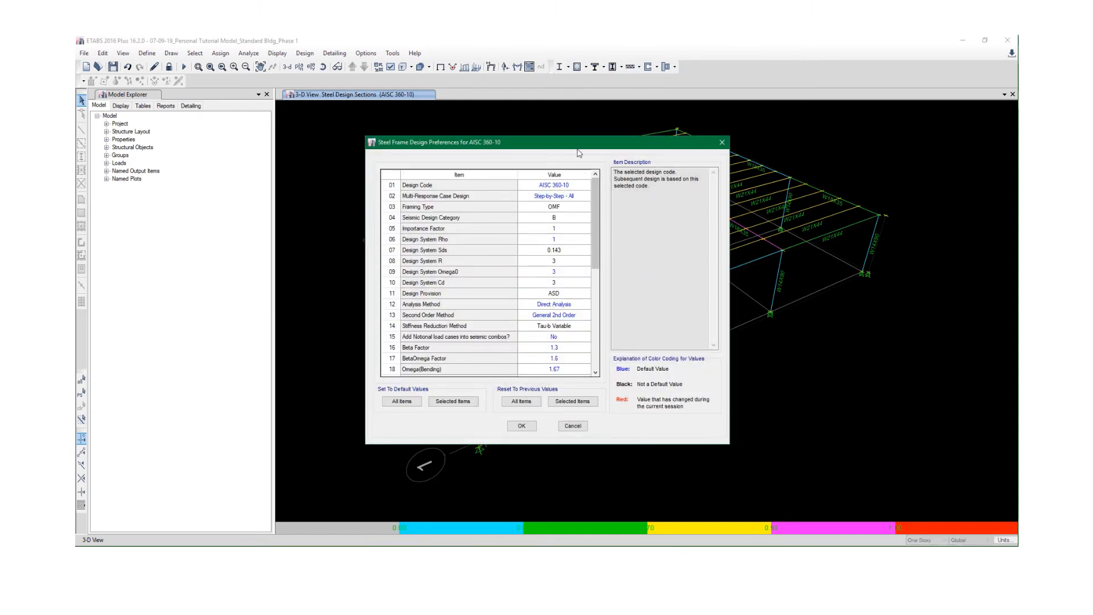
pyautogui.moveTo(579, 143); pyautogui.dragTo(664, 141)
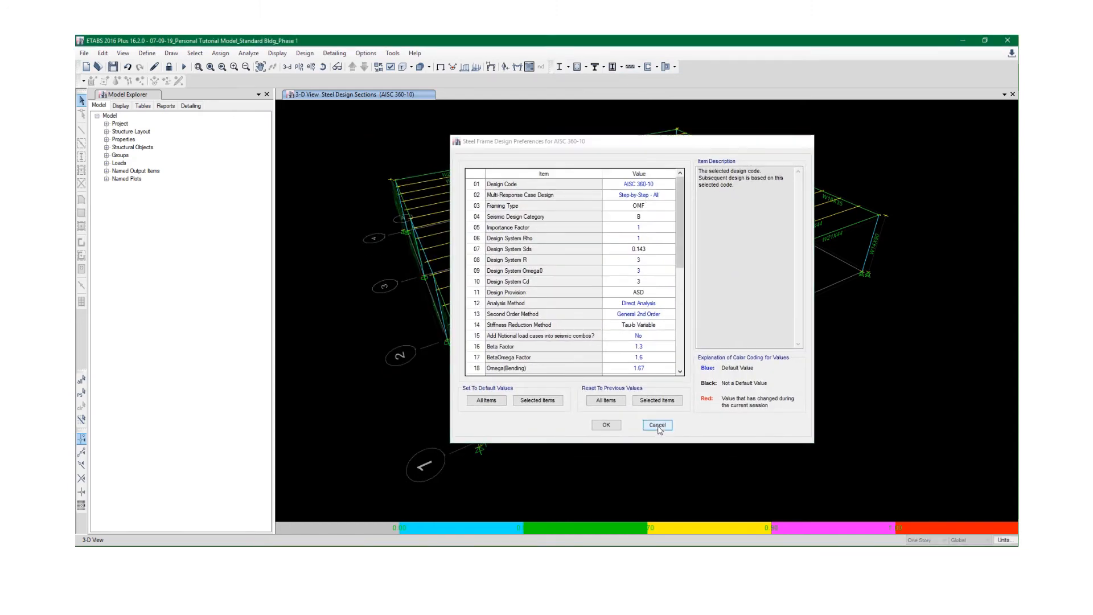
pyautogui.click(657, 425)
# Show the P-M Ratio Colors & Values of the new steel frame design on the 3-D view
pyautogui.click(568, 69)
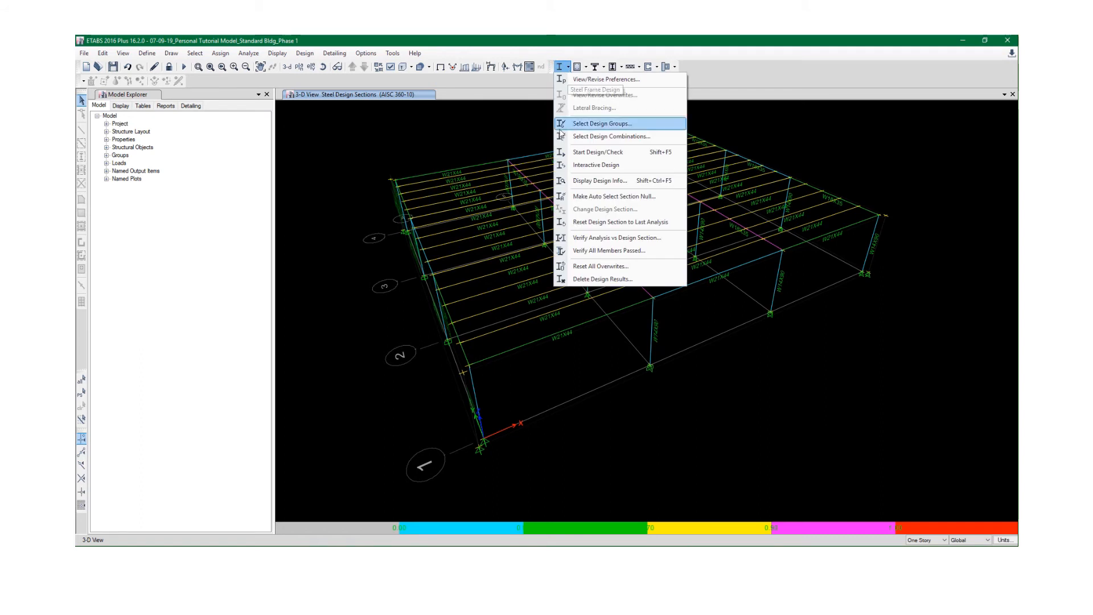
pyautogui.click(566, 185)
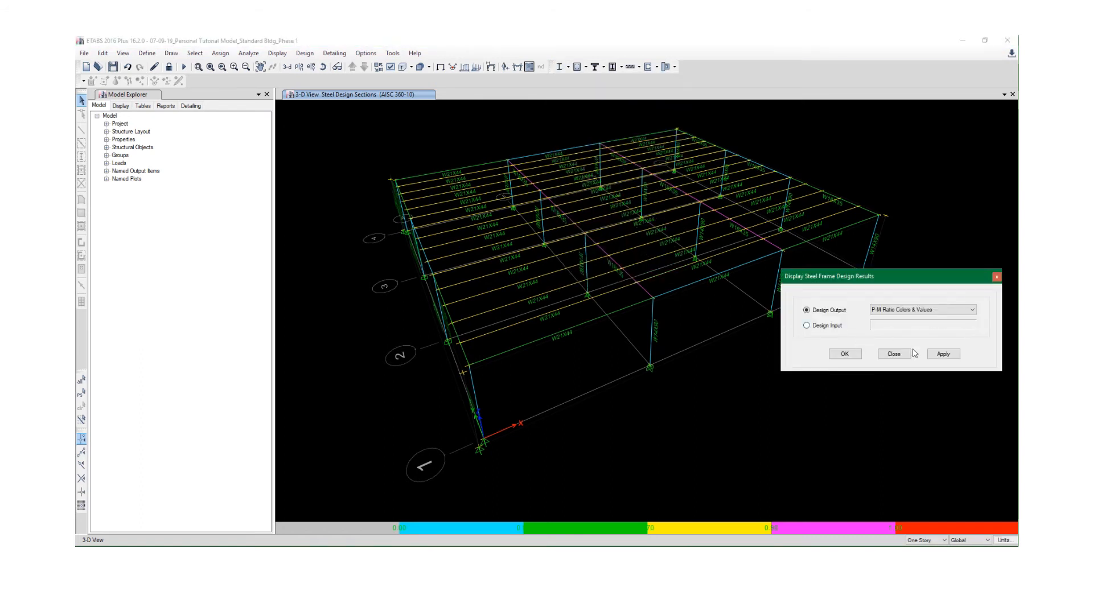
pyautogui.click(943, 354)
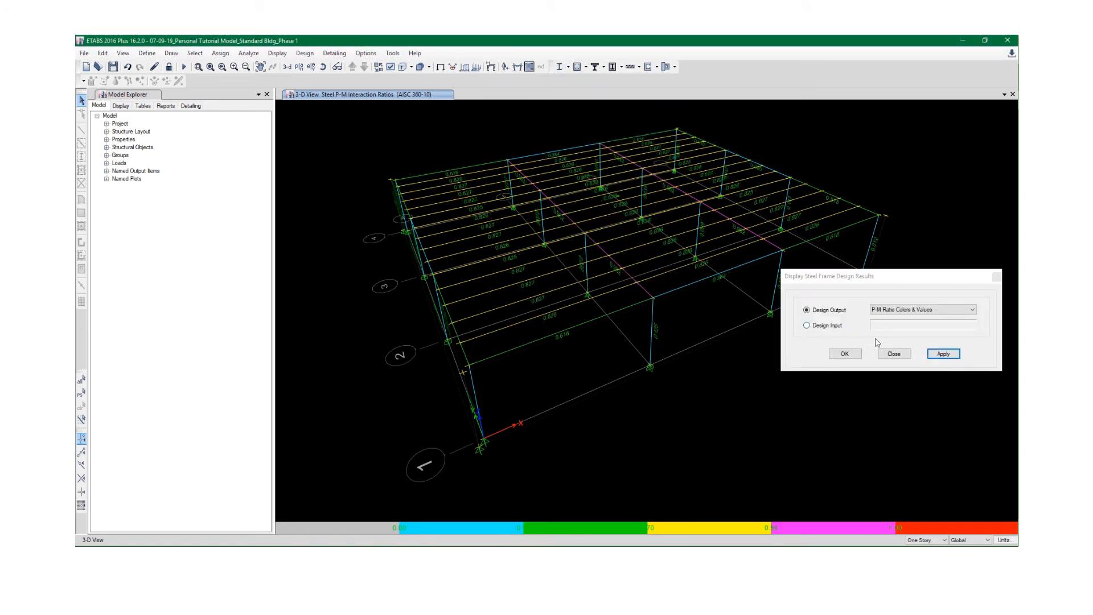
pyautogui.click(844, 354)
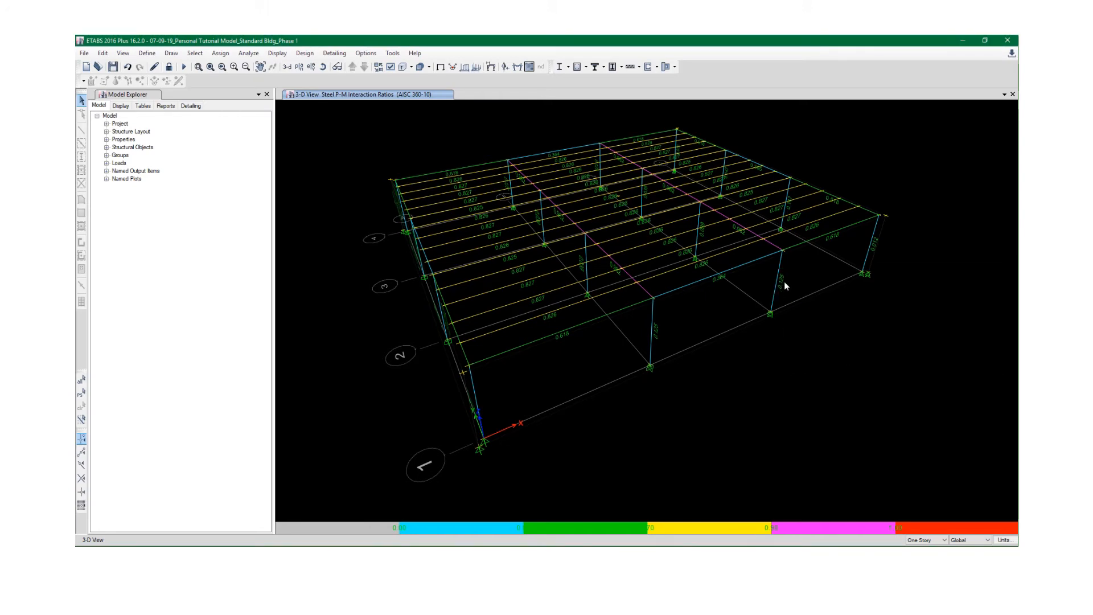
# Open the steel stress check of exterior column C9 and bring up its design details report
pyautogui.scroll(3, 784, 283)
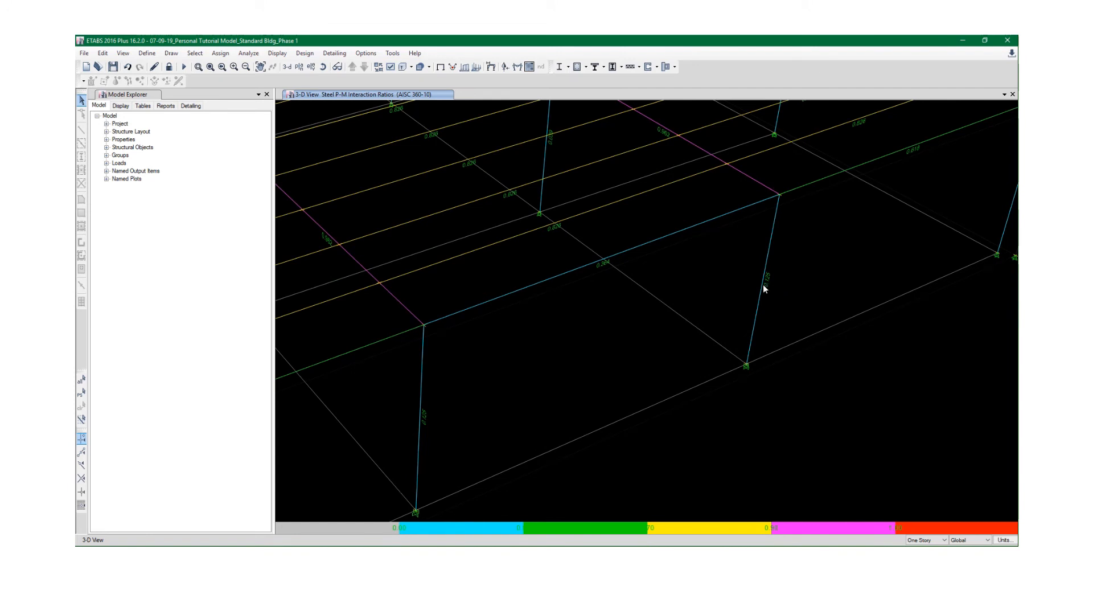
pyautogui.click(764, 289)
pyautogui.rightClick(764, 289)
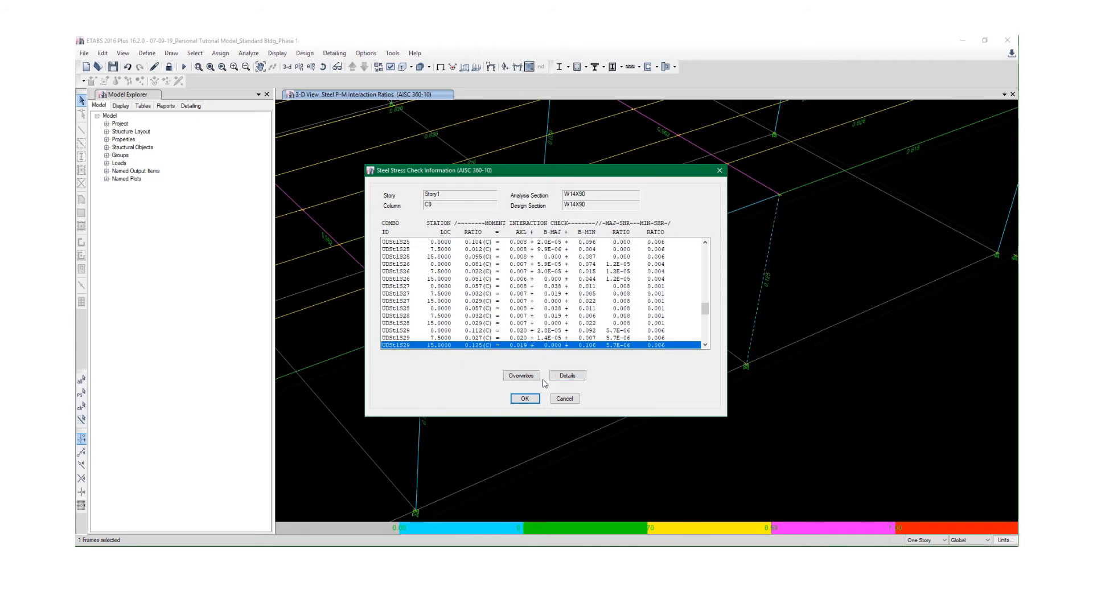
pyautogui.click(567, 376)
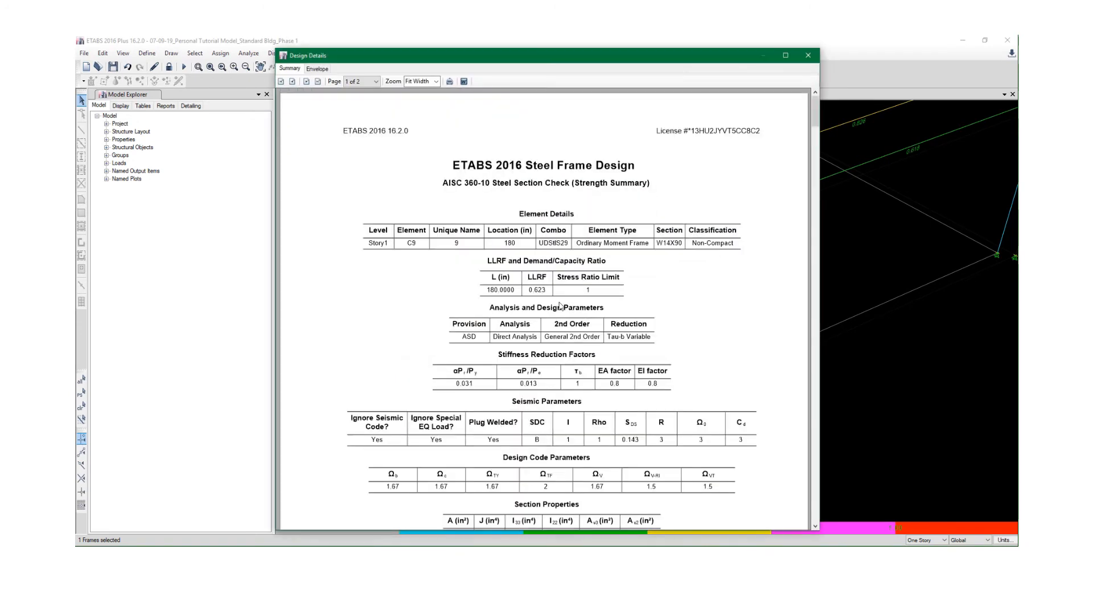
pyautogui.moveTo(631, 56); pyautogui.dragTo(622, 42)
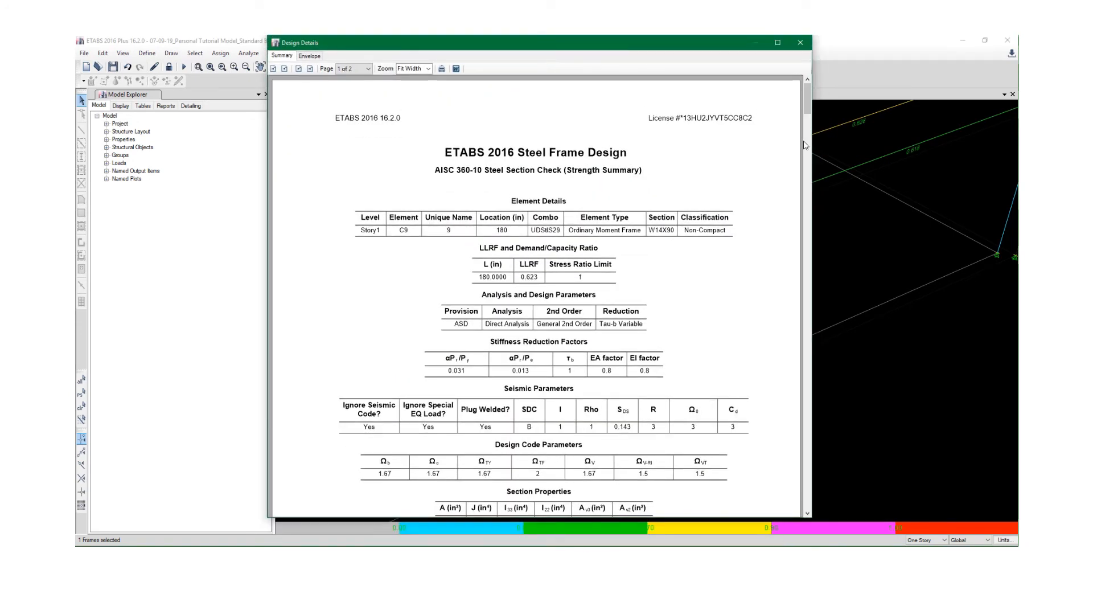
# Examine the column's strength summary report, covering its design parameters, section properties, demand/capacity ratio, moments and shear
pyautogui.moveTo(809, 92); pyautogui.dragTo(808, 235)
pyautogui.scroll(-5, 692, 312)
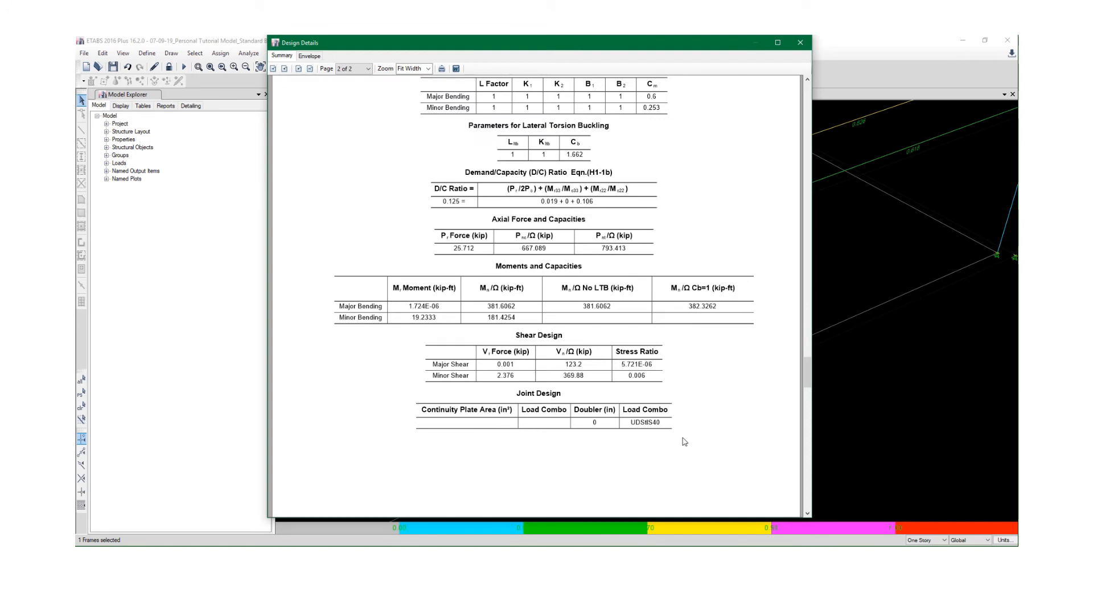
pyautogui.scroll(1, 686, 415)
pyautogui.scroll(15, 699, 358)
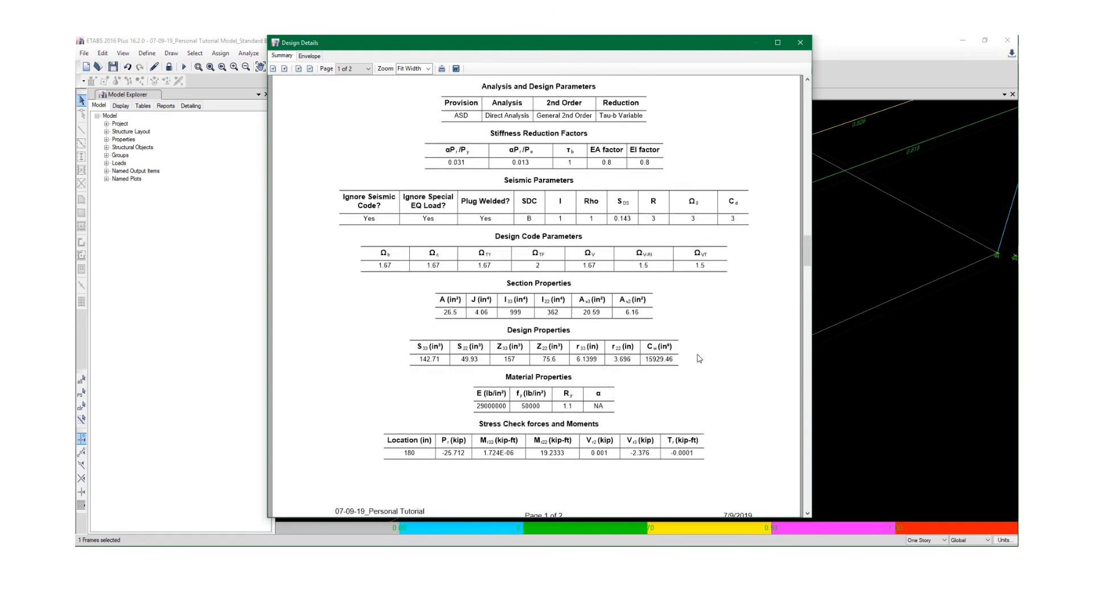
pyautogui.scroll(-4, 699, 358)
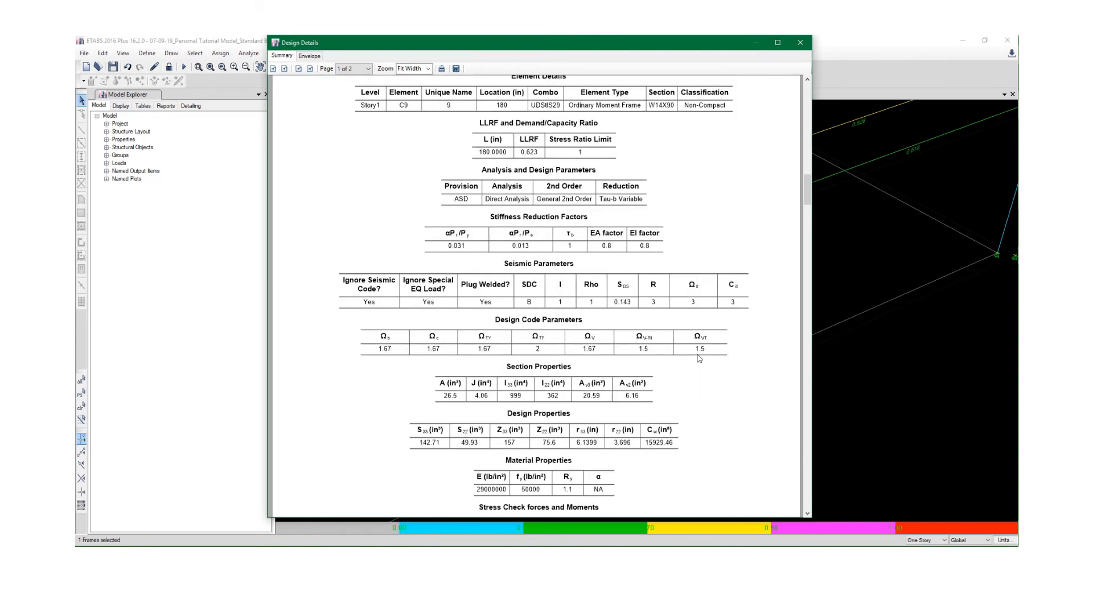
pyautogui.scroll(2, 699, 358)
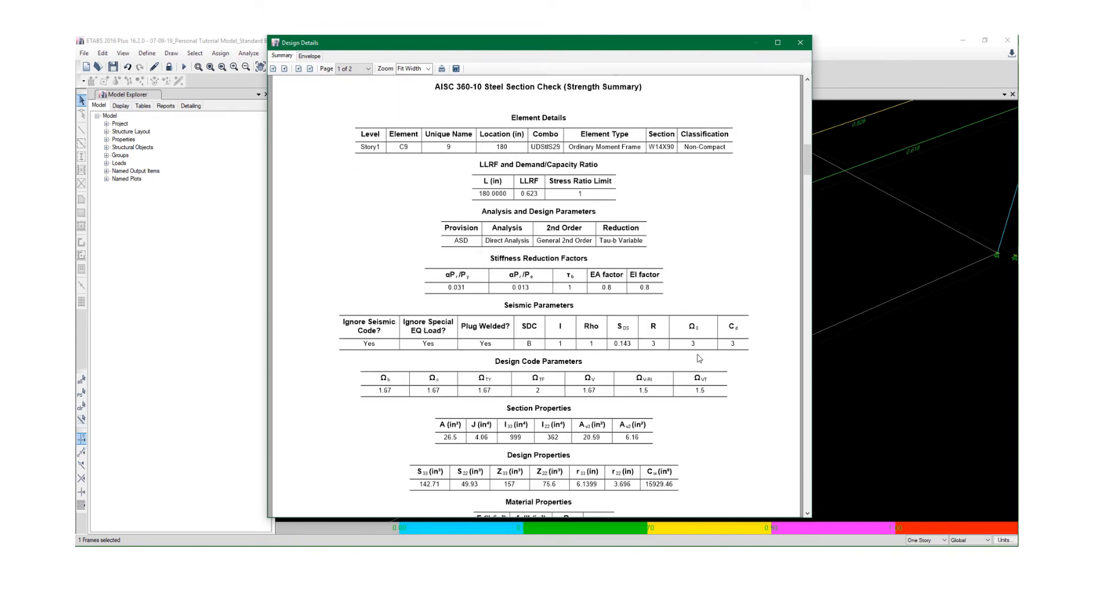
pyautogui.scroll(-3, 699, 358)
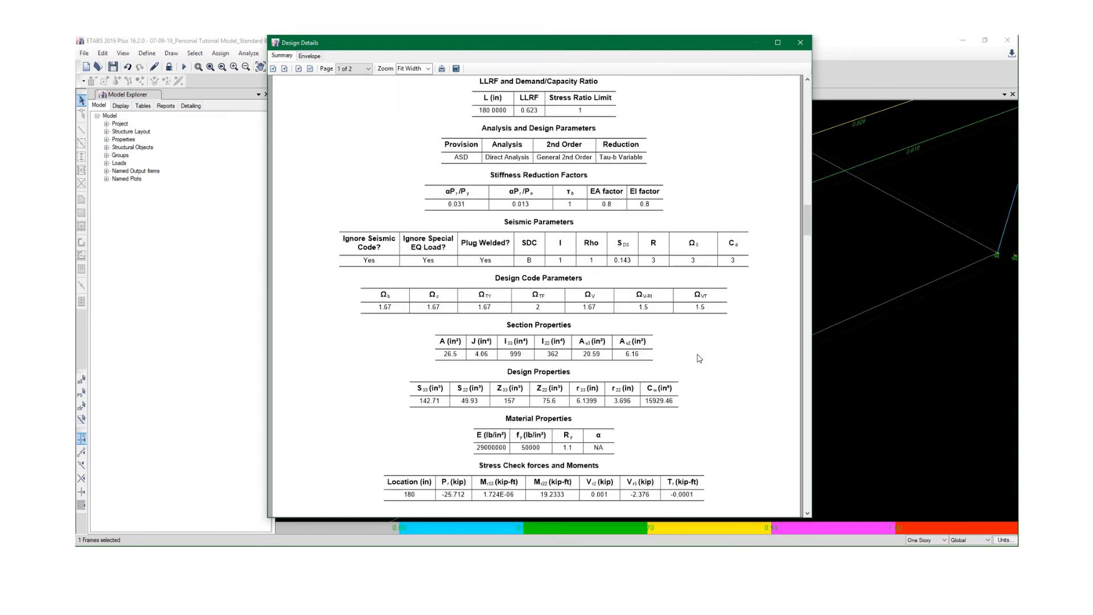
pyautogui.scroll(-1, 699, 358)
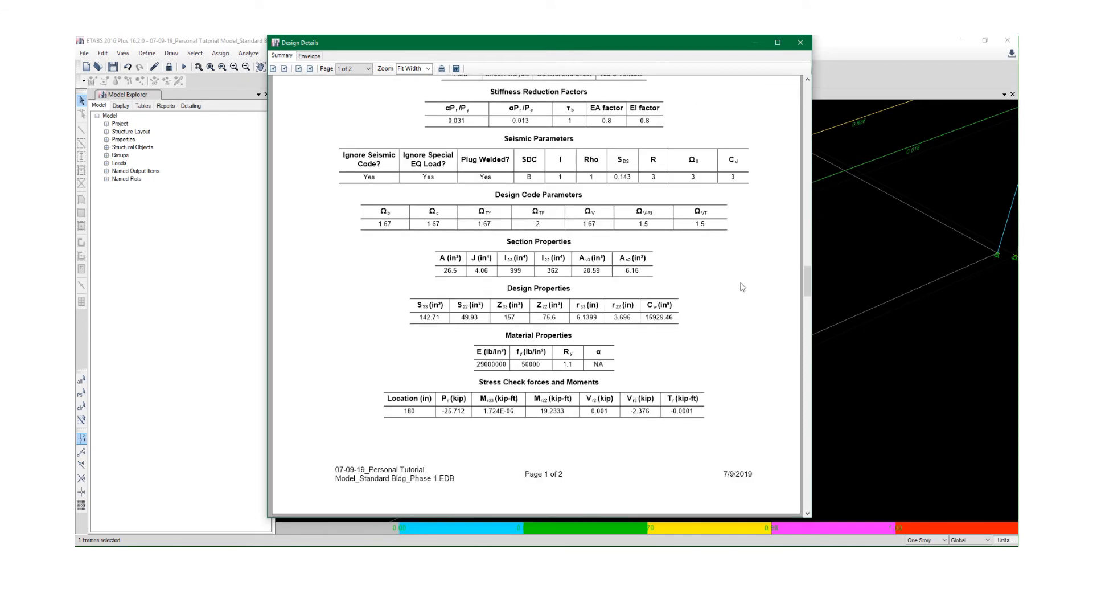
# Close the column's design details and stress check, and inspect the load cases and scale factors of load combination UDStlS29
pyautogui.click(800, 42)
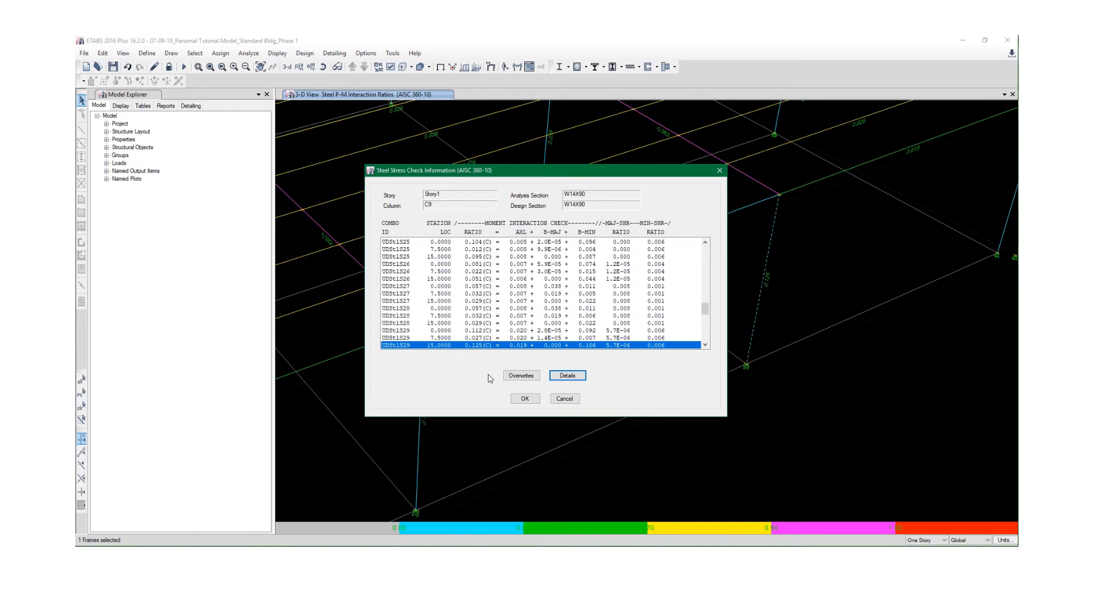
pyautogui.click(525, 399)
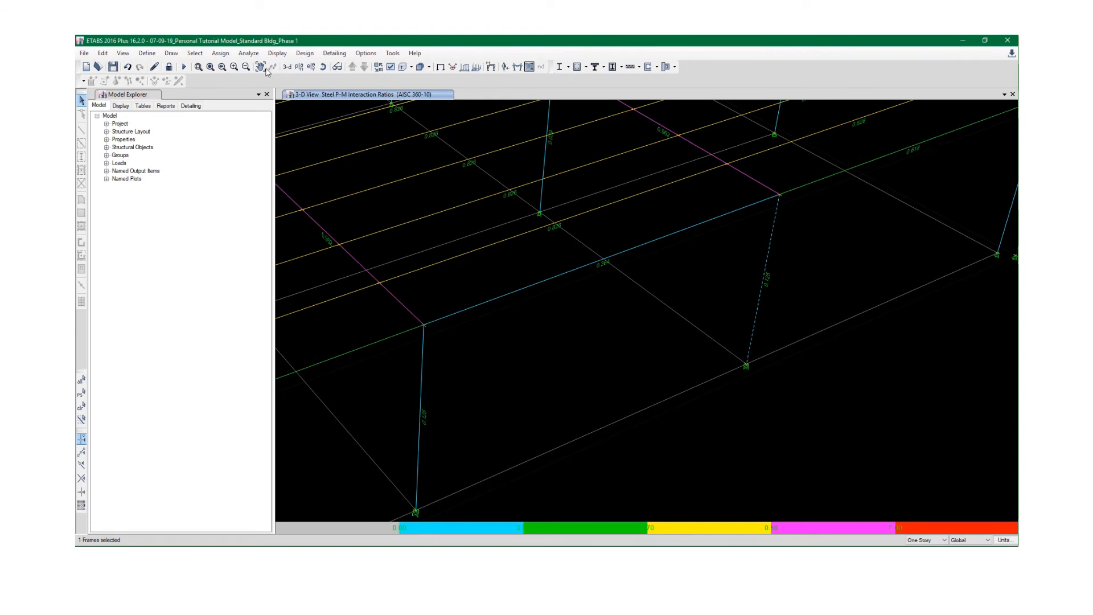
pyautogui.click(150, 53)
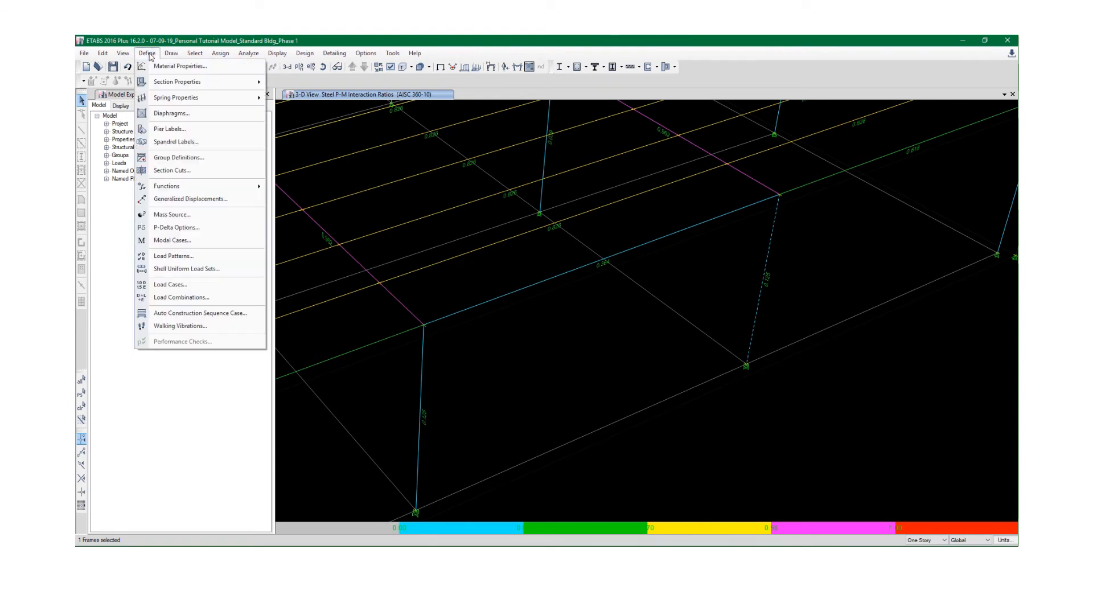
pyautogui.click(159, 303)
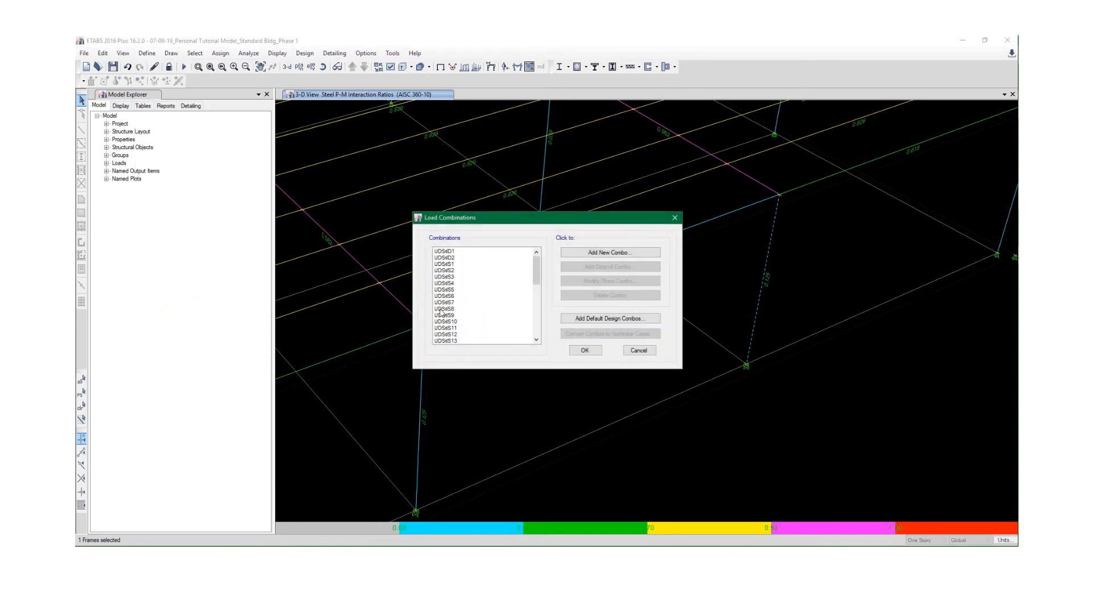
pyautogui.scroll(-4, 444, 317)
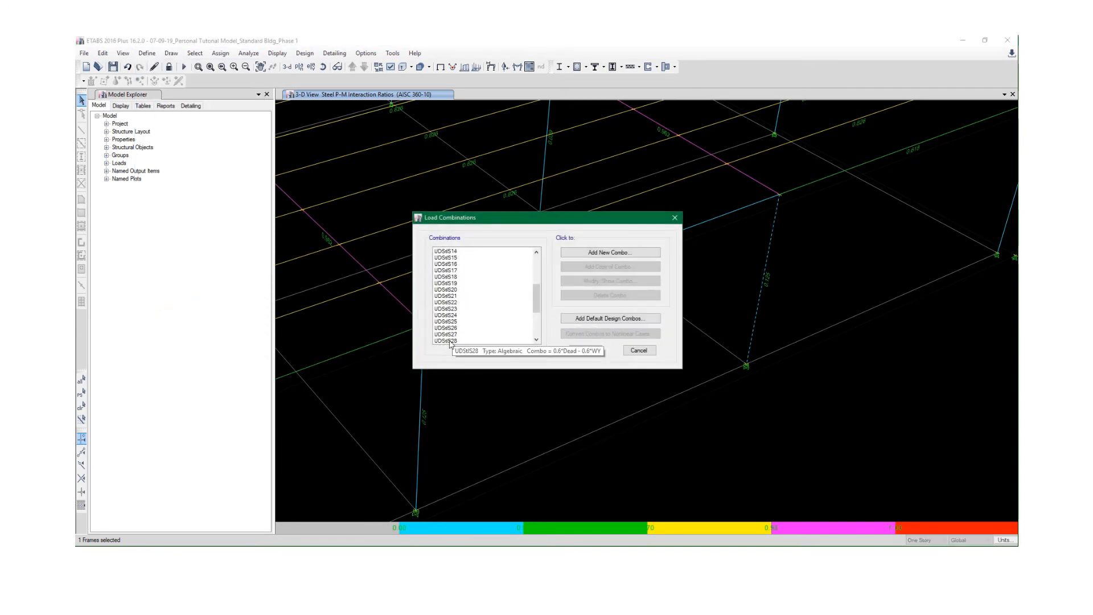
pyautogui.scroll(-1, 450, 342)
pyautogui.click(447, 328)
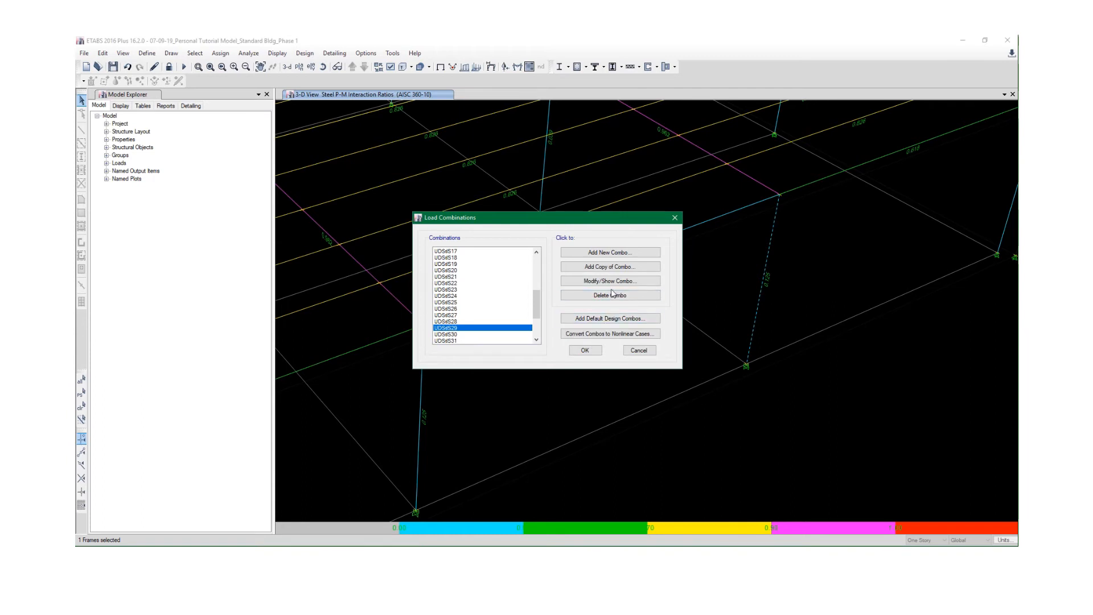
pyautogui.click(609, 281)
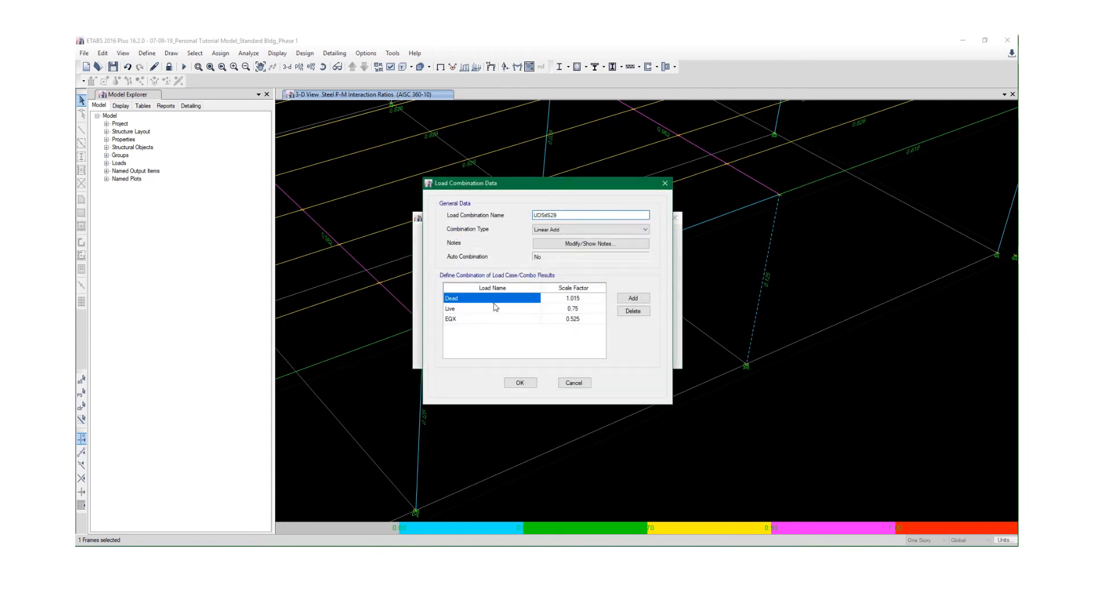
pyautogui.click(519, 385)
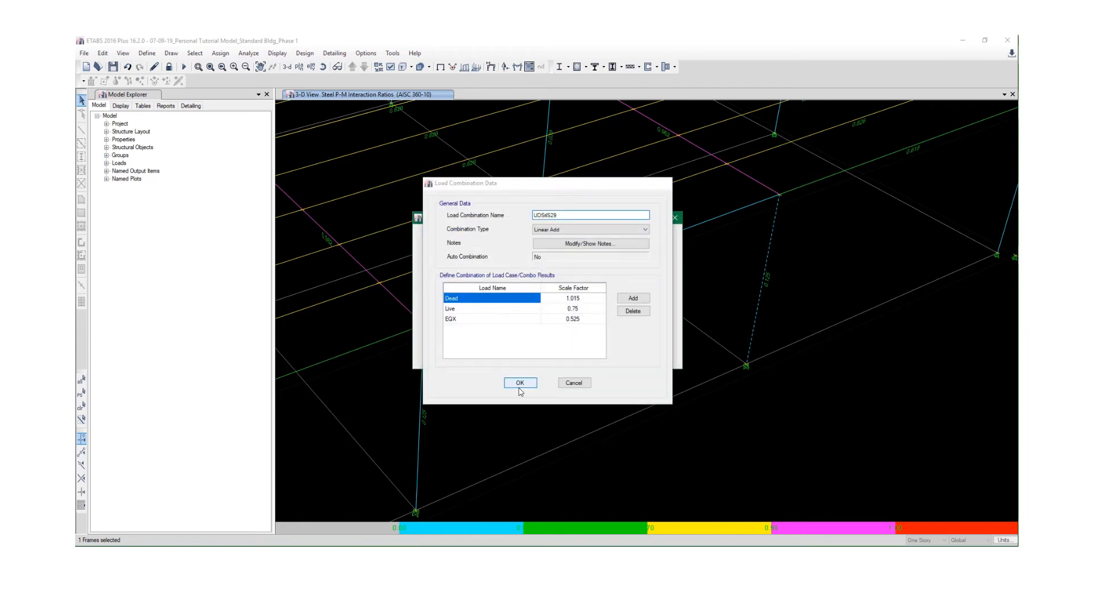
pyautogui.click(577, 347)
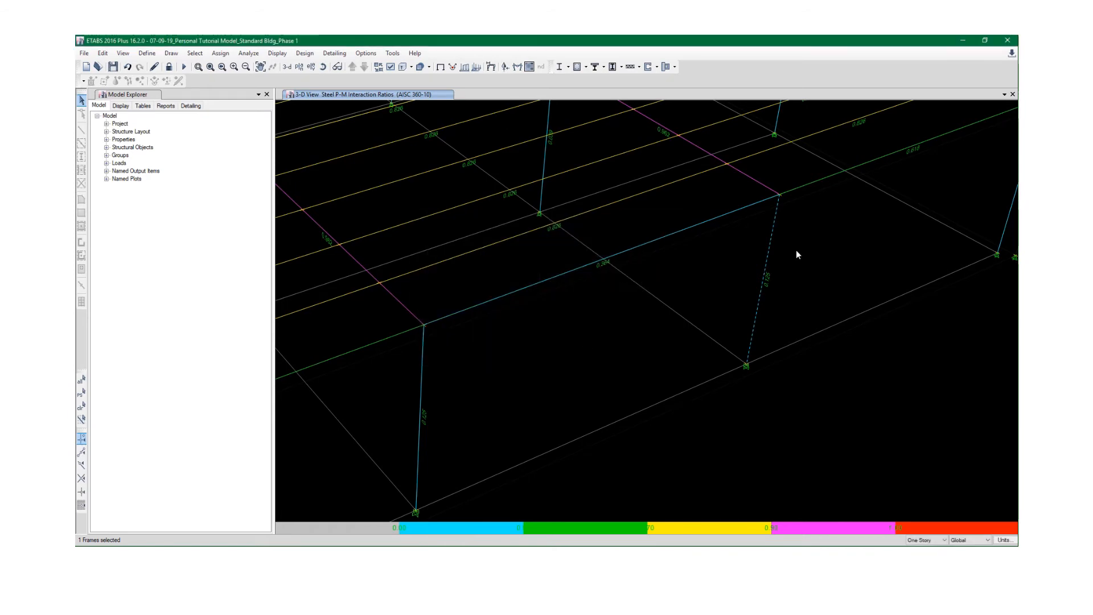
# Clear the column selection in the 3-D view and generate the Project Report for the whole model
pyautogui.click(769, 255)
pyautogui.scroll(-6, 722, 294)
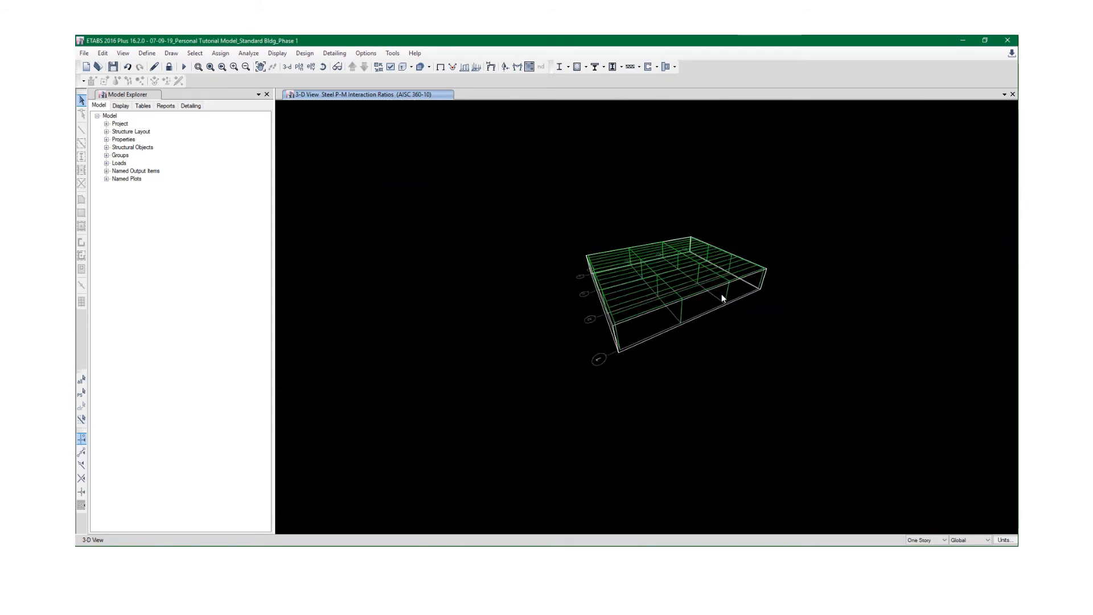
pyautogui.scroll(3, 722, 294)
pyautogui.scroll(3, 712, 302)
pyautogui.scroll(-2, 690, 324)
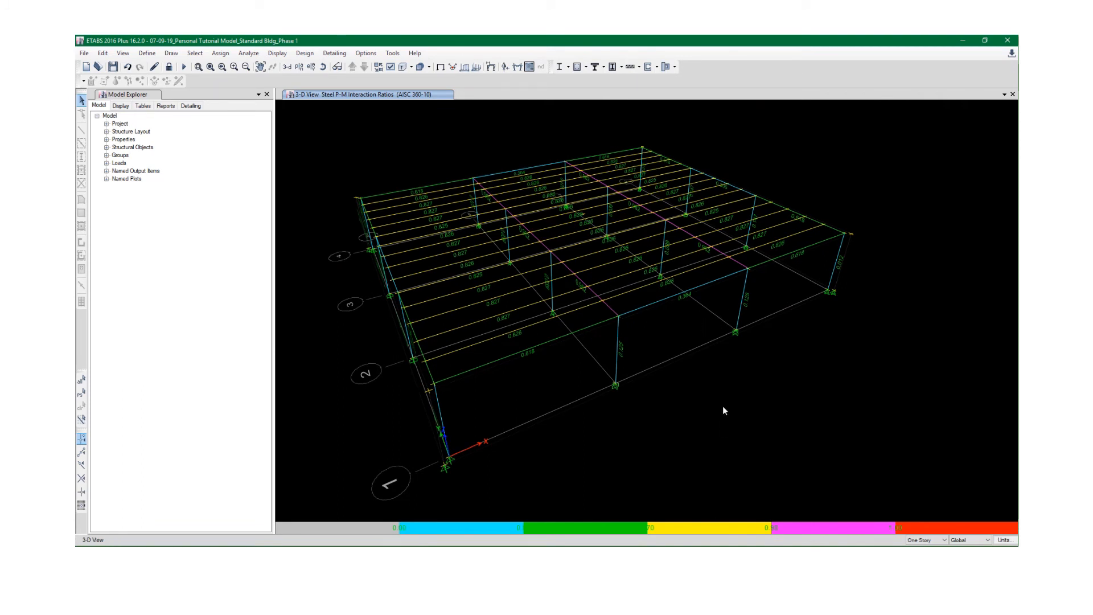
pyautogui.moveTo(691, 327); pyautogui.dragTo(721, 336, button='middle')
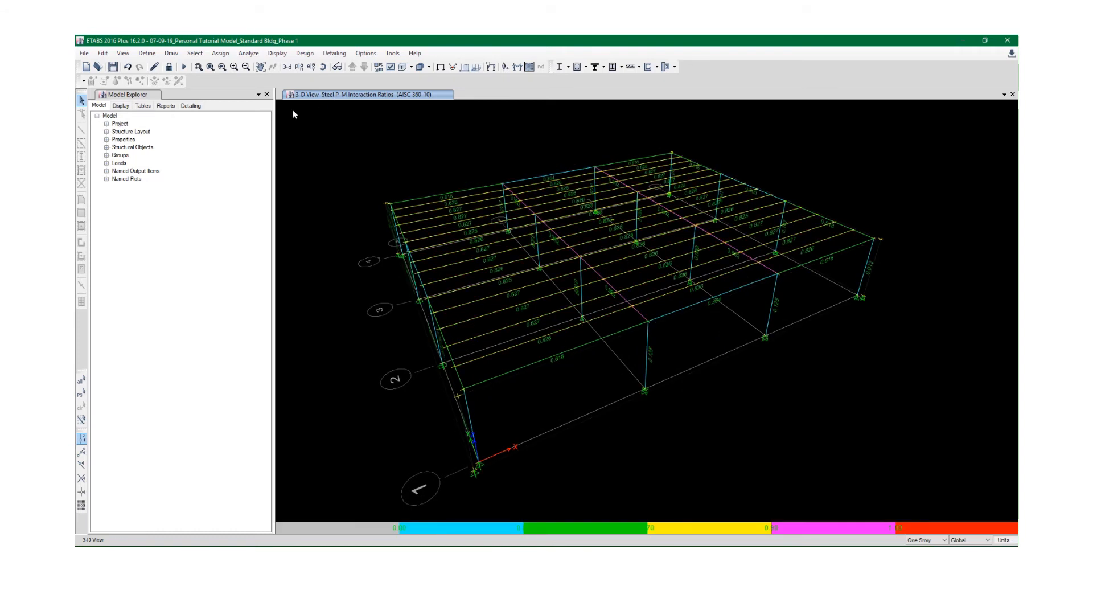
pyautogui.click(165, 105)
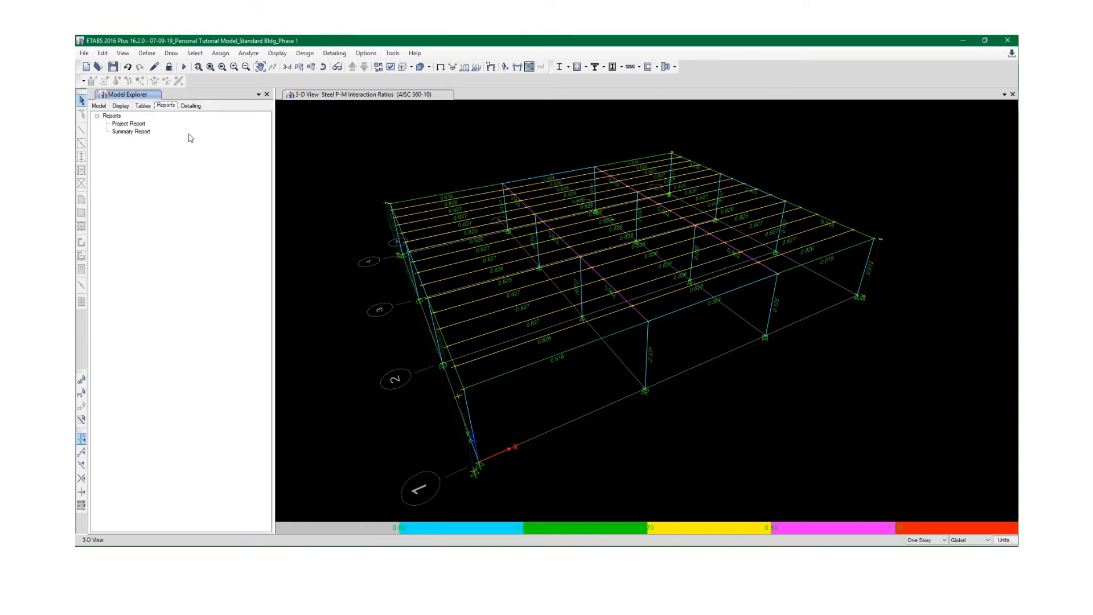
pyautogui.click(128, 125)
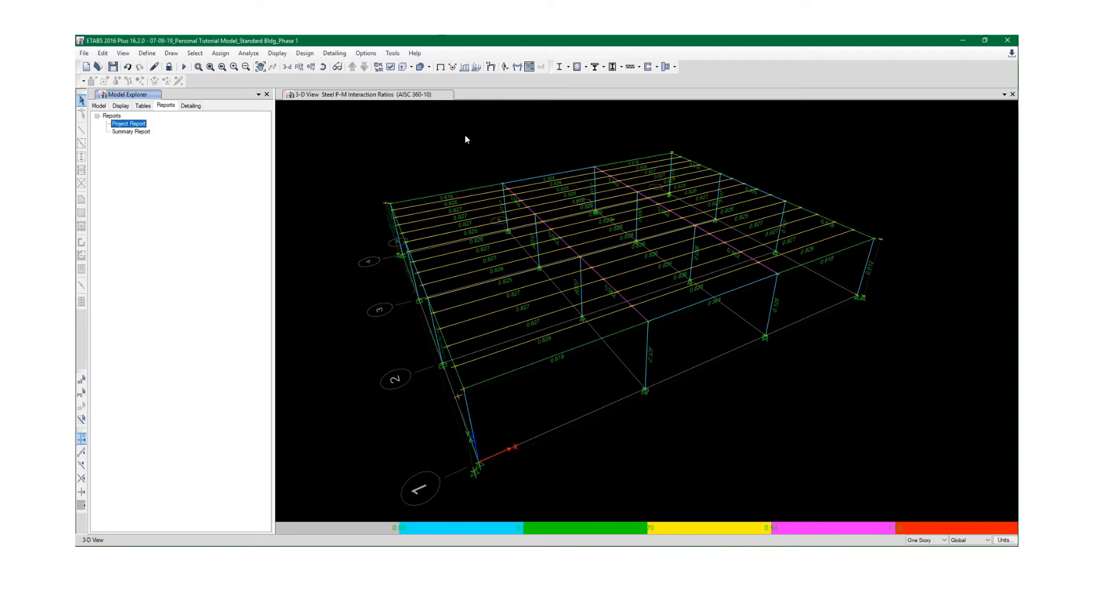
pyautogui.doubleClick(128, 125)
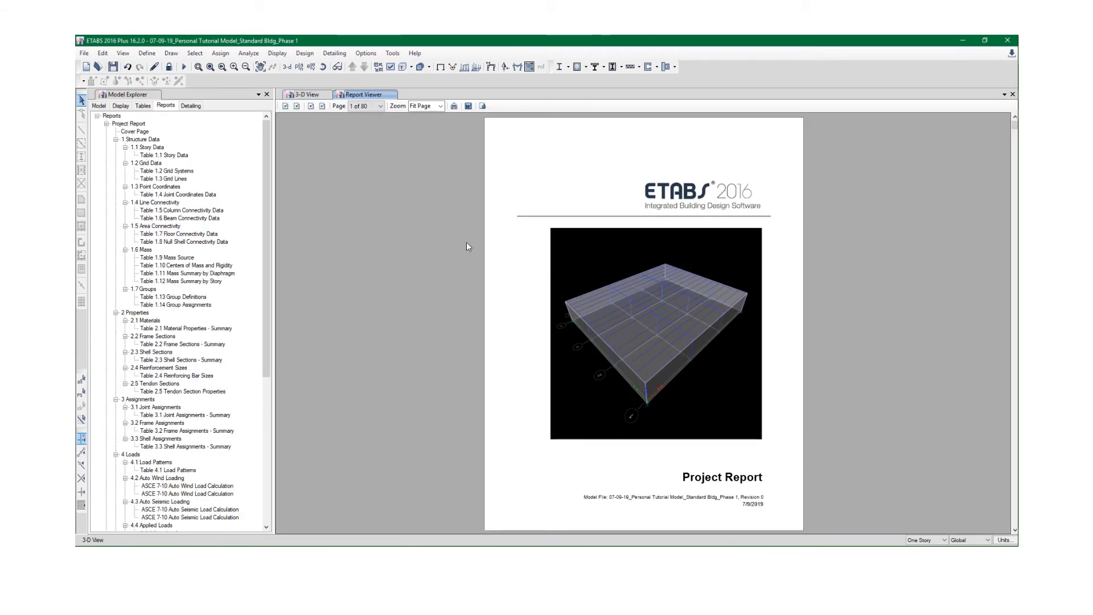
# Examine the report's list of tables and Structure Data chapter through the mass and group tables on page 10
pyautogui.click(310, 106)
pyautogui.click(310, 106)
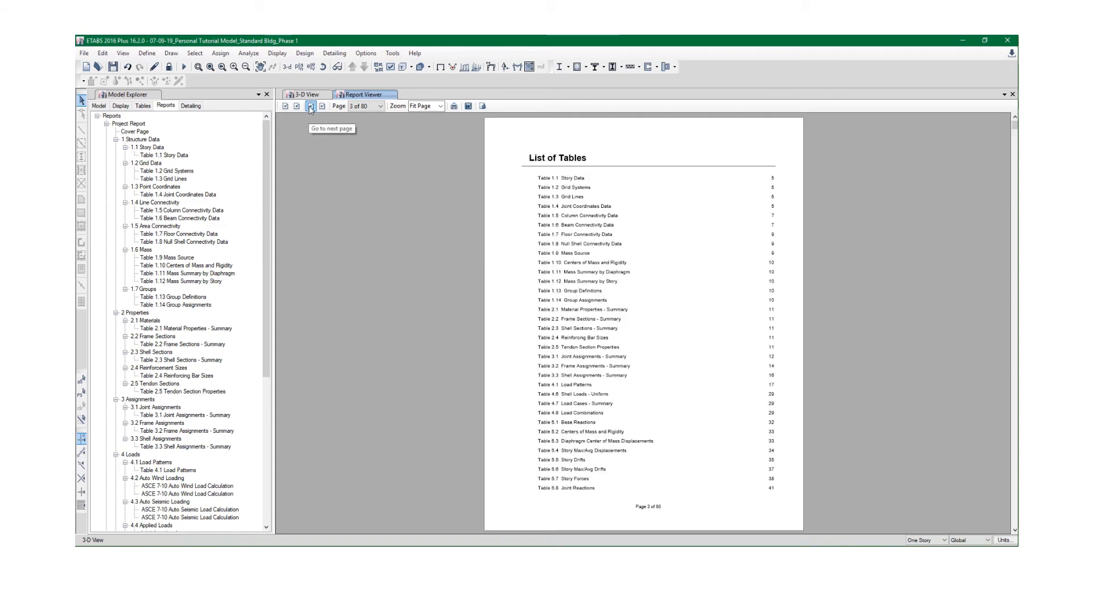
pyautogui.click(310, 107)
pyautogui.click(310, 106)
pyautogui.click(311, 107)
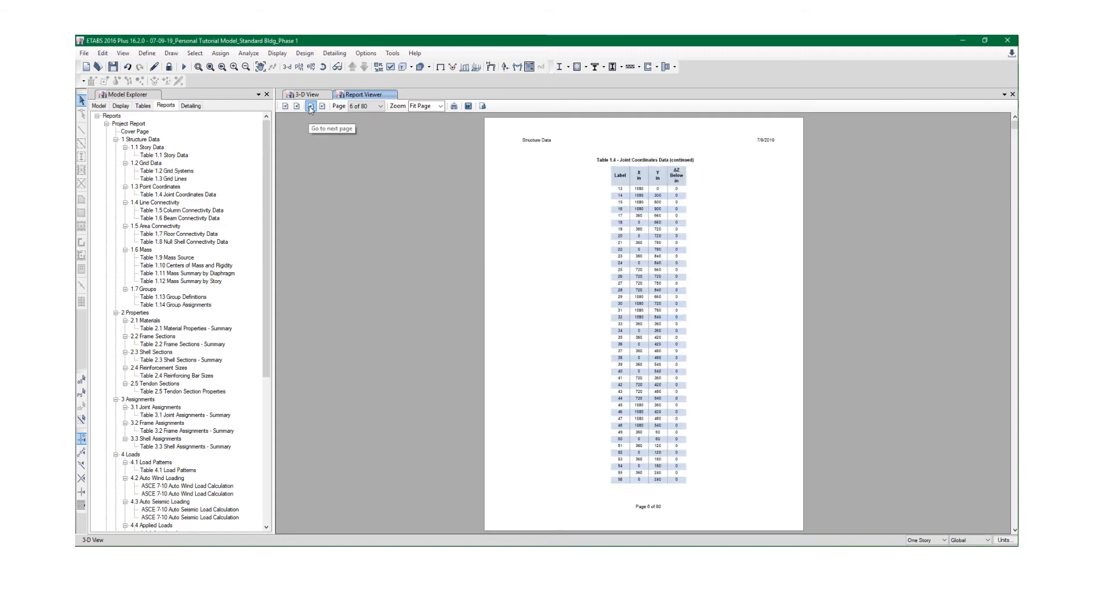
pyautogui.click(311, 106)
pyautogui.click(310, 107)
pyautogui.click(311, 106)
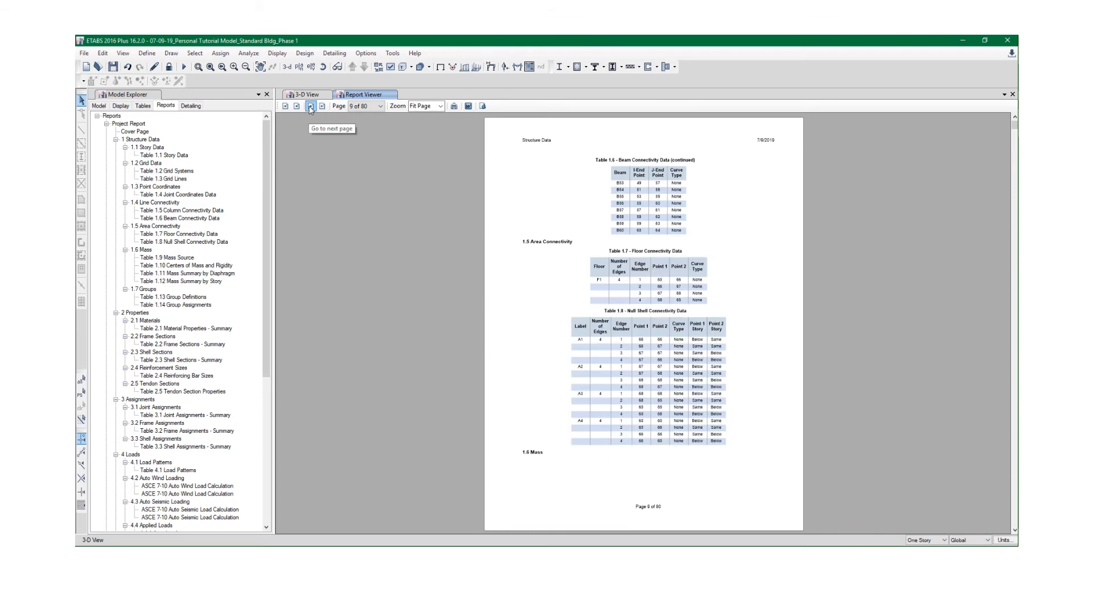
pyautogui.click(311, 106)
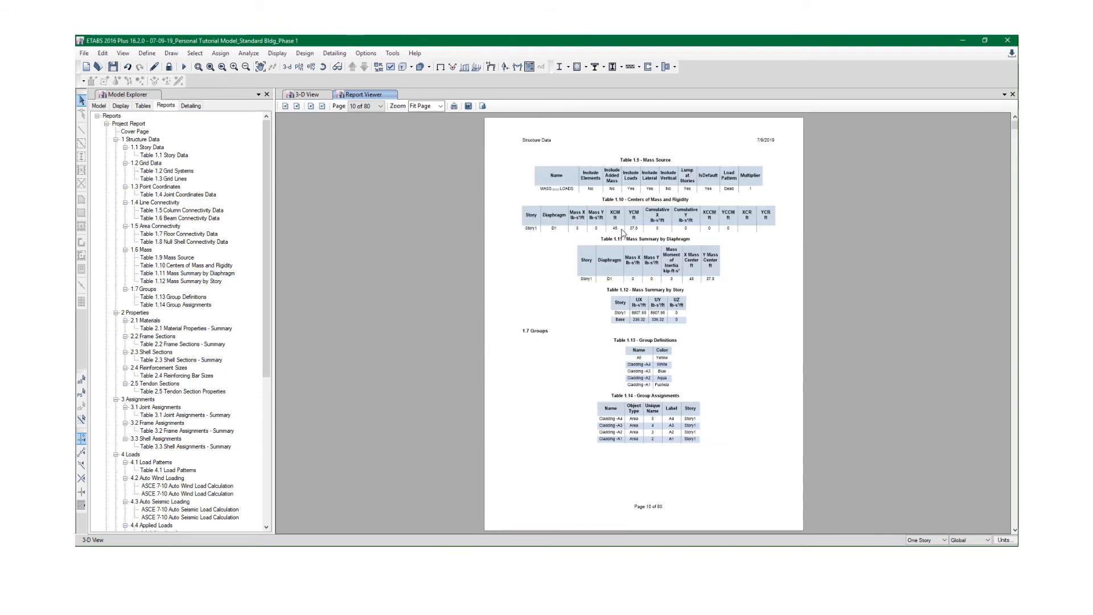
pyautogui.scroll(2, 622, 231)
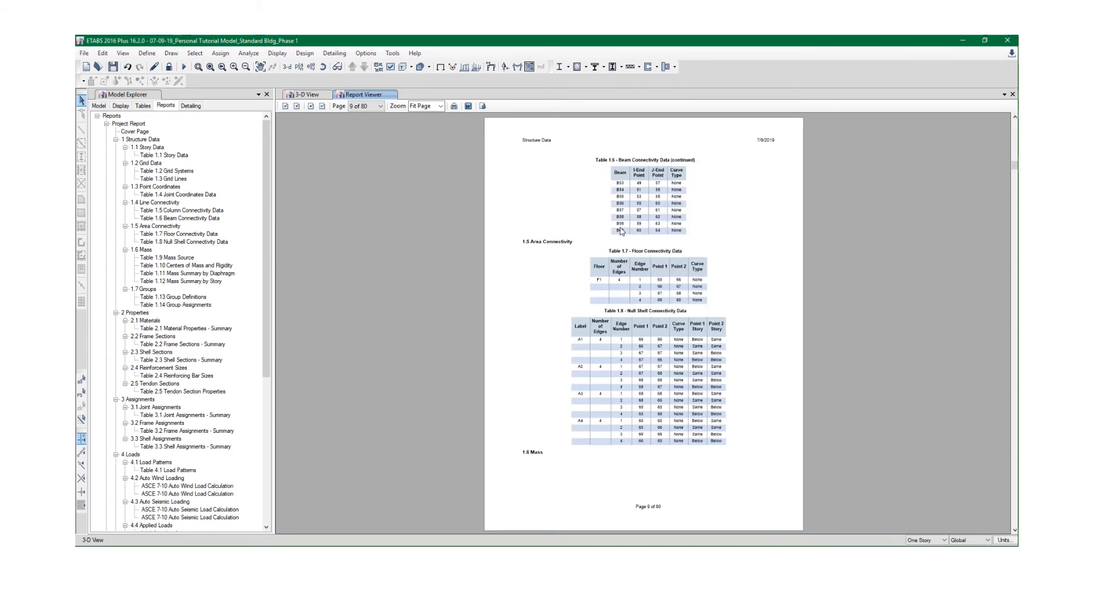
pyautogui.scroll(-1, 622, 231)
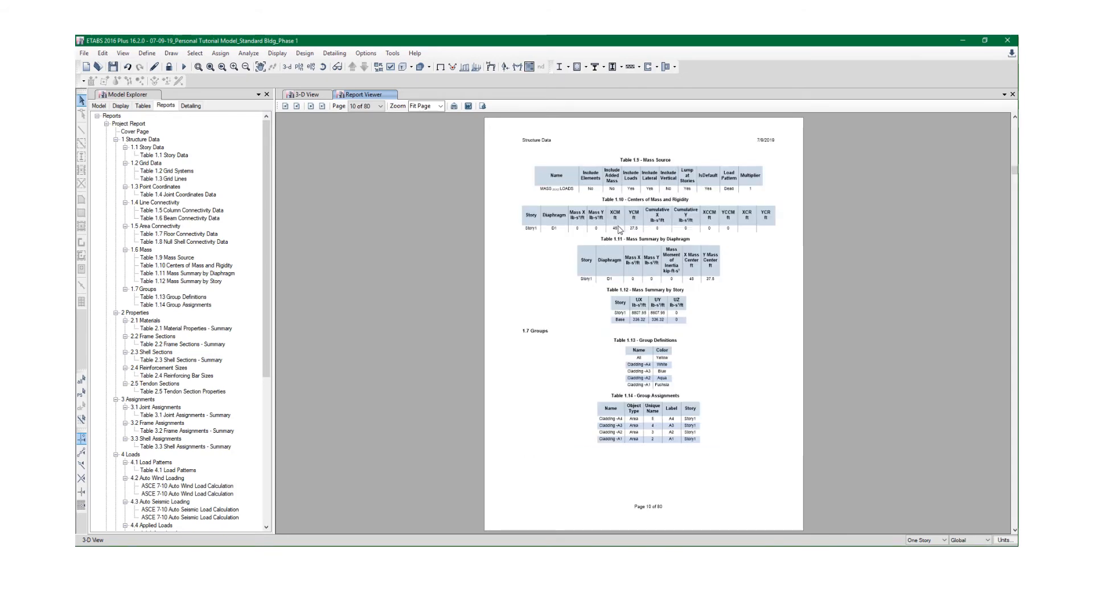
pyautogui.keyDown('ctrl'); pyautogui.scroll(3, 622, 231); pyautogui.keyUp('ctrl')
pyautogui.keyDown('ctrl'); pyautogui.scroll(-3, 619, 230); pyautogui.keyUp('ctrl')
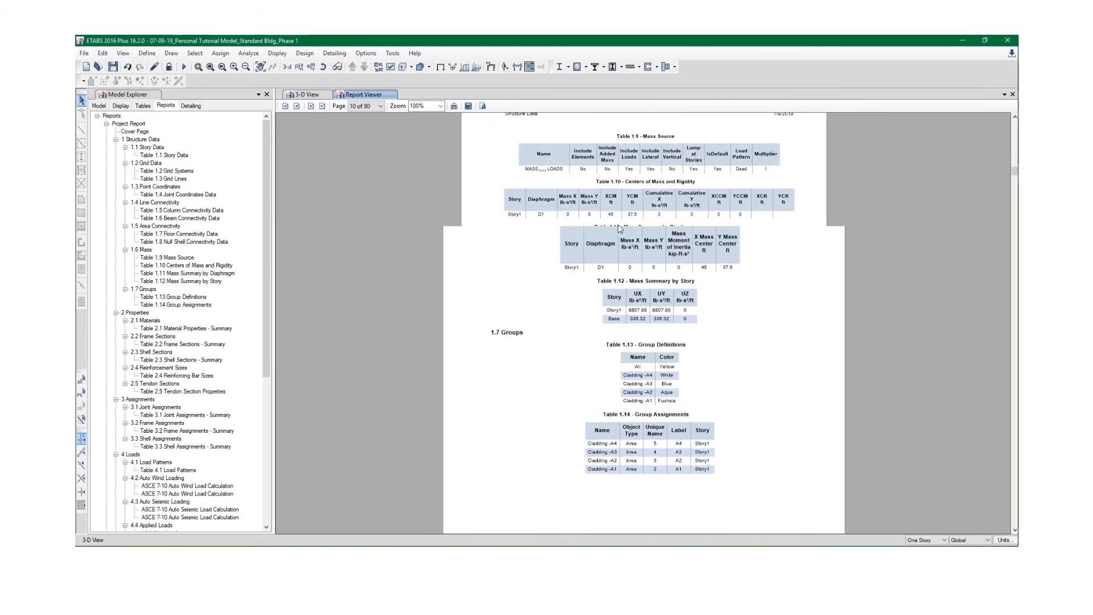
# Examine the report's properties, joint and frame assignments, and ASCE 7-10 auto wind load calculation for pattern WX, including its story load plot
pyautogui.click(308, 108)
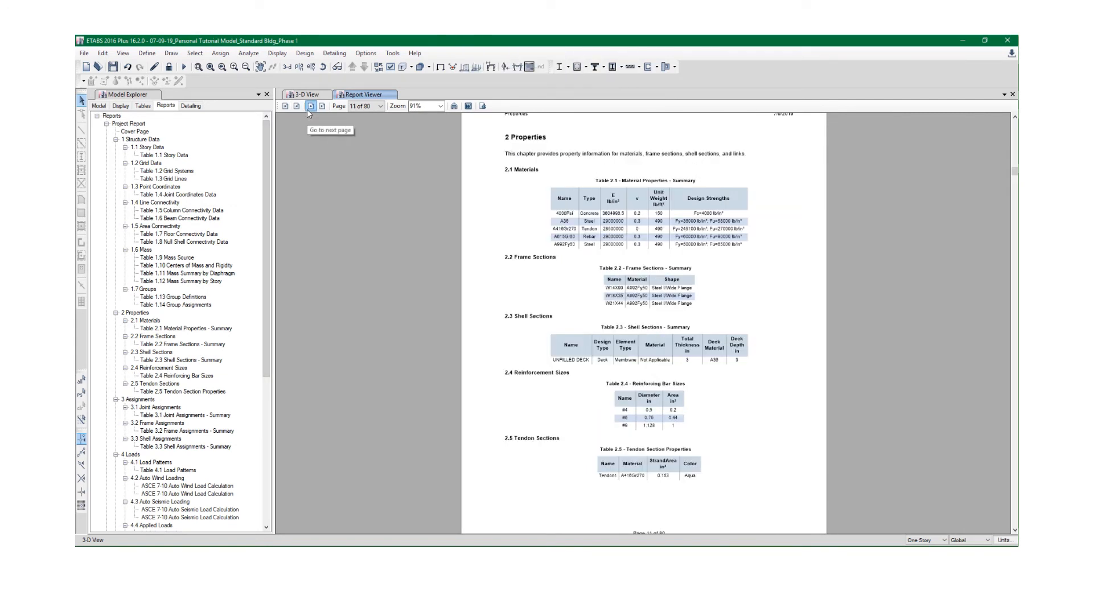
pyautogui.click(308, 108)
pyautogui.click(308, 108)
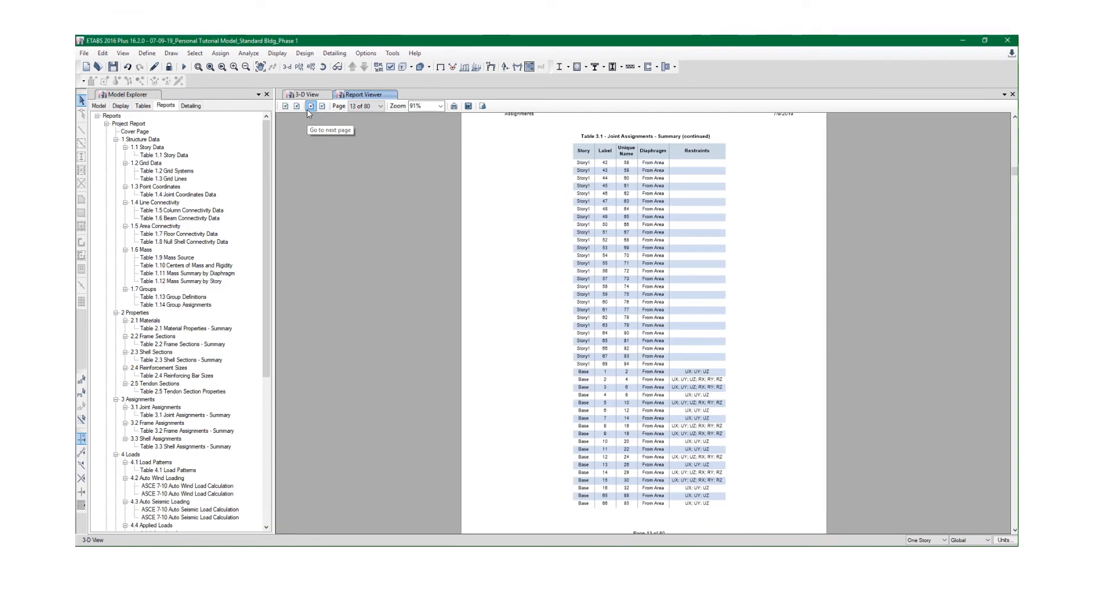
pyautogui.click(308, 108)
pyautogui.click(307, 108)
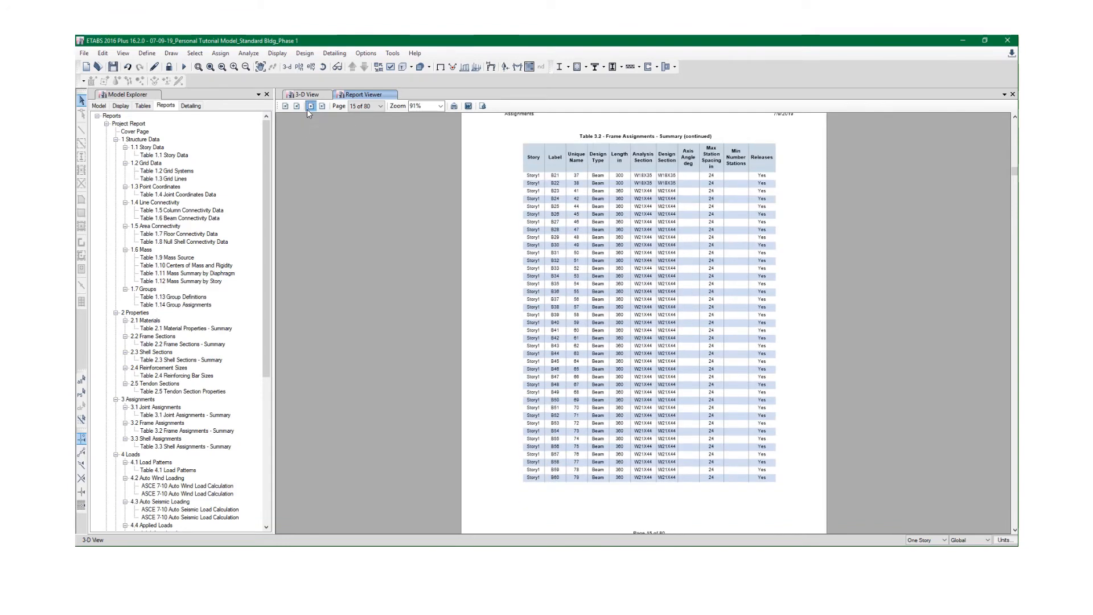
pyautogui.click(307, 109)
pyautogui.click(307, 109)
pyautogui.click(308, 109)
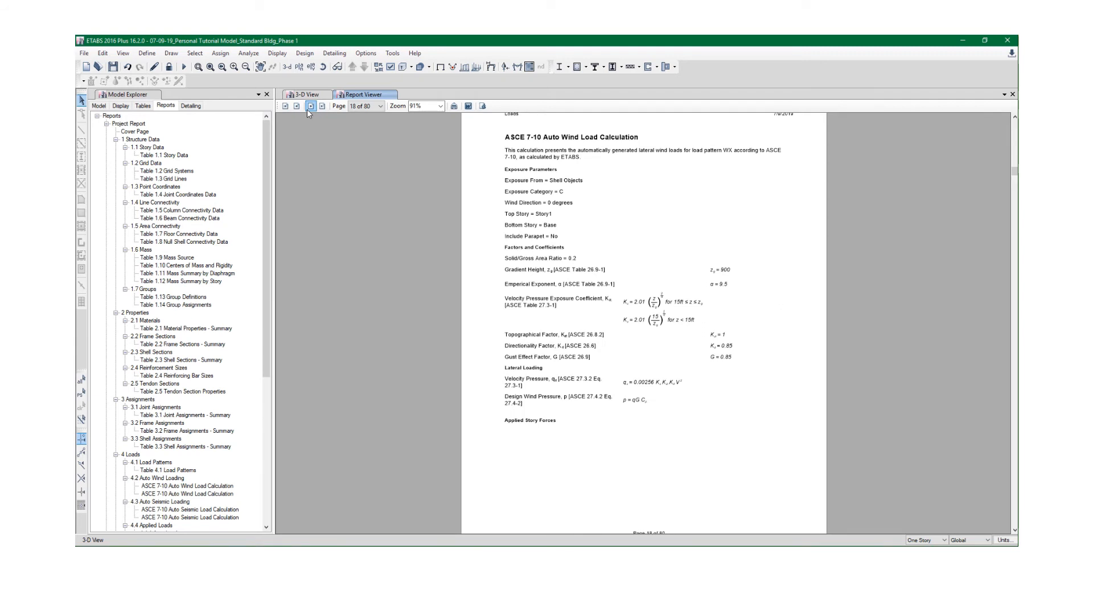
pyautogui.click(311, 107)
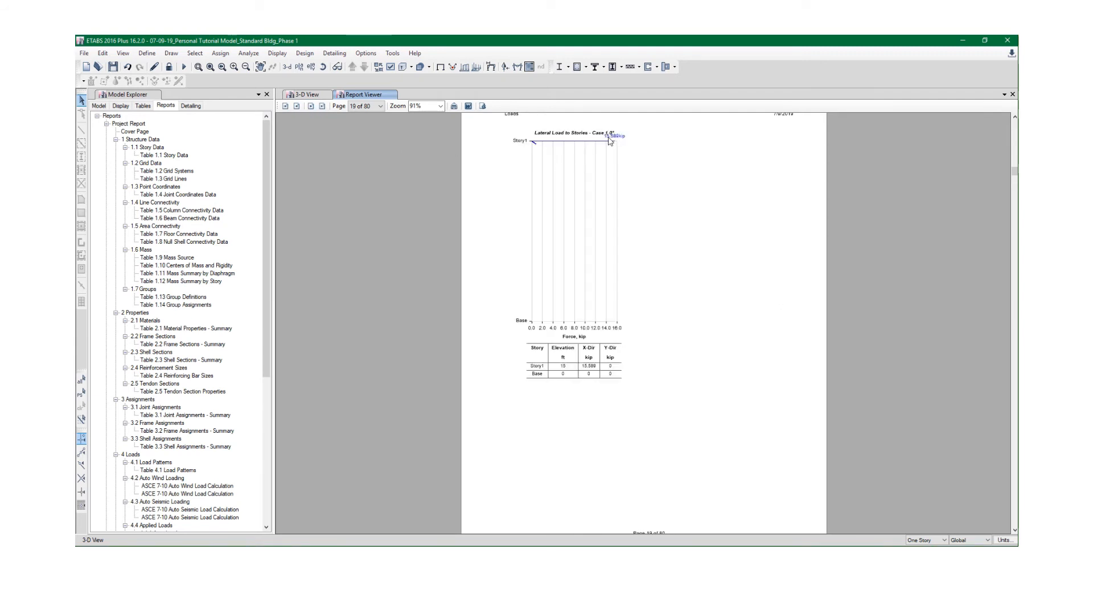
pyautogui.scroll(-3, 608, 233)
pyautogui.moveTo(606, 230); pyautogui.dragTo(567, 281, button='middle')
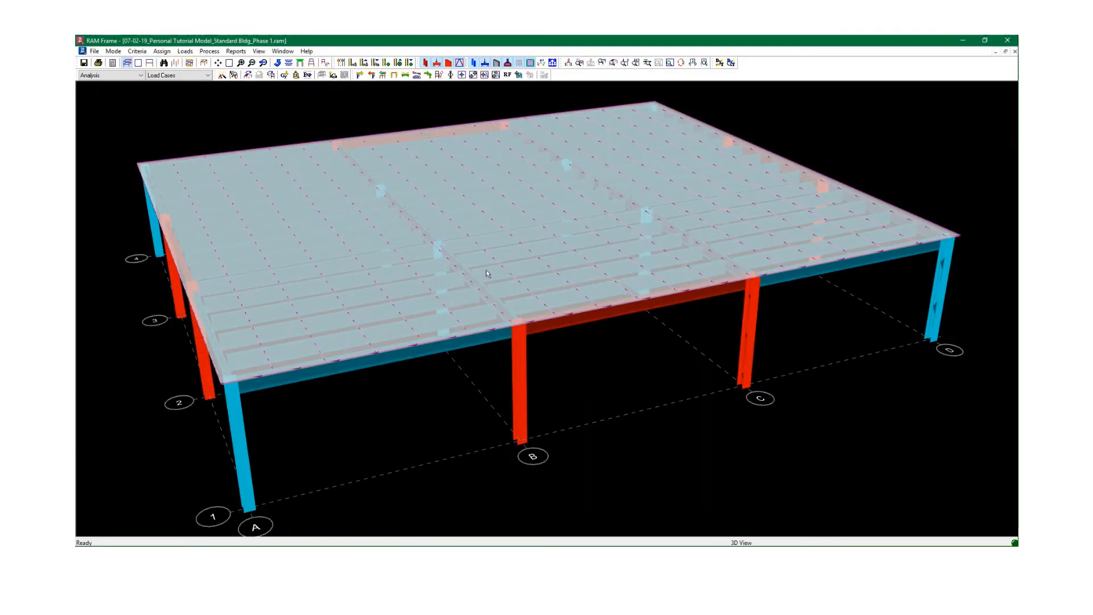
# In RAM Frame, open the Loads and Applied Forces report and examine the ASCE 7-10 wind diaphragm forces in X and Y
pyautogui.click(236, 50)
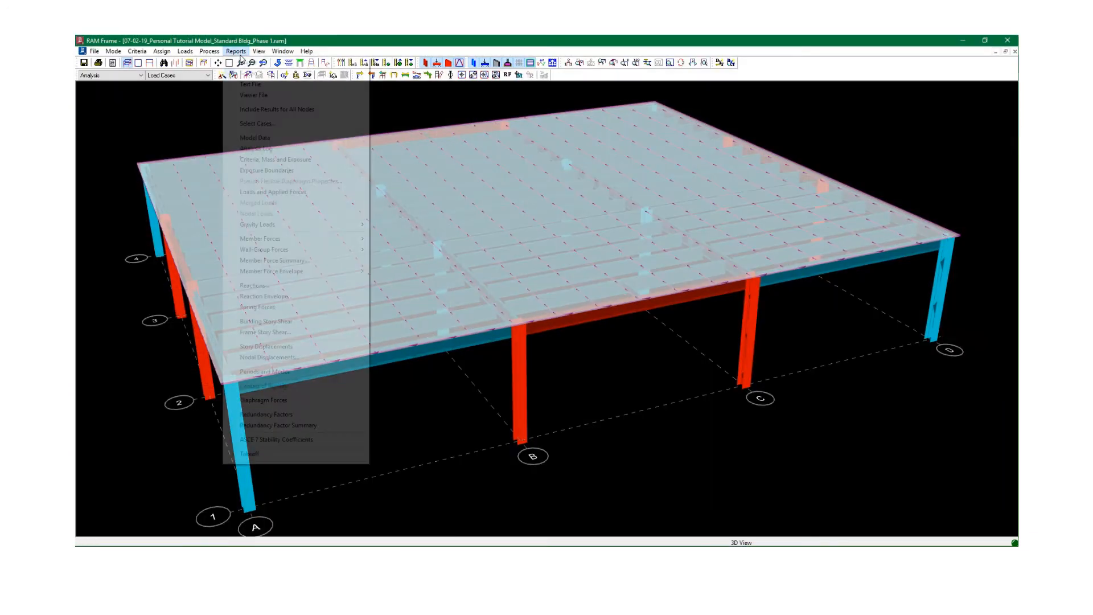
pyautogui.click(270, 192)
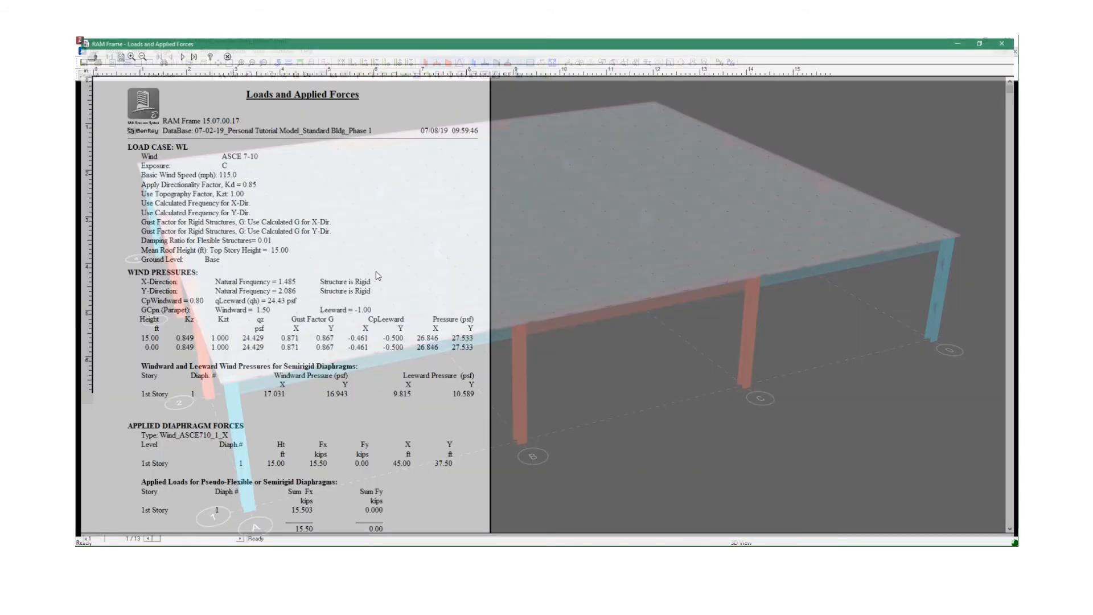
pyautogui.scroll(-2, 376, 276)
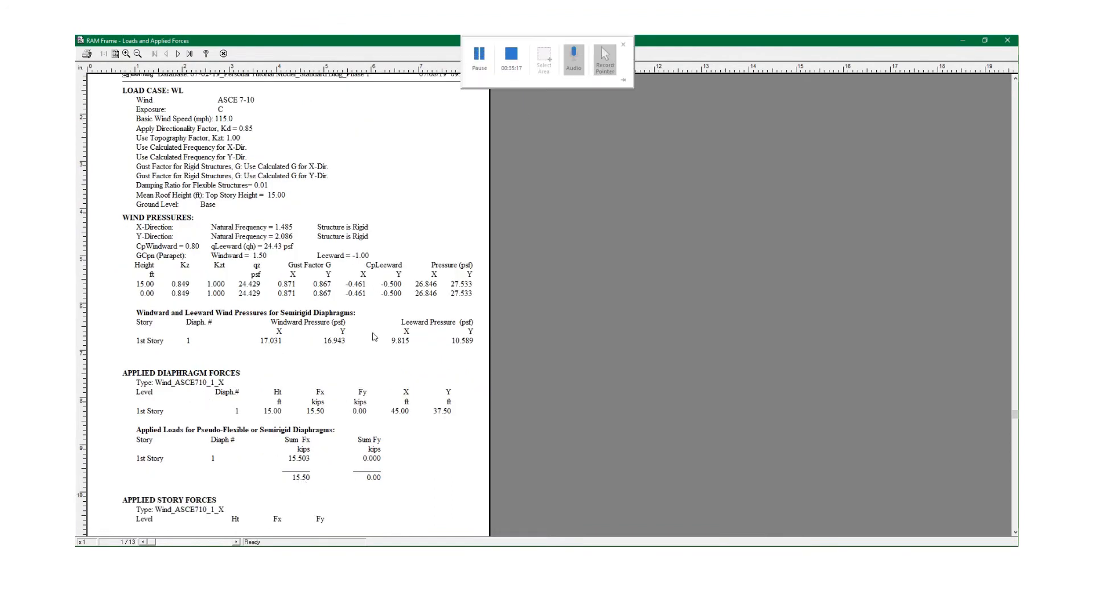
pyautogui.scroll(-1, 299, 410)
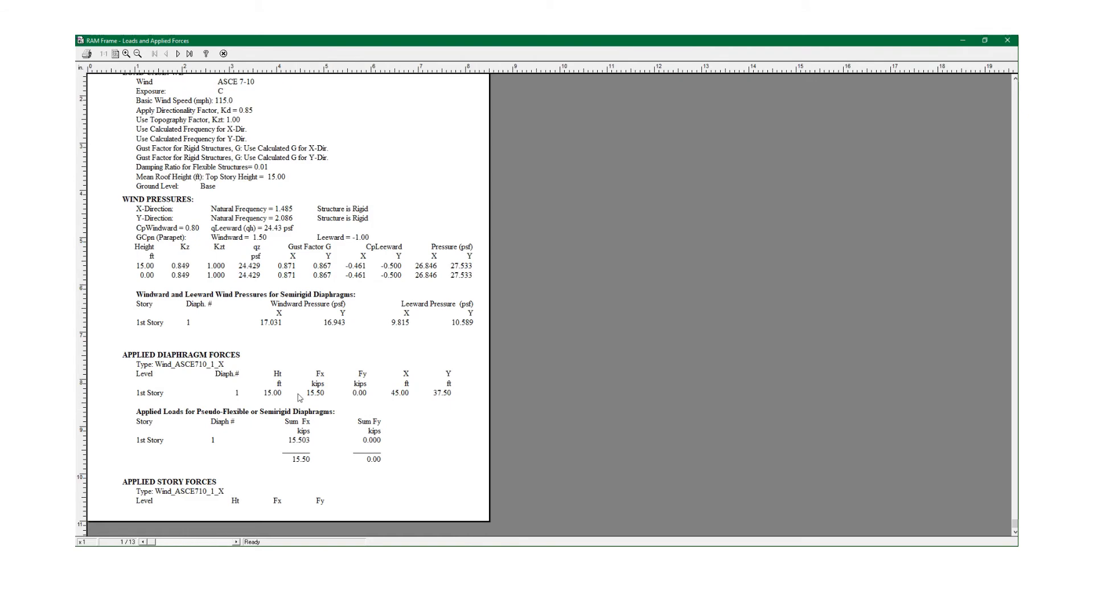
pyautogui.click(178, 54)
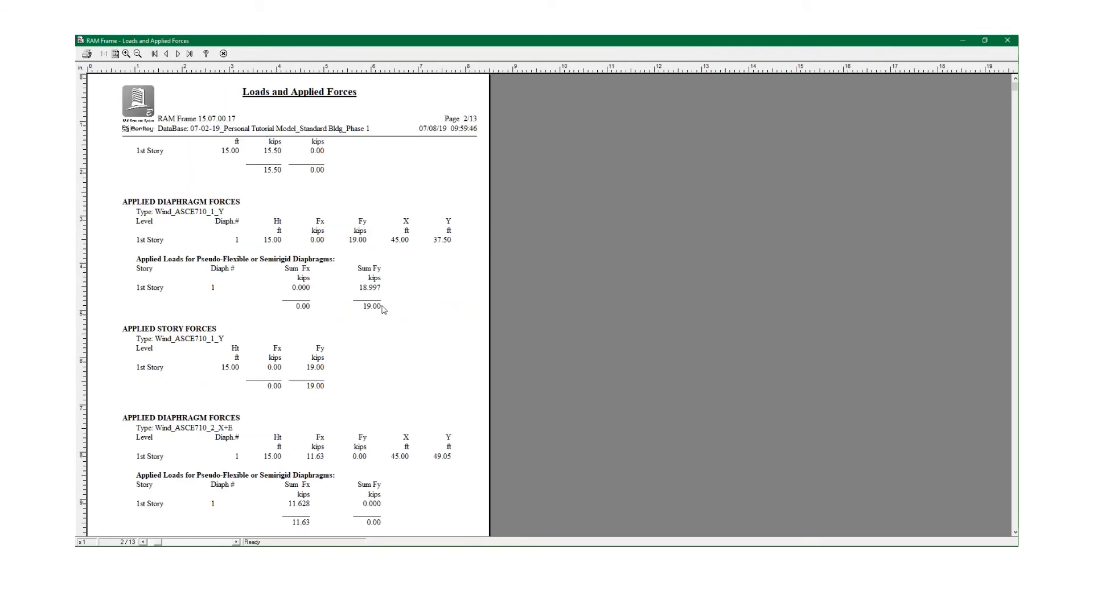
# Return to the ETABS Project Report and go to page 21 to check the Y-direction wind load to stories
pyautogui.click(962, 41)
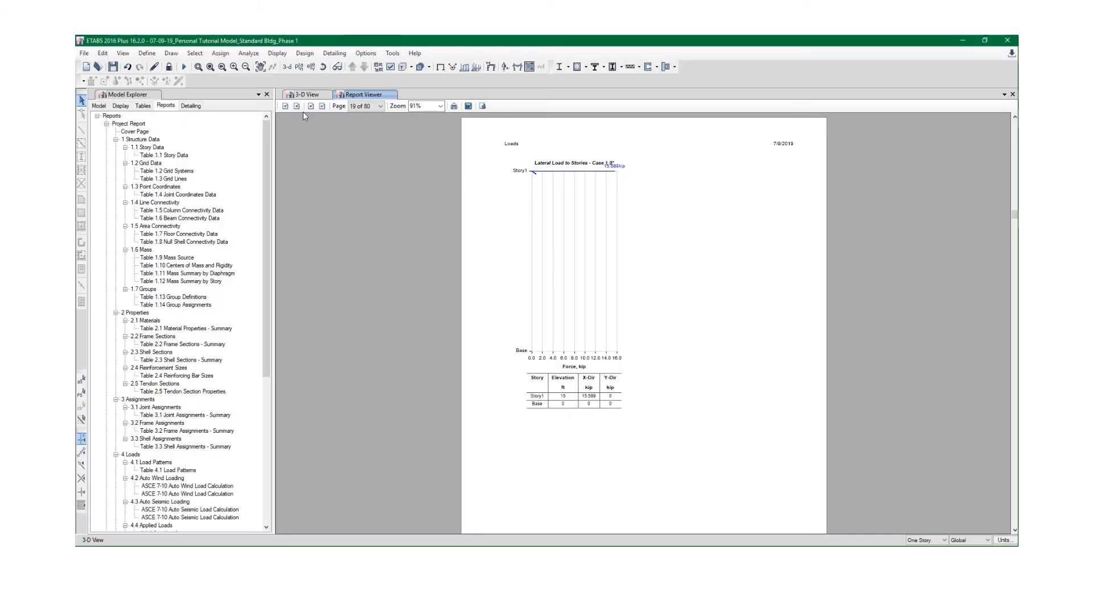
pyautogui.click(310, 106)
pyautogui.click(310, 105)
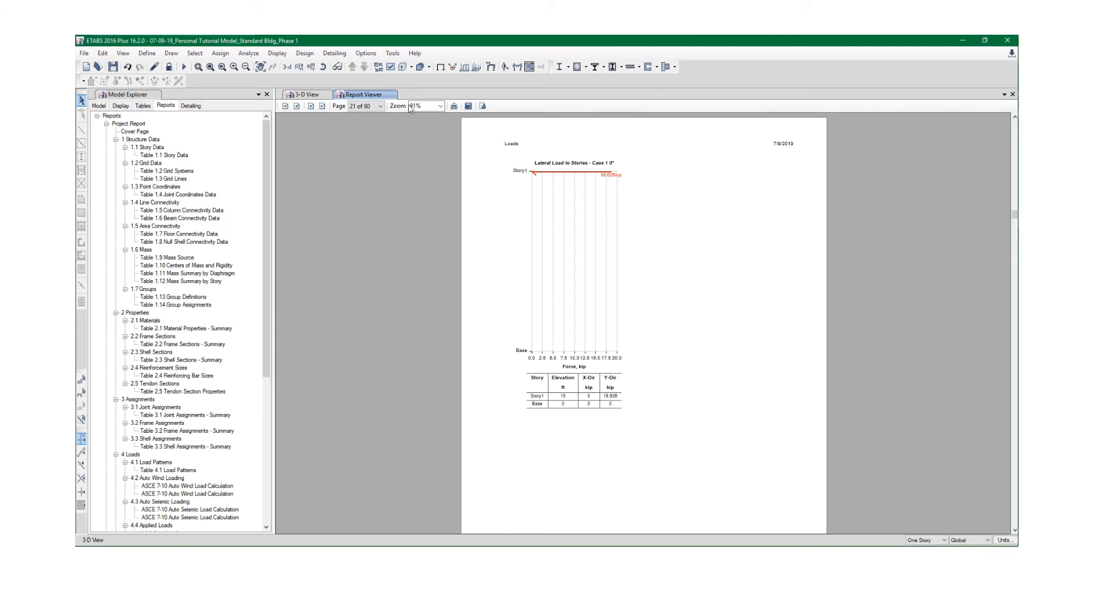
# Go back to page 19 to check the X-direction lateral load to stories, and set the report zoom to Fit Page
pyautogui.click(310, 106)
pyautogui.click(311, 106)
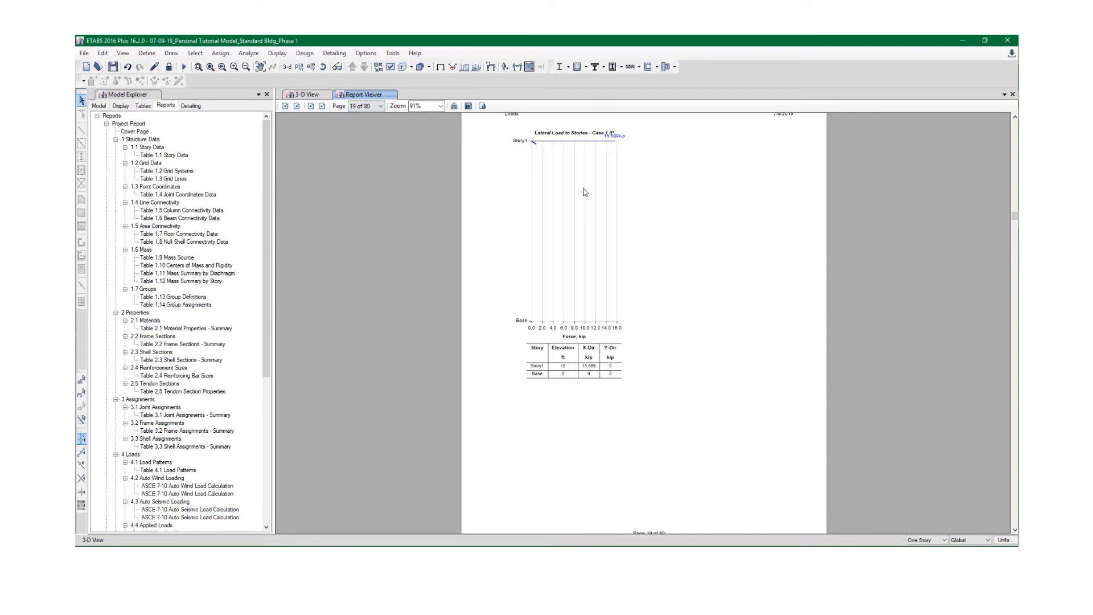
pyautogui.scroll(1, 585, 193)
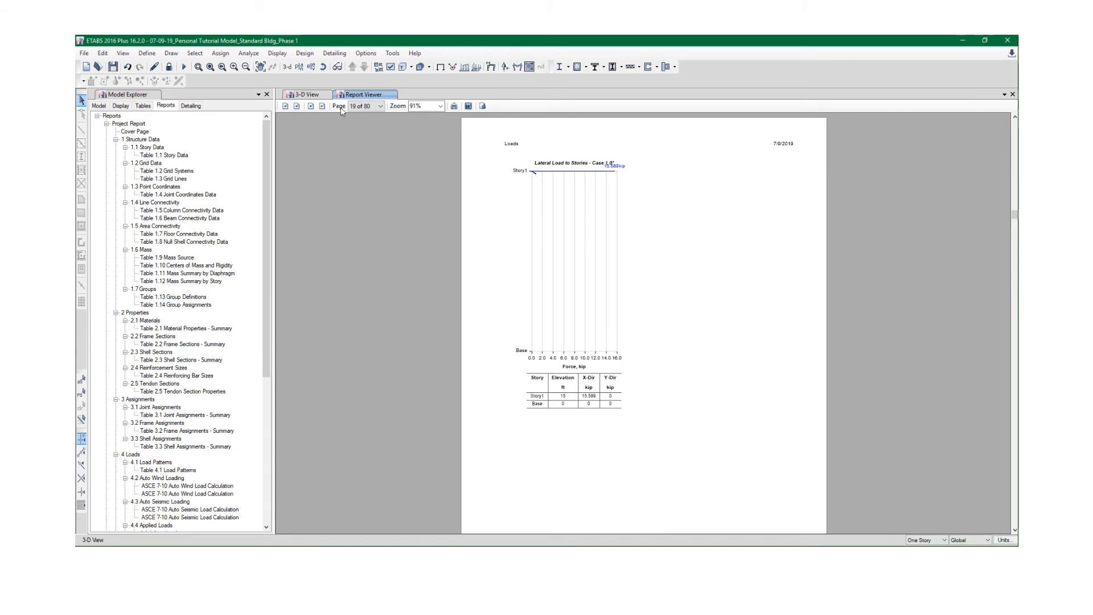
pyautogui.click(439, 107)
pyautogui.click(440, 107)
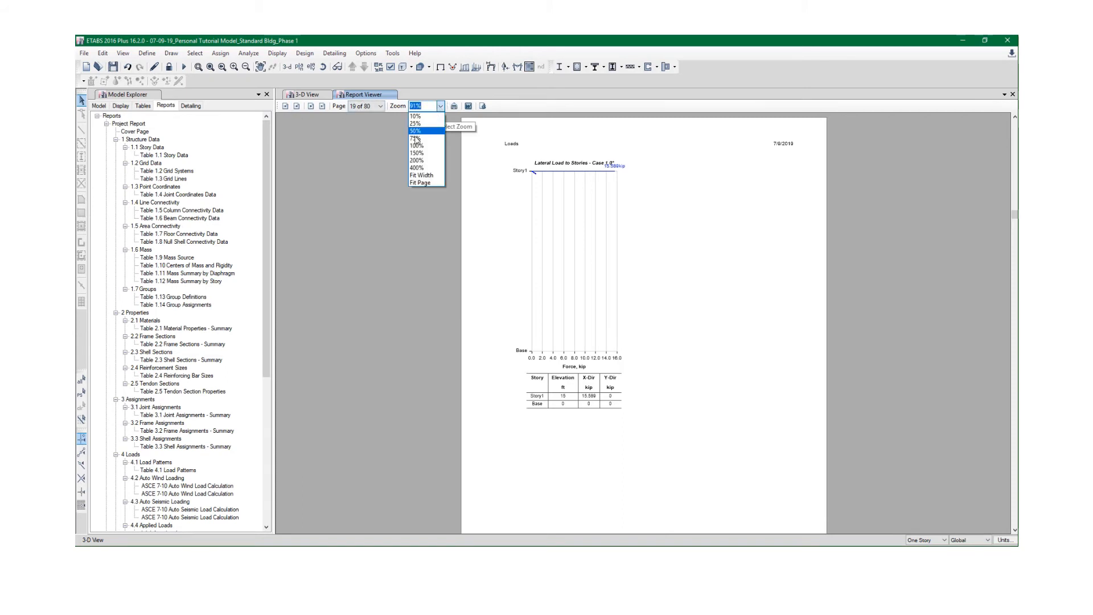
pyautogui.click(437, 175)
pyautogui.click(439, 107)
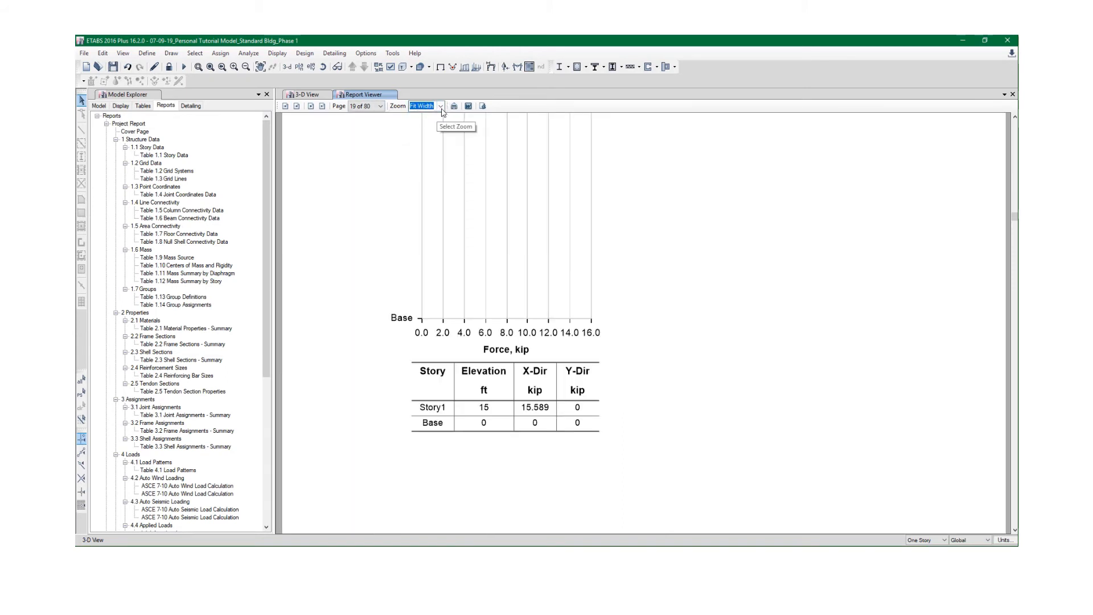
pyautogui.click(423, 183)
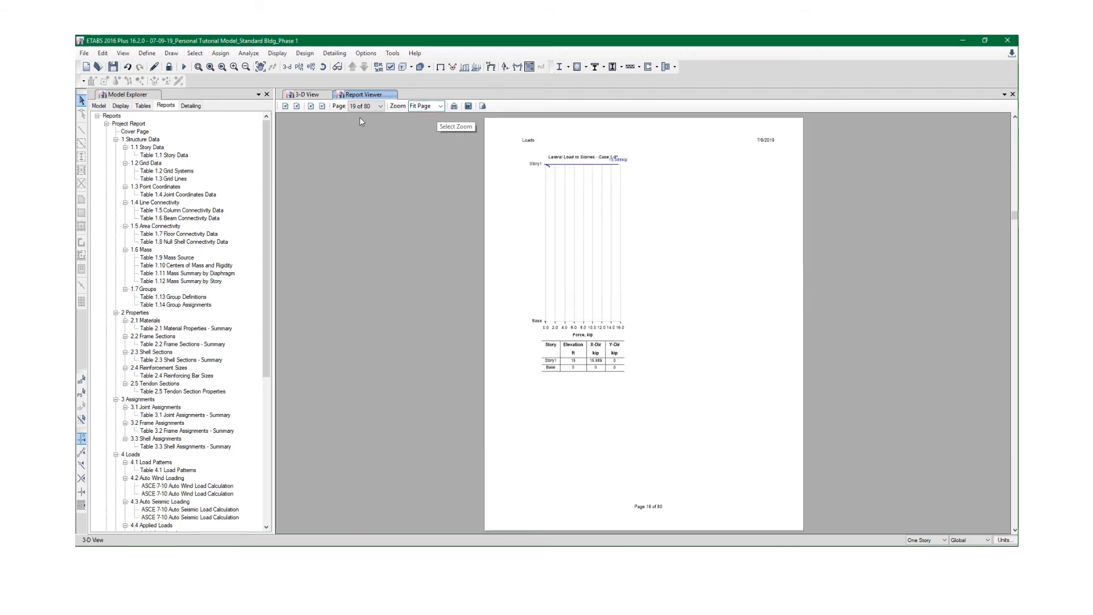
# Advance the report to page 24 and examine the ASCE 7-10 equivalent lateral forces and calculated base shear
pyautogui.click(310, 107)
pyautogui.click(311, 107)
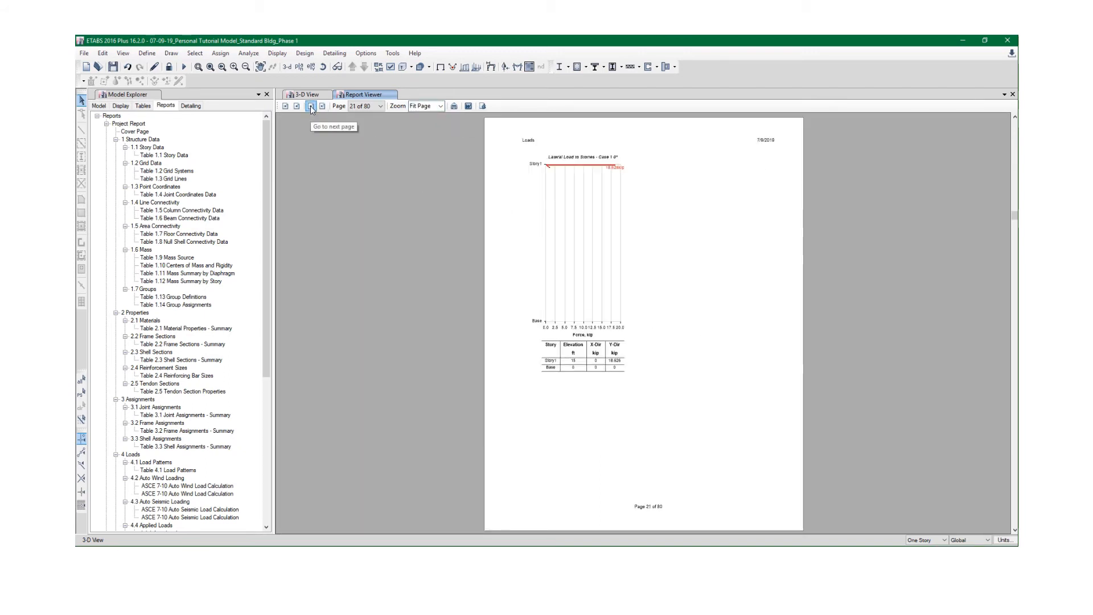
pyautogui.click(310, 107)
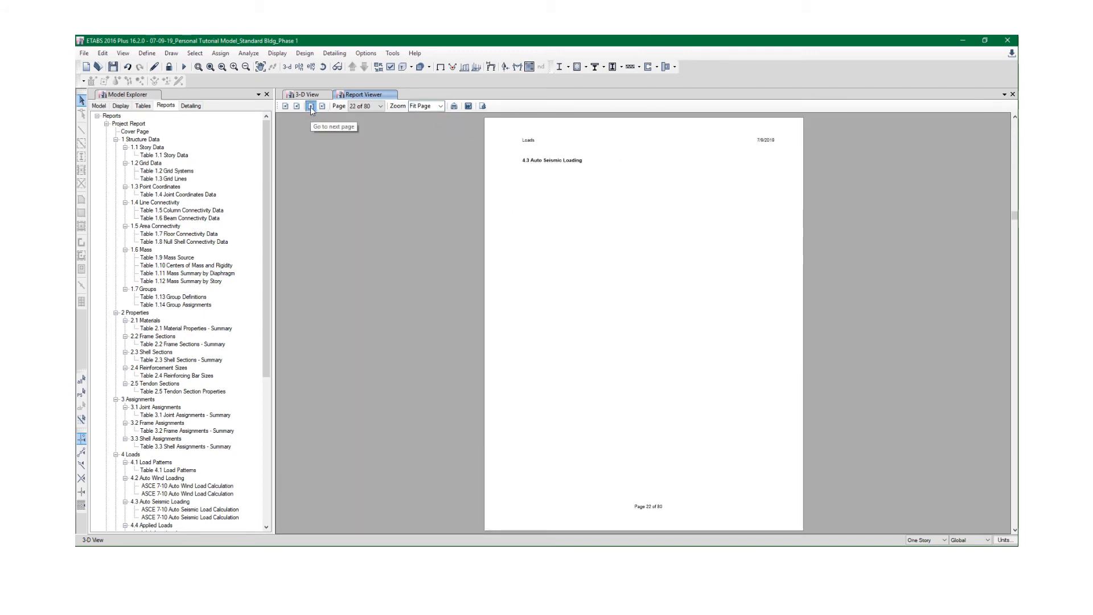
pyautogui.click(311, 107)
pyautogui.click(311, 107)
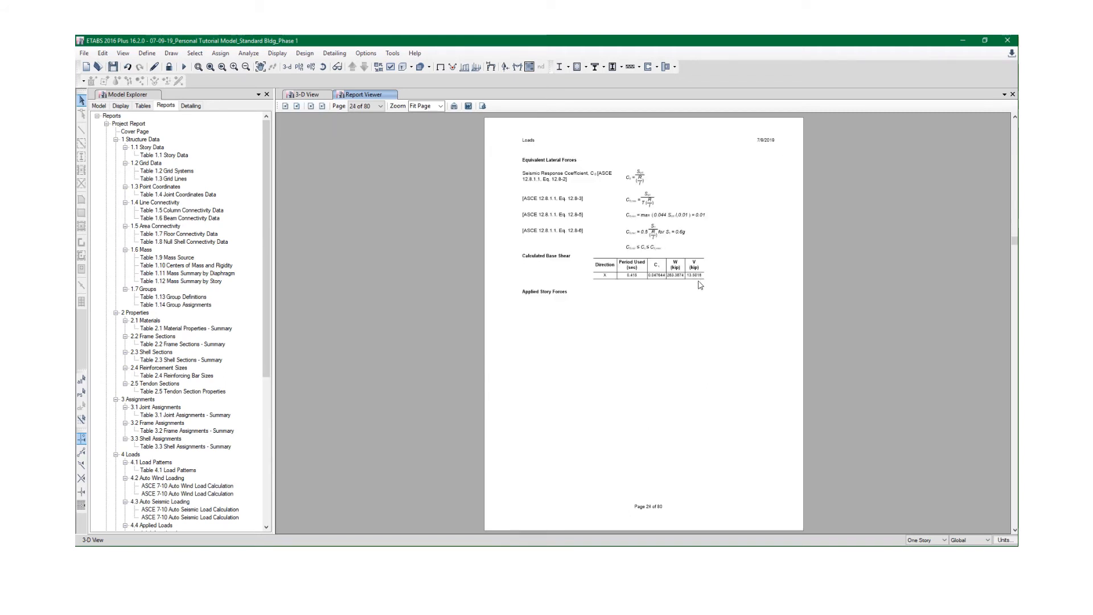
pyautogui.keyDown('ctrl'); pyautogui.scroll(4, 700, 285); pyautogui.keyUp('ctrl')
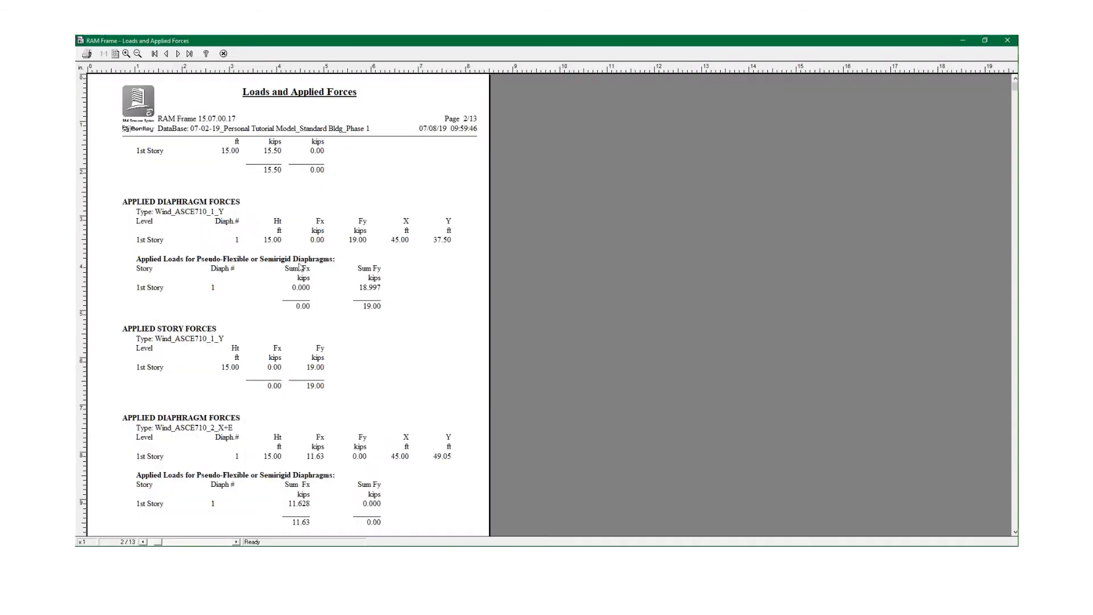
# In RAM Frame's Loads and Applied Forces report, go to page 8 and check the EQ seismic load case and its X diaphragm forces
pyautogui.scroll(-2, 300, 268)
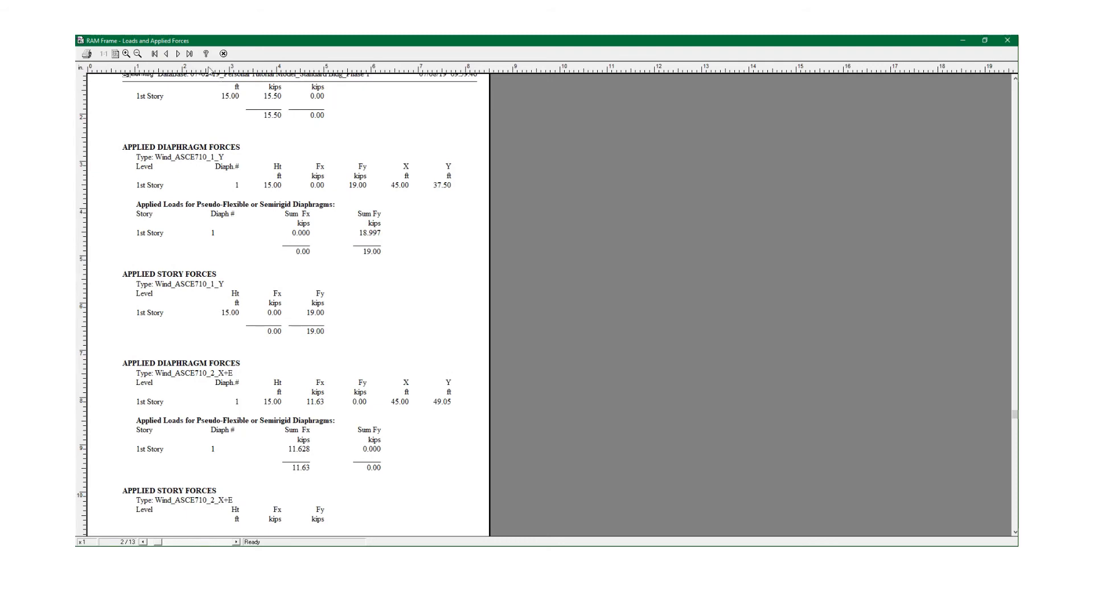
pyautogui.click(178, 54)
pyautogui.click(178, 54)
pyautogui.click(178, 55)
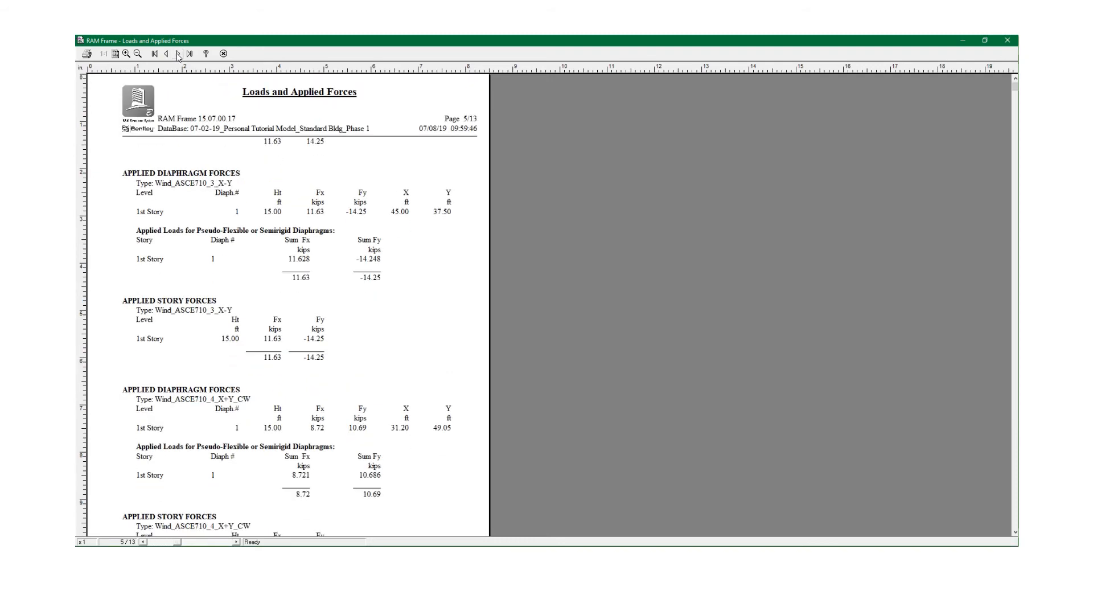
pyautogui.click(178, 55)
pyautogui.click(178, 54)
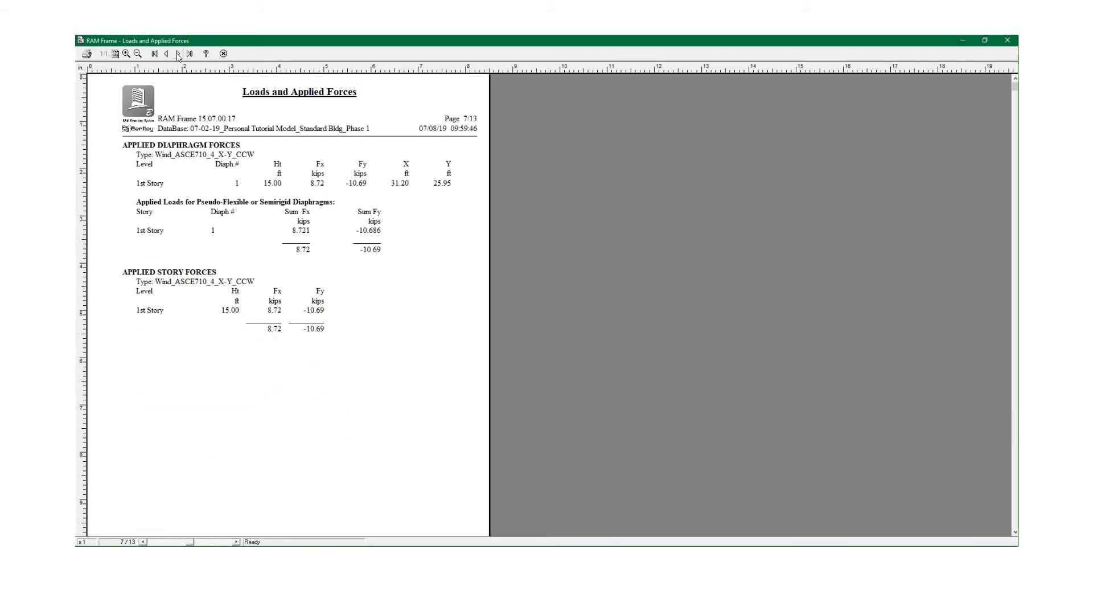
pyautogui.click(178, 54)
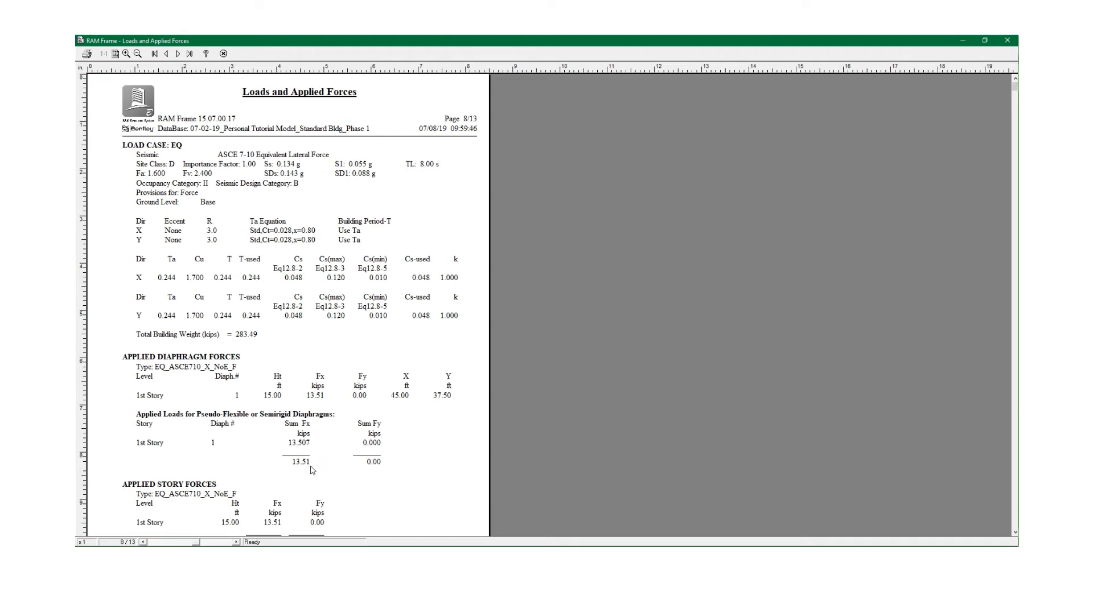
pyautogui.click(964, 41)
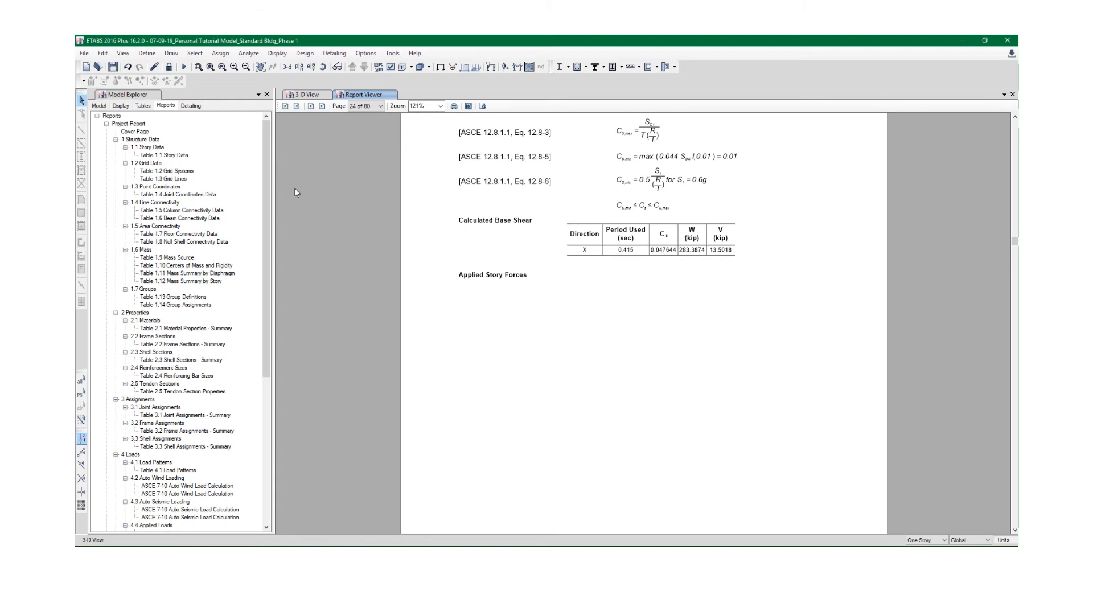
# Save the ETABS model and review the report's seismic factors and spectral response values on page 23
pyautogui.click(114, 67)
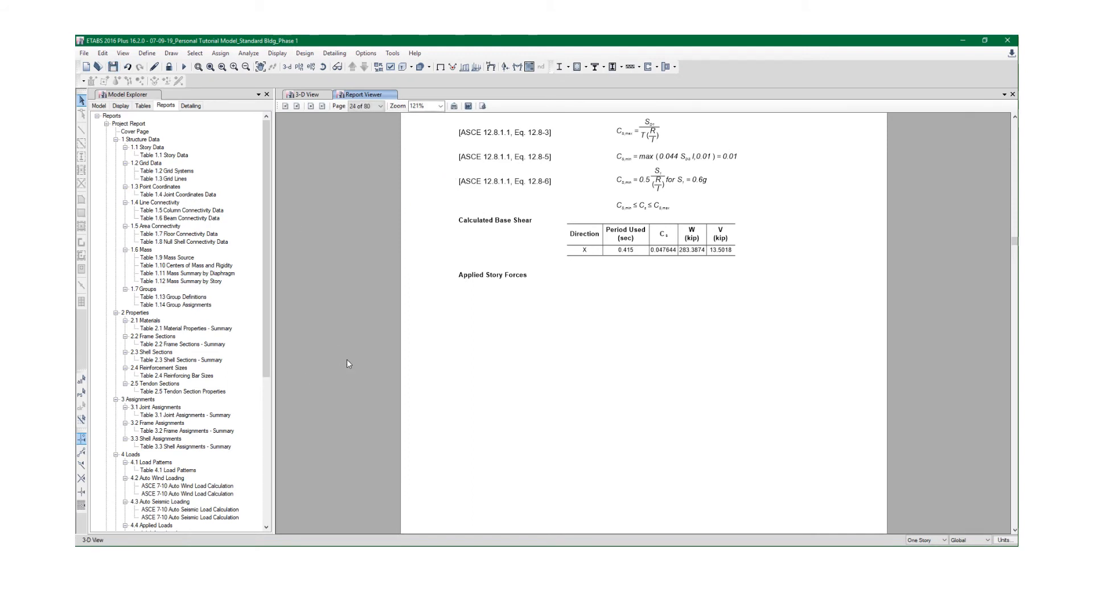
pyautogui.scroll(-1, 538, 354)
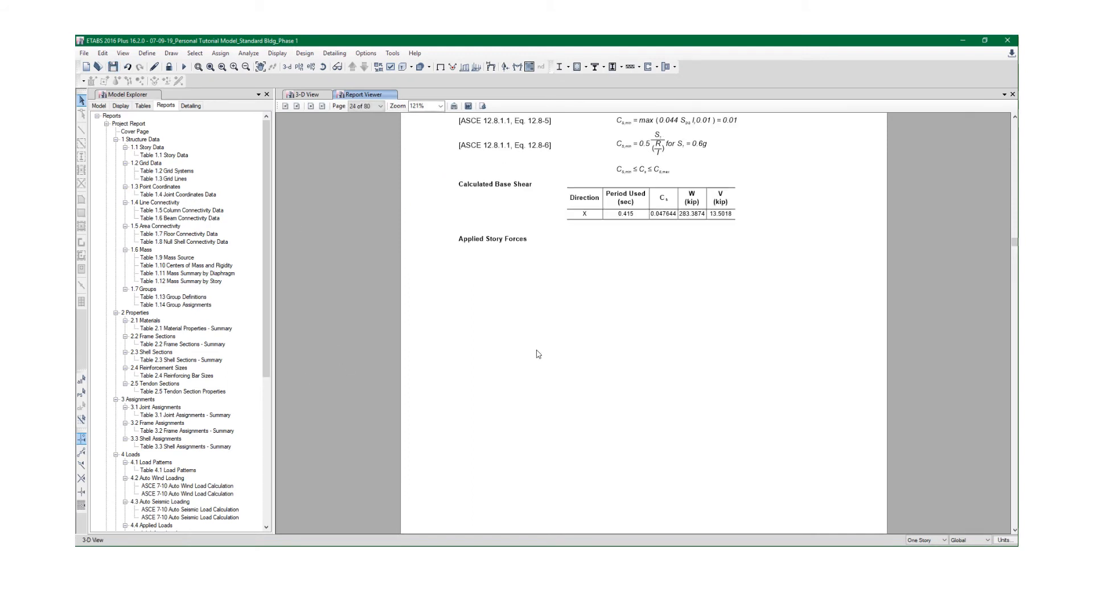
pyautogui.scroll(10, 537, 354)
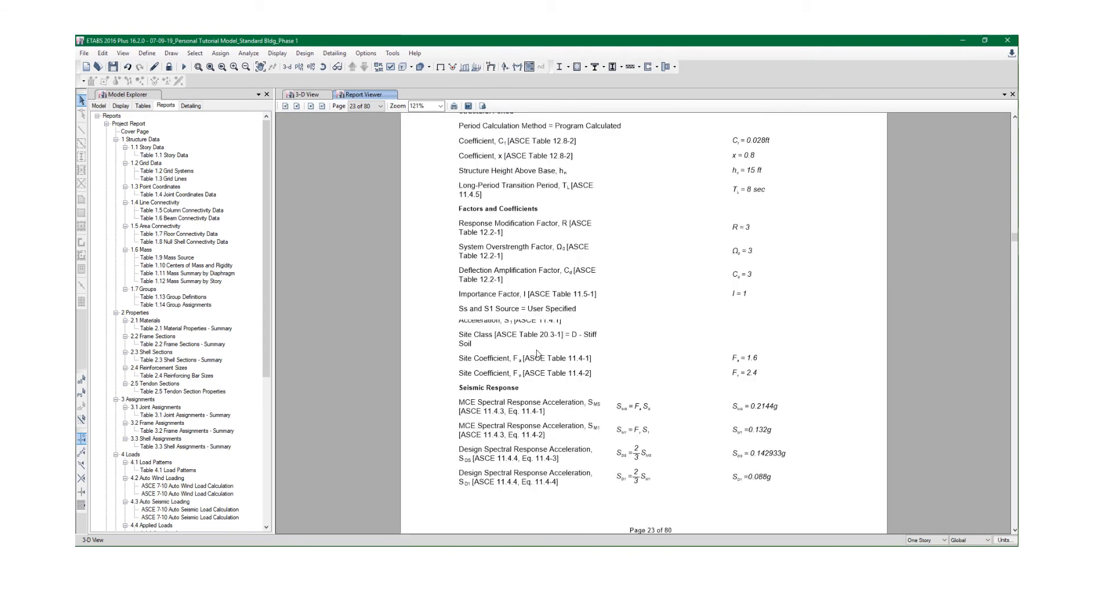
pyautogui.scroll(2, 537, 354)
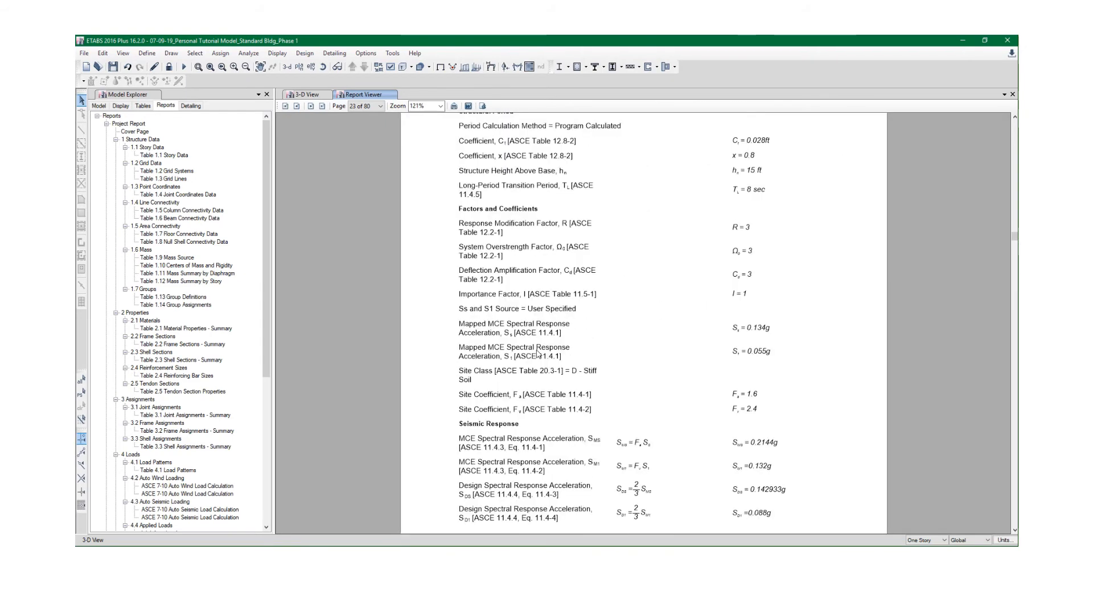
# Return to the 3-D view and unlock the model, accepting deletion of the analysis results
pyautogui.click(307, 94)
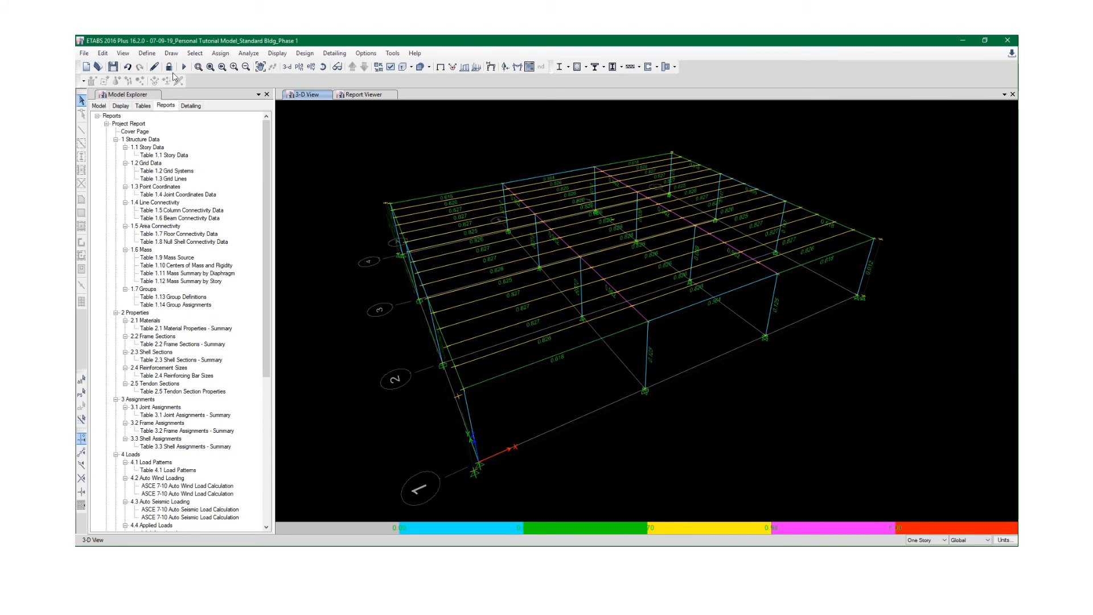
pyautogui.moveTo(523, 53)
pyautogui.click(169, 67)
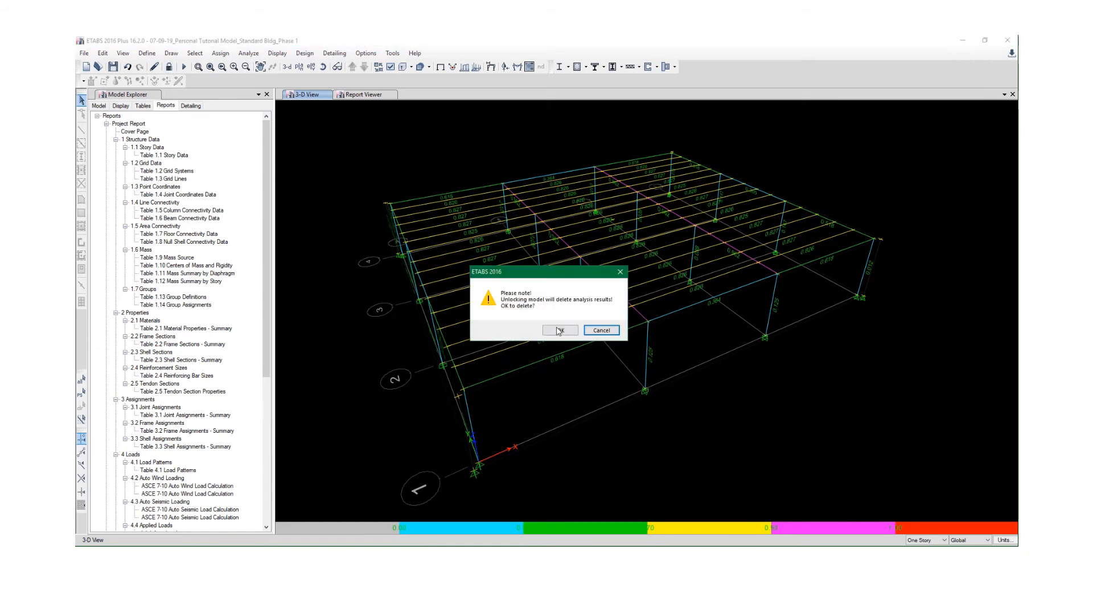
pyautogui.click(559, 330)
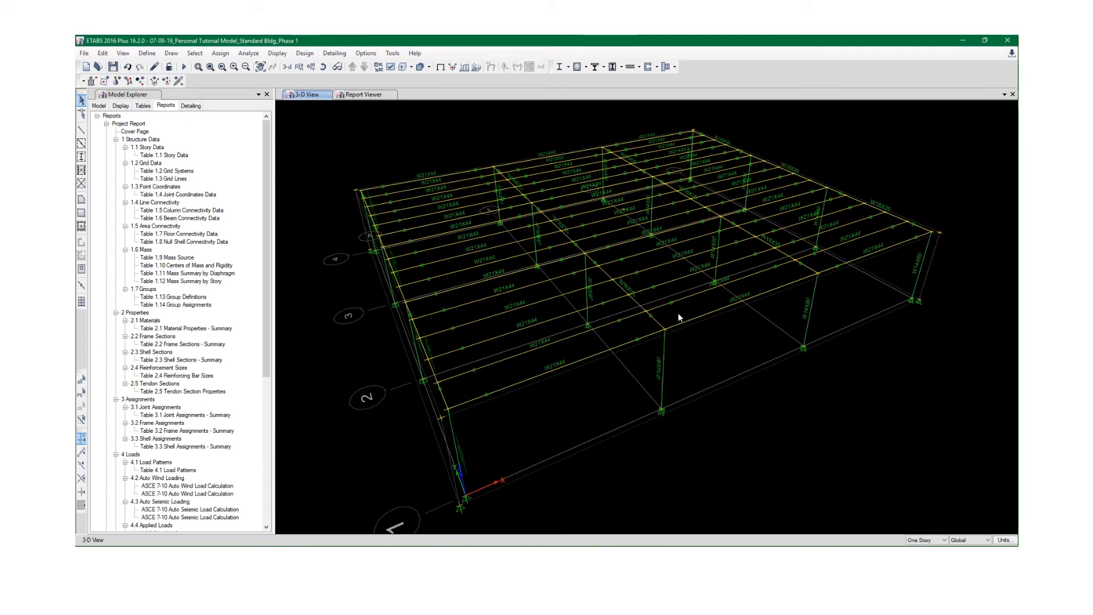
pyautogui.moveTo(838, 307); pyautogui.dragTo(788, 324)
pyautogui.moveTo(701, 344); pyautogui.dragTo(640, 362)
pyautogui.click(667, 365)
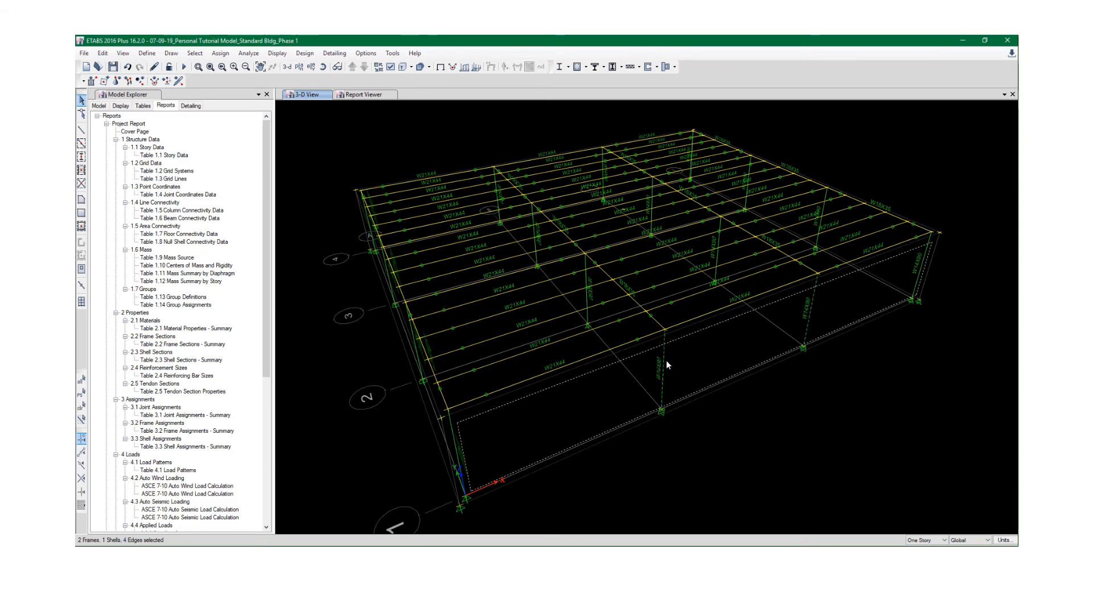
pyautogui.hotkey('ctrl', 'q')
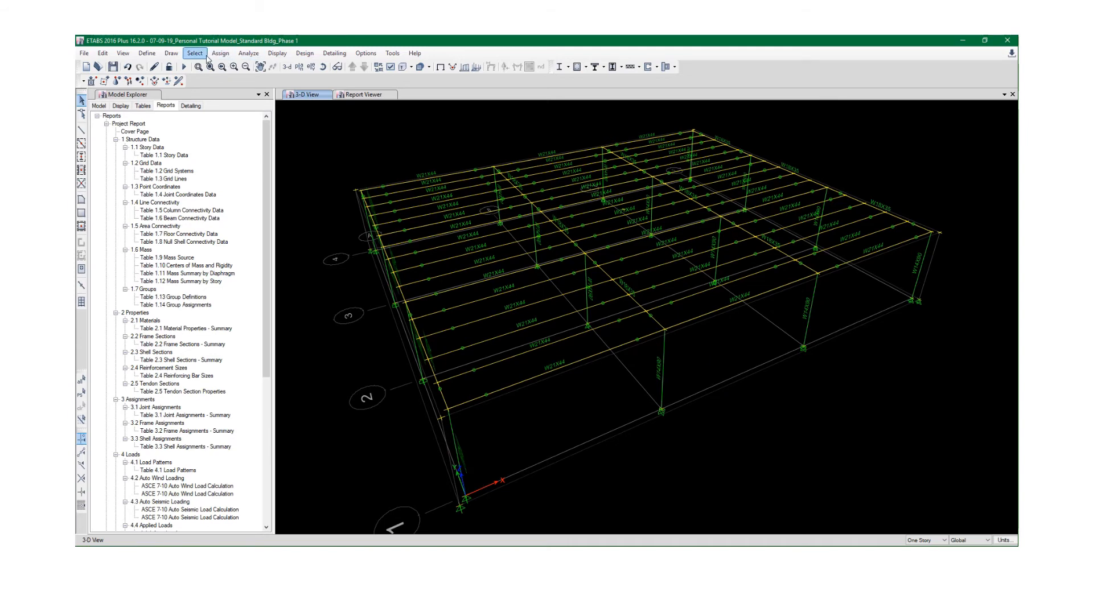
# Select all frames with the W14X90 section by frame property
pyautogui.click(194, 53)
pyautogui.moveTo(218, 67)
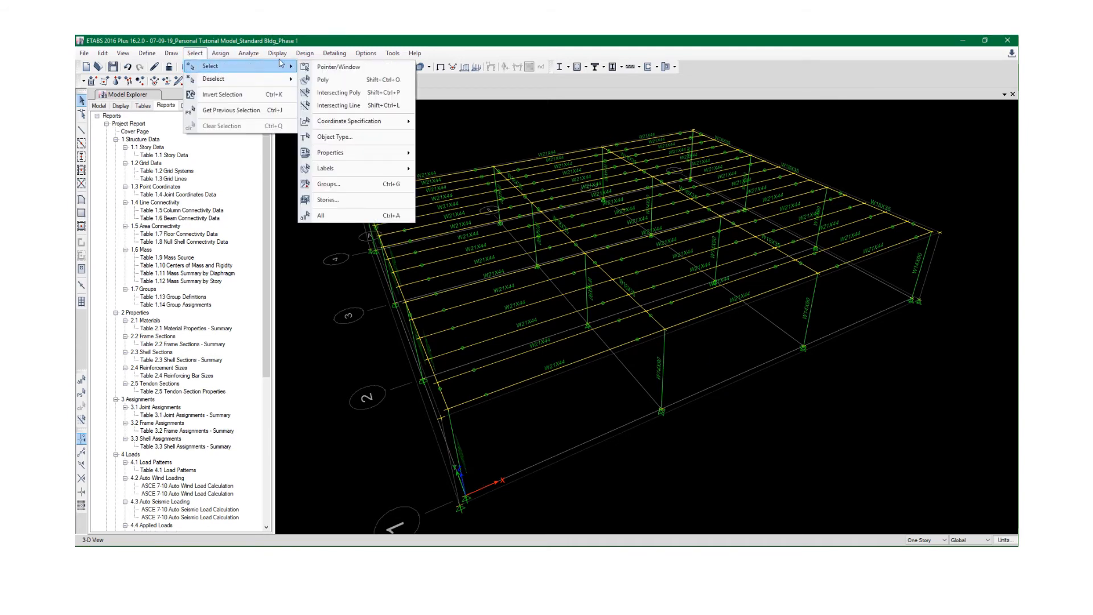
pyautogui.moveTo(342, 153)
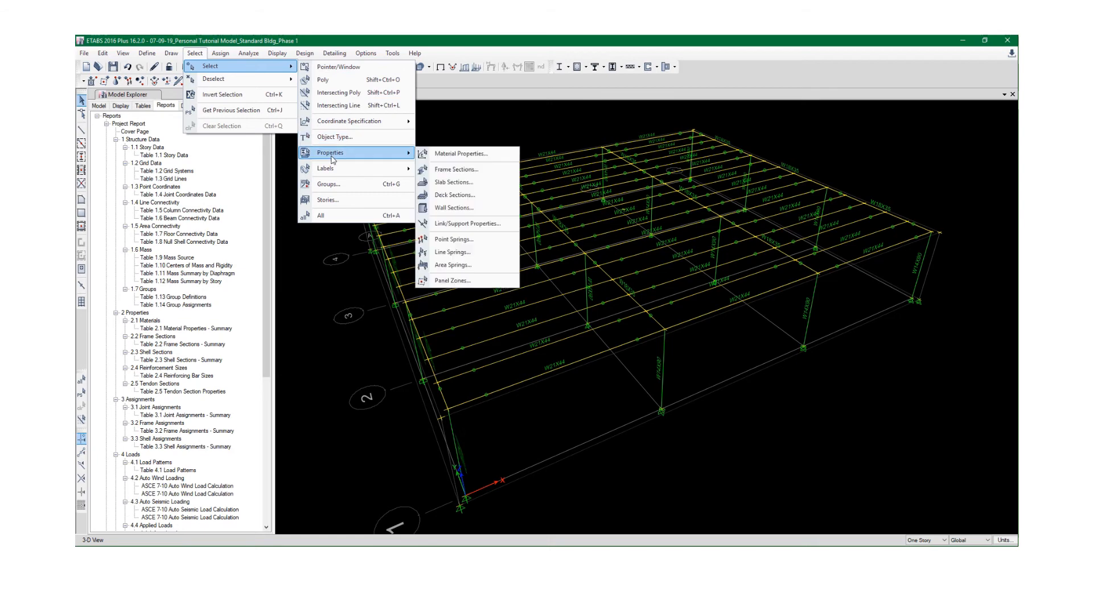
pyautogui.click(456, 169)
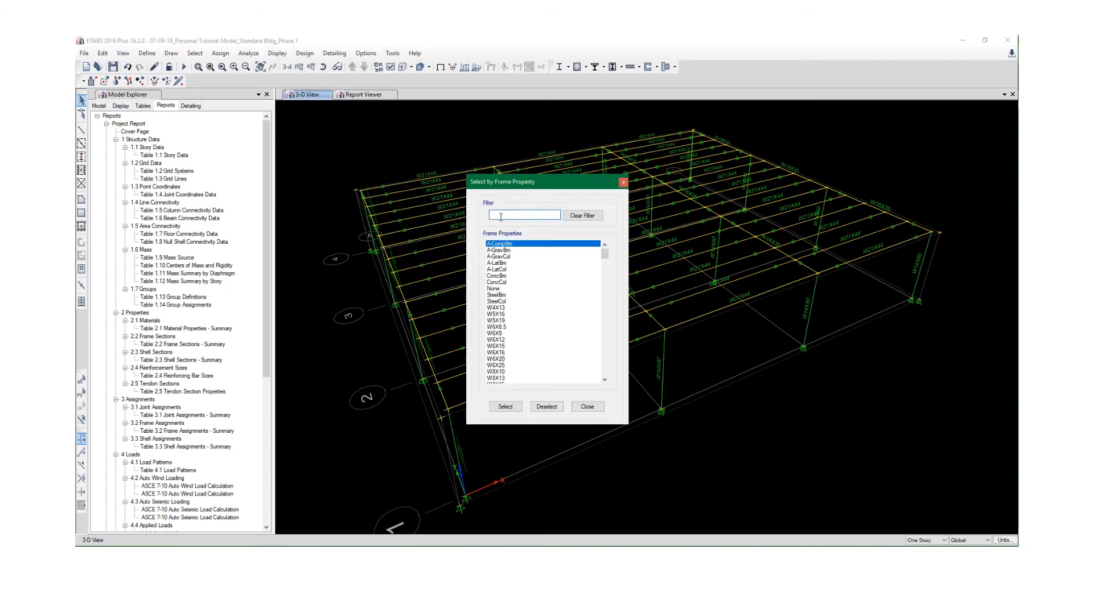
pyautogui.write('W14X')
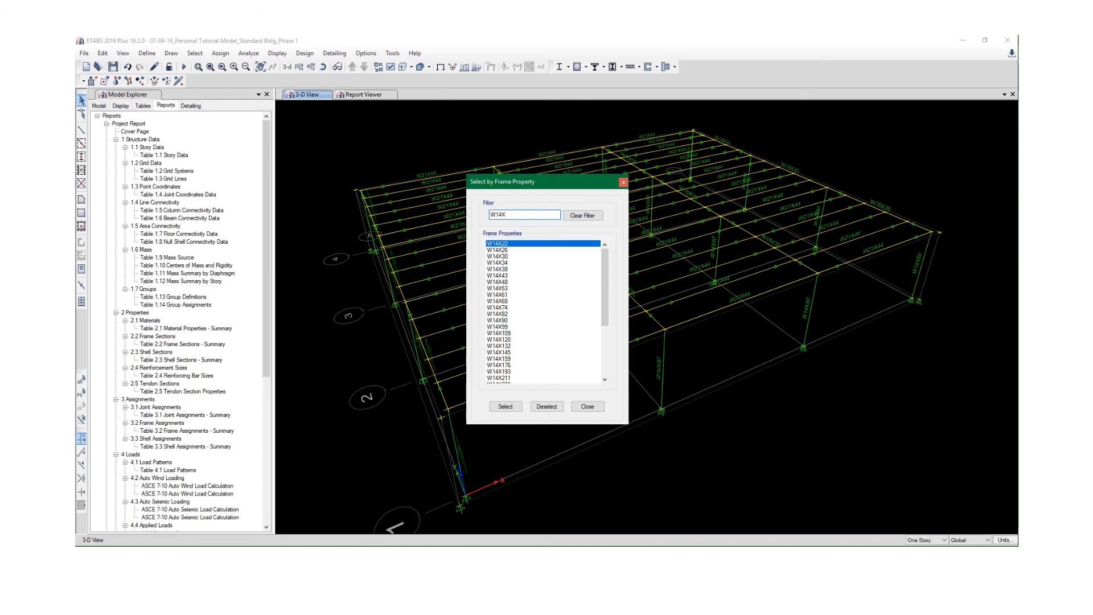
pyautogui.write('90')
pyautogui.doubleClick(495, 249)
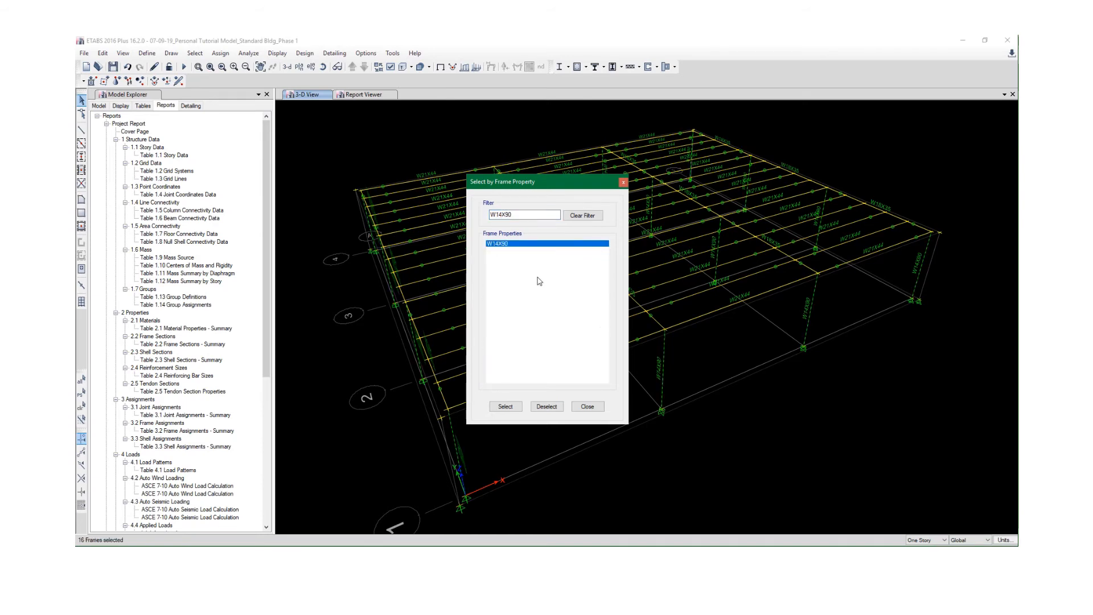
pyautogui.click(506, 406)
pyautogui.click(585, 407)
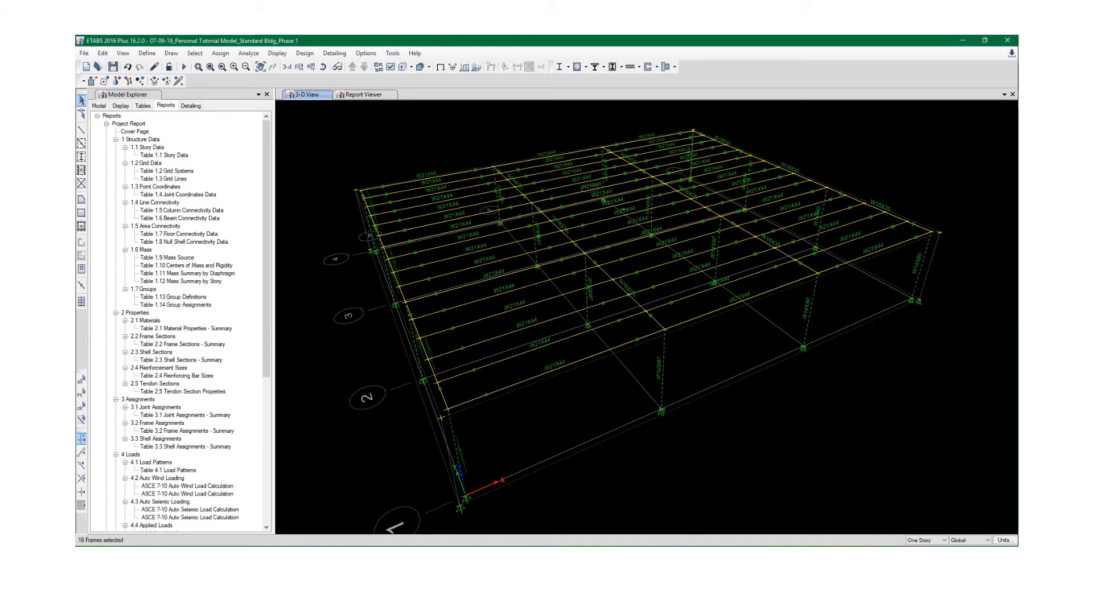
# Divide the selected W14X90 columns into 2 frame objects each
pyautogui.click(99, 54)
pyautogui.moveTo(122, 283)
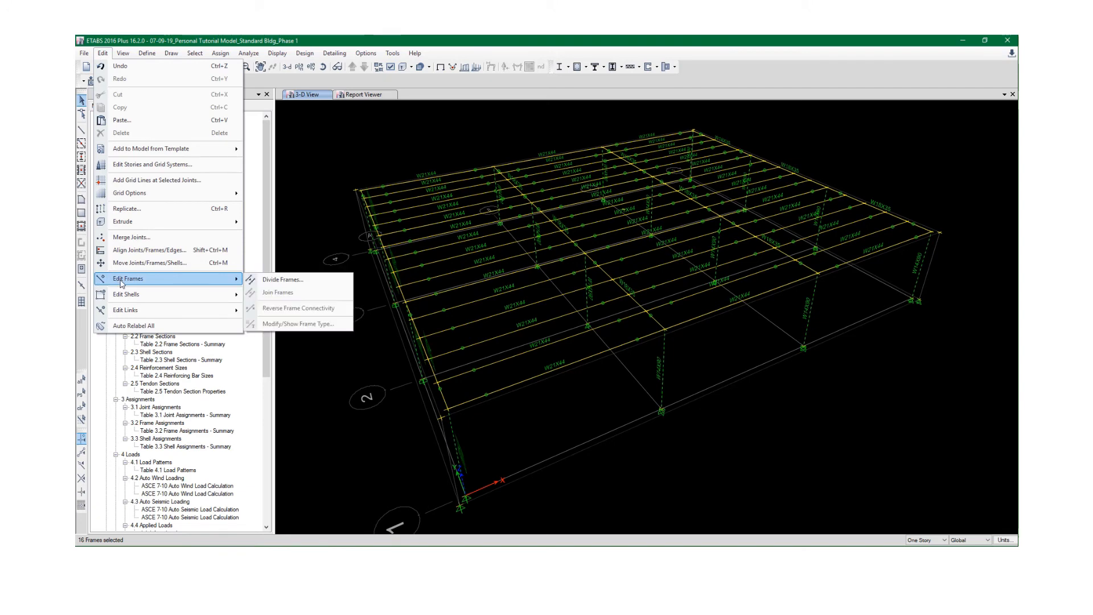
pyautogui.click(267, 281)
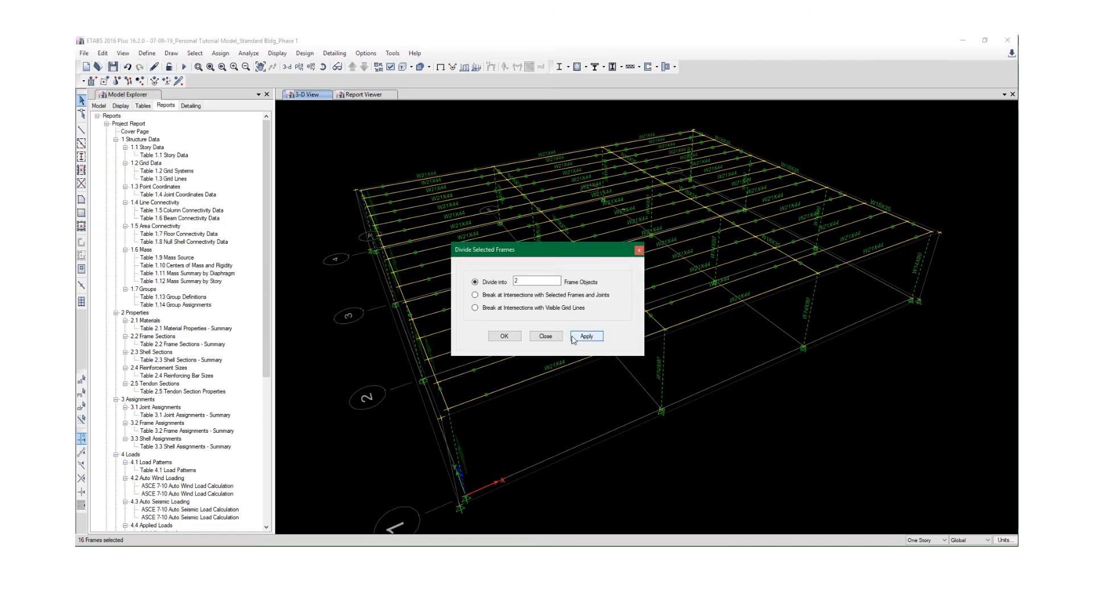
pyautogui.click(587, 336)
pyautogui.click(588, 337)
pyautogui.click(518, 356)
pyautogui.click(504, 336)
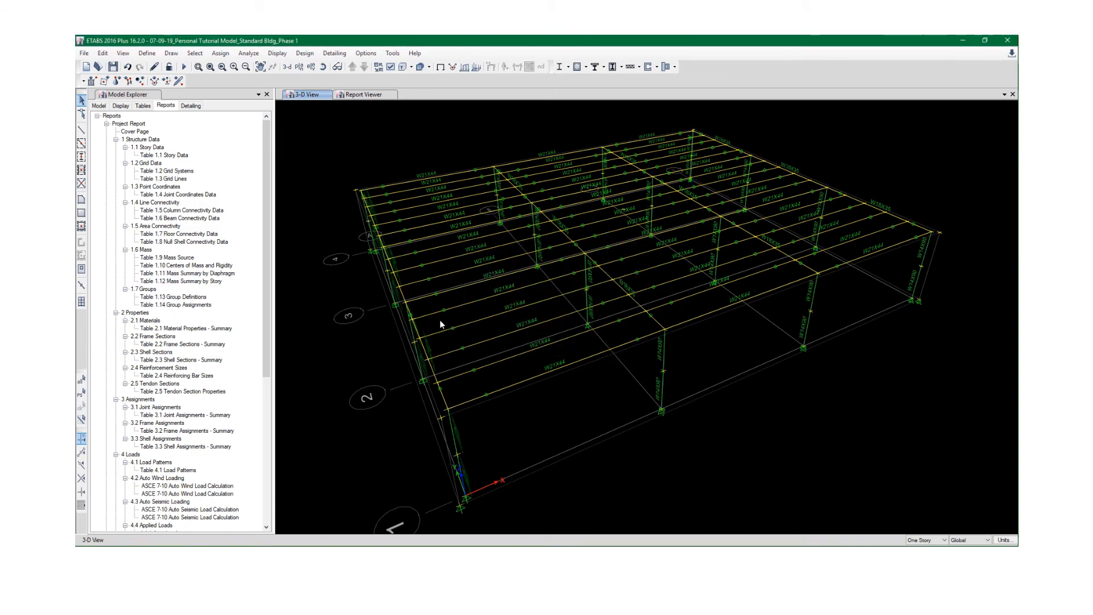
# Run the analysis and look at the member force diagram settings for frames
pyautogui.click(183, 67)
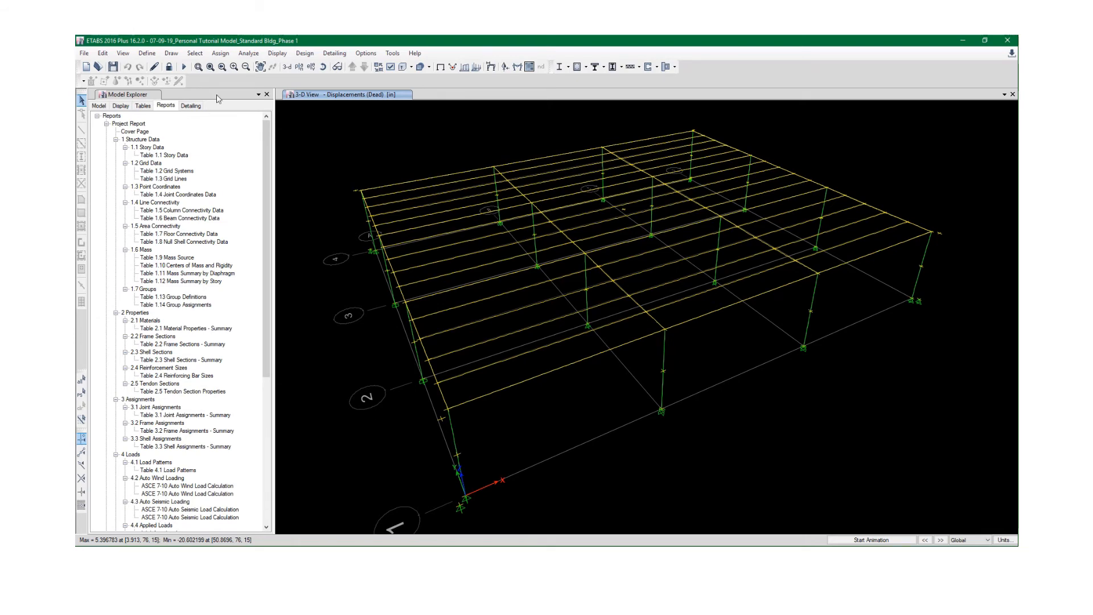
pyautogui.click(518, 67)
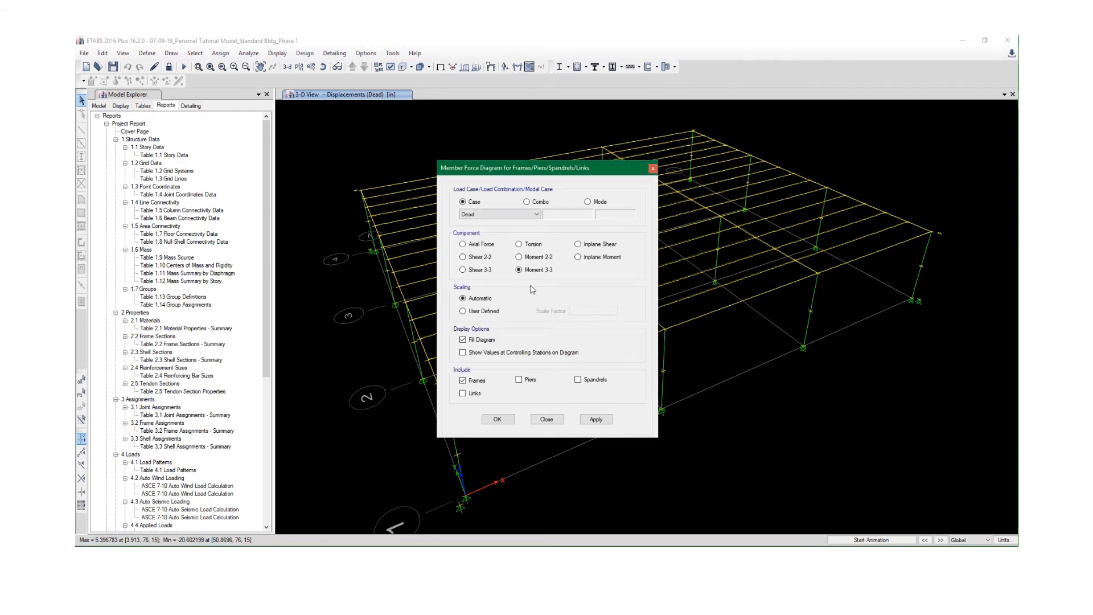
pyautogui.click(653, 168)
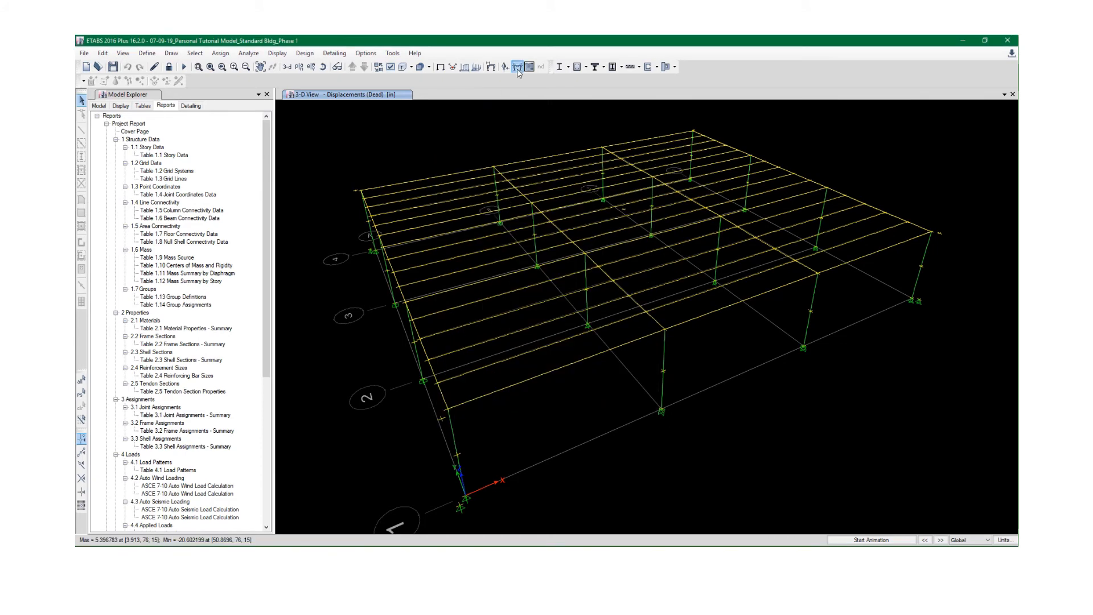
# Restore the undeformed view and run the steel frame design check, accepting the reiteration of analysis and design
pyautogui.press('F4')
pyautogui.hotkey('shift', 'F6')
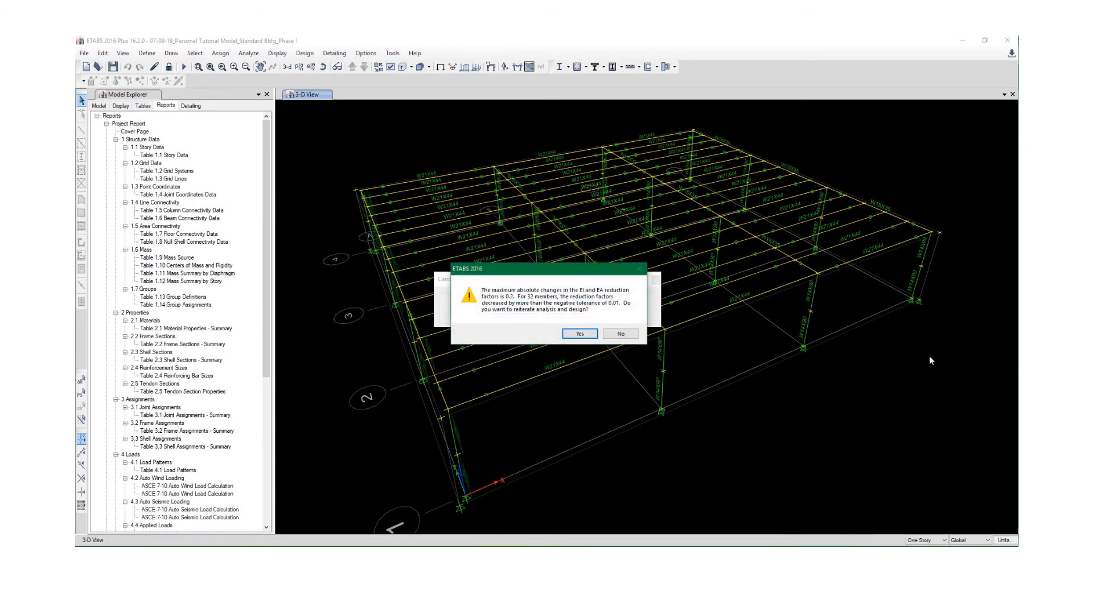
pyautogui.press('Return')
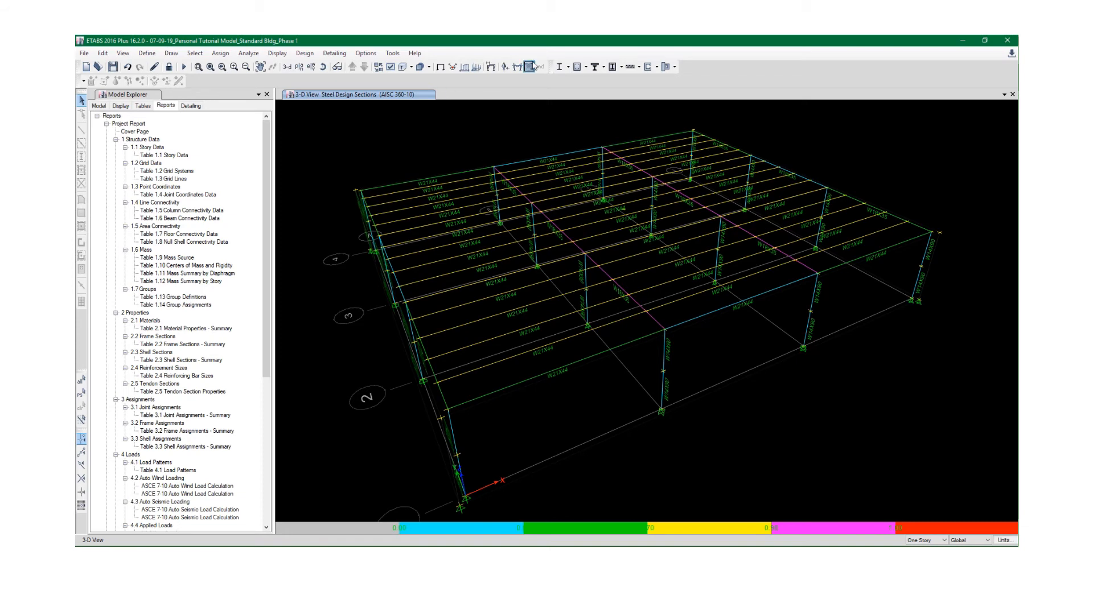
# Display the steel design output as P-M Ratio Colors & Values and examine the ratios of the beams and divided columns
pyautogui.click(569, 68)
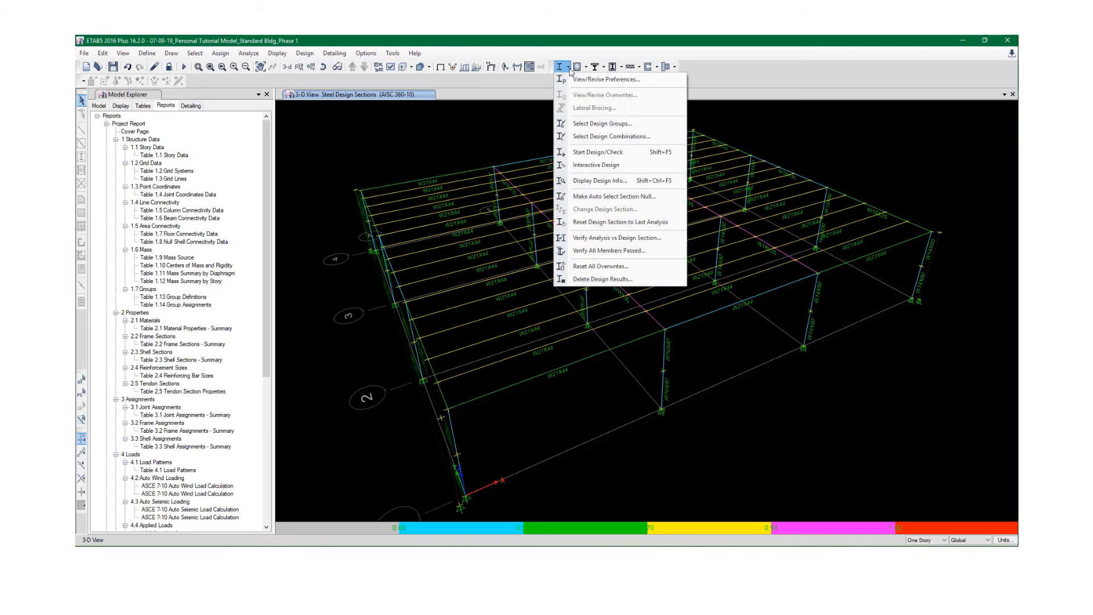
pyautogui.click(604, 183)
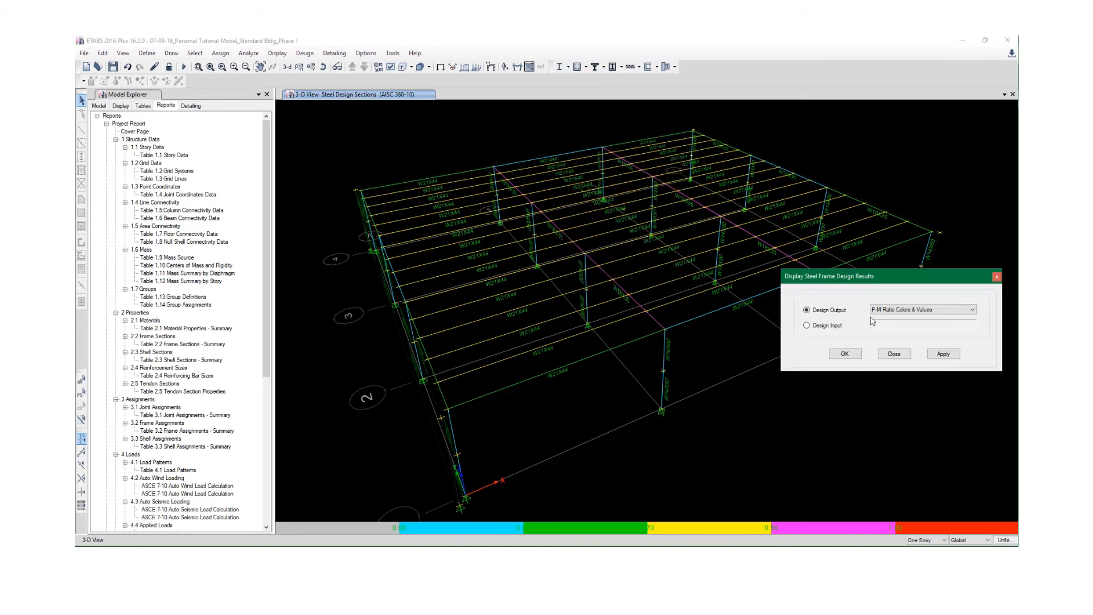
pyautogui.click(946, 355)
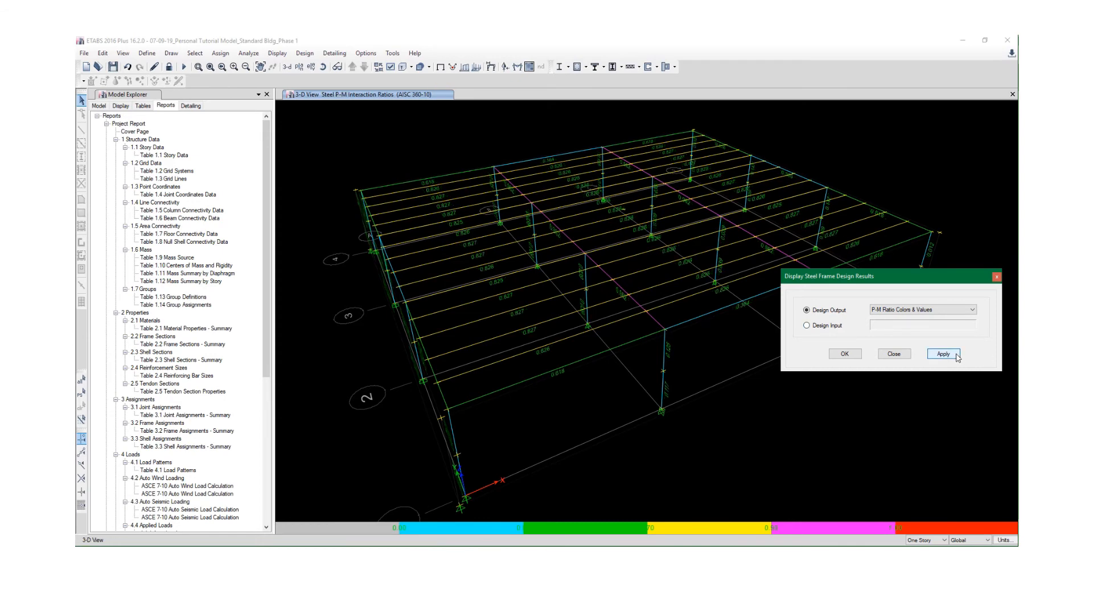
pyautogui.click(845, 354)
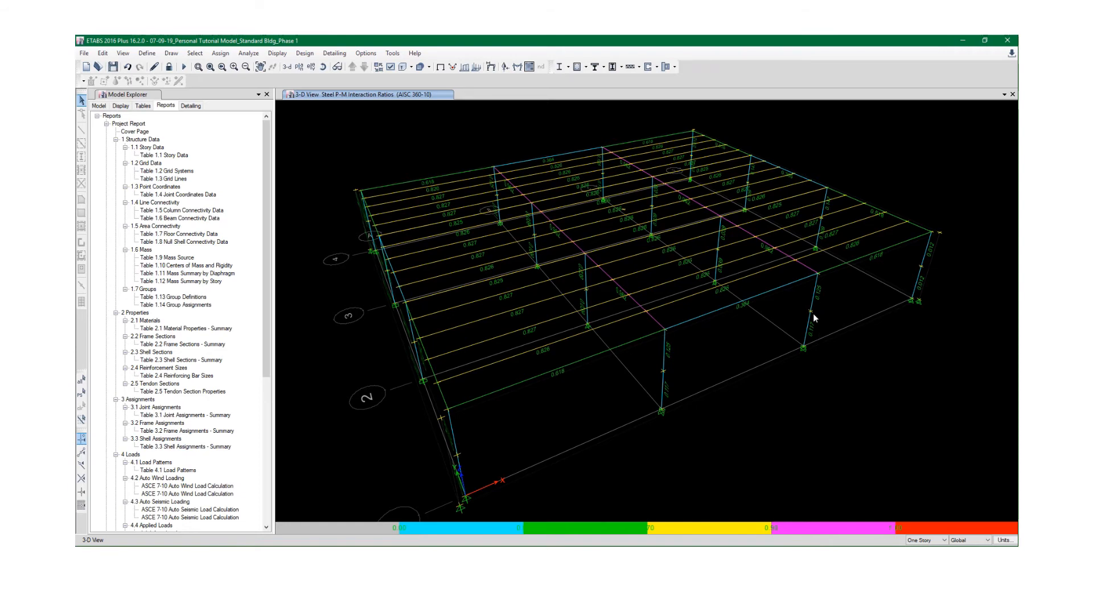
pyautogui.scroll(3, 815, 314)
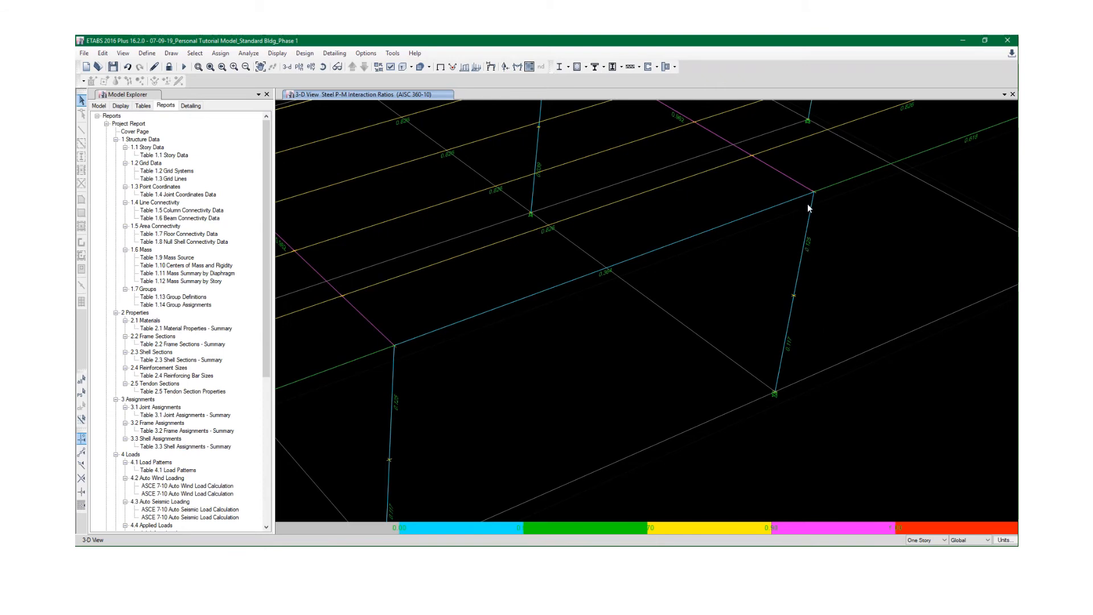
pyautogui.scroll(-4, 821, 250)
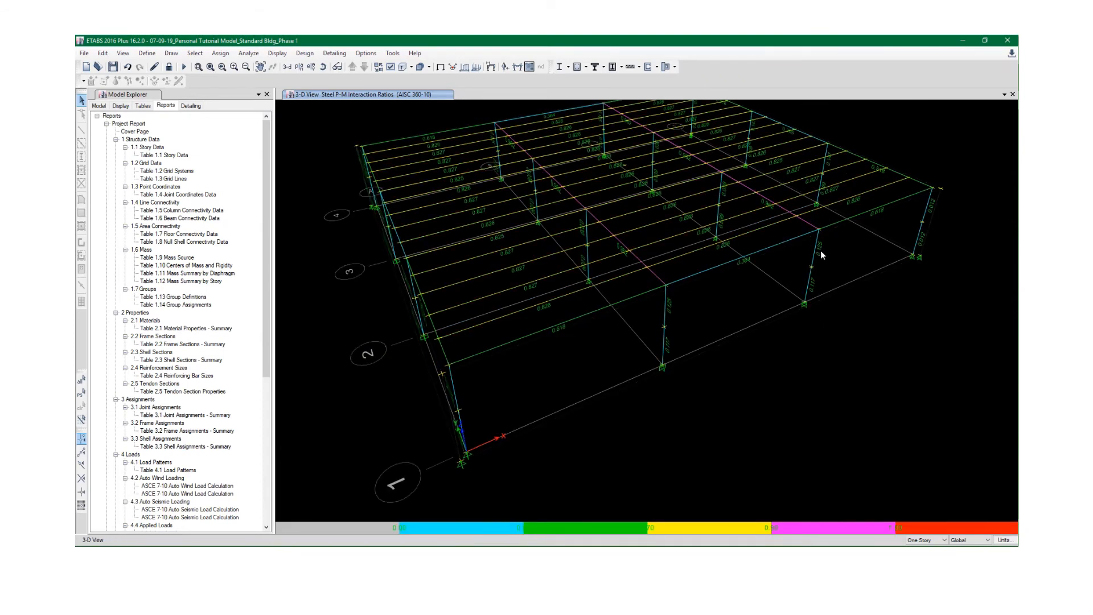
pyautogui.moveTo(773, 262); pyautogui.dragTo(776, 284, button='middle')
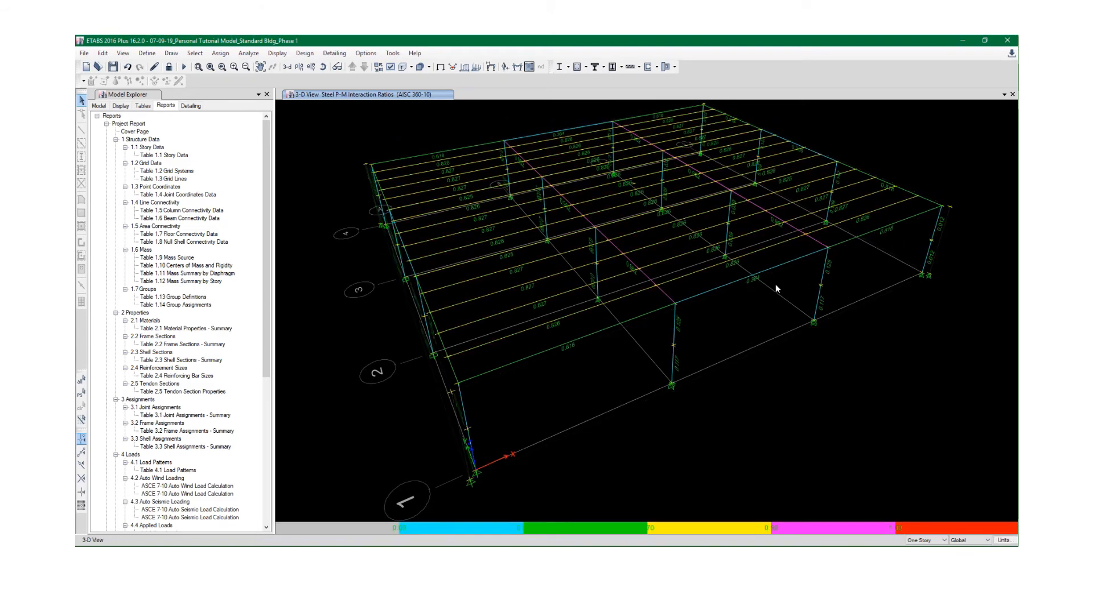
pyautogui.moveTo(814, 319); pyautogui.dragTo(781, 327, button='middle')
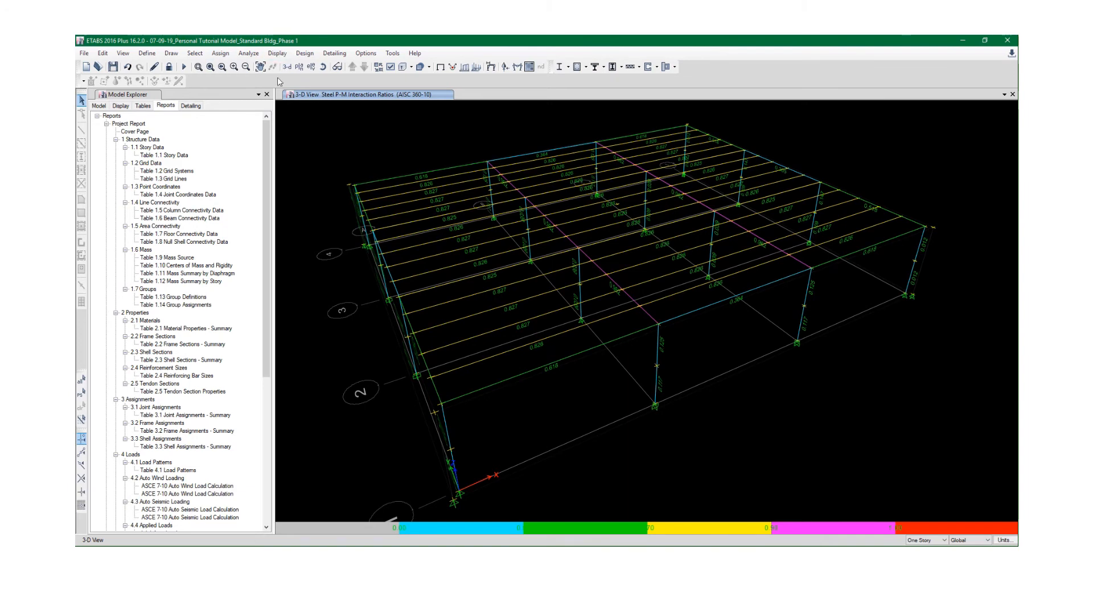
# Show the floors in the 3-D view and switch on the Object Fill and Object Edge effects
pyautogui.click(477, 69)
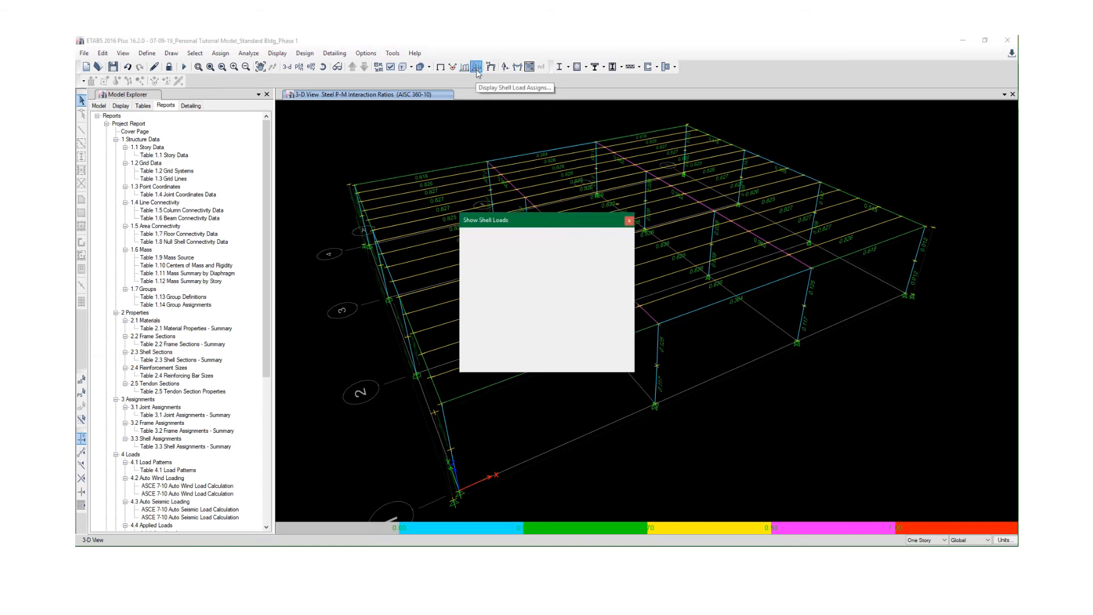
pyautogui.click(629, 221)
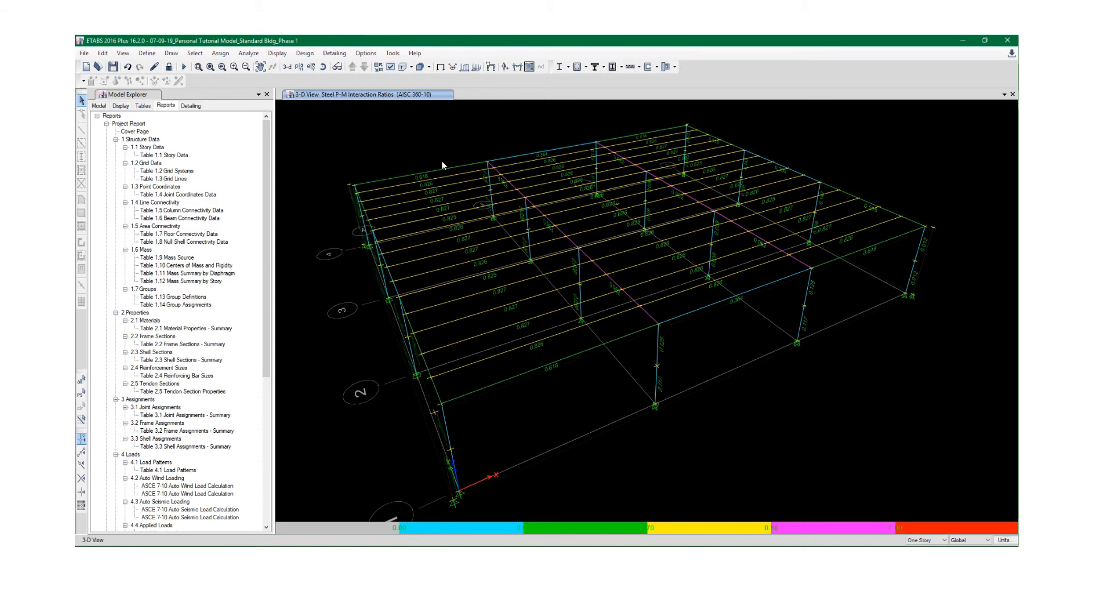
pyautogui.click(417, 69)
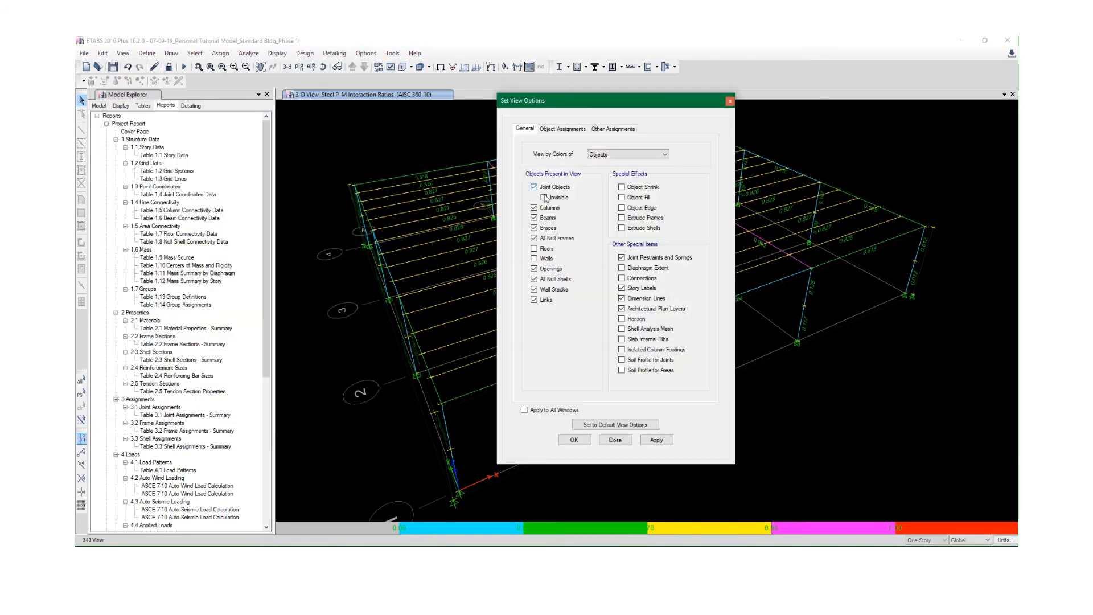
pyautogui.click(631, 208)
pyautogui.click(632, 197)
pyautogui.click(551, 251)
pyautogui.click(657, 441)
pyautogui.click(574, 440)
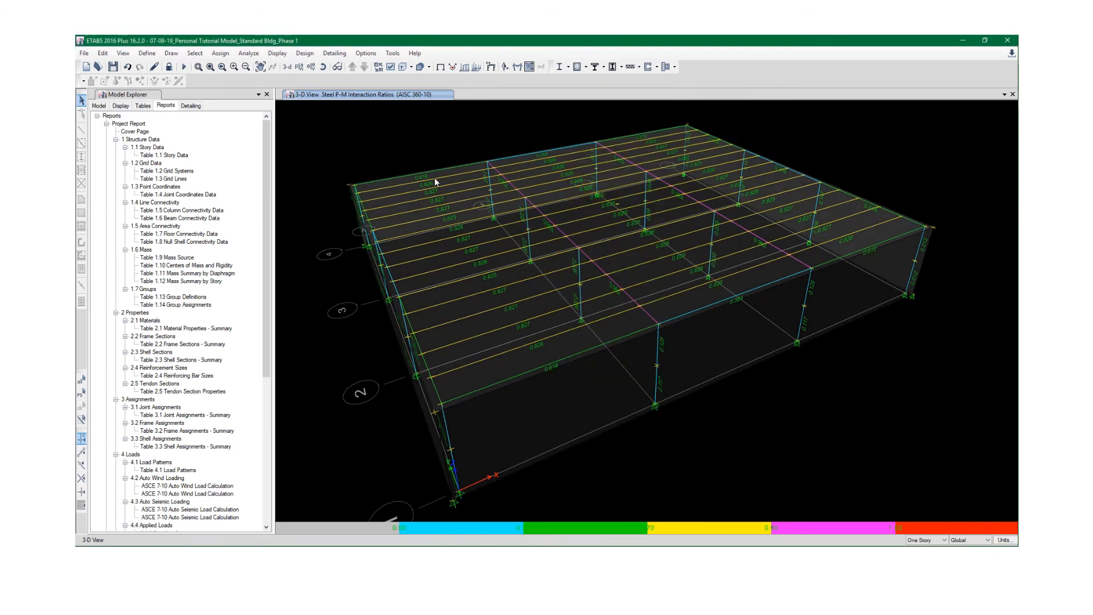
# Display the deformed shape for the Dead load case with automatic scaling and examine the roof deflection from several sides
pyautogui.click(492, 67)
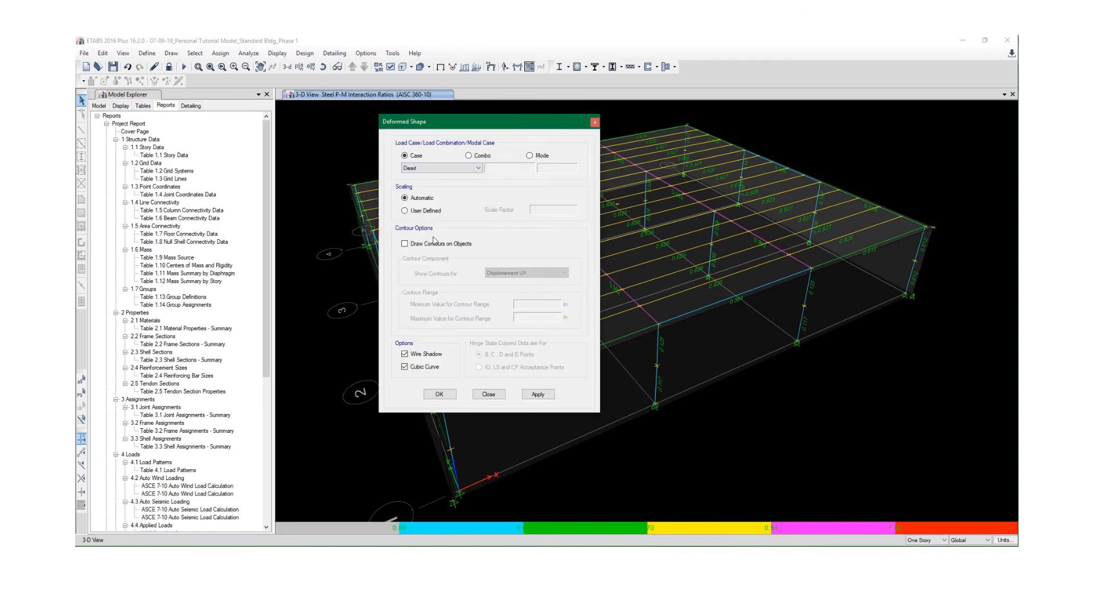
pyautogui.click(538, 394)
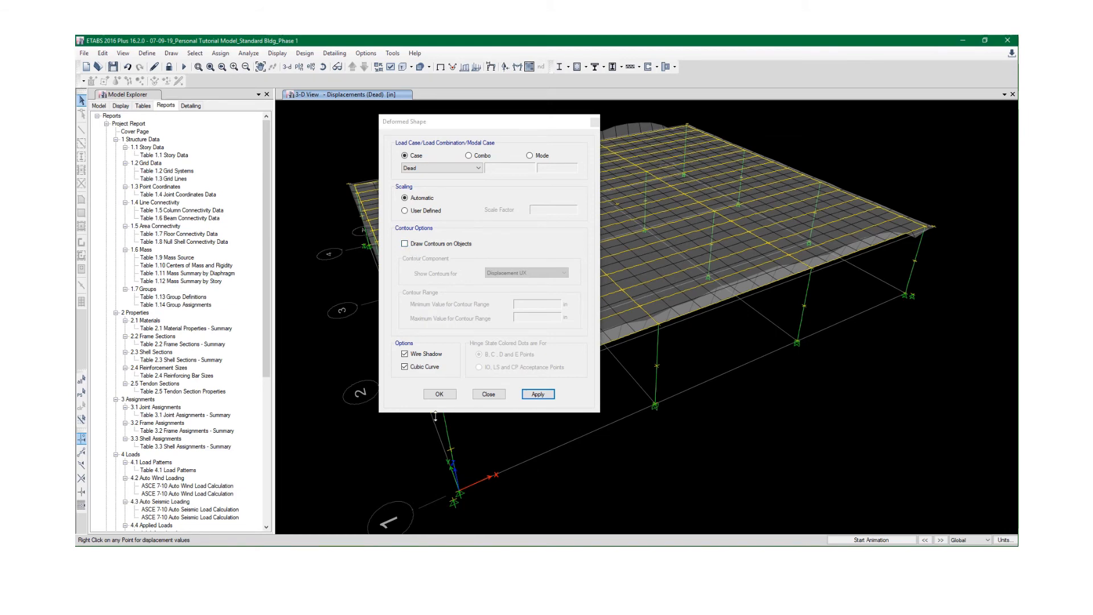
pyautogui.click(439, 394)
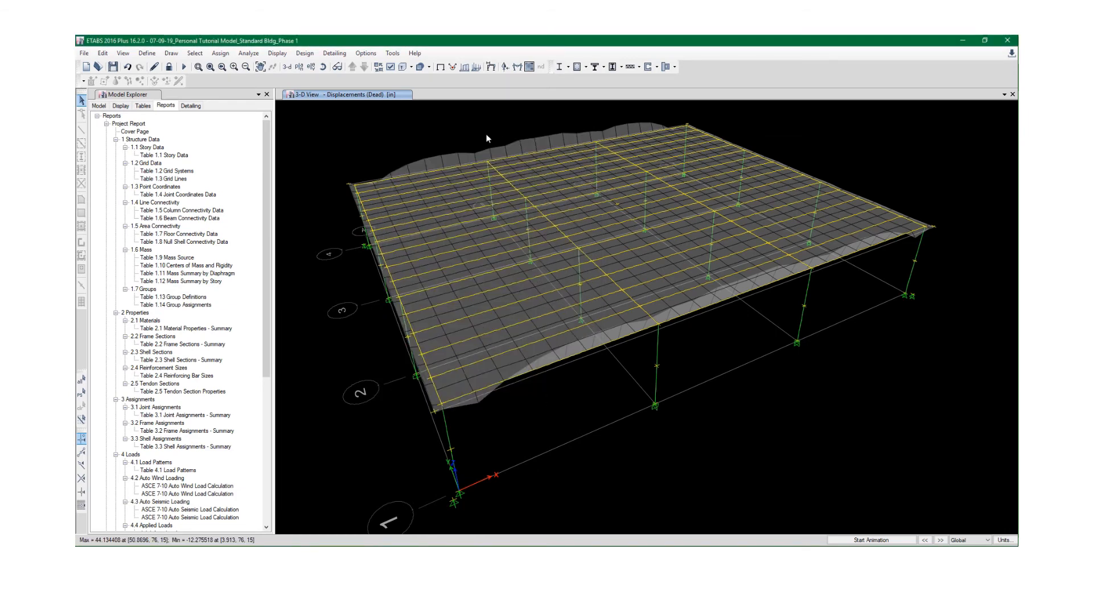
pyautogui.moveTo(566, 156)
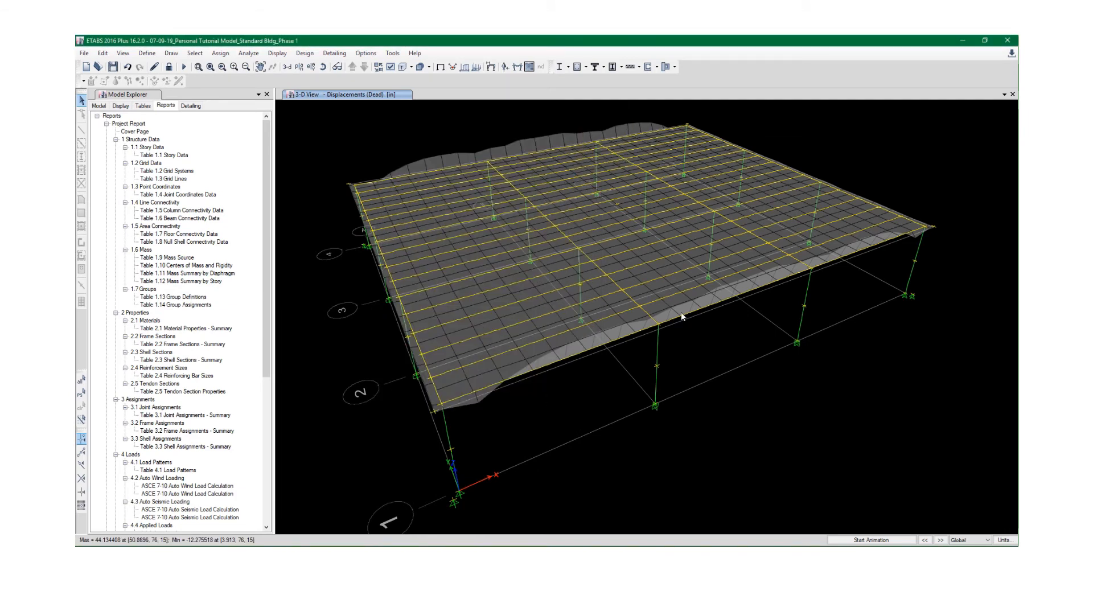
pyautogui.scroll(5, 684, 312)
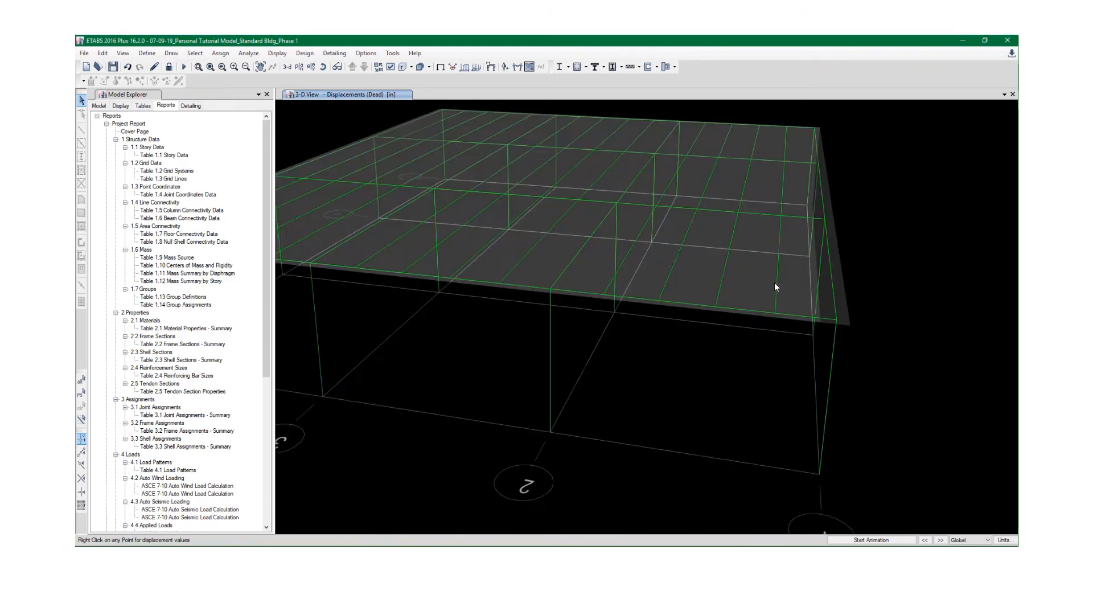
pyautogui.scroll(-5, 774, 283)
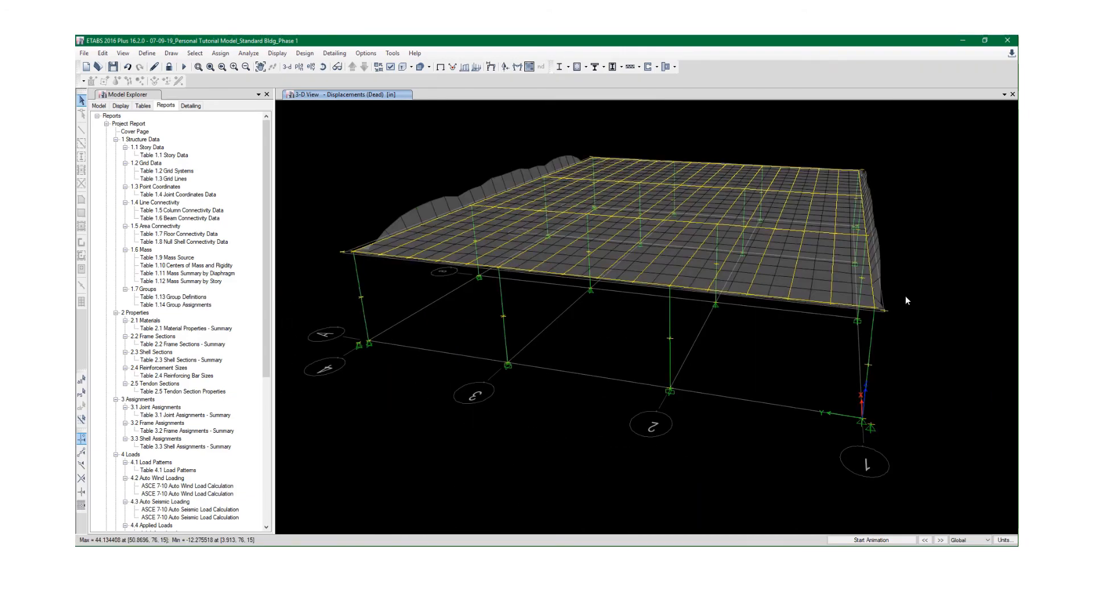
pyautogui.keyDown('shift'); pyautogui.moveTo(906, 297); pyautogui.dragTo(886, 298, button='middle'); pyautogui.keyUp('shift')
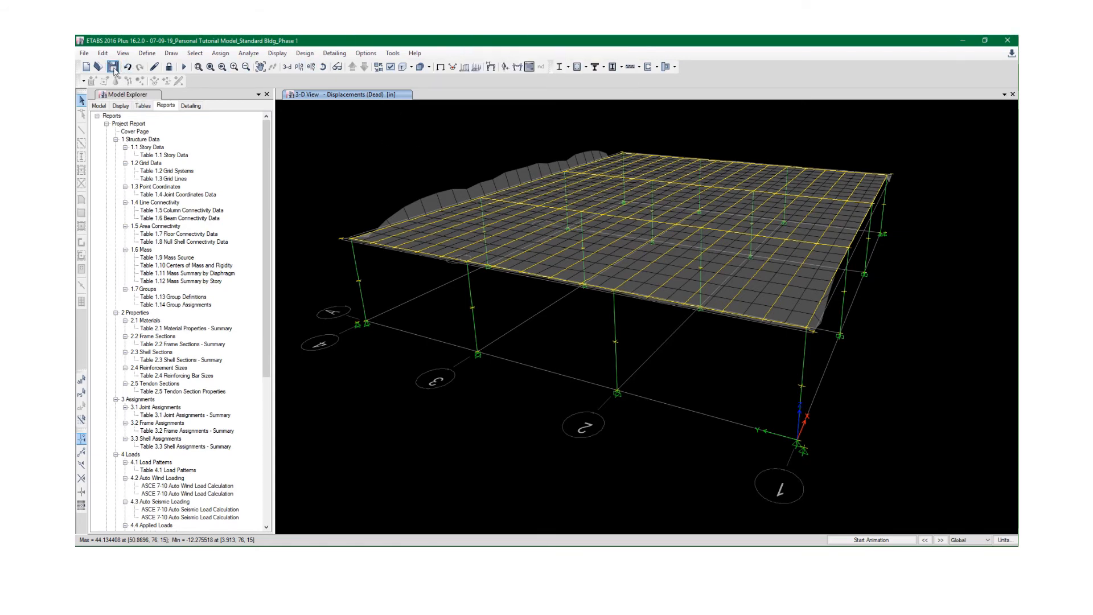
# Save the model
pyautogui.click(112, 66)
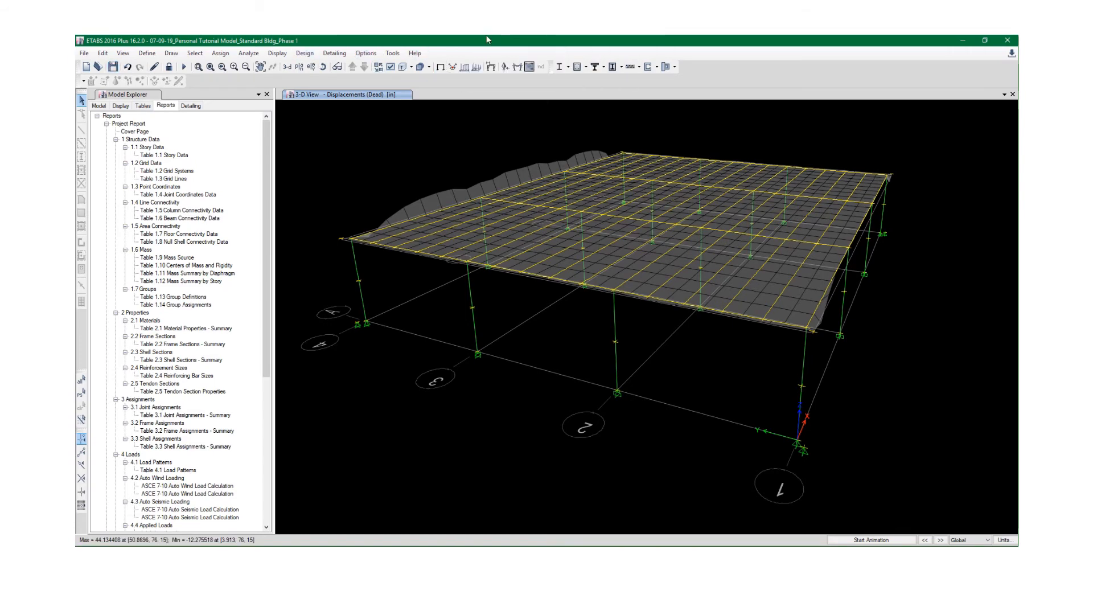
pyautogui.moveTo(488, 39)
pyautogui.moveTo(392, 189); pyautogui.dragTo(394, 194, button='middle')
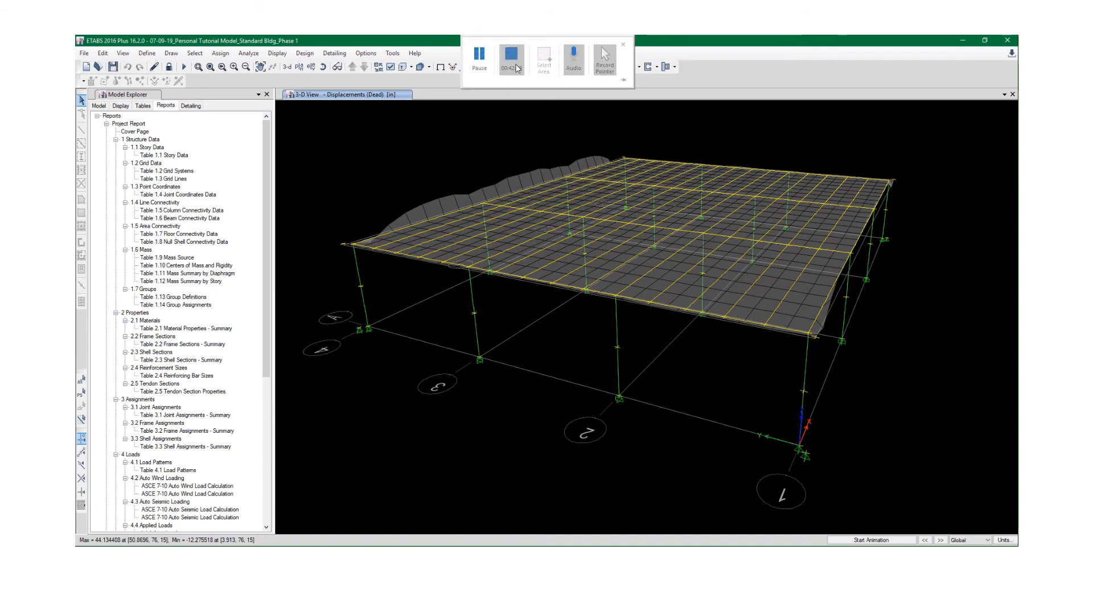
pyautogui.click(515, 67)
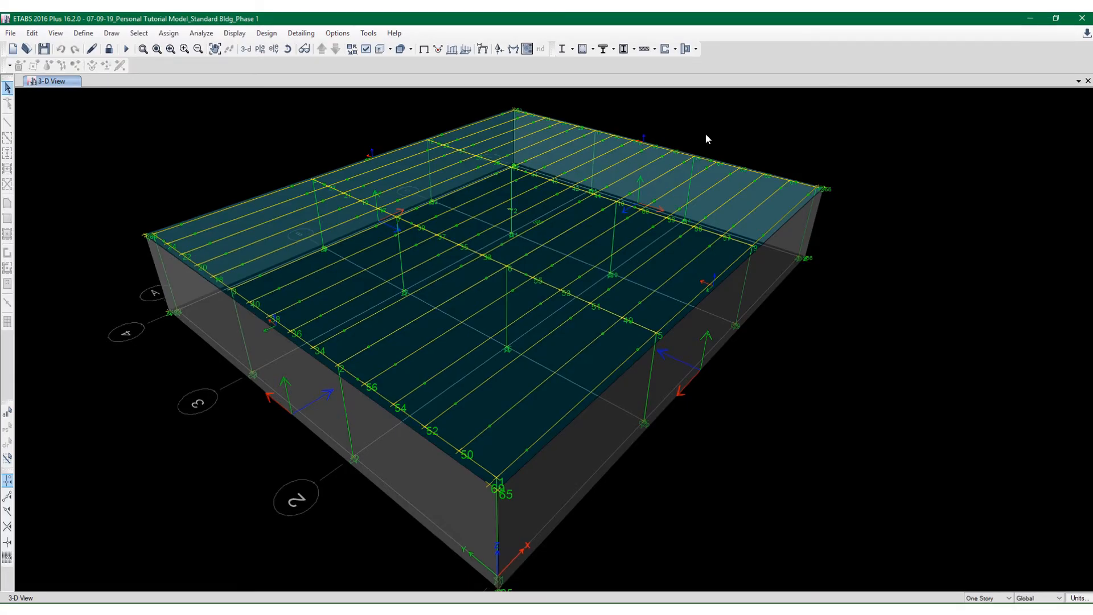
pyautogui.moveTo(847, 265); pyautogui.dragTo(863, 260, button='middle')
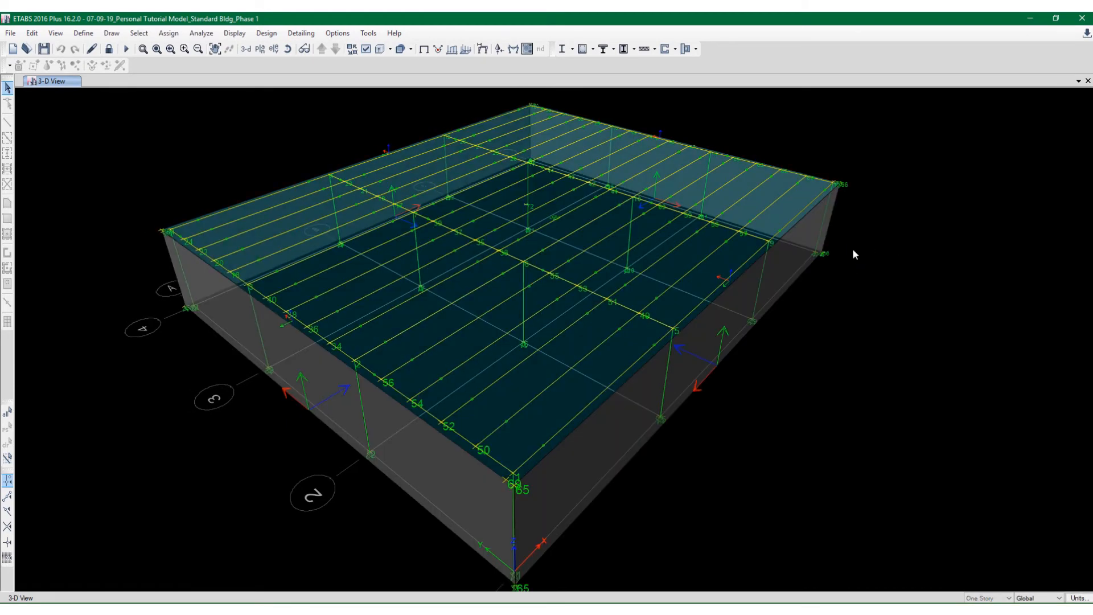
pyautogui.scroll(3, 785, 344)
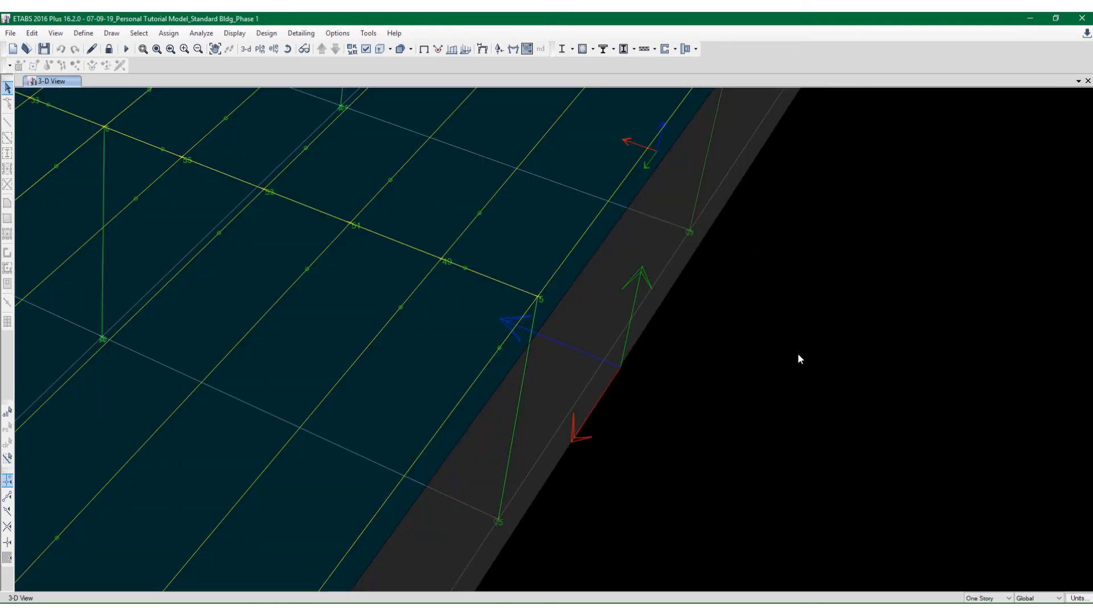
pyautogui.scroll(-6, 798, 354)
pyautogui.scroll(4, 777, 334)
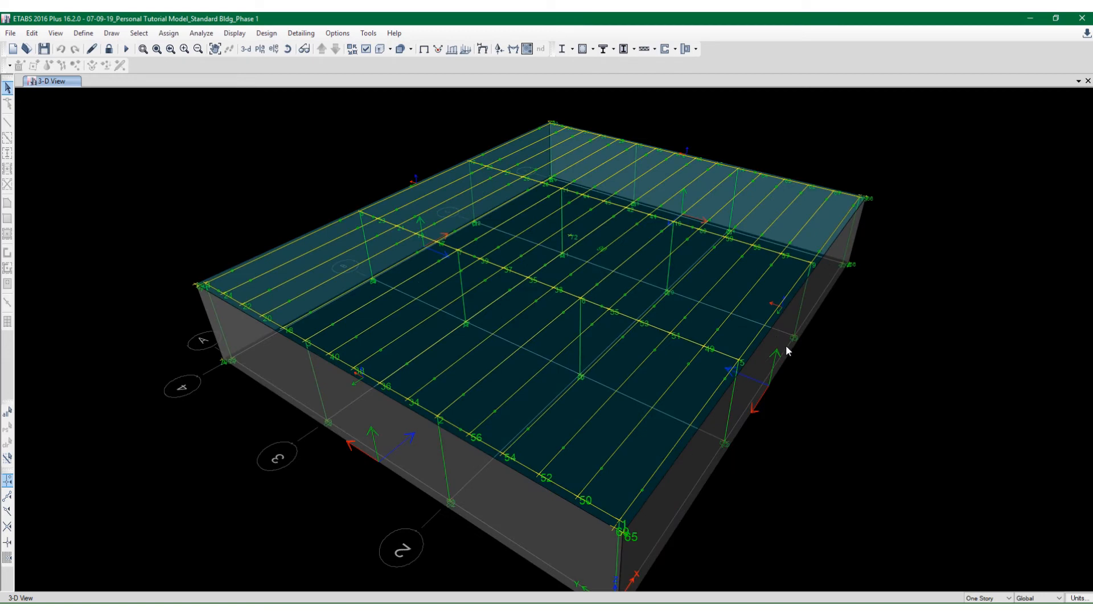
pyautogui.moveTo(786, 345); pyautogui.dragTo(711, 312, button='middle')
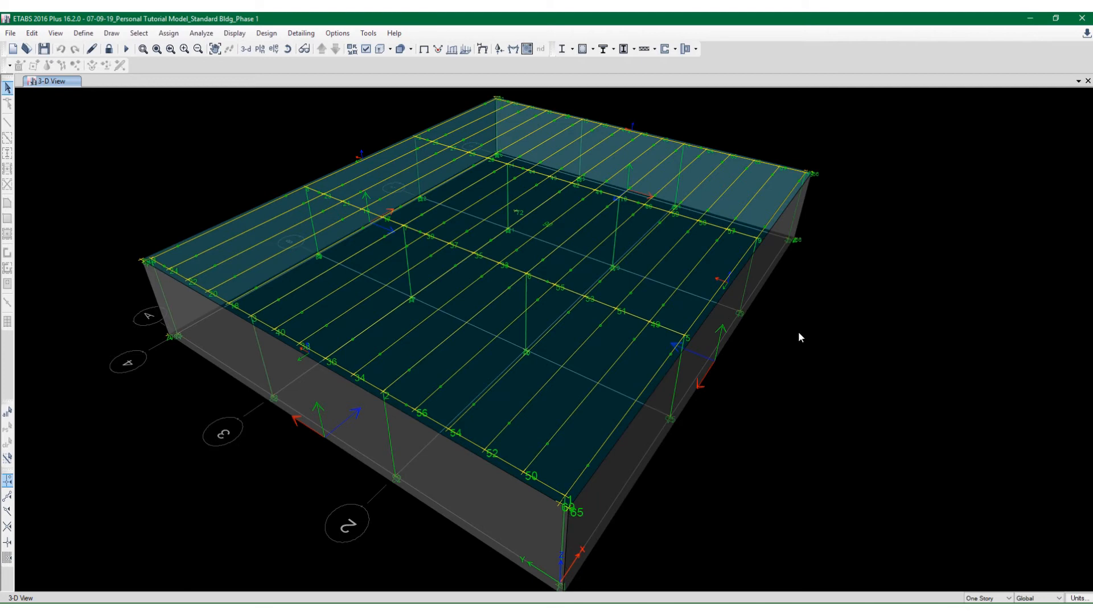
pyautogui.moveTo(774, 339); pyautogui.dragTo(737, 332, button='middle')
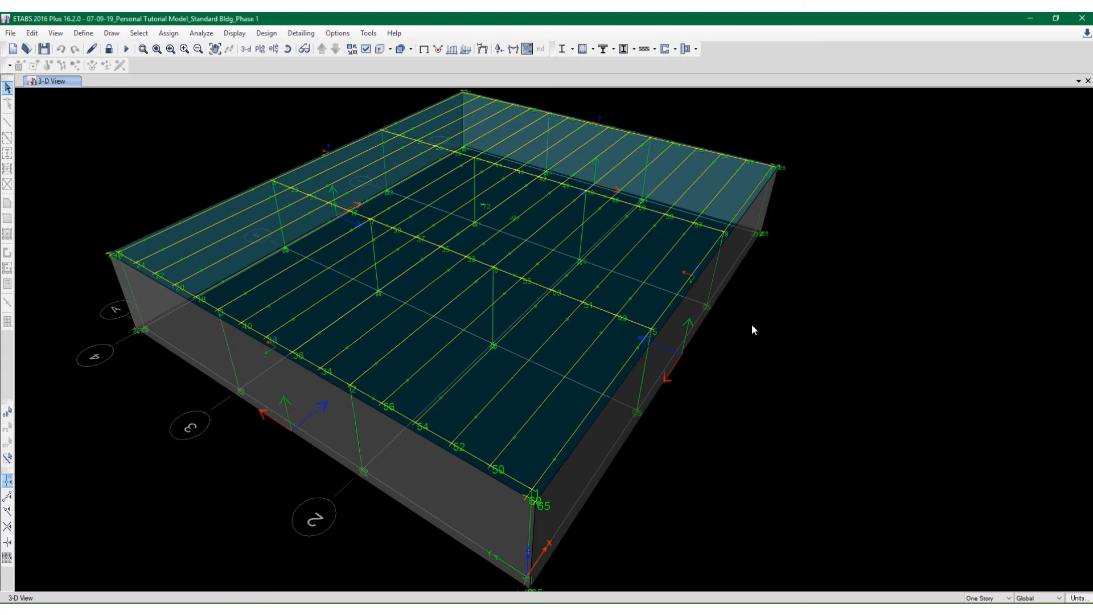
pyautogui.moveTo(749, 325); pyautogui.dragTo(768, 330, button='middle')
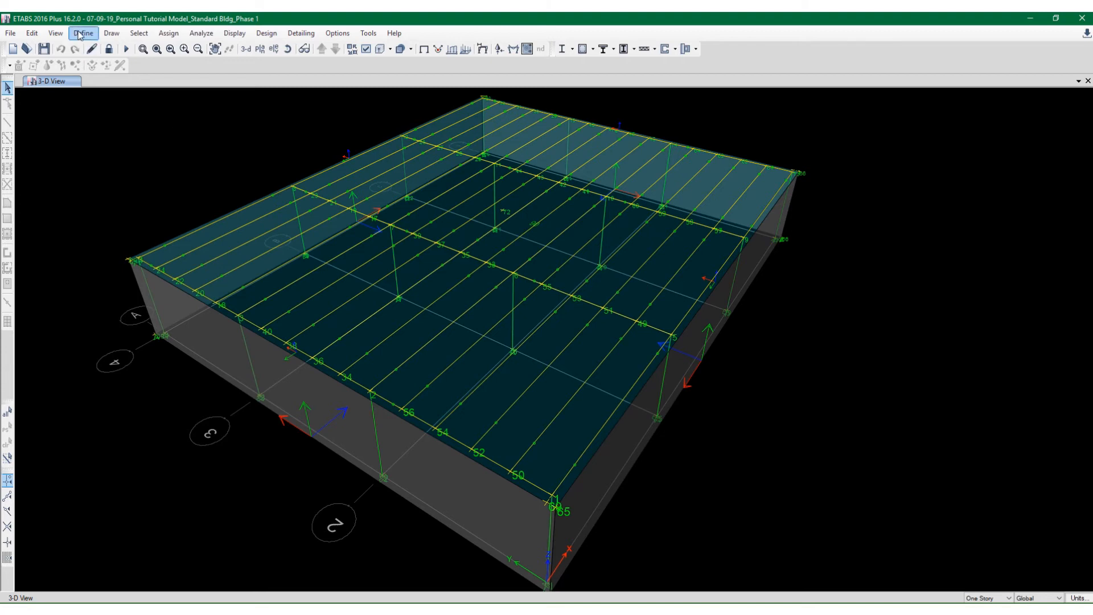
# Open the definition of diaphragm D1 and review its rigidity setting
pyautogui.click(80, 33)
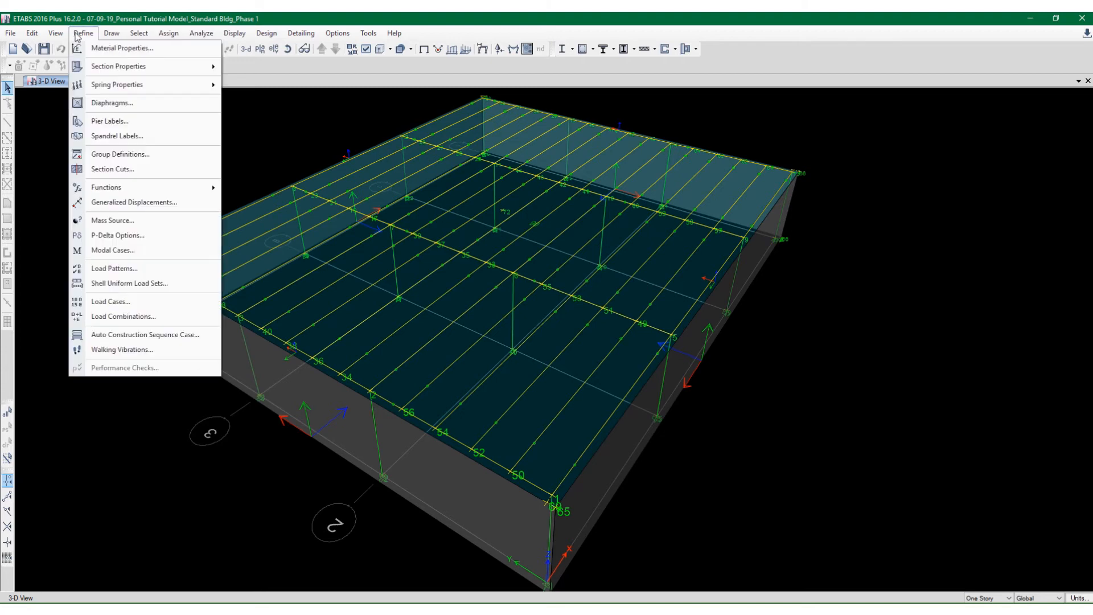
pyautogui.click(100, 105)
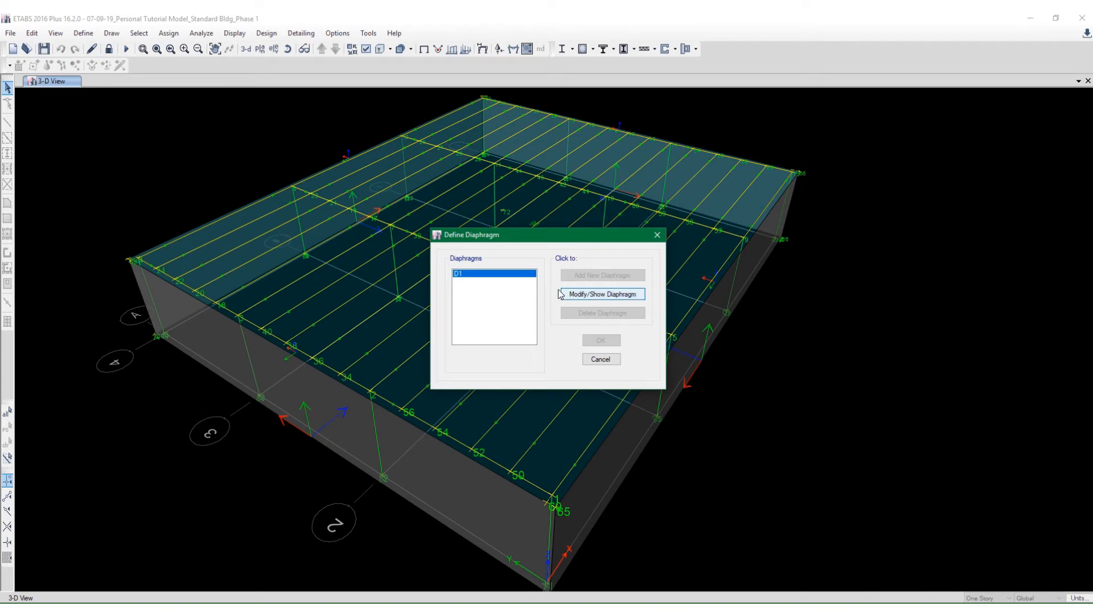
pyautogui.moveTo(521, 236); pyautogui.dragTo(641, 231)
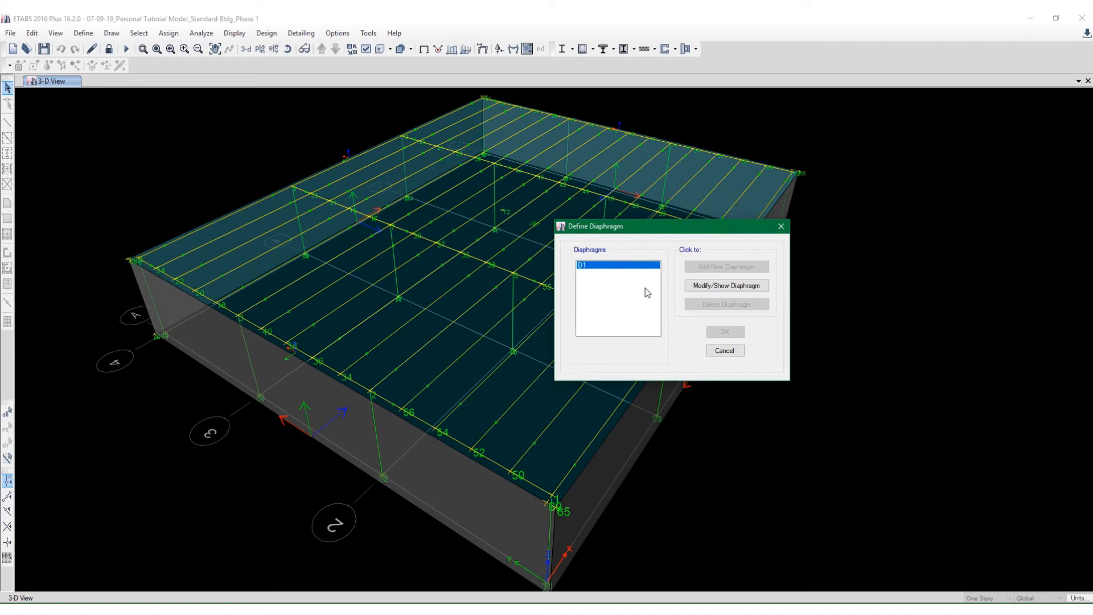
pyautogui.click(711, 288)
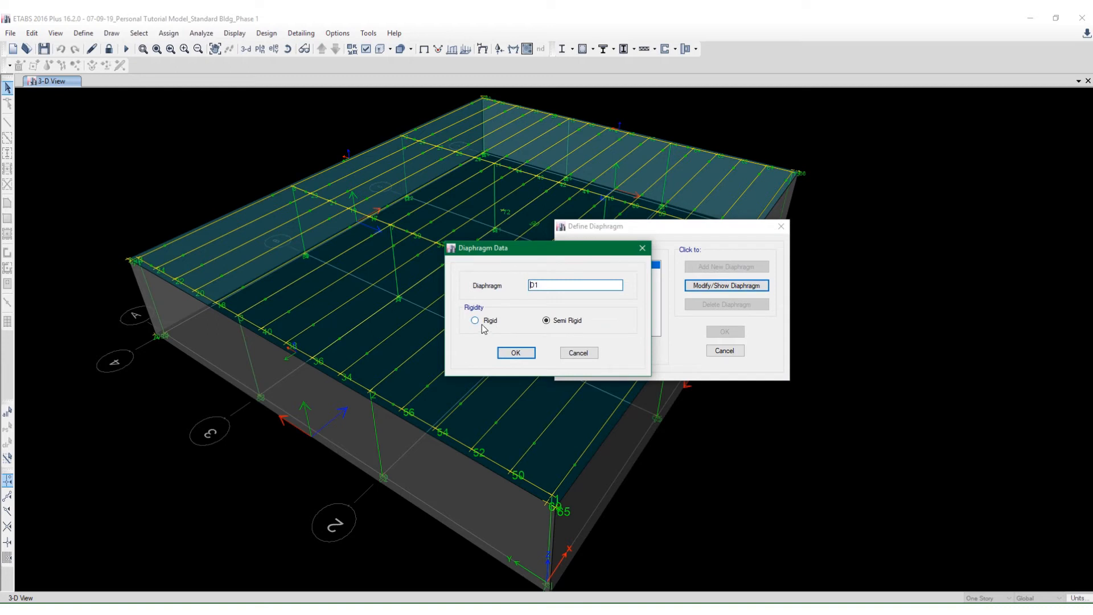
pyautogui.click(515, 354)
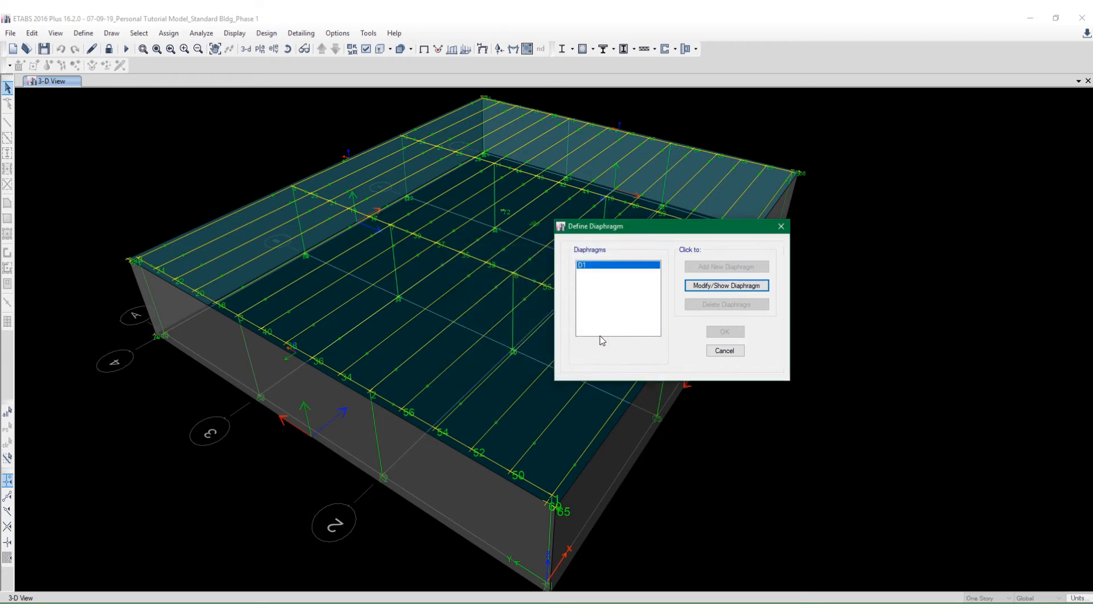
# Check the rigidity option of diaphragm D1 once more and close the diaphragm definitions unchanged
pyautogui.click(695, 285)
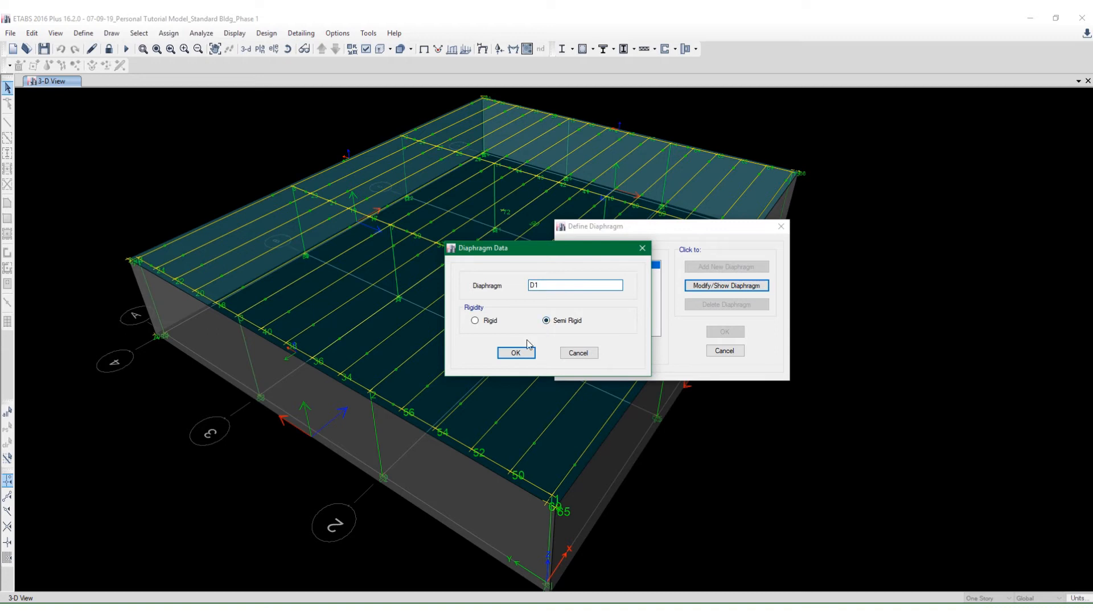
pyautogui.click(515, 354)
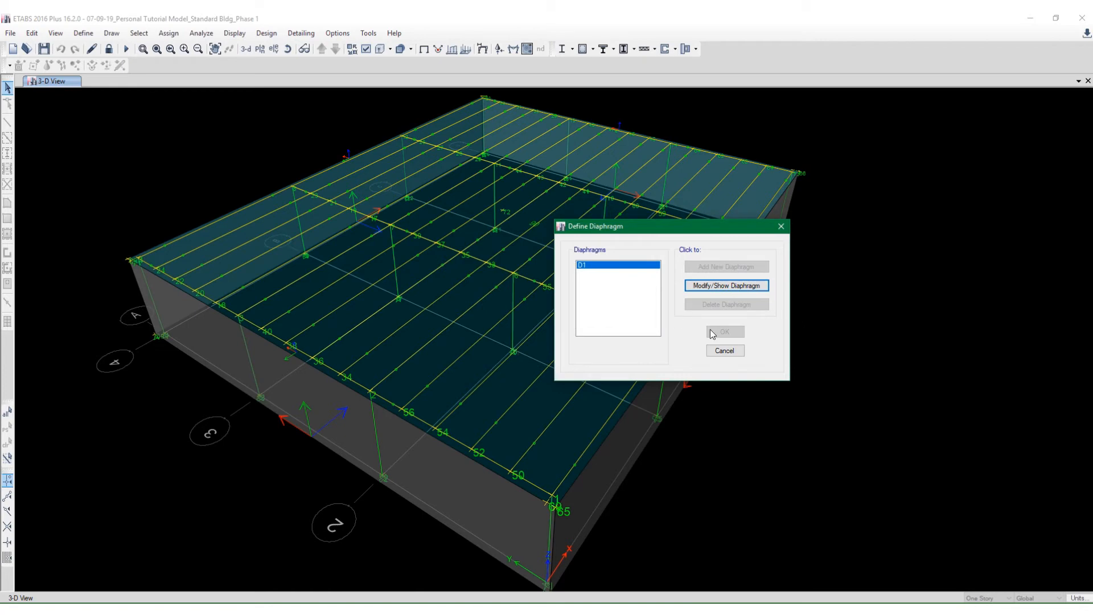
pyautogui.click(724, 351)
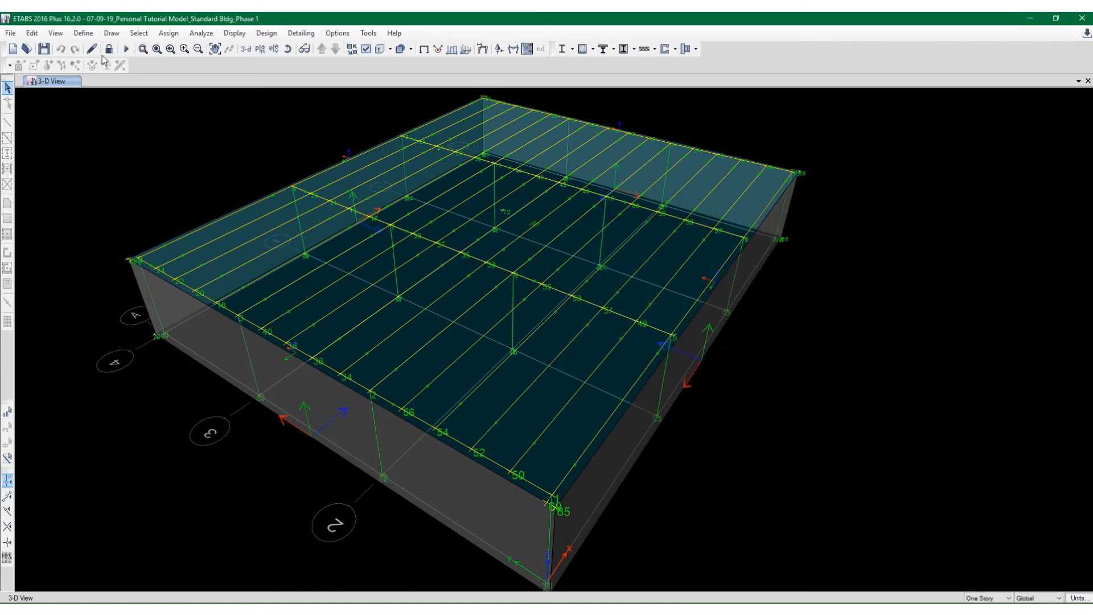
# Review the deck section property data of UNFILLED DECK, including its modeling type, rib dimensions and unit weight
pyautogui.click(89, 34)
pyautogui.moveTo(125, 67)
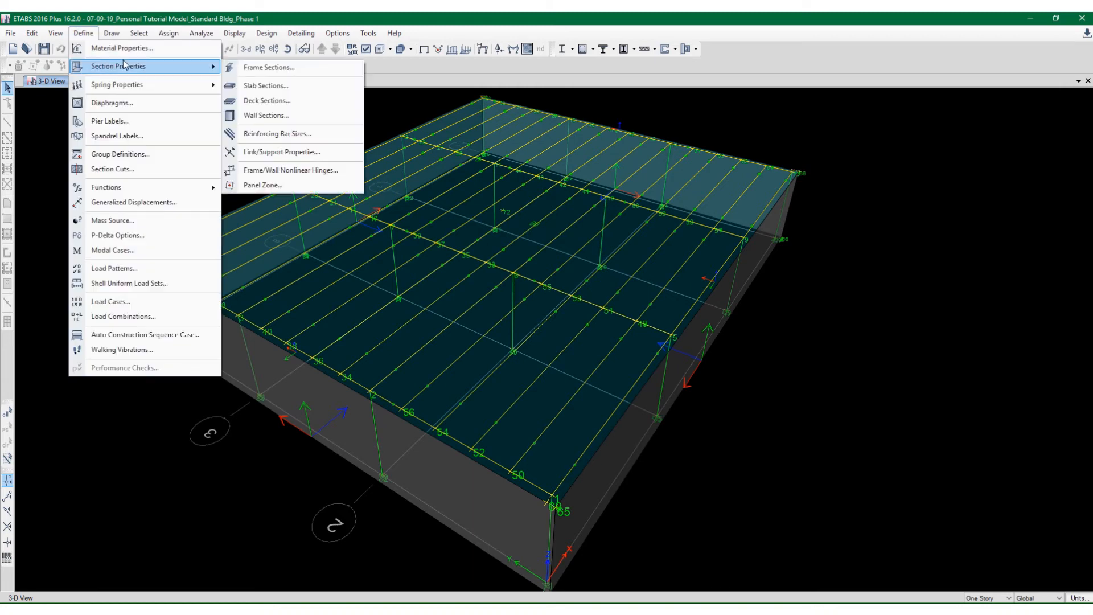
pyautogui.click(262, 101)
pyautogui.click(593, 308)
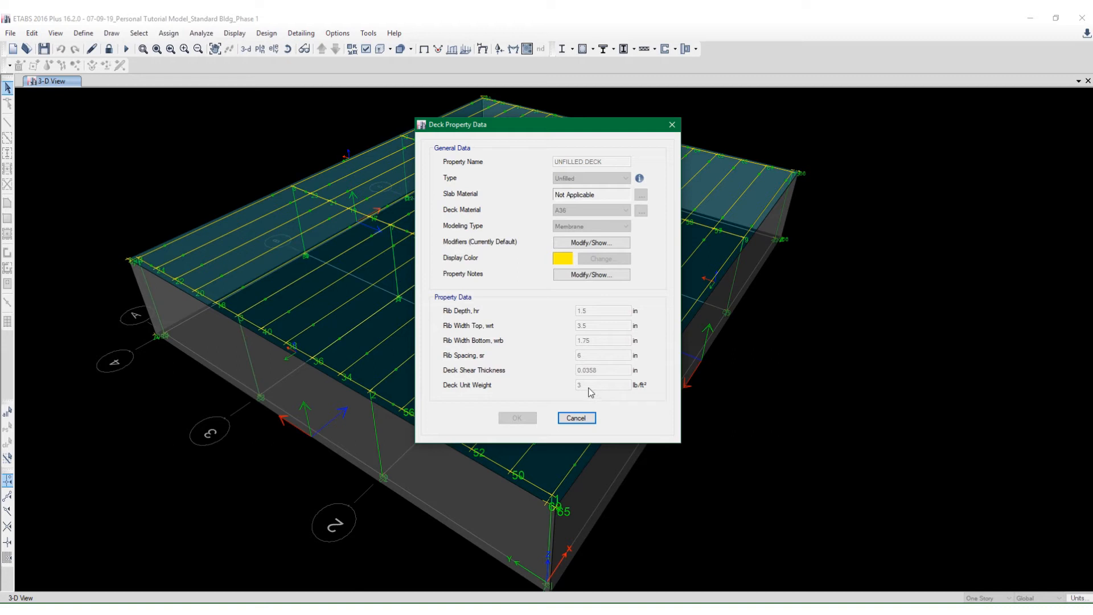
pyautogui.click(576, 419)
pyautogui.click(613, 368)
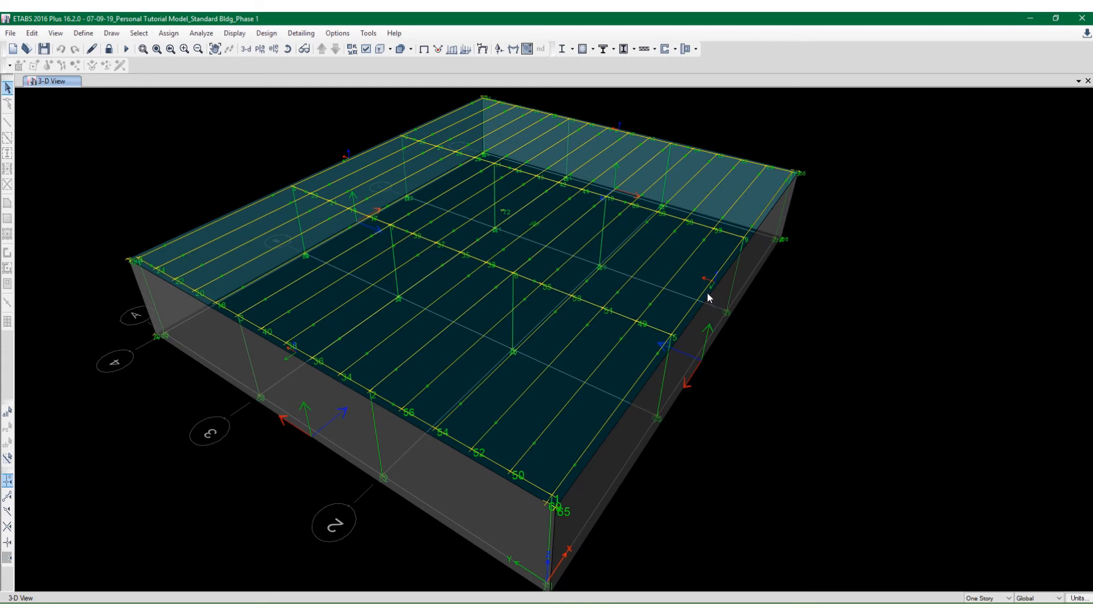
# Display the default plan view of Story1
pyautogui.moveTo(754, 276); pyautogui.dragTo(788, 282, button='middle')
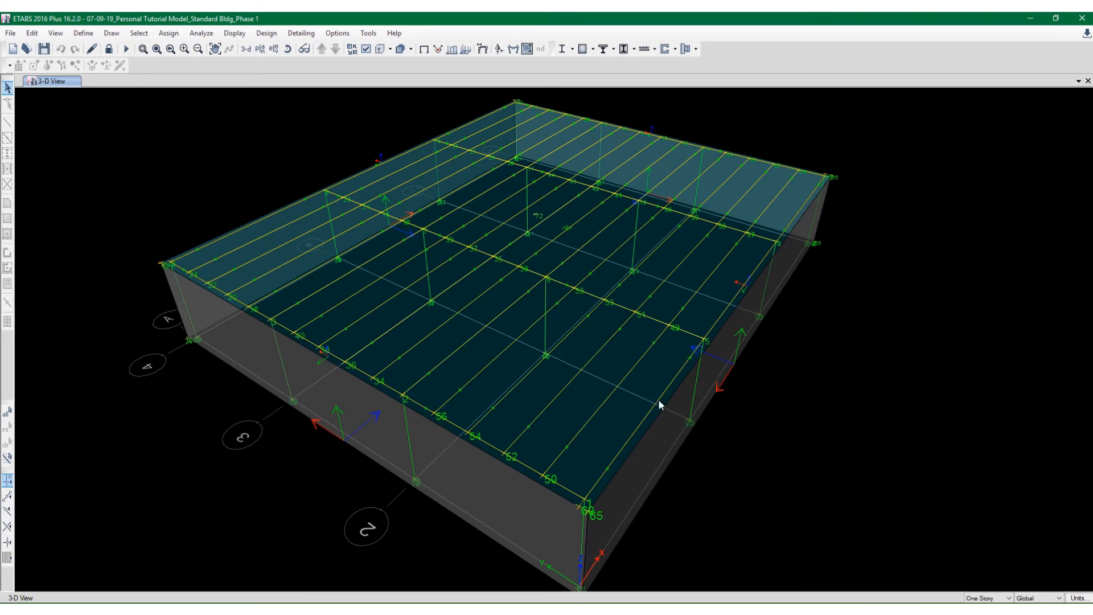
pyautogui.scroll(4, 659, 400)
pyautogui.scroll(-5, 630, 439)
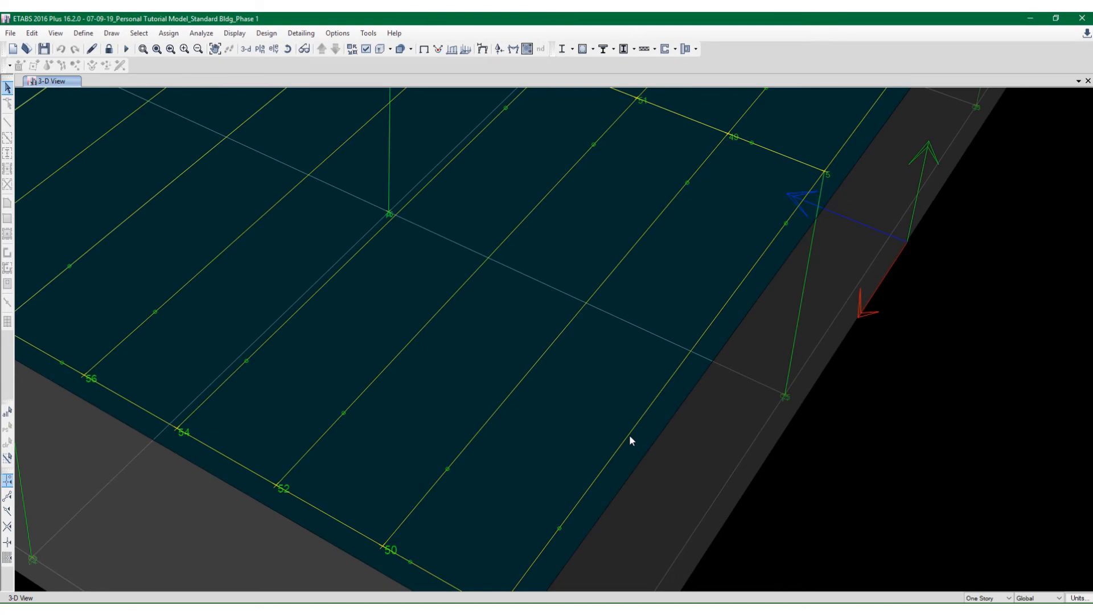
pyautogui.moveTo(647, 407); pyautogui.dragTo(702, 382, button='middle')
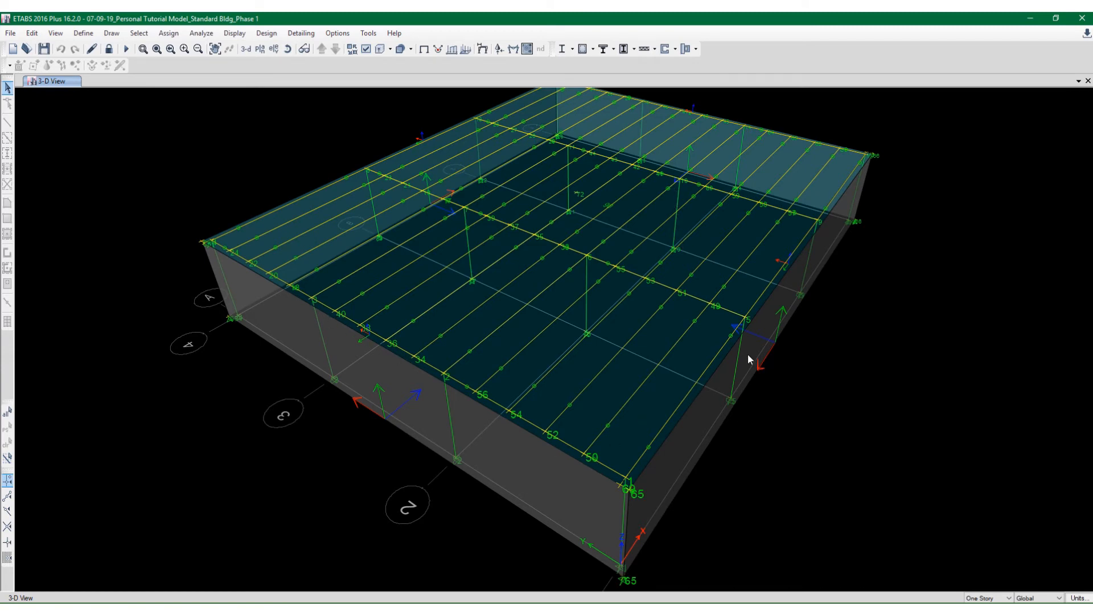
pyautogui.click(260, 50)
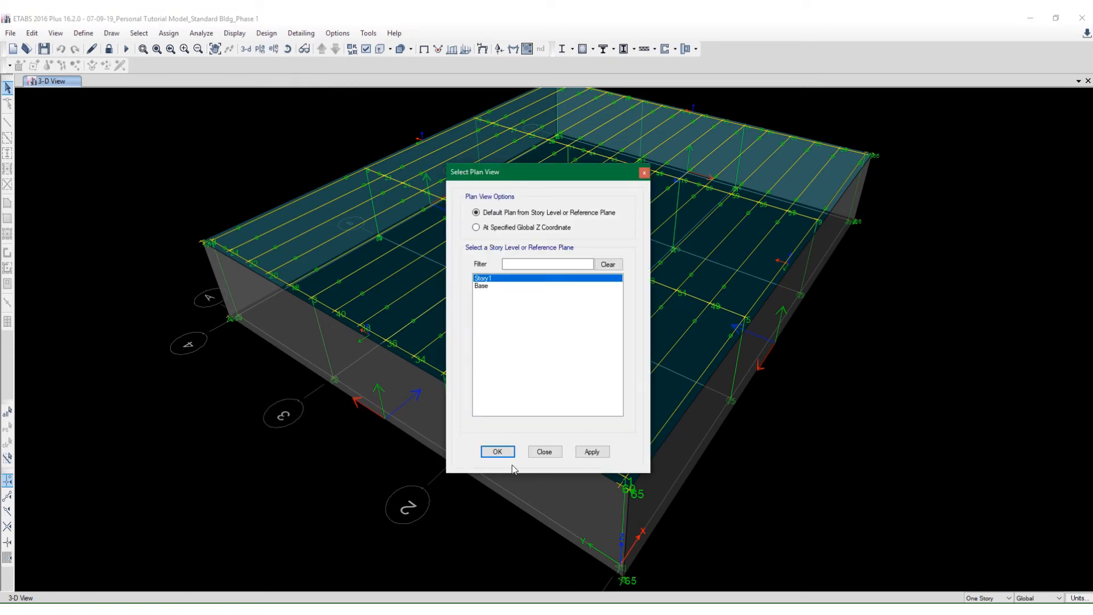
pyautogui.click(497, 451)
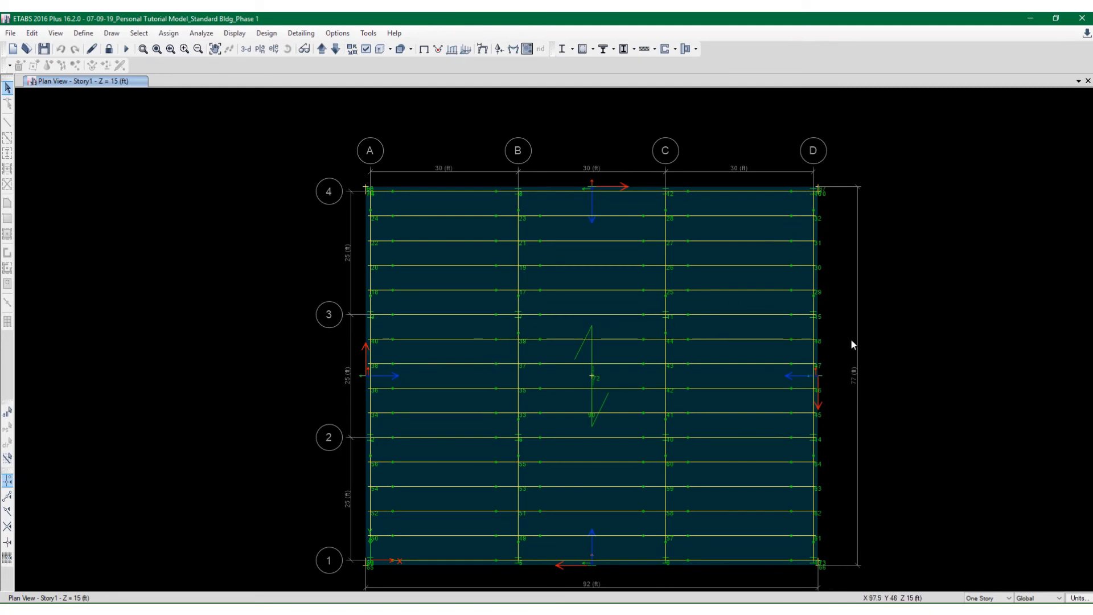
# Select the main roof deck area inside the perimeter grids to examine its extent, and clear the selection
pyautogui.scroll(3, 813, 209)
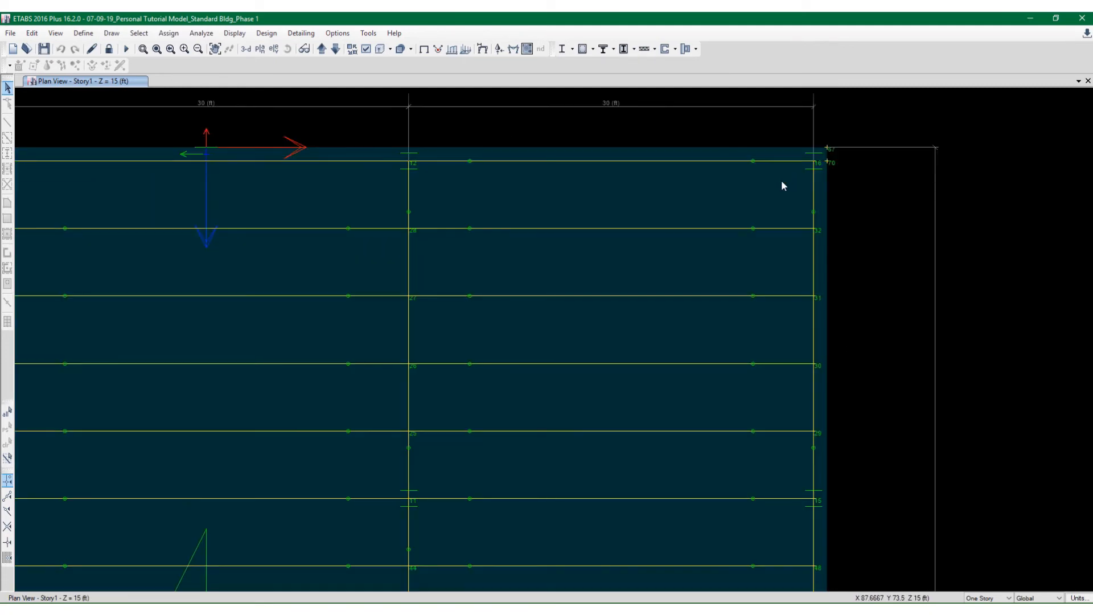
pyautogui.scroll(-3, 782, 181)
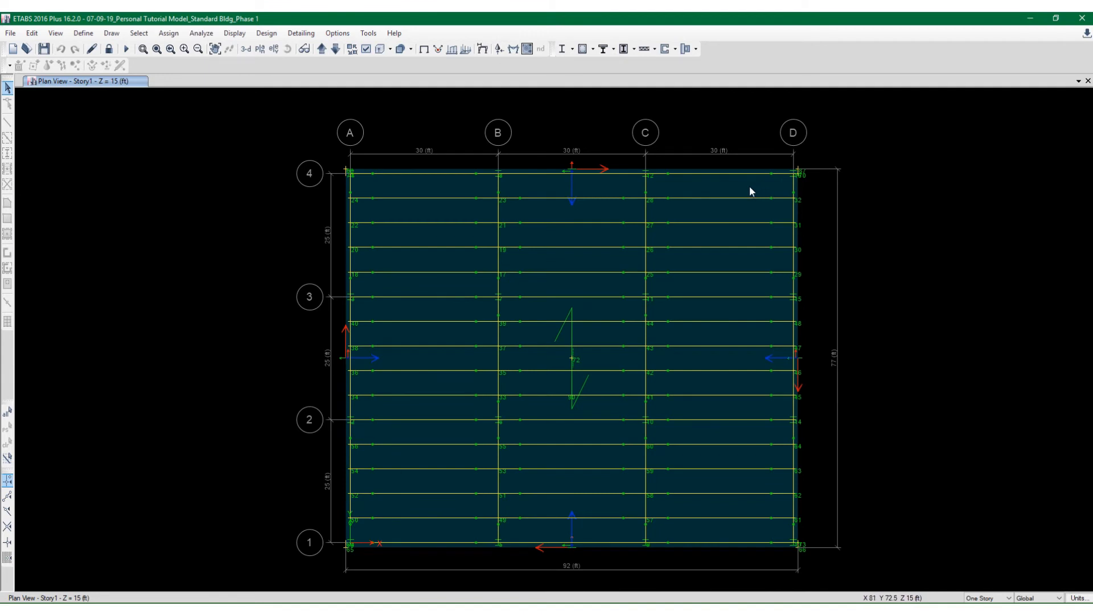
pyautogui.click(750, 186)
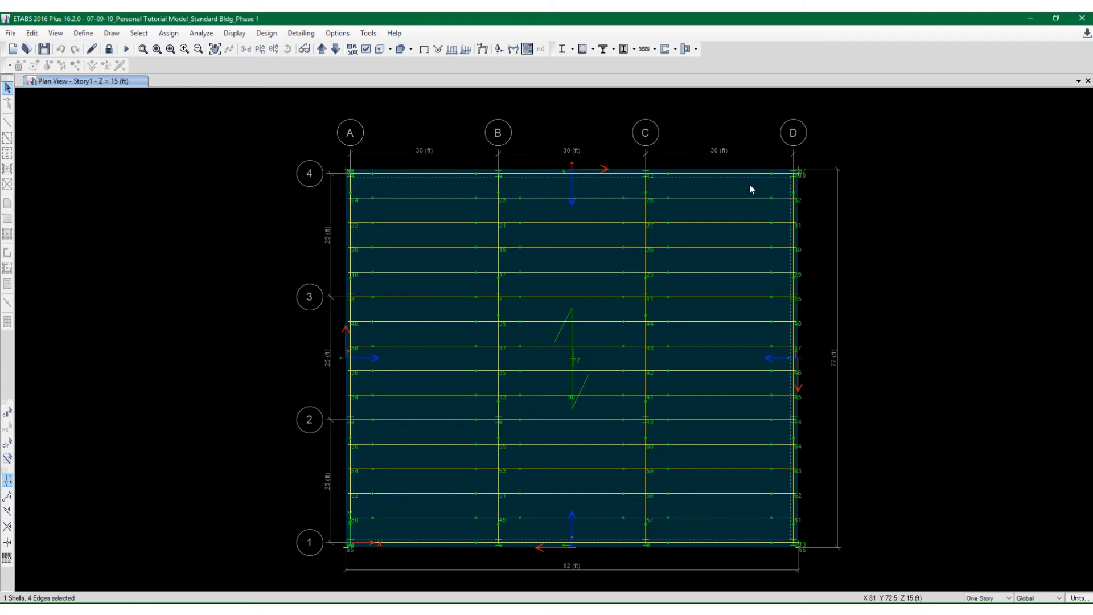
pyautogui.scroll(3, 786, 185)
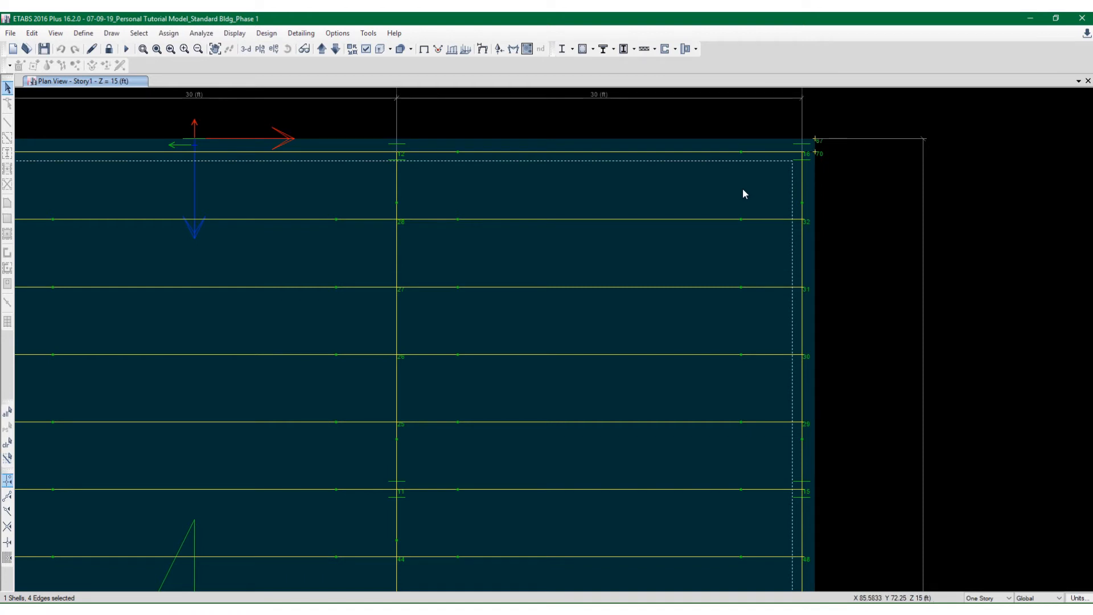
pyautogui.press('F3')
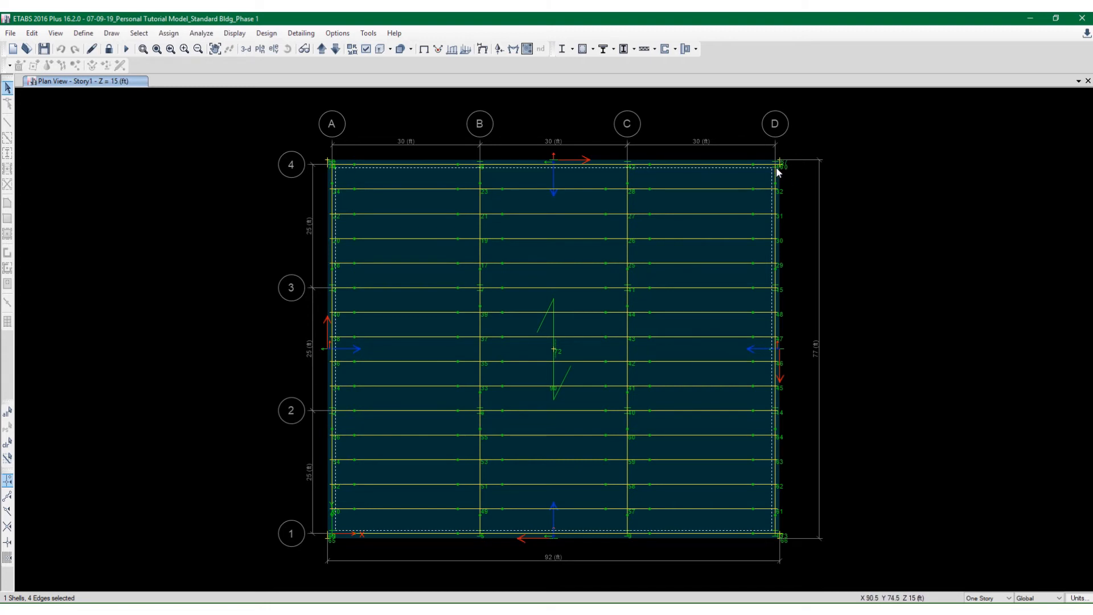
# Examine the deck overhang at the corner of grids D and 4 and select the narrow strip outside grid D
pyautogui.scroll(3, 776, 171)
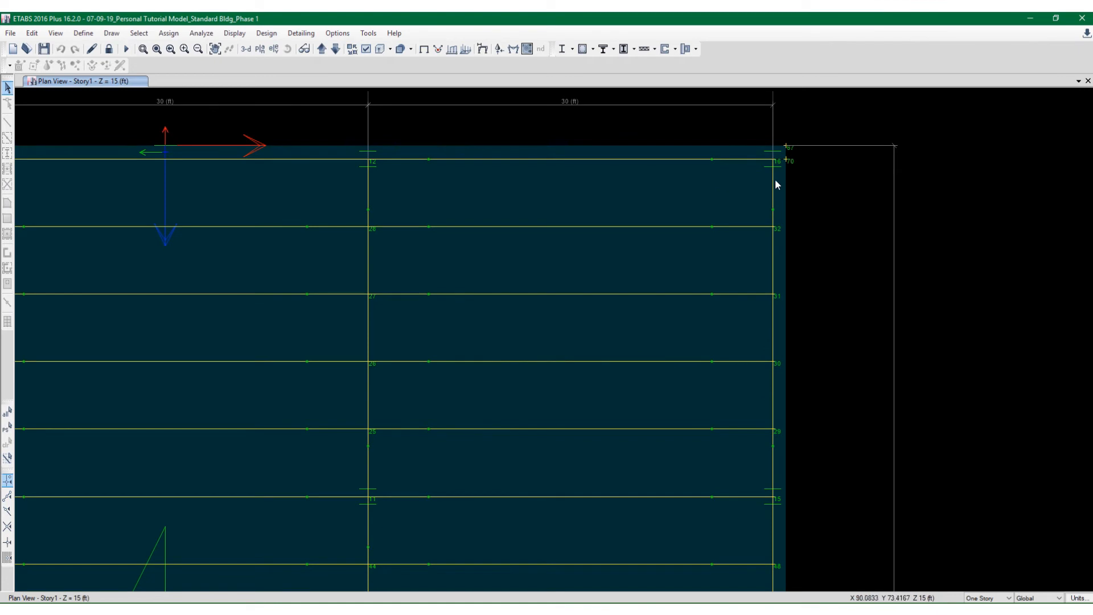
pyautogui.scroll(3, 784, 190)
pyautogui.moveTo(784, 188); pyautogui.dragTo(779, 334, button='middle')
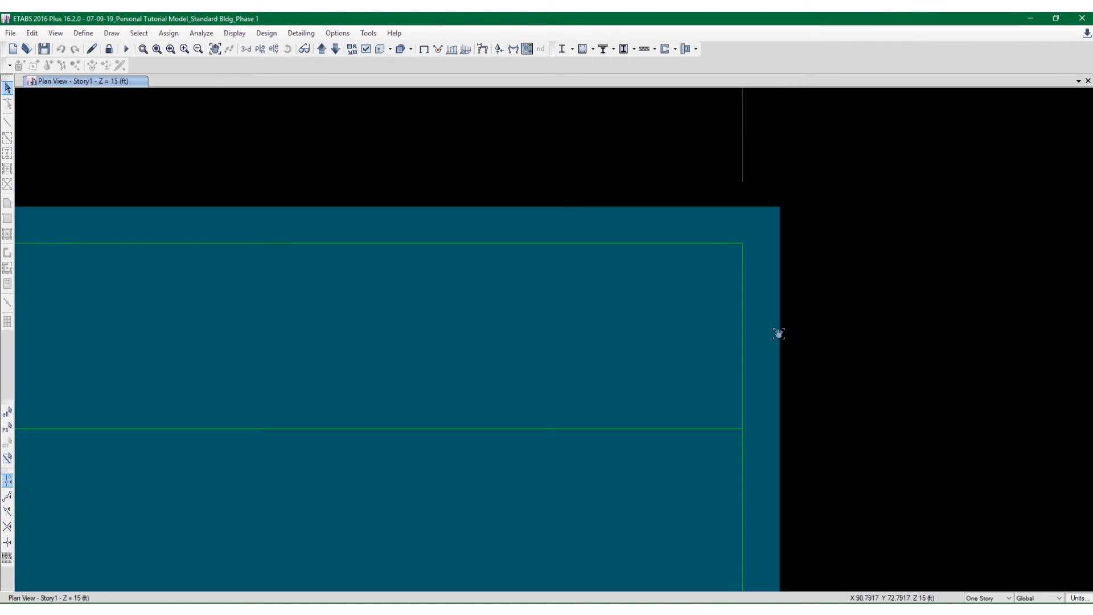
pyautogui.scroll(3, 771, 289)
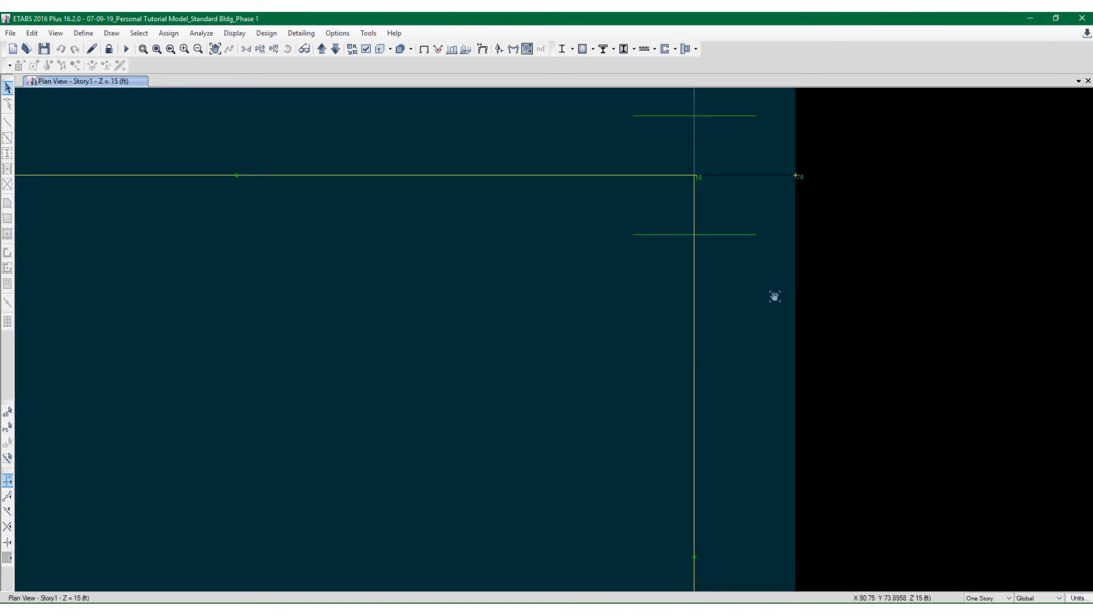
pyautogui.moveTo(775, 296); pyautogui.dragTo(729, 367, button='middle')
pyautogui.scroll(-3, 728, 359)
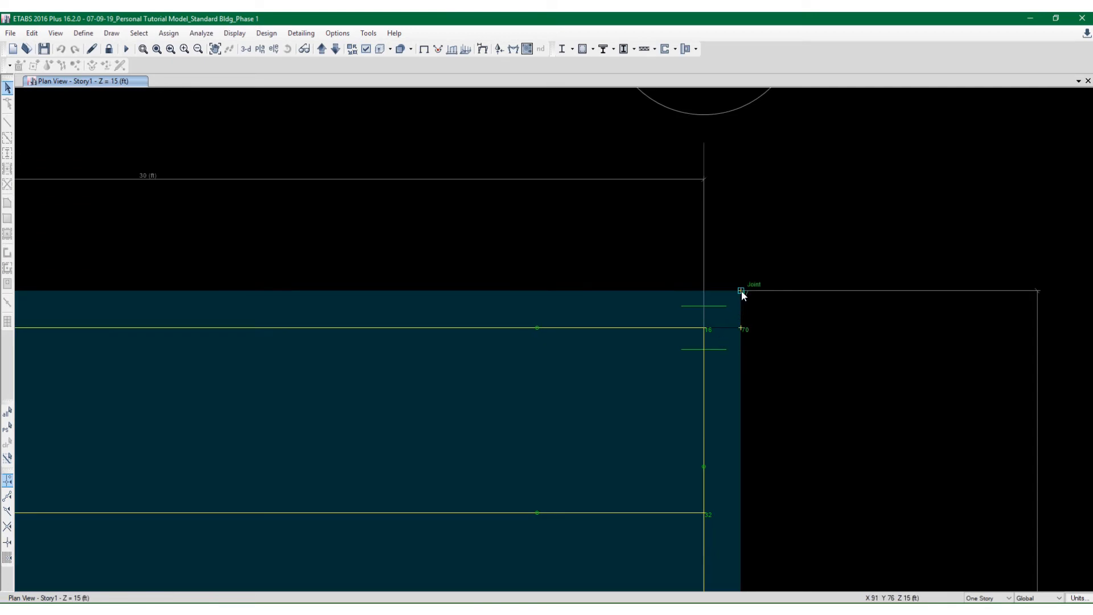
pyautogui.scroll(3, 742, 297)
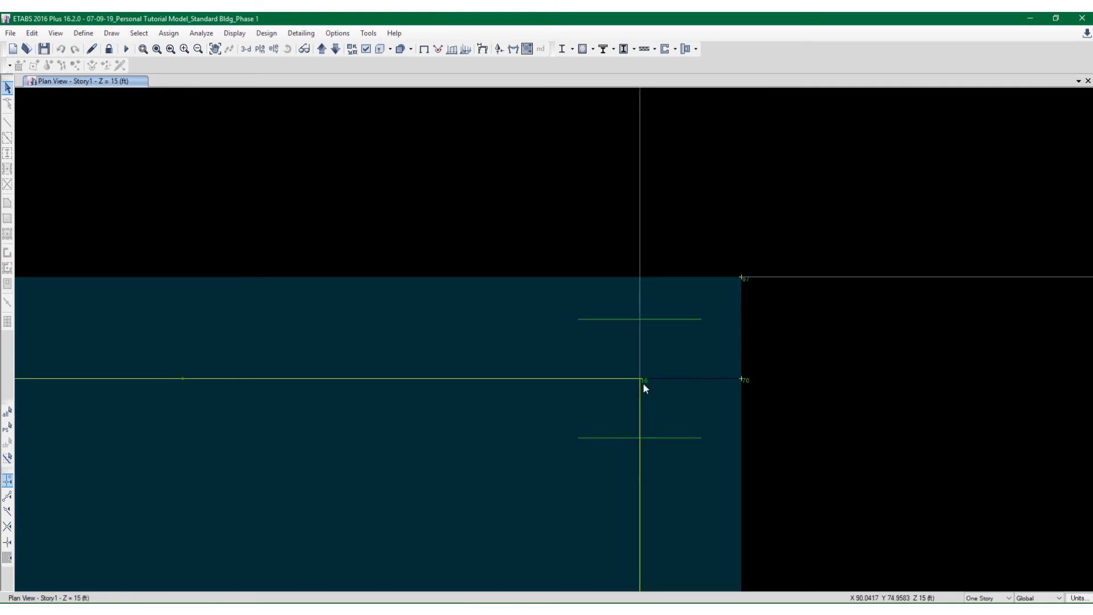
pyautogui.scroll(-3, 712, 281)
pyautogui.click(712, 376)
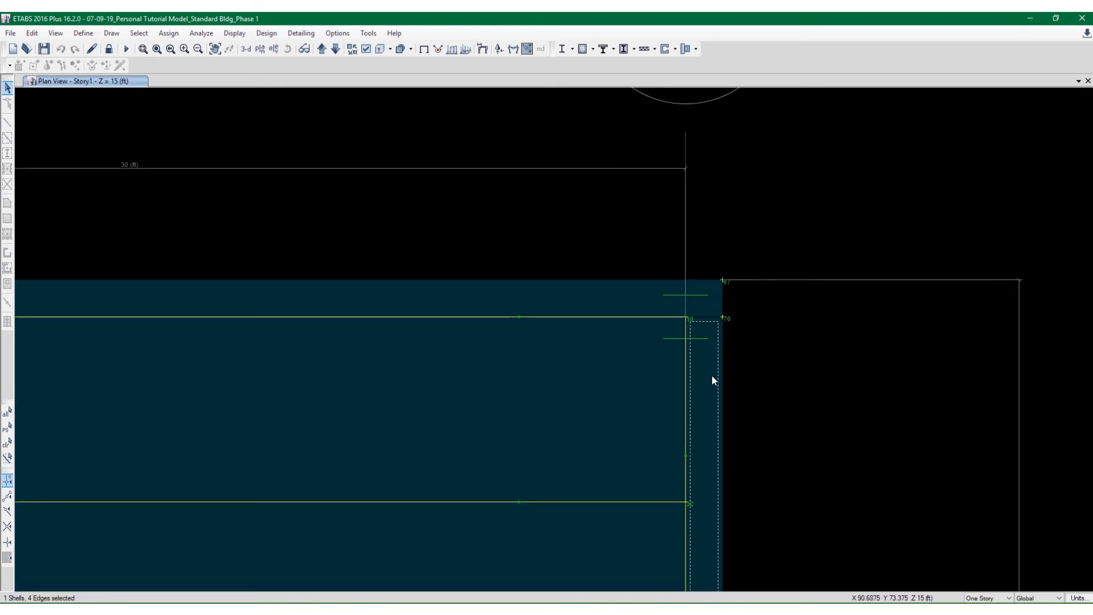
# Add the narrow deck overhang strip outside grid 4 to the selection
pyautogui.scroll(-3, 749, 362)
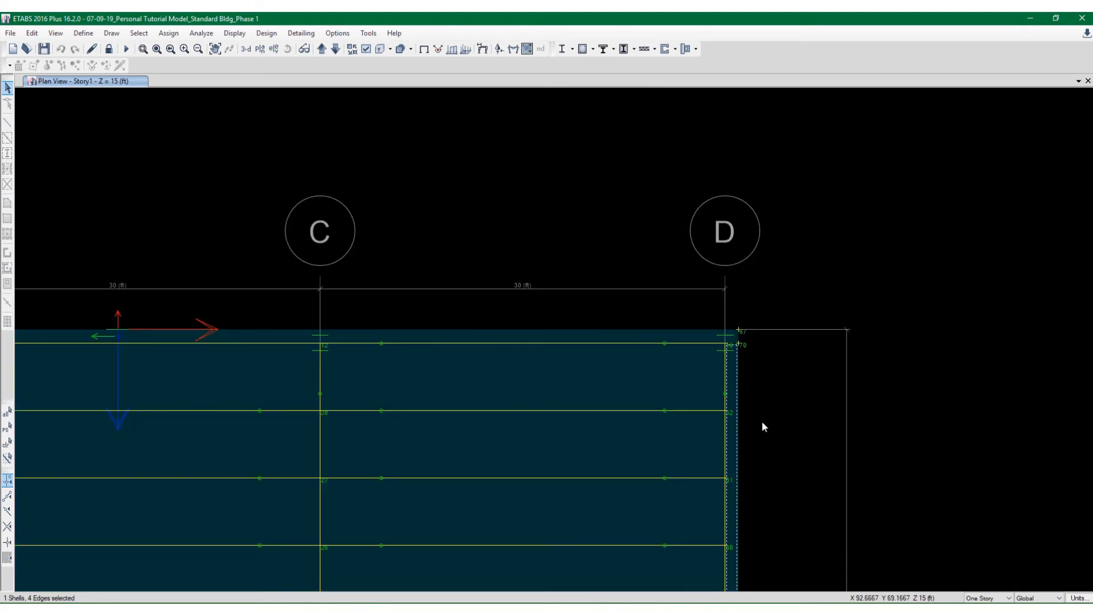
pyautogui.moveTo(766, 405); pyautogui.dragTo(752, 336, button='middle')
pyautogui.scroll(-7, 808, 210)
pyautogui.scroll(12, 802, 199)
pyautogui.scroll(4, 800, 192)
pyautogui.scroll(-6, 742, 341)
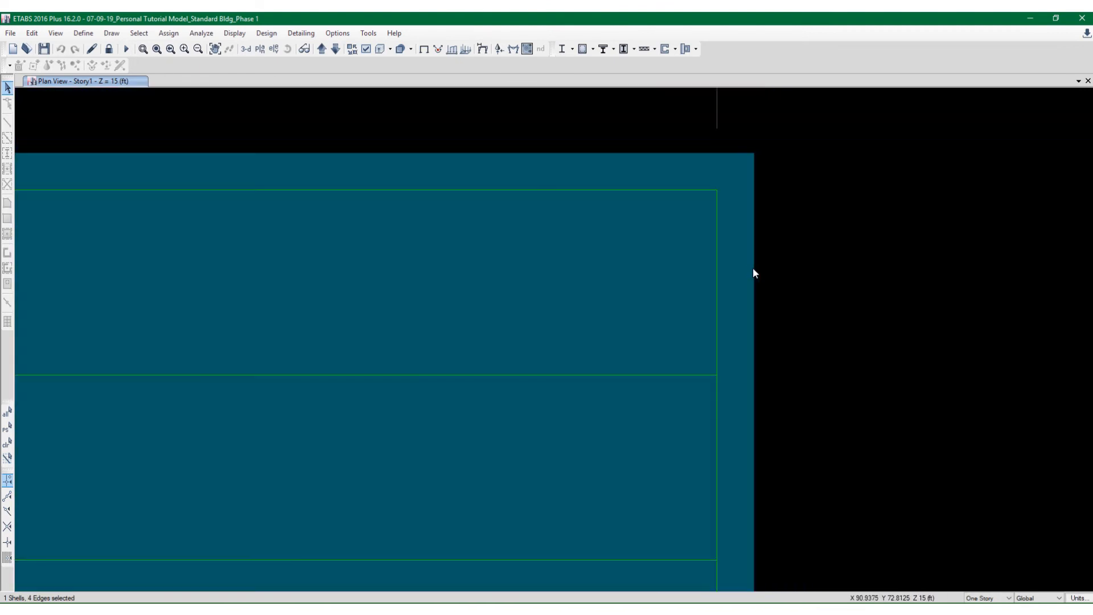
pyautogui.moveTo(753, 272); pyautogui.dragTo(732, 398, button='middle')
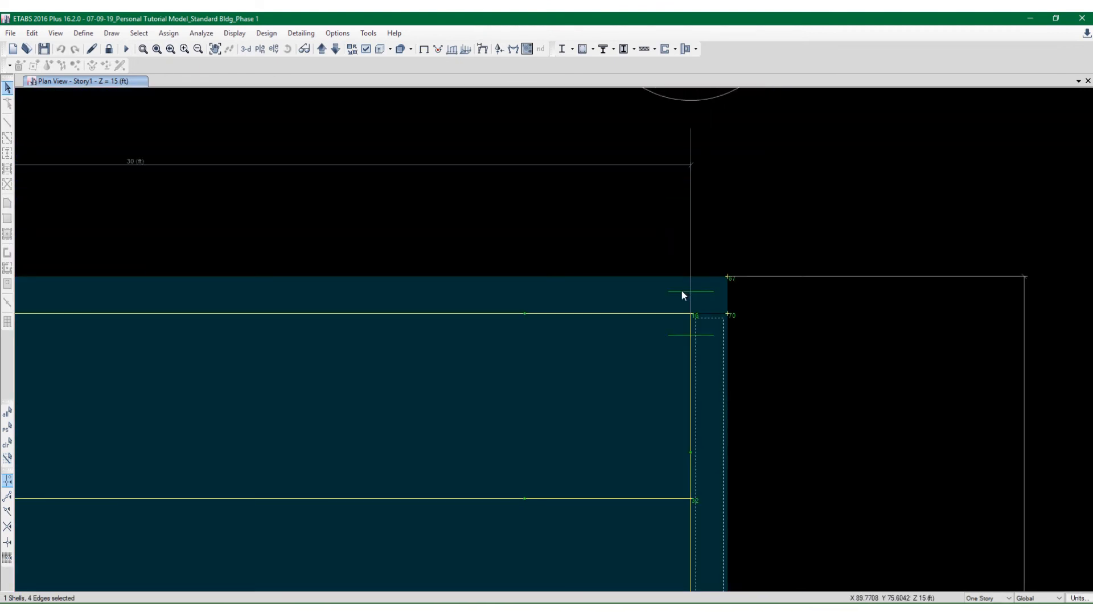
pyautogui.click(628, 294)
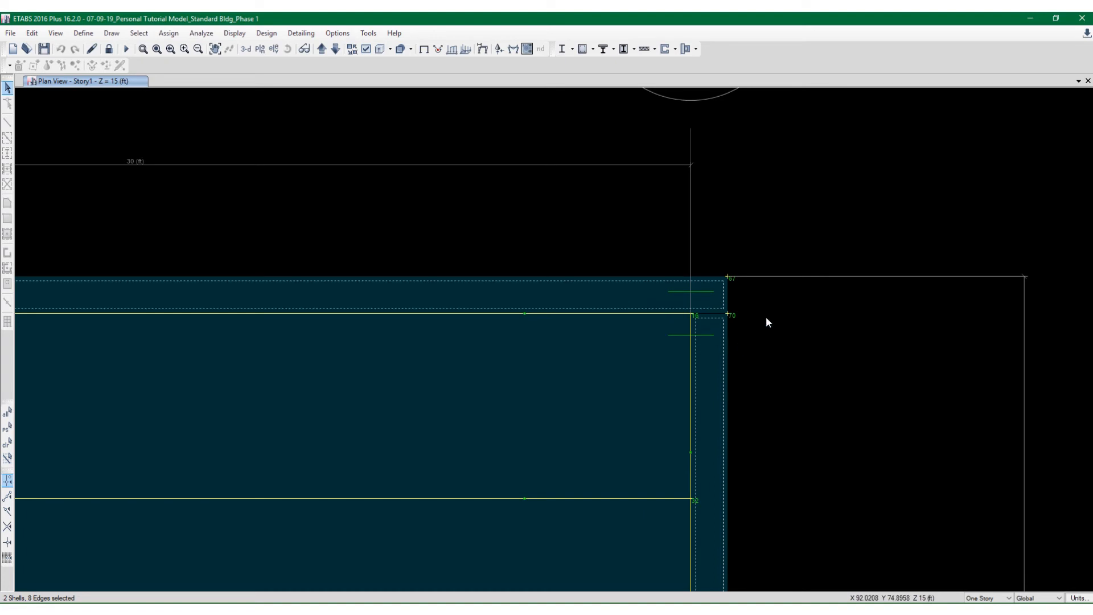
# Add the narrow deck overhang strip outside grid A to the selection
pyautogui.scroll(-2, 746, 333)
pyautogui.scroll(-3, 589, 269)
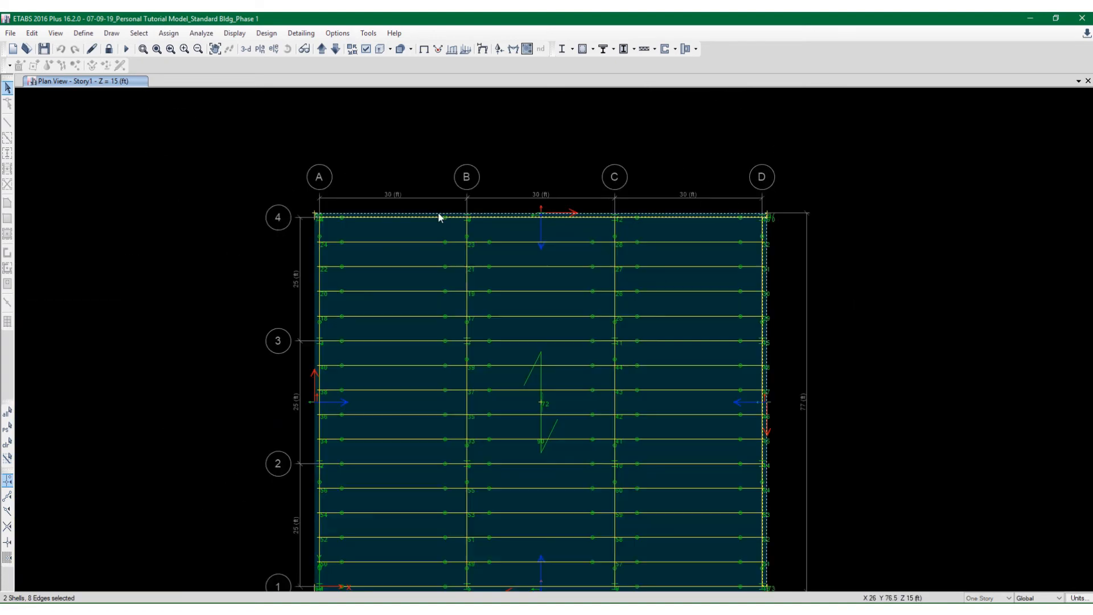
pyautogui.scroll(-3, 439, 214)
pyautogui.scroll(5, 342, 212)
pyautogui.click(606, 288)
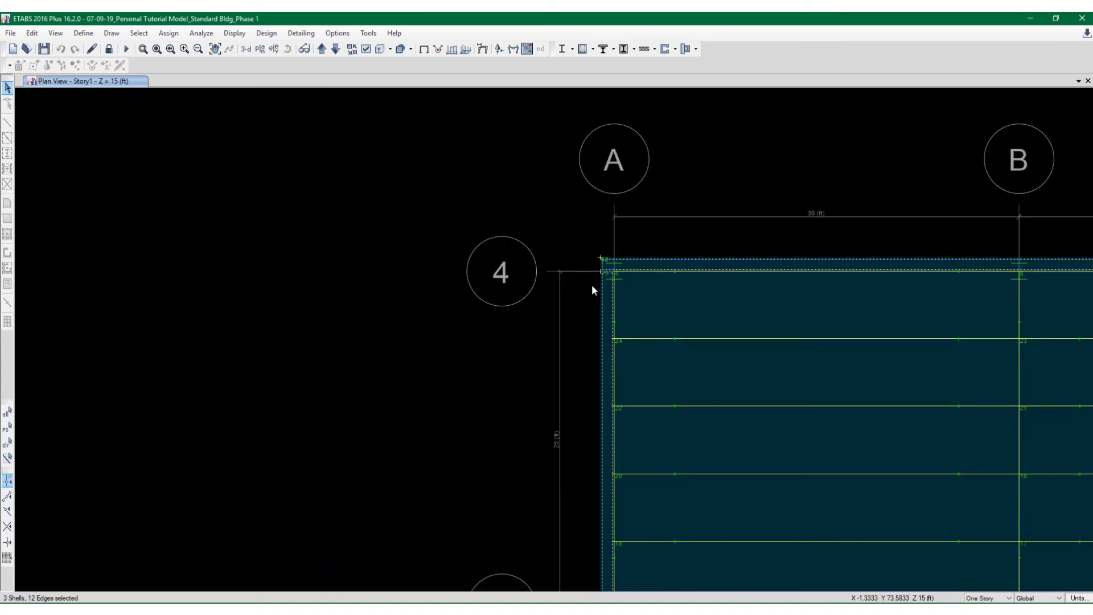
# Add the narrow deck overhang strip outside grid 1 to the selection
pyautogui.moveTo(509, 221); pyautogui.dragTo(417, 141, button='middle')
pyautogui.scroll(-6, 416, 142)
pyautogui.scroll(2, 443, 200)
pyautogui.scroll(3, 432, 191)
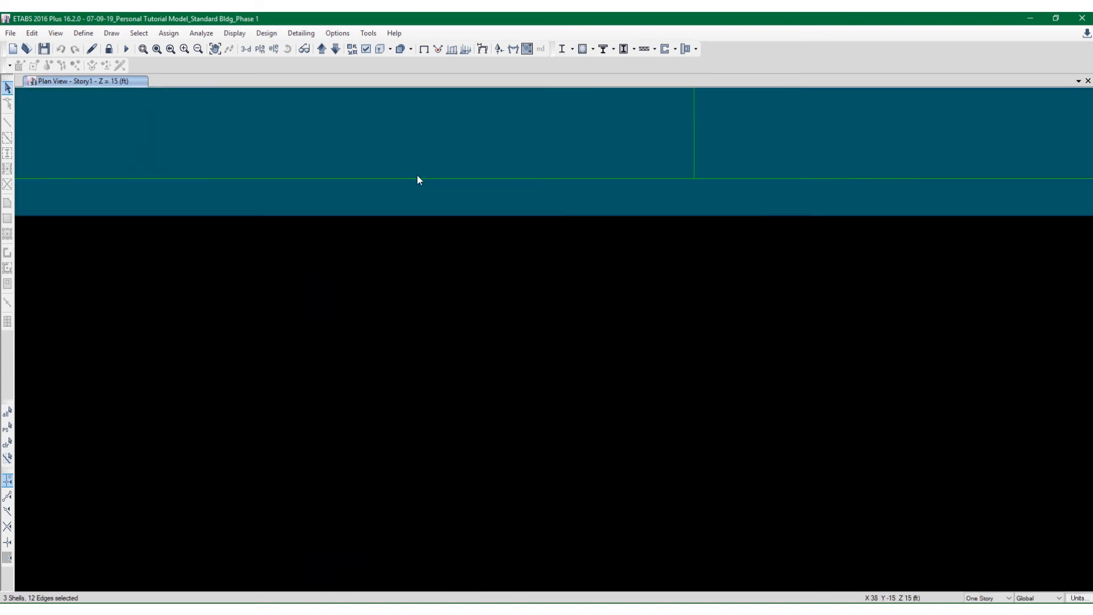
pyautogui.click(418, 193)
pyautogui.scroll(-2, 424, 211)
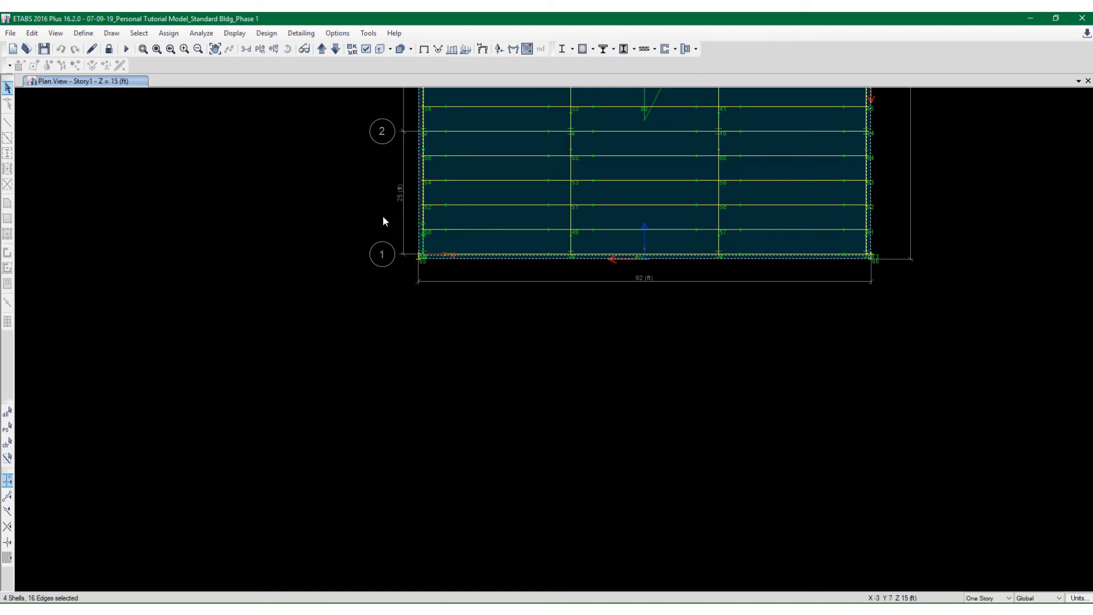
# Examine the selected perimeter overhang strips in plan, closing in on the corner of grids A and 4
pyautogui.scroll(-3, 364, 245)
pyautogui.moveTo(339, 228); pyautogui.dragTo(239, 232, button='middle')
pyautogui.scroll(3, 313, 242)
pyautogui.scroll(3, 322, 228)
pyautogui.scroll(-6, 239, 233)
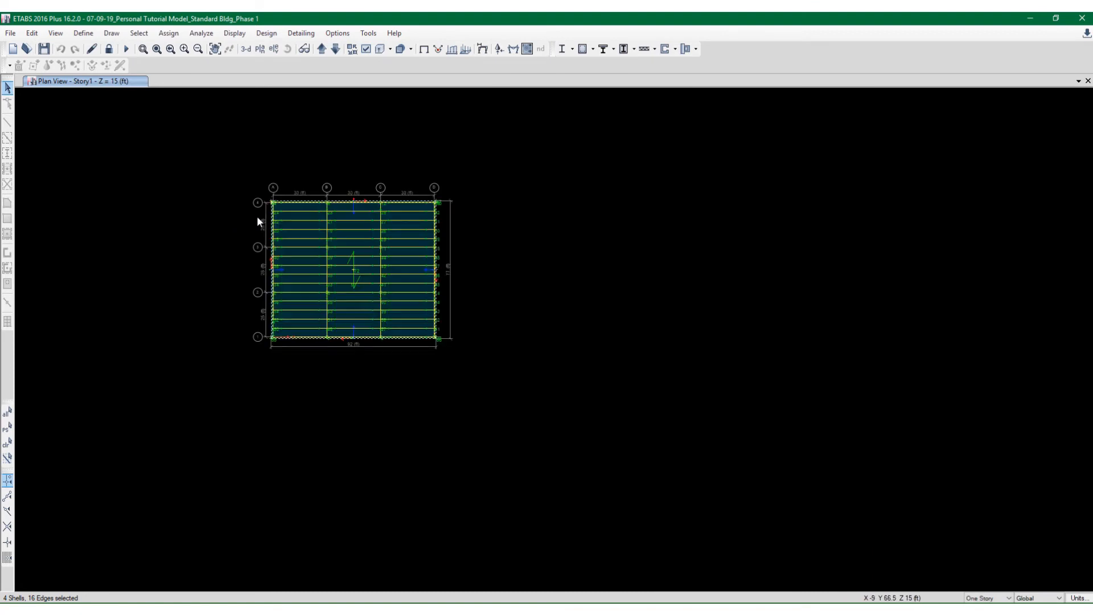
pyautogui.scroll(3, 257, 217)
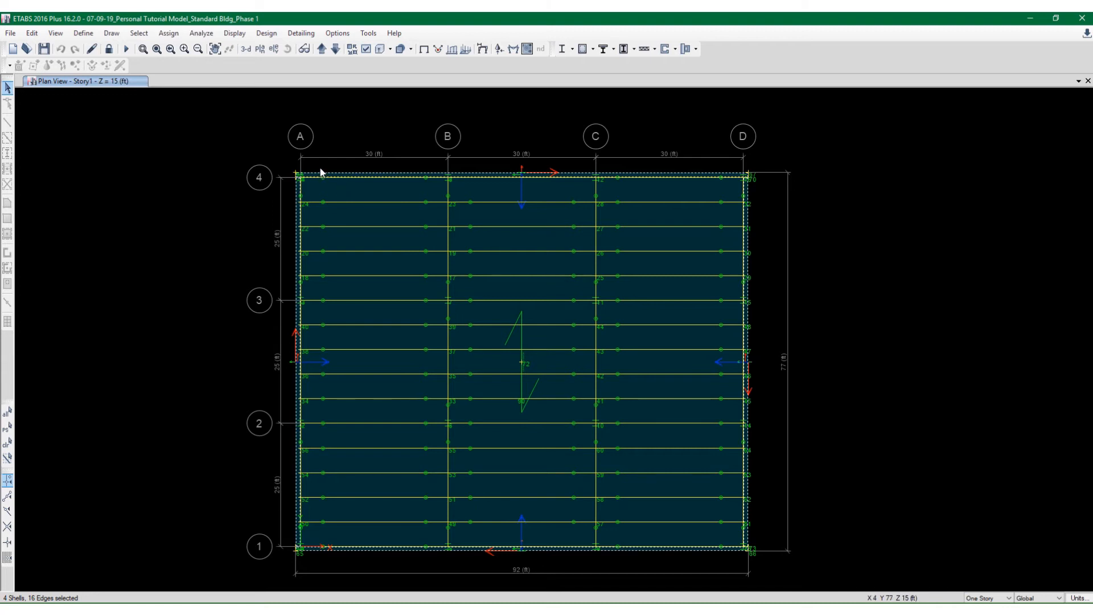
pyautogui.scroll(3, 321, 172)
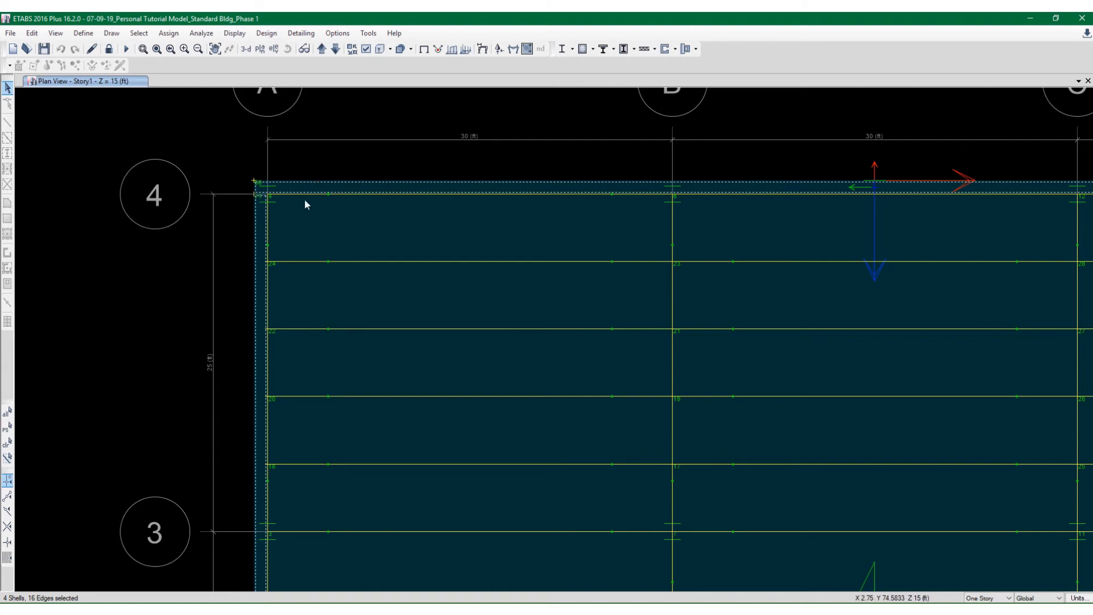
pyautogui.scroll(3, 290, 193)
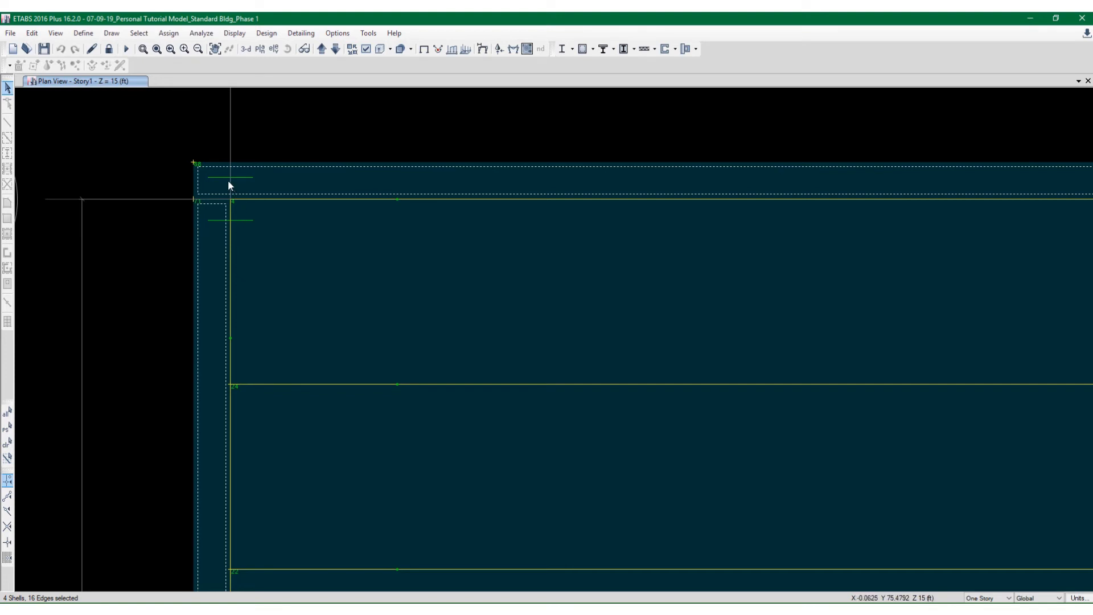
pyautogui.scroll(-2, 228, 181)
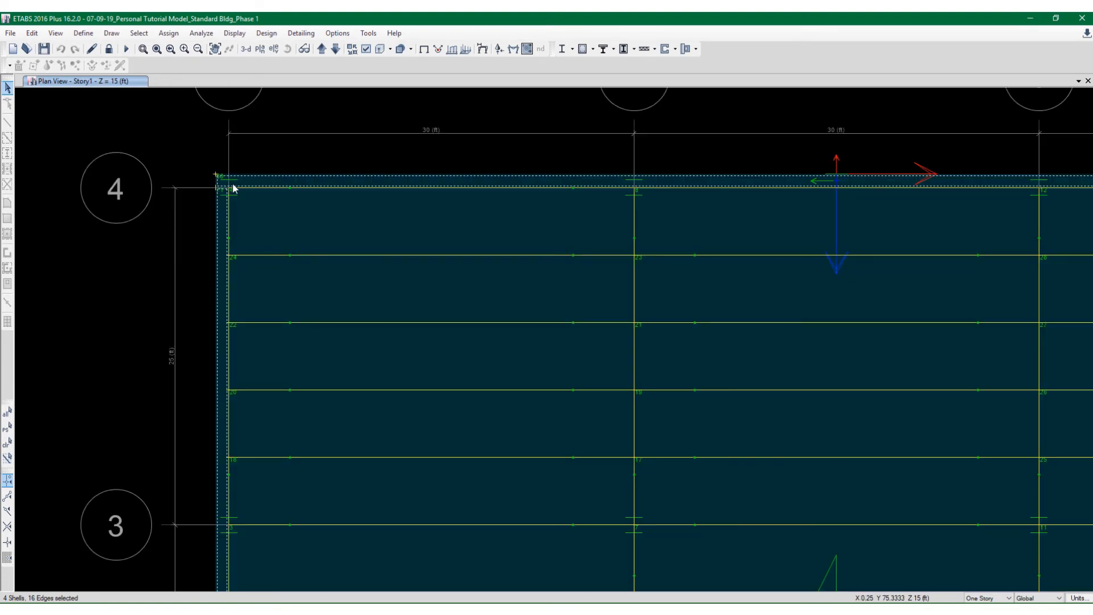
# Inspect how the overhang strips outside grids 4 and A meet at their shared corner and follow the perimeter beams
pyautogui.scroll(3, 239, 191)
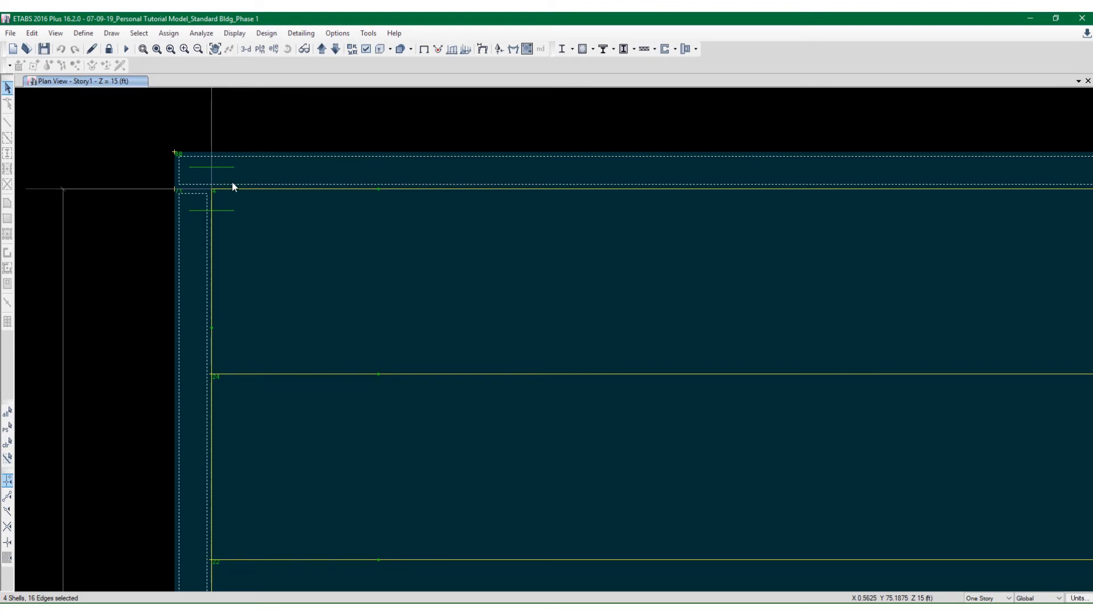
pyautogui.scroll(-3, 232, 187)
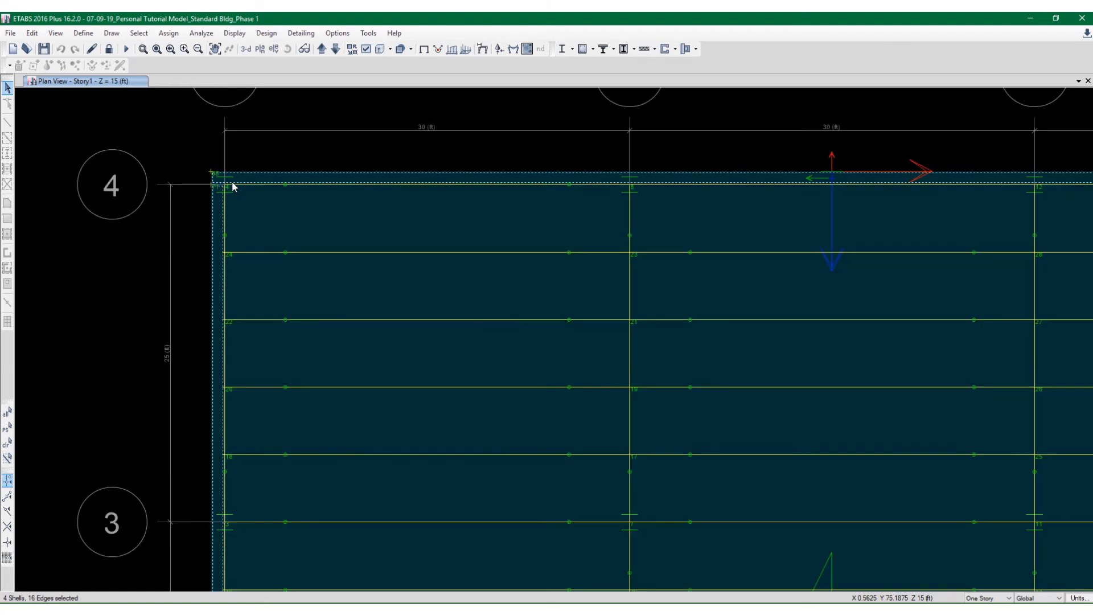
pyautogui.scroll(3, 232, 187)
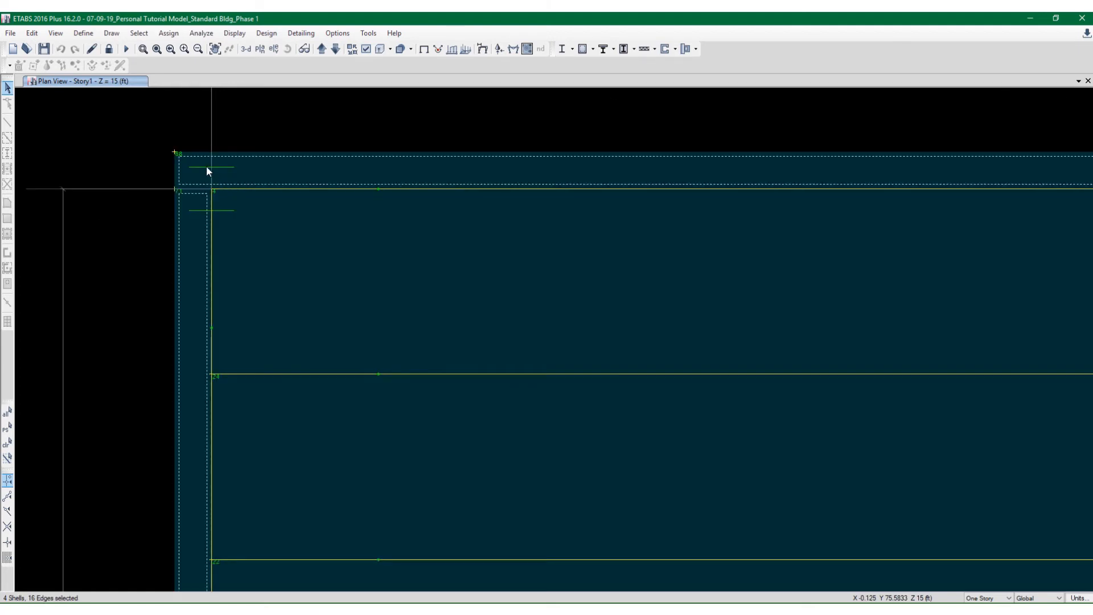
pyautogui.scroll(-3, 204, 165)
pyautogui.moveTo(288, 187); pyautogui.dragTo(238, 175, button='middle')
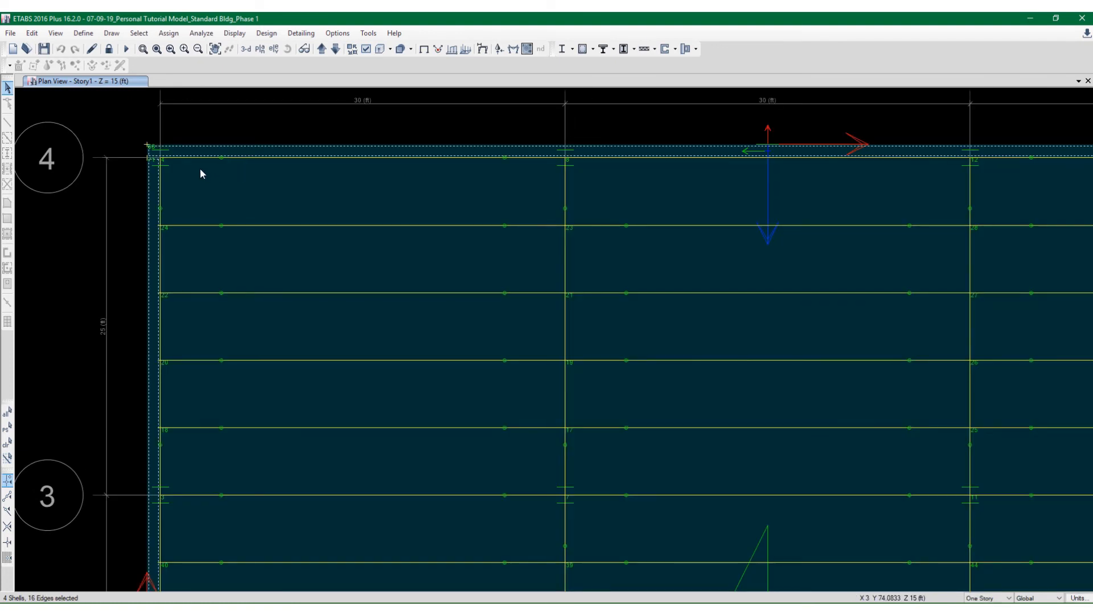
pyautogui.scroll(3, 159, 154)
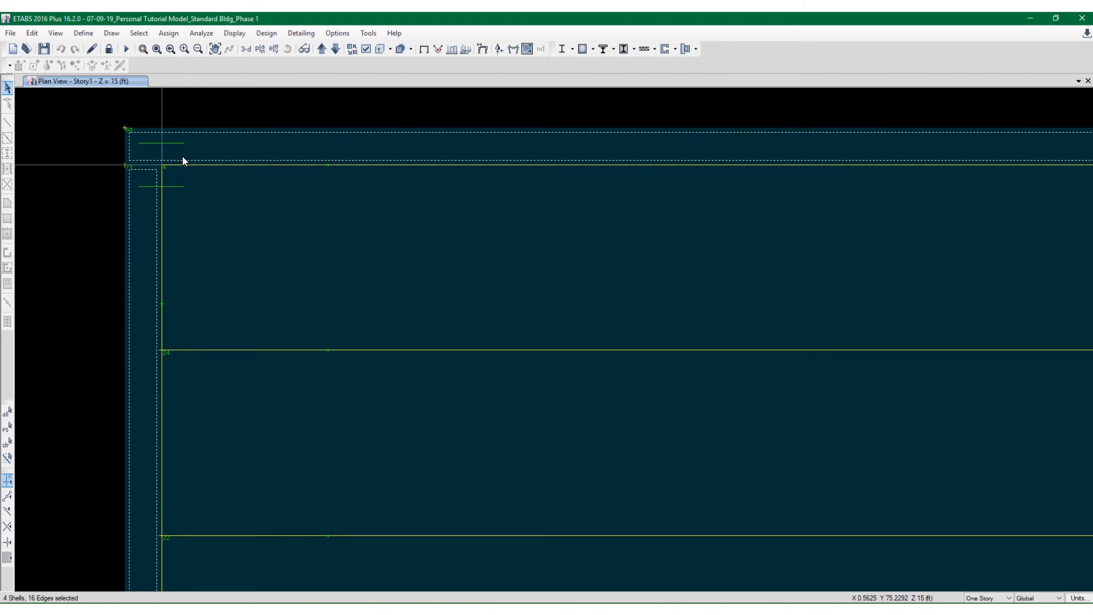
pyautogui.scroll(-2, 183, 156)
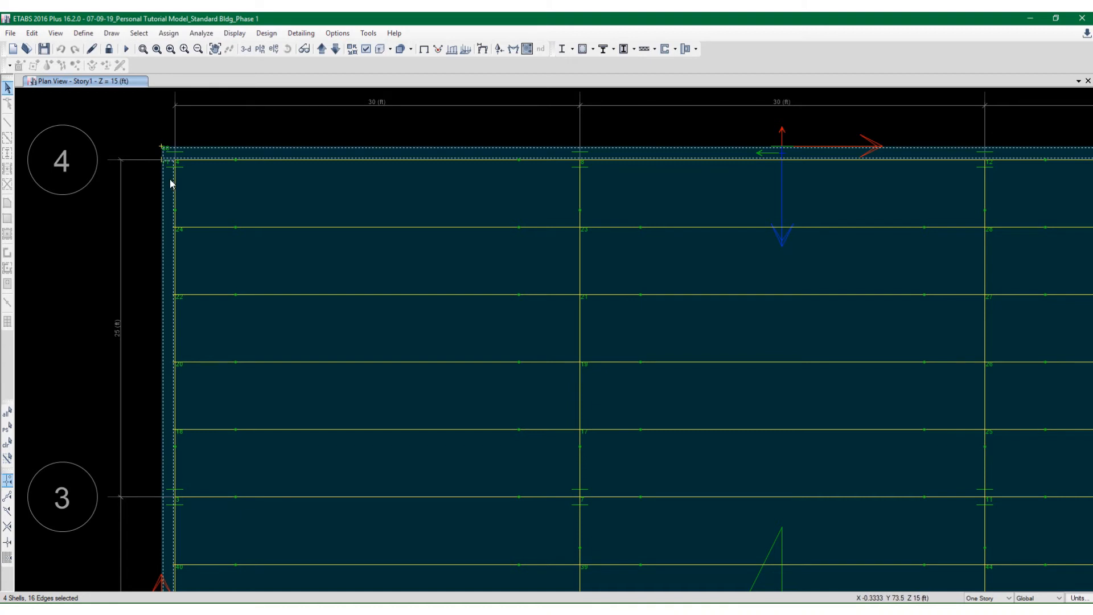
pyautogui.scroll(3, 170, 183)
pyautogui.scroll(-3, 225, 200)
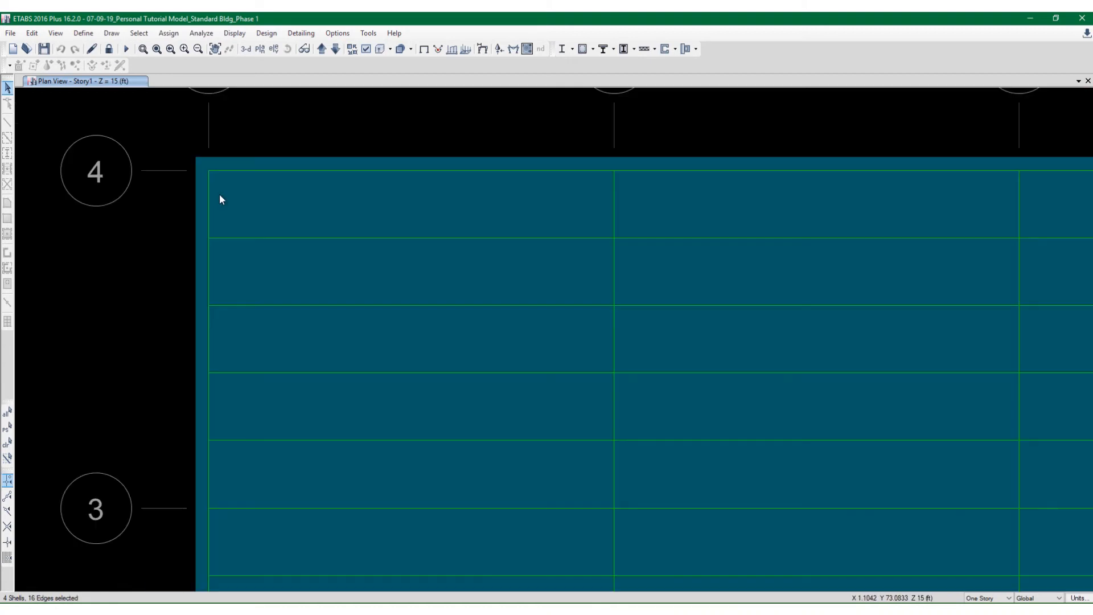
pyautogui.scroll(-3, 450, 205)
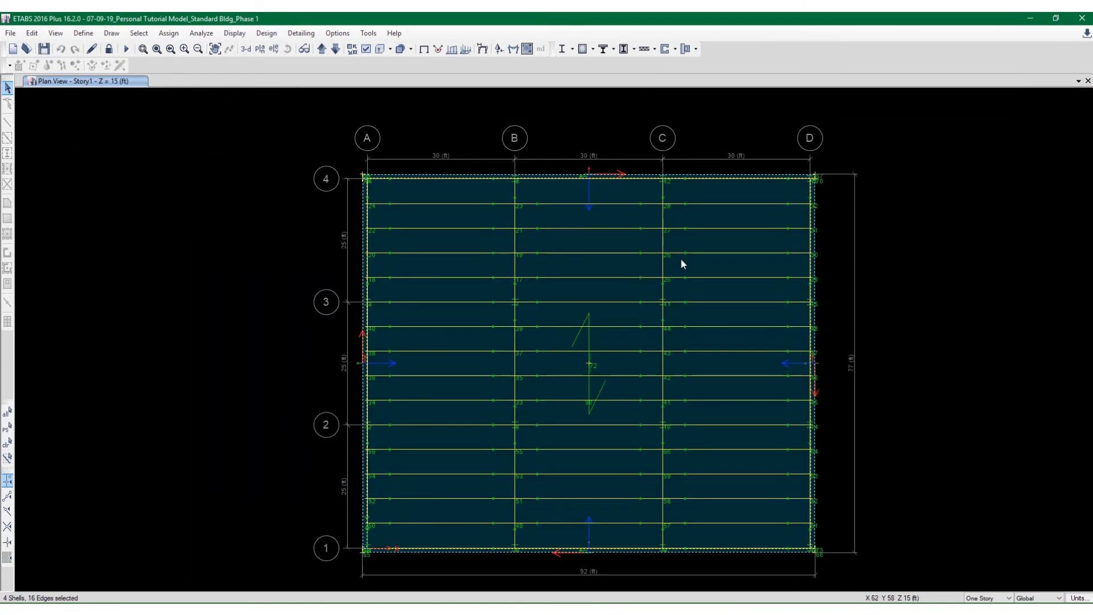
pyautogui.scroll(3, 373, 195)
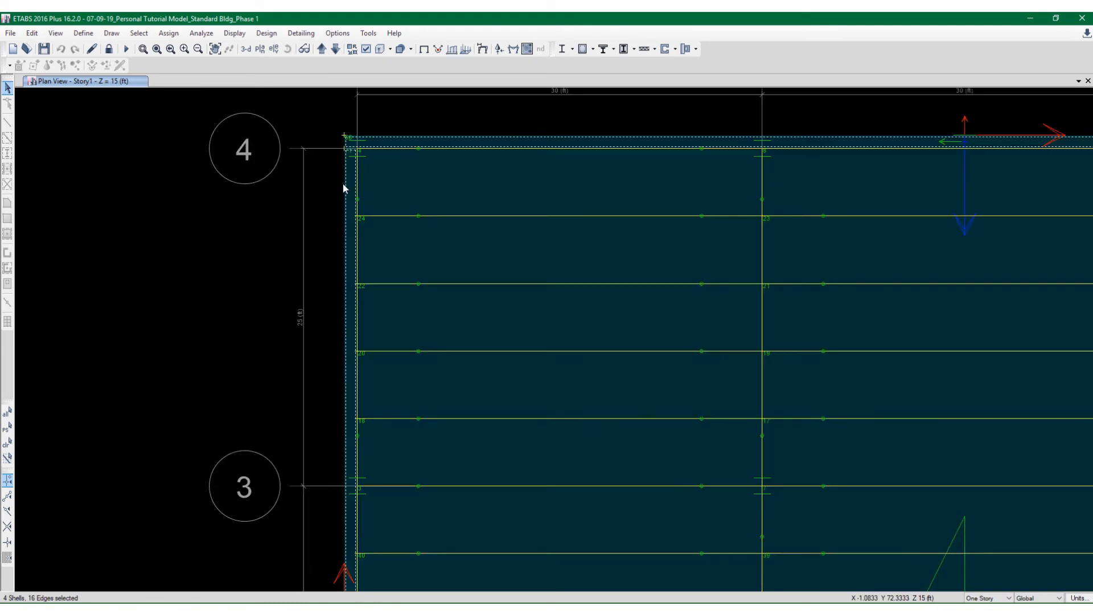
pyautogui.scroll(3, 344, 185)
pyautogui.scroll(-3, 354, 196)
pyautogui.scroll(3, 367, 170)
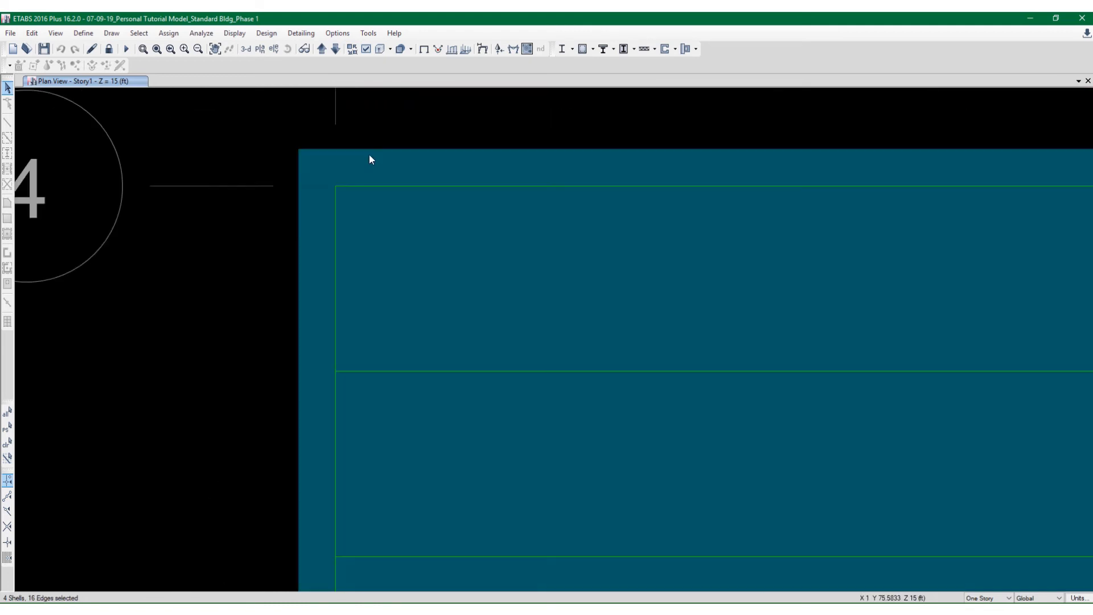
# Deselect the overhang strips outside grid 4 and grid A
pyautogui.scroll(3, 364, 158)
pyautogui.moveTo(349, 153); pyautogui.dragTo(249, 171, button='middle')
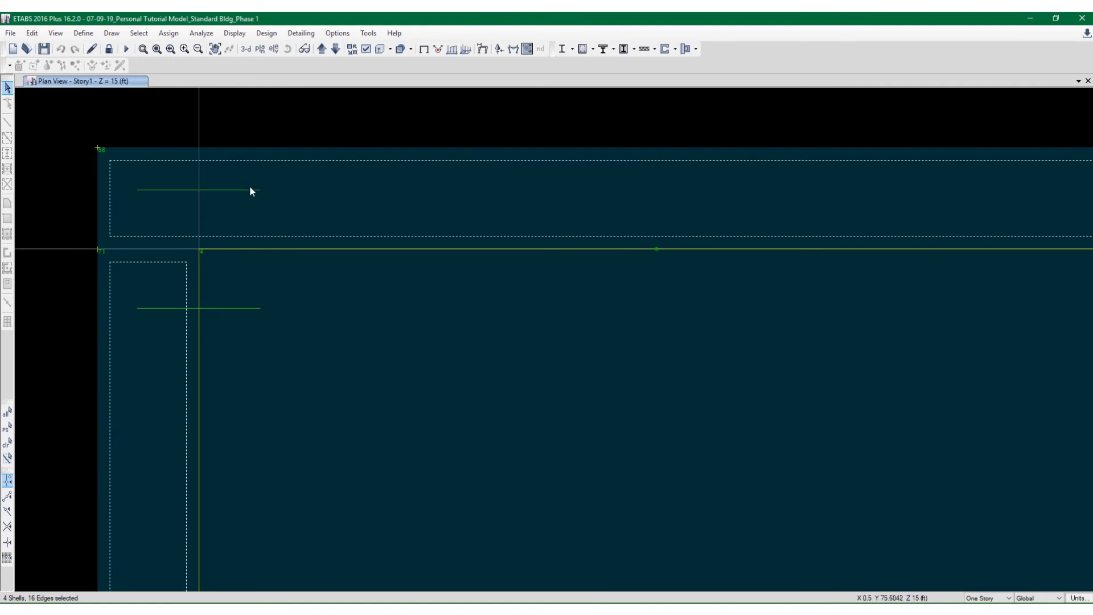
pyautogui.click(324, 196)
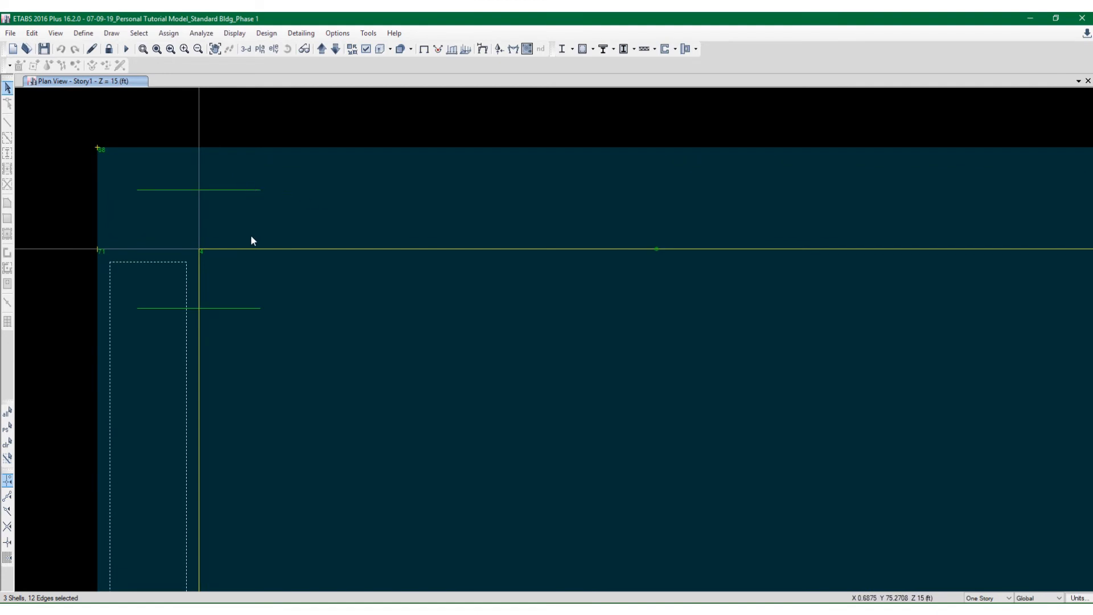
pyautogui.click(151, 358)
pyautogui.scroll(-5, 248, 261)
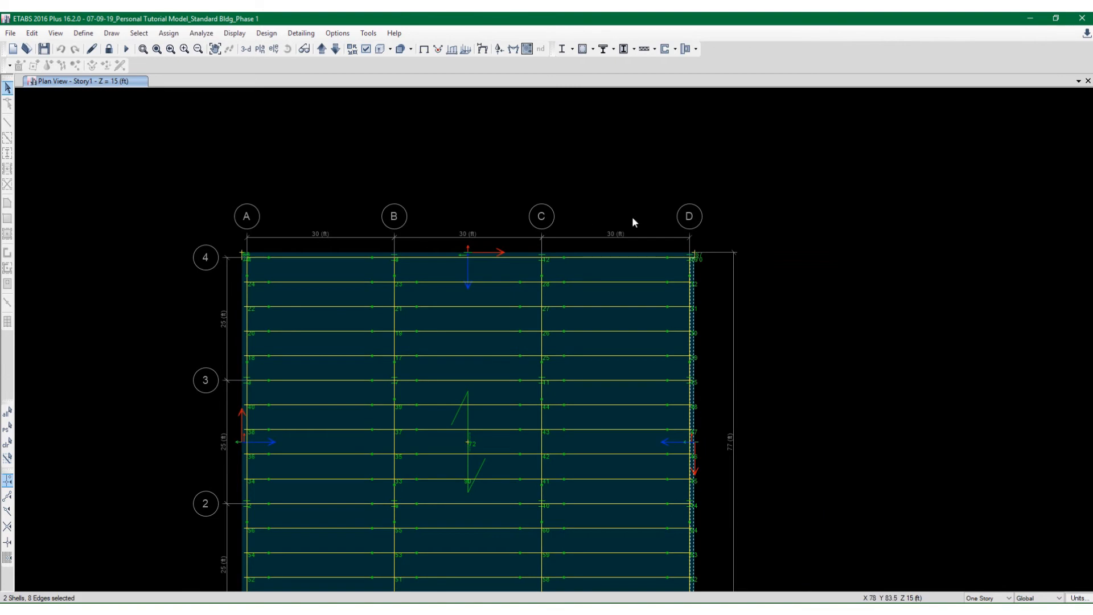
# Deselect the remaining overhang strips outside grid D and grid 1
pyautogui.scroll(5, 707, 271)
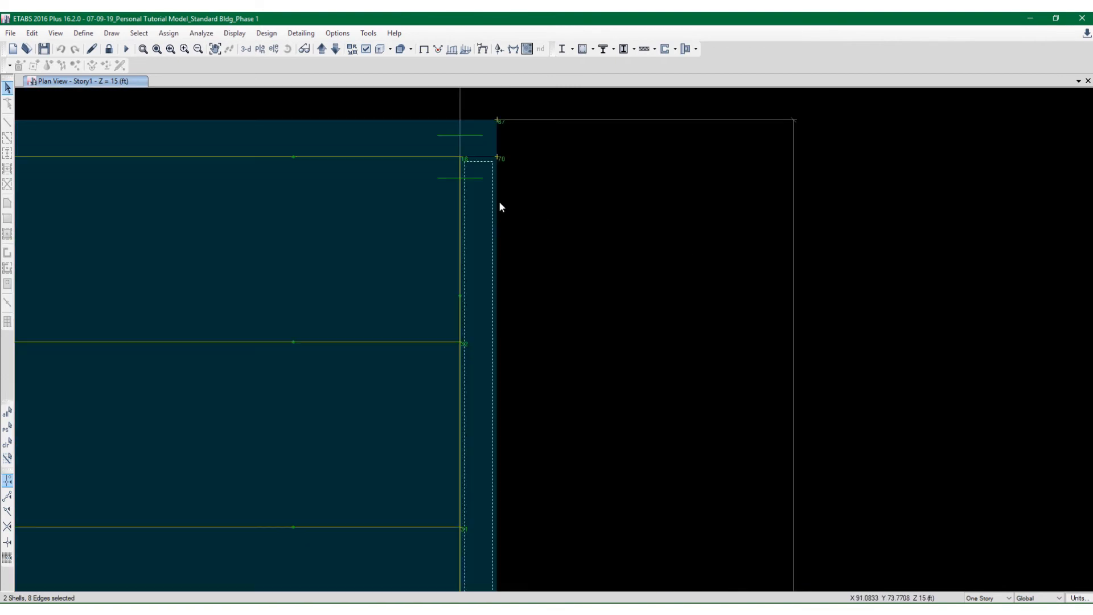
pyautogui.scroll(-4, 597, 186)
pyautogui.scroll(4, 569, 562)
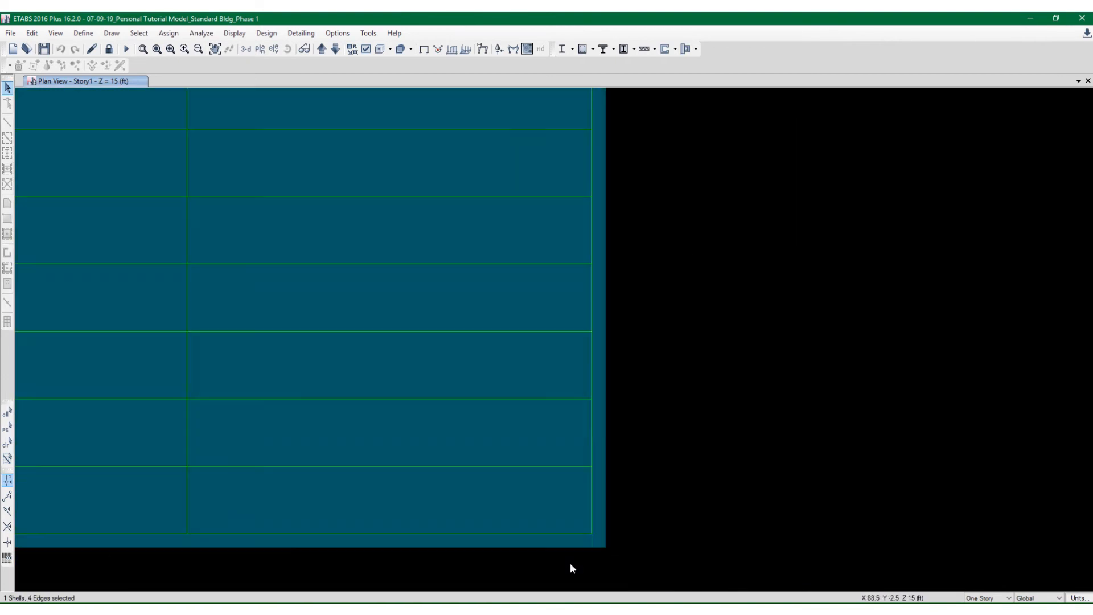
pyautogui.scroll(-2, 931, 432)
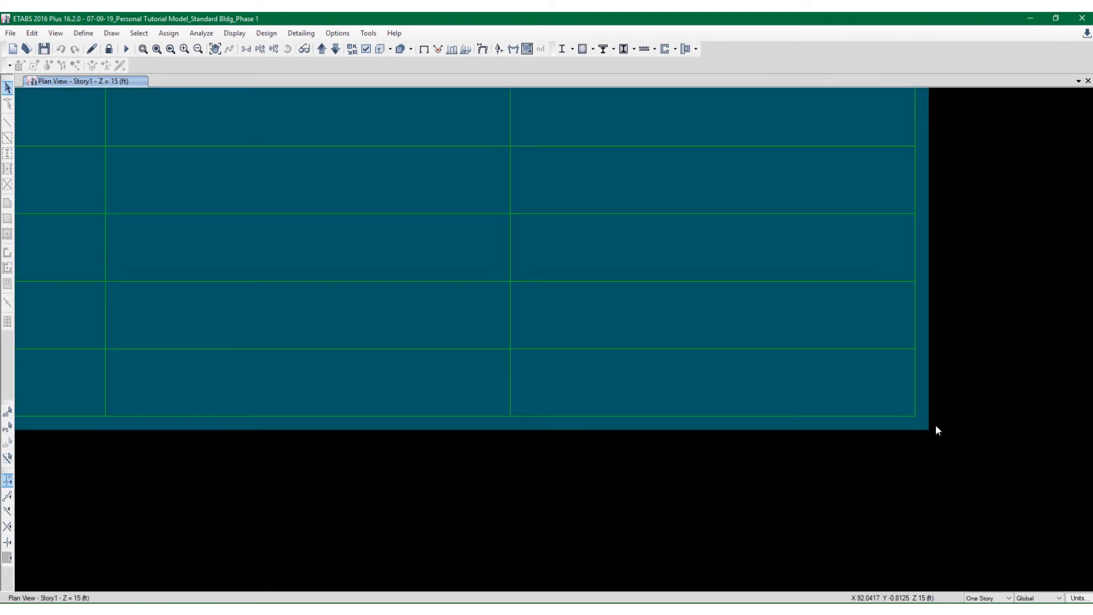
# Review the slab assignments of the overhang strip outside grid 4 between grids A and B, then clear the selection
pyautogui.scroll(-6, 556, 454)
pyautogui.scroll(3, 500, 322)
pyautogui.moveTo(491, 323); pyautogui.dragTo(449, 253, button='middle')
pyautogui.scroll(3, 414, 197)
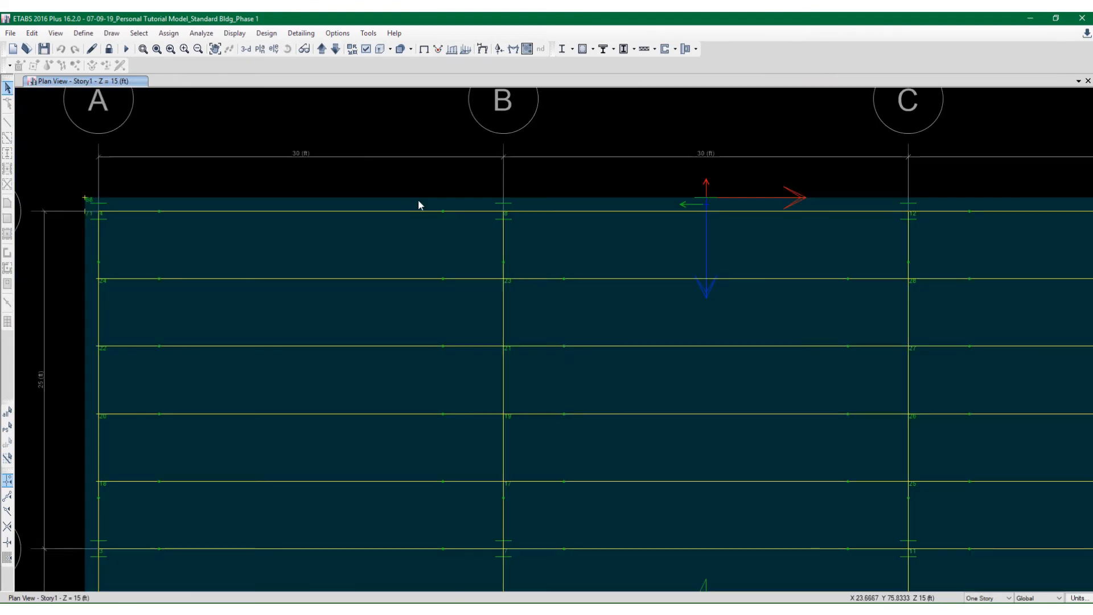
pyautogui.scroll(3, 422, 206)
pyautogui.rightClick(424, 209)
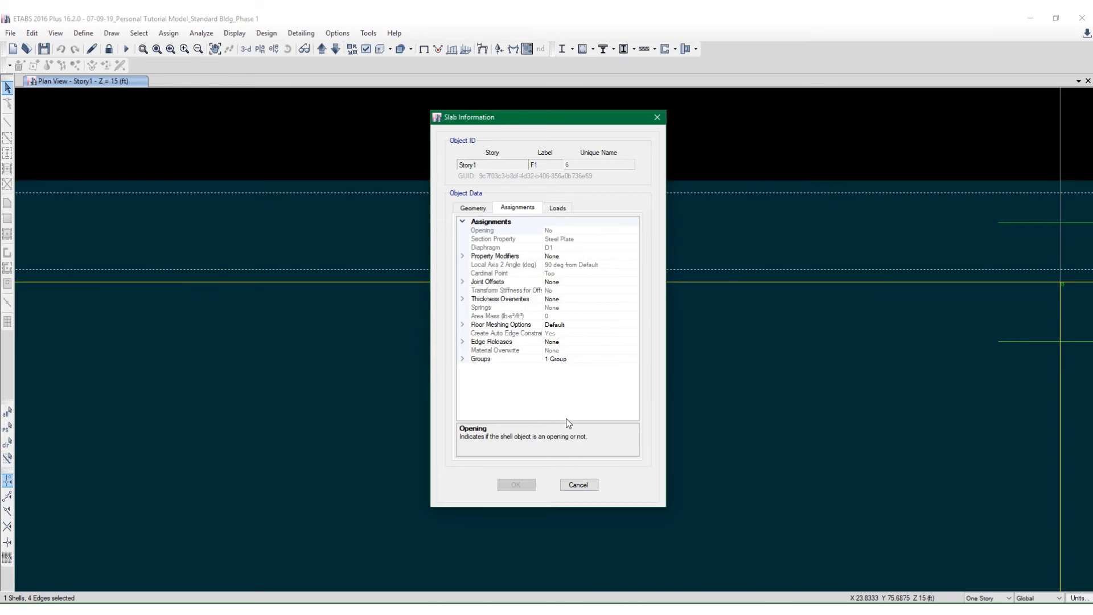
pyautogui.click(578, 484)
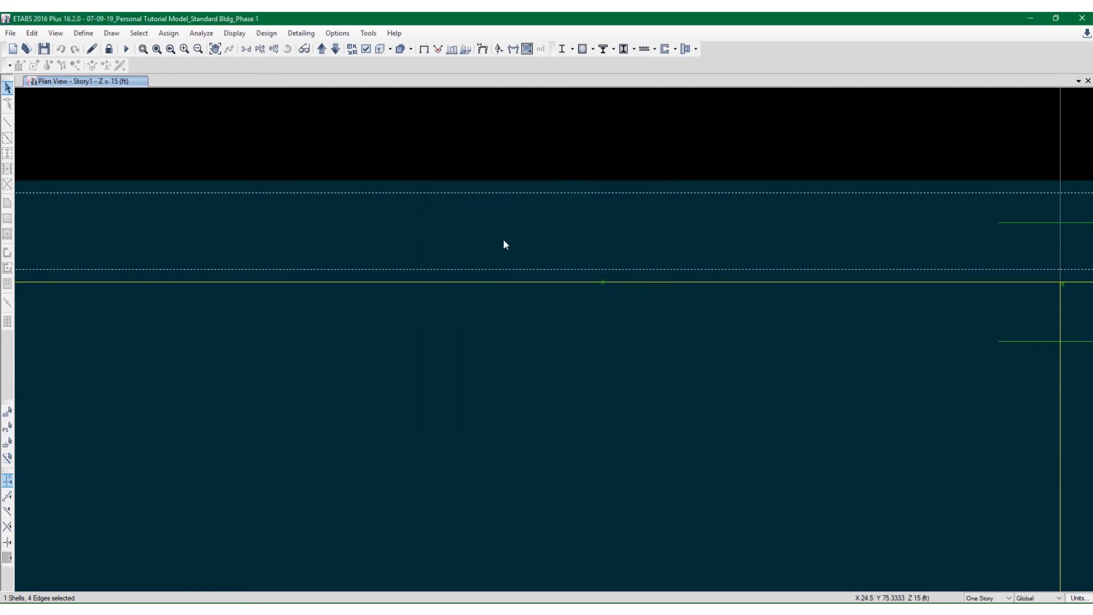
pyautogui.hotkey('ctrl', 'q')
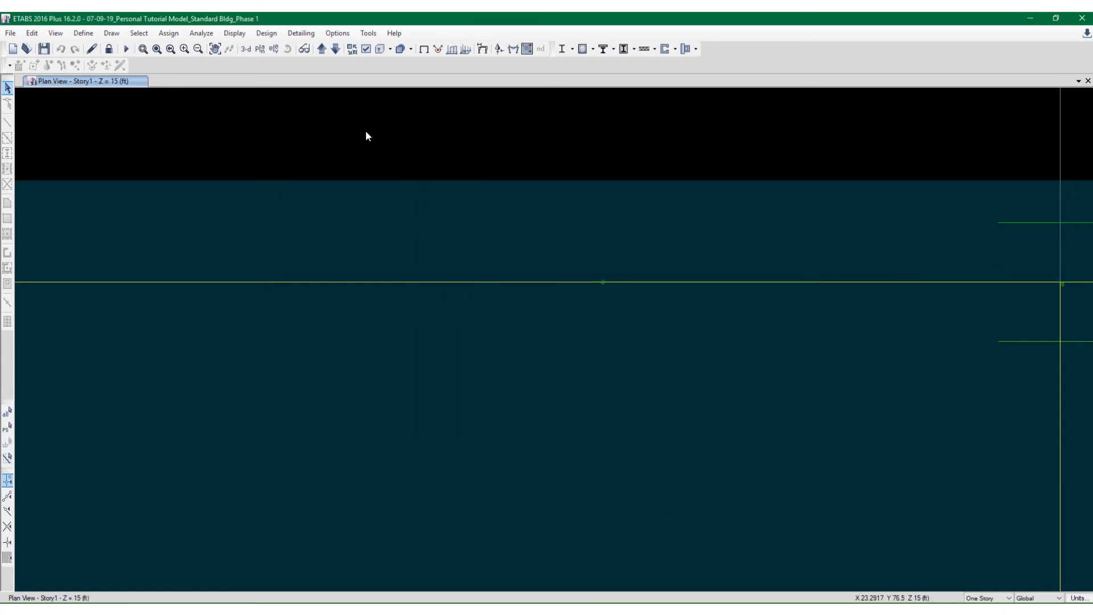
# Review the material, modeling type and thickness of the Steel Plate slab property without changing it
pyautogui.click(83, 33)
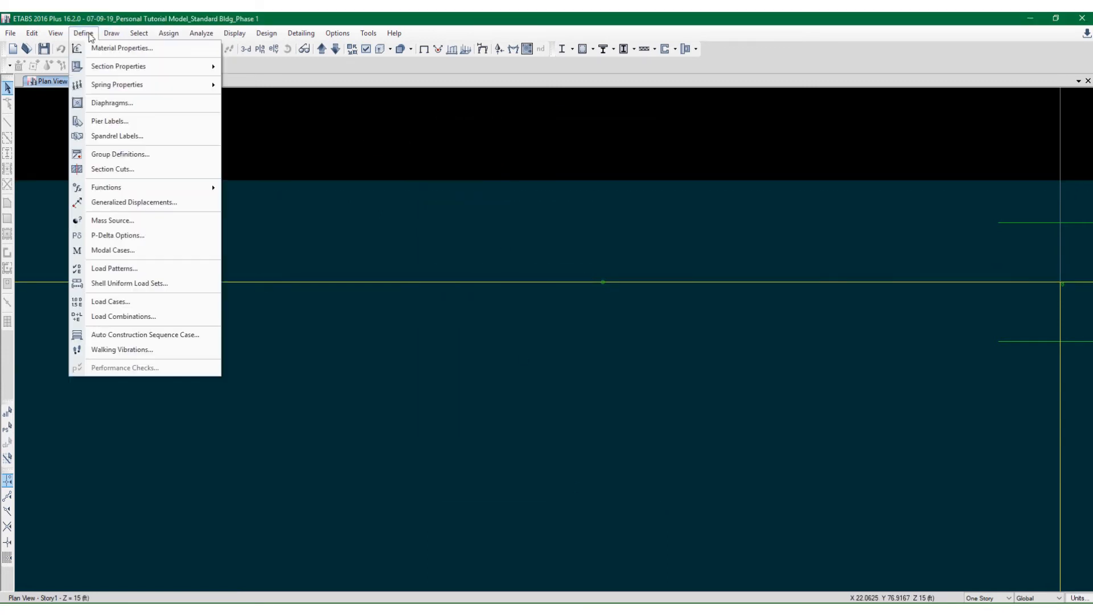
pyautogui.moveTo(154, 68)
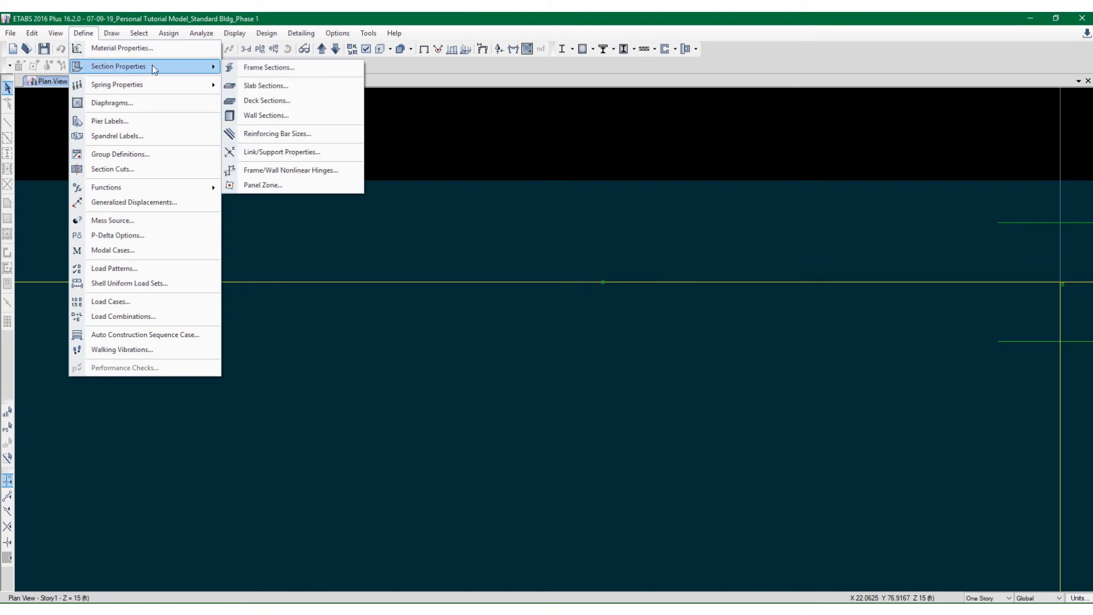
pyautogui.click(253, 85)
pyautogui.click(464, 285)
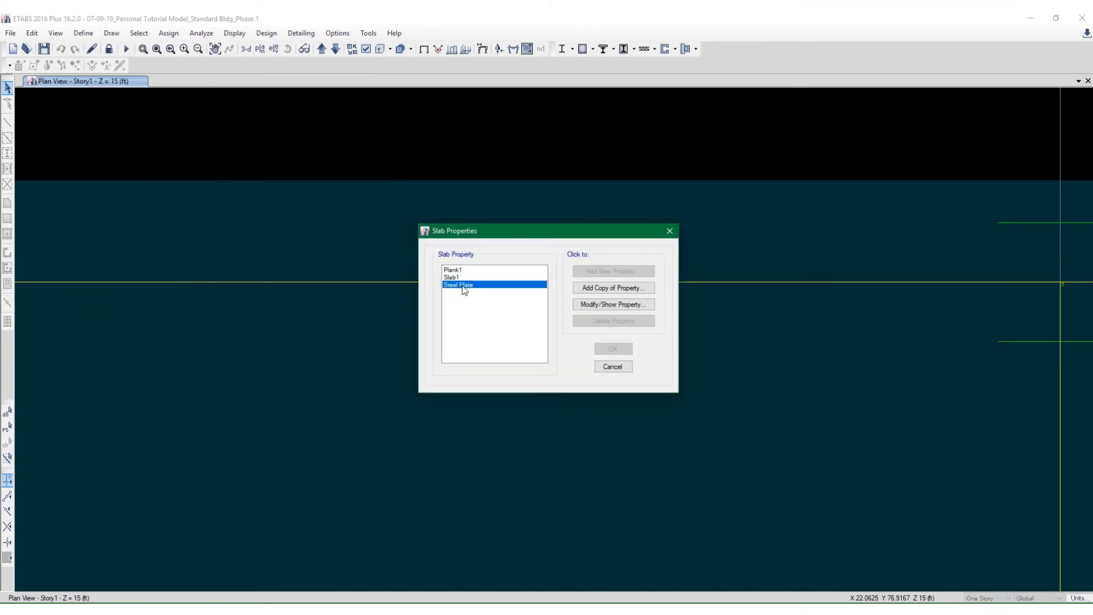
pyautogui.click(589, 305)
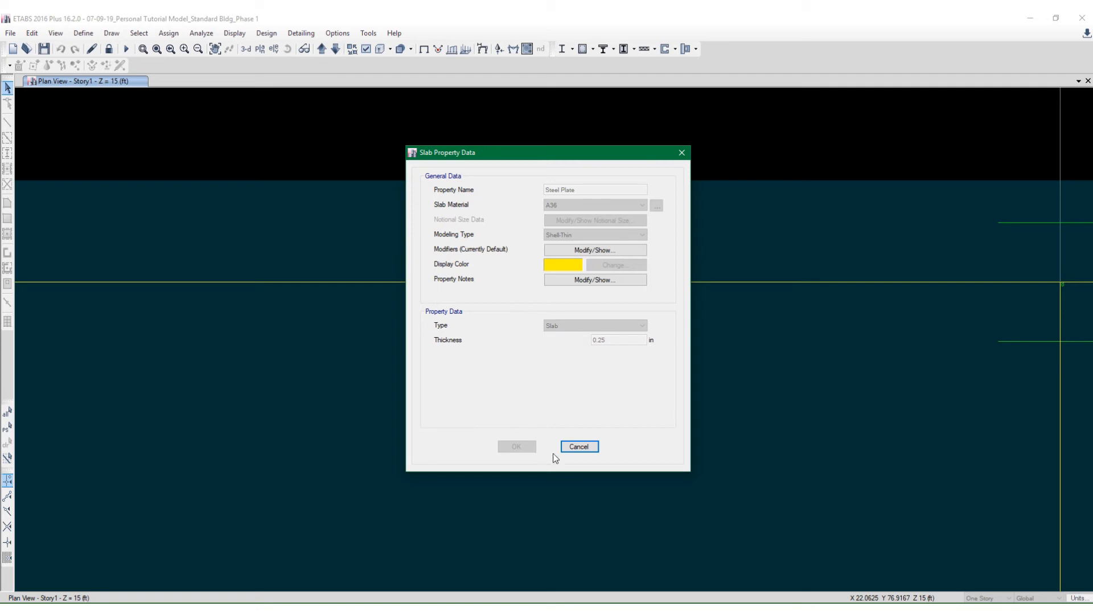
pyautogui.click(579, 447)
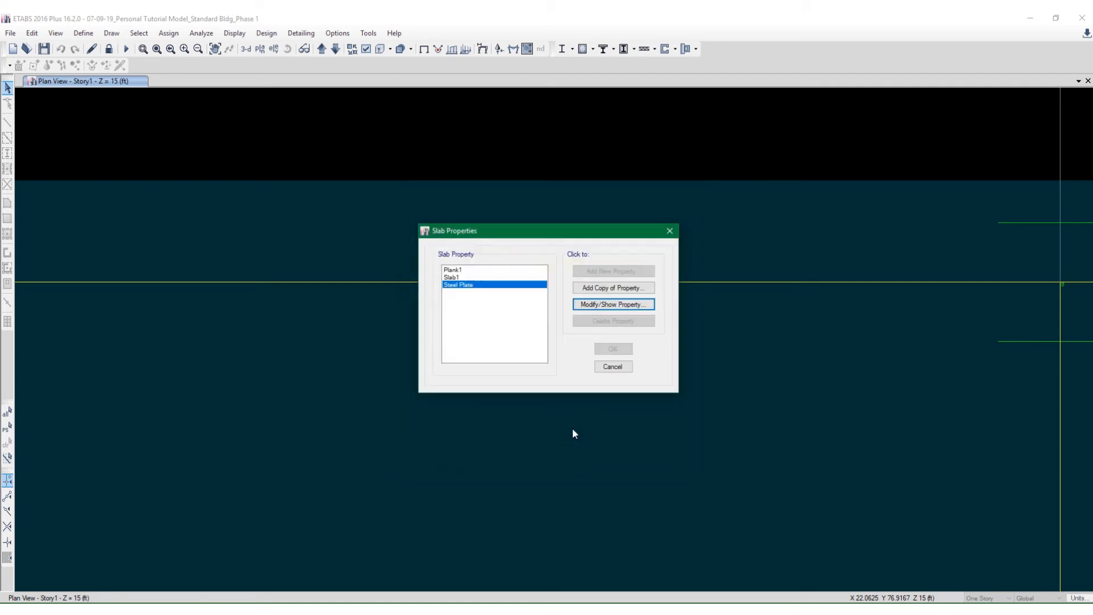
pyautogui.click(607, 366)
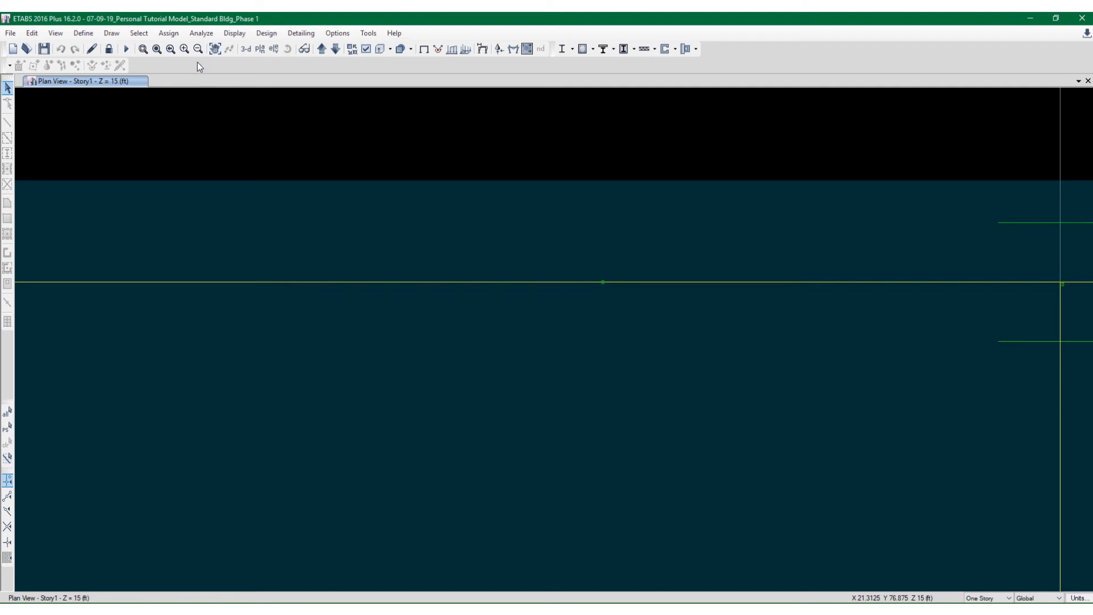
# Display the deformed shape for the Dead load case in plan with Displacement UX contours and automatic scaling
pyautogui.scroll(-5, 382, 126)
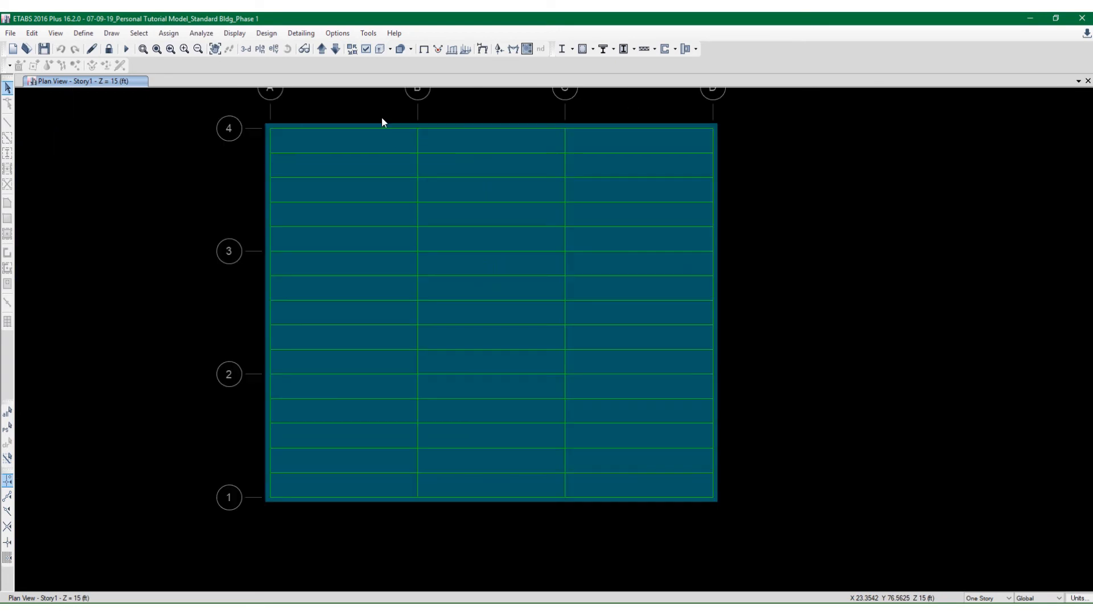
pyautogui.moveTo(377, 133); pyautogui.dragTo(365, 137, button='middle')
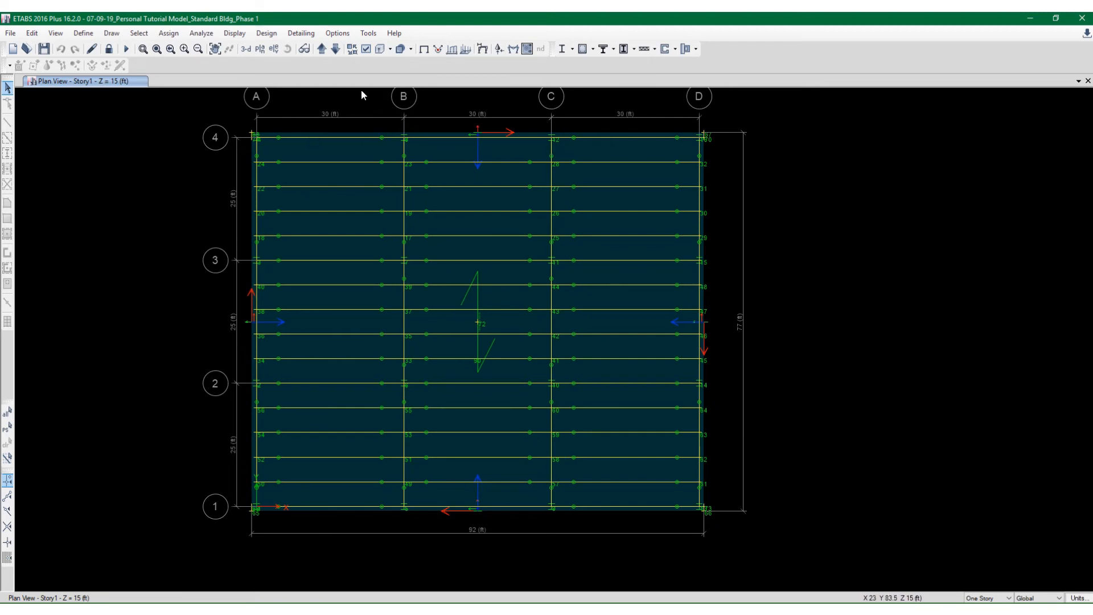
pyautogui.click(483, 50)
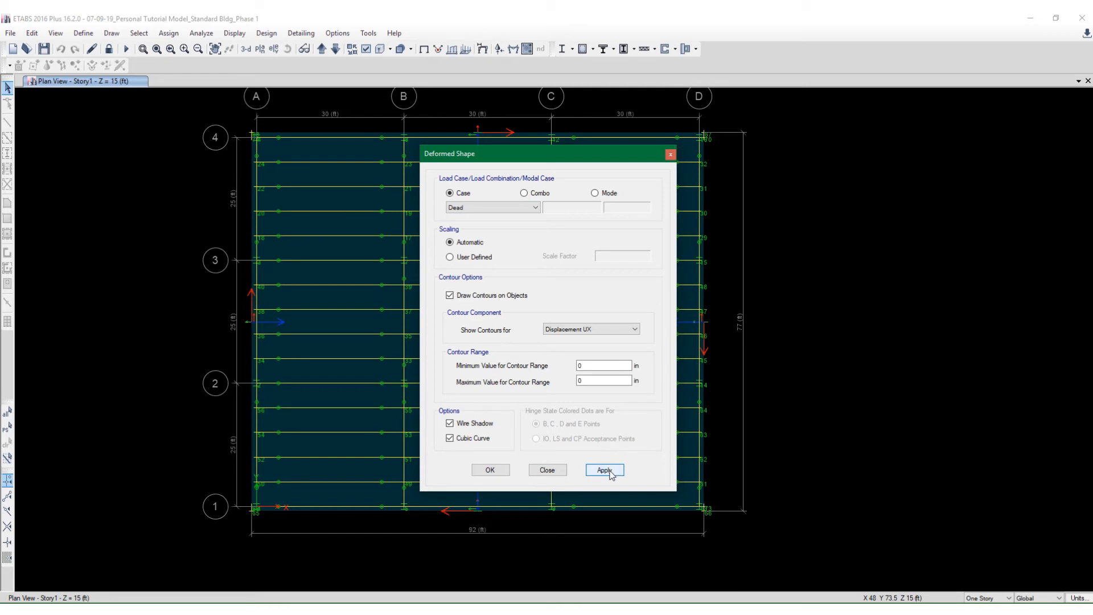
pyautogui.click(494, 473)
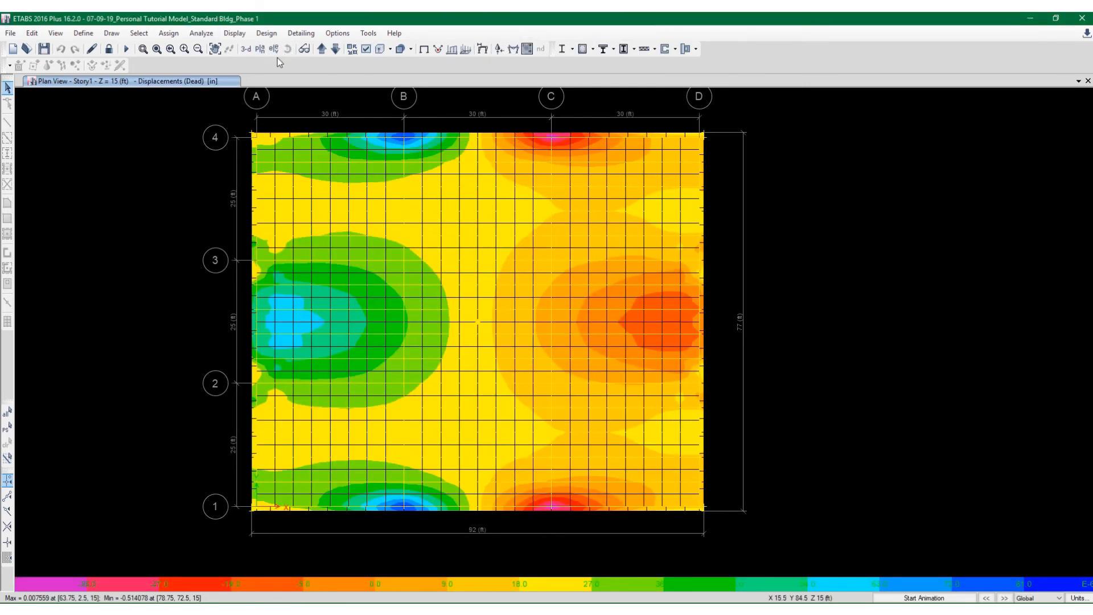
# Show the Dead load displacements in 3D and examine the deck's deformed edge along grid 1 near grids C and D
pyautogui.click(246, 49)
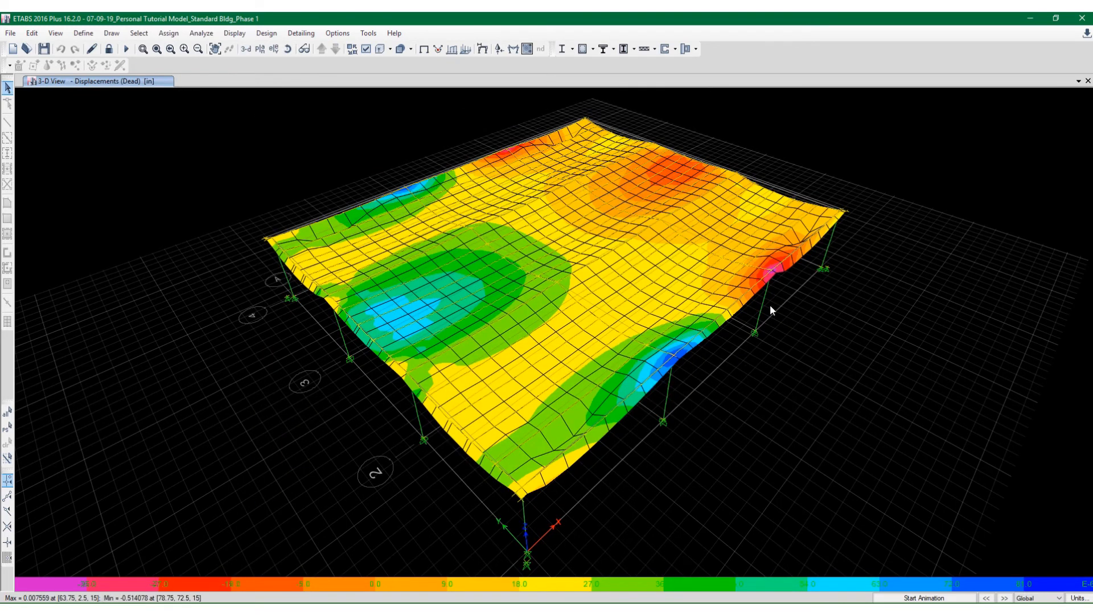
pyautogui.scroll(5, 804, 259)
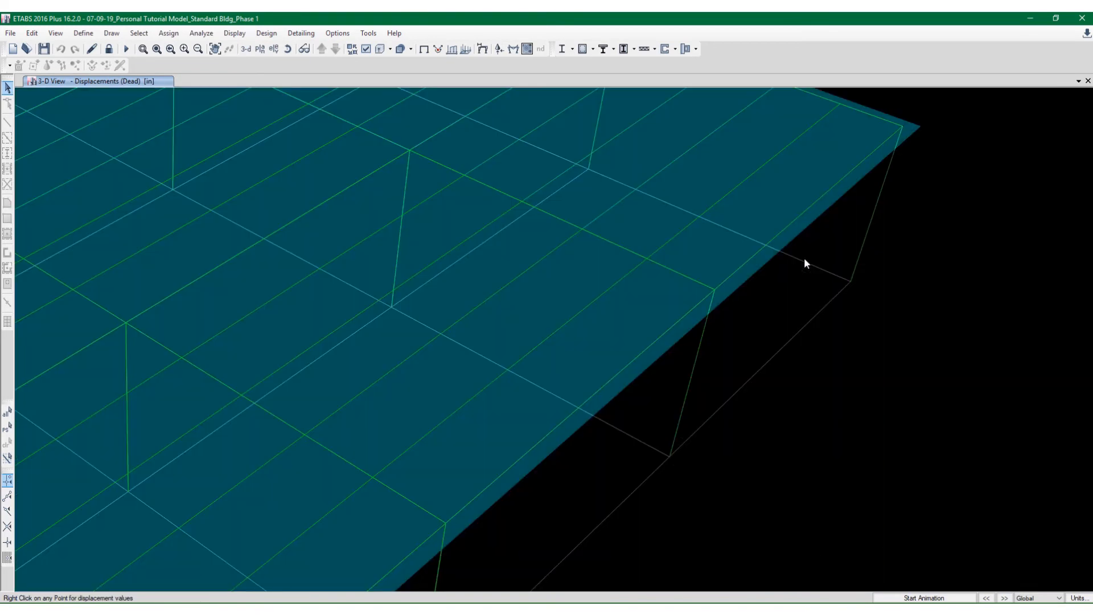
pyautogui.scroll(-5, 776, 283)
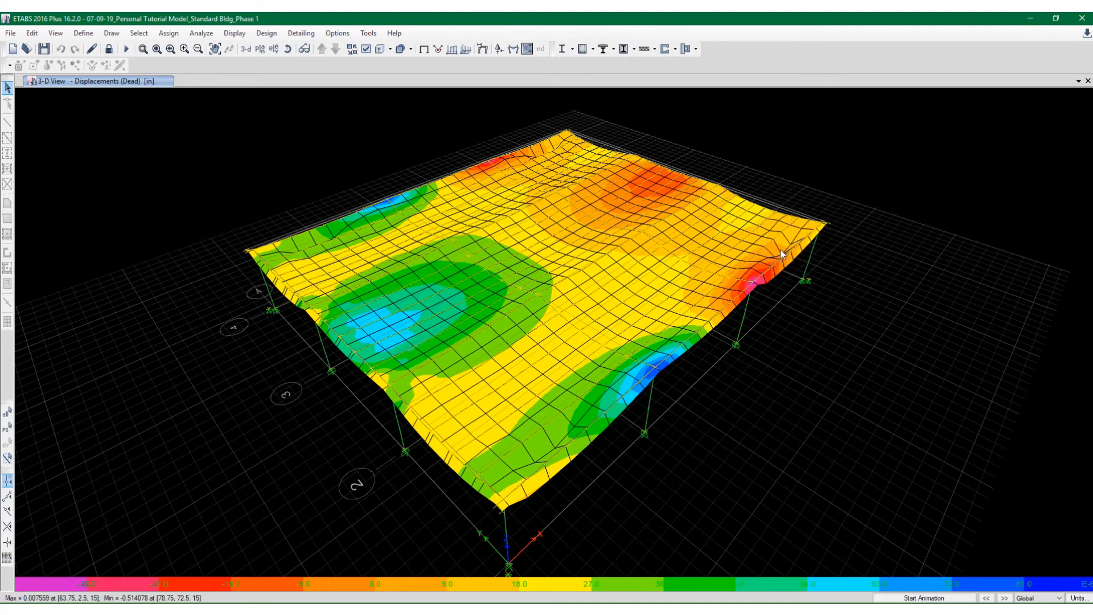
pyautogui.scroll(3, 783, 254)
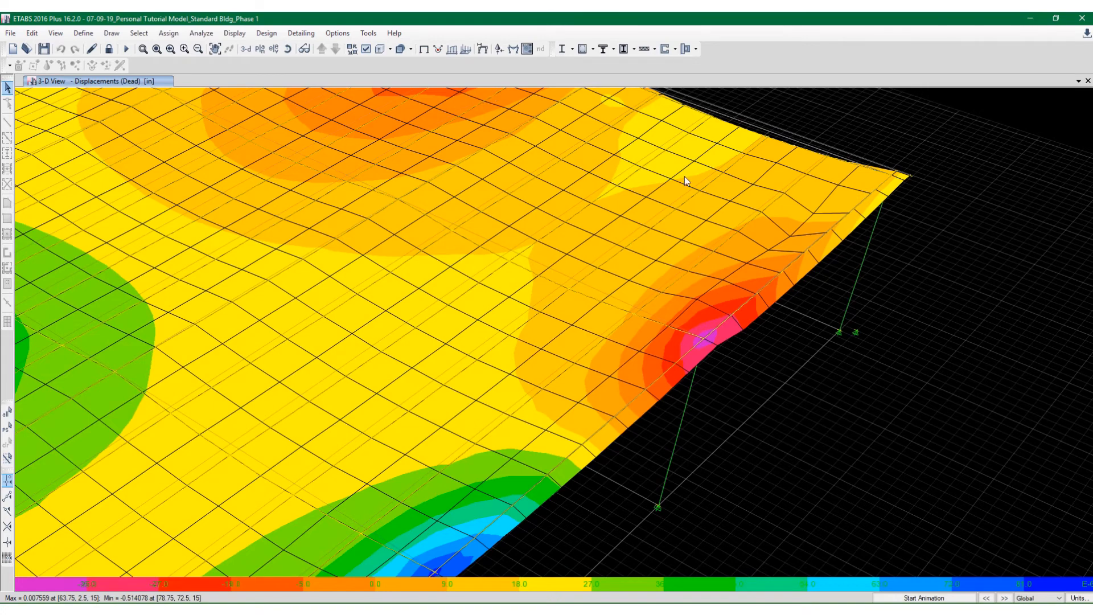
# Turn off the Horizon display in the 3D displacement view
pyautogui.click(366, 49)
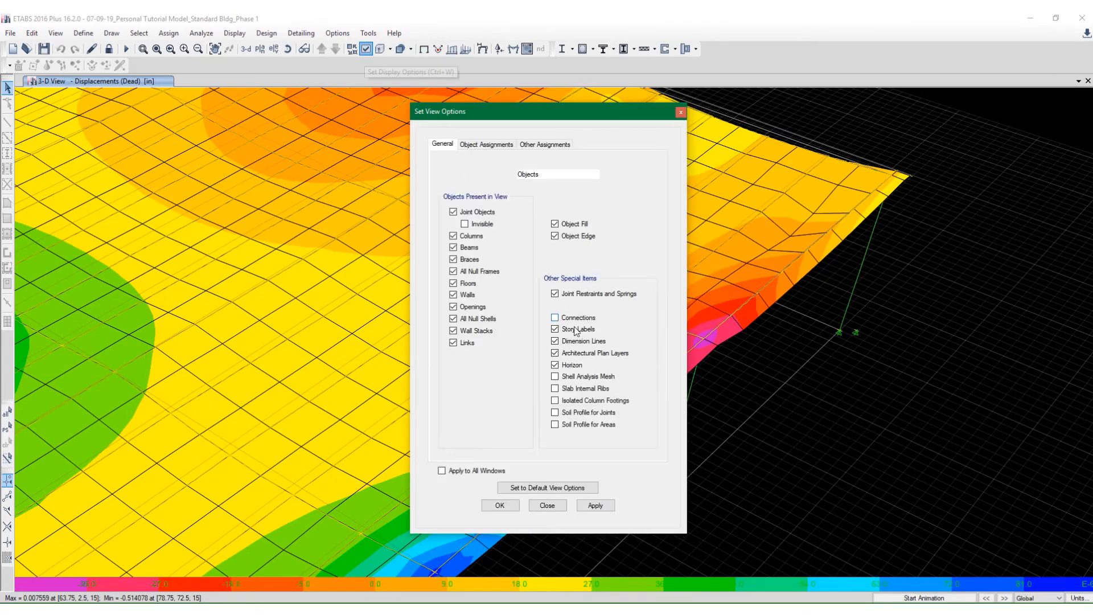
pyautogui.click(567, 367)
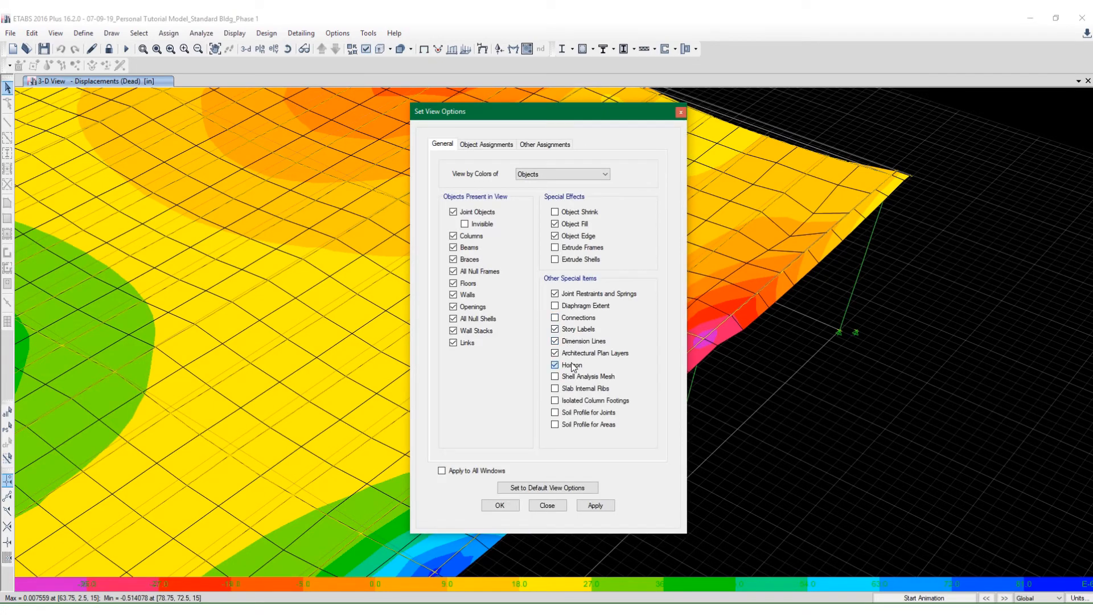
pyautogui.click(595, 506)
pyautogui.click(512, 505)
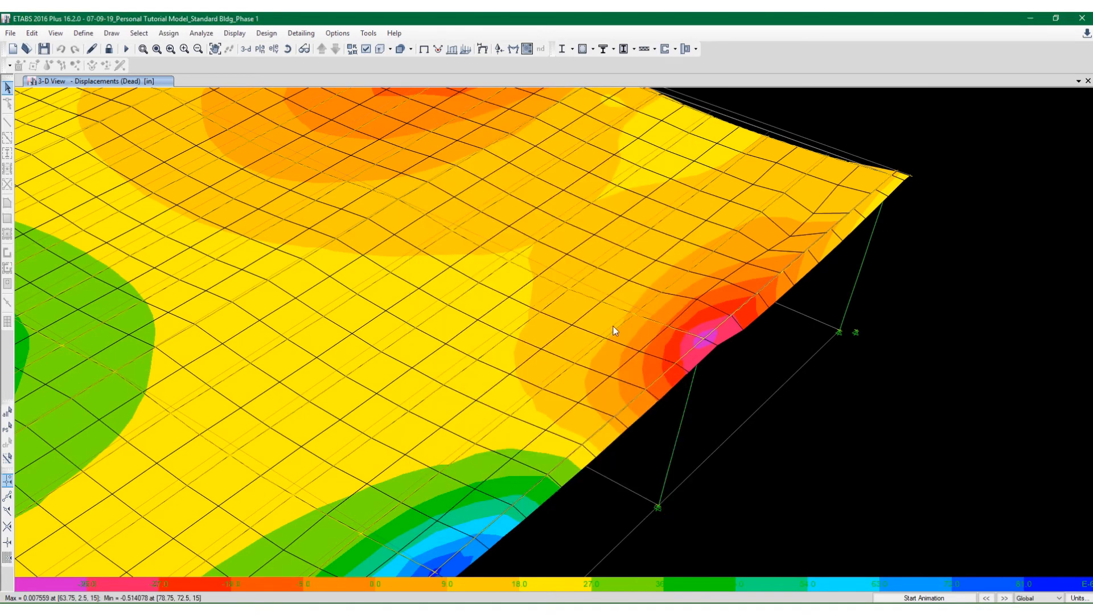
# Redisplay the Dead load deformed shape without contours drawn on objects
pyautogui.click(484, 50)
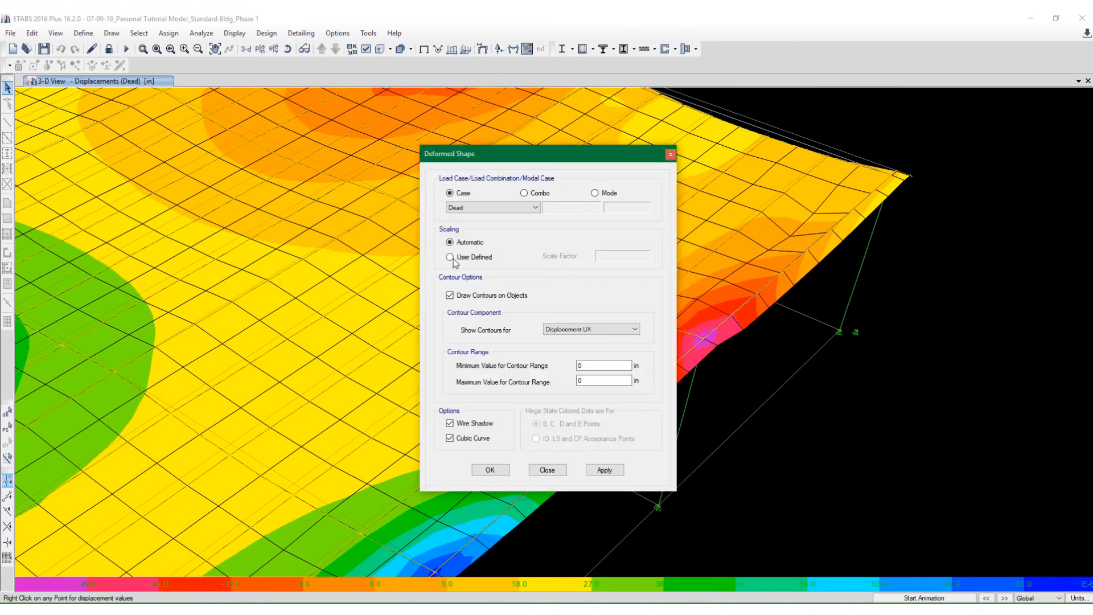
pyautogui.click(472, 295)
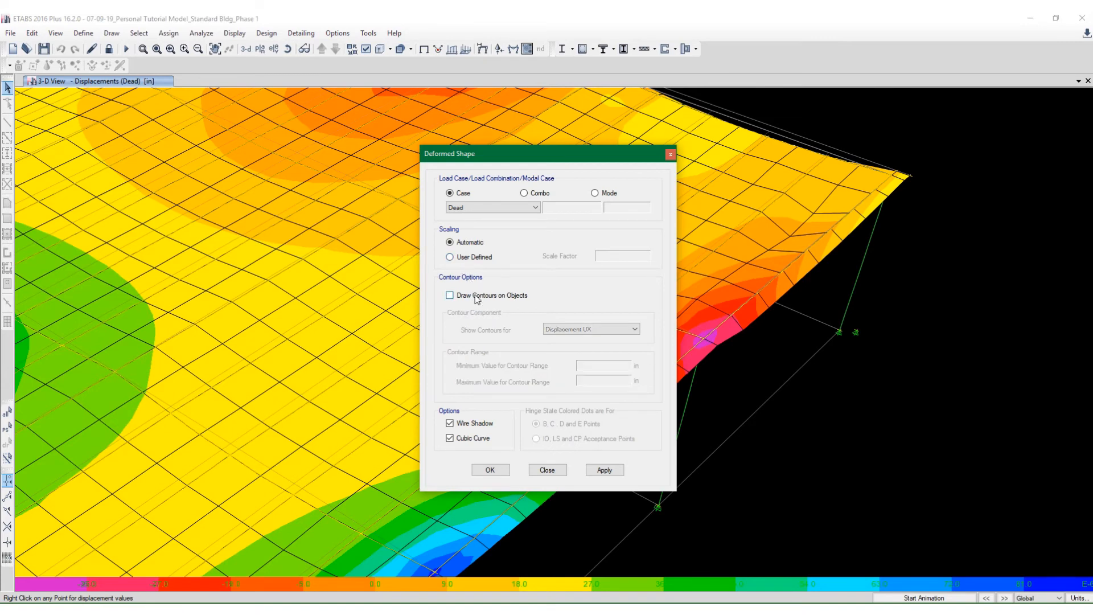
pyautogui.click(605, 470)
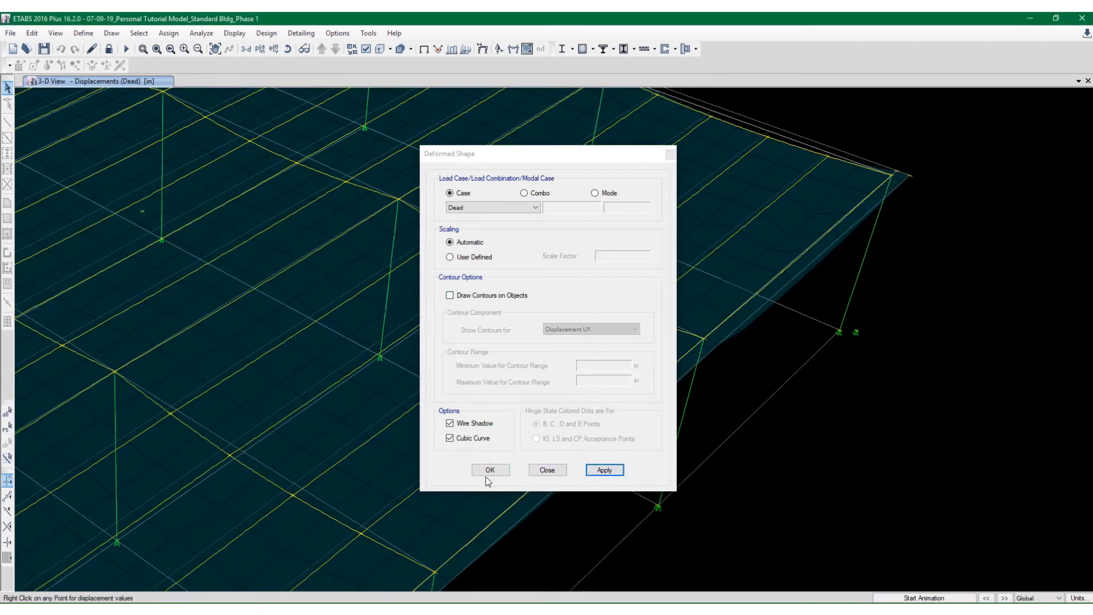
pyautogui.click(490, 470)
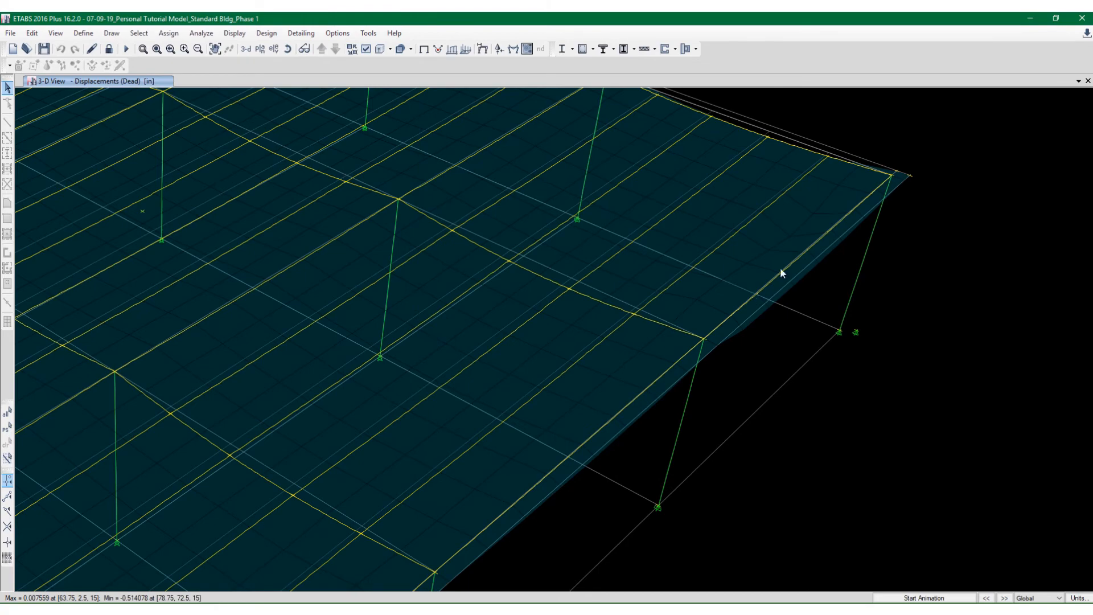
# Examine the Dead load deformed shape in 3D around the slab overhangs at the grid 1 corner
pyautogui.scroll(-5, 817, 221)
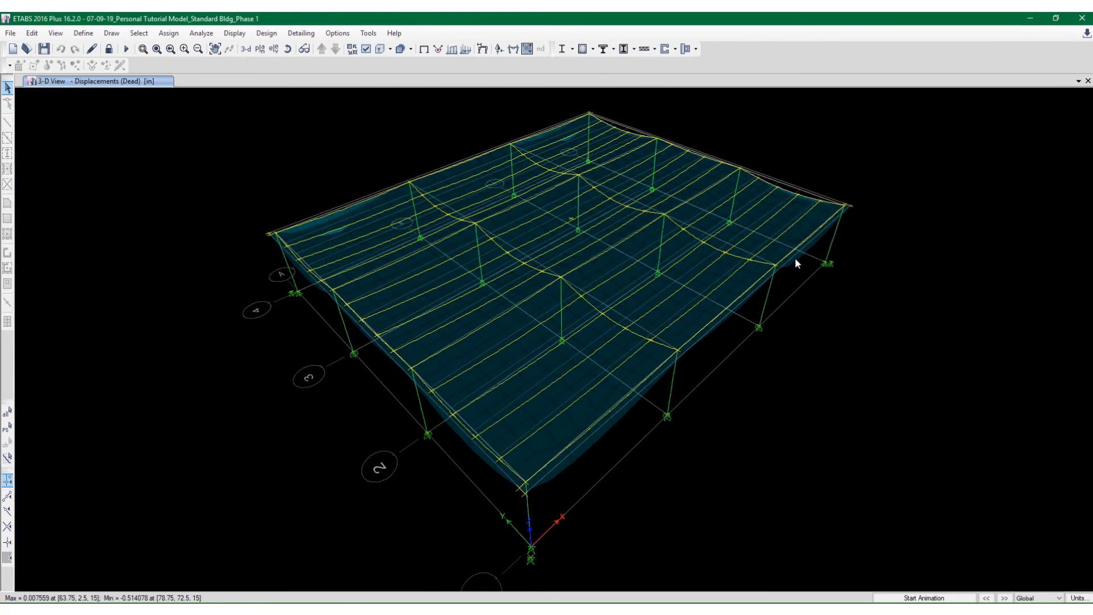
pyautogui.keyDown('shift'); pyautogui.moveTo(787, 282); pyautogui.dragTo(763, 275, button='middle'); pyautogui.keyUp('shift')
pyautogui.rightClick(347, 230)
pyautogui.scroll(3, 659, 237)
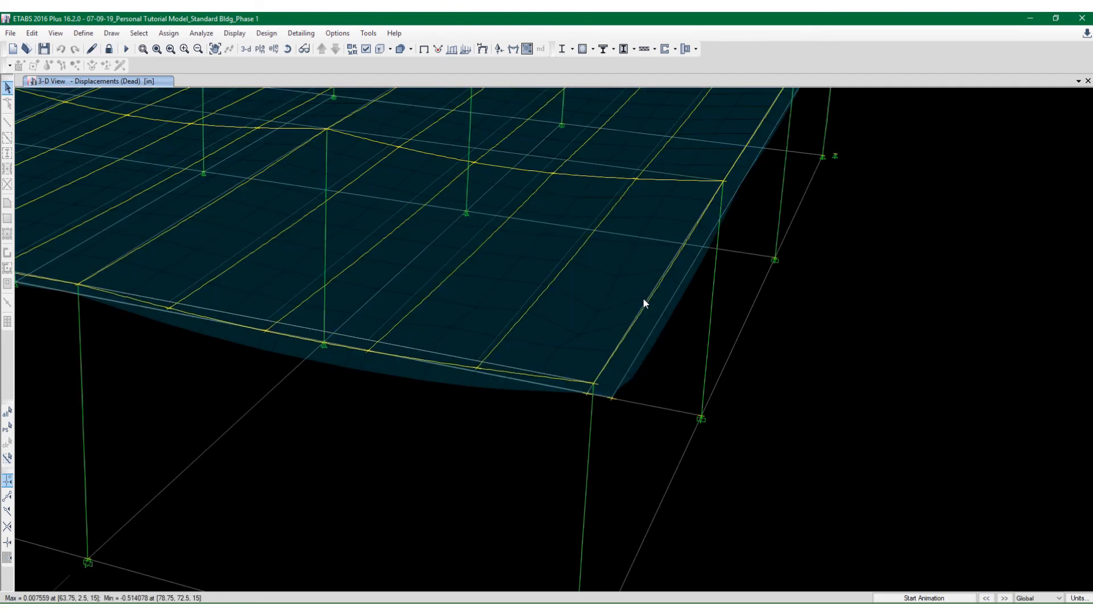
pyautogui.scroll(-4, 624, 319)
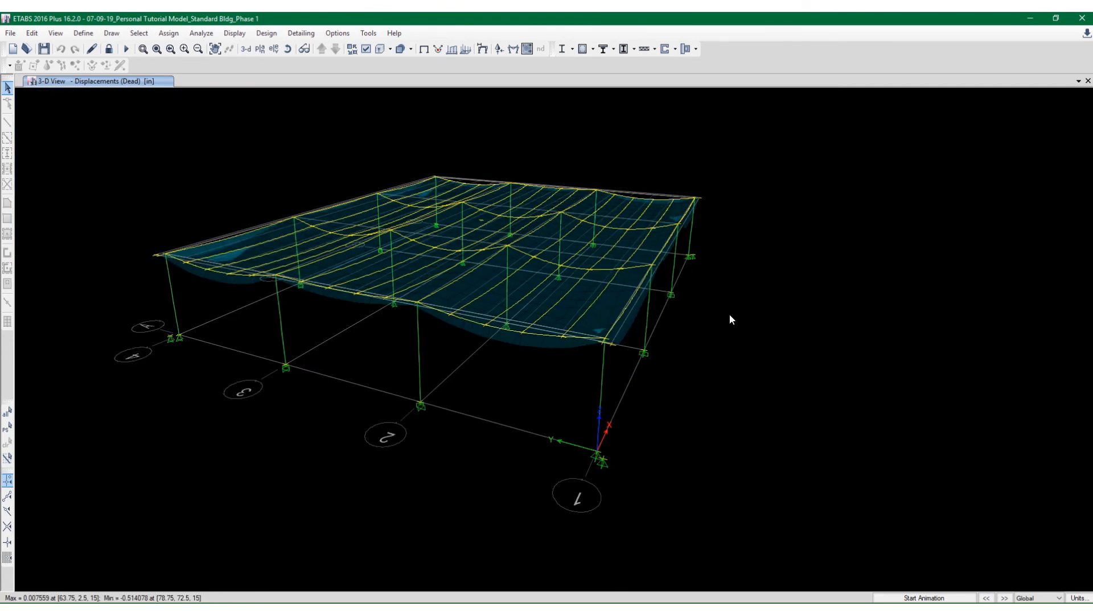
pyautogui.scroll(3, 751, 311)
pyautogui.scroll(-3, 773, 305)
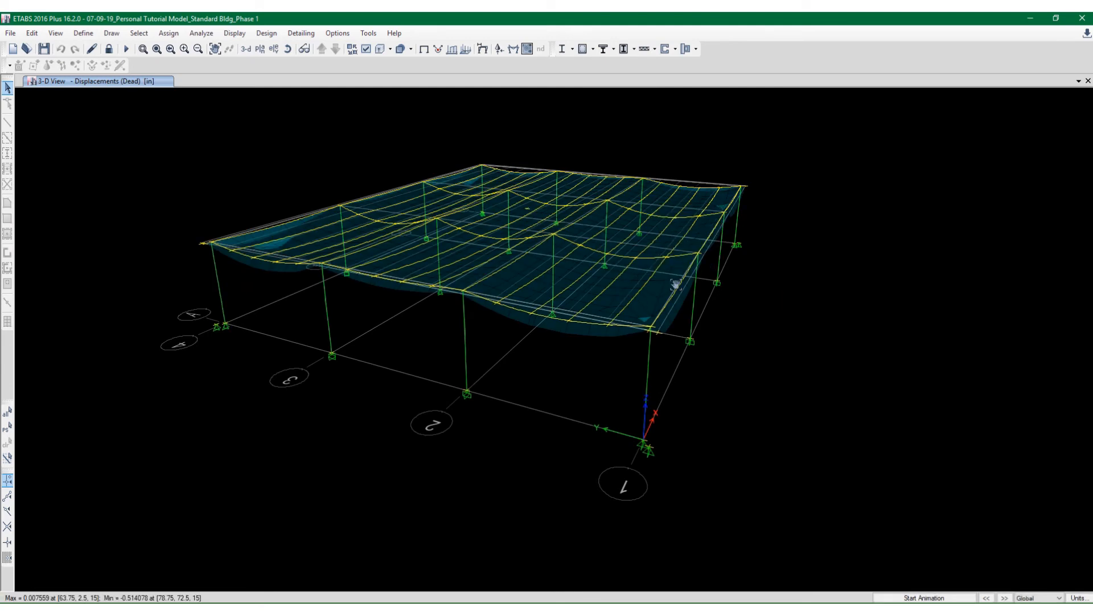
pyautogui.moveTo(675, 285); pyautogui.dragTo(695, 289, button='middle')
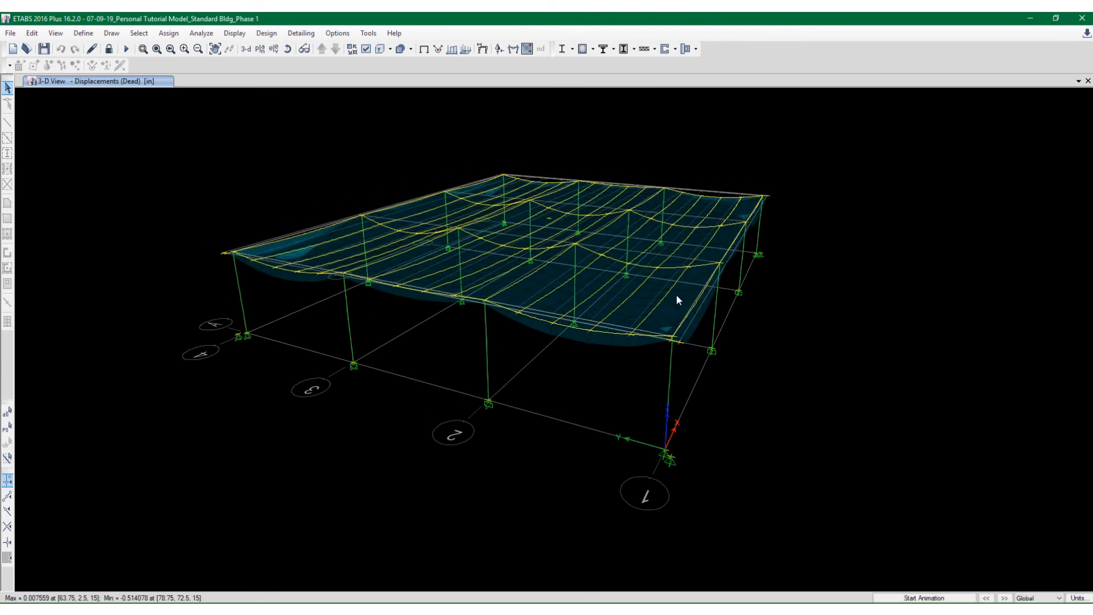
pyautogui.scroll(3, 683, 293)
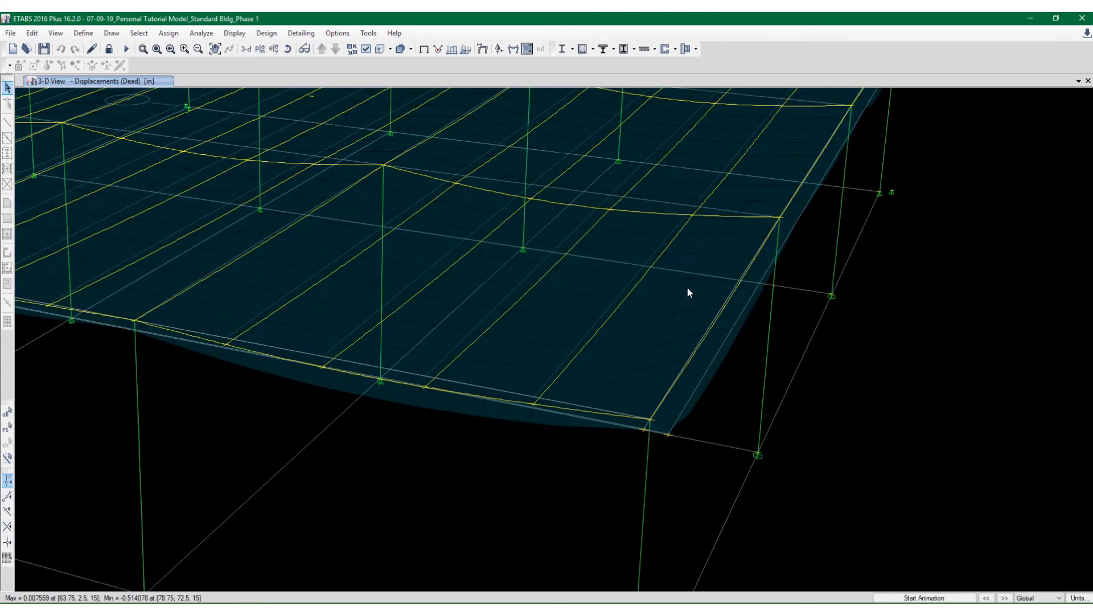
pyautogui.scroll(-4, 684, 287)
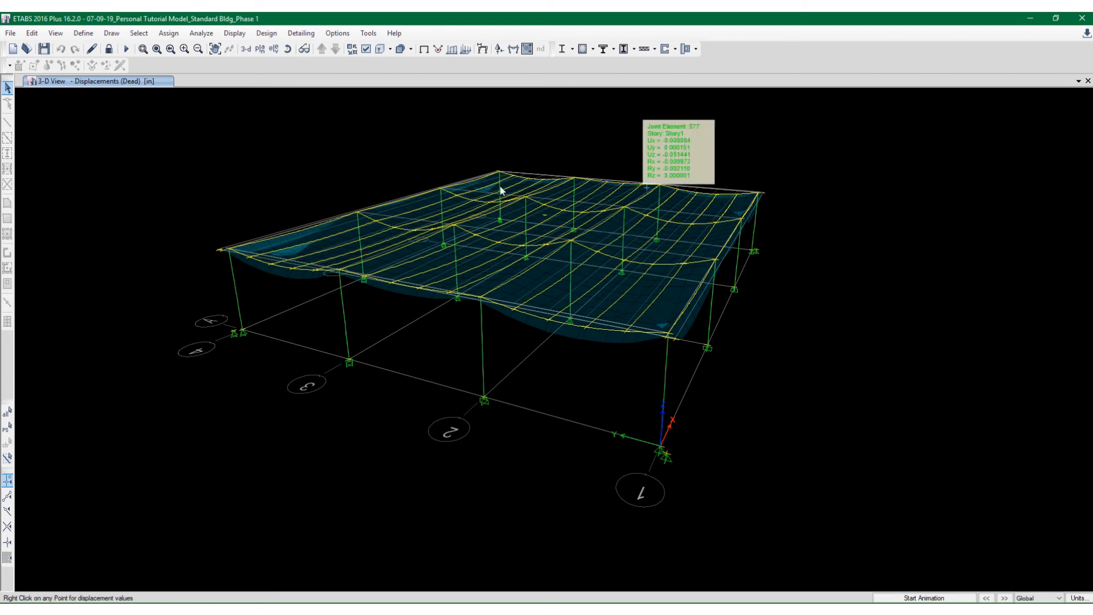
# Unlock the model, accepting deletion of the analysis results, and inspect the overhang strips at the roof corner
pyautogui.click(109, 50)
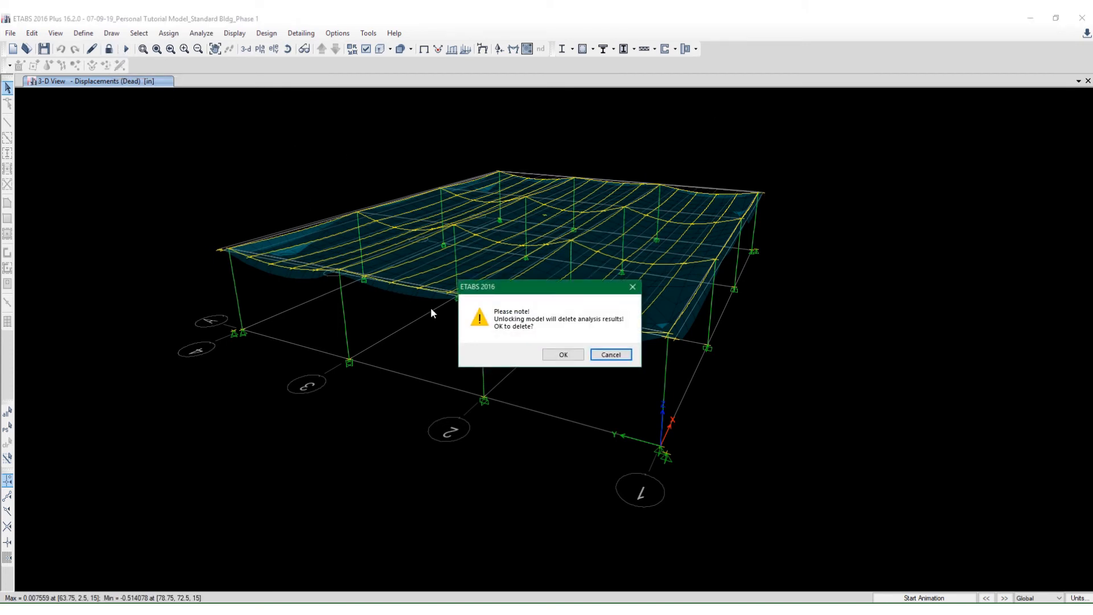
pyautogui.click(571, 357)
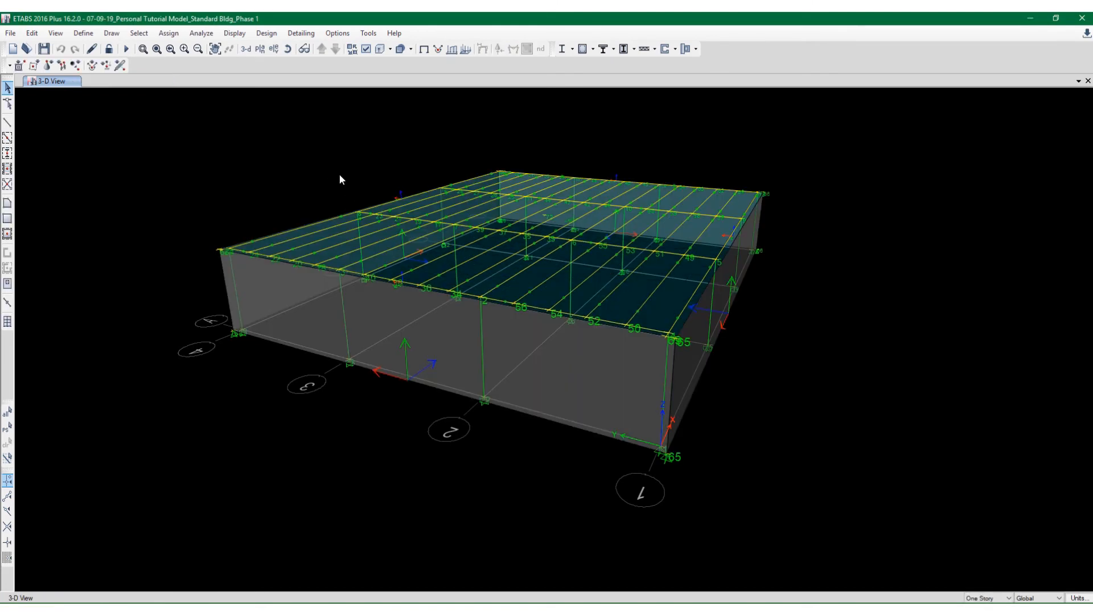
pyautogui.moveTo(717, 272)
pyautogui.keyDown('shift'); pyautogui.mouseDown(button='middle')
pyautogui.moveTo(720, 304)
pyautogui.moveTo(730, 279)
pyautogui.mouseUp(button='middle'); pyautogui.keyUp('shift')
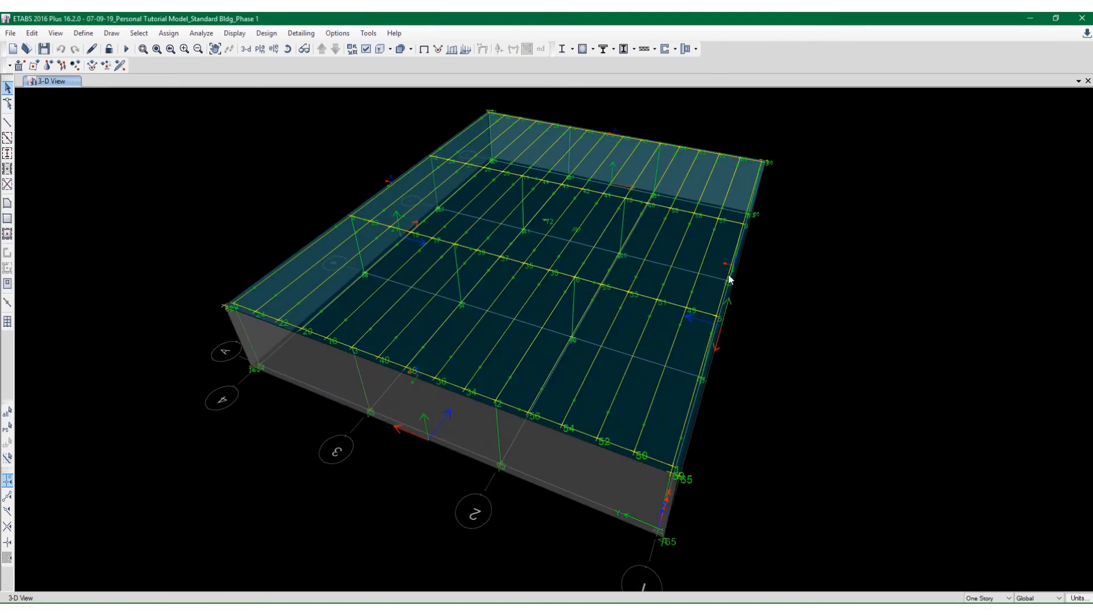
pyautogui.scroll(5, 781, 153)
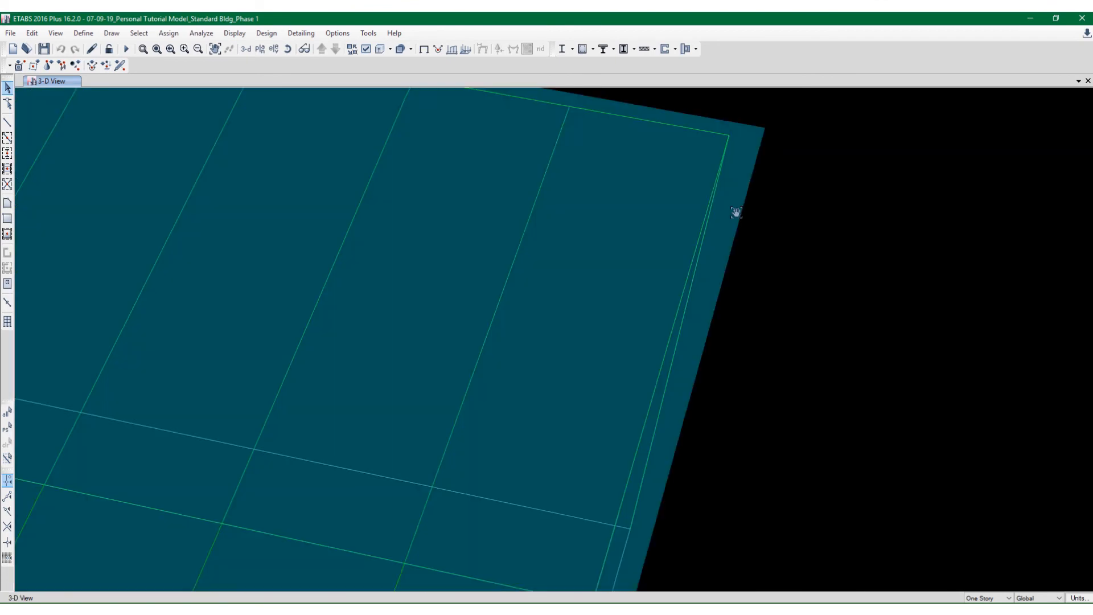
pyautogui.scroll(-5, 779, 218)
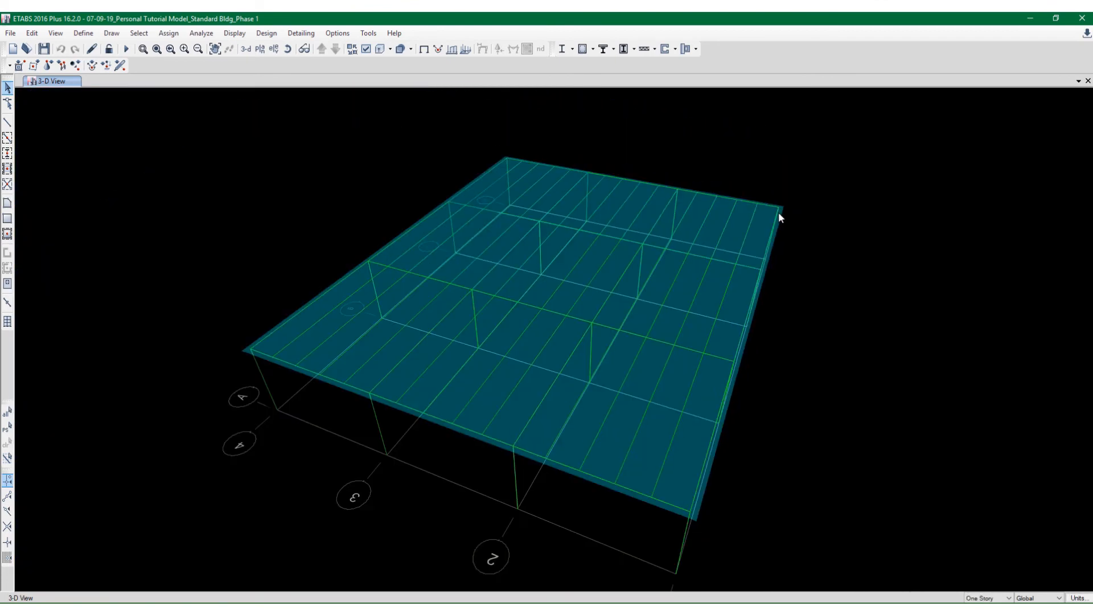
pyautogui.scroll(4, 778, 217)
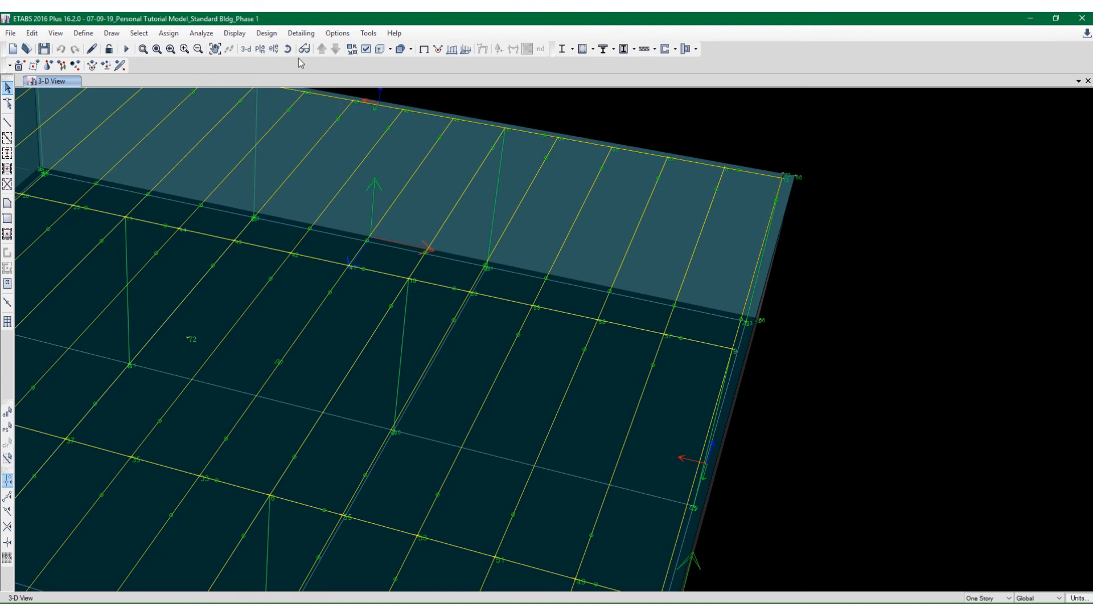
# Show the Story1 plan and select the four overhang strips outside grids 4, A, 1 and D
pyautogui.click(260, 49)
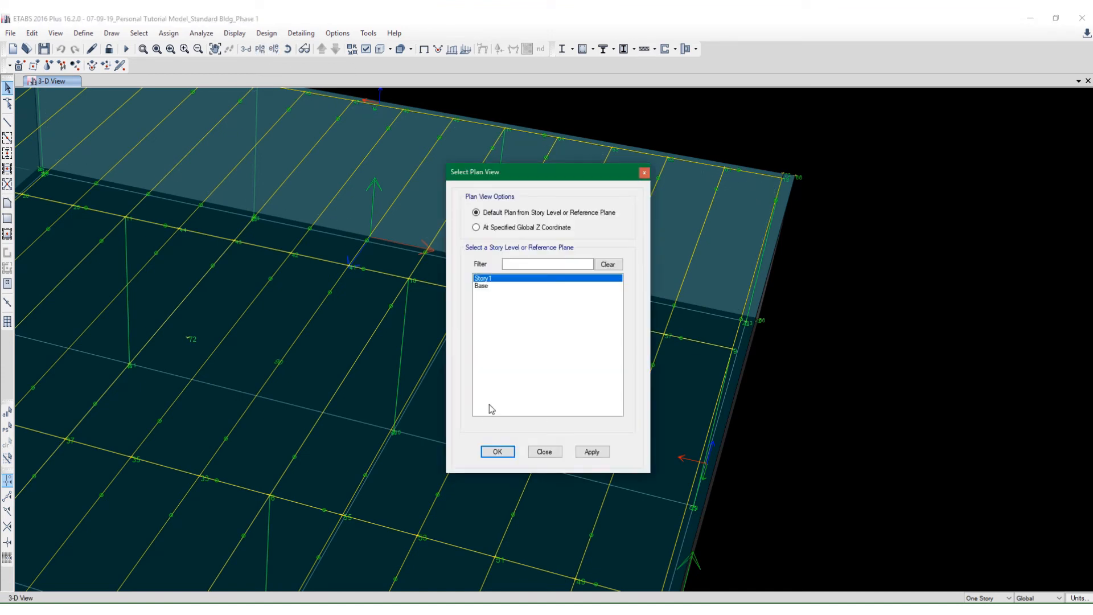
pyautogui.click(496, 451)
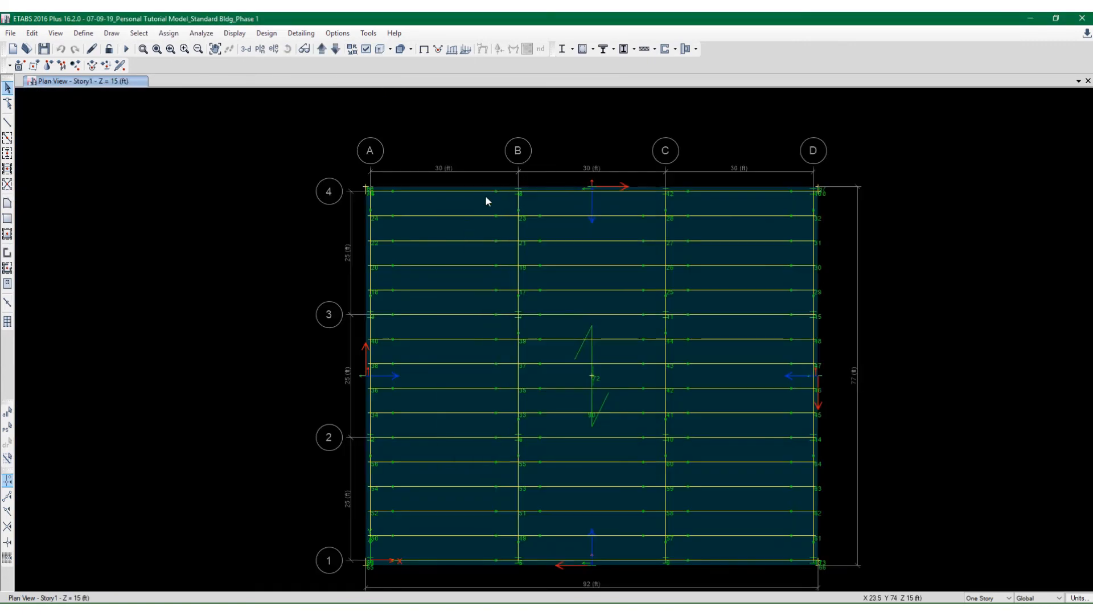
pyautogui.scroll(3, 484, 192)
pyautogui.click(474, 181)
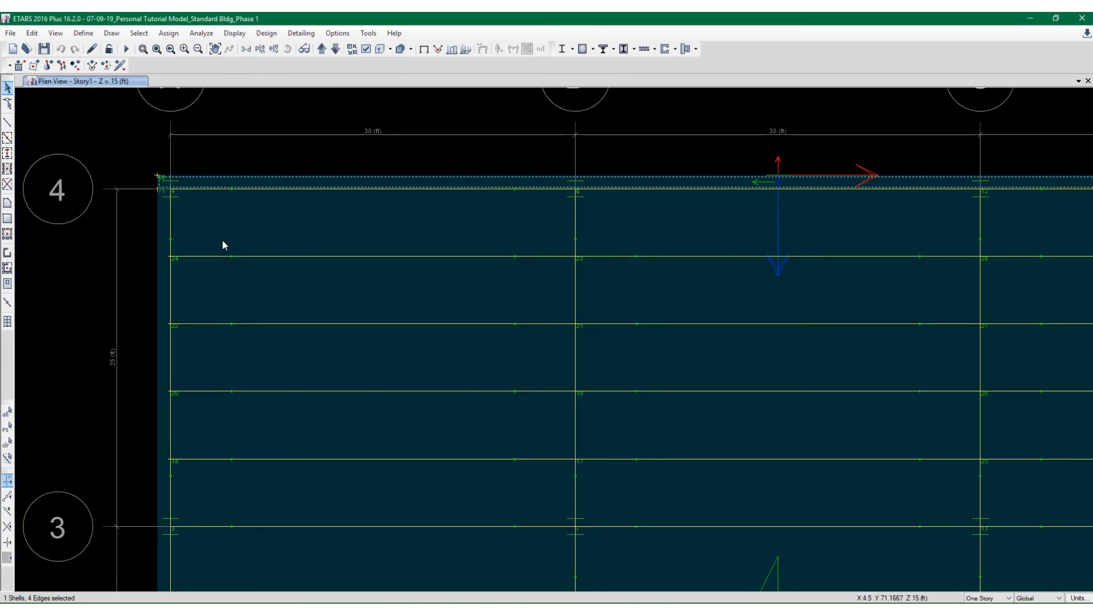
pyautogui.click(163, 230)
pyautogui.scroll(-8, 170, 205)
pyautogui.scroll(10, 196, 336)
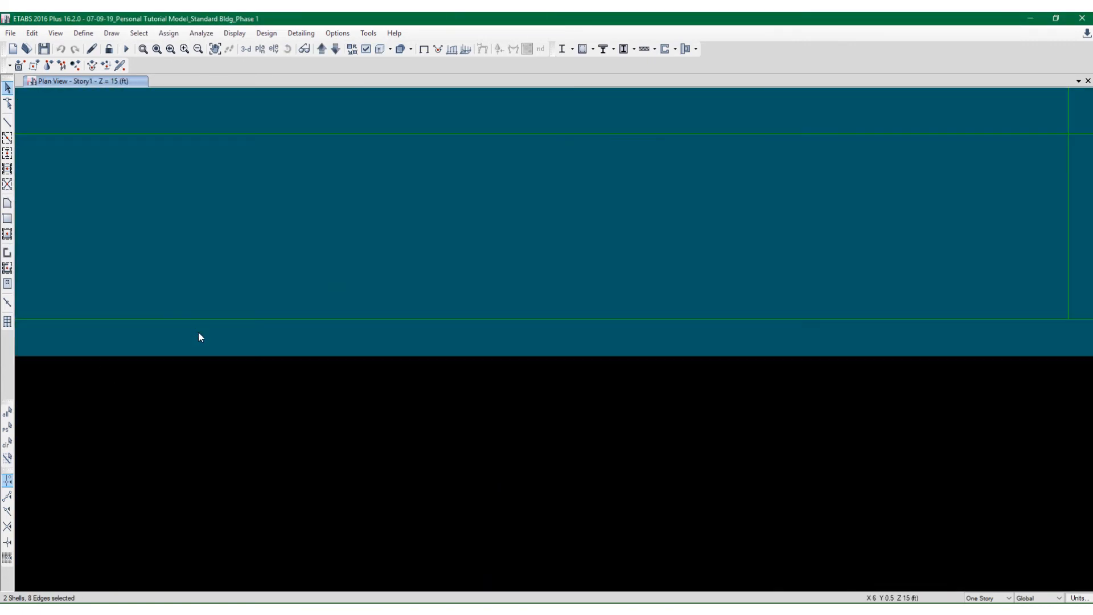
pyautogui.scroll(-6, 200, 347)
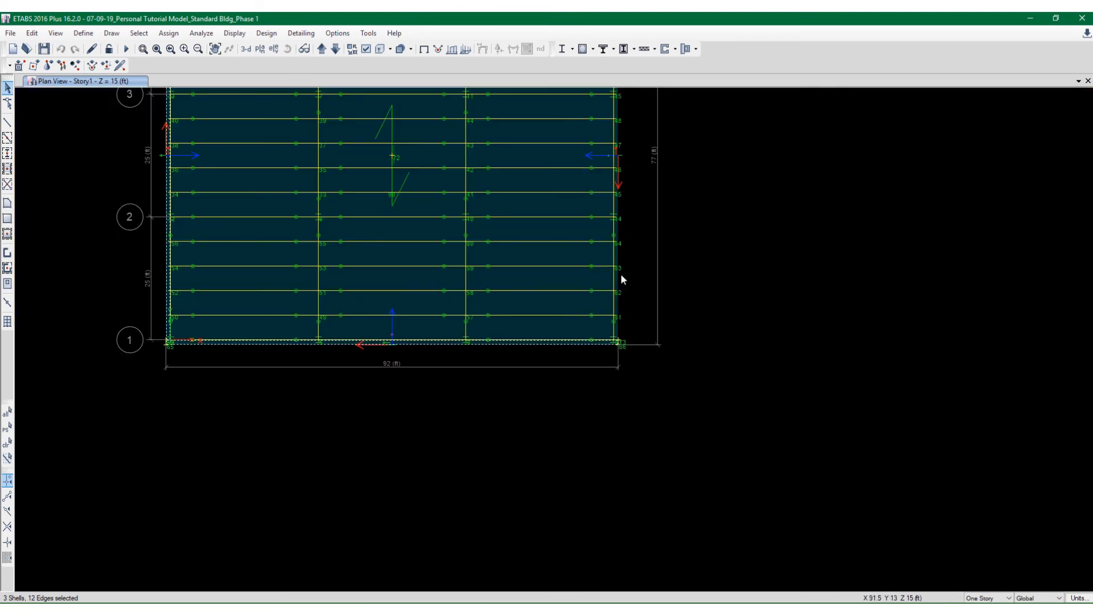
pyautogui.scroll(8, 597, 272)
pyautogui.click(590, 268)
pyautogui.scroll(-6, 641, 356)
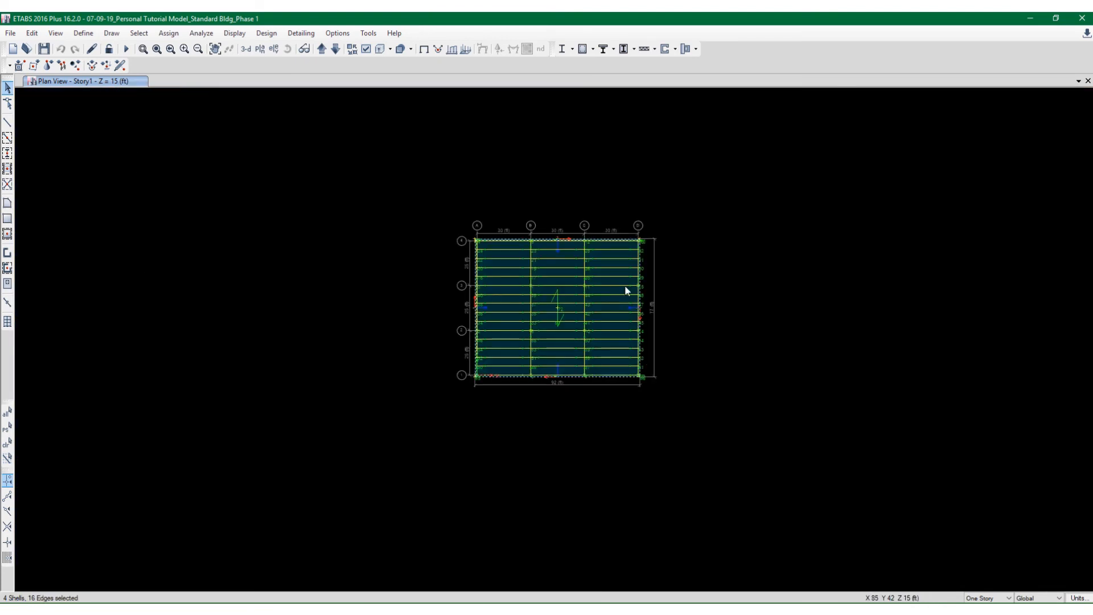
pyautogui.scroll(6, 632, 250)
pyautogui.scroll(4, 639, 240)
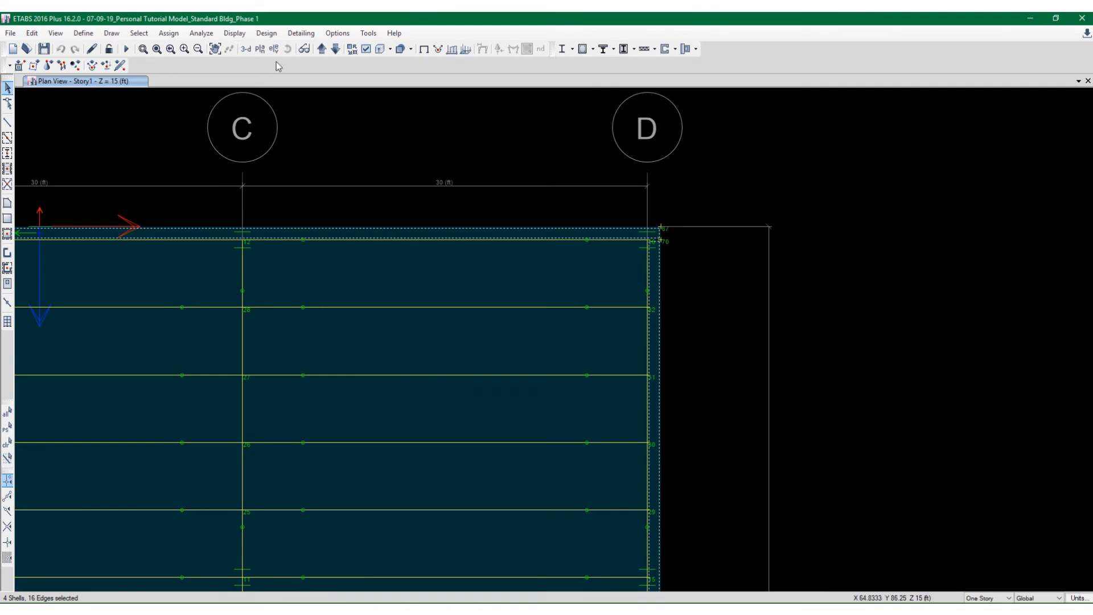
# Assign the UNFILLED DECK deck section to the four selected overhang strips and check the section labels in plan
pyautogui.click(169, 33)
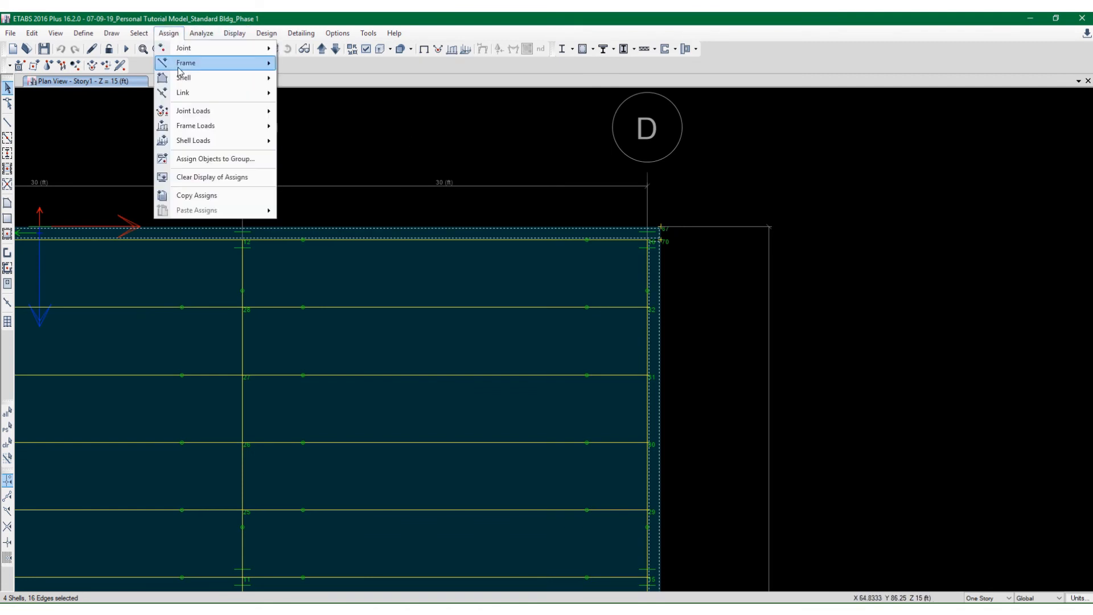
pyautogui.moveTo(181, 79)
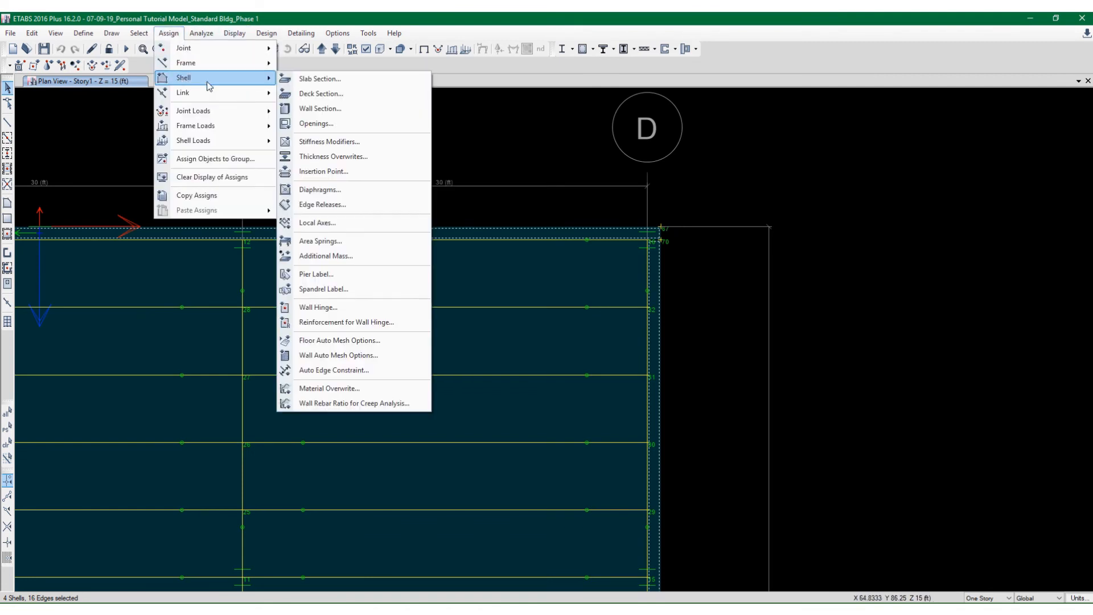
pyautogui.click(318, 94)
pyautogui.click(493, 235)
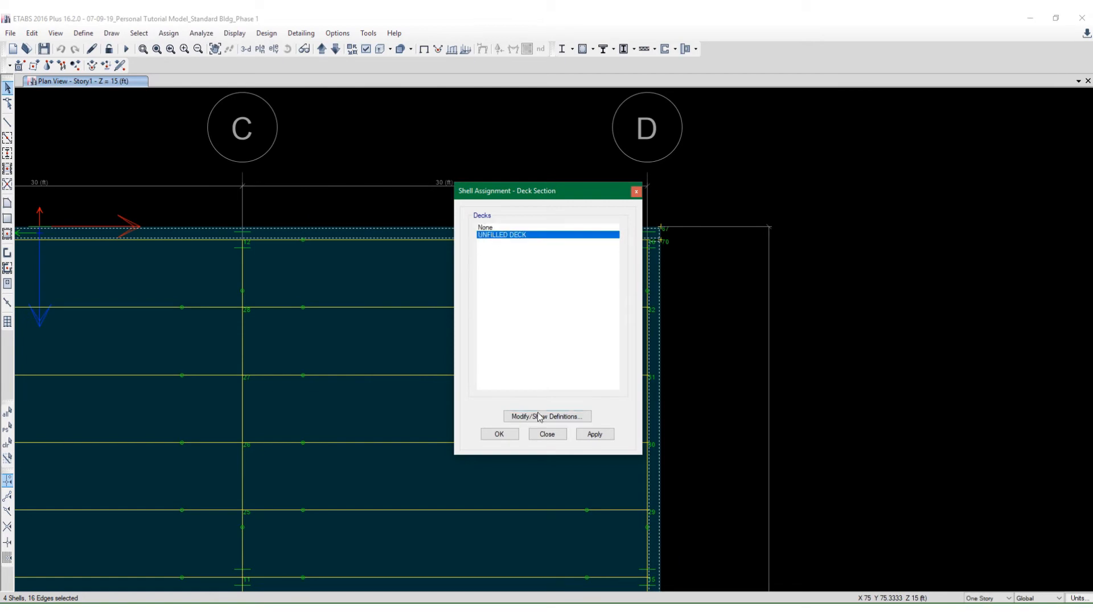
pyautogui.click(595, 434)
pyautogui.click(499, 435)
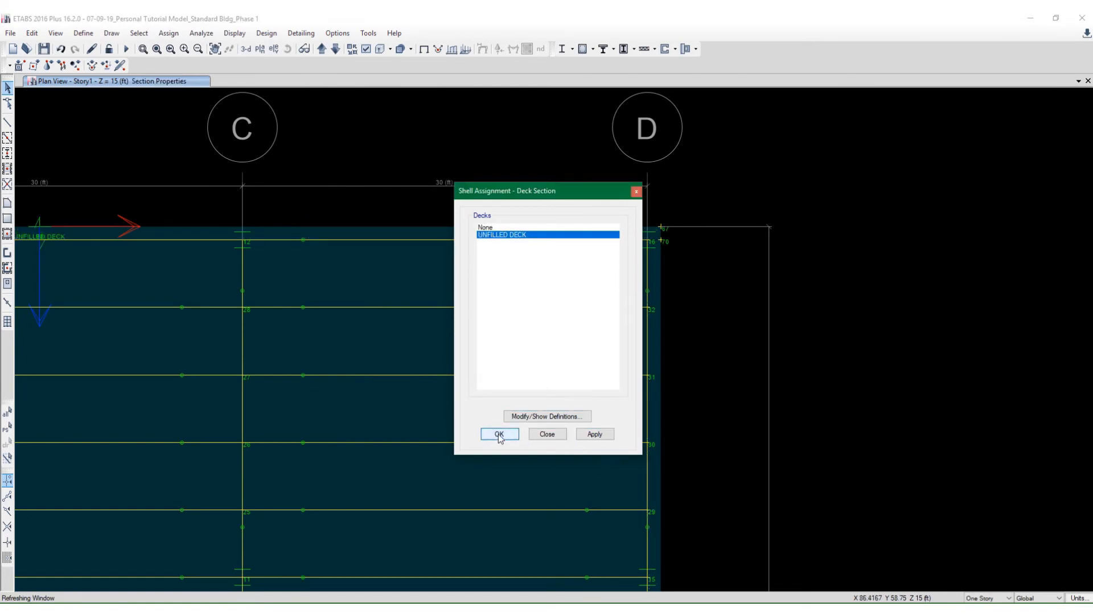
pyautogui.scroll(-3, 753, 242)
pyautogui.scroll(-3, 569, 154)
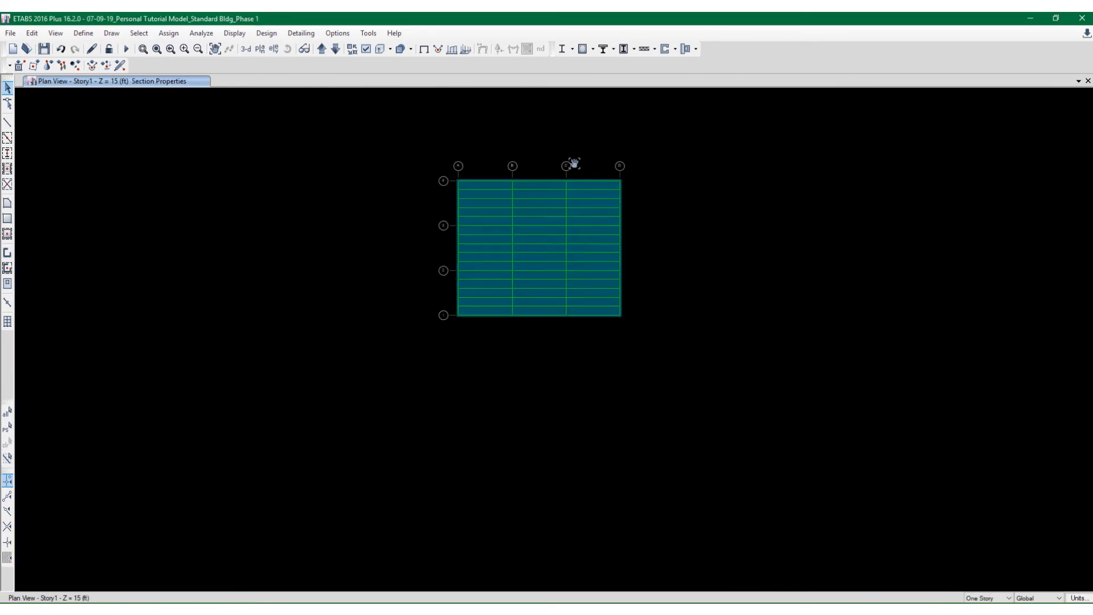
pyautogui.scroll(4, 570, 163)
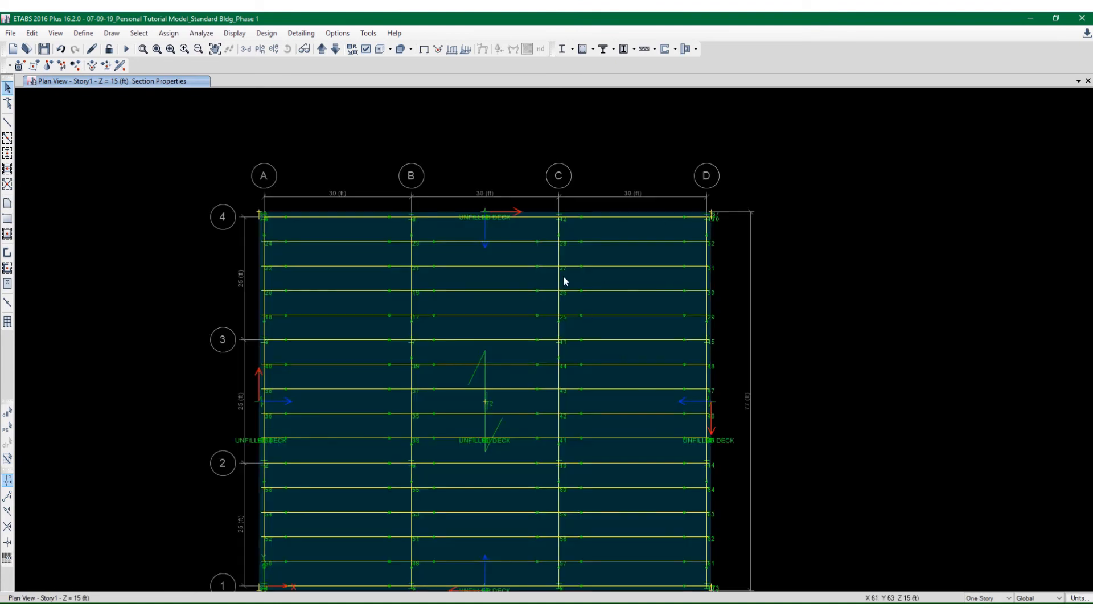
pyautogui.moveTo(564, 281); pyautogui.dragTo(566, 229, button='middle')
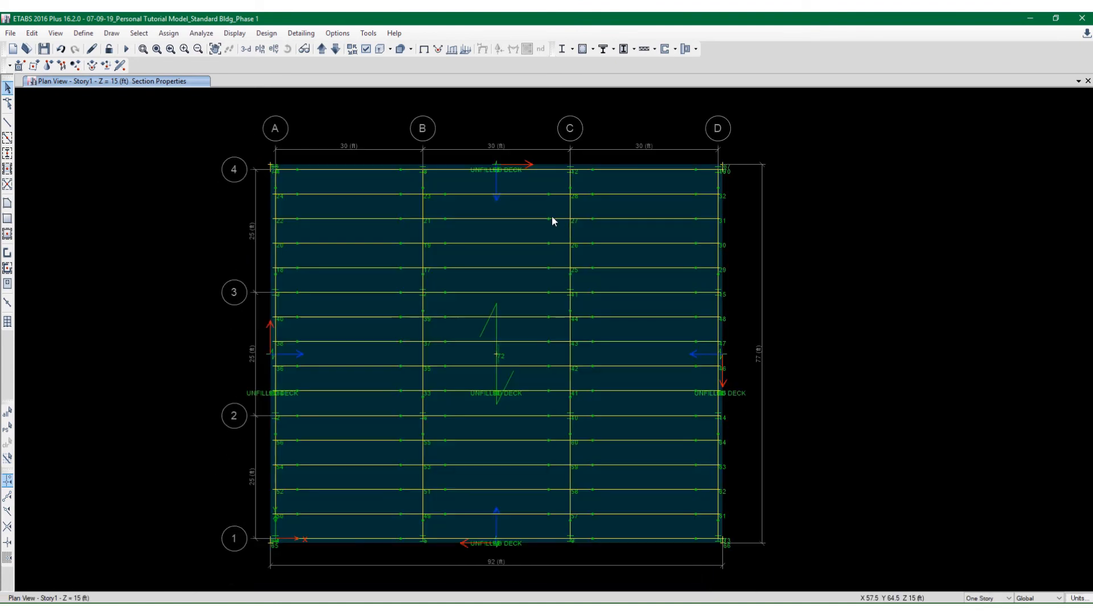
# Hide the floors and turn off the shell local axes display in the Story1 plan
pyautogui.click(367, 48)
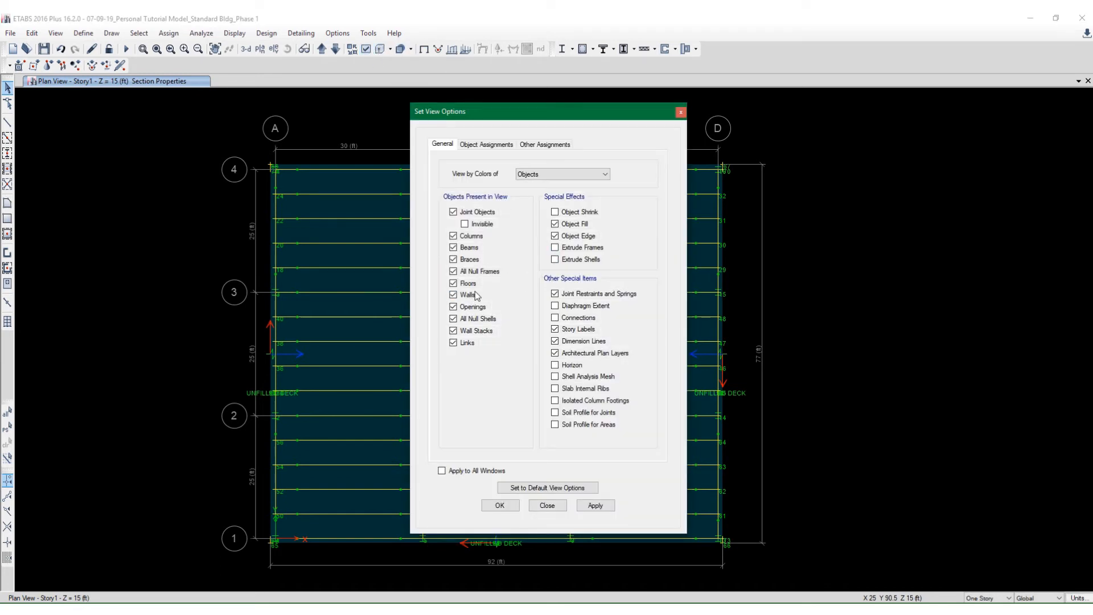
pyautogui.click(595, 505)
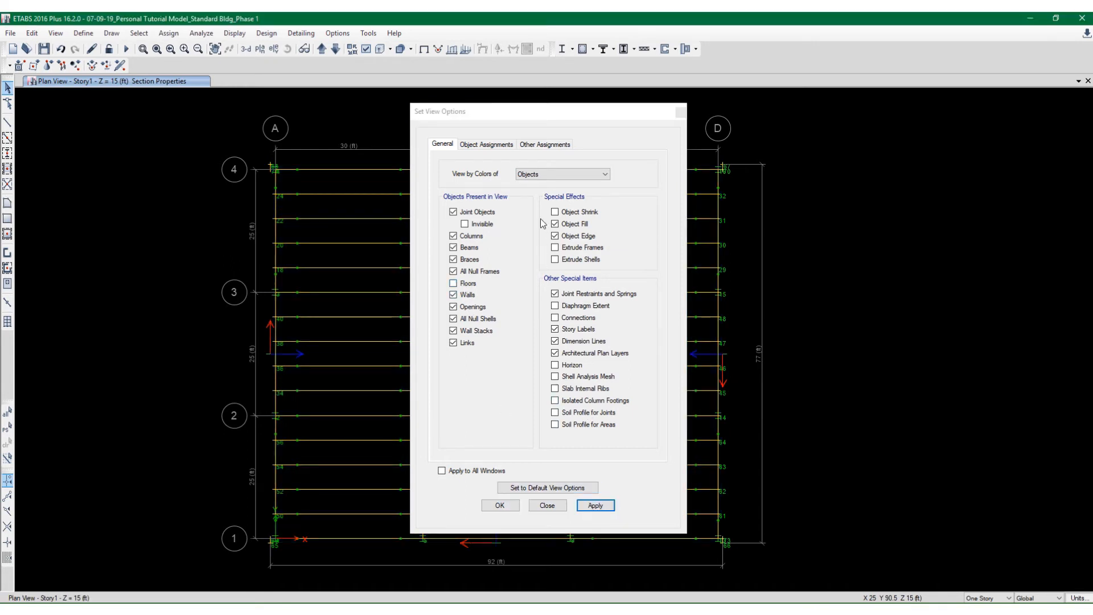
pyautogui.click(501, 146)
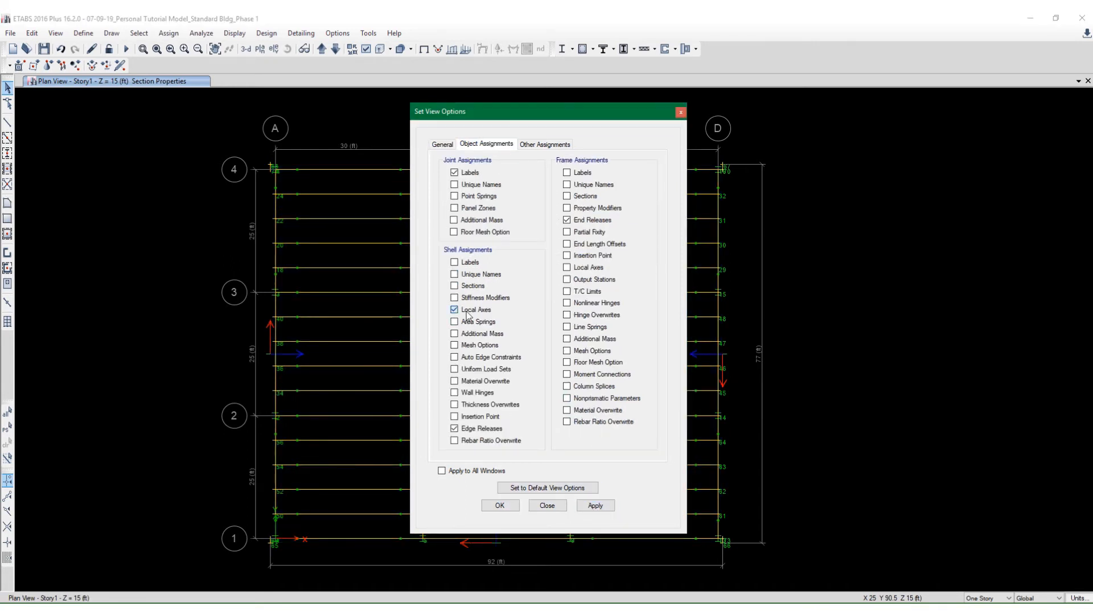
pyautogui.click(595, 505)
pyautogui.click(507, 505)
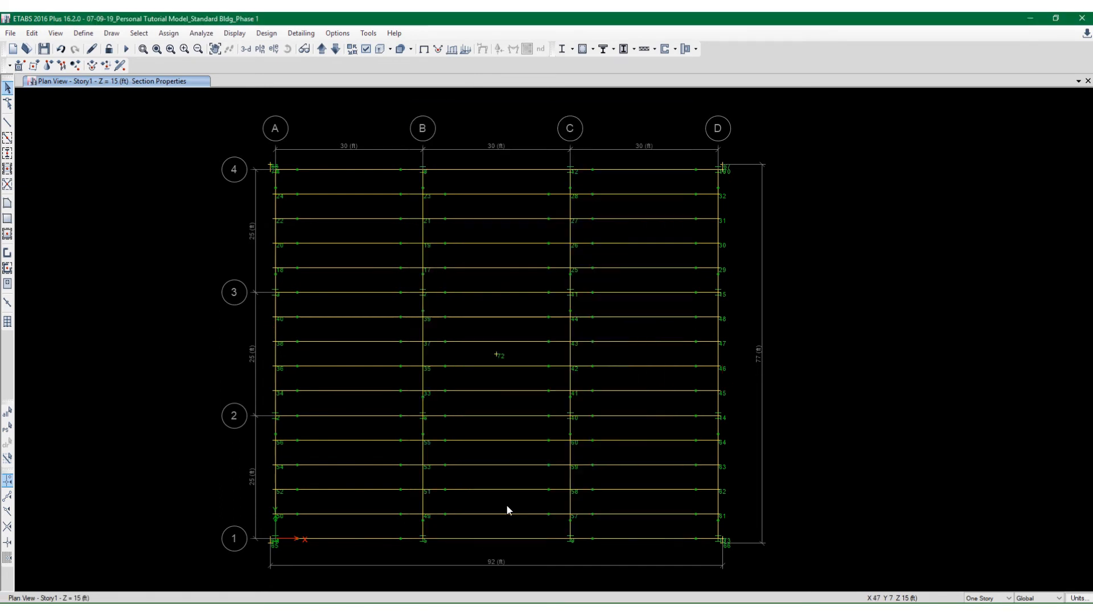
# Display the floor objects again in the Story1 plan
pyautogui.click(365, 49)
pyautogui.click(468, 284)
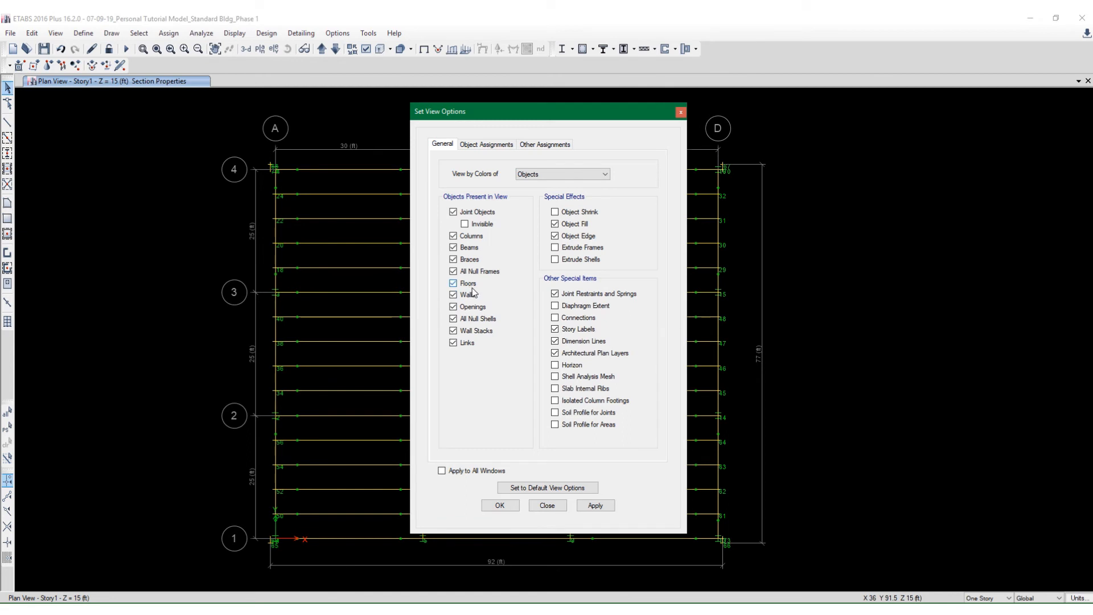
pyautogui.click(590, 504)
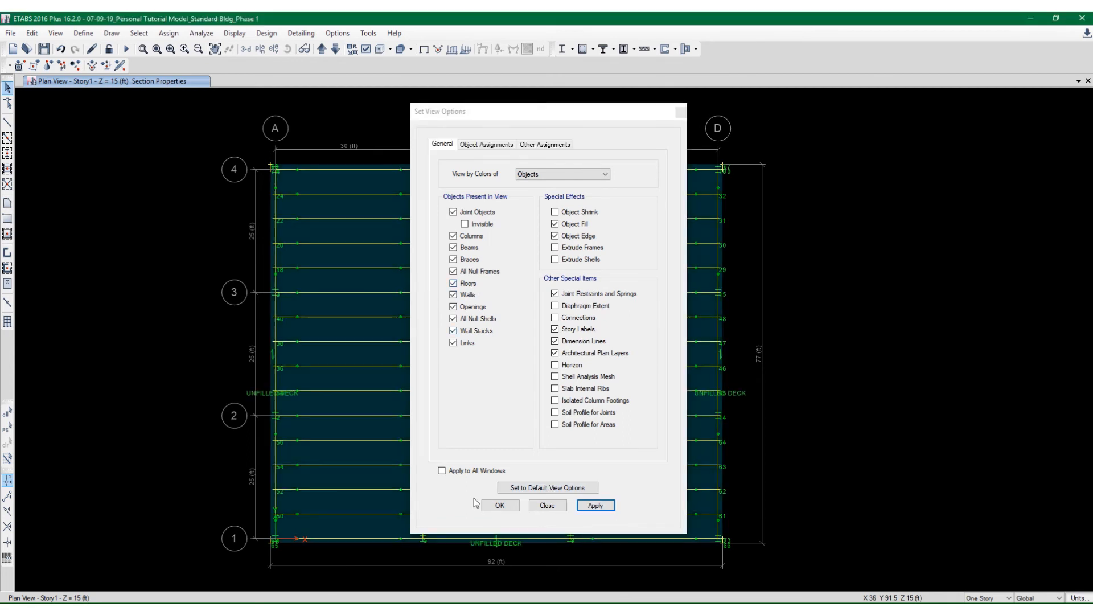
pyautogui.click(509, 507)
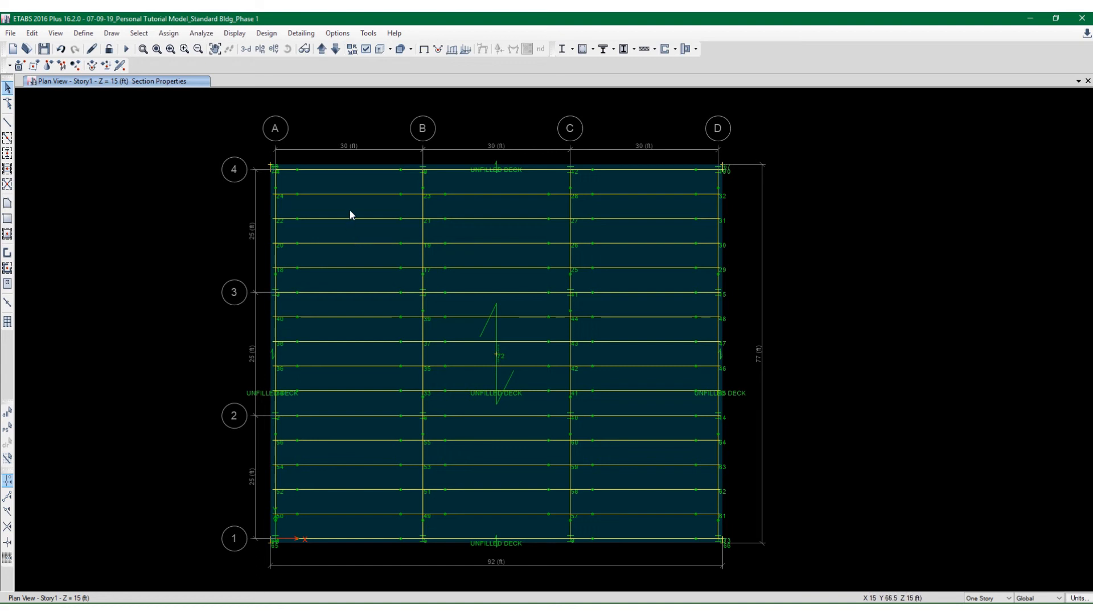
# Inspect the main deck panel's assignments, including its section property, diaphragm and local axis angle
pyautogui.rightClick(337, 180)
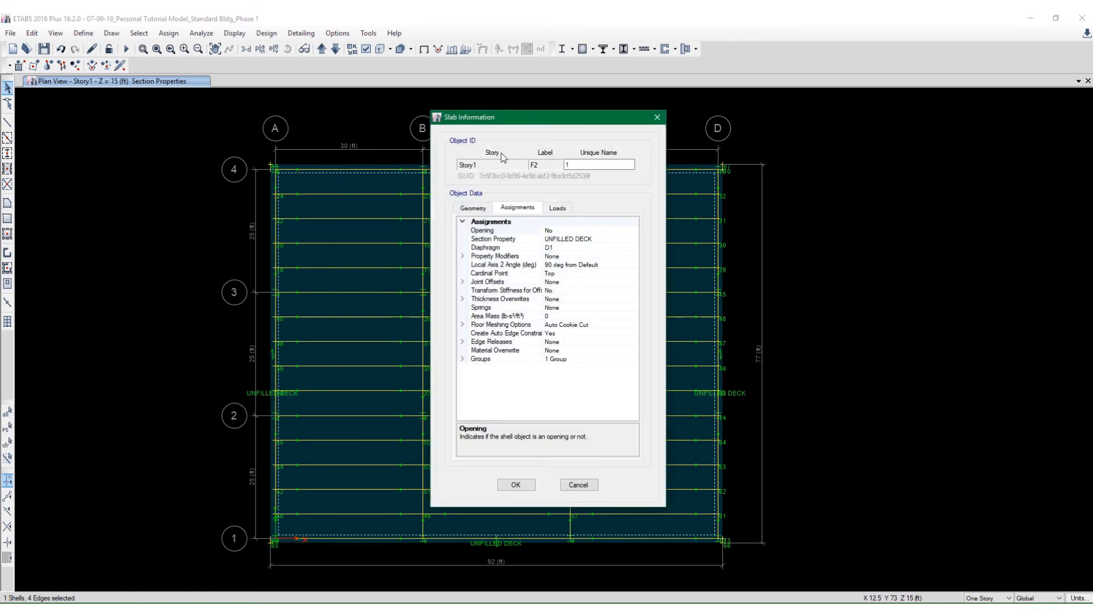
pyautogui.click(578, 484)
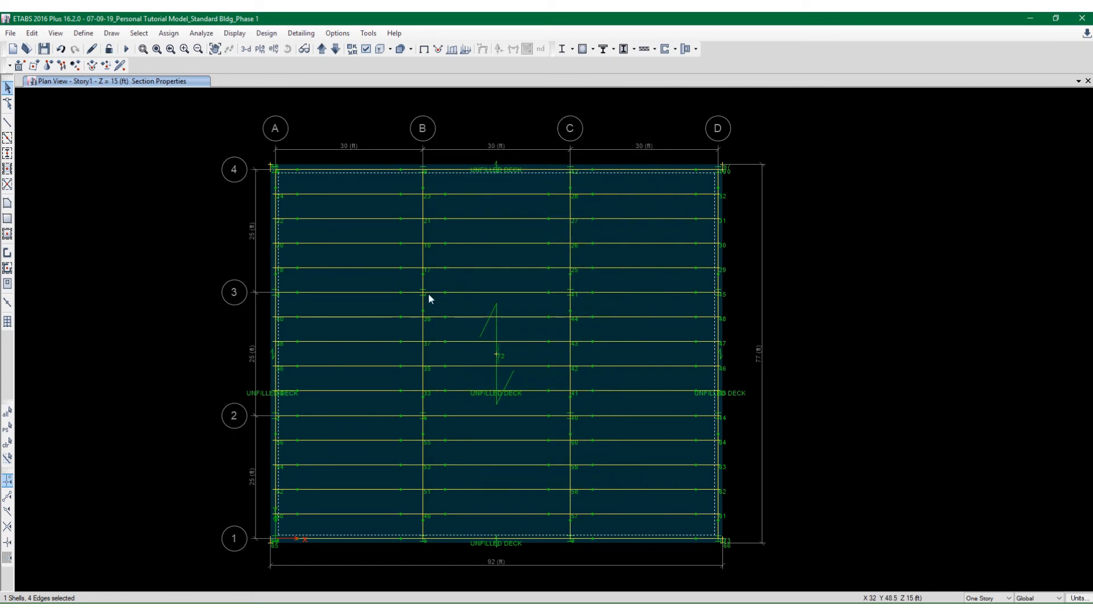
pyautogui.rightClick(379, 186)
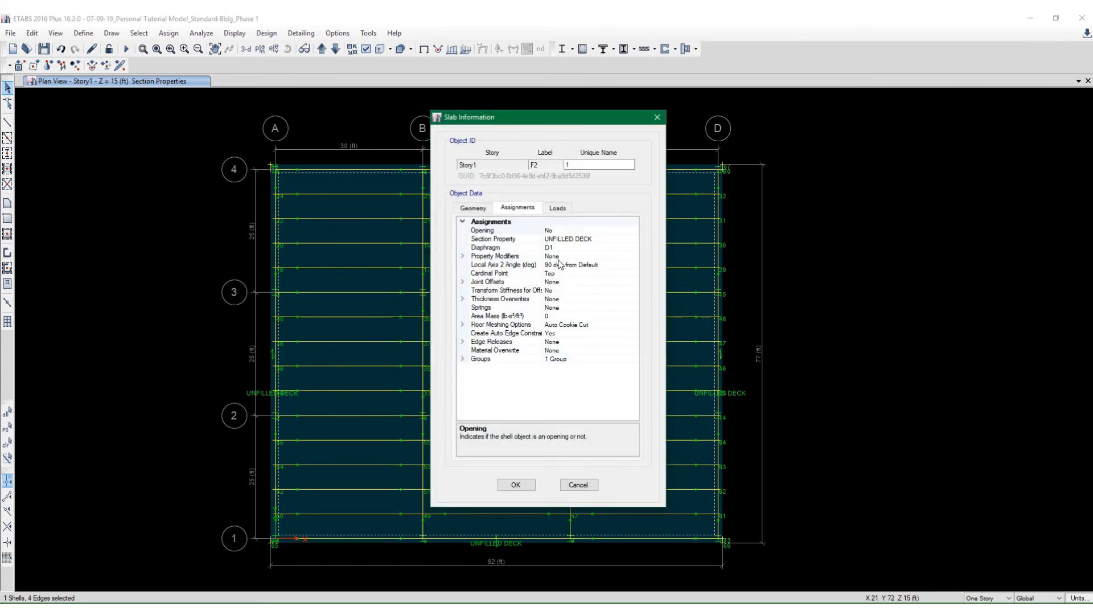
pyautogui.click(516, 485)
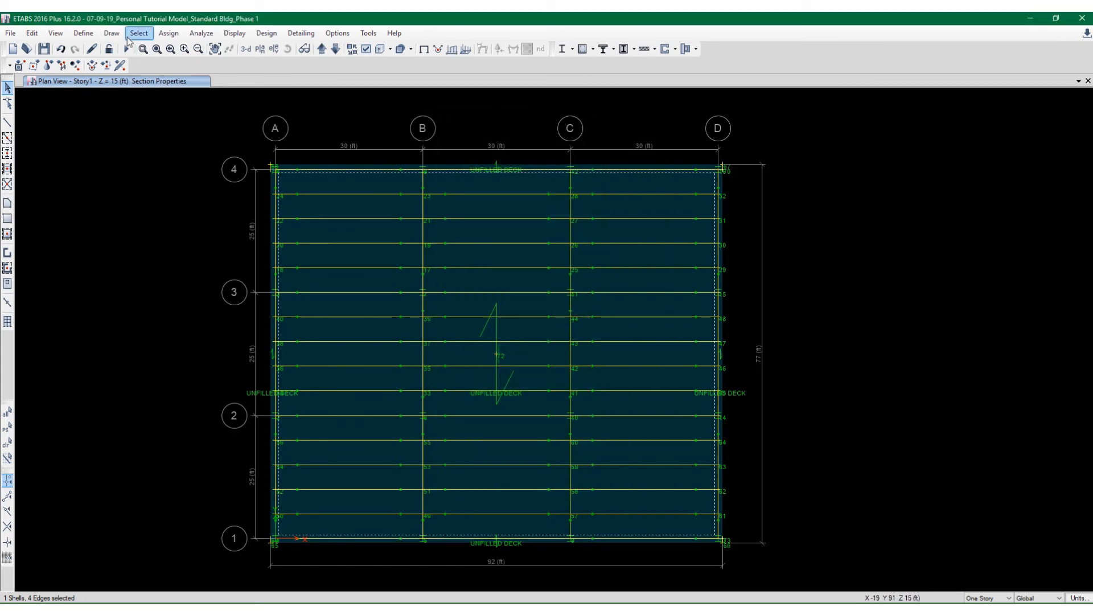
# Check the rigidity setting of diaphragm D1 in the diaphragm definitions and clear the deck panel selection
pyautogui.click(111, 33)
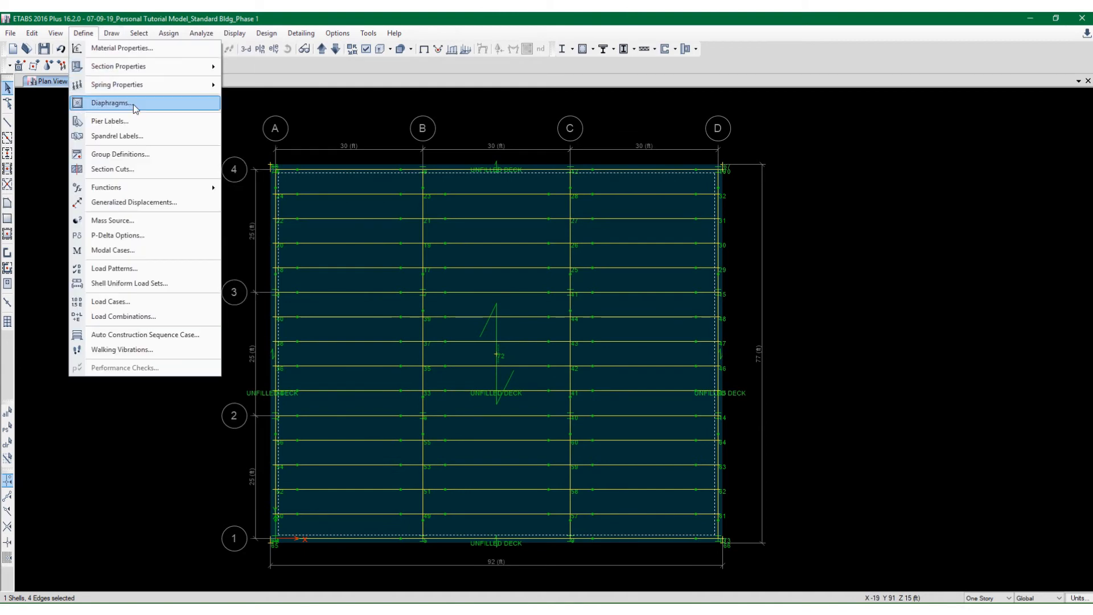
pyautogui.click(128, 104)
pyautogui.click(575, 294)
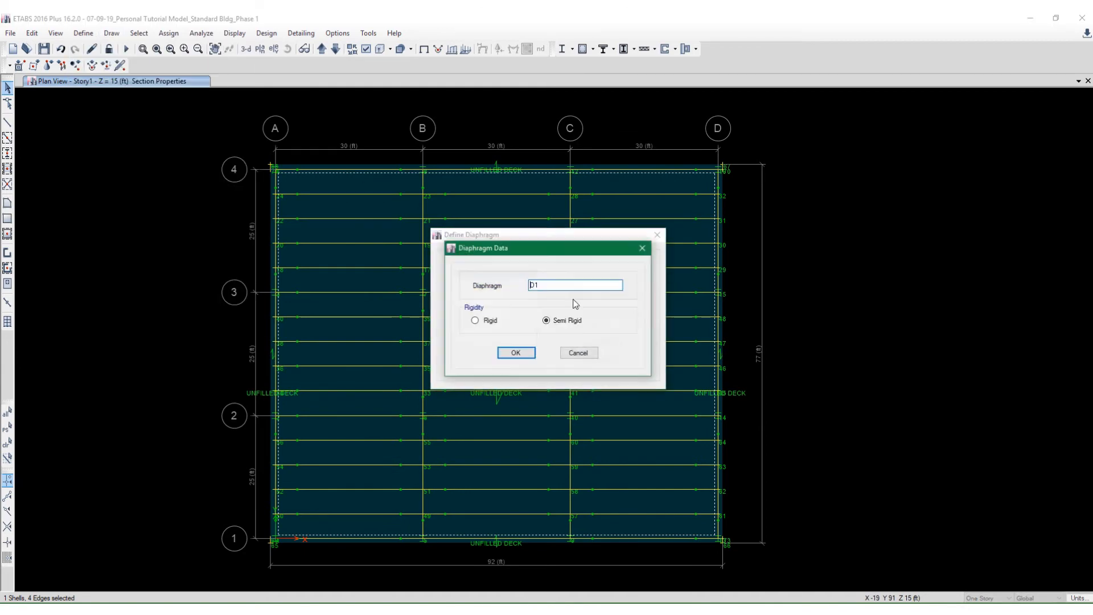
pyautogui.click(516, 353)
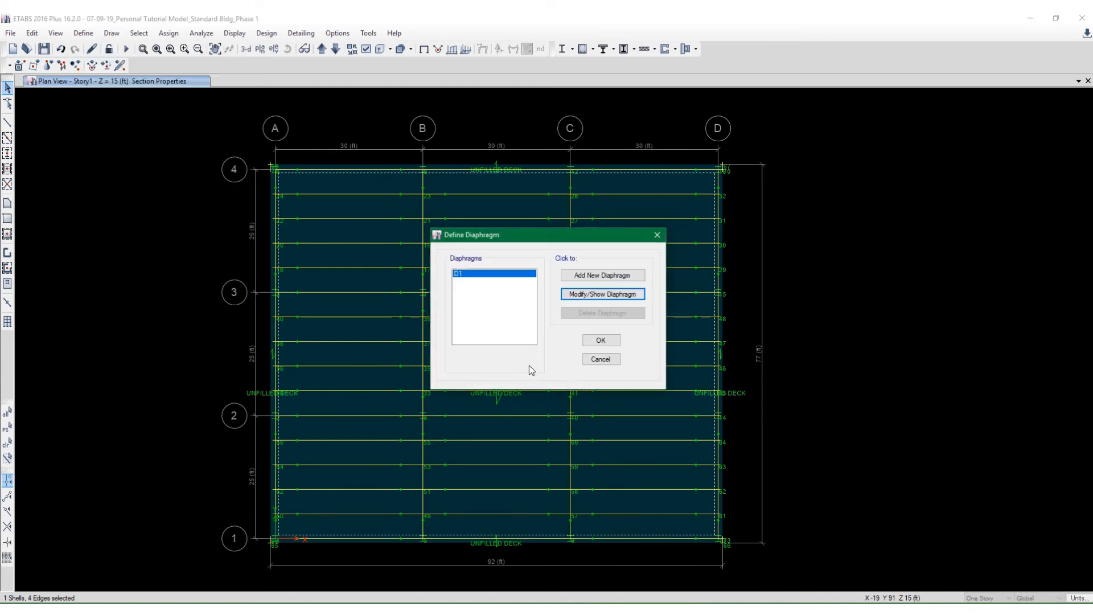
pyautogui.click(598, 341)
pyautogui.click(395, 188)
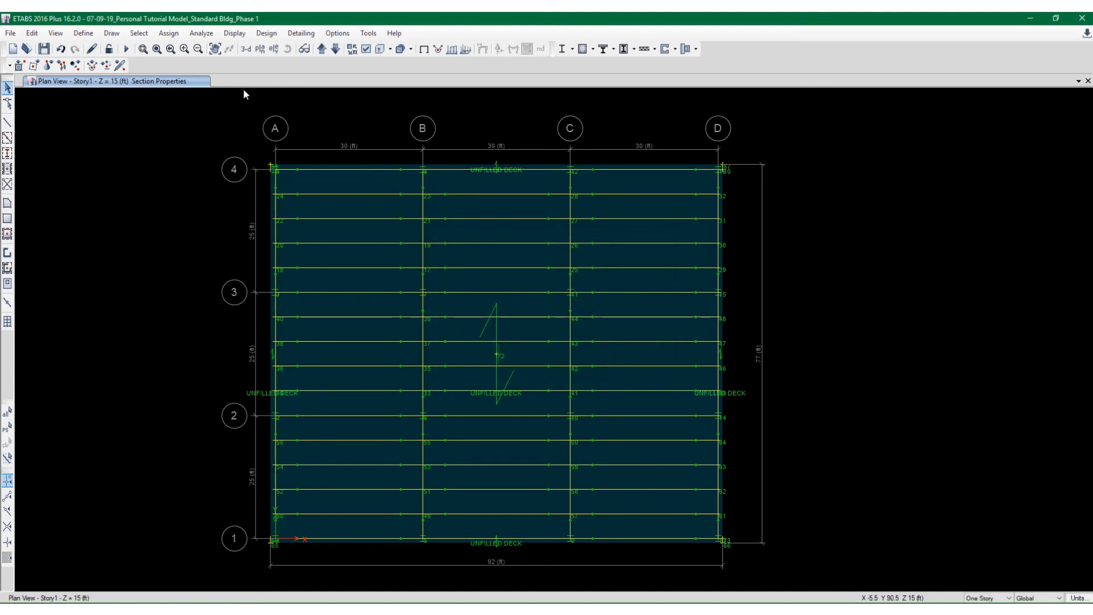
# Show the building in 3D and turn off the horizon display
pyautogui.click(259, 49)
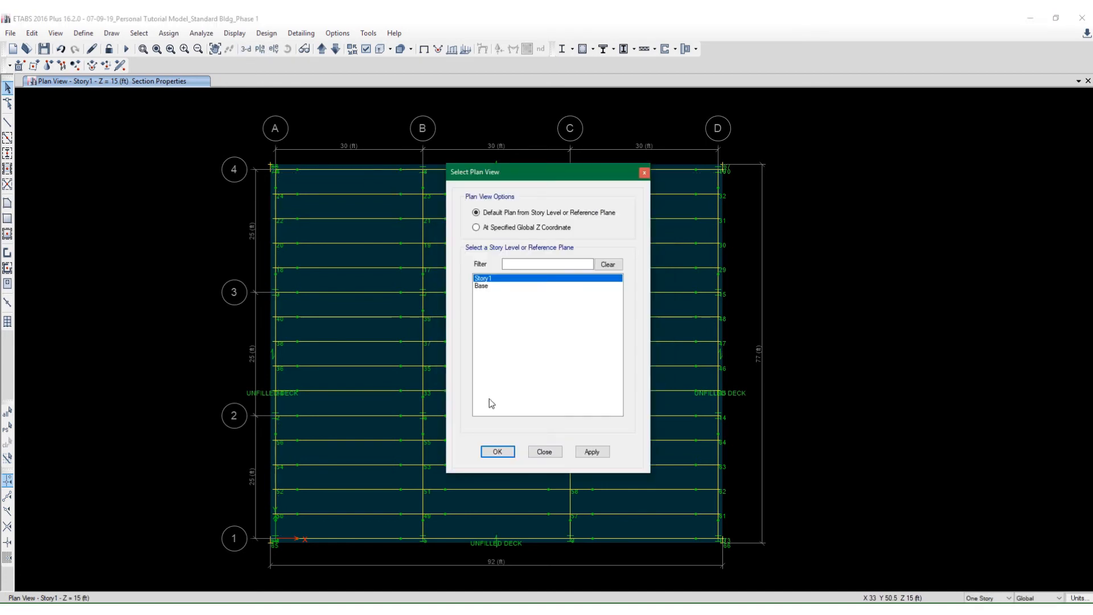
pyautogui.click(536, 450)
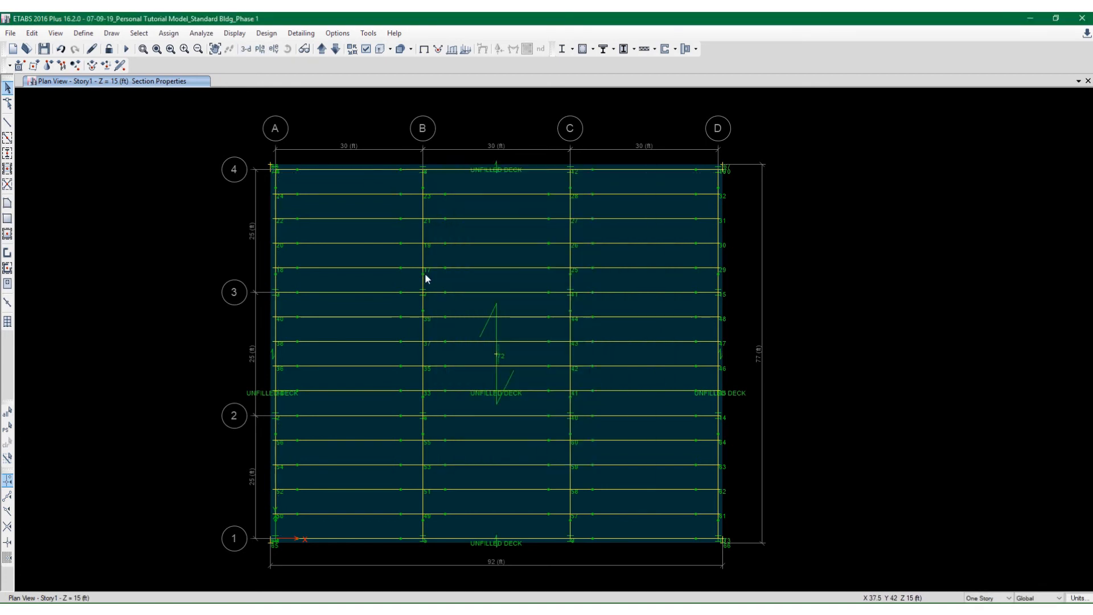
pyautogui.click(252, 50)
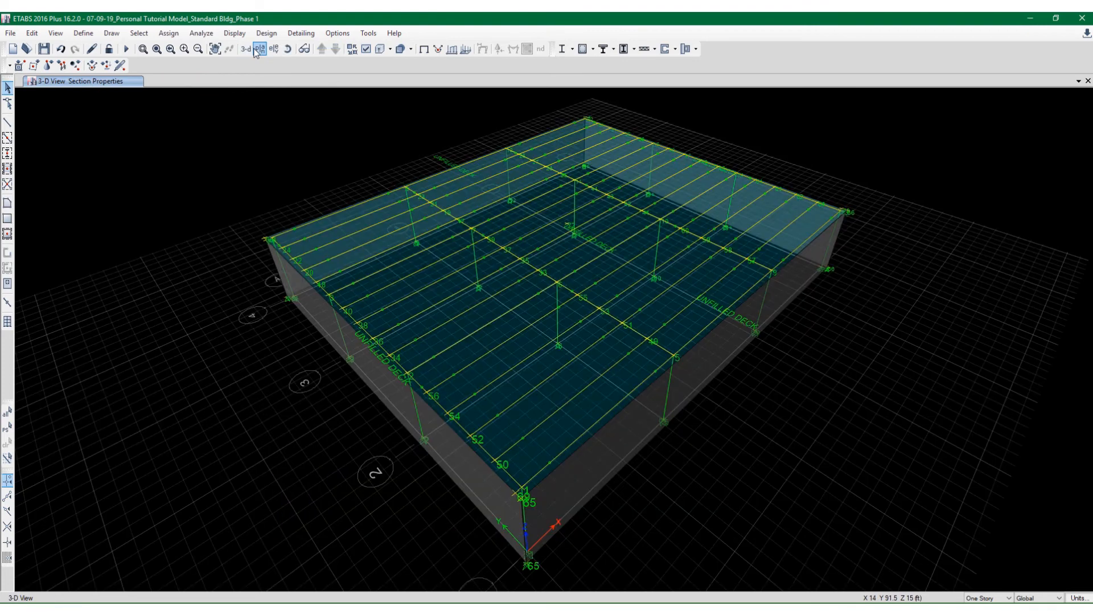
pyautogui.click(367, 49)
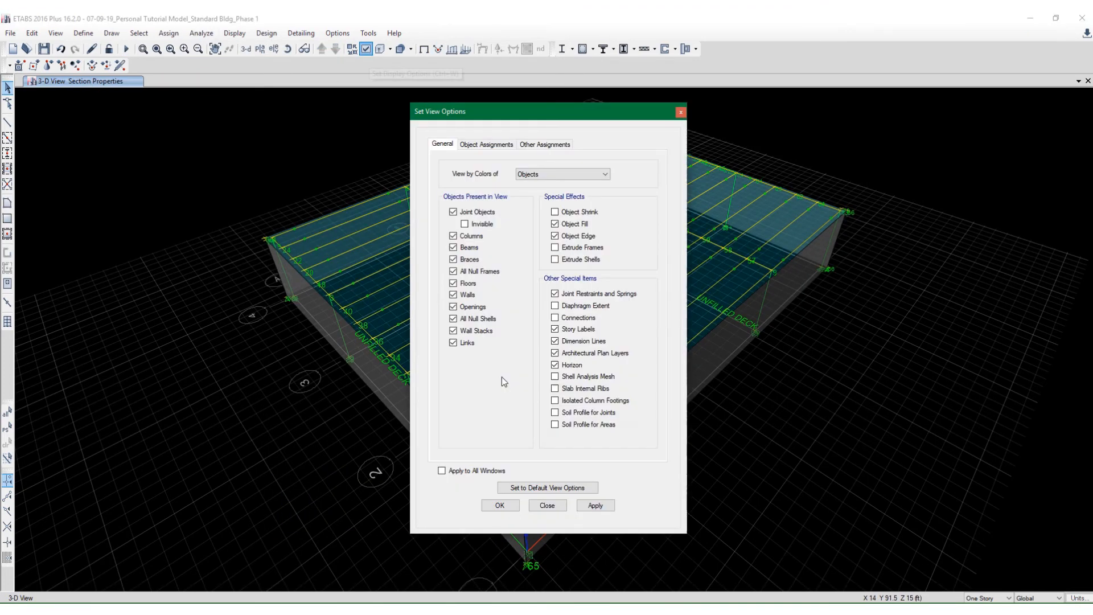
pyautogui.click(572, 365)
pyautogui.click(595, 506)
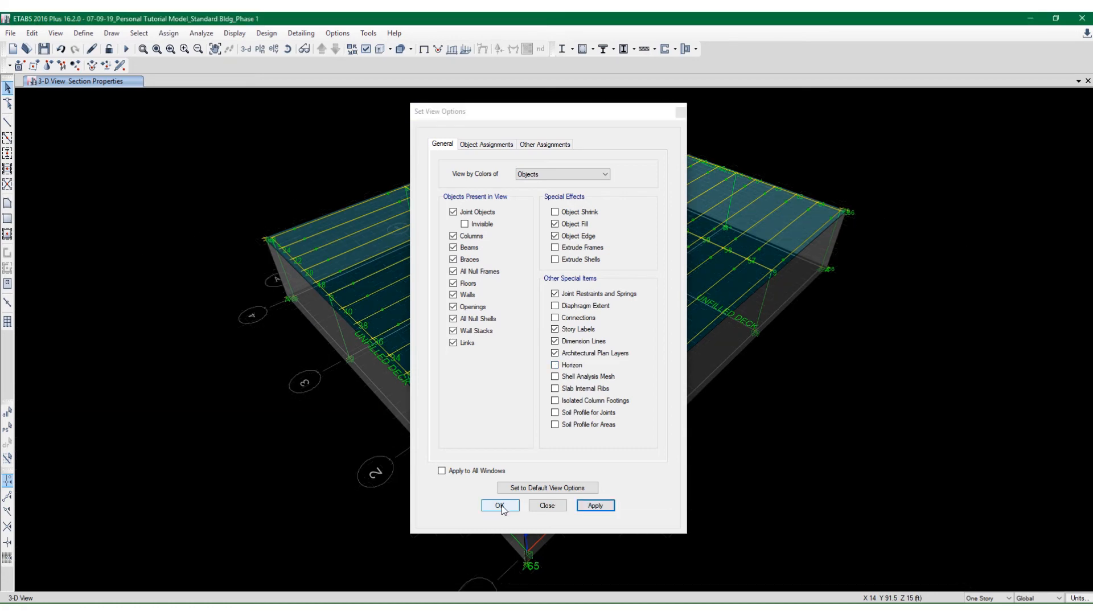
pyautogui.click(500, 505)
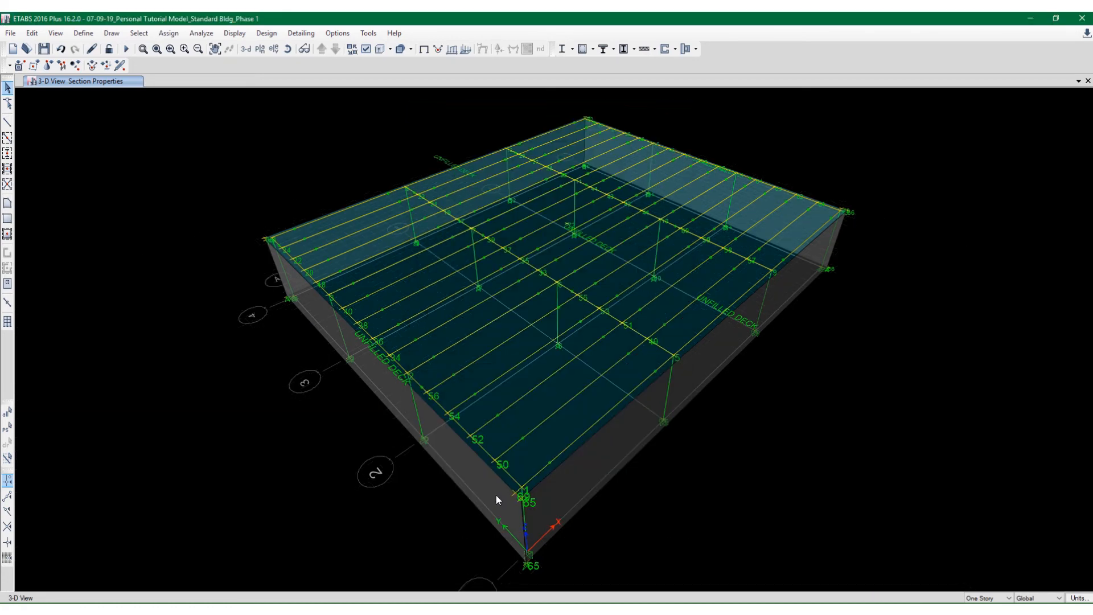
# Run the analysis and examine the Dead load deformed shape around the perimeter slab overhangs in 3D
pyautogui.click(127, 50)
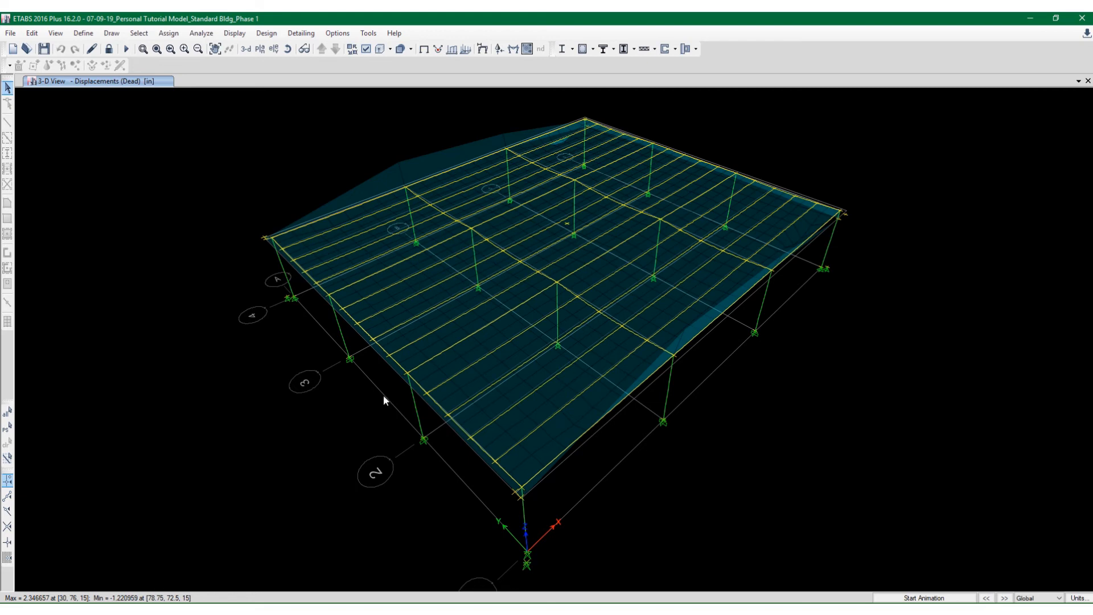
pyautogui.keyDown('shift'); pyautogui.moveTo(633, 399); pyautogui.dragTo(812, 330, button='middle'); pyautogui.keyUp('shift')
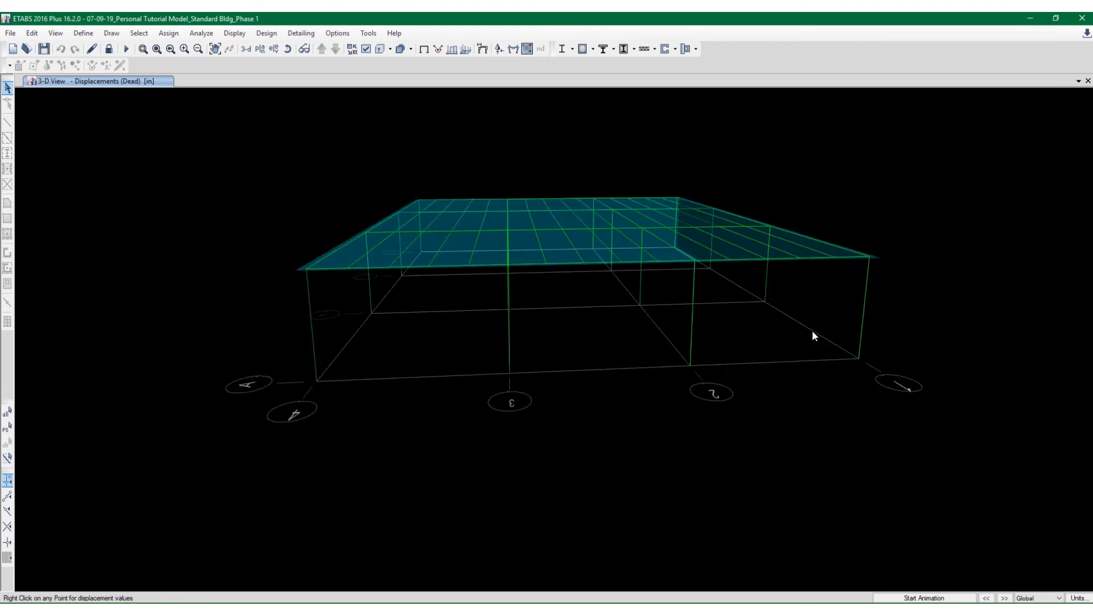
pyautogui.scroll(-3, 720, 338)
pyautogui.scroll(6, 660, 282)
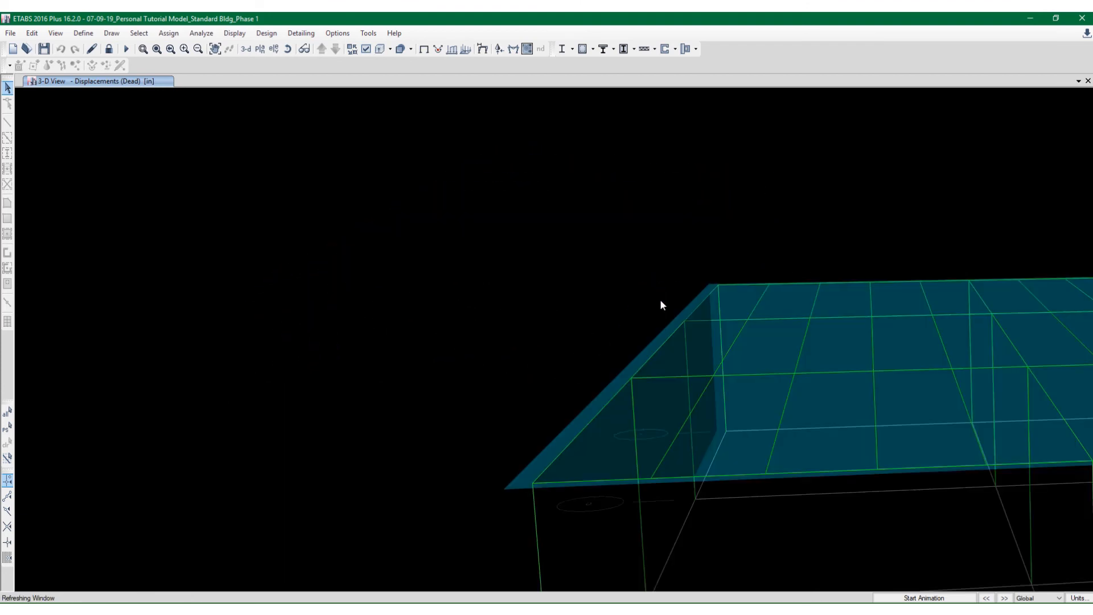
pyautogui.keyDown('shift'); pyautogui.moveTo(661, 305); pyautogui.dragTo(554, 381, button='middle'); pyautogui.keyUp('shift')
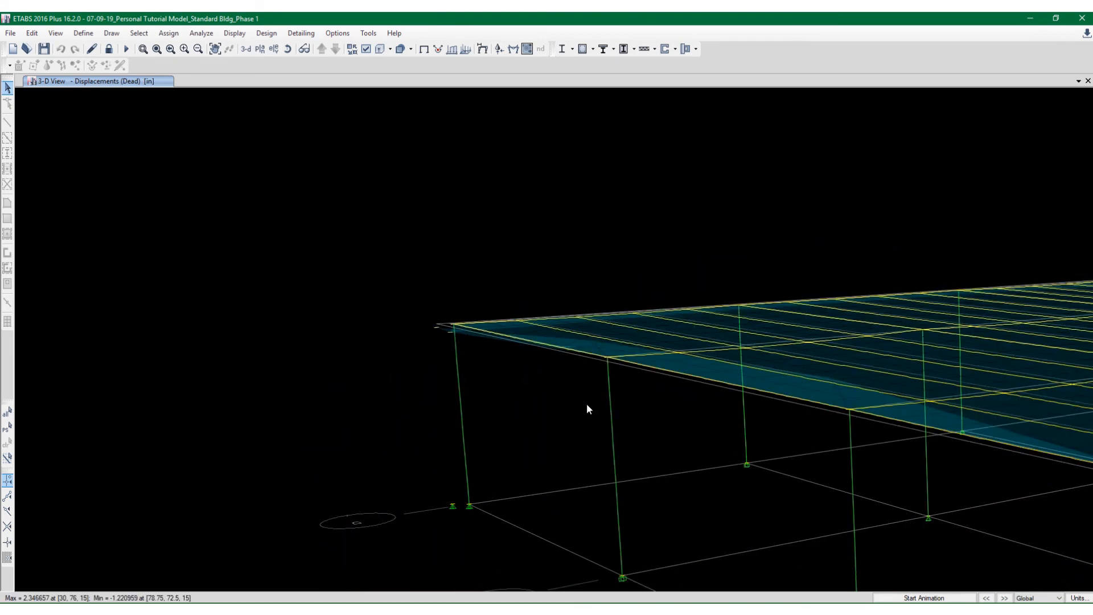
pyautogui.scroll(-6, 593, 390)
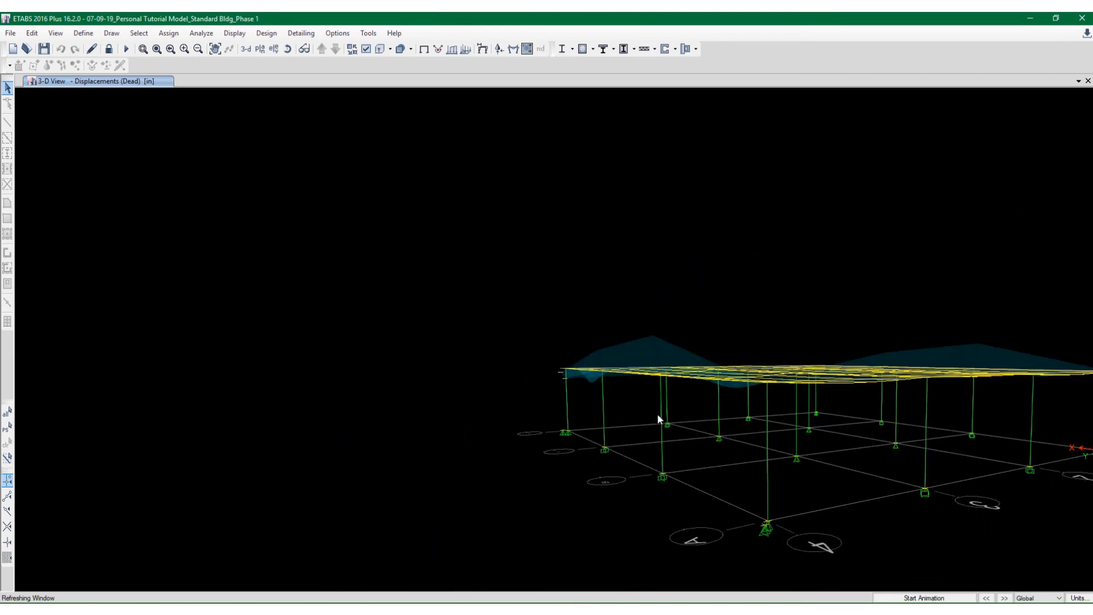
pyautogui.scroll(5, 575, 386)
pyautogui.moveTo(719, 438)
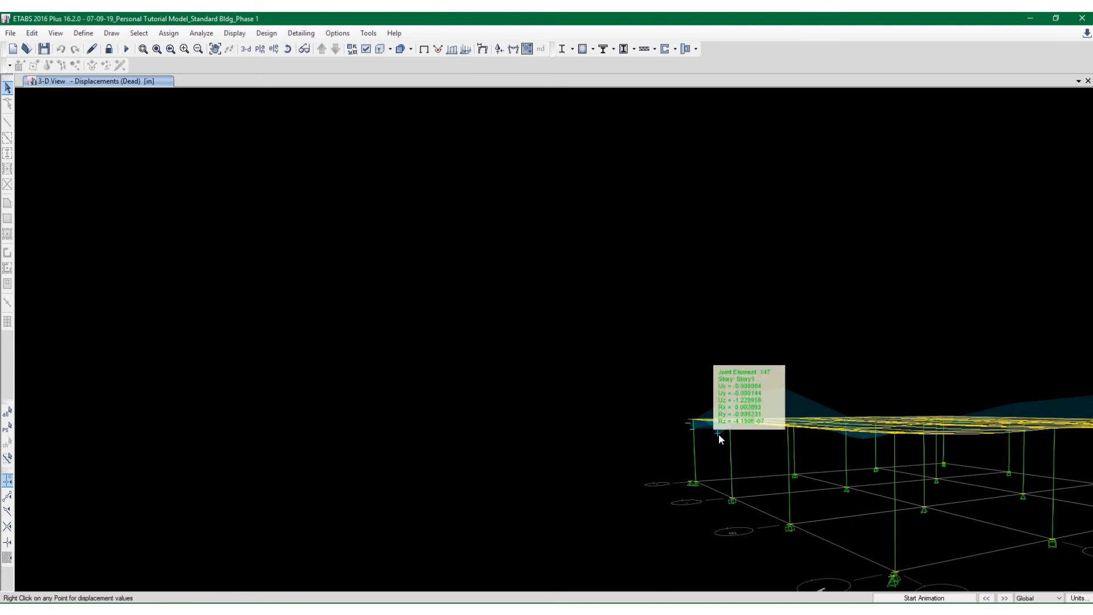
pyautogui.scroll(-4, 625, 341)
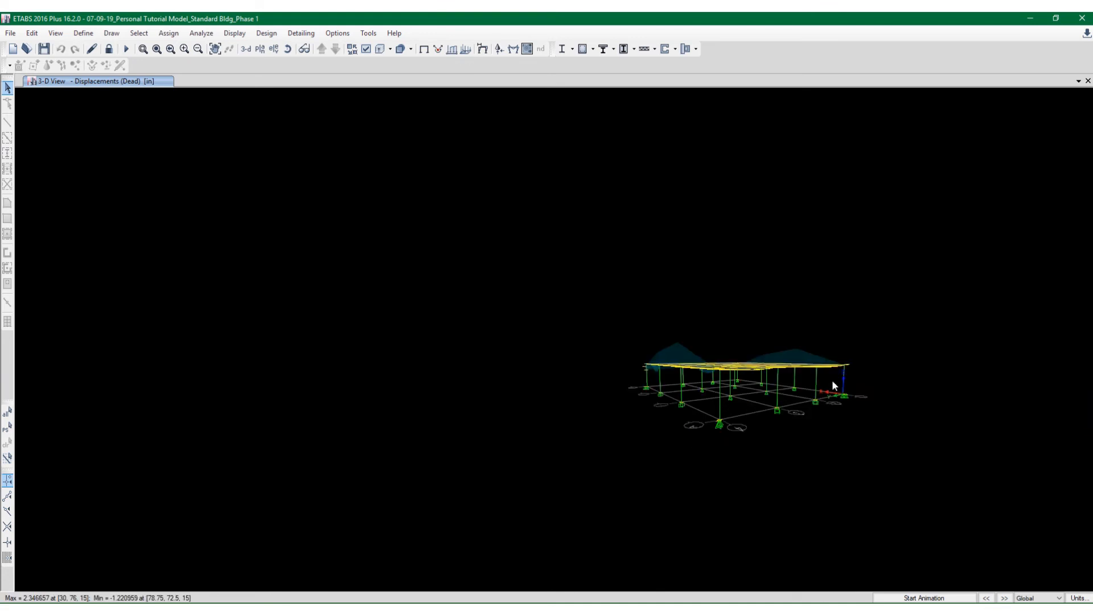
pyautogui.keyDown('shift'); pyautogui.moveTo(832, 383); pyautogui.dragTo(730, 387, button='middle'); pyautogui.keyUp('shift')
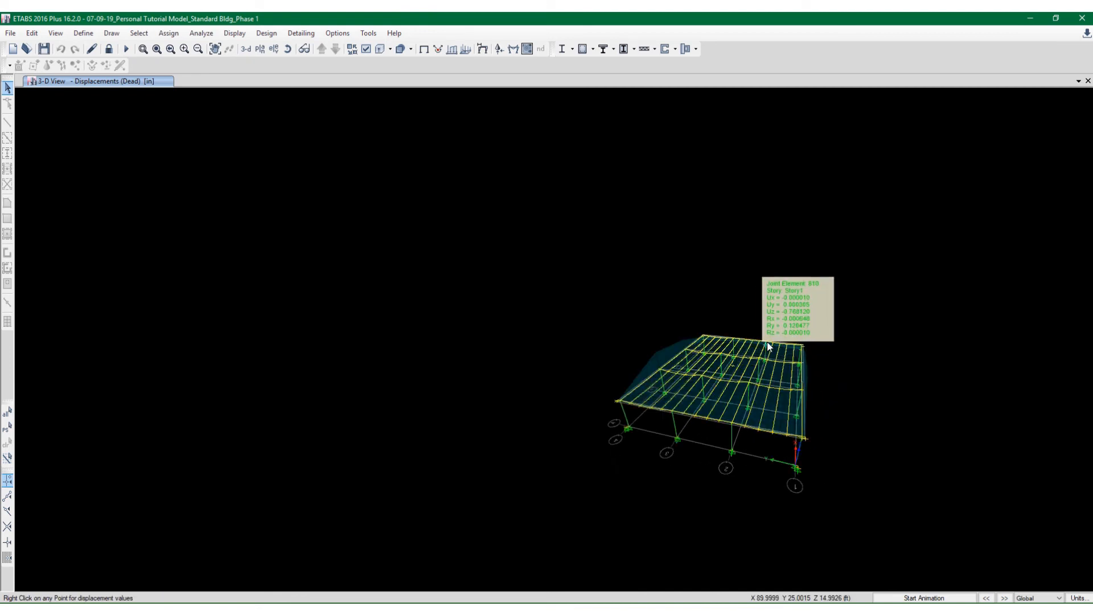
pyautogui.moveTo(764, 344); pyautogui.dragTo(685, 329, button='middle')
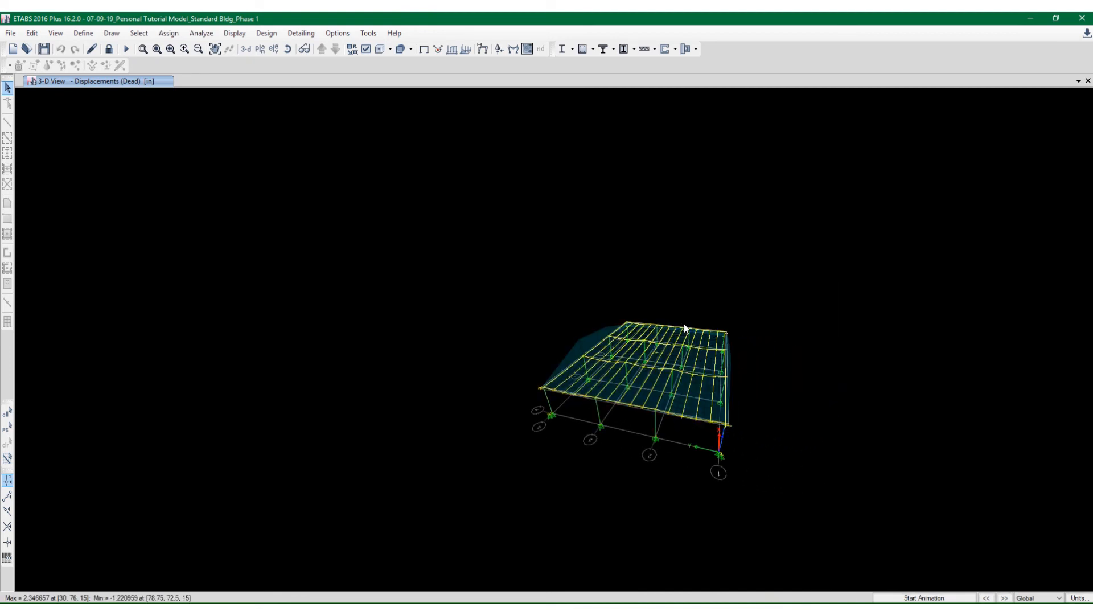
# Show the Story1 plan and unlock the model, accepting deletion of the analysis results
pyautogui.click(261, 50)
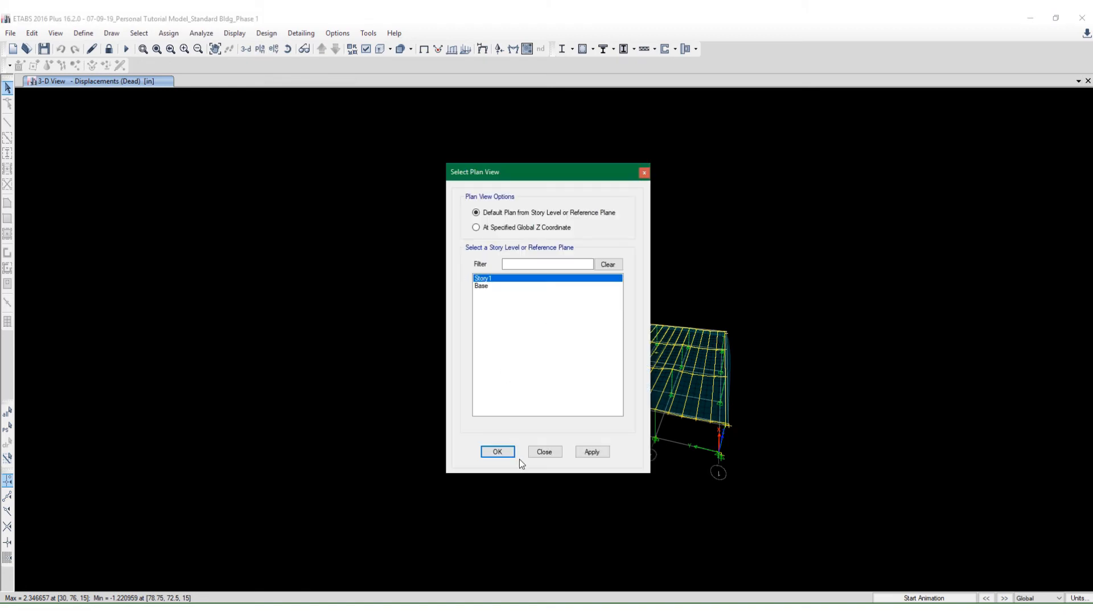
pyautogui.click(497, 451)
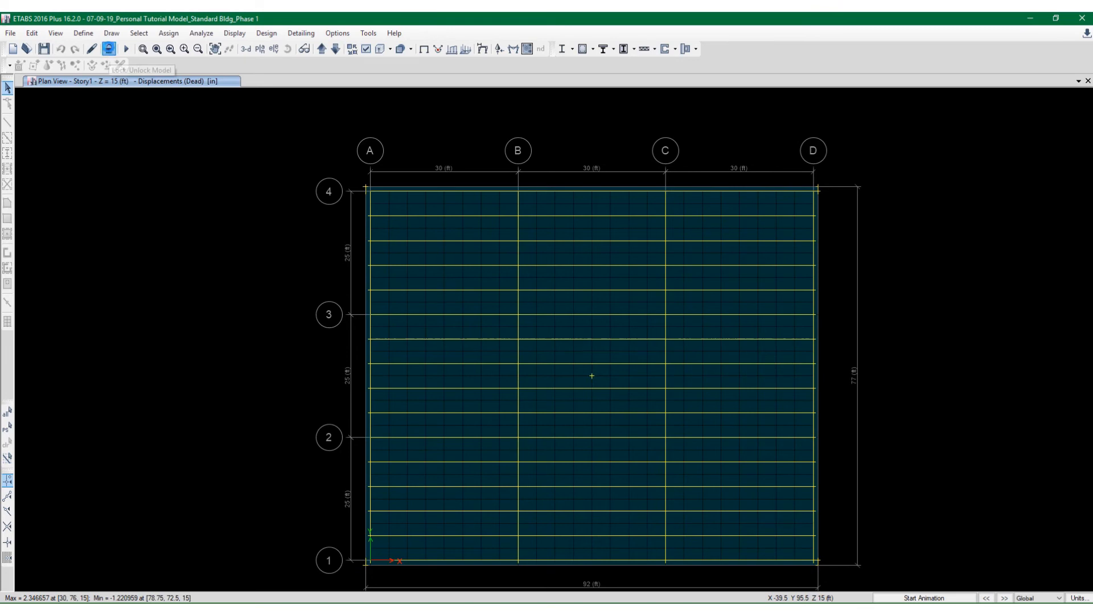
pyautogui.click(108, 49)
pyautogui.click(562, 351)
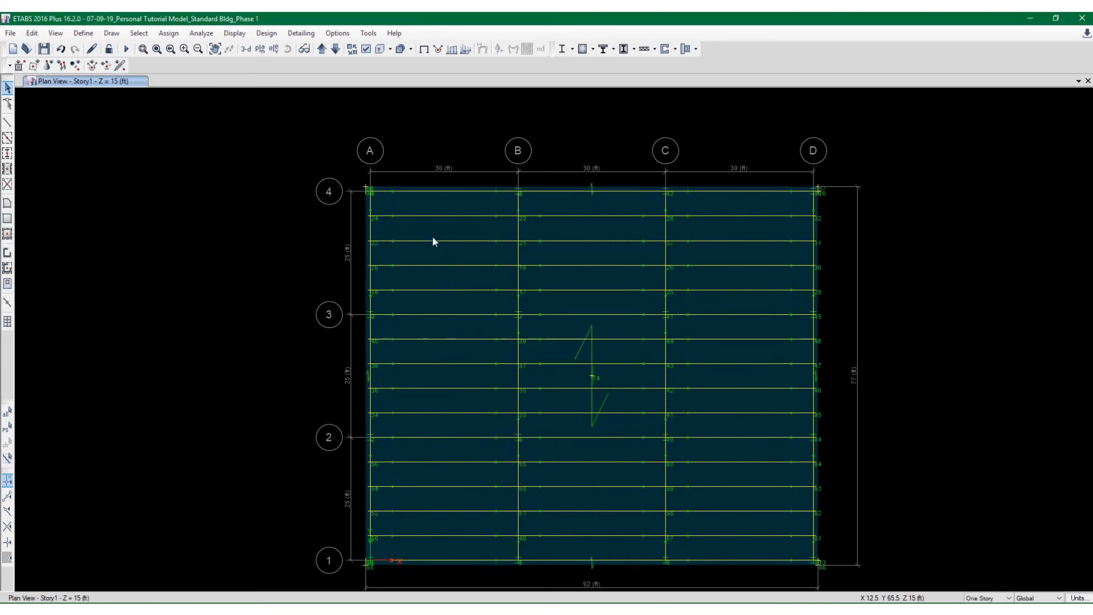
pyautogui.moveTo(454, 228); pyautogui.dragTo(397, 200, button='middle')
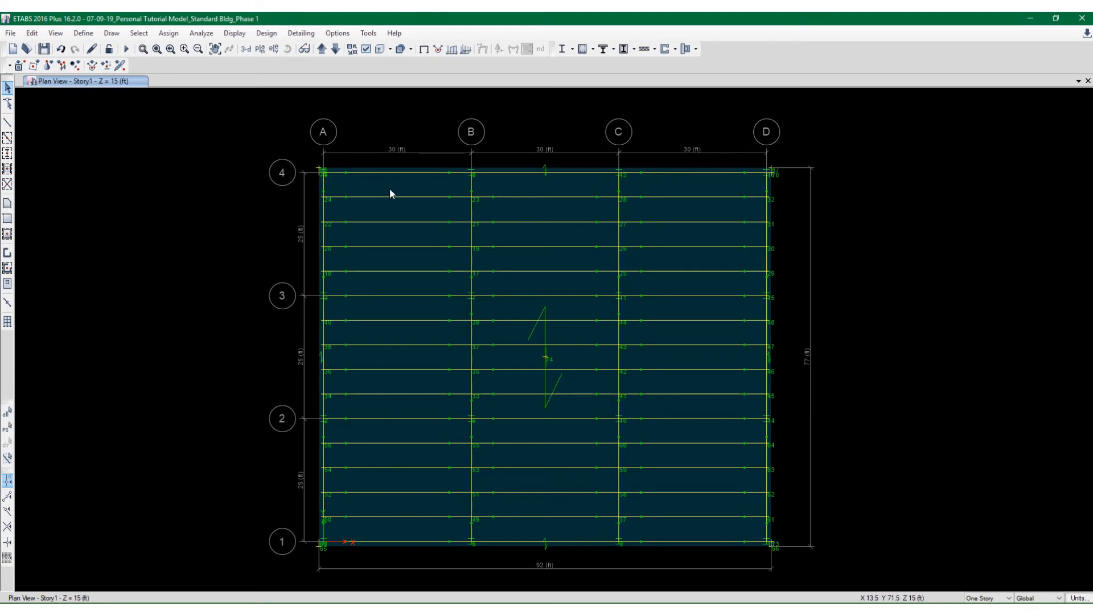
pyautogui.click(389, 188)
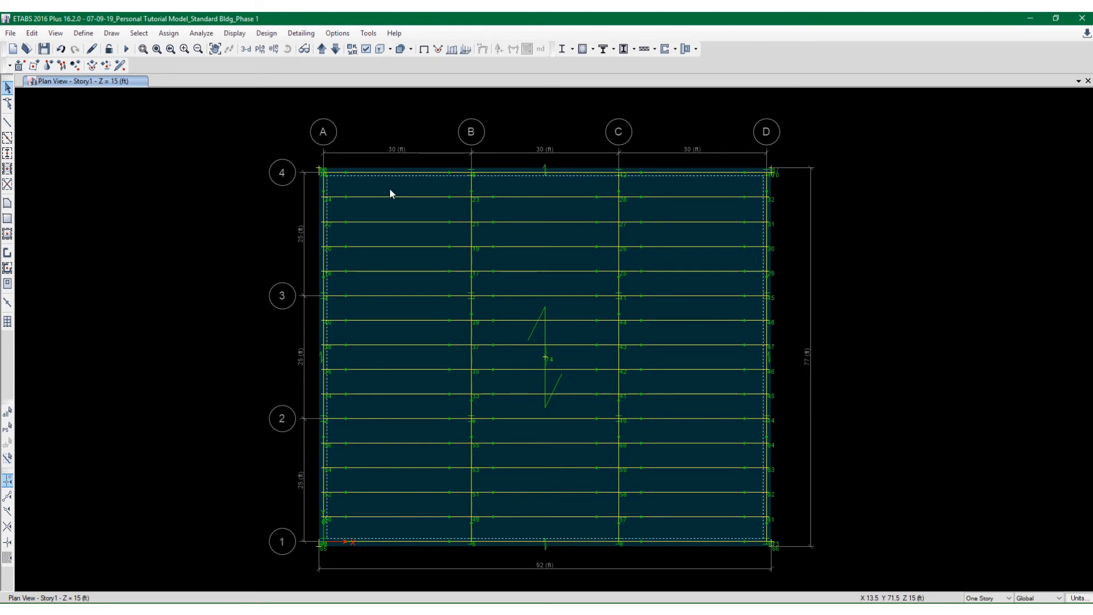
pyautogui.scroll(3, 368, 178)
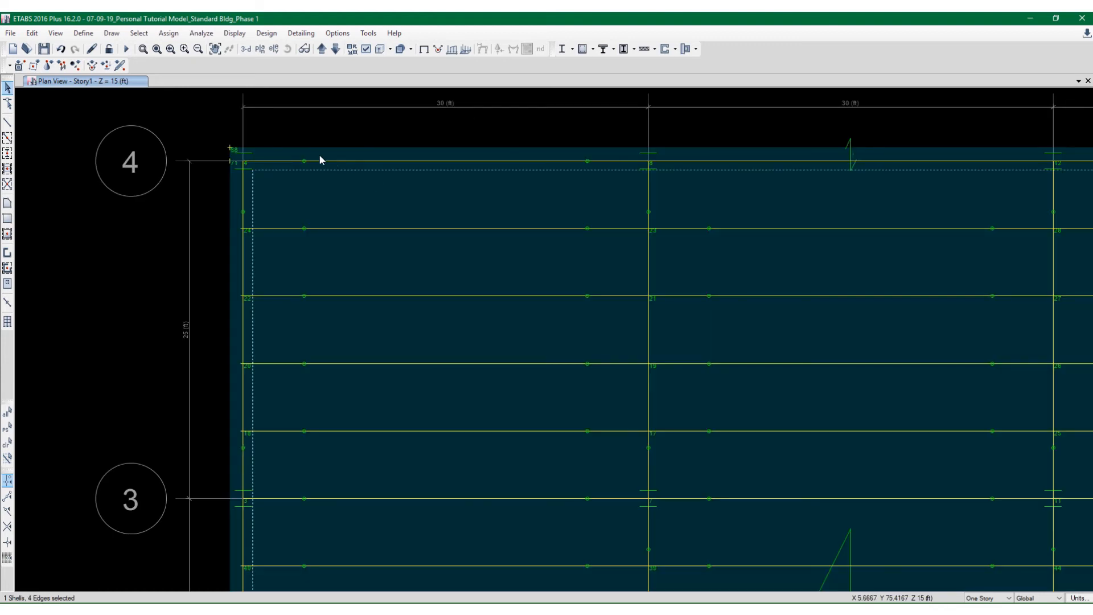
pyautogui.click(325, 198)
# Select the whole Story1 floor plan, including all joints, beams, deck panels and perimeter overhang strips
pyautogui.scroll(-5, 325, 199)
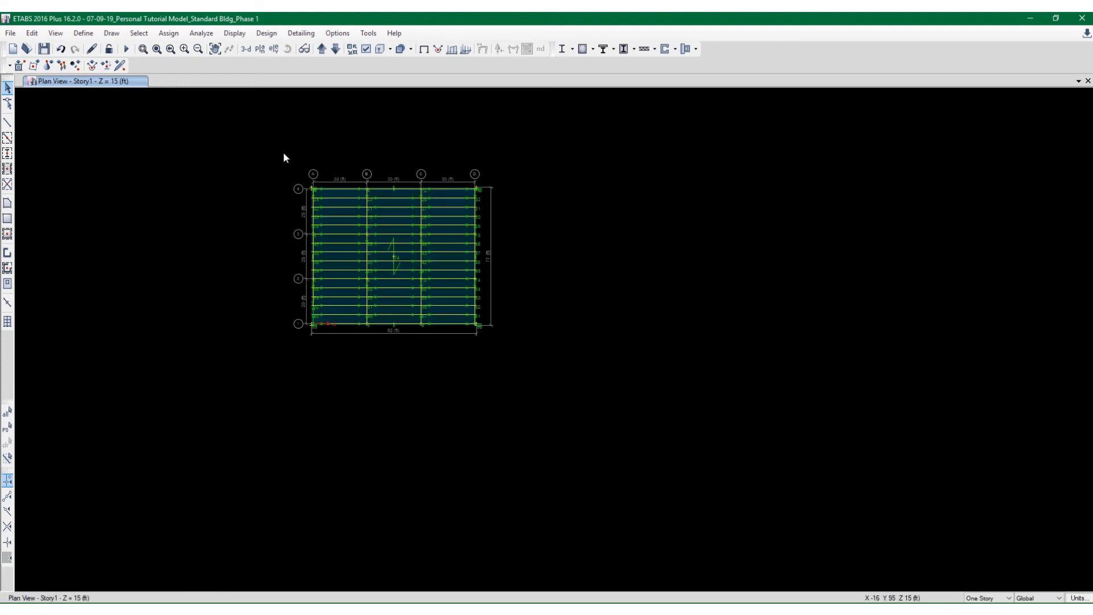
pyautogui.moveTo(278, 150); pyautogui.dragTo(562, 436)
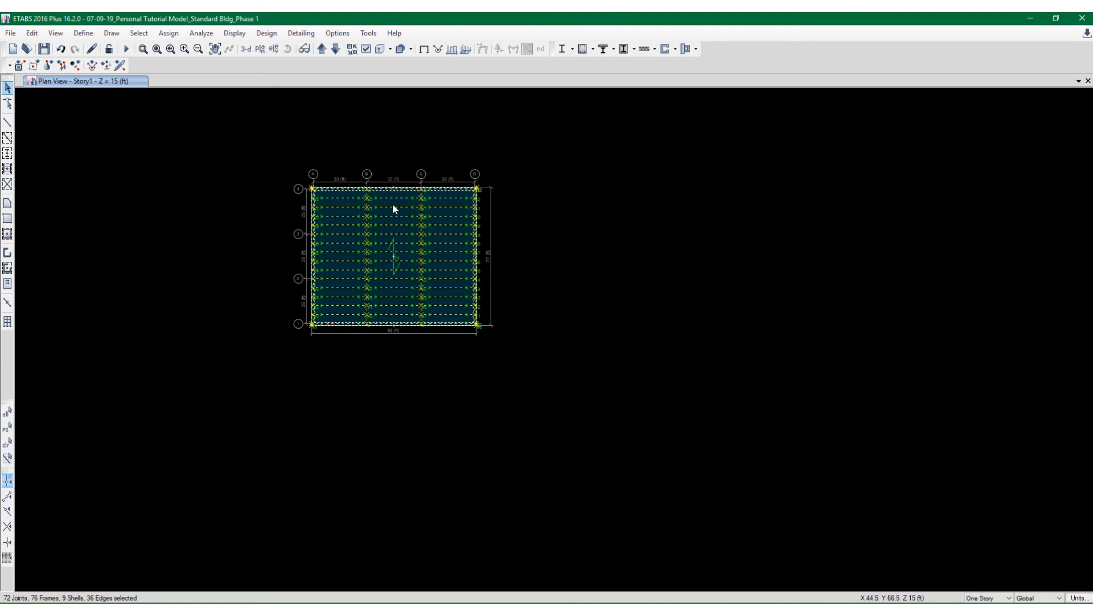
pyautogui.scroll(3, 390, 205)
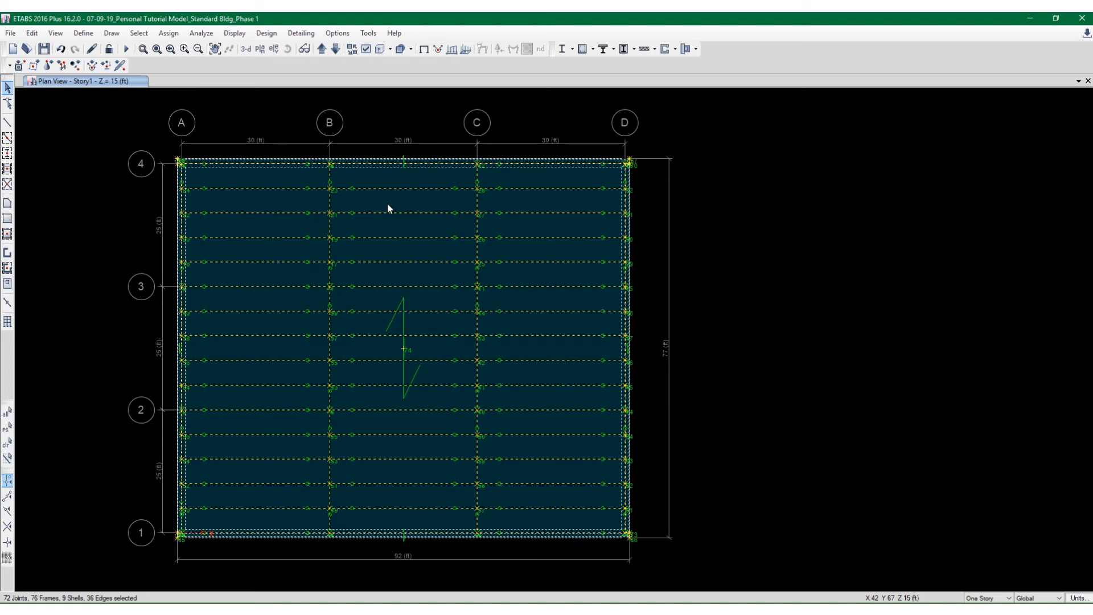
pyautogui.moveTo(401, 201); pyautogui.dragTo(433, 194, button='middle')
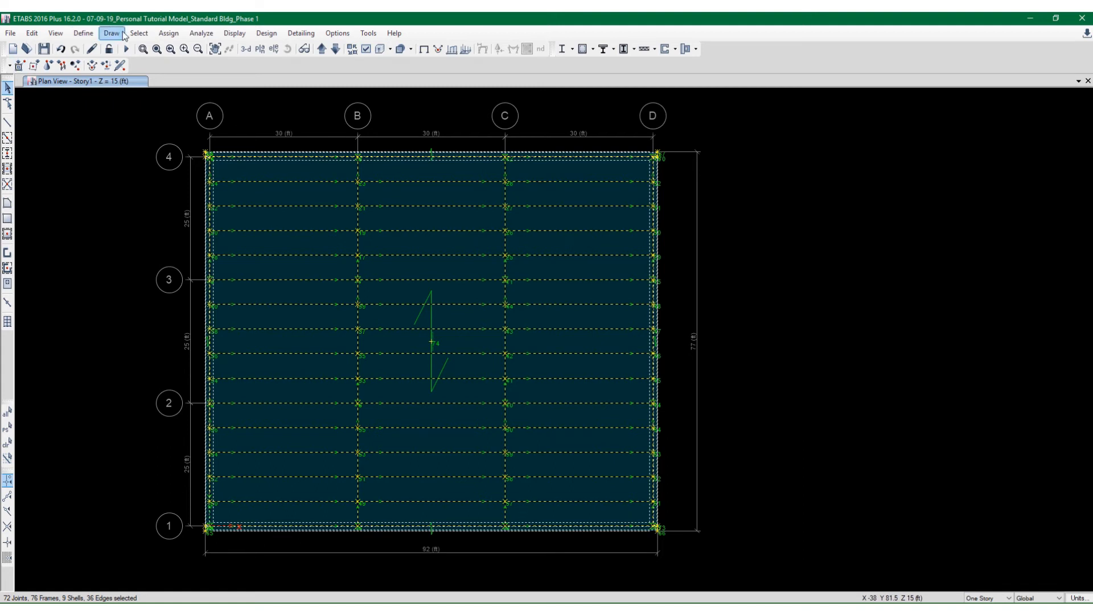
# Check the rigidity setting of diaphragm D1 in the diaphragm definitions while keeping the floor selected
pyautogui.click(89, 34)
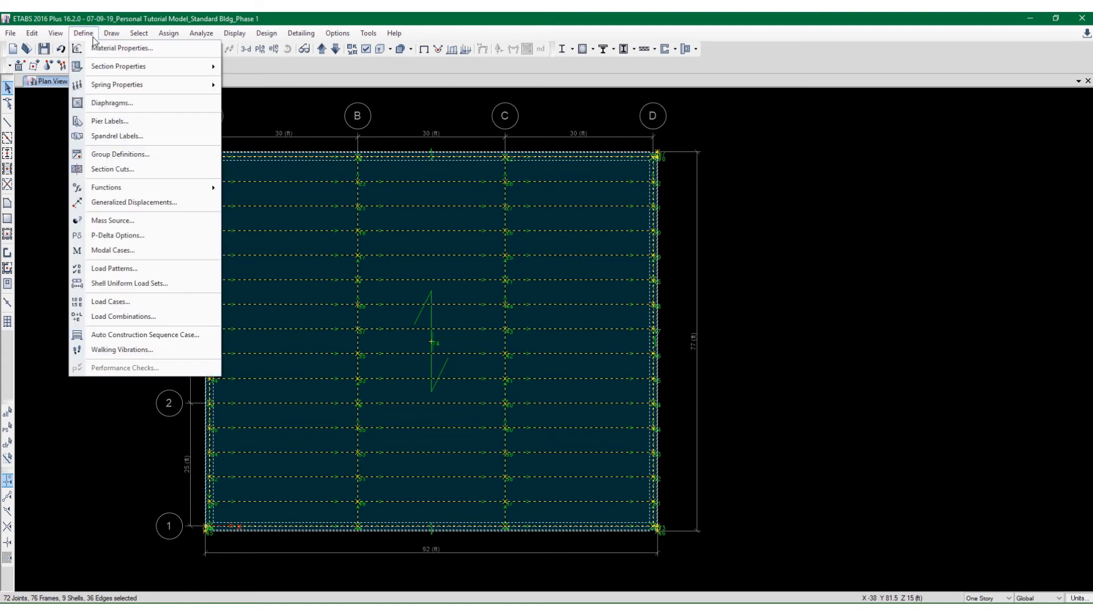
pyautogui.click(117, 105)
pyautogui.click(570, 294)
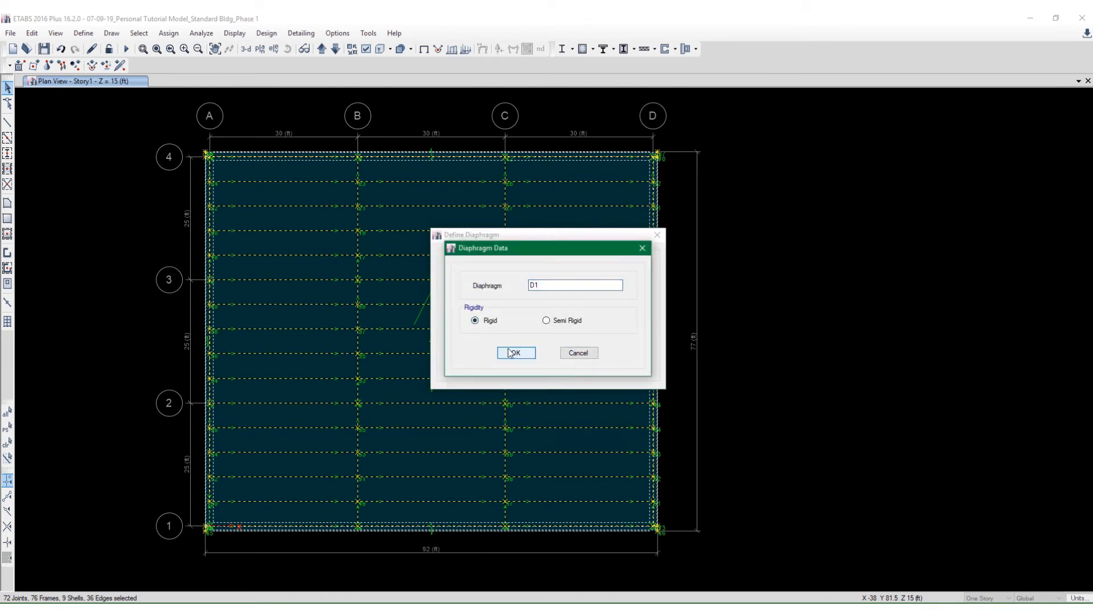
pyautogui.click(511, 353)
pyautogui.click(597, 340)
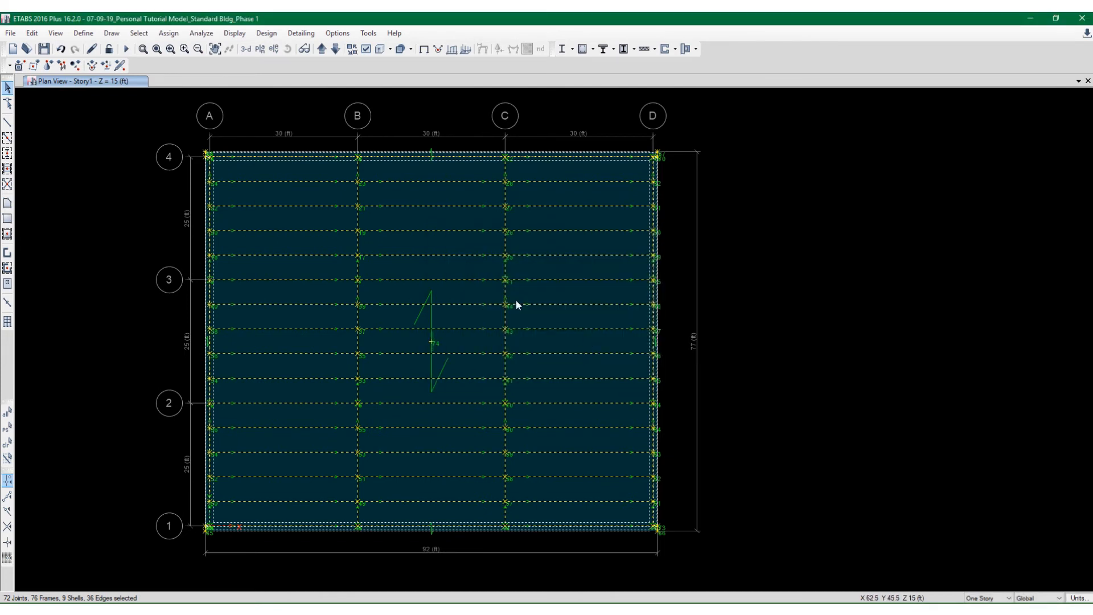
# Assign diaphragm D1 to the selected Story1 floor shells
pyautogui.click(167, 34)
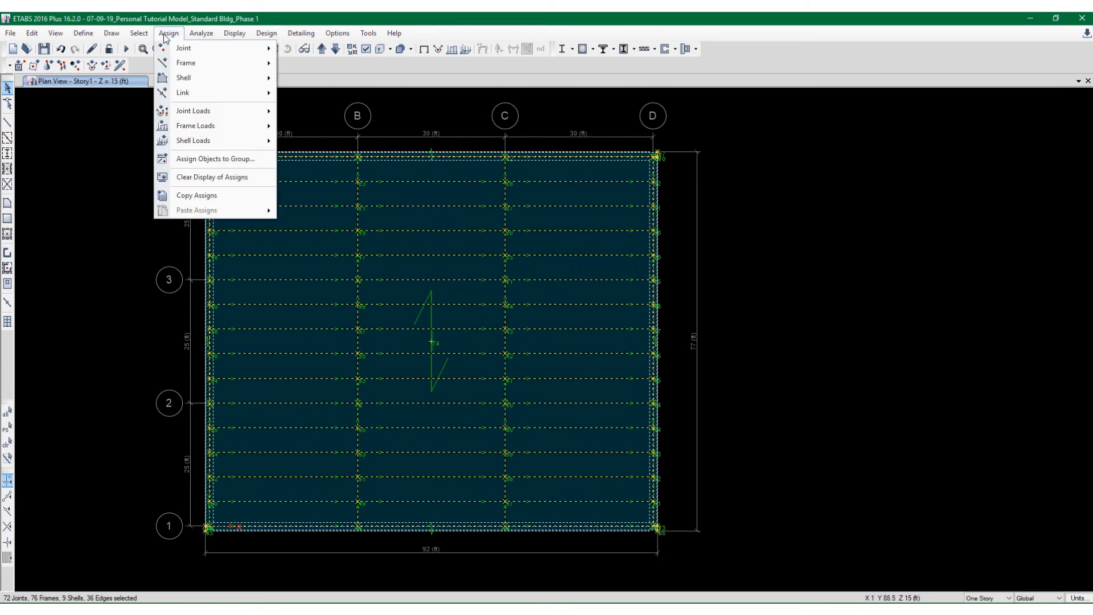
pyautogui.moveTo(184, 79)
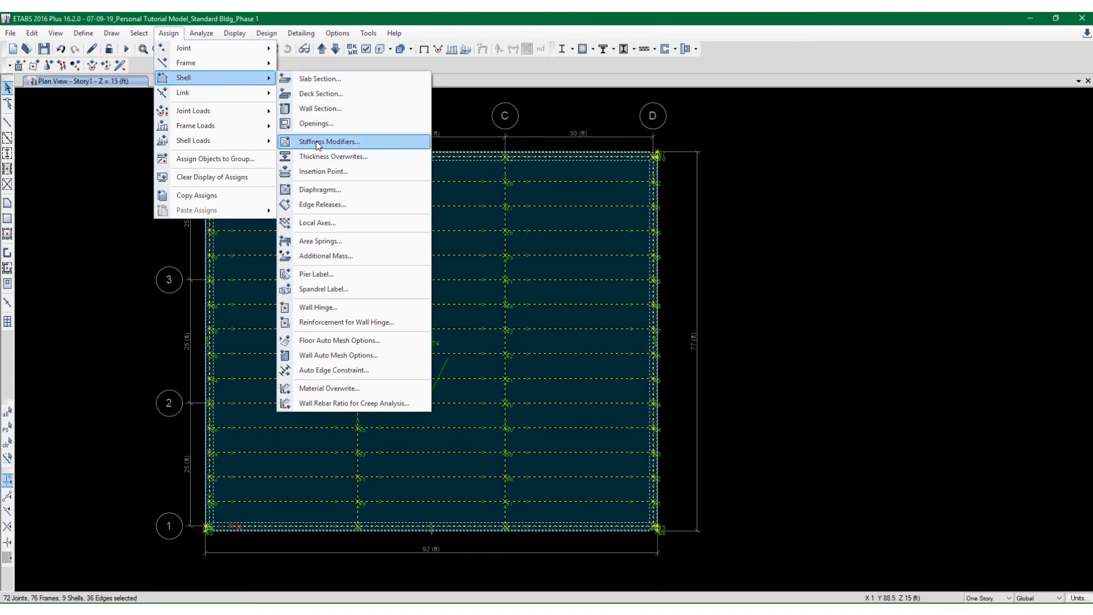
pyautogui.click(314, 189)
pyautogui.click(489, 234)
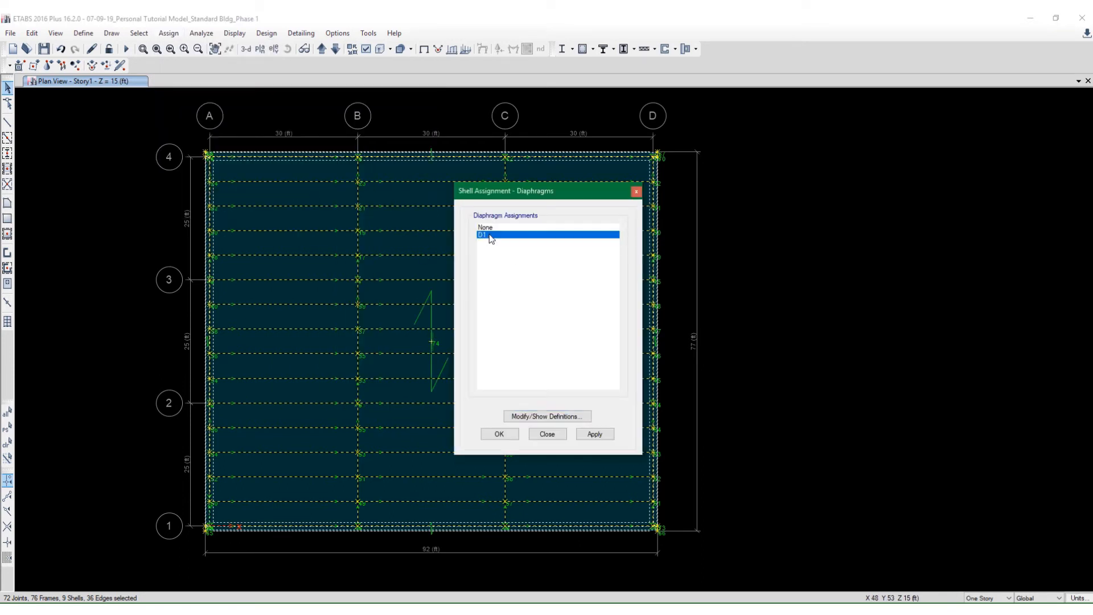
pyautogui.click(595, 436)
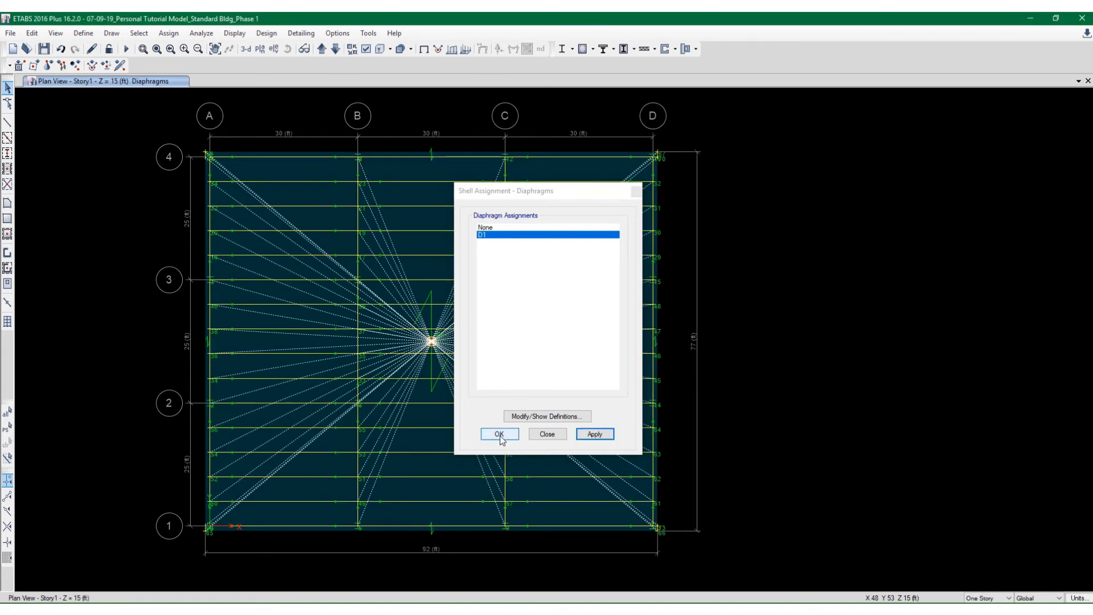
# Finish assigning diaphragm D1 to the Story1 floor shells and run the analysis from the default 3D view
pyautogui.click(499, 435)
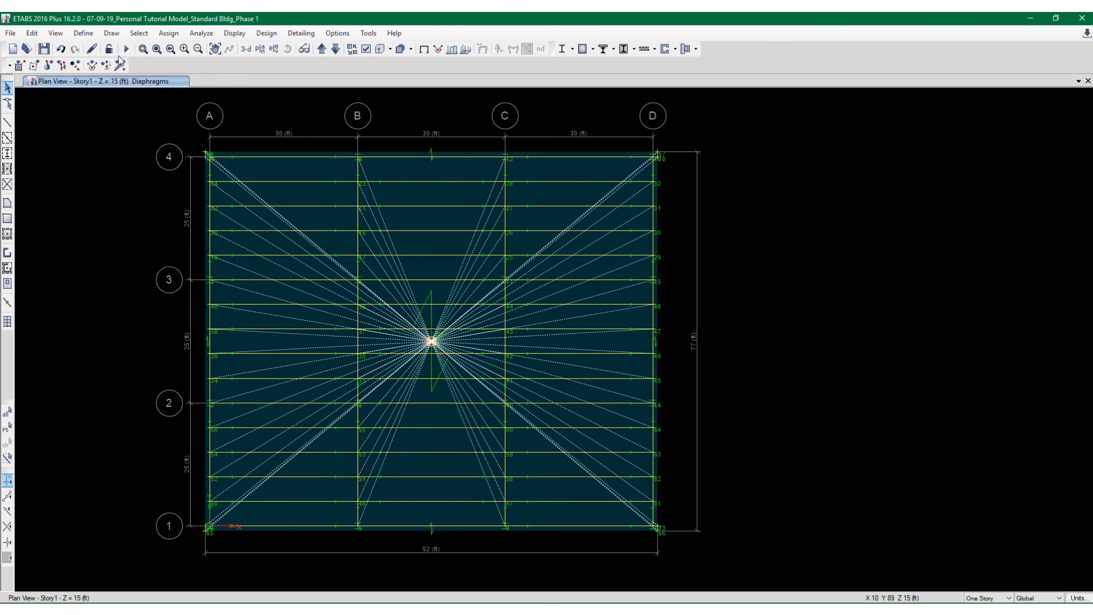
pyautogui.click(250, 51)
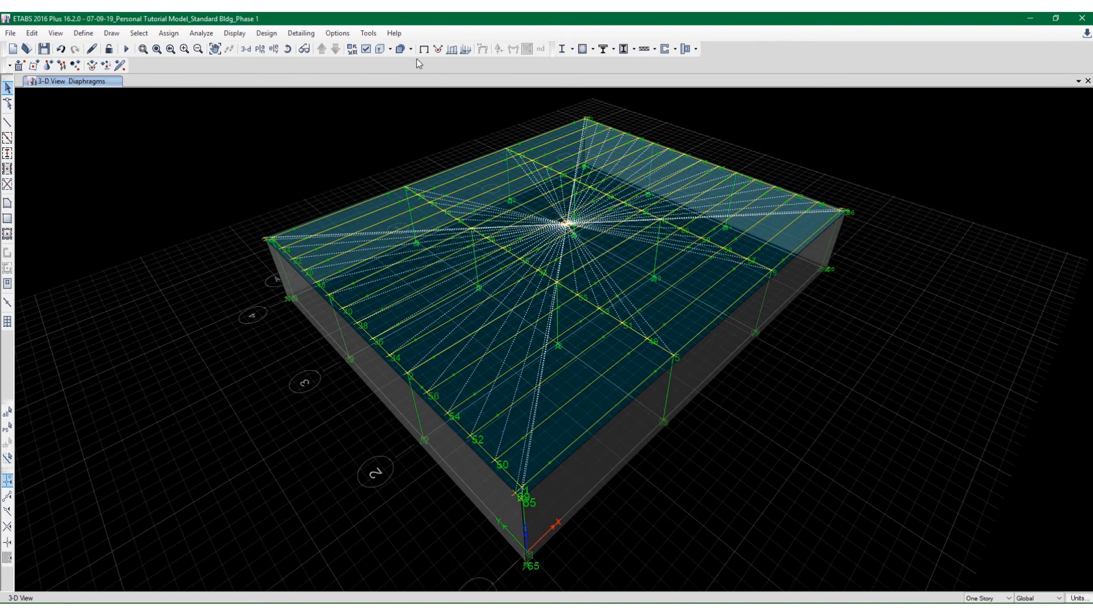
pyautogui.click(126, 49)
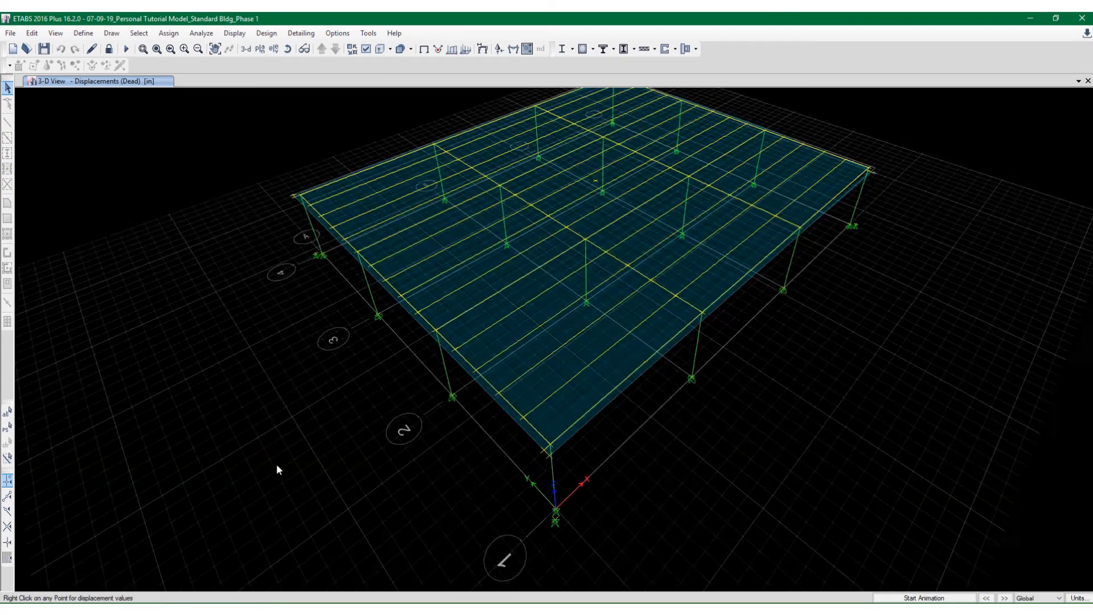
# Examine the dead-load deflected shape of the building and play its displacement animation, stopping it when done
pyautogui.scroll(-3, 275, 469)
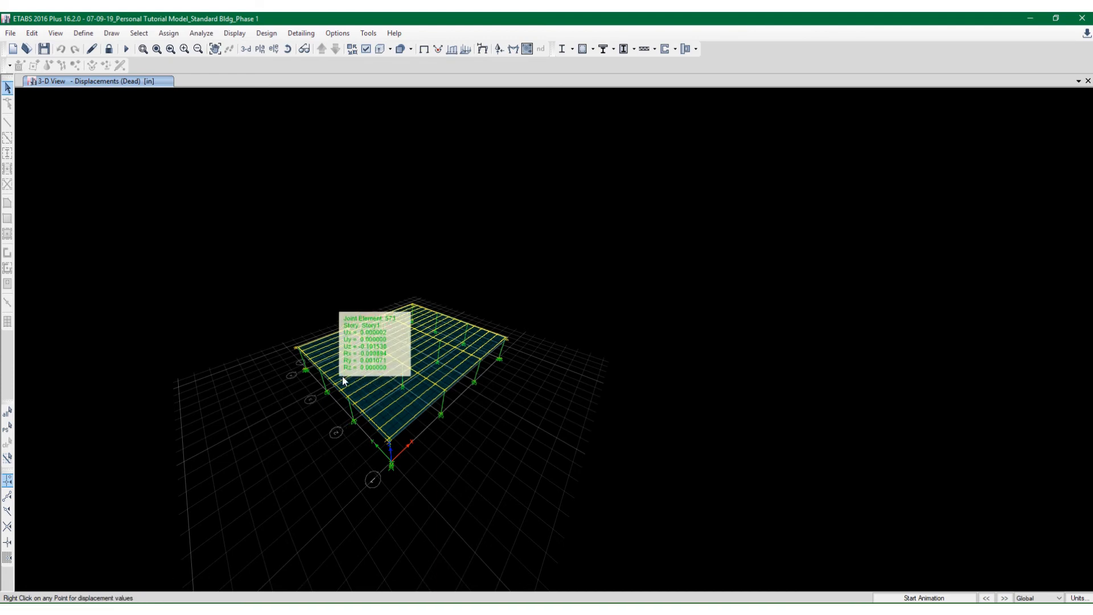
pyautogui.scroll(3, 342, 376)
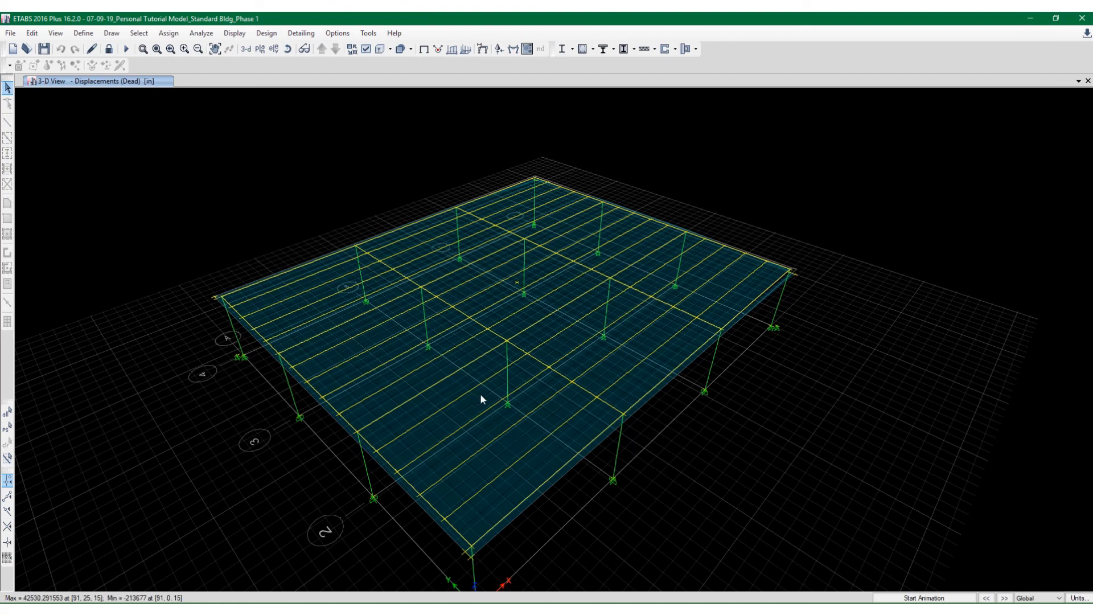
pyautogui.click(950, 599)
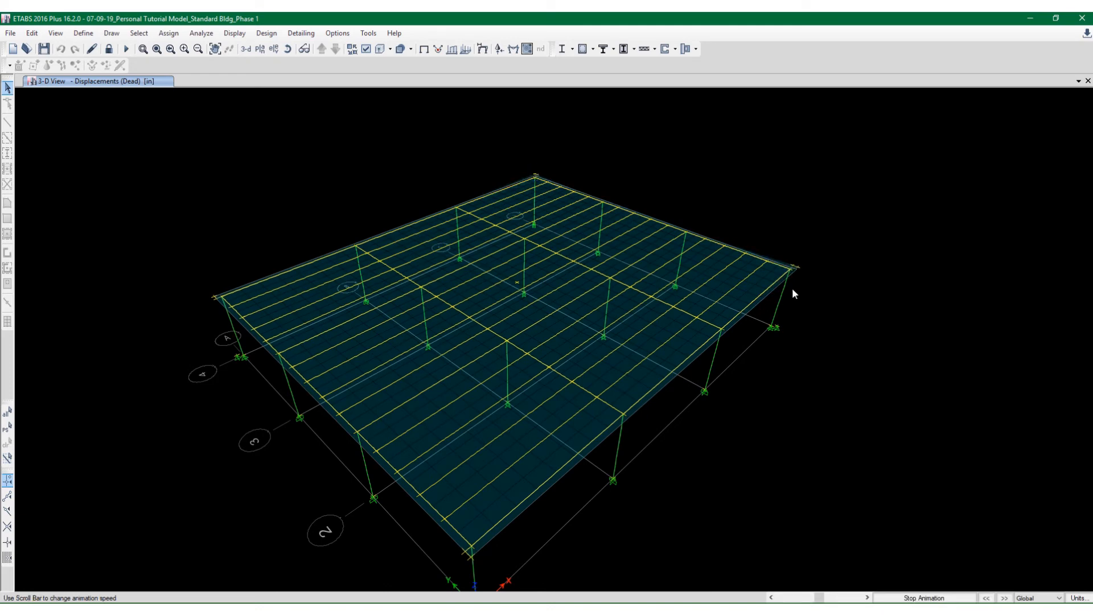
pyautogui.click(906, 598)
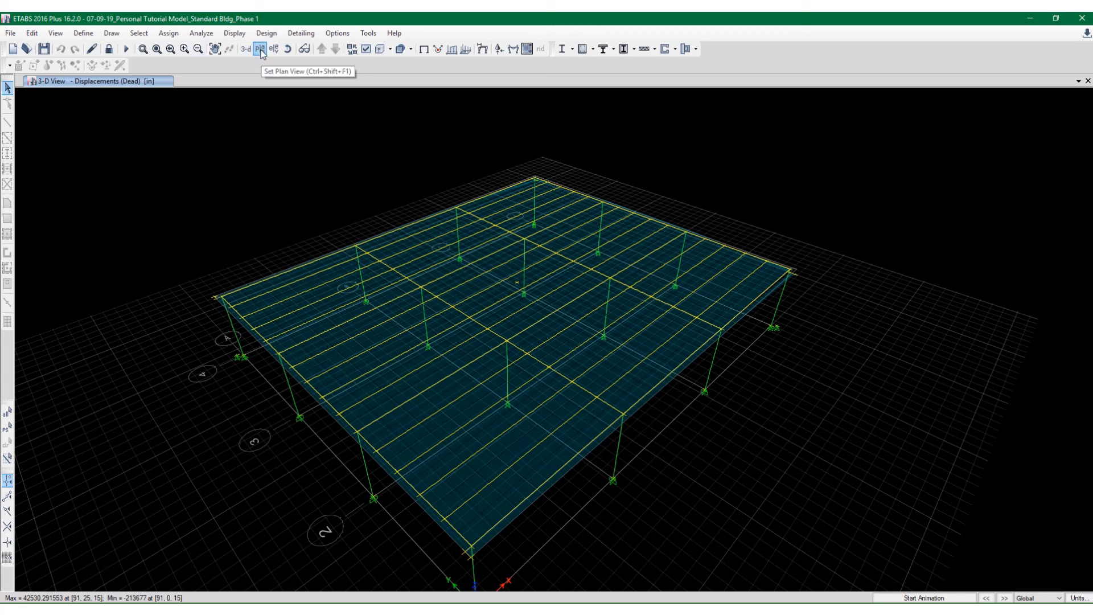
# Unlock the analyzed model and display the Story1 plan view
pyautogui.click(109, 49)
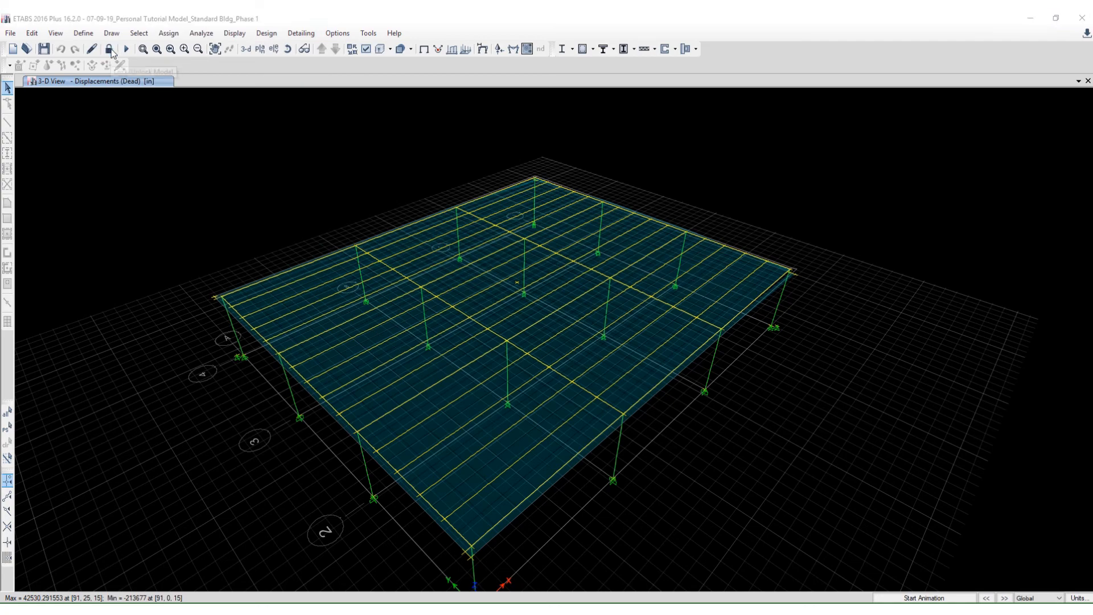
pyautogui.click(568, 351)
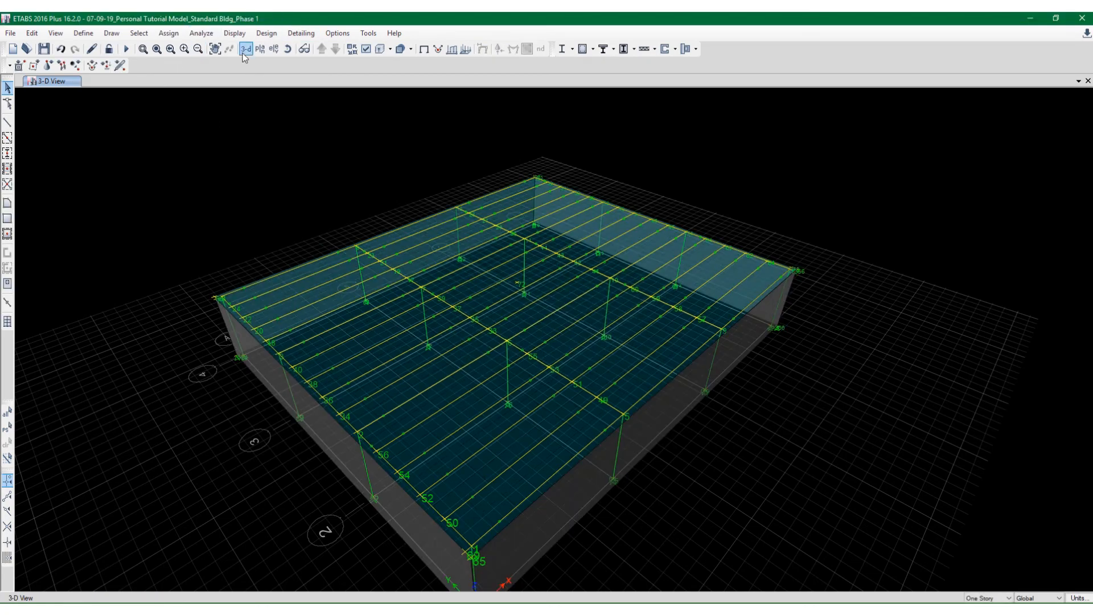
pyautogui.click(260, 49)
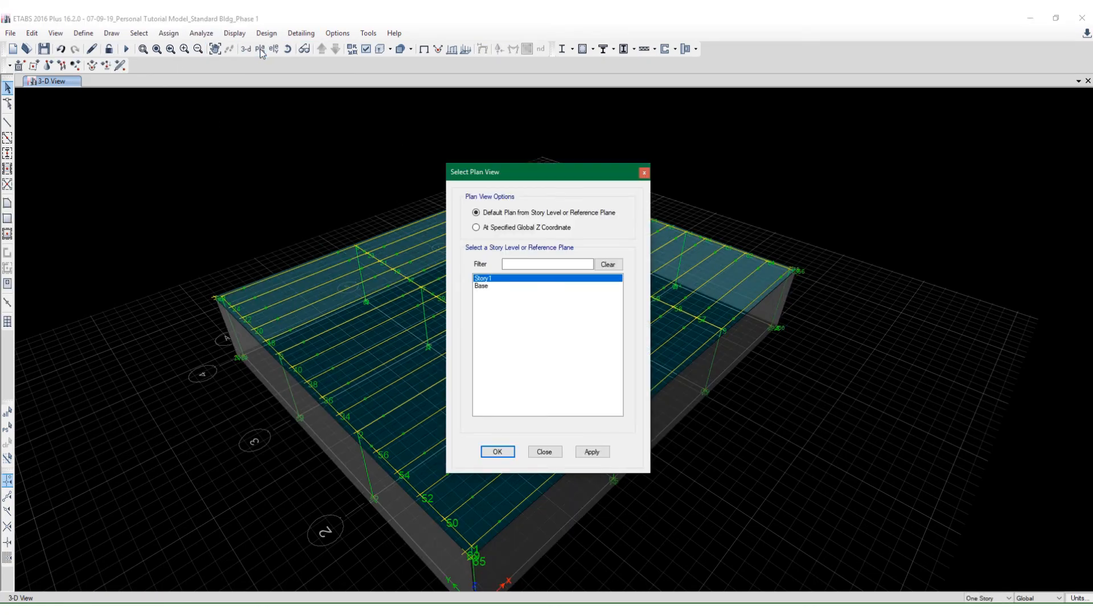
pyautogui.click(498, 452)
pyautogui.scroll(-3, 495, 299)
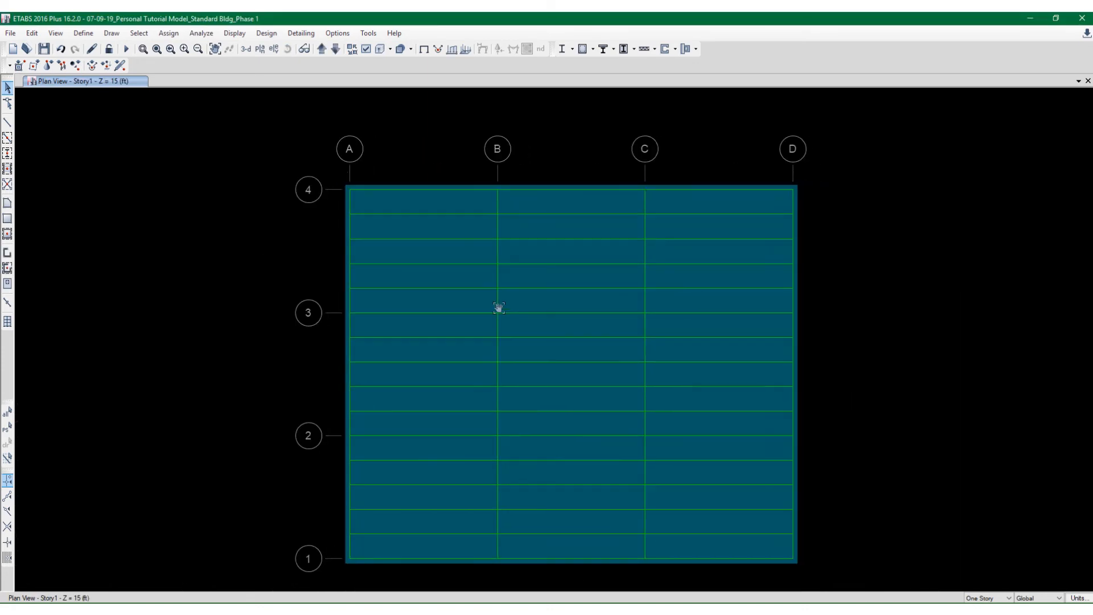
pyautogui.scroll(3, 450, 271)
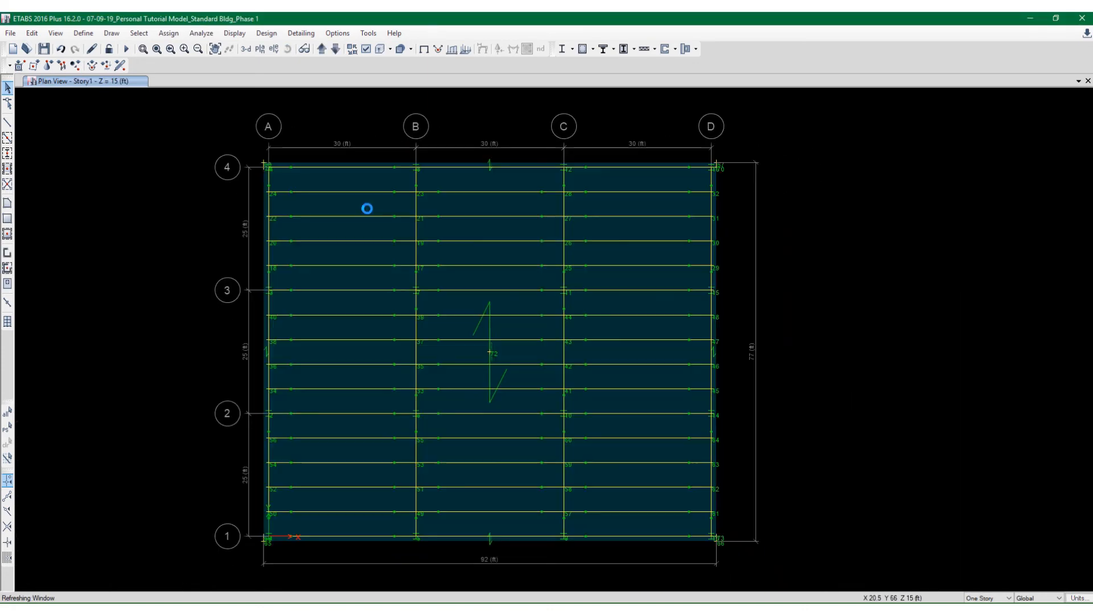
# Assign cookie-cut auto meshing to all Story1 shells, meshing at beams, wall edges and visible grids, with a 48 in maximum element size
pyautogui.moveTo(238, 146); pyautogui.dragTo(754, 560)
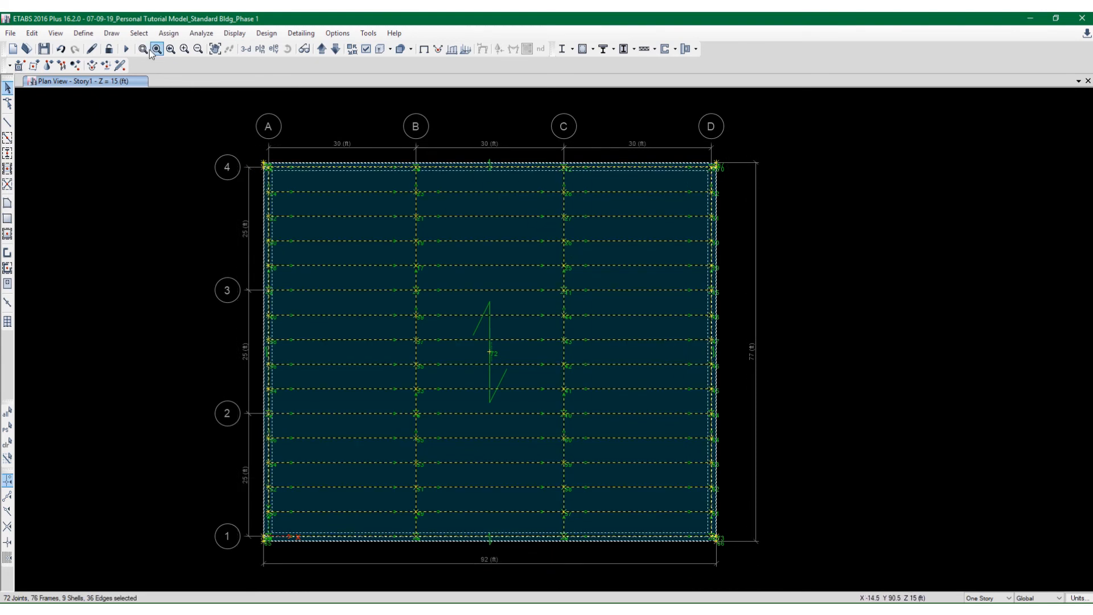
pyautogui.click(171, 34)
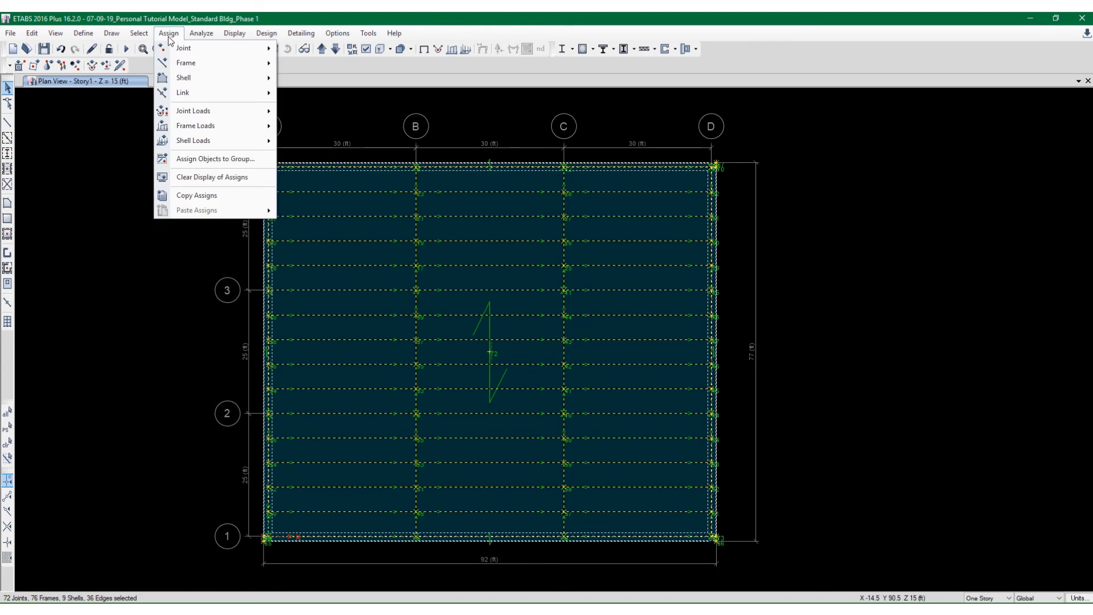
pyautogui.moveTo(215, 81)
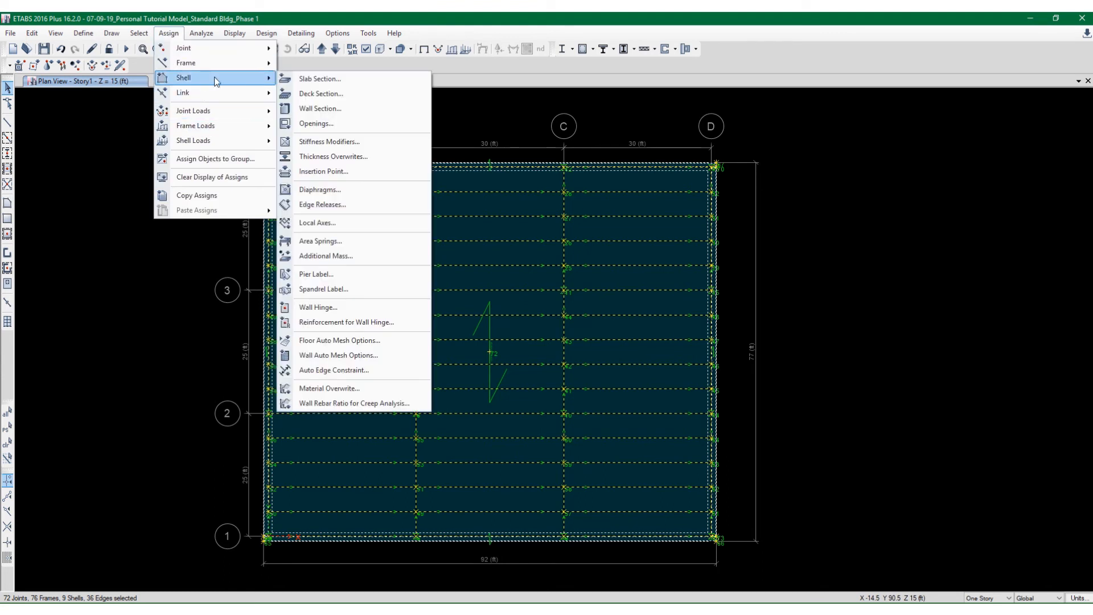
pyautogui.click(310, 340)
pyautogui.click(366, 291)
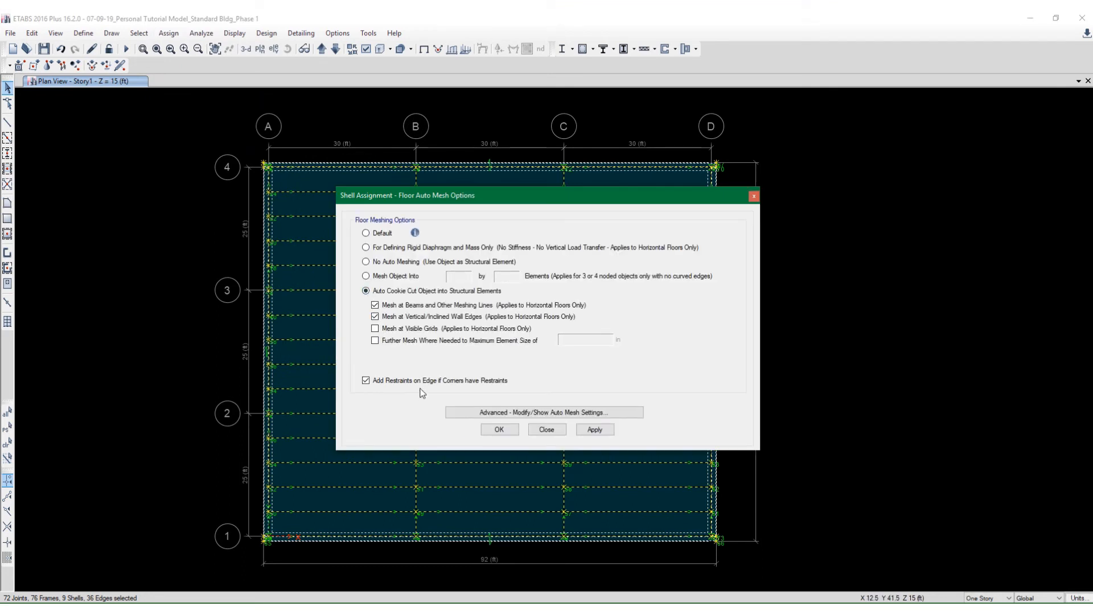
pyautogui.click(391, 344)
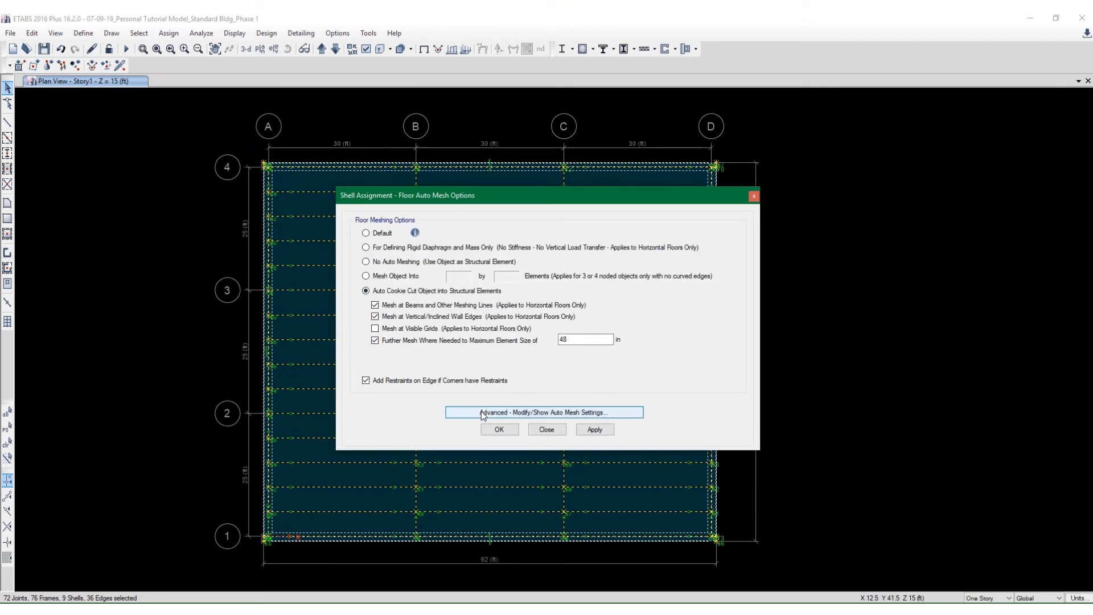
pyautogui.click(393, 328)
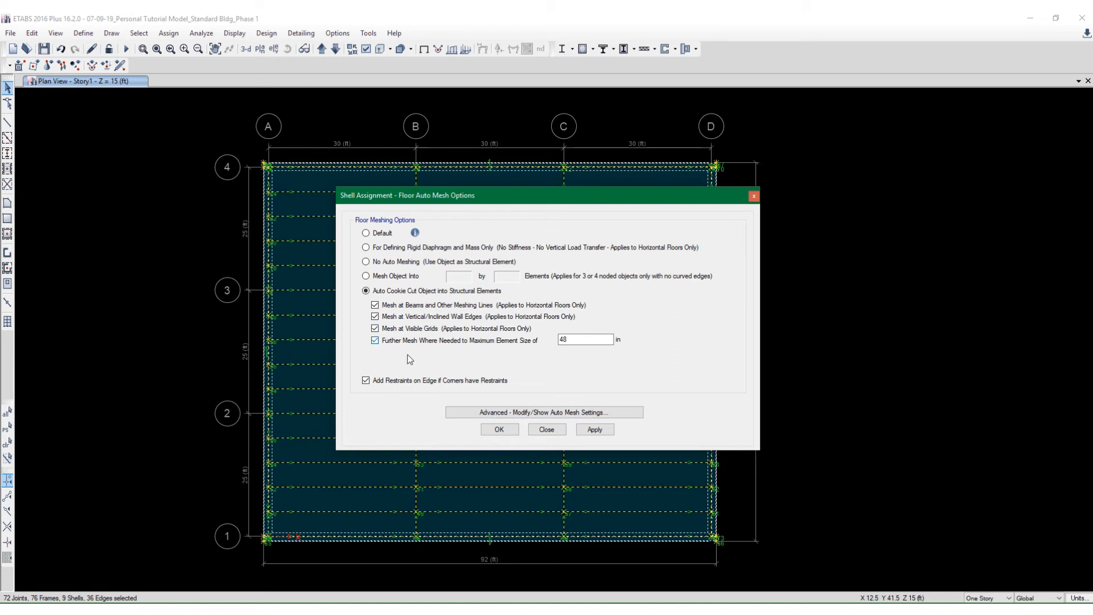
pyautogui.click(499, 431)
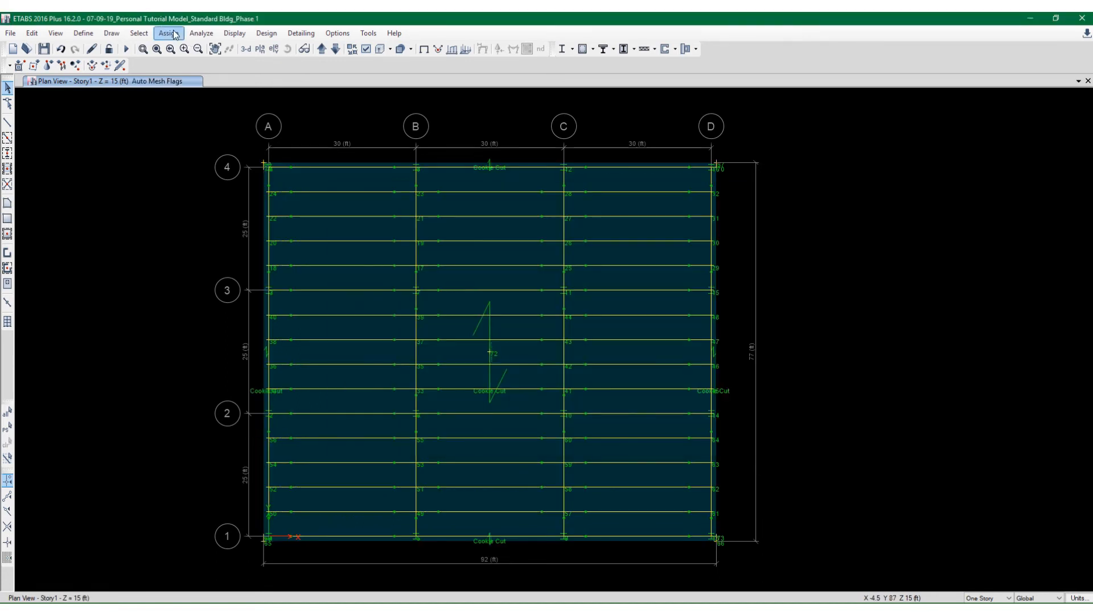
# Select everything on Story1 and create auto edge constraints around walls and floors, applied to the full structure
pyautogui.moveTo(198, 115); pyautogui.dragTo(809, 562)
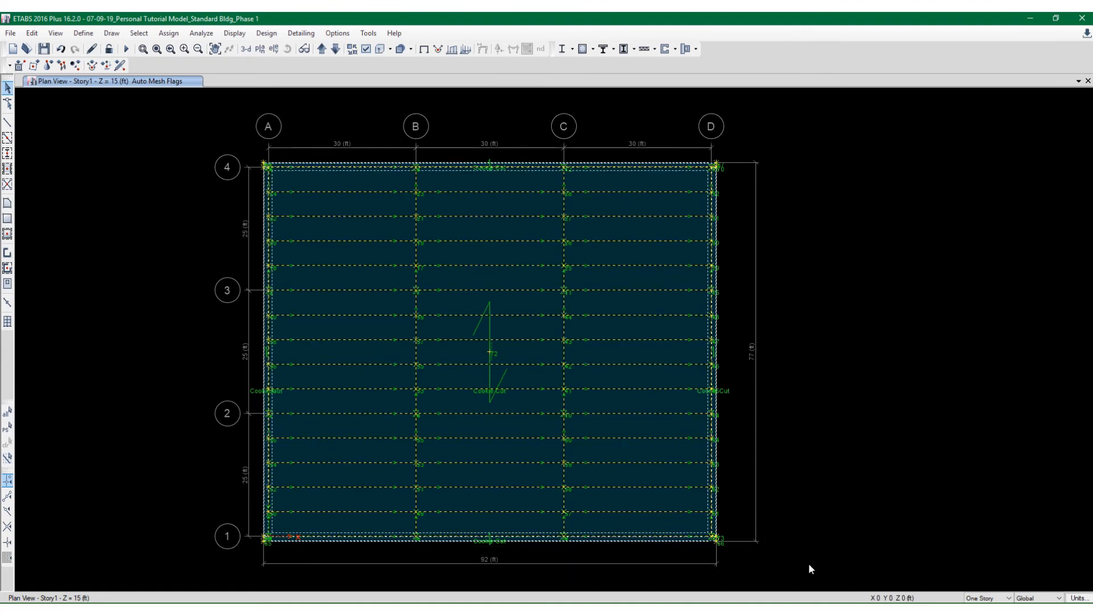
pyautogui.click(168, 33)
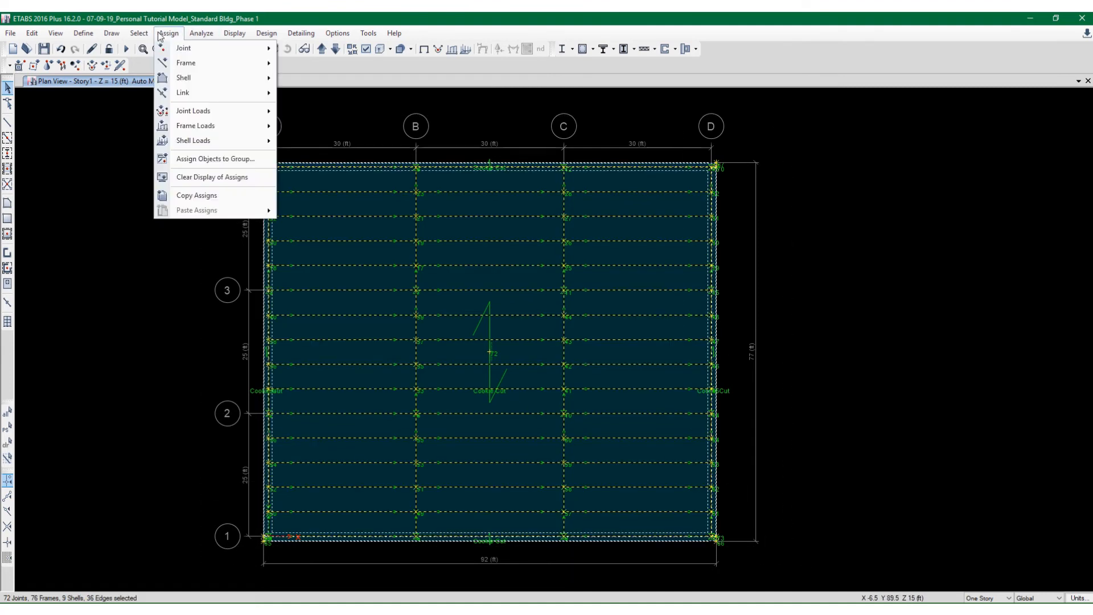
pyautogui.moveTo(197, 36)
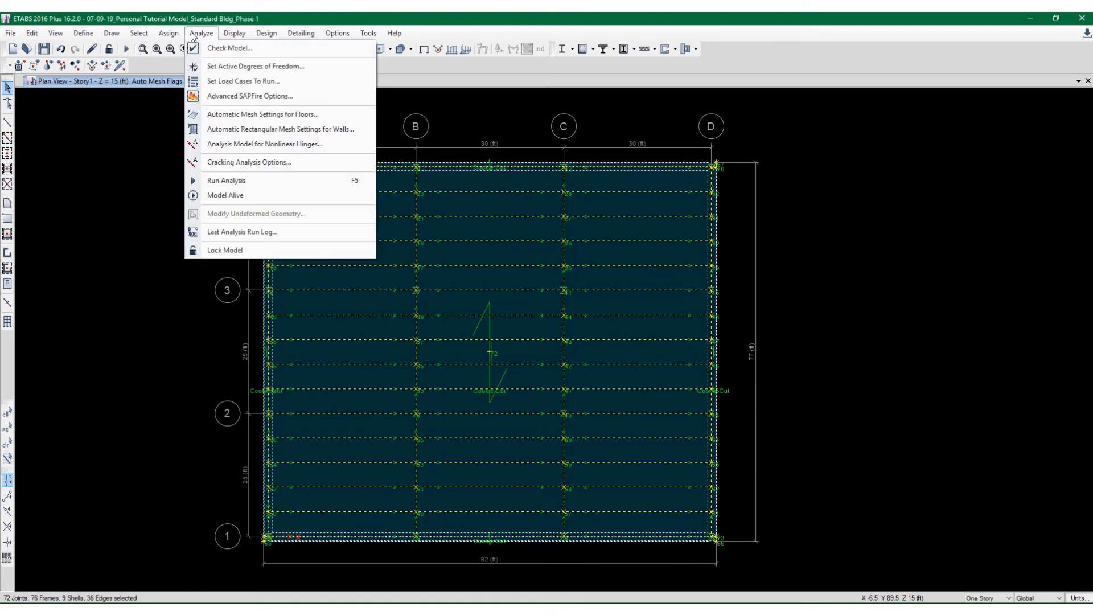
pyautogui.moveTo(226, 78)
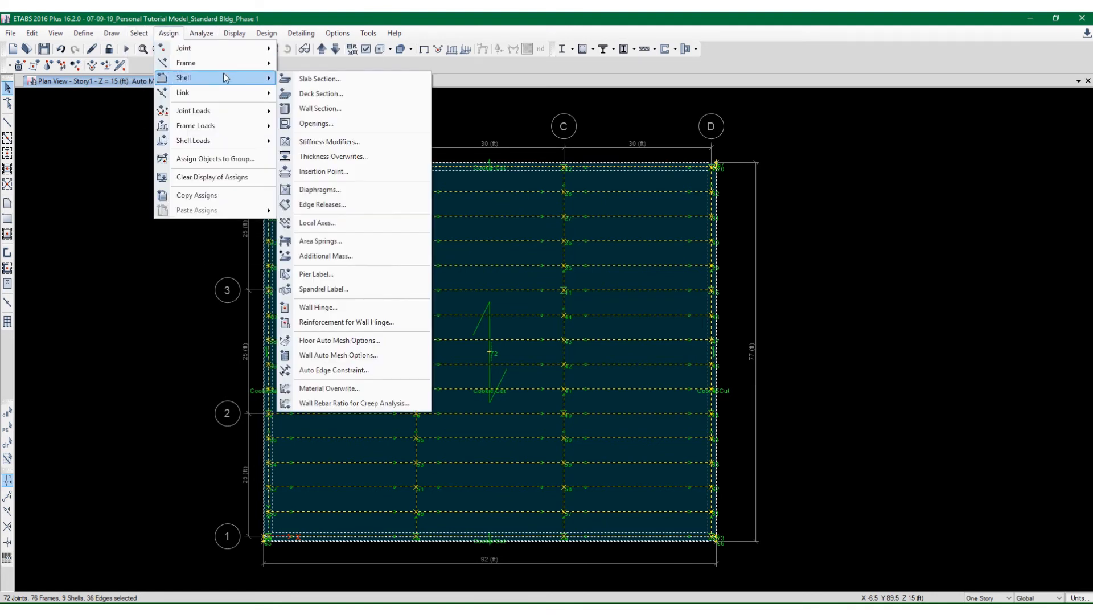
pyautogui.click(337, 369)
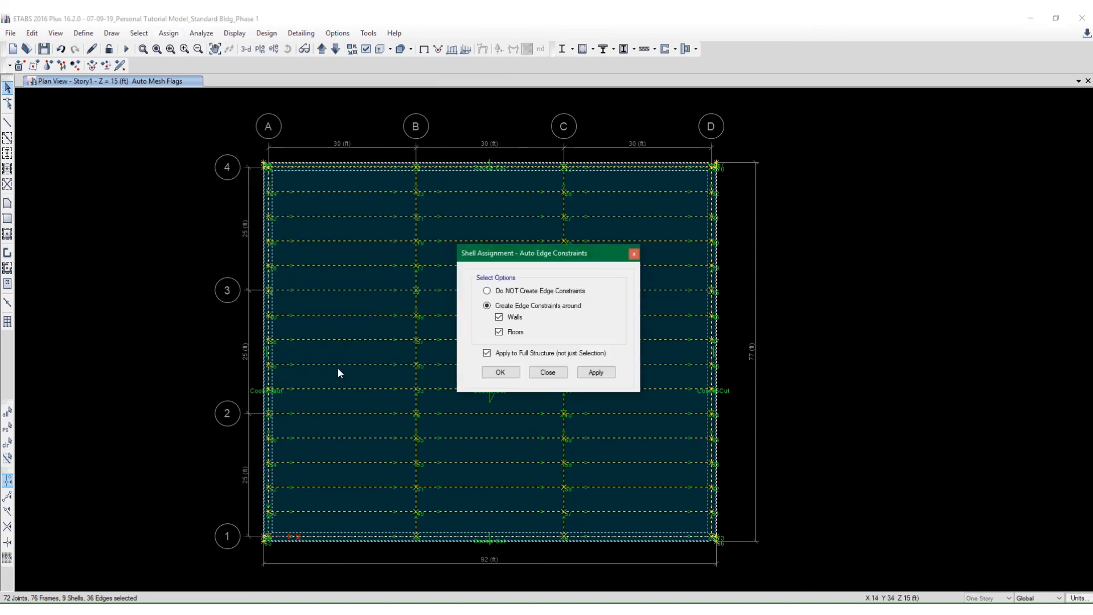
pyautogui.click(596, 373)
pyautogui.click(500, 373)
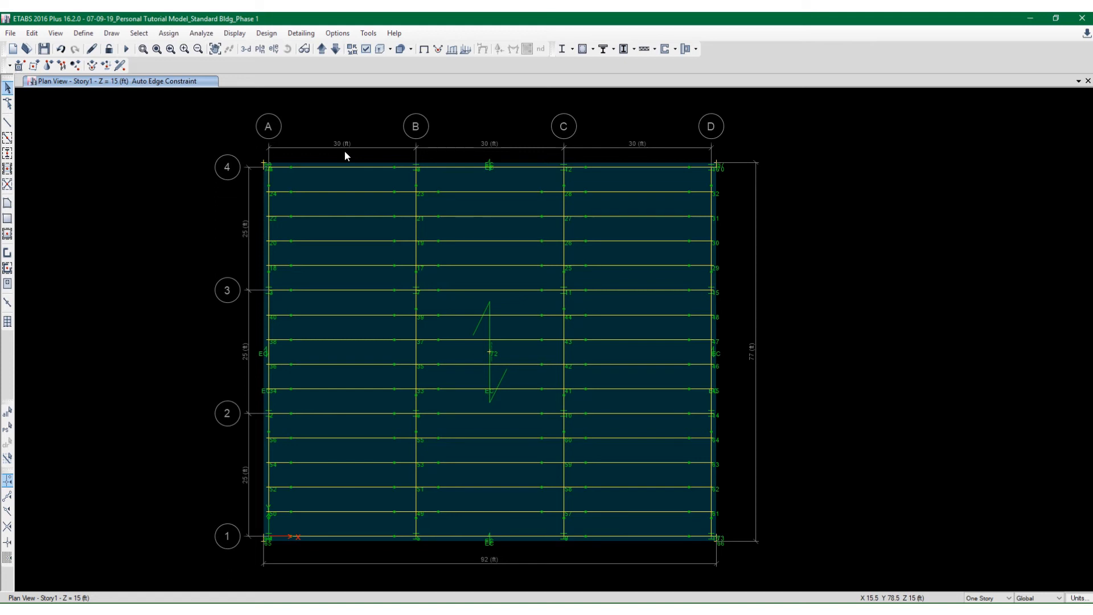
# Apply automatic rectangular floor meshing with localized meshing, merged joints and a 4 ft maximum mesh size, and clear the Story1 selection
pyautogui.moveTo(391, 150); pyautogui.dragTo(385, 143, button='middle')
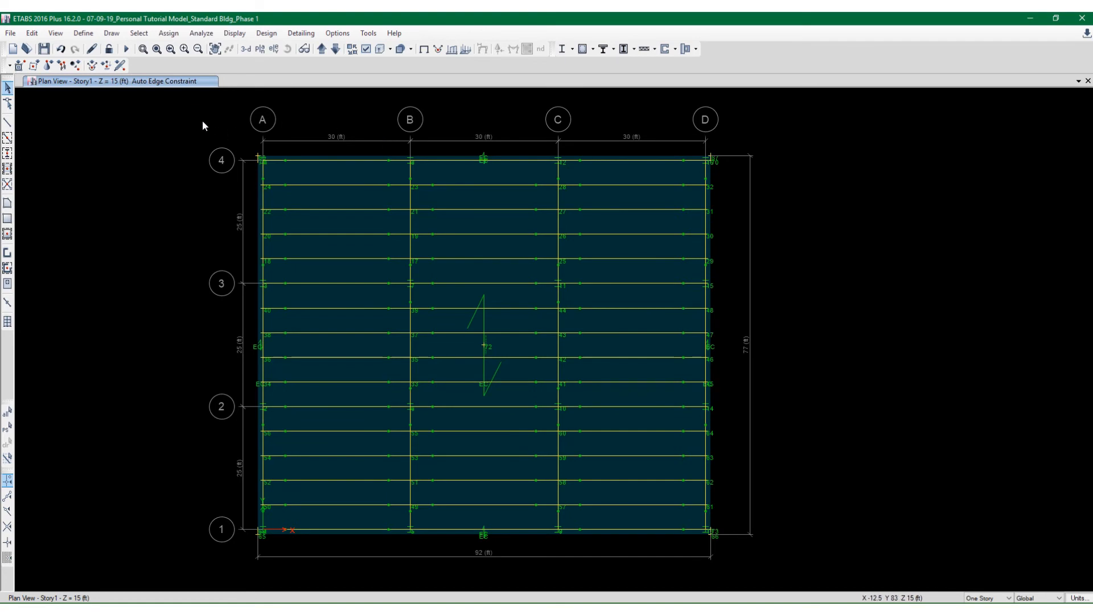
pyautogui.moveTo(202, 120); pyautogui.dragTo(828, 564)
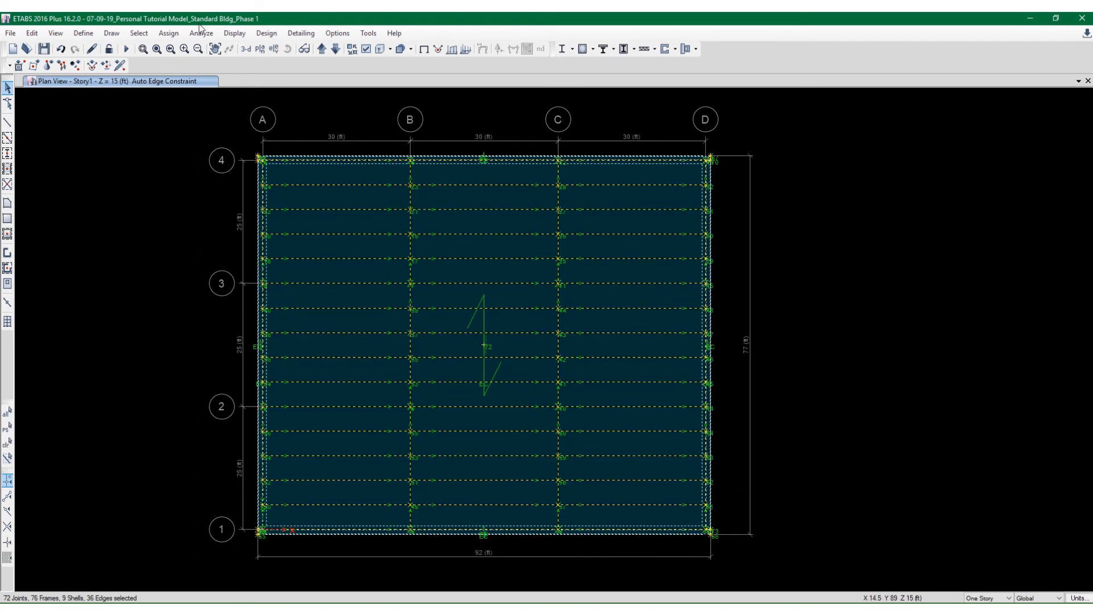
pyautogui.click(169, 33)
pyautogui.click(201, 33)
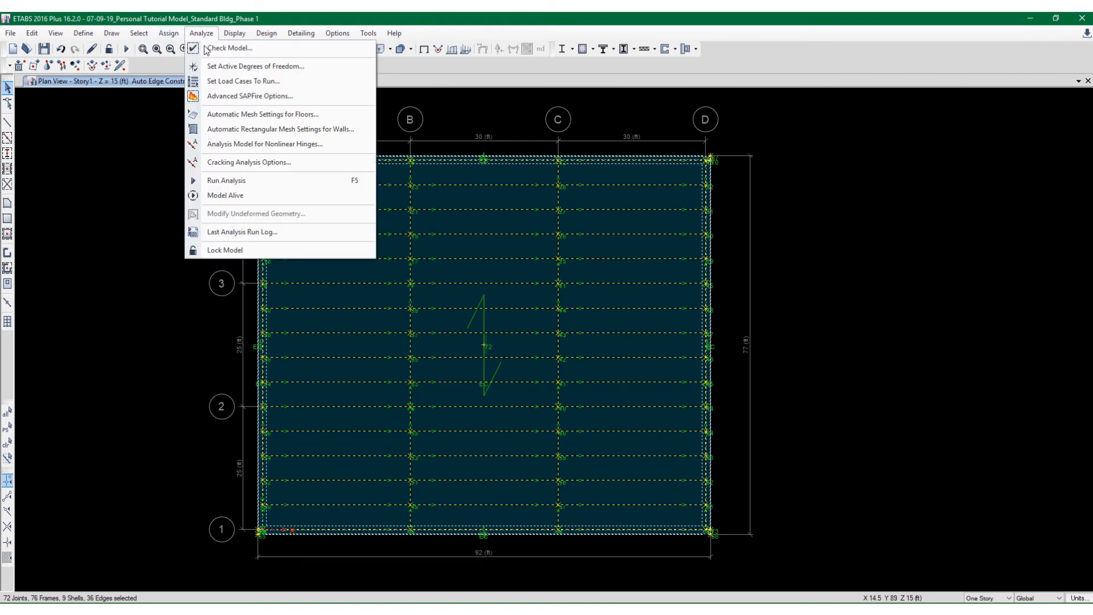
pyautogui.click(224, 114)
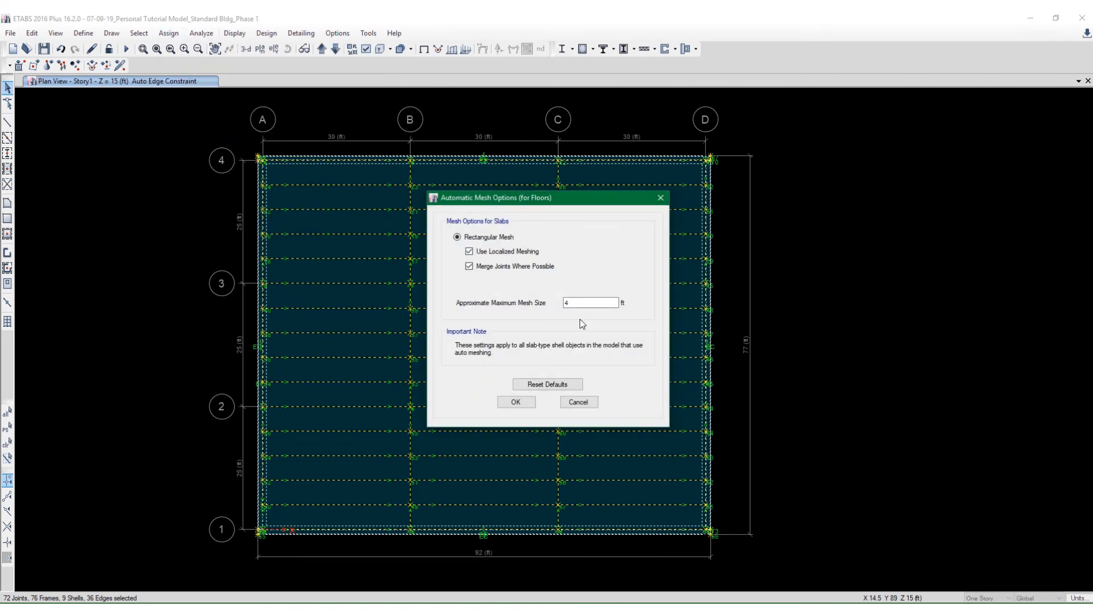
pyautogui.click(516, 402)
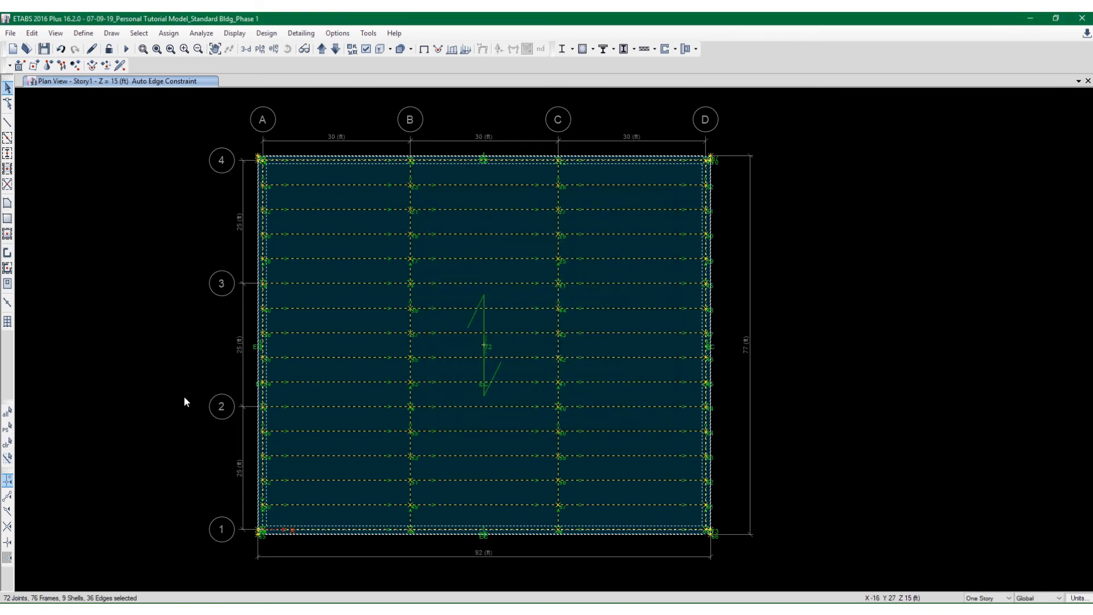
pyautogui.hotkey('ctrl', 'q')
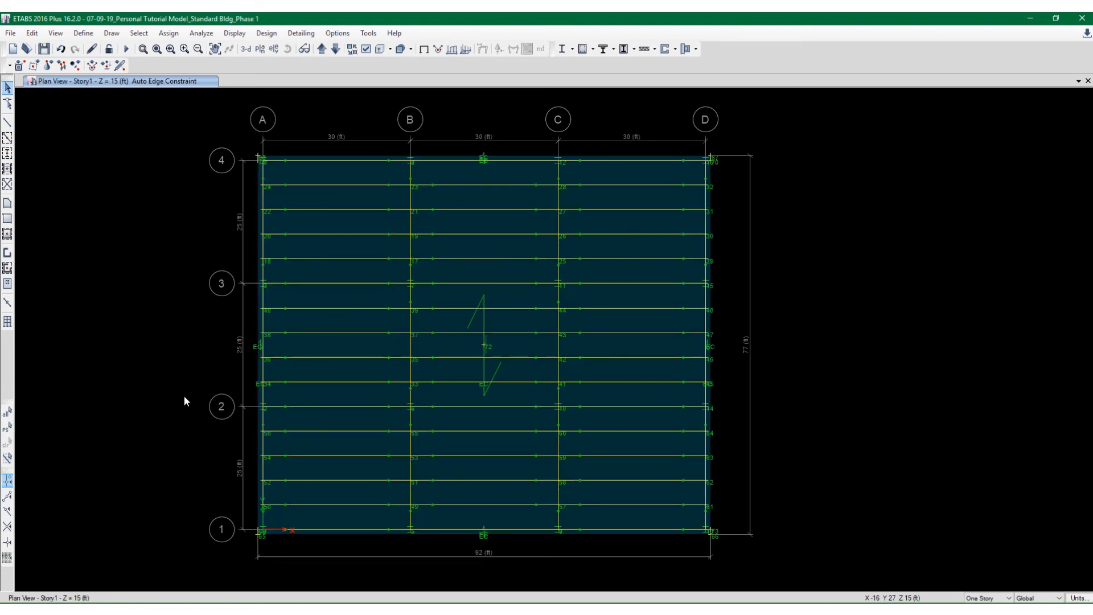
# Rerun the analysis from the default 3D view and inspect the dead-load displacements at the slab corner near grid D-4
pyautogui.click(246, 50)
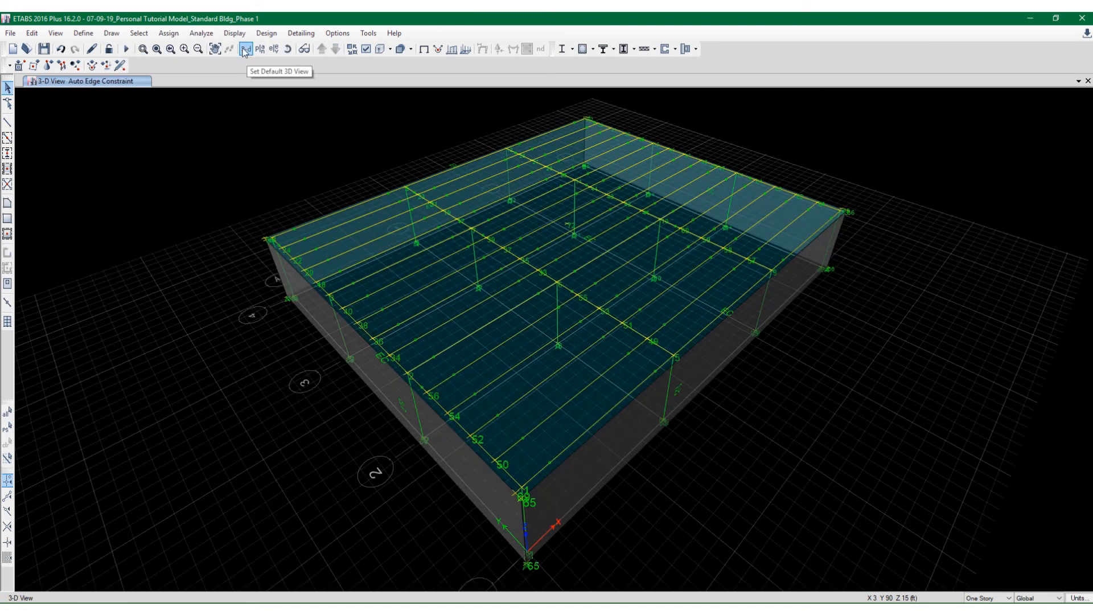
pyautogui.click(126, 49)
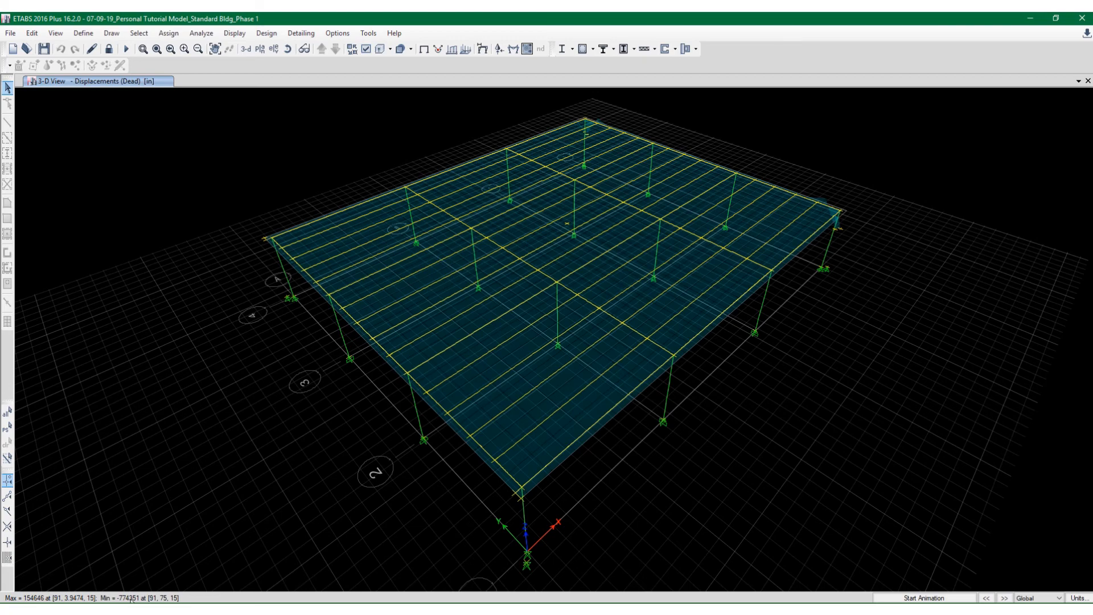
pyautogui.scroll(3, 876, 227)
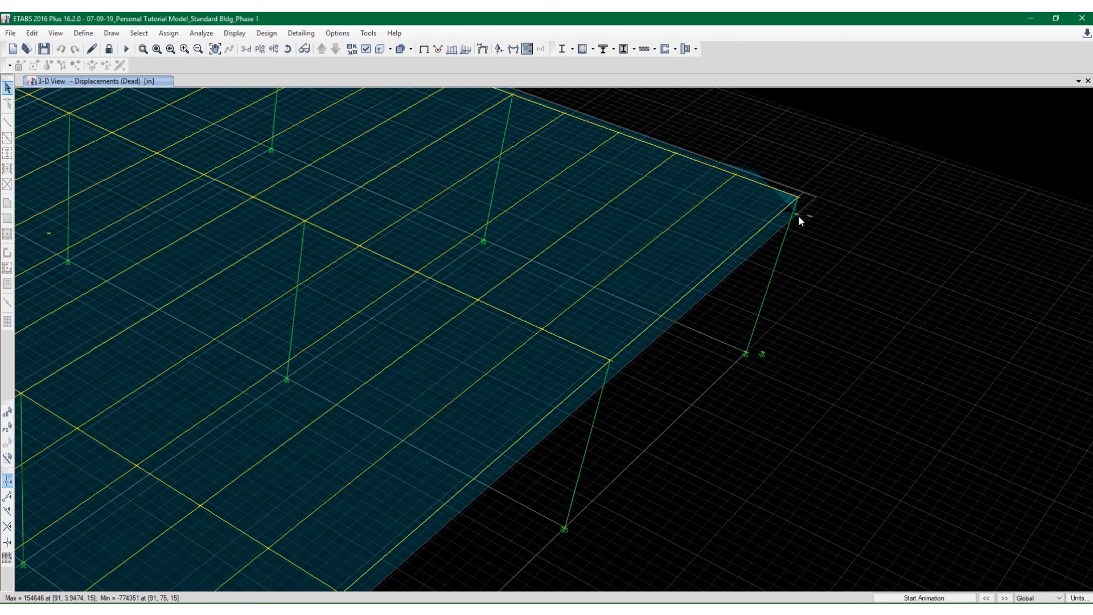
pyautogui.scroll(-4, 827, 175)
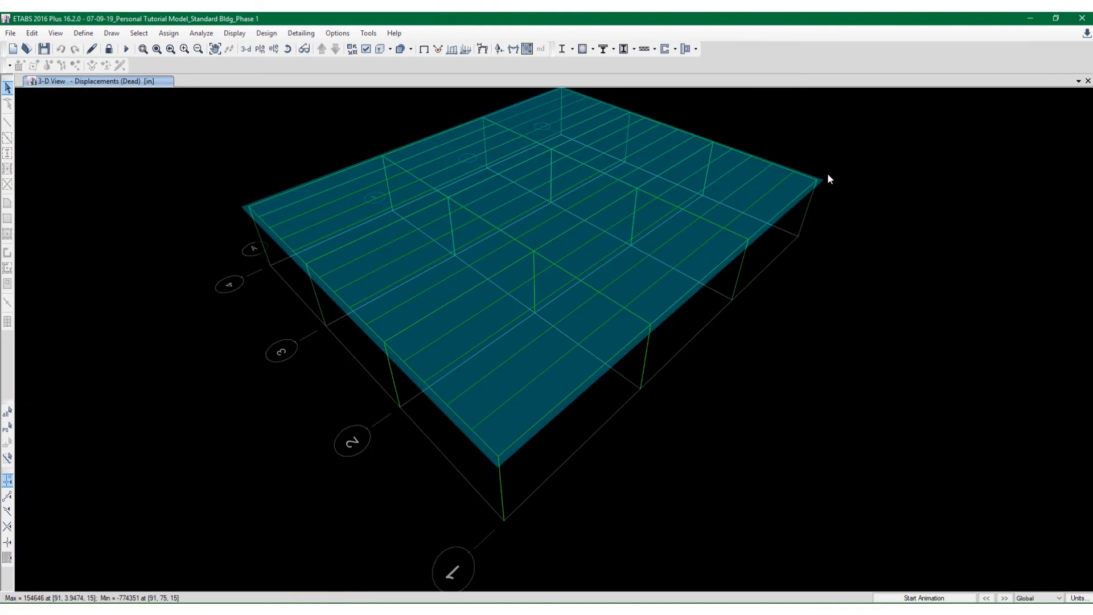
# Examine the dead-load displaced shape of the slab from several angles, including a close-up of an overhanging slab corner
pyautogui.keyDown('shift'); pyautogui.moveTo(827, 191); pyautogui.dragTo(900, 296, button='middle'); pyautogui.keyUp('shift')
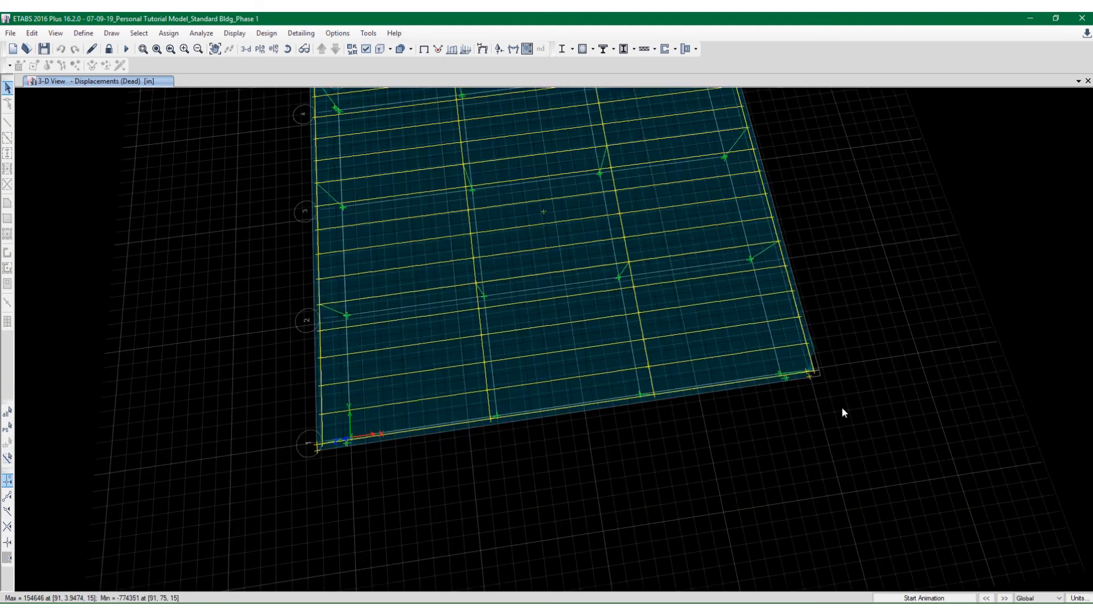
pyautogui.scroll(6, 821, 364)
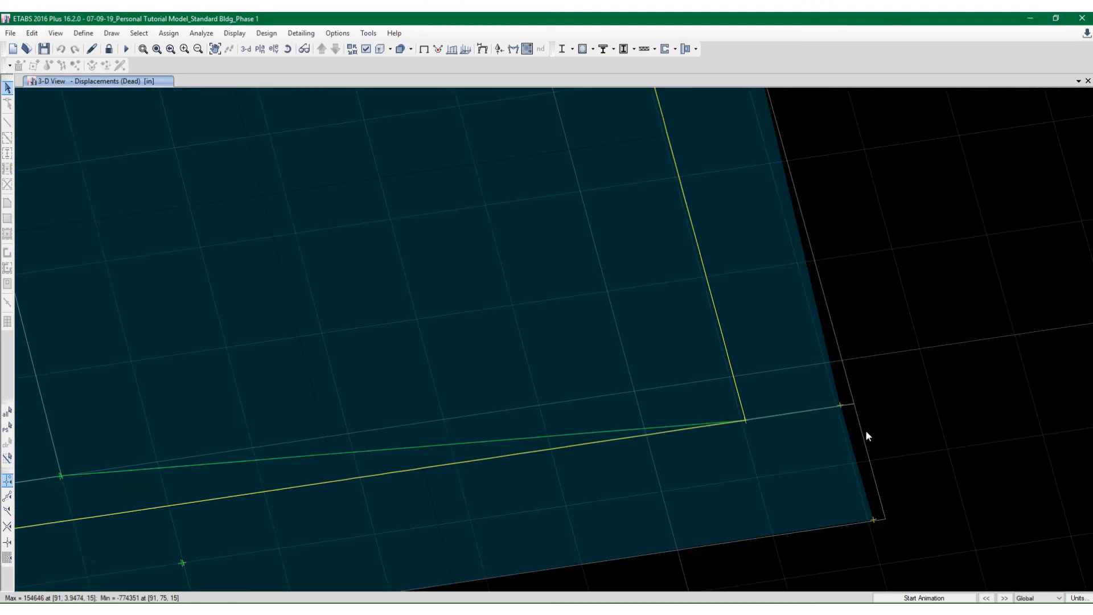
pyautogui.scroll(-6, 866, 431)
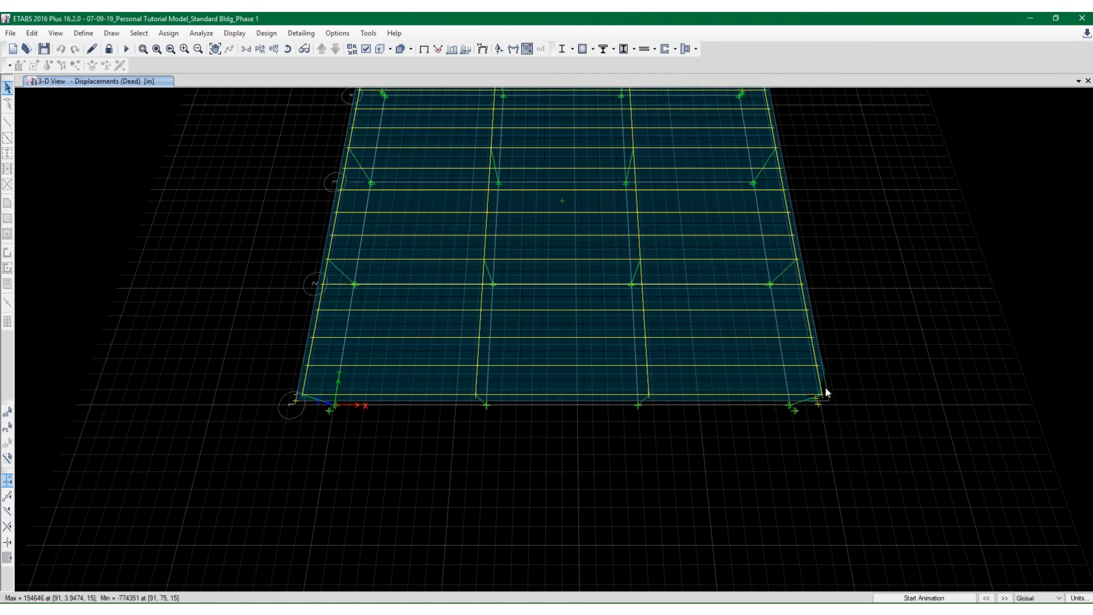
pyautogui.keyDown('shift'); pyautogui.moveTo(826, 393); pyautogui.dragTo(813, 308, button='middle'); pyautogui.keyUp('shift')
pyautogui.moveTo(859, 359)
pyautogui.keyDown('shift'); pyautogui.mouseDown(button='middle')
pyautogui.moveTo(797, 275)
pyautogui.moveTo(830, 294)
pyautogui.moveTo(791, 293)
pyautogui.moveTo(838, 296)
pyautogui.mouseUp(button='middle'); pyautogui.keyUp('shift')
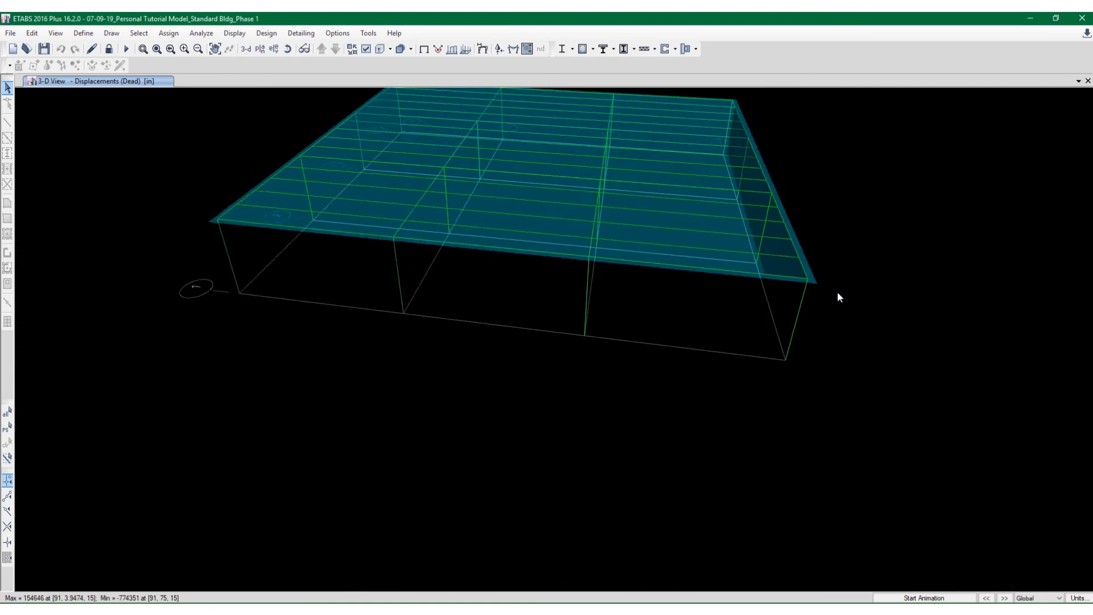
pyautogui.keyDown('shift'); pyautogui.moveTo(576, 268); pyautogui.dragTo(708, 242, button='middle'); pyautogui.keyUp('shift')
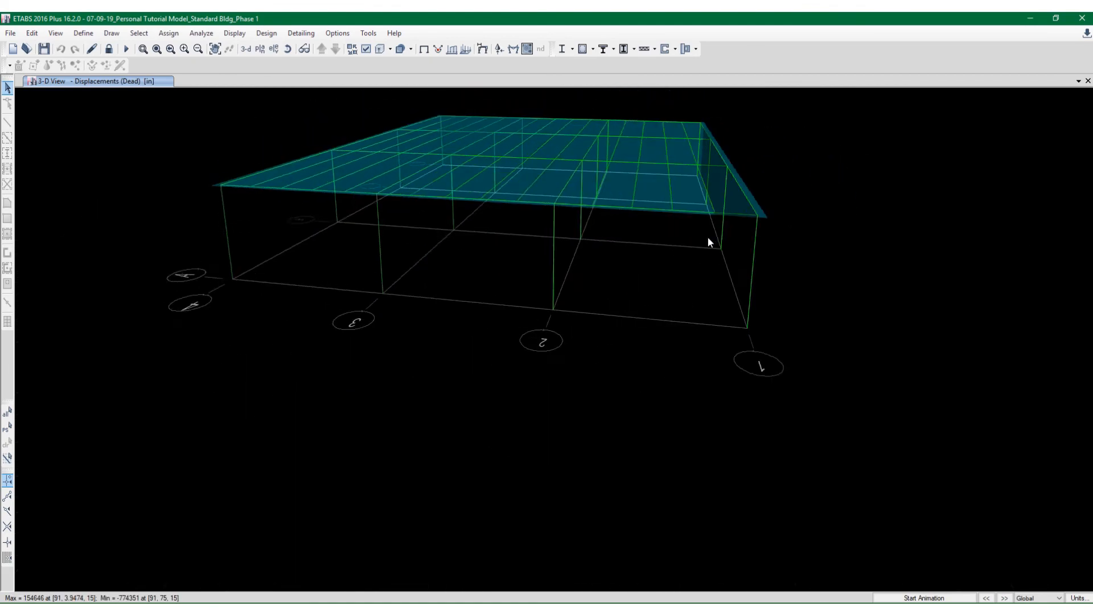
pyautogui.keyDown('shift'); pyautogui.moveTo(531, 275); pyautogui.dragTo(502, 319, button='middle'); pyautogui.keyUp('shift')
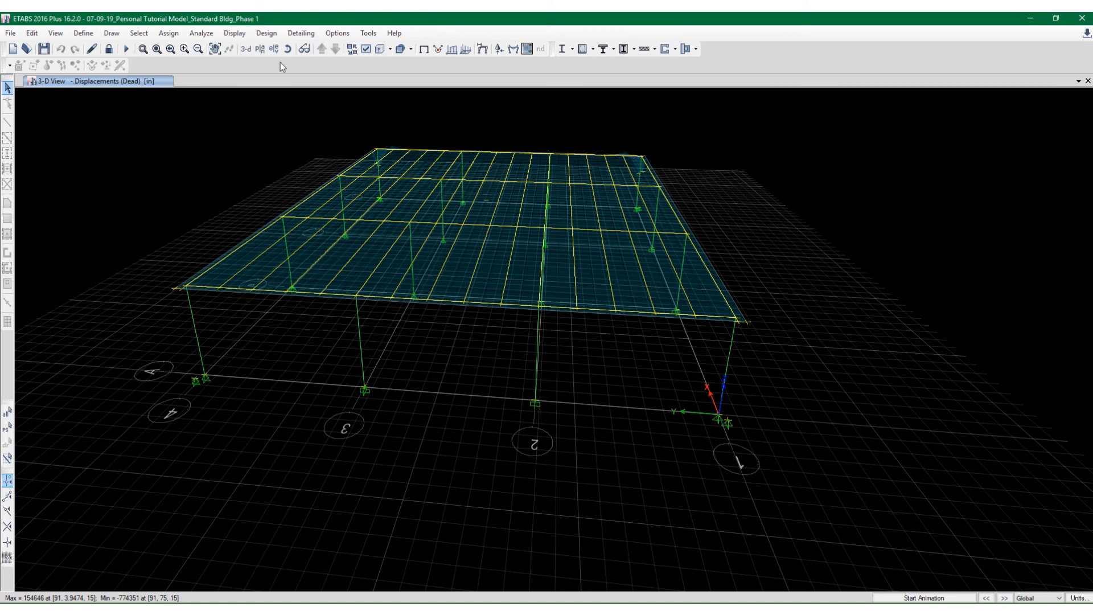
# Open the Story1 plan view and unlock the model, deleting the analysis results
pyautogui.click(260, 50)
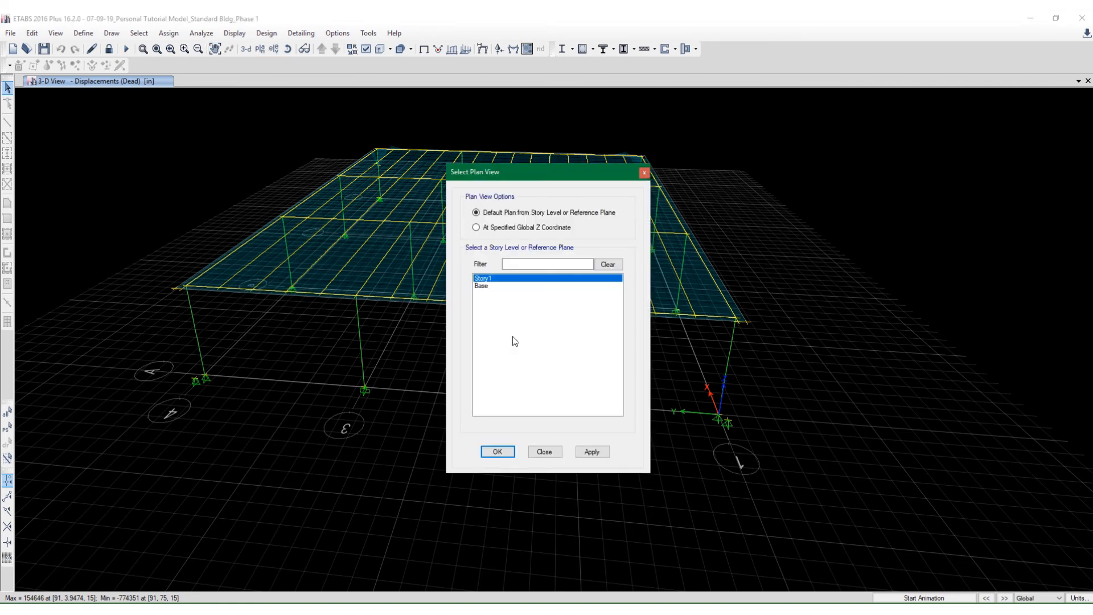
pyautogui.click(493, 286)
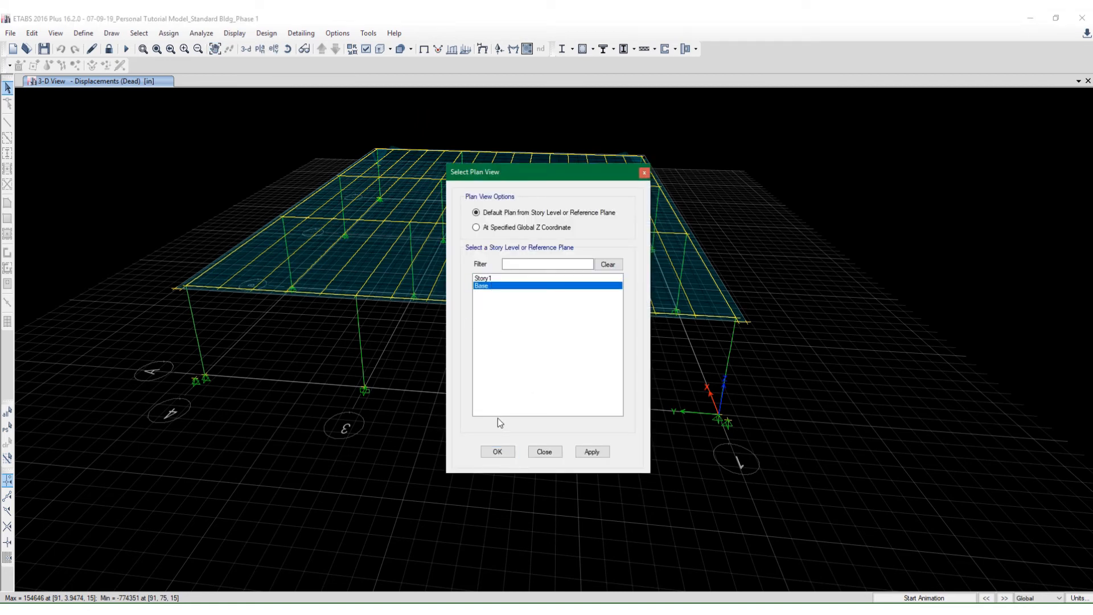
pyautogui.click(483, 278)
pyautogui.click(495, 451)
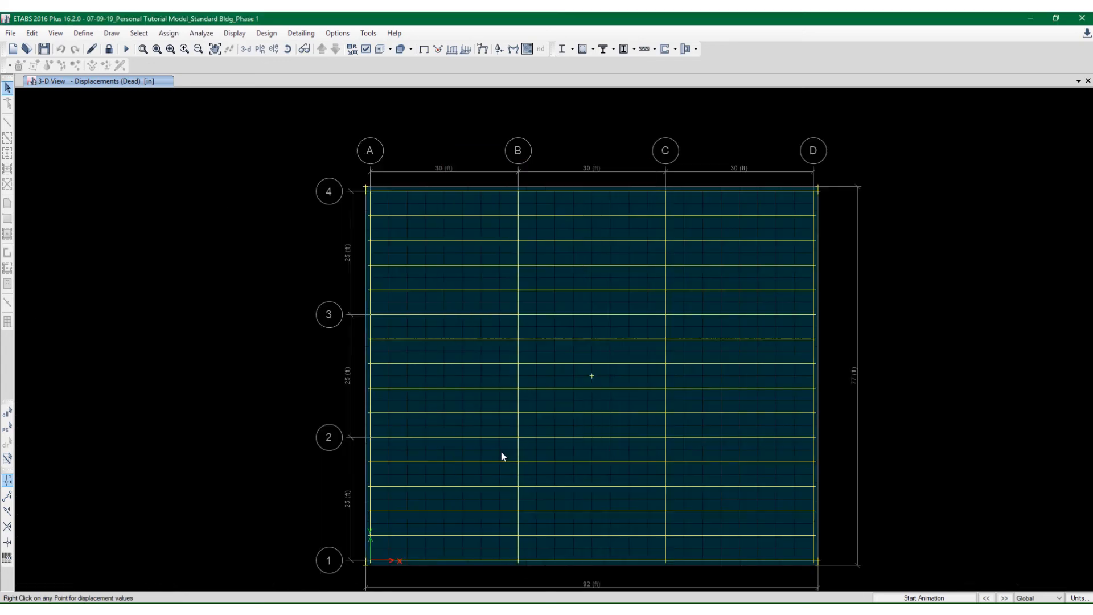
pyautogui.click(109, 50)
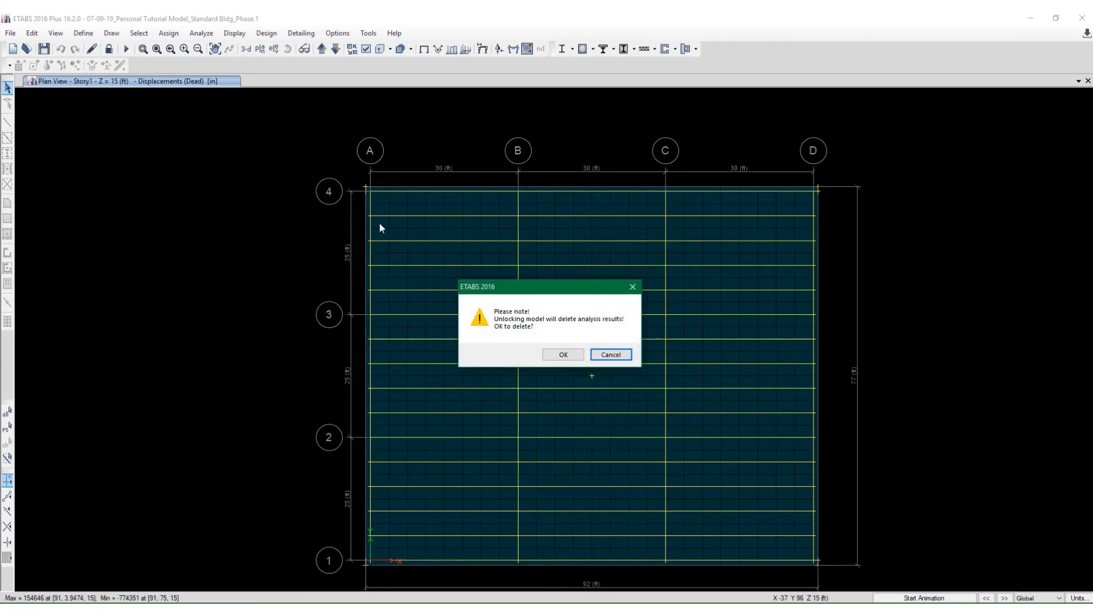
pyautogui.click(564, 355)
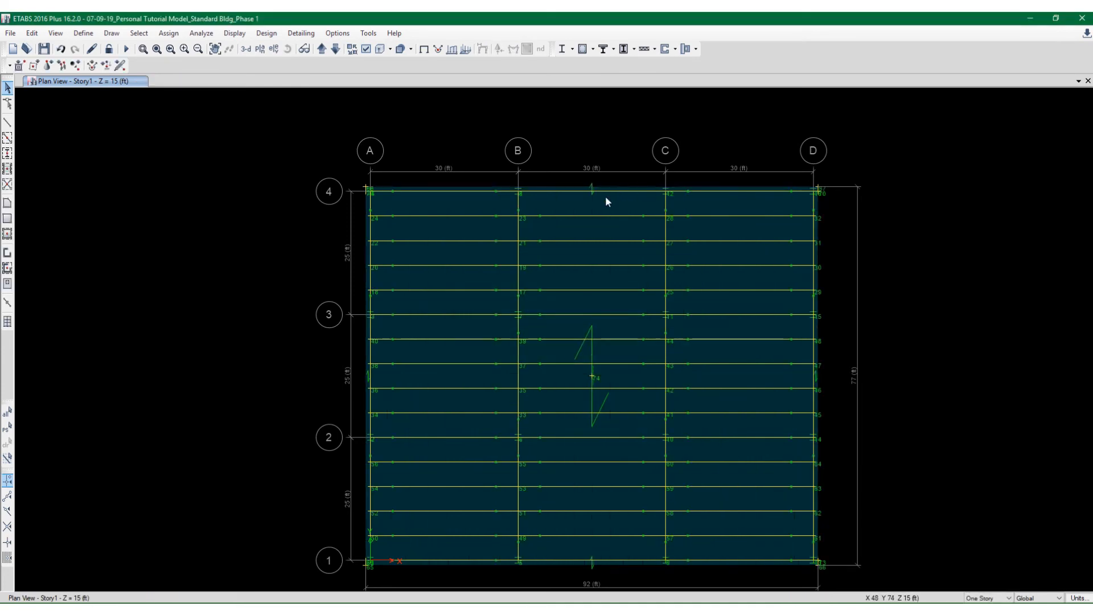
# Delete the narrow slab overhang strips outside grid line 4 and grid line D on Story1
pyautogui.scroll(5, 595, 198)
pyautogui.click(610, 144)
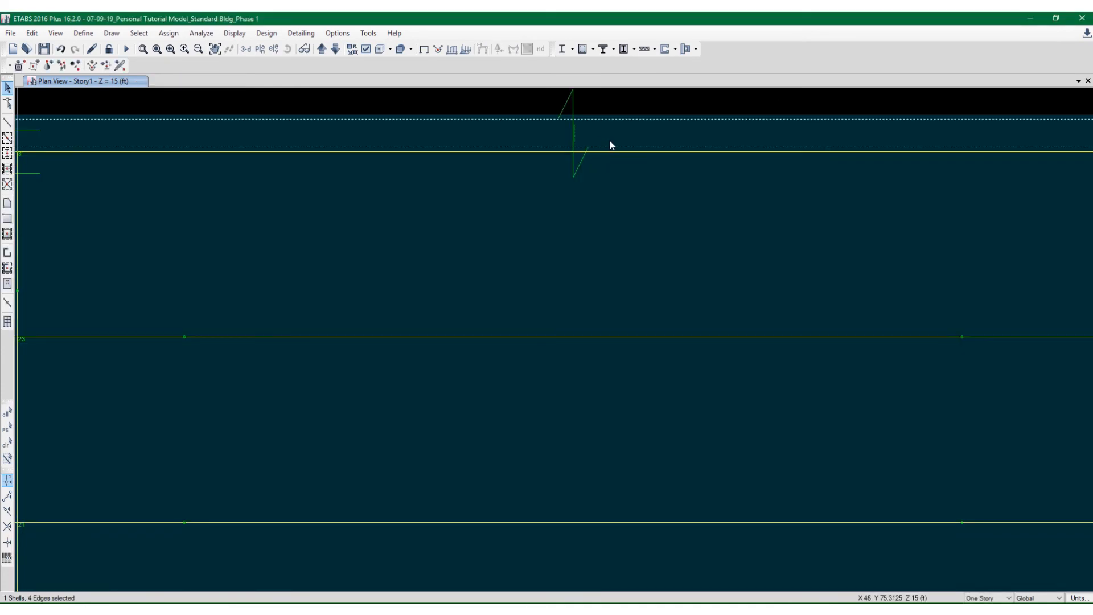
pyautogui.scroll(-5, 613, 144)
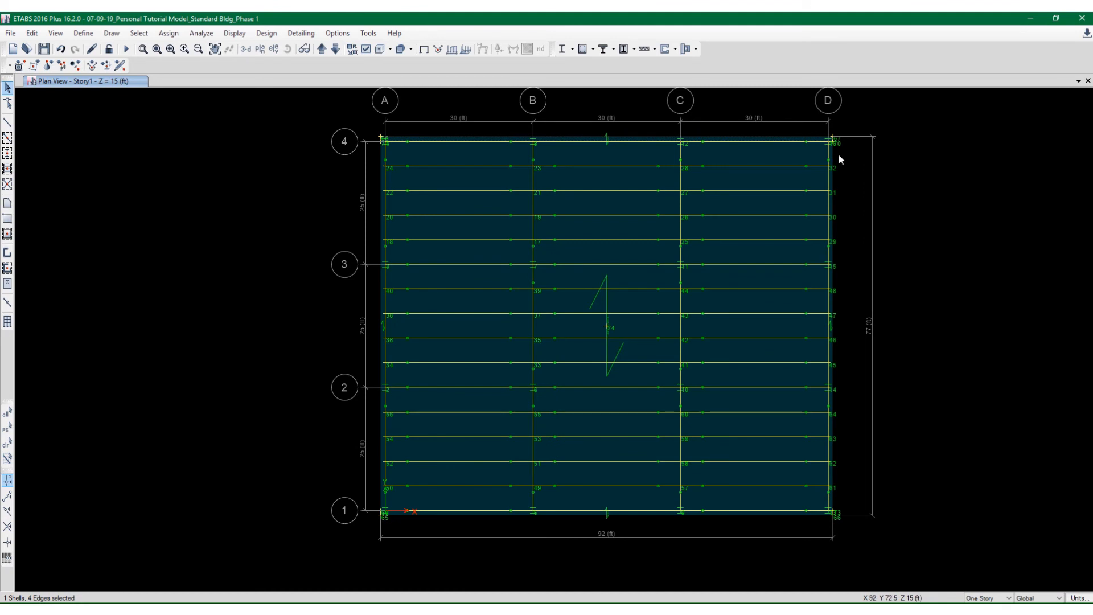
pyautogui.scroll(3, 838, 152)
pyautogui.press('Delete')
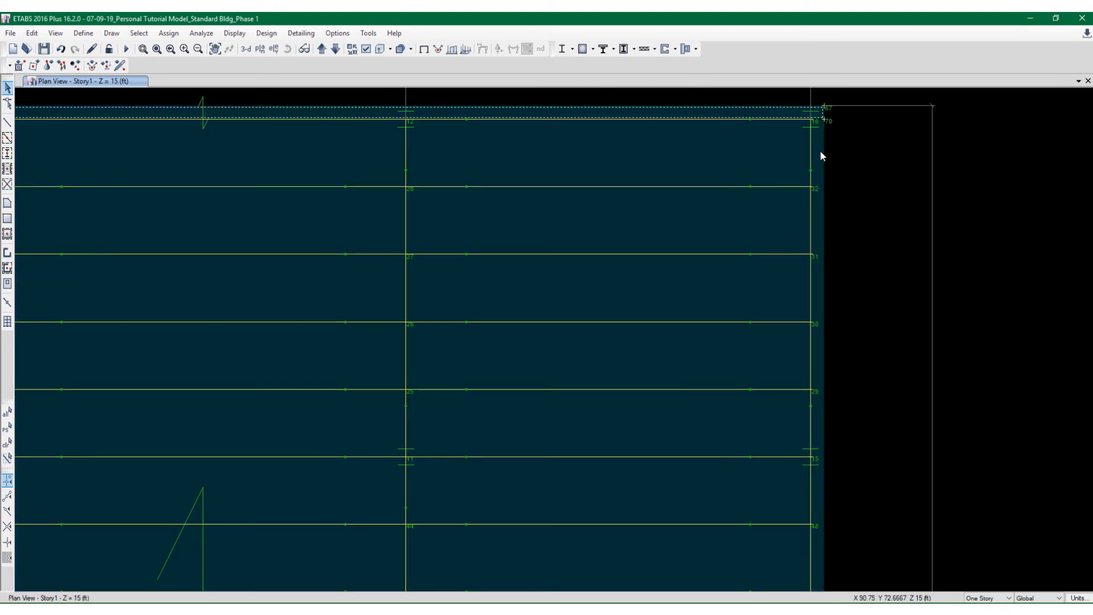
pyautogui.click(812, 146)
pyautogui.click(810, 158)
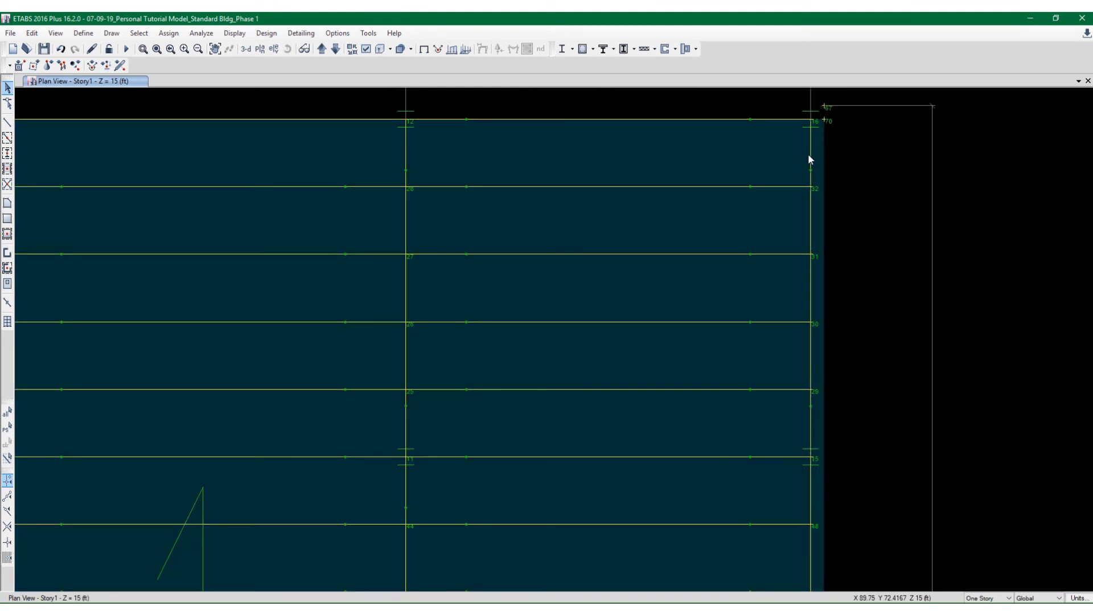
pyautogui.press('F3')
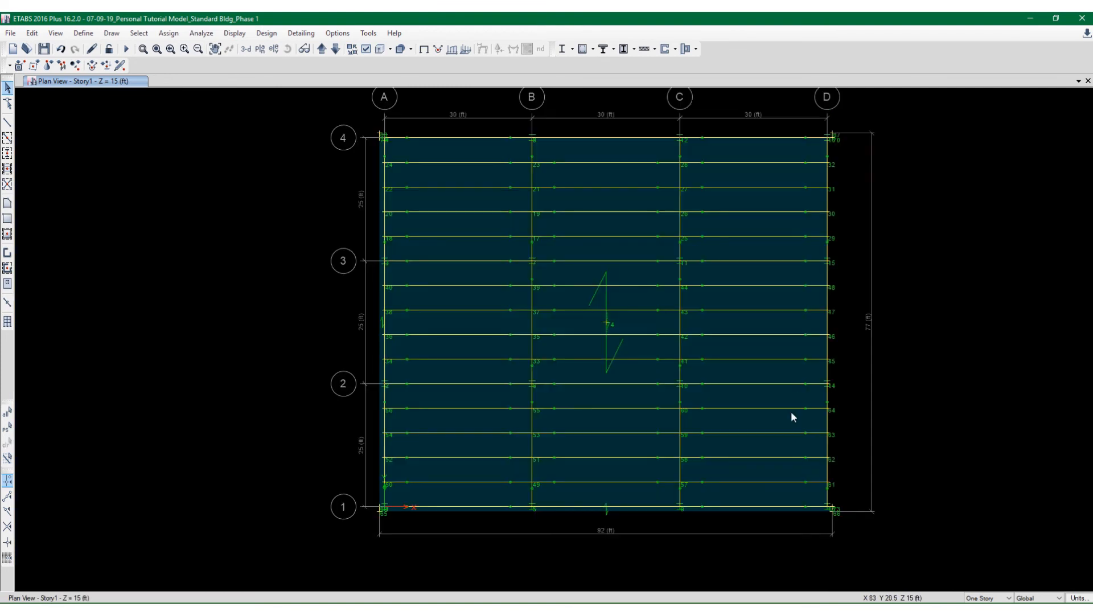
# Delete the remaining slab overhang strips outside grid line 1 and grid line A, leaving only the main floor slab
pyautogui.scroll(5, 782, 499)
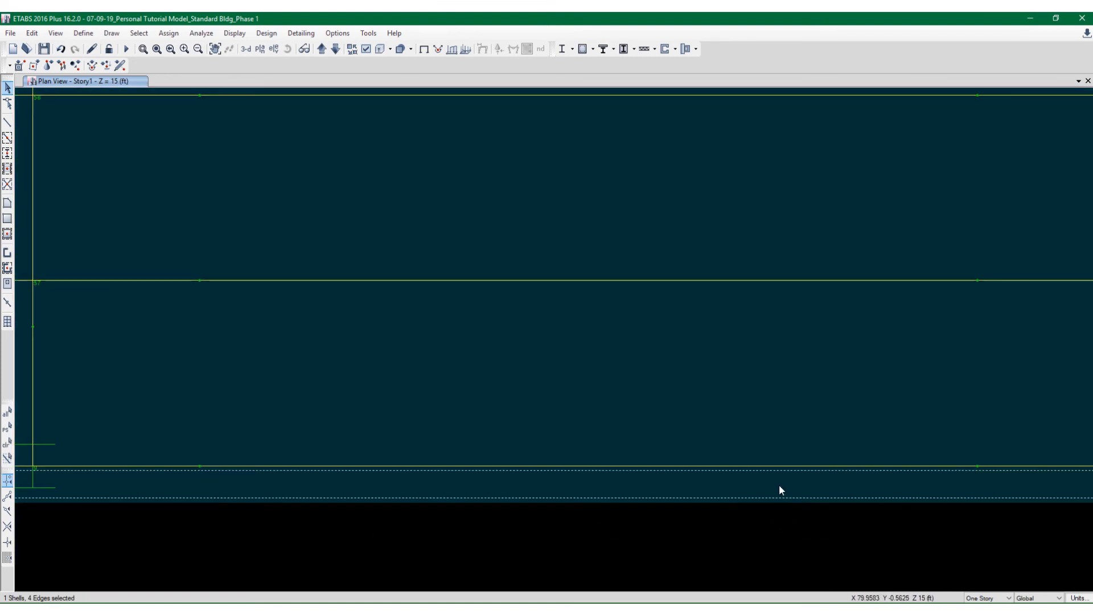
pyautogui.scroll(-6, 802, 459)
pyautogui.scroll(5, 670, 349)
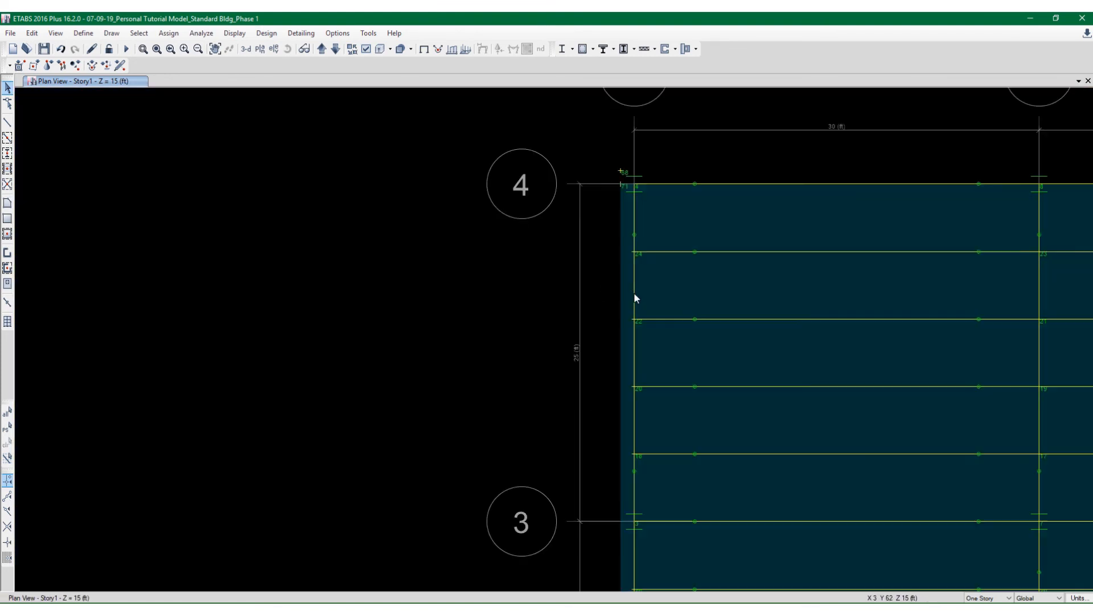
pyautogui.scroll(-3, 626, 278)
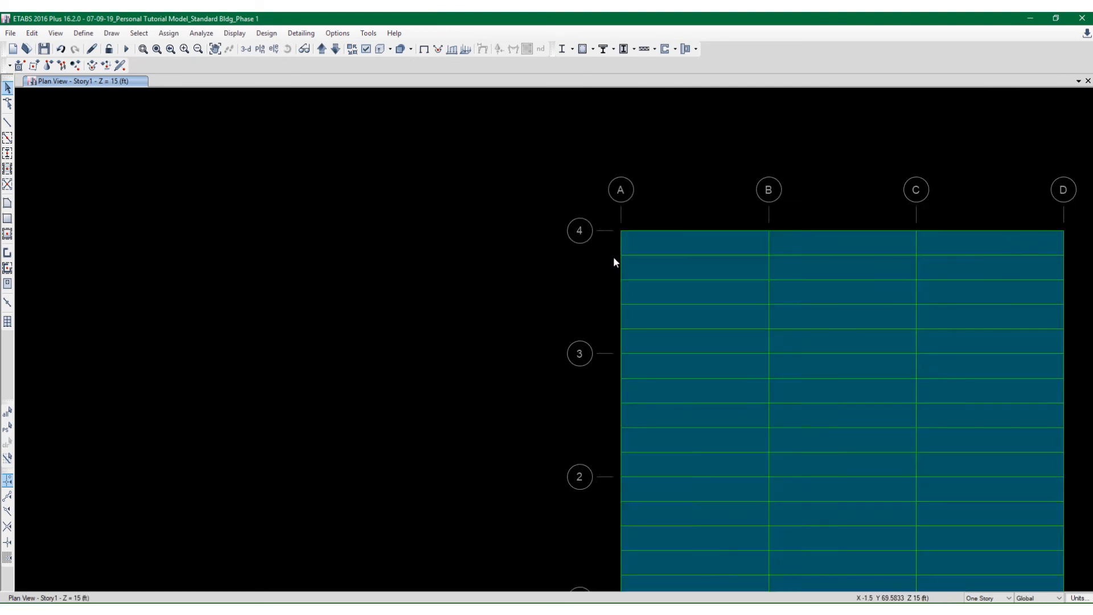
pyautogui.scroll(-3, 579, 231)
pyautogui.scroll(3, 582, 219)
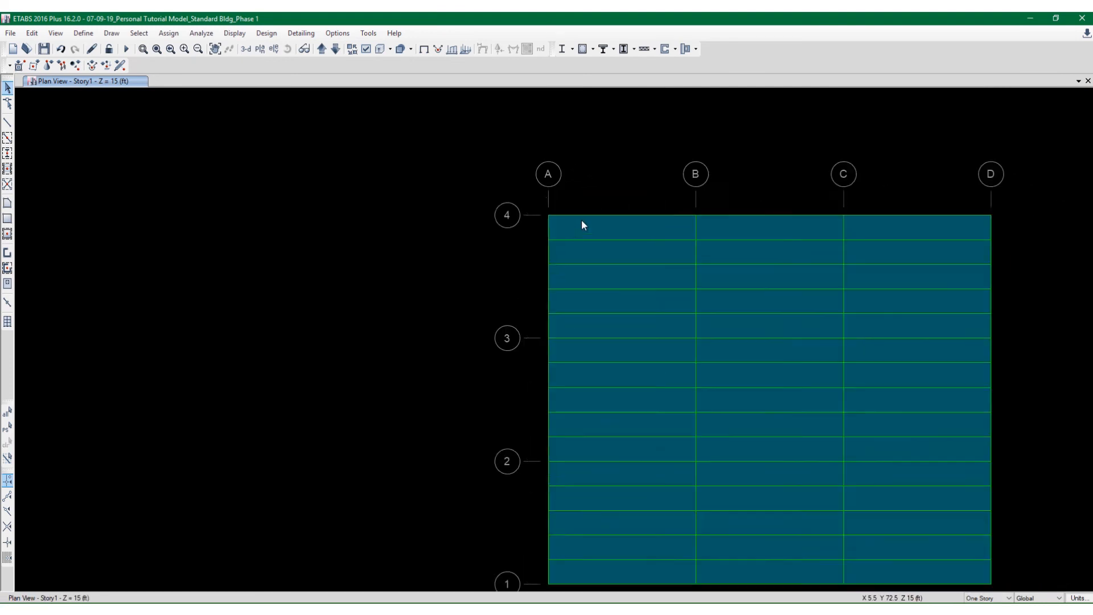
pyautogui.moveTo(582, 228); pyautogui.dragTo(500, 193, button='middle')
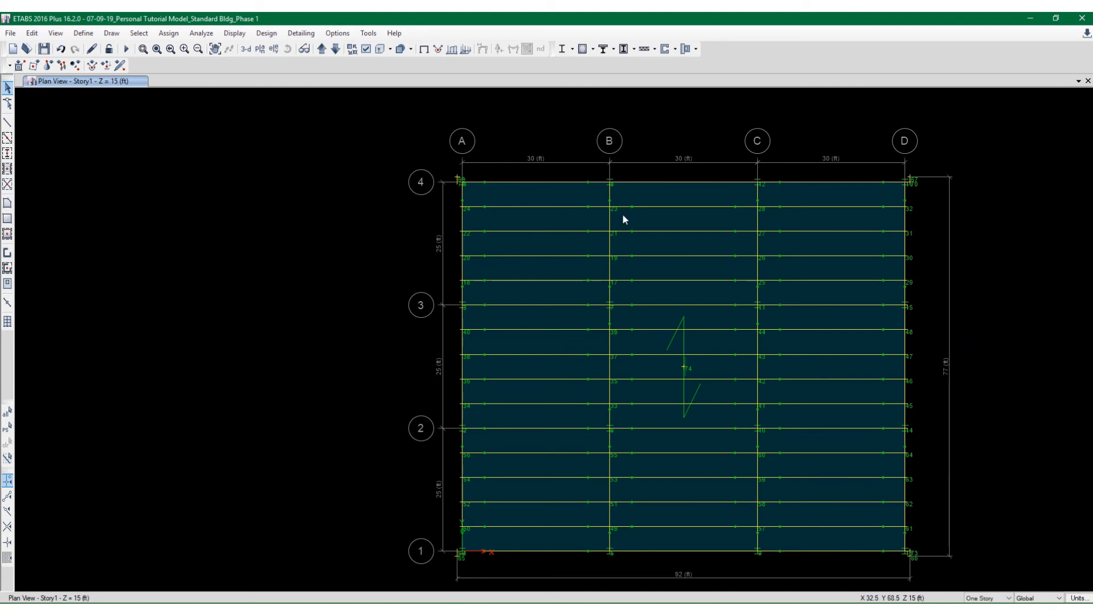
# Expand the main Story1 floor slab outward by an offset of 12 in on all sides
pyautogui.click(518, 198)
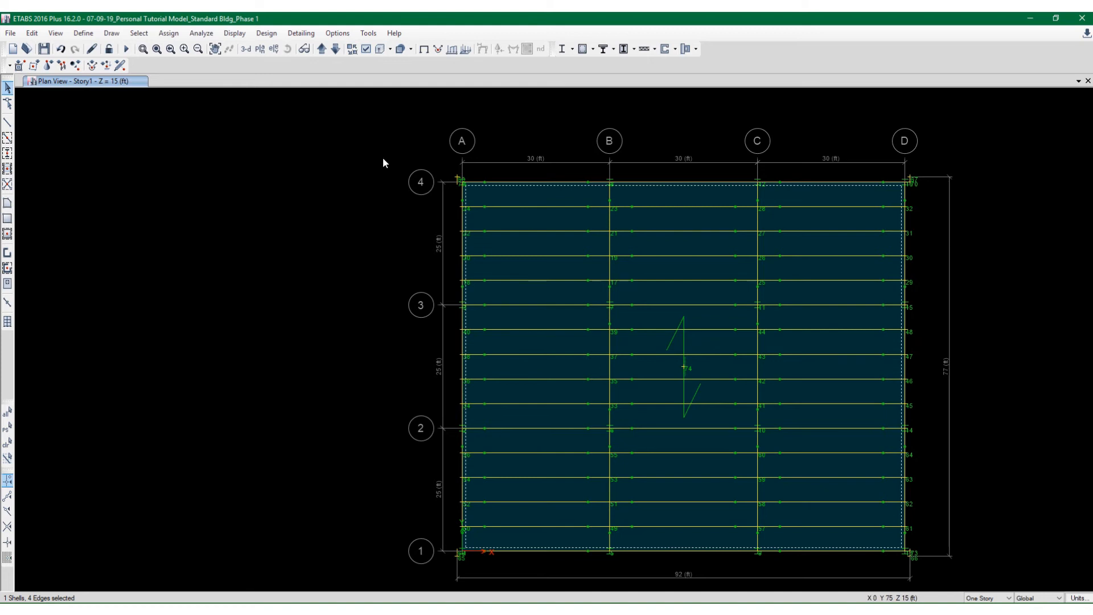
pyautogui.click(32, 33)
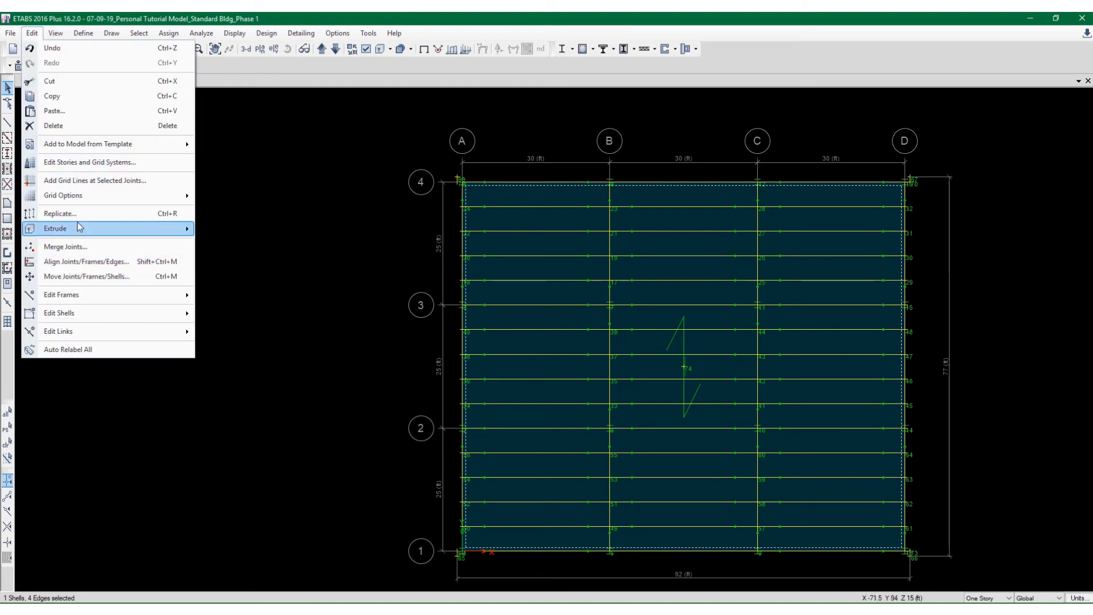
pyautogui.moveTo(106, 312)
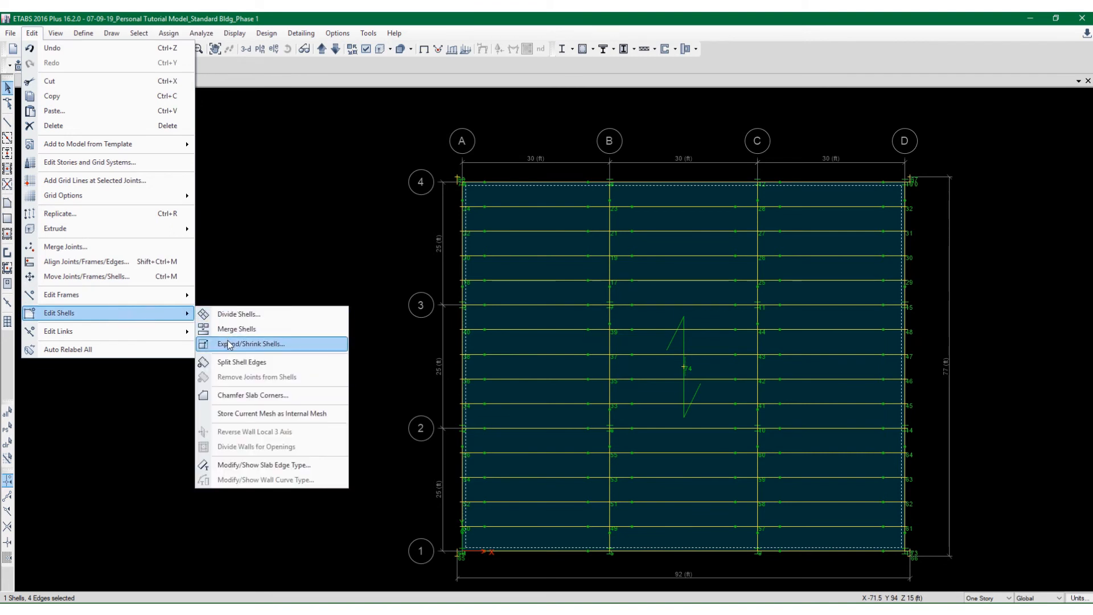
pyautogui.click(251, 344)
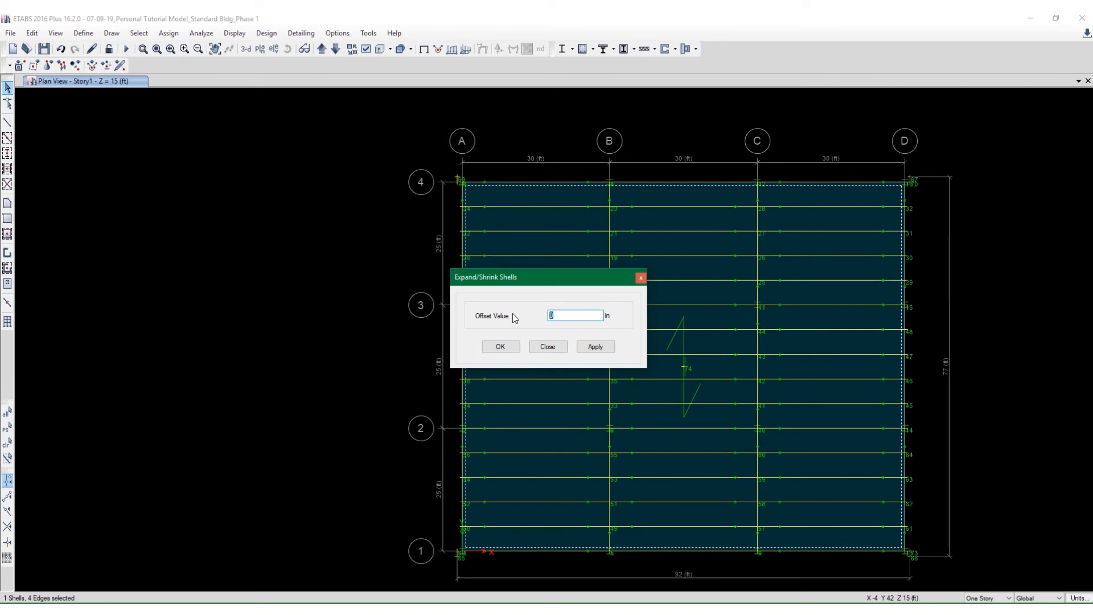
pyautogui.write('12')
pyautogui.click(595, 346)
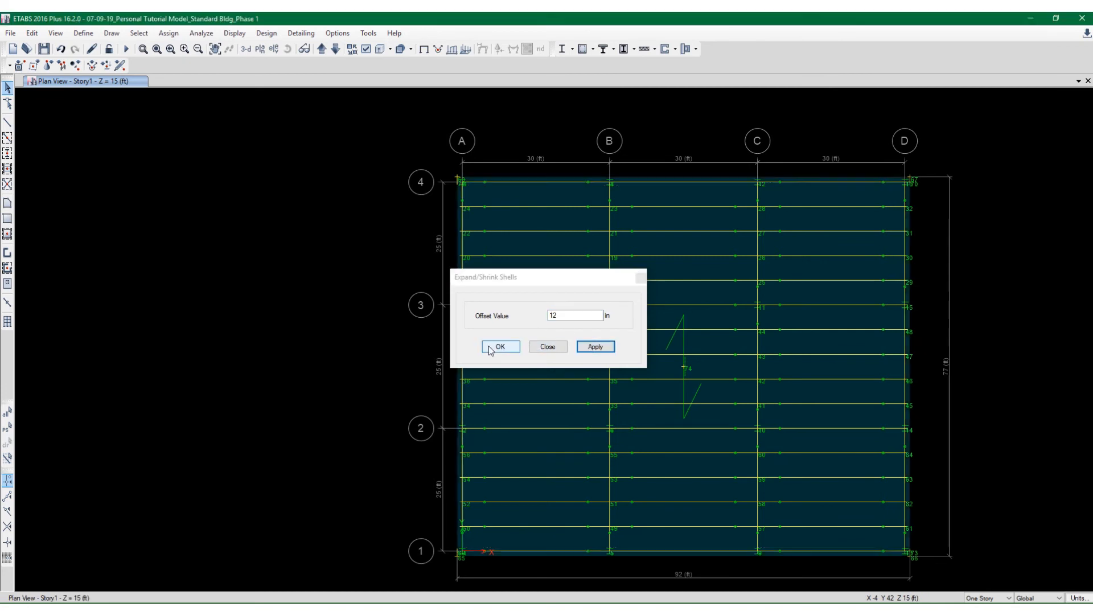
pyautogui.click(500, 347)
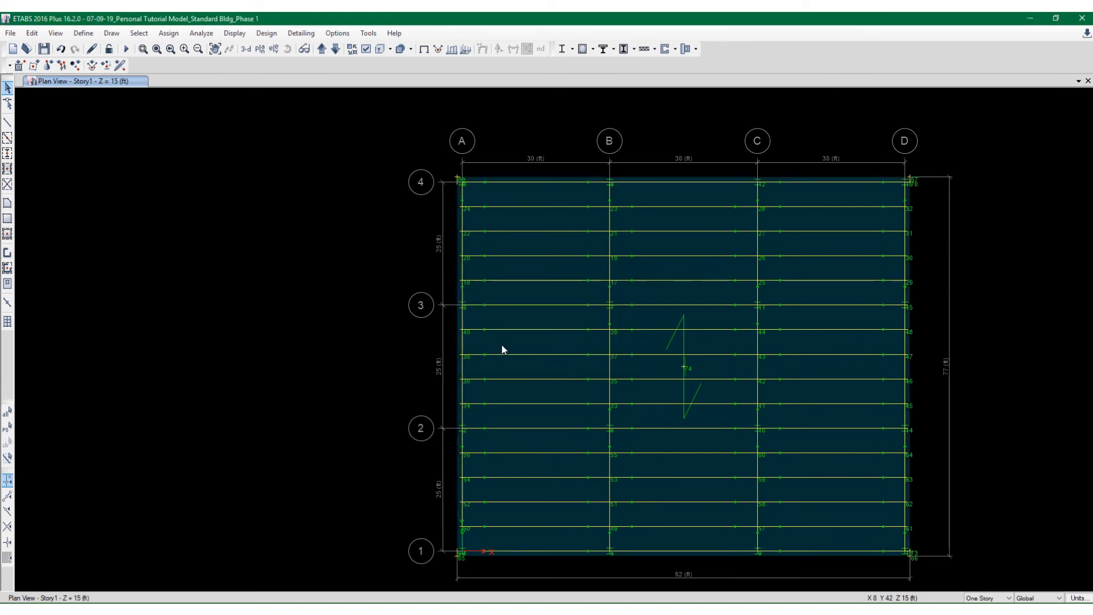
# Check the expanded slab's outline by selecting it, clear the selection and save the model
pyautogui.click(43, 49)
pyautogui.click(527, 203)
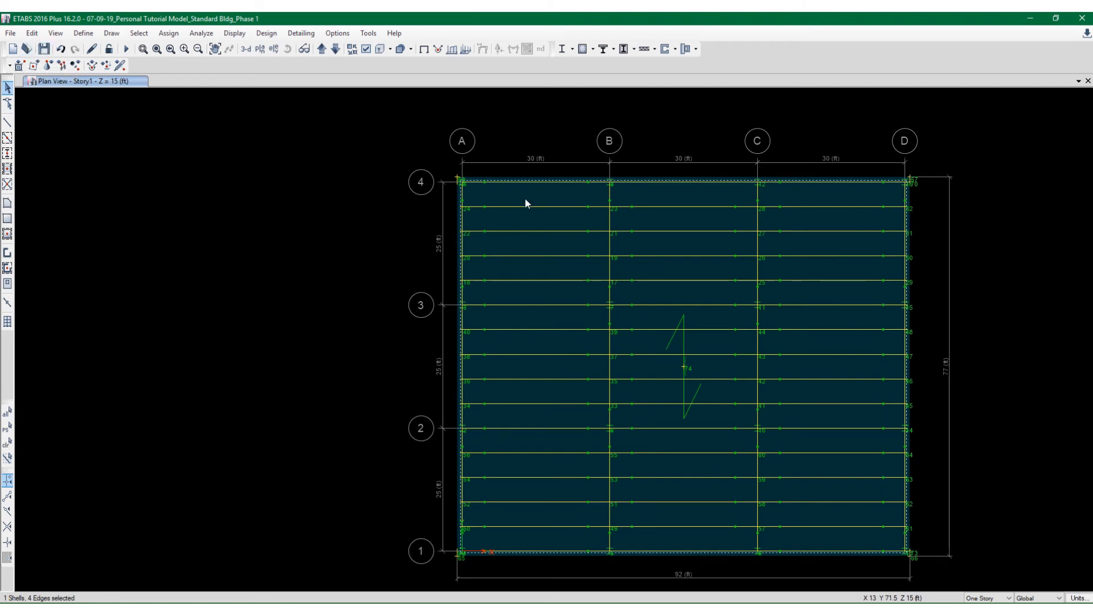
pyautogui.click(524, 201)
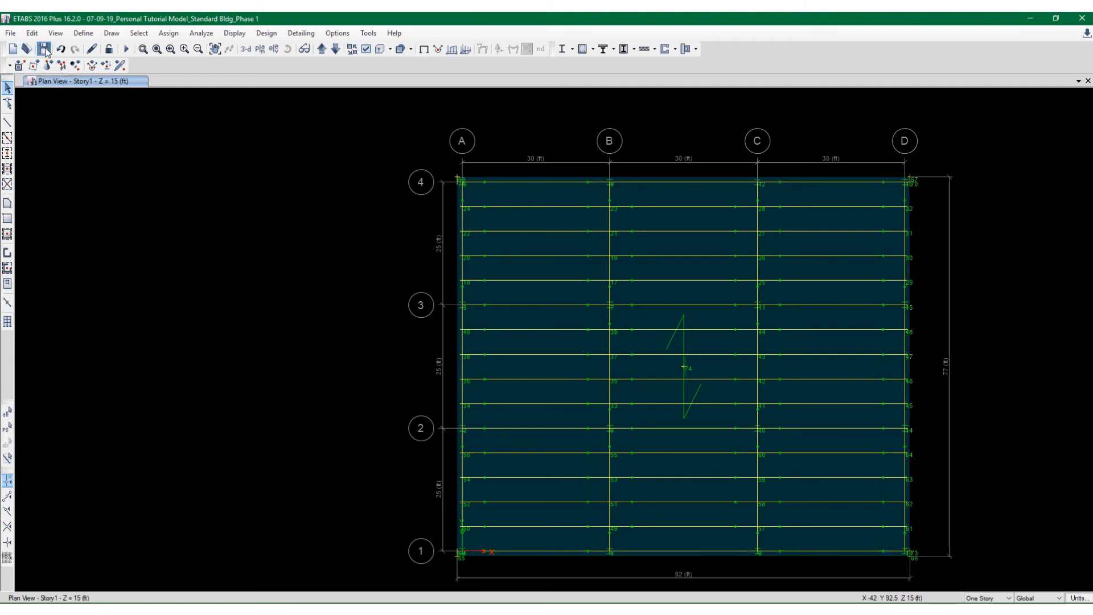
pyautogui.click(45, 50)
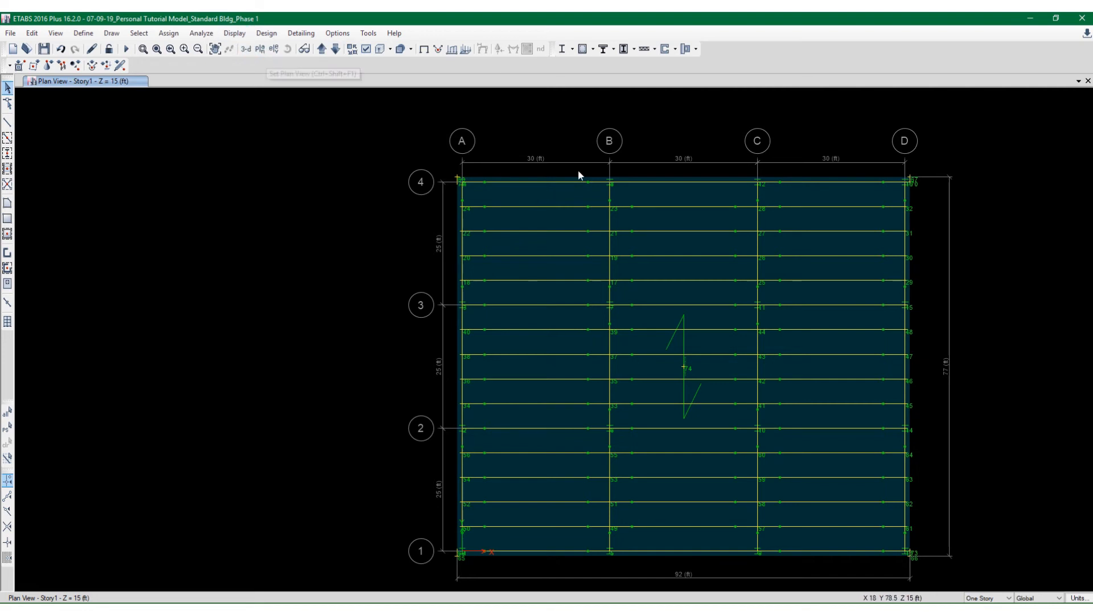
# Switch to the default 3D view and turn off the horizon display
pyautogui.click(246, 50)
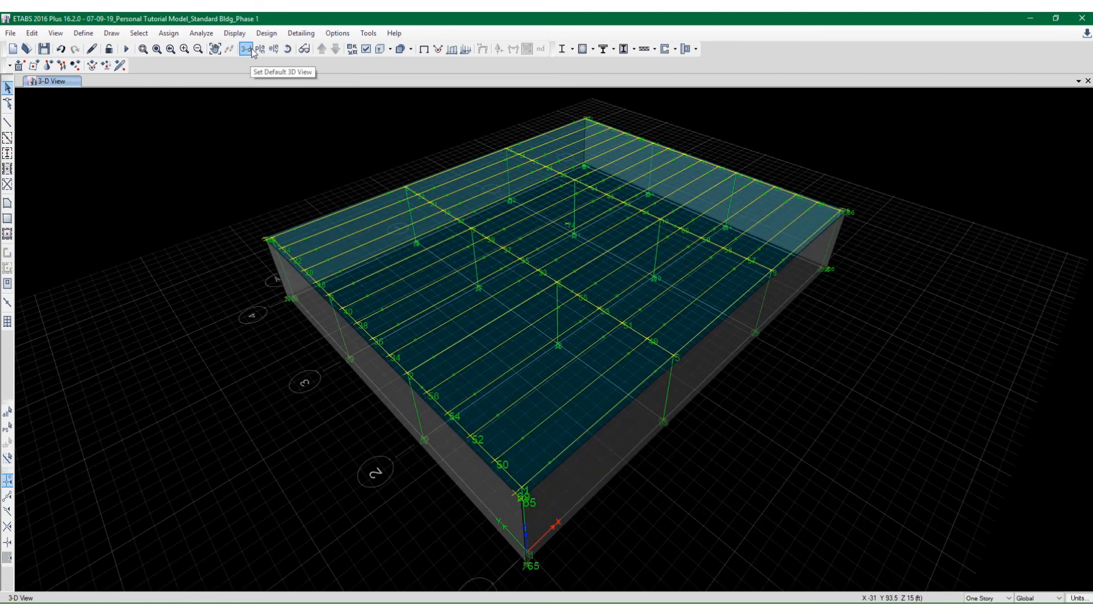
pyautogui.click(368, 49)
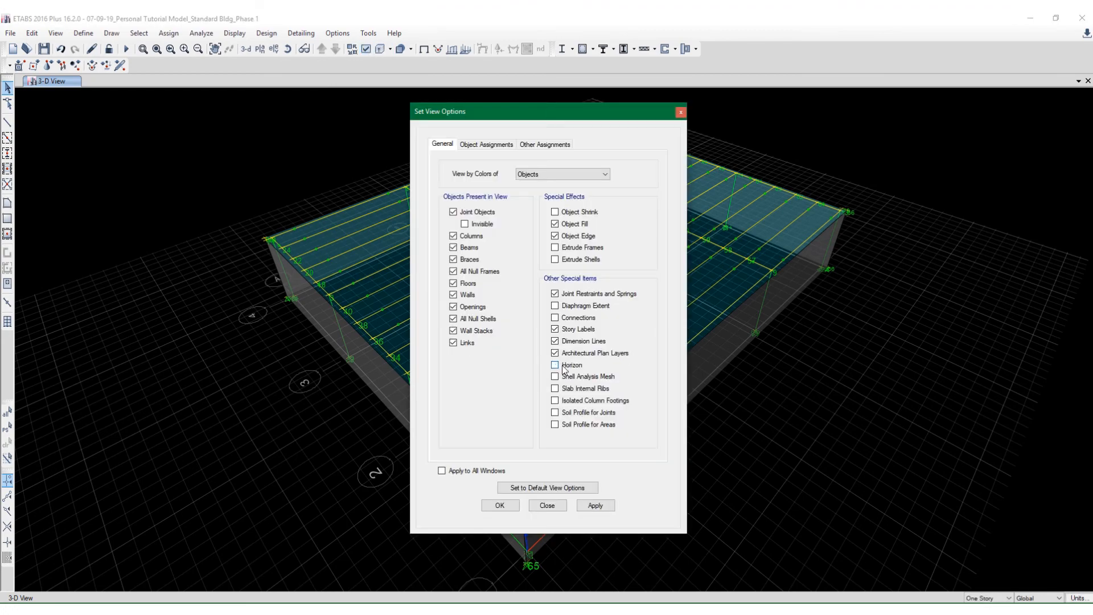
pyautogui.click(499, 505)
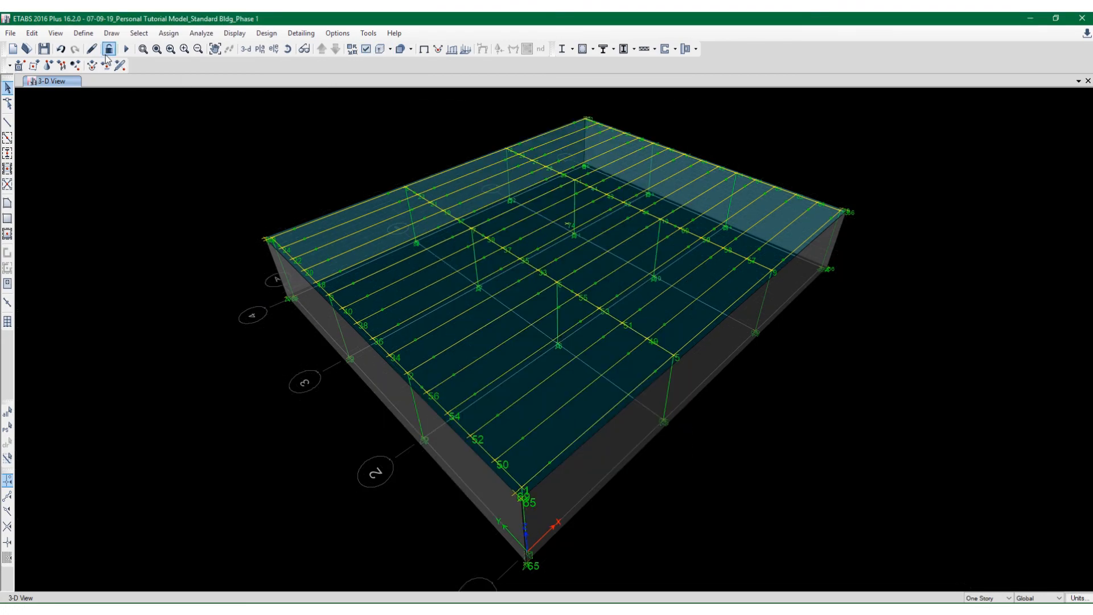
# Rerun the analysis and examine the dead-load displaced shape of the slab in 3D
pyautogui.click(126, 50)
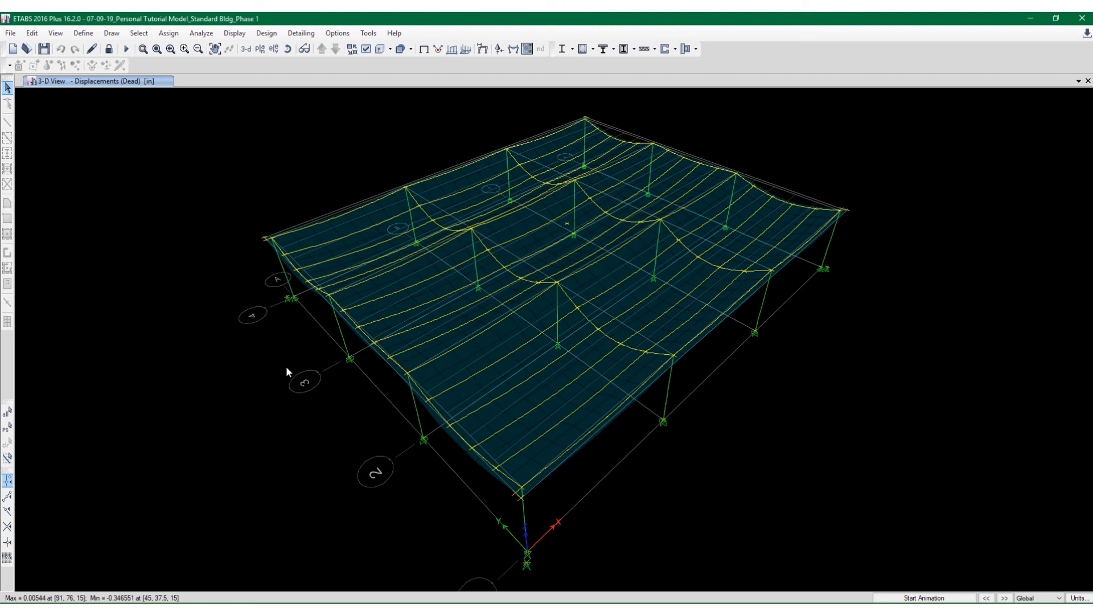
pyautogui.moveTo(286, 367); pyautogui.dragTo(276, 349, button='middle')
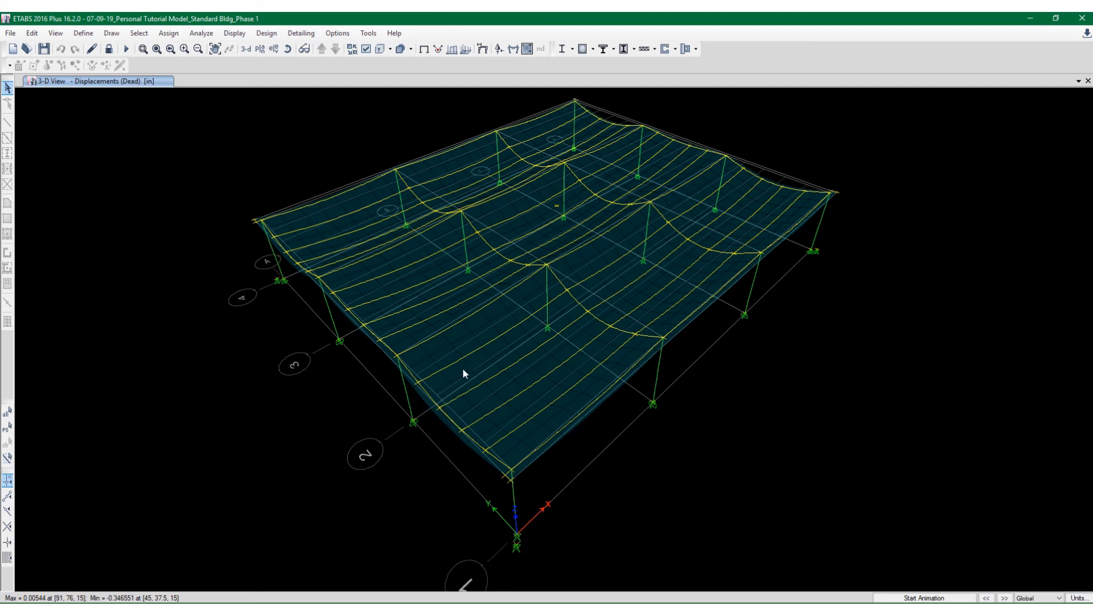
# Play and stop the dead-load displacement animation of the slab, and display the steel design sections in 3D
pyautogui.moveTo(516, 391); pyautogui.dragTo(539, 410, button='middle')
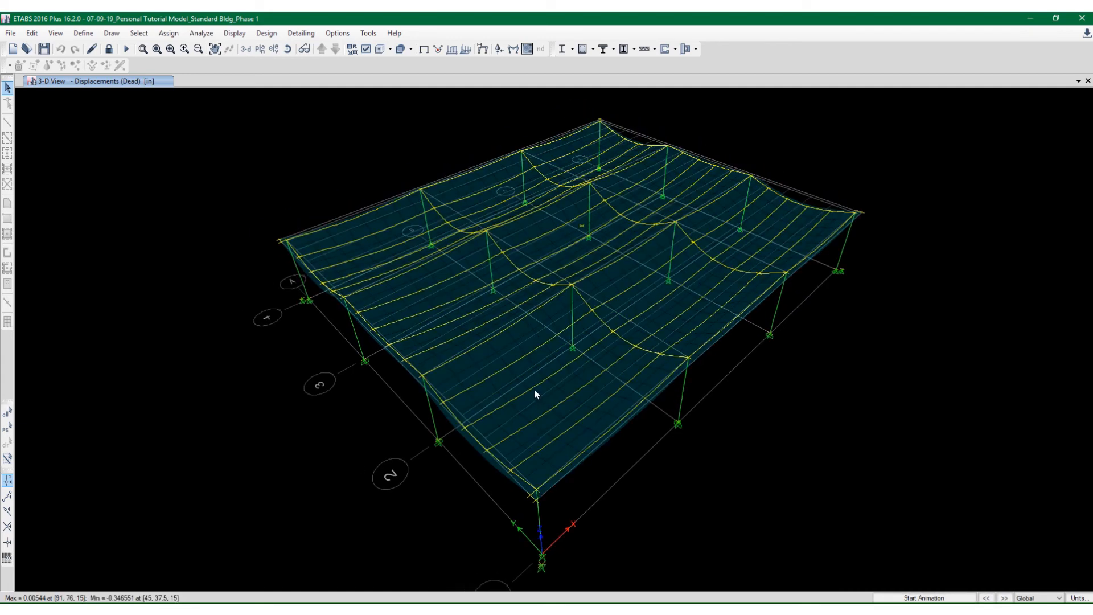
pyautogui.moveTo(529, 393)
pyautogui.moveTo(562, 342); pyautogui.dragTo(554, 353, button='middle')
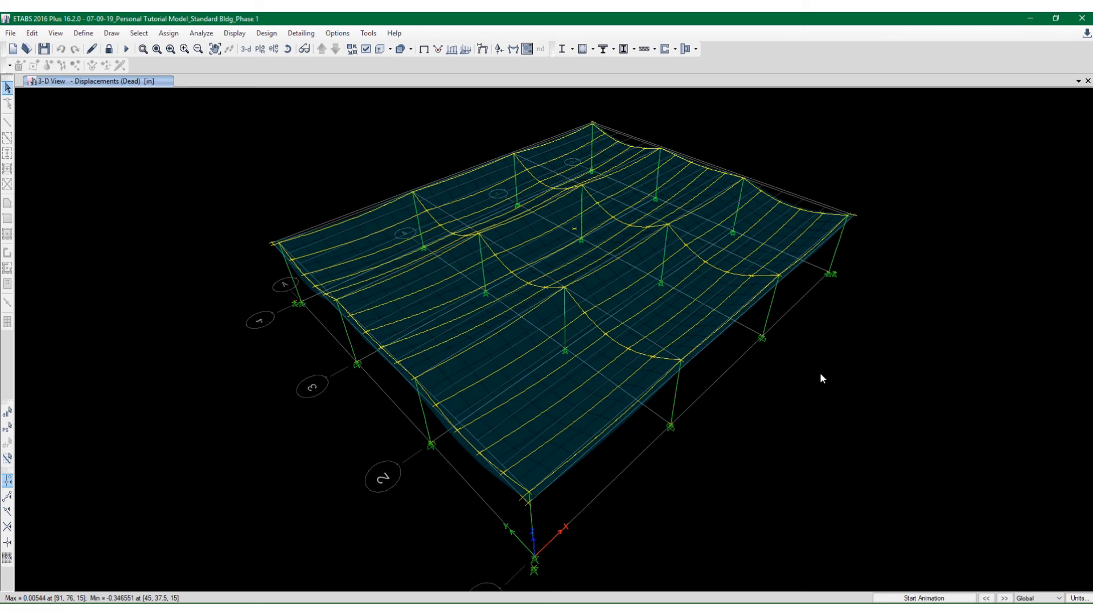
pyautogui.click(913, 598)
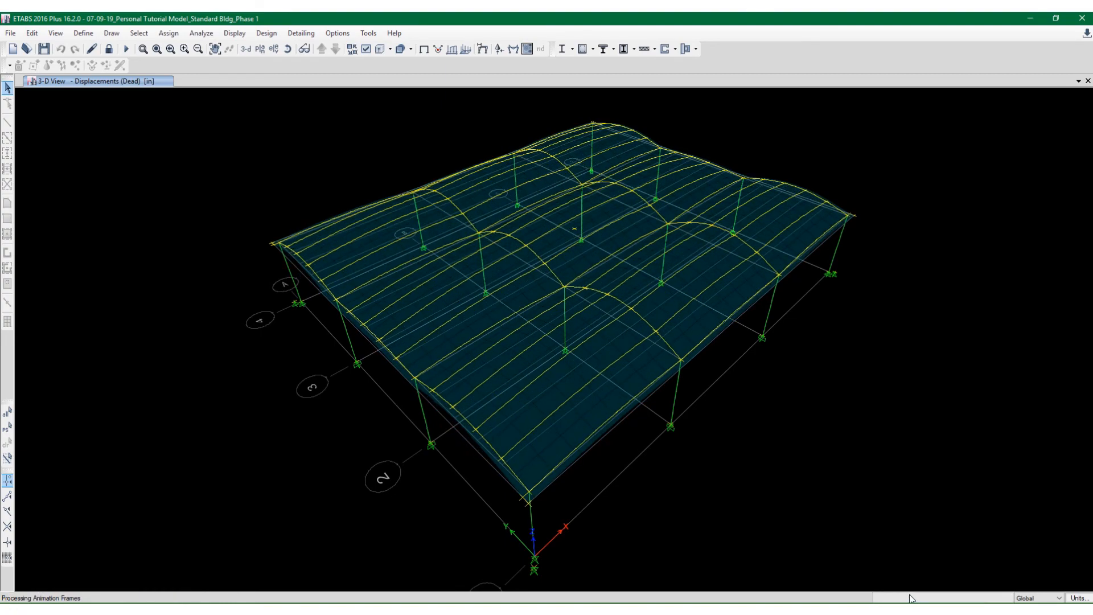
pyautogui.click(909, 598)
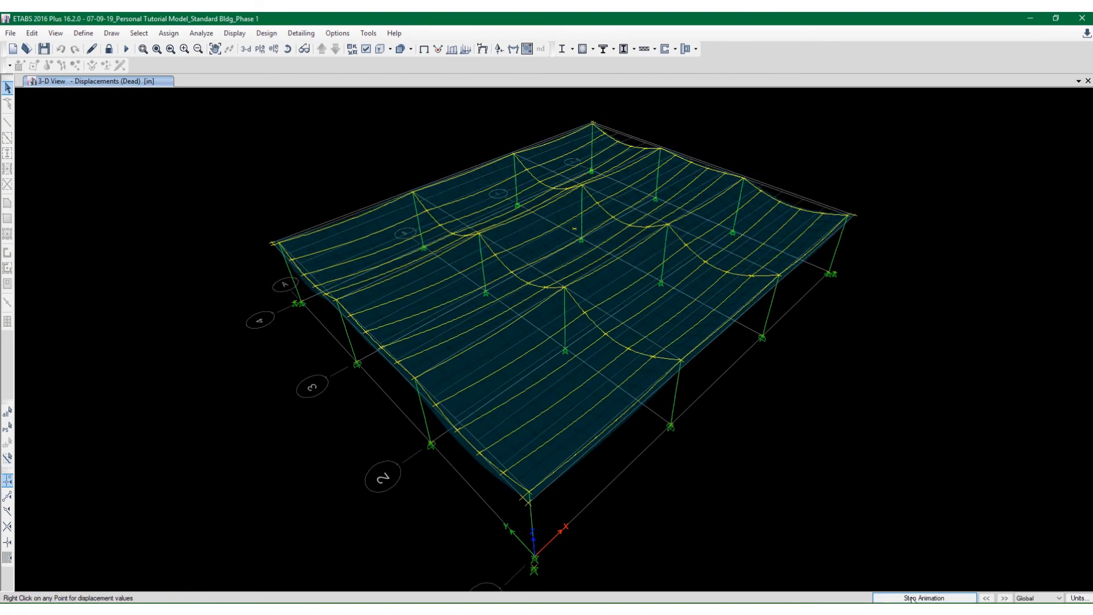
pyautogui.click(560, 49)
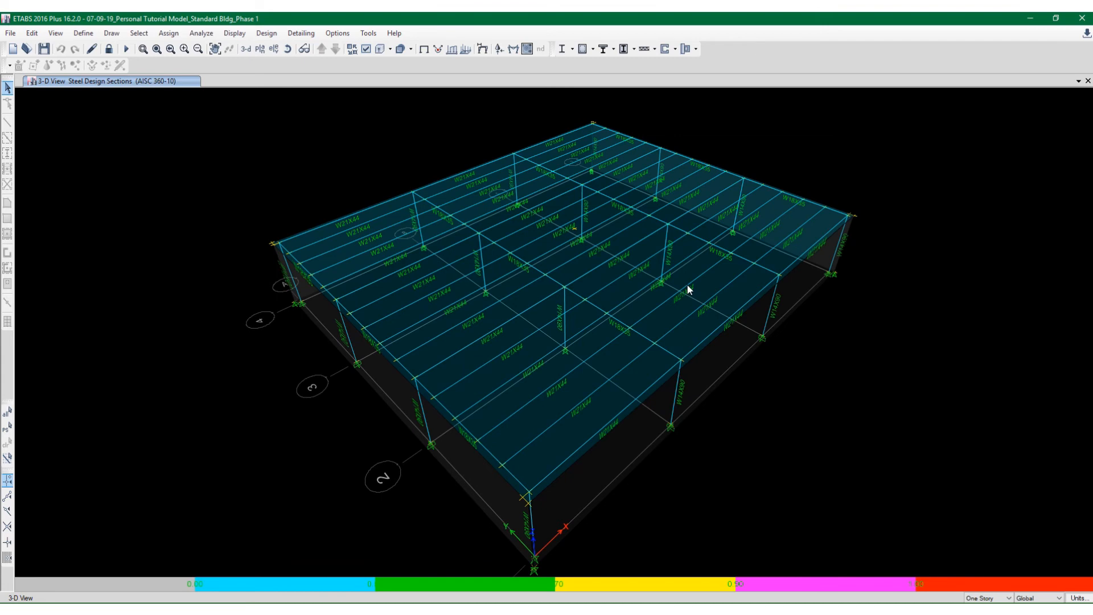
pyautogui.moveTo(659, 263); pyautogui.dragTo(635, 247, button='middle')
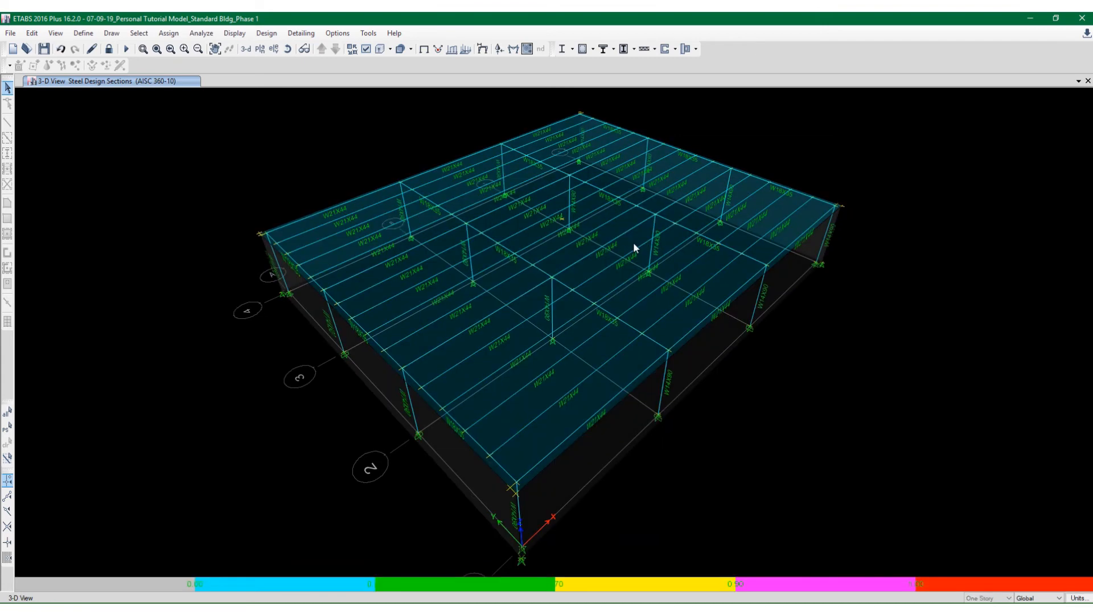
# Unlock the model, select the expanded slab and set diaphragm D1's rigidity to Semi Rigid
pyautogui.click(109, 49)
pyautogui.click(564, 354)
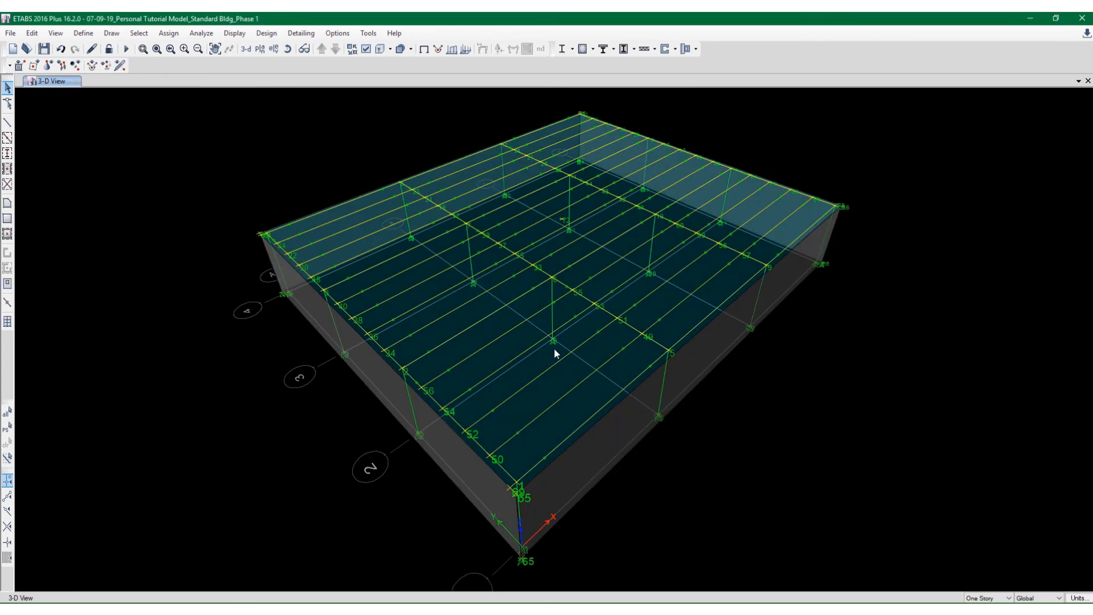
pyautogui.click(689, 287)
pyautogui.click(83, 33)
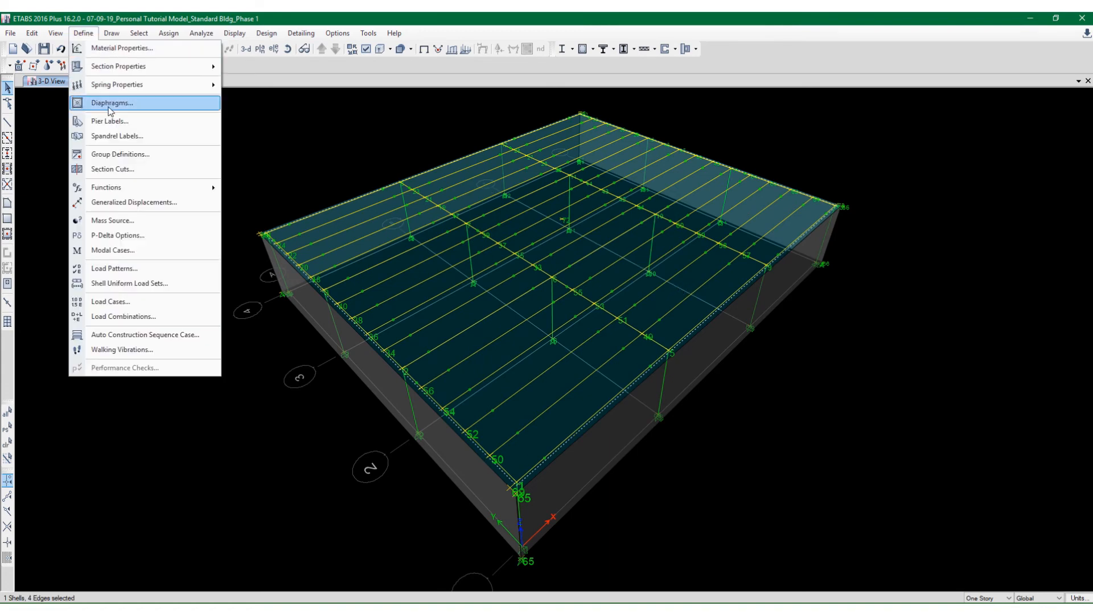
pyautogui.click(116, 105)
pyautogui.click(569, 295)
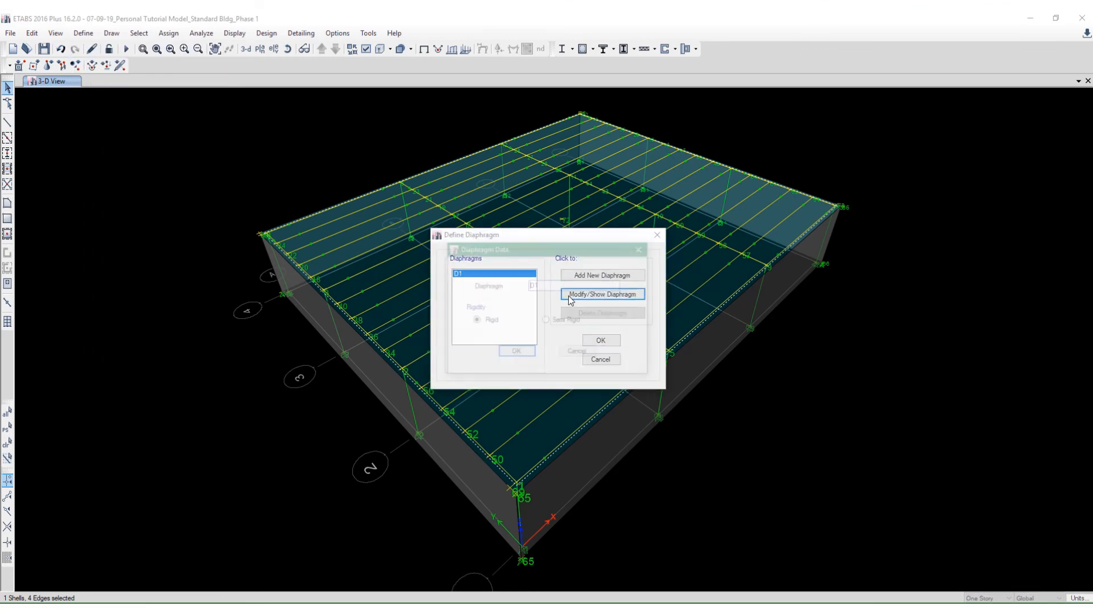
pyautogui.click(556, 321)
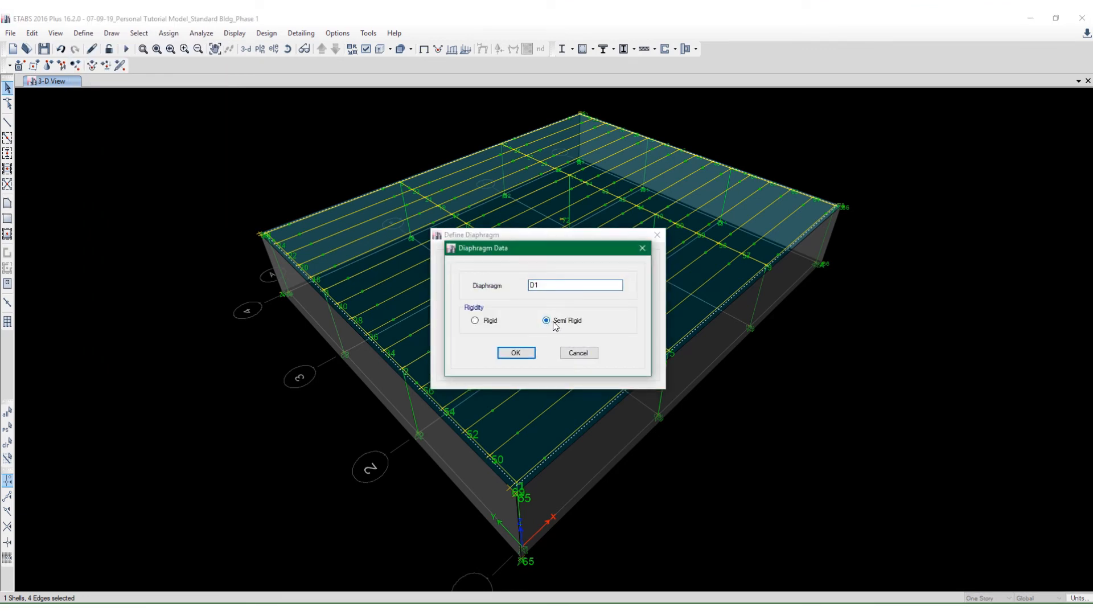
pyautogui.click(503, 357)
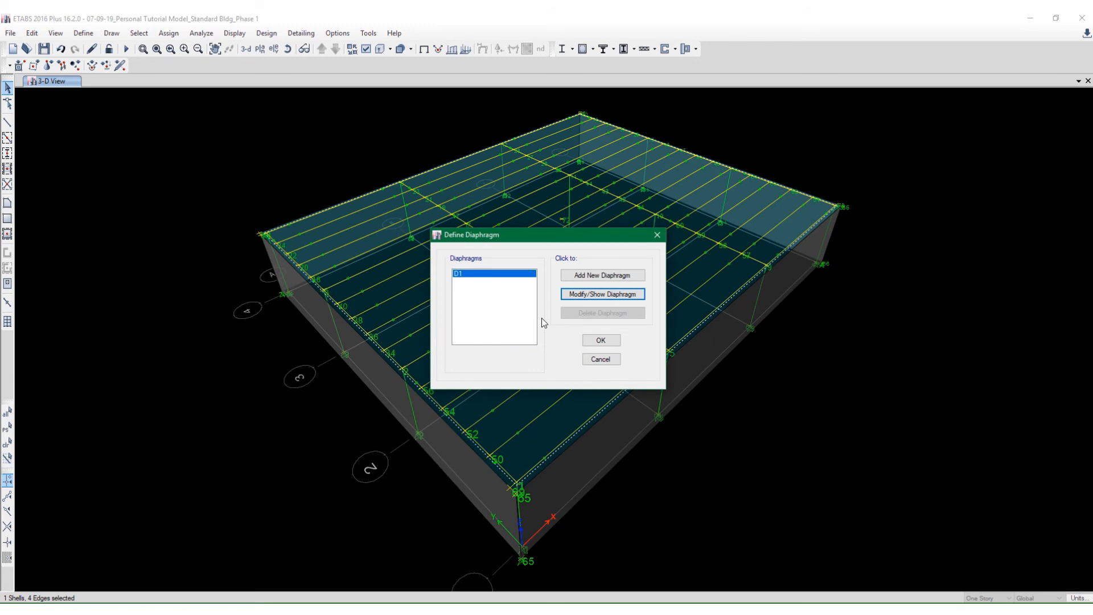
pyautogui.click(589, 345)
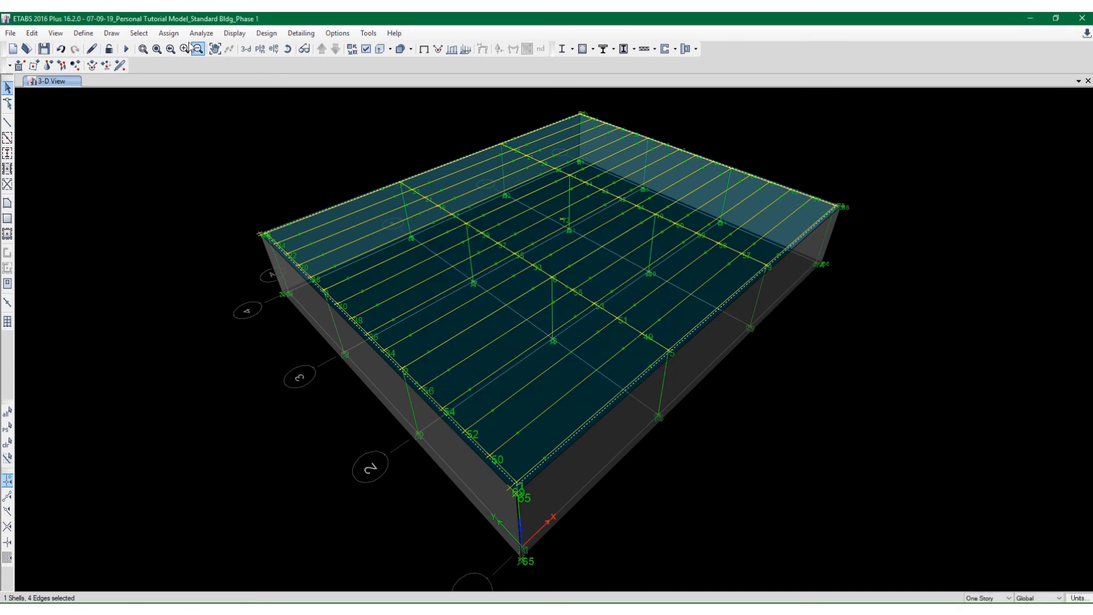
# Assign diaphragm D1 to the selected floor slab
pyautogui.click(169, 33)
pyautogui.moveTo(205, 82)
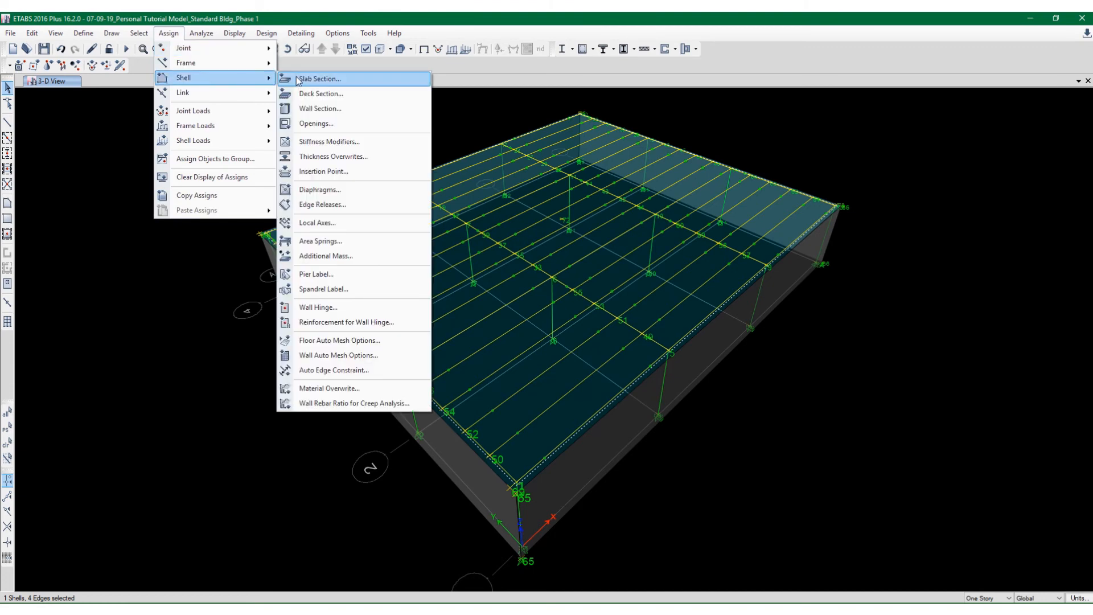
pyautogui.click(316, 189)
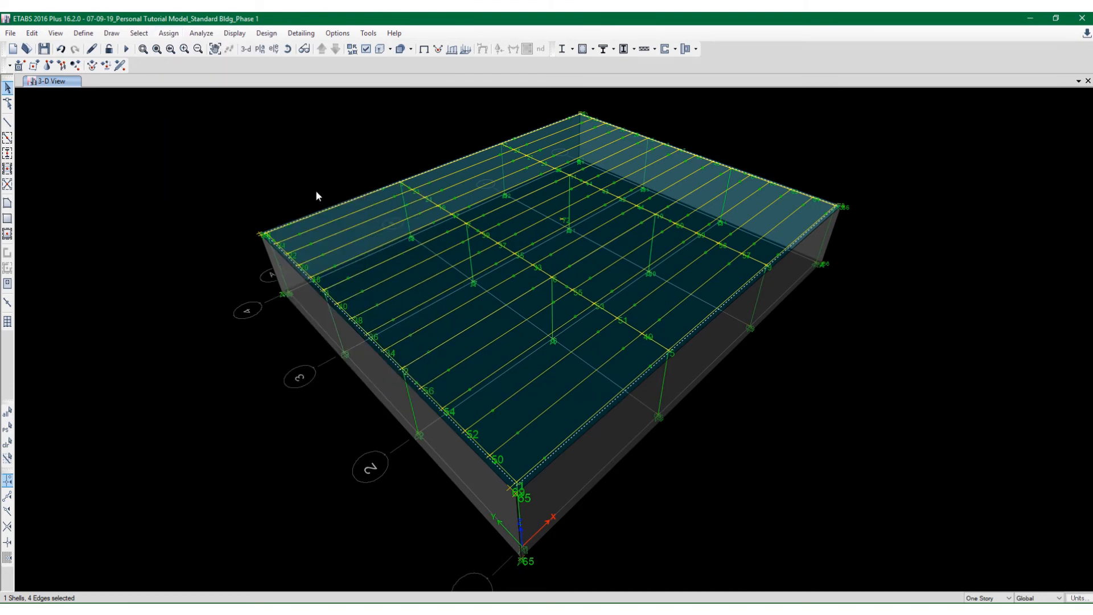
pyautogui.click(492, 235)
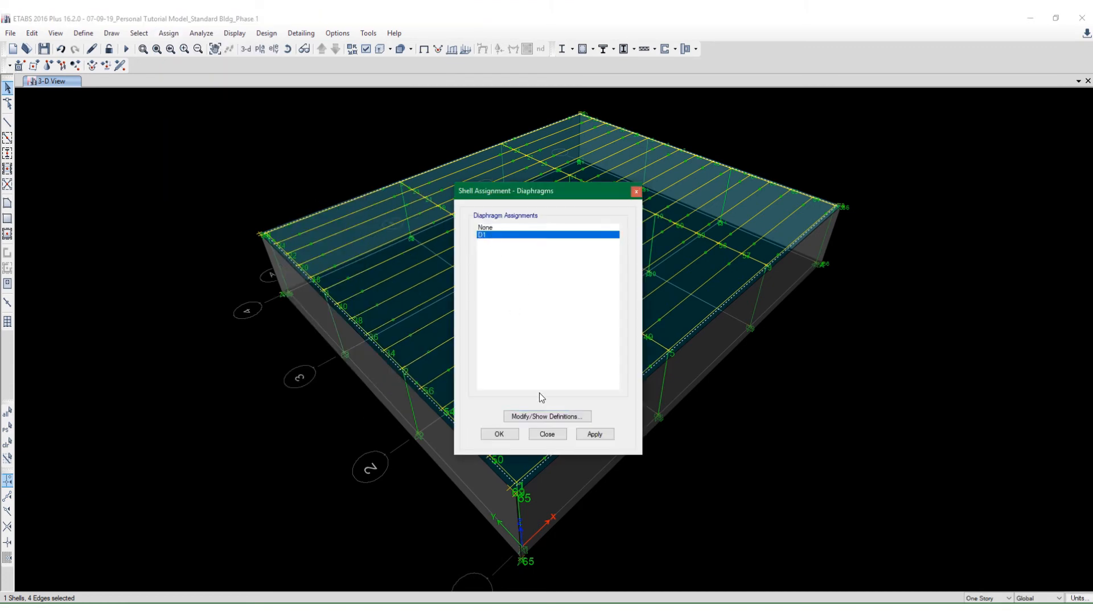
pyautogui.click(595, 434)
pyautogui.click(499, 435)
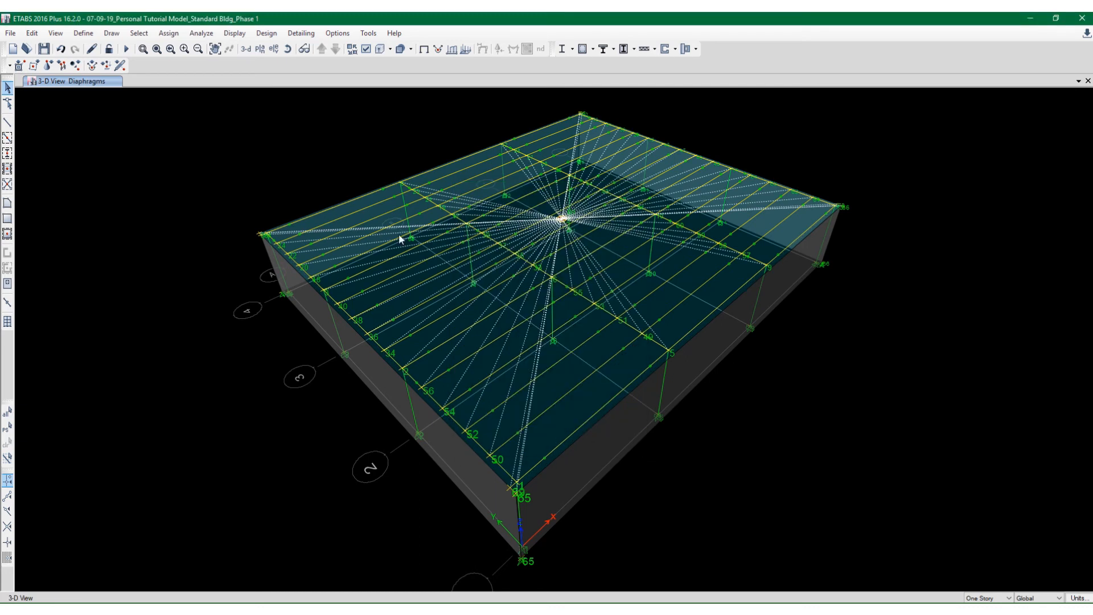
# Rerun the analysis, inspect the dead-load displaced shape from a lower 3D angle, and play and stop its animation
pyautogui.click(126, 49)
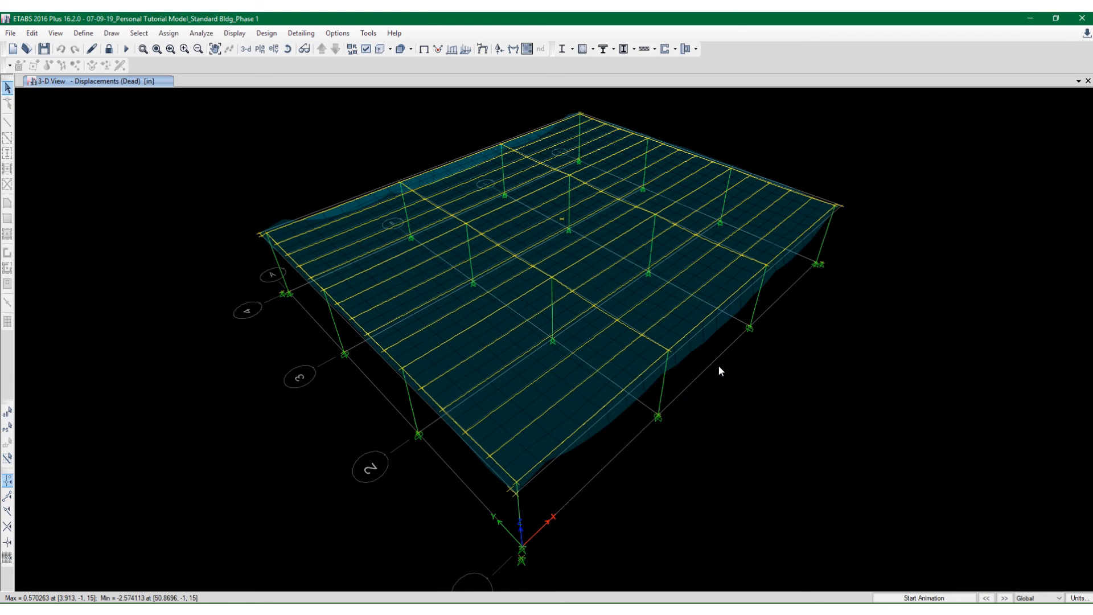
pyautogui.keyDown('shift'); pyautogui.moveTo(712, 366); pyautogui.dragTo(559, 312, button='middle'); pyautogui.keyUp('shift')
pyautogui.moveTo(381, 273)
pyautogui.keyDown('shift'); pyautogui.mouseDown(button='middle')
pyautogui.moveTo(434, 285)
pyautogui.moveTo(370, 256)
pyautogui.mouseUp(button='middle'); pyautogui.keyUp('shift')
pyautogui.scroll(-4, 828, 282)
pyautogui.keyDown('shift'); pyautogui.moveTo(828, 281); pyautogui.dragTo(746, 305, button='middle'); pyautogui.keyUp('shift')
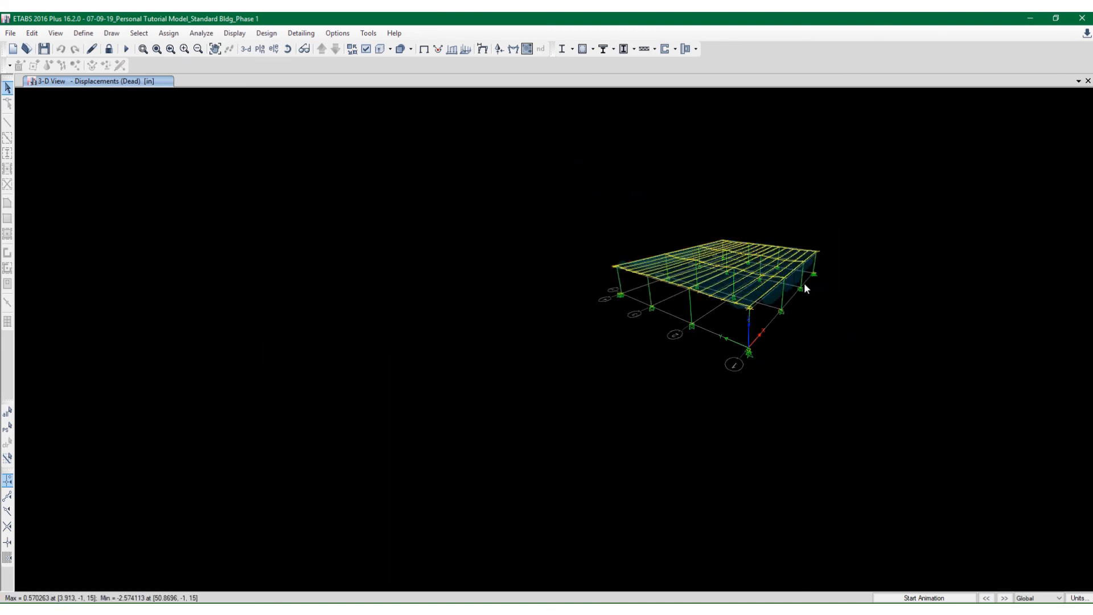
pyautogui.scroll(4, 803, 285)
pyautogui.keyDown('shift'); pyautogui.moveTo(793, 295); pyautogui.dragTo(749, 328, button='middle'); pyautogui.keyUp('shift')
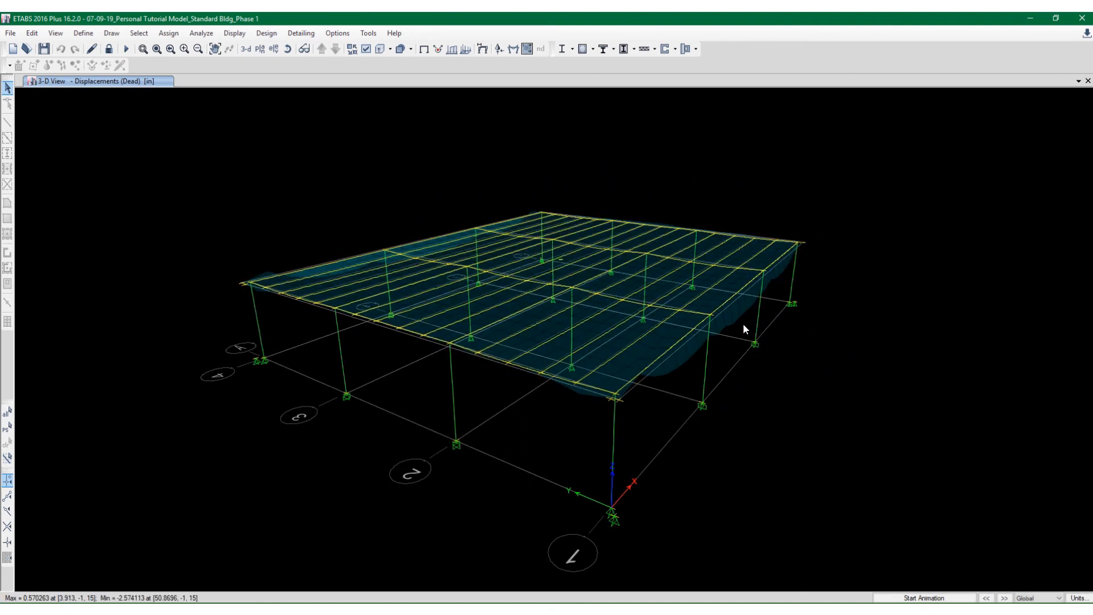
pyautogui.click(891, 598)
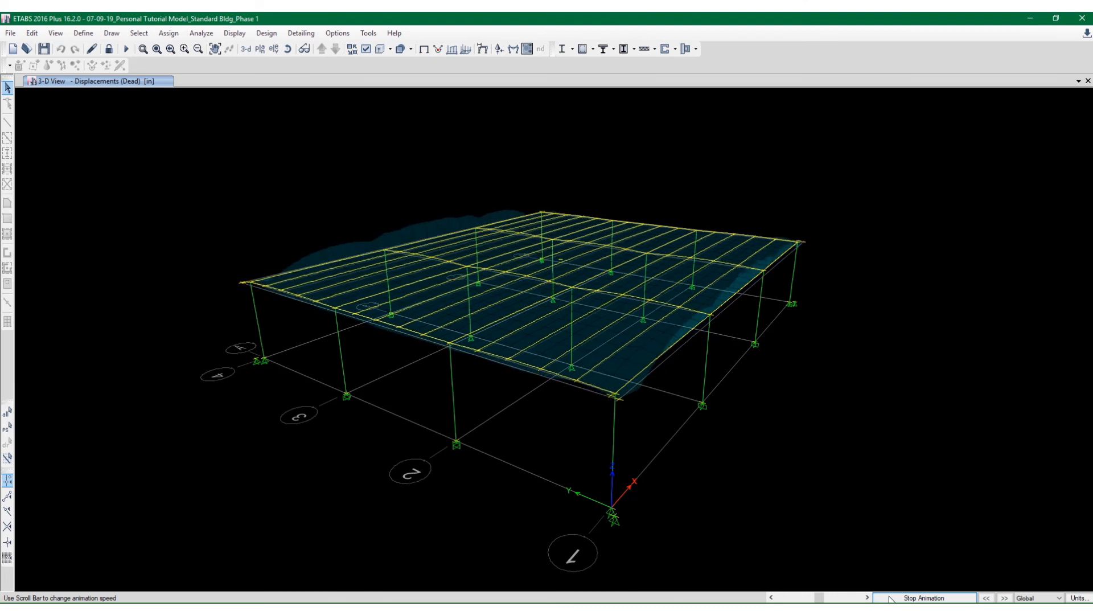
pyautogui.click(892, 598)
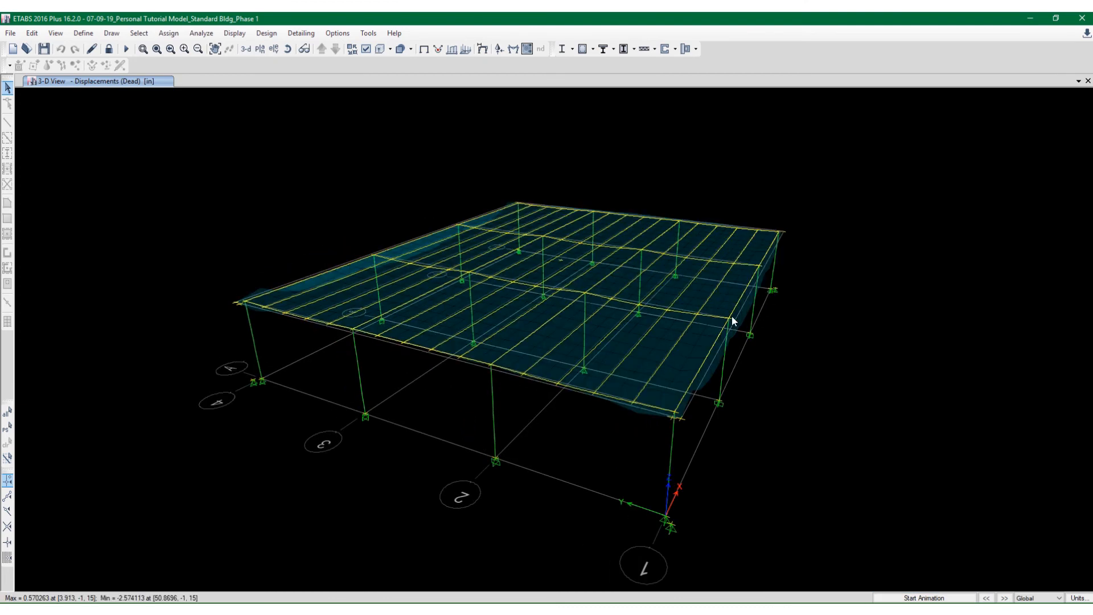
# Examine close up how the slab's overhanging edge deflects beyond the perimeter beams
pyautogui.scroll(3, 740, 316)
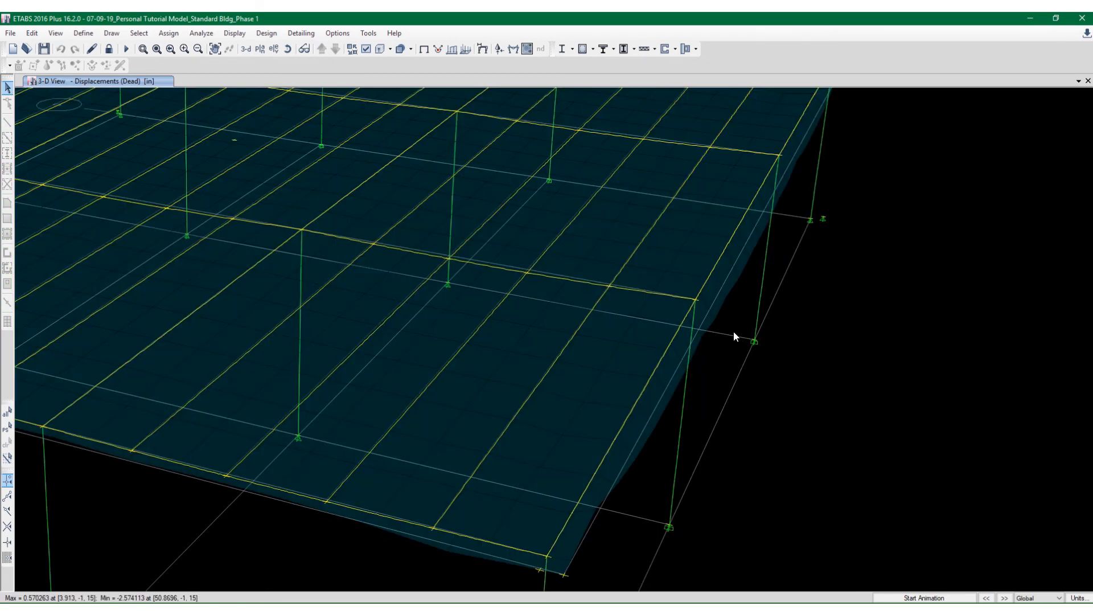
pyautogui.scroll(-3, 733, 329)
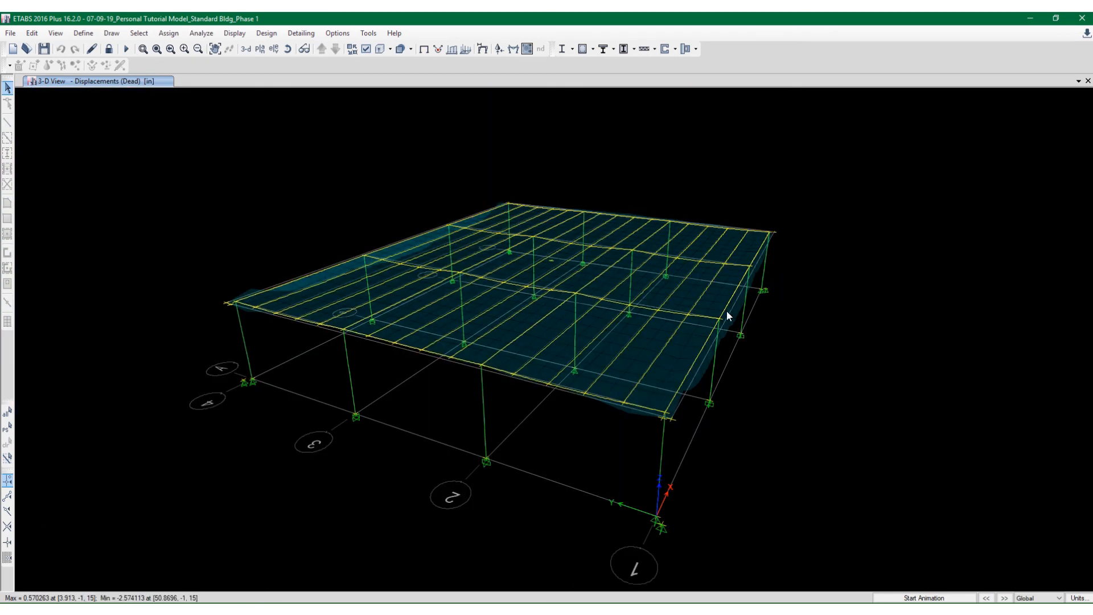
pyautogui.scroll(3, 728, 314)
pyautogui.moveTo(708, 312)
pyautogui.mouseDown(button='middle')
pyautogui.moveTo(754, 310)
pyautogui.moveTo(720, 298)
pyautogui.mouseUp(button='middle')
pyautogui.scroll(-3, 754, 308)
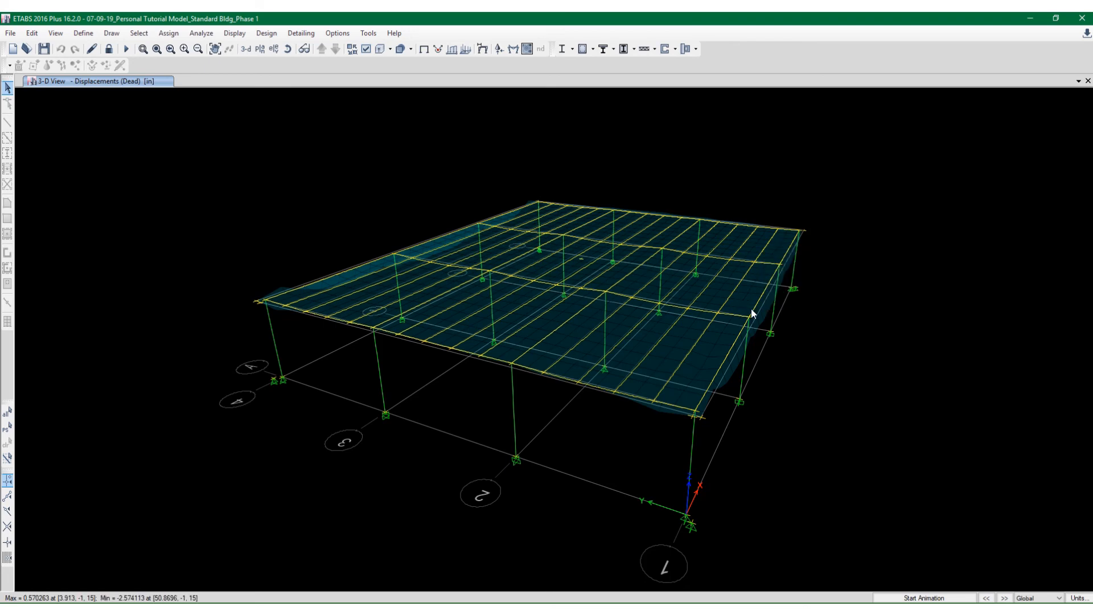
pyautogui.scroll(5, 771, 339)
pyautogui.keyDown('shift'); pyautogui.moveTo(771, 339); pyautogui.dragTo(760, 354, button='middle'); pyautogui.keyUp('shift')
pyautogui.scroll(-5, 759, 353)
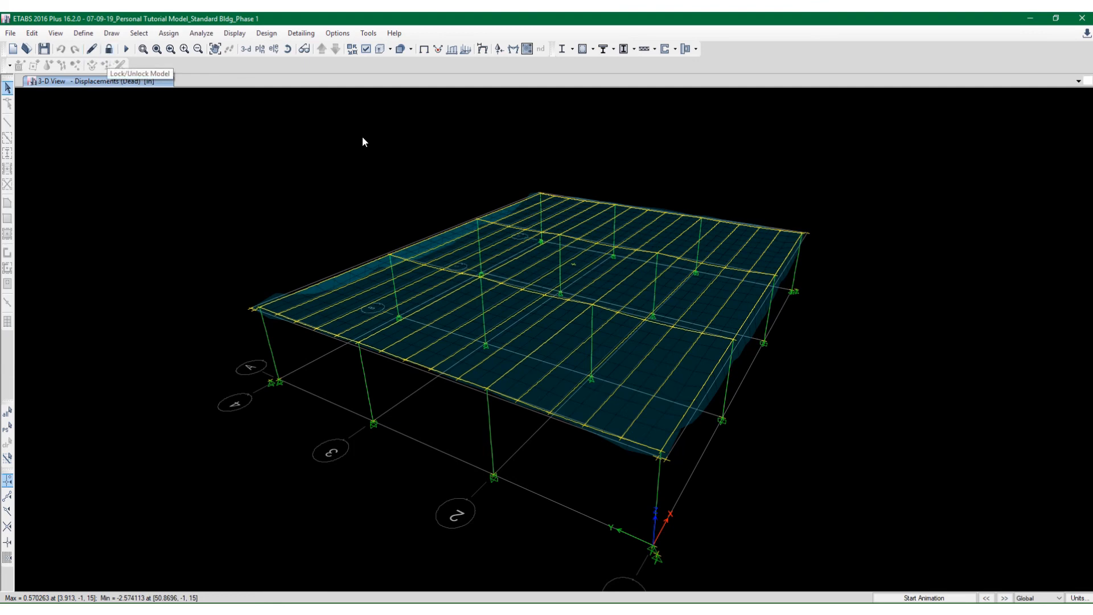
# Unlock the model and display the Story1 plan view
pyautogui.click(108, 50)
pyautogui.click(565, 351)
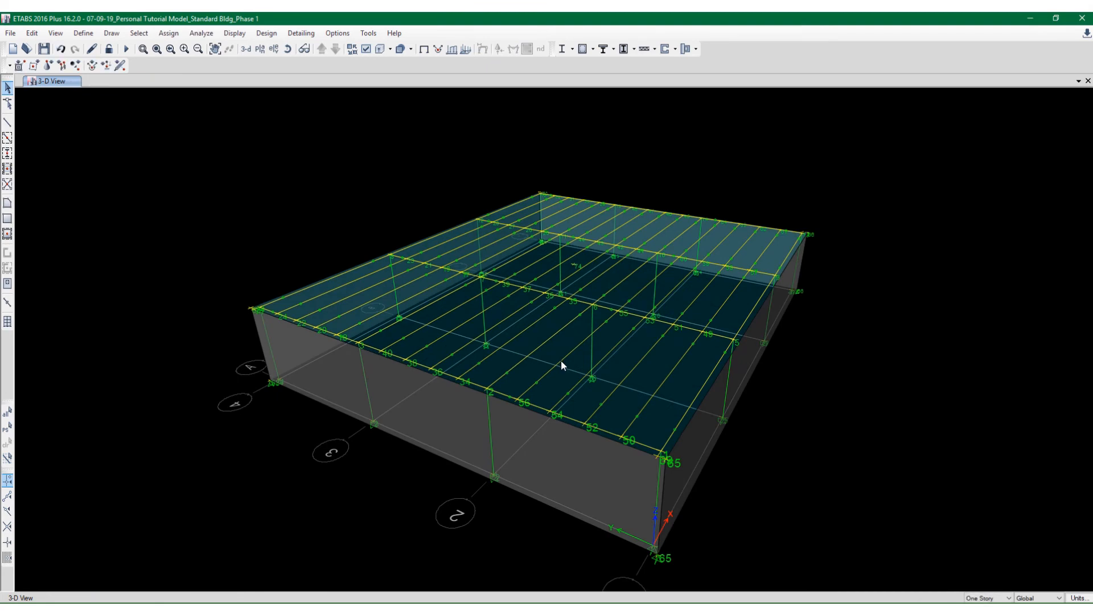
pyautogui.click(259, 49)
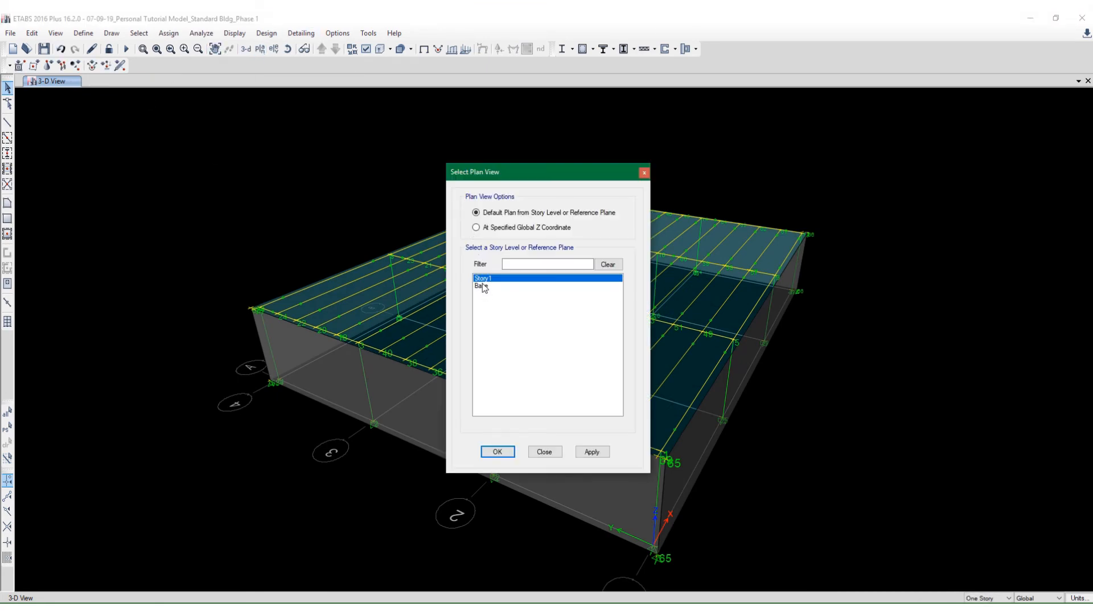
pyautogui.click(482, 286)
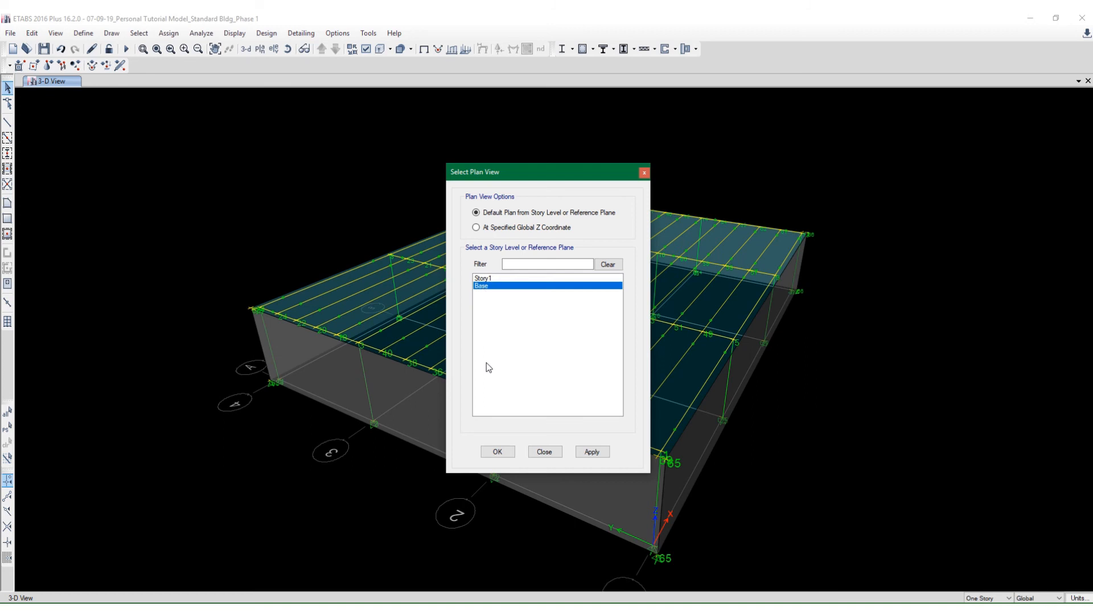
pyautogui.click(483, 278)
pyautogui.click(497, 452)
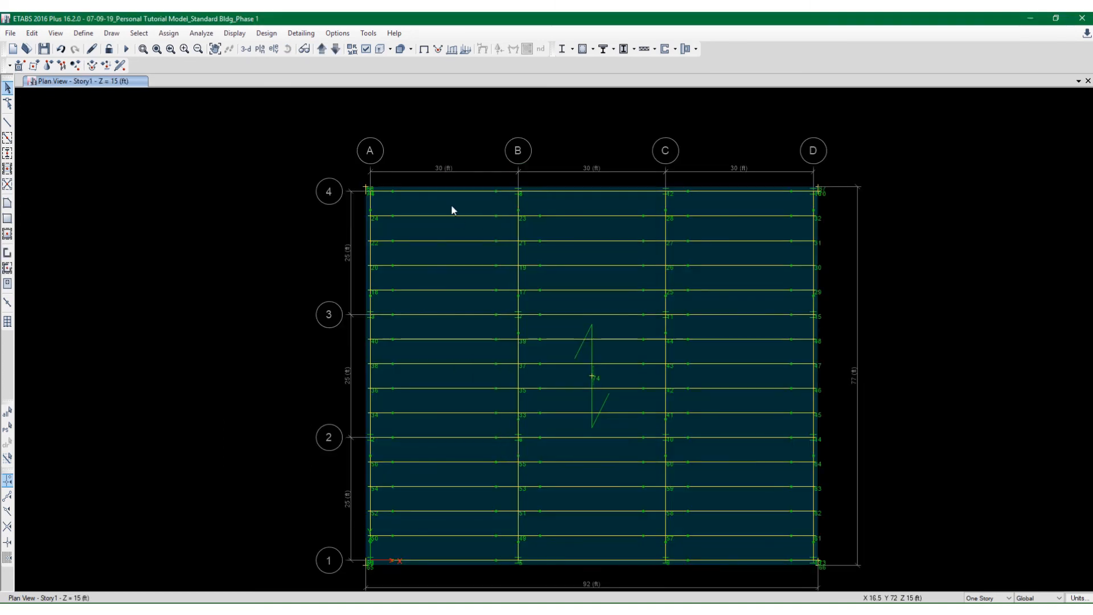
# Shrink the Story1 floor slab inward by 12 in on all sides, keeping the Story1 plan displayed
pyautogui.click(453, 209)
pyautogui.click(31, 33)
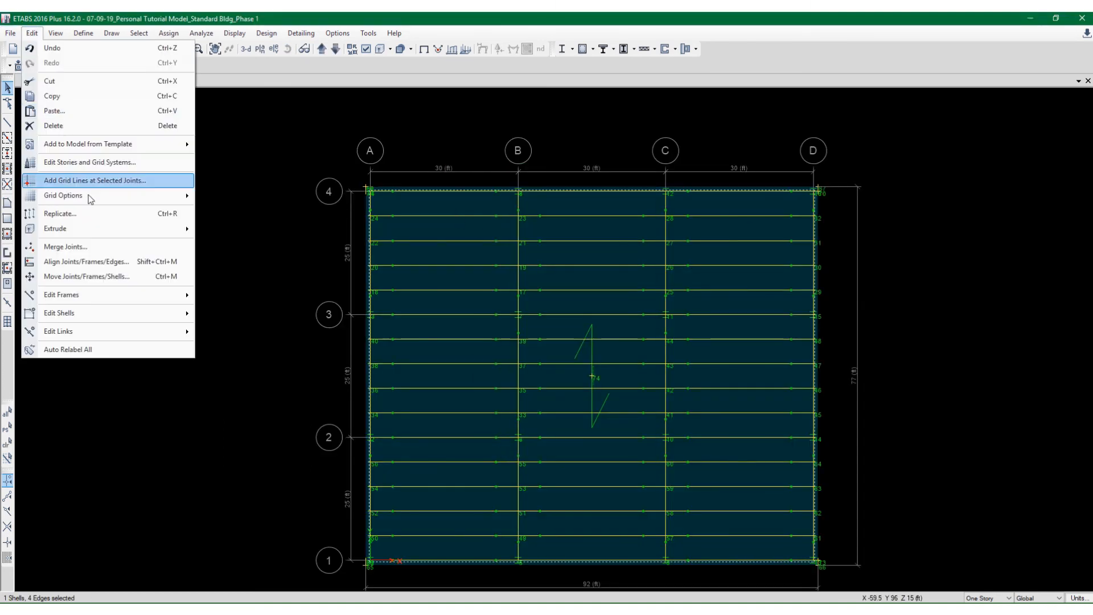
pyautogui.moveTo(85, 316)
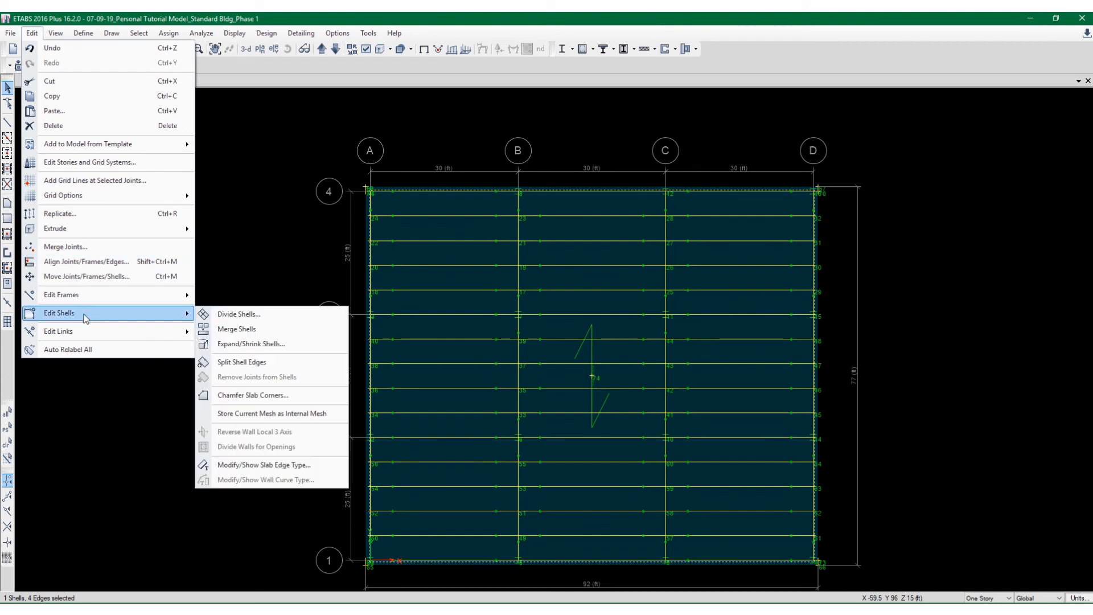
pyautogui.click(234, 344)
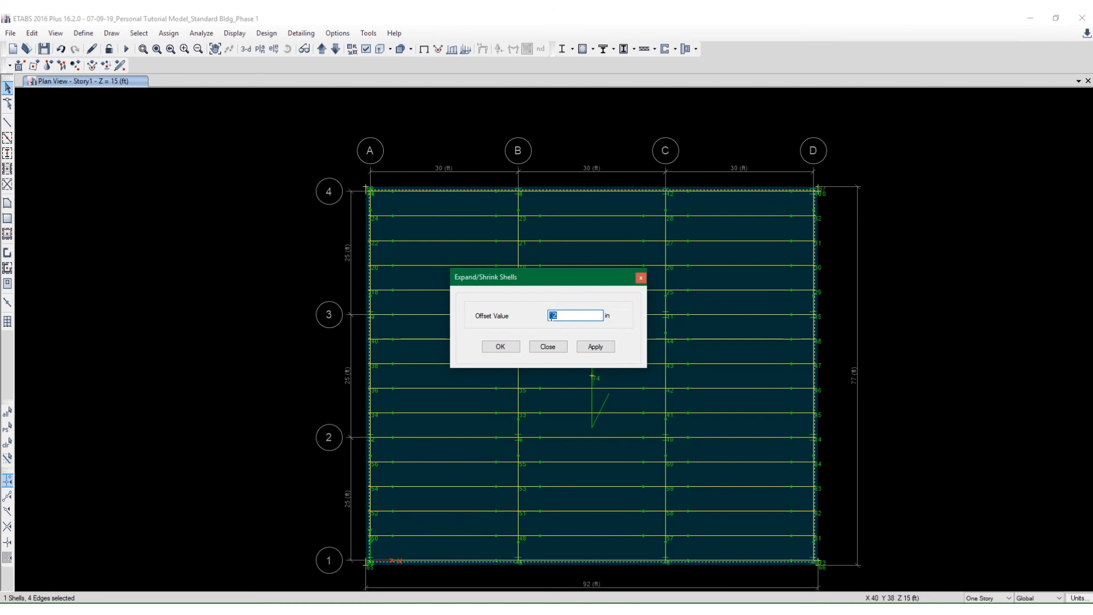
pyautogui.click(592, 348)
pyautogui.click(499, 351)
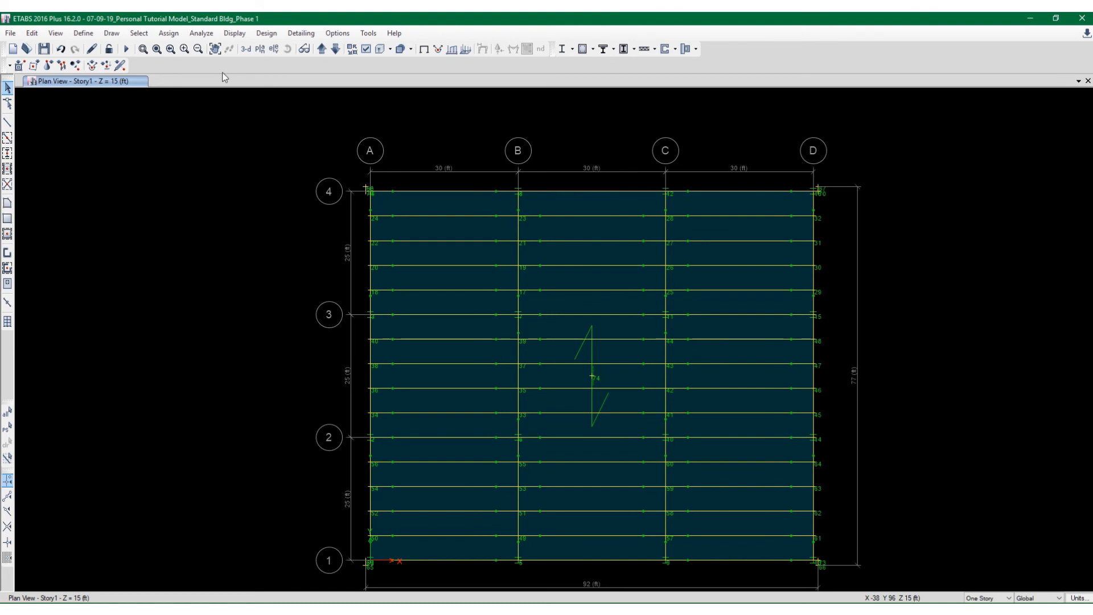
pyautogui.click(260, 51)
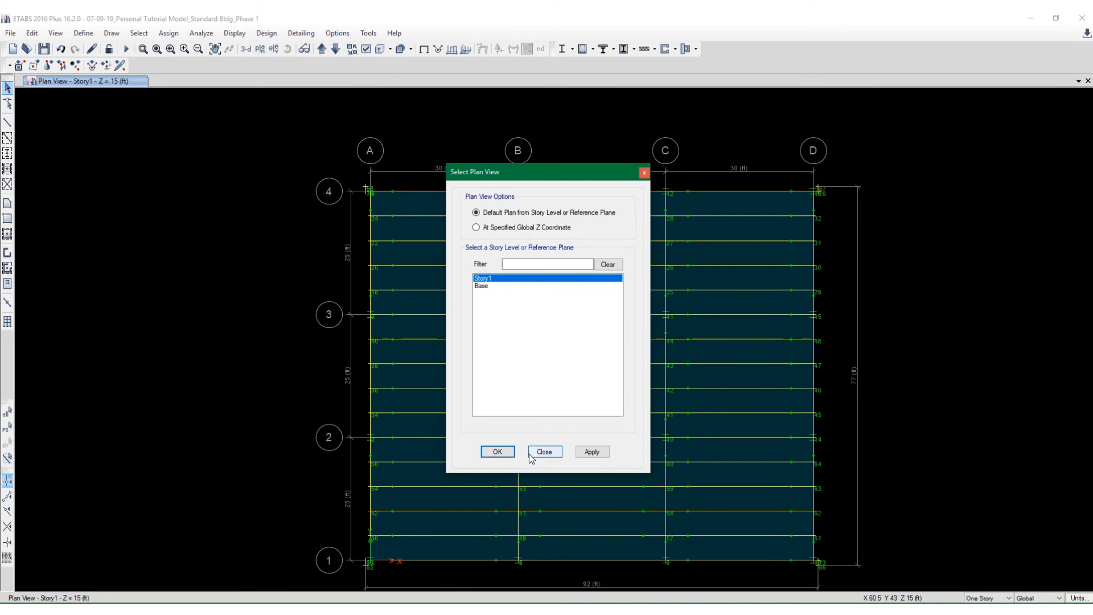
pyautogui.click(504, 451)
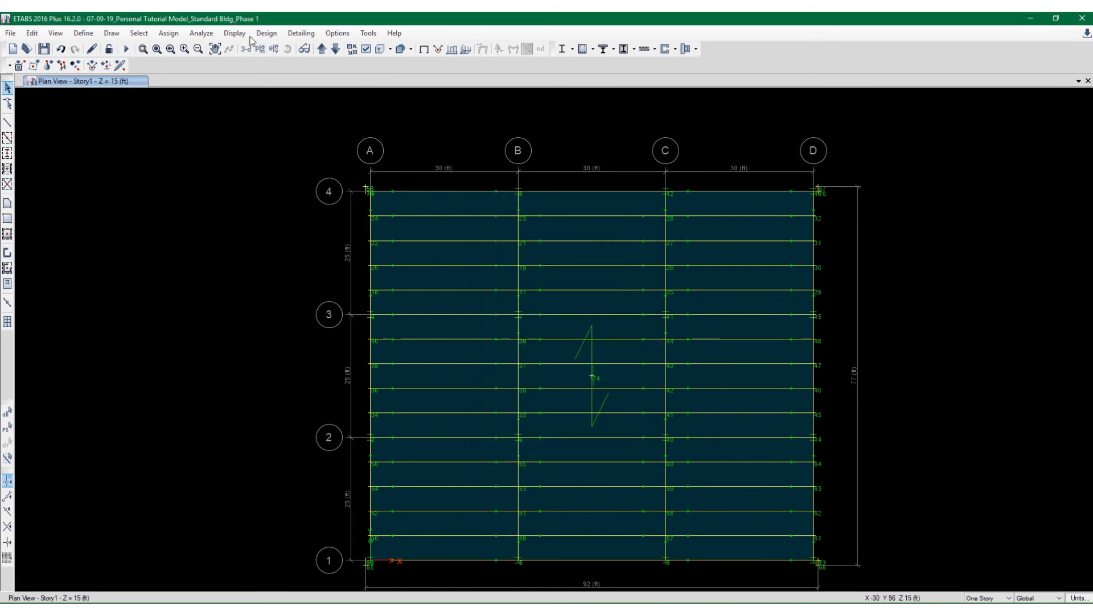
# Check the model with all check options selected at a 0.1 in length tolerance, then close the report
pyautogui.click(233, 33)
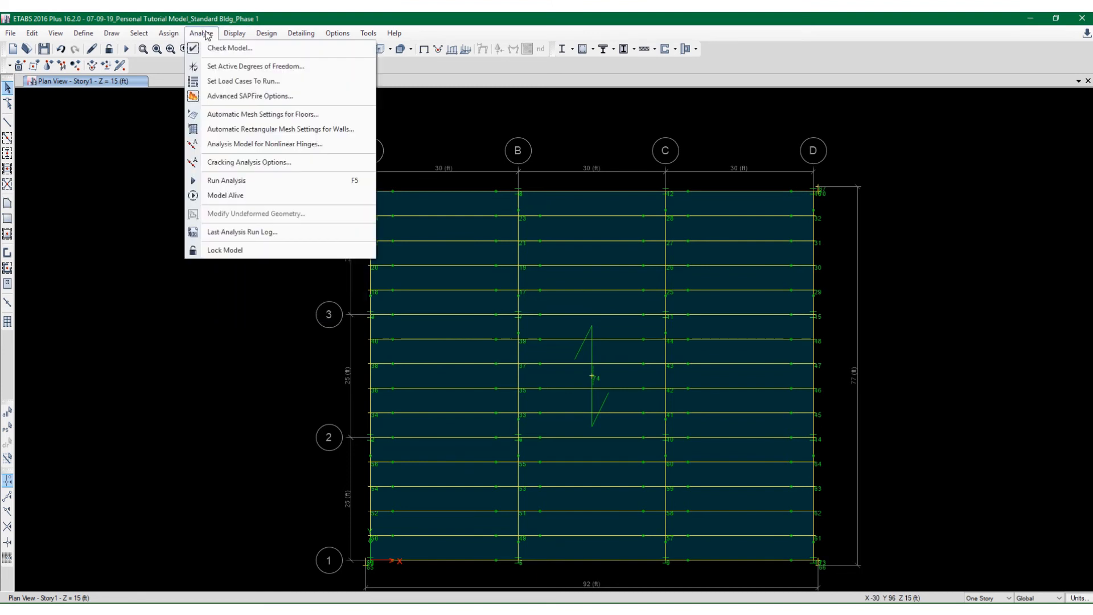
pyautogui.click(228, 48)
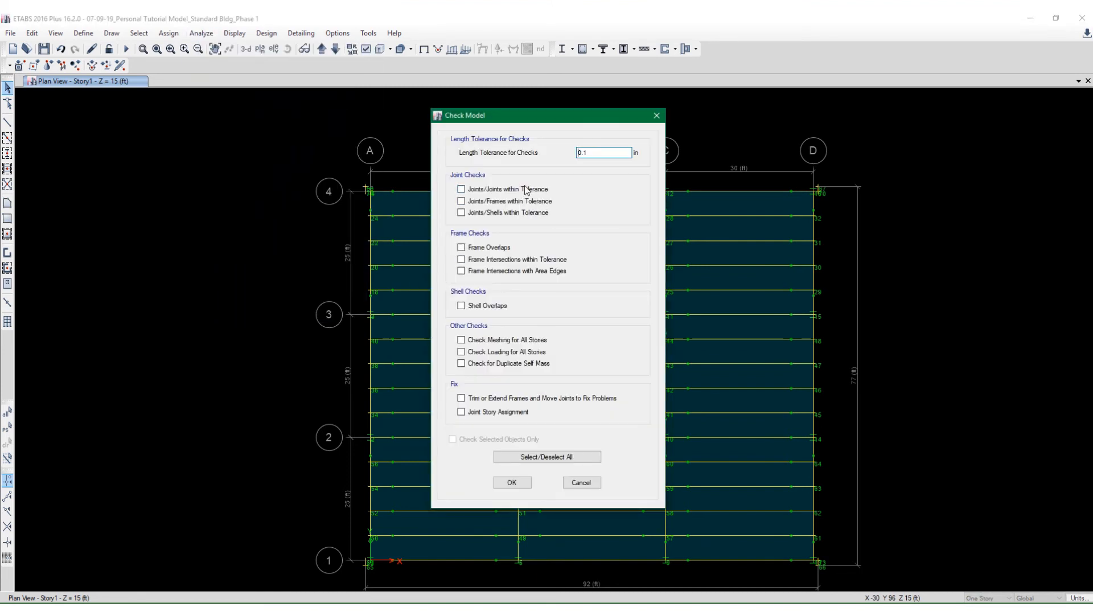
pyautogui.click(525, 189)
pyautogui.click(494, 203)
pyautogui.click(473, 213)
pyautogui.click(485, 249)
pyautogui.click(484, 260)
pyautogui.click(526, 459)
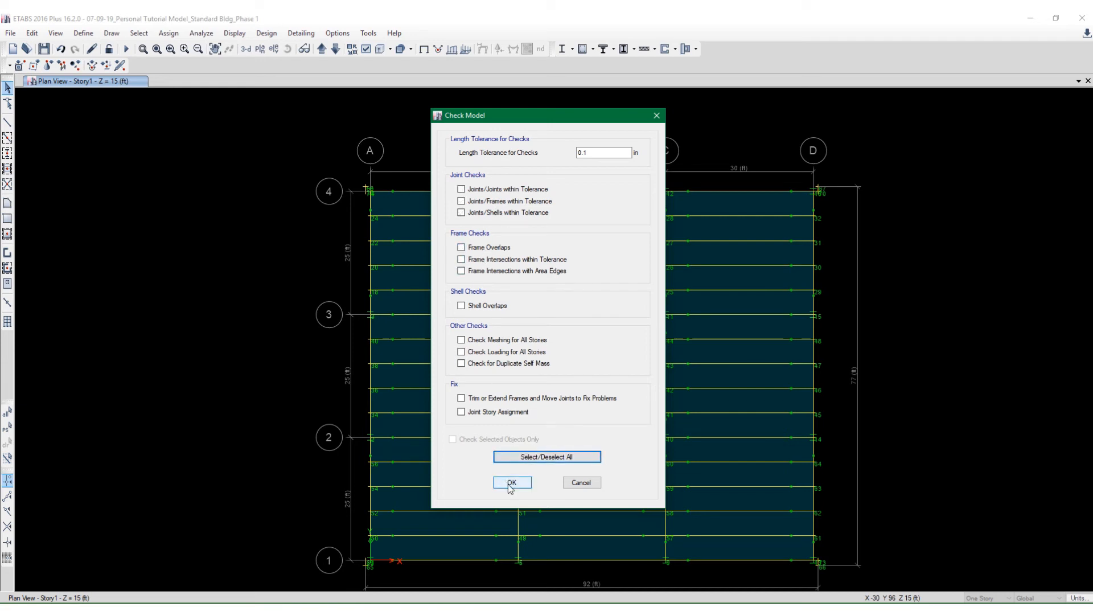
pyautogui.click(520, 456)
pyautogui.click(511, 483)
pyautogui.click(510, 483)
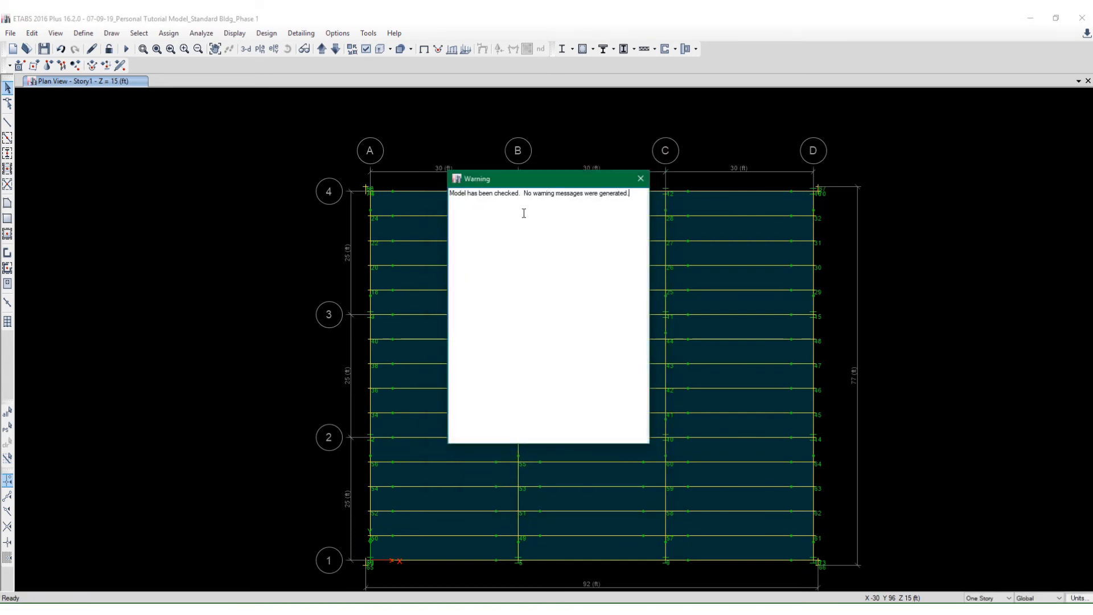
pyautogui.click(641, 179)
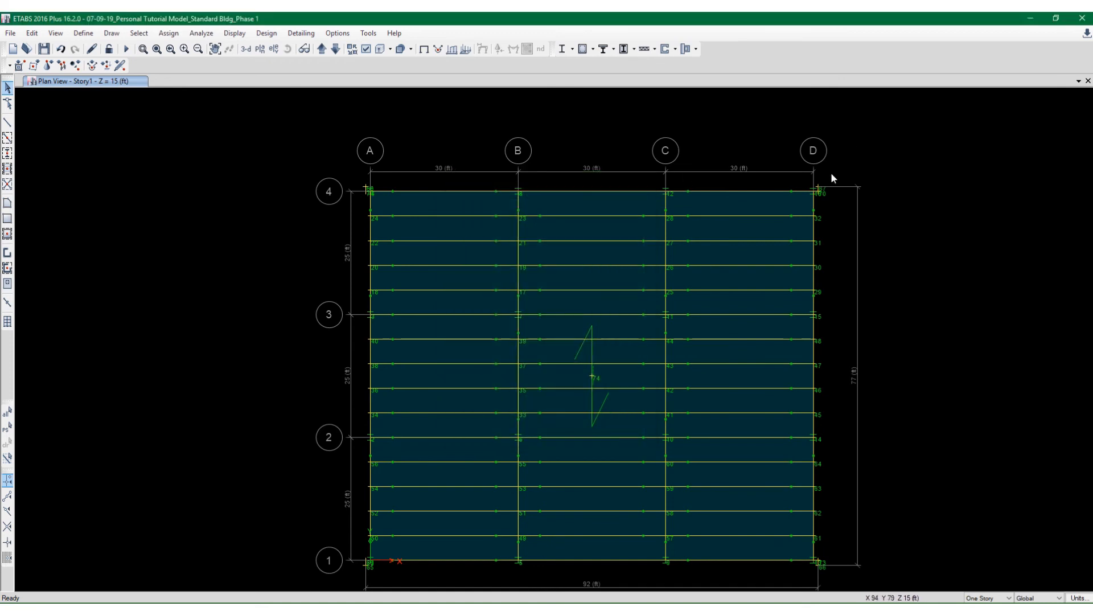
# Examine the joints just outside the slab's corners at grids D-4 and A-4 in the Story1 plan
pyautogui.scroll(3, 829, 173)
pyautogui.scroll(2, 811, 197)
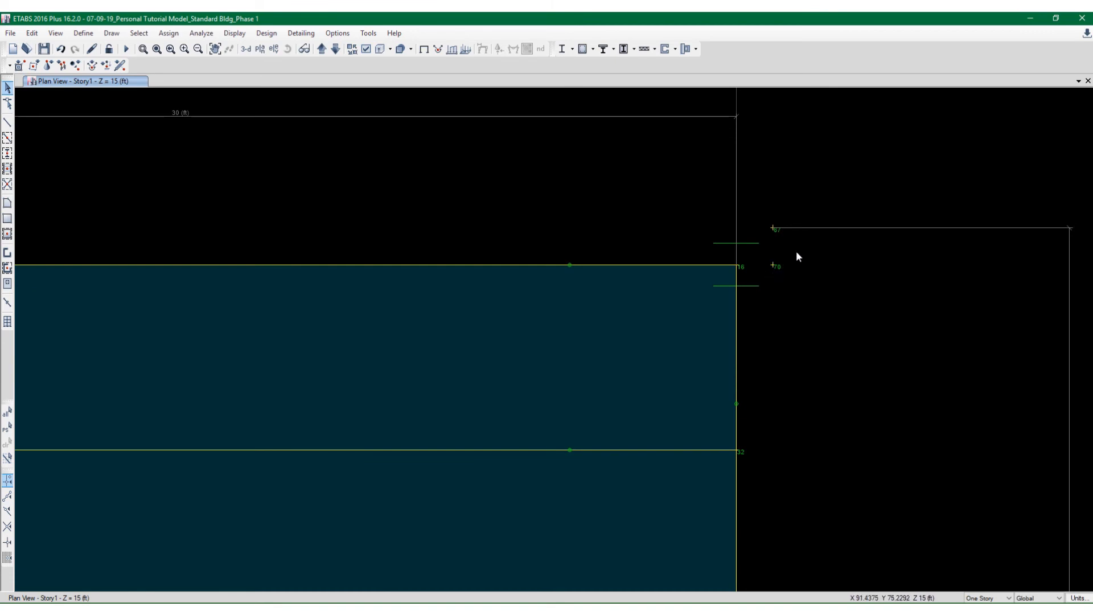
pyautogui.scroll(-4, 810, 256)
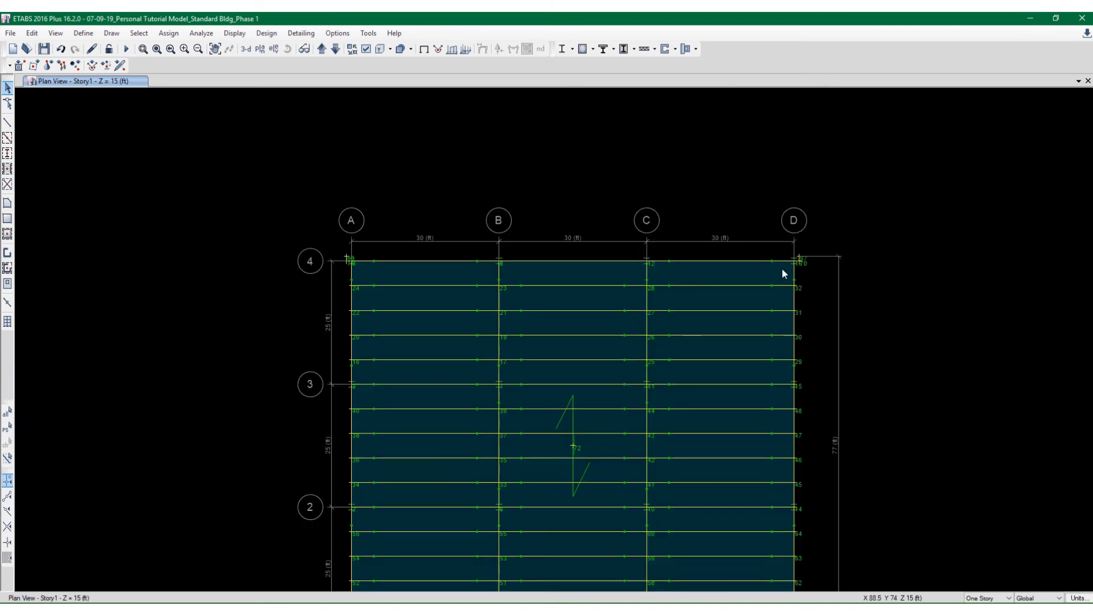
pyautogui.scroll(3, 339, 264)
pyautogui.scroll(-2, 473, 203)
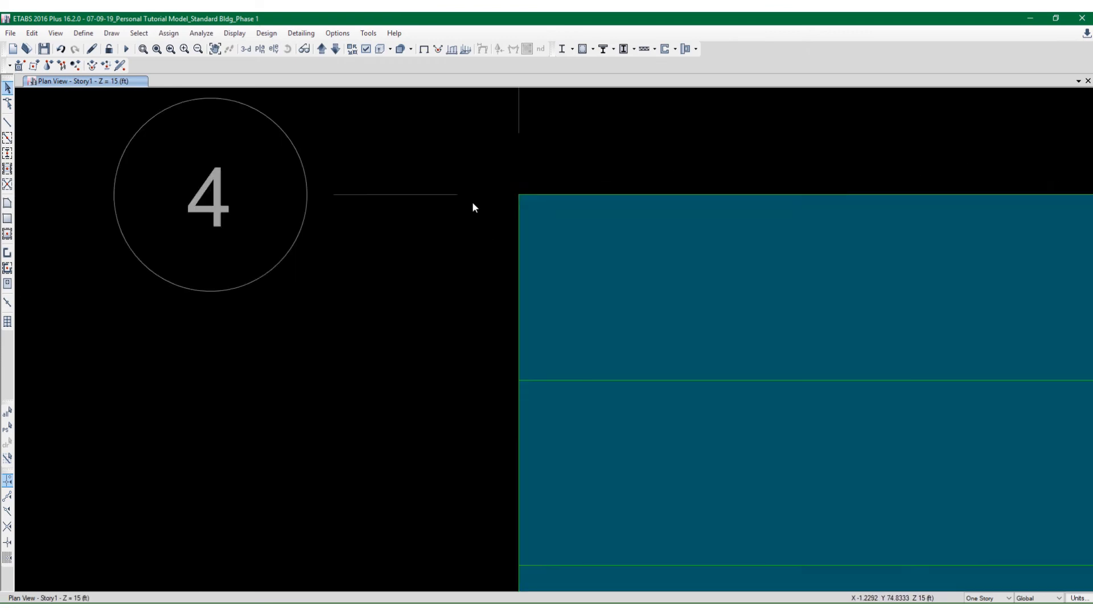
pyautogui.scroll(3, 476, 187)
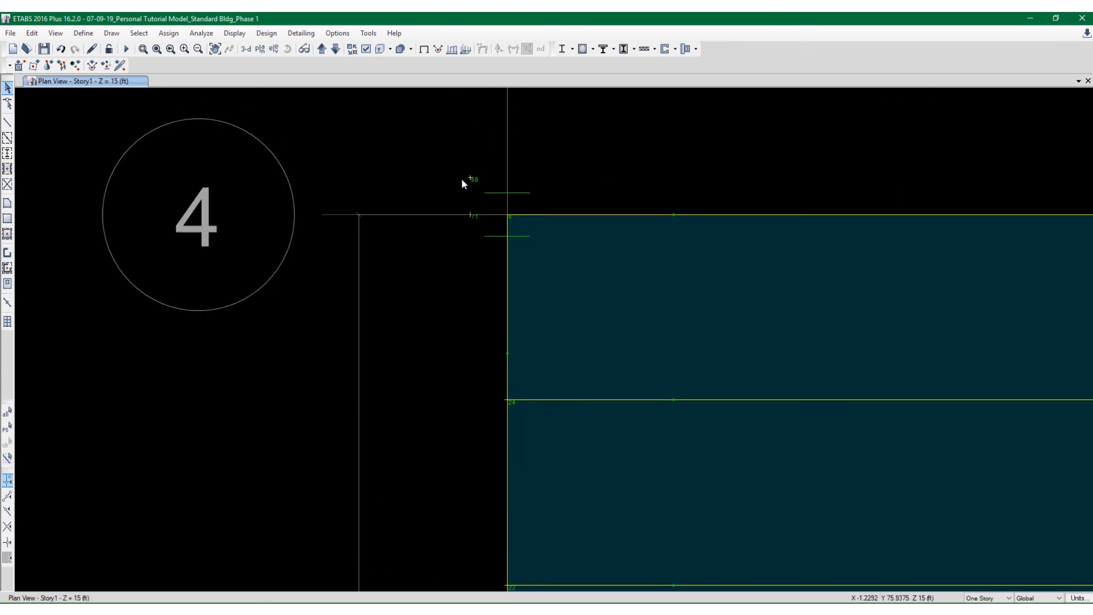
pyautogui.scroll(-3, 450, 172)
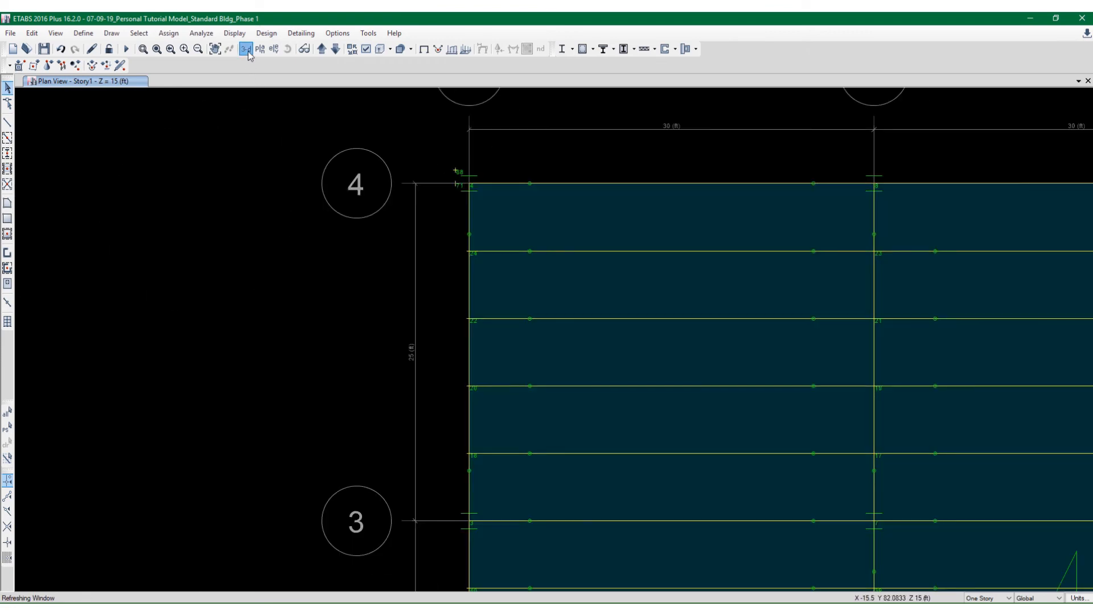
# Examine the slab corner and the joints beyond the perimeter beams in the 3D view
pyautogui.click(246, 49)
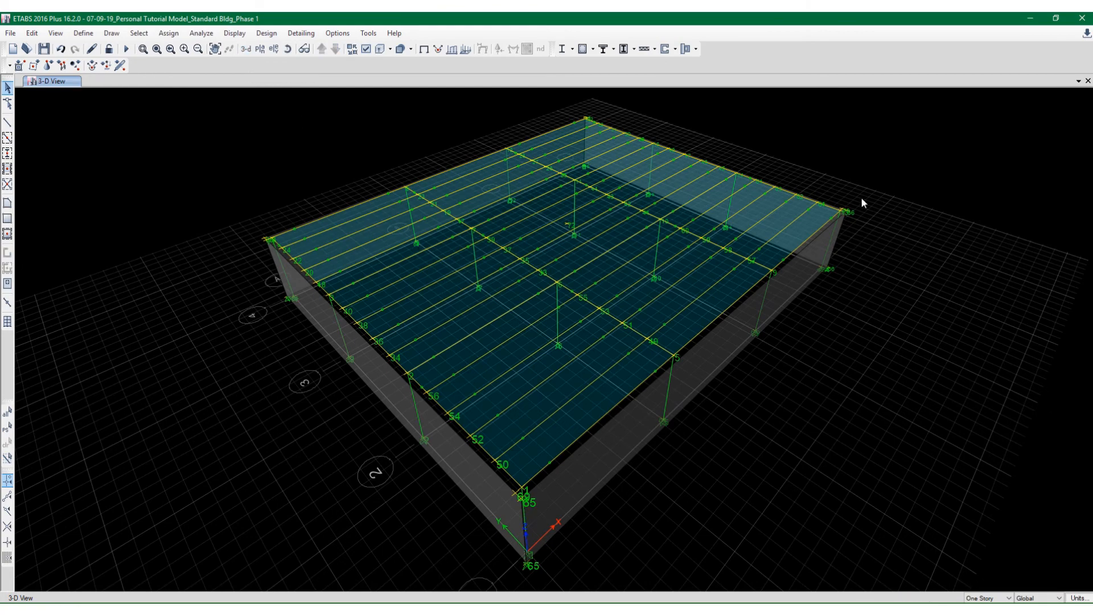
pyautogui.scroll(3, 861, 197)
pyautogui.scroll(-1, 852, 214)
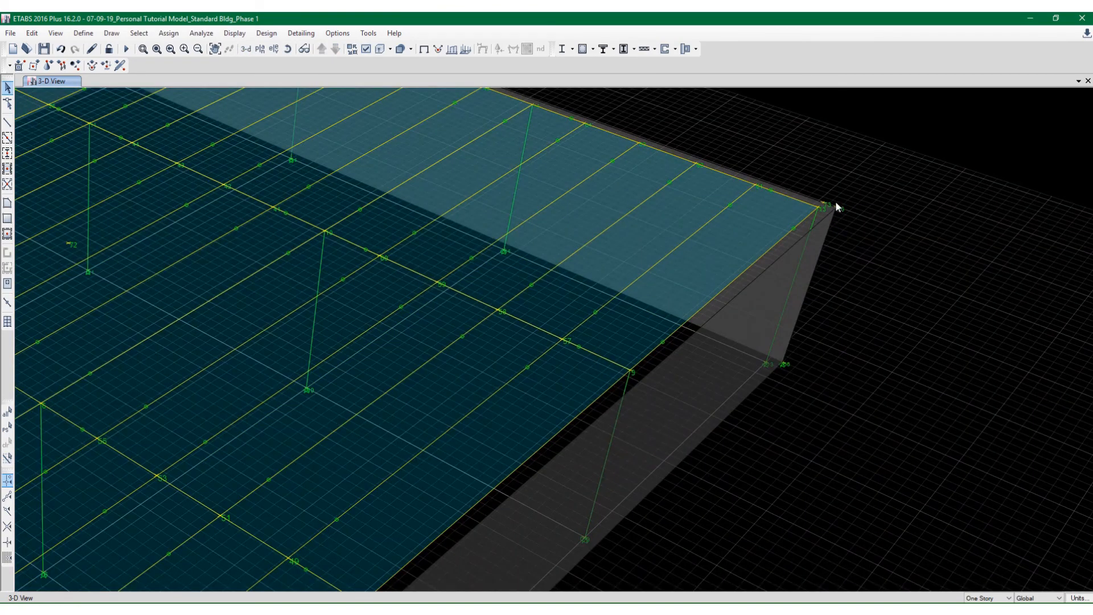
pyautogui.scroll(2, 836, 203)
pyautogui.scroll(-1, 826, 228)
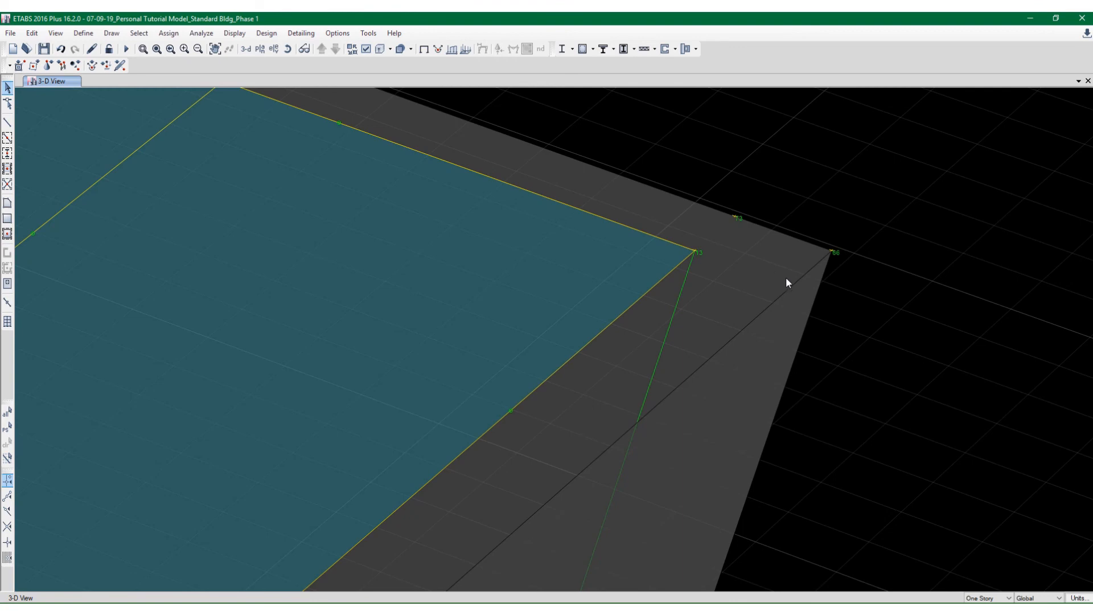
pyautogui.scroll(-1, 794, 254)
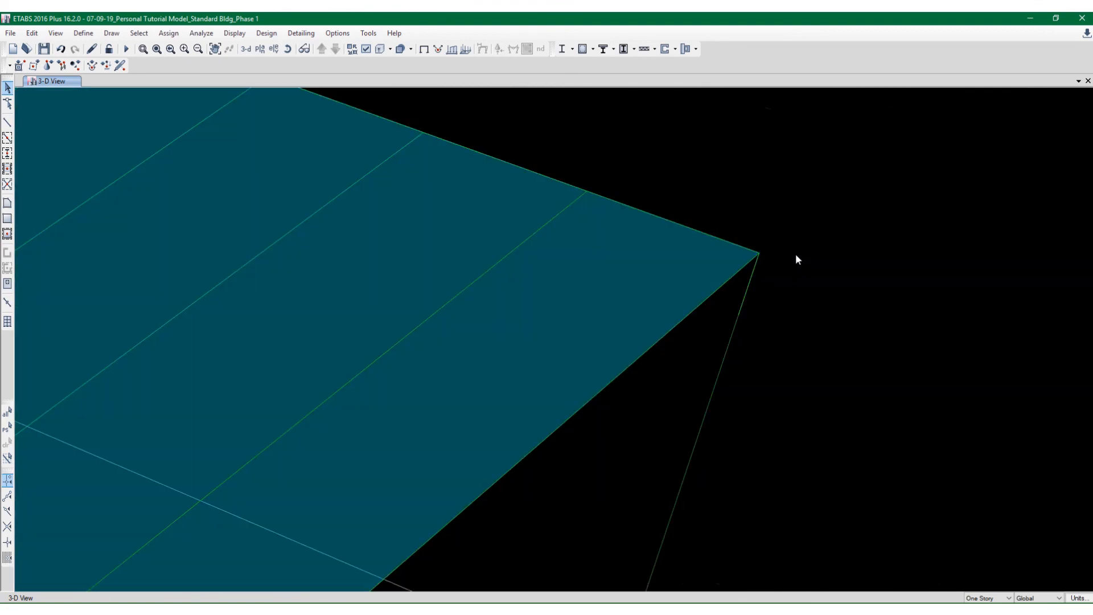
pyautogui.scroll(-1, 826, 253)
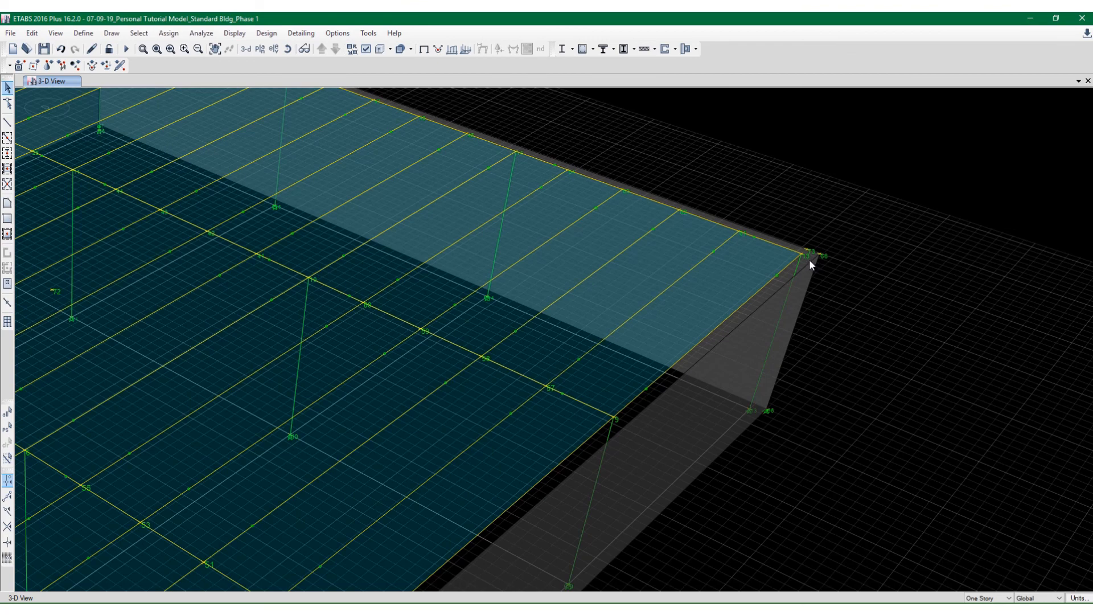
pyautogui.scroll(-2, 826, 258)
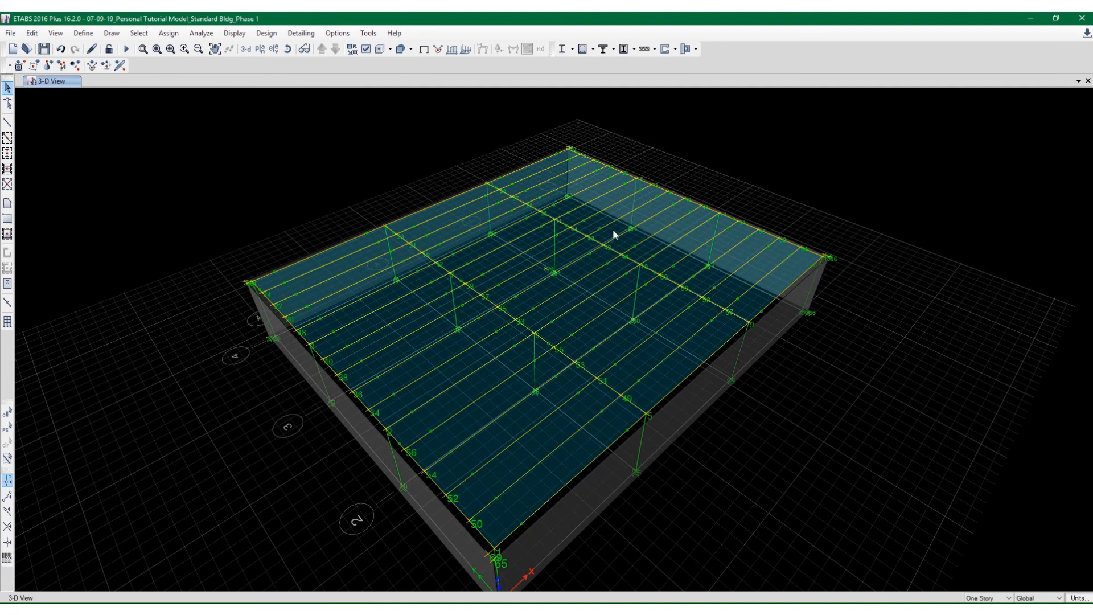
pyautogui.moveTo(610, 225); pyautogui.dragTo(642, 216, button='middle')
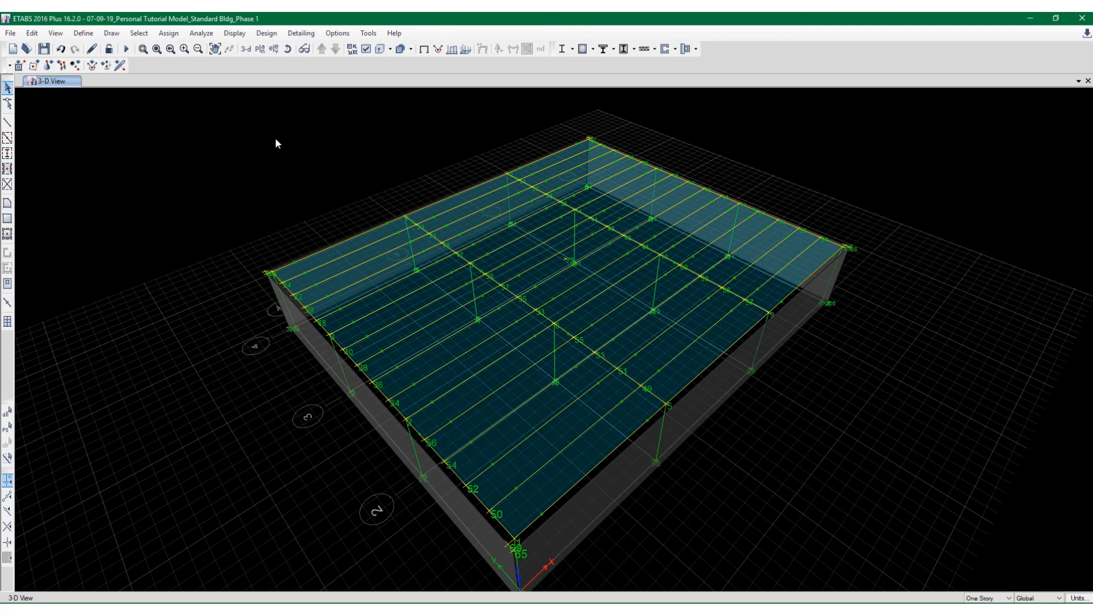
pyautogui.scroll(-5, 401, 205)
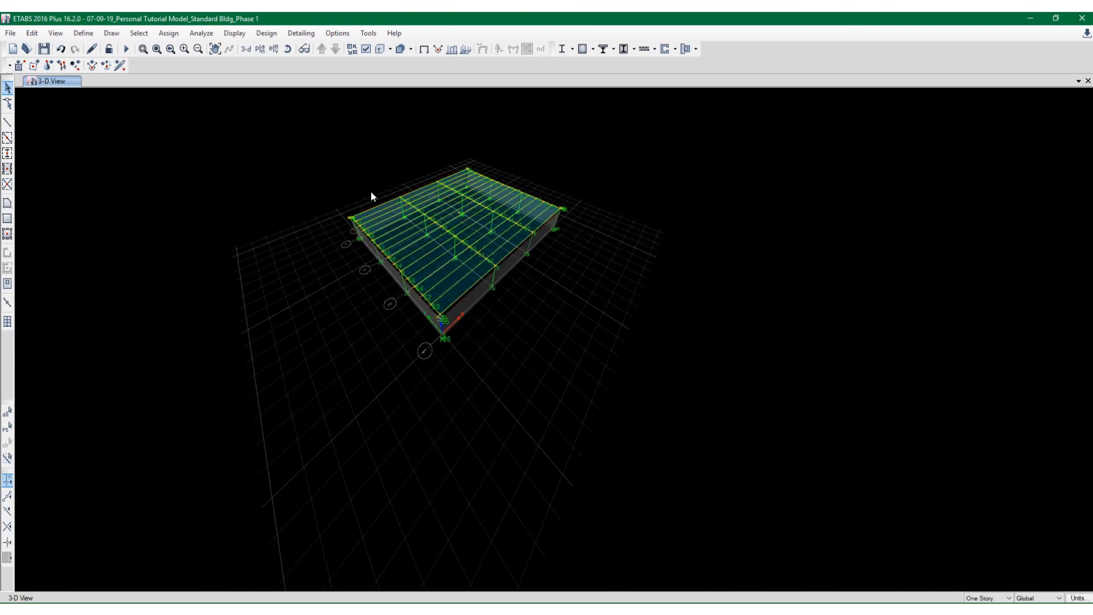
# Rerun the analysis and inspect the dead-load displaced shape of the reduced slab from several 3D angles
pyautogui.click(128, 49)
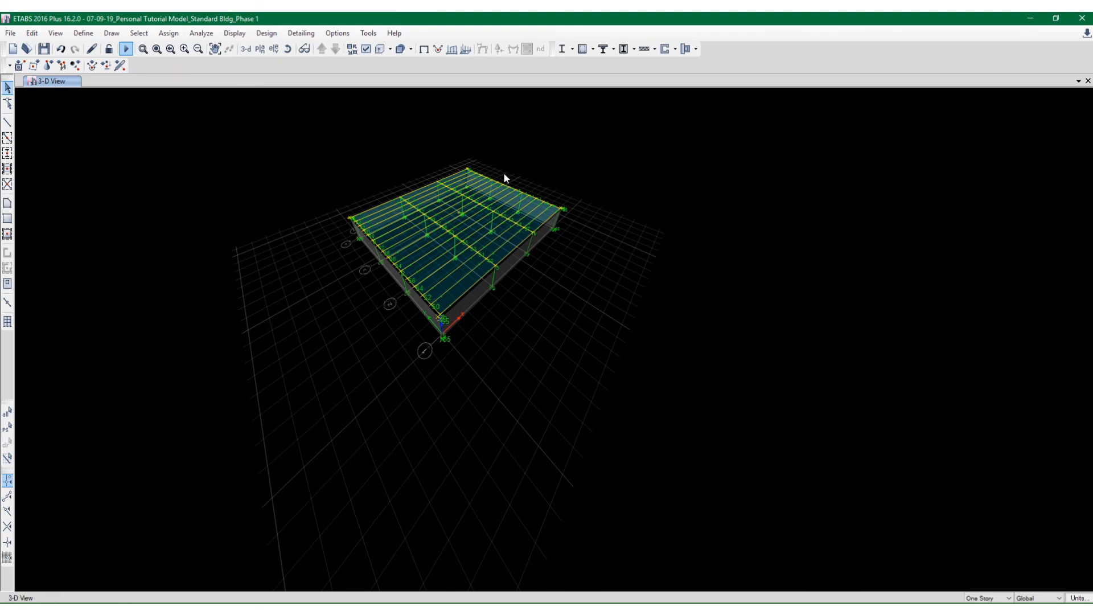
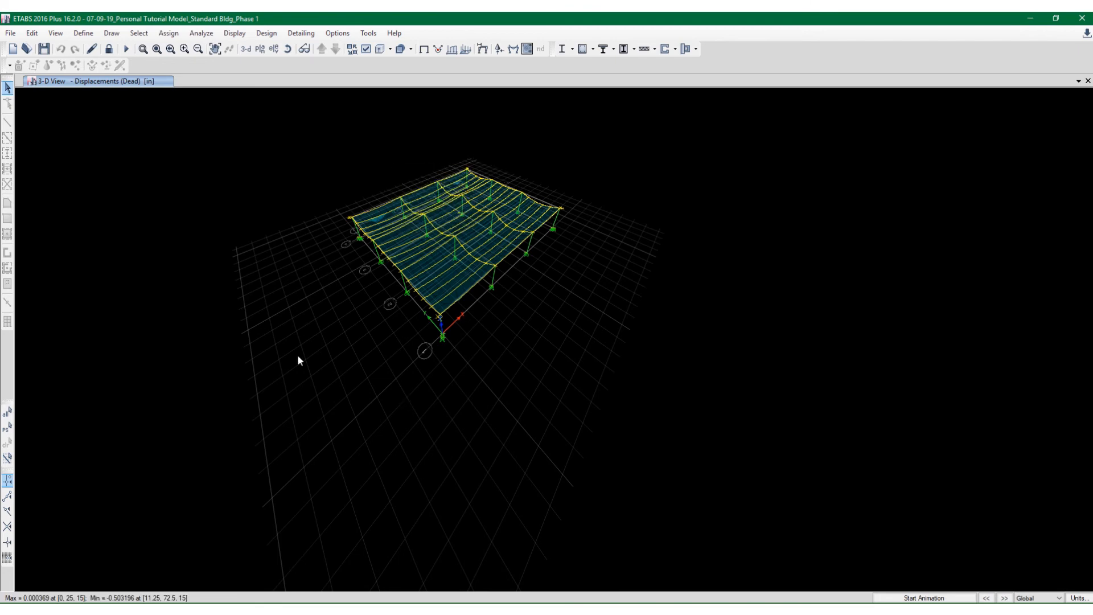
pyautogui.scroll(3, 345, 242)
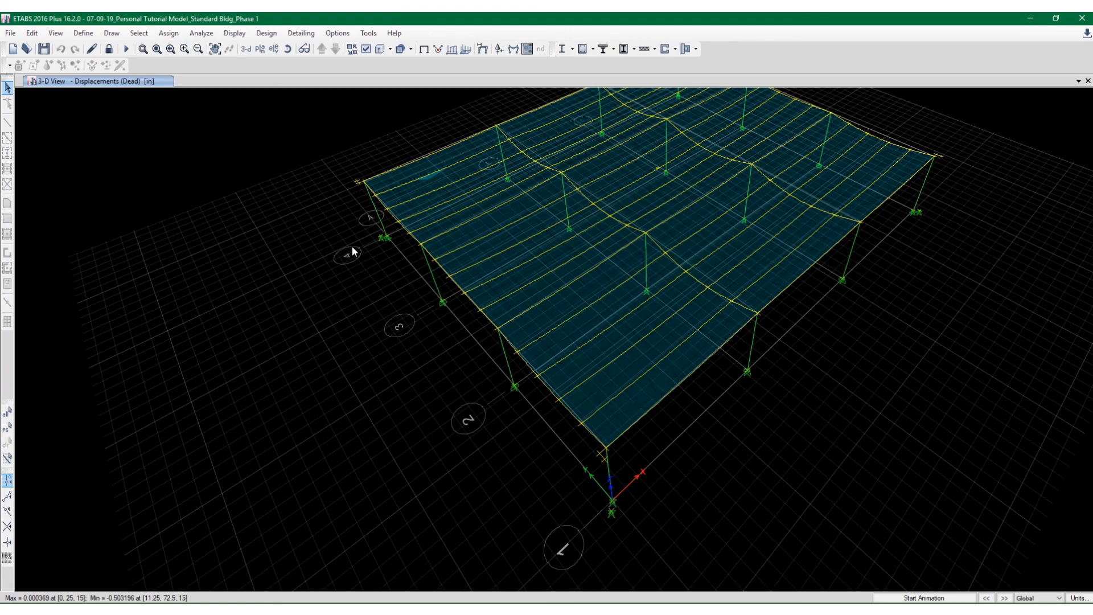
pyautogui.keyDown('shift'); pyautogui.moveTo(351, 250); pyautogui.dragTo(456, 240, button='middle'); pyautogui.keyUp('shift')
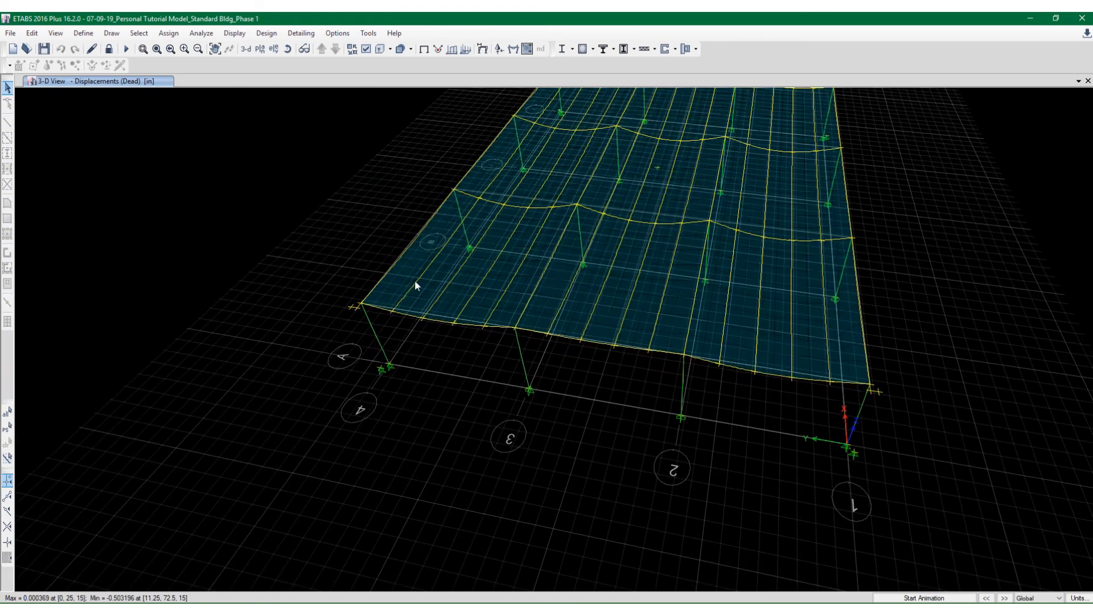
pyautogui.keyDown('shift'); pyautogui.moveTo(410, 317); pyautogui.dragTo(449, 289, button='middle'); pyautogui.keyUp('shift')
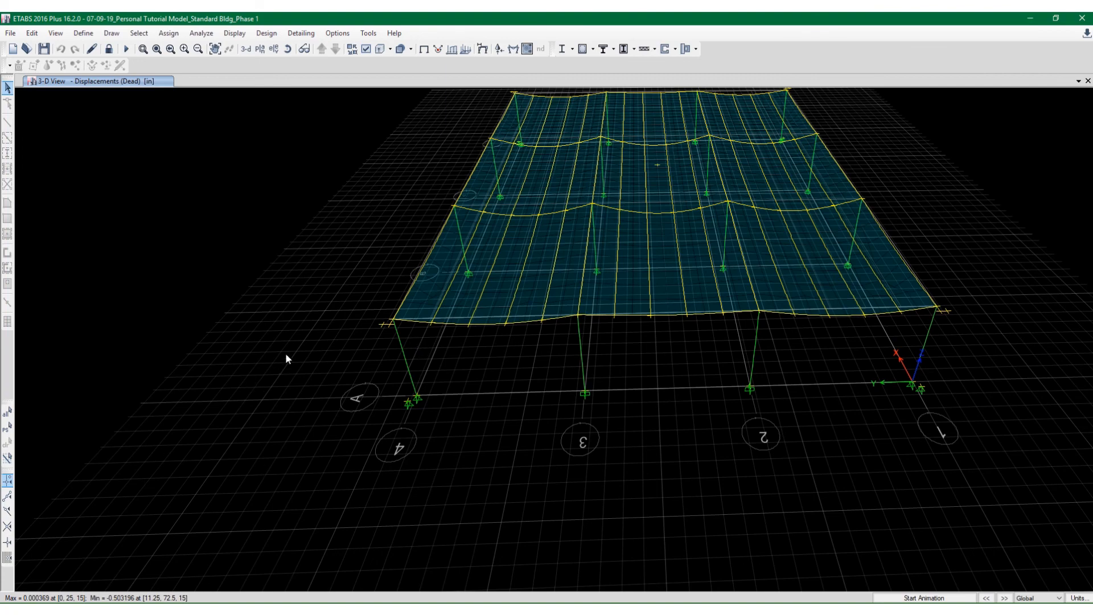
pyautogui.keyDown('shift'); pyautogui.moveTo(286, 355); pyautogui.dragTo(378, 378, button='middle'); pyautogui.keyUp('shift')
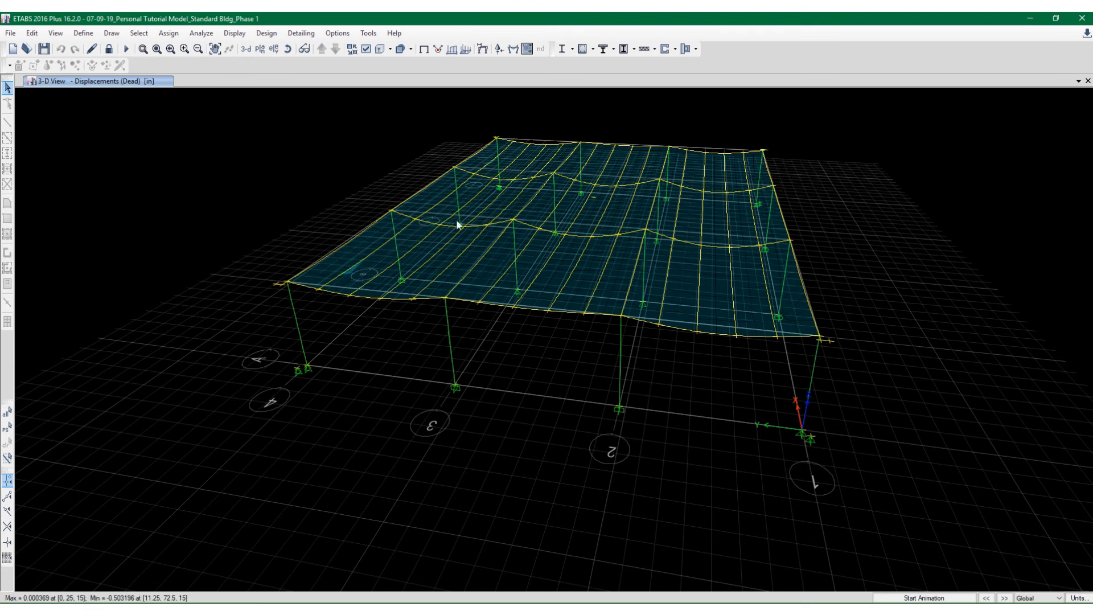
# Display the Story1 plan view and unlock the model, deleting the analysis results
pyautogui.click(259, 50)
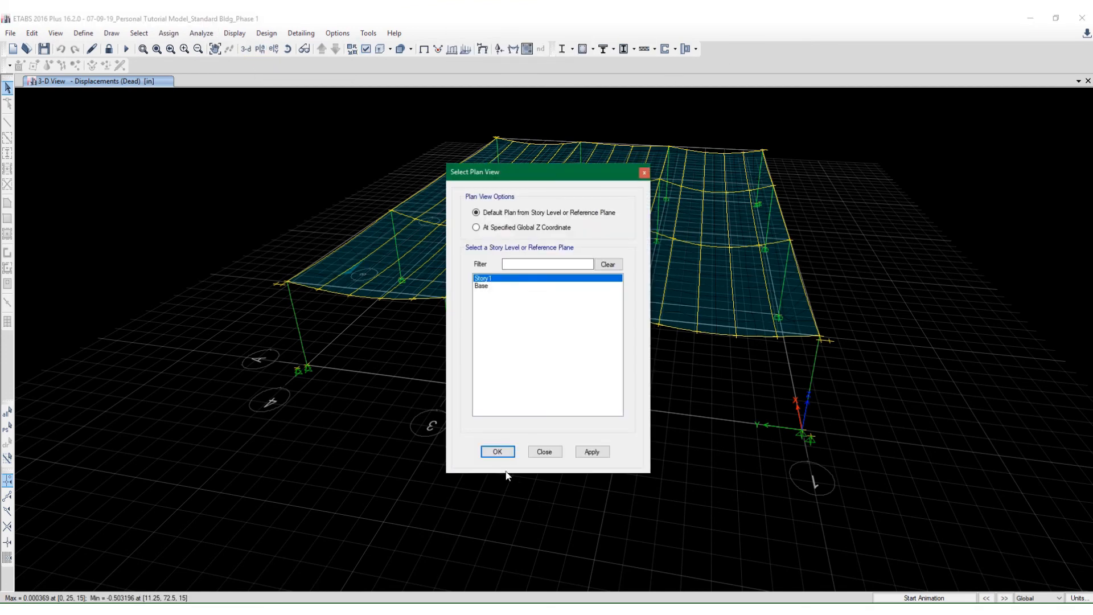
pyautogui.click(498, 451)
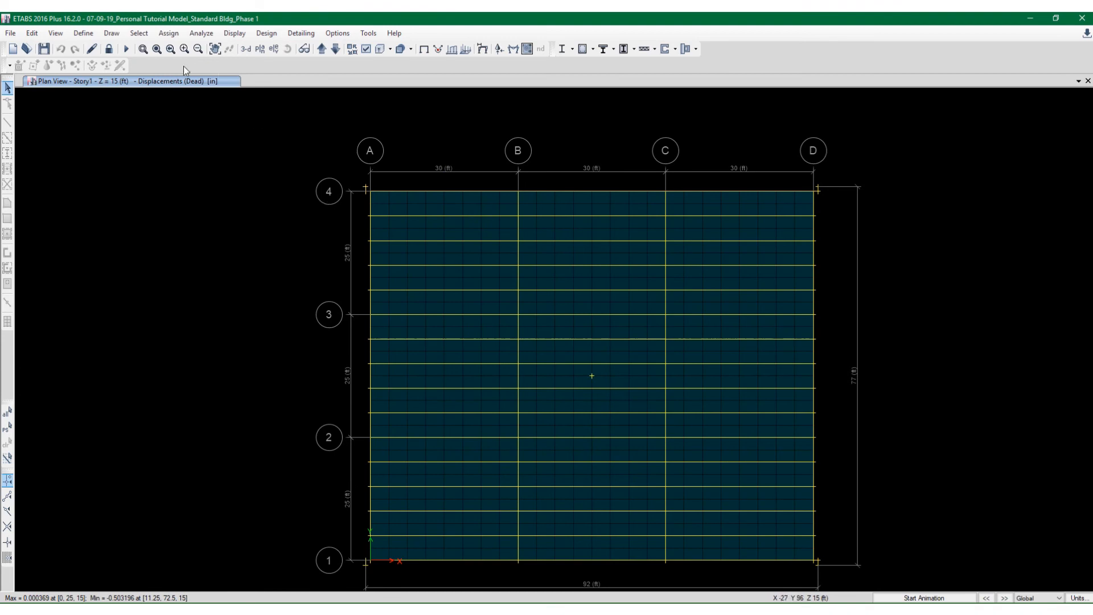
pyautogui.click(113, 50)
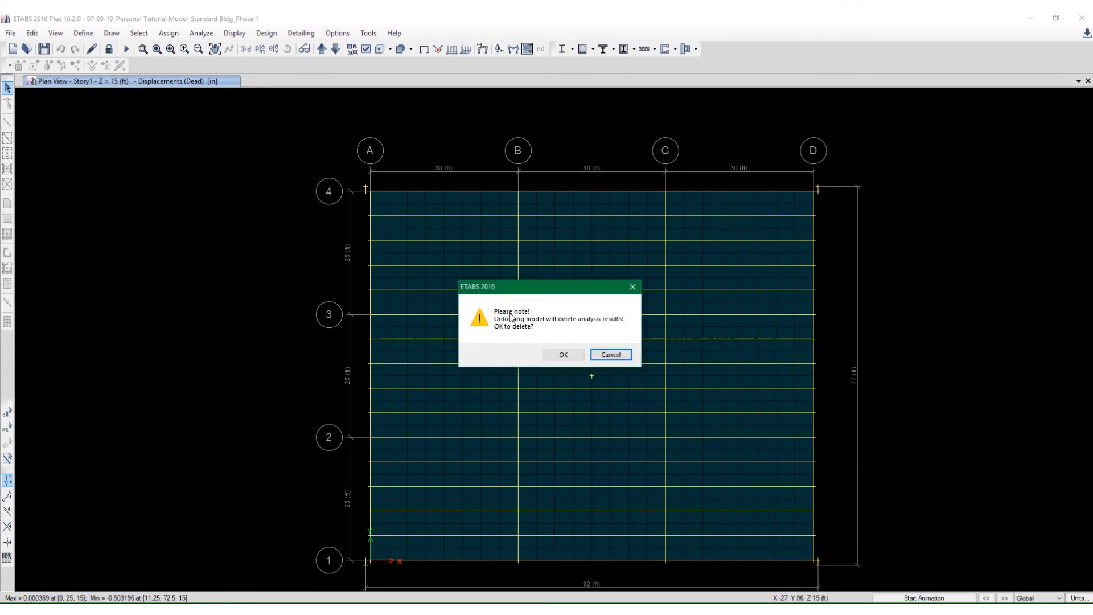
pyautogui.click(563, 355)
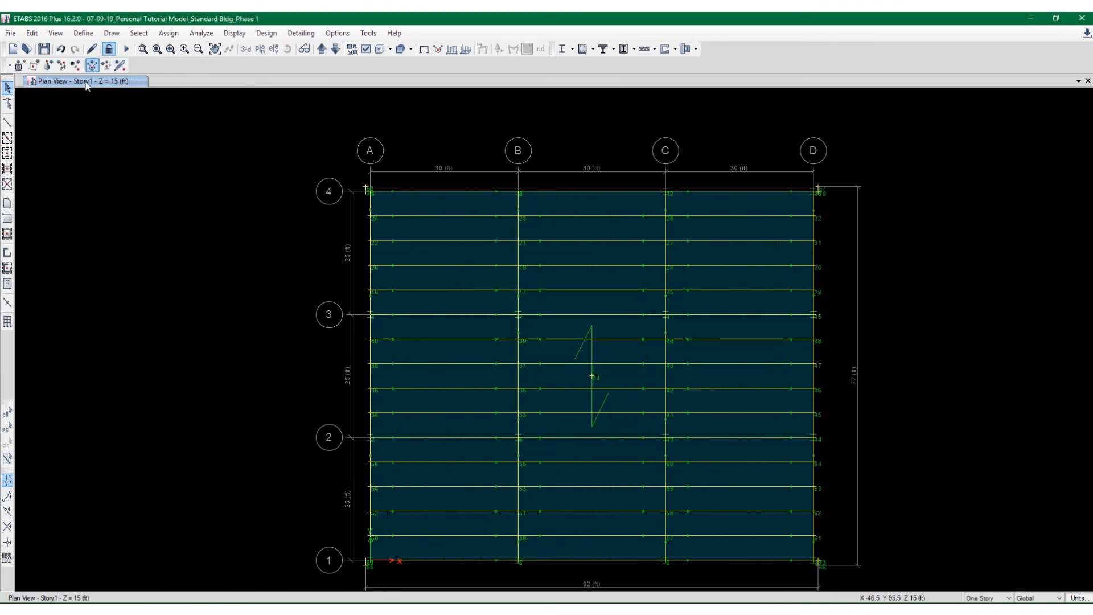
# Start drawing a rectangular floor area with Steel Plate as its property and close the object properties window
pyautogui.click(7, 219)
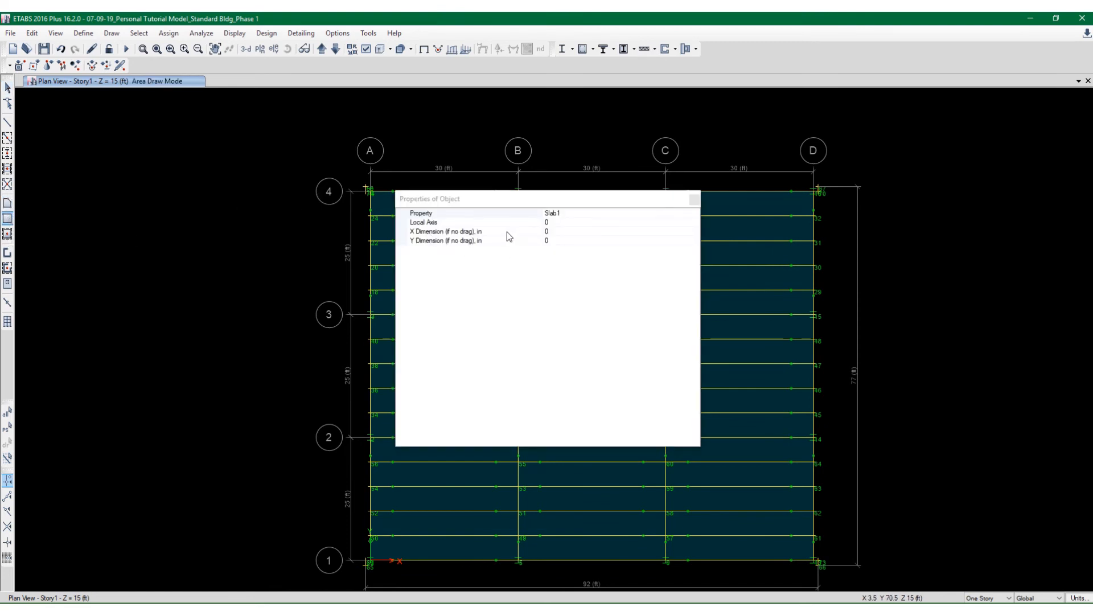
pyautogui.click(570, 215)
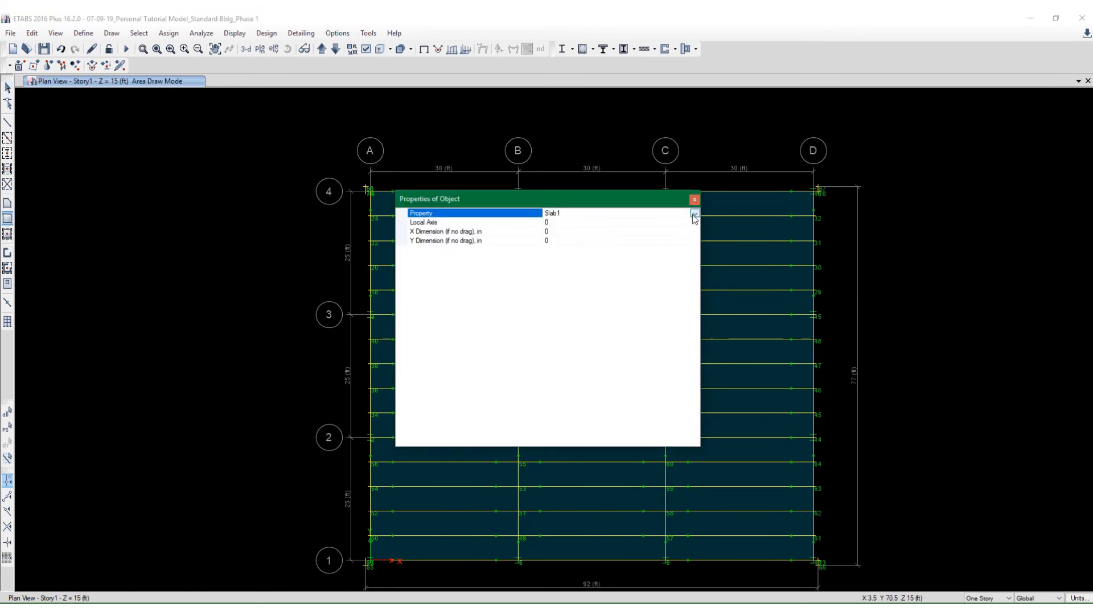
pyautogui.moveTo(610, 200); pyautogui.dragTo(304, 286)
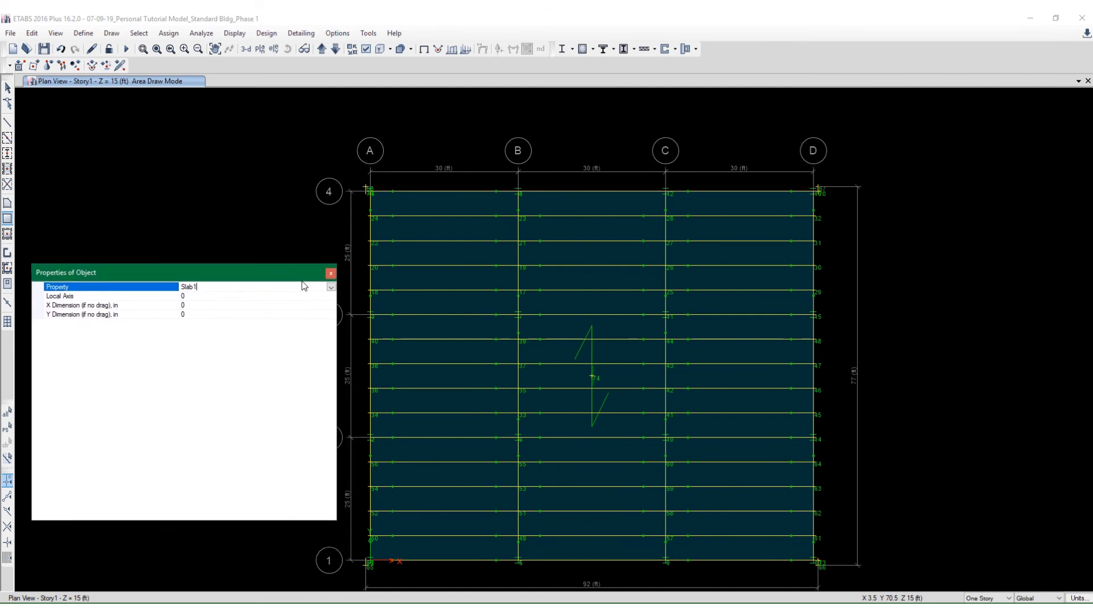
pyautogui.click(331, 287)
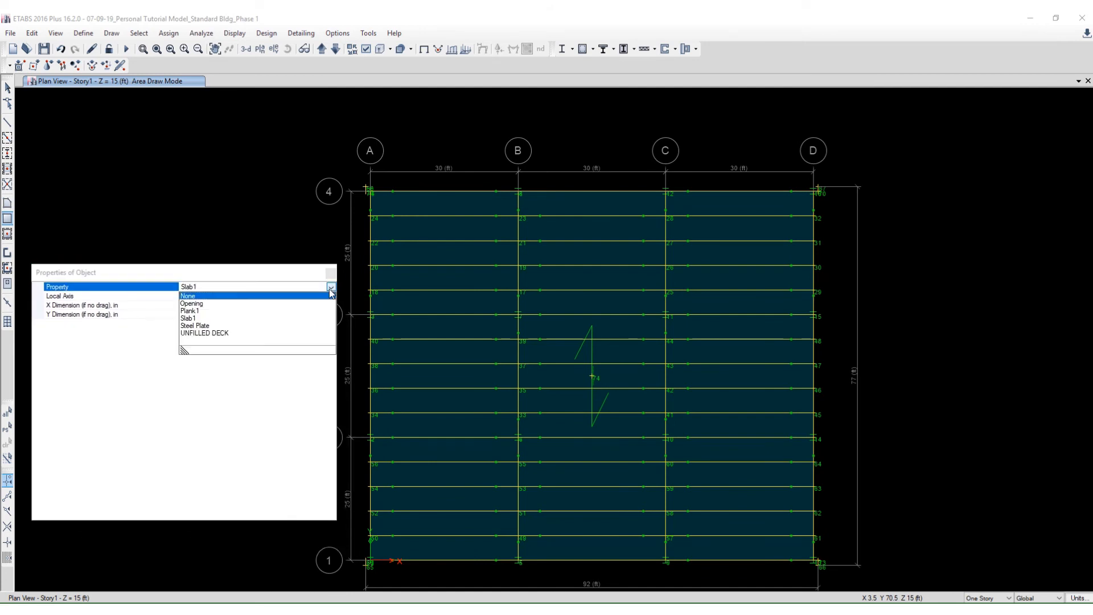
pyautogui.click(199, 327)
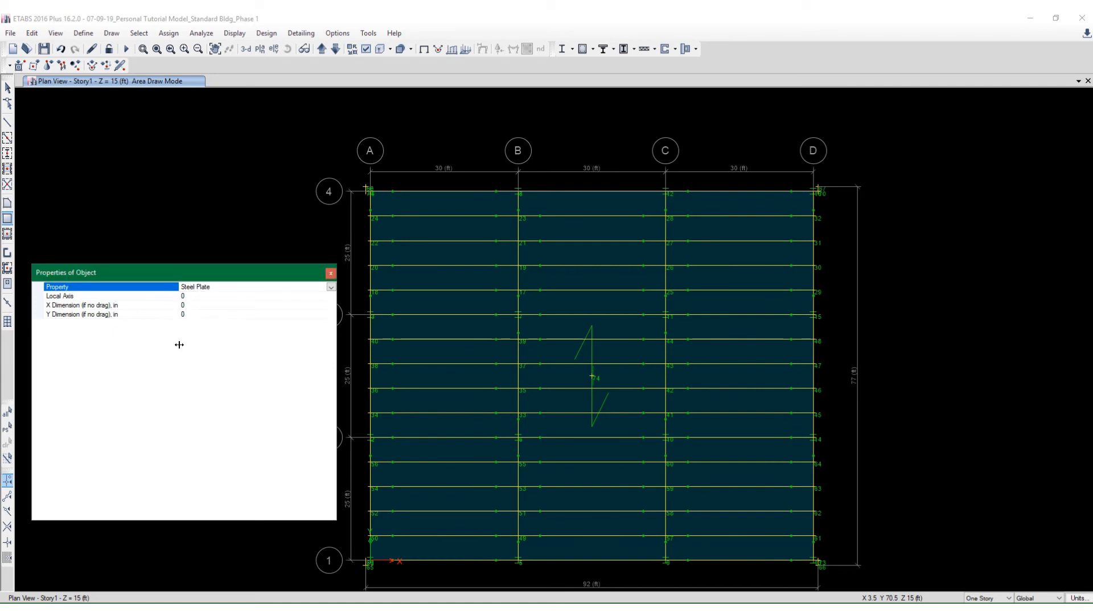
pyautogui.click(331, 274)
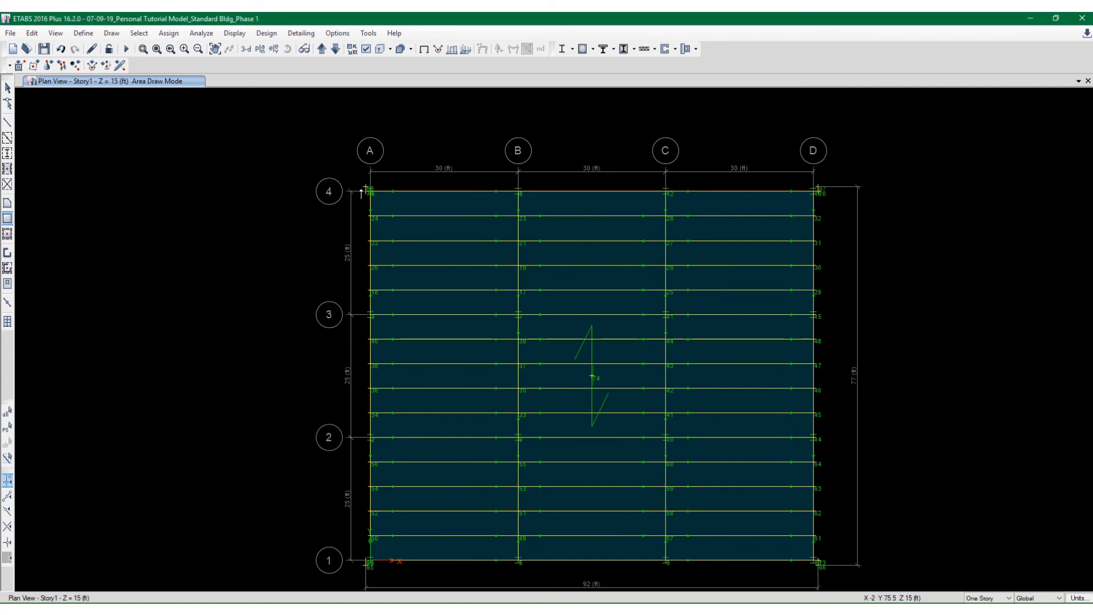
# Draw a 1 ft wide Steel Plate strip outside grid line 1, spanning 92 ft between the overhang joints beyond grids A and D
pyautogui.scroll(3, 363, 576)
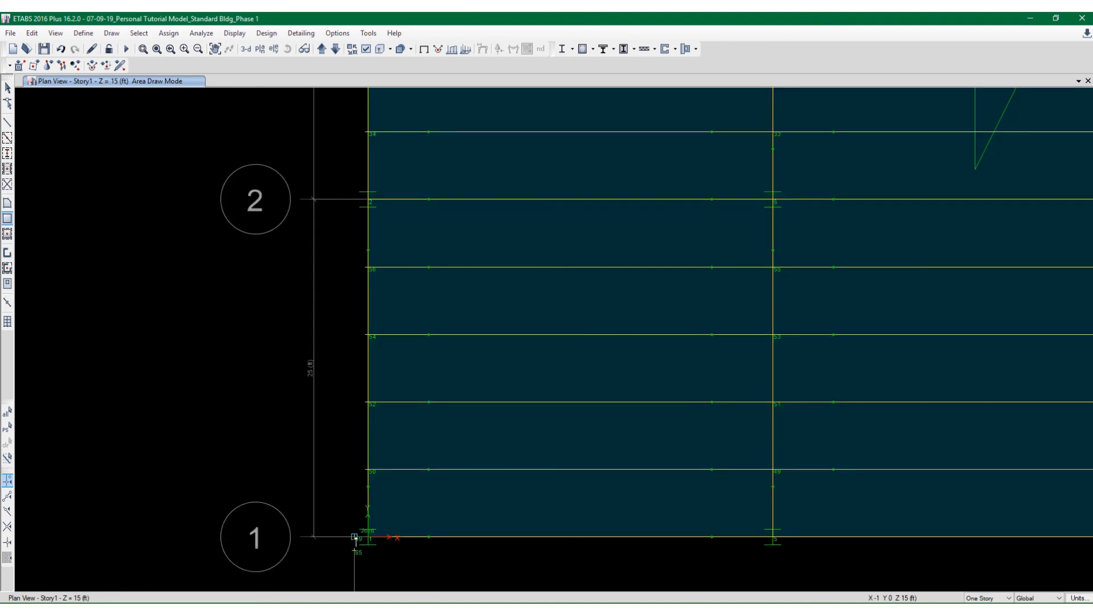
pyautogui.scroll(-3, 336, 512)
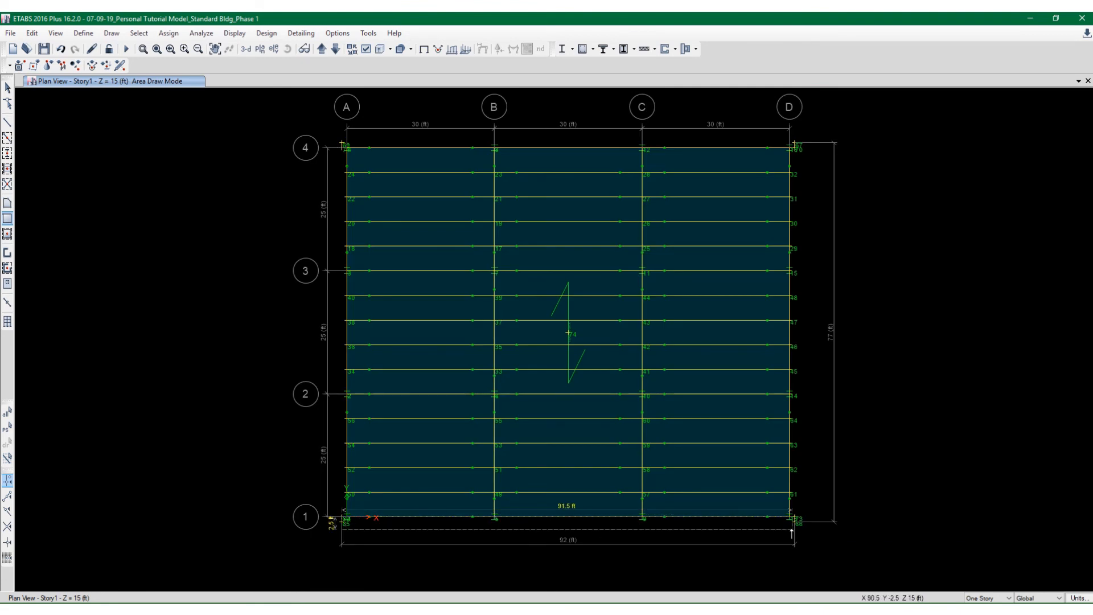
pyautogui.scroll(5, 788, 531)
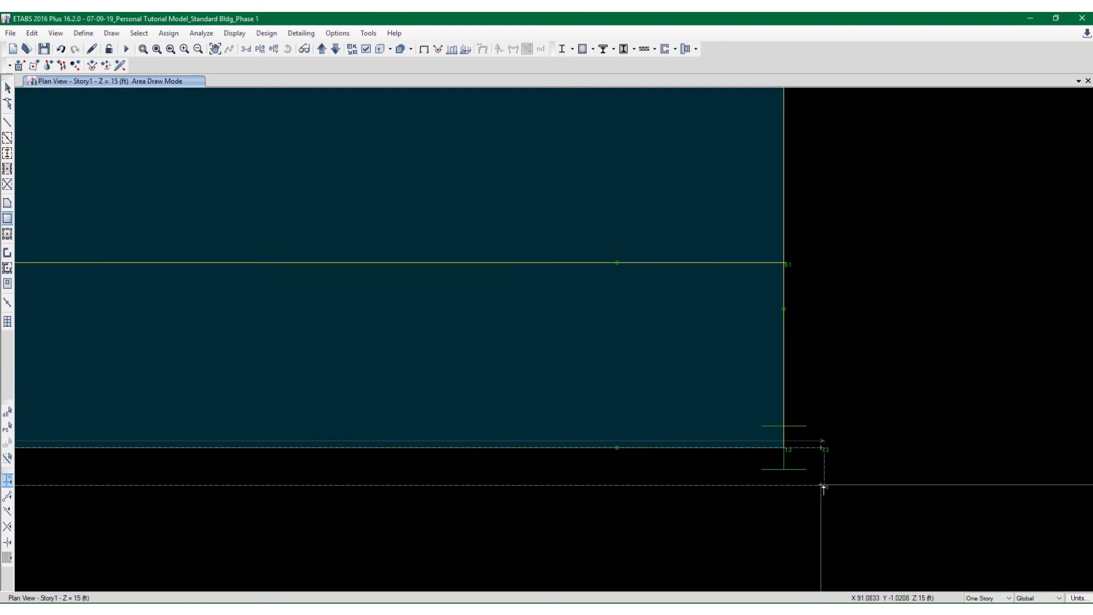
pyautogui.click(820, 484)
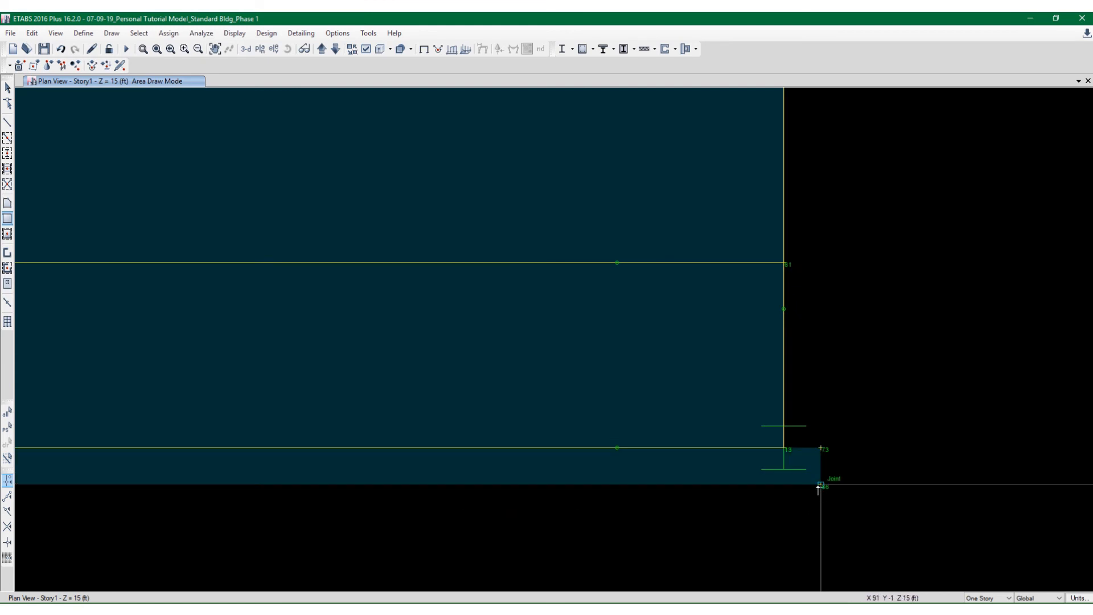
# Draw a 1 ft wide Steel Plate strip outside grid line 4, from the overhang joint beyond grid D to the corner joint beyond A-4
pyautogui.scroll(-3, 824, 450)
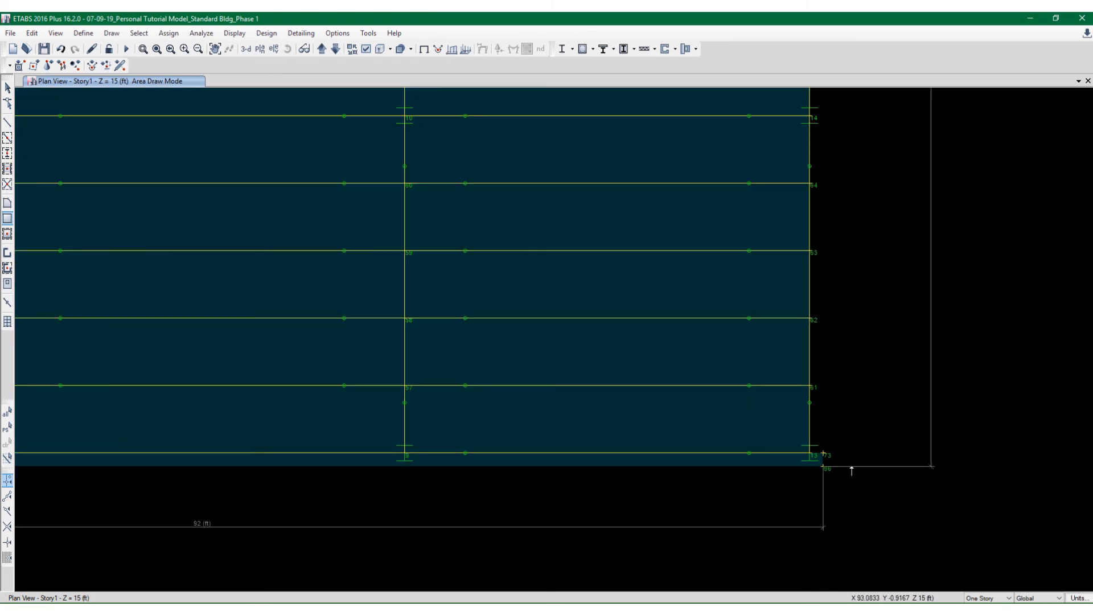
pyautogui.scroll(-5, 837, 472)
pyautogui.moveTo(859, 457); pyautogui.dragTo(839, 518, button='middle')
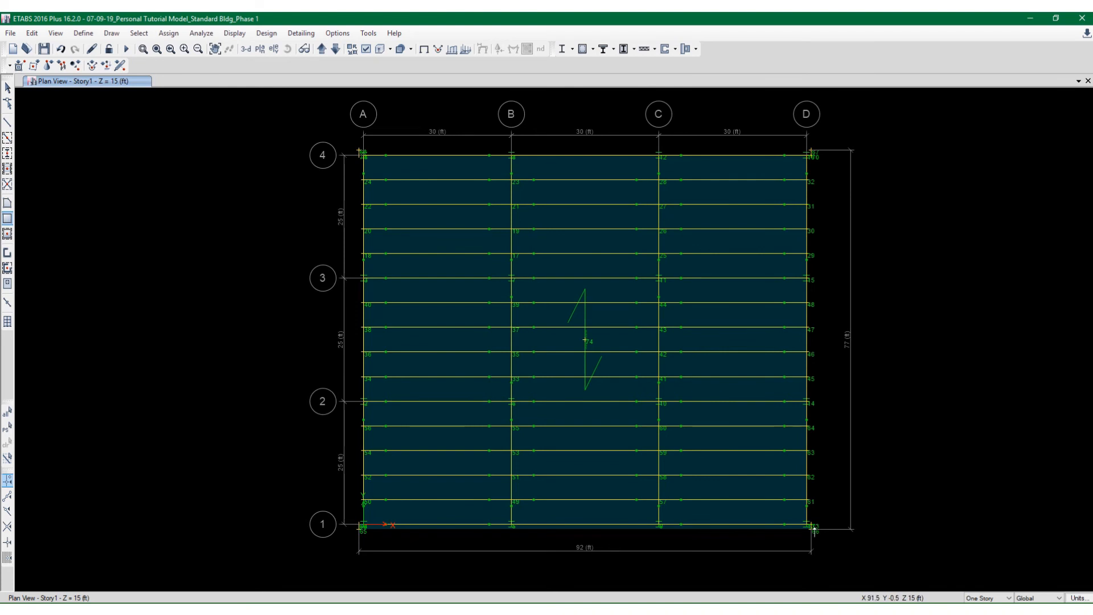
pyautogui.scroll(3, 818, 526)
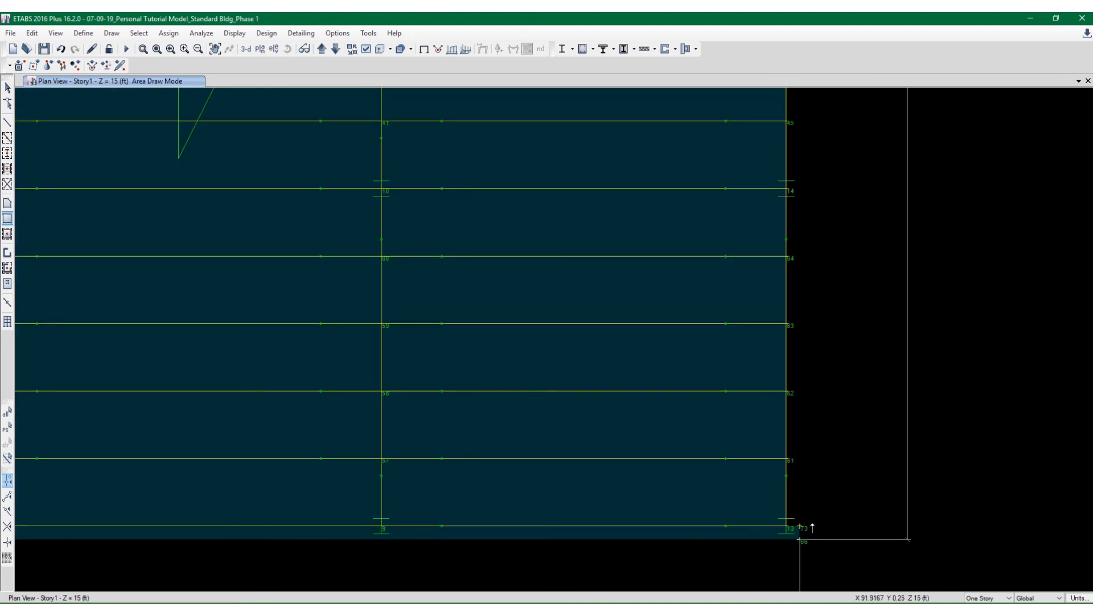
pyautogui.scroll(-3, 811, 535)
pyautogui.scroll(3, 822, 166)
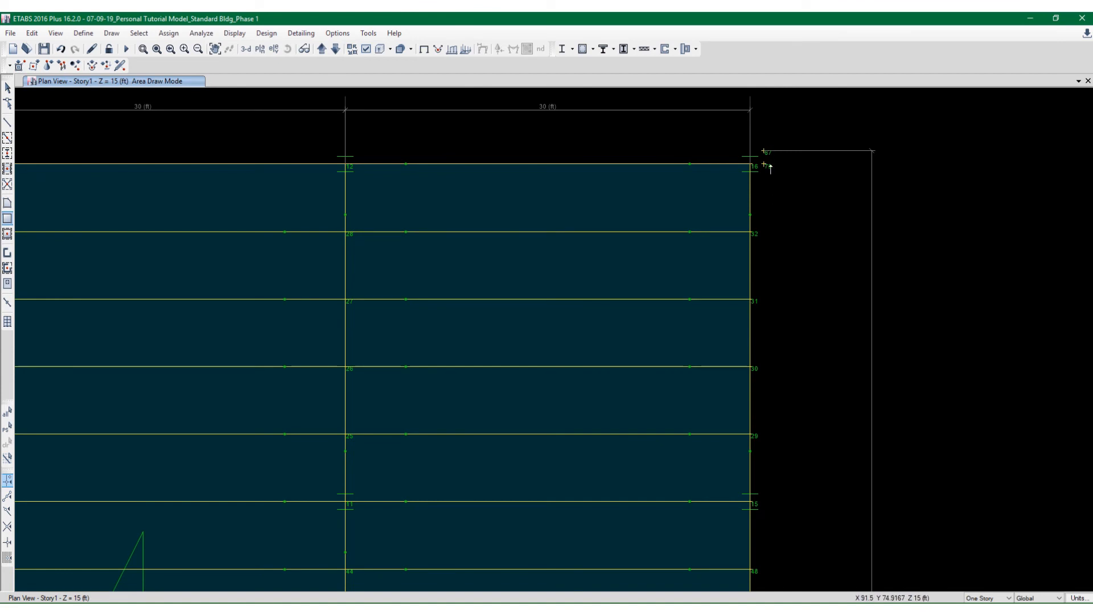
pyautogui.scroll(-3, 764, 166)
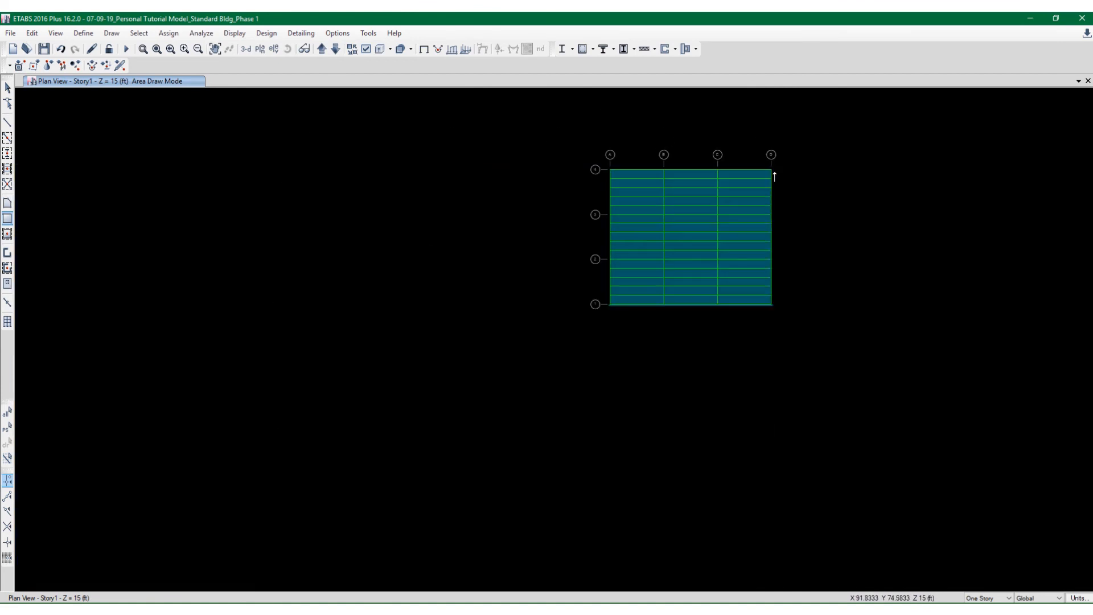
pyautogui.scroll(1, 777, 168)
pyautogui.scroll(5, 583, 157)
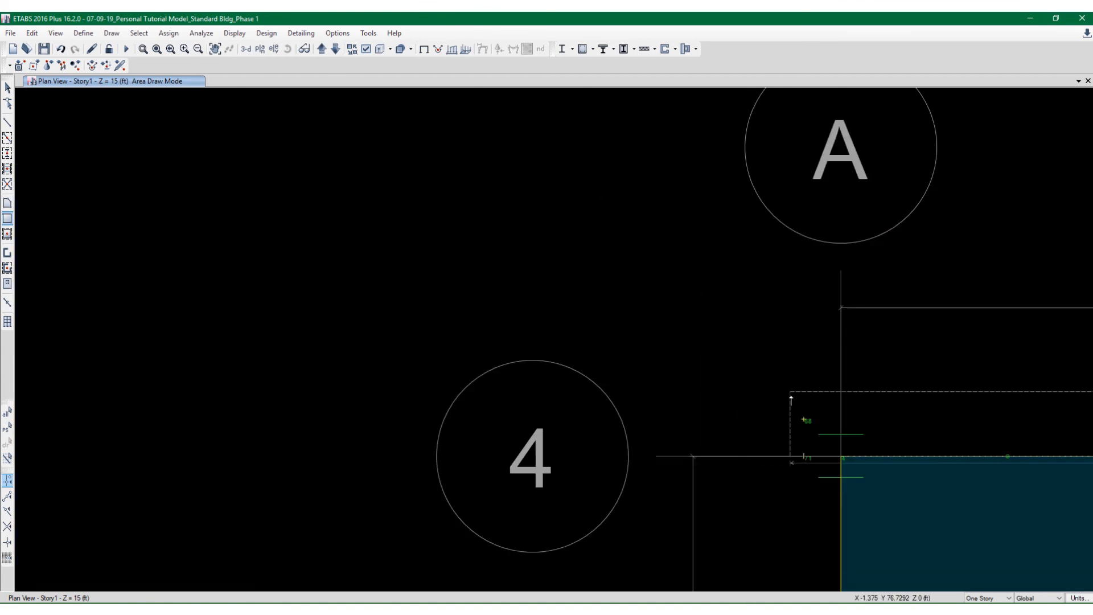
pyautogui.click(803, 419)
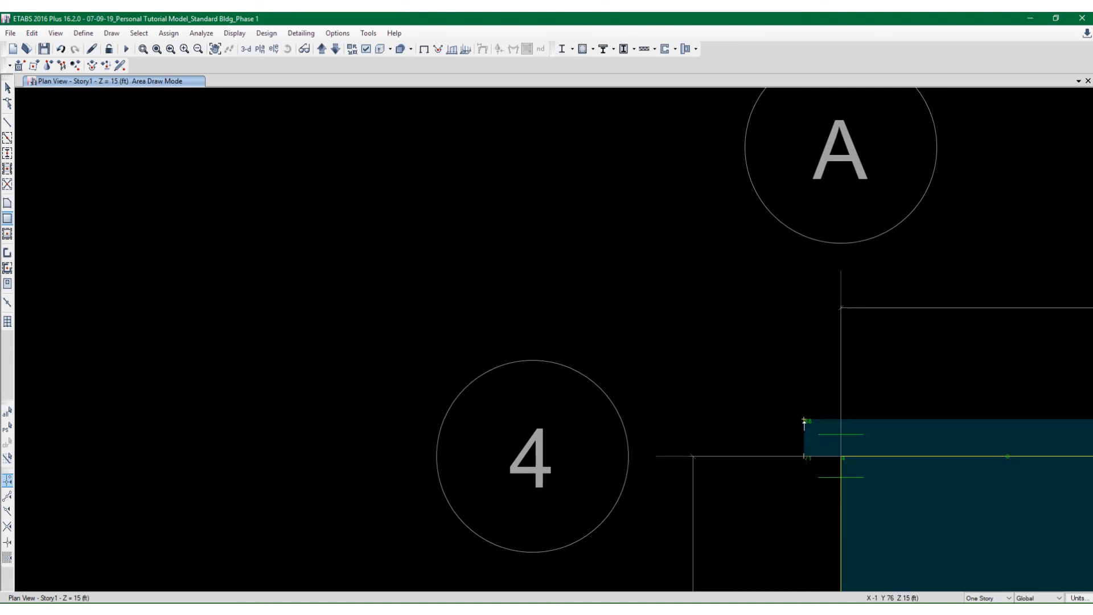
pyautogui.scroll(-3, 757, 341)
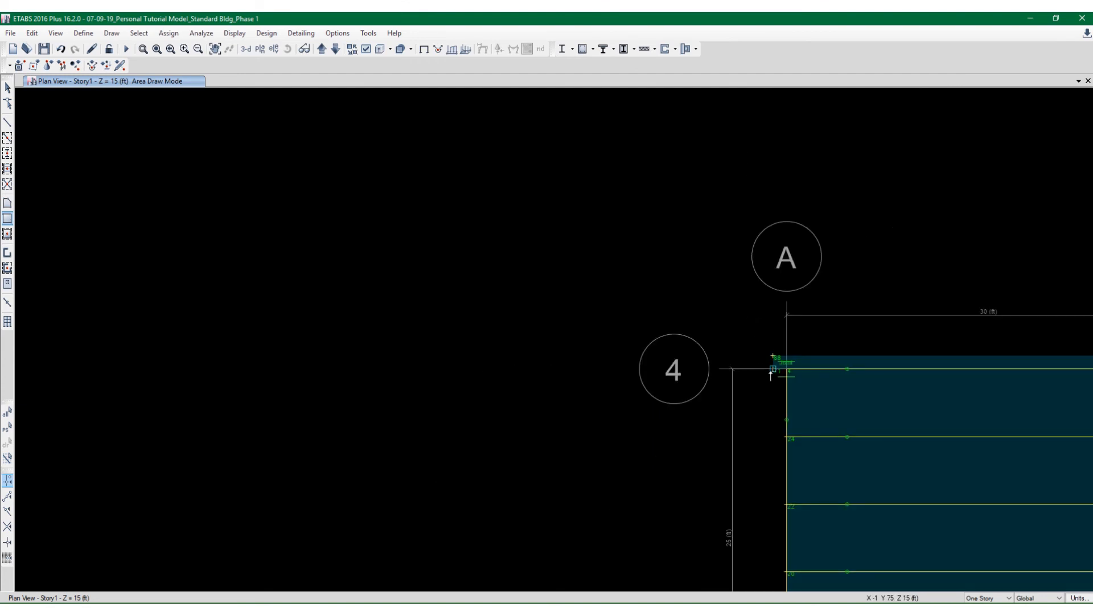
pyautogui.scroll(-5, 780, 380)
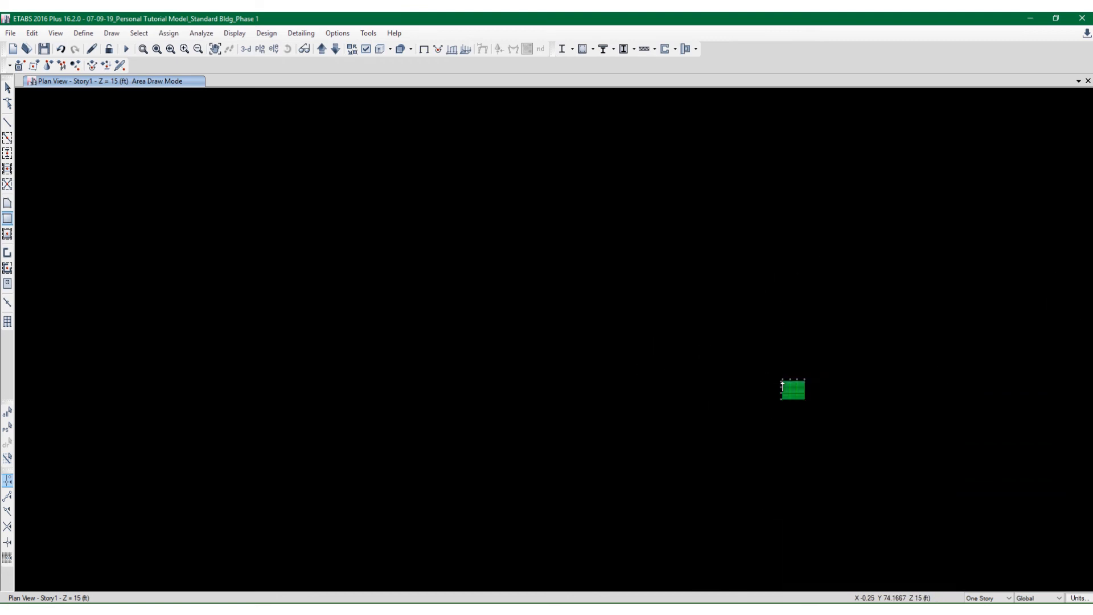
pyautogui.scroll(5, 777, 408)
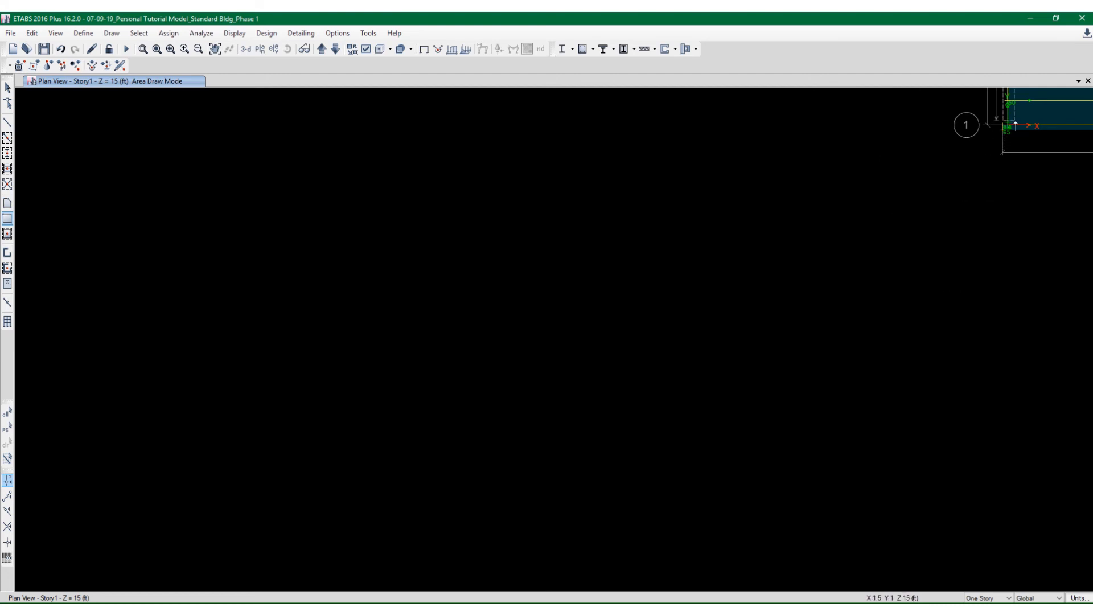
pyautogui.scroll(5, 1016, 124)
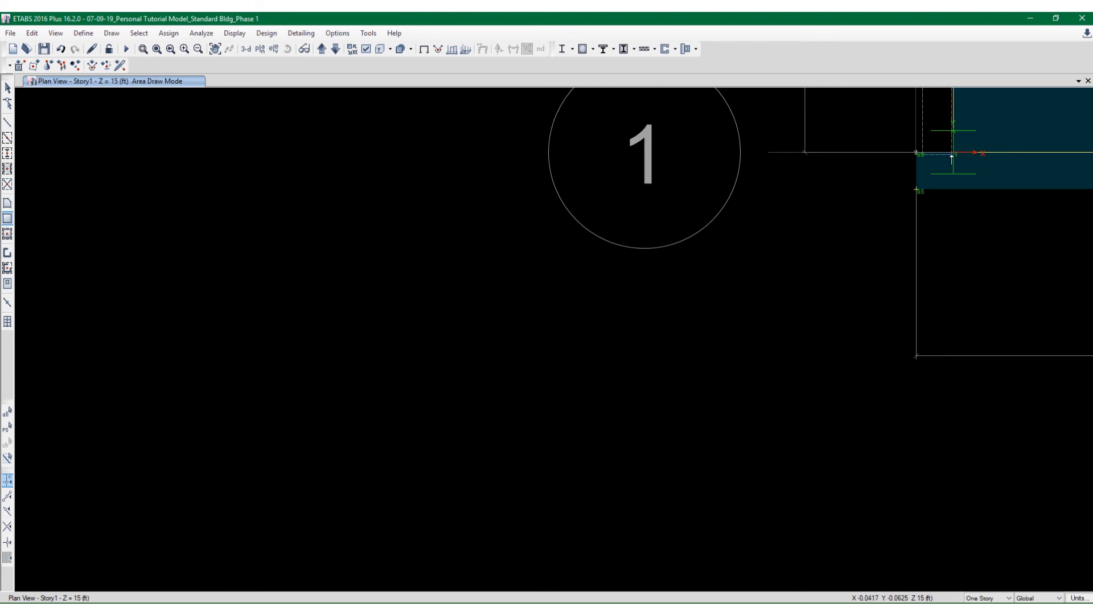
pyautogui.press('Escape')
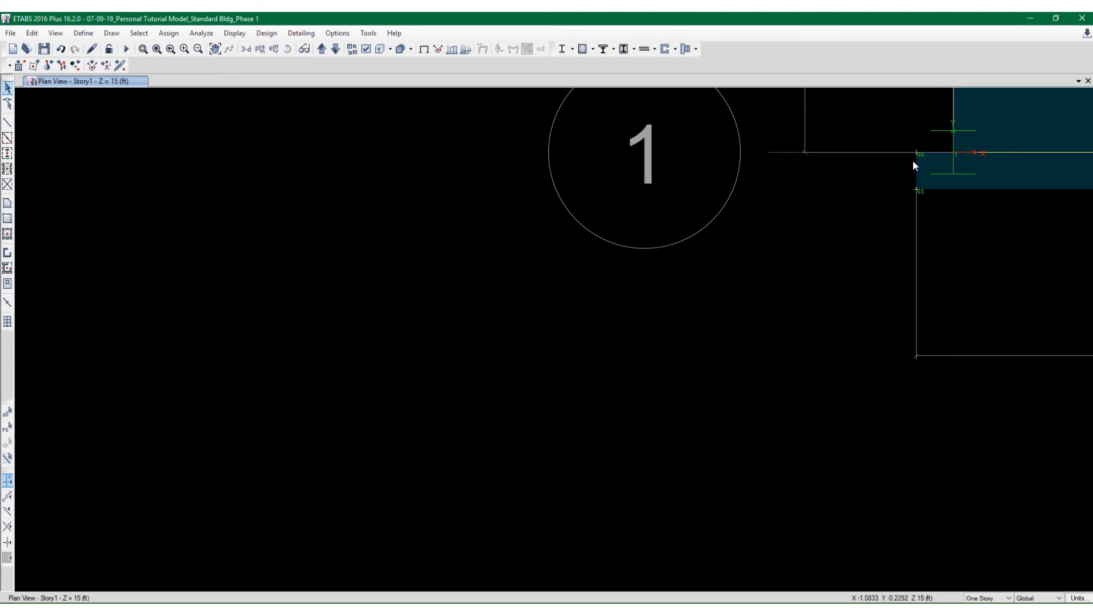
pyautogui.moveTo(868, 210); pyautogui.dragTo(737, 366, button='middle')
pyautogui.scroll(-3, 691, 435)
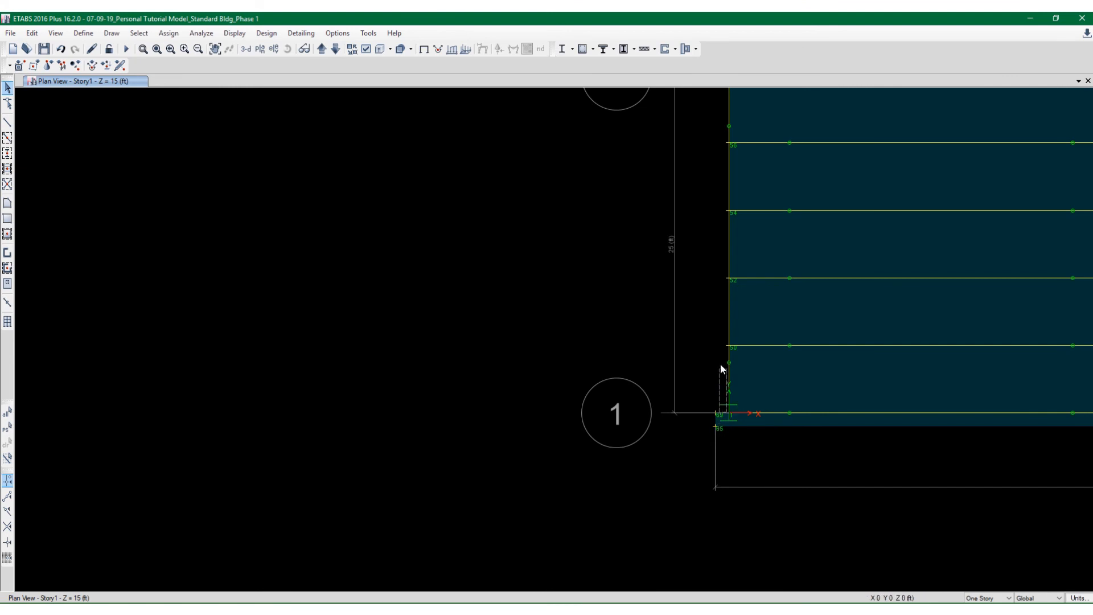
pyautogui.scroll(-4, 720, 365)
pyautogui.scroll(8, 723, 222)
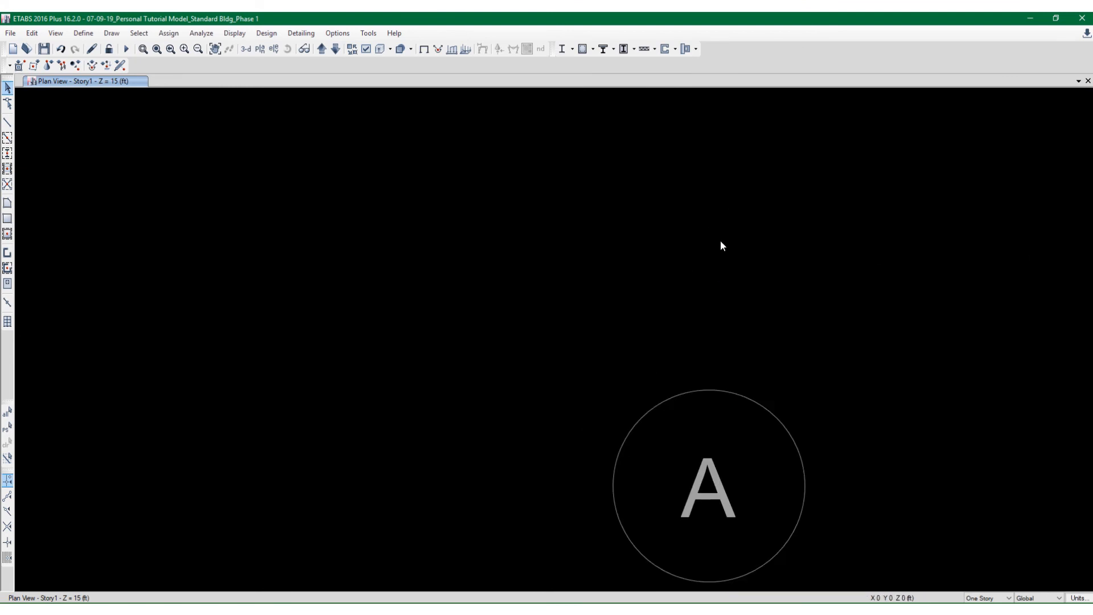
pyautogui.scroll(-3, 720, 247)
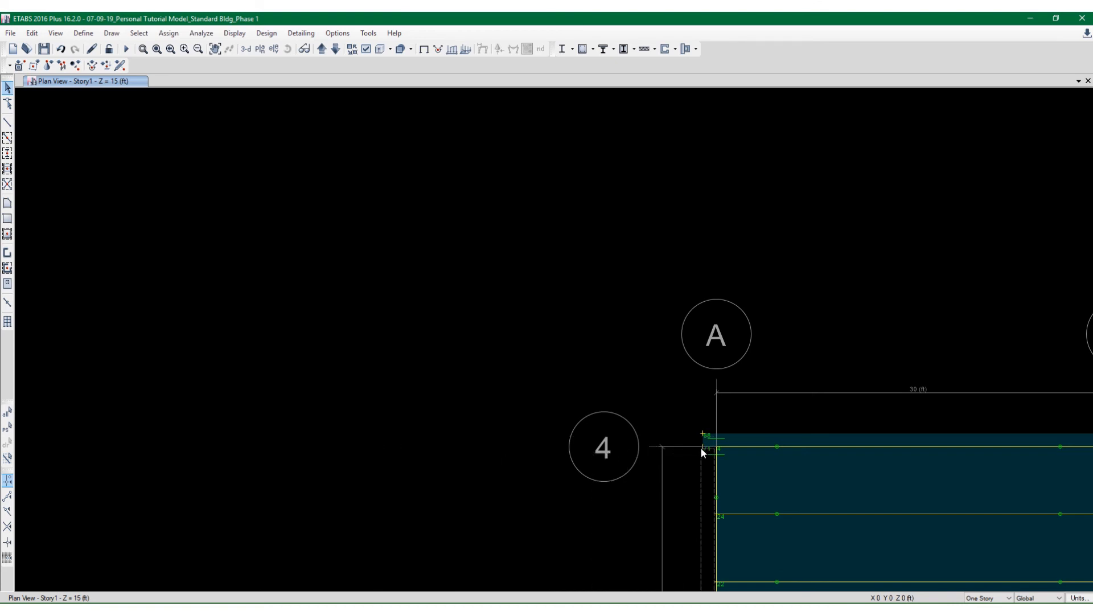
pyautogui.scroll(5, 700, 447)
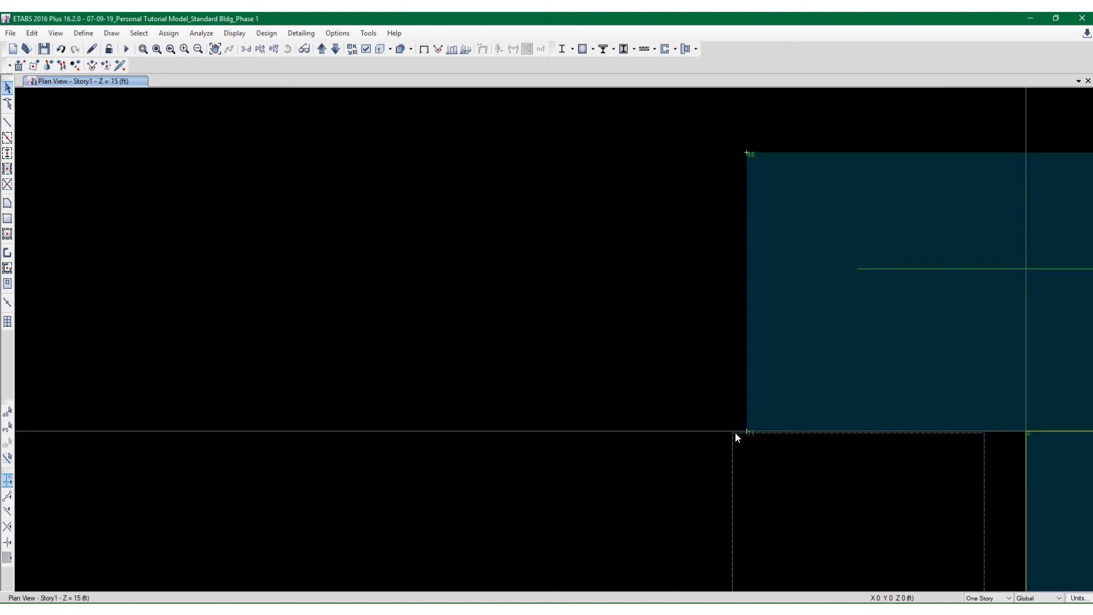
pyautogui.moveTo(746, 434); pyautogui.dragTo(746, 434)
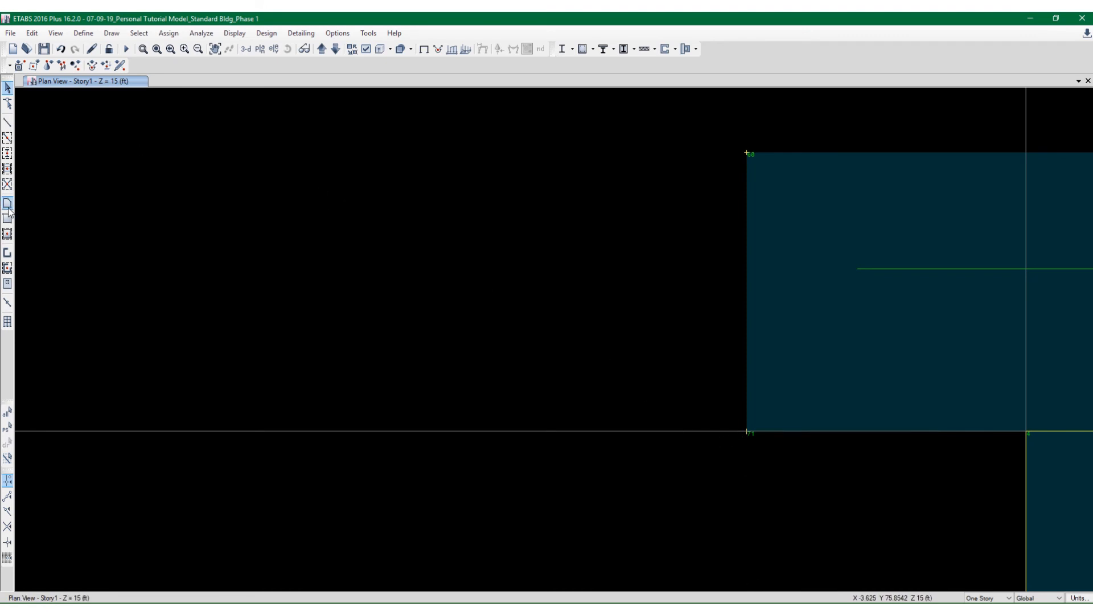
# Enable three more snap options in addition to the active one for drawing in plan
pyautogui.click(7, 497)
pyautogui.click(7, 512)
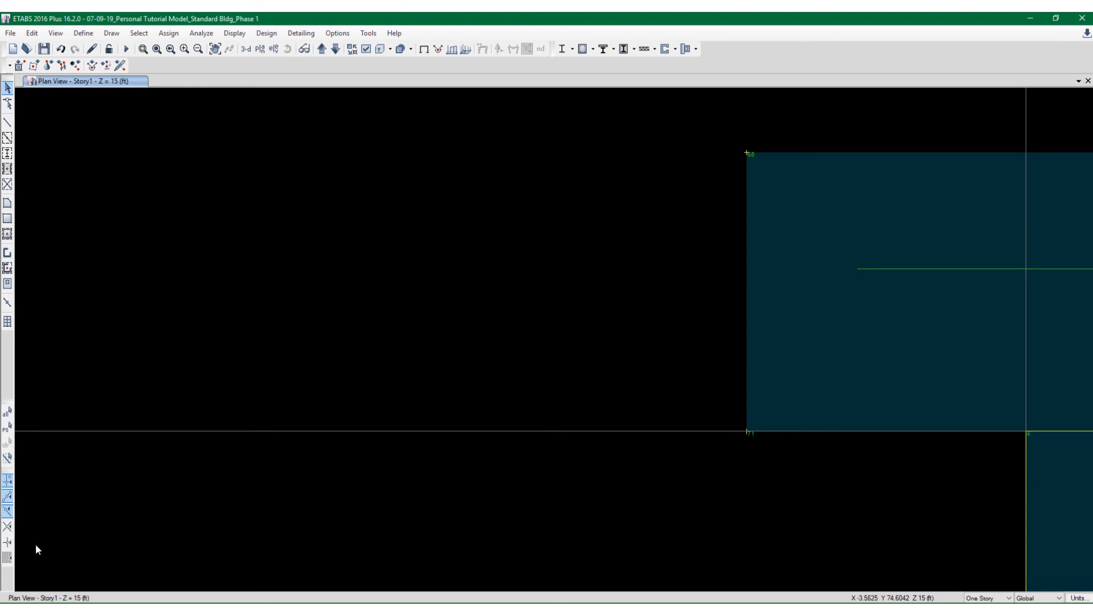
pyautogui.click(7, 527)
# Draw a 1 ft wide Steel Plate strip outside grid line A, from the overhang joint at grid 4 to the A-1 corner
pyautogui.scroll(-3, 163, 296)
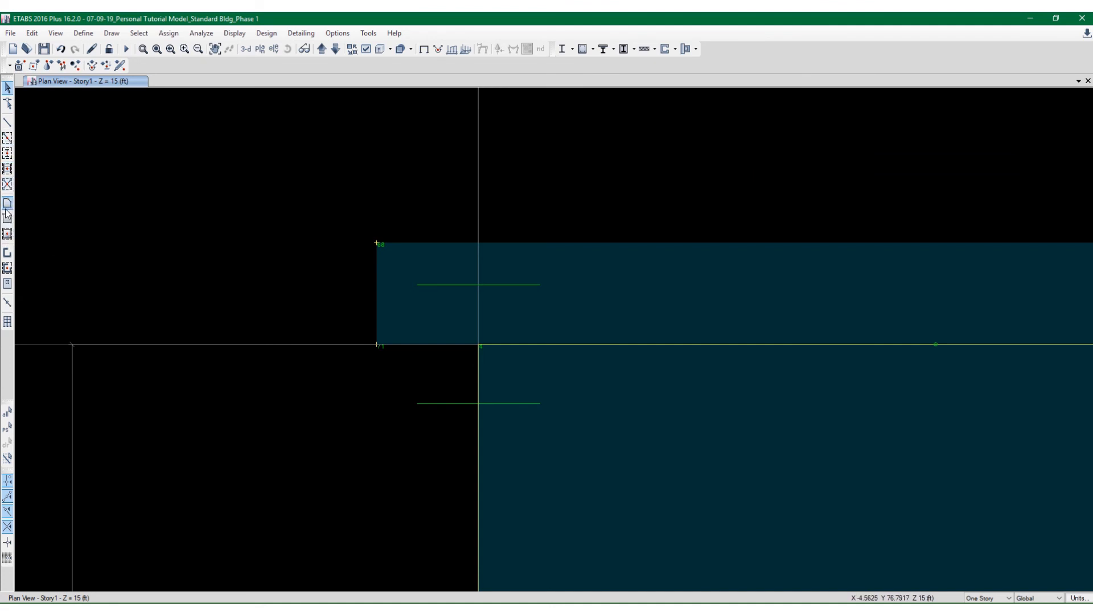
pyautogui.click(7, 220)
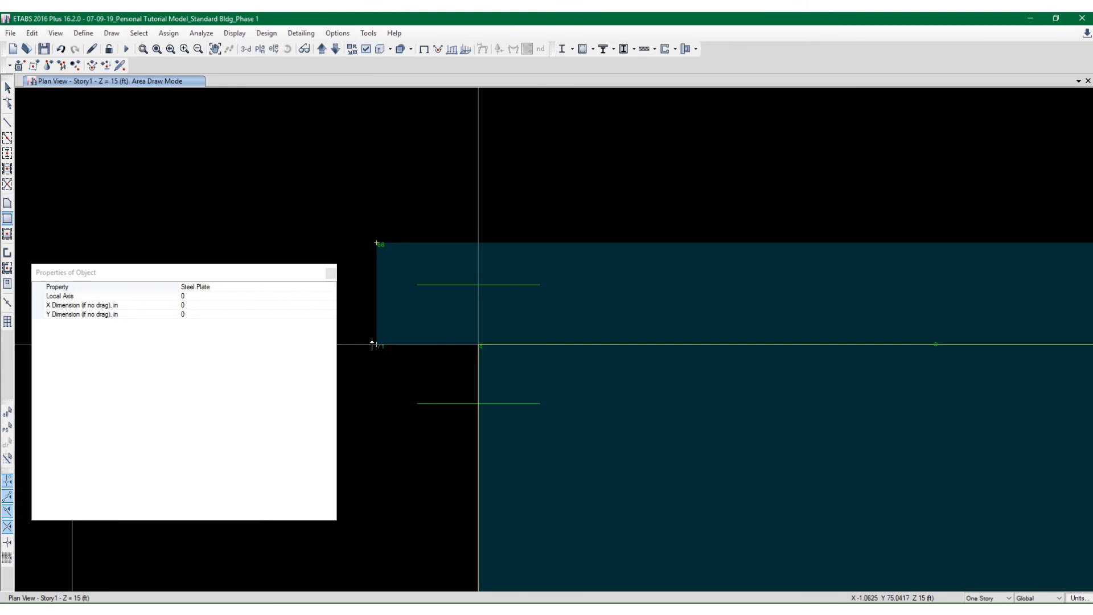
pyautogui.scroll(-5, 373, 349)
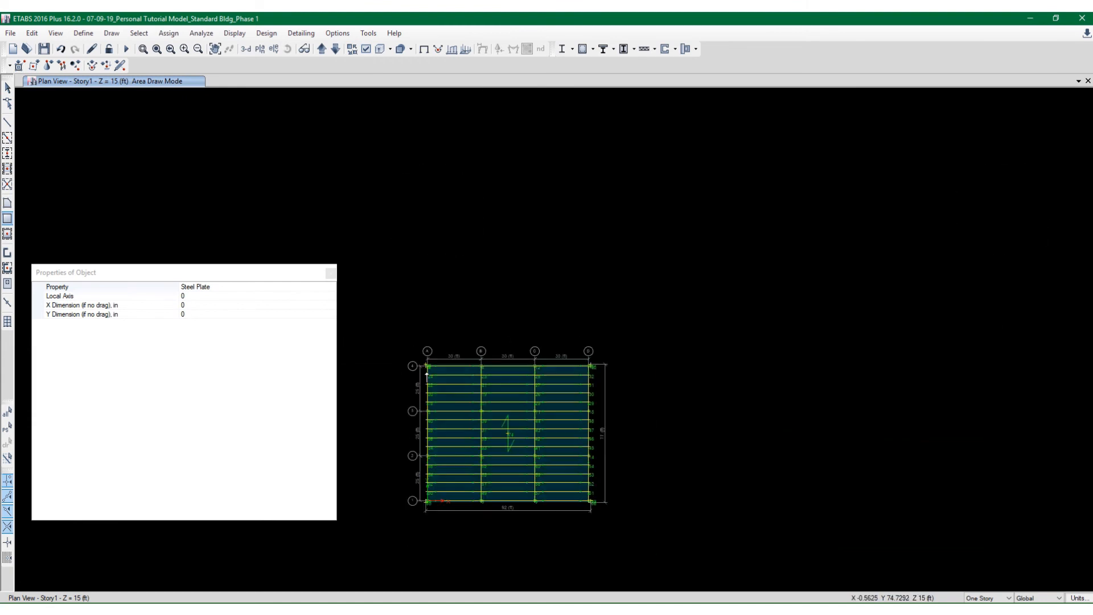
pyautogui.scroll(5, 421, 484)
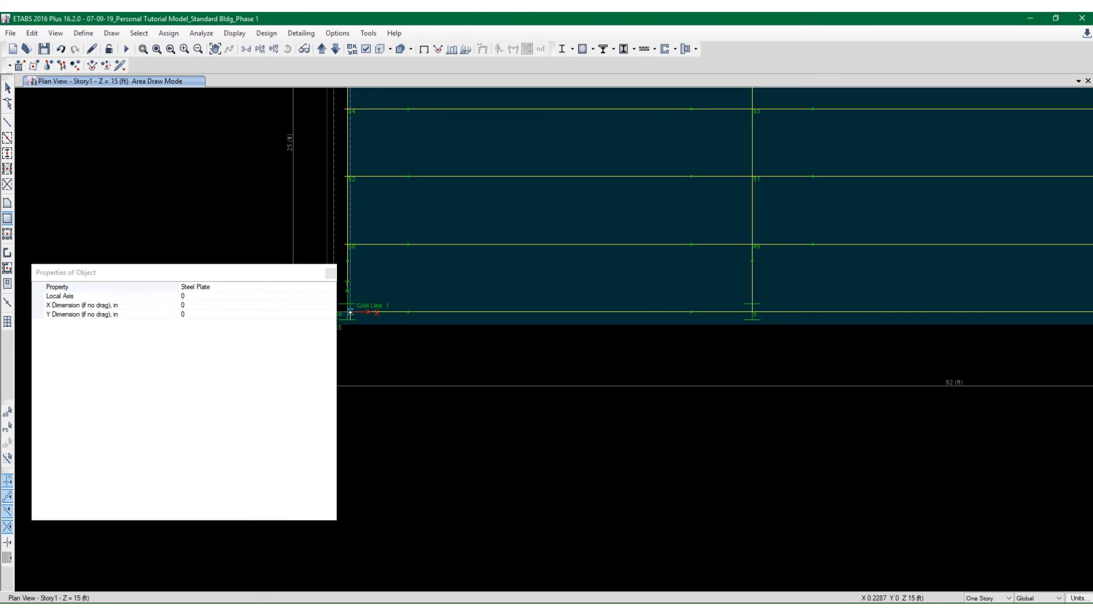
# Draw a 1 ft wide Steel Plate strip outside grid line D, from the overhang joint at grid 4 to the one at grid 1
pyautogui.scroll(-5, 367, 364)
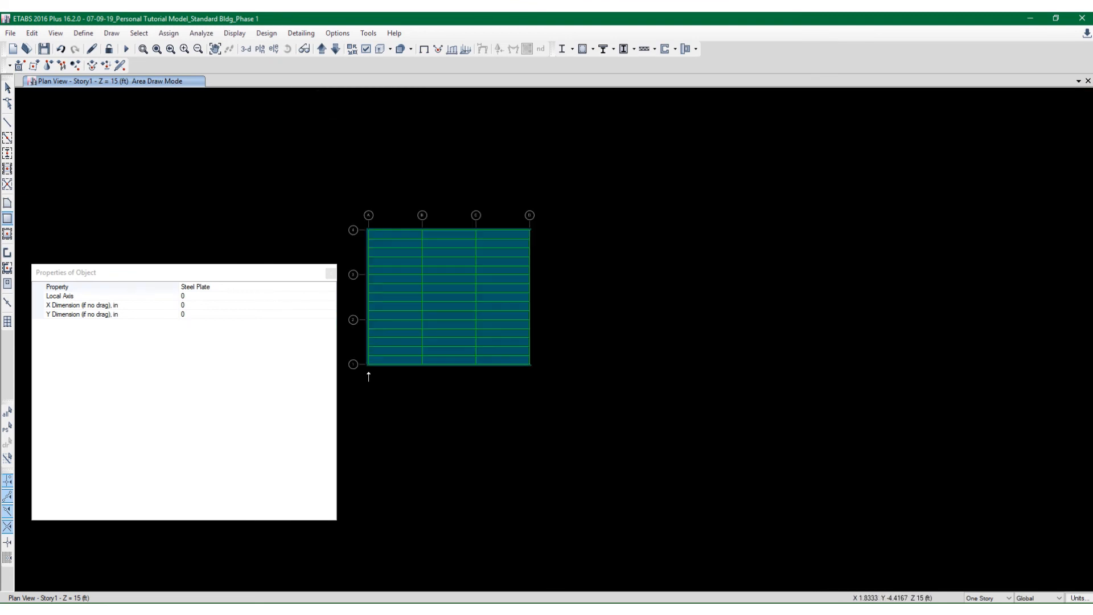
pyautogui.scroll(6, 542, 233)
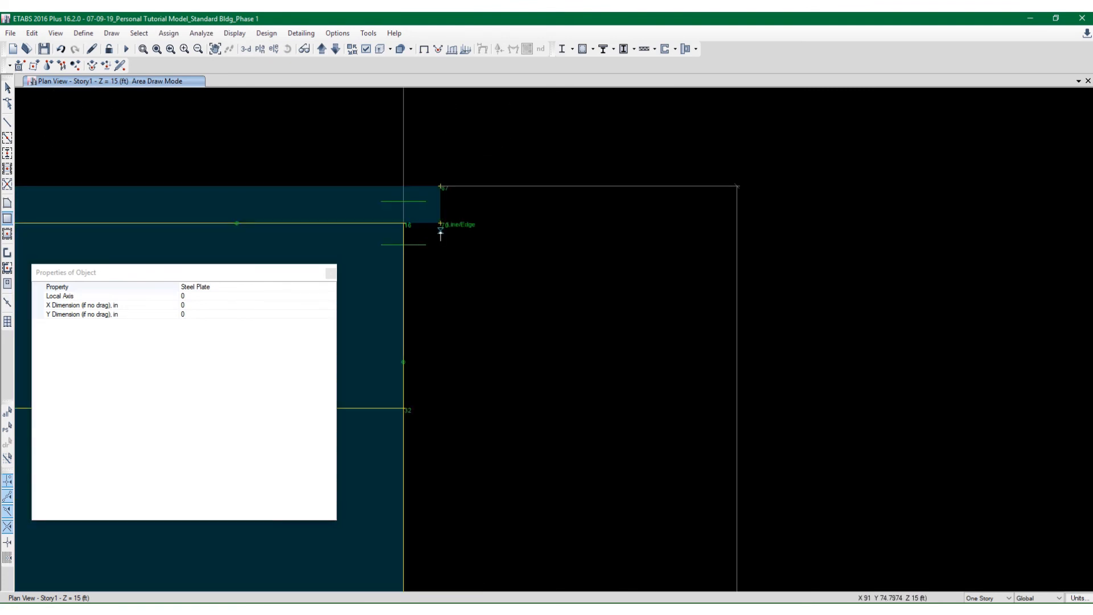
pyautogui.scroll(-6, 442, 228)
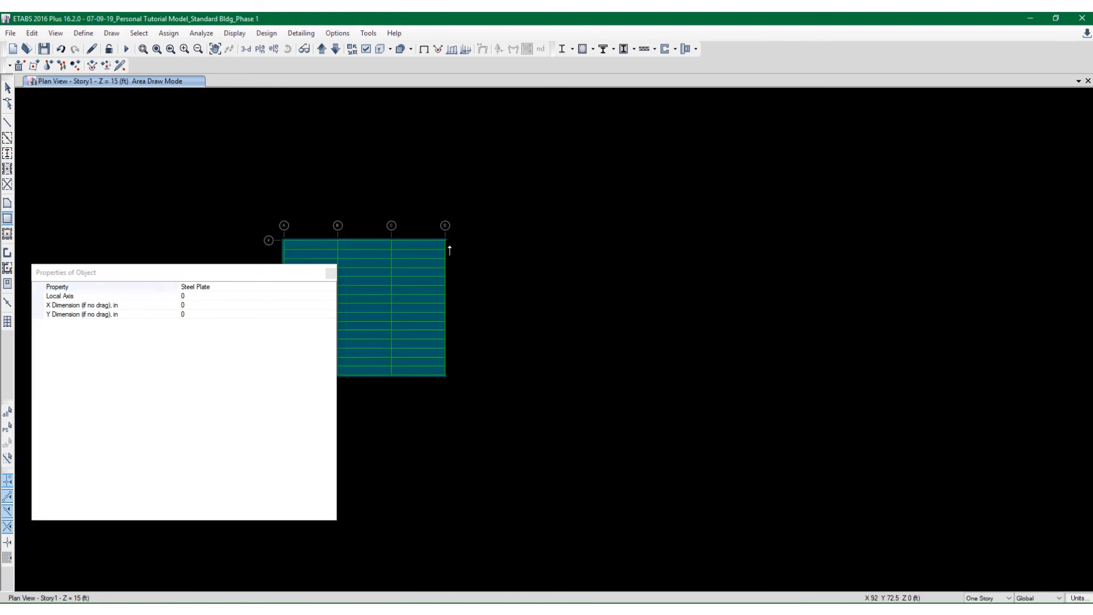
pyautogui.scroll(6, 458, 378)
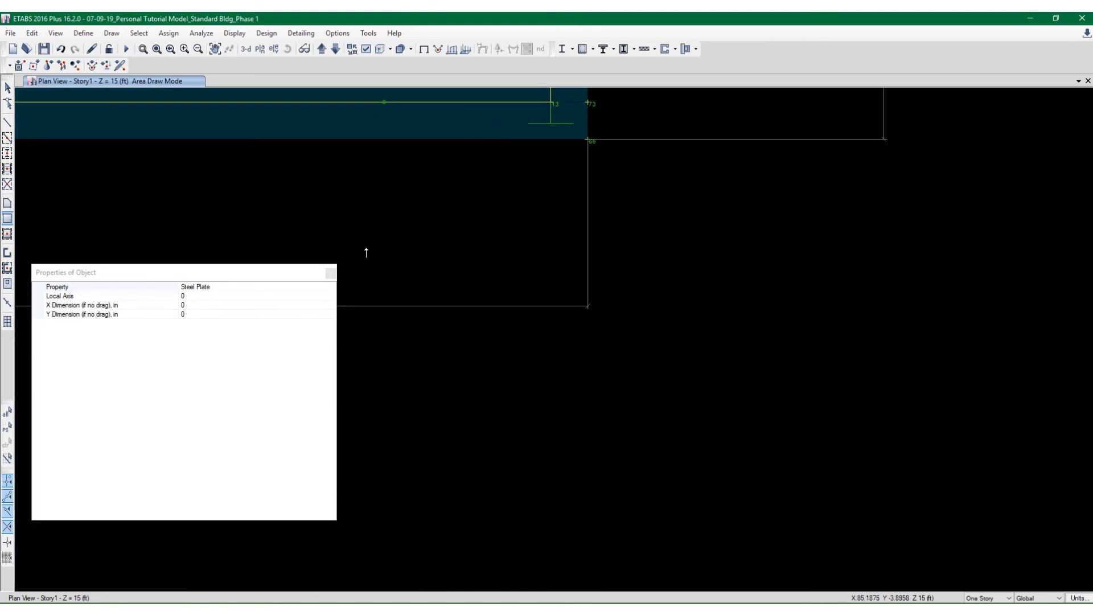
pyautogui.press('Escape')
# Assign auto cookie-cut floor meshing to the whole story, meshing at beams, wall edges and visible grids with a 48 in maximum element size
pyautogui.scroll(-6, 444, 297)
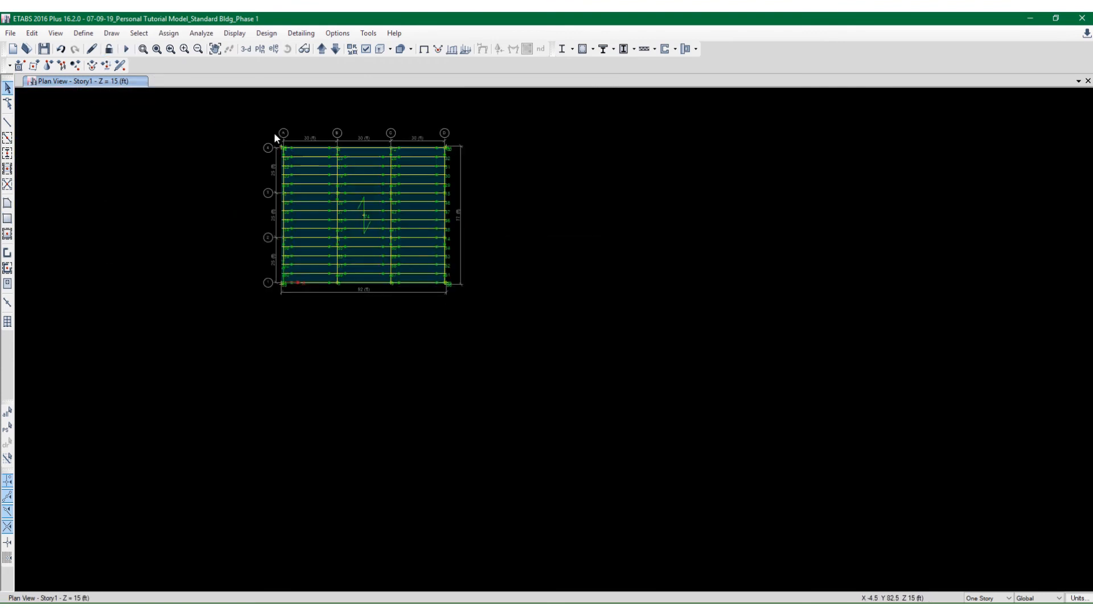
pyautogui.moveTo(241, 111); pyautogui.dragTo(515, 358)
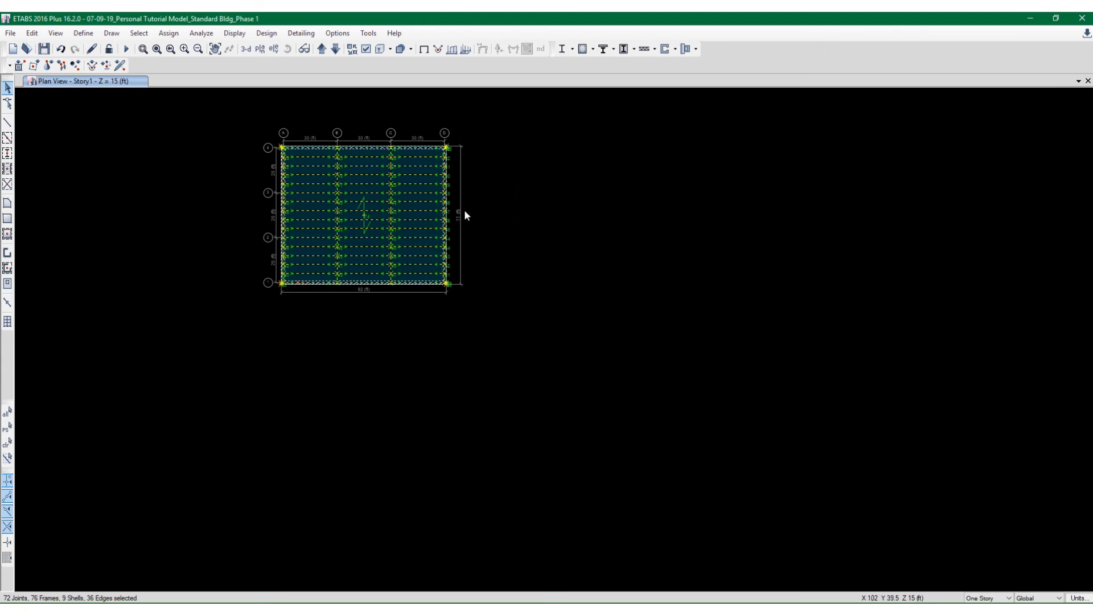
pyautogui.click(168, 33)
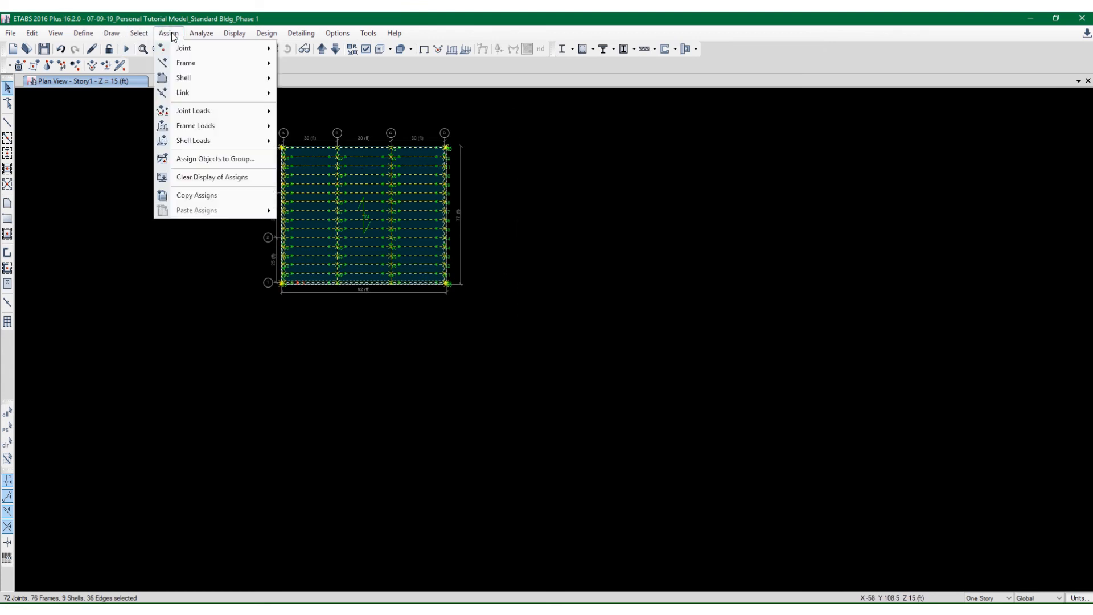
pyautogui.moveTo(192, 77)
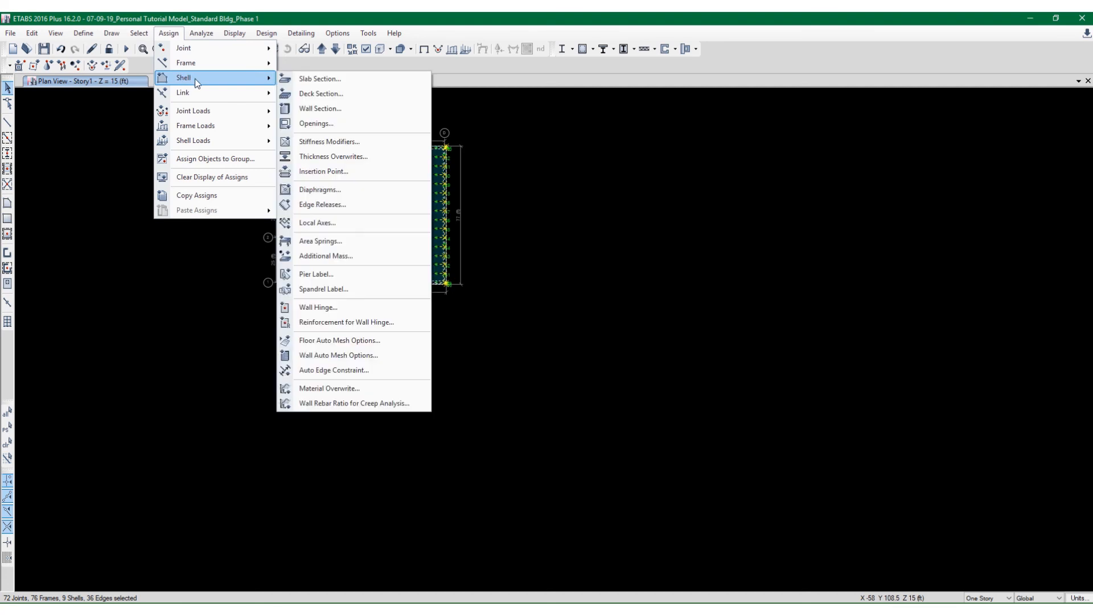
pyautogui.click(322, 340)
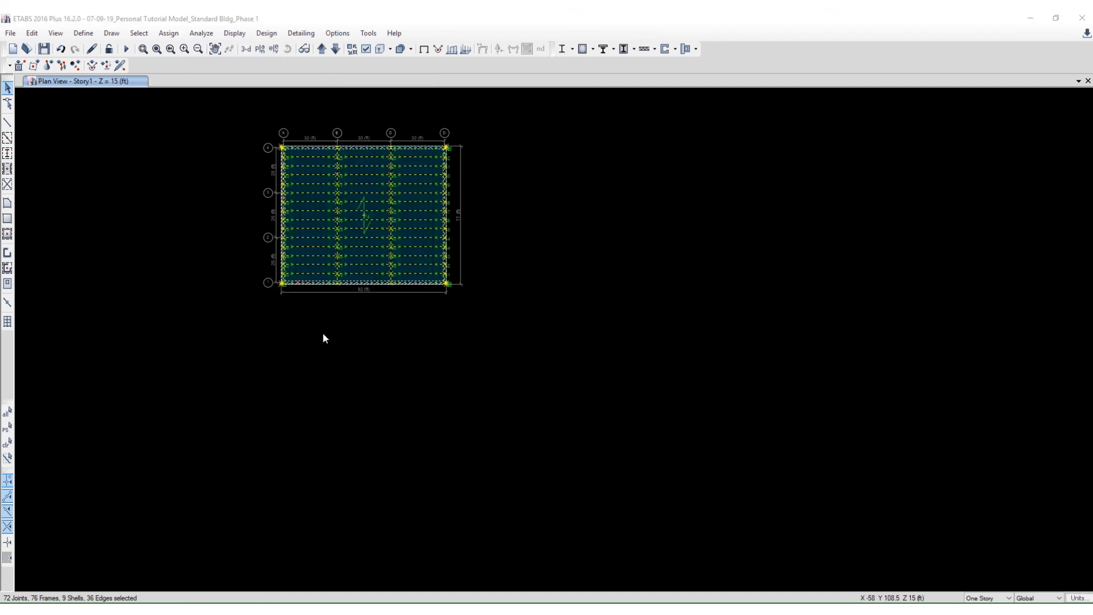
pyautogui.click(366, 290)
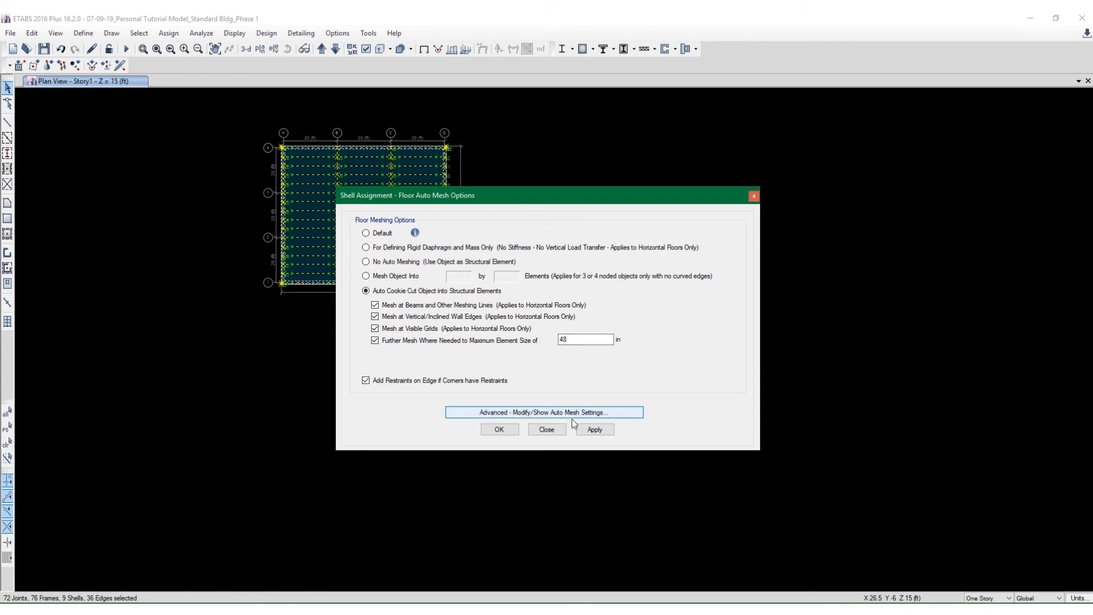
pyautogui.click(595, 431)
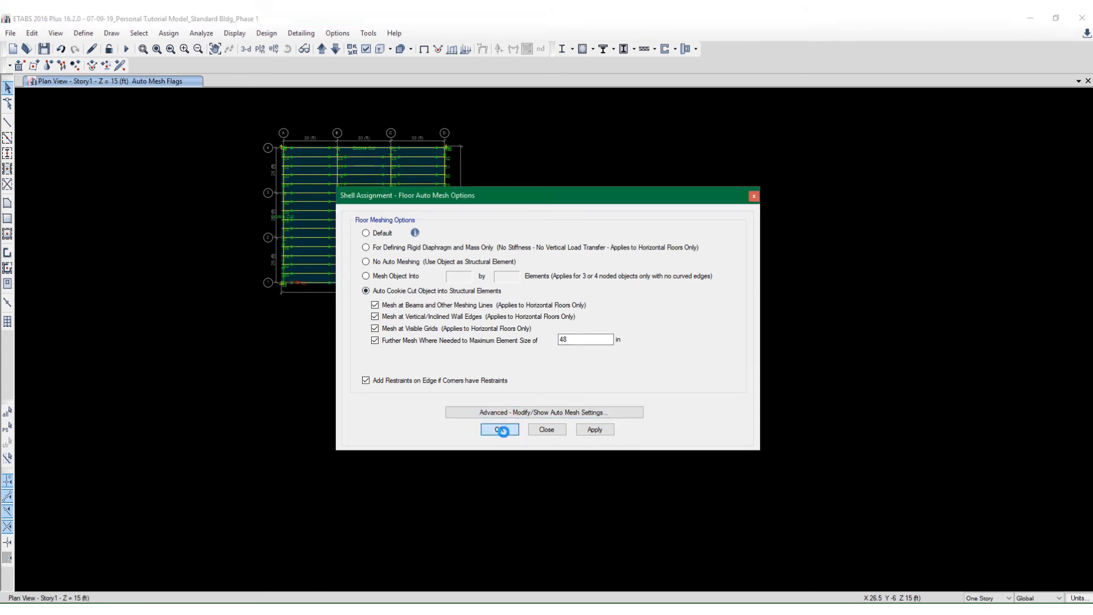
pyautogui.click(500, 430)
# Select the whole floor and create auto edge constraints around walls and floors, applied to the full structure
pyautogui.moveTo(230, 141); pyautogui.dragTo(493, 340)
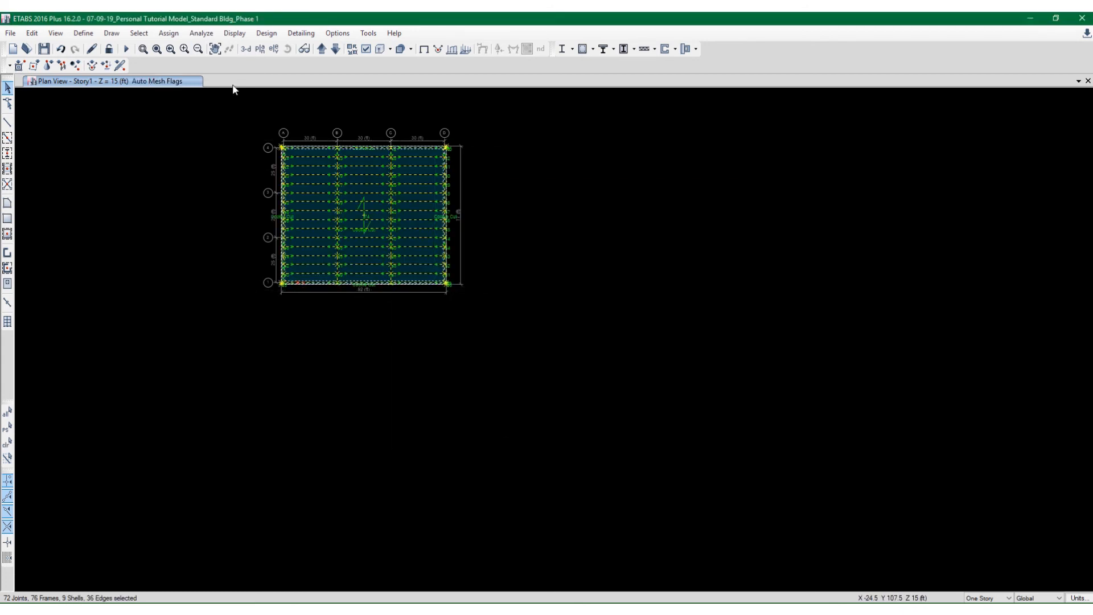
pyautogui.click(169, 33)
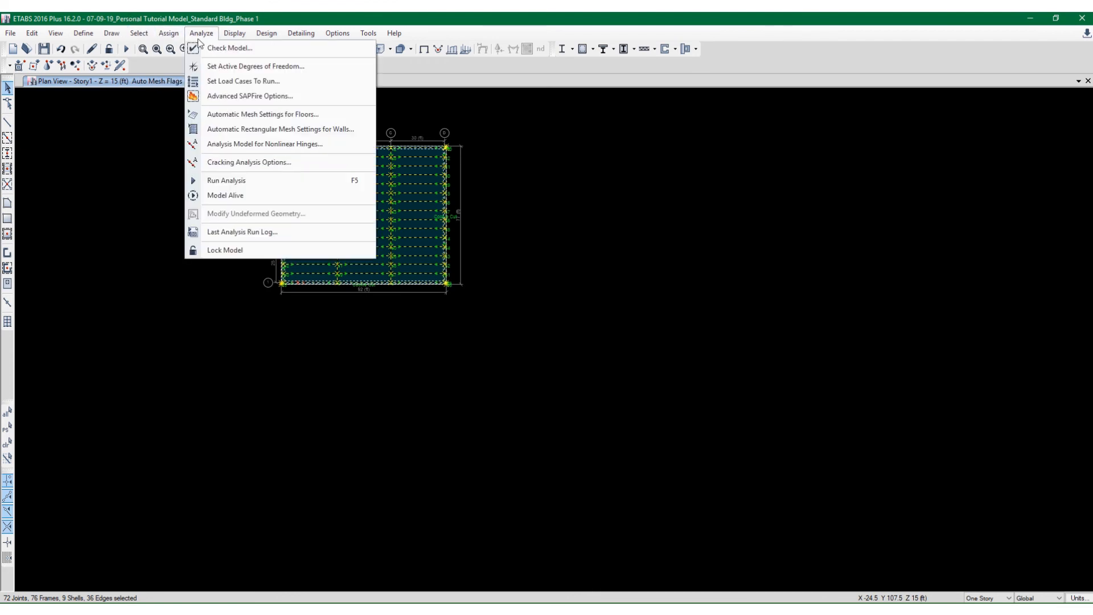
pyautogui.click(163, 34)
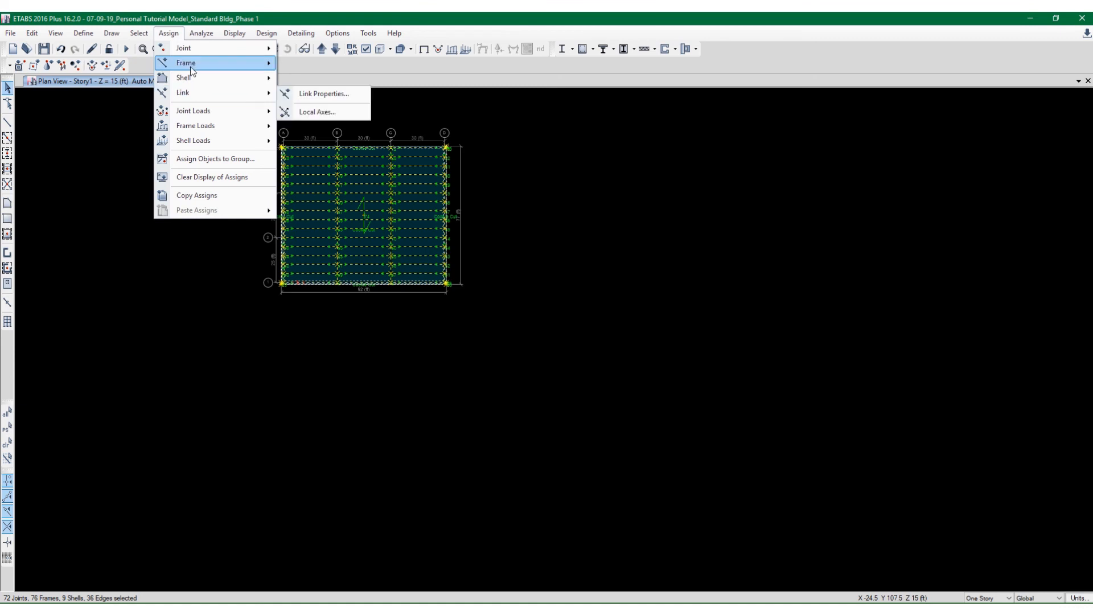
pyautogui.moveTo(192, 67)
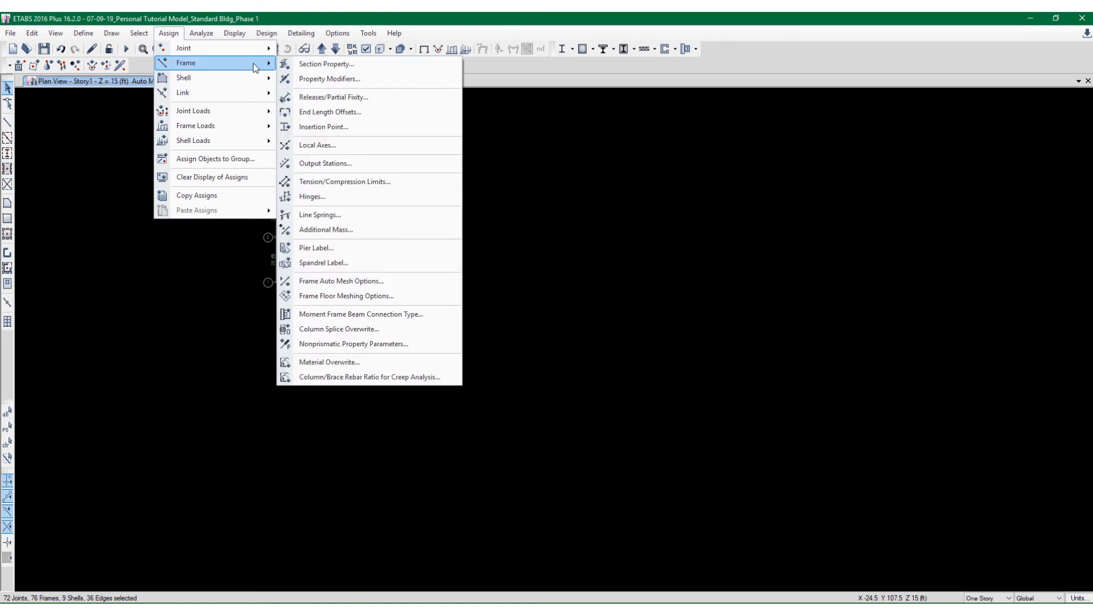
pyautogui.moveTo(256, 79)
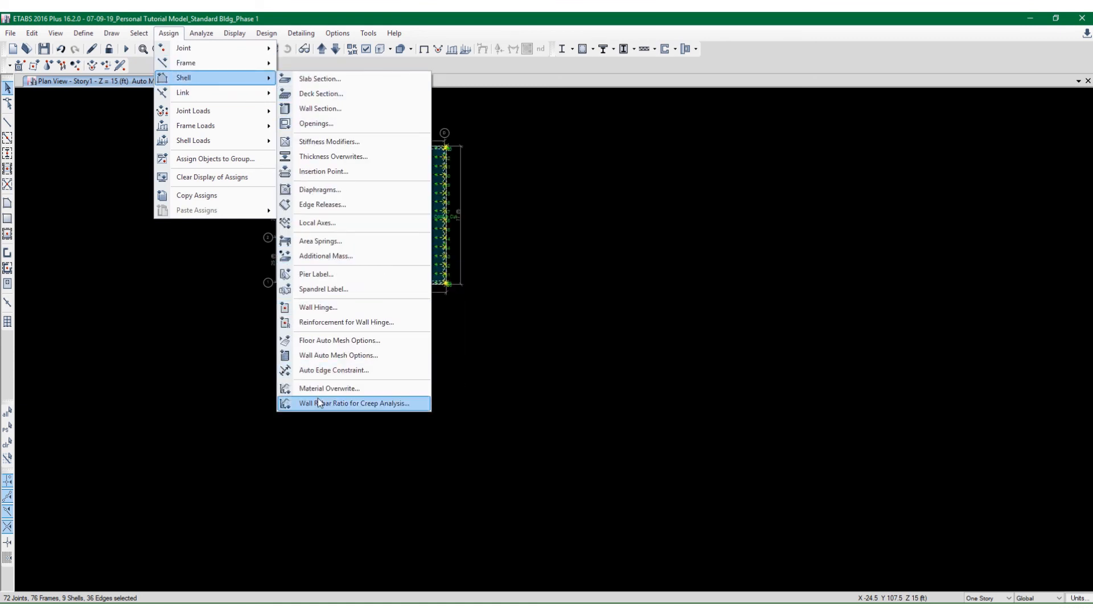
pyautogui.click(330, 366)
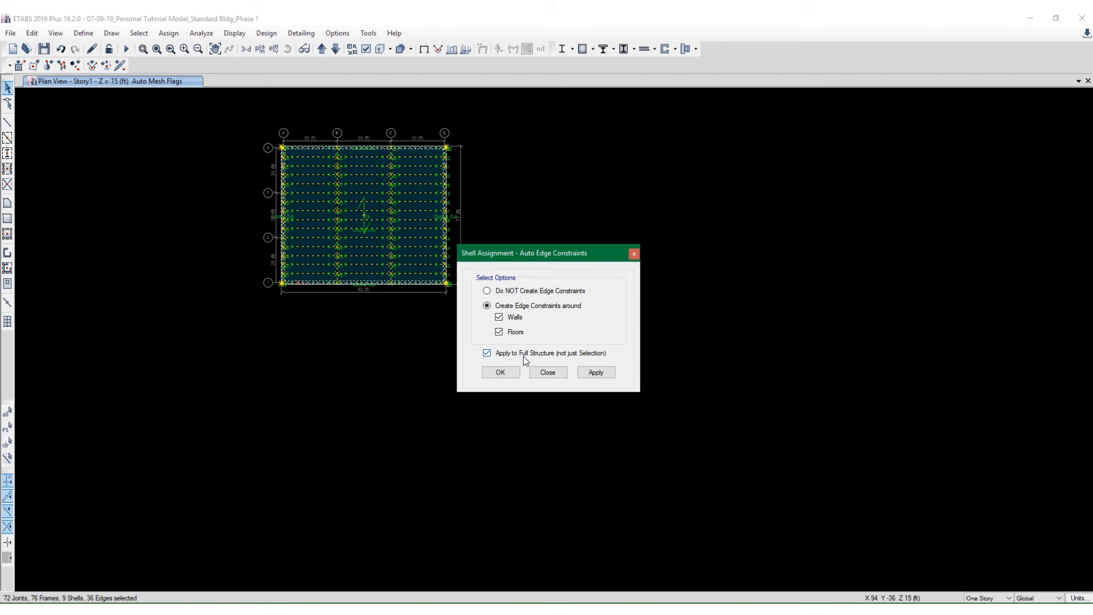
pyautogui.click(594, 373)
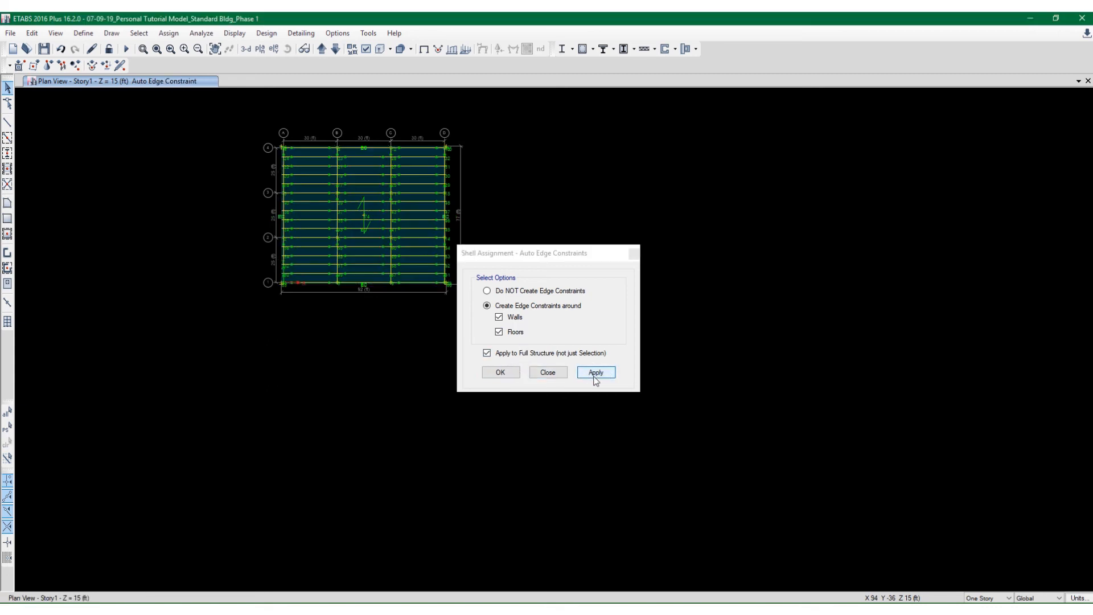
pyautogui.click(511, 373)
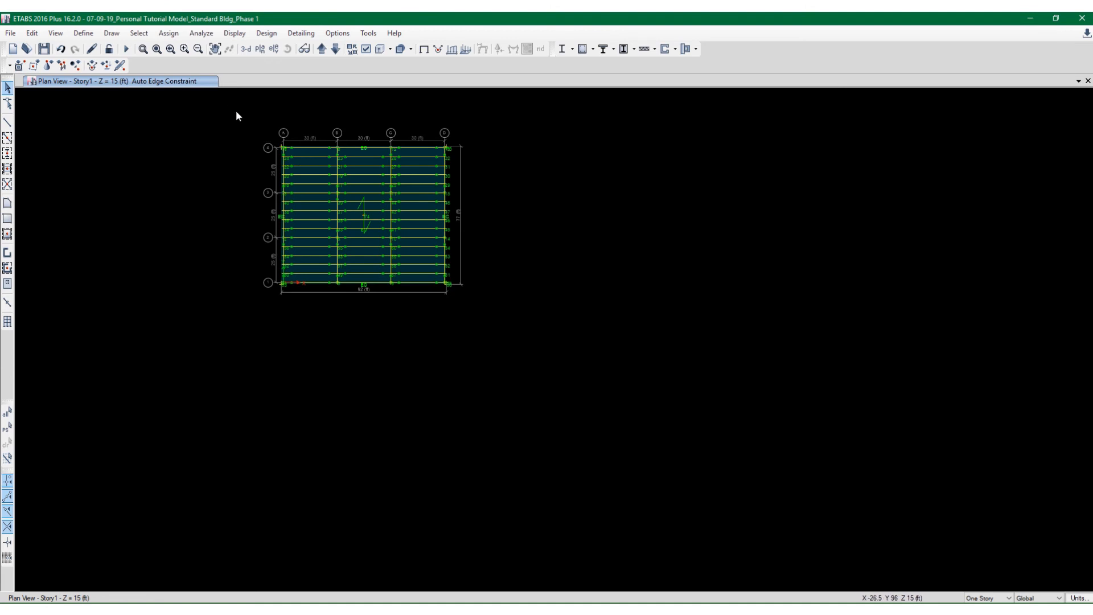
# Select the whole floor and check the rigidity of diaphragm D1, keeping it Semi Rigid
pyautogui.moveTo(235, 111); pyautogui.dragTo(507, 316)
pyautogui.click(109, 35)
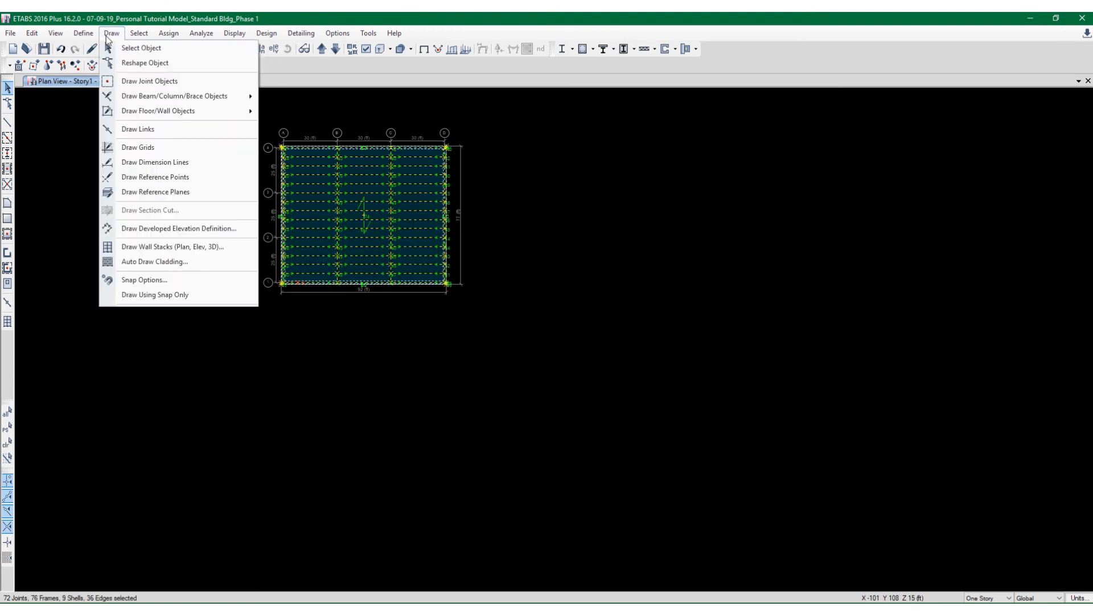
pyautogui.moveTo(95, 38)
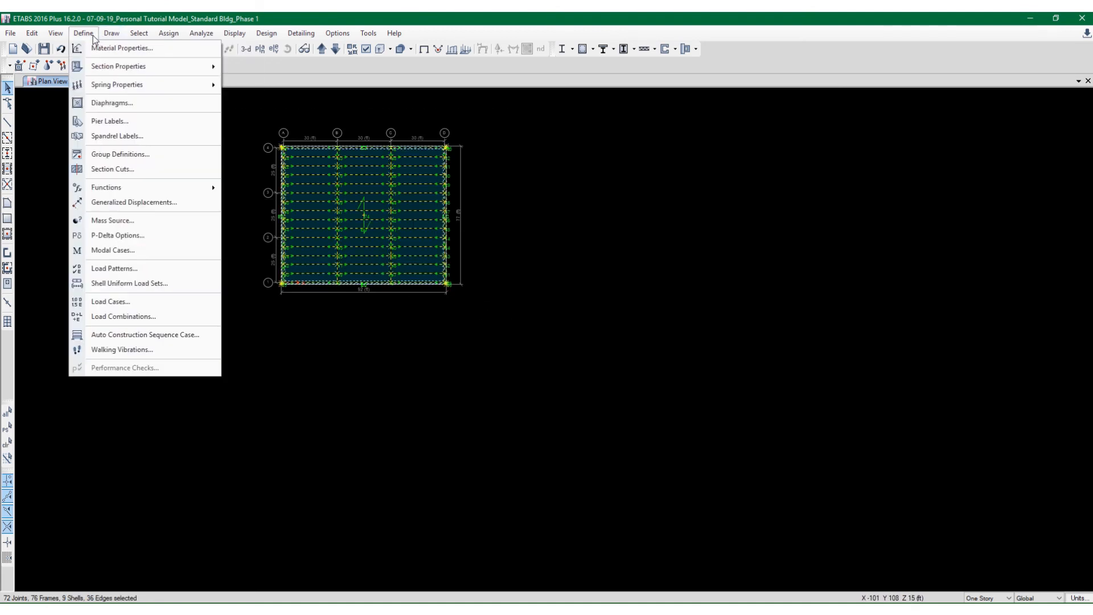
pyautogui.click(111, 101)
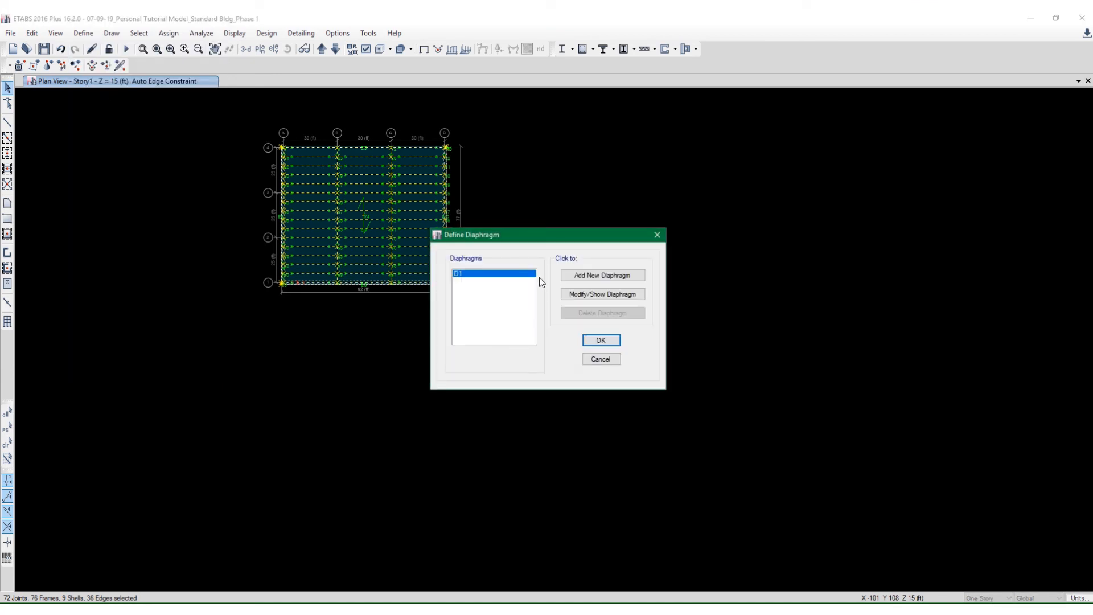
pyautogui.click(575, 297)
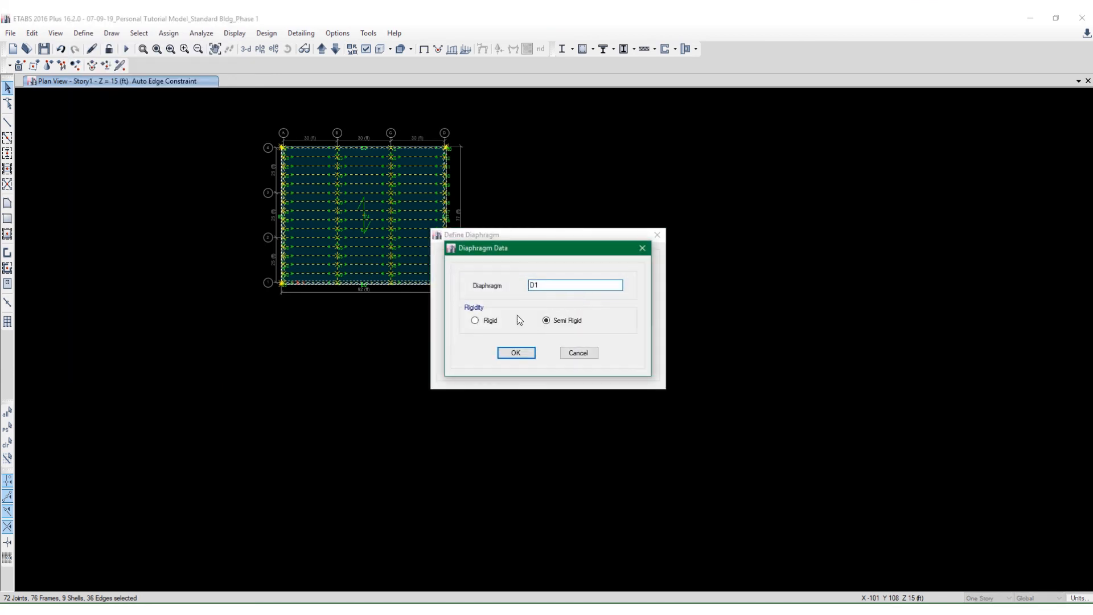
pyautogui.click(518, 354)
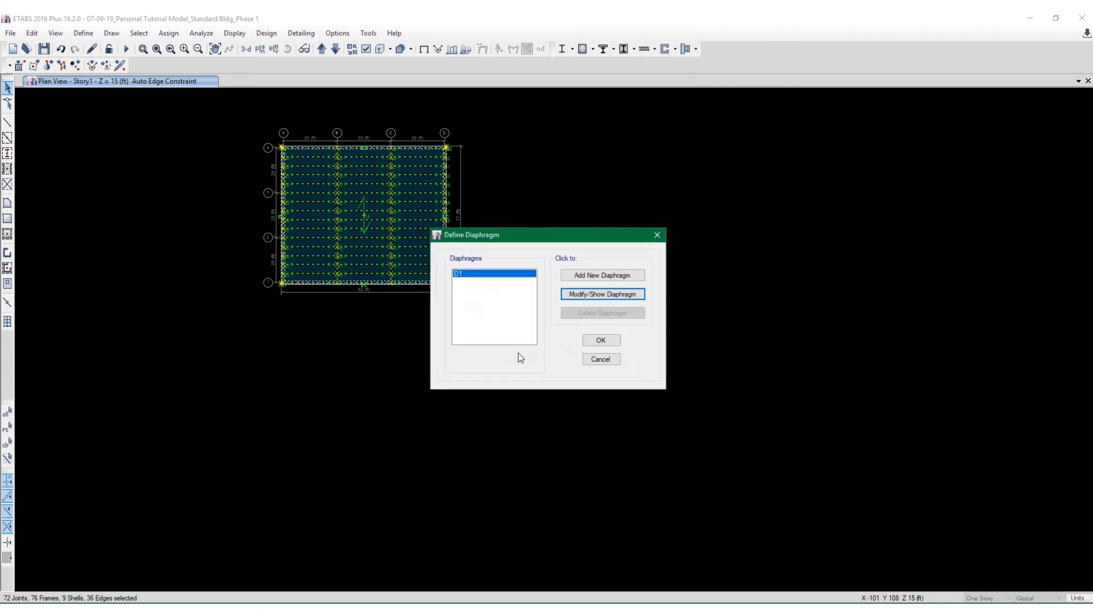
pyautogui.click(585, 342)
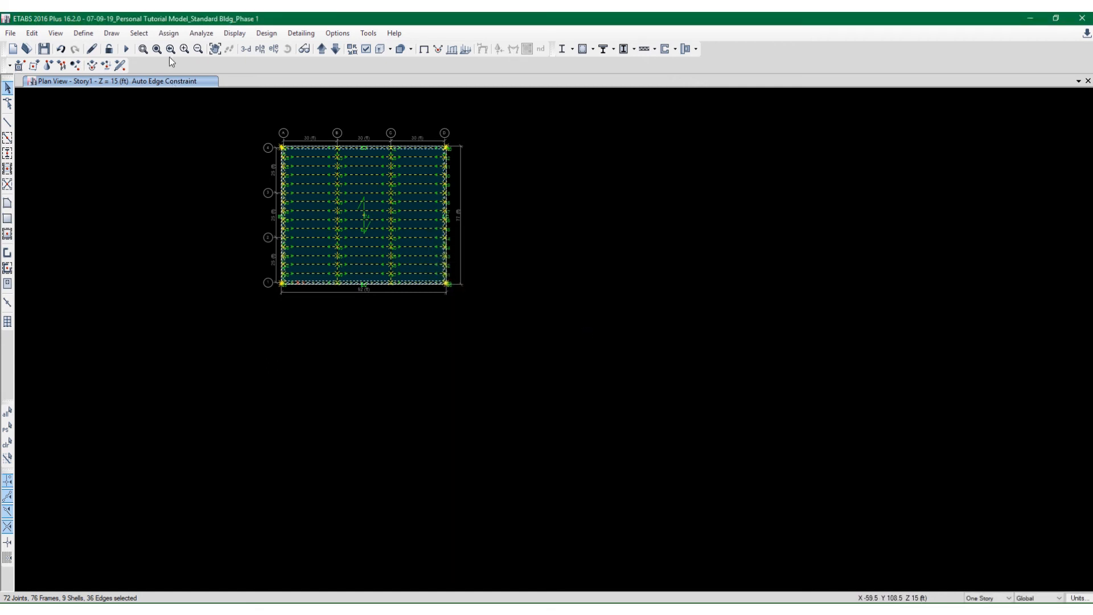
pyautogui.click(169, 33)
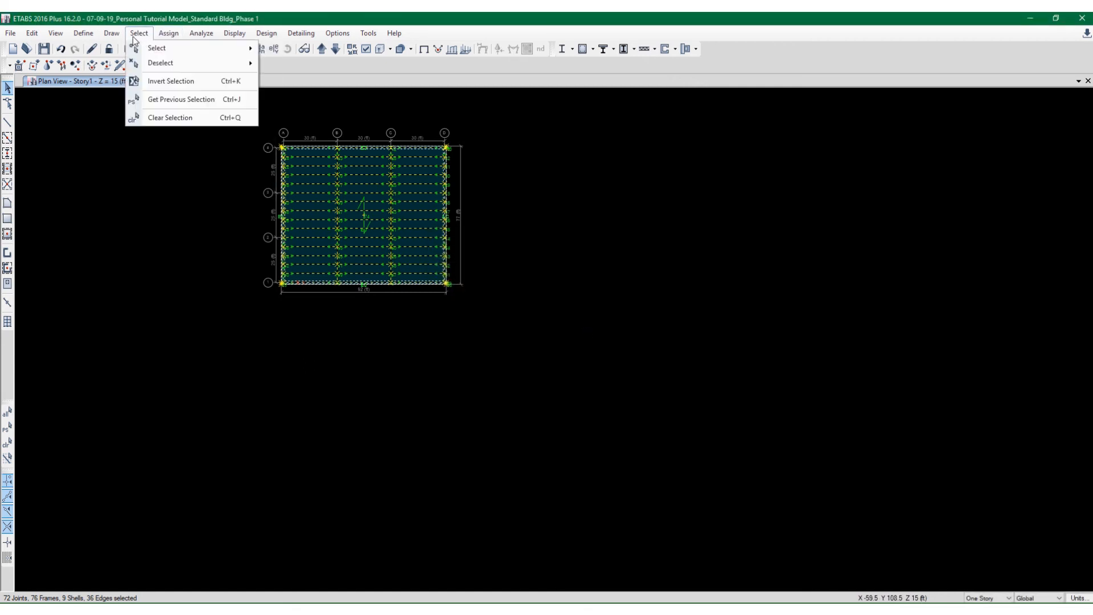
pyautogui.moveTo(117, 35)
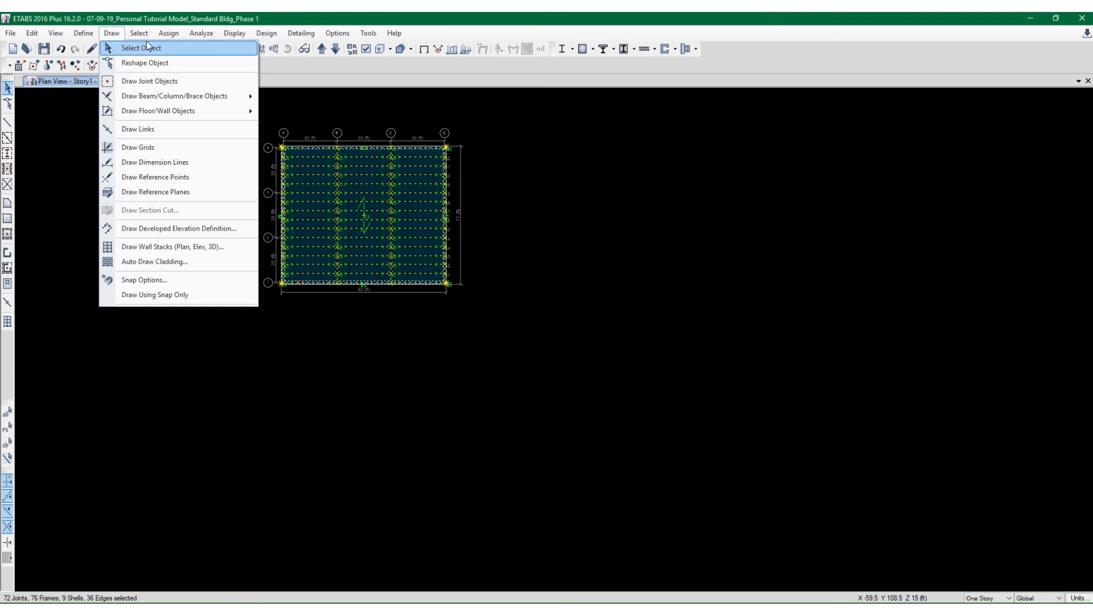
pyautogui.moveTo(157, 36)
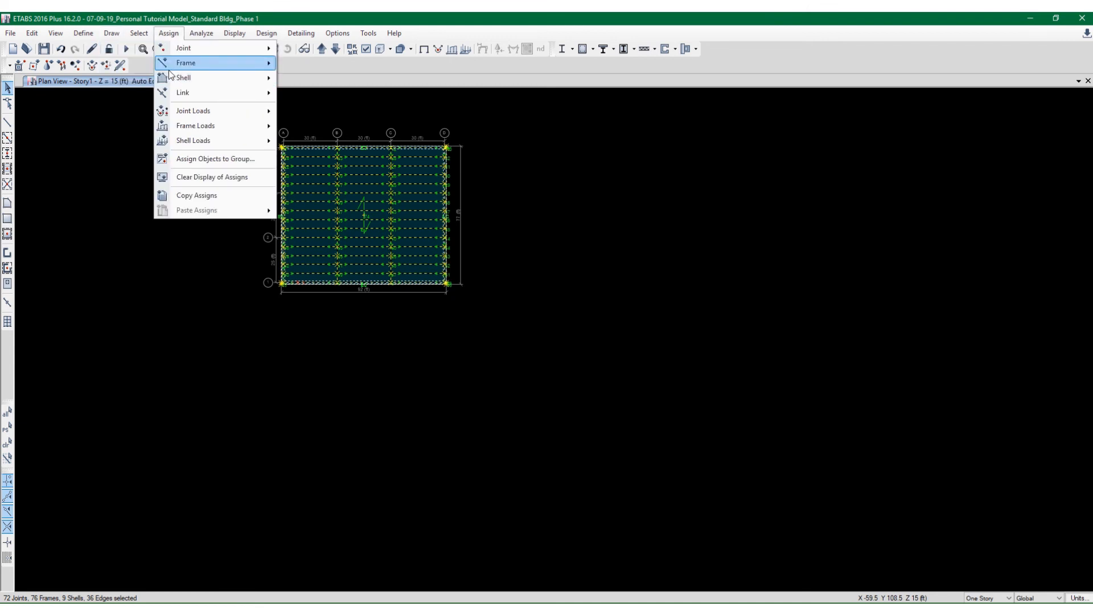
pyautogui.moveTo(174, 78)
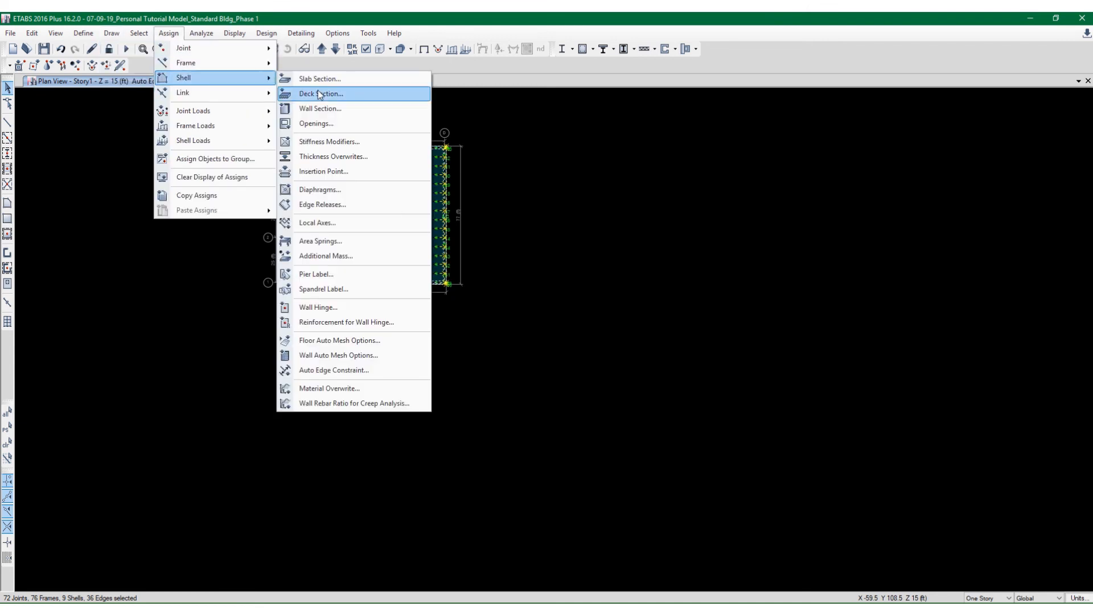
pyautogui.click(324, 145)
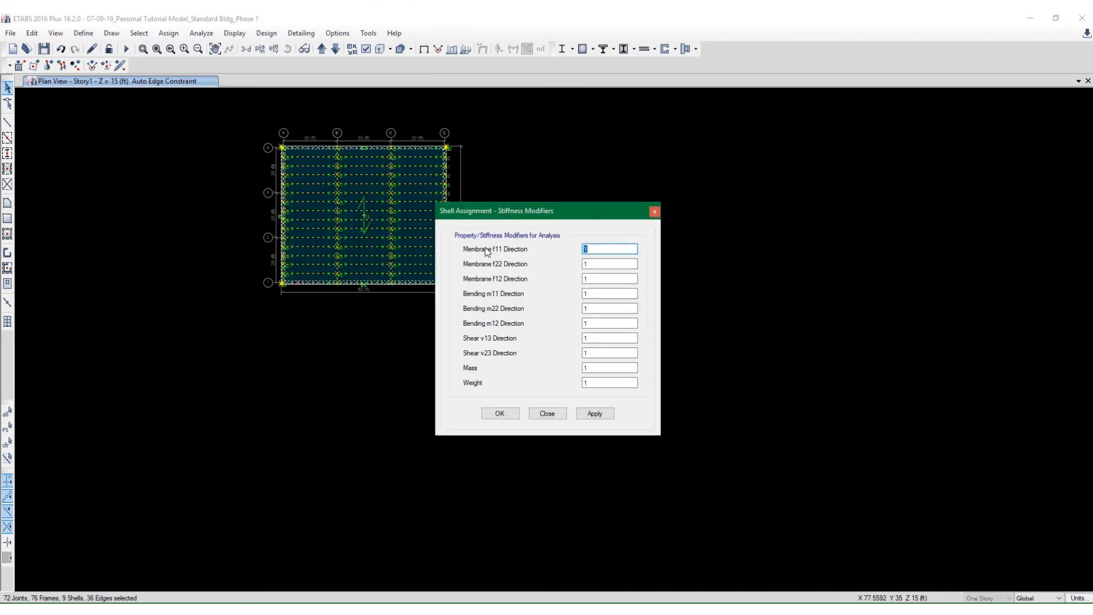
pyautogui.click(549, 413)
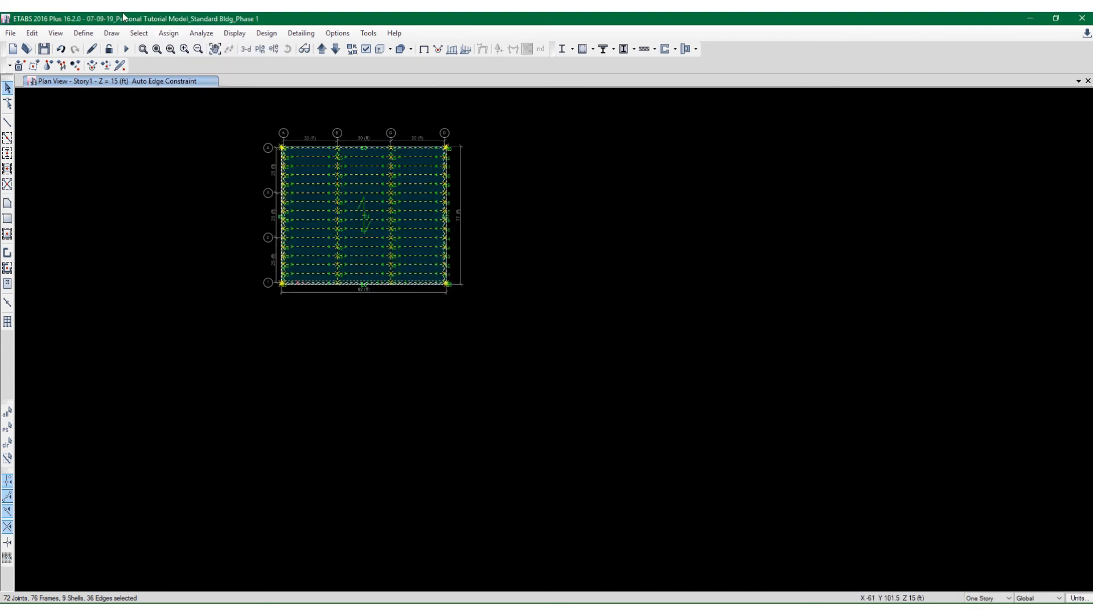
# Assign diaphragm D1 to the selected floor shells, including the Steel Plate overhang strips
pyautogui.click(165, 34)
pyautogui.moveTo(187, 78)
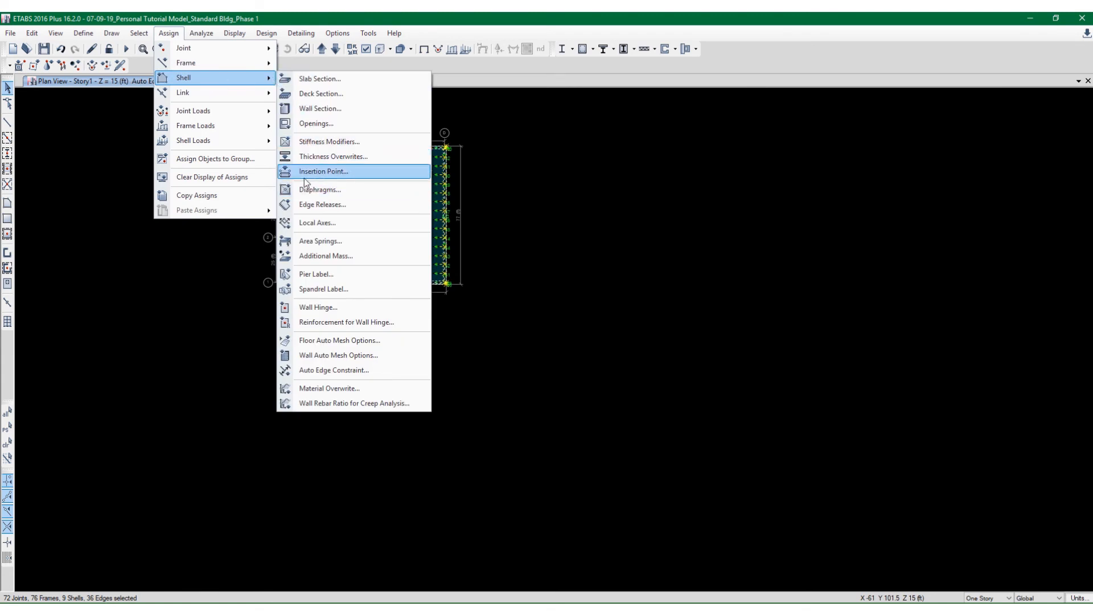
pyautogui.click(310, 189)
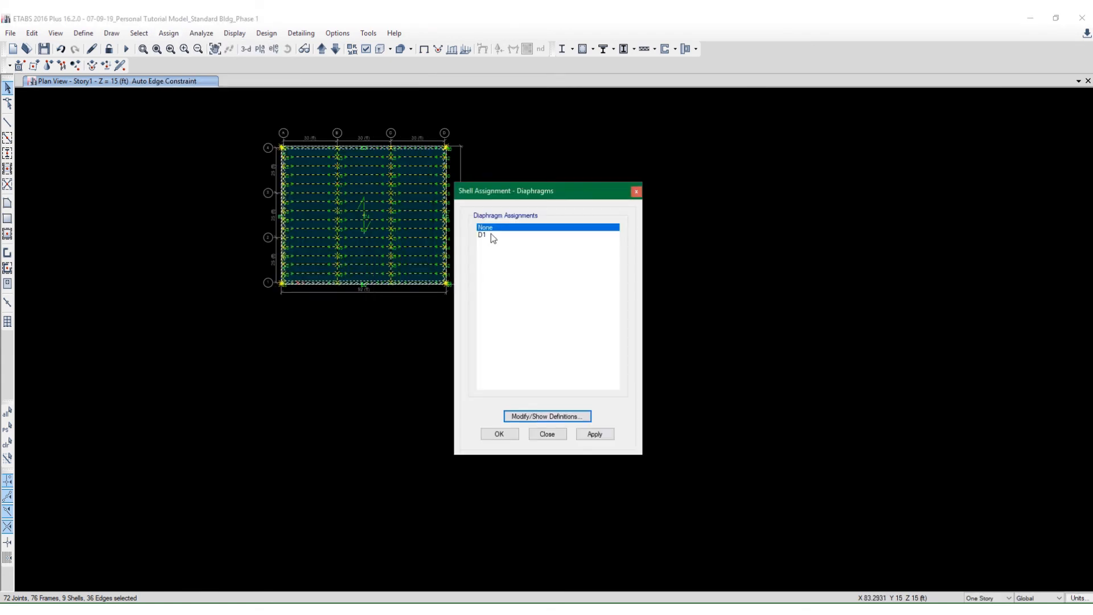
pyautogui.click(492, 235)
pyautogui.click(595, 434)
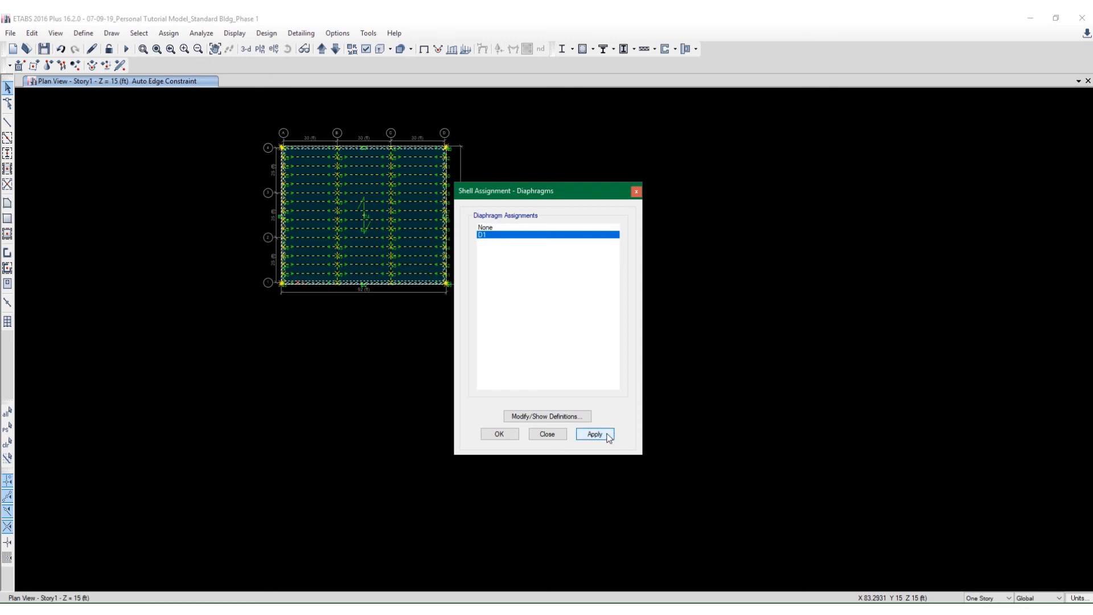
pyautogui.click(496, 434)
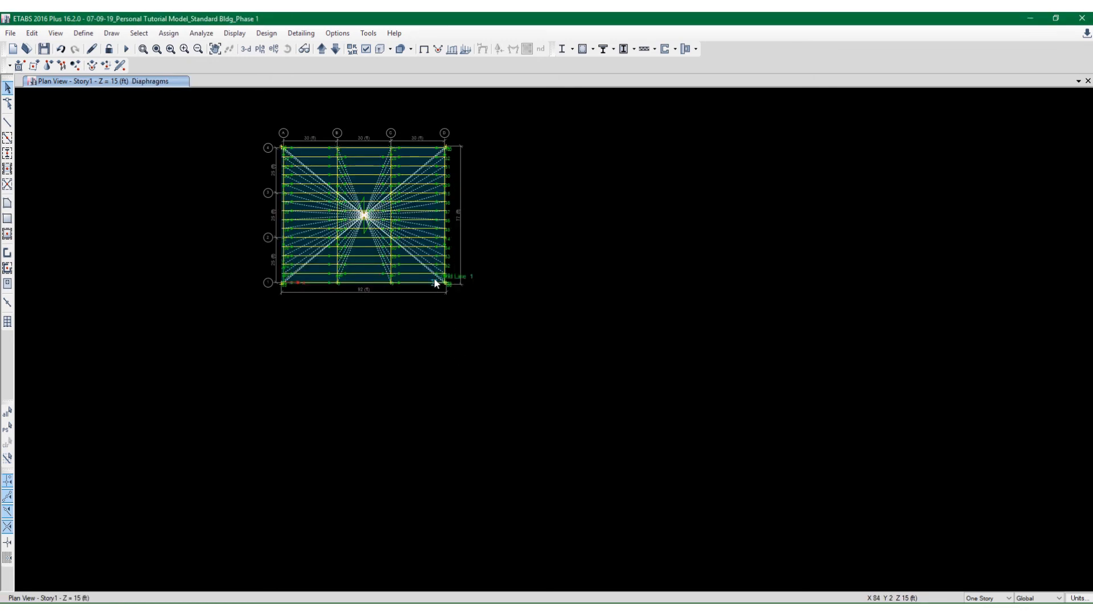
# Examine the diaphragm D1 links and slab extent at the outer overhang corners in the Story1 plan view
pyautogui.scroll(5, 434, 278)
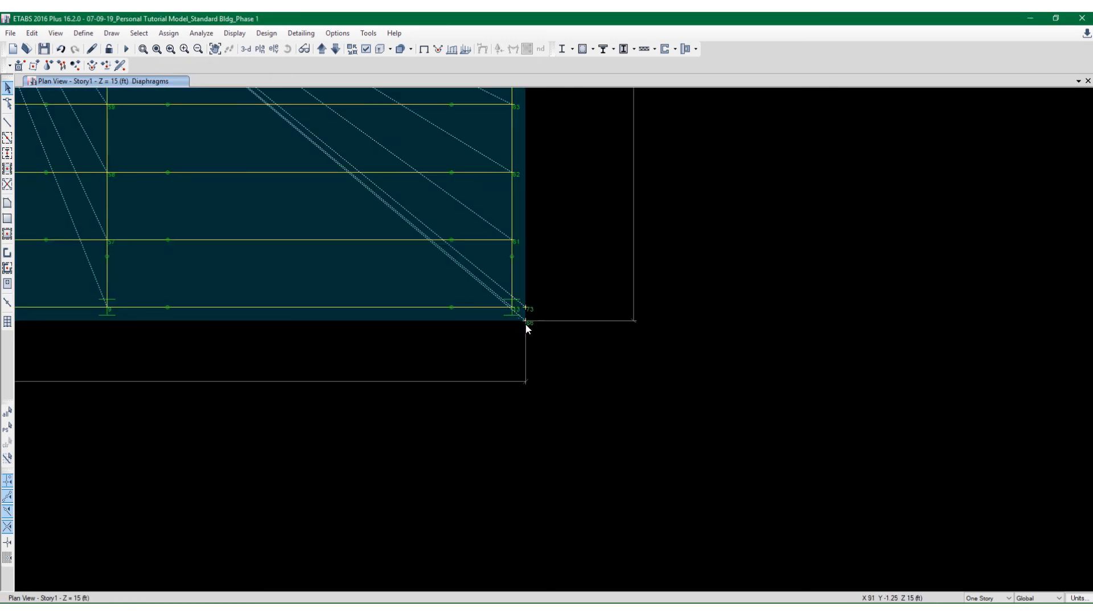
pyautogui.scroll(3, 525, 325)
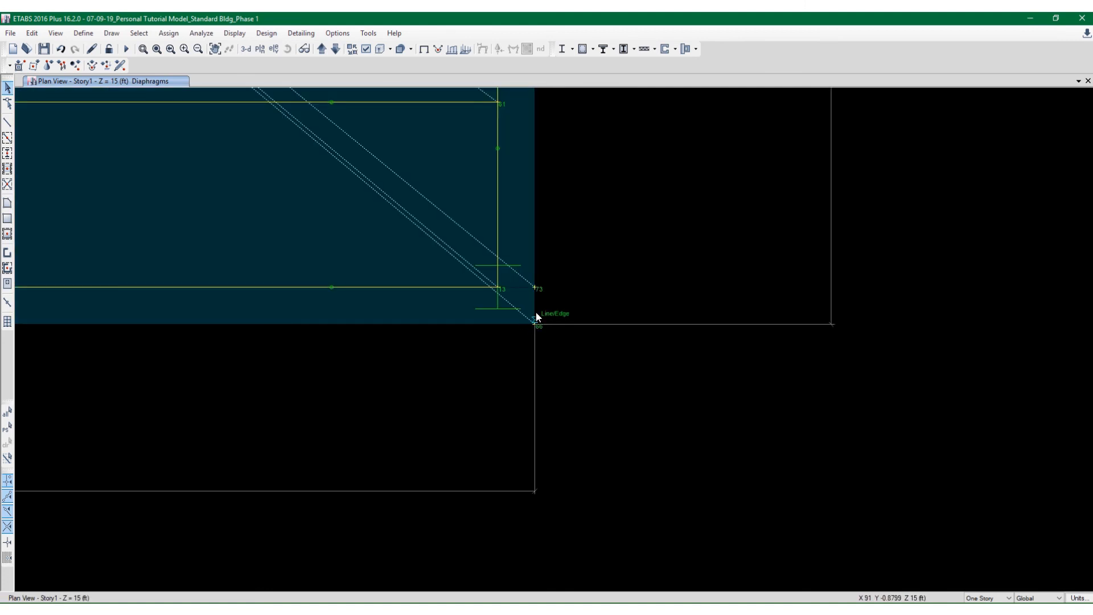
pyautogui.scroll(-6, 550, 302)
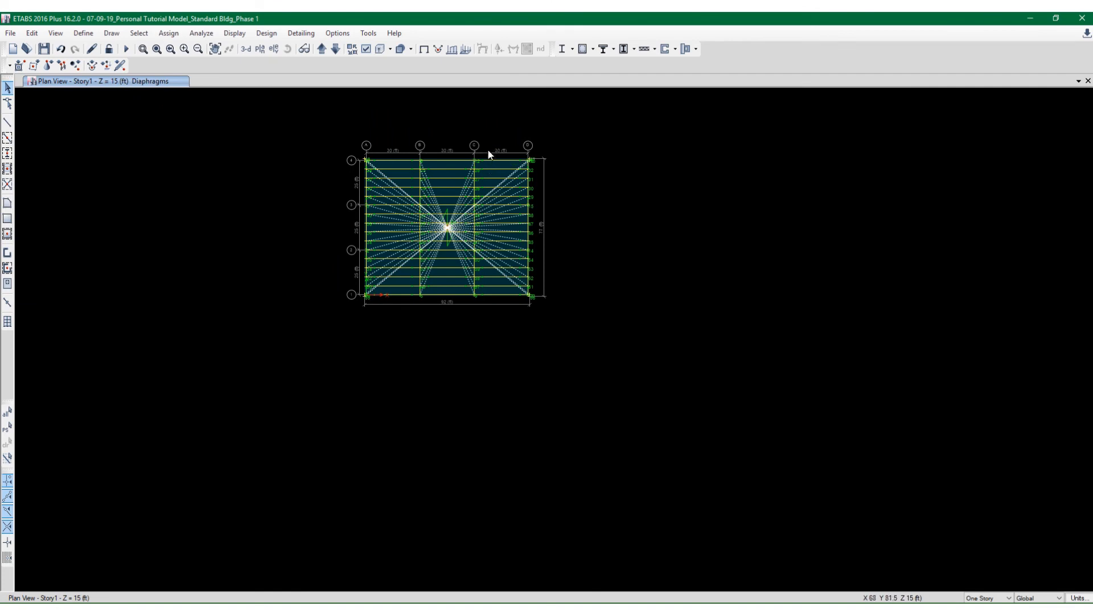
pyautogui.scroll(3, 444, 202)
pyautogui.scroll(-3, 411, 232)
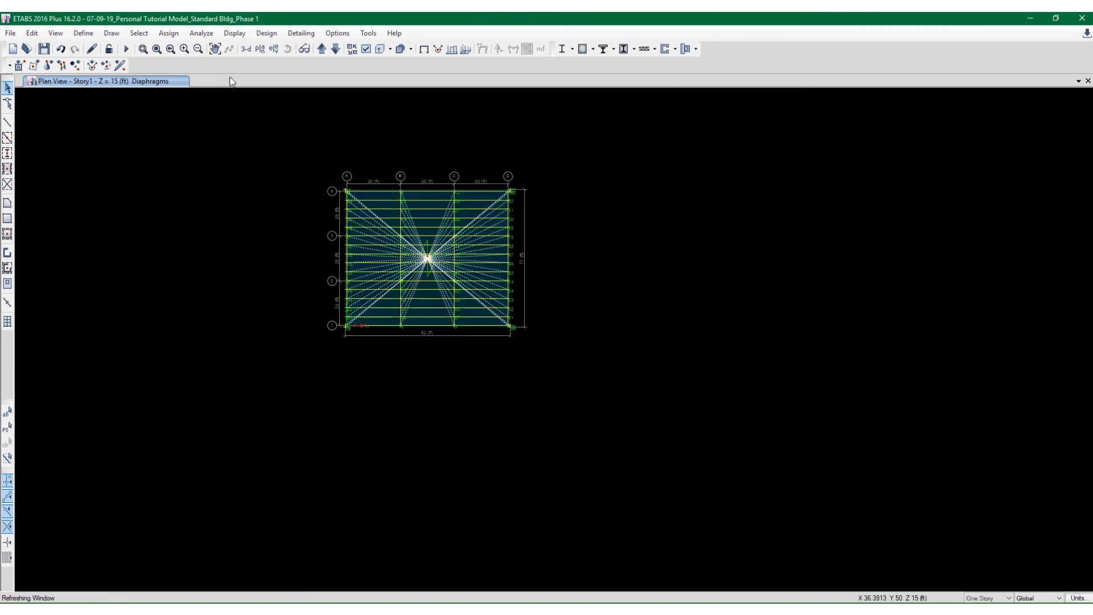
# Show the undeformed model in 3-D and hide the horizon grid
pyautogui.click(246, 50)
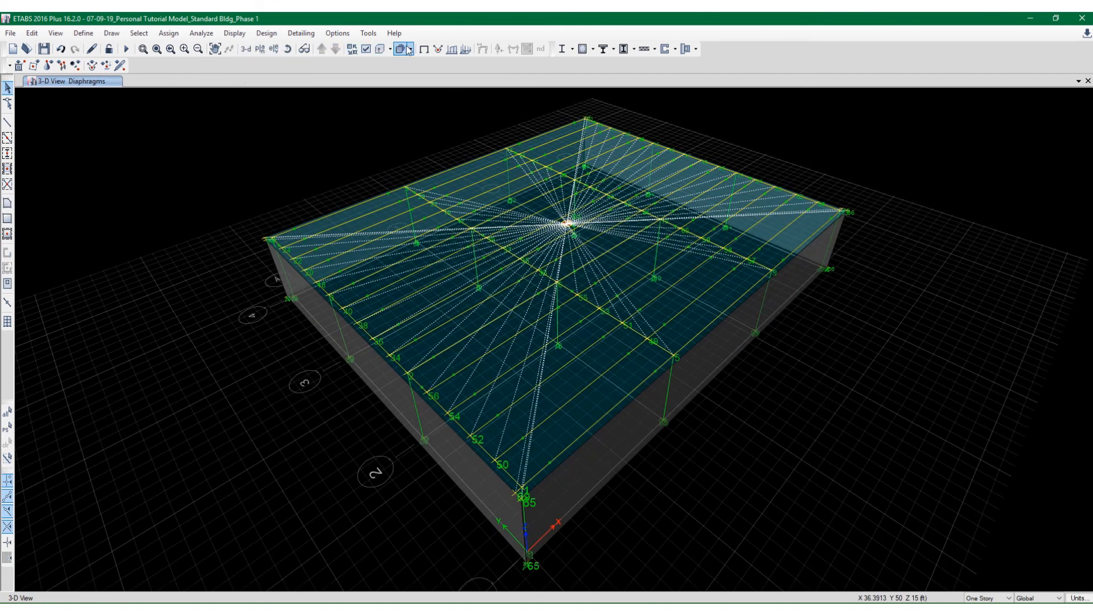
pyautogui.click(423, 49)
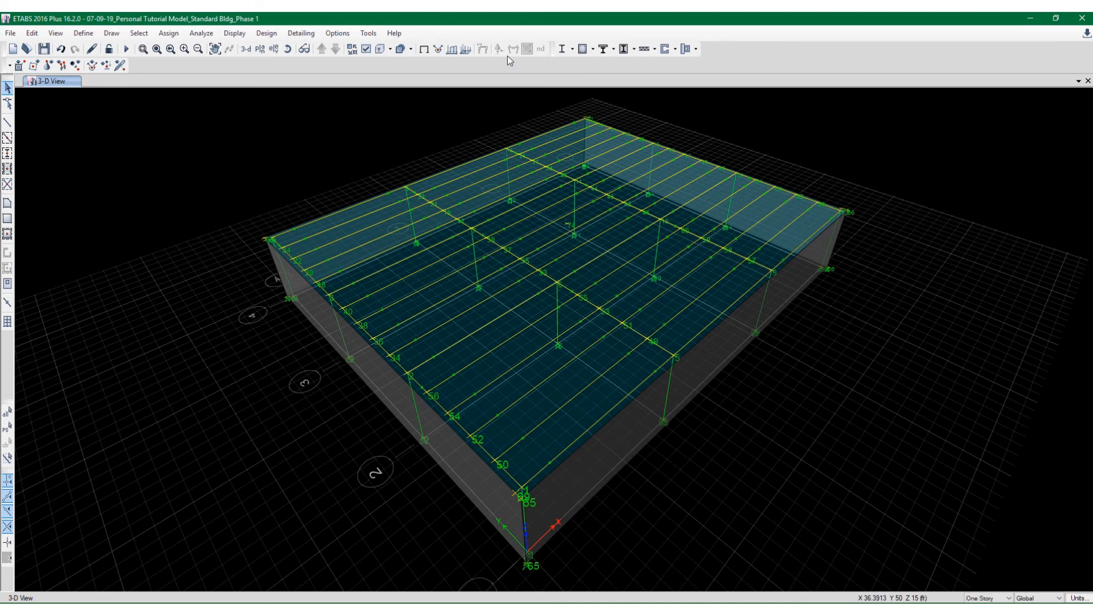
pyautogui.click(367, 49)
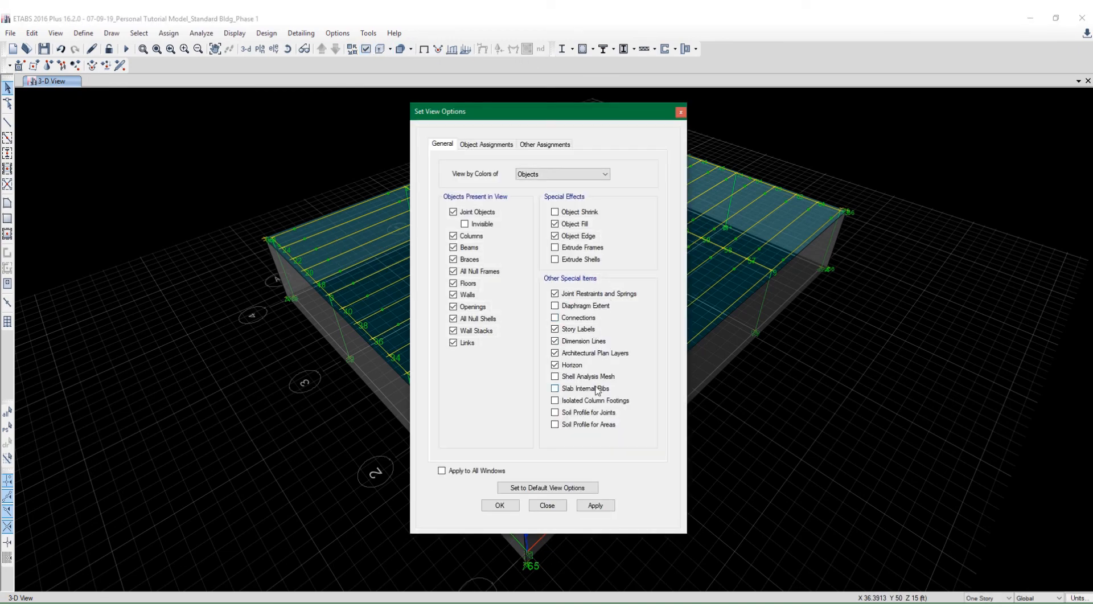
pyautogui.click(596, 505)
pyautogui.click(500, 506)
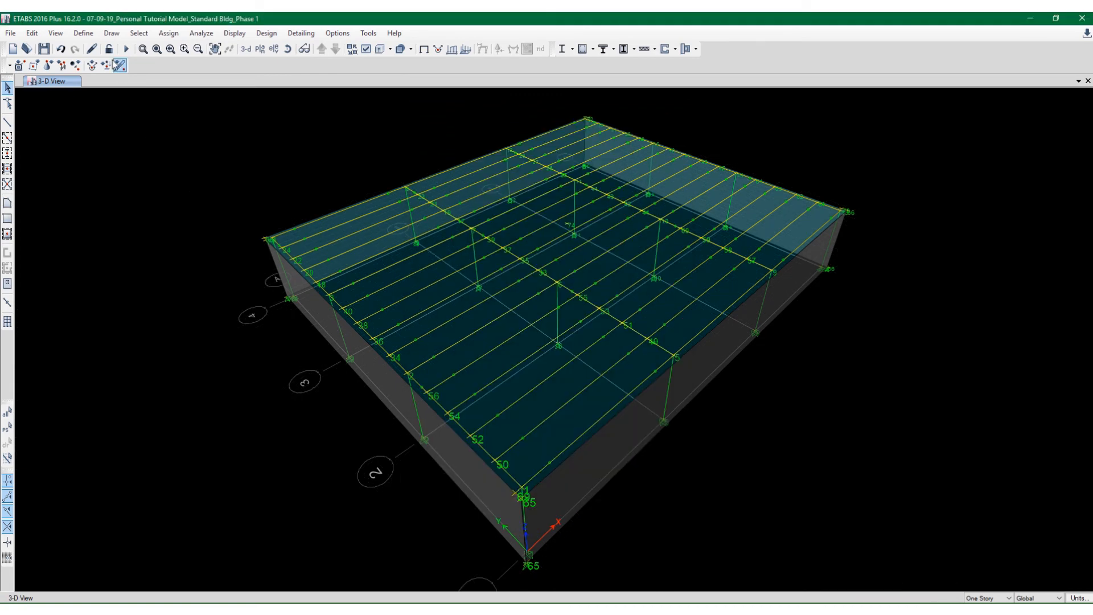
# Run the analysis and animate the Dead load displacements of the whole building
pyautogui.click(126, 49)
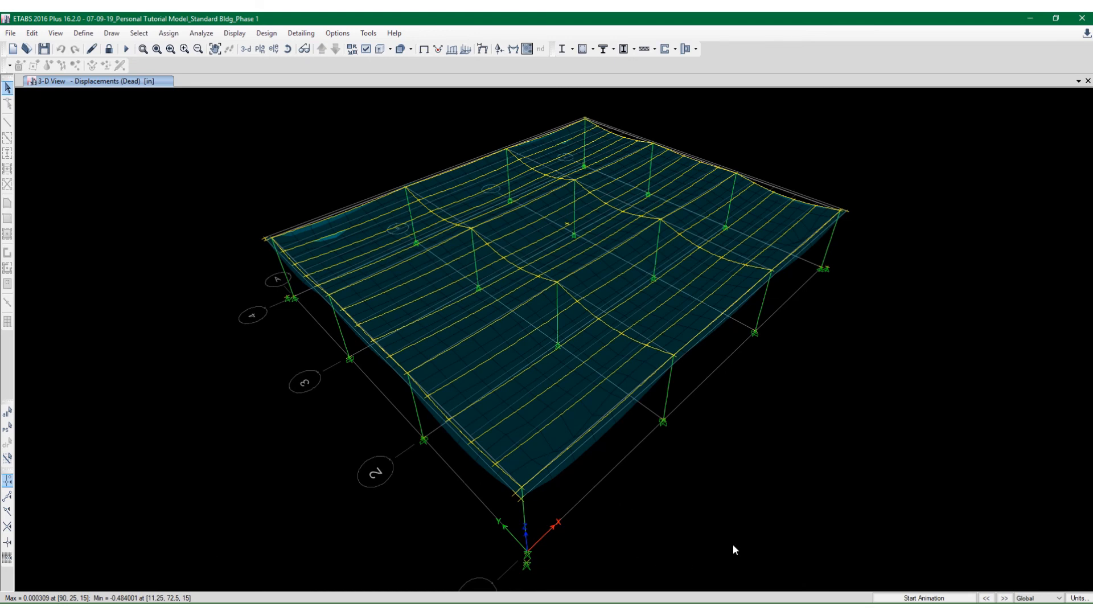
pyautogui.click(902, 598)
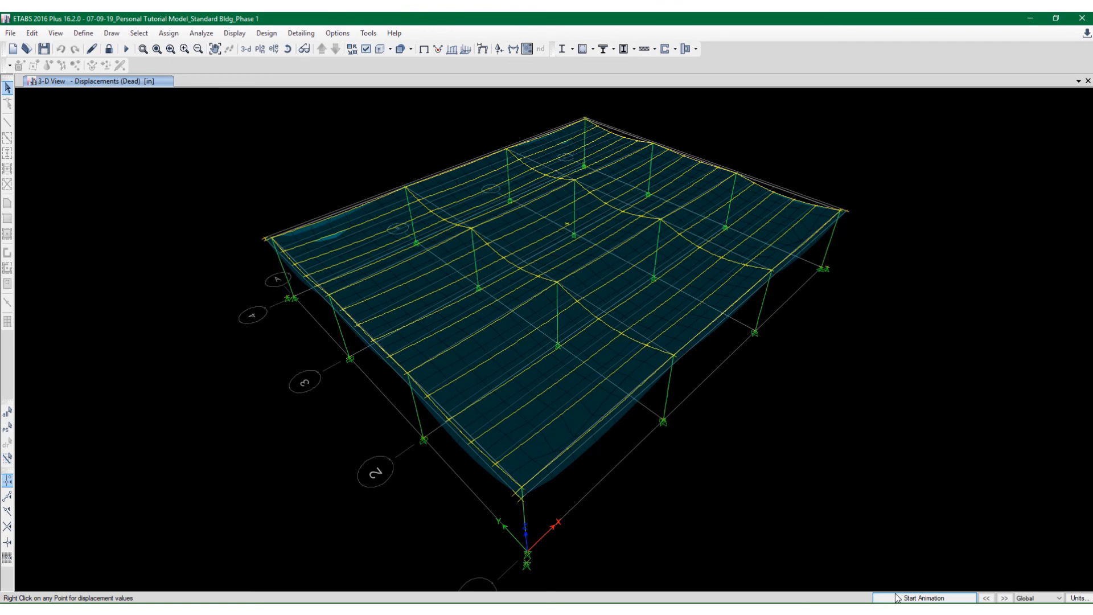
pyautogui.click(901, 597)
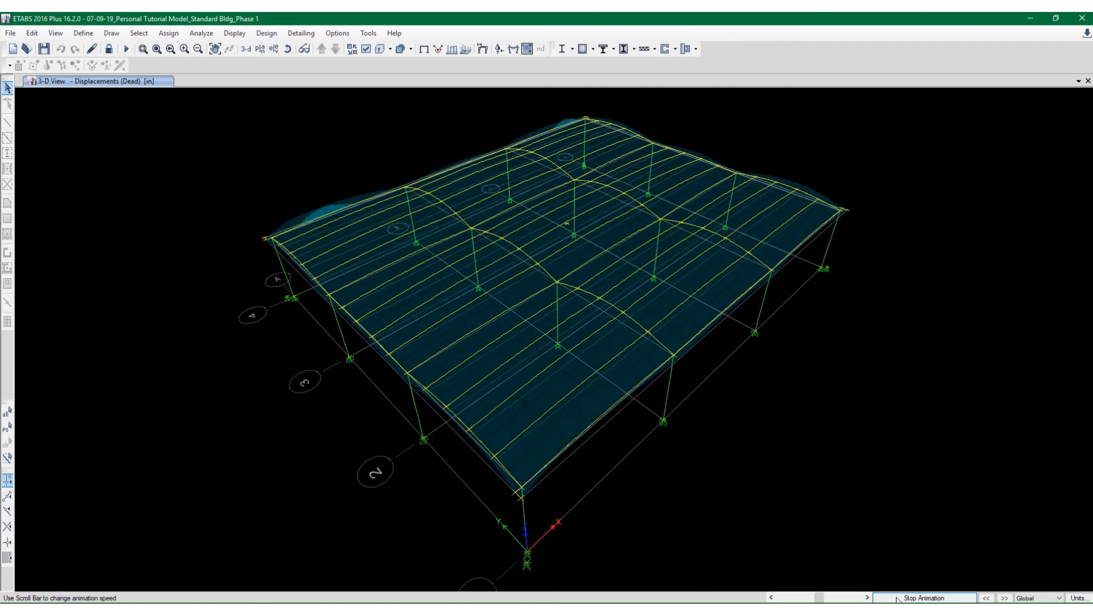
pyautogui.click(897, 598)
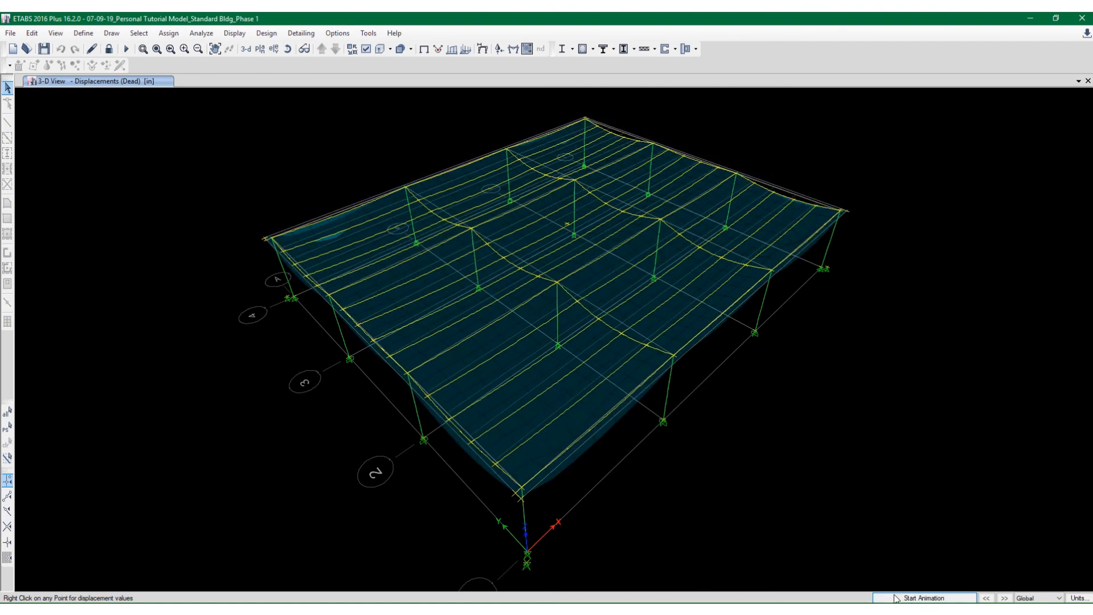
# Examine the Dead load deflection along the slab edges and overhangs from several angles, animating a close-up of the grid A and 4 corner
pyautogui.scroll(5, 359, 261)
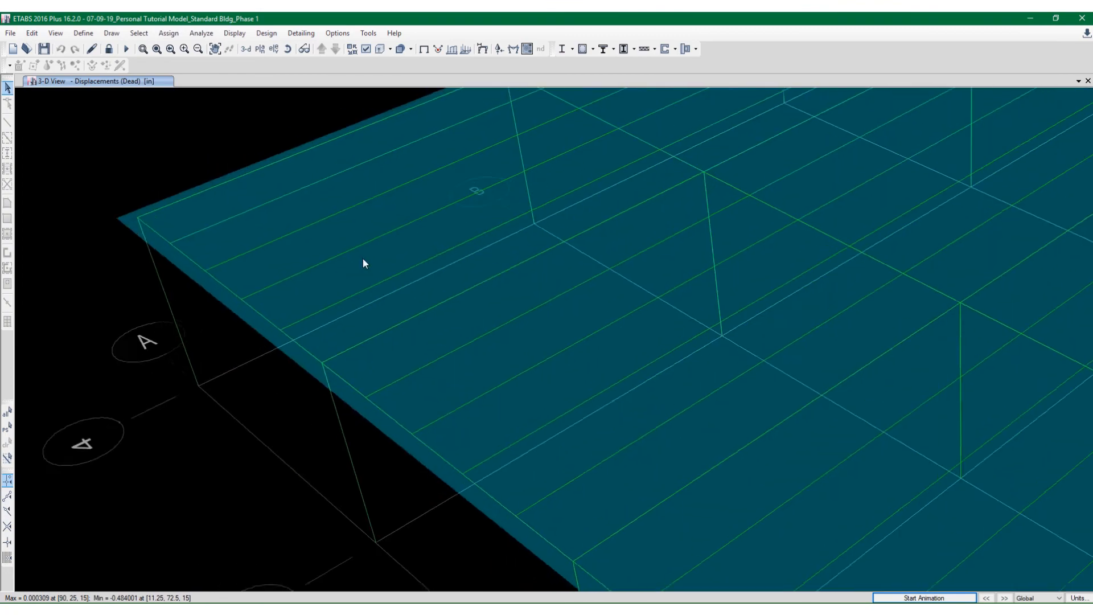
pyautogui.scroll(-5, 364, 259)
pyautogui.keyDown('shift'); pyautogui.moveTo(407, 257); pyautogui.dragTo(541, 259, button='middle'); pyautogui.keyUp('shift')
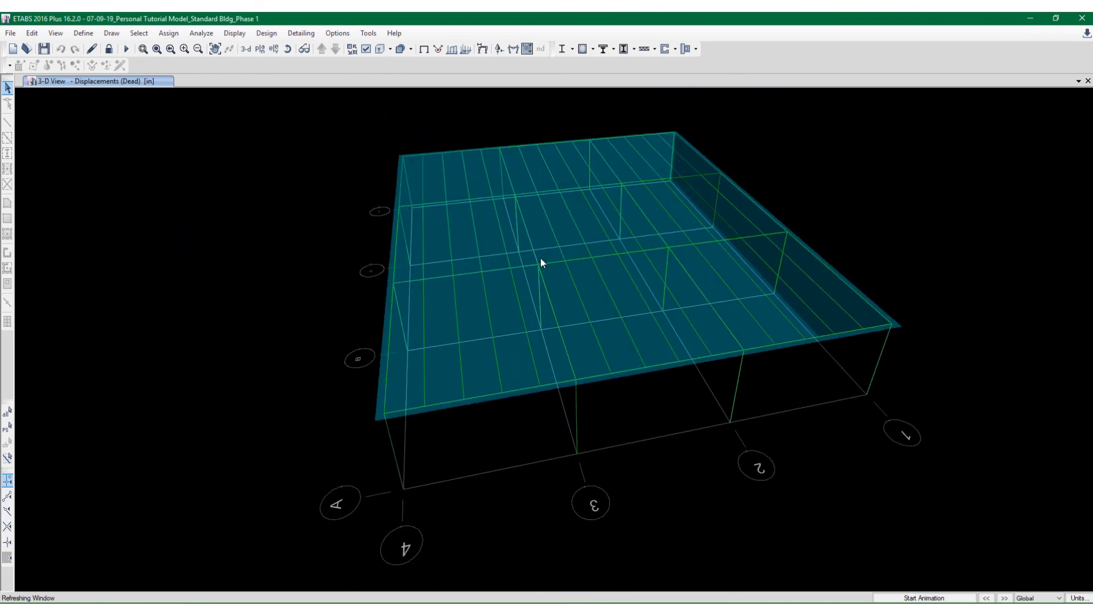
pyautogui.scroll(5, 393, 360)
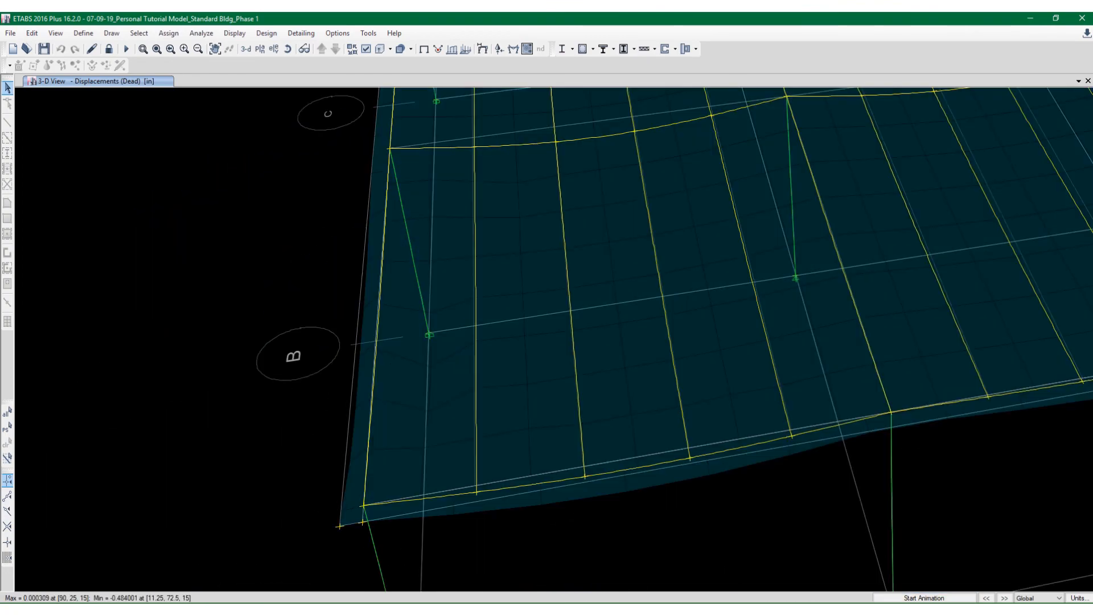
pyautogui.click(927, 598)
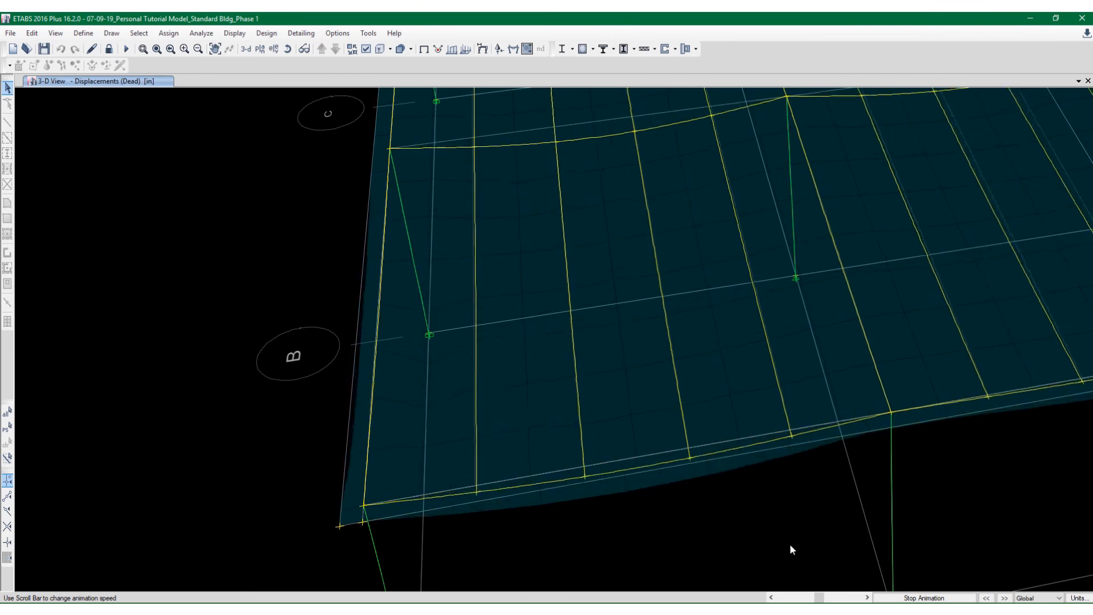
pyautogui.click(937, 598)
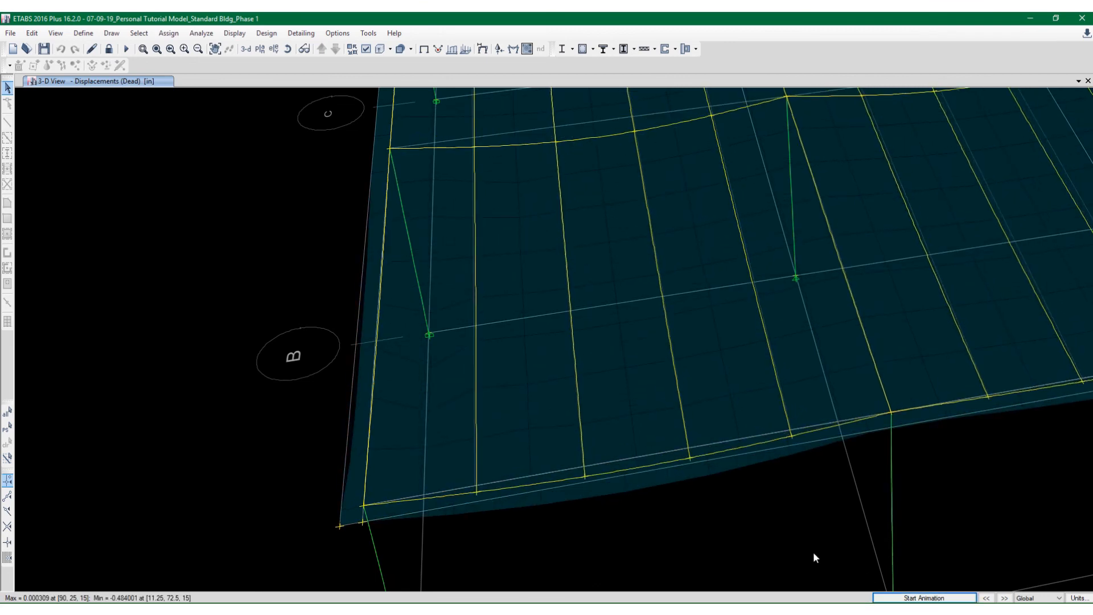
pyautogui.scroll(-5, 720, 486)
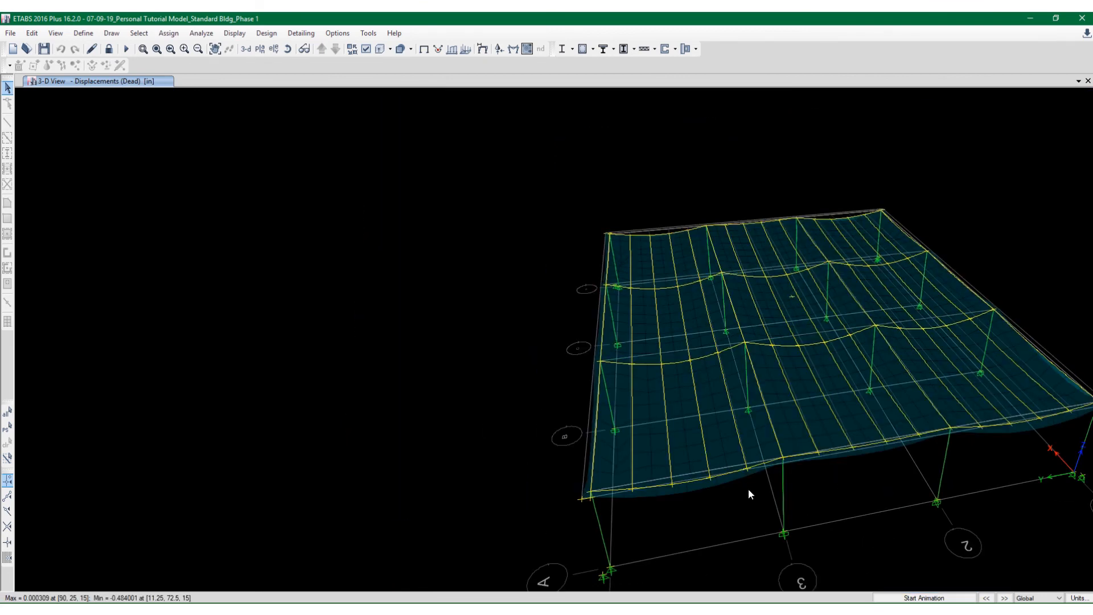
pyautogui.moveTo(748, 488); pyautogui.dragTo(699, 333, button='middle')
pyautogui.scroll(-3, 649, 447)
pyautogui.scroll(6, 700, 333)
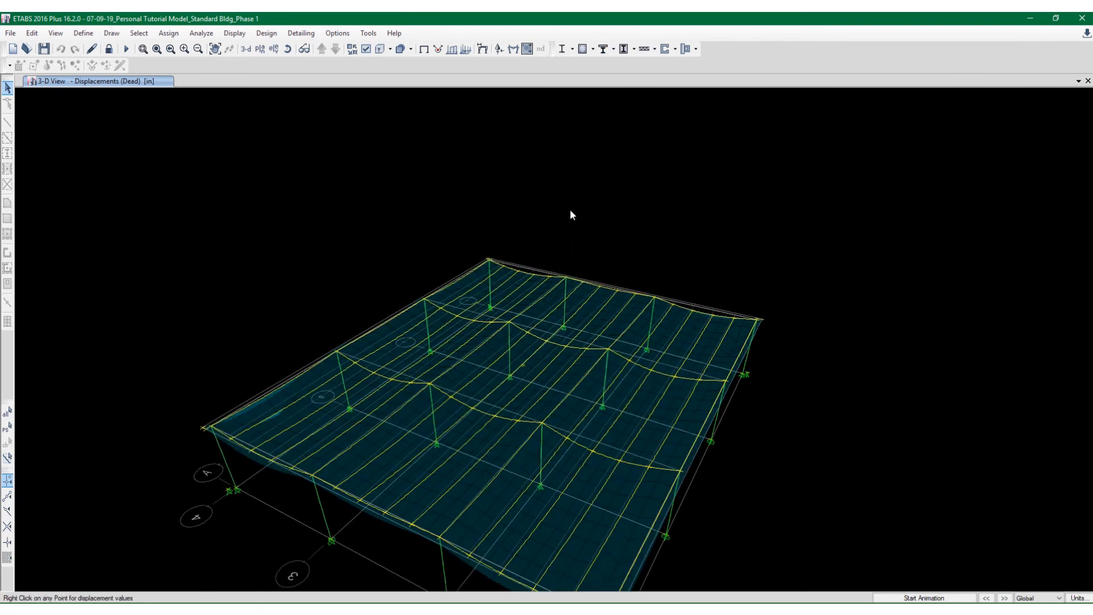
pyautogui.moveTo(574, 215); pyautogui.dragTo(508, 114, button='middle')
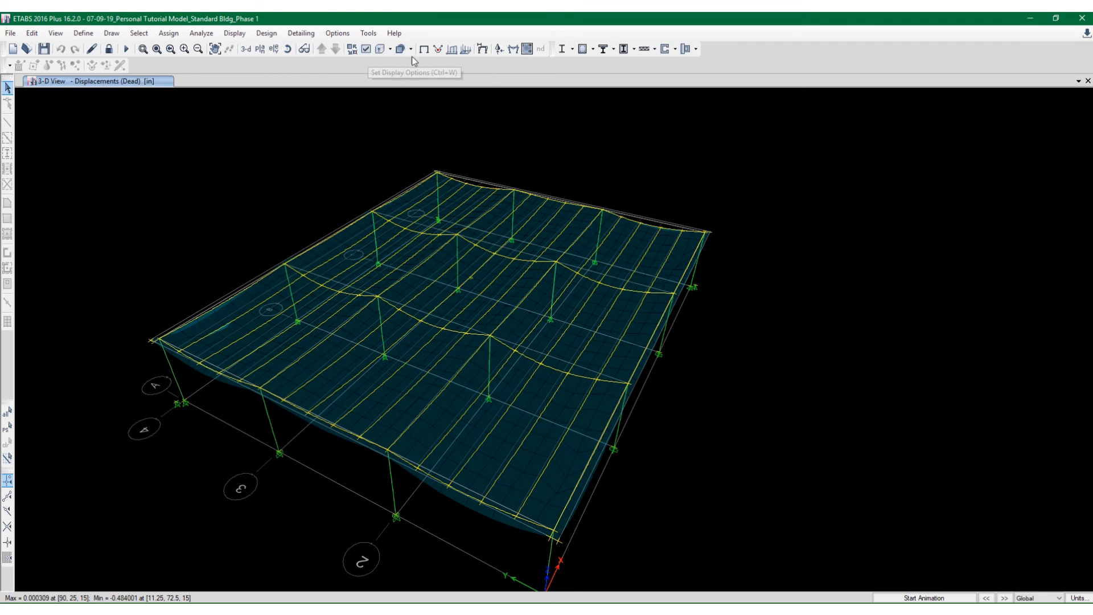
# Draw Displacement UZ contours on the deformed shape for the Dead case, keeping automatic scaling
pyautogui.click(482, 50)
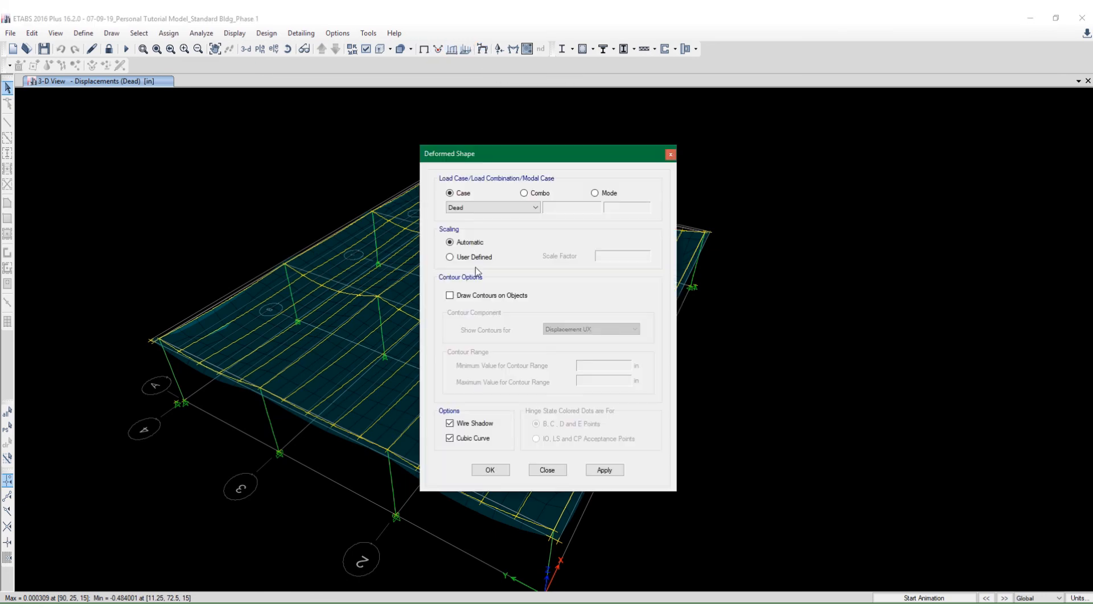
pyautogui.click(467, 295)
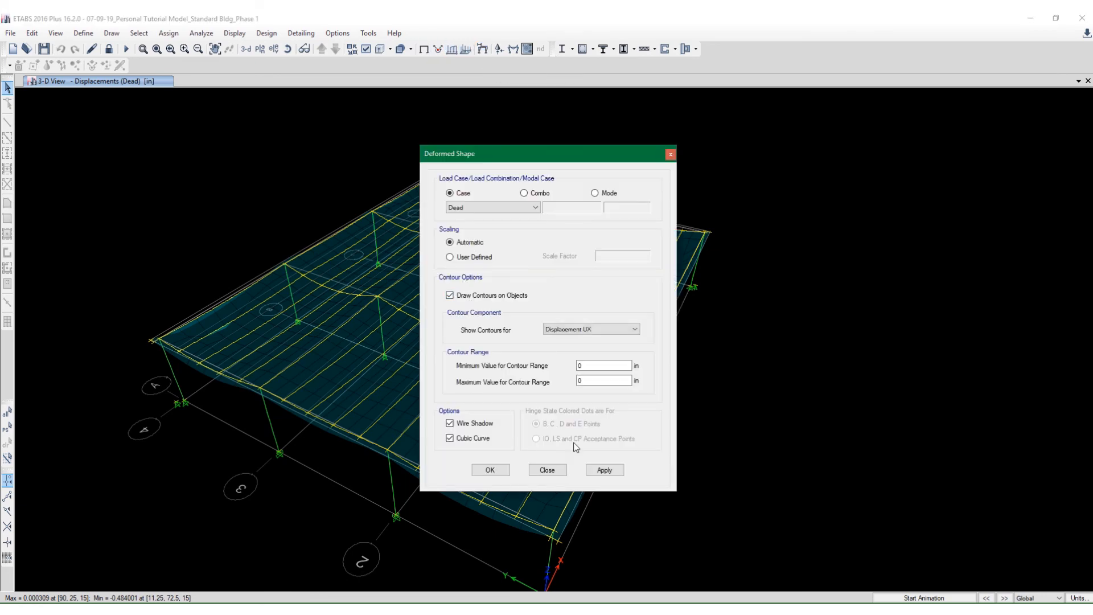
pyautogui.click(587, 468)
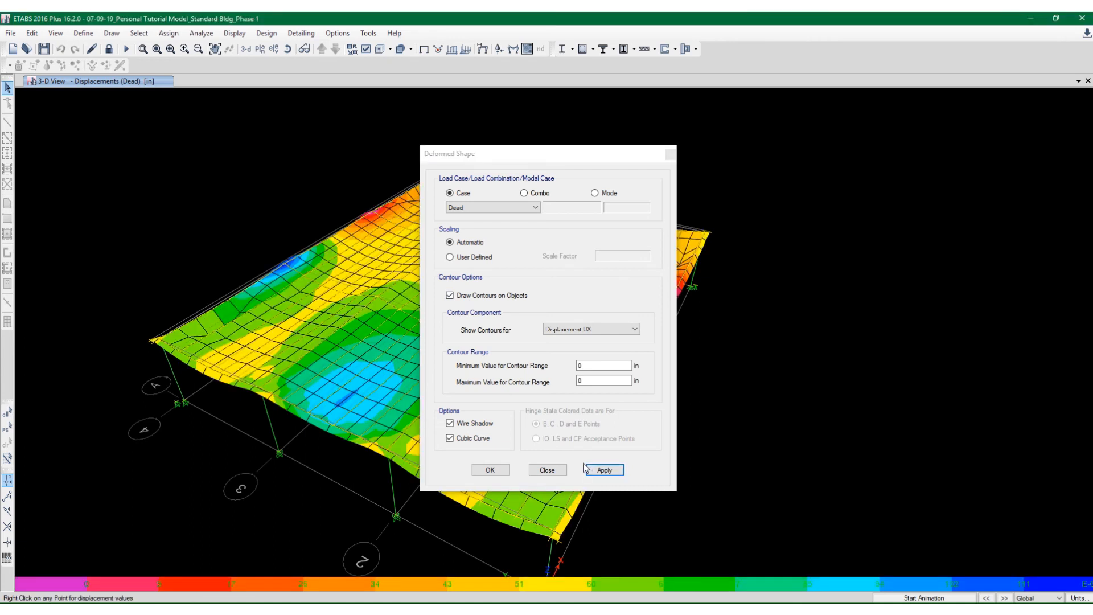
pyautogui.click(570, 331)
pyautogui.click(563, 355)
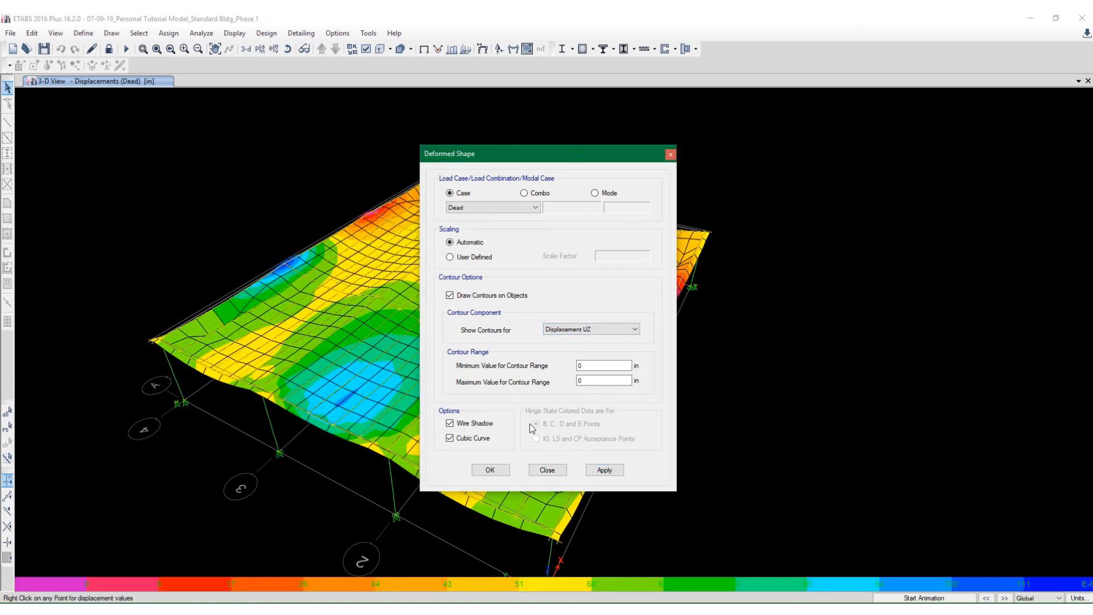
pyautogui.click(598, 470)
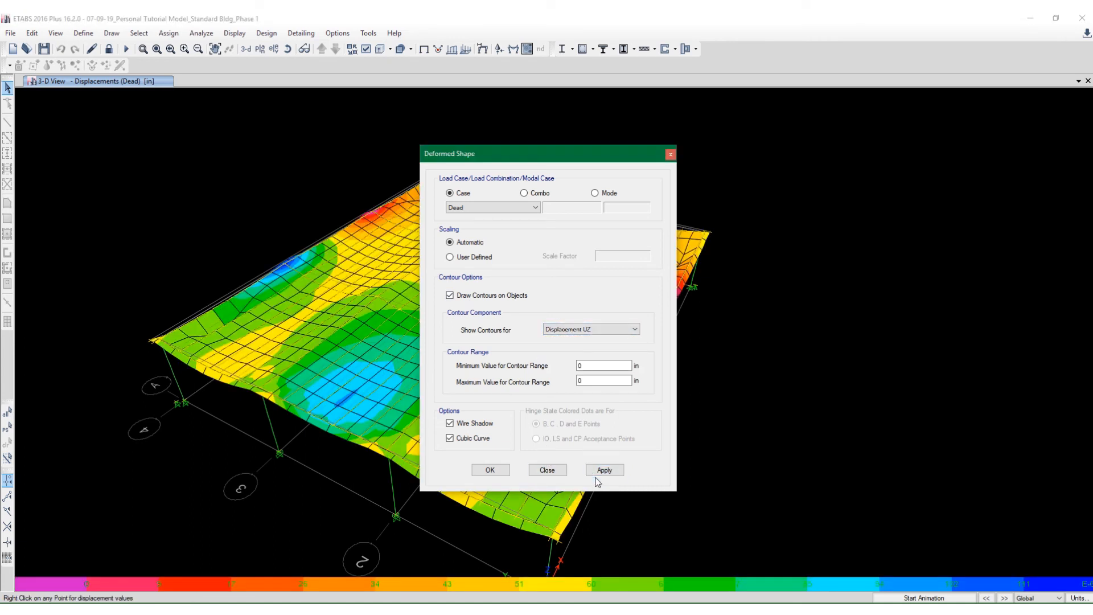
pyautogui.click(491, 471)
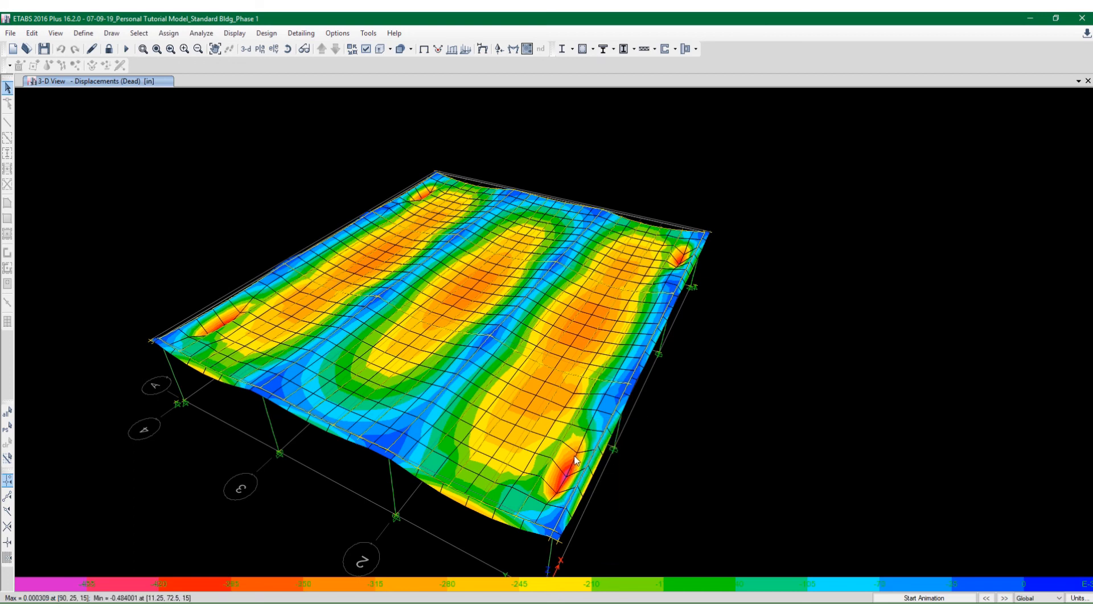
# Read the joint displacements around the peak UZ contour near the slab corner and examine the overall contour pattern
pyautogui.moveTo(589, 456); pyautogui.dragTo(624, 433, button='middle')
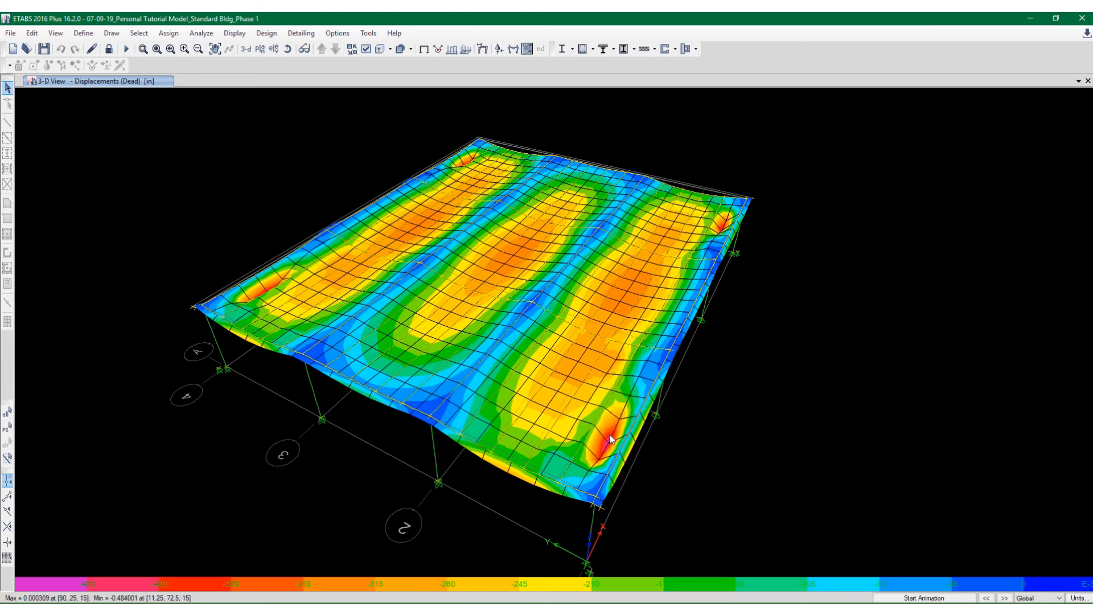
pyautogui.moveTo(597, 428)
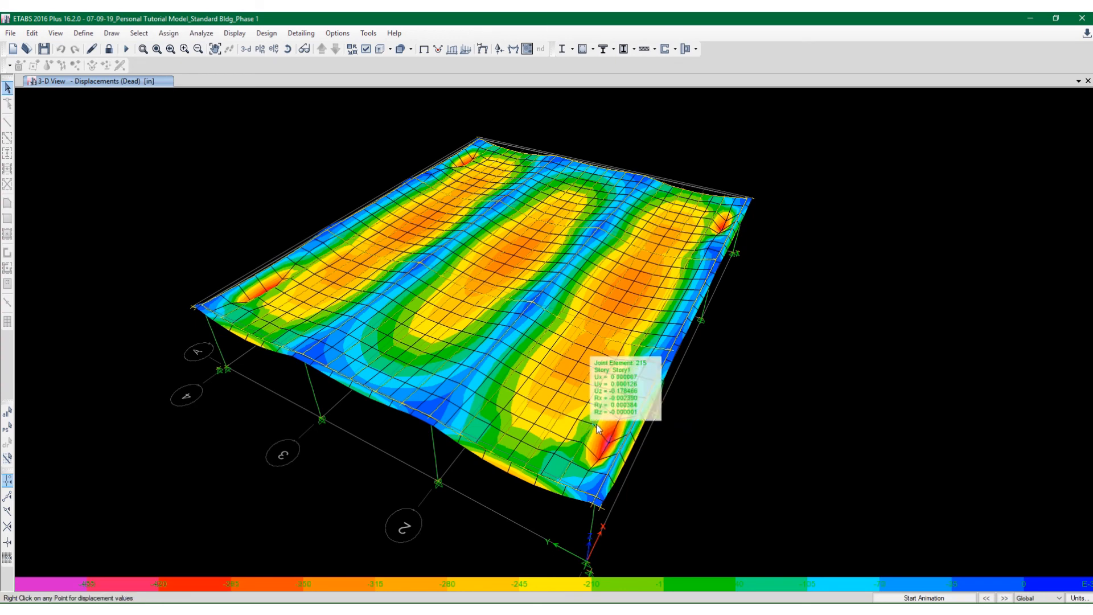
pyautogui.scroll(3, 597, 428)
pyautogui.moveTo(633, 447)
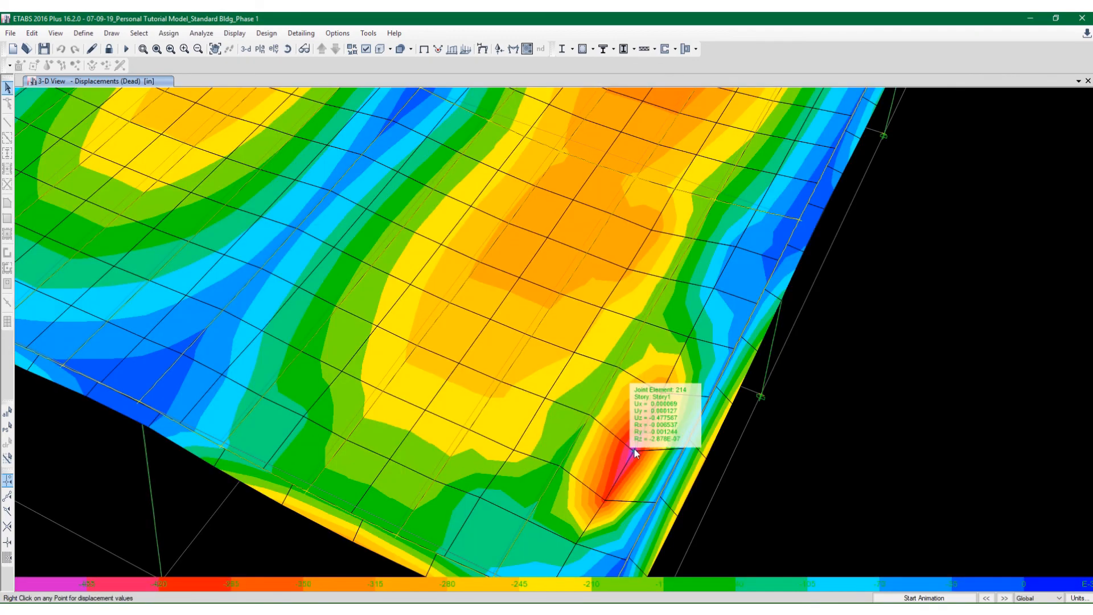
pyautogui.scroll(-5, 668, 414)
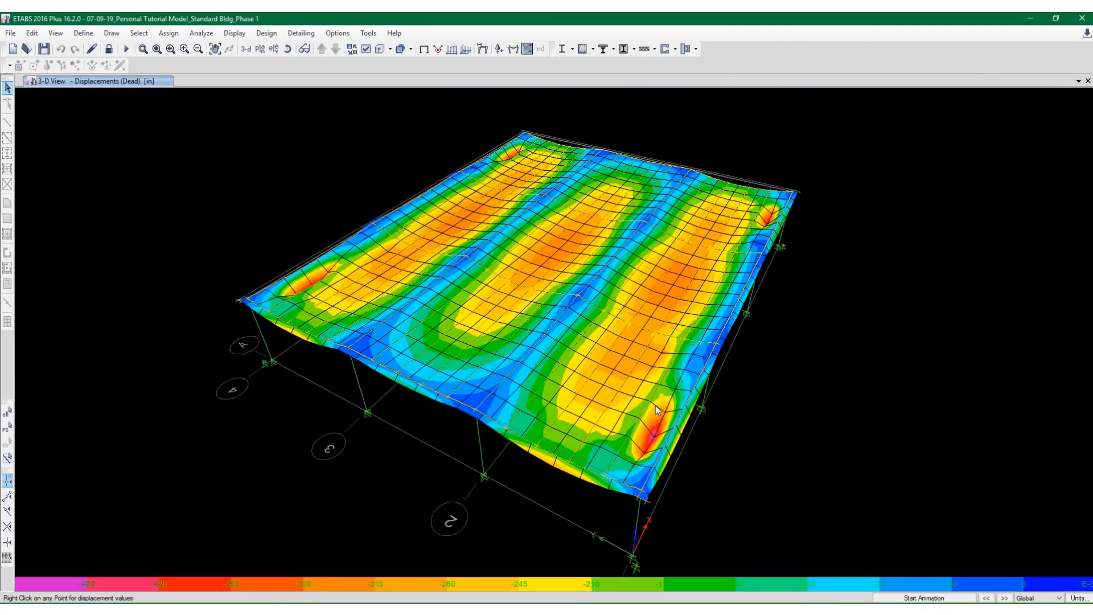
pyautogui.scroll(5, 652, 422)
pyautogui.scroll(-5, 651, 422)
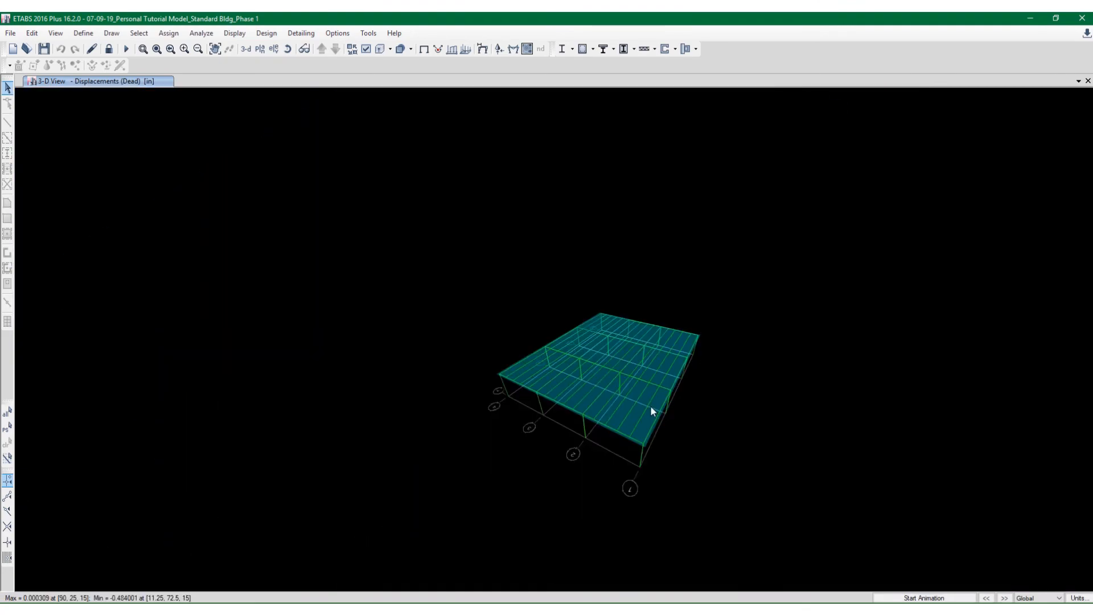
pyautogui.scroll(2, 649, 403)
pyautogui.moveTo(784, 448); pyautogui.dragTo(769, 430, button='middle')
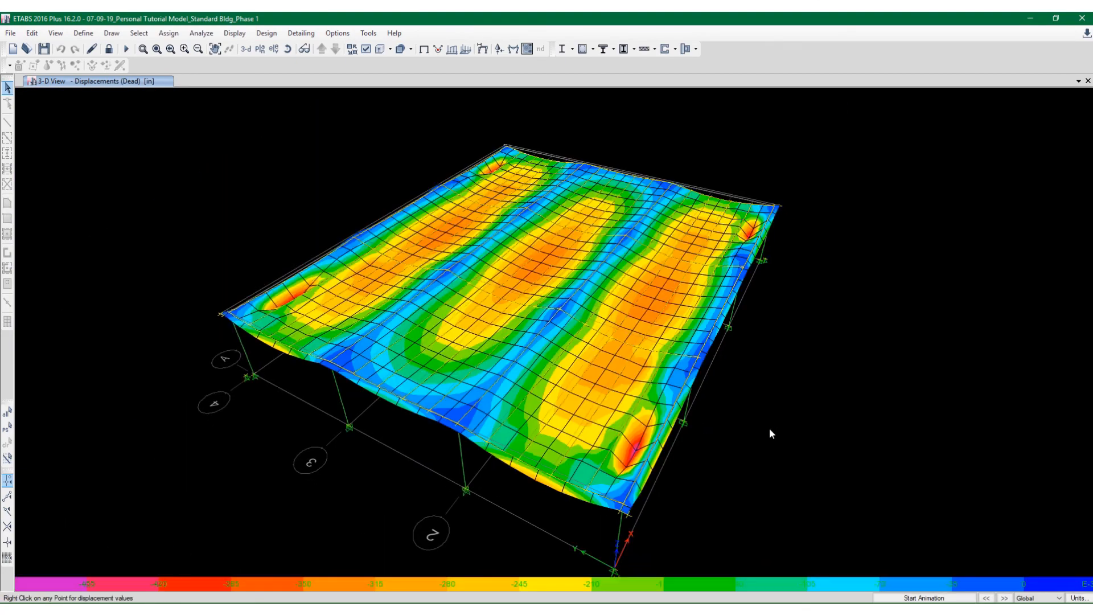
# Save the model and run the AISC 360-10 steel frame design check
pyautogui.click(43, 49)
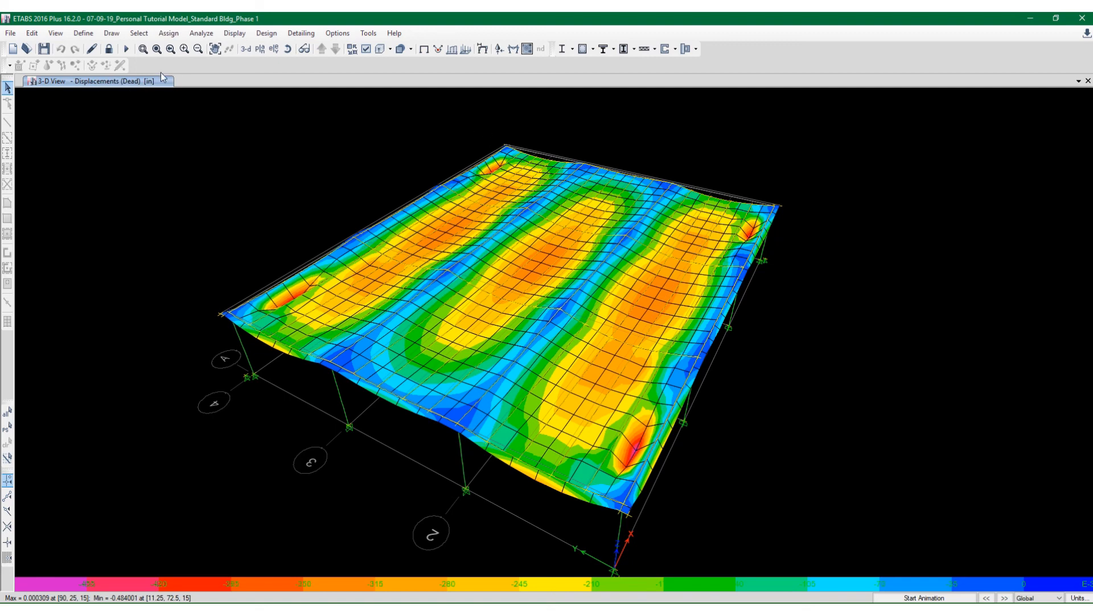
pyautogui.click(563, 51)
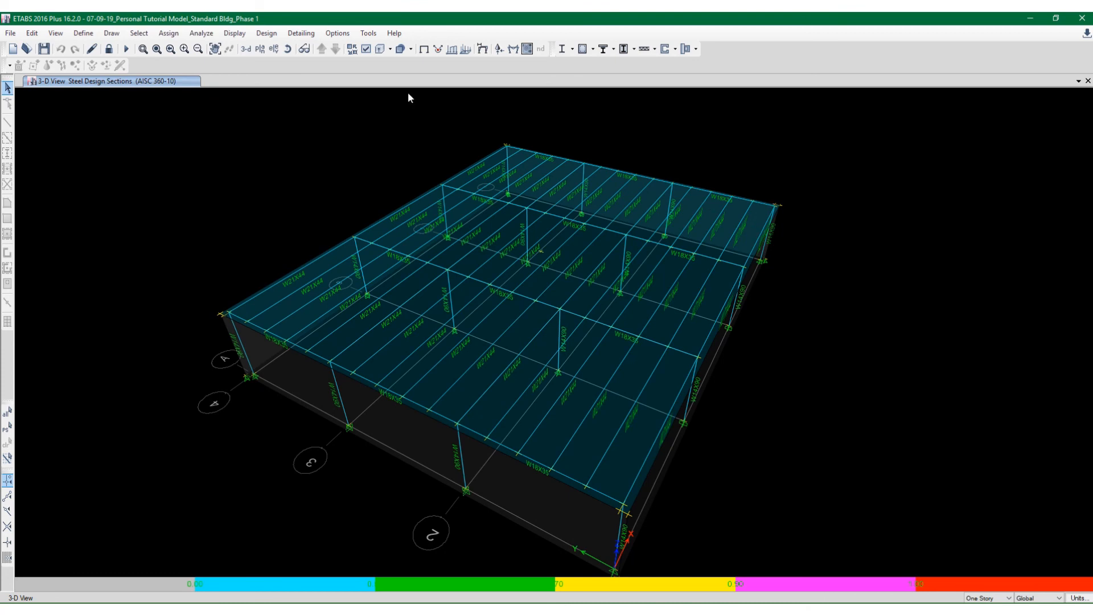
pyautogui.click(70, 37)
pyautogui.click(69, 37)
pyautogui.click(52, 36)
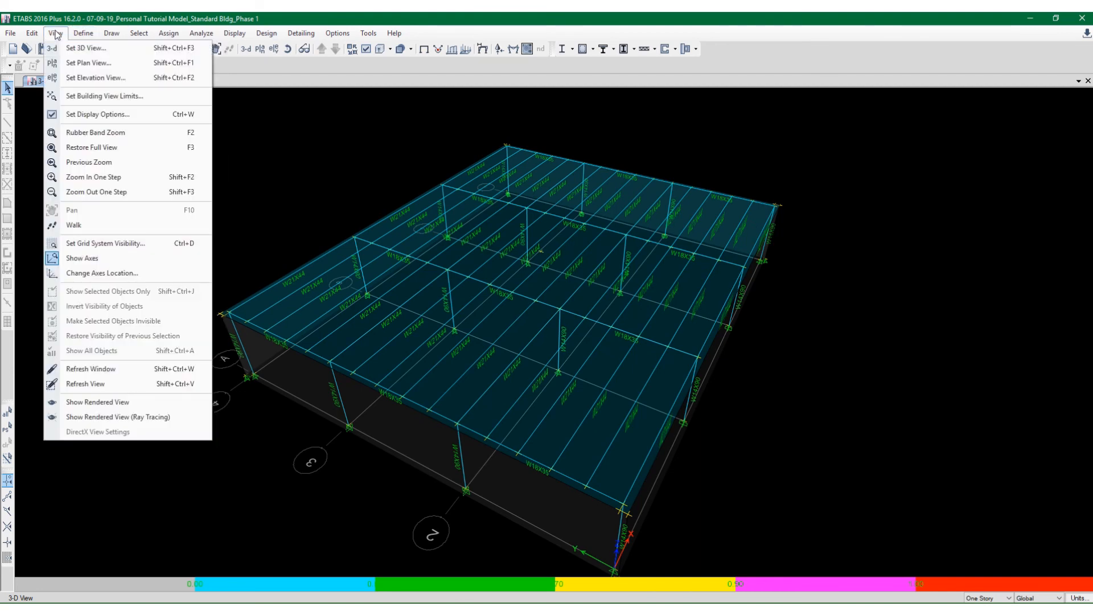
pyautogui.moveTo(250, 33)
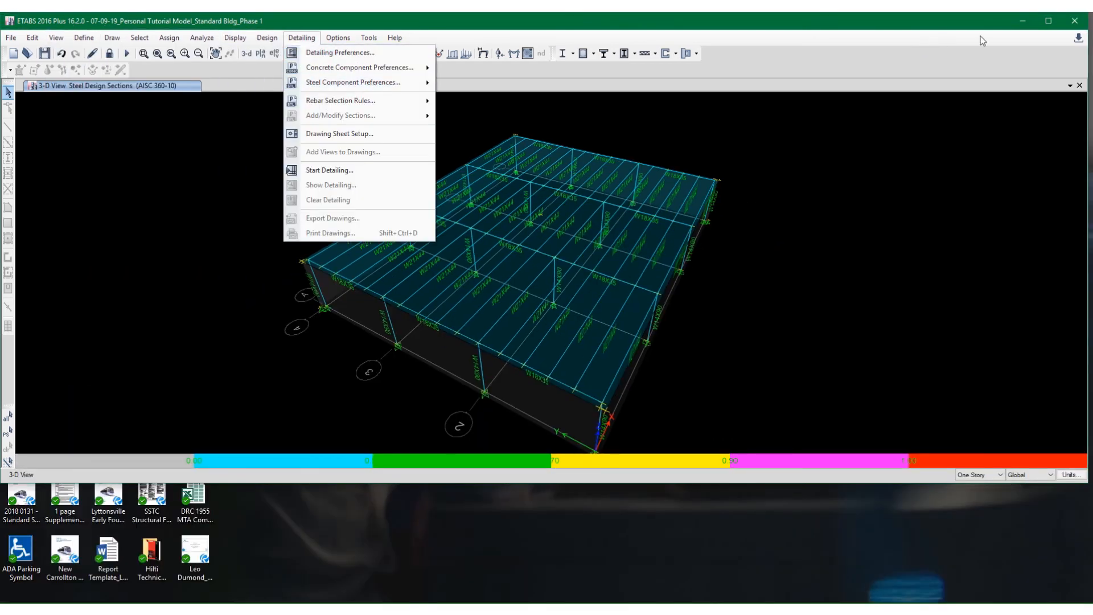
pyautogui.click(1049, 21)
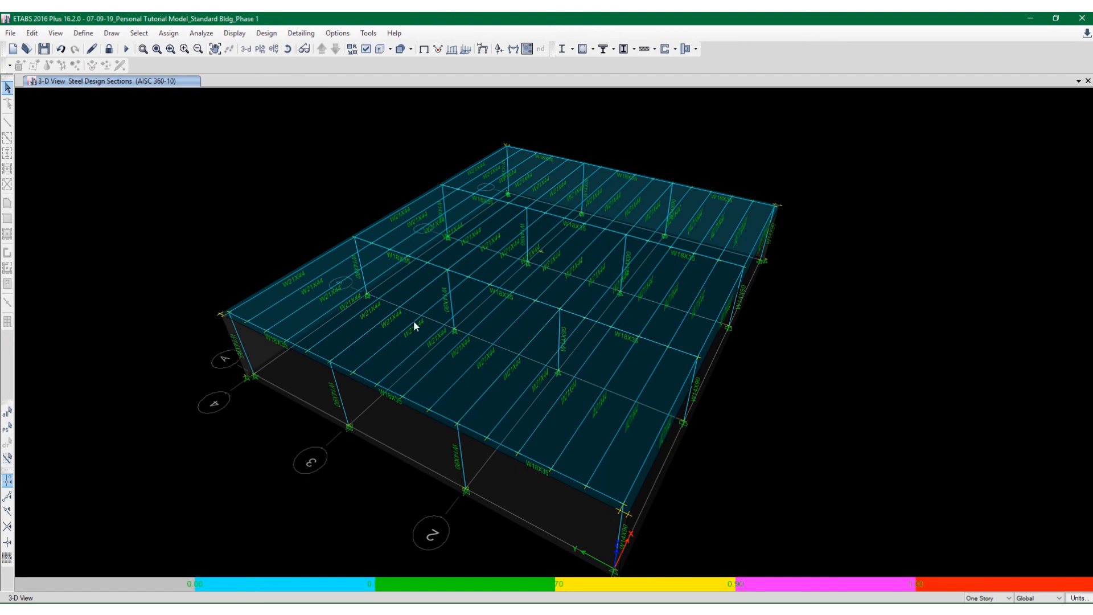
pyautogui.scroll(3, 740, 331)
pyautogui.scroll(-3, 734, 315)
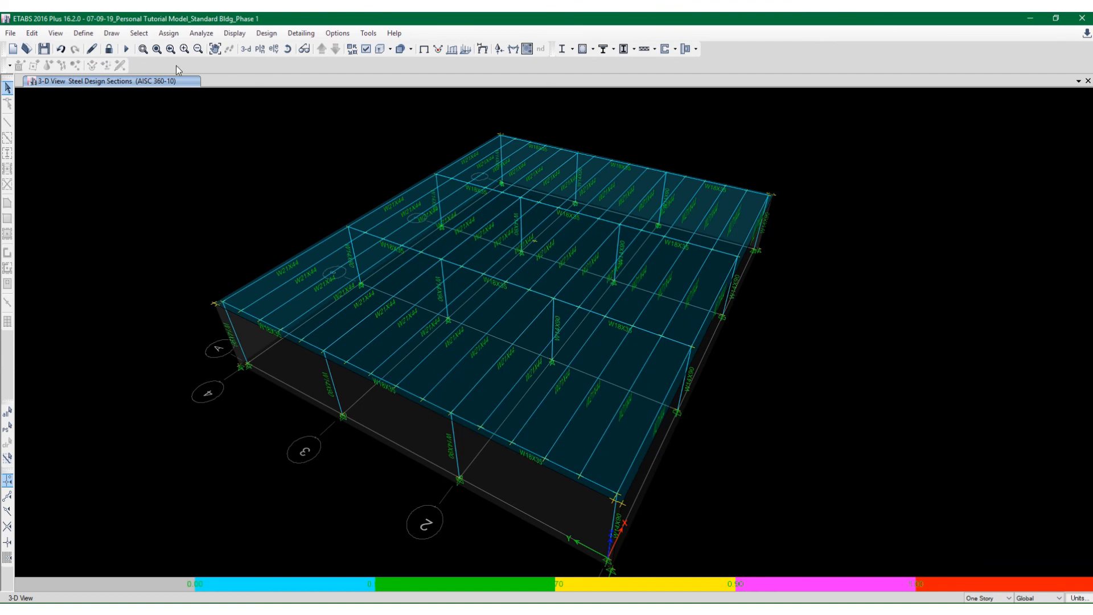
# Review the defined load patterns with their types and auto lateral loads, leaving them as they are
pyautogui.click(84, 37)
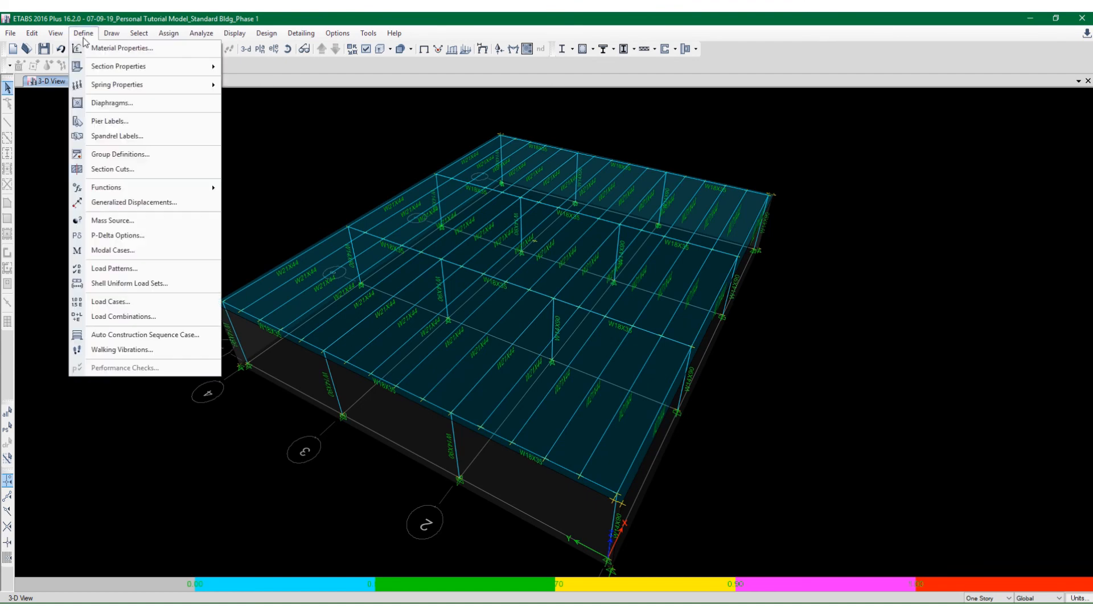
pyautogui.click(113, 270)
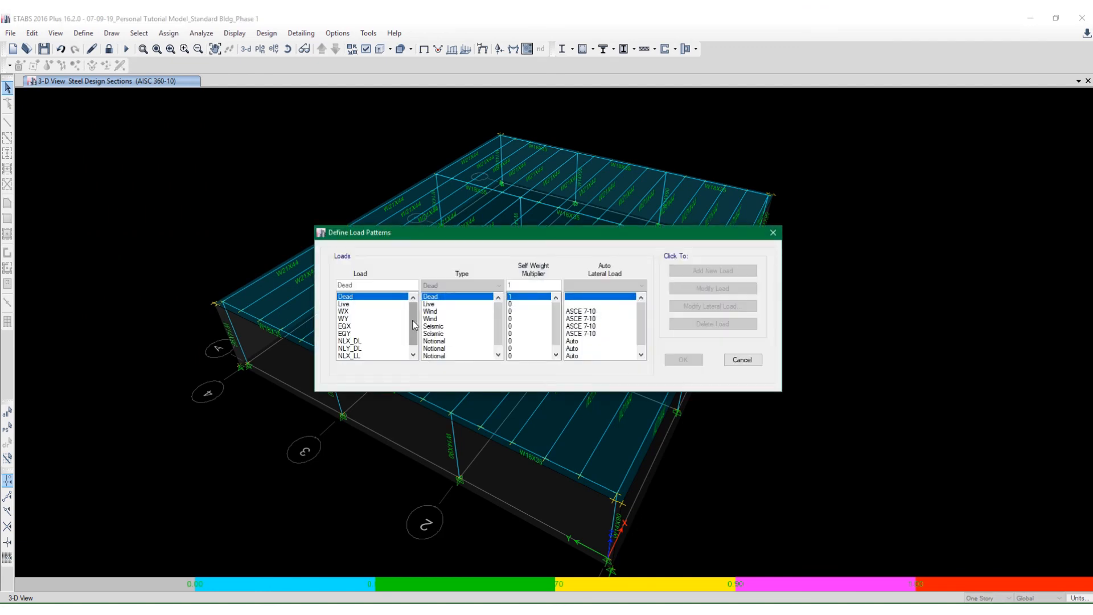
pyautogui.click(743, 360)
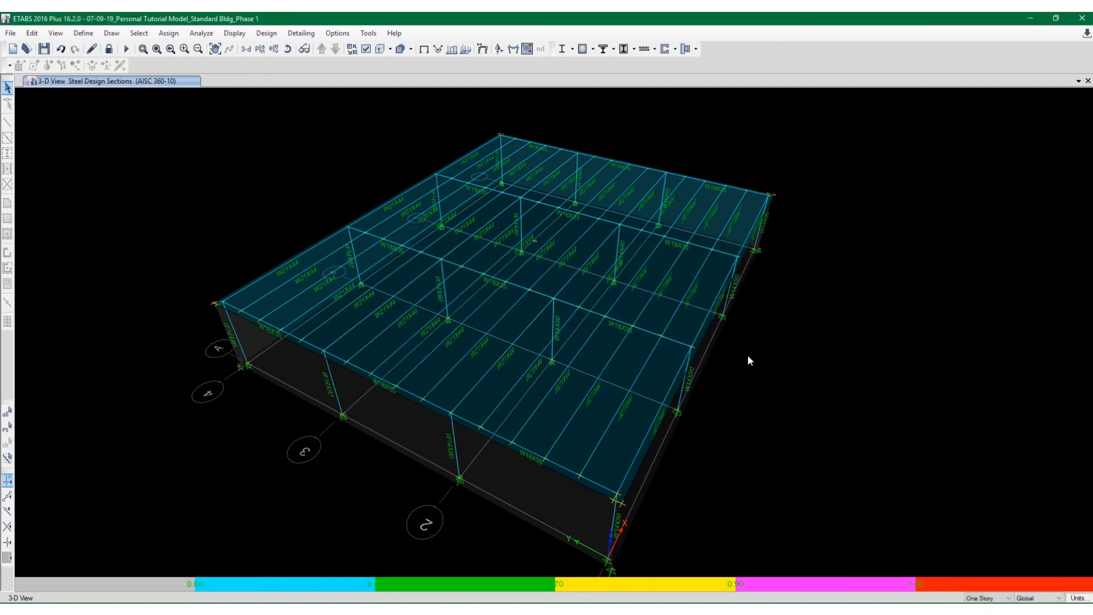
pyautogui.click(55, 33)
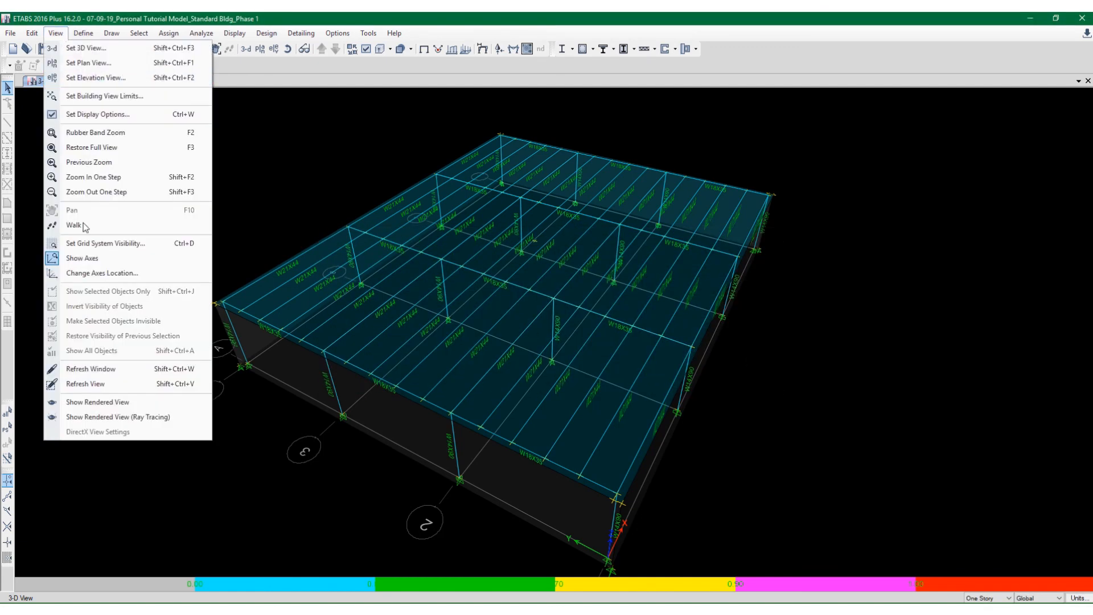
pyautogui.moveTo(87, 34)
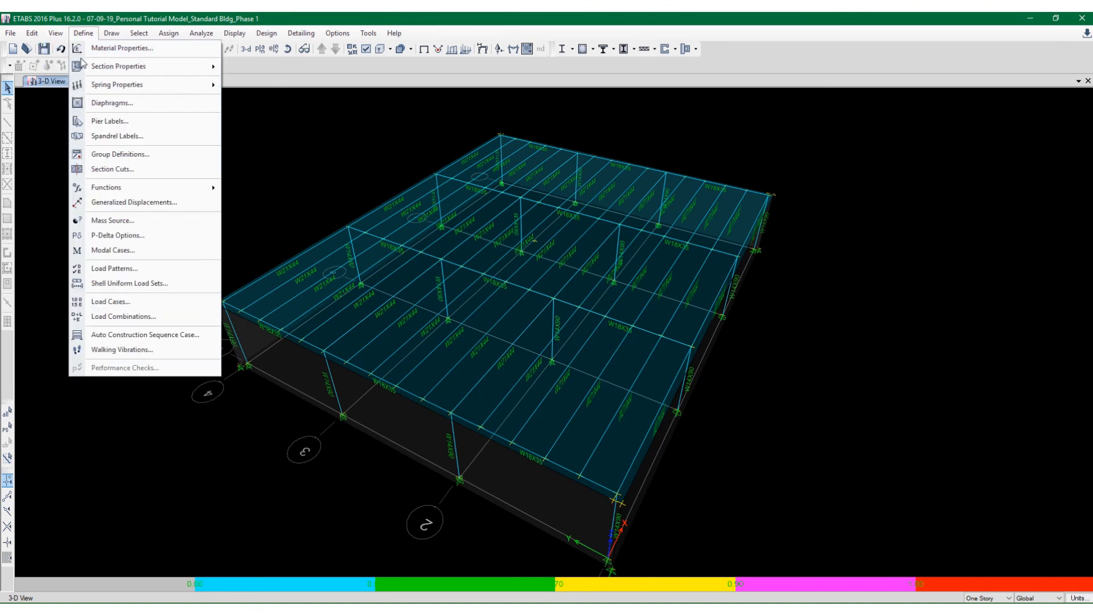
pyautogui.click(289, 119)
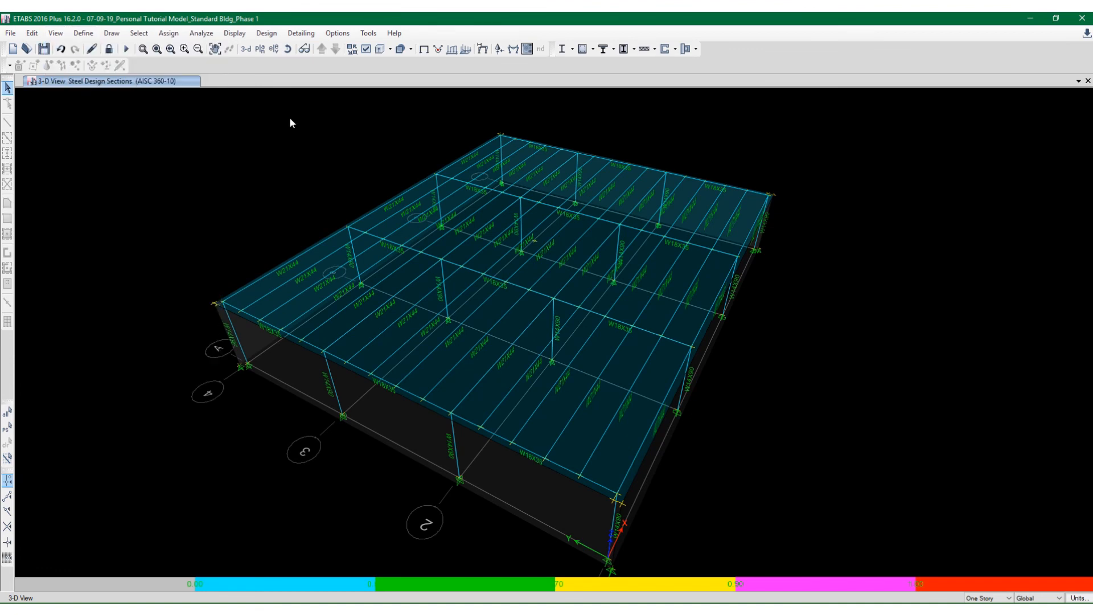
pyautogui.click(366, 49)
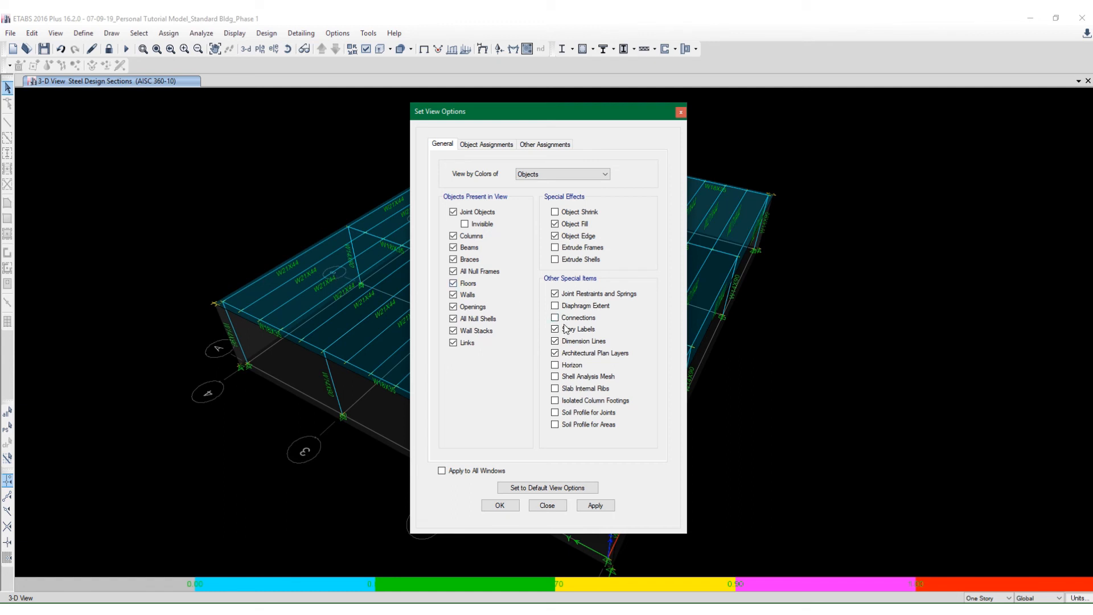
pyautogui.click(546, 507)
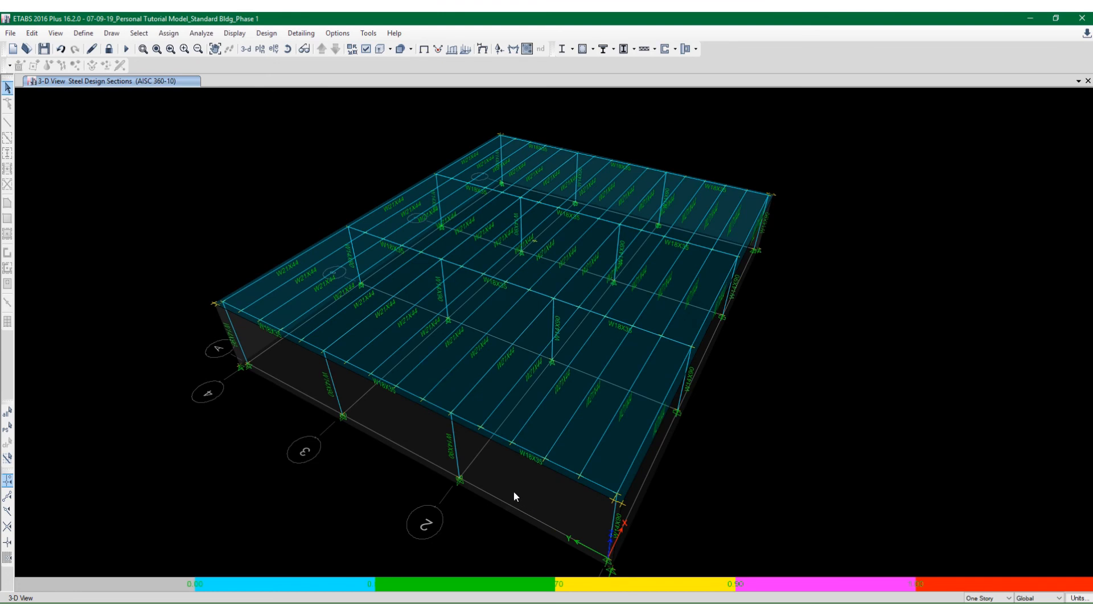
# Replace the steel design sections display in the 3-D view with the undeformed shape
pyautogui.rightClick(408, 426)
pyautogui.click(398, 426)
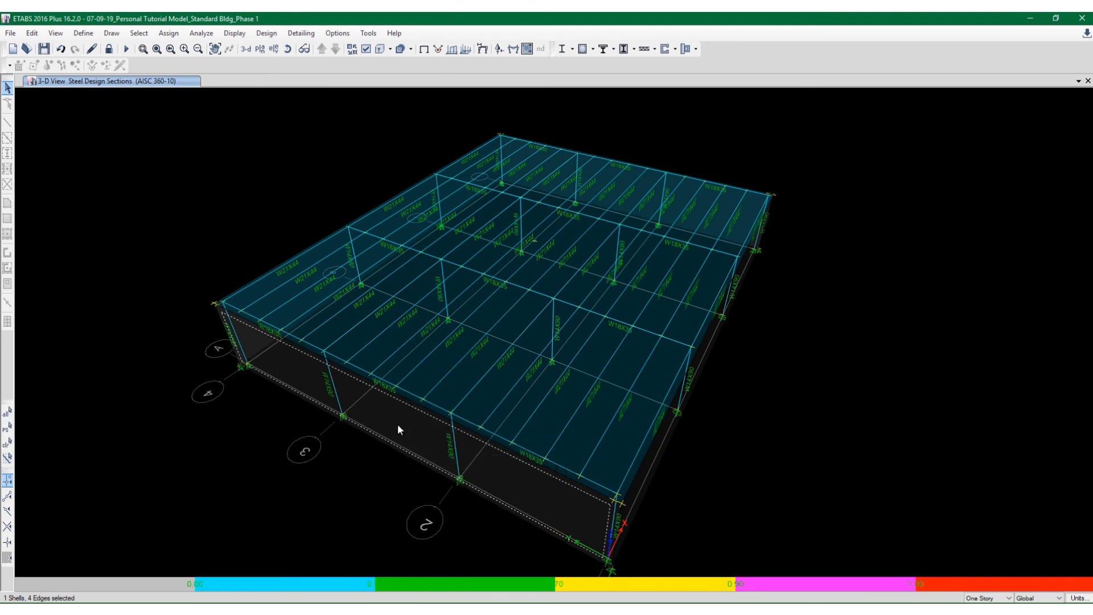
pyautogui.click(398, 422)
pyautogui.click(398, 420)
pyautogui.rightClick(405, 420)
pyautogui.click(402, 418)
pyautogui.click(402, 421)
pyautogui.moveTo(408, 424); pyautogui.dragTo(398, 399, button='middle')
pyautogui.click(424, 49)
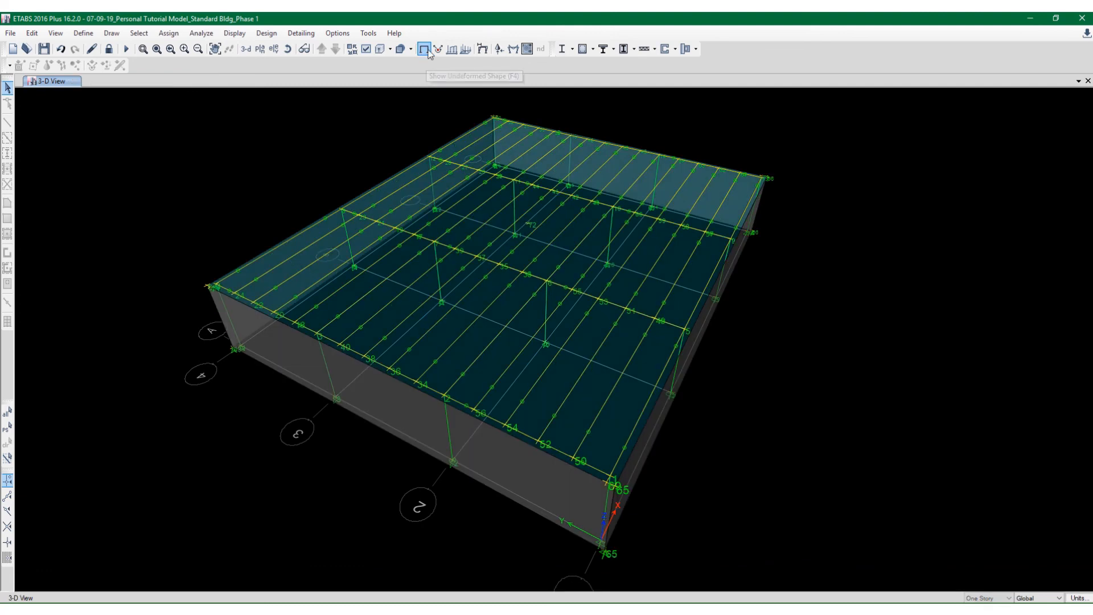
# Inspect the geometry, assignments, loads and design data of the perimeter wall shell along grid A, then deselect it
pyautogui.click(409, 415)
pyautogui.rightClick(411, 406)
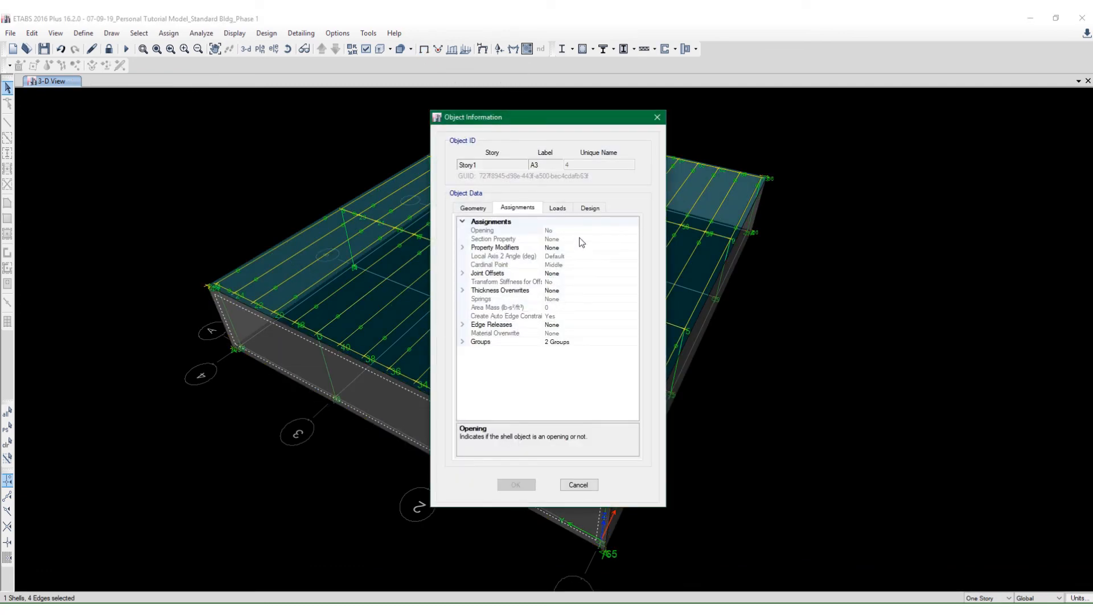
pyautogui.click(569, 212)
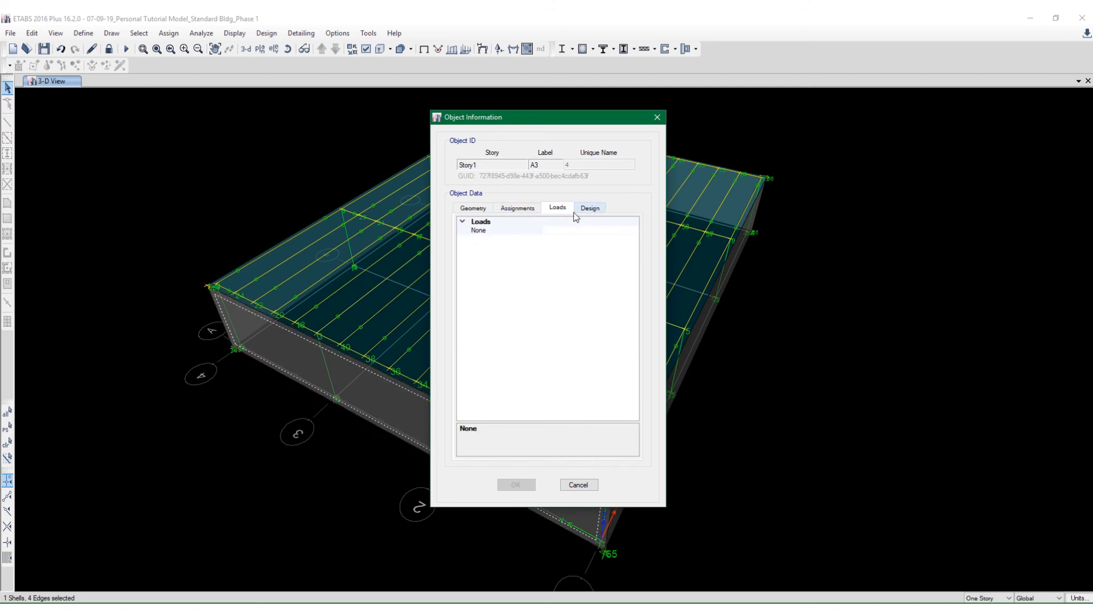
pyautogui.click(485, 209)
pyautogui.click(518, 211)
pyautogui.click(559, 209)
pyautogui.click(588, 209)
pyautogui.click(579, 485)
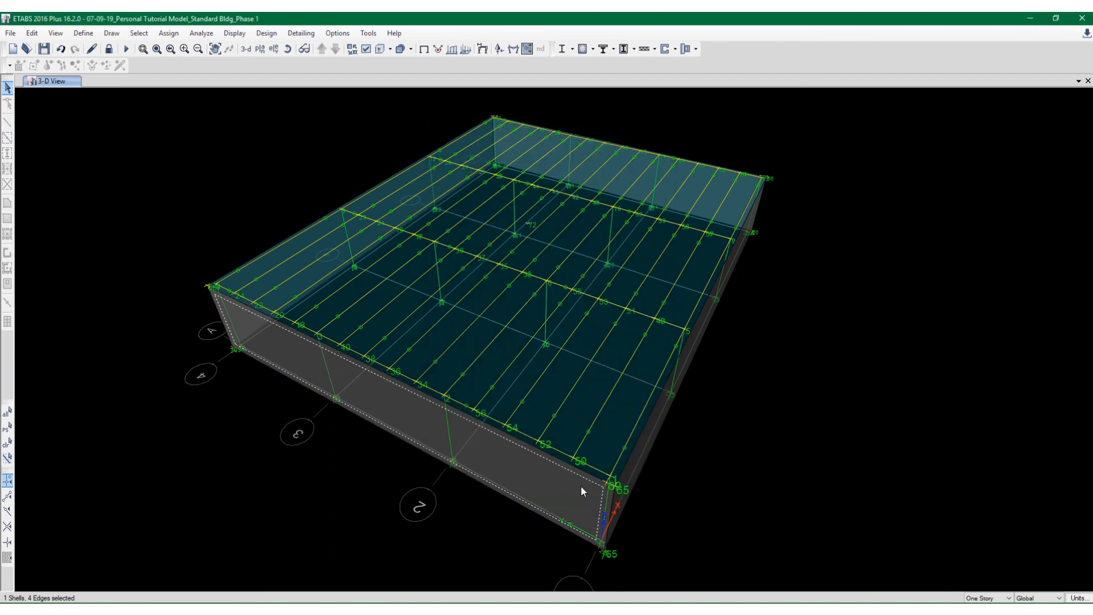
pyautogui.click(506, 458)
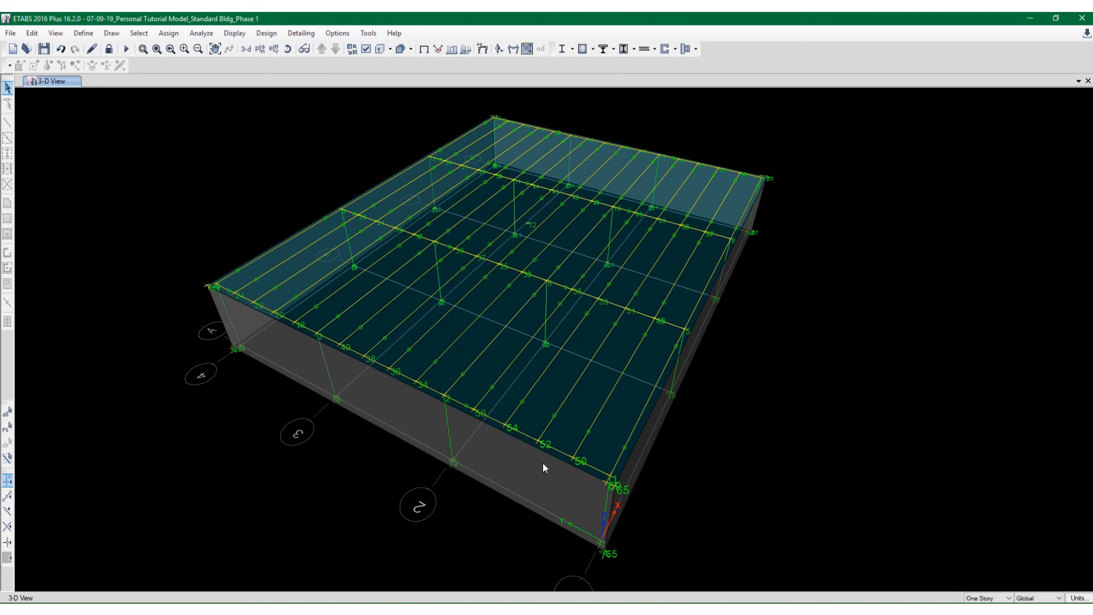
# Display the local axes of the shell objects in the 3-D view
pyautogui.keyDown('shift'); pyautogui.moveTo(542, 457); pyautogui.dragTo(466, 415, button='middle'); pyautogui.keyUp('shift')
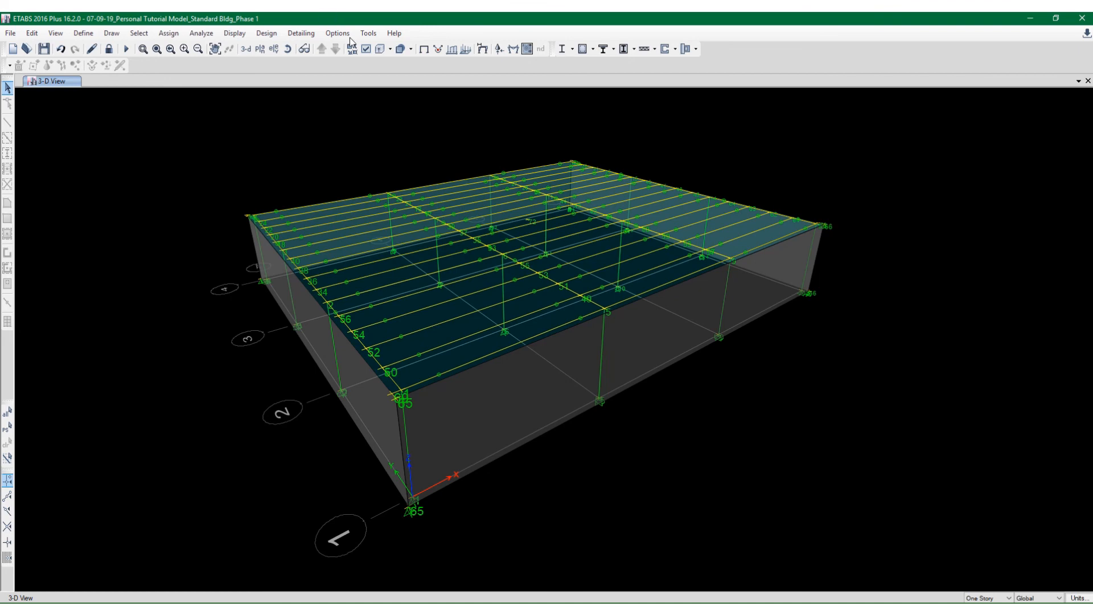
pyautogui.click(366, 50)
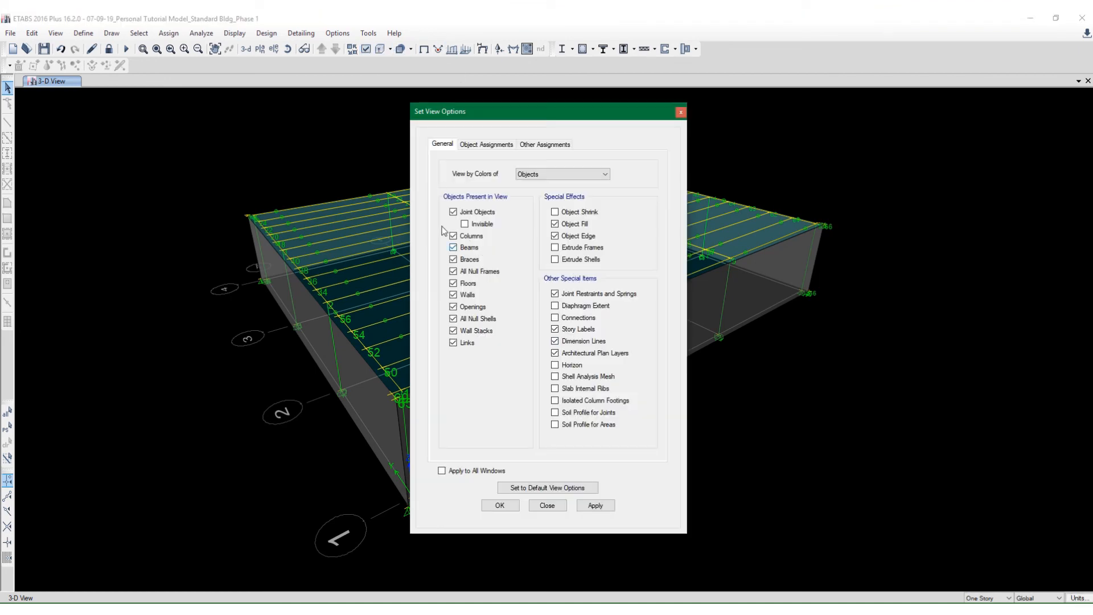
pyautogui.click(470, 145)
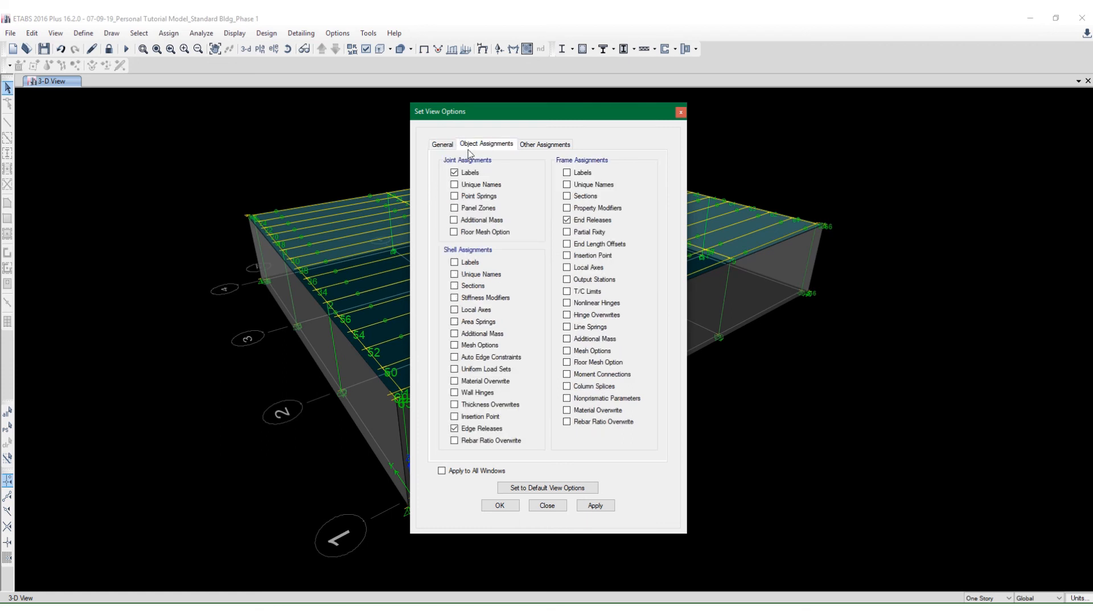
pyautogui.click(470, 310)
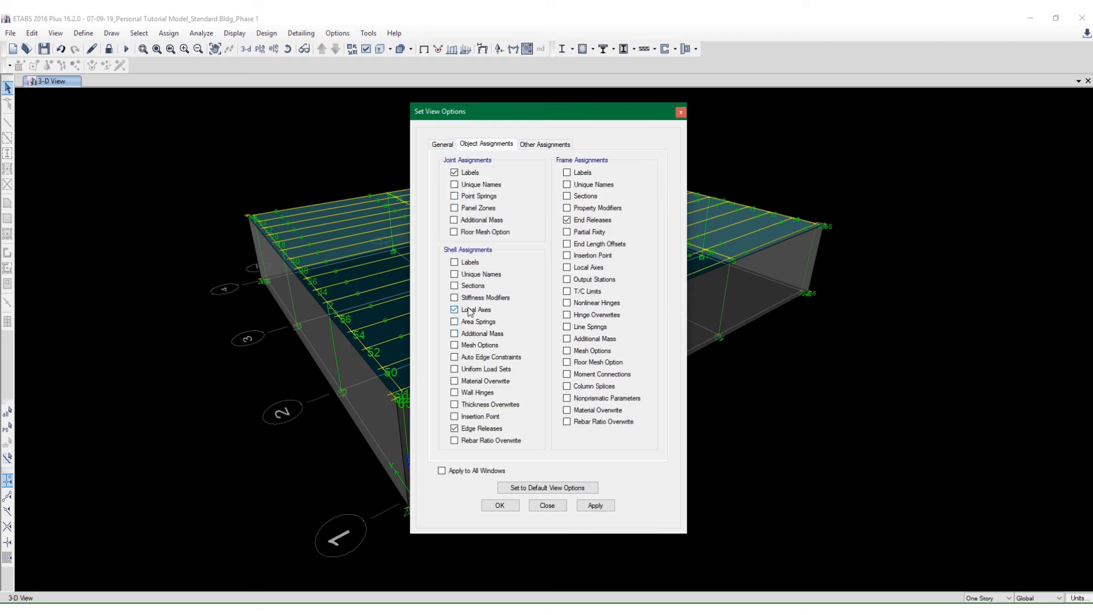
pyautogui.click(595, 505)
pyautogui.click(504, 505)
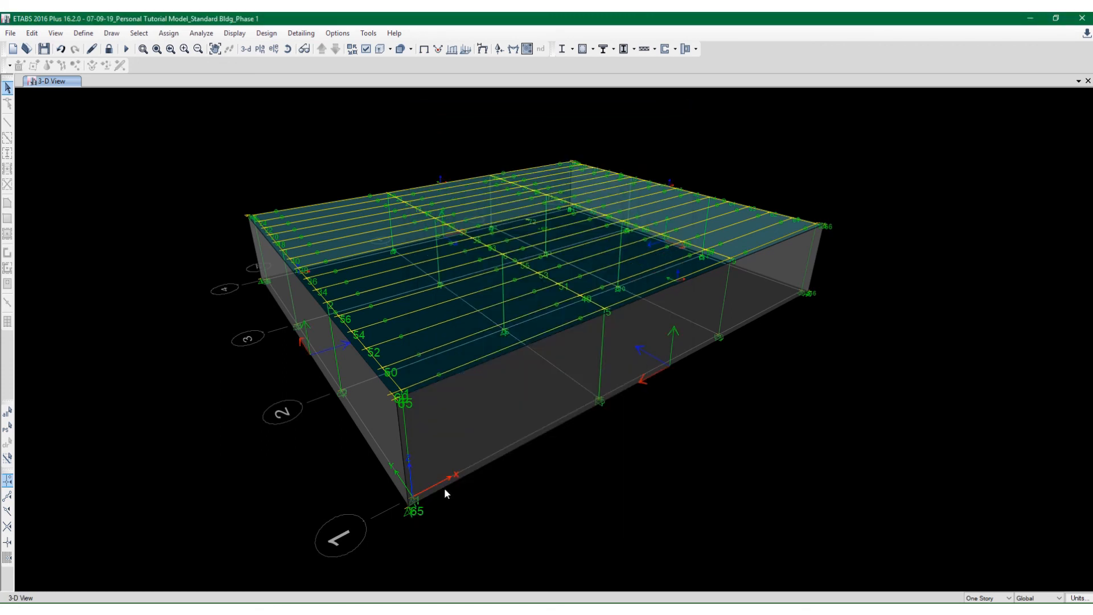
# Select the perimeter wall shell along grid A and unlock the model for editing
pyautogui.click(322, 352)
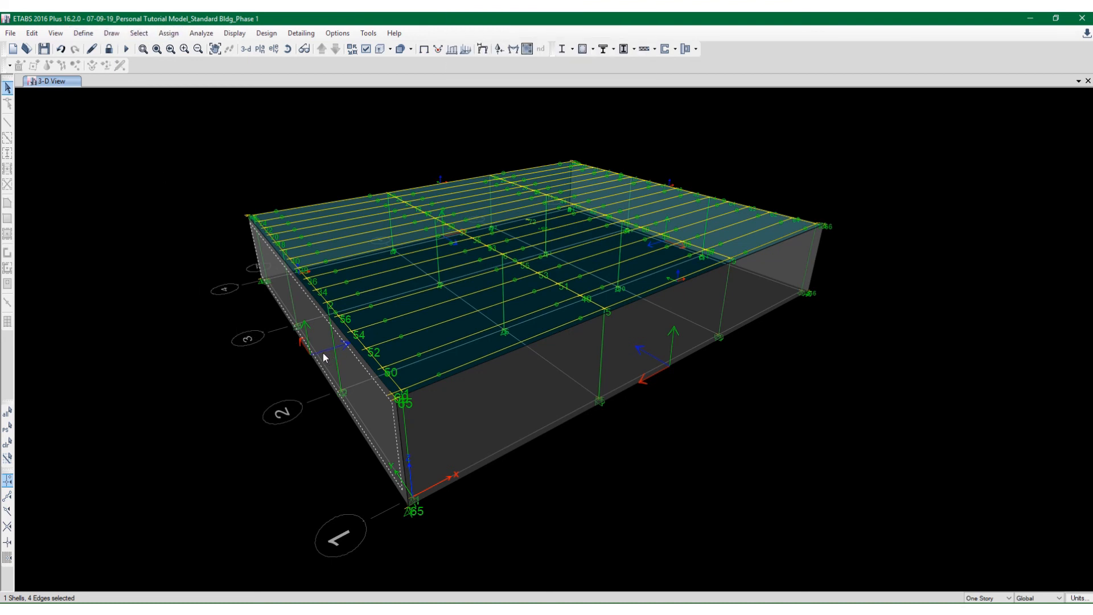
pyautogui.click(169, 33)
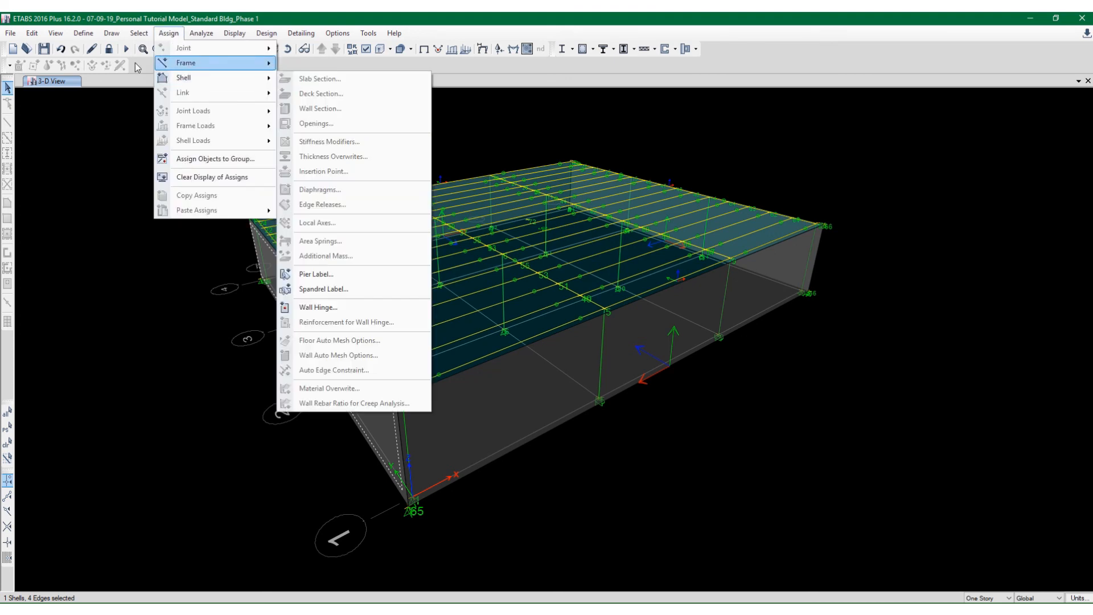
pyautogui.click(109, 48)
pyautogui.click(548, 357)
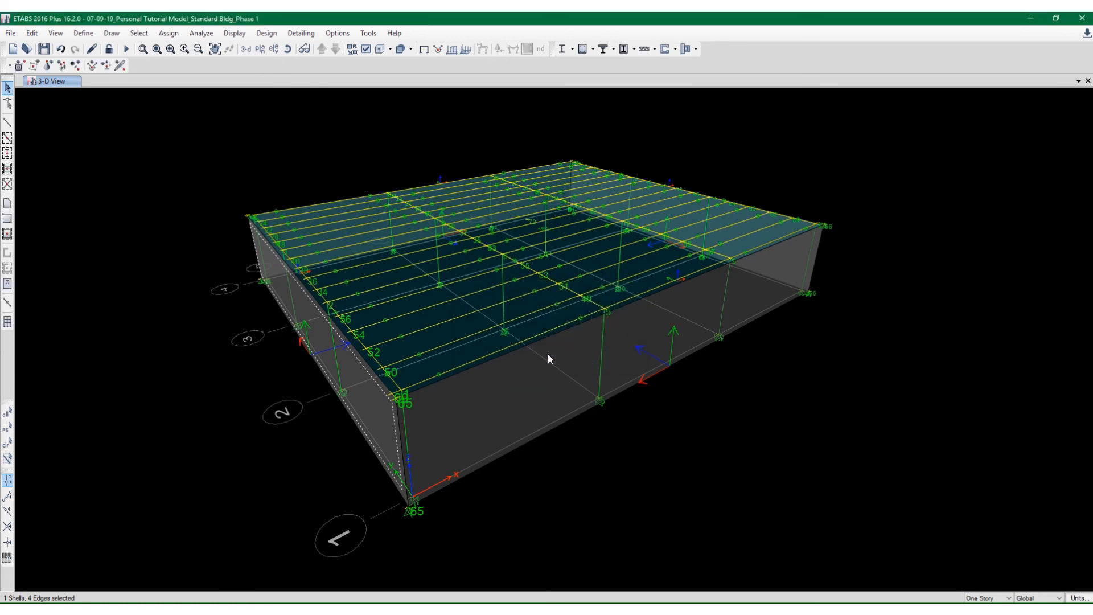
# Assign a windward wind pressure coefficient Cp of 0.8 for load pattern WX to the selected wall, replacing existing loads
pyautogui.click(145, 35)
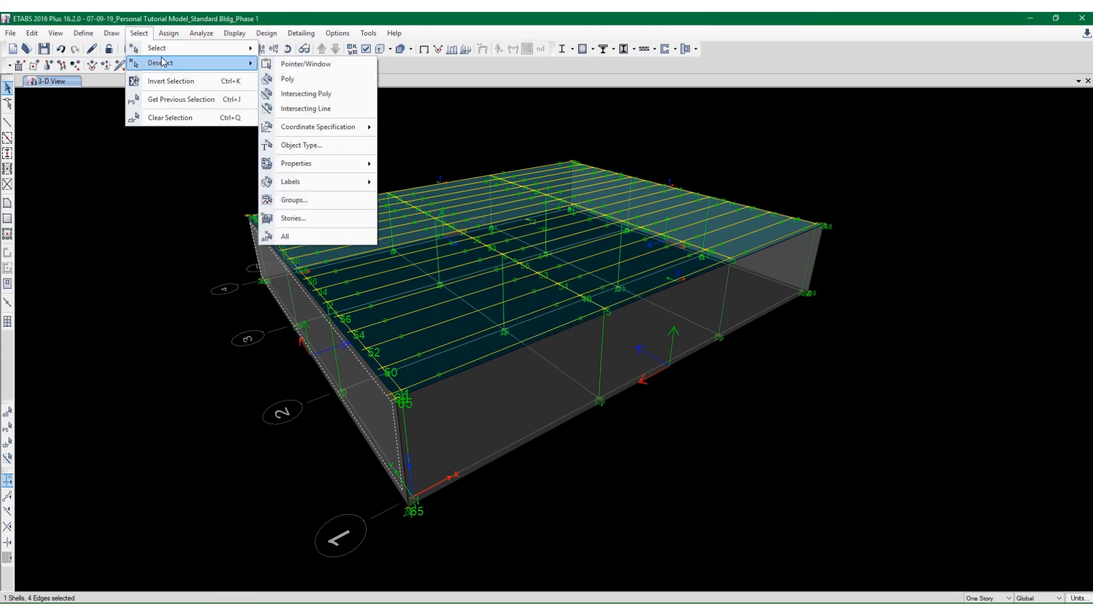
pyautogui.click(168, 34)
pyautogui.click(168, 34)
pyautogui.click(168, 34)
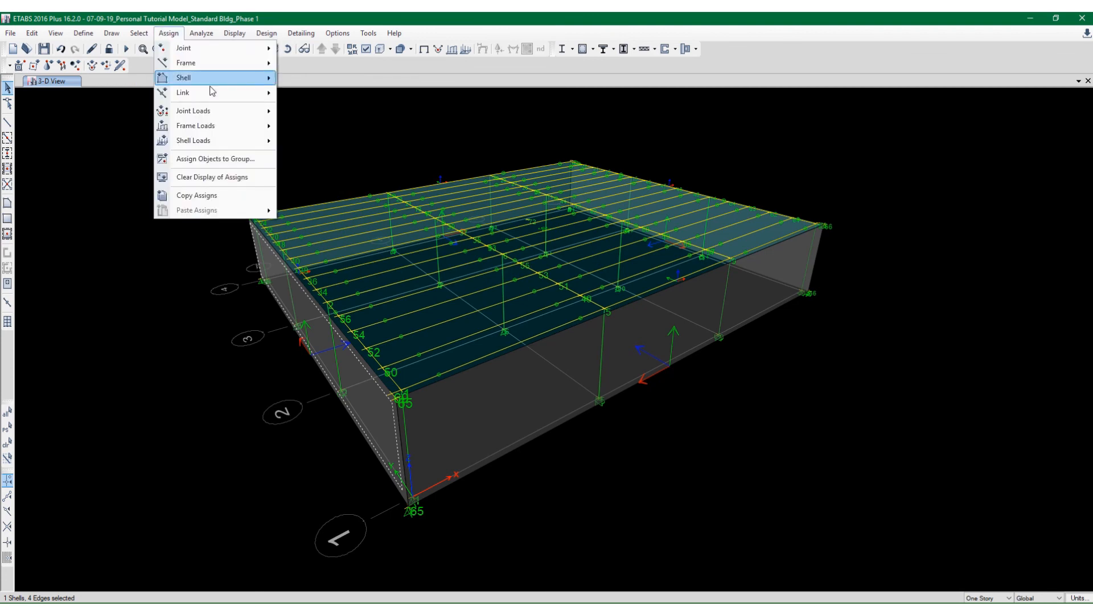
pyautogui.moveTo(248, 80)
pyautogui.moveTo(251, 141)
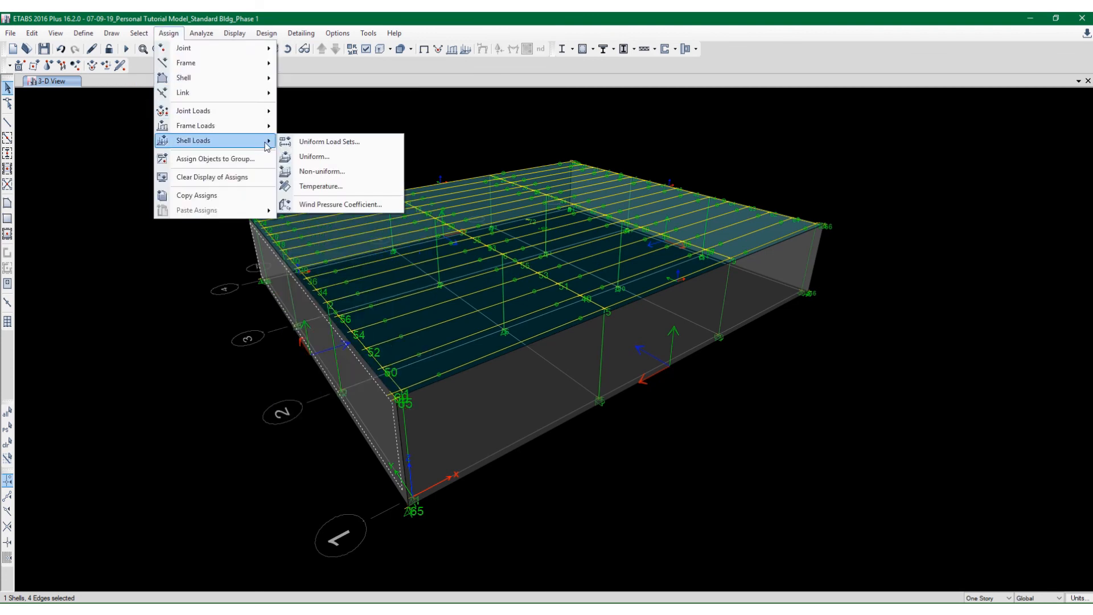
pyautogui.click(304, 205)
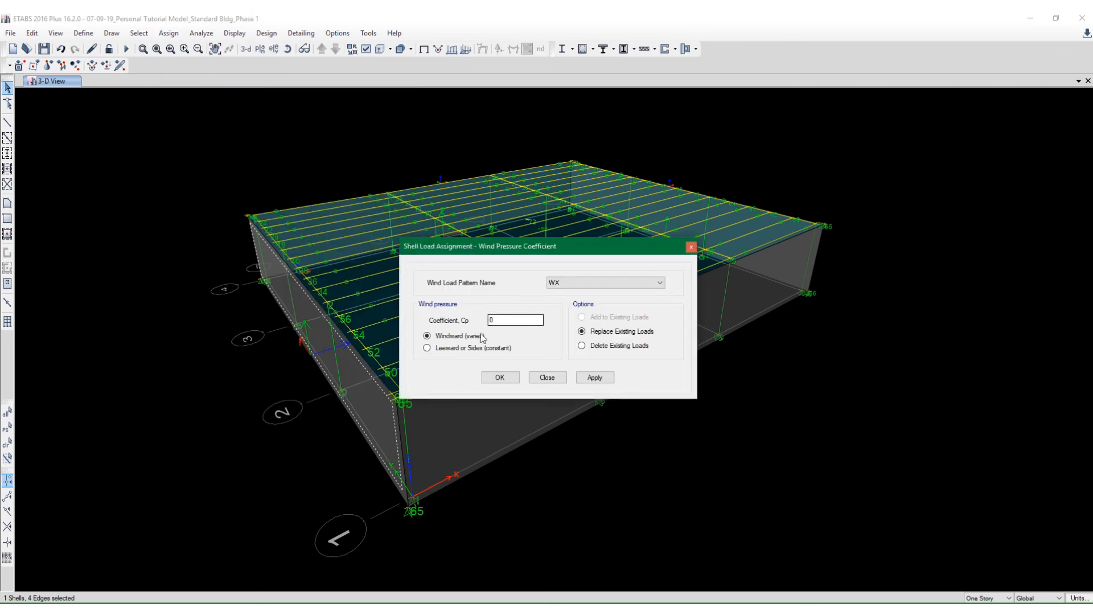
pyautogui.write('0.8')
pyautogui.click(592, 378)
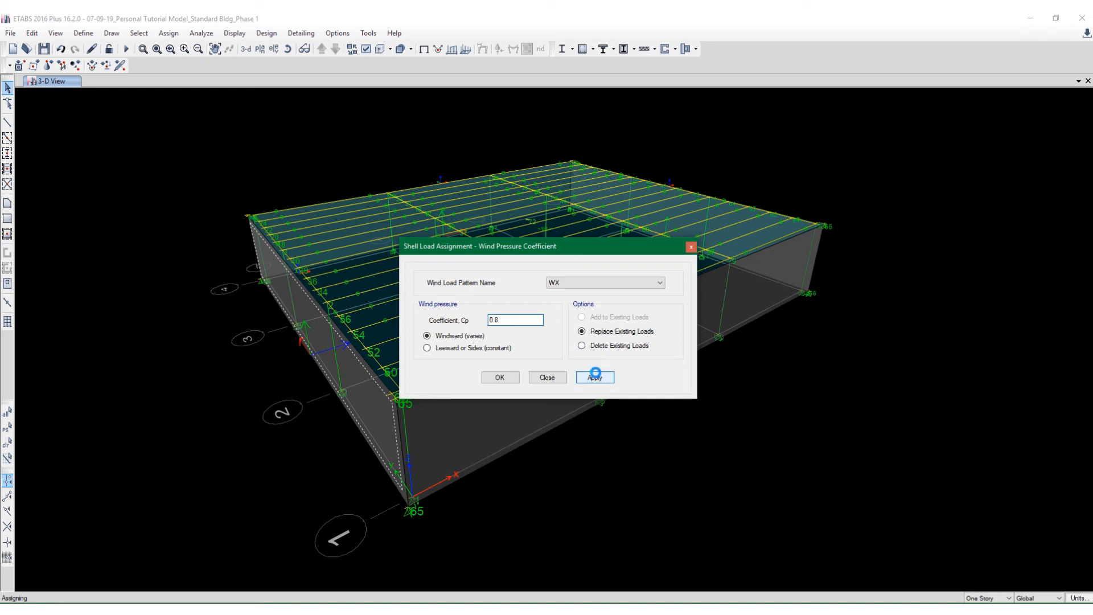
pyautogui.click(500, 377)
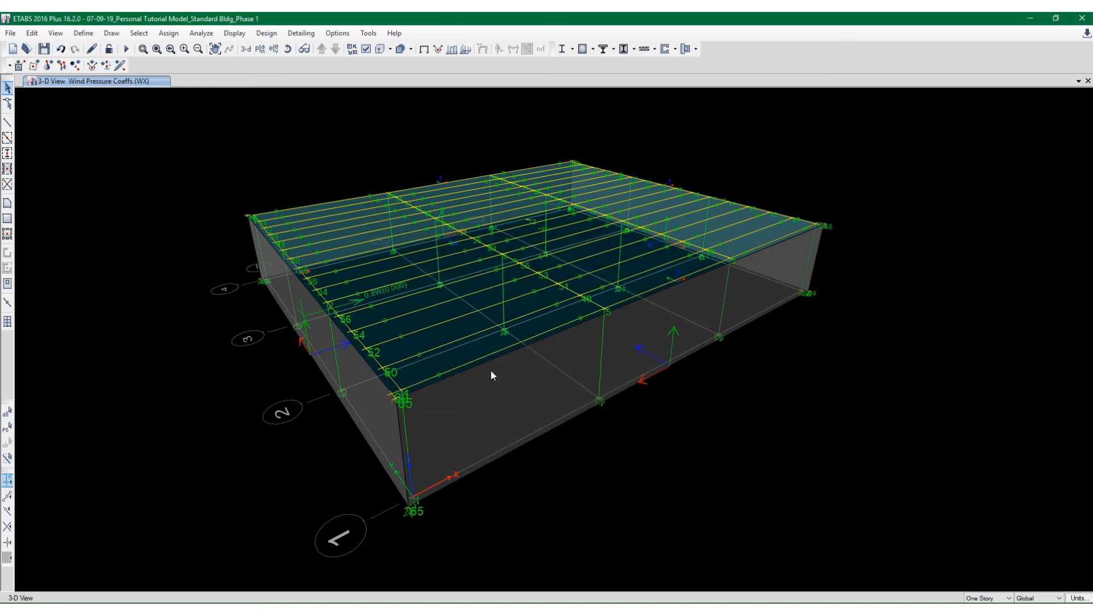
# Assign a leeward wind pressure coefficient Cp of -0.5 for load pattern WX to the perimeter wall shell along grid D, replacing existing loads
pyautogui.keyDown('shift'); pyautogui.moveTo(746, 320); pyautogui.dragTo(724, 329, button='middle'); pyautogui.keyUp('shift')
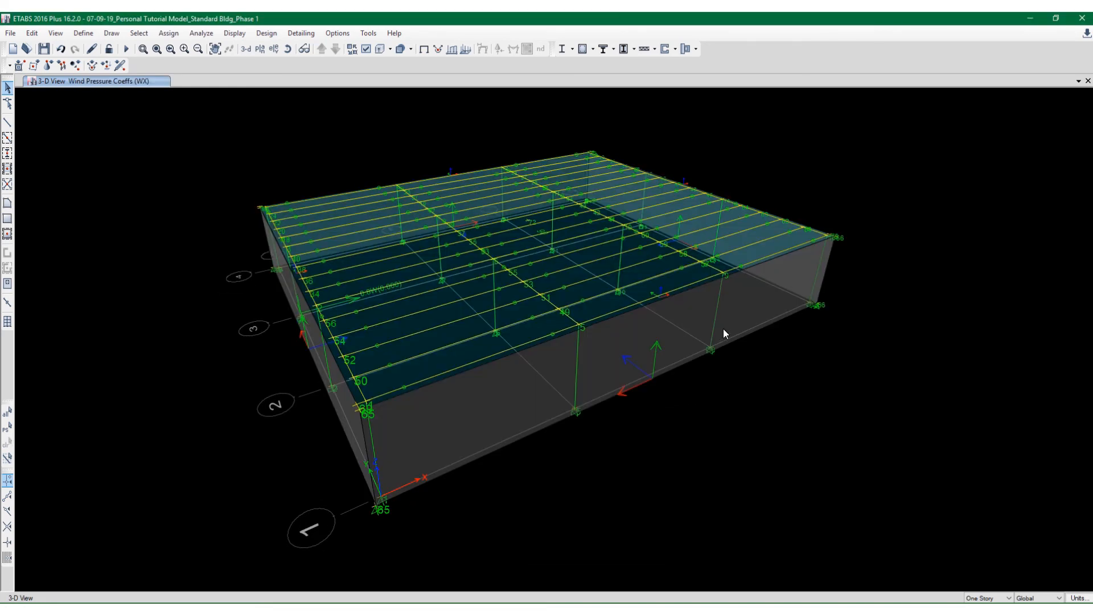
pyautogui.keyDown('shift'); pyautogui.moveTo(795, 340); pyautogui.dragTo(742, 359, button='middle'); pyautogui.keyUp('shift')
pyautogui.keyDown('shift'); pyautogui.moveTo(686, 322); pyautogui.dragTo(598, 288, button='middle'); pyautogui.keyUp('shift')
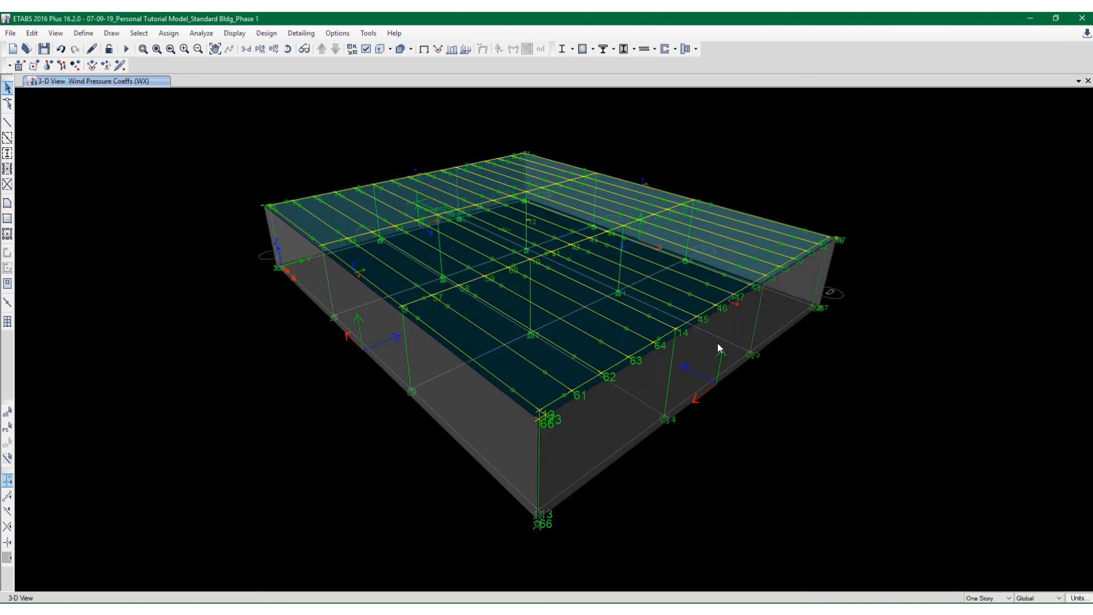
pyautogui.click(716, 345)
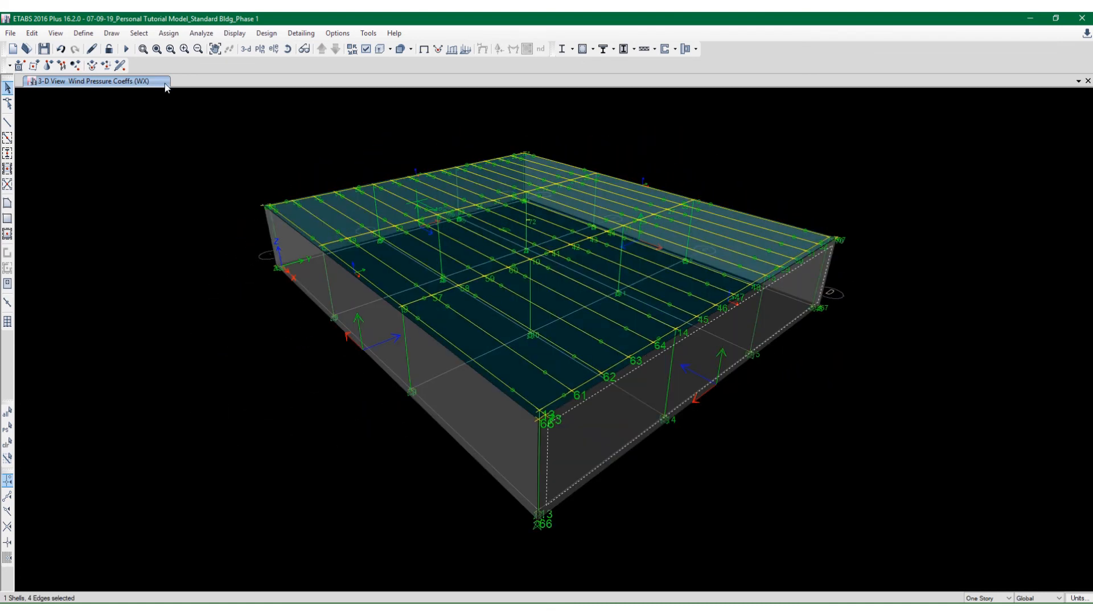
pyautogui.click(85, 33)
pyautogui.click(84, 33)
pyautogui.click(169, 33)
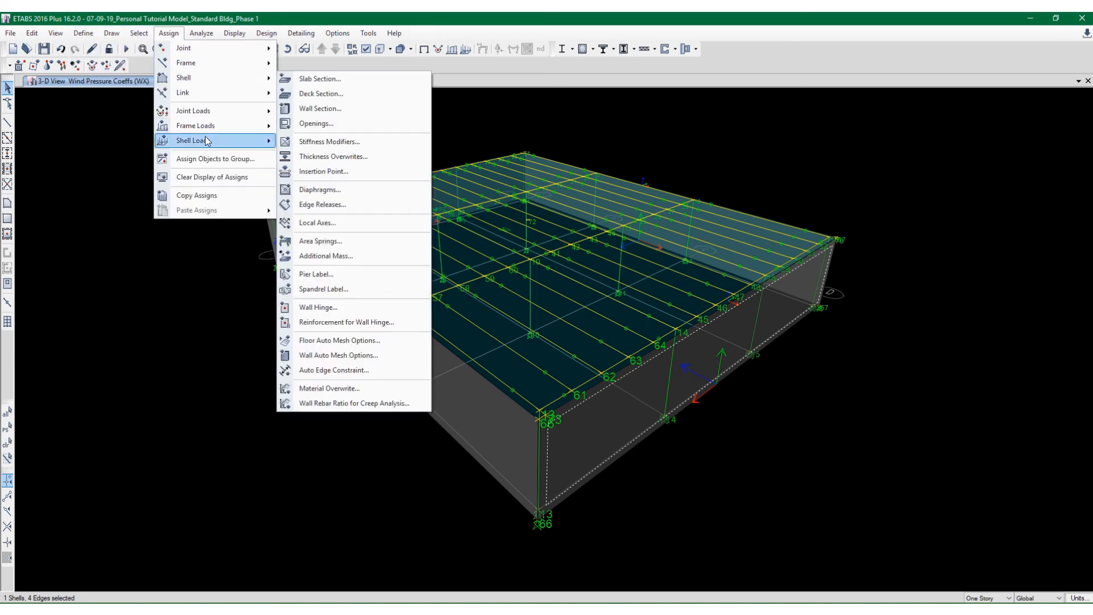
pyautogui.moveTo(238, 141)
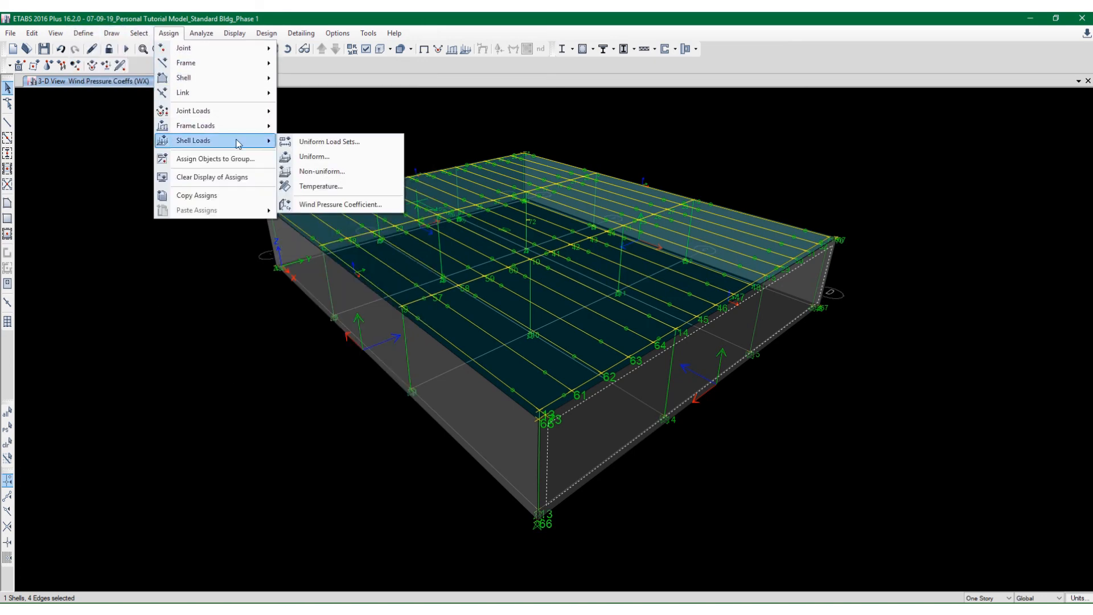
pyautogui.click(310, 203)
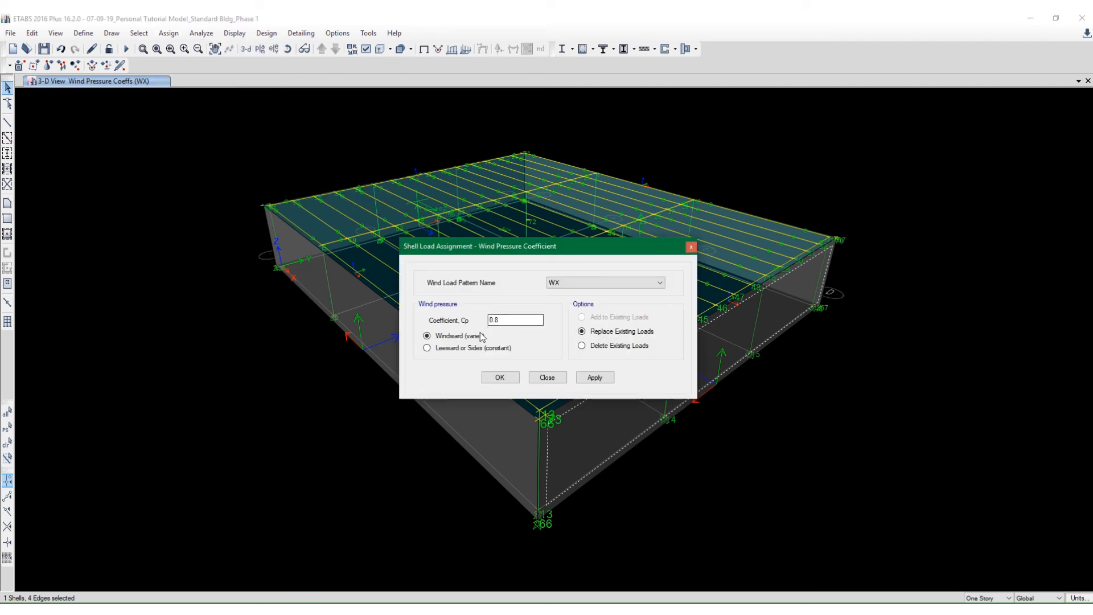
pyautogui.click(467, 348)
pyautogui.moveTo(507, 323); pyautogui.dragTo(428, 321)
pyautogui.write('-')
pyautogui.moveTo(551, 255); pyautogui.dragTo(620, 216)
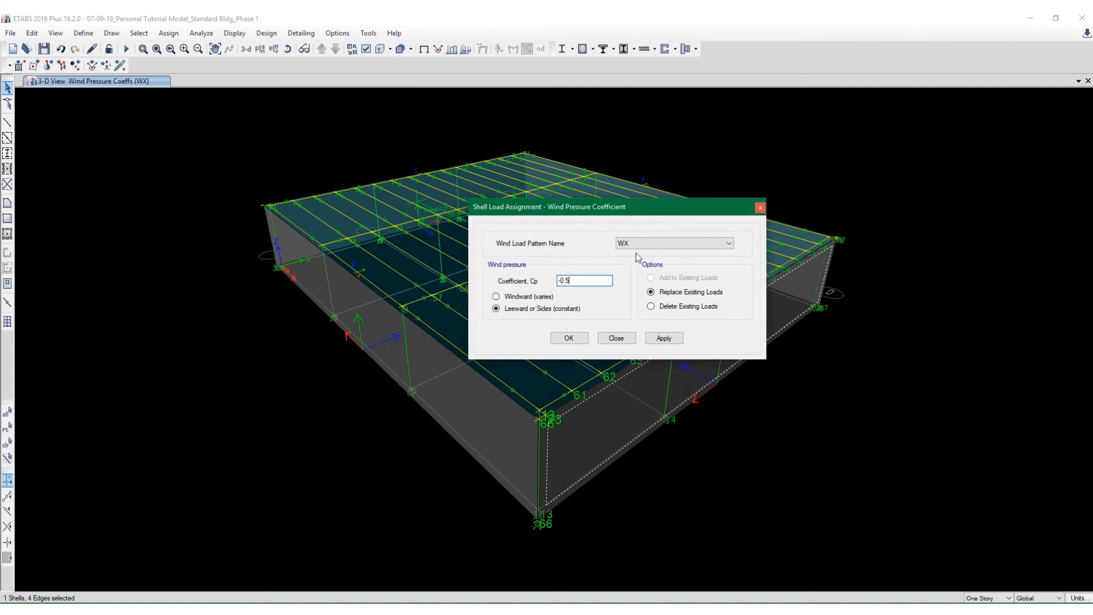
pyautogui.click(655, 337)
pyautogui.click(662, 340)
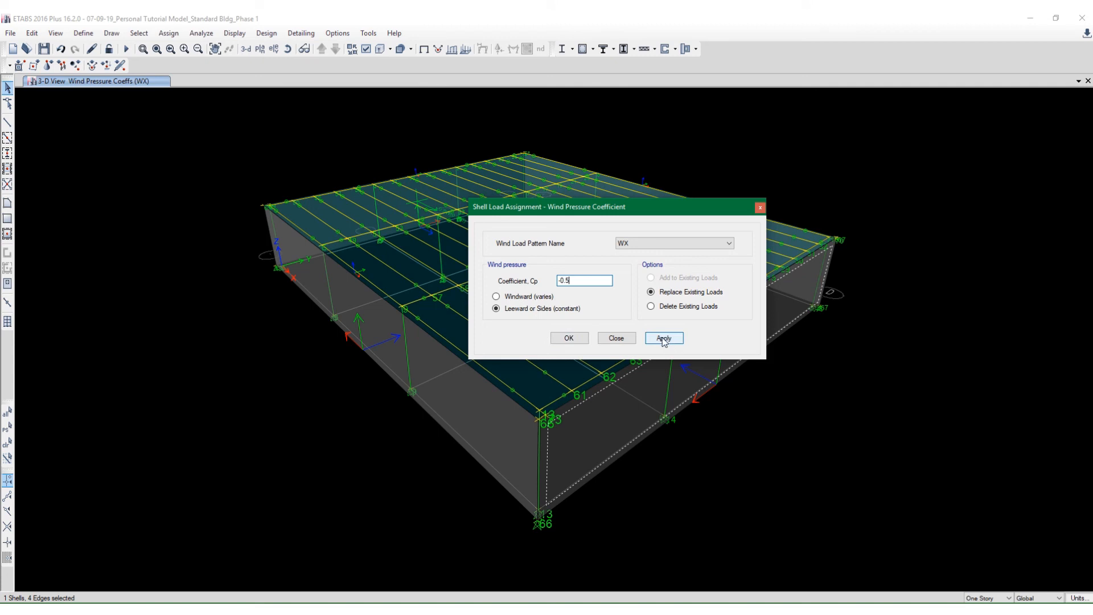
pyautogui.click(573, 344)
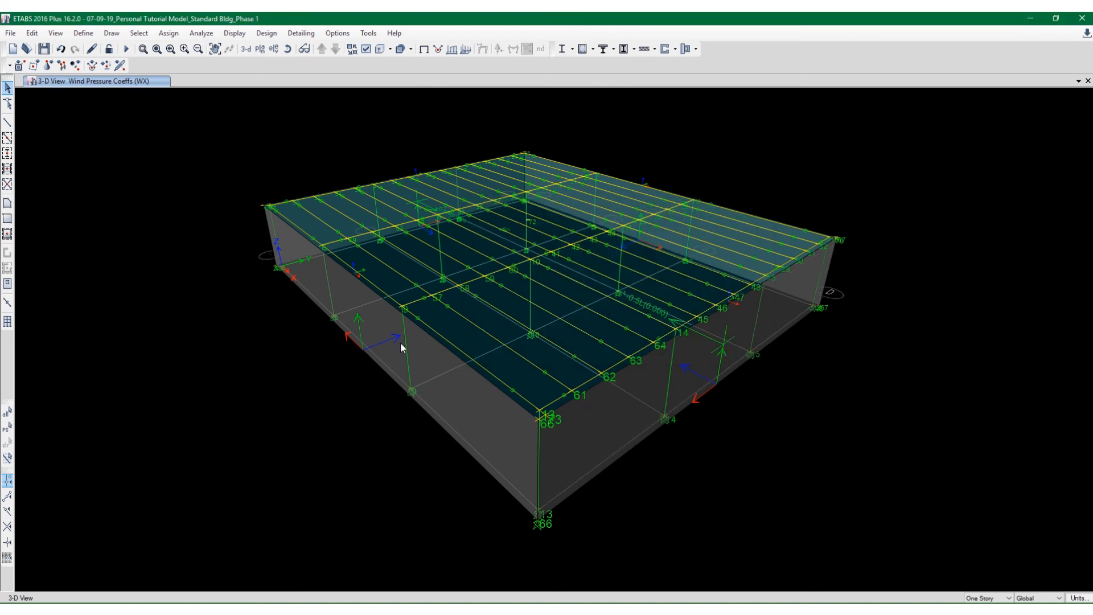
# Assign a windward wind pressure coefficient Cp of 0.8 for load pattern WY to the perimeter wall shell along grid 1
pyautogui.click(382, 337)
pyautogui.click(179, 35)
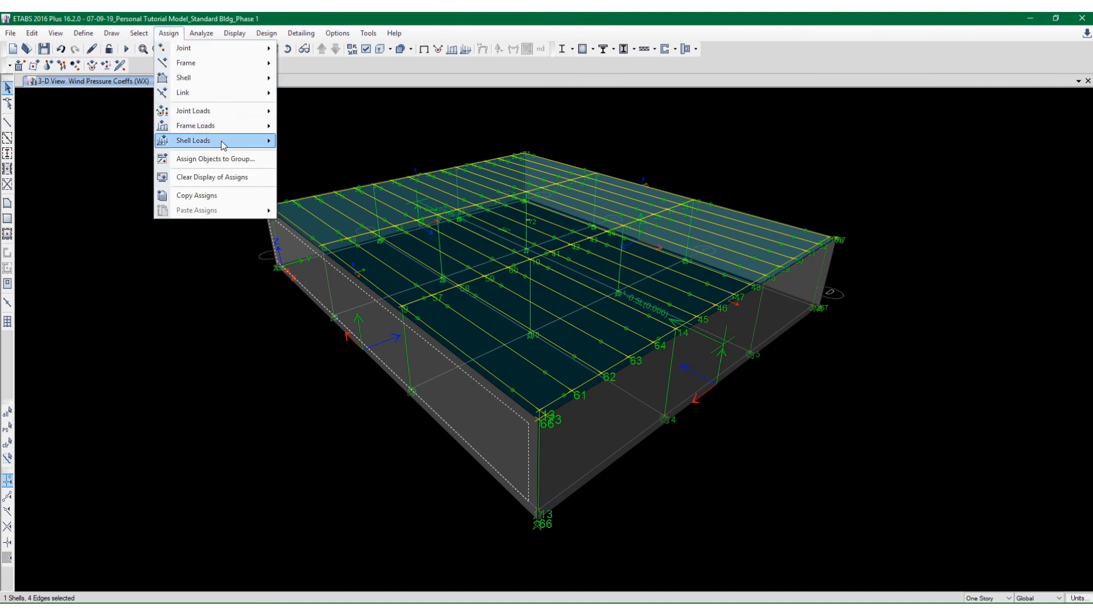
pyautogui.moveTo(222, 142)
pyautogui.click(322, 208)
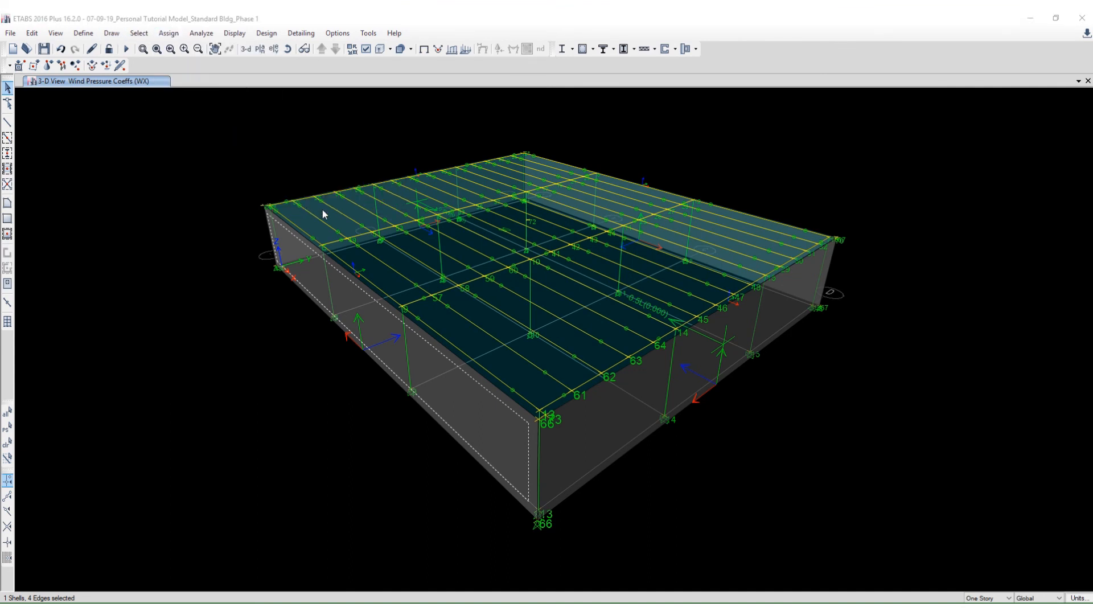
pyautogui.click(551, 295)
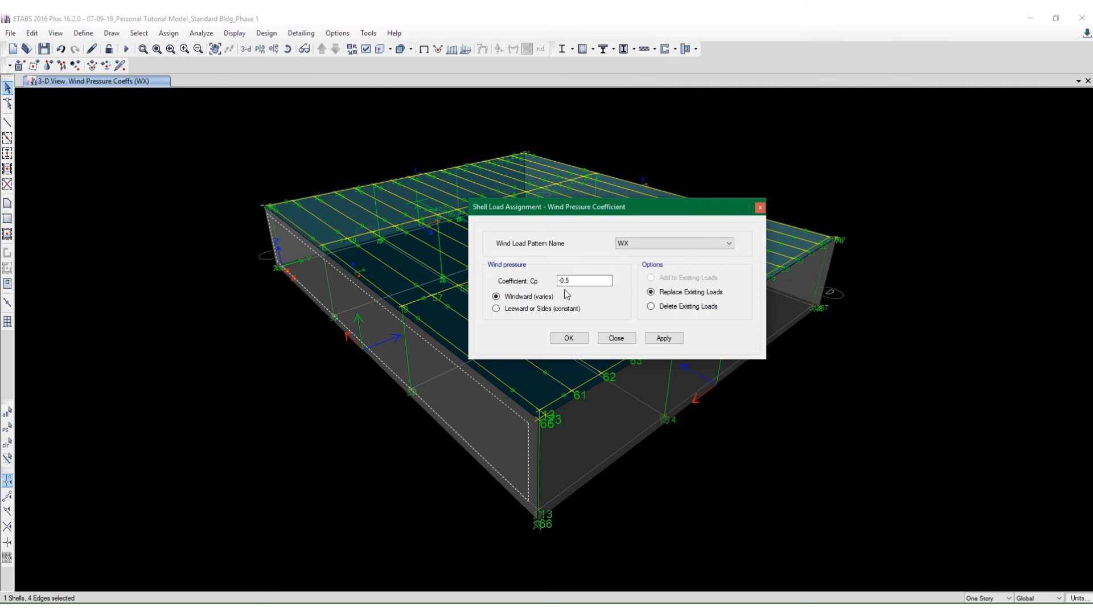
pyautogui.moveTo(578, 280); pyautogui.dragTo(538, 278)
pyautogui.write('0.8')
pyautogui.click(625, 244)
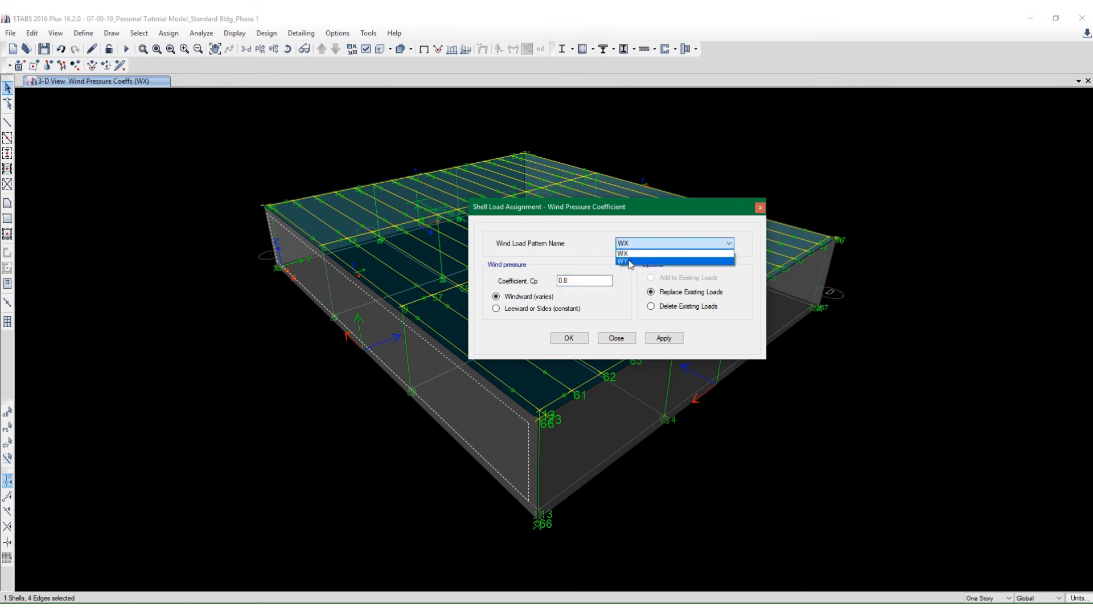
pyautogui.click(629, 262)
pyautogui.click(659, 342)
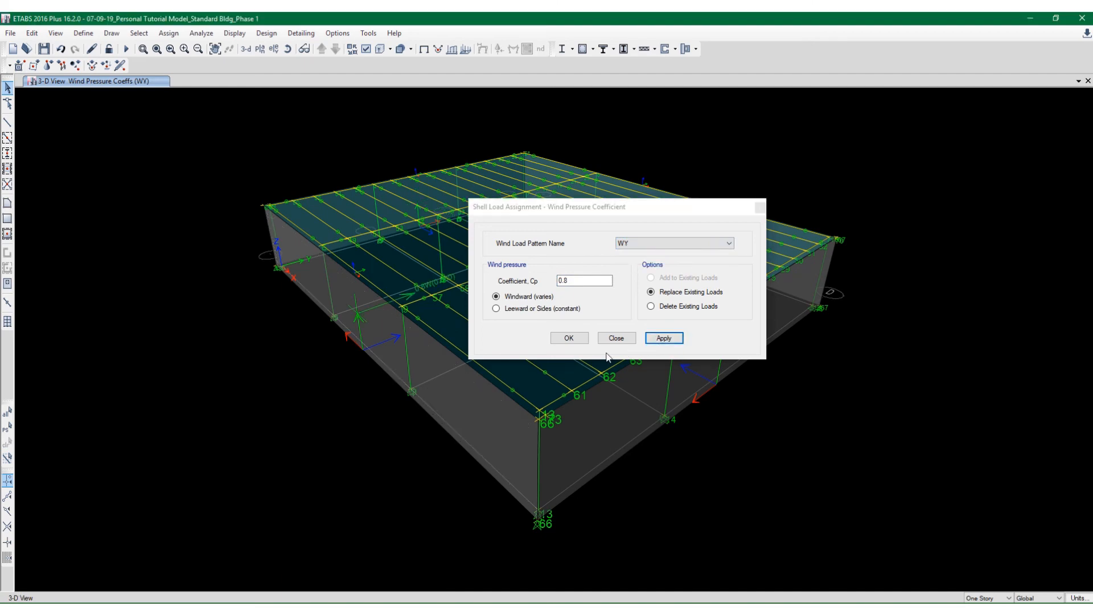
pyautogui.click(566, 339)
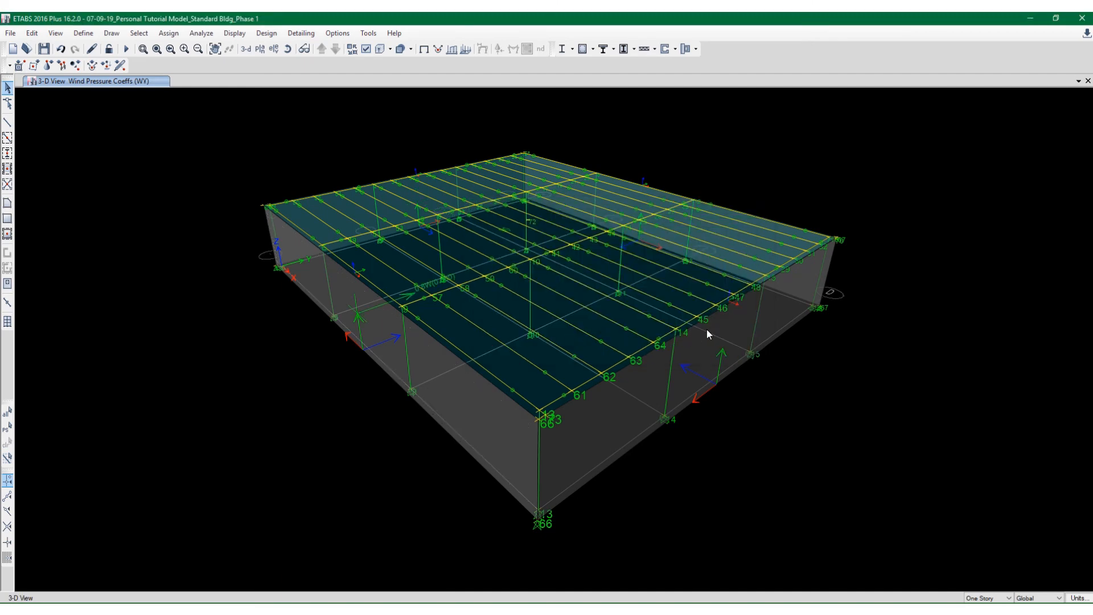
# Assign a leeward wind pressure coefficient Cp of -0.5 for load pattern WY to the perimeter wall shell along grid 4
pyautogui.keyDown('shift'); pyautogui.moveTo(706, 329); pyautogui.dragTo(445, 312, button='middle'); pyautogui.keyUp('shift')
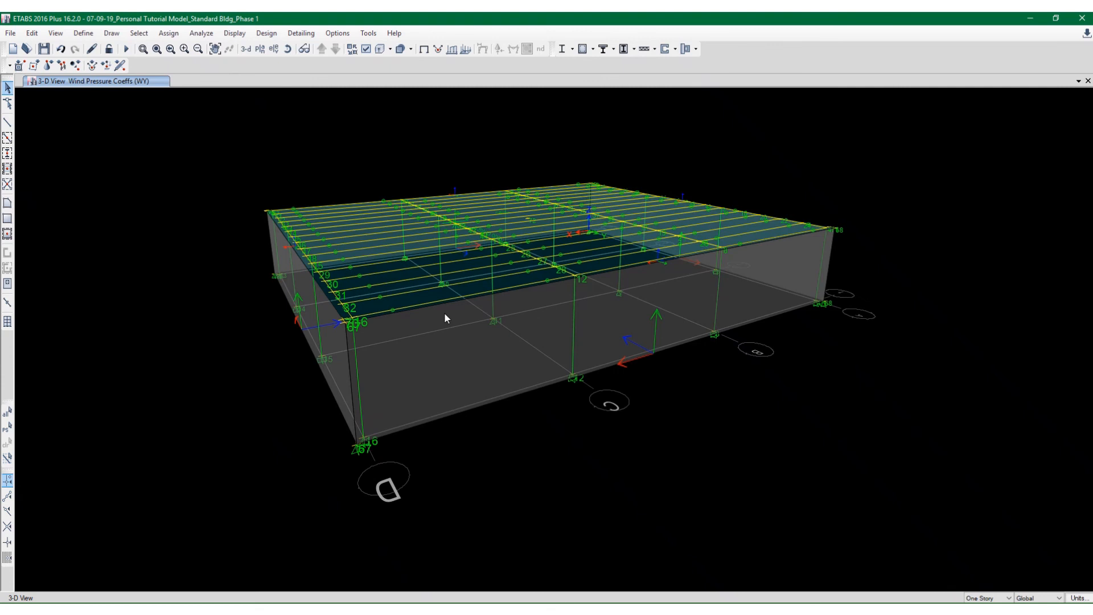
pyautogui.click(629, 312)
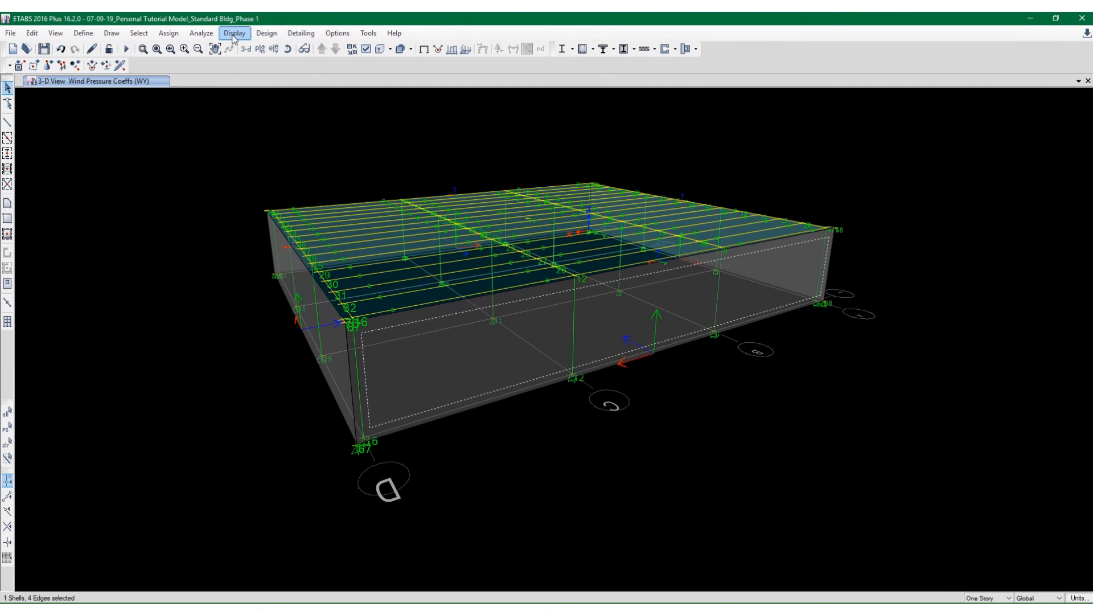
pyautogui.click(169, 33)
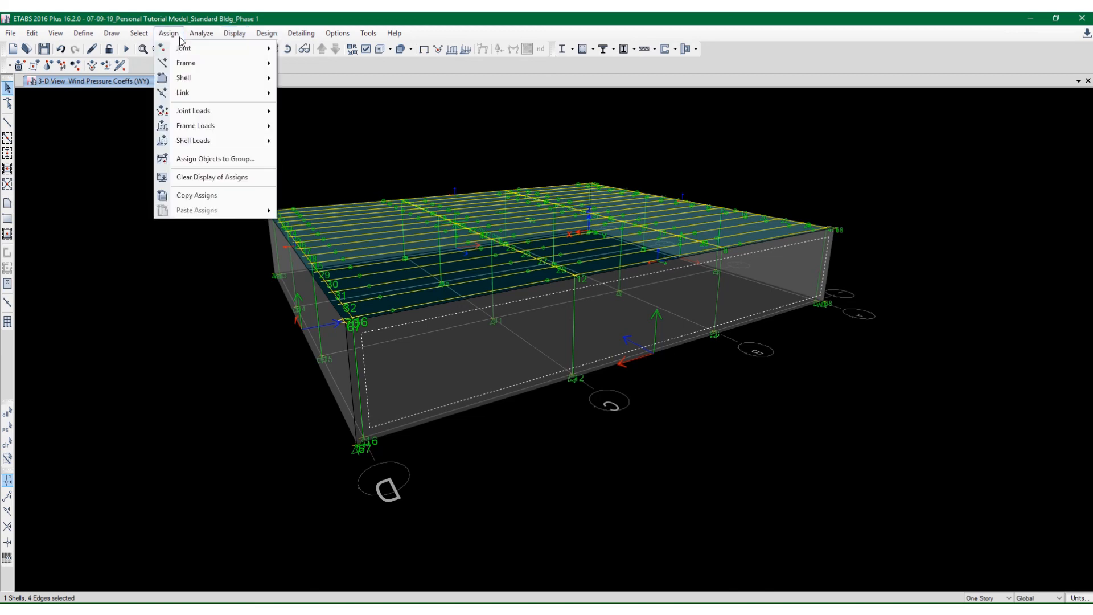
pyautogui.moveTo(243, 76)
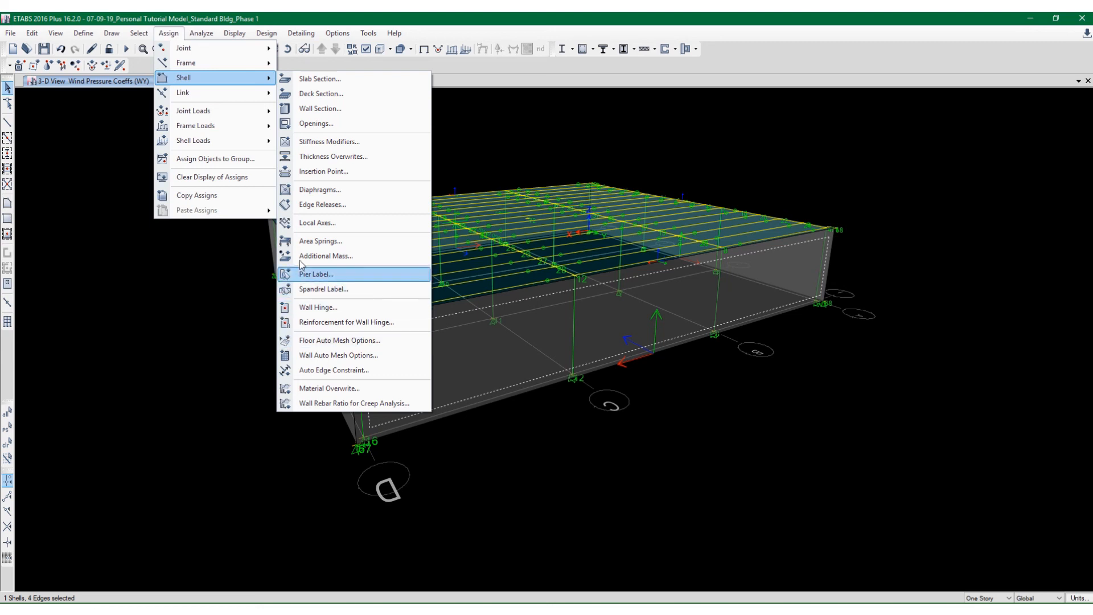
pyautogui.moveTo(235, 147)
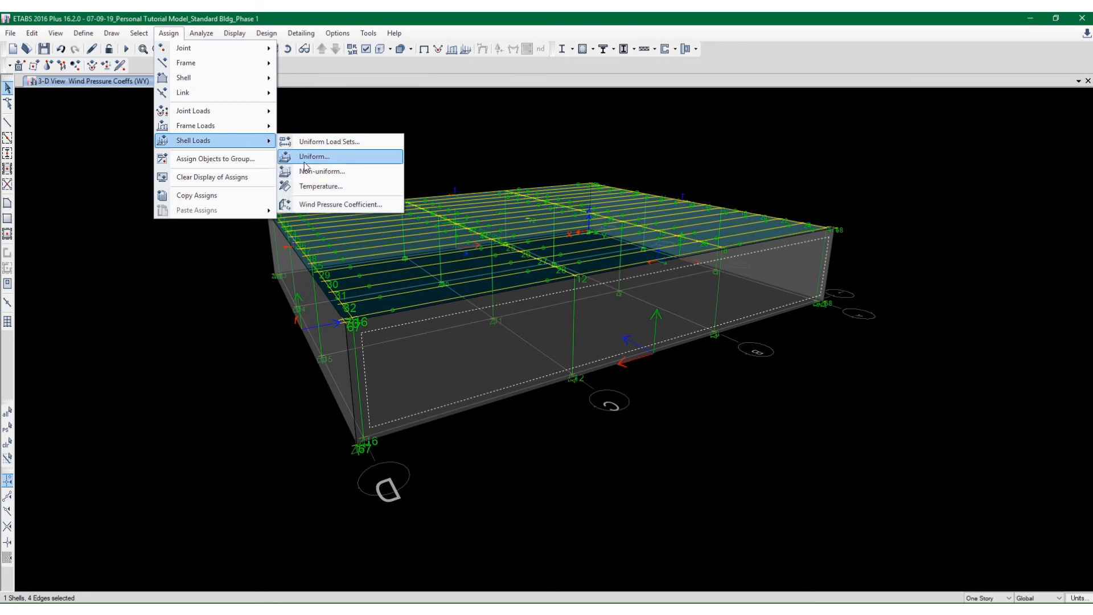
pyautogui.click(308, 205)
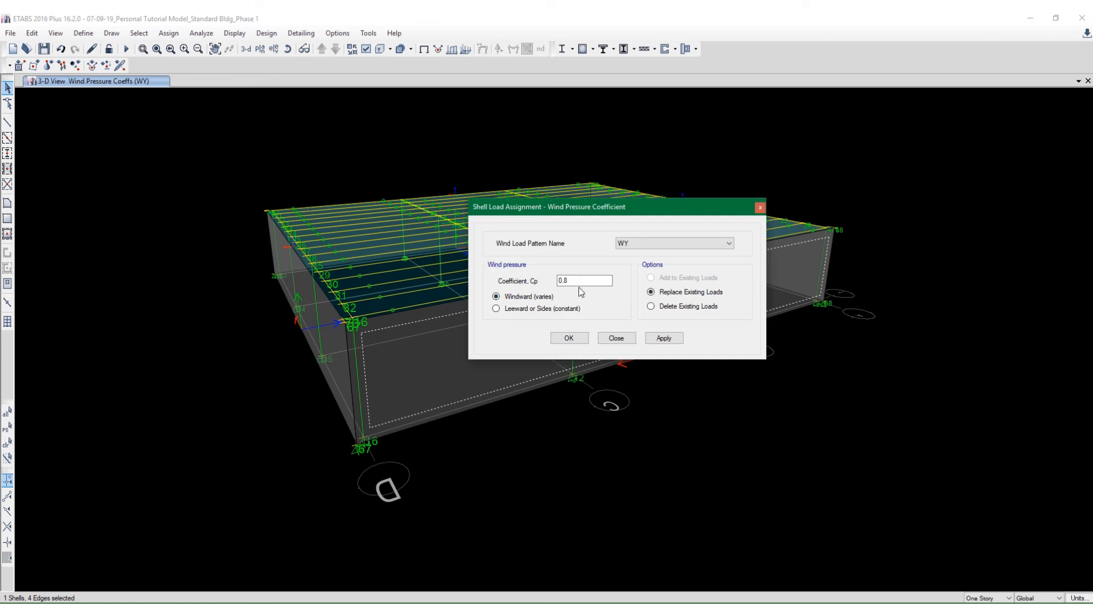
pyautogui.click(555, 308)
pyautogui.doubleClick(573, 280)
pyautogui.write('-')
pyautogui.click(663, 339)
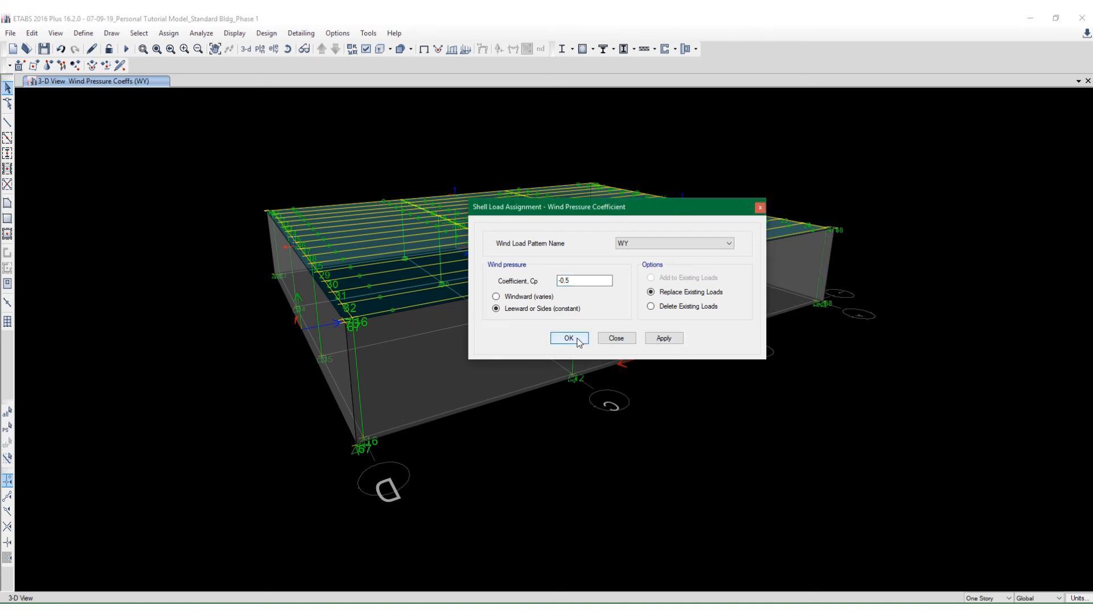
pyautogui.click(569, 338)
# Run the analysis and start the steel frame design check
pyautogui.keyDown('shift'); pyautogui.moveTo(603, 344); pyautogui.dragTo(854, 366, button='middle'); pyautogui.keyUp('shift')
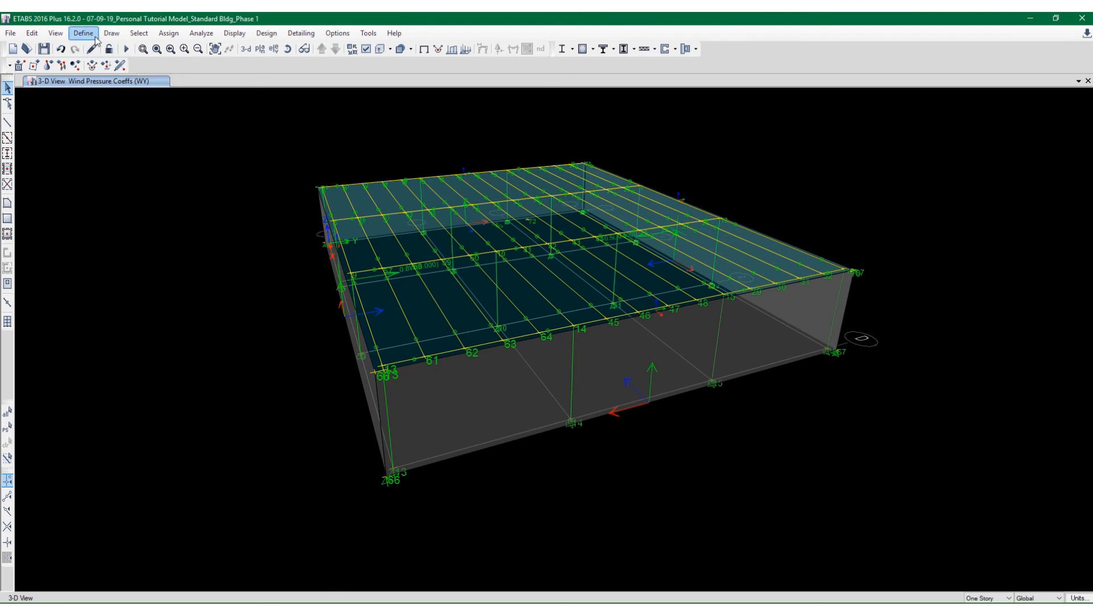
pyautogui.click(125, 50)
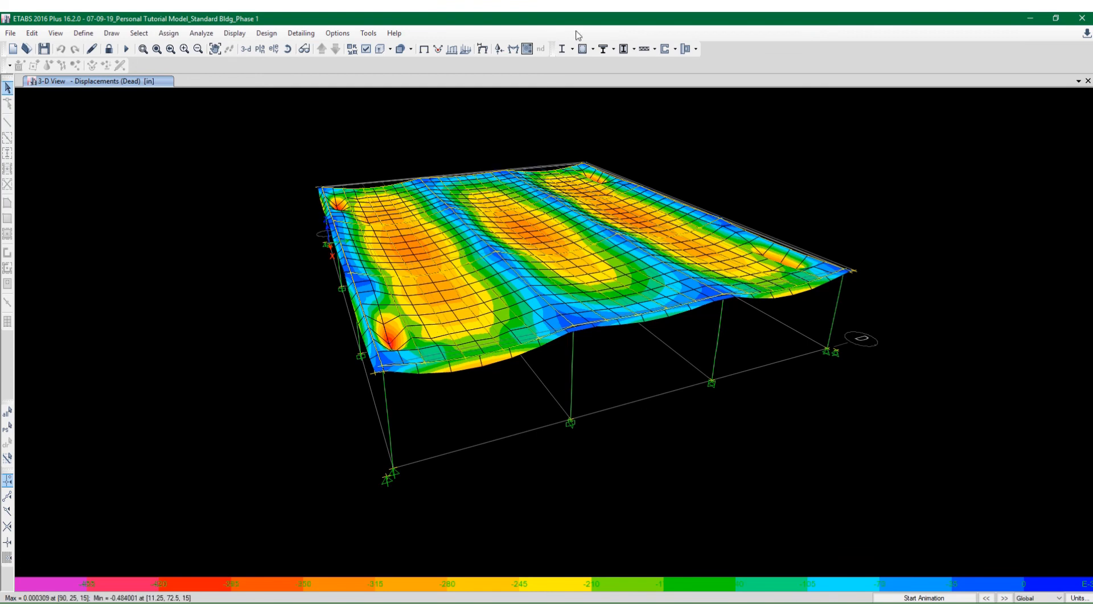
pyautogui.moveTo(605, 14)
pyautogui.click(561, 50)
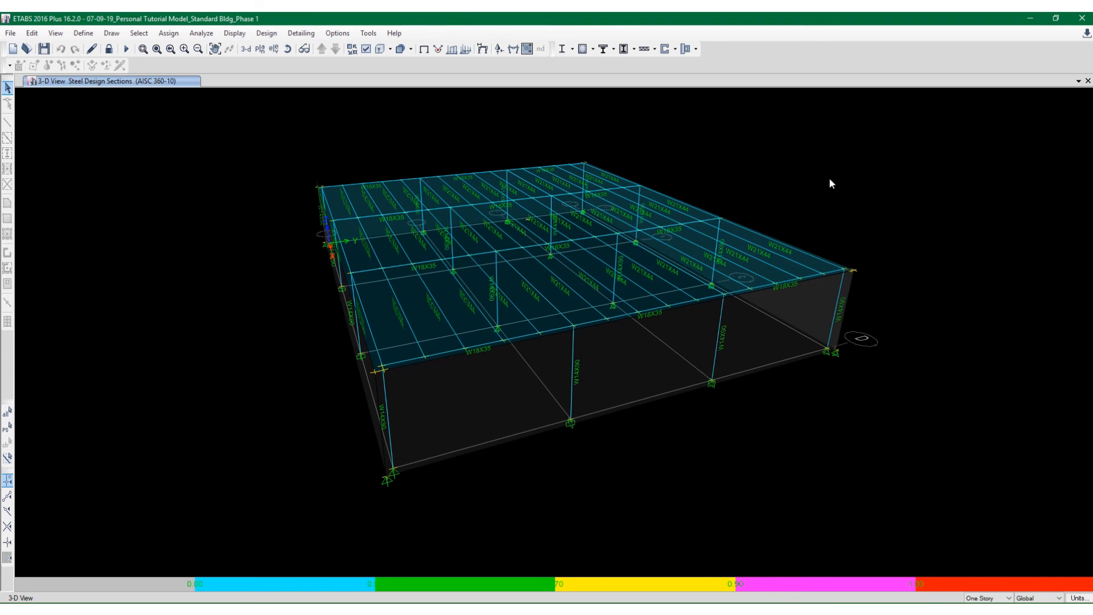
# Review the full list of load combinations, selecting all of them, and leave the list without changes
pyautogui.keyDown('shift'); pyautogui.moveTo(862, 263); pyautogui.dragTo(843, 269, button='middle'); pyautogui.keyUp('shift')
pyautogui.click(83, 33)
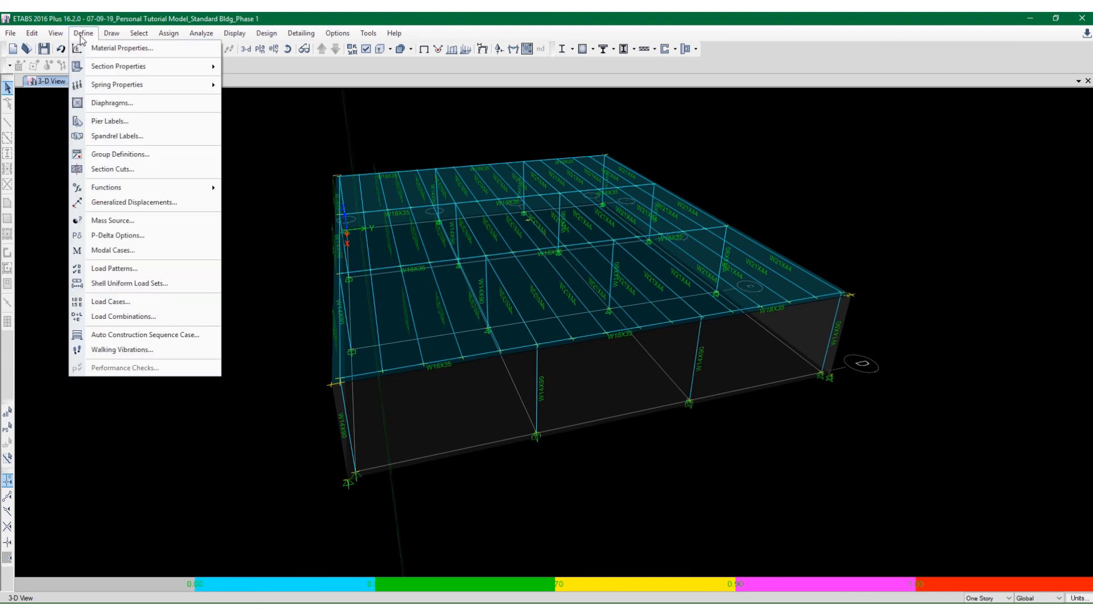
pyautogui.click(108, 317)
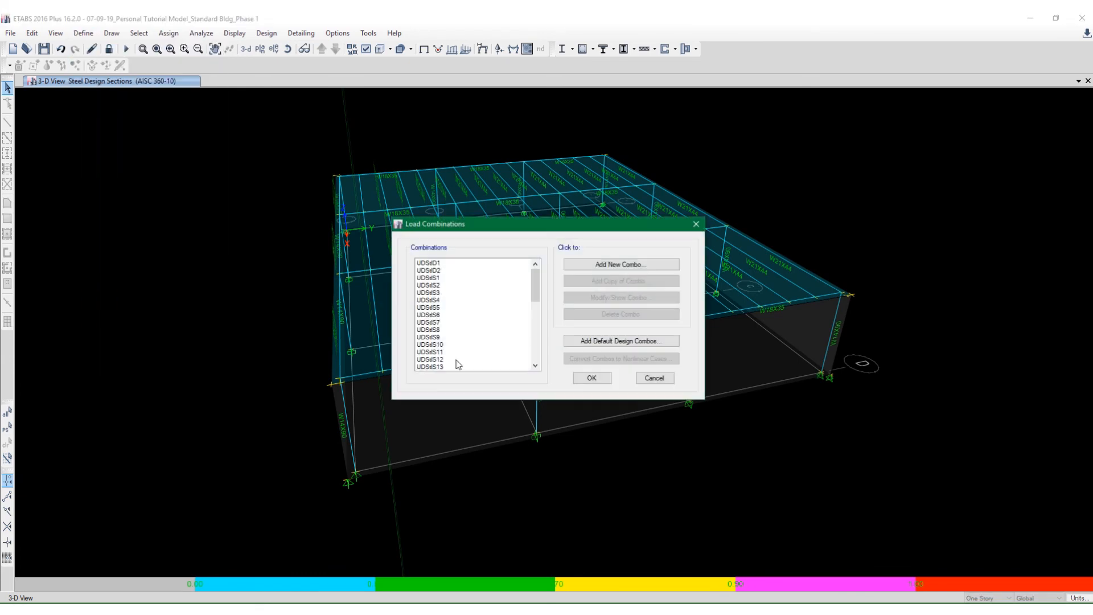
pyautogui.click(455, 264)
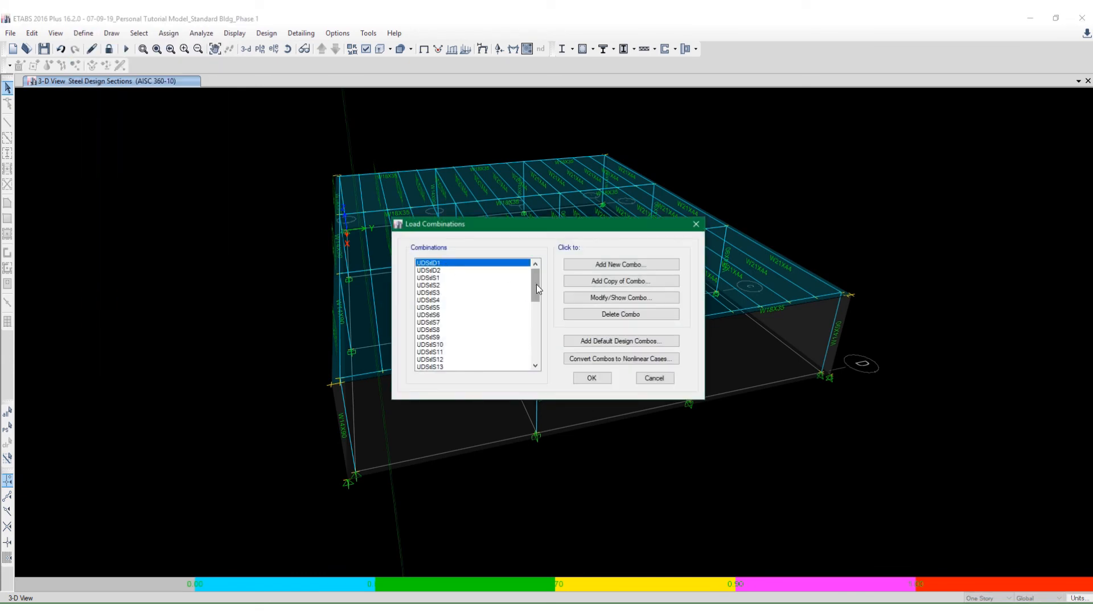
pyautogui.moveTo(537, 286); pyautogui.dragTo(520, 362)
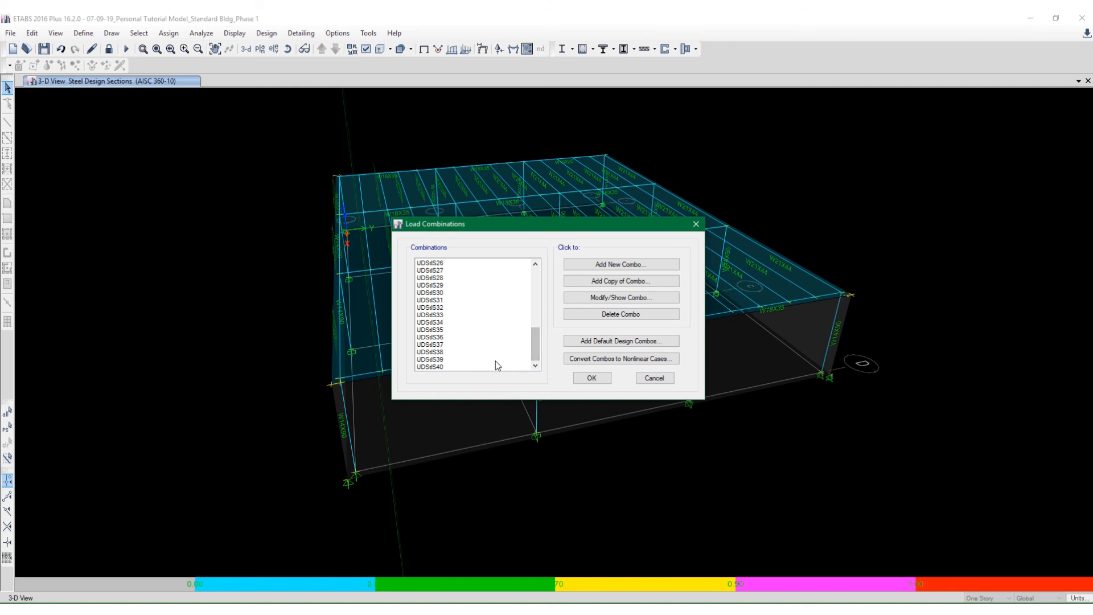
pyautogui.keyDown('shift'); pyautogui.click(438, 368); pyautogui.keyUp('shift')
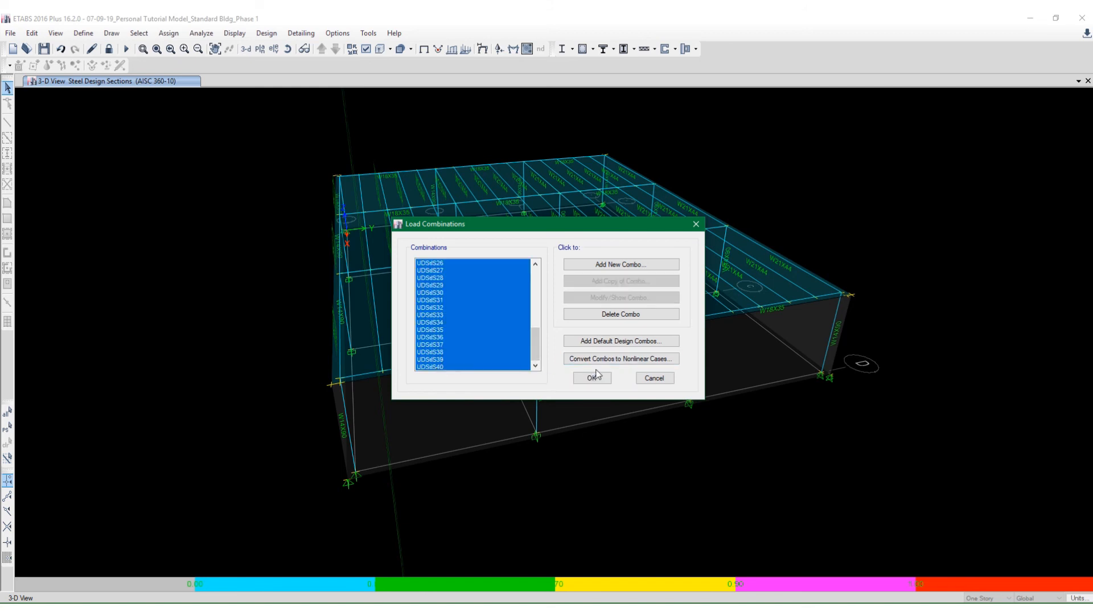
pyautogui.click(652, 379)
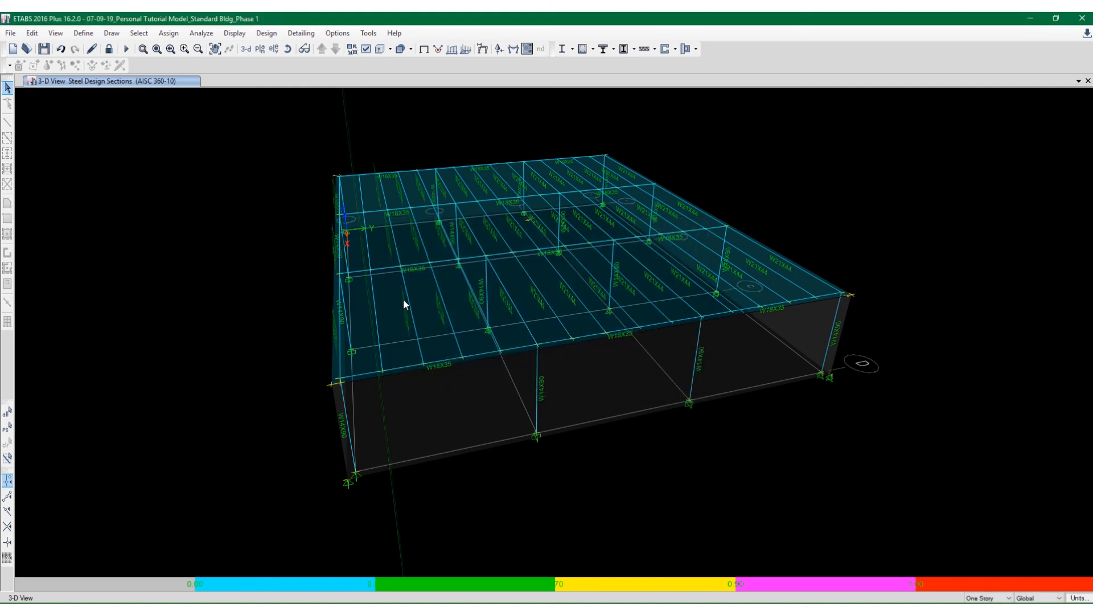
# Unlock the model and check which loads are assigned to the Story1 roof slab
pyautogui.click(109, 49)
pyautogui.click(562, 355)
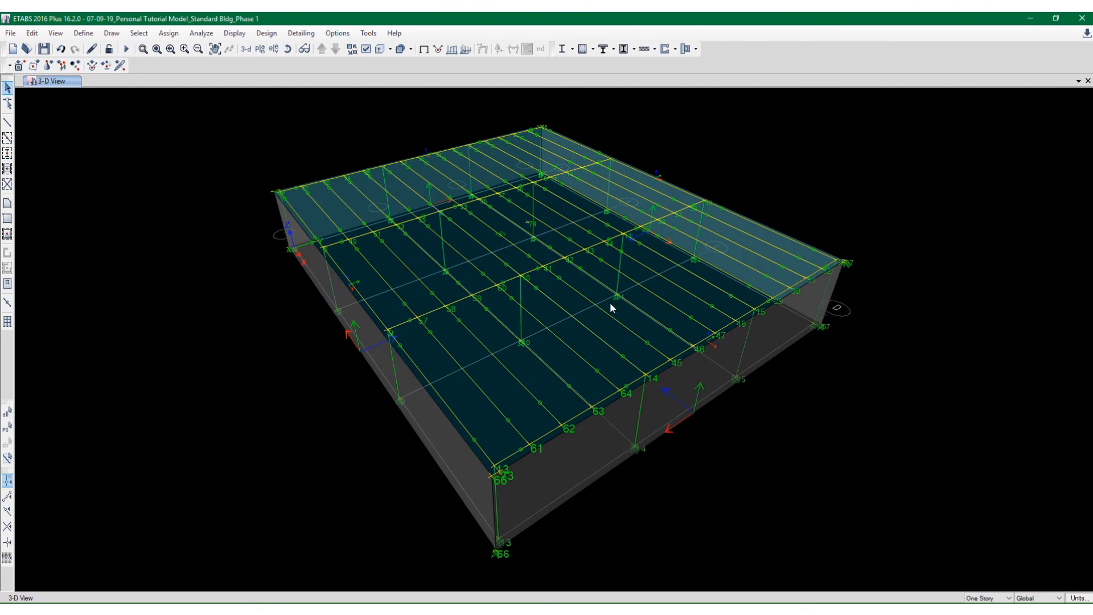
pyautogui.click(609, 303)
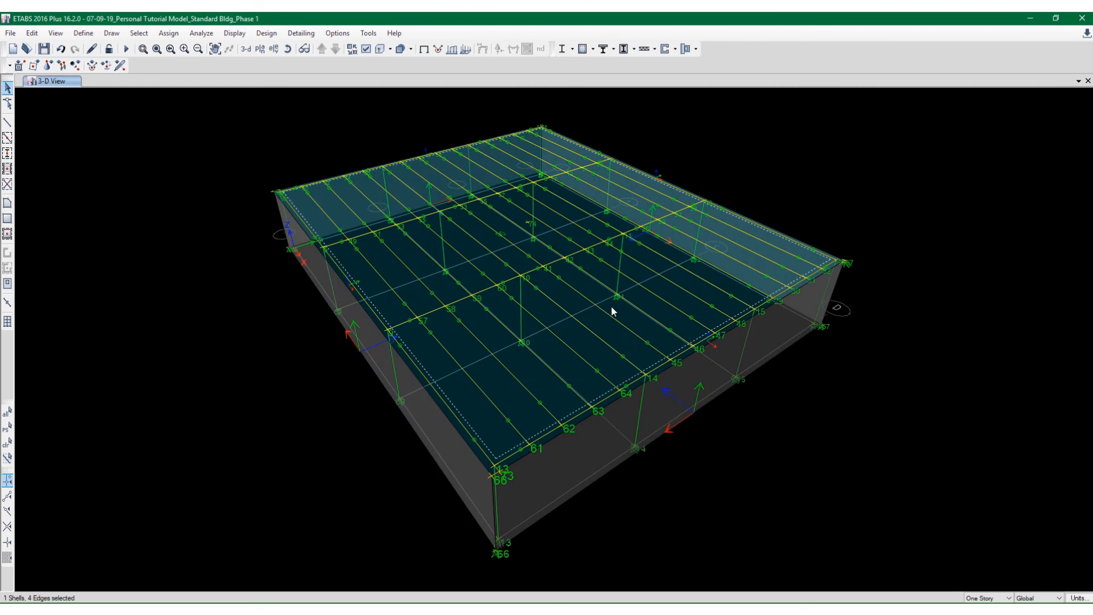
pyautogui.rightClick(610, 305)
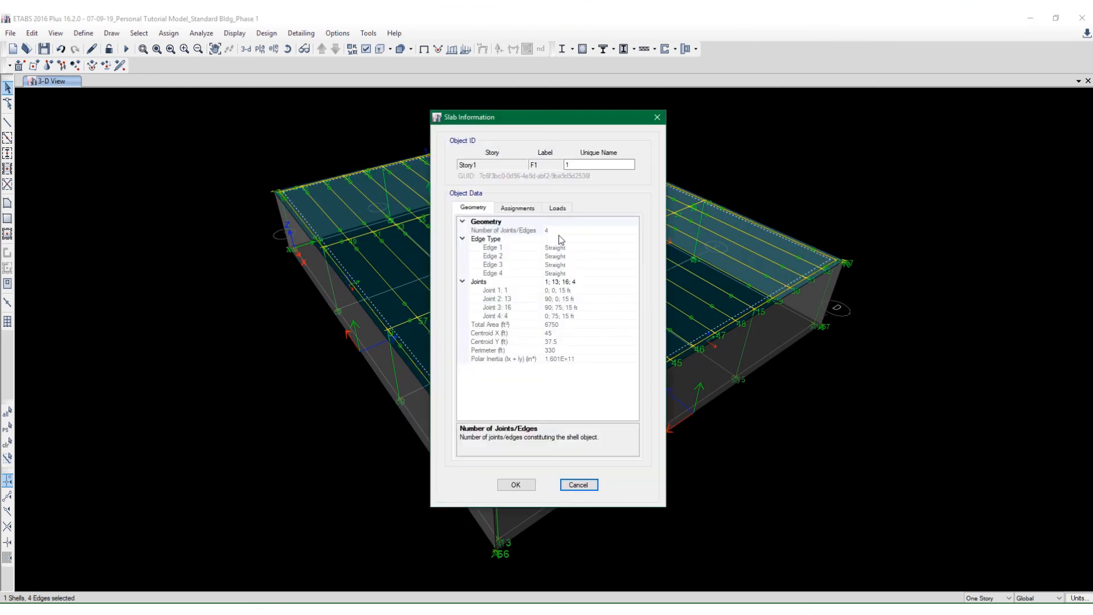
pyautogui.click(560, 209)
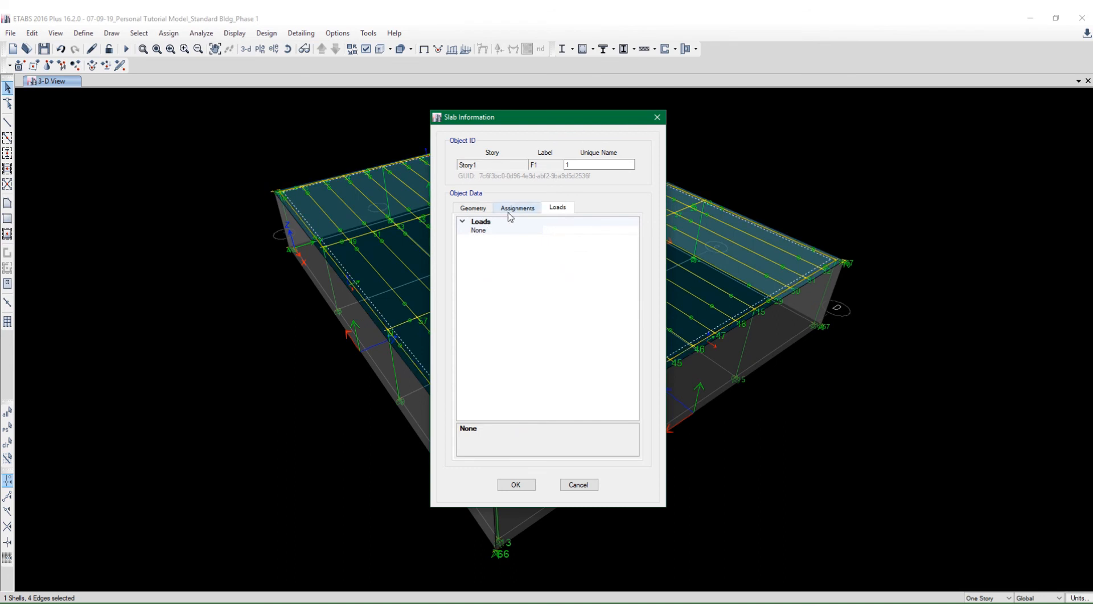
pyautogui.click(514, 486)
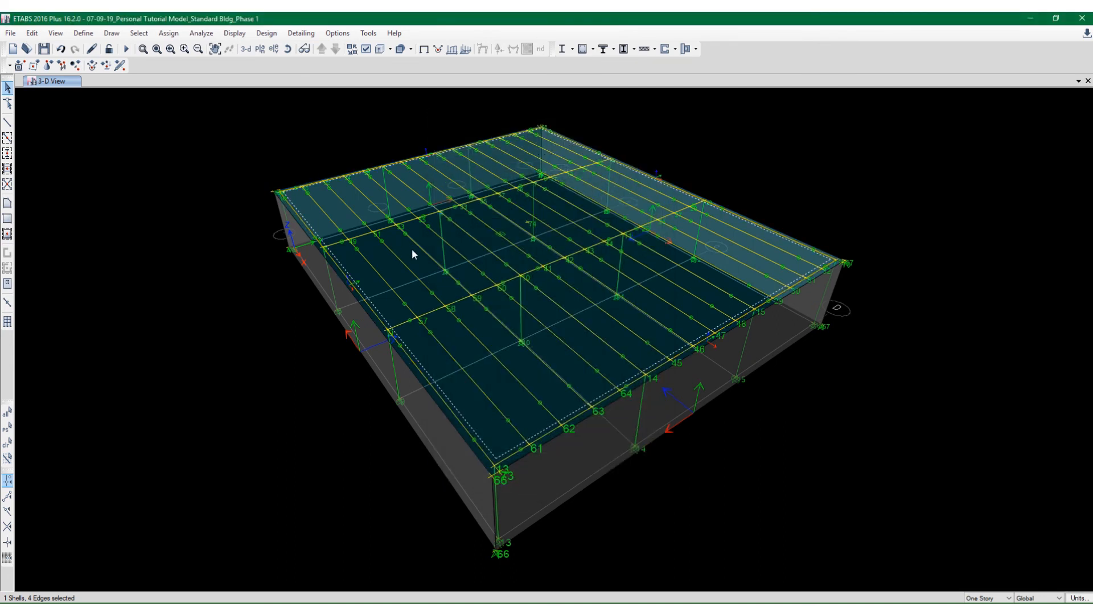
pyautogui.click(406, 250)
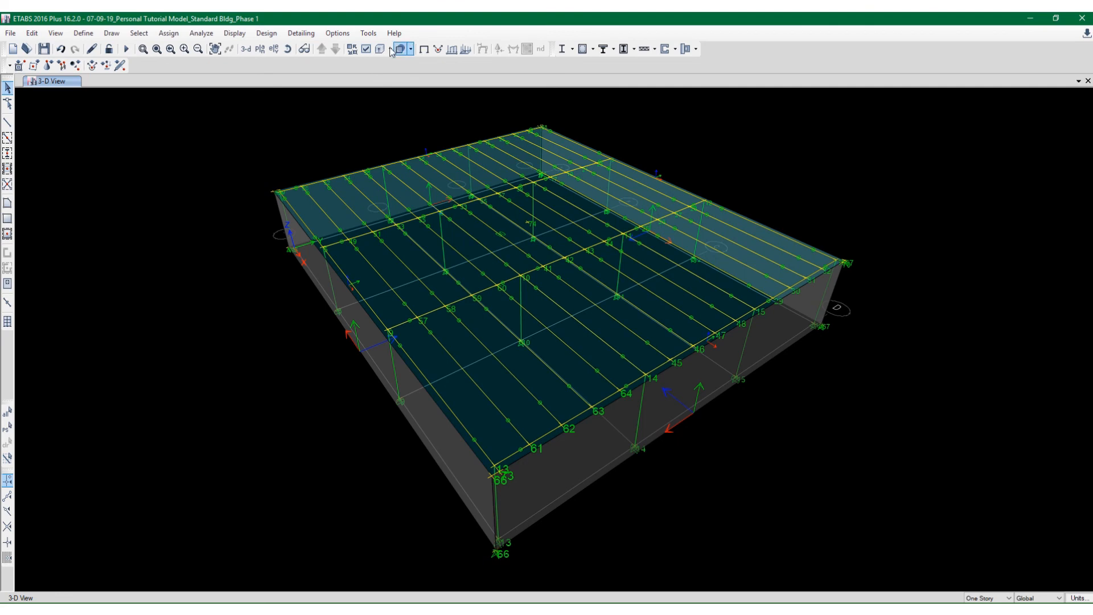
# Turn off the display of shell local axes in the 3D view
pyautogui.click(366, 49)
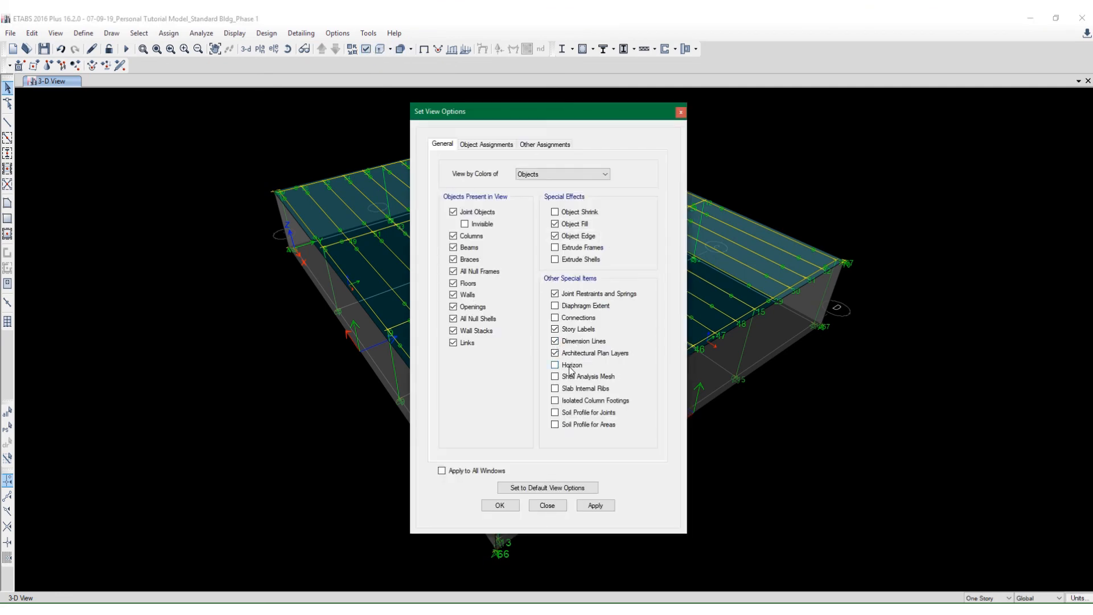
pyautogui.click(461, 285)
pyautogui.click(508, 145)
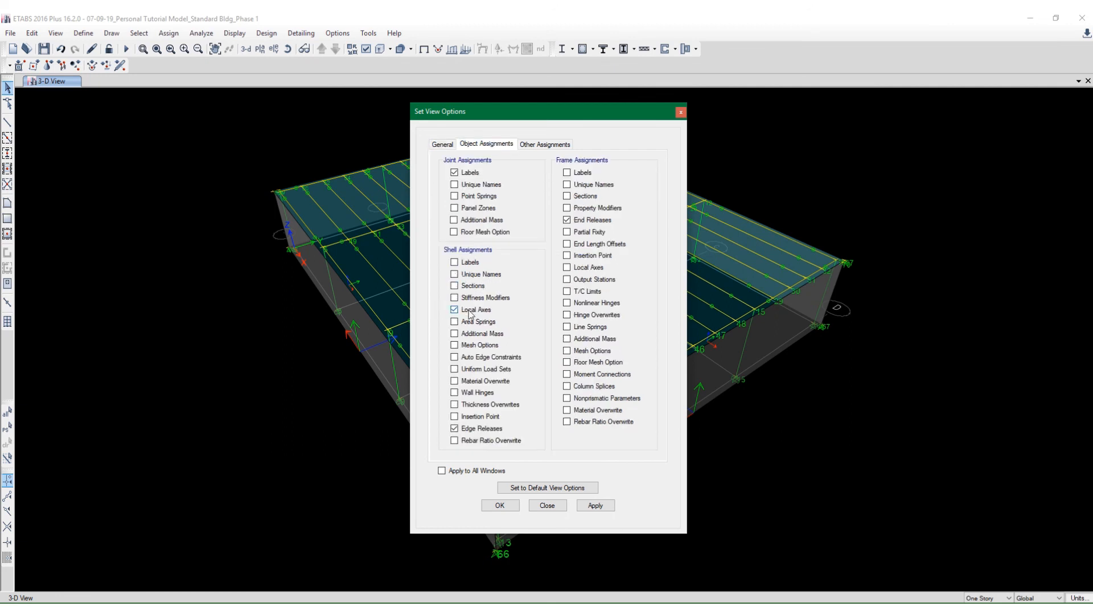
pyautogui.click(596, 505)
pyautogui.click(511, 505)
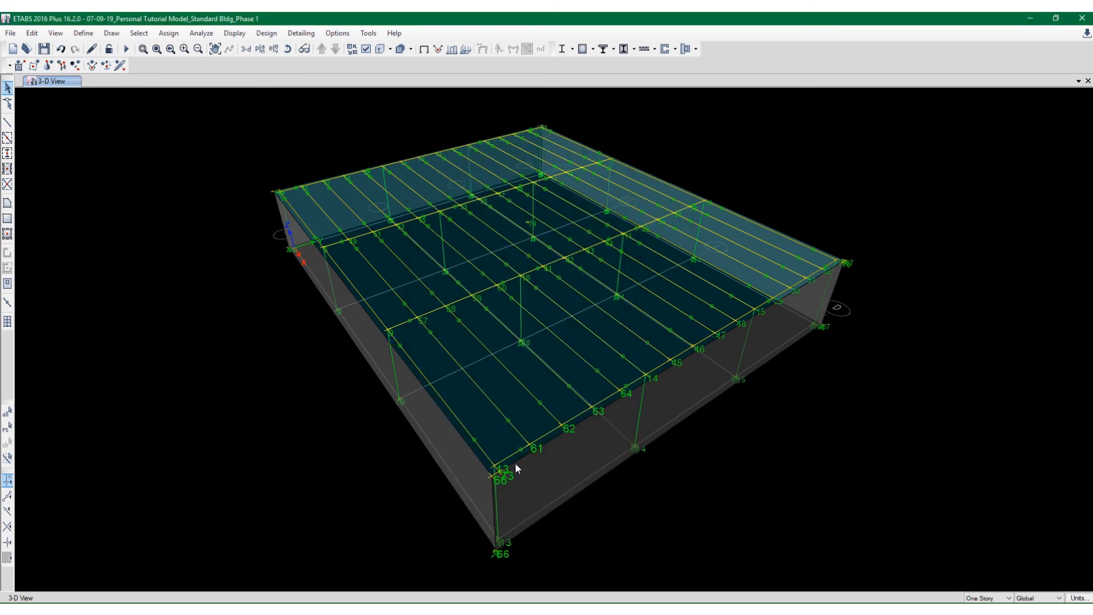
# In the Story1 plan view, assign a uniform gravity load of 25 lb/ft² for load pattern Dead to all shells, replacing existing loads
pyautogui.click(260, 49)
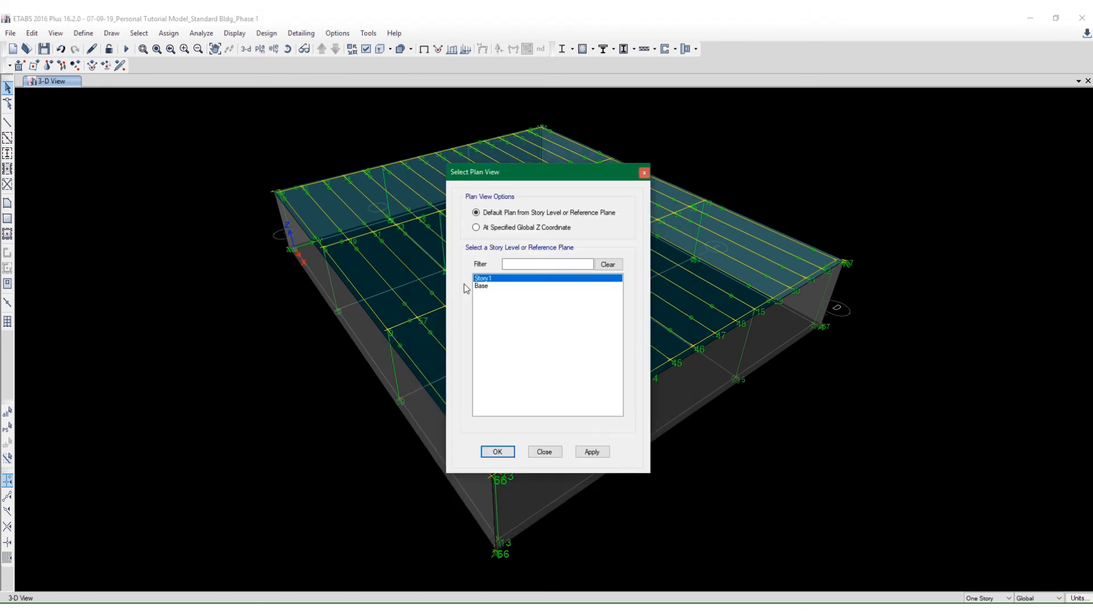
pyautogui.click(507, 450)
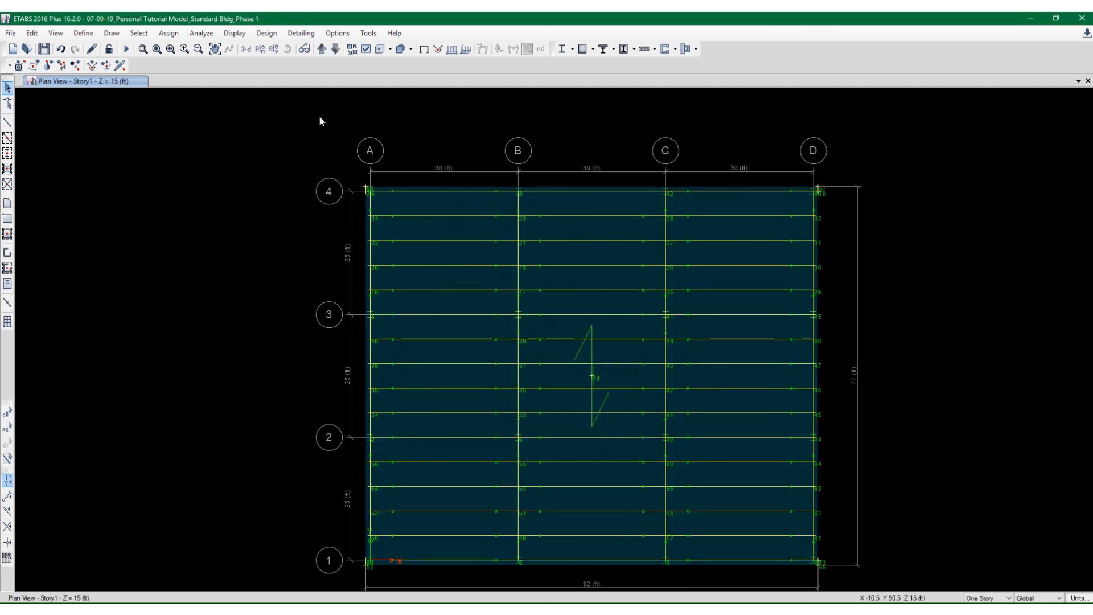
pyautogui.moveTo(302, 138); pyautogui.dragTo(866, 576)
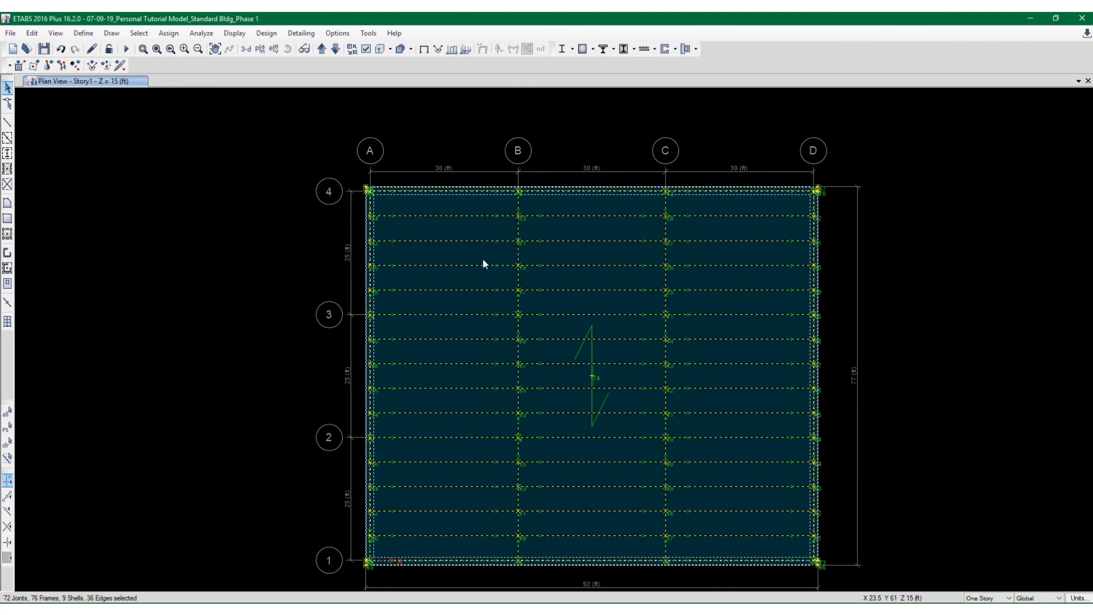
pyautogui.click(164, 33)
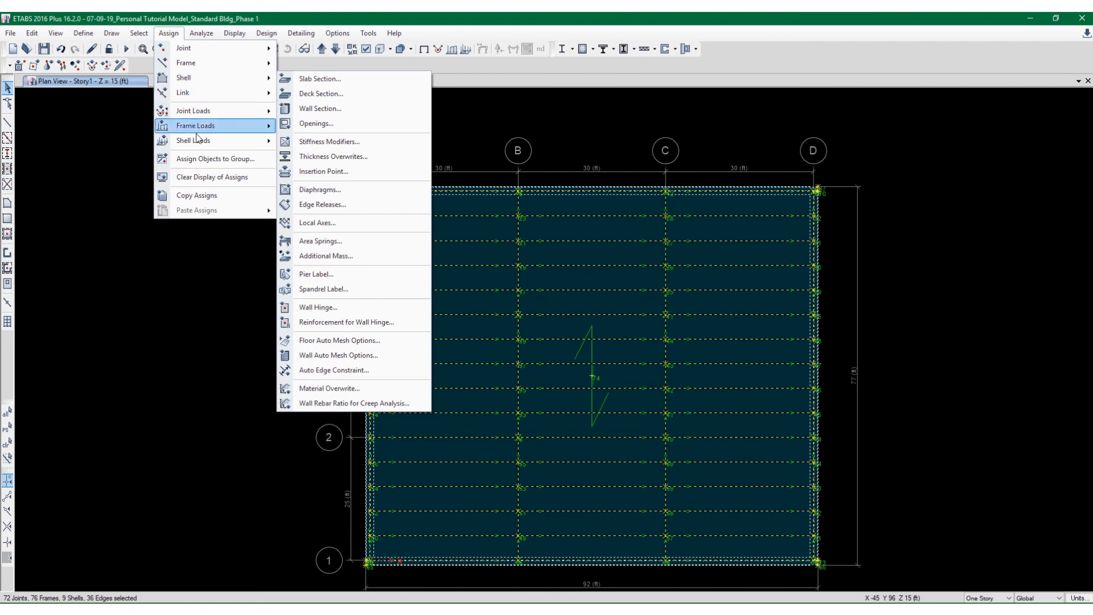
pyautogui.moveTo(215, 128)
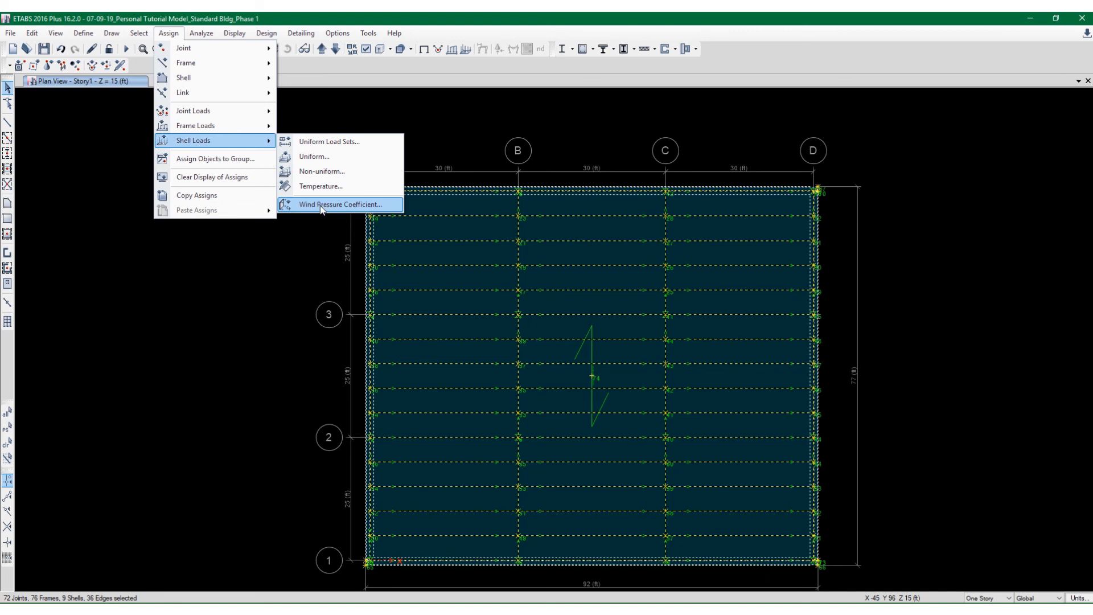
pyautogui.click(296, 163)
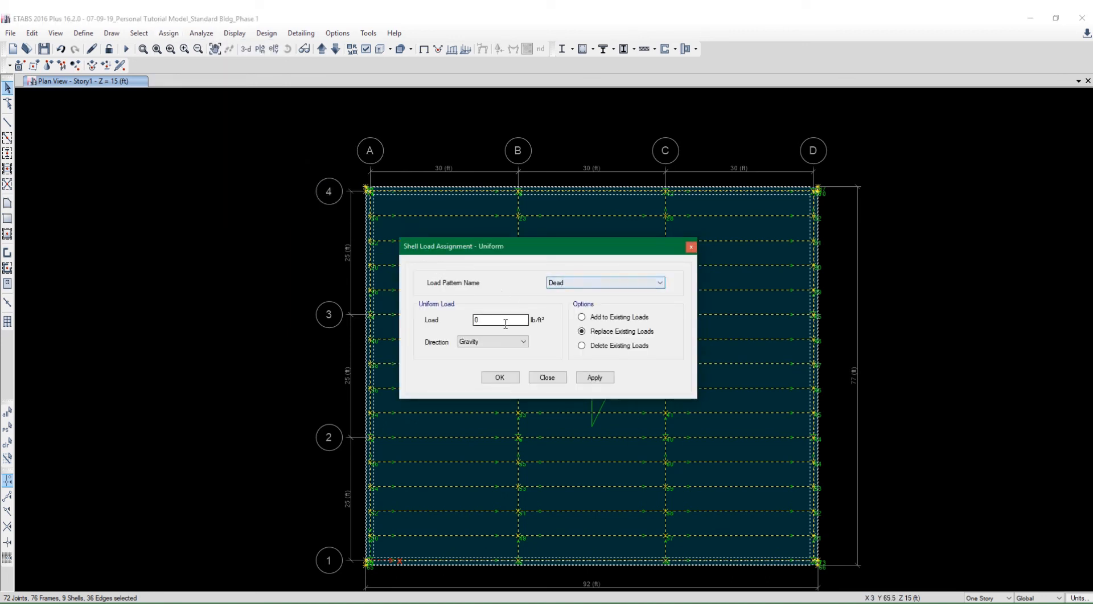
pyautogui.click(505, 323)
pyautogui.doubleClick(505, 324)
pyautogui.write('25')
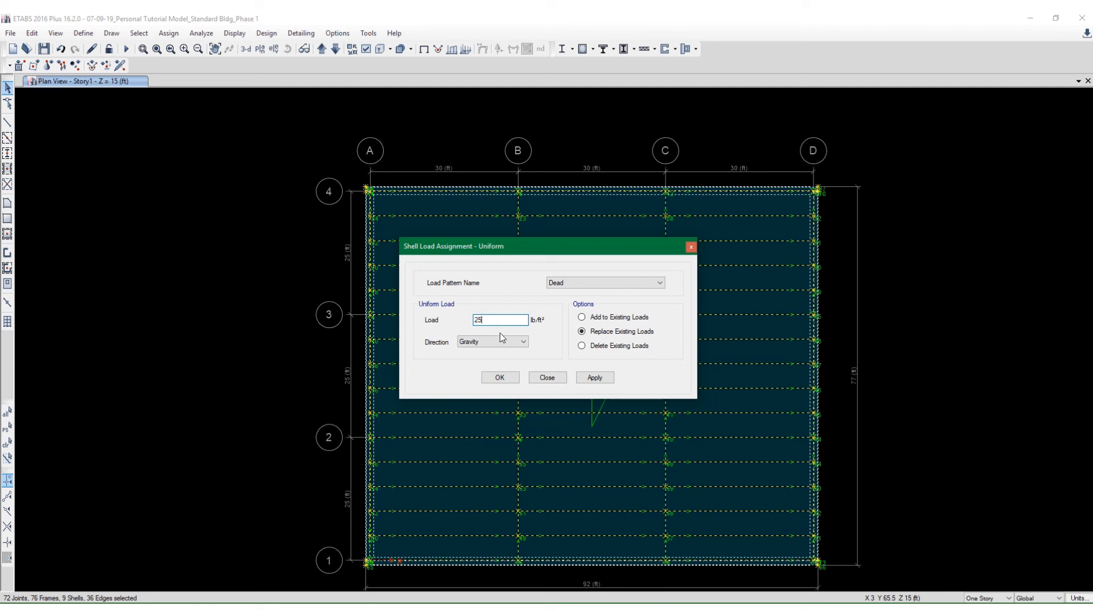
pyautogui.click(595, 379)
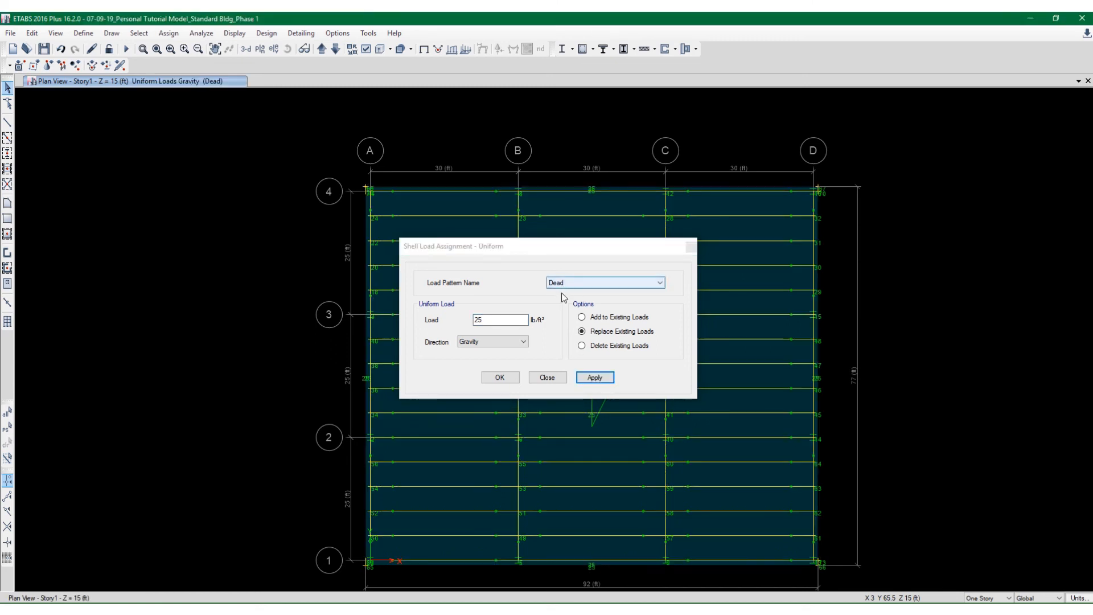
pyautogui.click(501, 377)
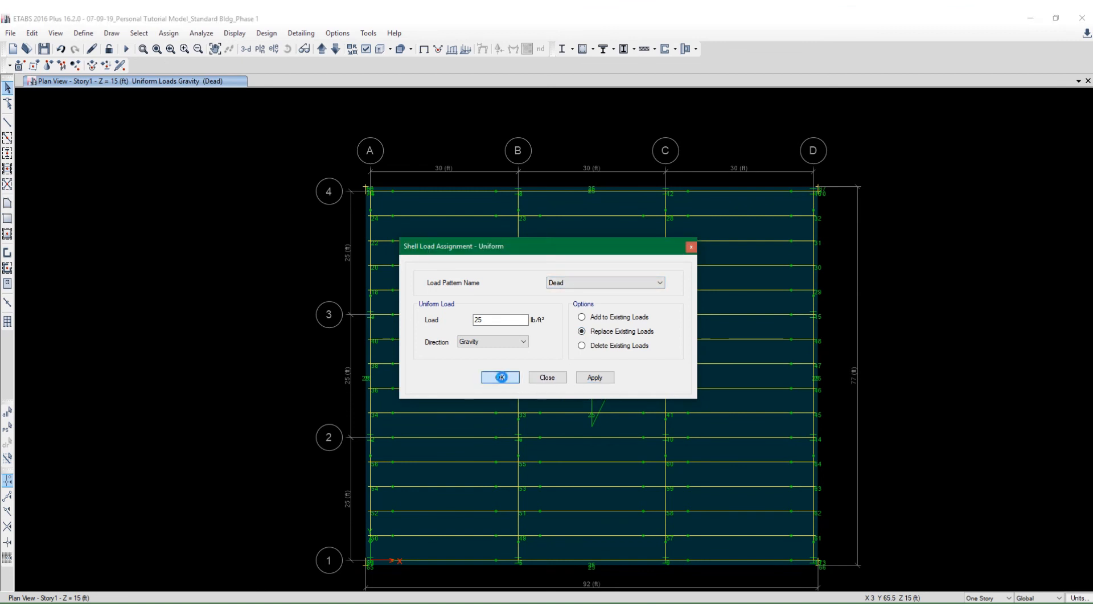
# Restore the previous selection of all objects in the Story1 plan
pyautogui.rightClick(230, 187)
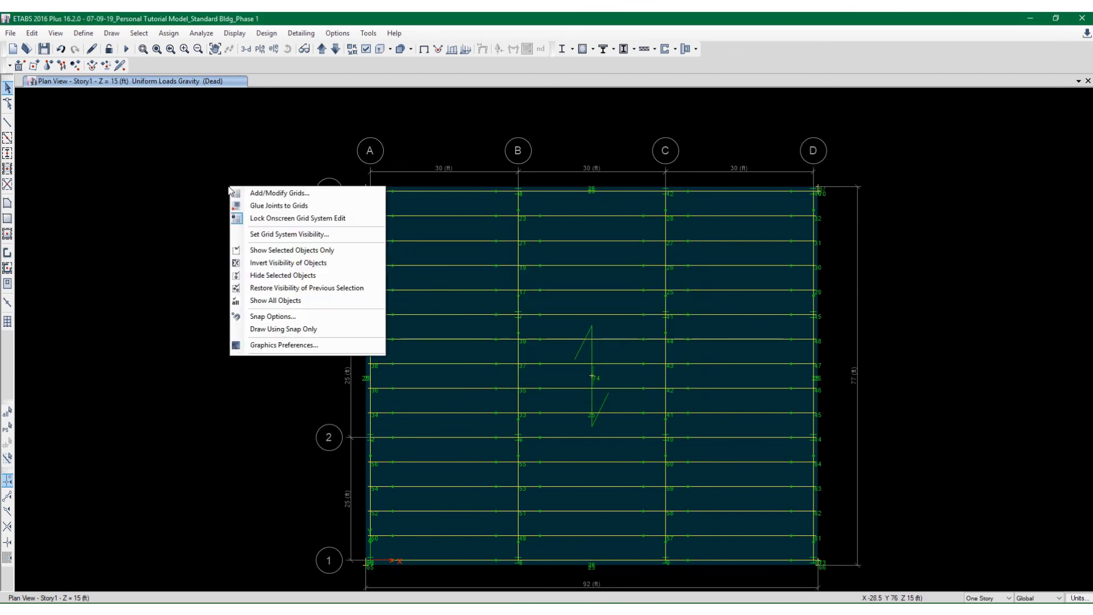
pyautogui.click(205, 168)
pyautogui.click(139, 33)
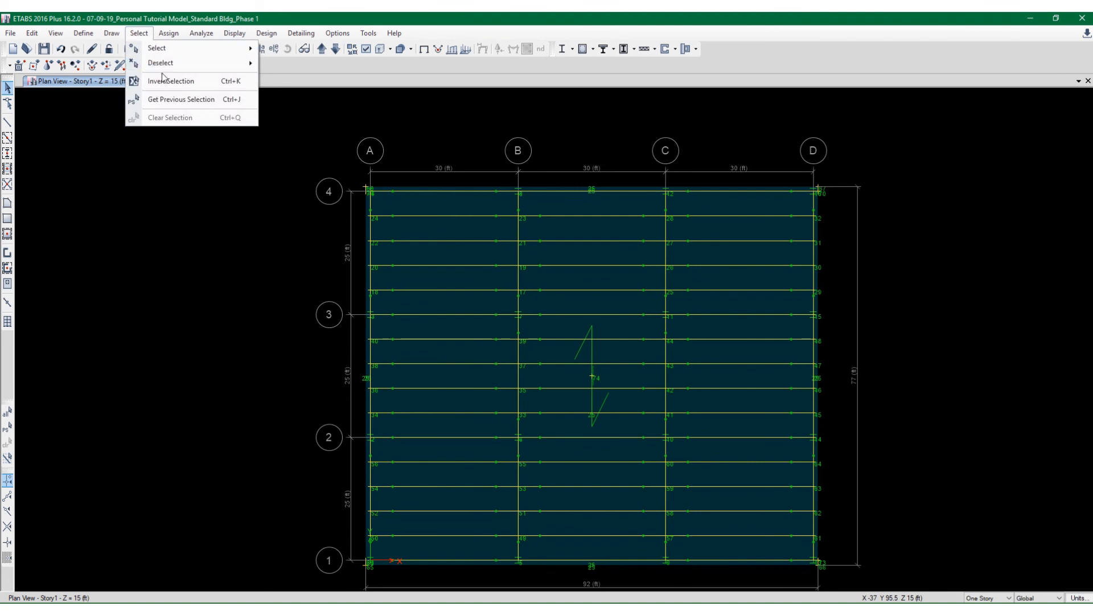
pyautogui.moveTo(174, 63)
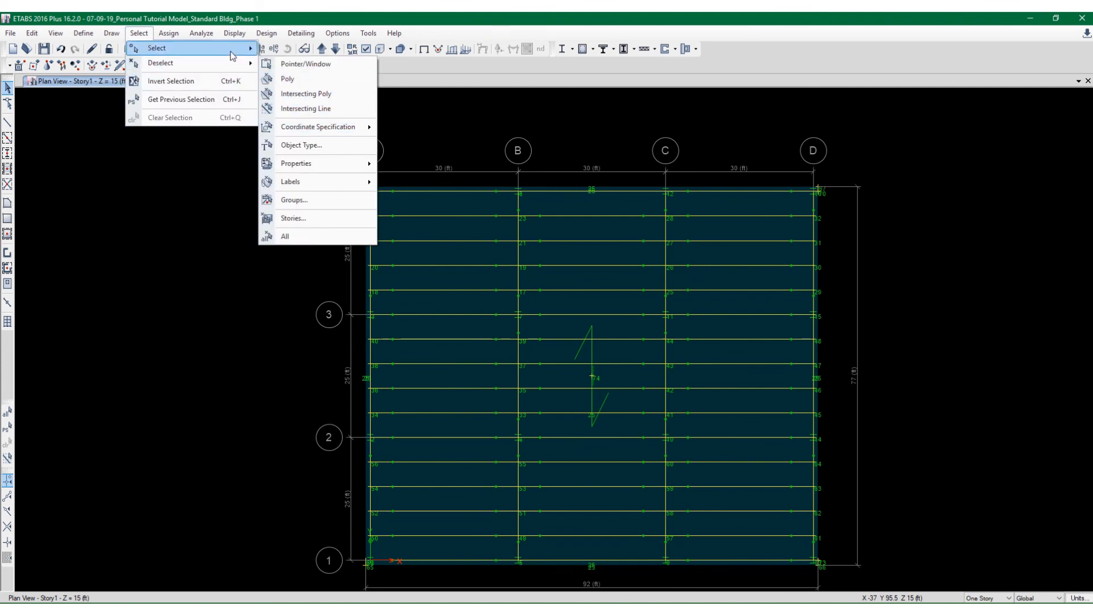
pyautogui.moveTo(247, 49)
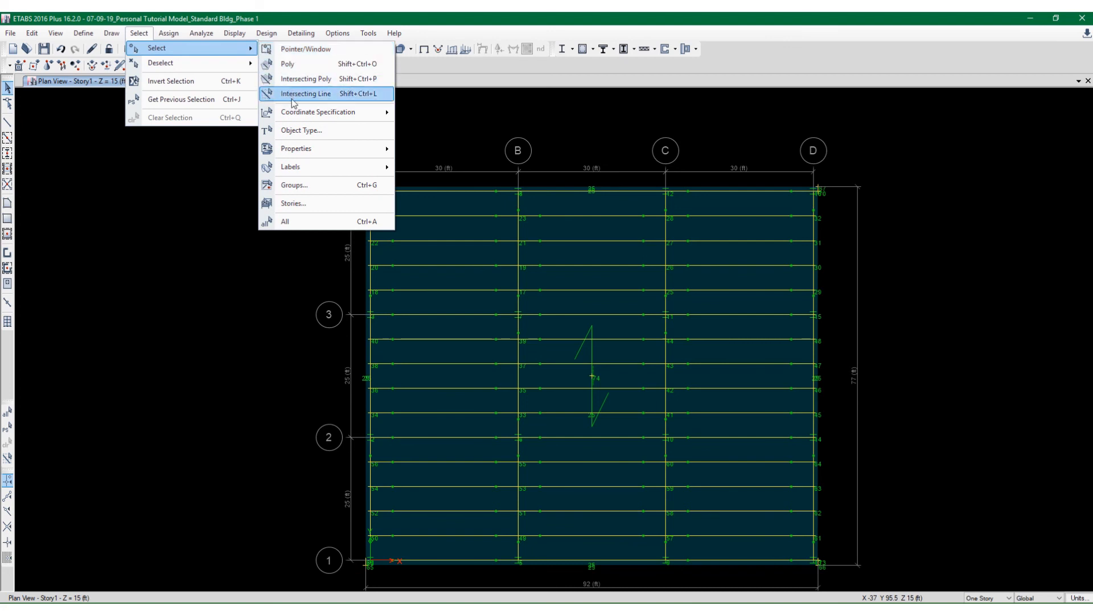
pyautogui.moveTo(315, 157)
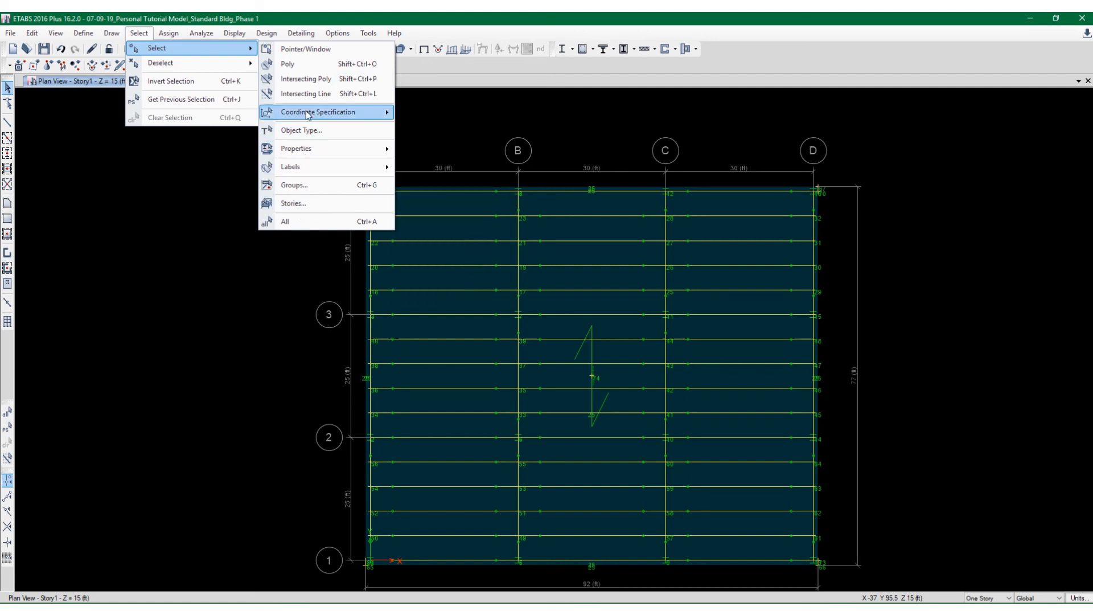
pyautogui.click(184, 99)
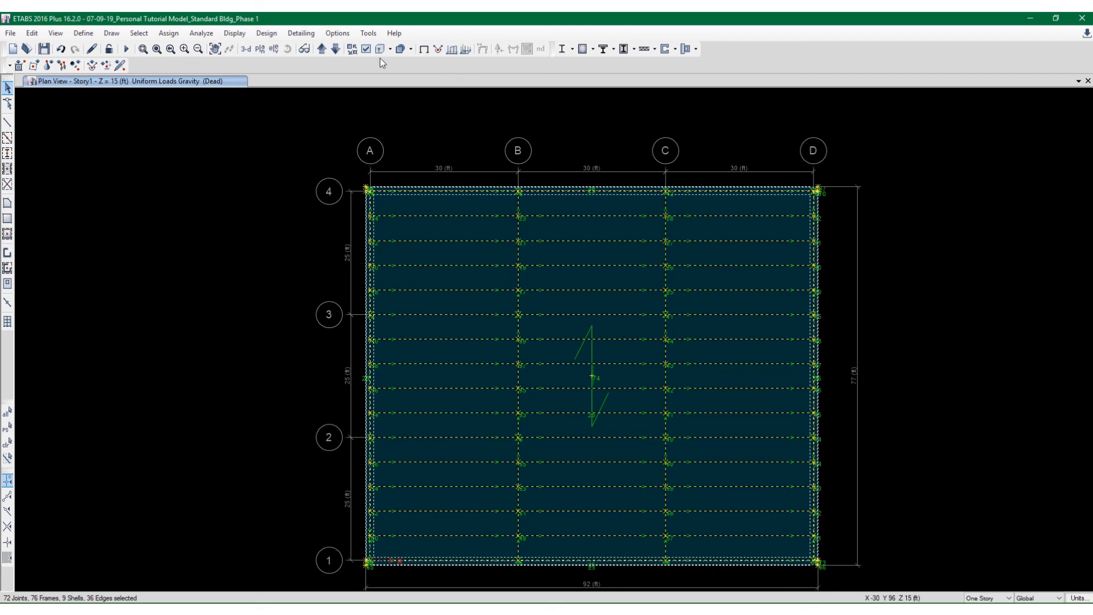
# Assign a uniform gravity load of 30 lb/ft² for load pattern Live to the selected shells, replacing existing loads
pyautogui.click(169, 33)
pyautogui.moveTo(212, 147)
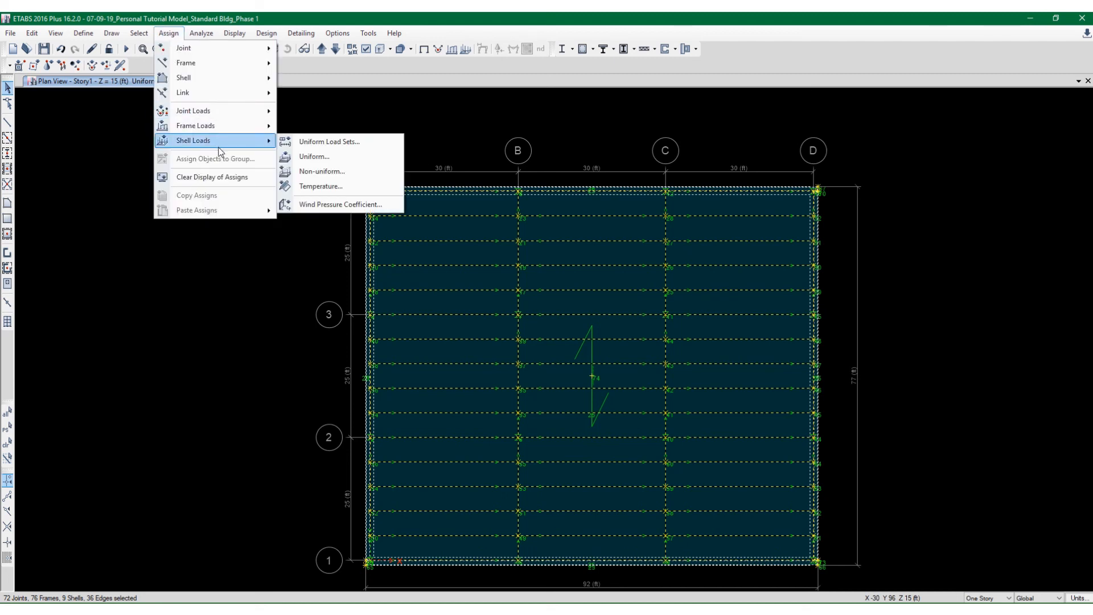
pyautogui.click(295, 157)
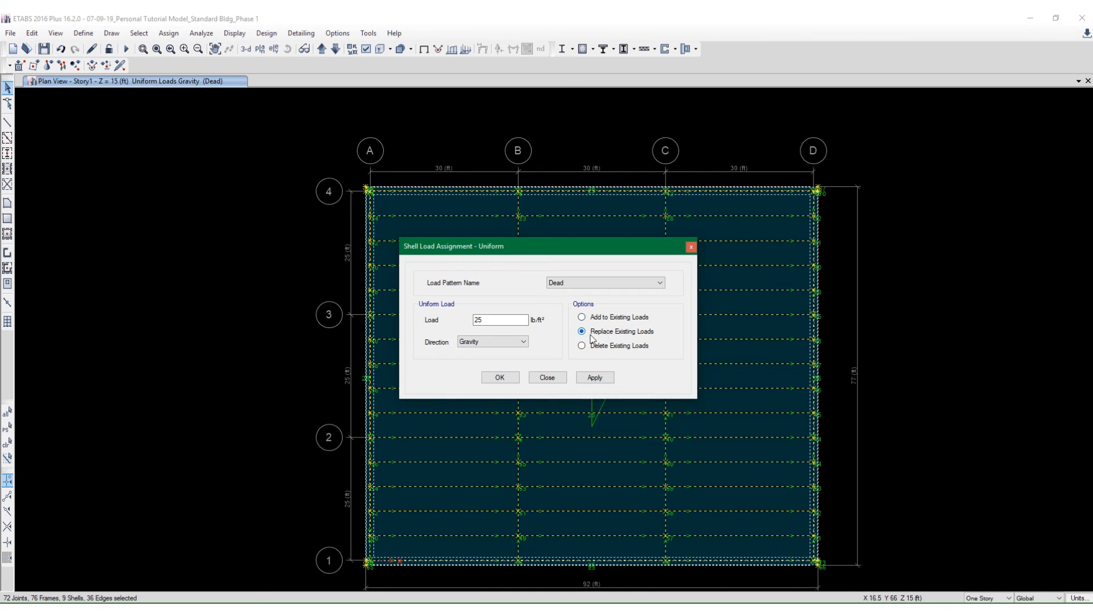
pyautogui.click(575, 283)
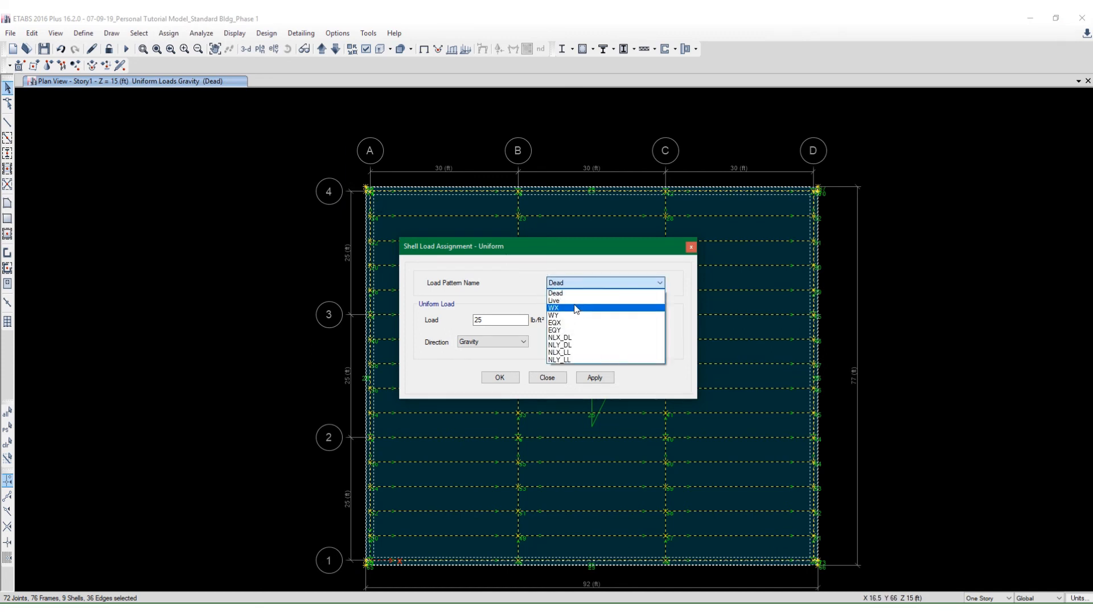
pyautogui.click(575, 302)
pyautogui.moveTo(490, 320); pyautogui.dragTo(458, 322)
pyautogui.write('30')
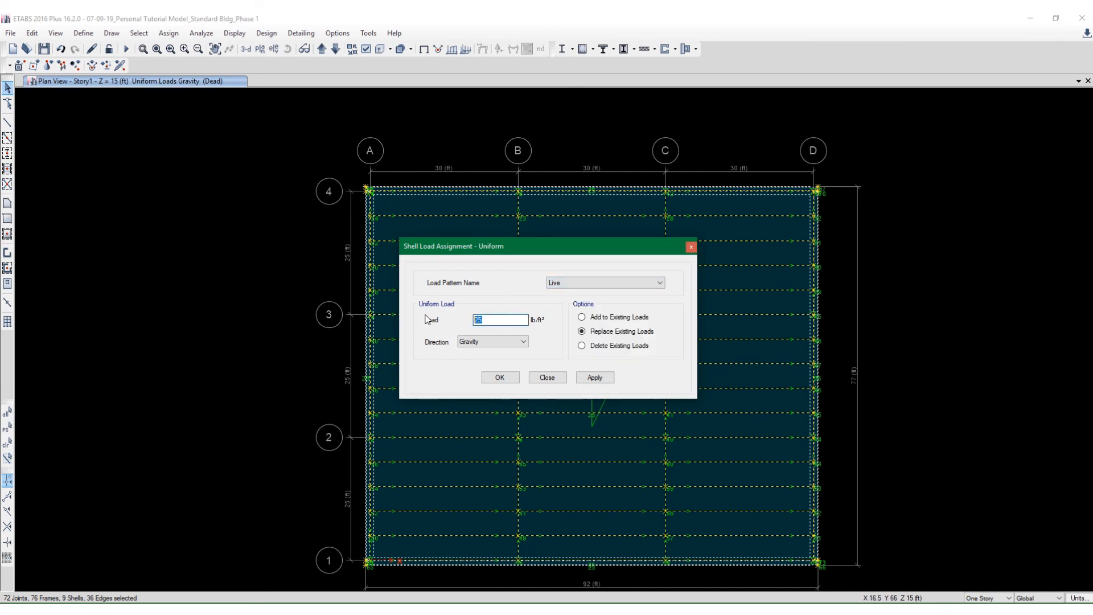
pyautogui.click(590, 380)
pyautogui.click(547, 377)
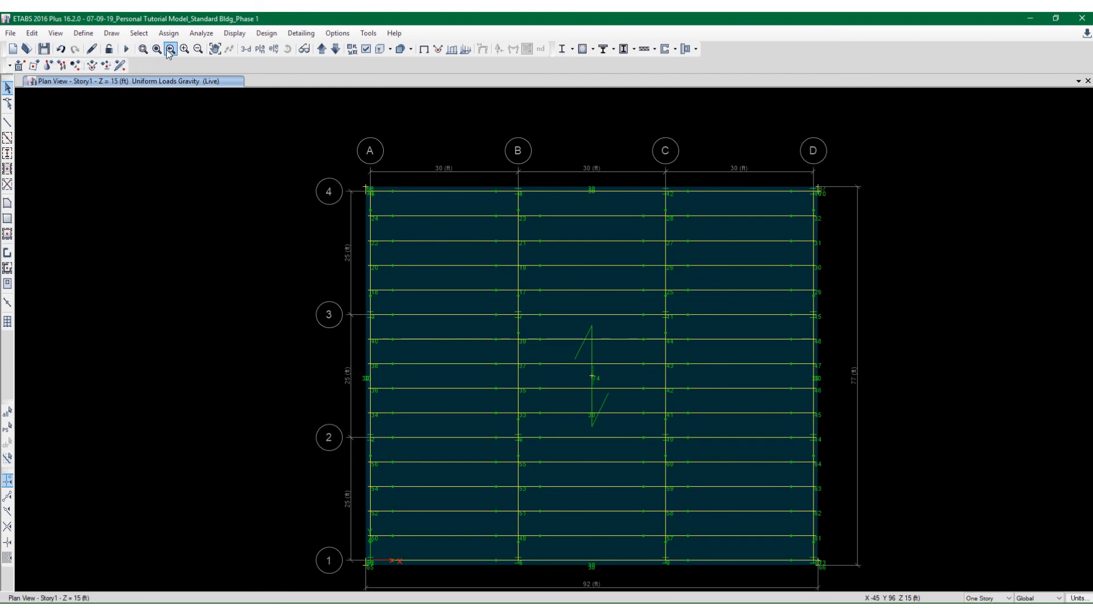
# Return to the 3D view, rerun the analysis and start the steel frame design check
pyautogui.click(246, 49)
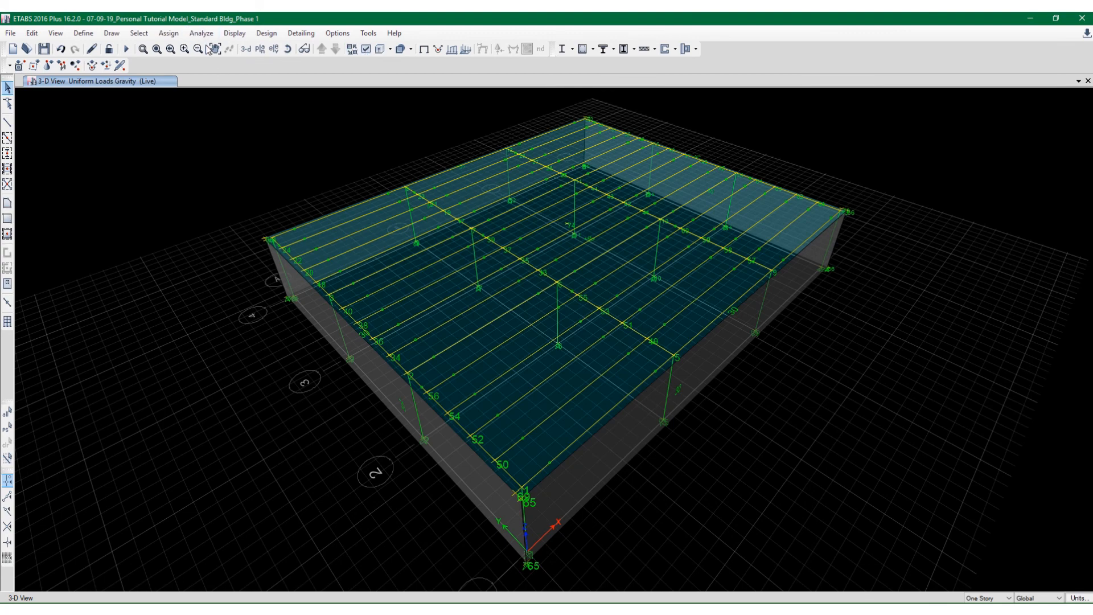
pyautogui.click(126, 49)
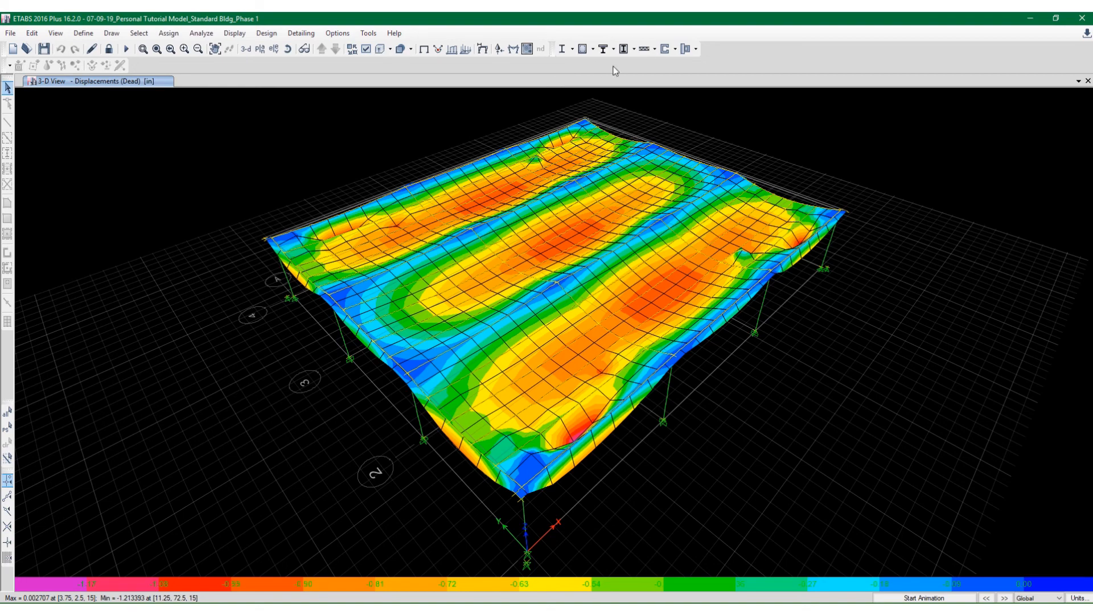
pyautogui.click(562, 51)
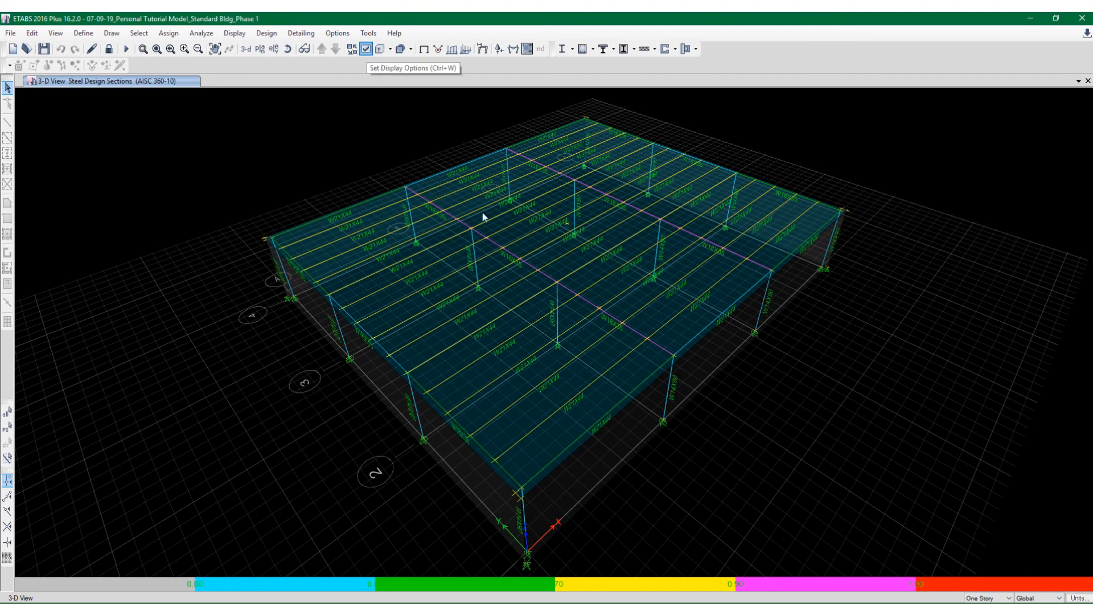
# Turn off the horizon display in the 3D steel design view
pyautogui.click(379, 49)
pyautogui.click(567, 365)
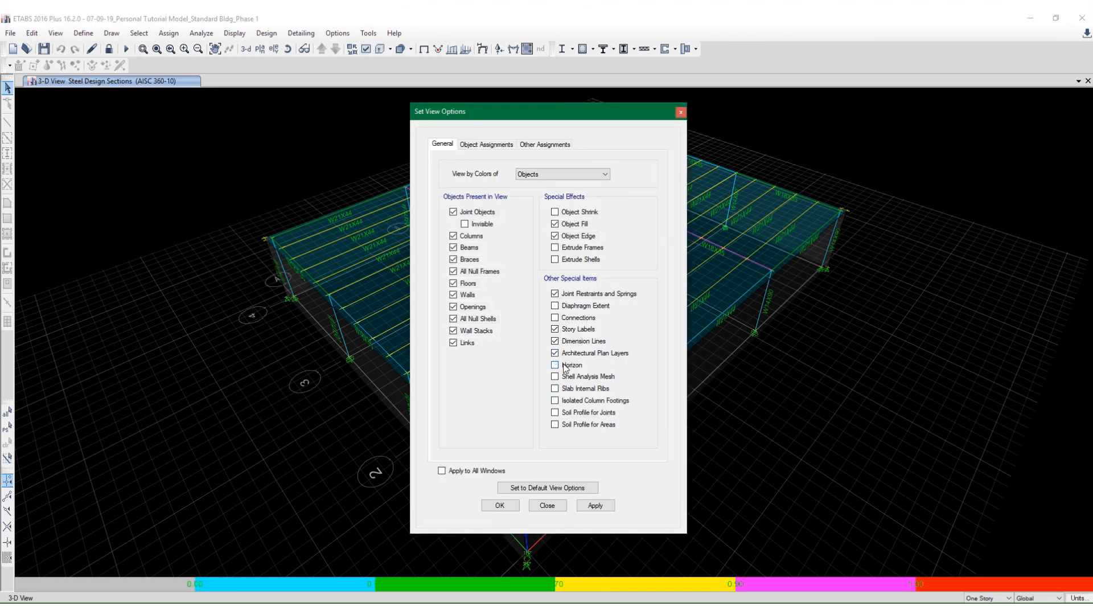
pyautogui.click(595, 505)
pyautogui.click(513, 506)
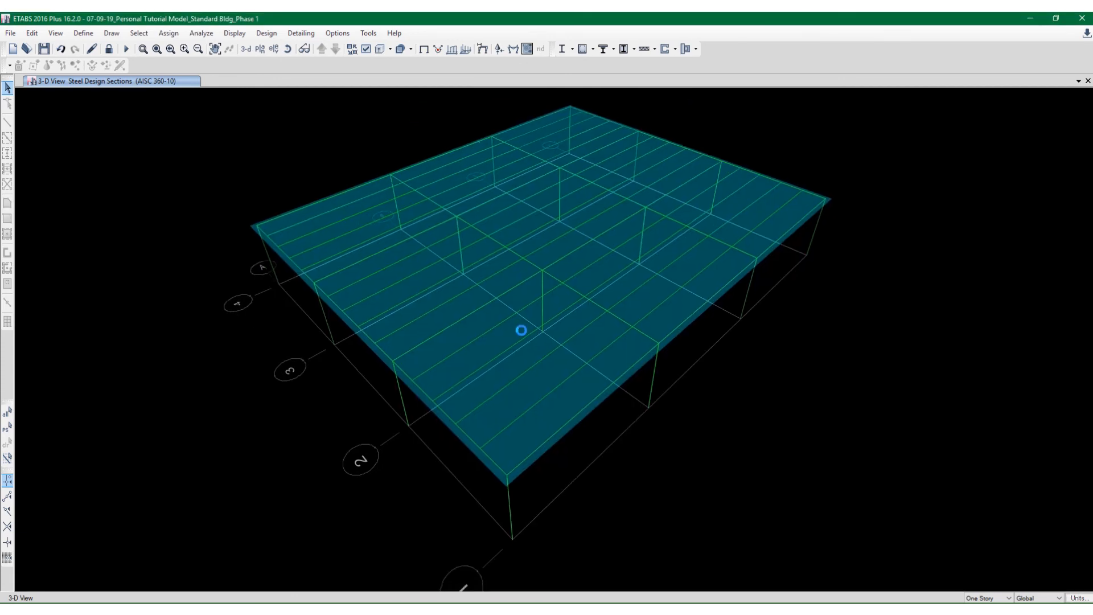
pyautogui.scroll(-3, 345, 276)
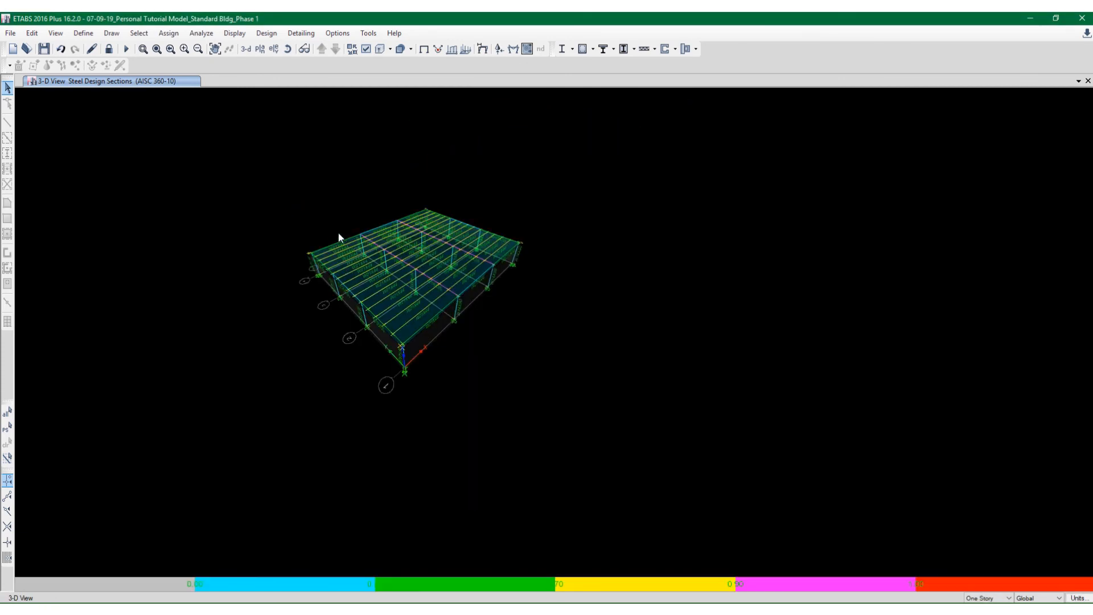
# Display the steel frame design output as P-M Ratio Colors & Values on the 3D model
pyautogui.click(572, 49)
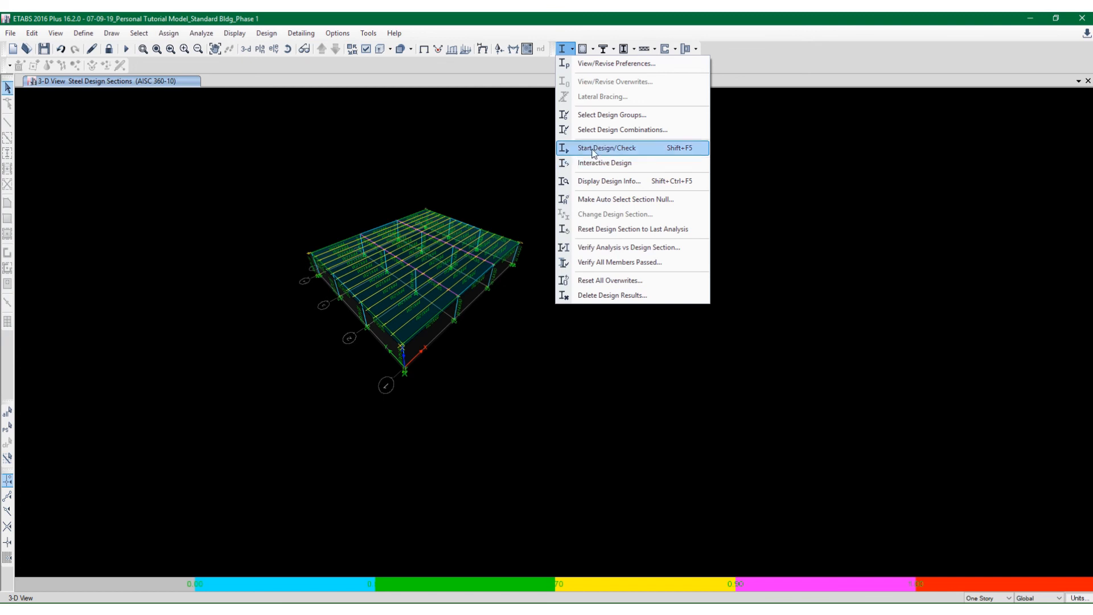
pyautogui.click(595, 178)
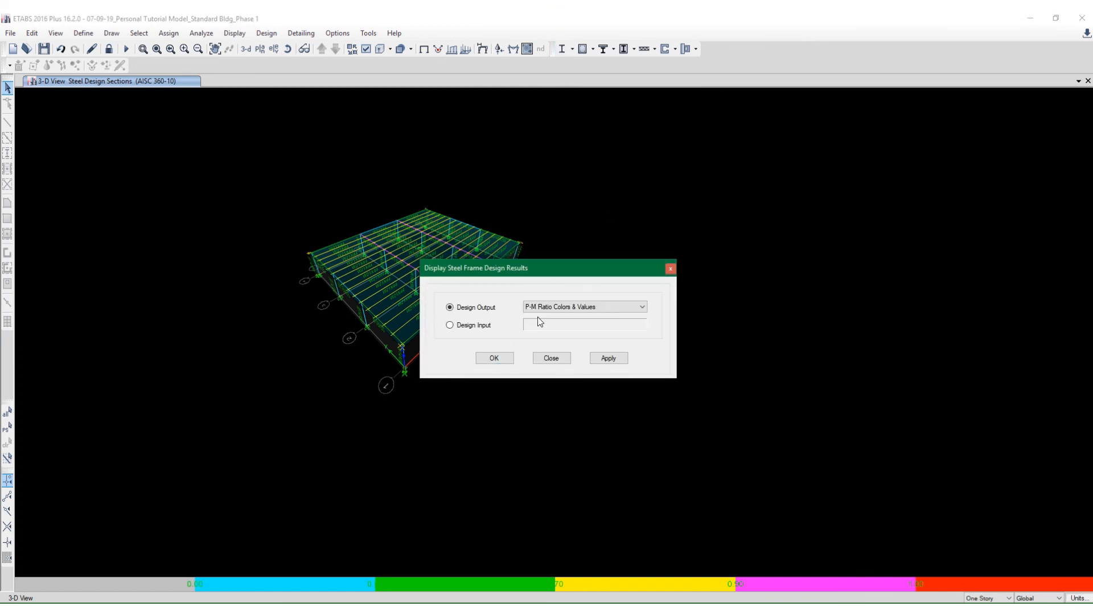
pyautogui.moveTo(495, 276); pyautogui.dragTo(620, 170)
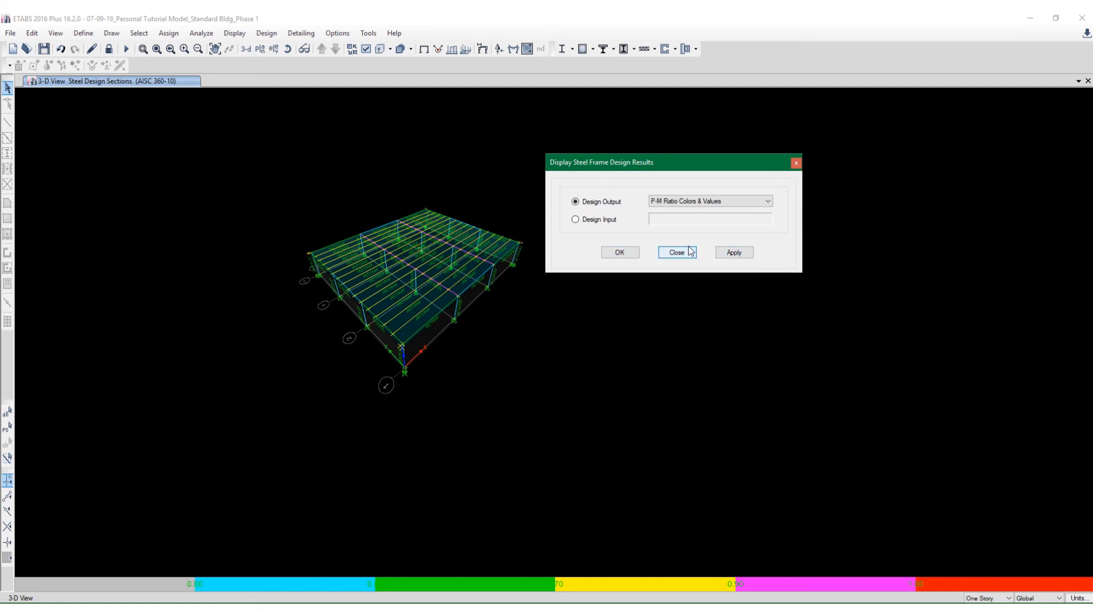
pyautogui.click(620, 253)
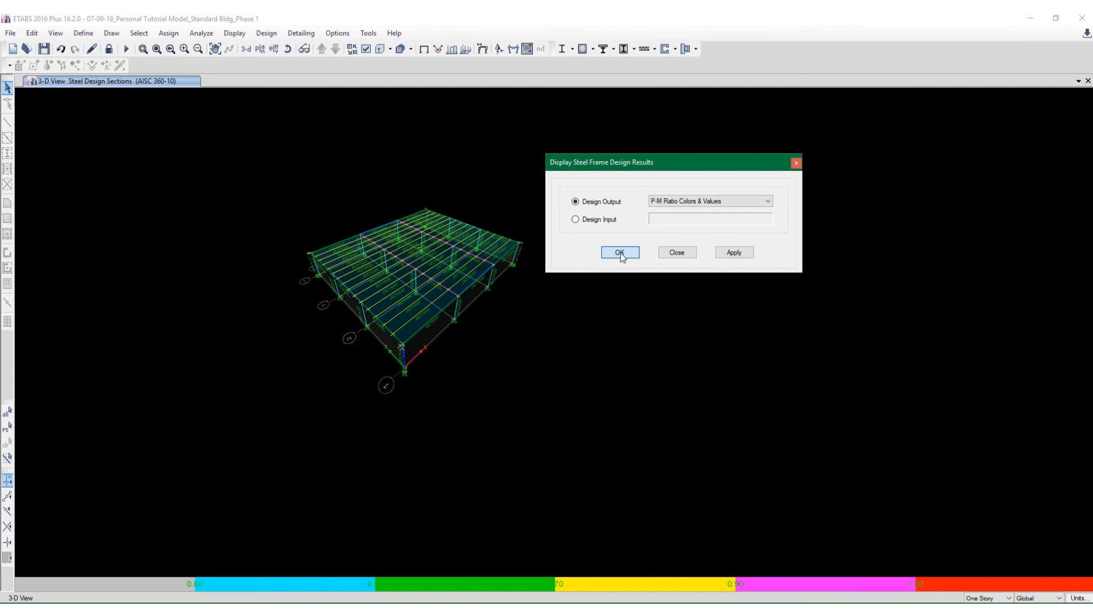
# Open the steel stress check information for beam B12, the magenta interior girder ending at the building edge
pyautogui.scroll(3, 472, 288)
pyautogui.scroll(5, 474, 288)
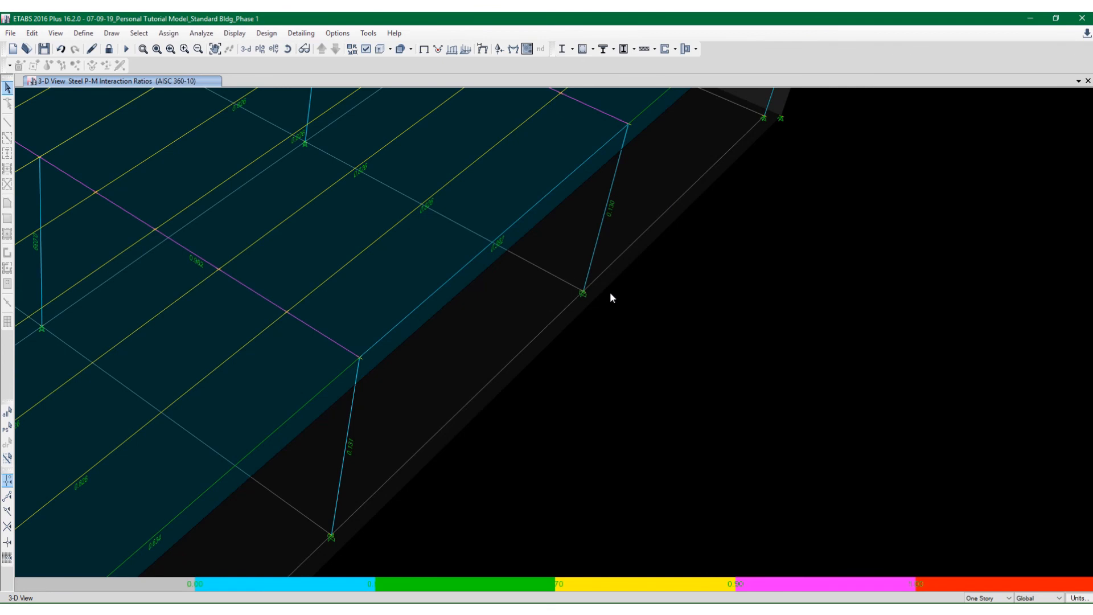
pyautogui.scroll(-6, 610, 291)
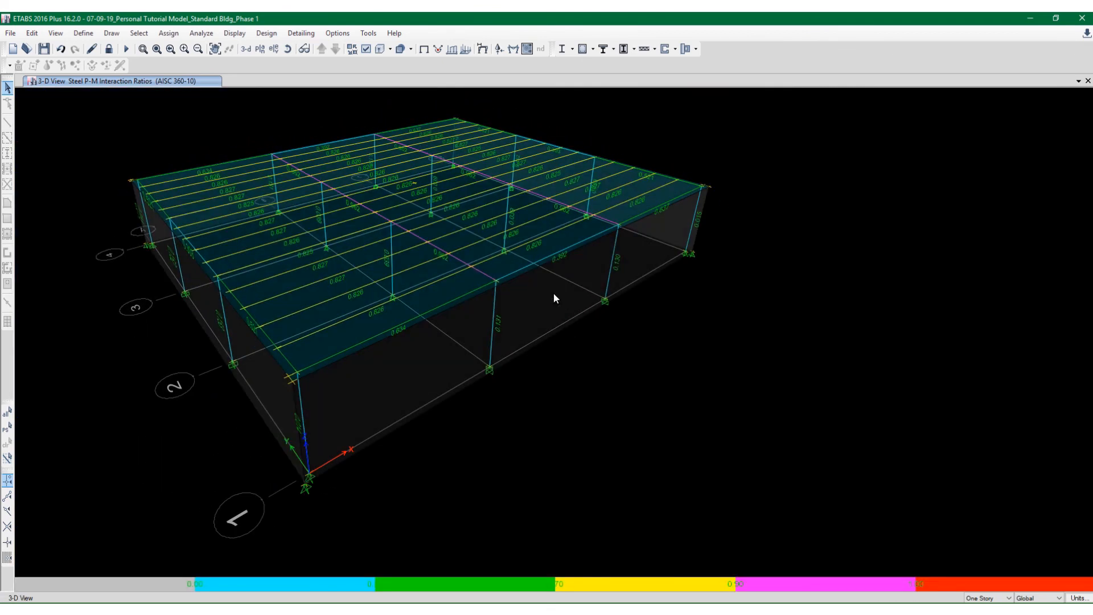
pyautogui.scroll(3, 607, 223)
pyautogui.click(605, 227)
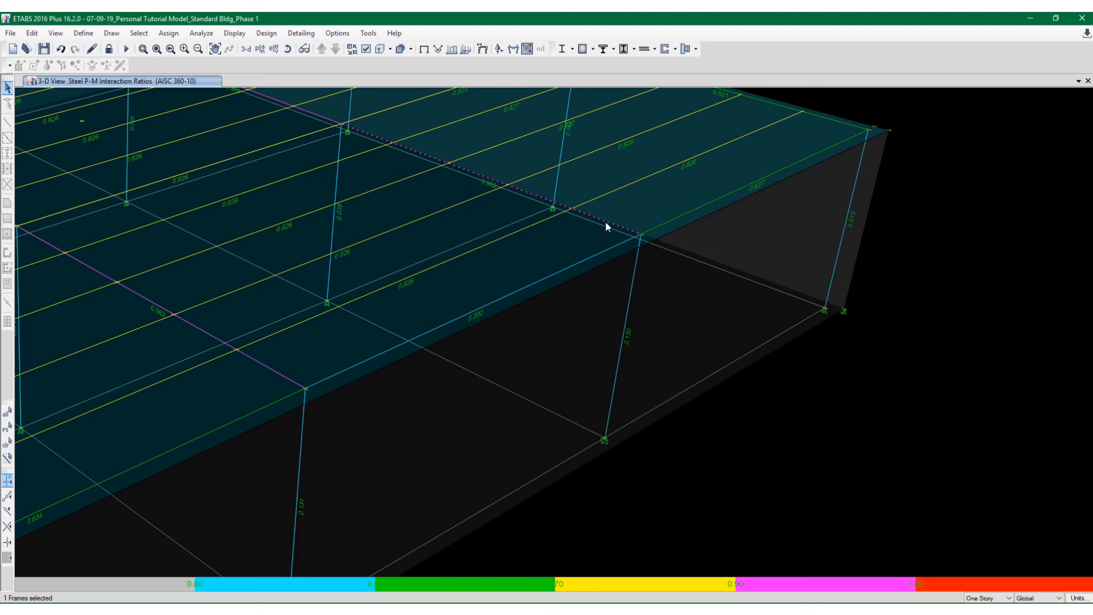
pyautogui.rightClick(605, 225)
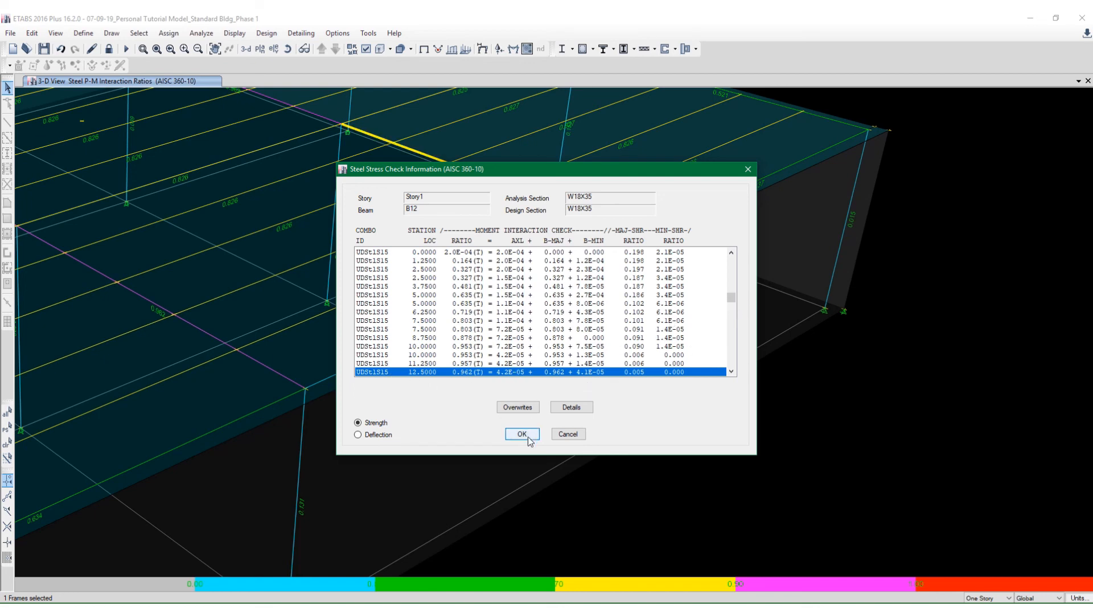
# Examine beam B12's detailed strength summary, including its design parameters and stiffness reduction factors, then close the check and deselect the beam
pyautogui.click(571, 407)
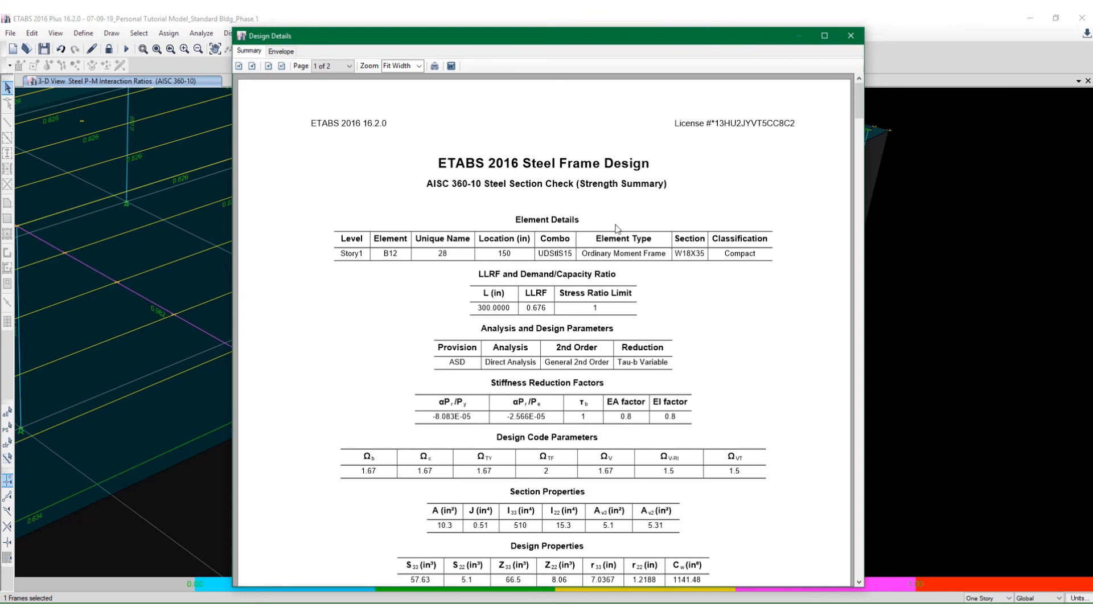
pyautogui.moveTo(493, 41); pyautogui.dragTo(491, 26)
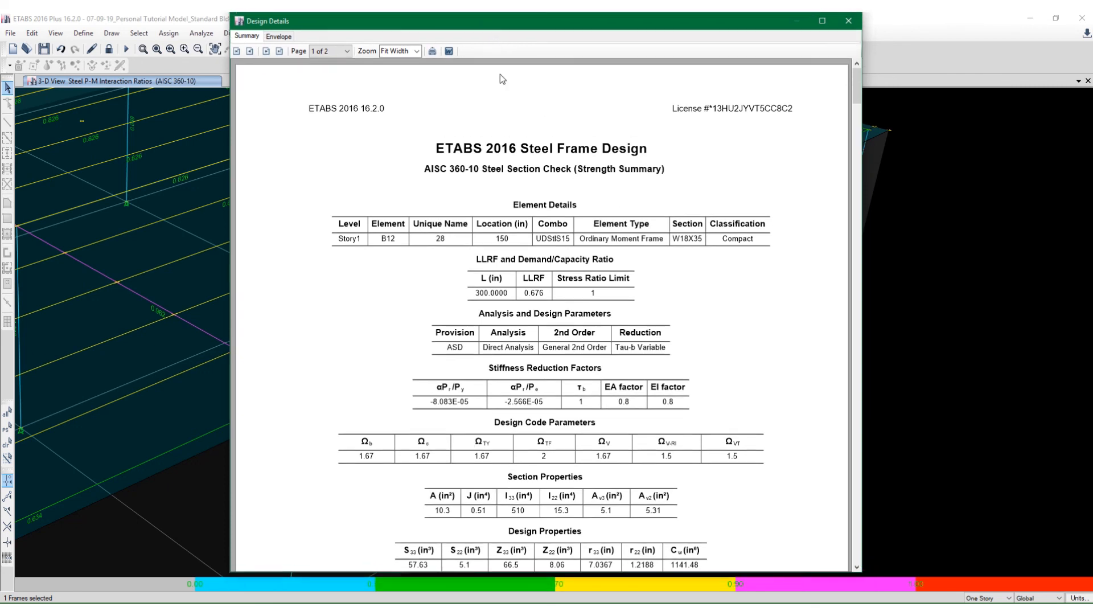
pyautogui.scroll(-1, 605, 319)
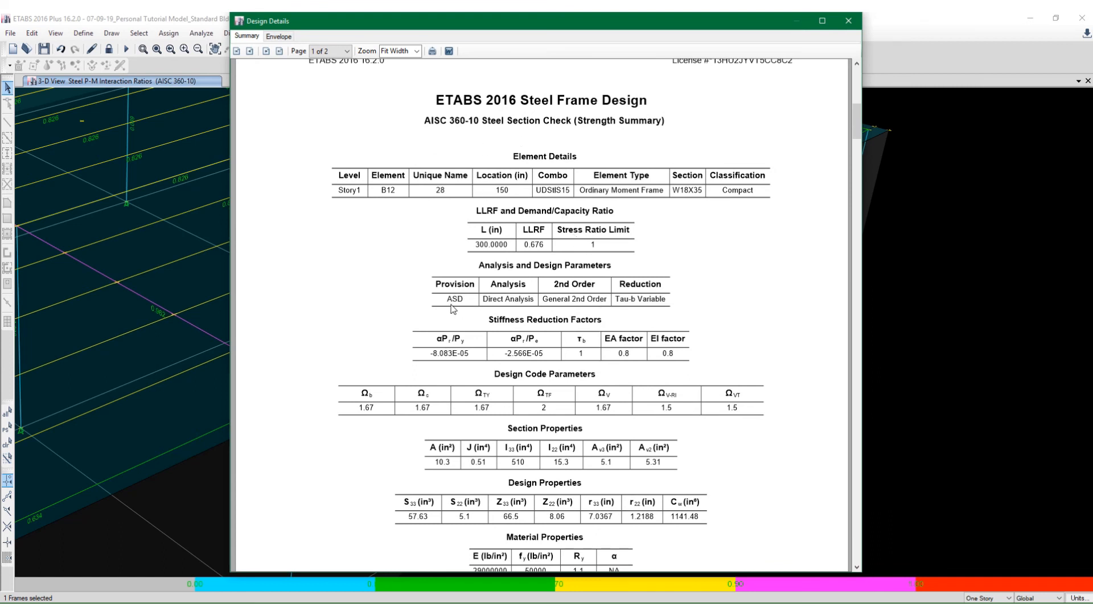
pyautogui.scroll(-3, 521, 228)
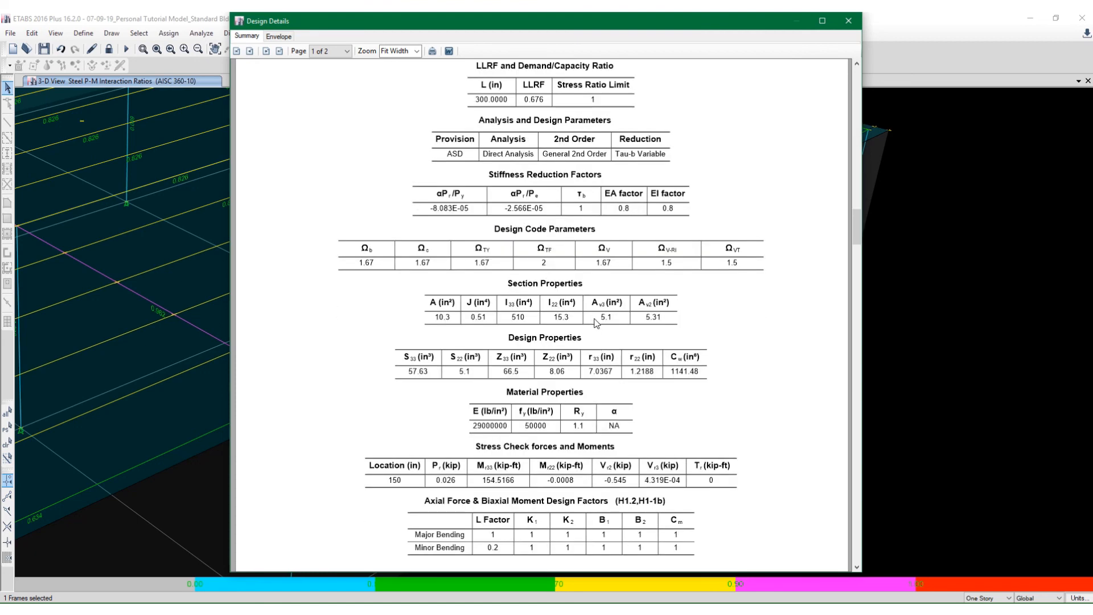
pyautogui.scroll(1, 597, 322)
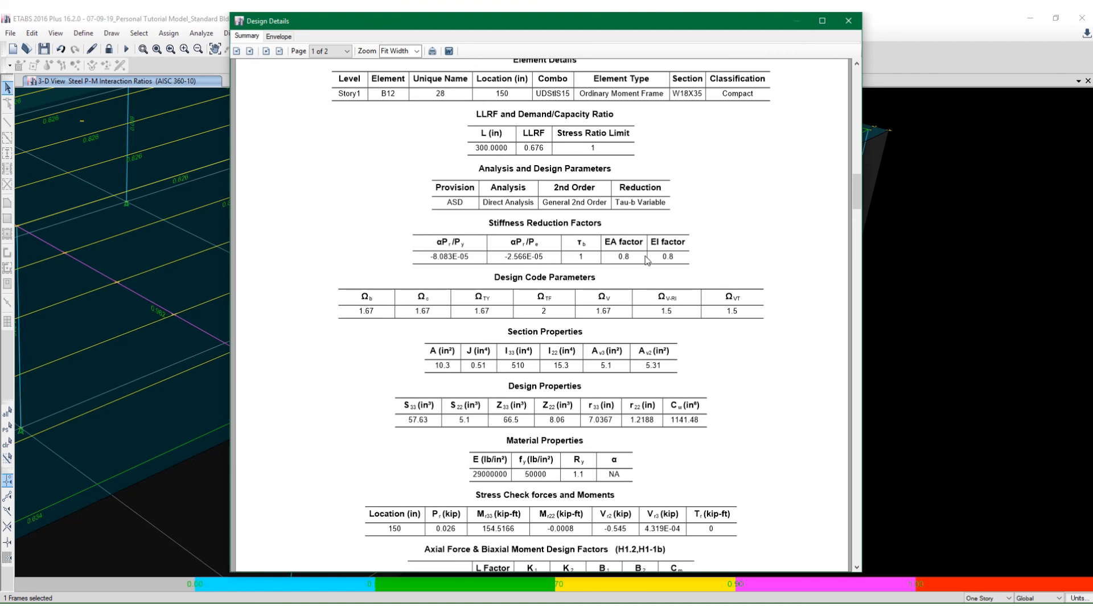
pyautogui.scroll(-1, 649, 259)
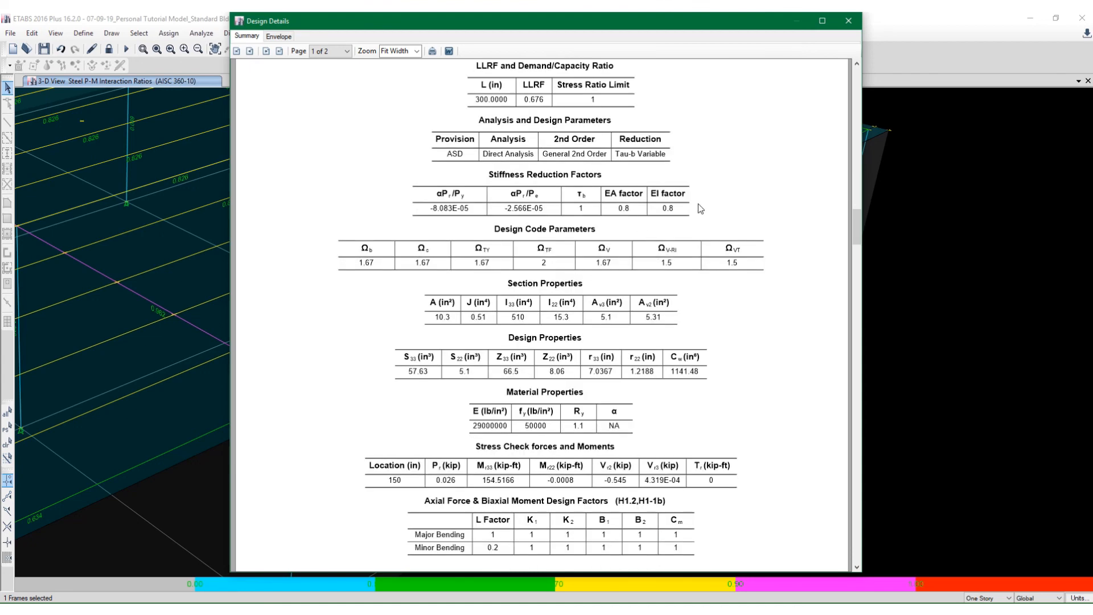
pyautogui.scroll(1, 701, 214)
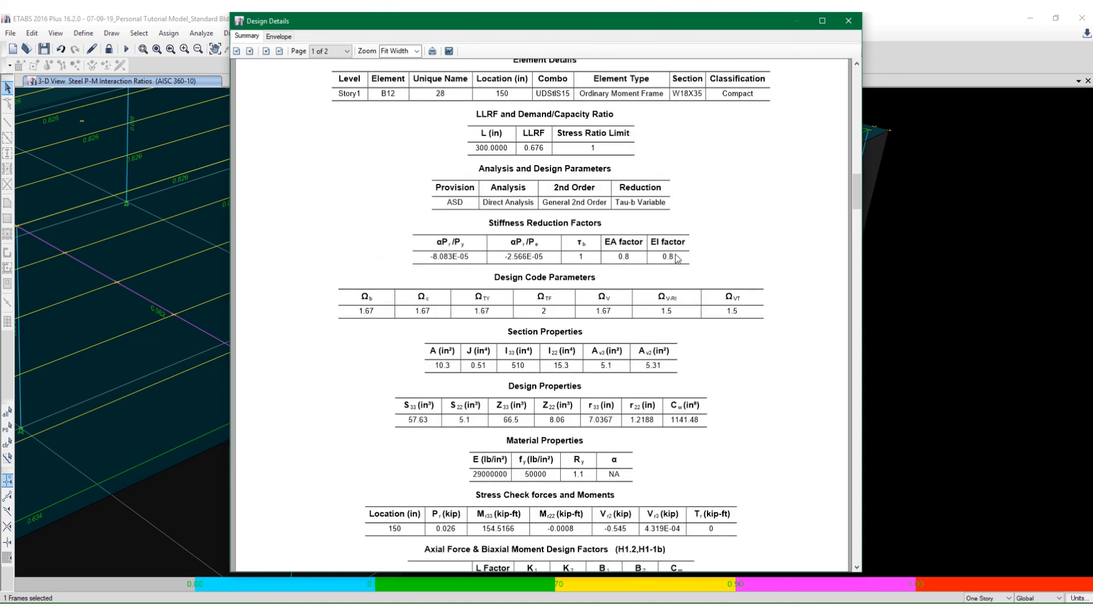
pyautogui.scroll(1, 668, 258)
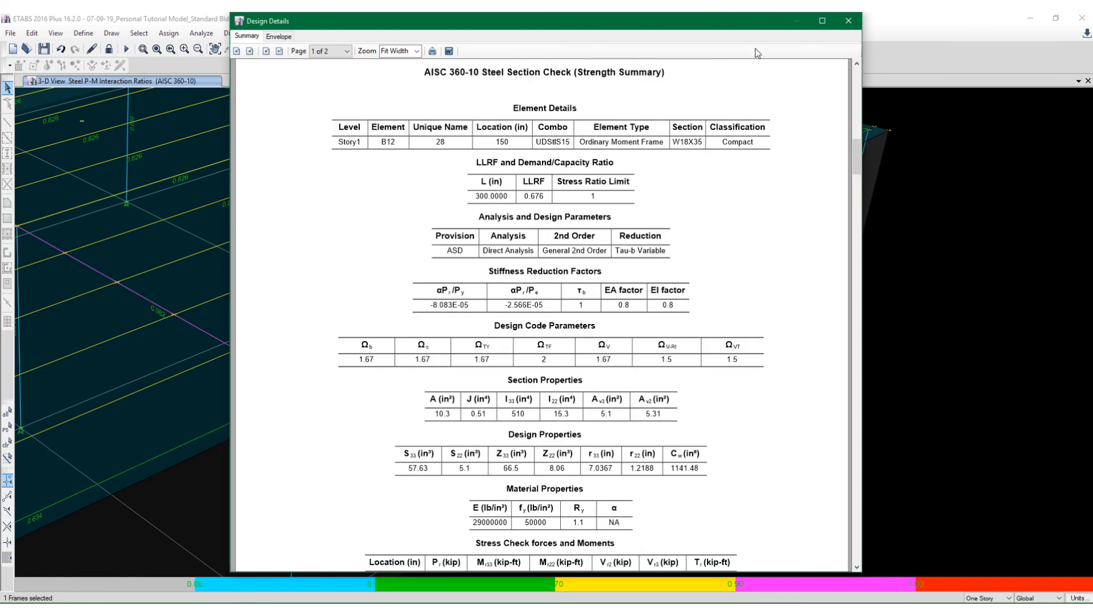
pyautogui.click(849, 21)
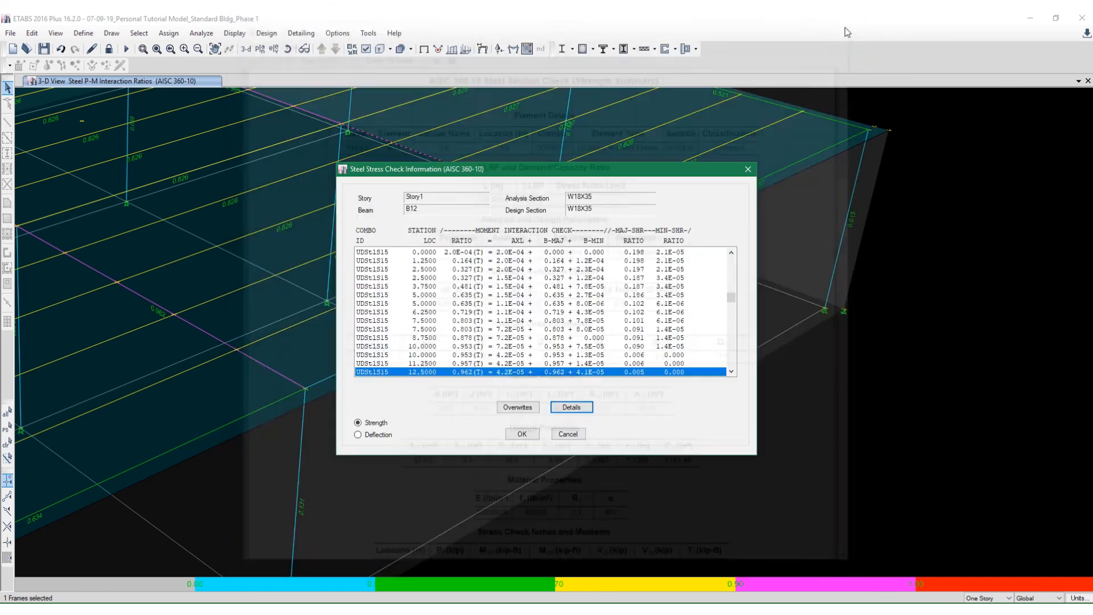
pyautogui.click(521, 435)
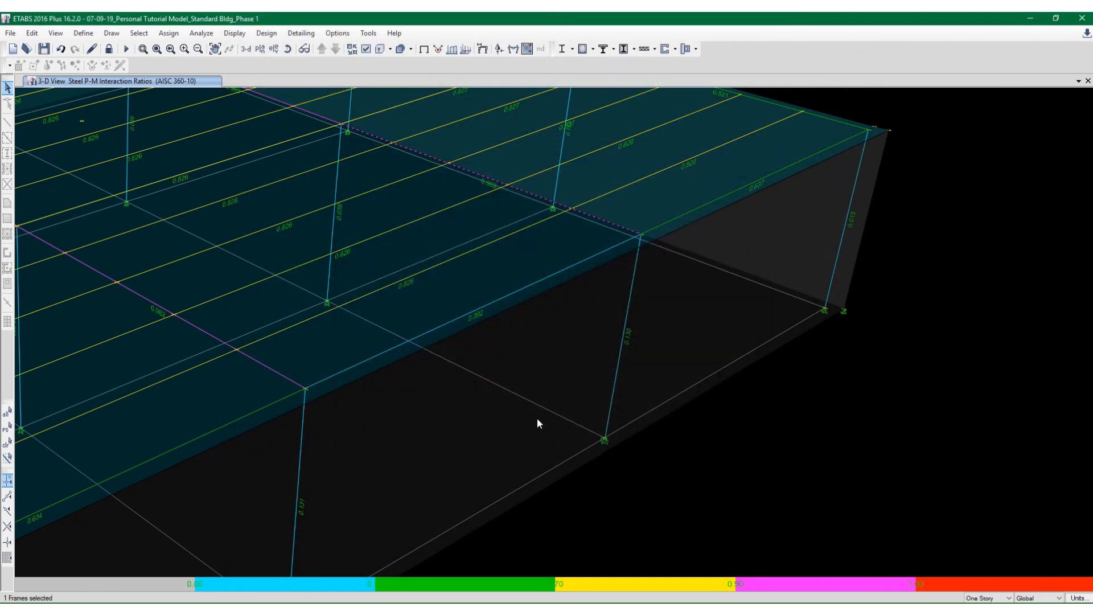
pyautogui.click(598, 220)
# Examine the load cases and scale factors defined in load combination UDStlS15 without changing them
pyautogui.scroll(-5, 636, 302)
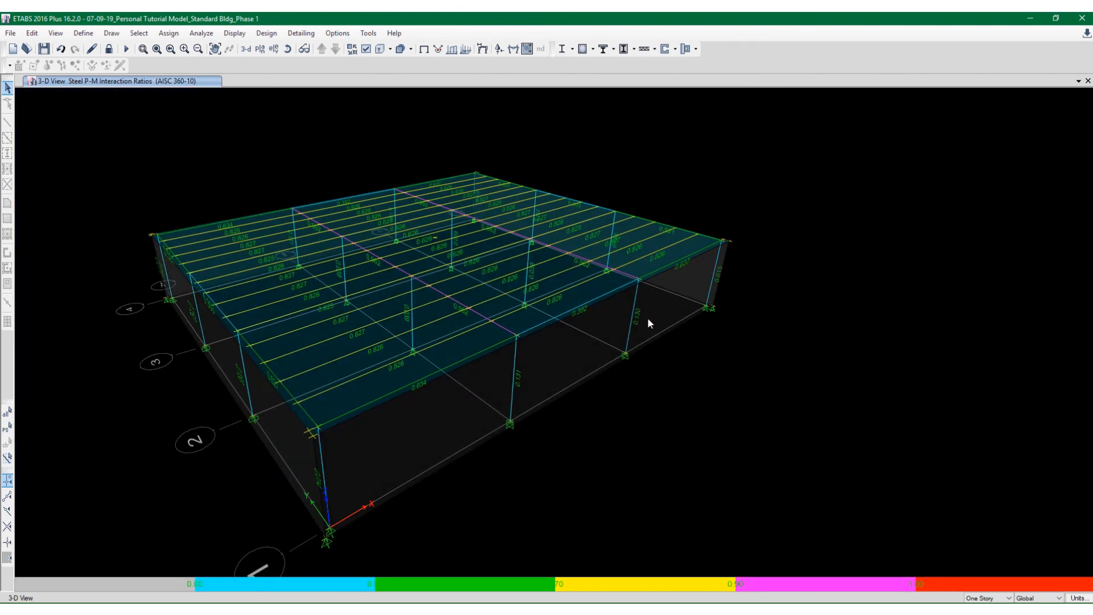
pyautogui.keyDown('shift'); pyautogui.moveTo(669, 318); pyautogui.dragTo(771, 303, button='middle'); pyautogui.keyUp('shift')
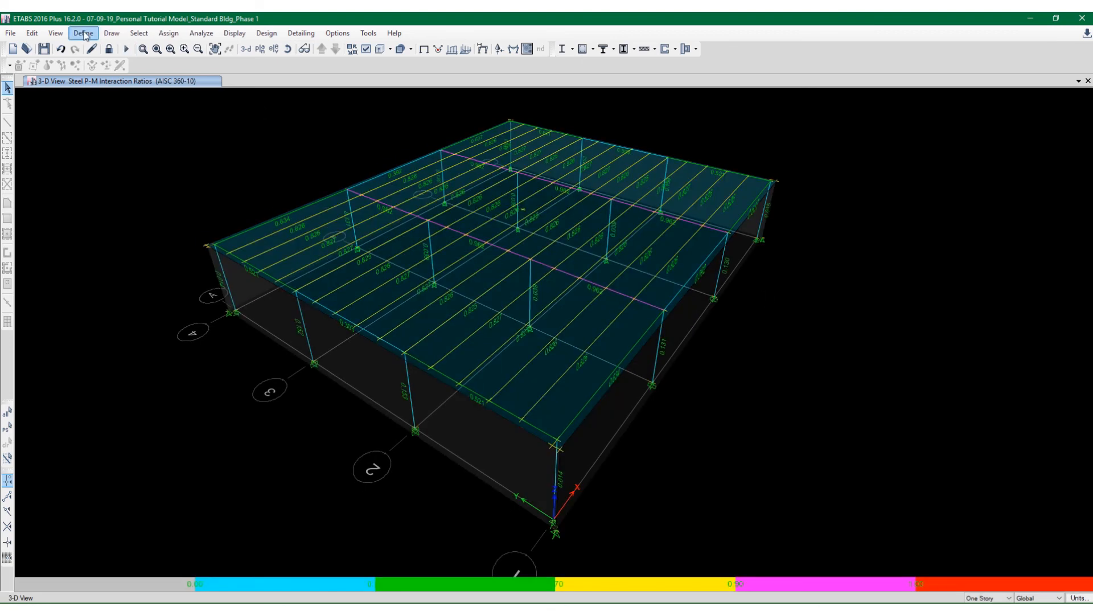
pyautogui.click(82, 33)
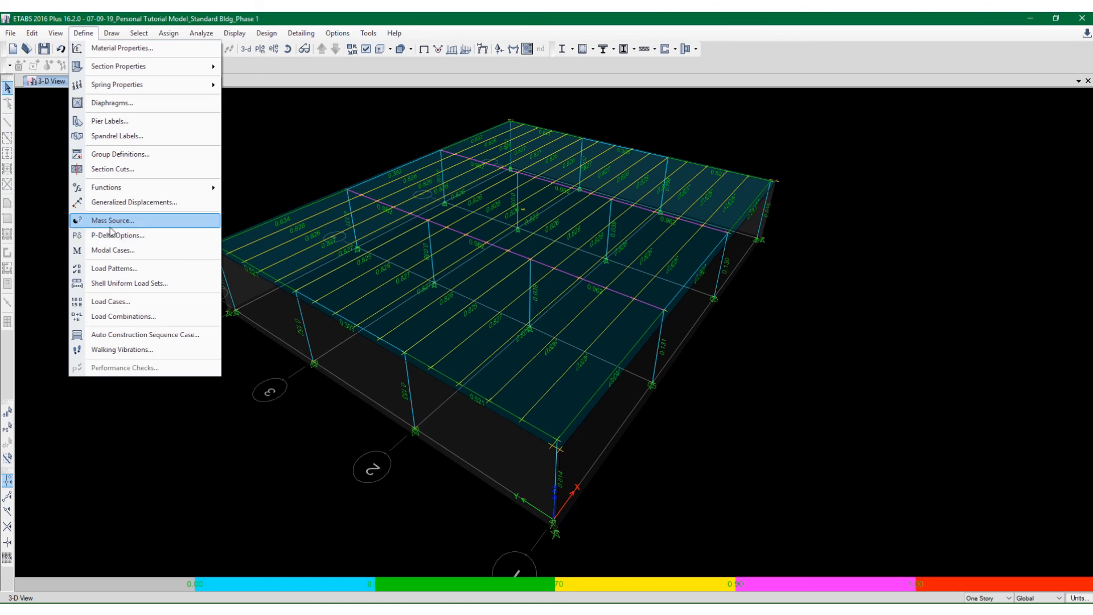
pyautogui.click(113, 319)
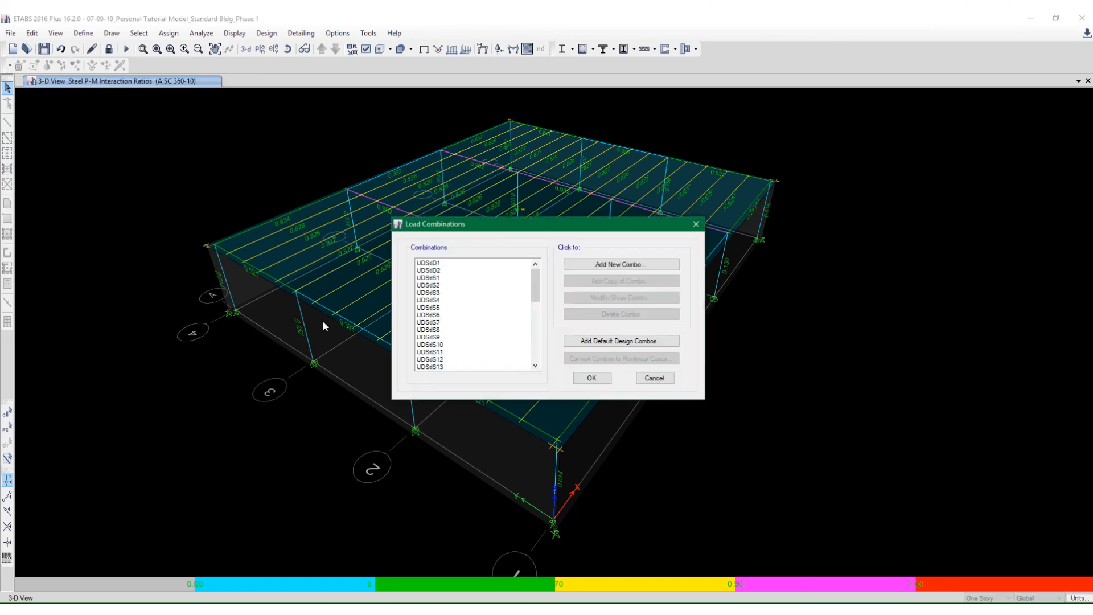
pyautogui.click(536, 366)
pyautogui.click(535, 365)
pyautogui.click(536, 365)
pyautogui.click(521, 360)
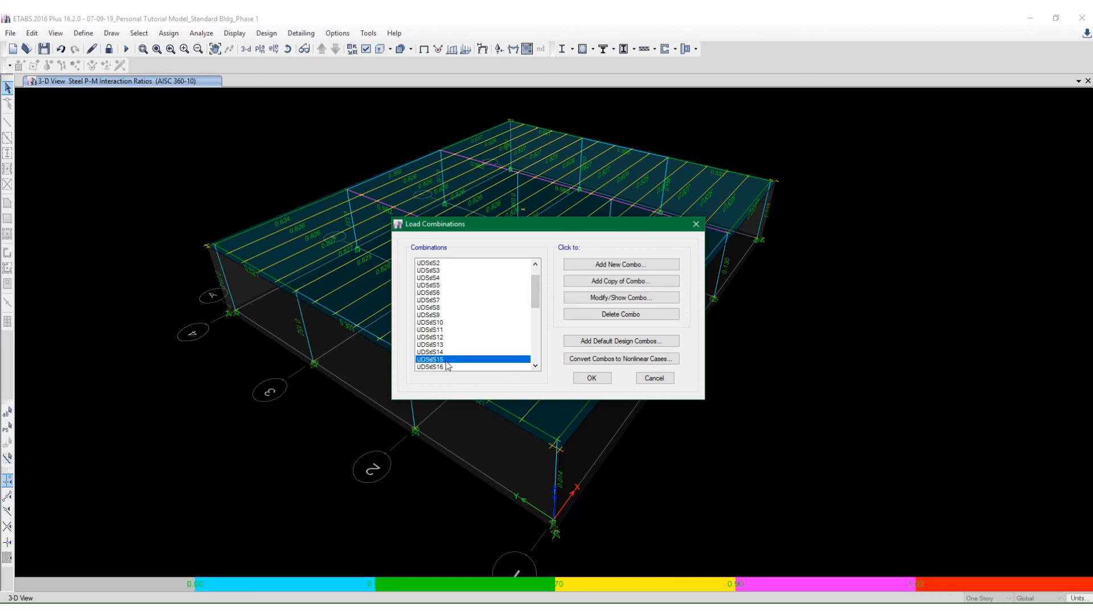
pyautogui.click(594, 298)
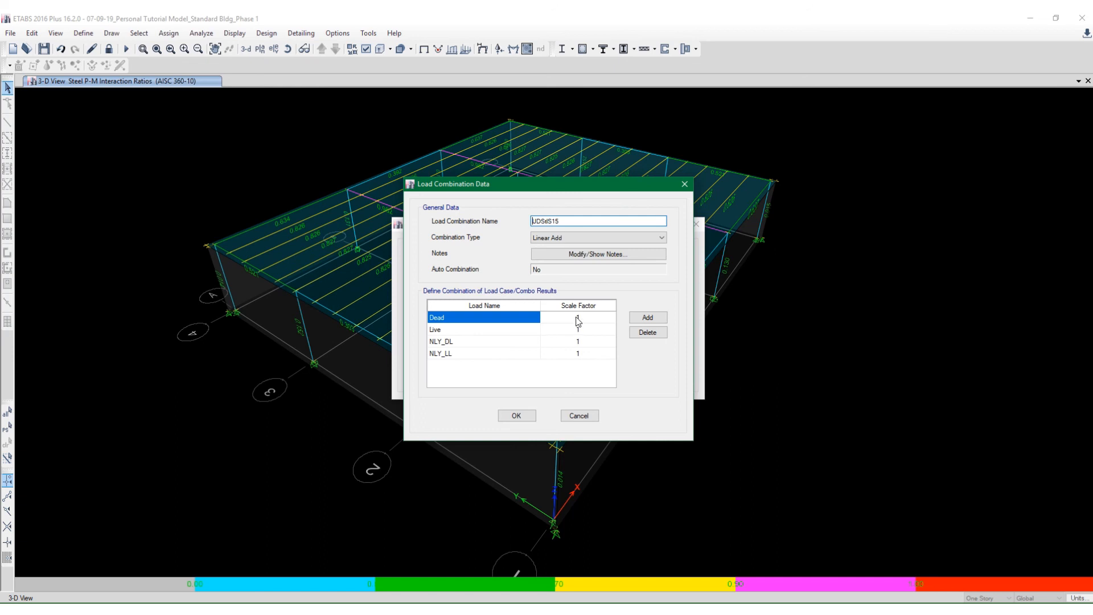
pyautogui.click(577, 417)
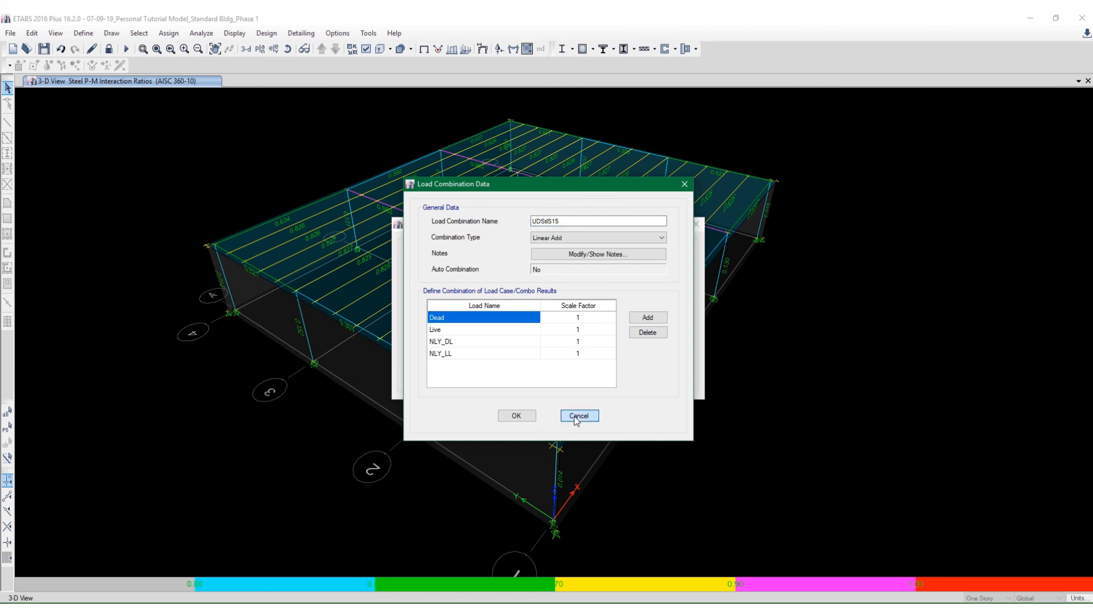
pyautogui.click(589, 379)
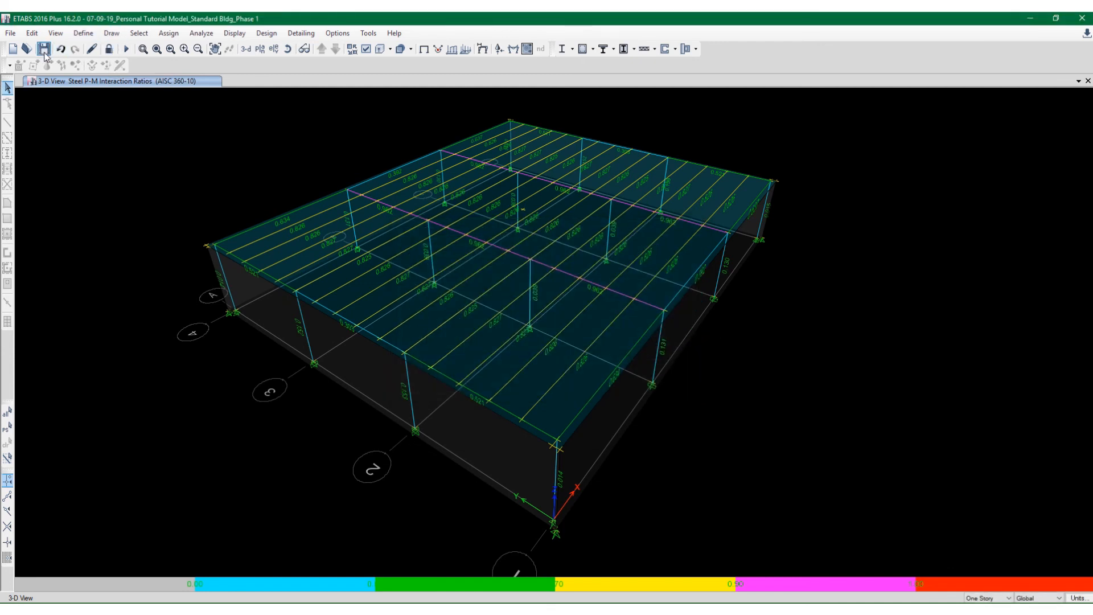
# Save the model
pyautogui.click(44, 53)
# Open the steel stress check information for exterior column C9, under the outer end of the girder checked before
pyautogui.moveTo(267, 175); pyautogui.dragTo(262, 183, button='middle')
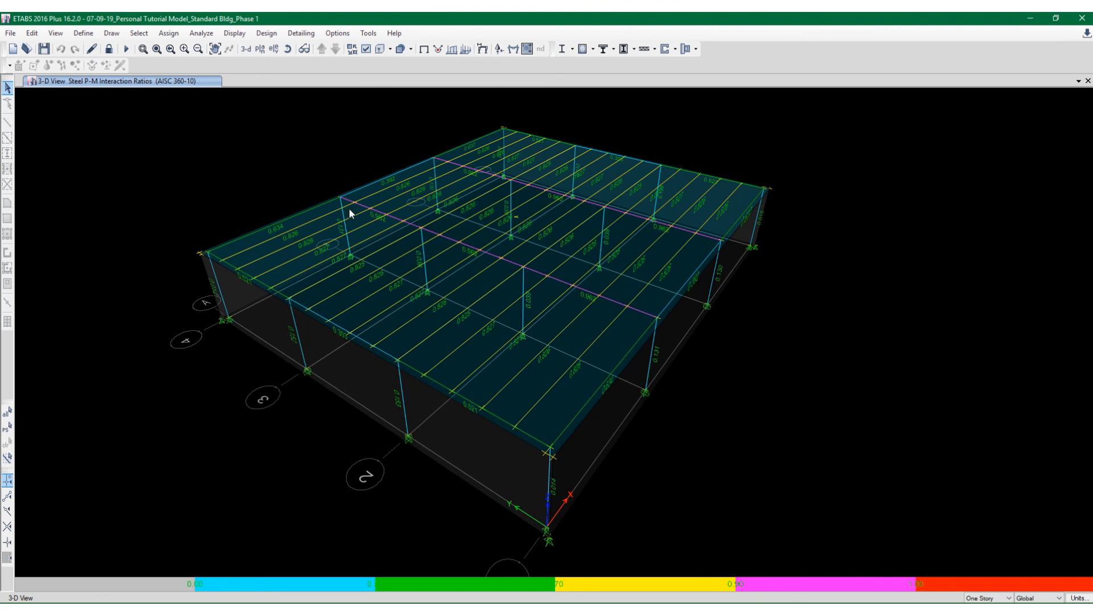
pyautogui.keyDown('shift'); pyautogui.moveTo(743, 345); pyautogui.dragTo(687, 333, button='middle'); pyautogui.keyUp('shift')
pyautogui.click(700, 295)
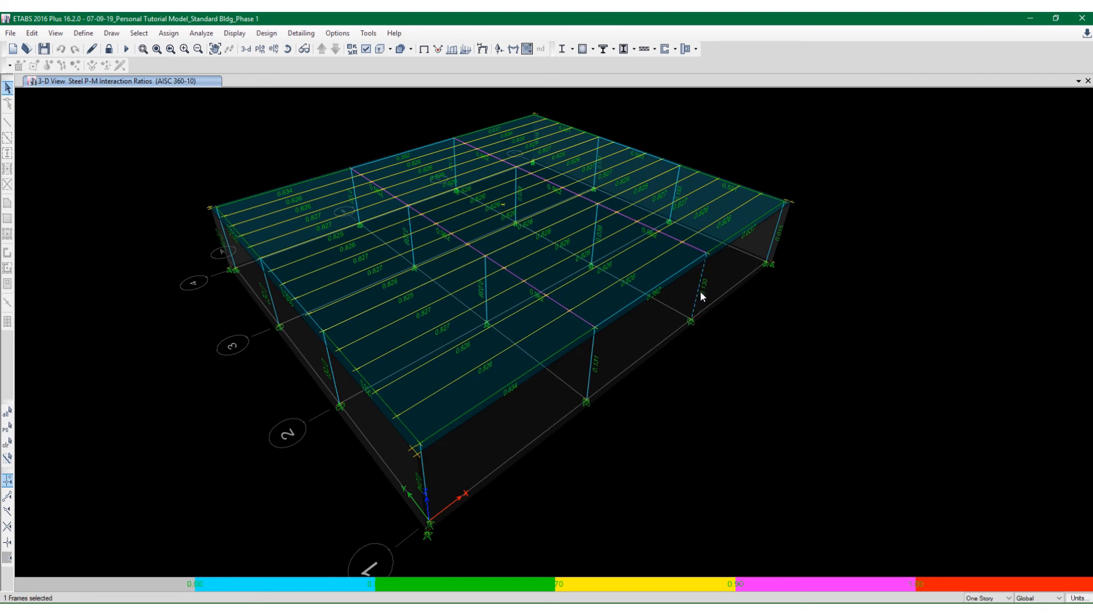
pyautogui.rightClick(698, 289)
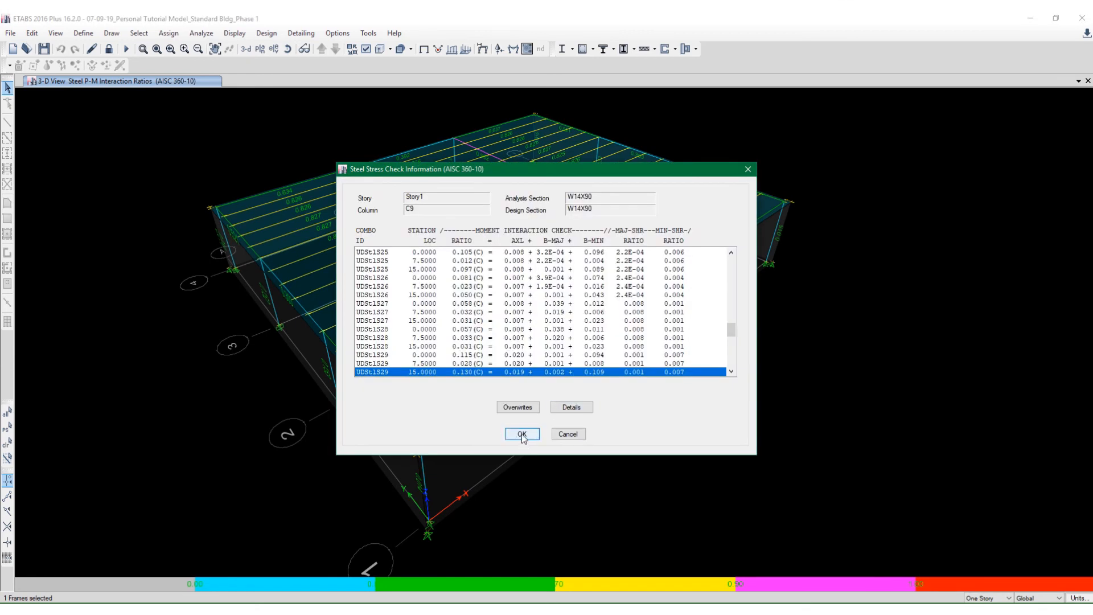
# Examine column C9's detailed strength summary, from the element details through the capacities and joint design, and close the report
pyautogui.click(571, 407)
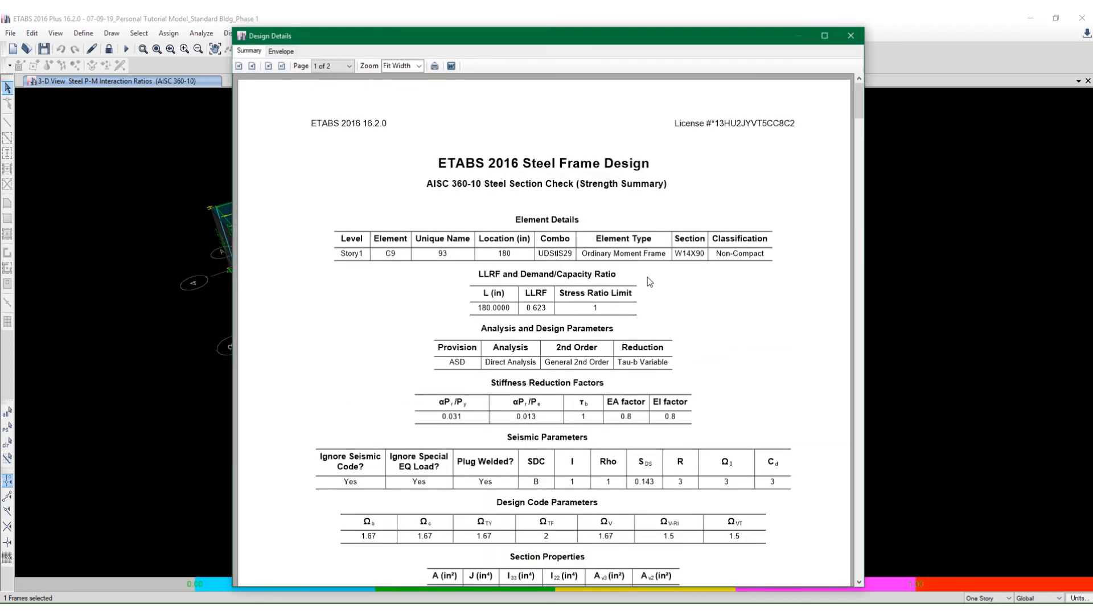
pyautogui.scroll(-3, 647, 277)
pyautogui.scroll(-10, 645, 290)
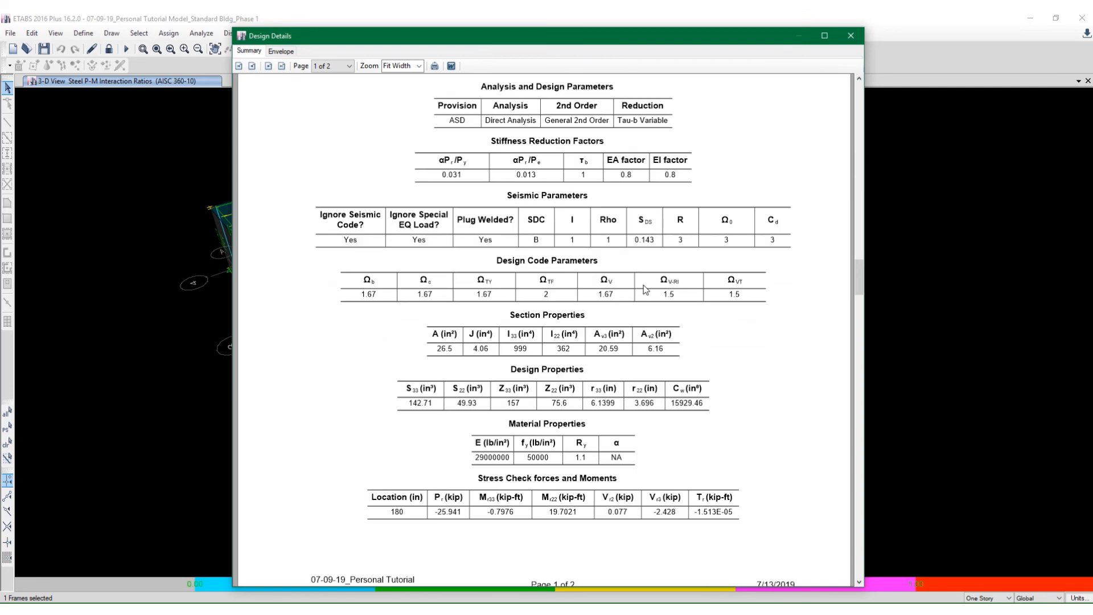
pyautogui.scroll(-2, 649, 298)
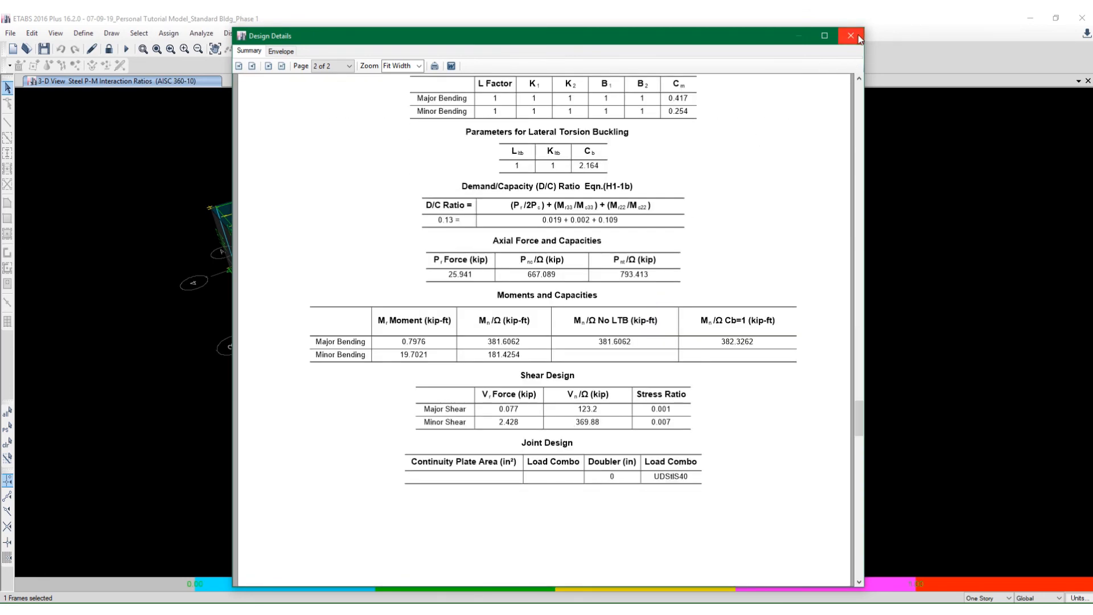
pyautogui.scroll(10, 750, 314)
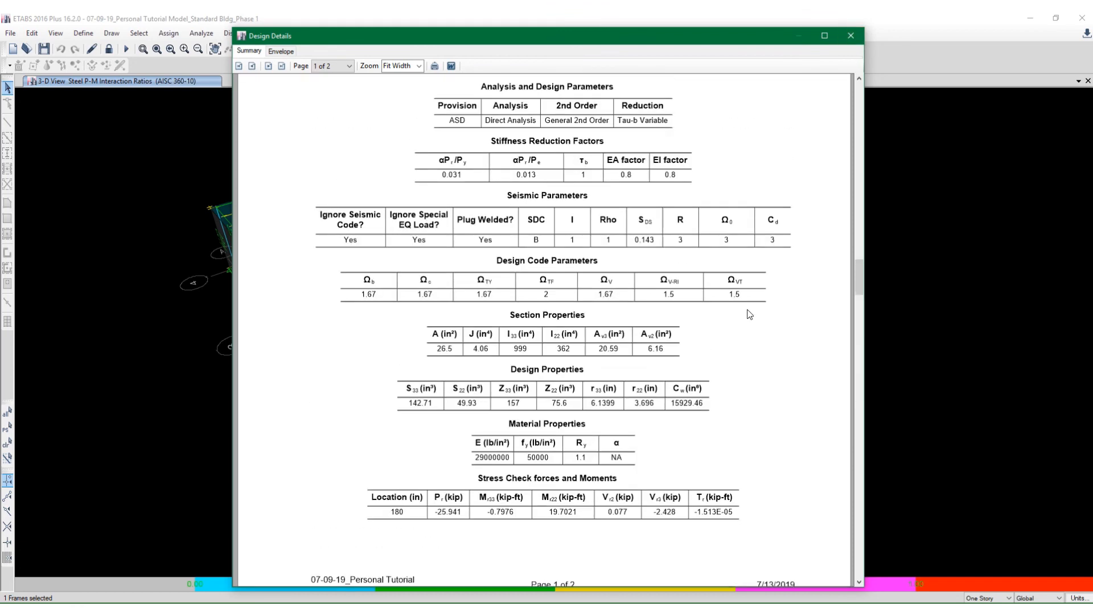
pyautogui.scroll(4, 749, 312)
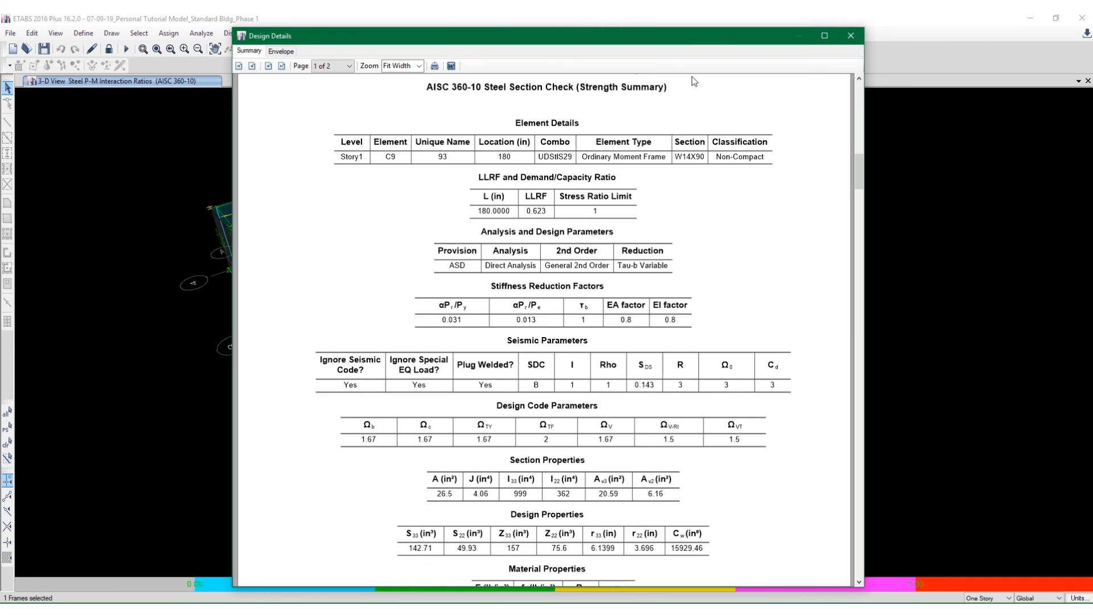
pyautogui.click(852, 35)
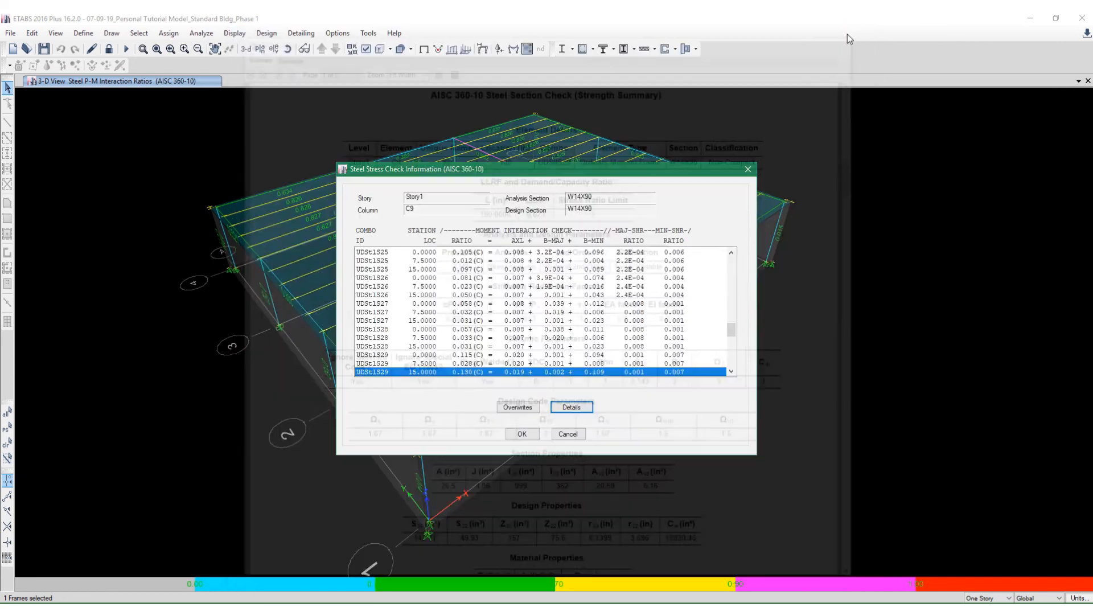
# Close column C9's stress check information and open the definition of load combination UDStlS29
pyautogui.click(521, 436)
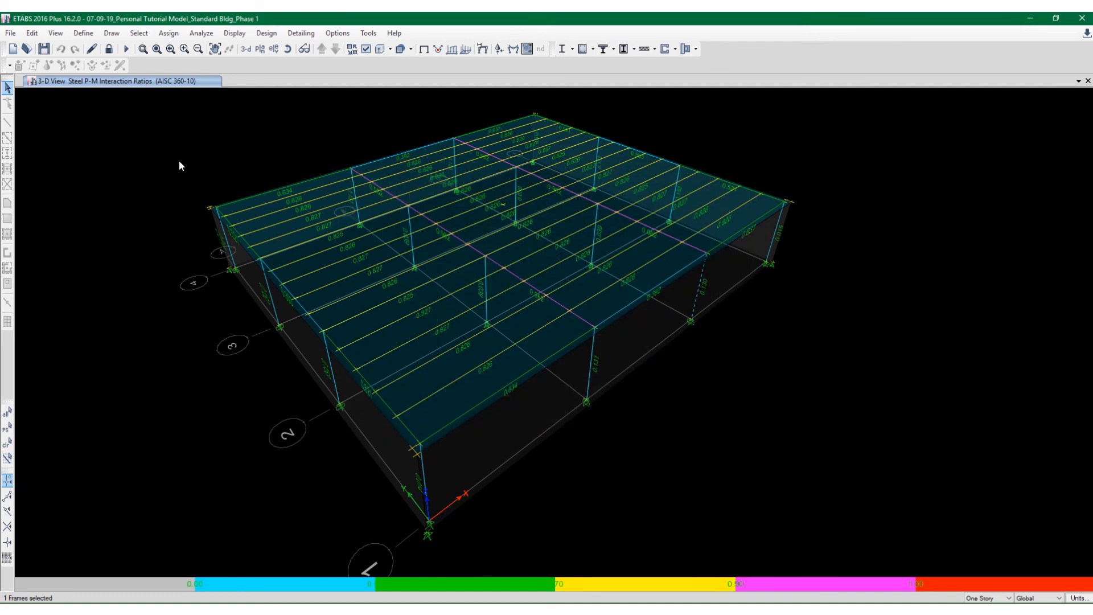
pyautogui.click(86, 34)
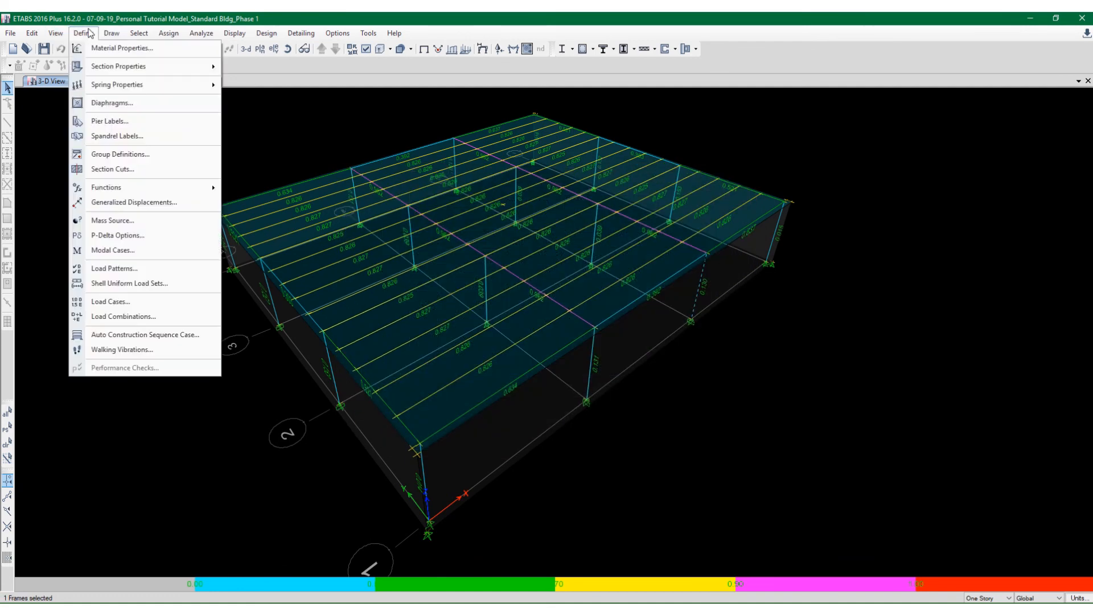
pyautogui.click(110, 317)
pyautogui.scroll(-2, 539, 354)
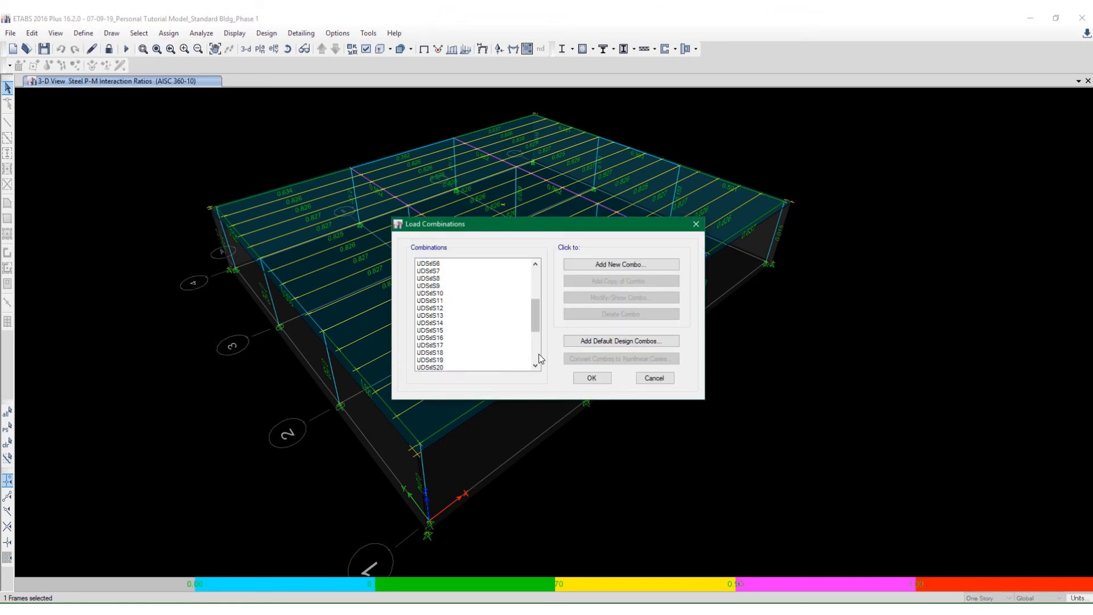
pyautogui.scroll(-7, 539, 354)
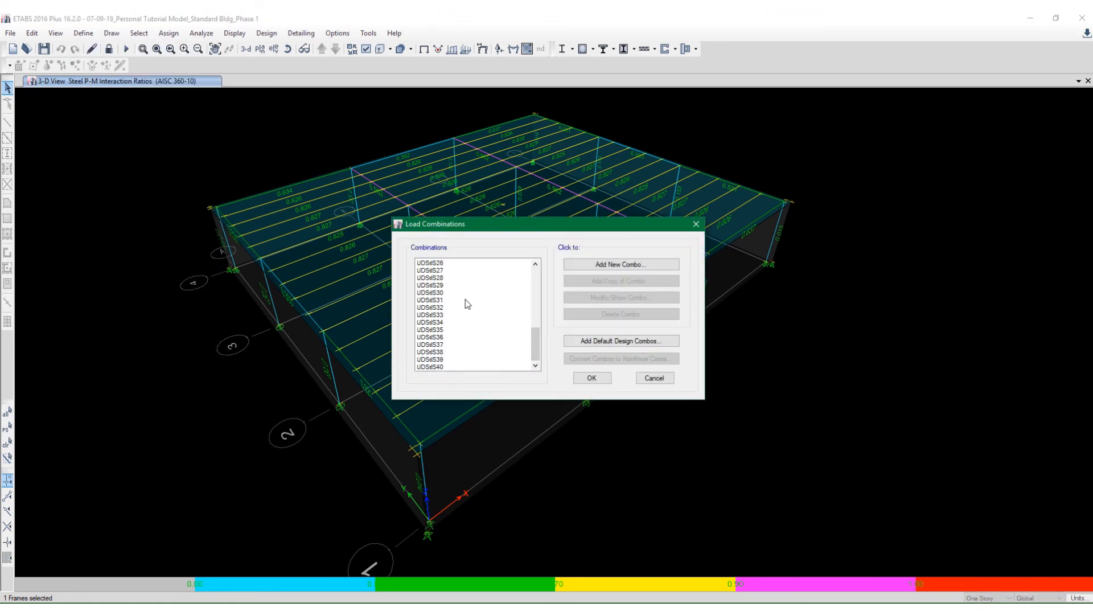
pyautogui.click(450, 286)
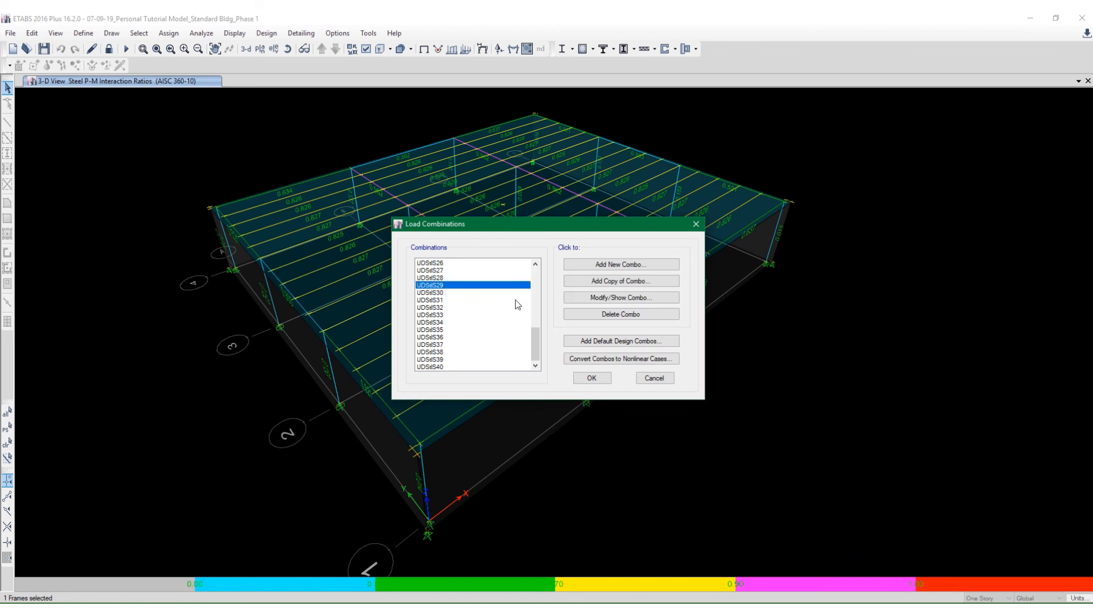
pyautogui.click(590, 299)
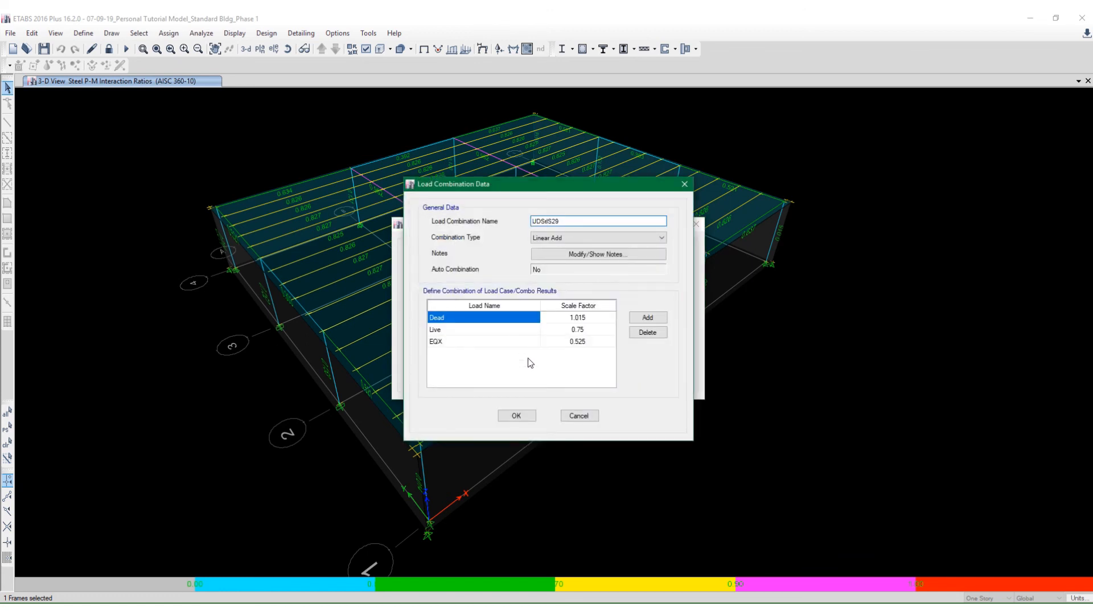
# Examine the load names and scale factors defined in UDStlS29 and close its definition without changing them
pyautogui.moveTo(476, 191); pyautogui.dragTo(569, 138)
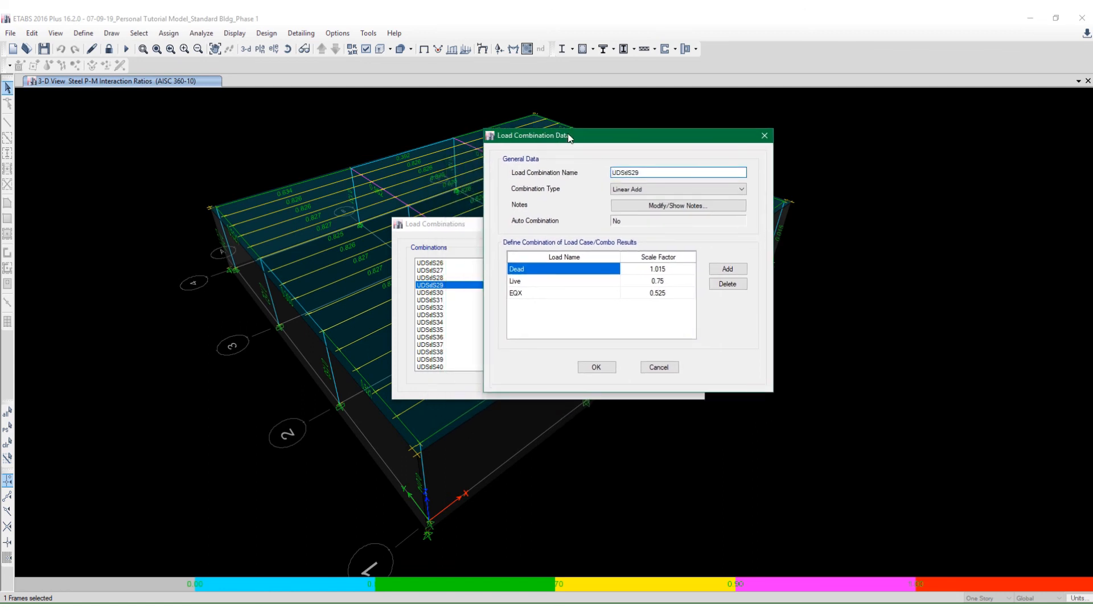
pyautogui.moveTo(572, 143); pyautogui.dragTo(648, 140)
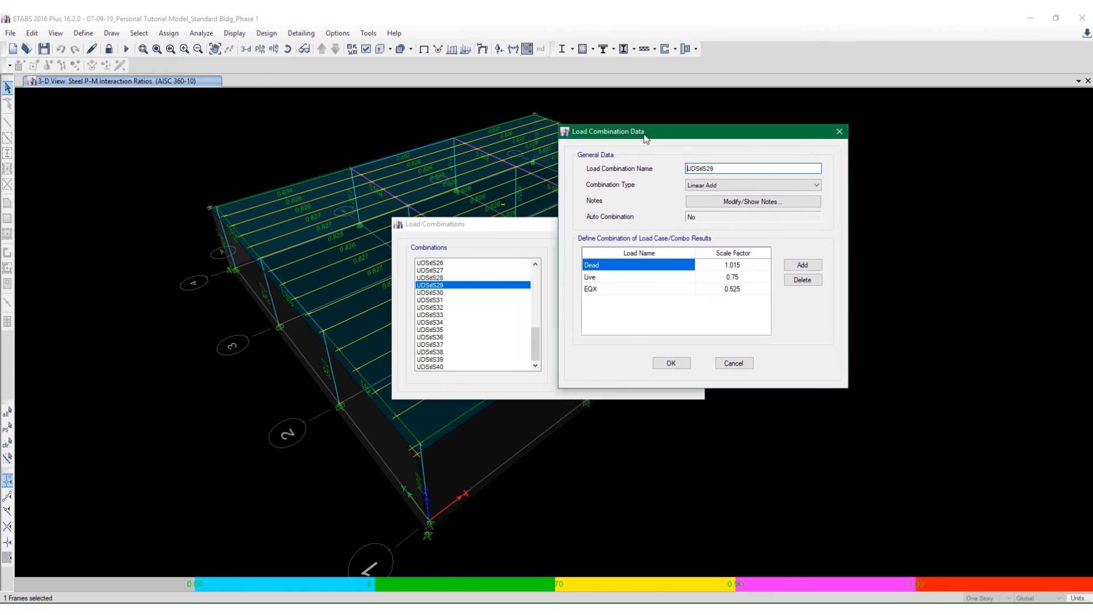
pyautogui.moveTo(646, 140); pyautogui.dragTo(593, 164)
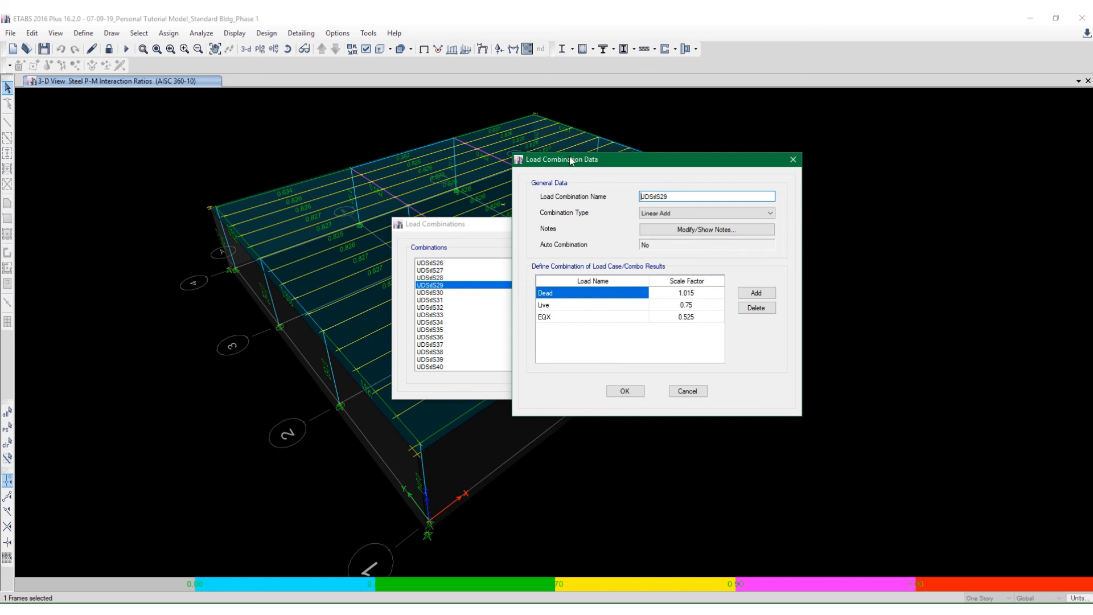
pyautogui.moveTo(572, 164); pyautogui.dragTo(617, 173)
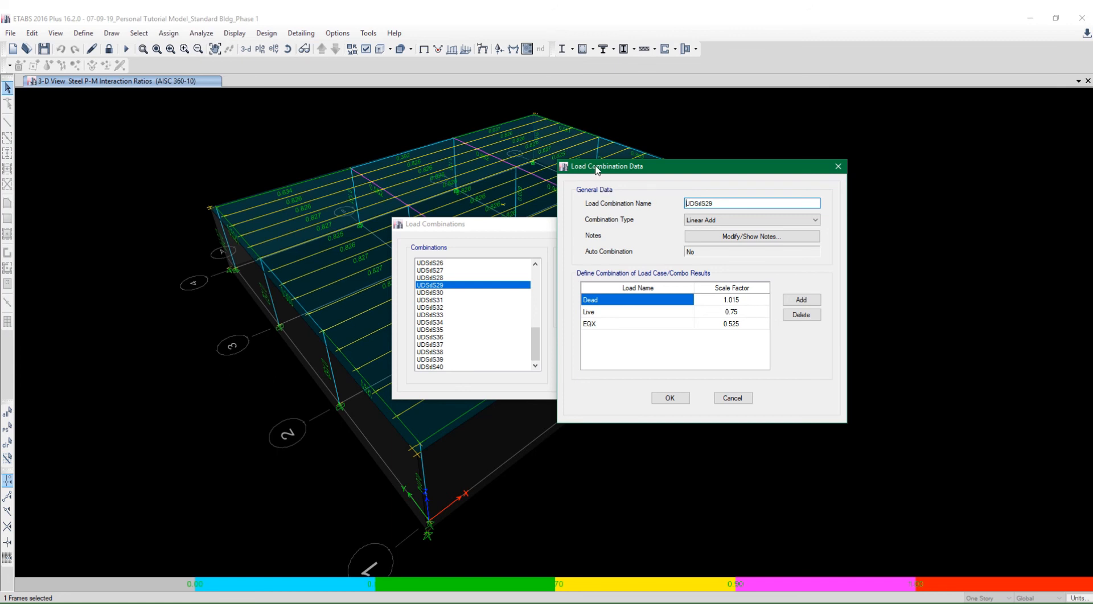
pyautogui.moveTo(597, 170); pyautogui.dragTo(529, 177)
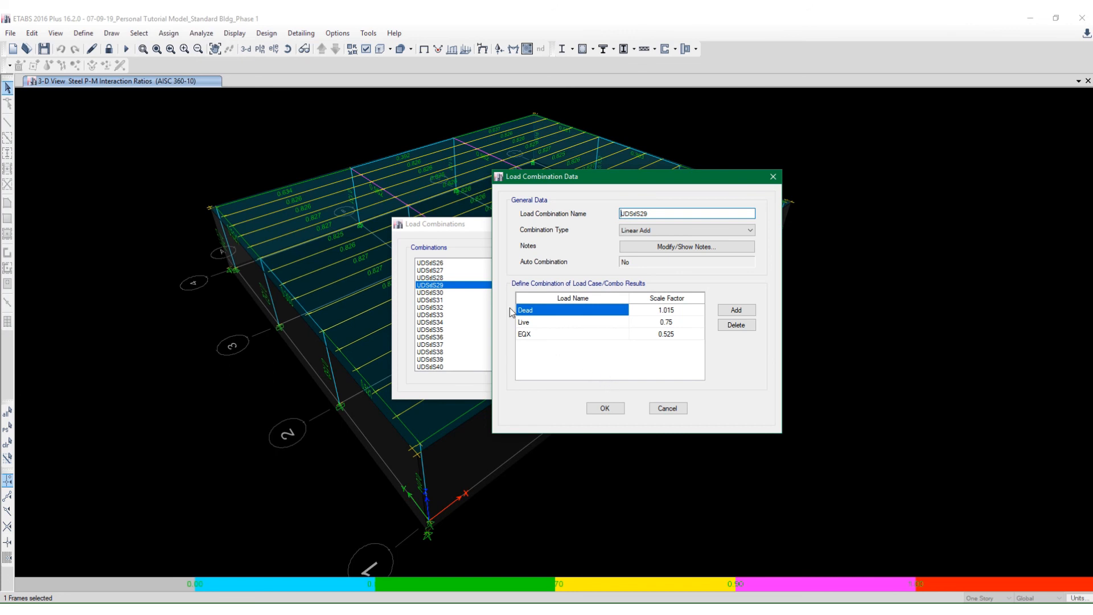
pyautogui.click(605, 410)
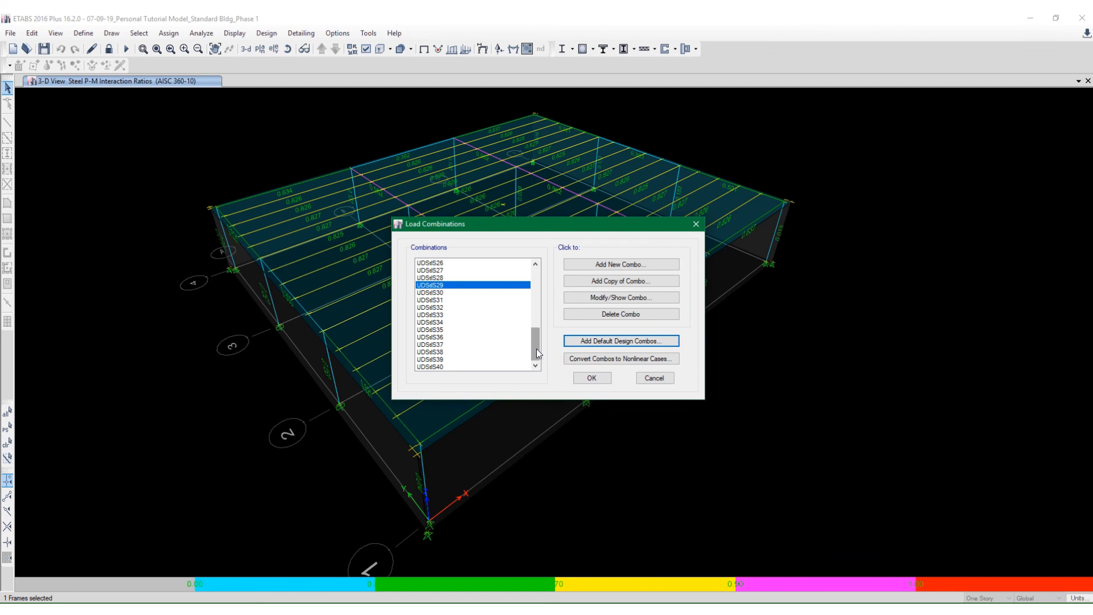
# Review the formulas of the seismic and wind load combinations from UDStlS39 back to UDStlS17, and close the combination list
pyautogui.moveTo(537, 348)
pyautogui.mouseDown()
pyautogui.moveTo(516, 321)
pyautogui.moveTo(533, 325)
pyautogui.moveTo(537, 361)
pyautogui.moveTo(522, 290)
pyautogui.moveTo(536, 357)
pyautogui.mouseUp()
pyautogui.moveTo(441, 308)
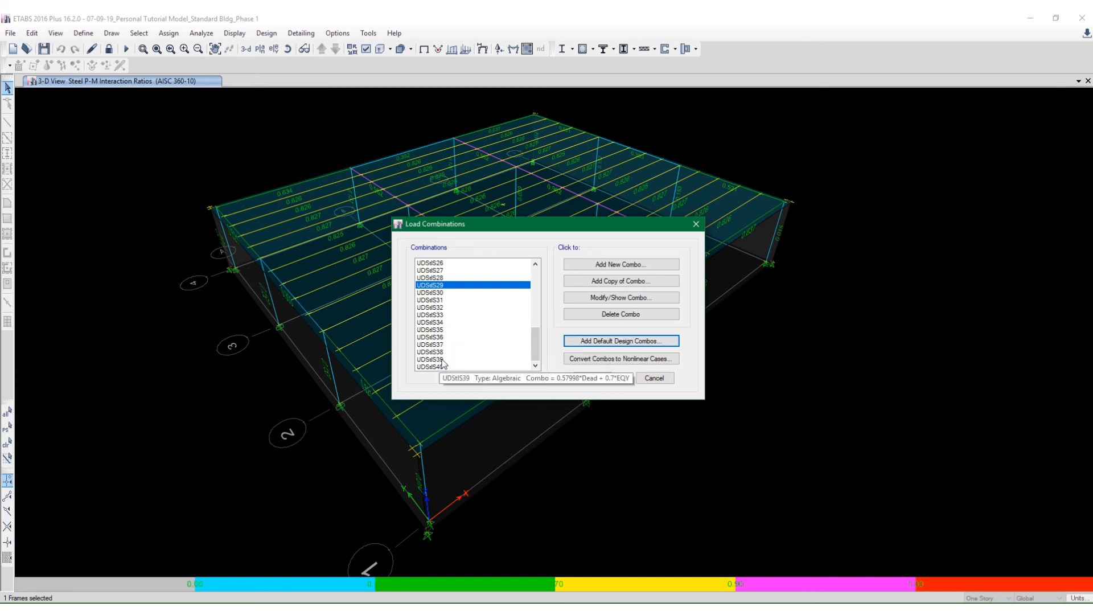
pyautogui.scroll(2, 431, 308)
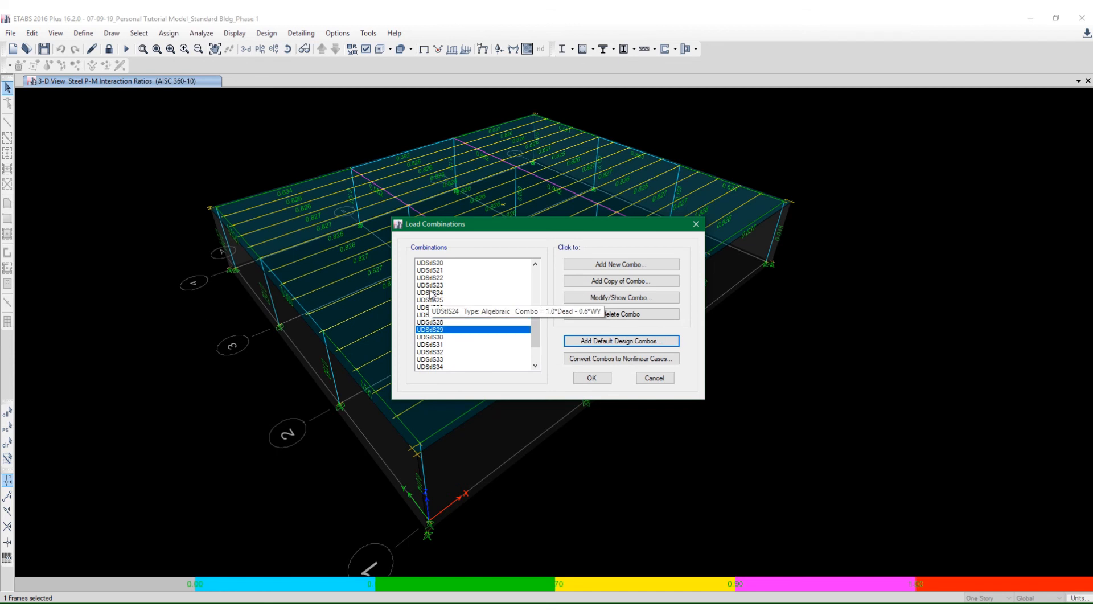
pyautogui.moveTo(459, 223); pyautogui.dragTo(758, 337)
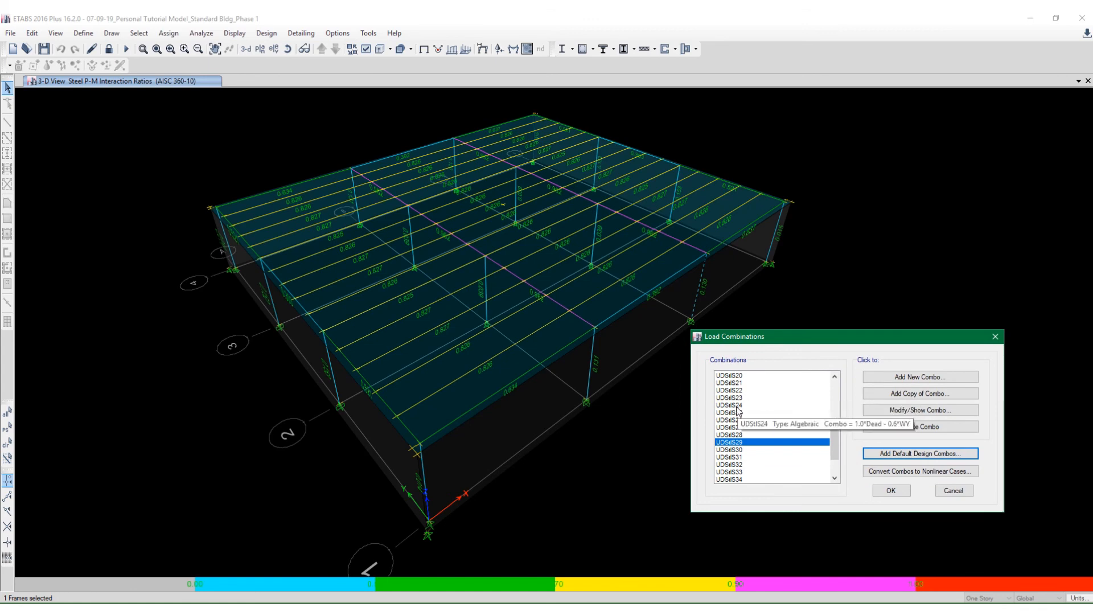
pyautogui.scroll(1, 736, 390)
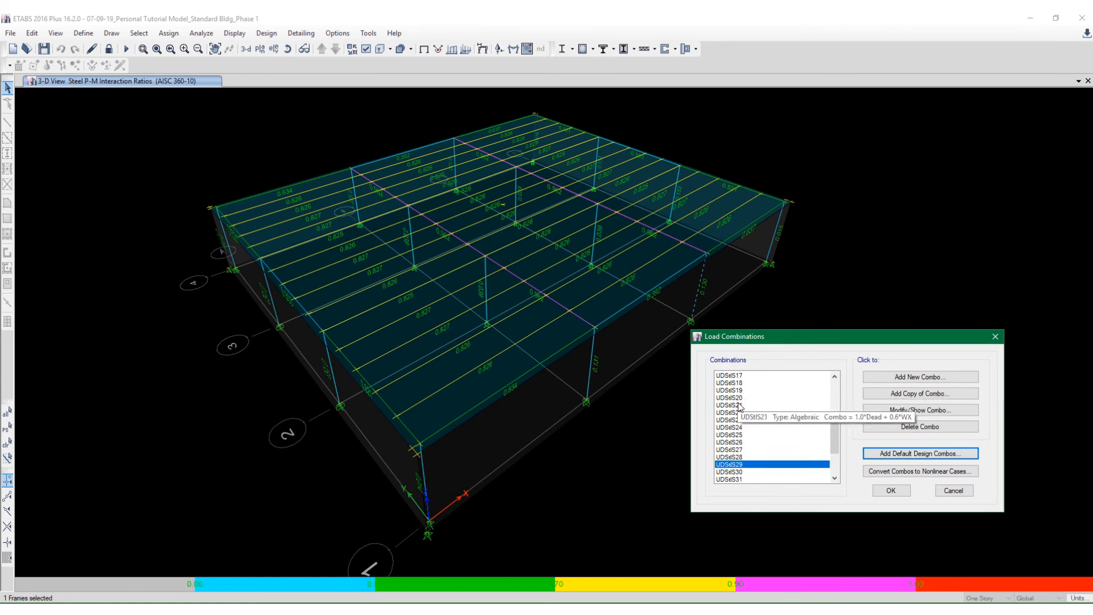
pyautogui.scroll(1, 739, 405)
pyautogui.scroll(1, 739, 406)
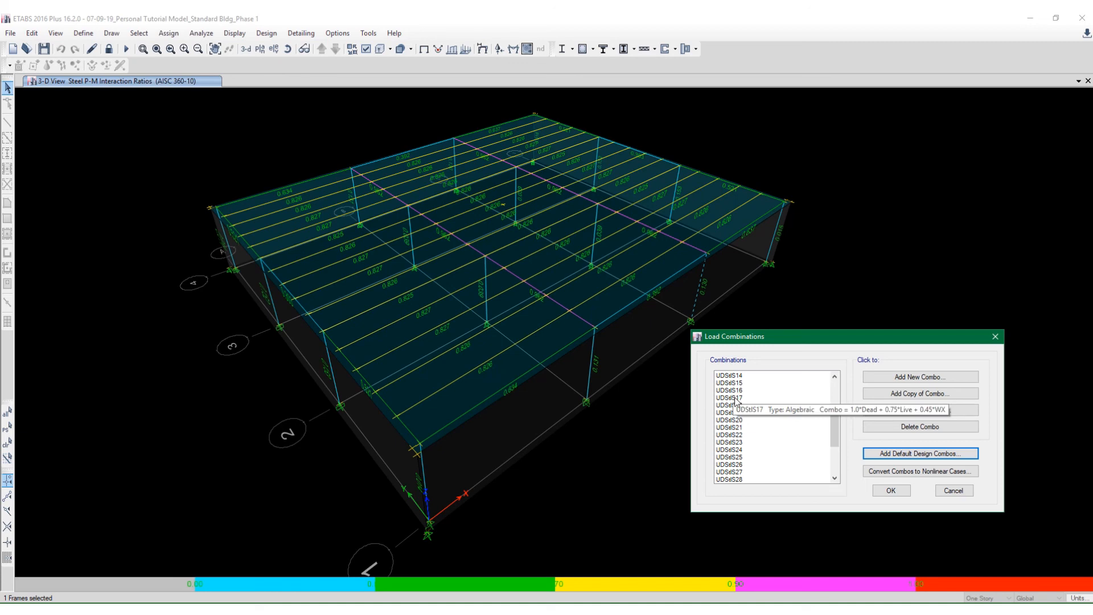
pyautogui.click(735, 398)
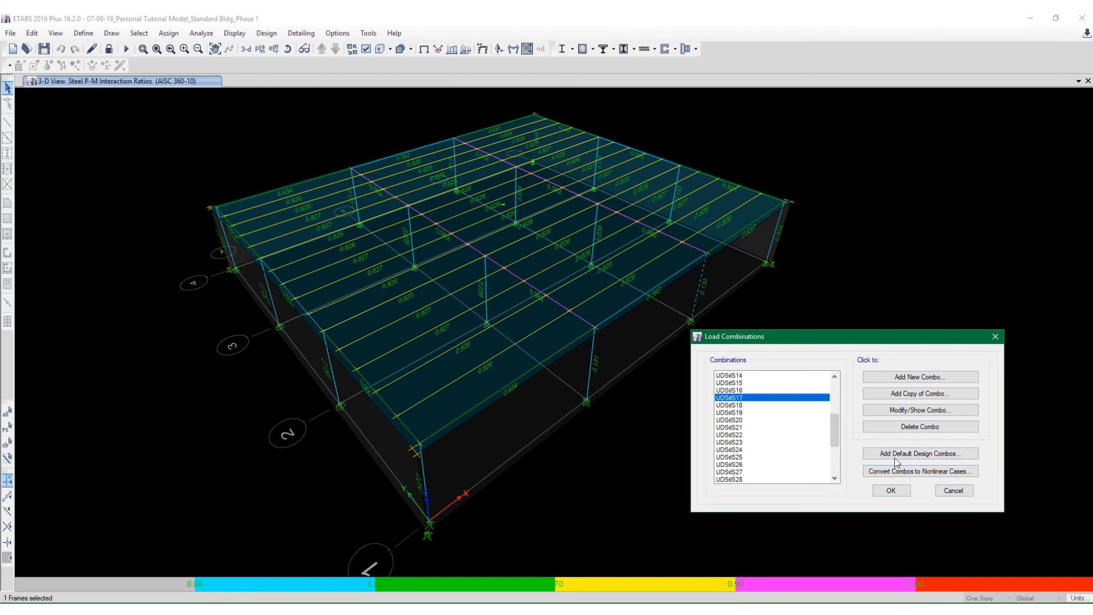
pyautogui.click(891, 487)
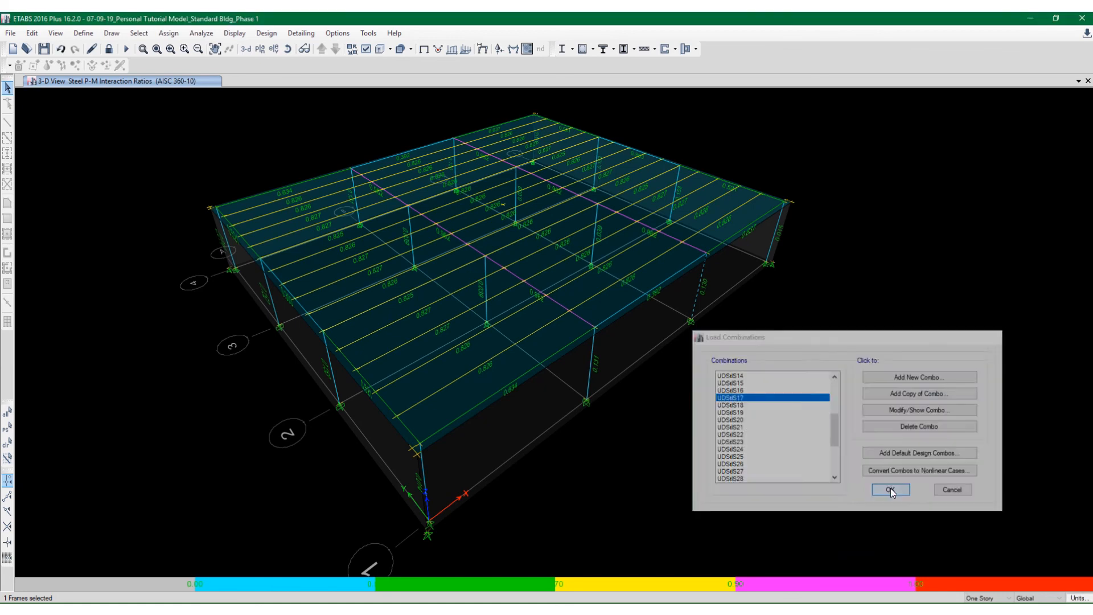
# Reopen column C9's steel stress check and examine the UDStlS17 interaction ratio at station 15, then close the check
pyautogui.rightClick(697, 292)
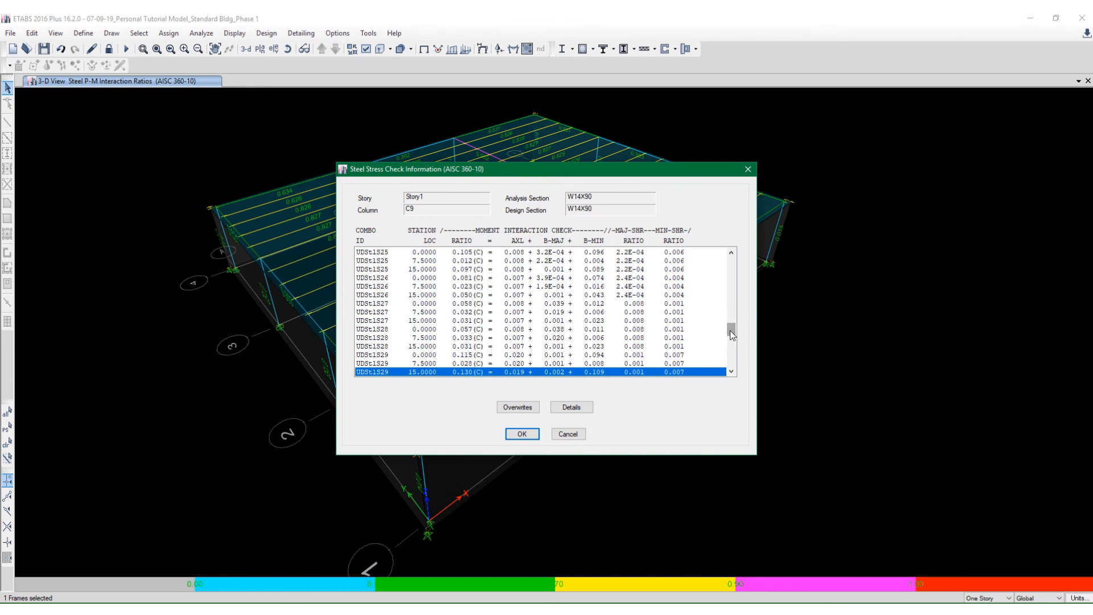
pyautogui.moveTo(731, 330)
pyautogui.mouseDown()
pyautogui.moveTo(727, 301)
pyautogui.moveTo(731, 309)
pyautogui.mouseUp()
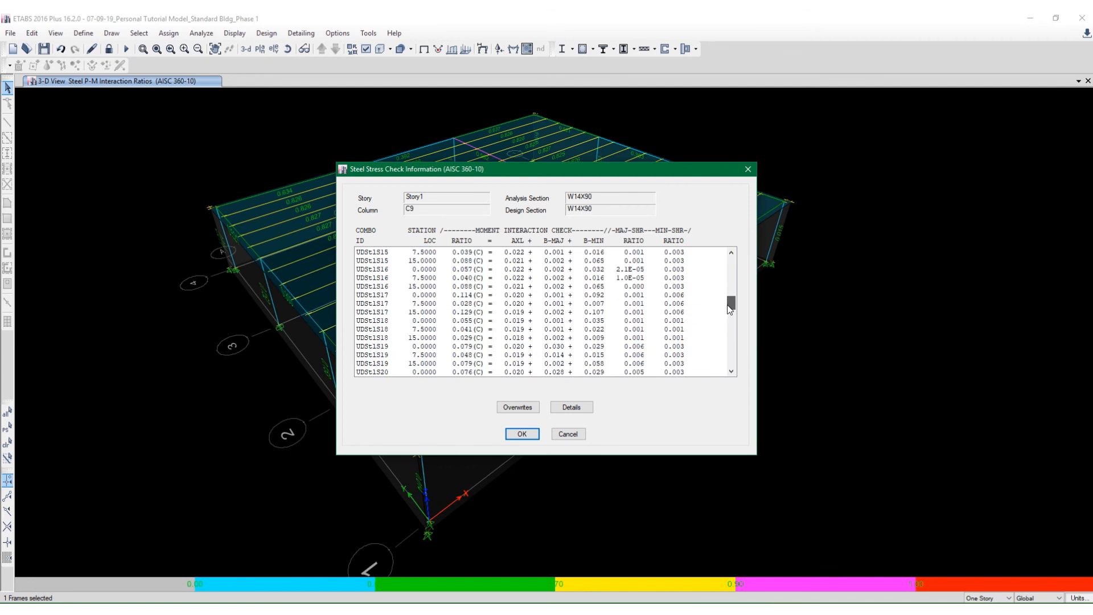
pyautogui.click(403, 314)
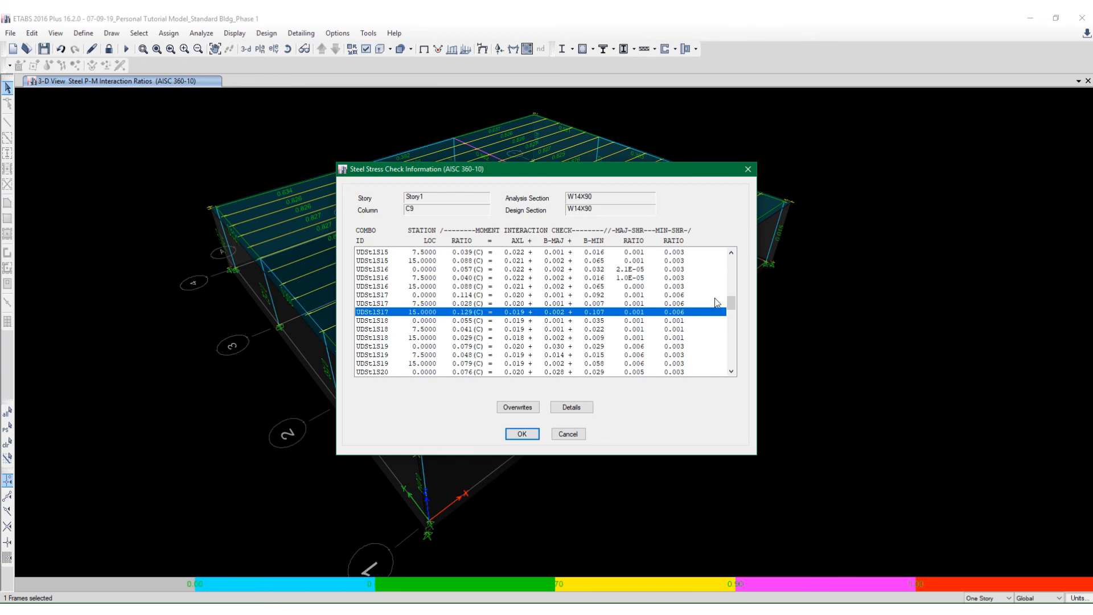
pyautogui.moveTo(732, 302); pyautogui.dragTo(732, 325)
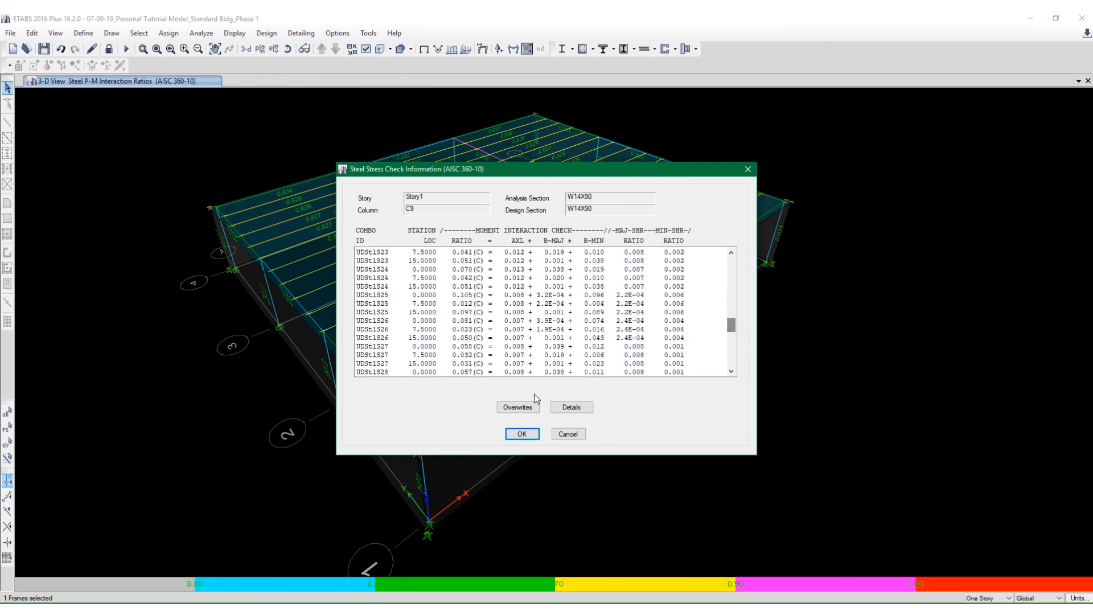
pyautogui.click(521, 435)
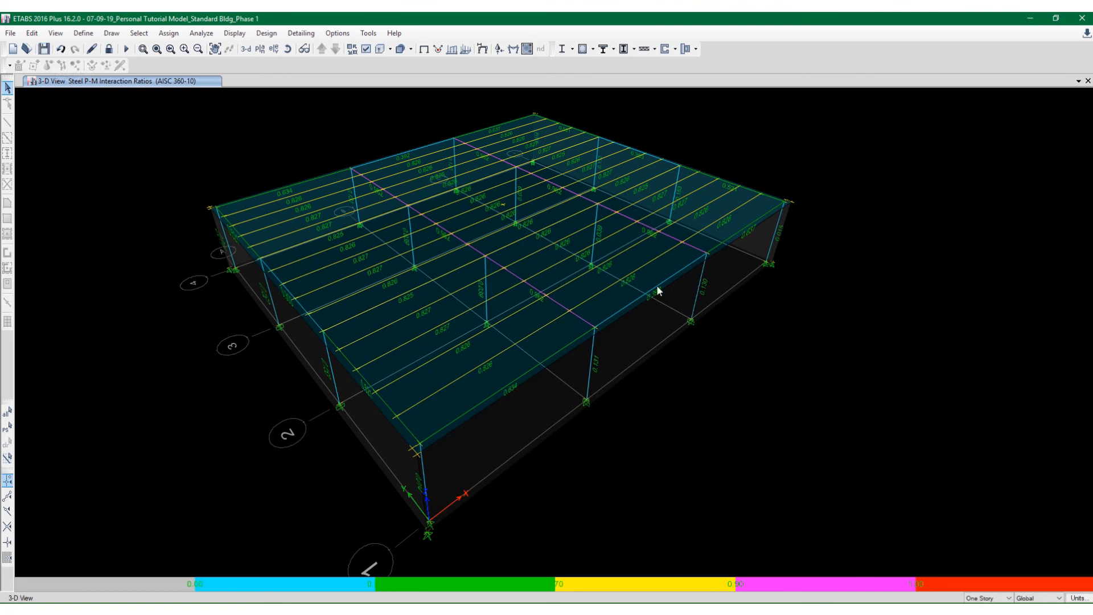
pyautogui.scroll(5, 739, 329)
pyautogui.scroll(-10, 745, 342)
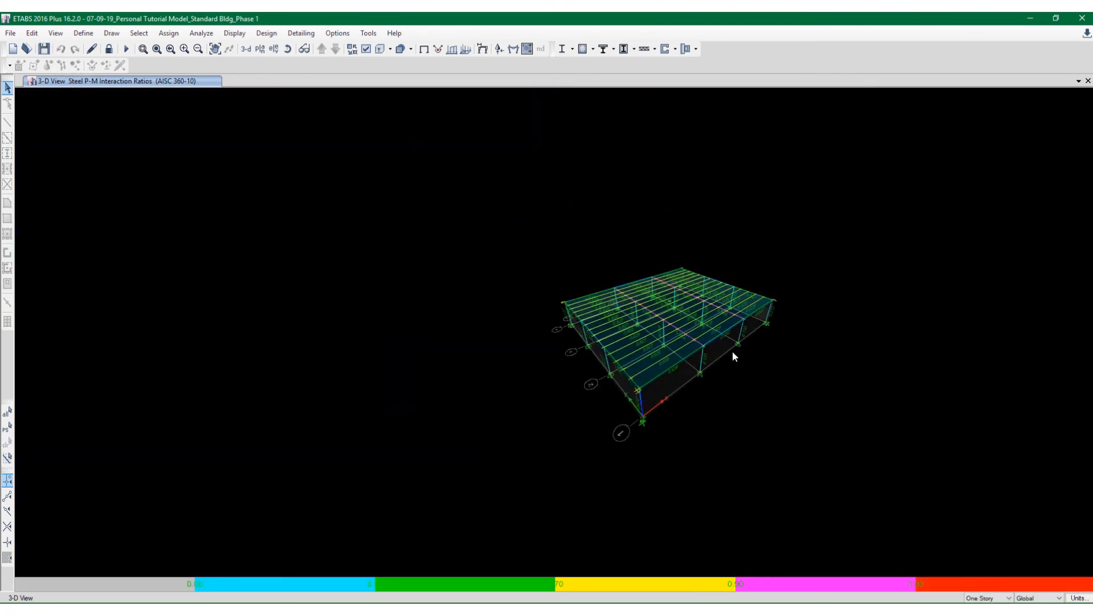
pyautogui.scroll(4, 728, 347)
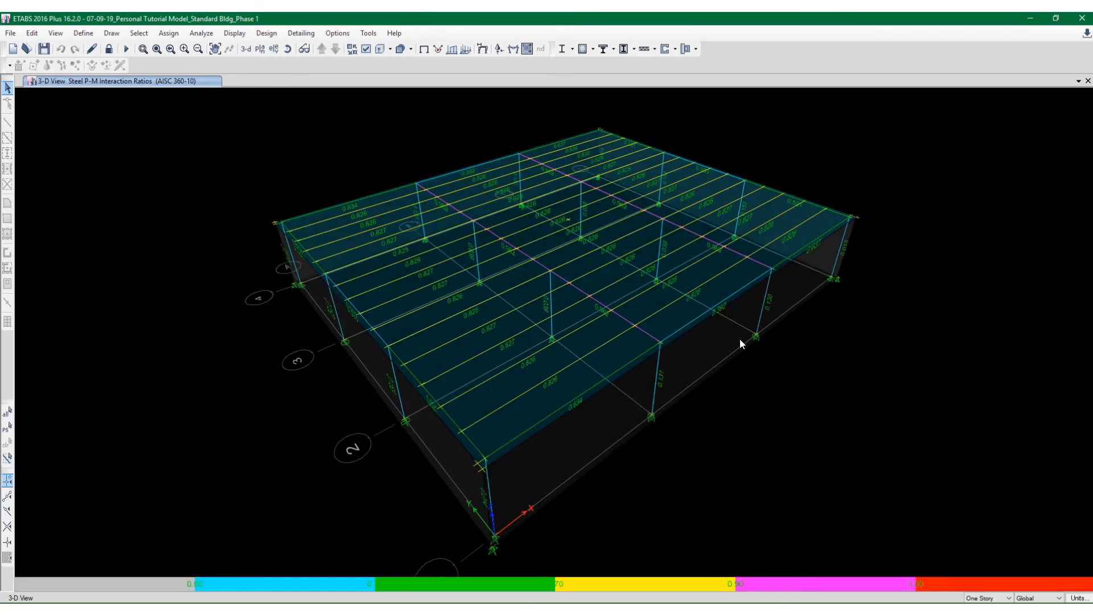
pyautogui.moveTo(740, 339); pyautogui.dragTo(679, 327, button='middle')
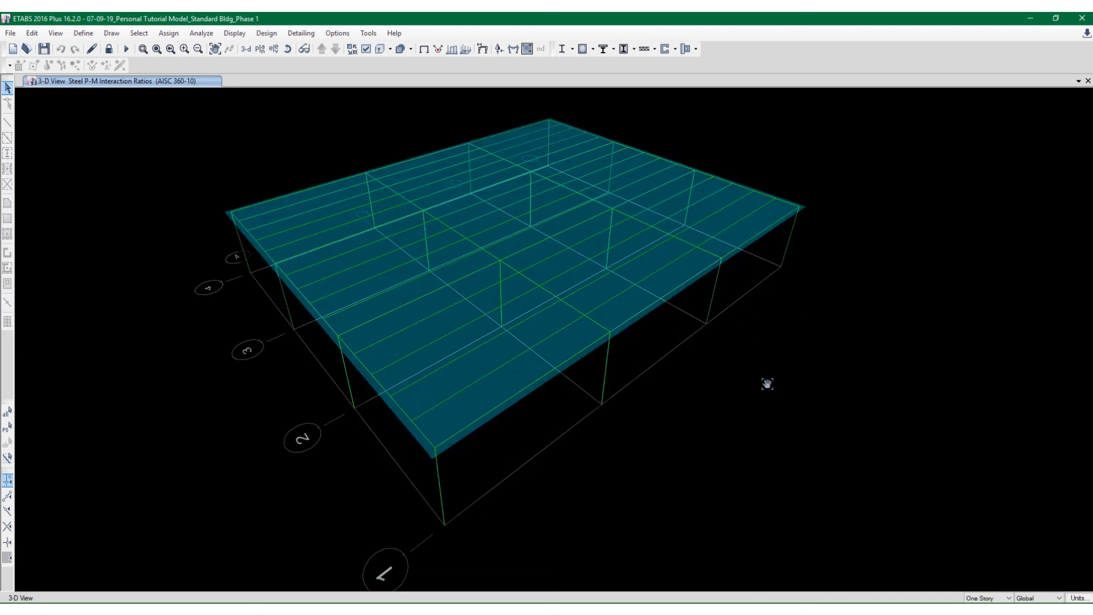
pyautogui.moveTo(766, 383)
pyautogui.mouseDown(button='middle')
pyautogui.moveTo(788, 398)
pyautogui.moveTo(753, 368)
pyautogui.mouseUp(button='middle')
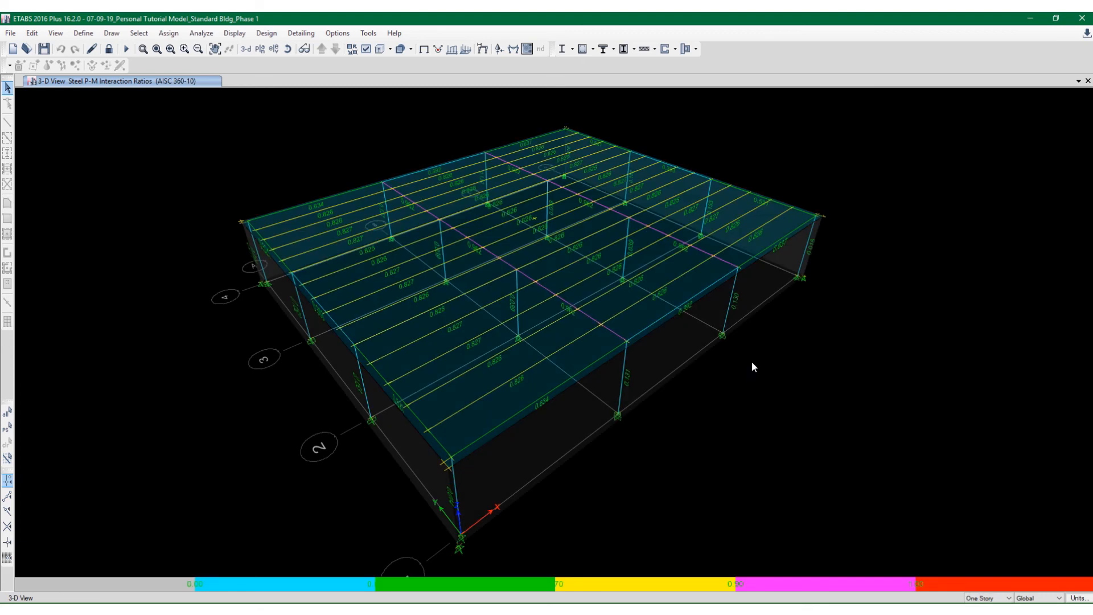